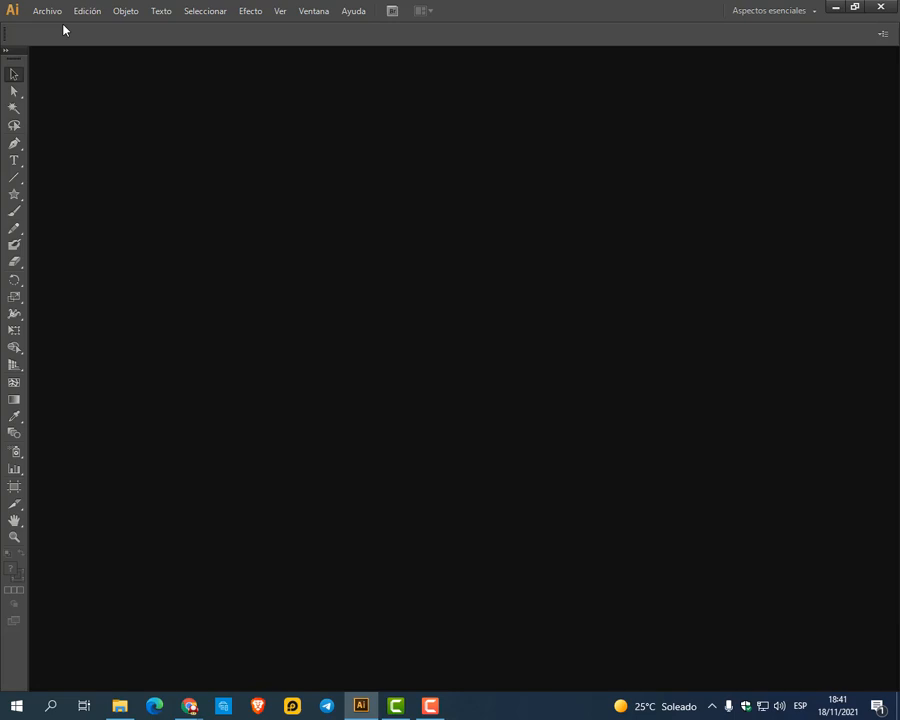
Start a new document with the Imprimir profile, A4 size and Milímetros as units
click(46, 12)
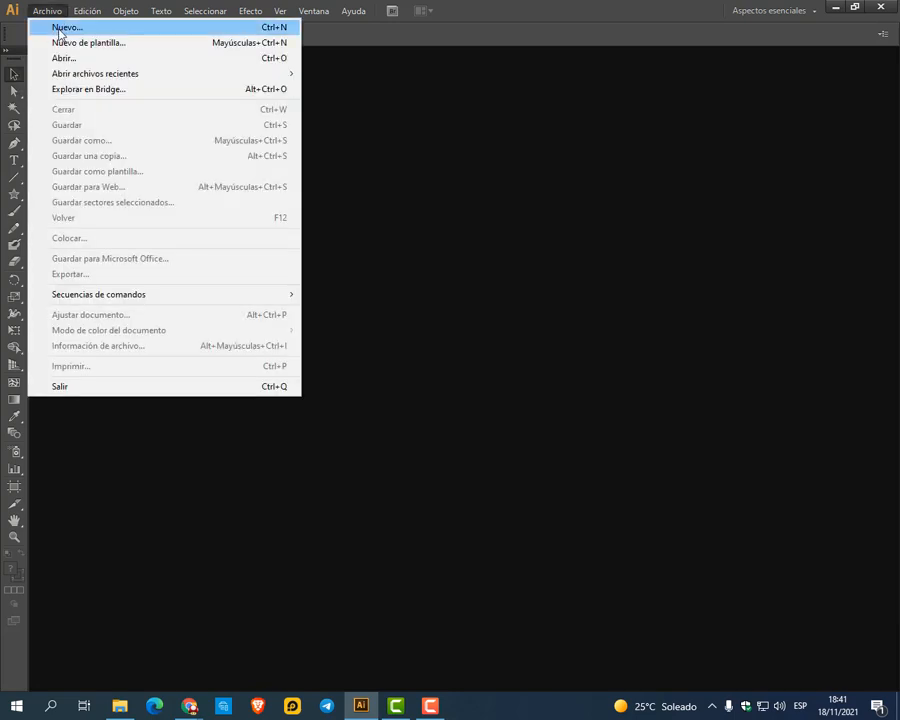
click(60, 33)
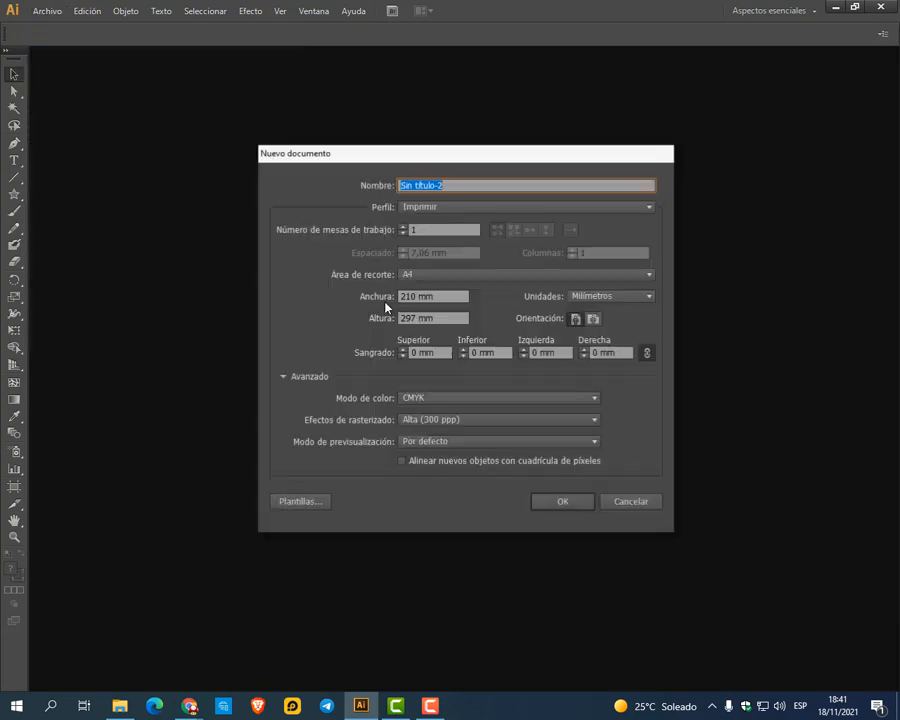
drag(454, 160, 463, 150)
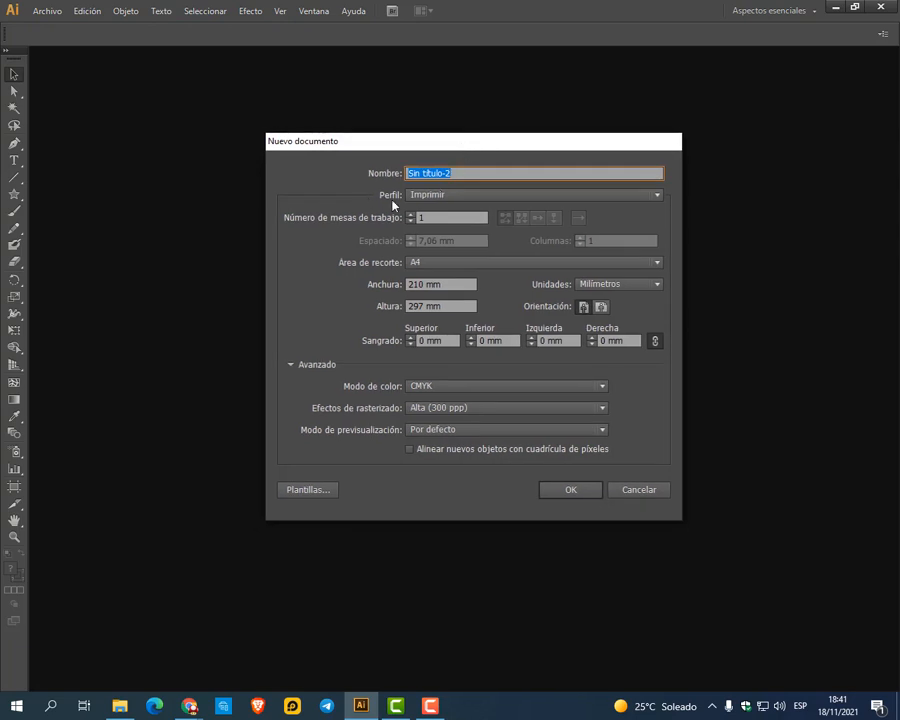
click(658, 197)
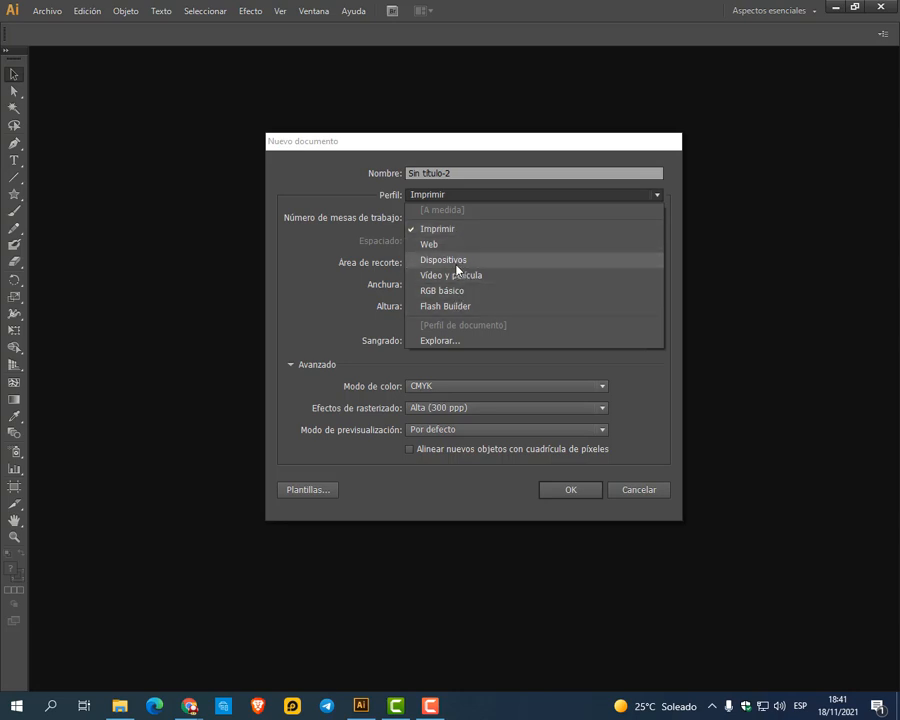
click(462, 162)
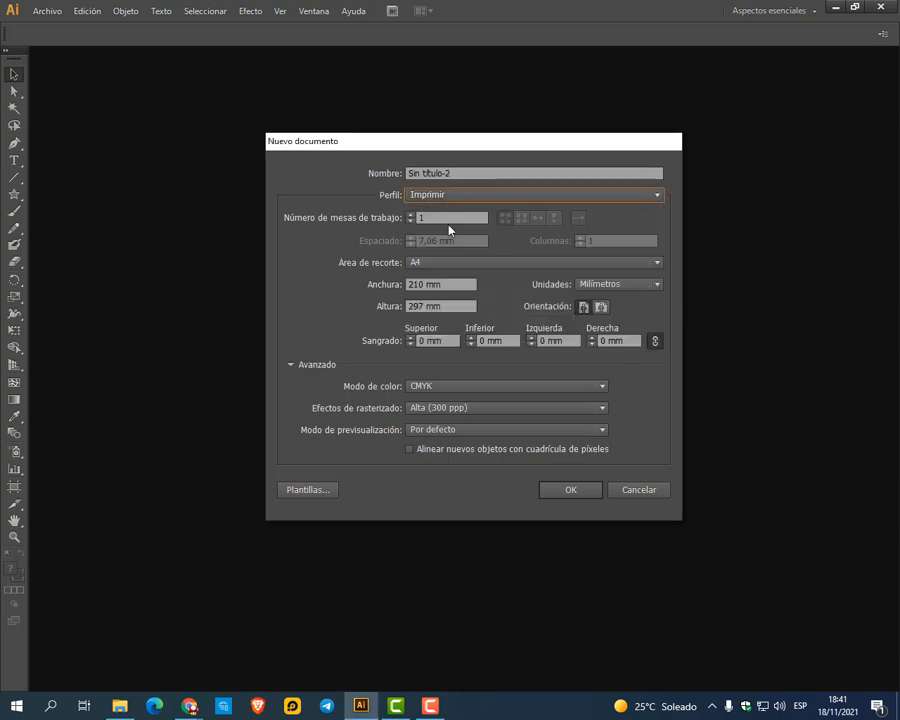
click(415, 264)
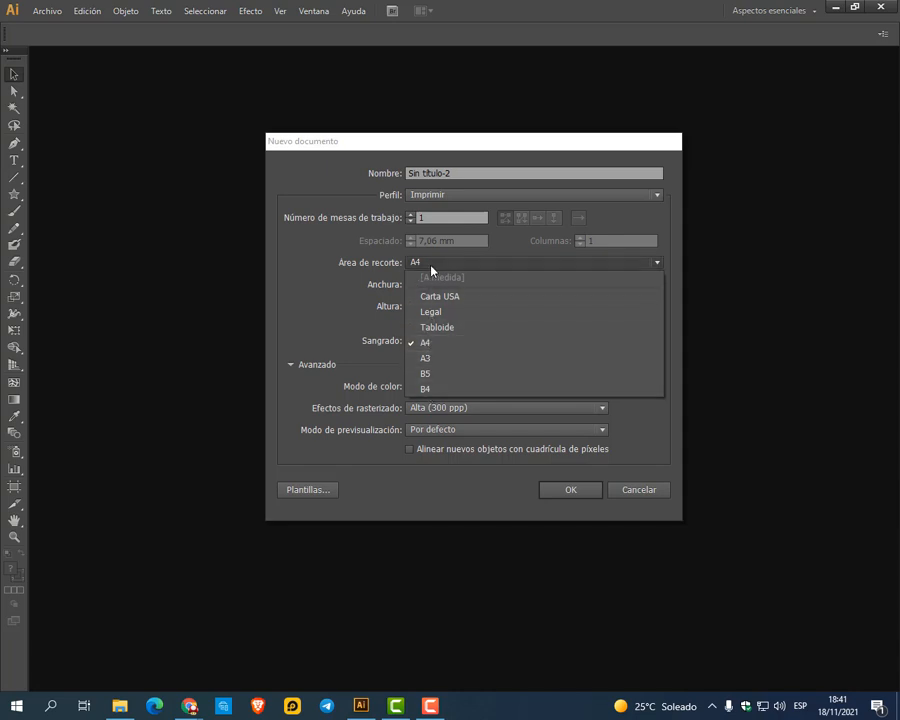
click(426, 342)
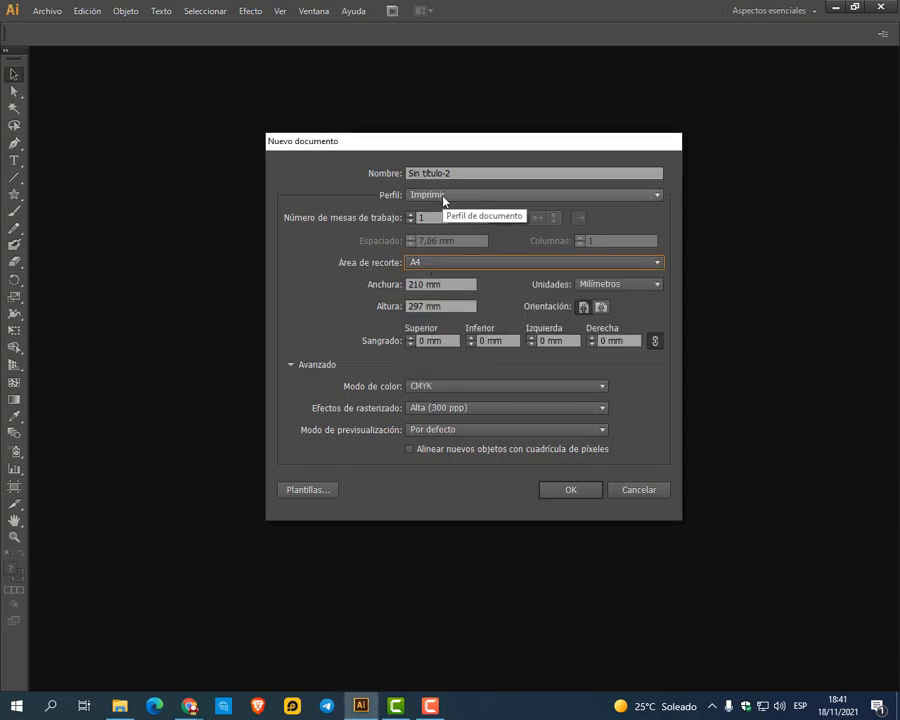
click(631, 286)
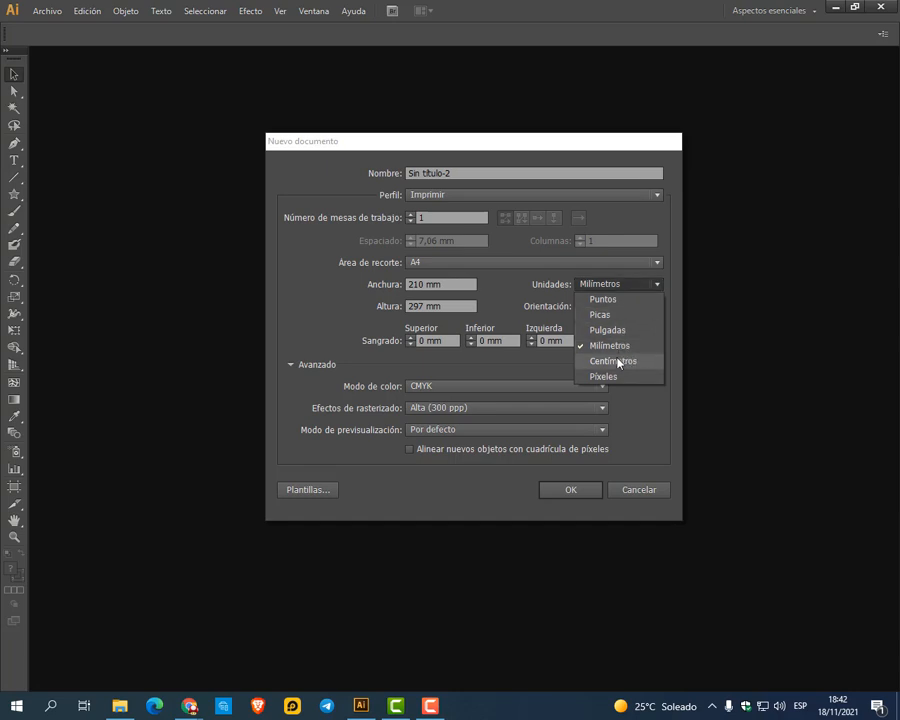
click(622, 286)
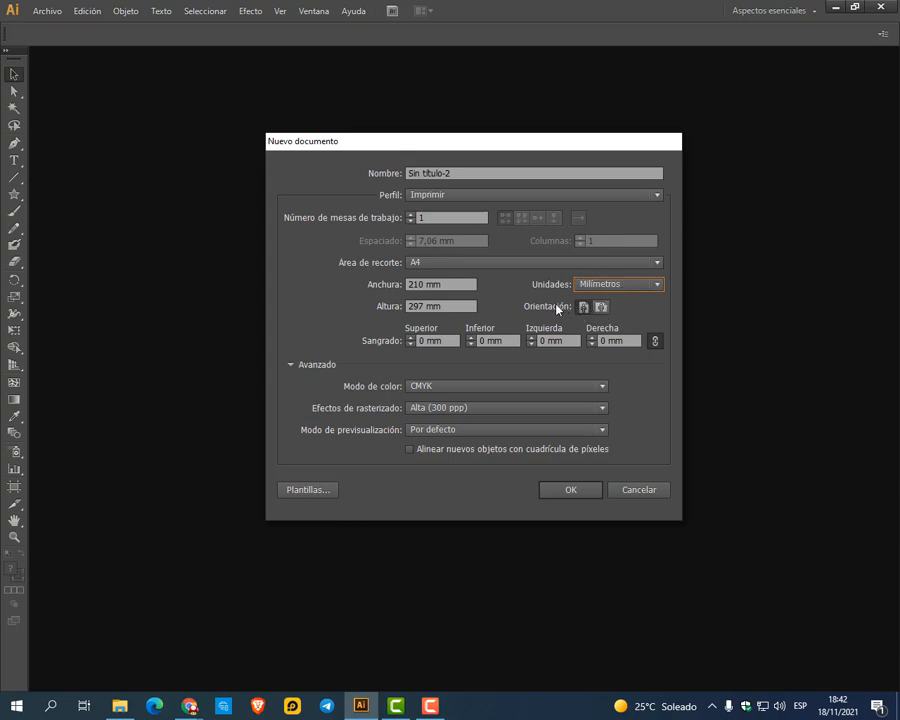
Examine the advanced settings of the new document, in particular the colour mode for the Imprimir profile
click(291, 364)
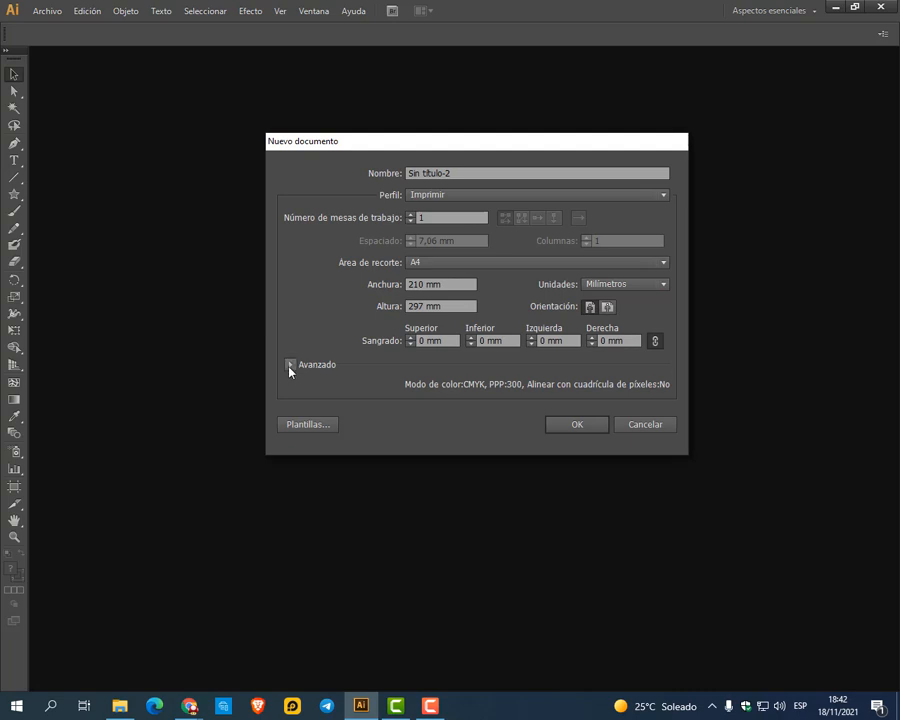
click(289, 367)
key(ctrl+shift+d)
drag(331, 374, 623, 397)
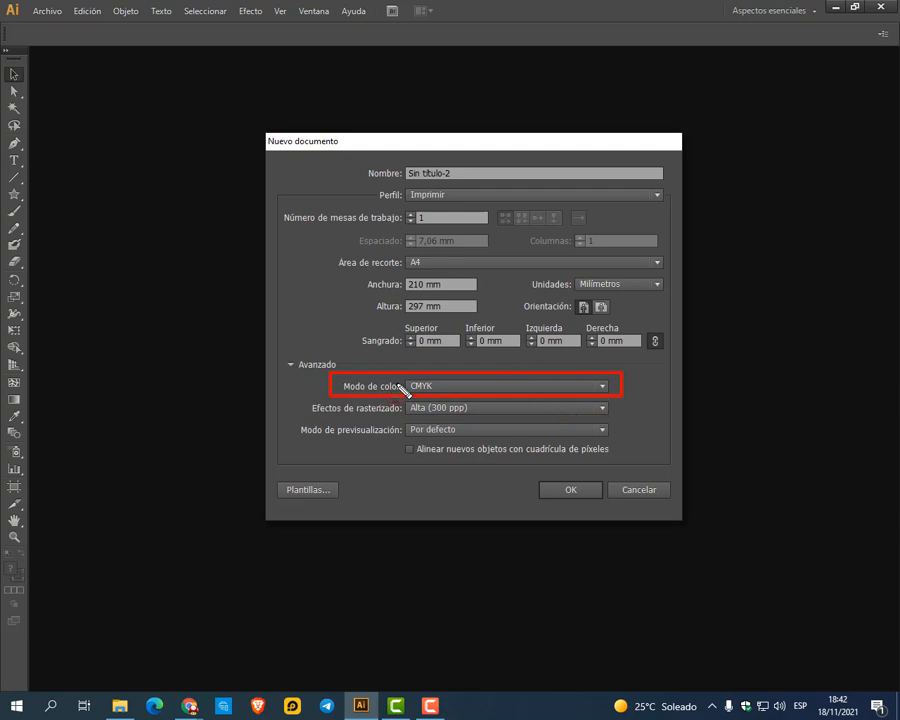
key(Escape)
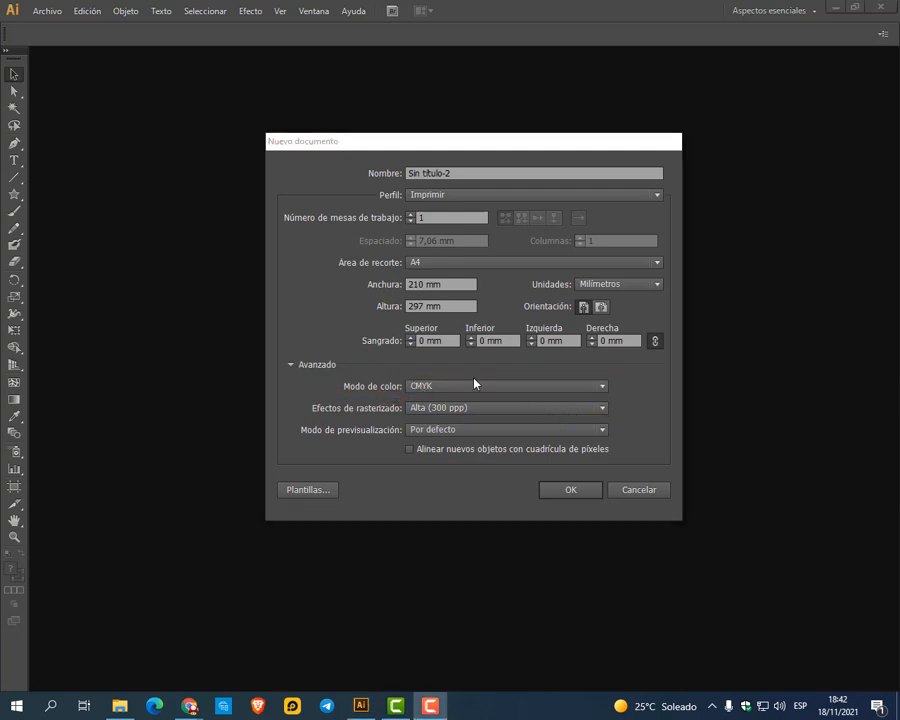
Switch the new document's profile to Web and examine its colour mode
click(447, 196)
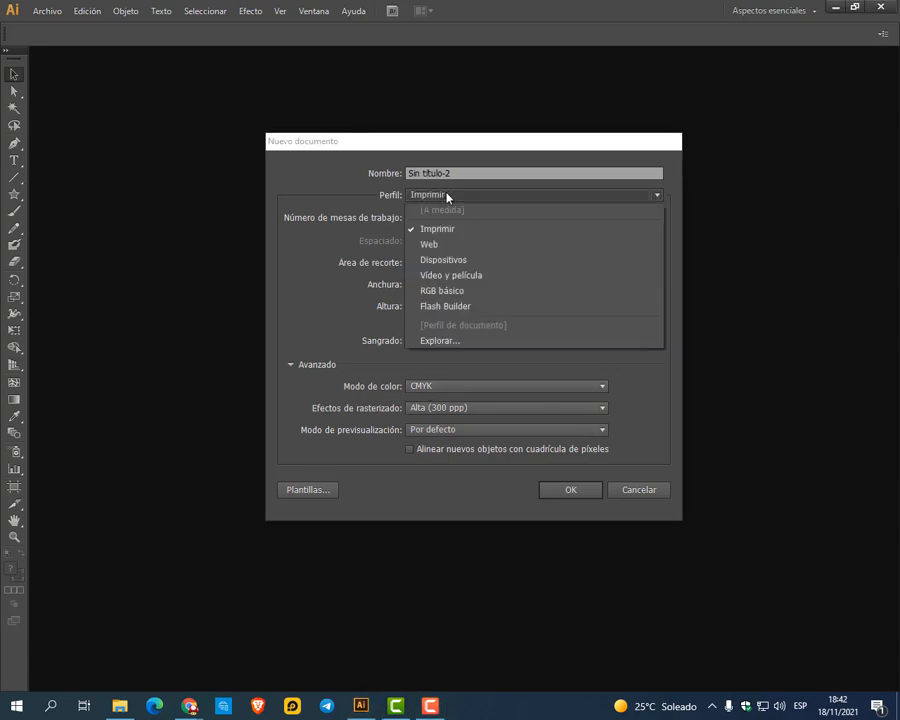
click(438, 243)
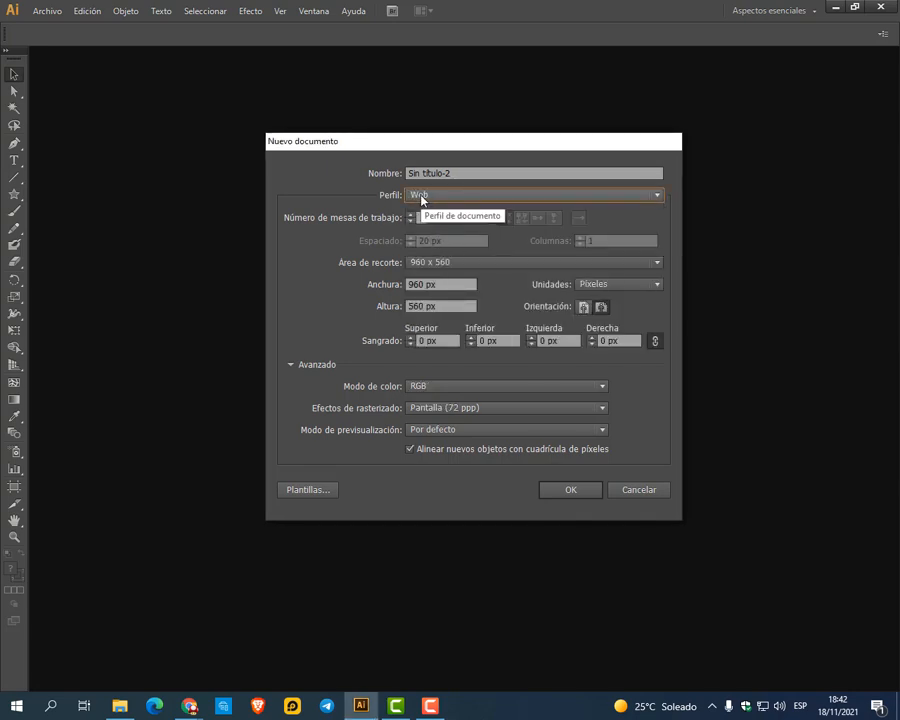
drag(338, 374, 621, 395)
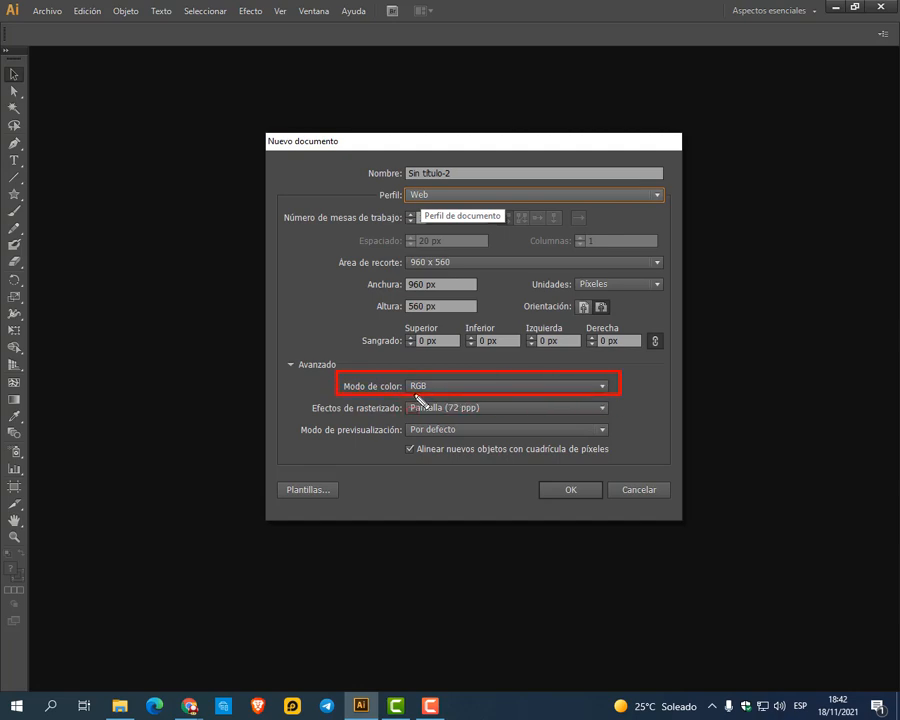
key(Escape)
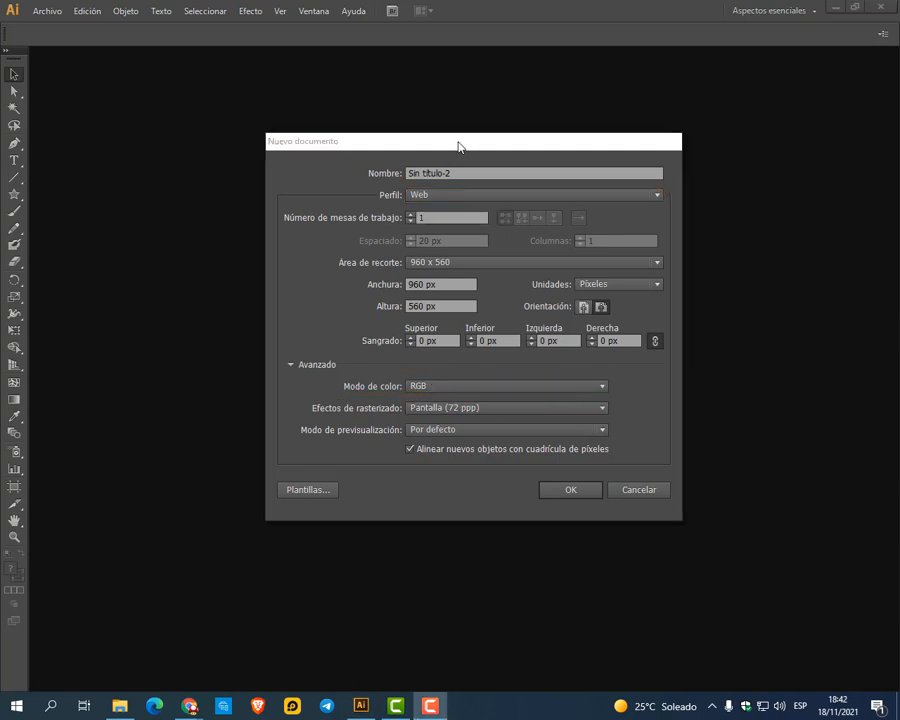
drag(458, 147, 469, 134)
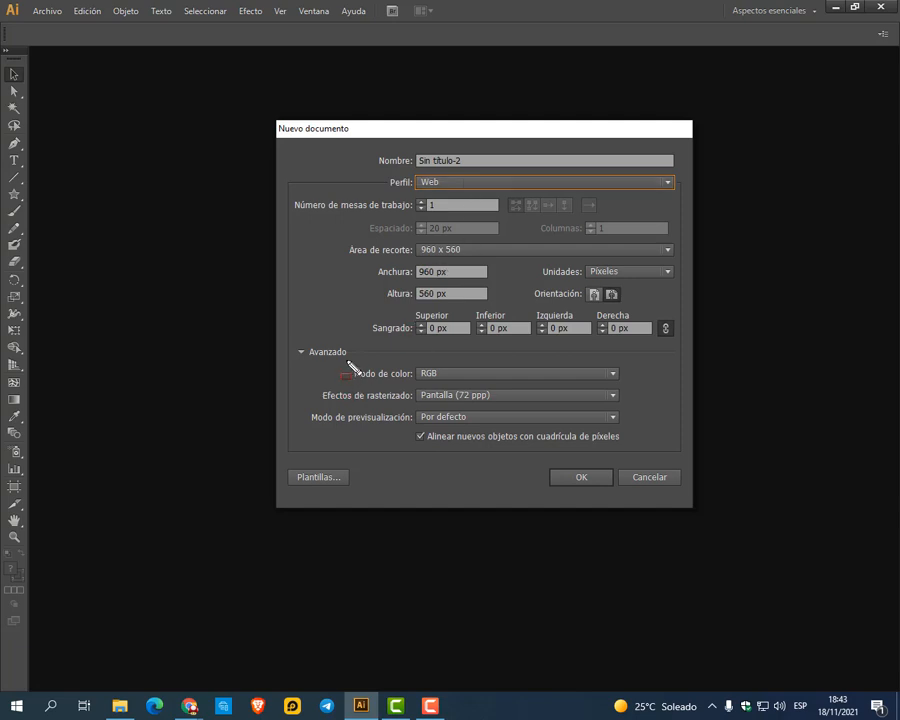
drag(347, 361, 627, 385)
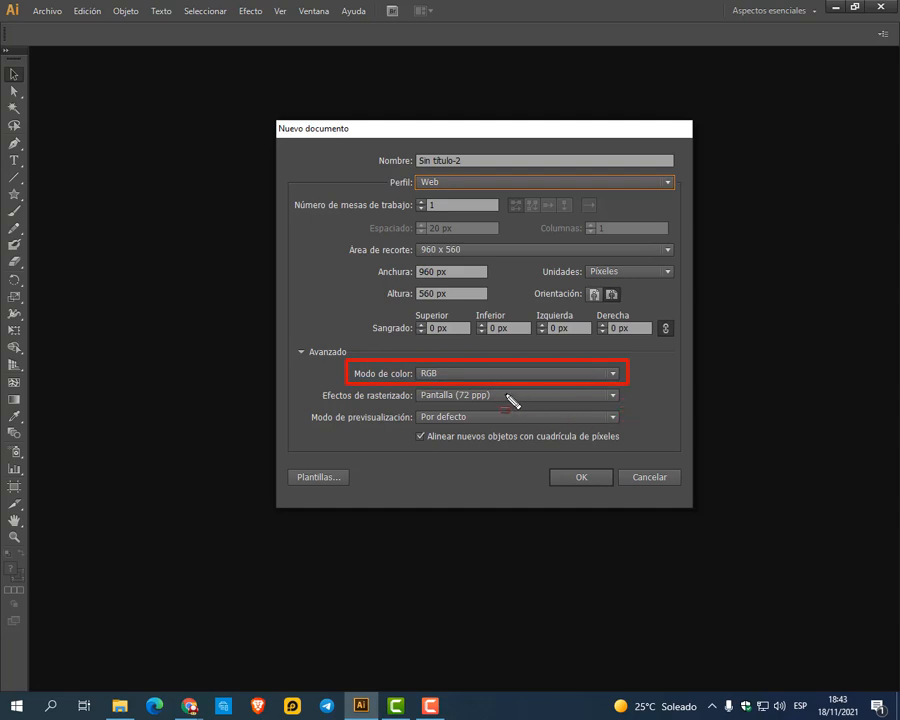
key(Escape)
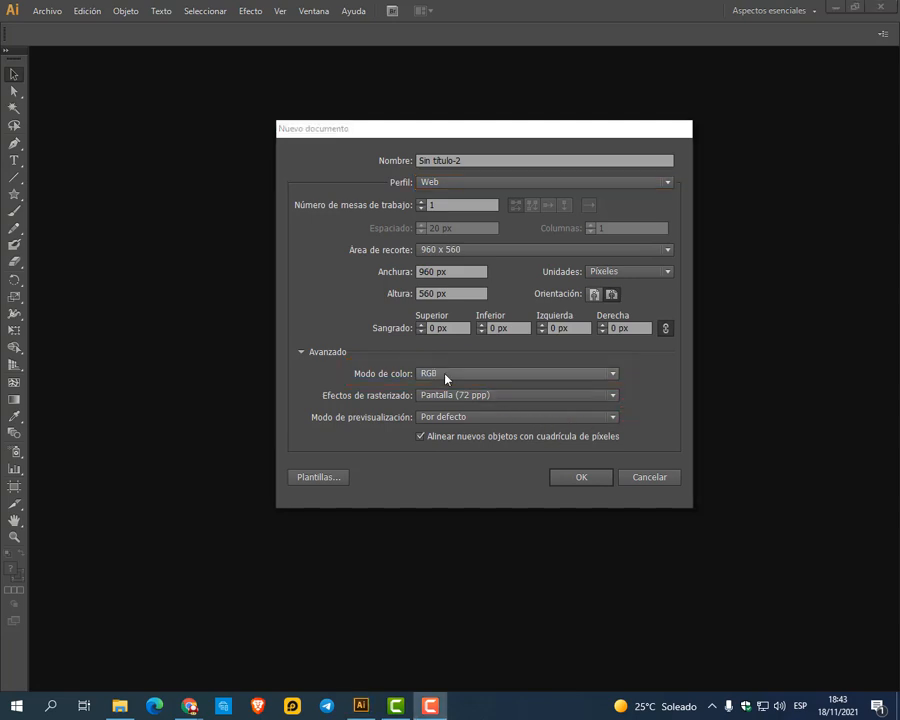
Collapse the advanced settings, set the profile to Imprimir and create the document
click(302, 353)
click(451, 182)
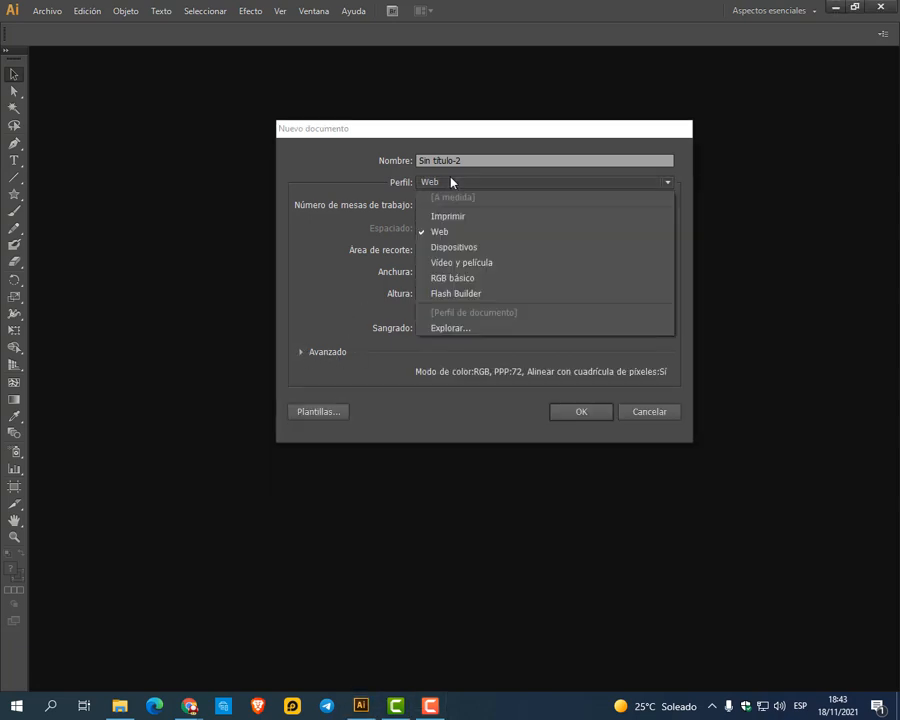
click(456, 218)
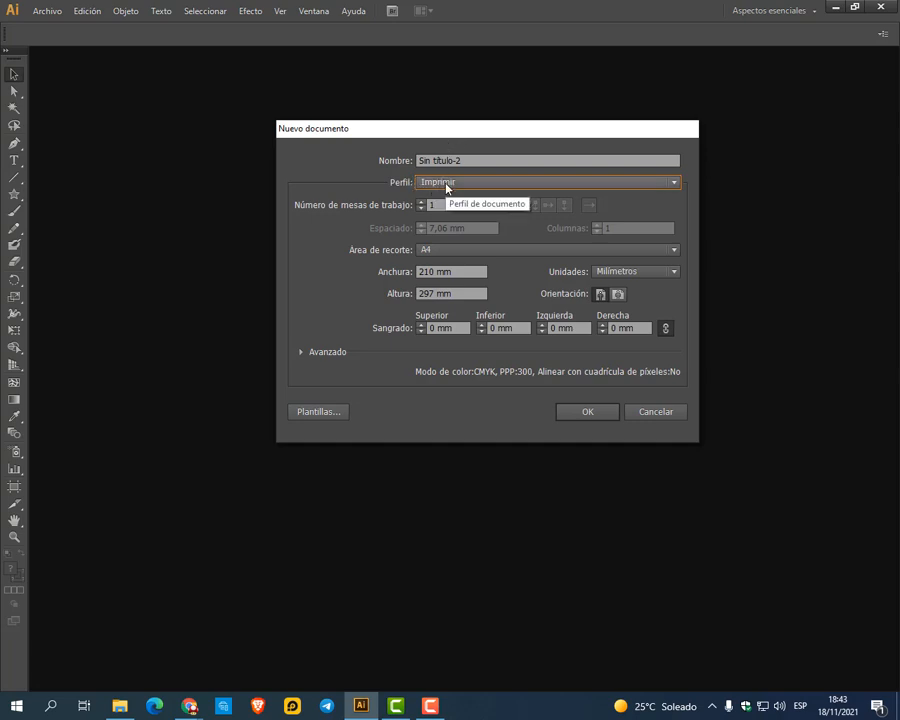
click(446, 188)
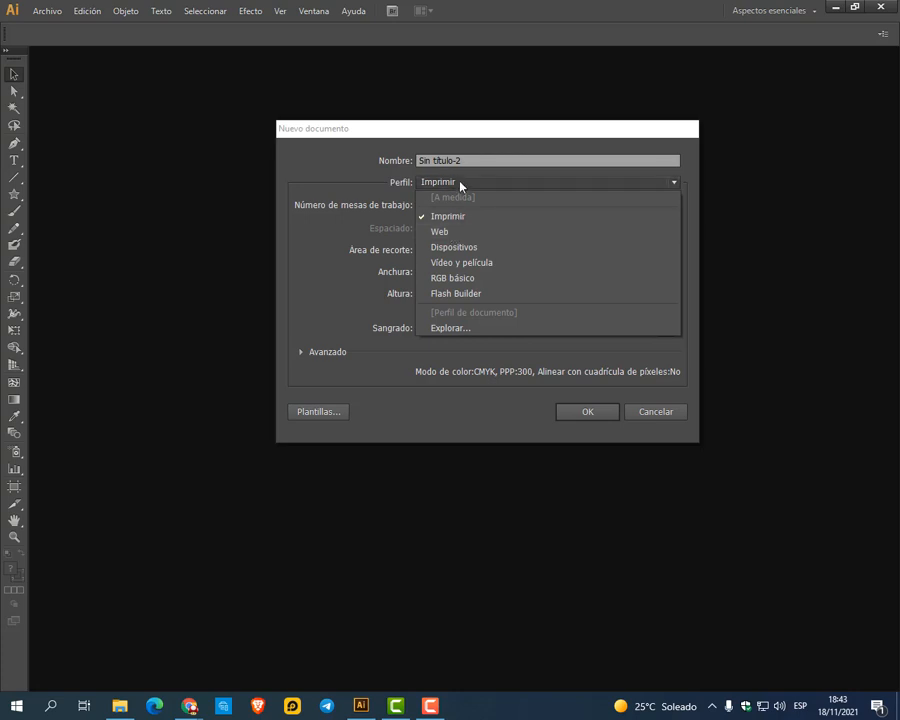
click(458, 183)
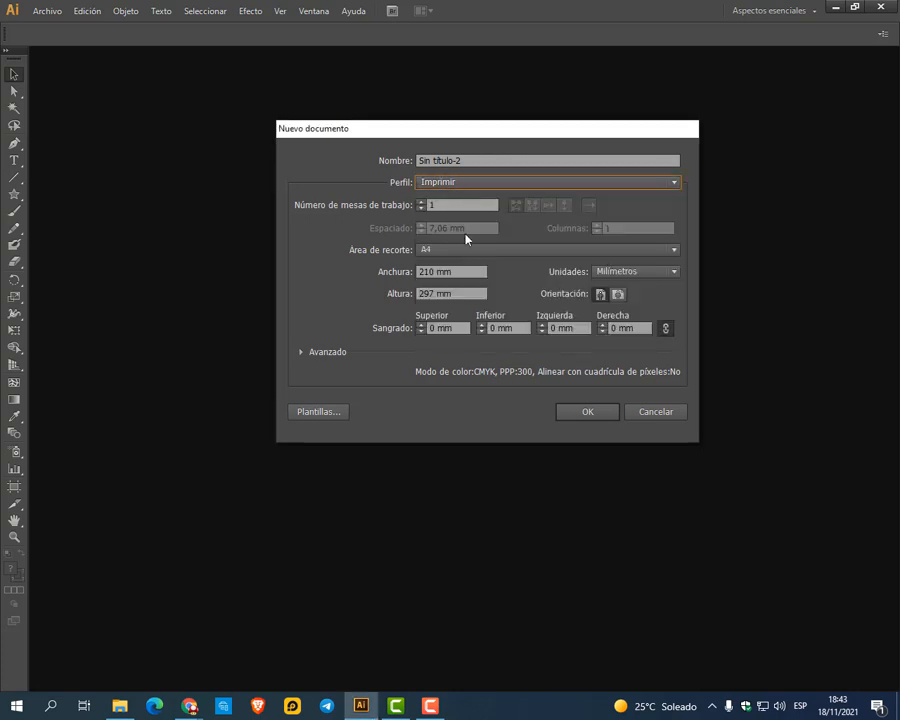
click(589, 413)
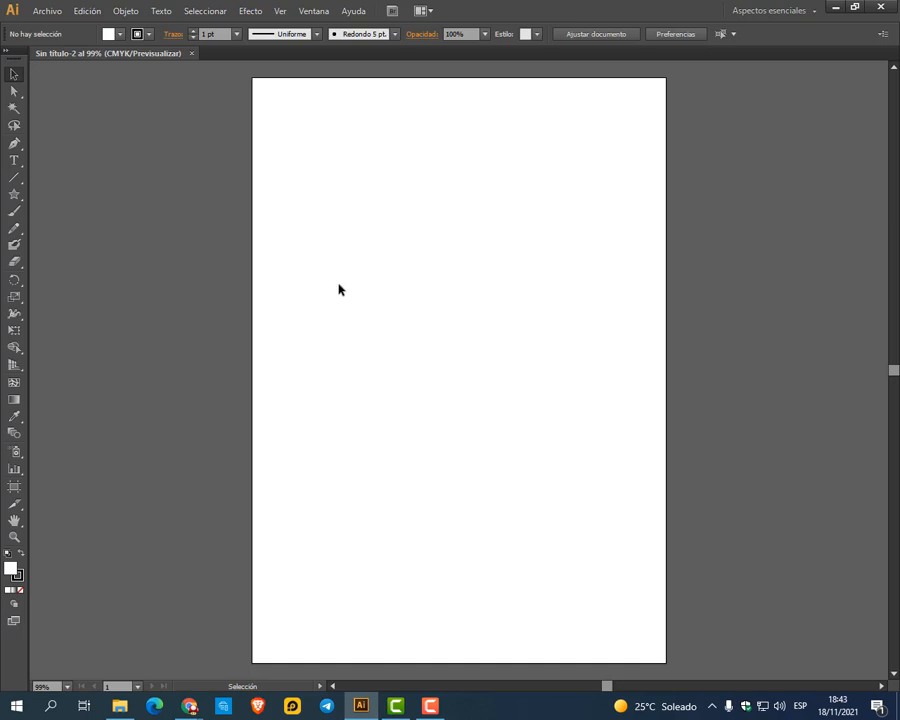
Choose Milímetros as the units in the document setup and go from there to artboard editing
click(589, 36)
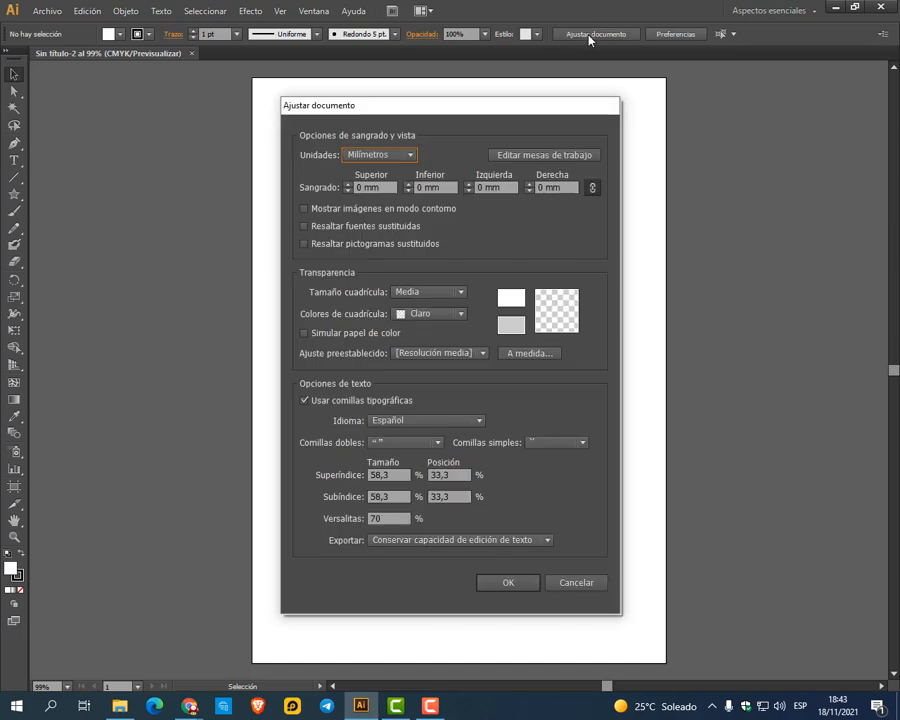
click(595, 583)
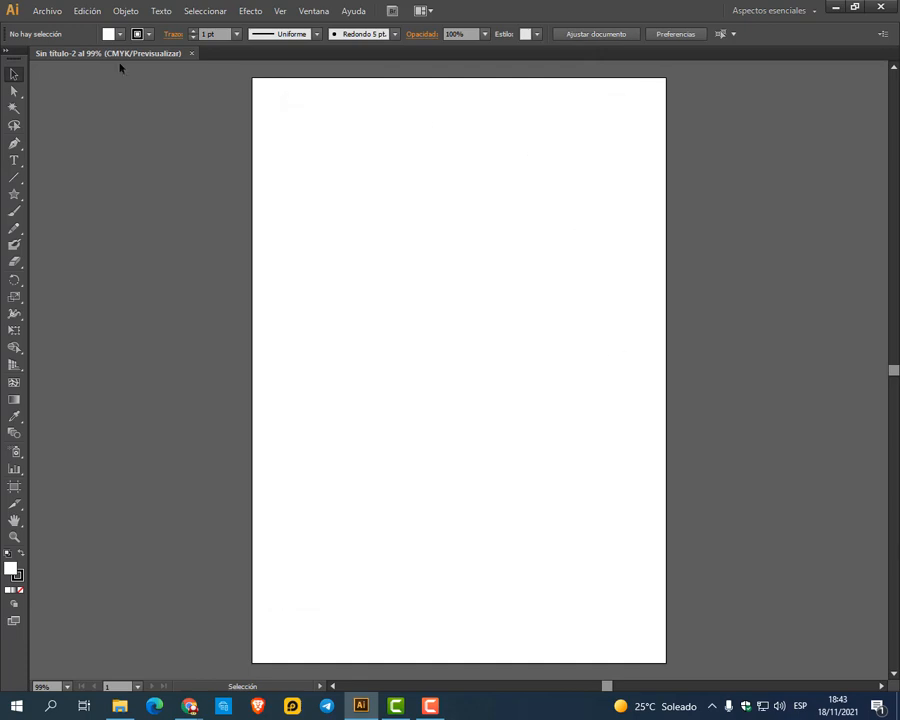
click(47, 12)
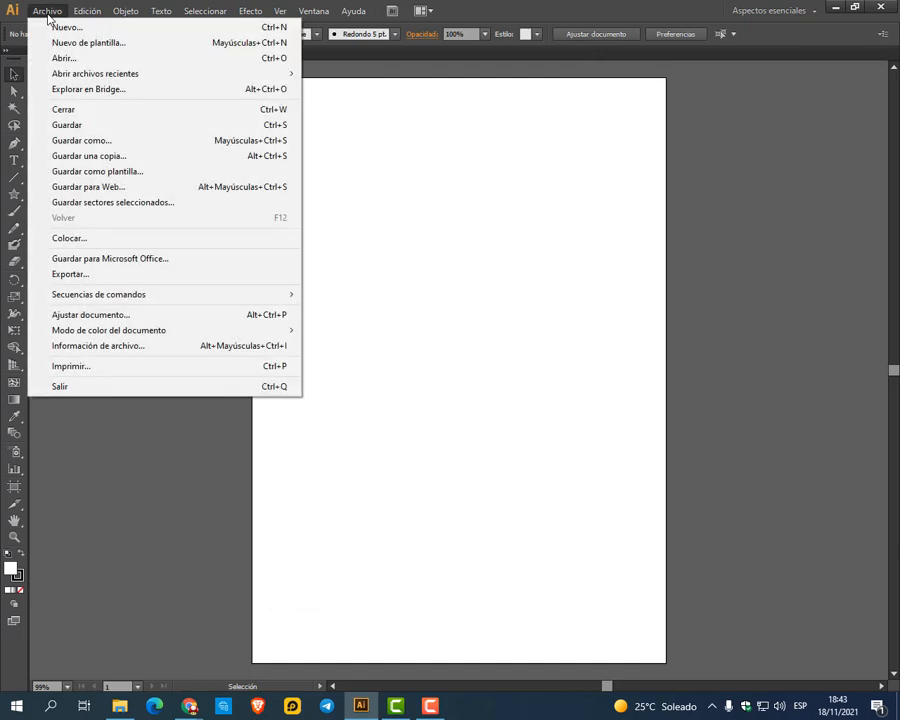
click(99, 318)
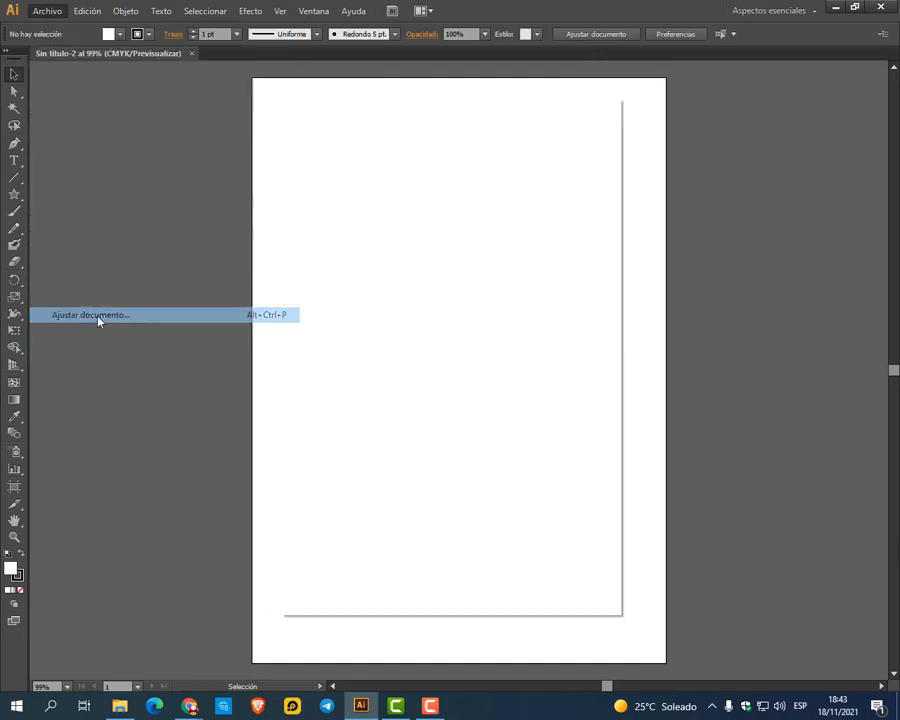
mouse_move(387, 106)
mouse_down()
mouse_move(455, 118)
mouse_move(393, 100)
mouse_up()
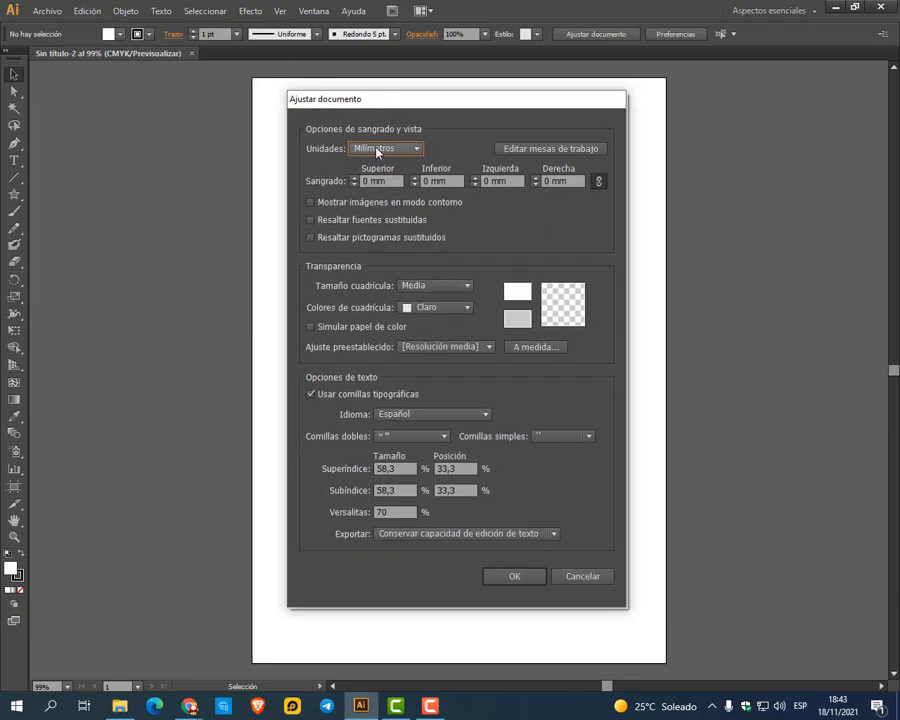
click(378, 150)
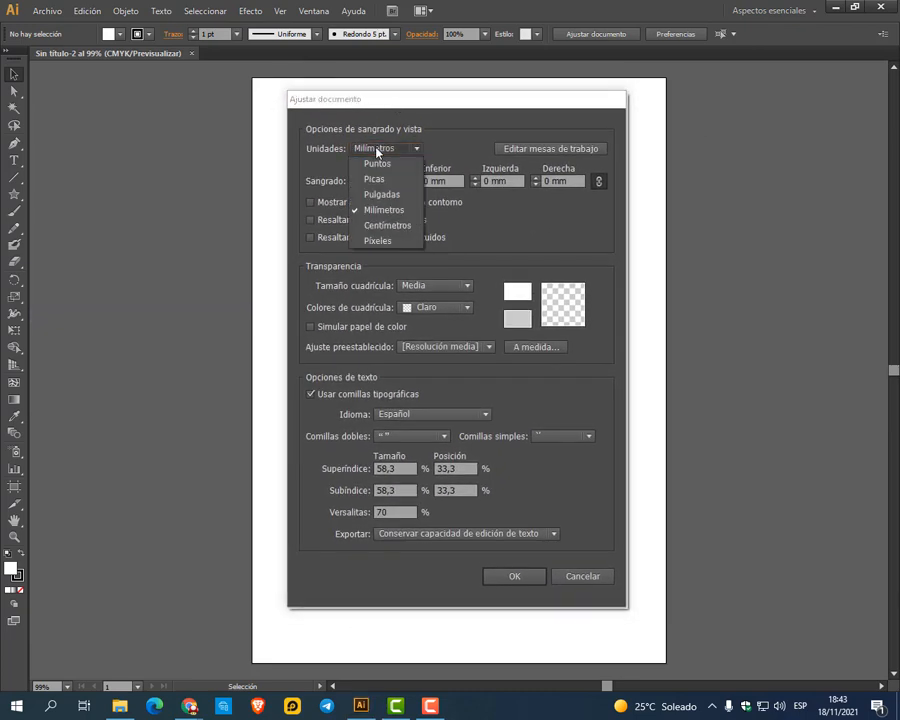
click(384, 210)
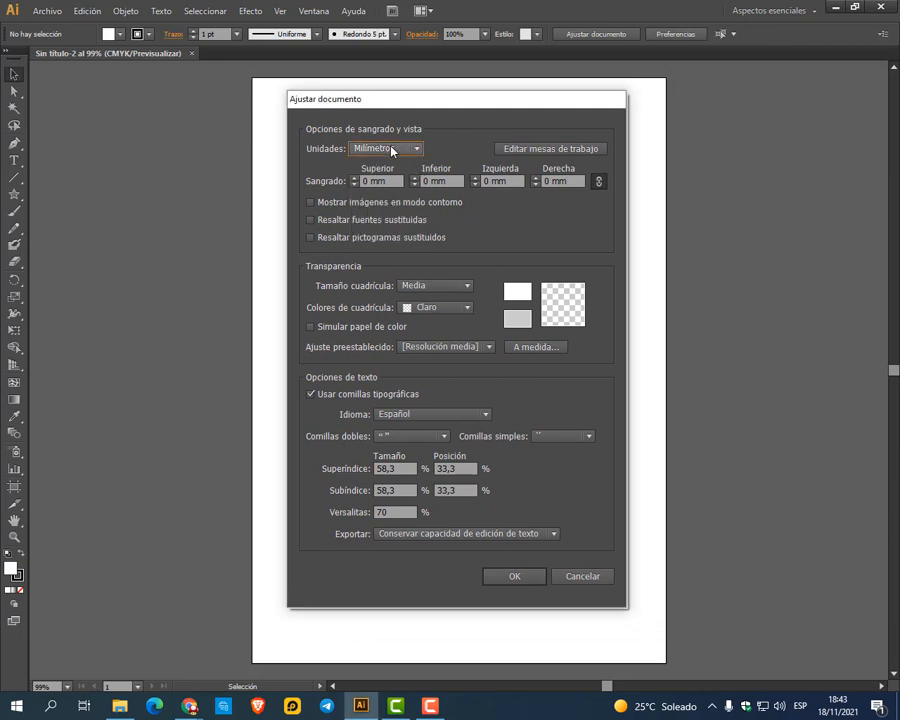
click(530, 149)
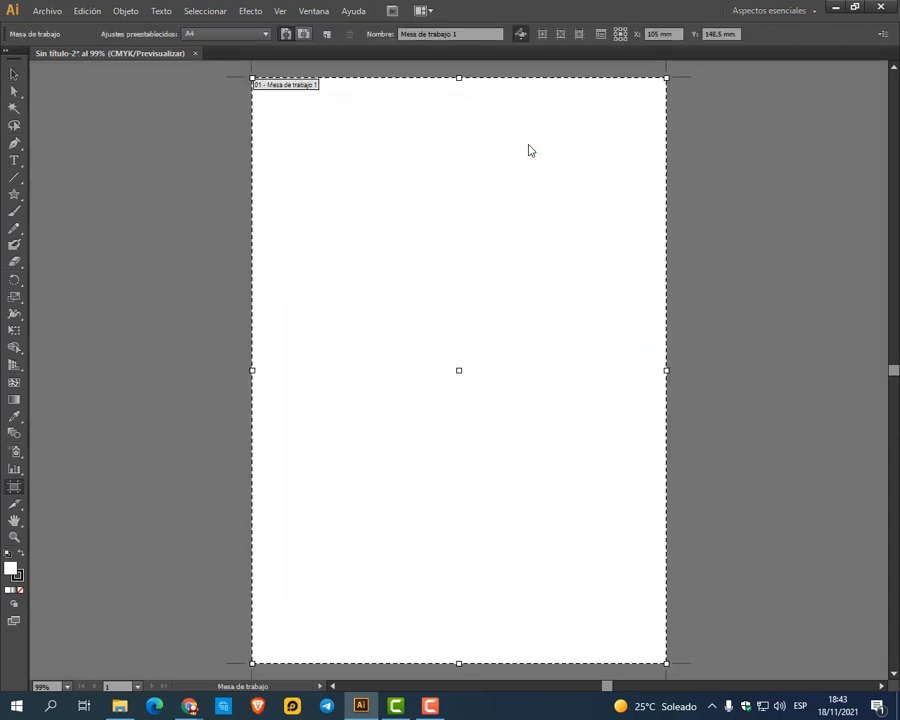
Examine the artboard's size presets, orientation choices and artboard options
click(229, 37)
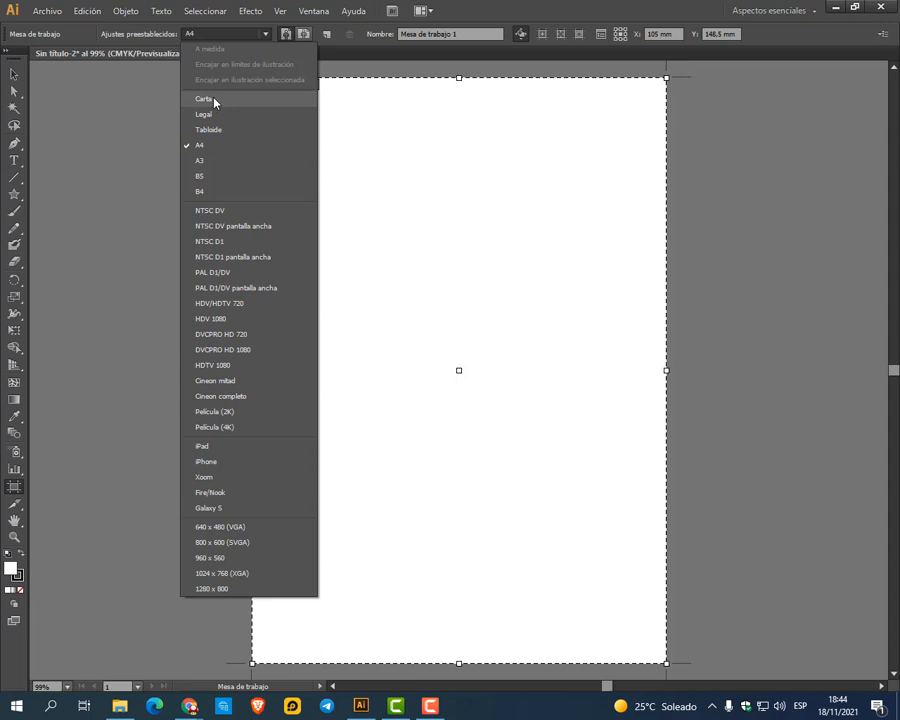
click(226, 34)
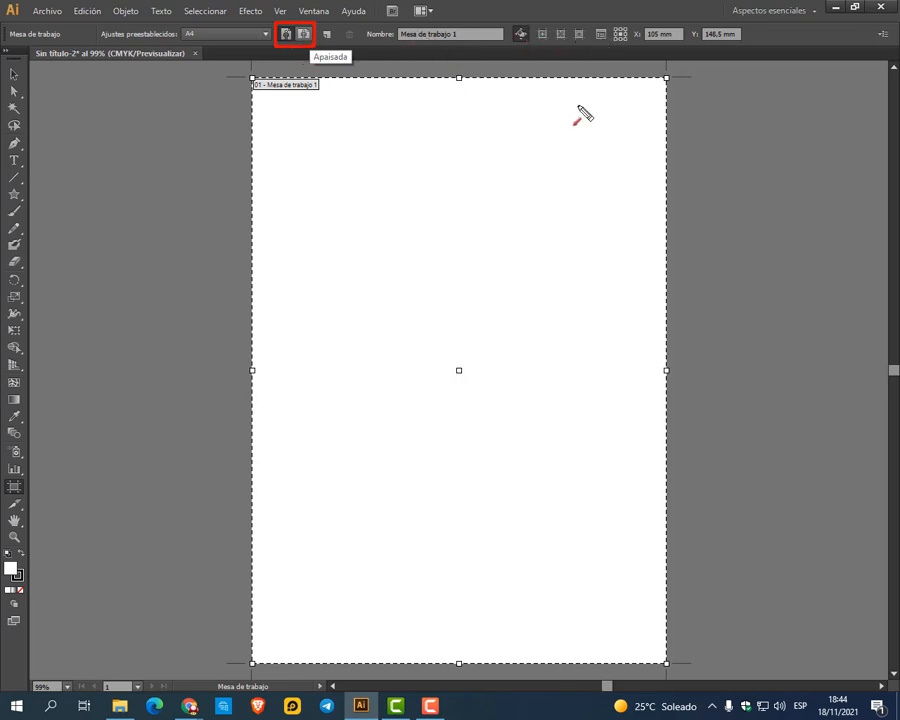
drag(578, 104, 598, 43)
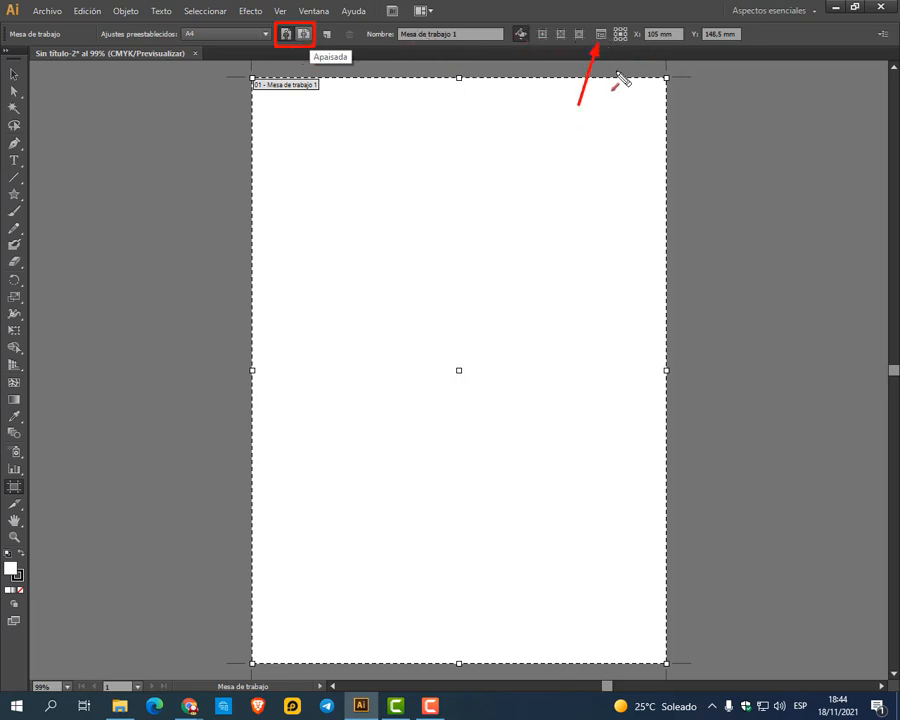
Examine the artboard options, including the size preset, width and height, cancel them unchanged and return to the Selection tool
key(f)
key(Escape)
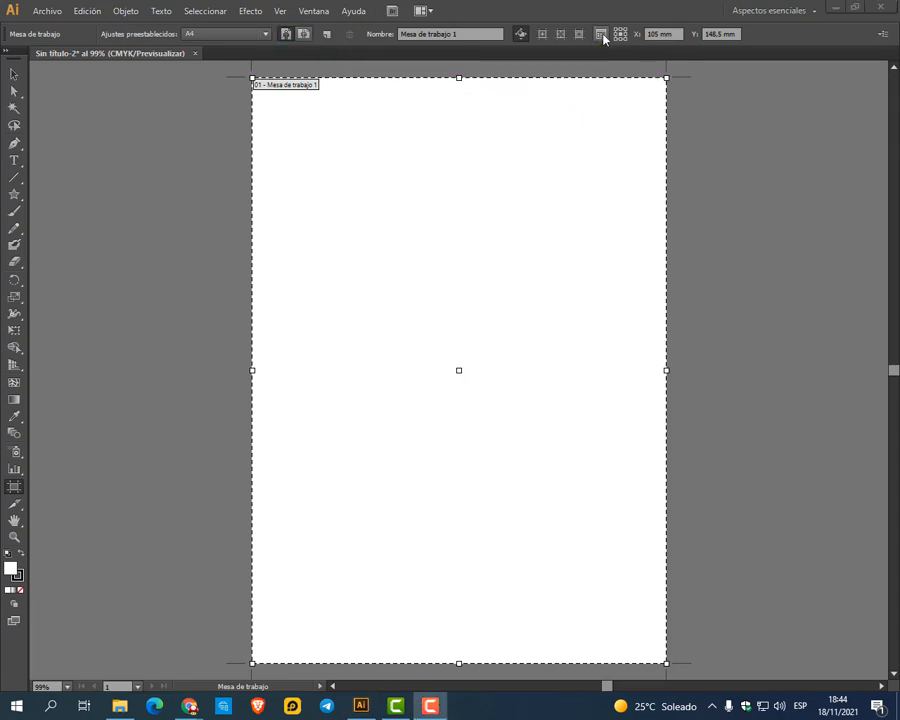
click(601, 35)
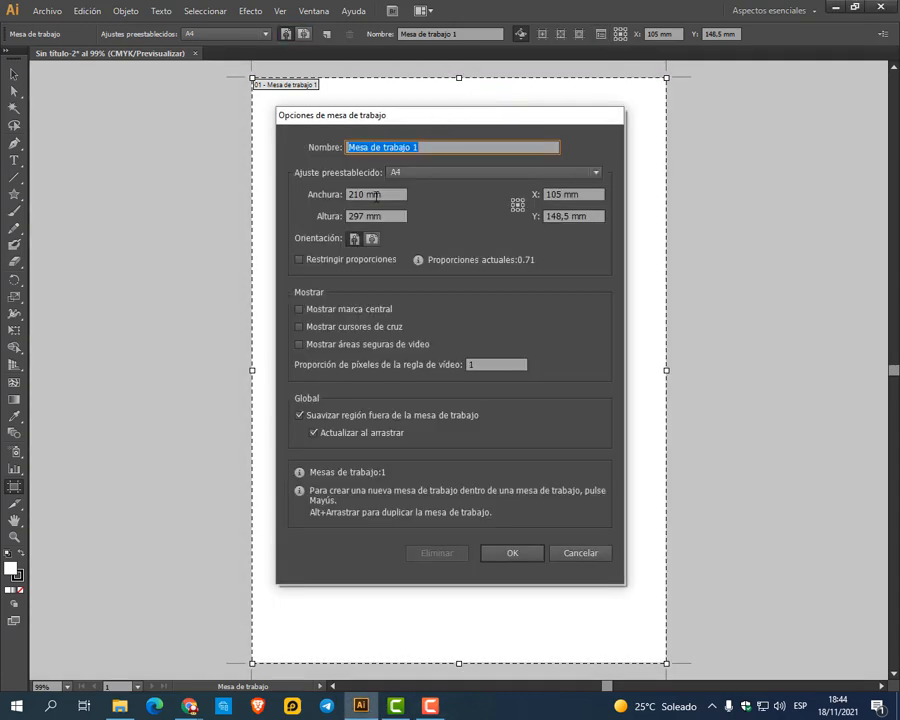
click(416, 176)
click(416, 176)
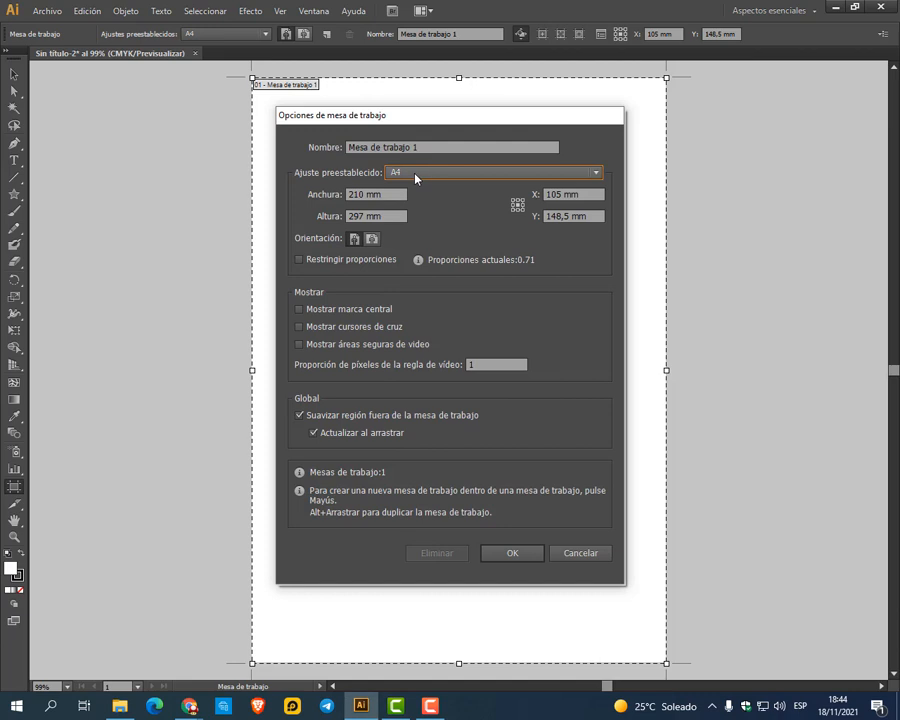
drag(303, 185, 428, 224)
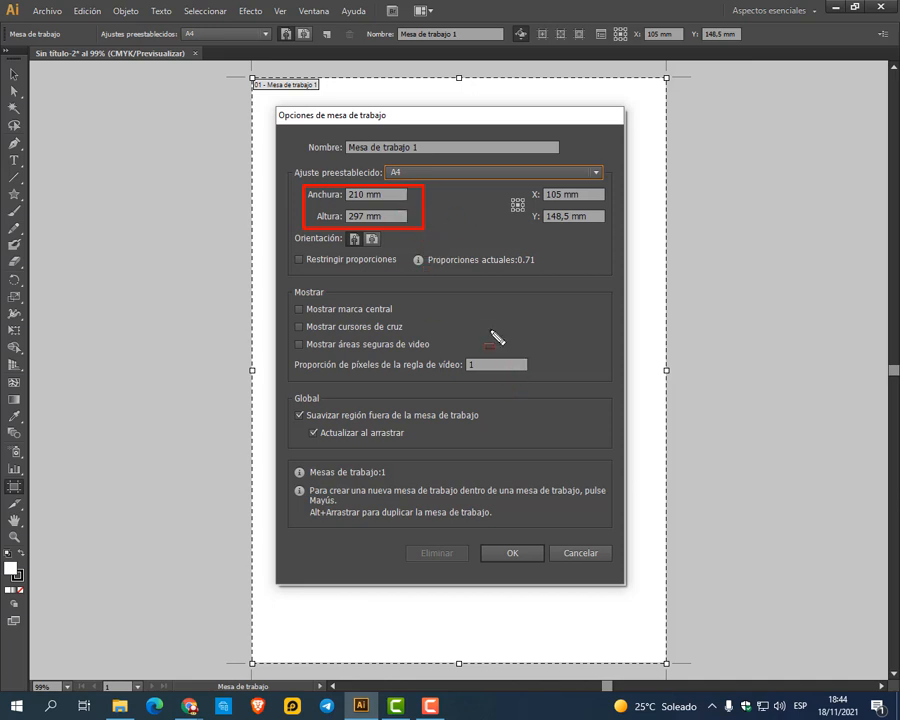
key(Escape)
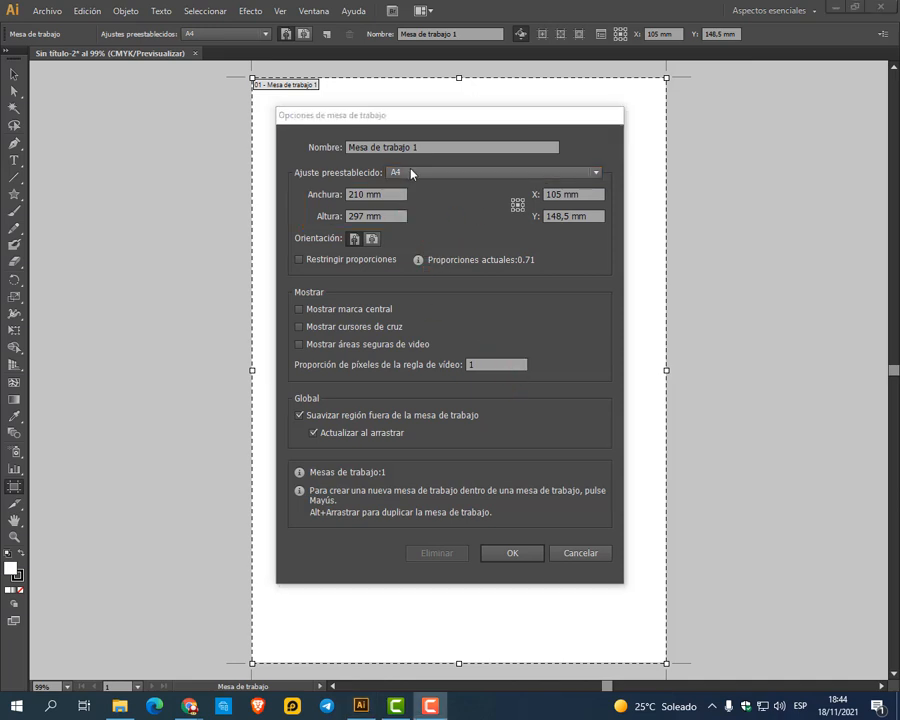
double_click(358, 216)
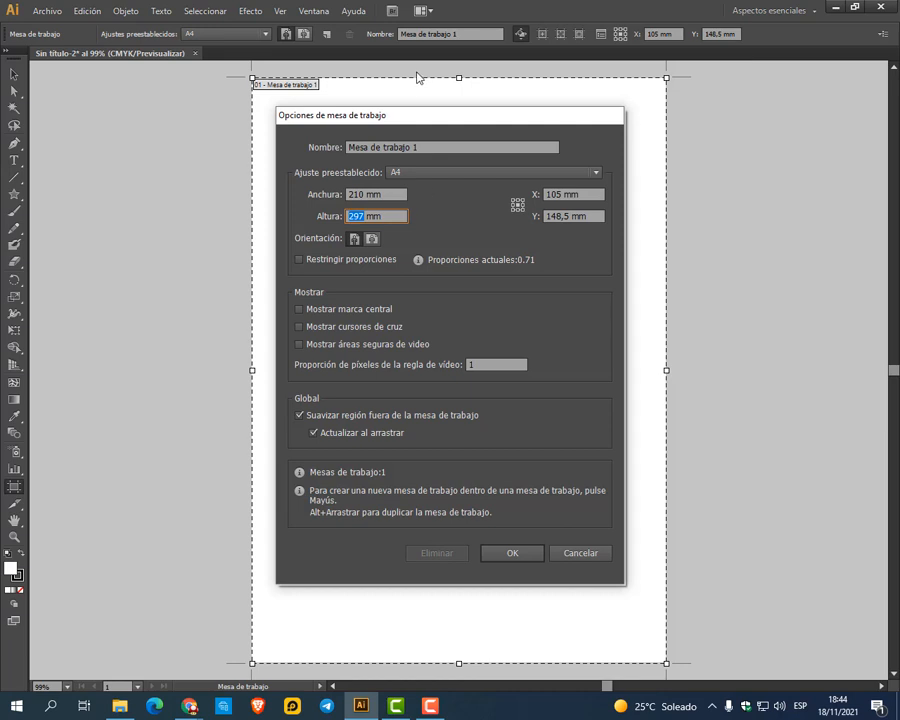
drag(485, 116, 659, 123)
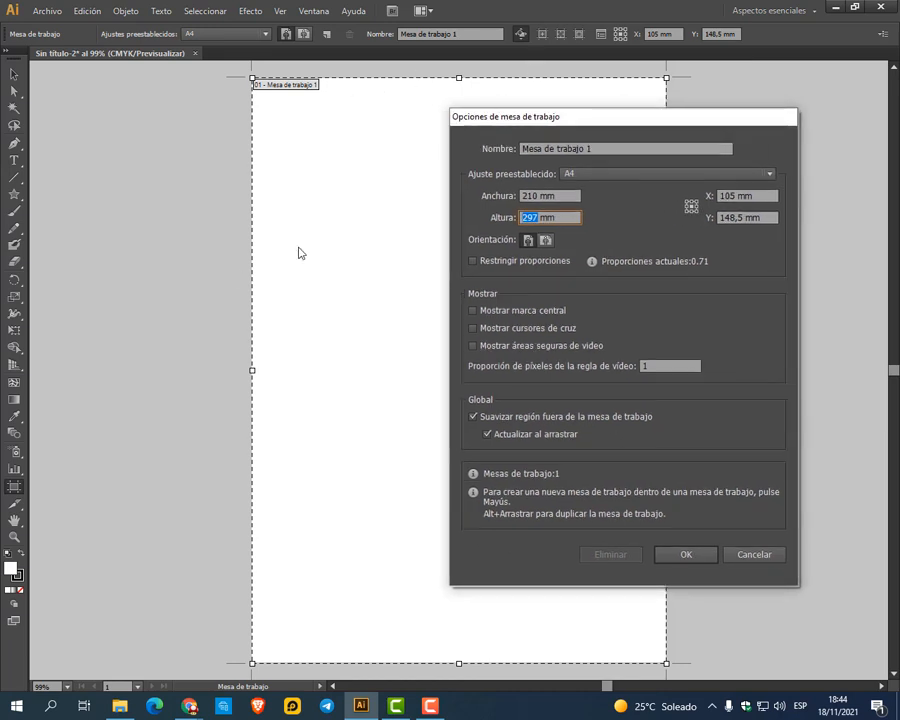
click(764, 556)
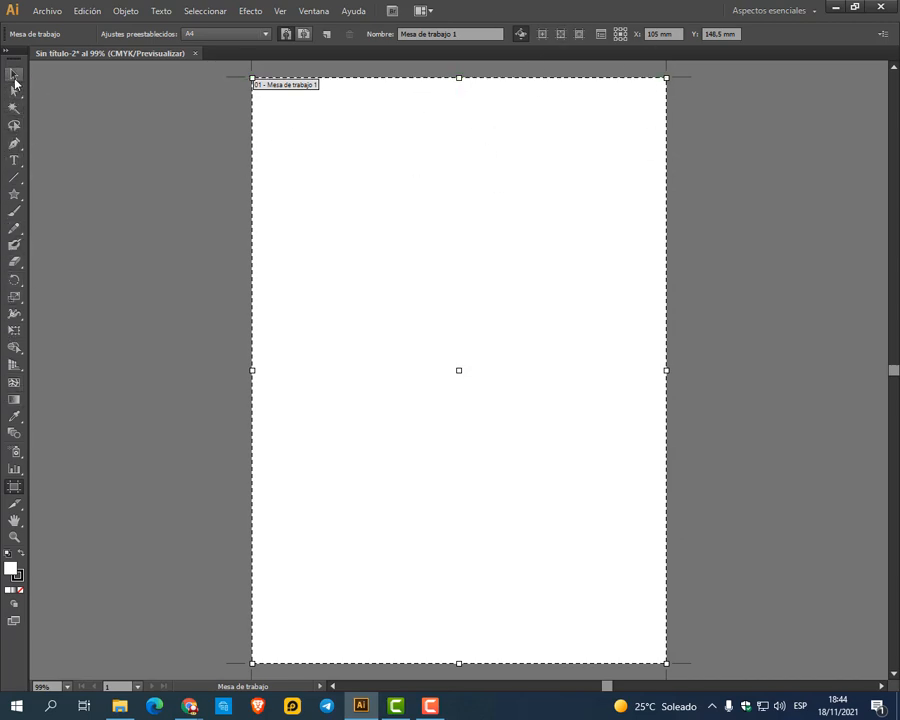
click(13, 74)
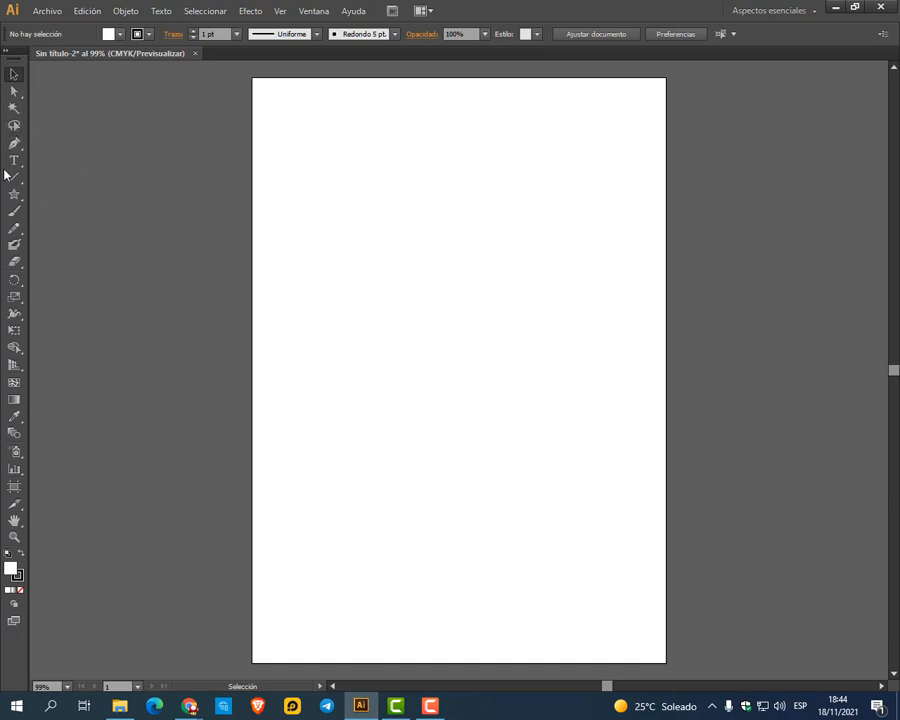
Examine the tool variants grouped under the Line Segment tool and the Star tool
mouse_move(14, 197)
mouse_down()
mouse_move(141, 201)
mouse_move(132, 207)
mouse_move(192, 285)
mouse_move(32, 236)
mouse_move(16, 183)
mouse_up()
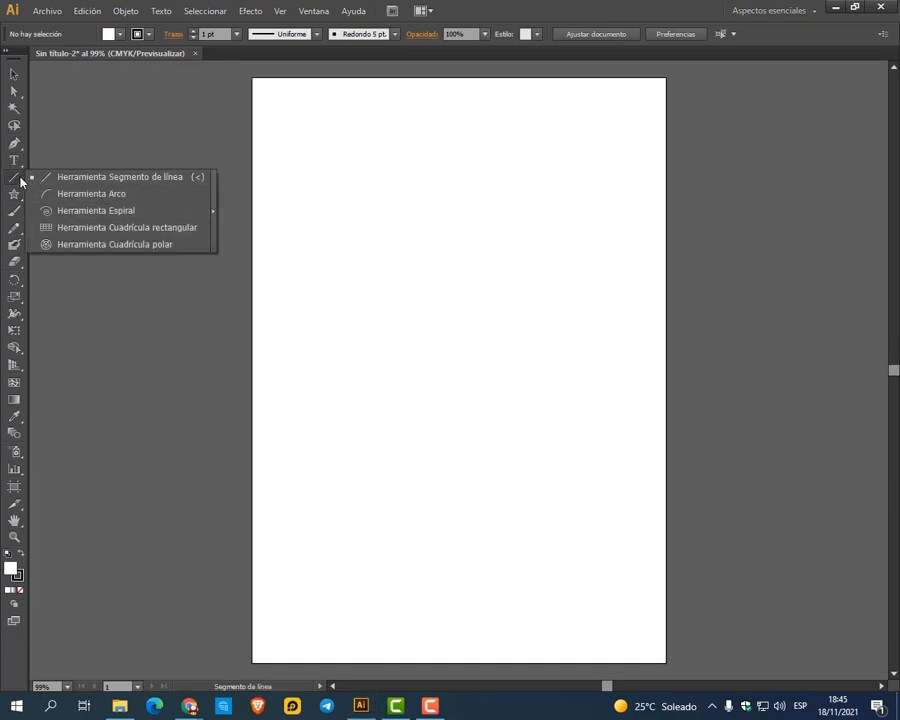
click(19, 182)
drag(14, 182, 18, 182)
click(15, 178)
drag(14, 200, 14, 196)
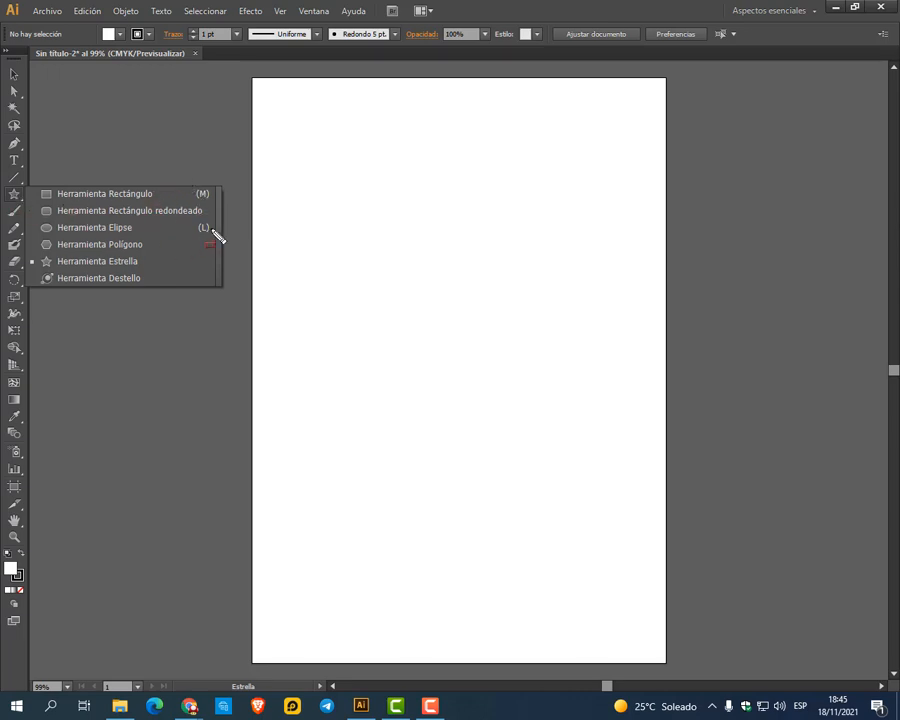
mouse_move(231, 177)
mouse_down()
mouse_move(221, 291)
mouse_move(210, 304)
mouse_up()
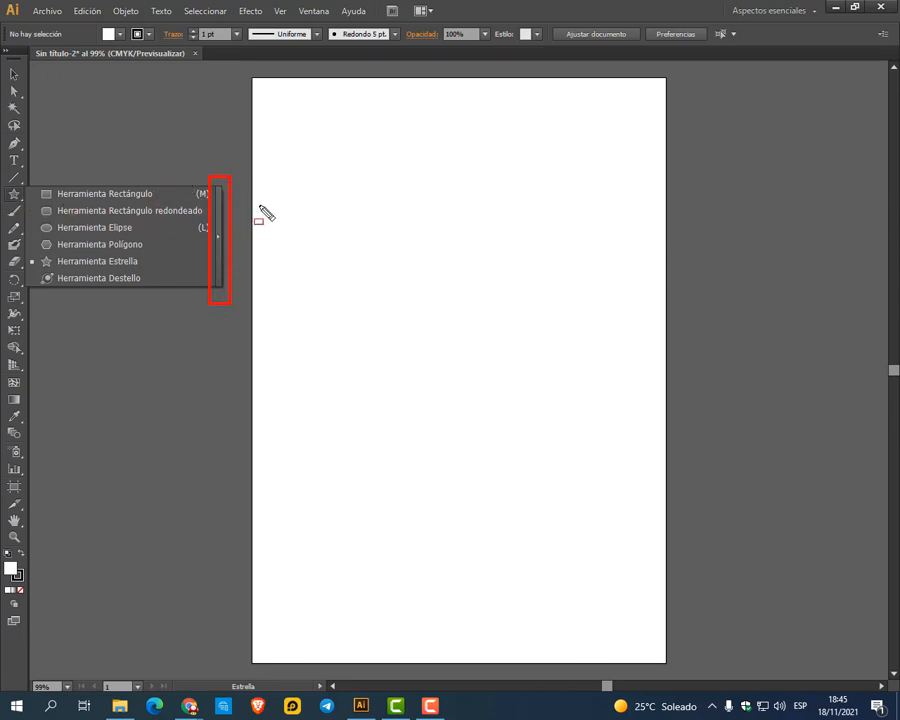
drag(287, 183, 220, 236)
key(Escape)
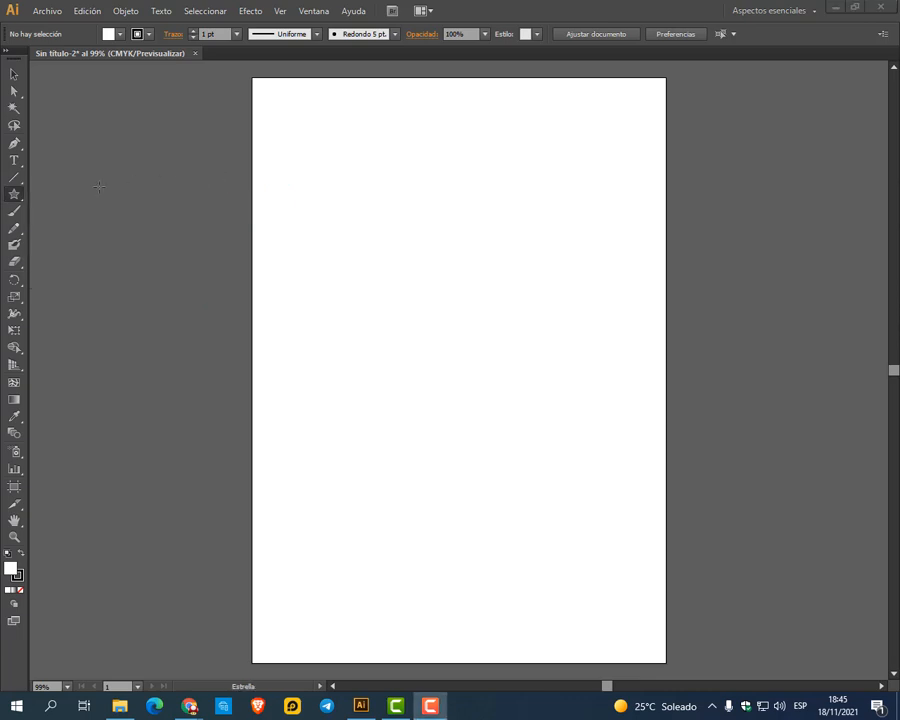
Switch the active shape tool to Polígono and back to Estrella
click(14, 196)
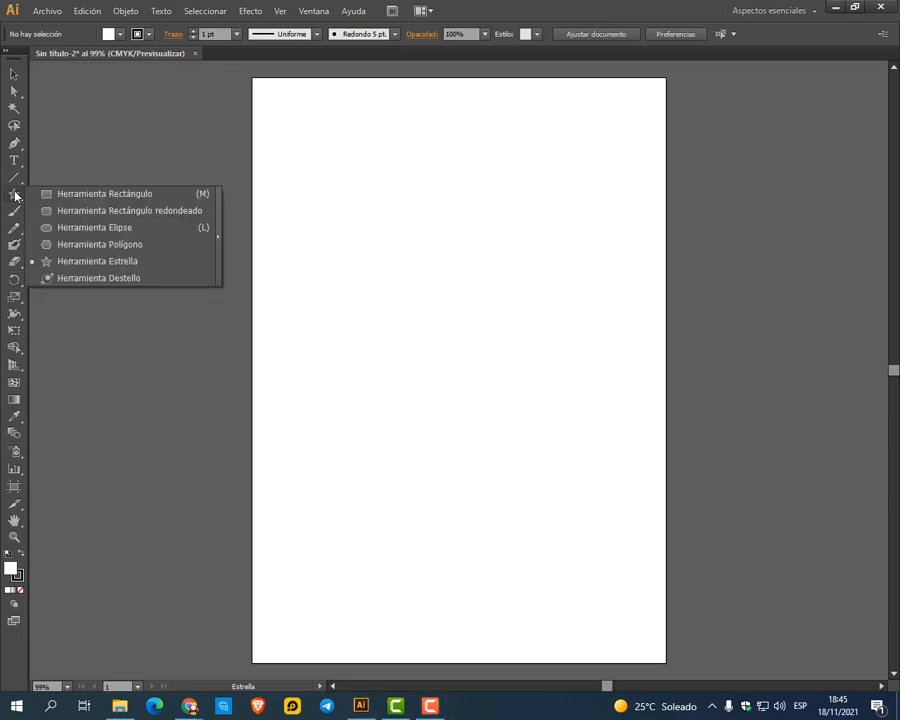
click(80, 245)
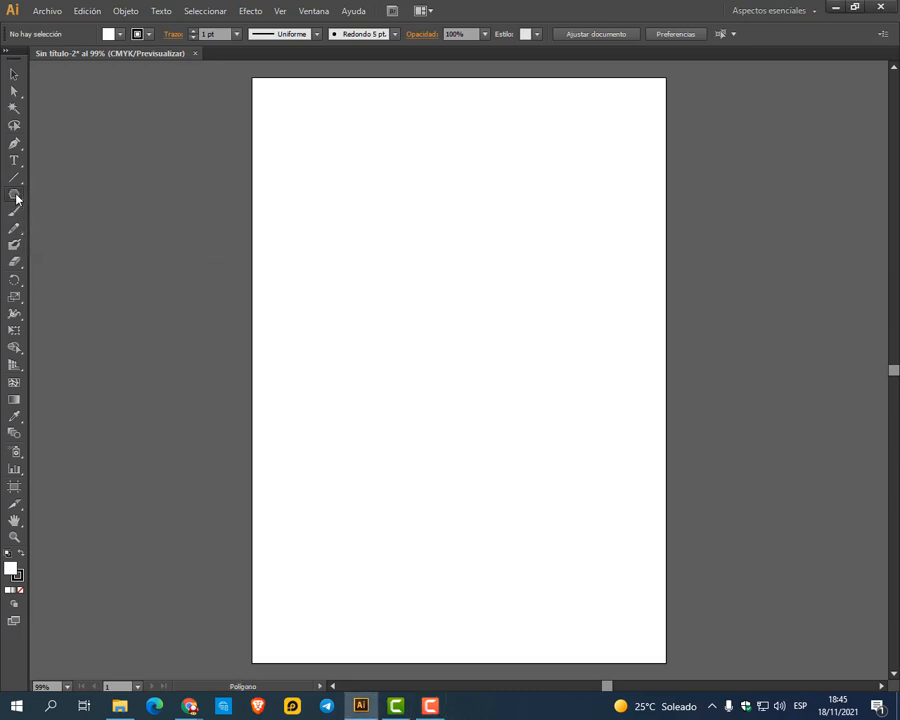
drag(16, 199, 90, 271)
Detach the shape tools group as a floating set and place it beside the upper part of the artboard
click(16, 197)
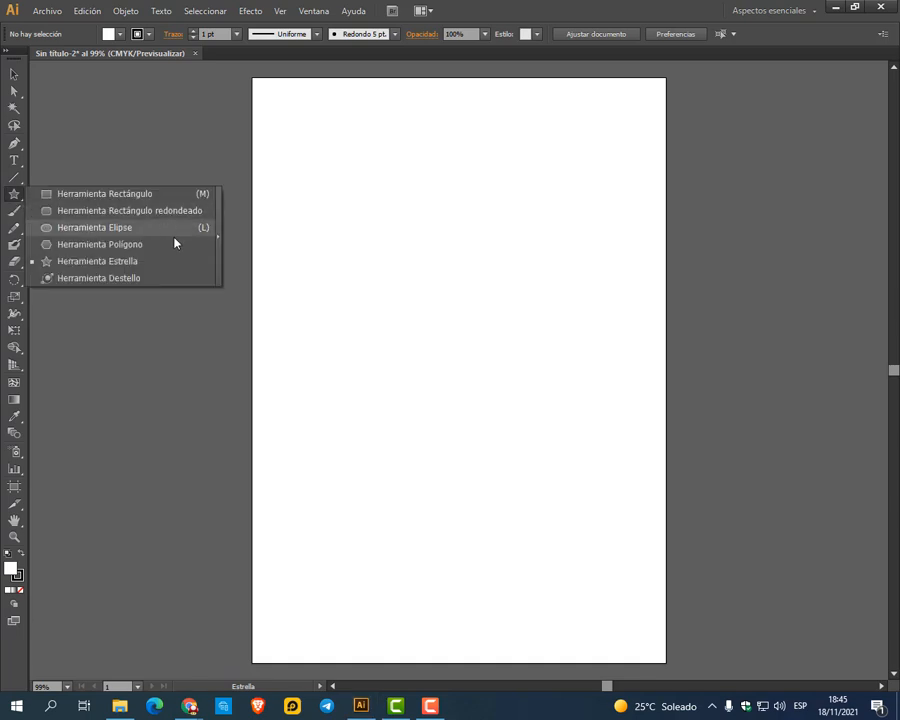
click(220, 244)
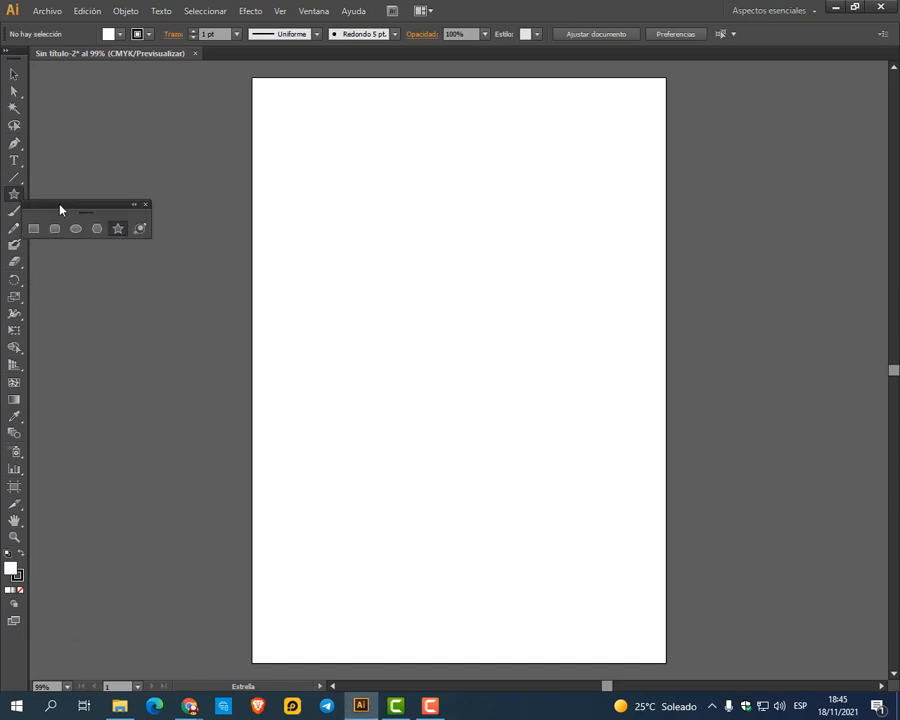
drag(58, 205, 130, 73)
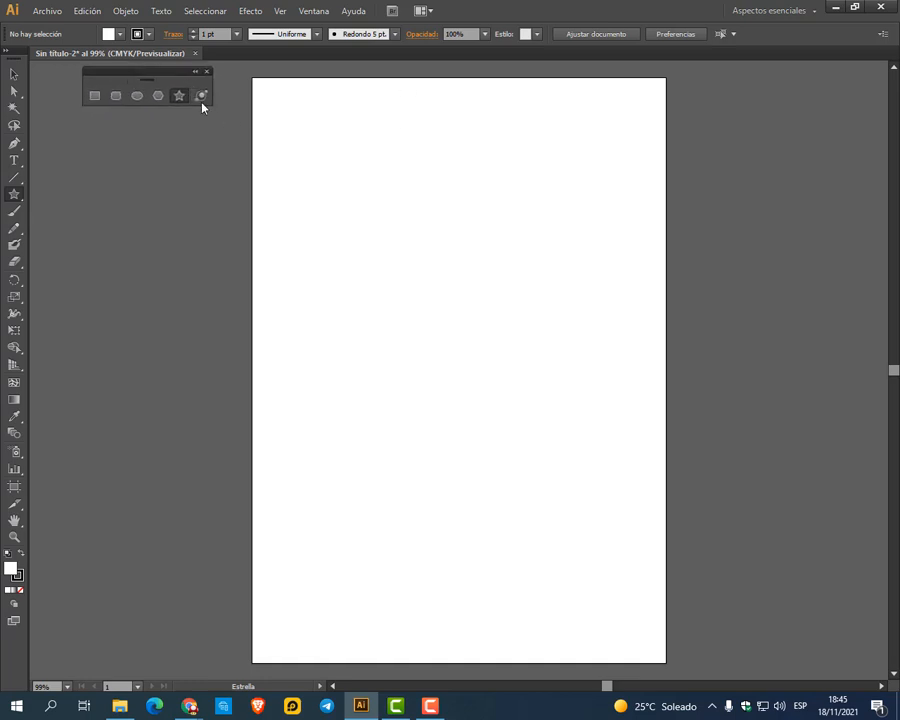
Draw a rectangle near the artboard's upper-left corner and a rounded rectangle just below it
click(95, 95)
drag(287, 108, 379, 164)
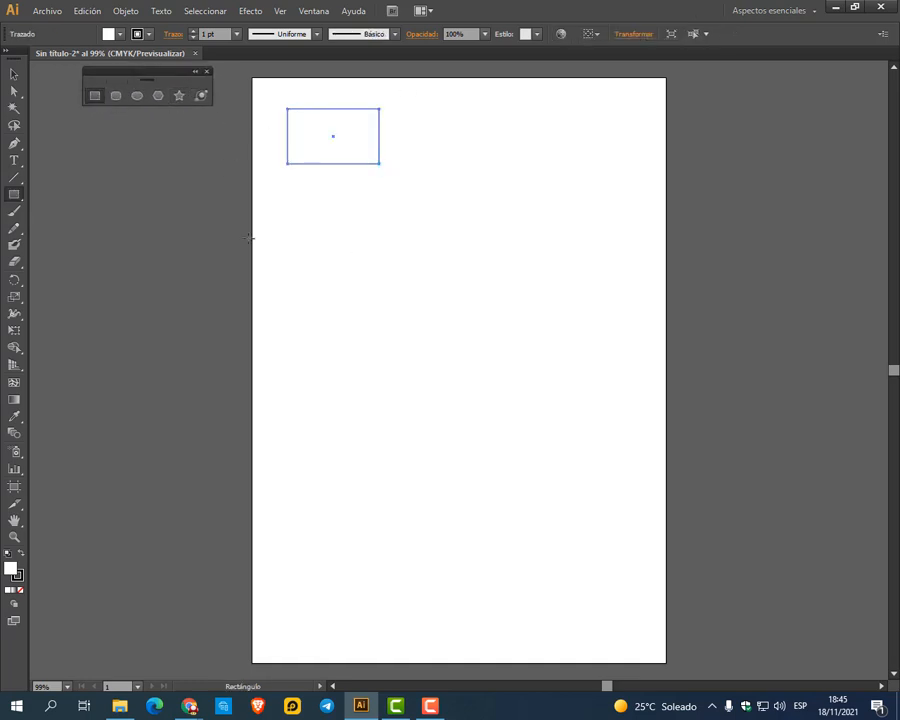
click(120, 95)
drag(325, 205, 405, 276)
Draw an ellipse in the artboard's upper right, a large hexagon overlapping it and a five-pointed star below
click(137, 95)
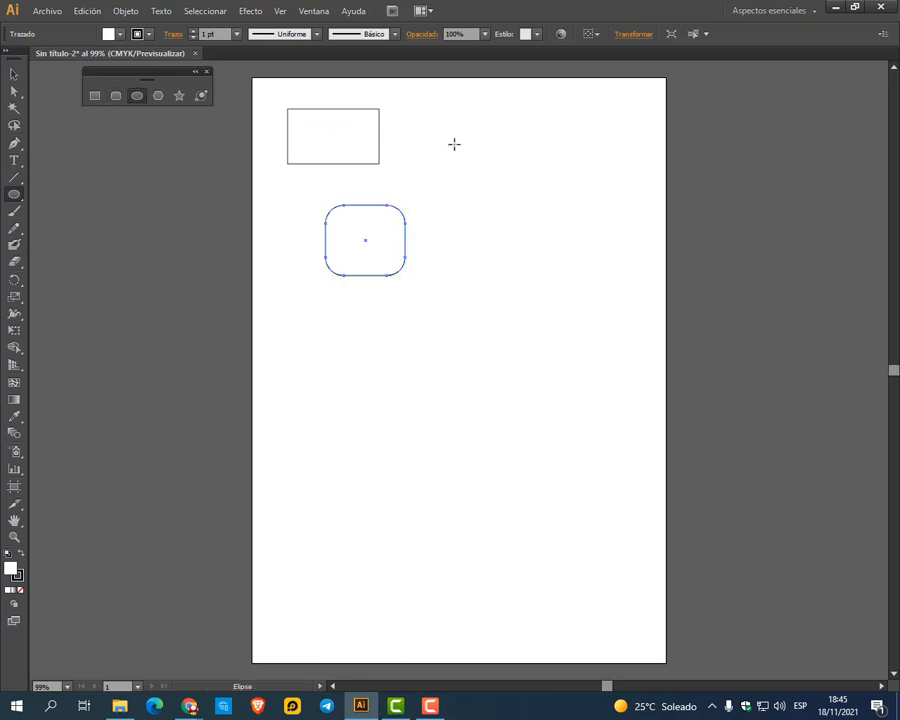
drag(469, 128, 552, 221)
click(158, 95)
drag(483, 254, 561, 321)
click(180, 96)
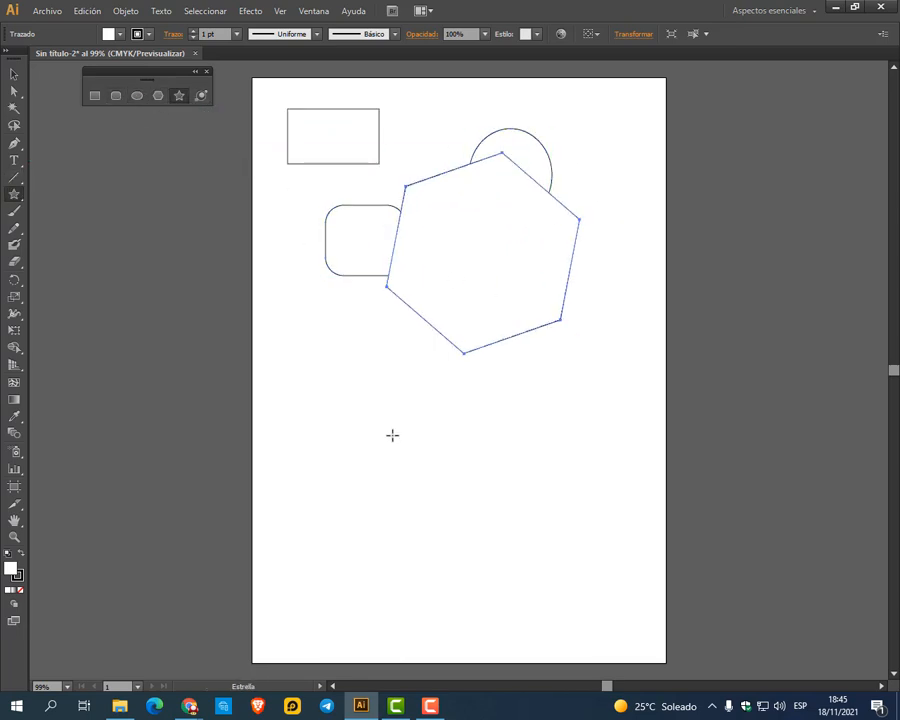
drag(335, 396, 398, 438)
Select all the drawn shapes together and delete them from the artboard
click(14, 73)
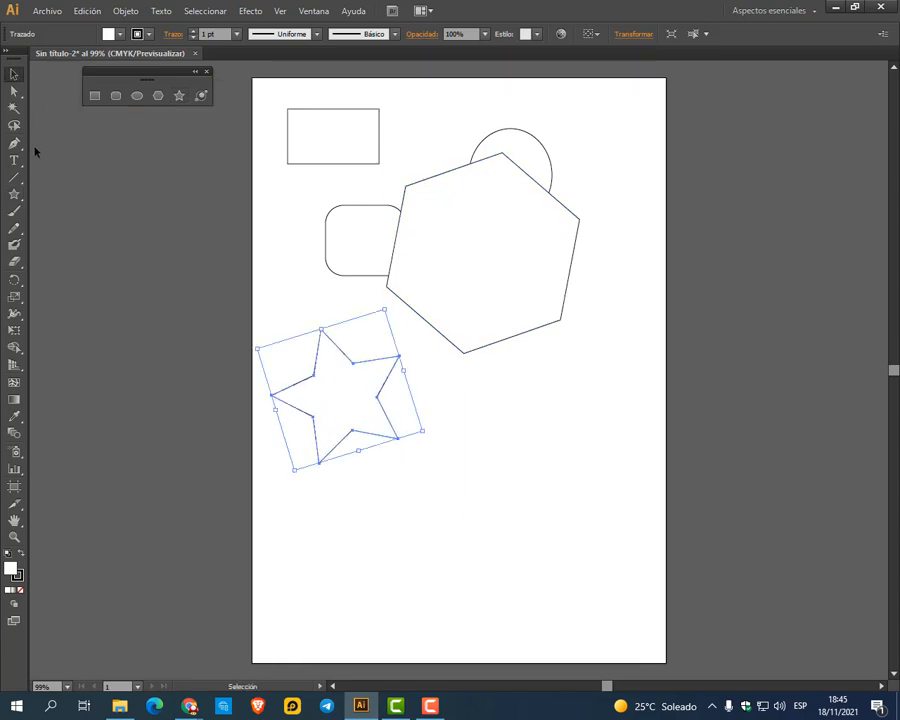
drag(617, 115, 309, 492)
key(Delete)
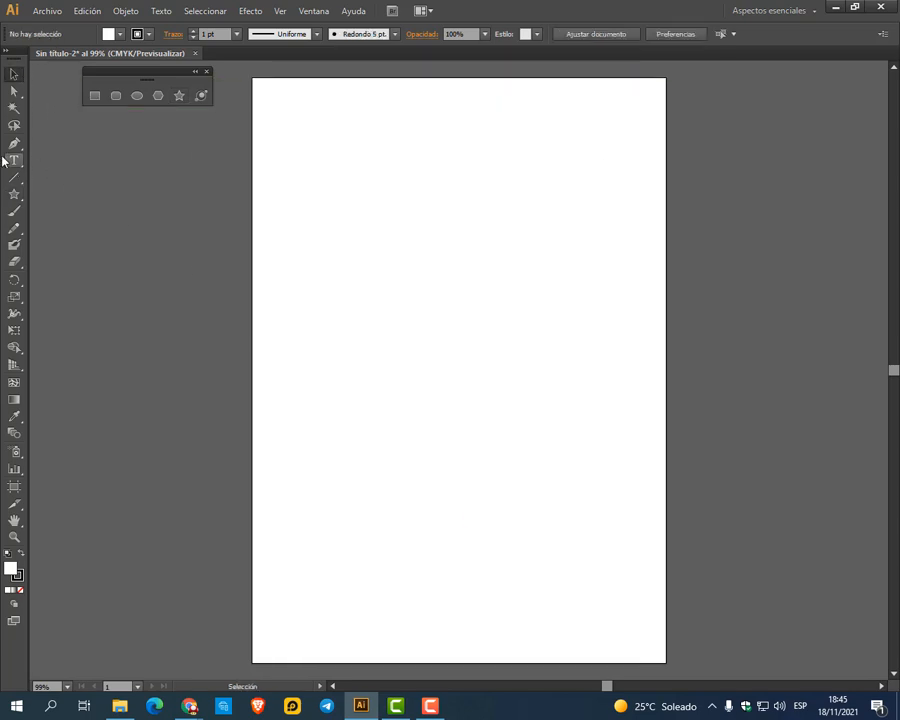
Detach the line tools and the pen tools as floating sets, stacked below the floating shape tools
drag(12, 182, 212, 212)
drag(107, 191, 152, 131)
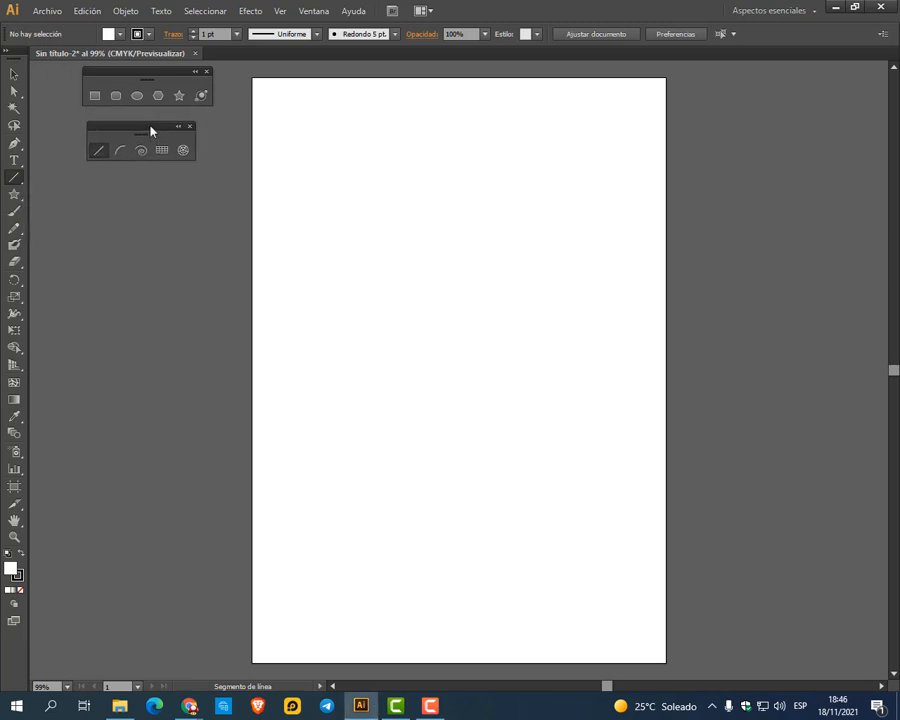
drag(14, 143, 287, 166)
drag(70, 155, 158, 192)
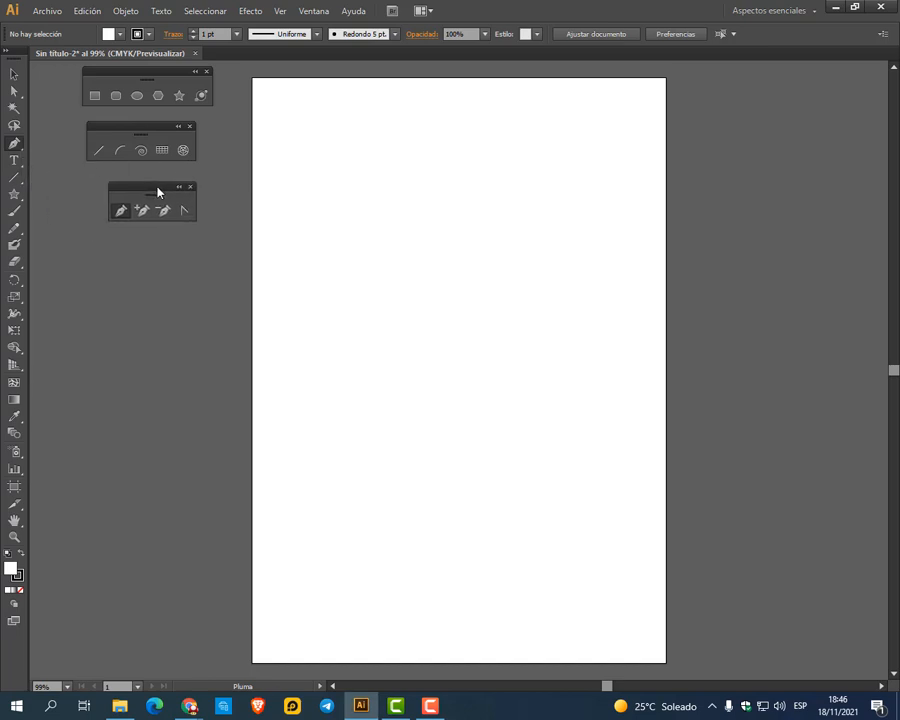
Detach the direct selection tools as a floating set and space the floating sets out in a column
drag(14, 91, 208, 102)
drag(38, 116, 145, 241)
drag(145, 129, 152, 131)
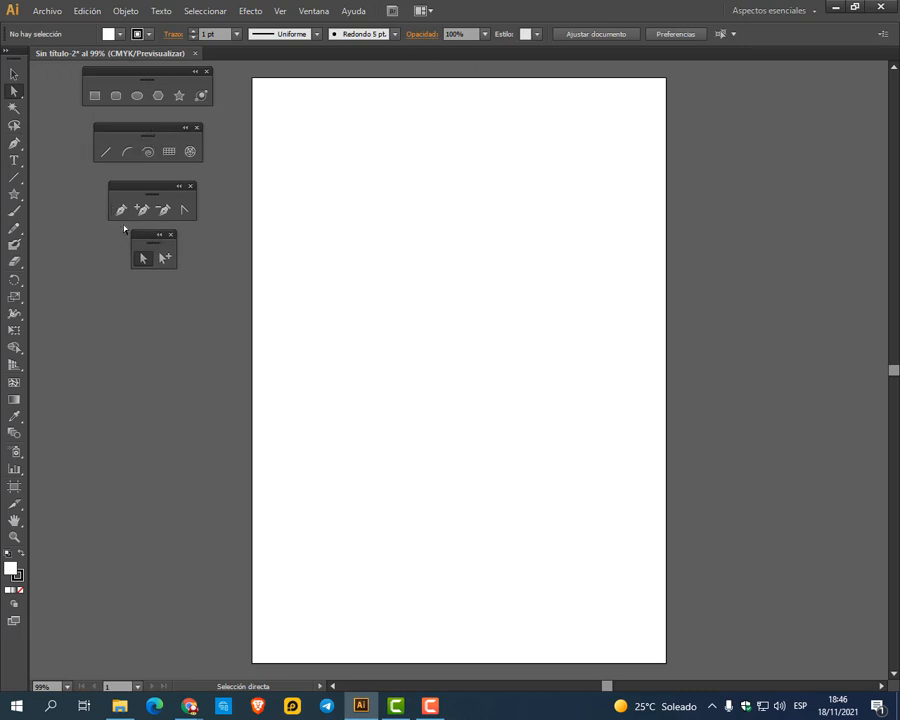
drag(140, 240, 141, 247)
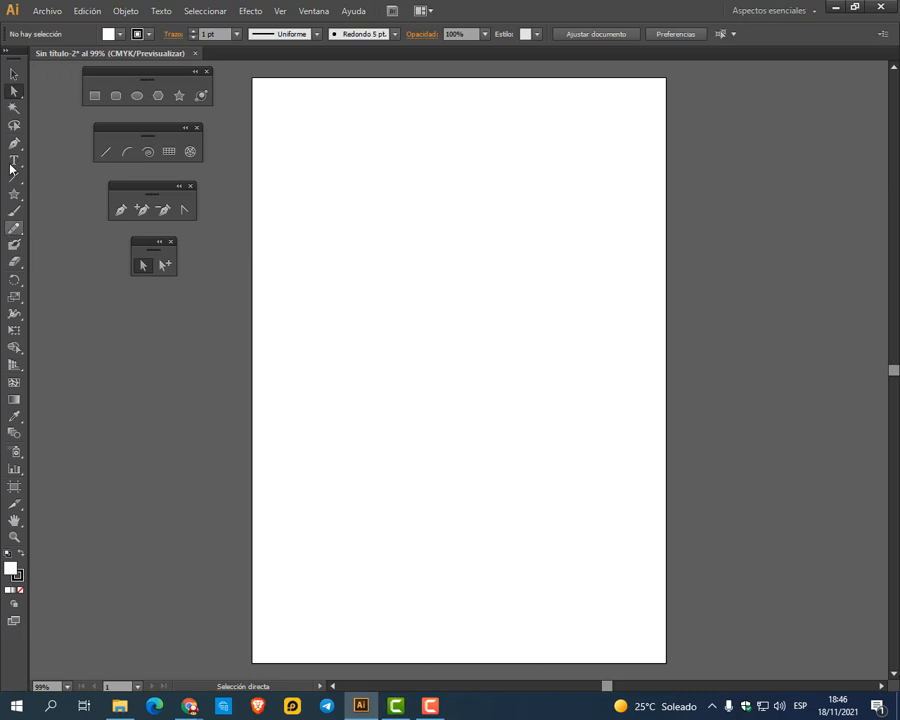
Activate the Selection tool, close the floating pen tools and place the direct selection tools beneath the line tools
click(15, 77)
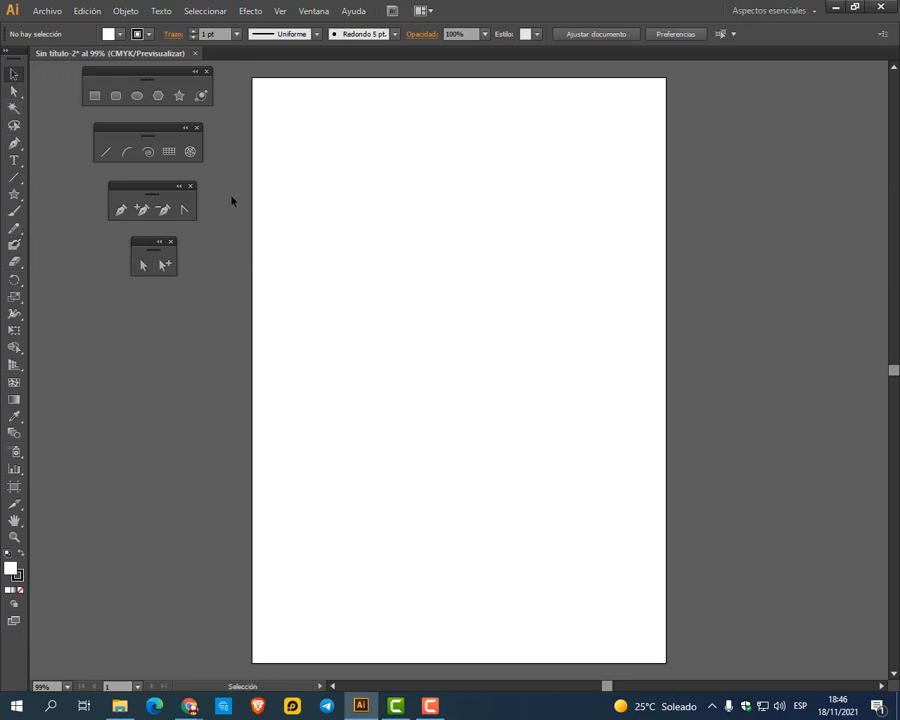
click(191, 187)
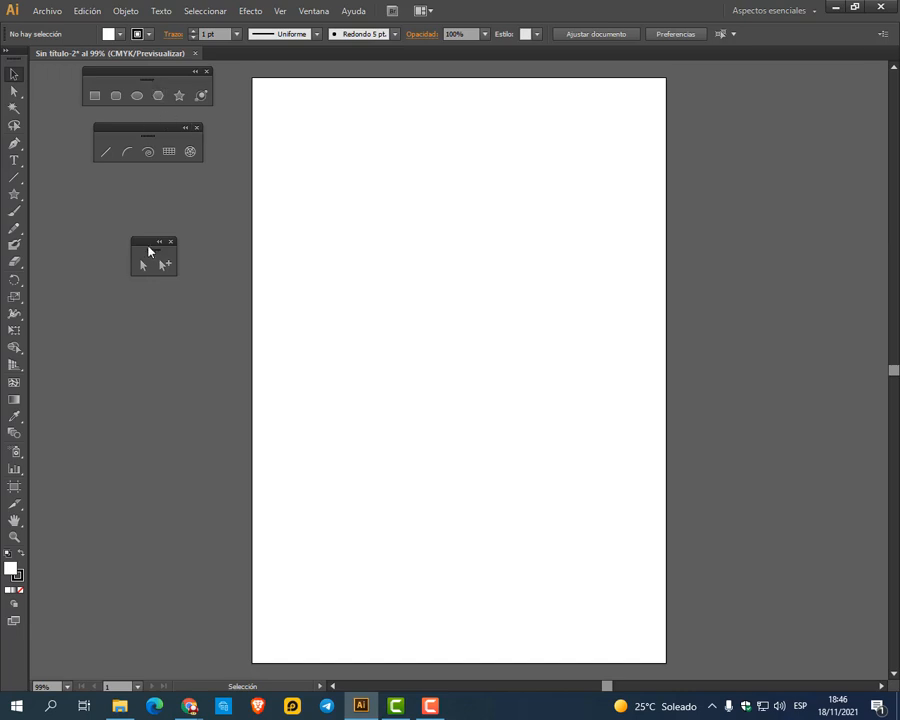
drag(148, 251, 144, 191)
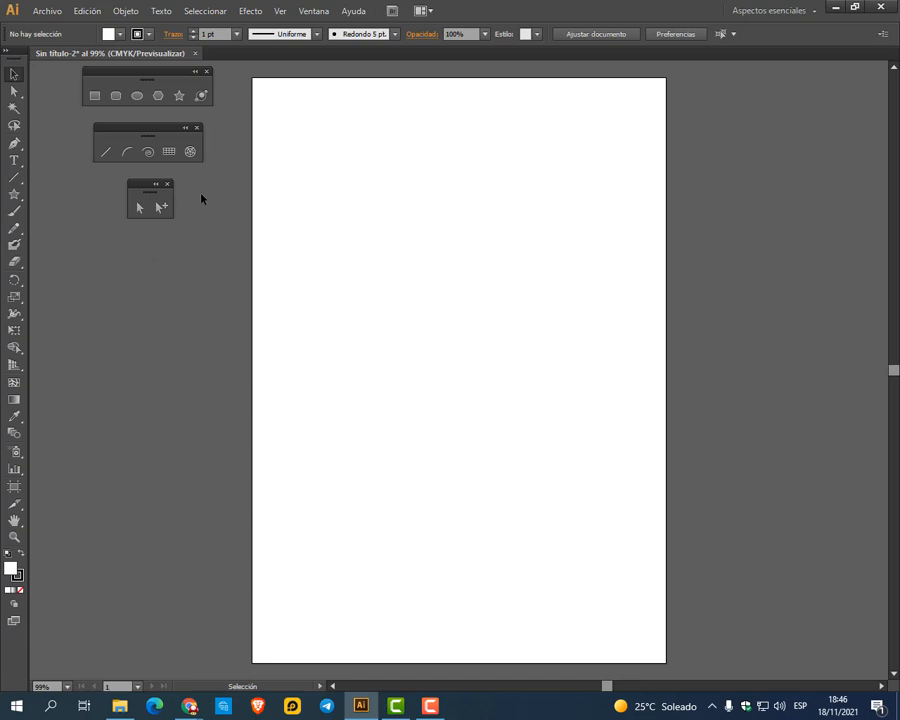
Switch to the Google Meet call in Chrome, read the chat messages and return to Illustrator
mouse_move(190, 706)
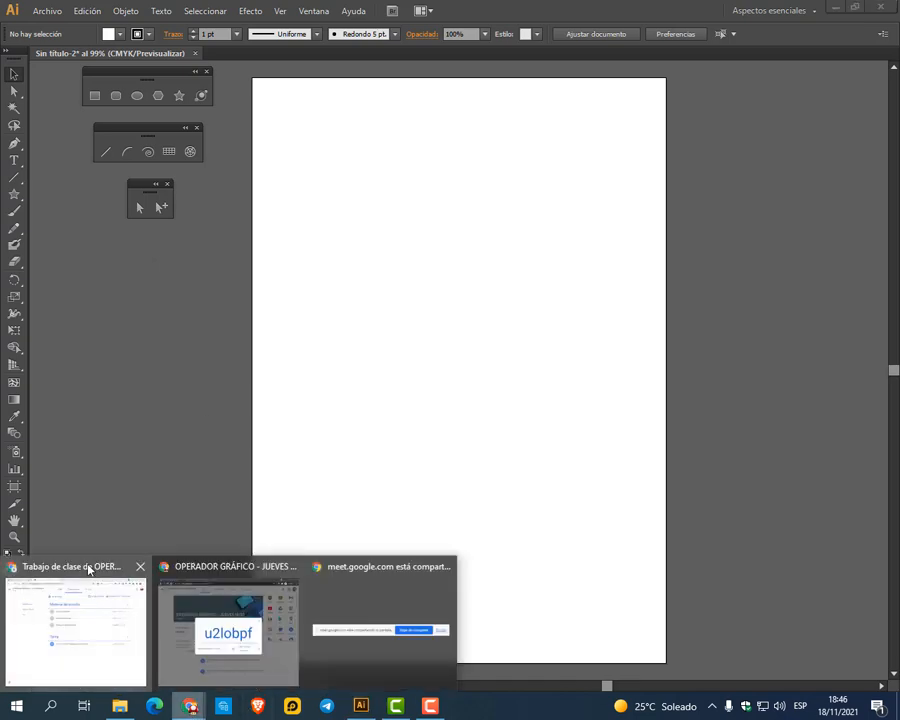
click(117, 567)
click(92, 10)
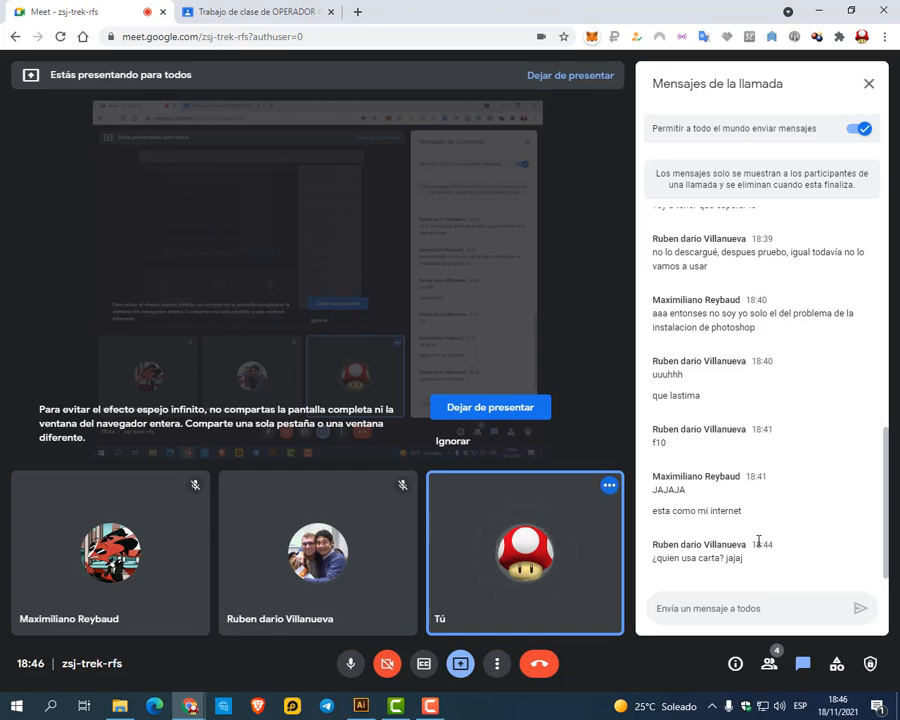
mouse_move(619, 554)
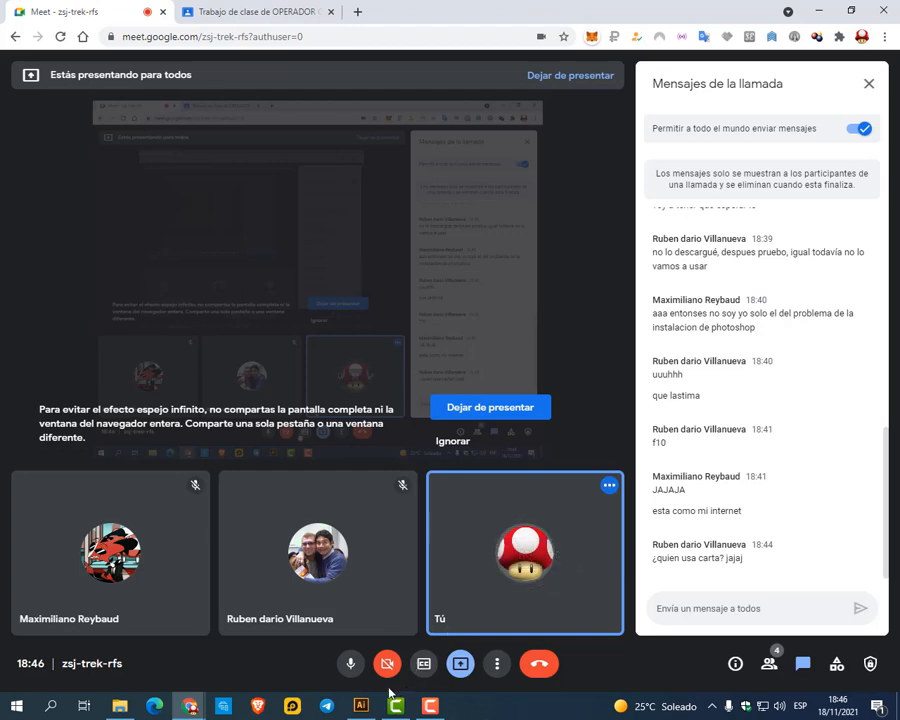
click(361, 706)
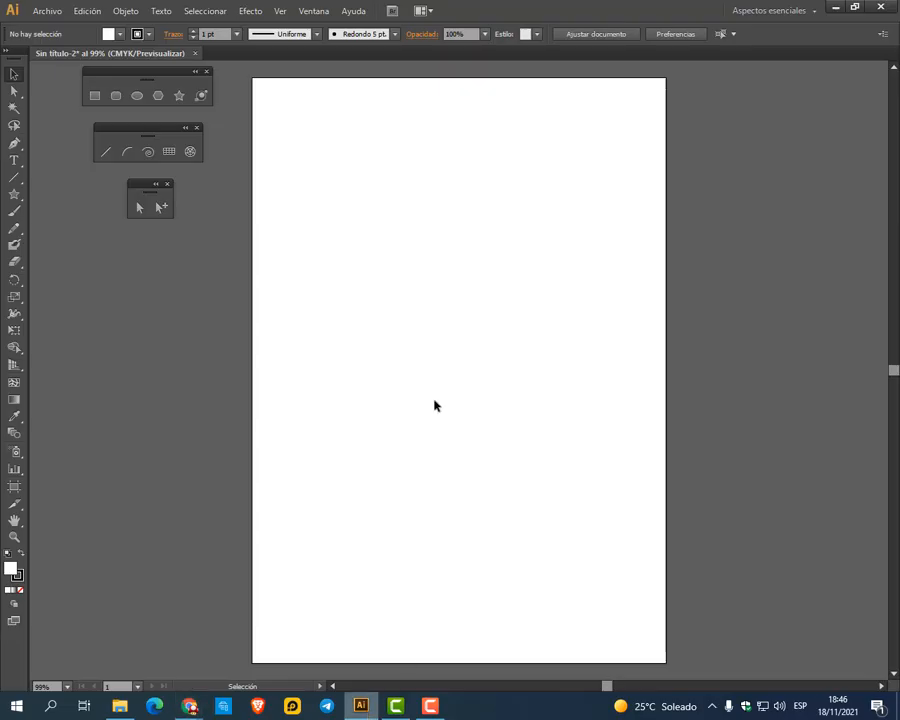
click(167, 184)
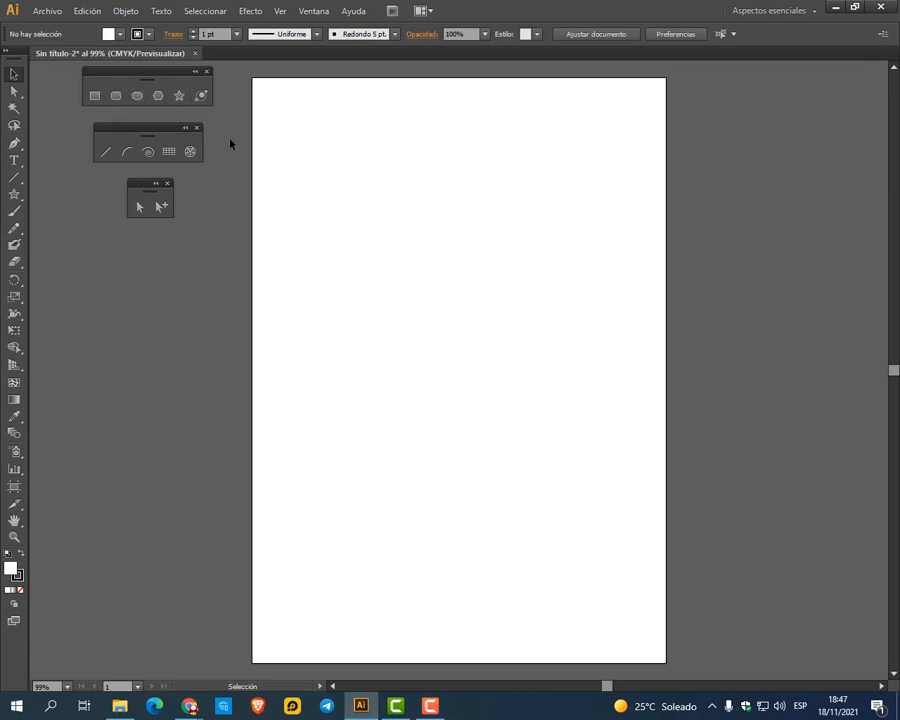
Draw a trial upright rectangle in the artboard's upper left area and move it to the upper right area
click(95, 96)
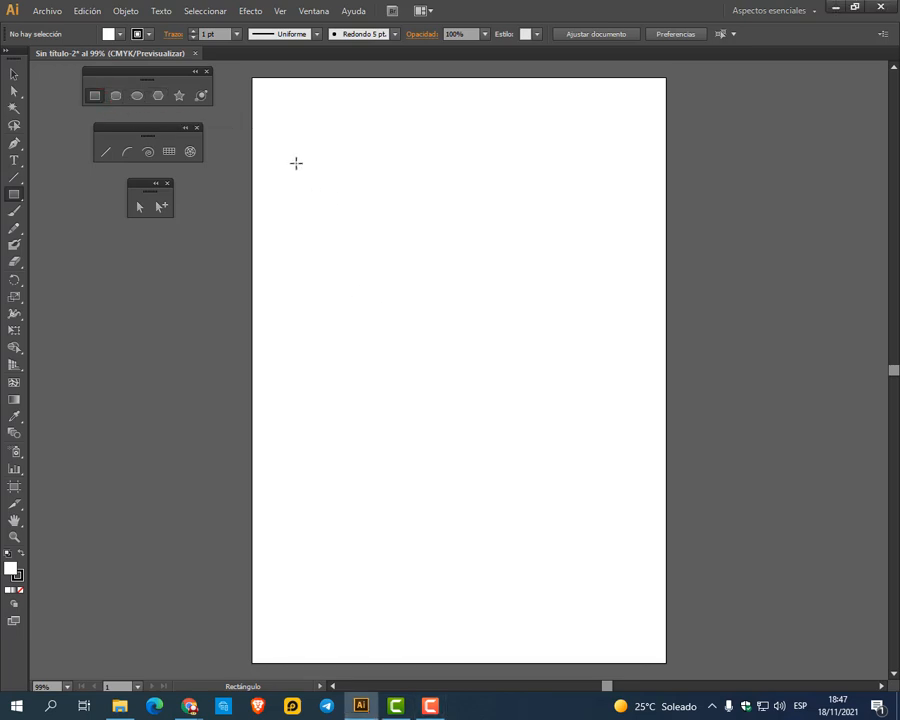
drag(297, 164, 434, 343)
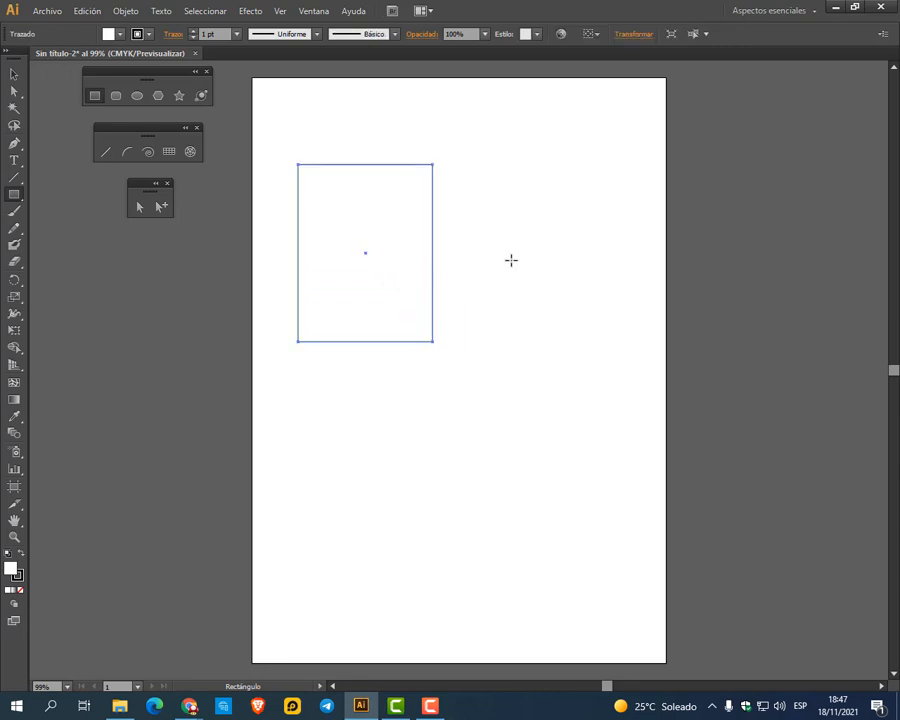
click(14, 73)
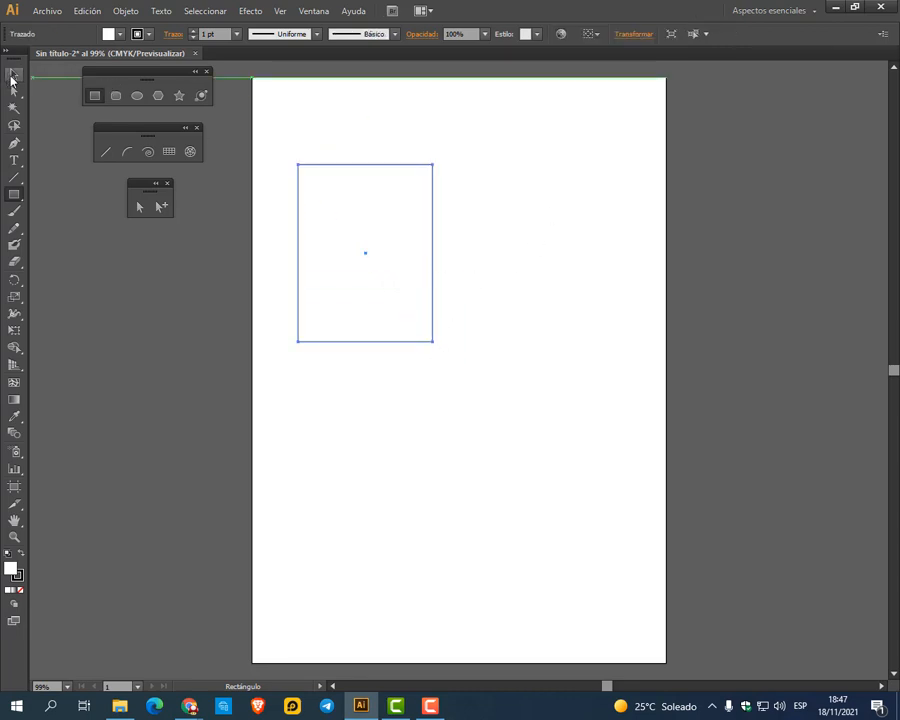
drag(400, 217, 604, 180)
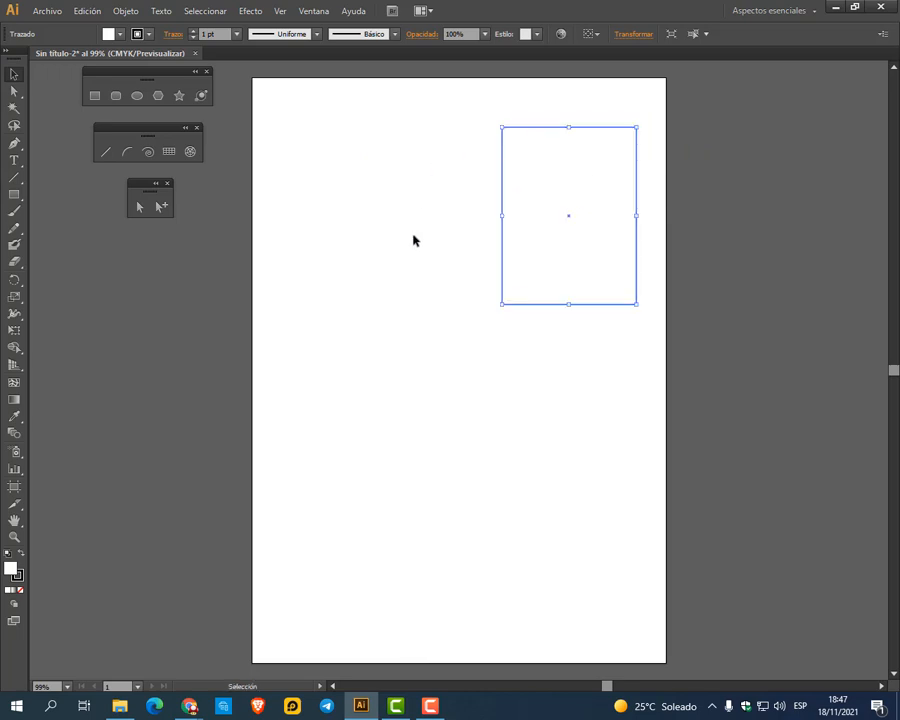
Remove the trial rectangle and draw a new one about 86 by 77 mm in the artboard's upper half
click(231, 133)
click(95, 95)
drag(329, 155, 497, 304)
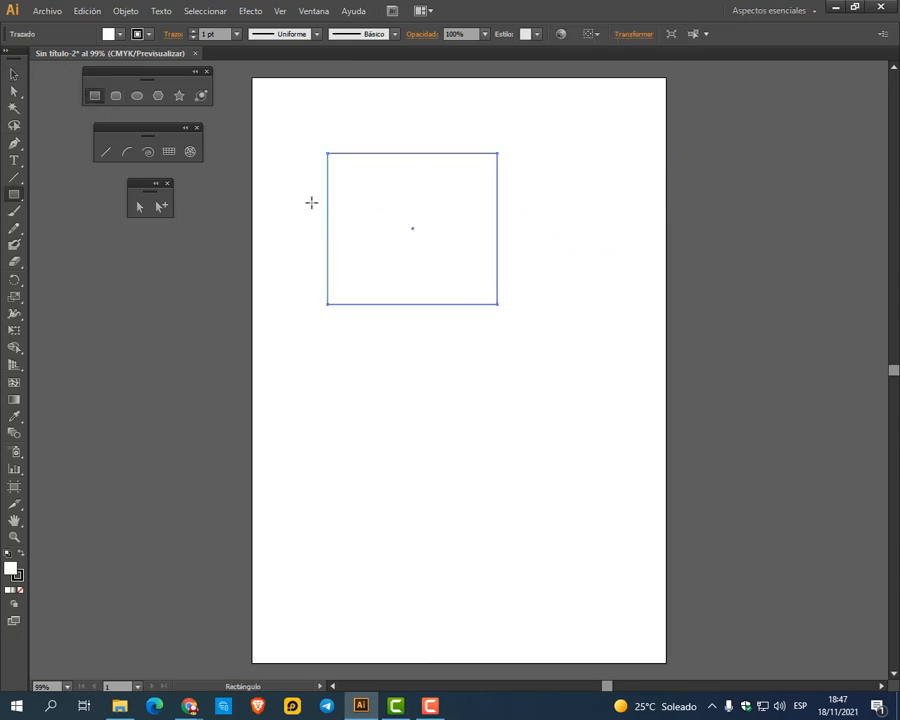
click(14, 73)
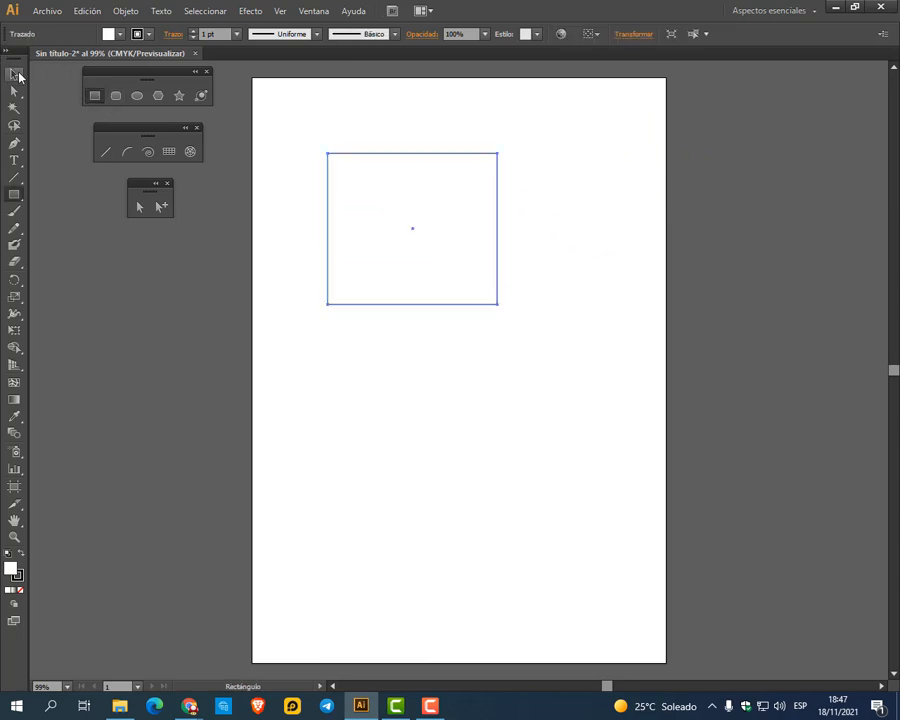
Mark the rectangle's width and height among its transform values for inspection and delete the rectangle
click(634, 34)
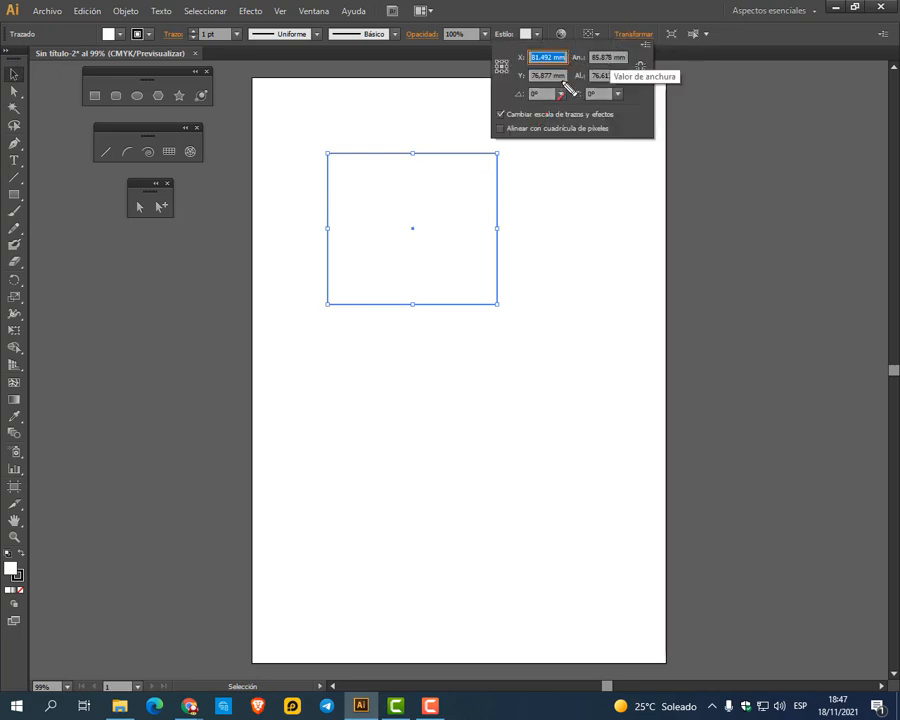
drag(690, 53, 639, 53)
key(f)
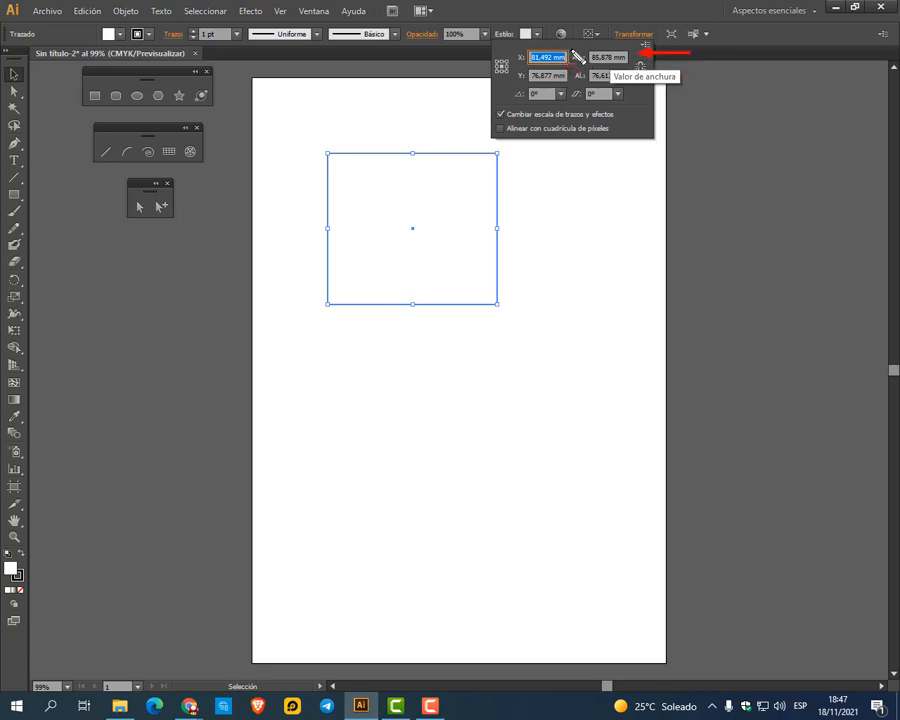
drag(567, 47, 634, 91)
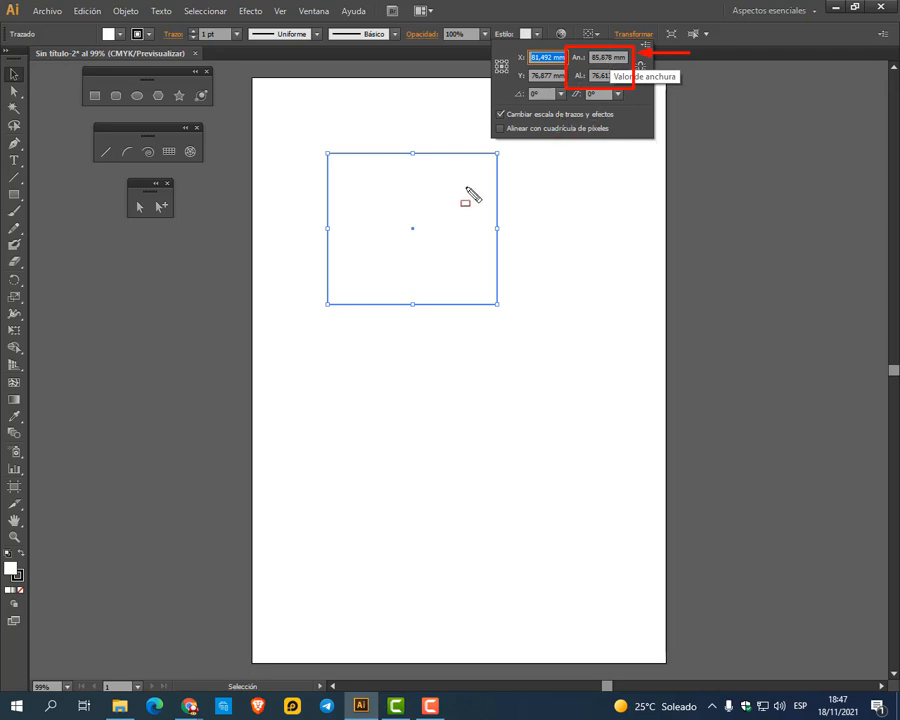
key(Escape)
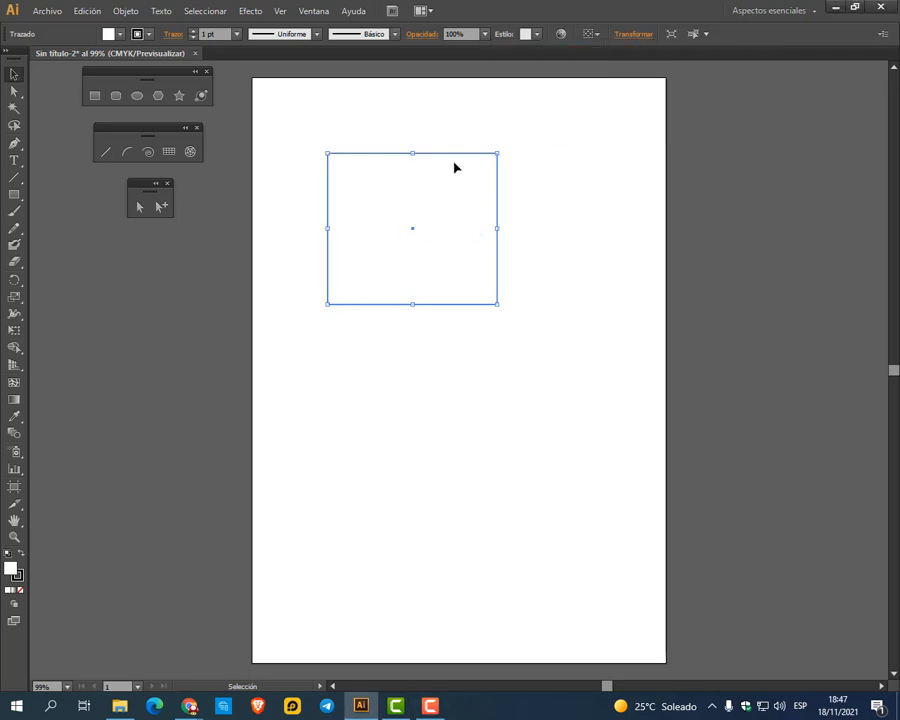
drag(453, 154, 447, 142)
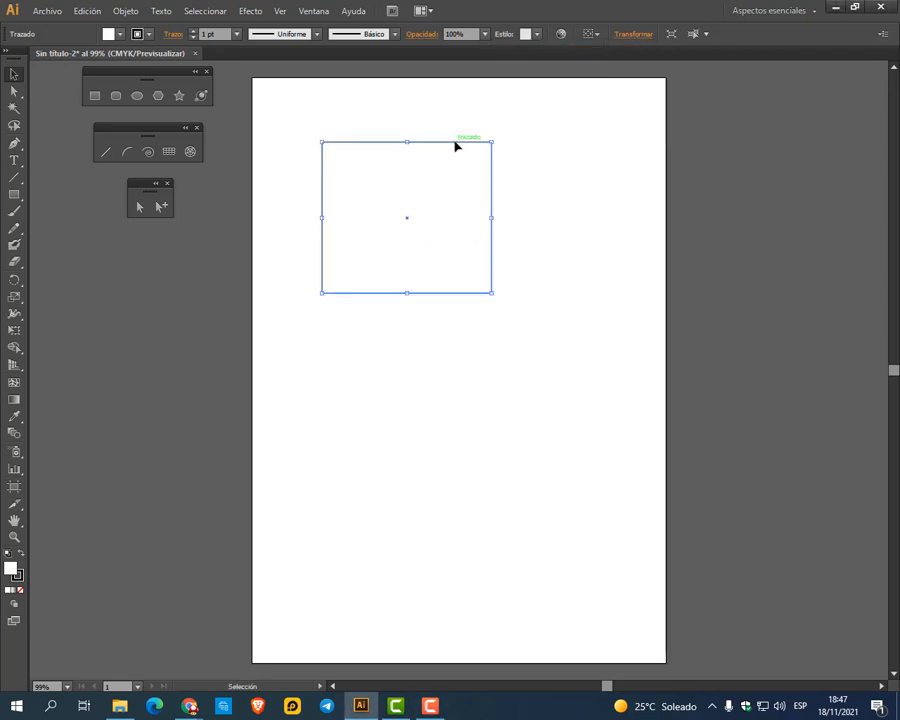
key(Delete)
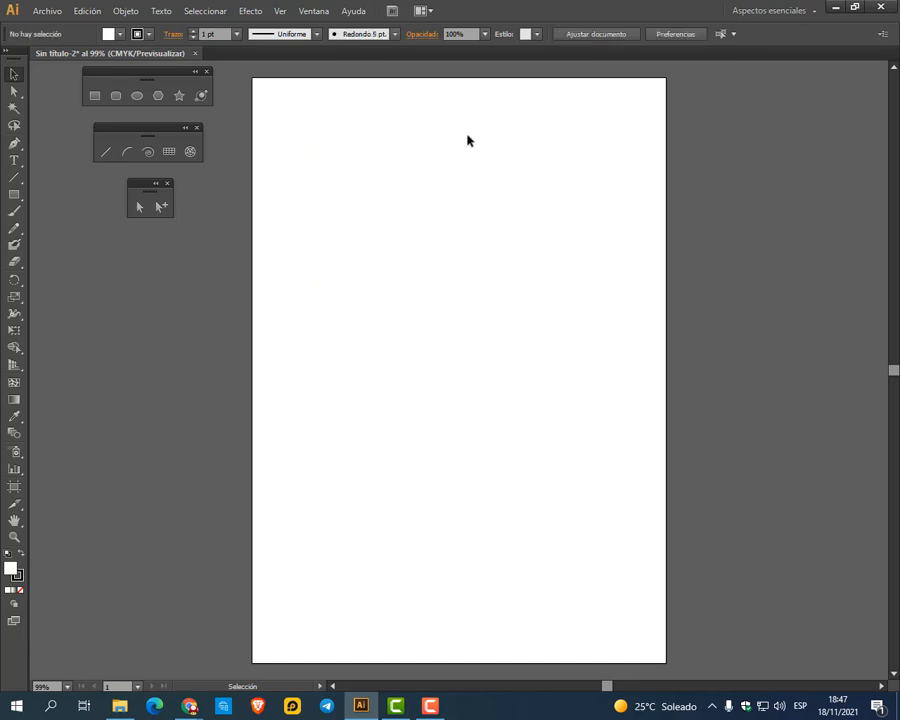
Create a 50 by 50 mm square with the Rectangle tool by entering its exact width and height
click(94, 95)
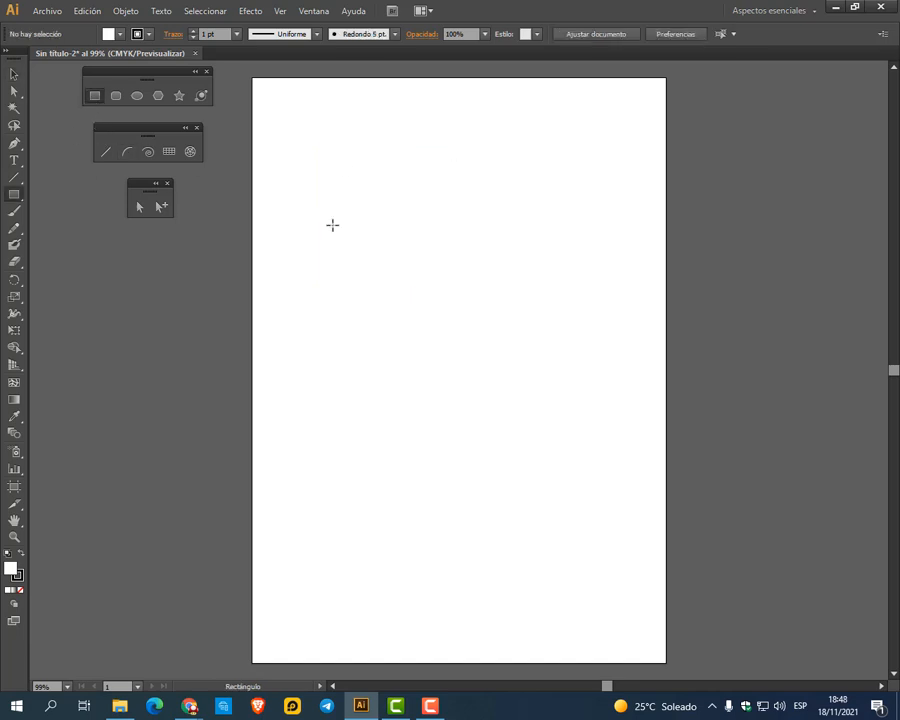
click(418, 227)
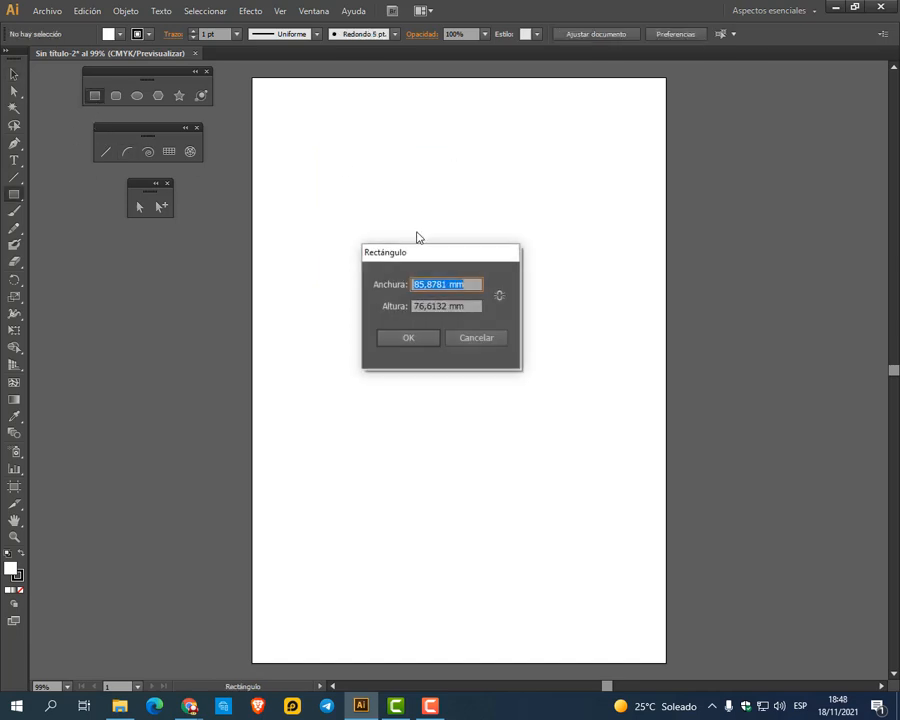
text(50)
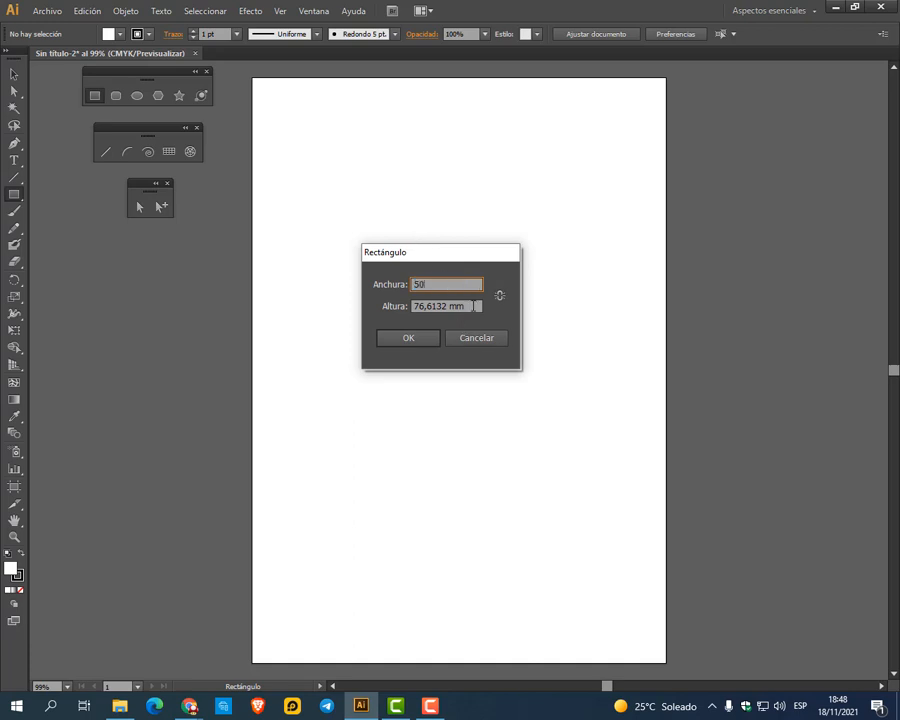
key(Tab)
text(50)
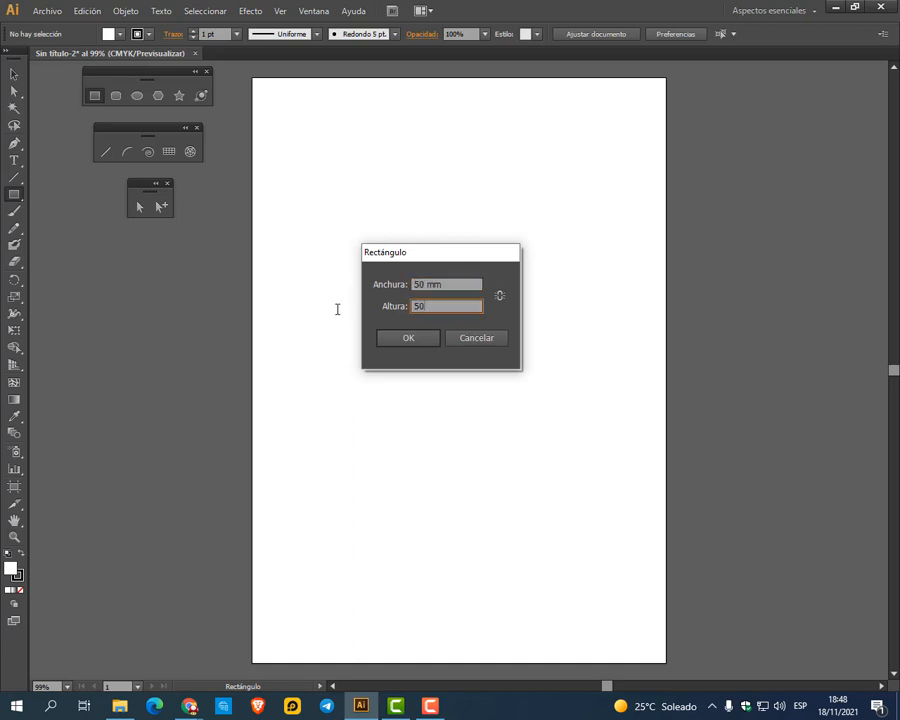
click(386, 339)
Move the 50 mm square to the artboard's upper left corner area
click(14, 73)
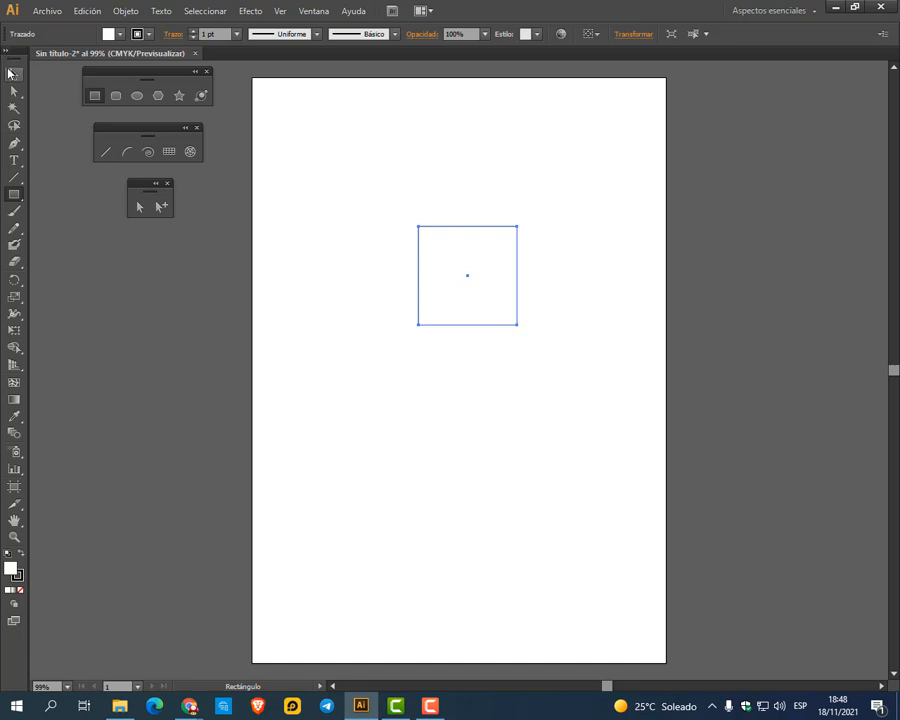
drag(488, 234, 407, 166)
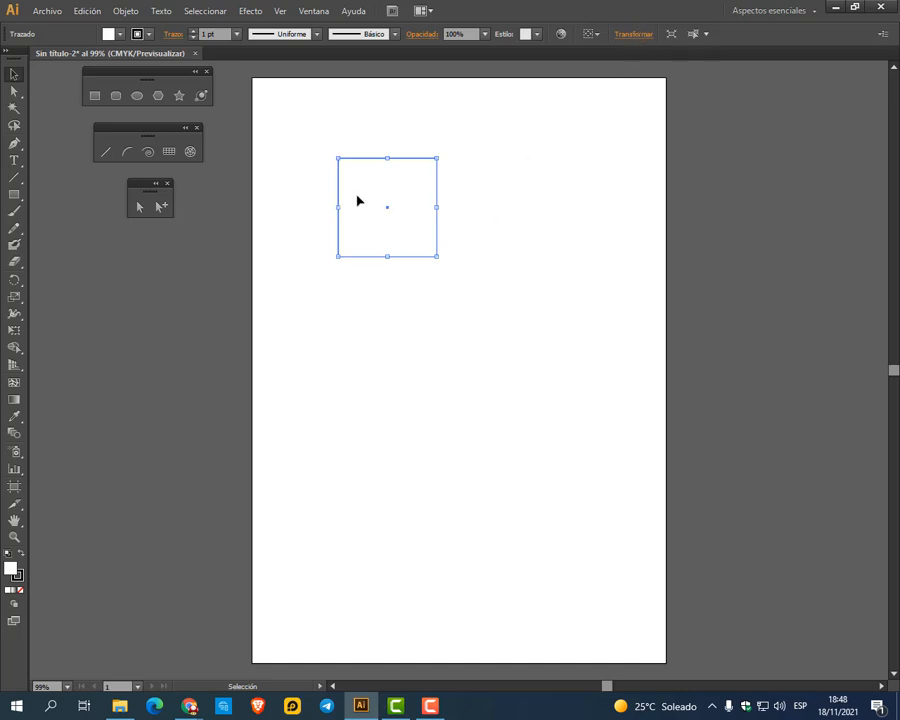
drag(368, 160, 321, 124)
Examine the radius, side and point options of the Polygon and Star tools without creating a shape
click(117, 96)
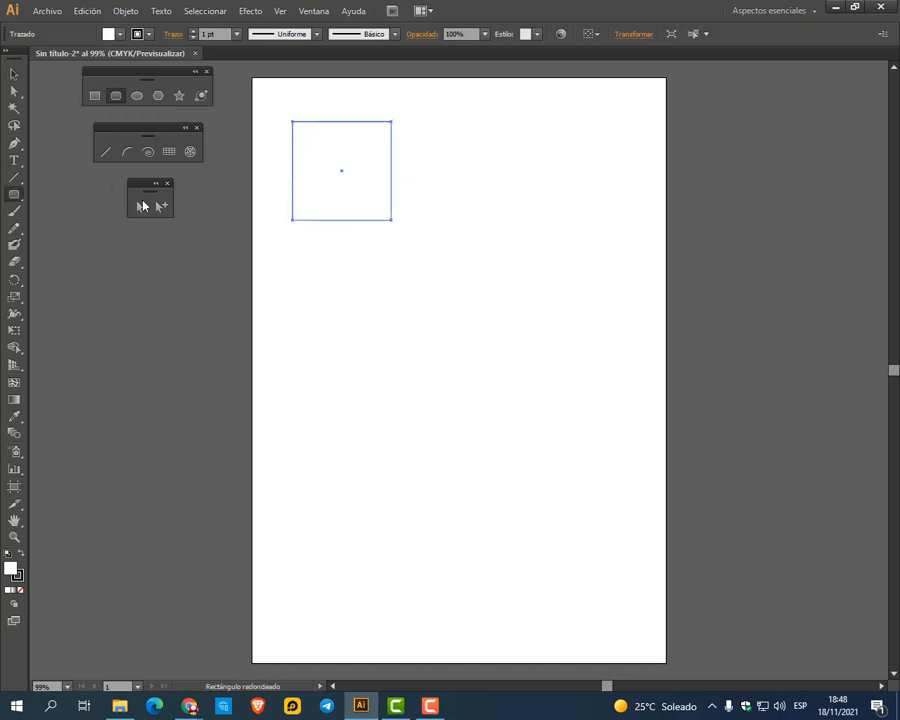
click(158, 96)
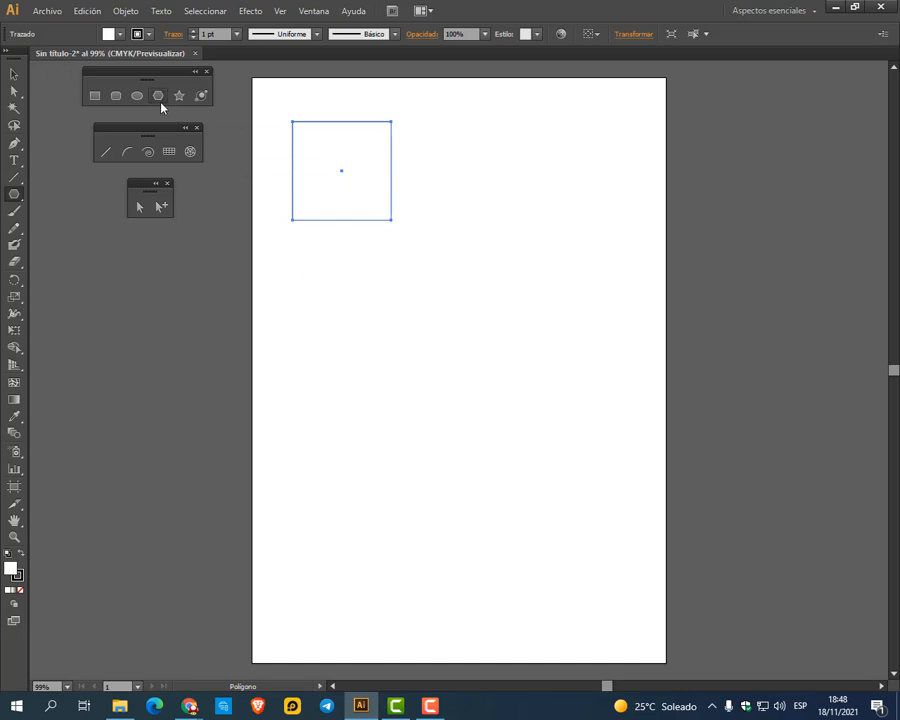
click(356, 334)
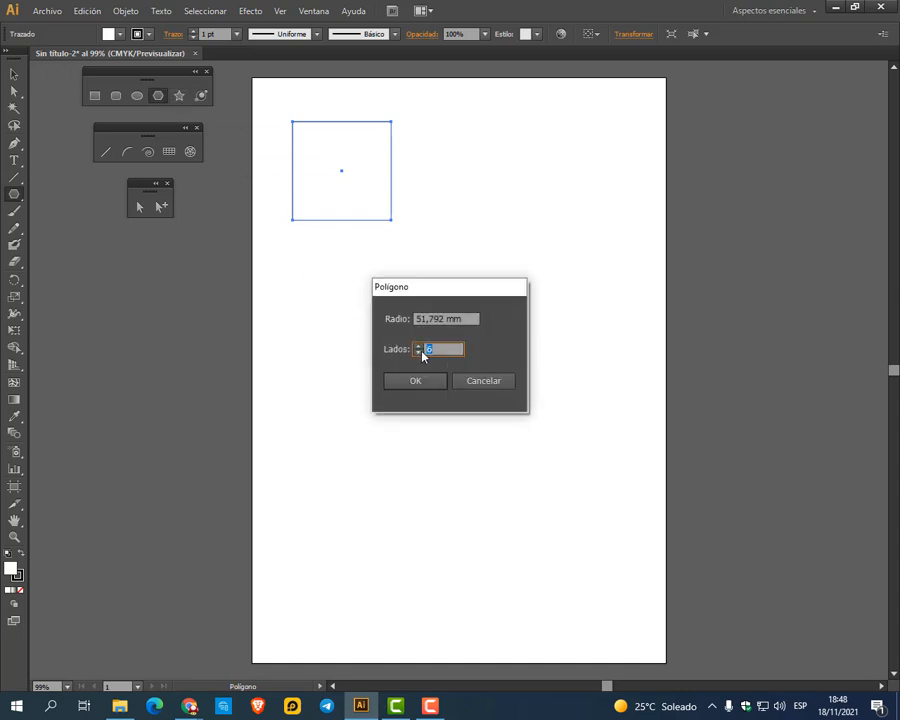
click(485, 381)
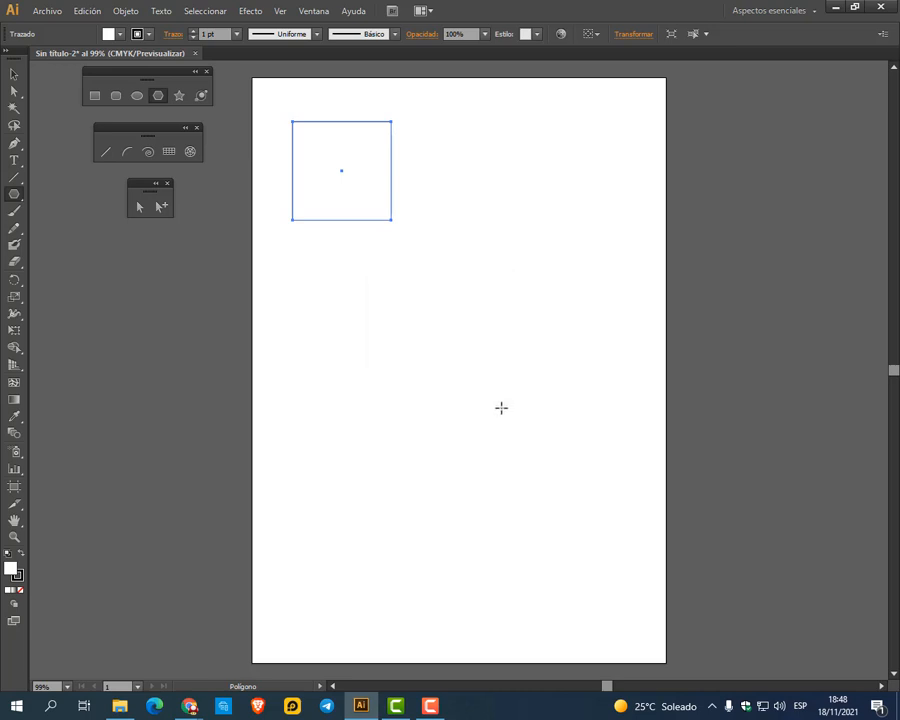
click(179, 95)
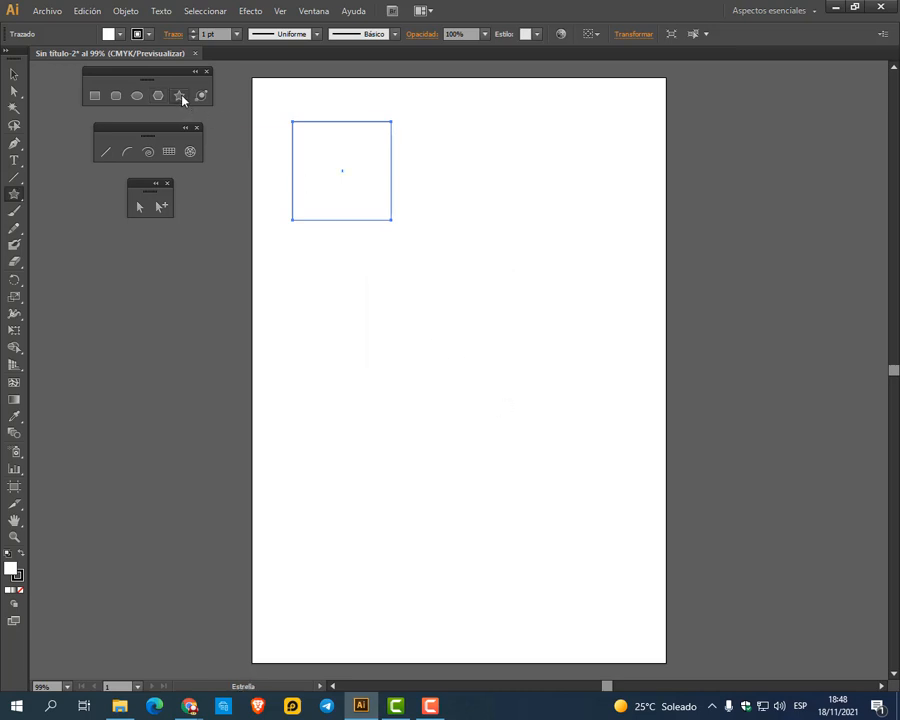
click(435, 310)
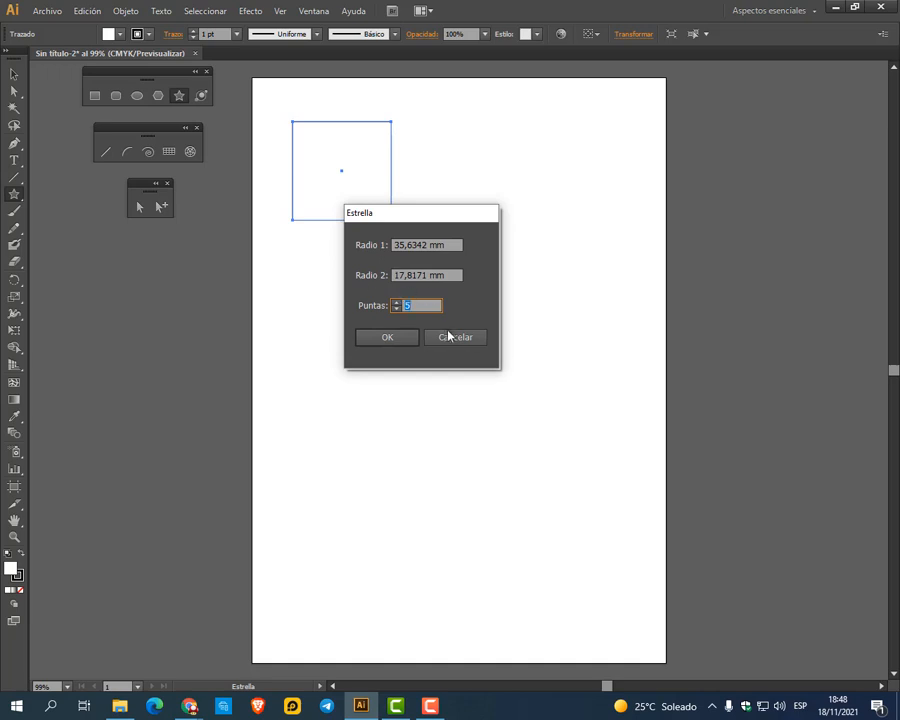
click(452, 339)
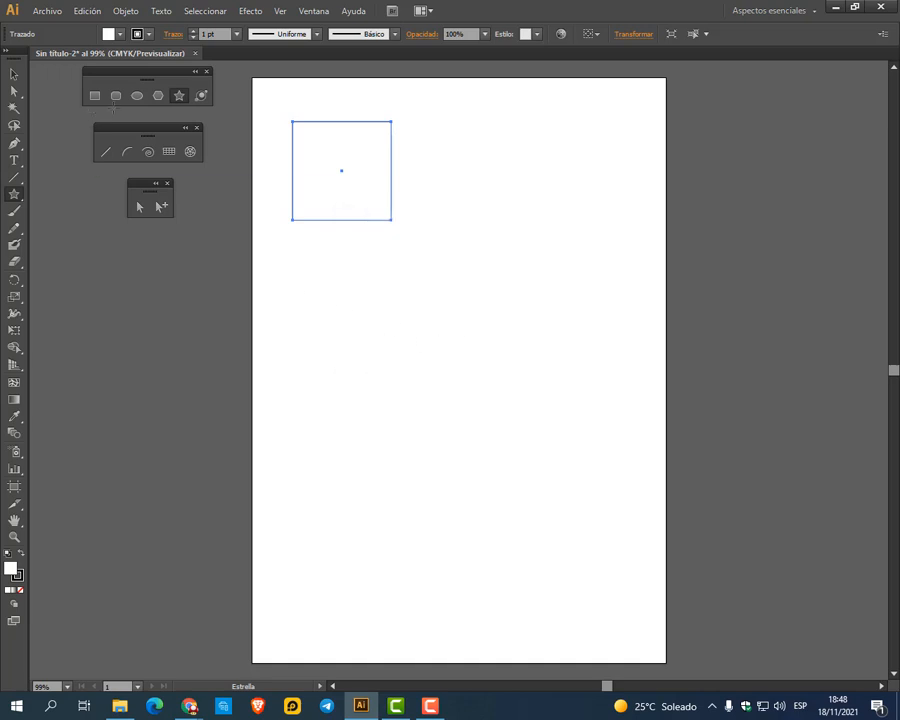
Start a polygon about 43 mm wide below the square and raise its number of sides to nine
click(158, 95)
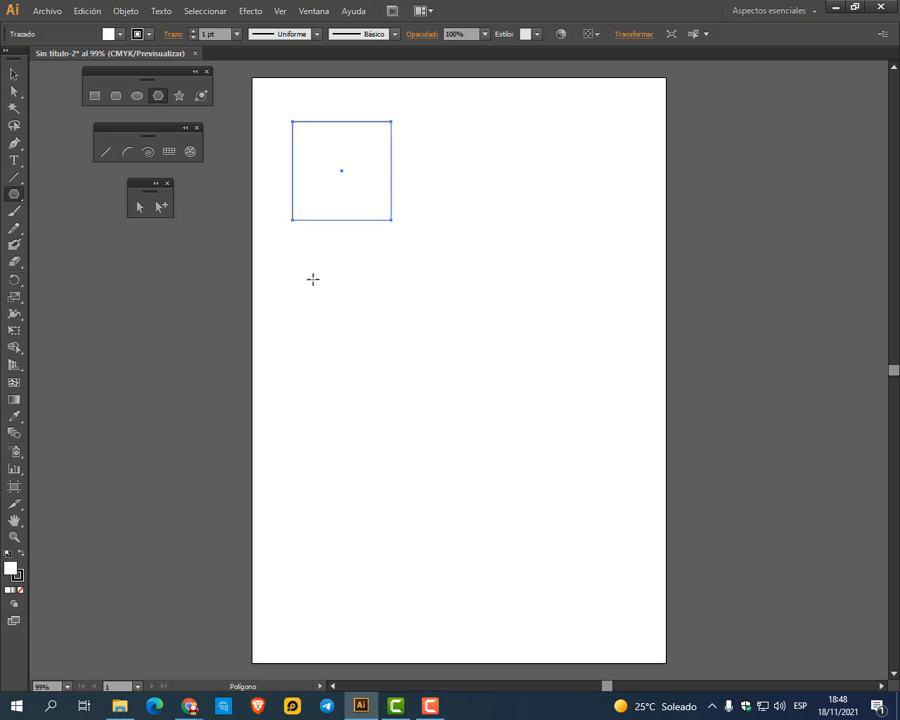
drag(367, 285, 393, 329)
key(Up)
key(Up)
key(Up)
key(Up)
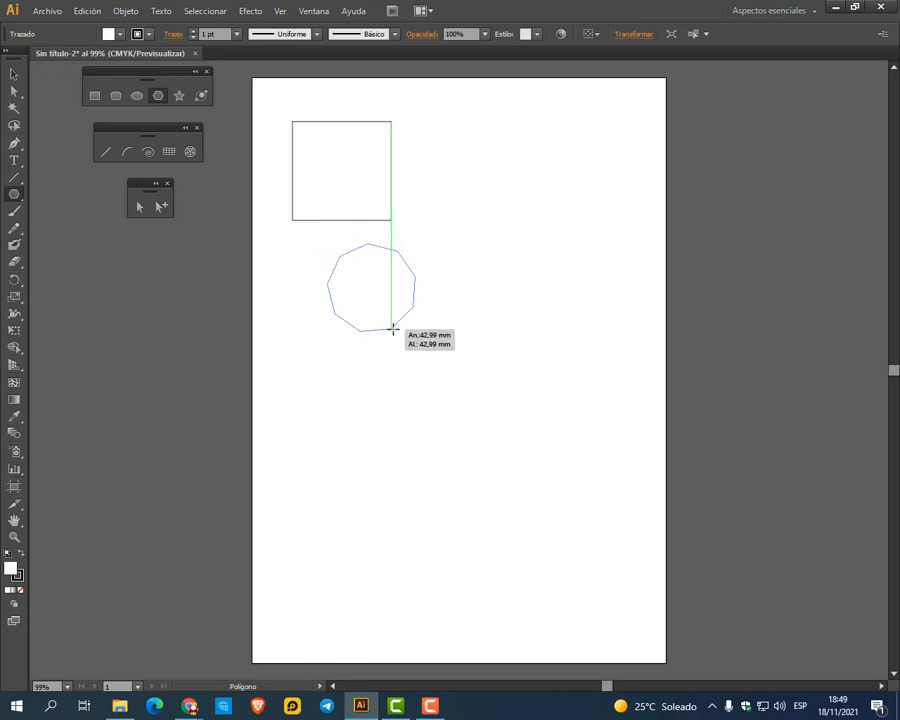
Reduce the polygon being drawn to five sides and try different sizes and rotations
key(Down)
key(Down)
drag(393, 329, 420, 333)
key(Down)
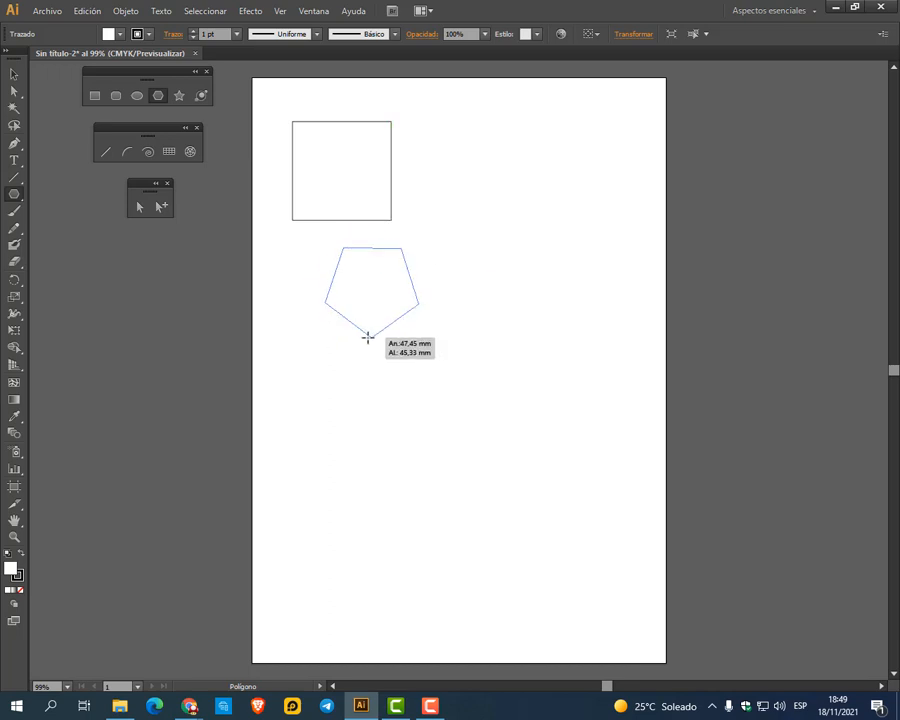
drag(413, 331, 398, 334)
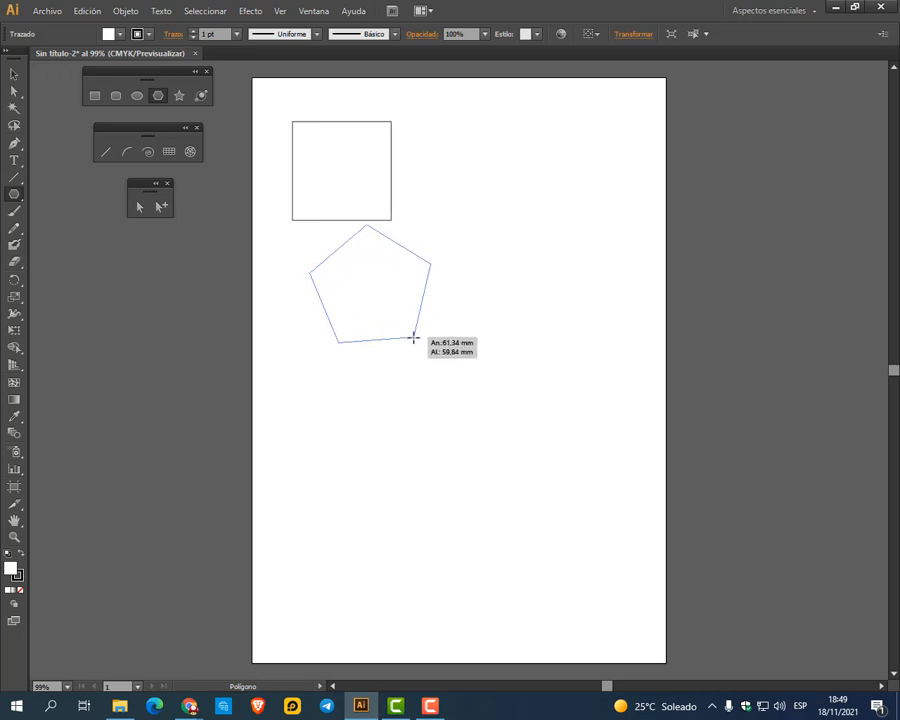
mouse_move(403, 332)
mouse_down()
mouse_move(391, 320)
mouse_move(406, 324)
mouse_up()
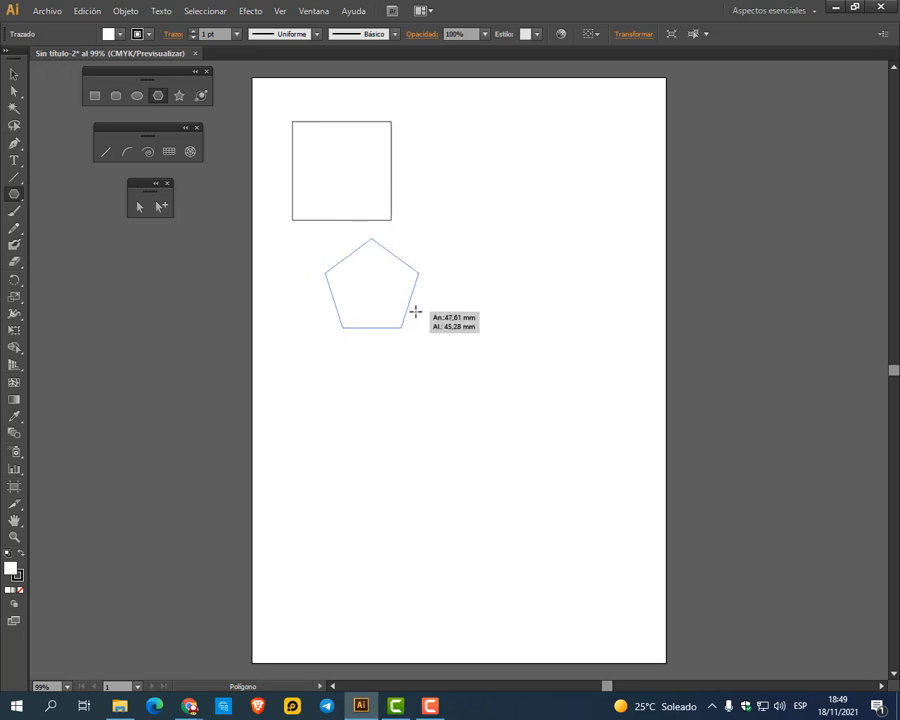
drag(415, 306, 410, 337)
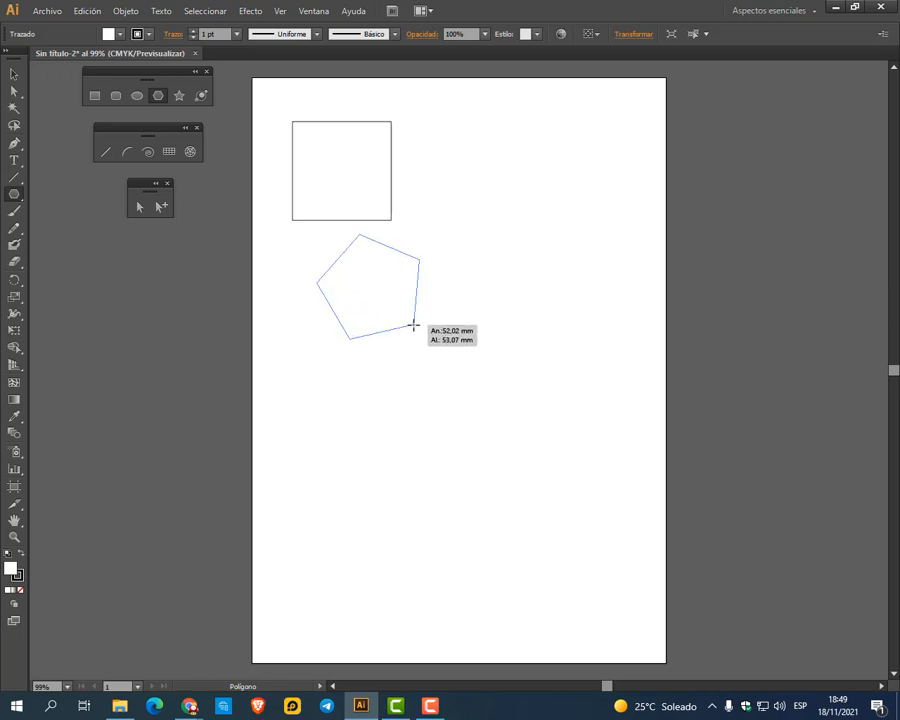
mouse_move(419, 322)
mouse_down()
mouse_move(420, 348)
mouse_move(411, 309)
mouse_up()
Vary the polygon's number of sides and finish it as a level hexagon below the square
key(Up)
key(Up)
key(Up)
key(Down)
key(Down)
key(Down)
key(Down)
key(Down)
key(Up)
key(Up)
key(Up)
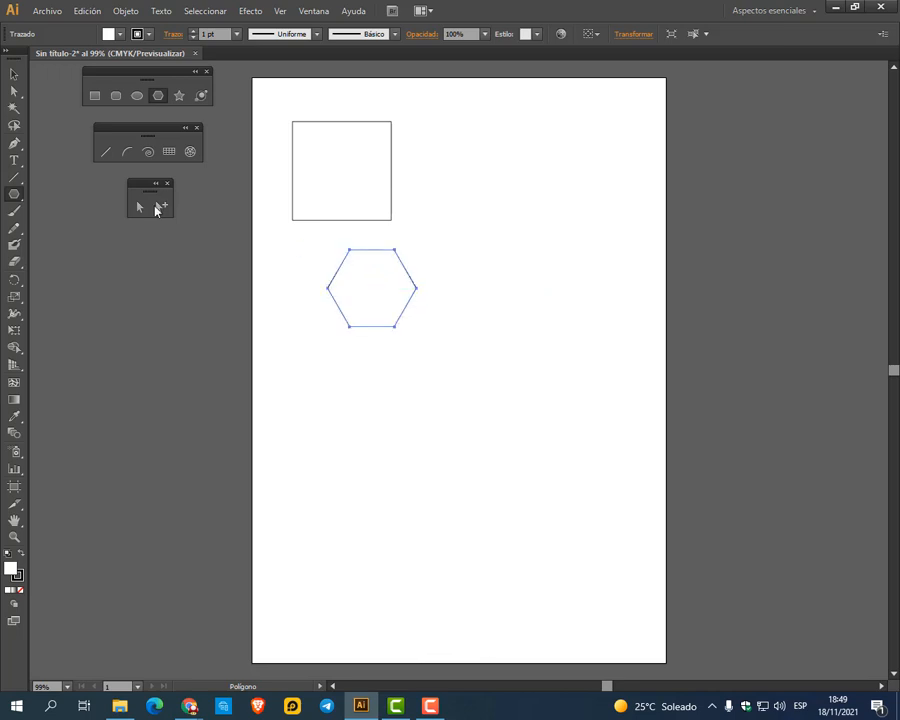
Draw an upright five-pointed star about 73 mm wide beside the hexagon, varying its size, inner radius and number of points
click(180, 99)
drag(512, 262, 553, 321)
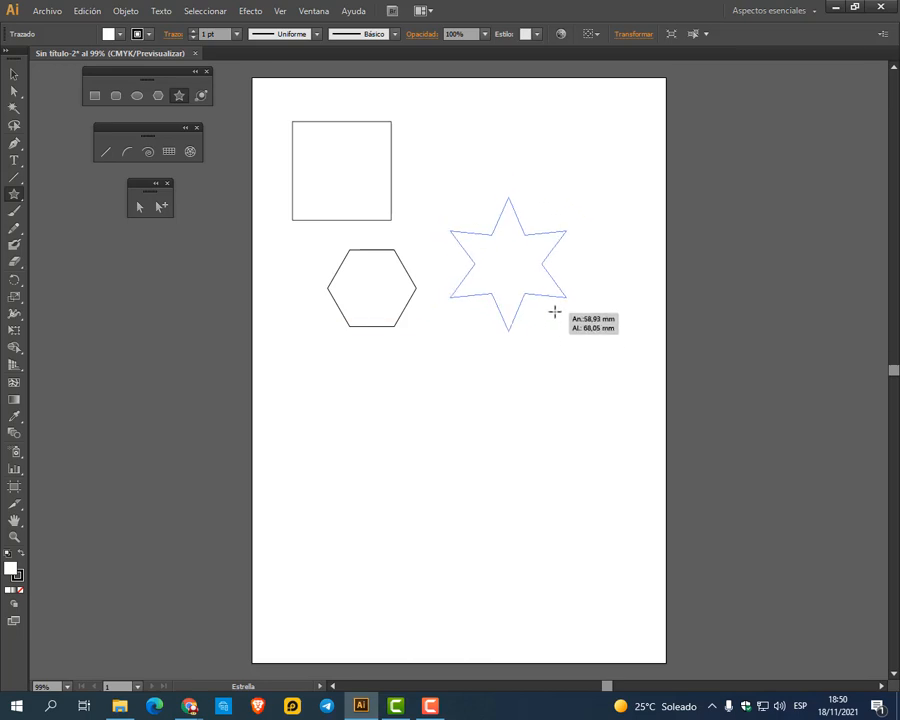
drag(559, 324, 554, 323)
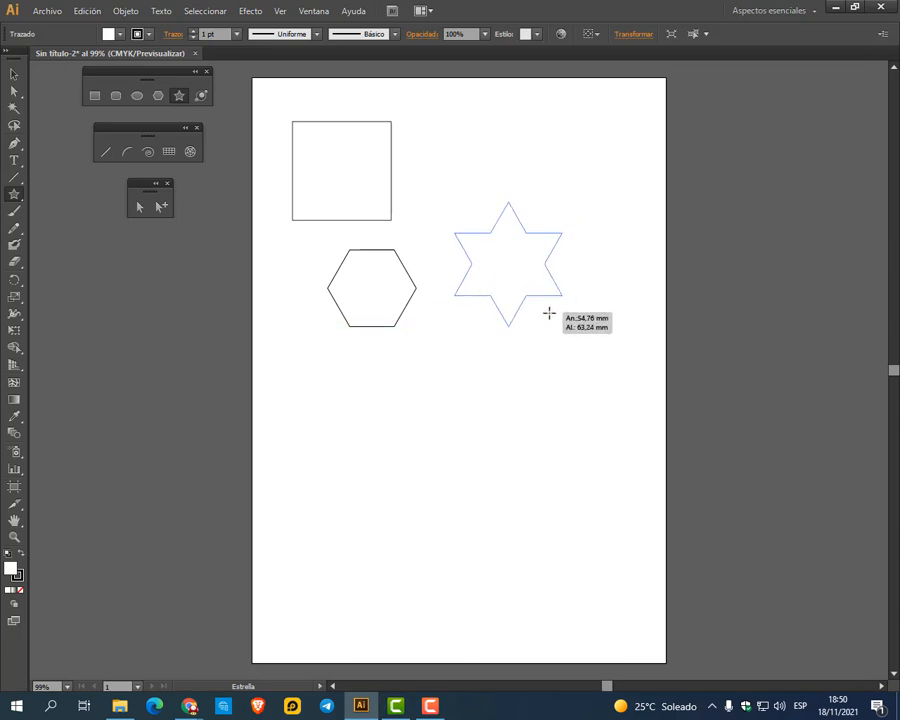
drag(555, 321, 555, 349)
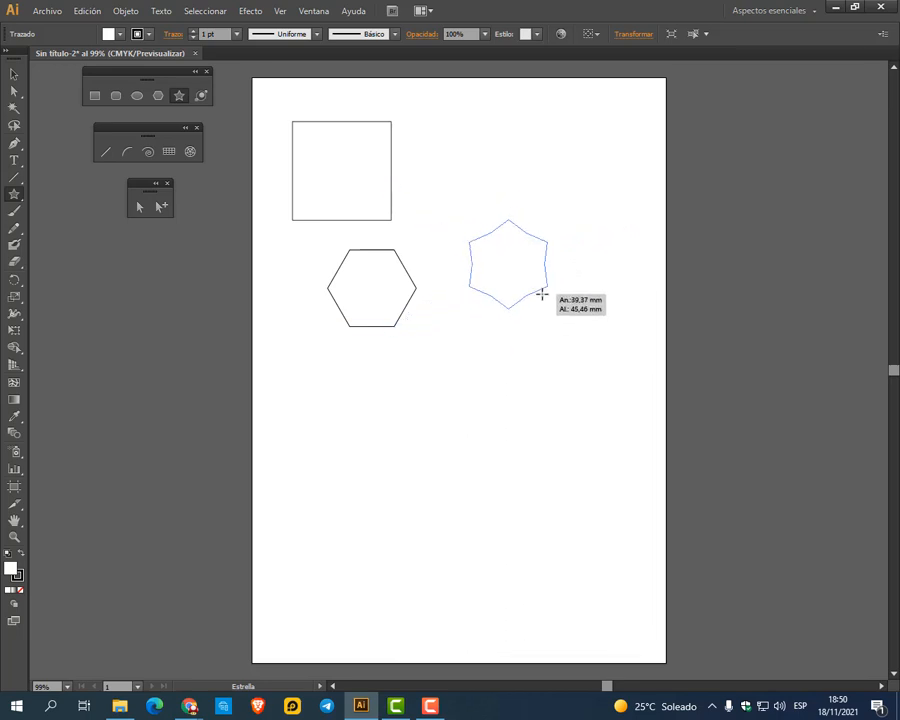
mouse_move(543, 326)
mouse_down()
mouse_move(542, 354)
mouse_move(537, 310)
mouse_move(552, 362)
mouse_move(540, 297)
mouse_move(546, 344)
mouse_move(534, 301)
mouse_move(543, 332)
mouse_up()
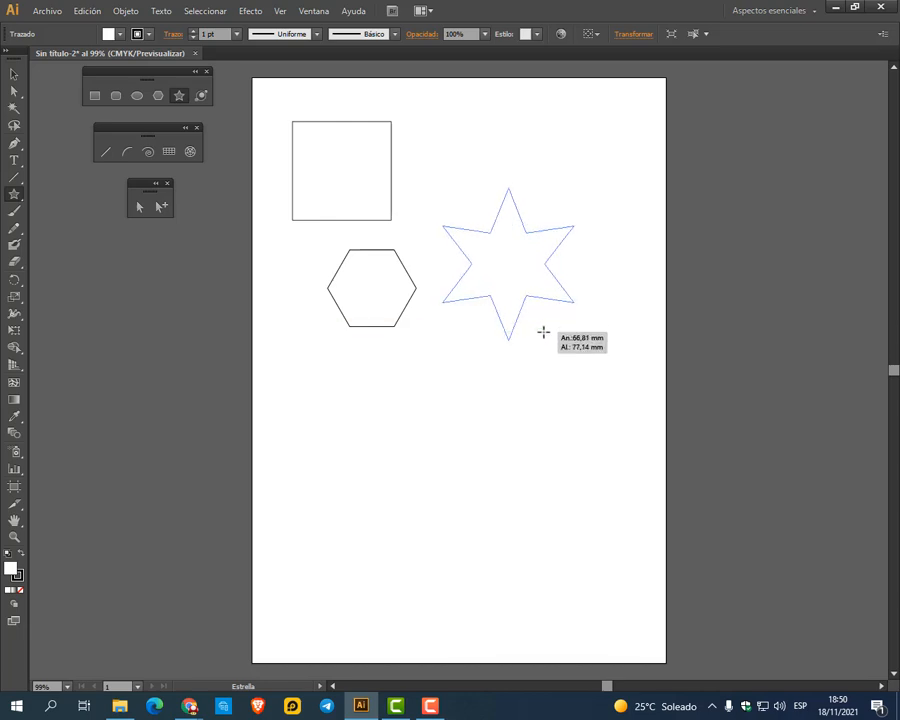
key(Down)
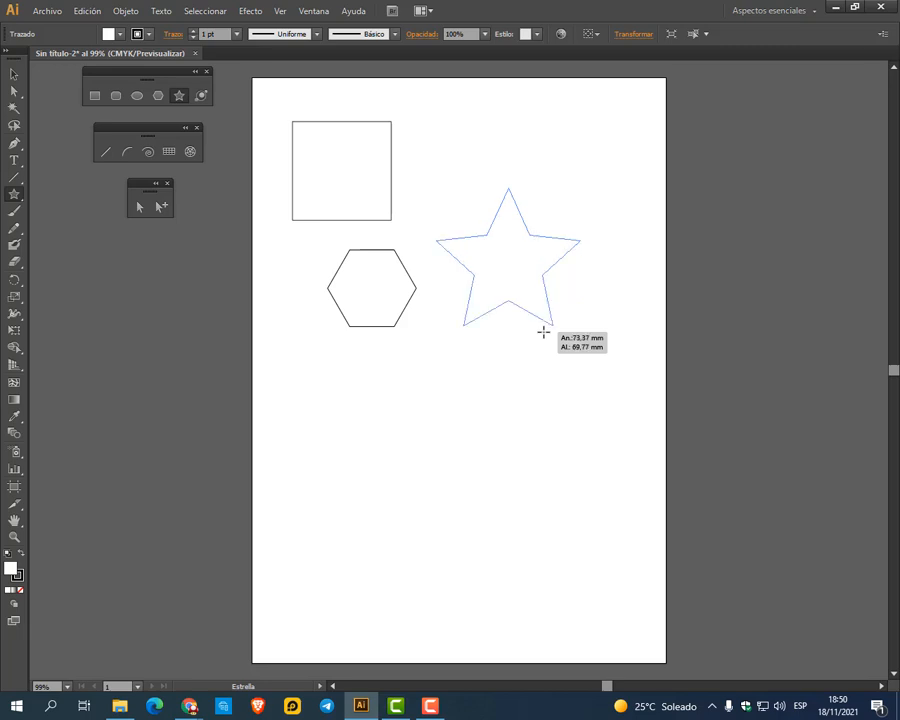
drag(543, 332, 543, 331)
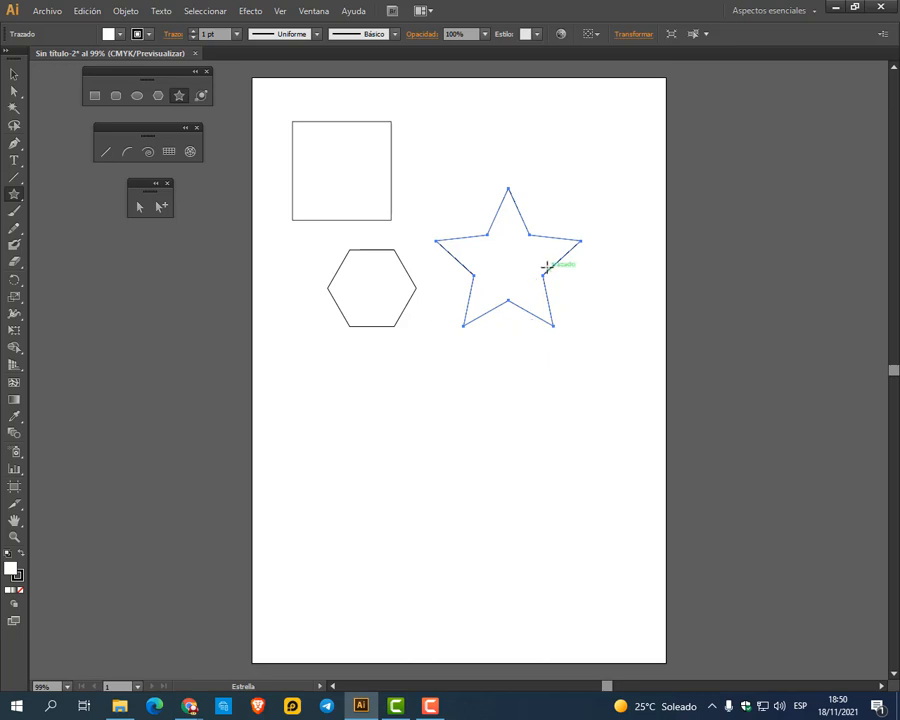
Move the star to the page's upper right area and the hexagon directly below the square
click(13, 73)
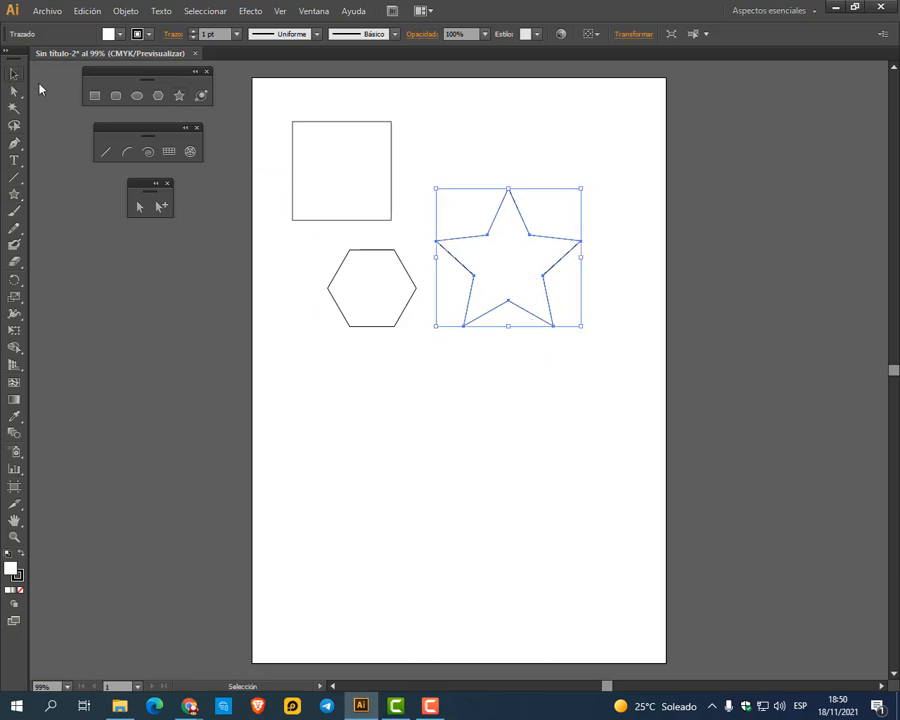
click(530, 146)
drag(526, 238, 552, 165)
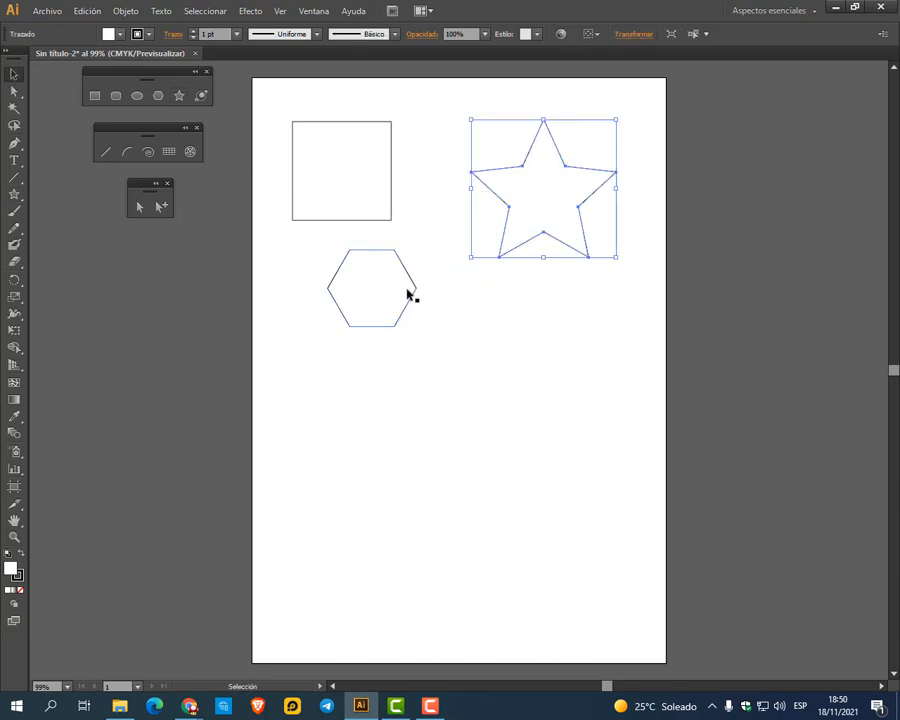
drag(408, 295, 455, 278)
drag(352, 98, 585, 275)
click(498, 295)
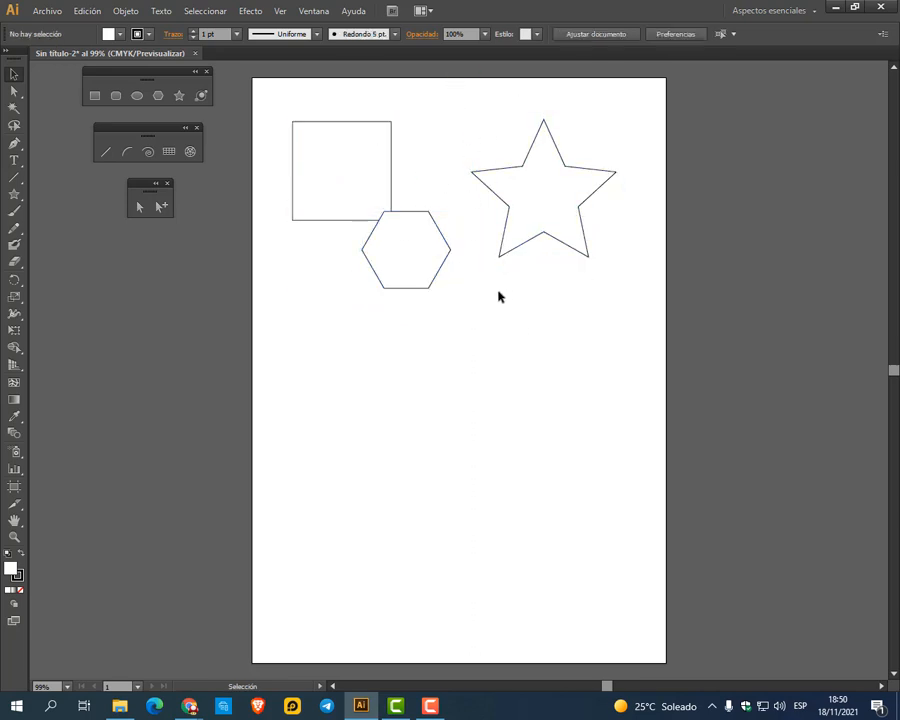
drag(406, 248, 349, 301)
click(478, 398)
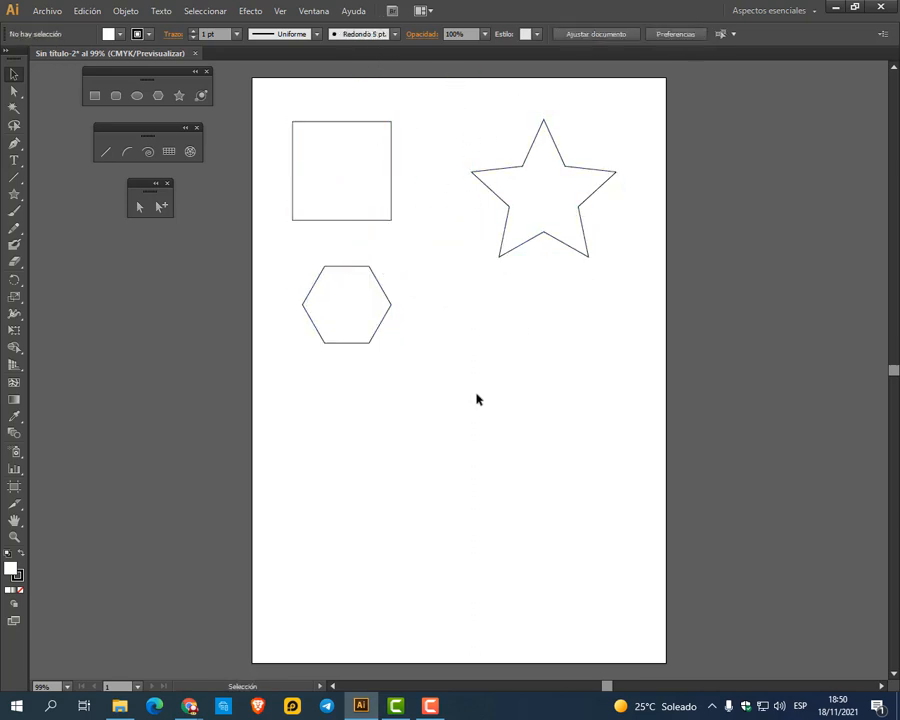
Move the square slightly up toward the page corner and bring the star closer to it
click(343, 197)
drag(343, 197, 337, 178)
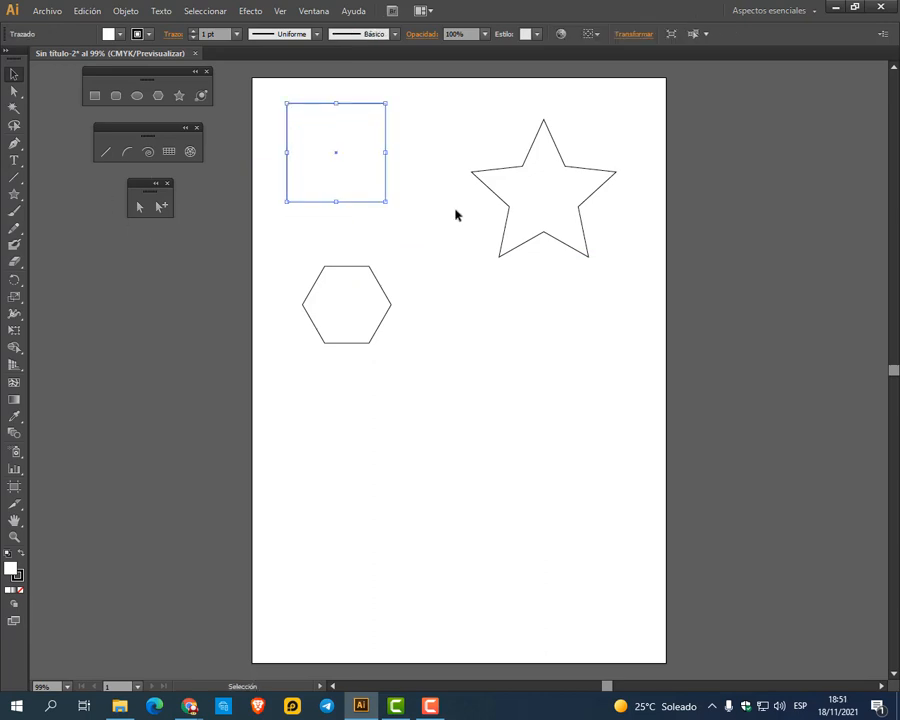
drag(503, 202, 484, 217)
click(402, 220)
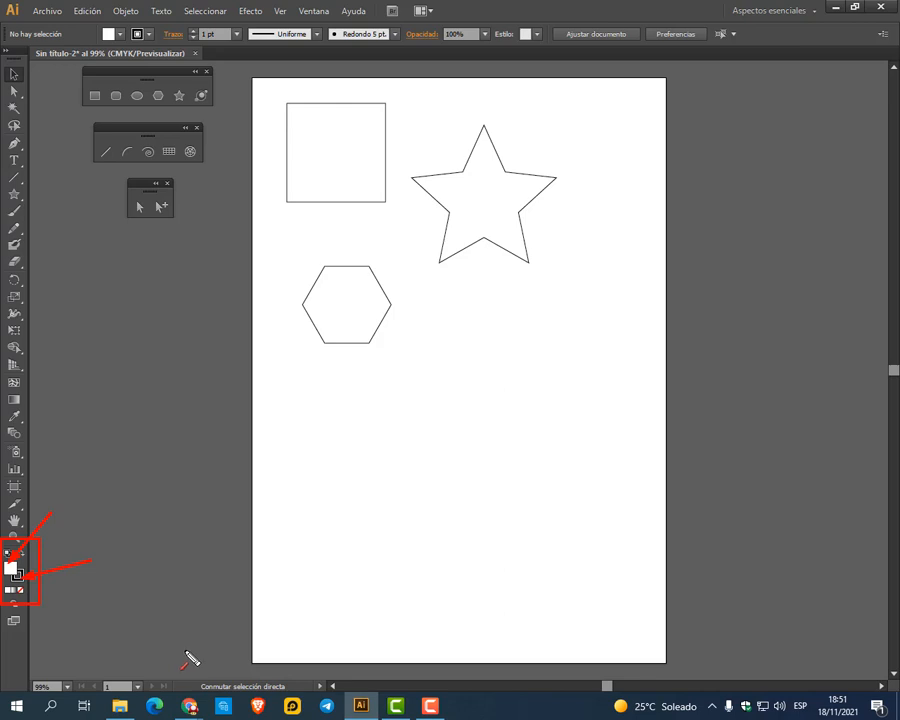
Examine the stroke and fill colour sliders and the fill's colour picker without changing any colour
key(Escape)
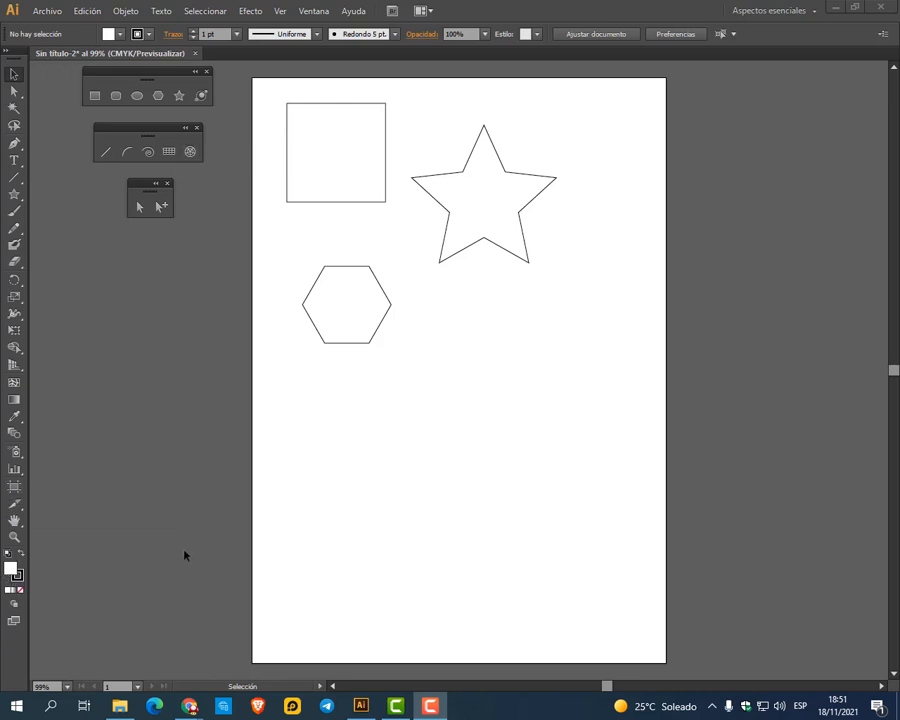
click(19, 577)
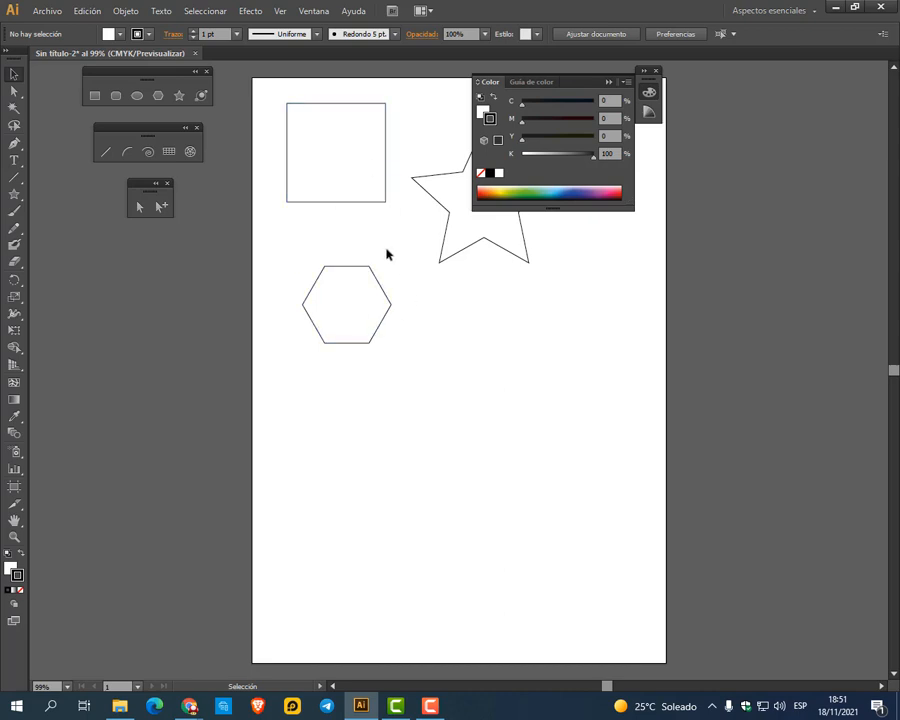
click(608, 82)
click(11, 567)
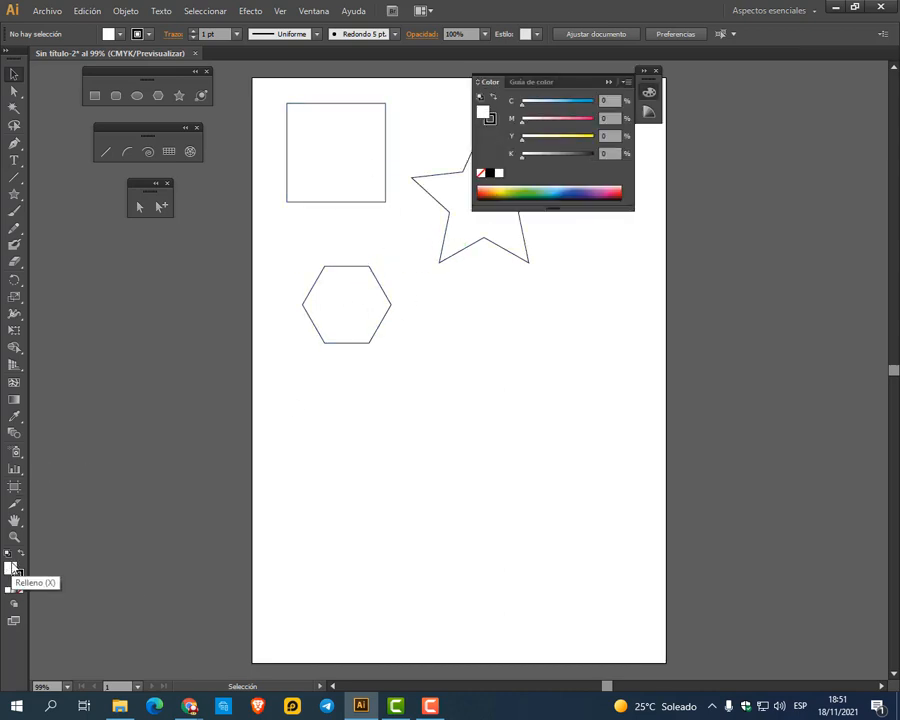
click(609, 83)
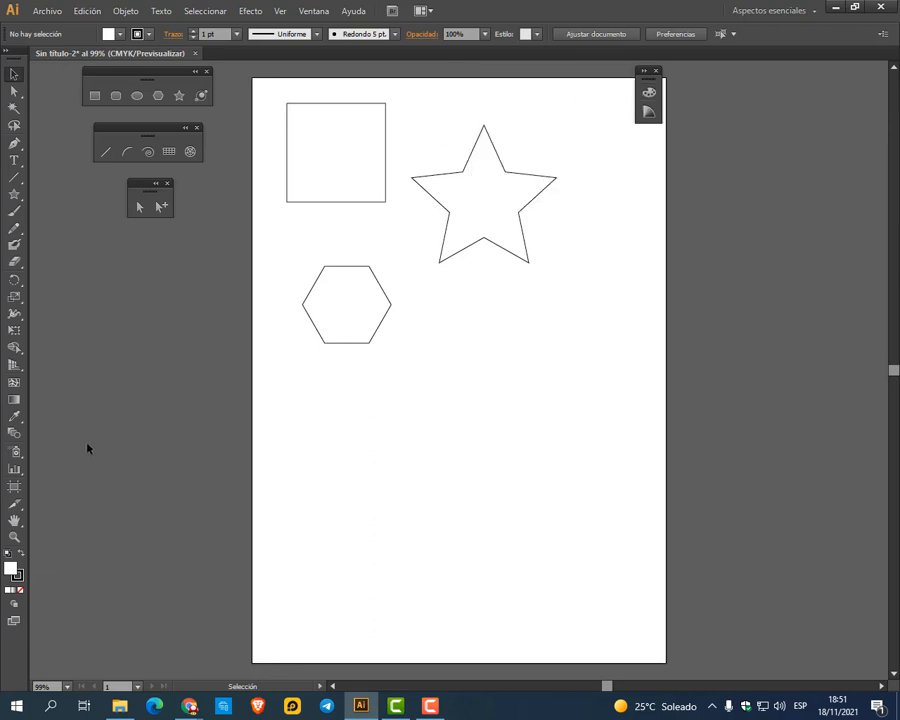
double_click(13, 569)
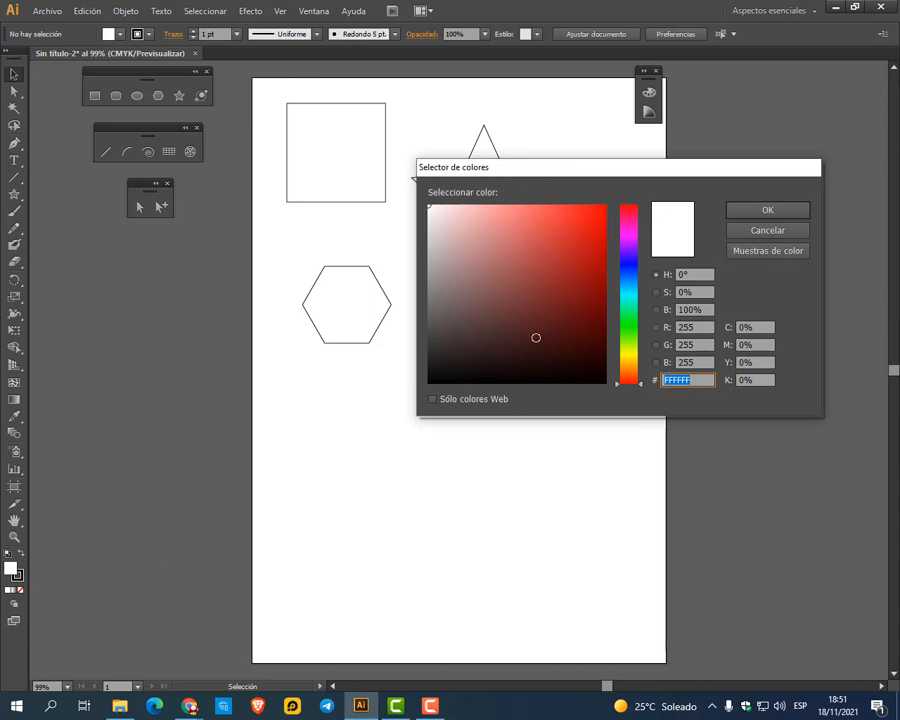
click(767, 231)
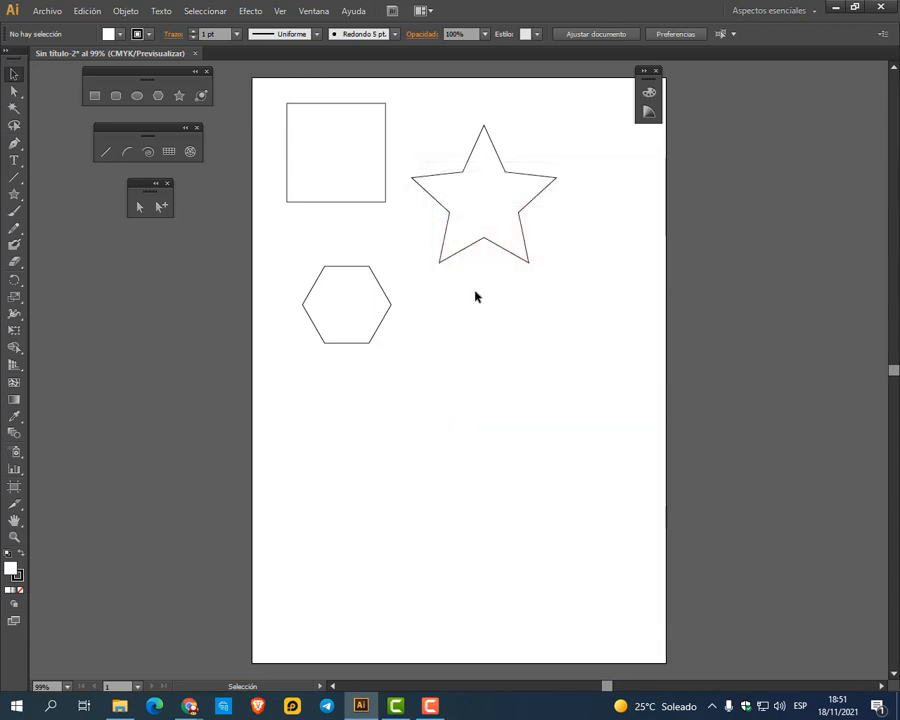
Show the Swatches (Muestras) panel and try solid colours, gradients, patterns and no fill with no shape selected
click(317, 10)
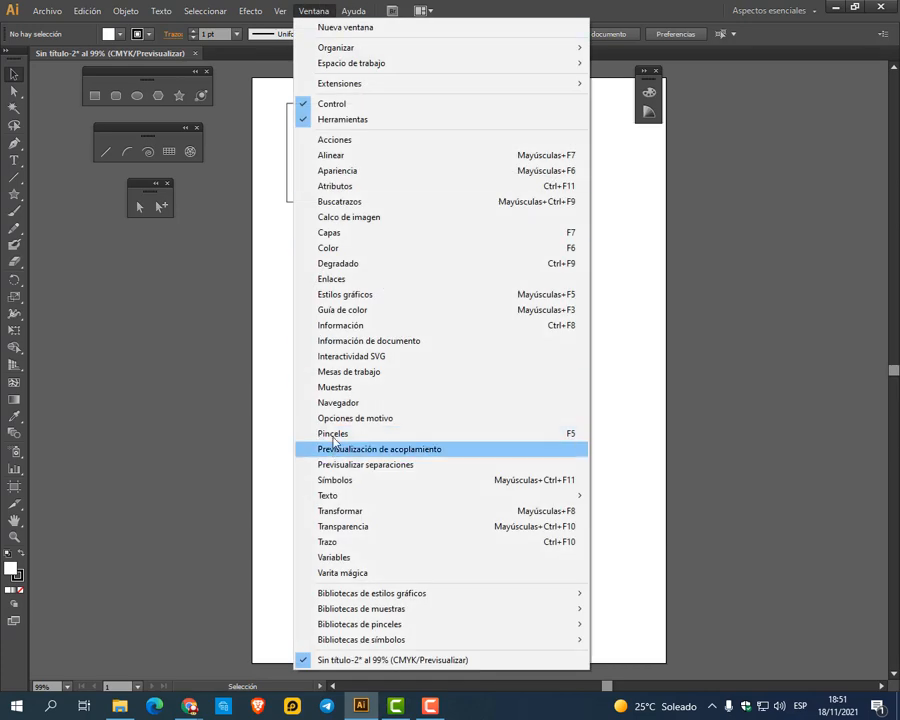
click(341, 389)
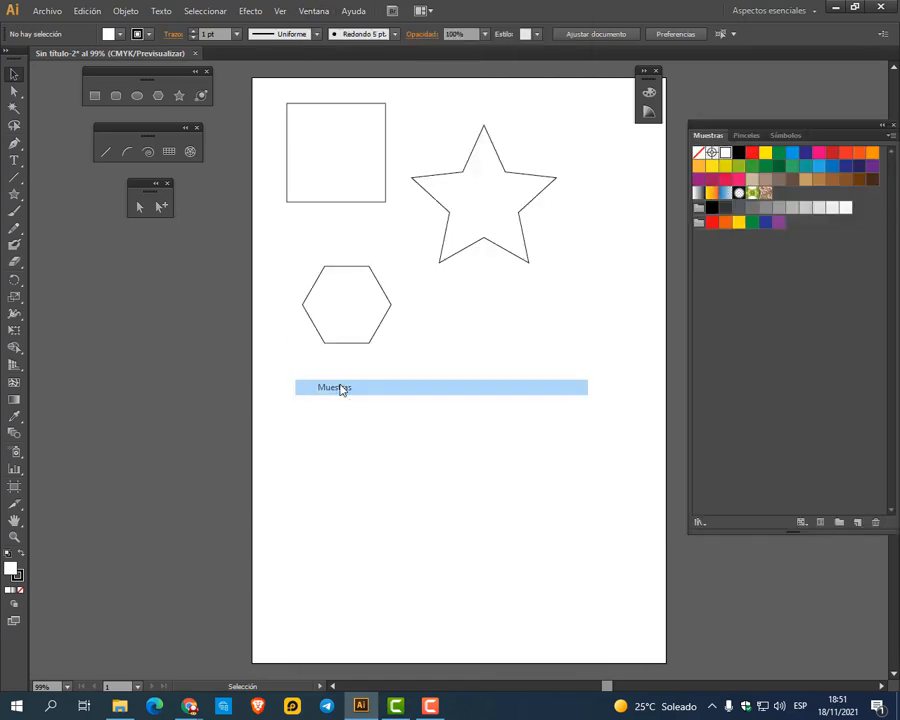
click(779, 153)
click(804, 168)
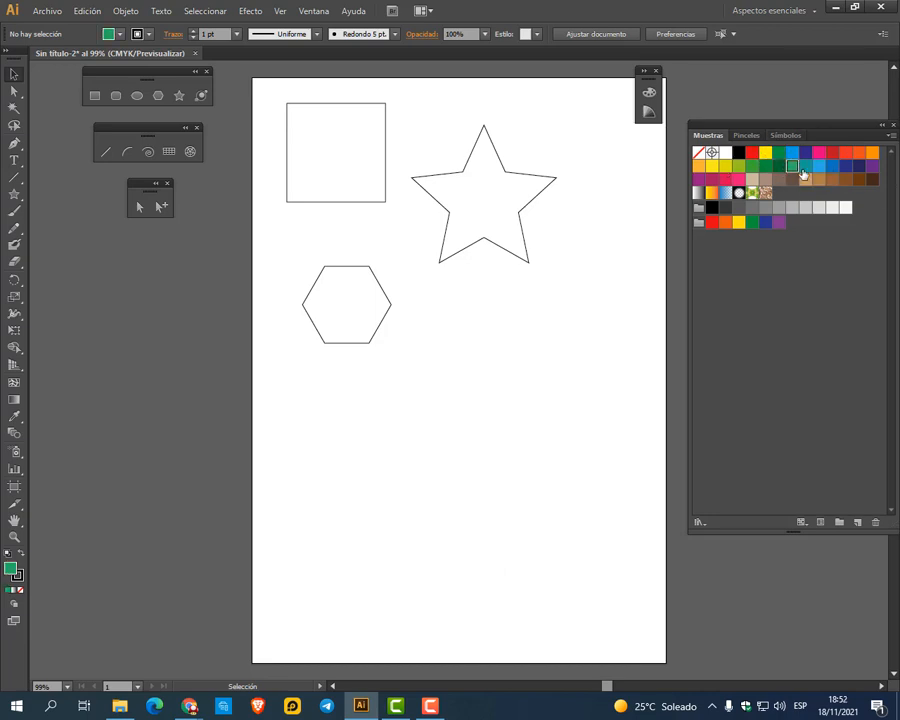
click(738, 167)
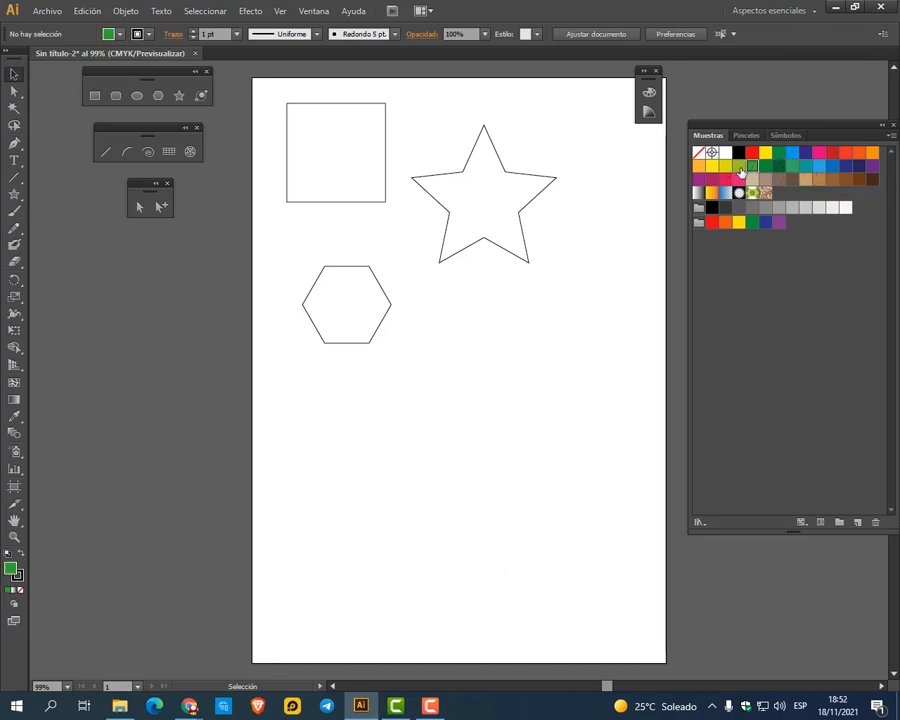
click(725, 167)
click(699, 193)
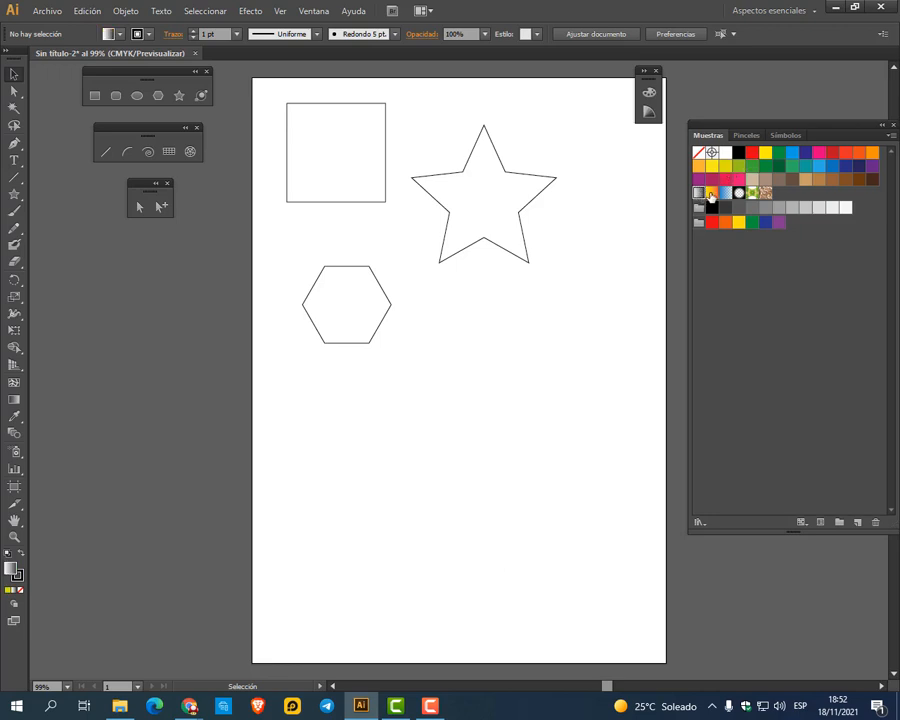
click(711, 194)
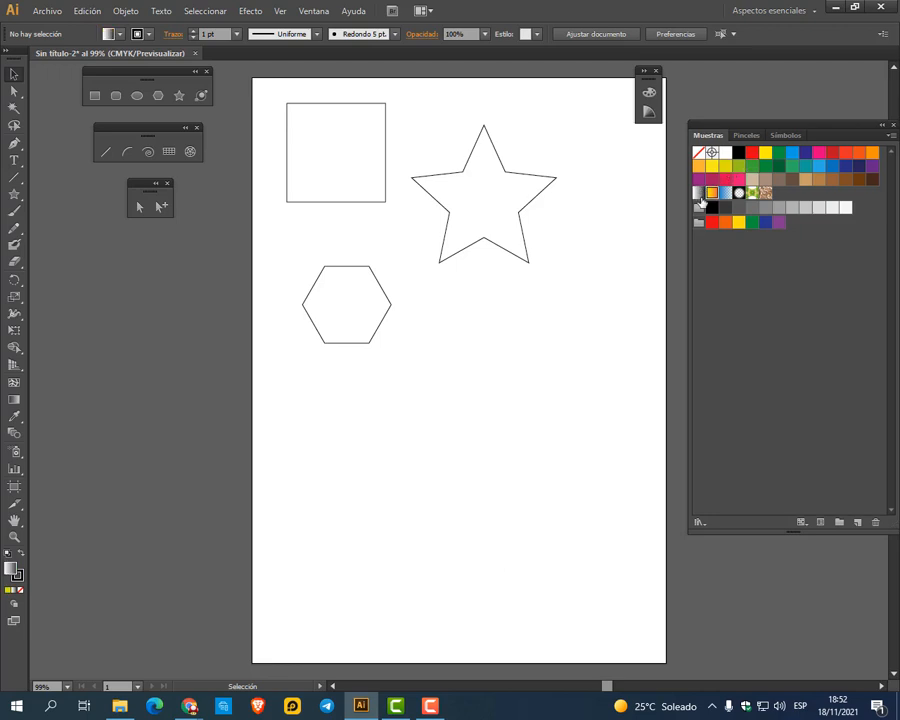
click(752, 193)
click(766, 193)
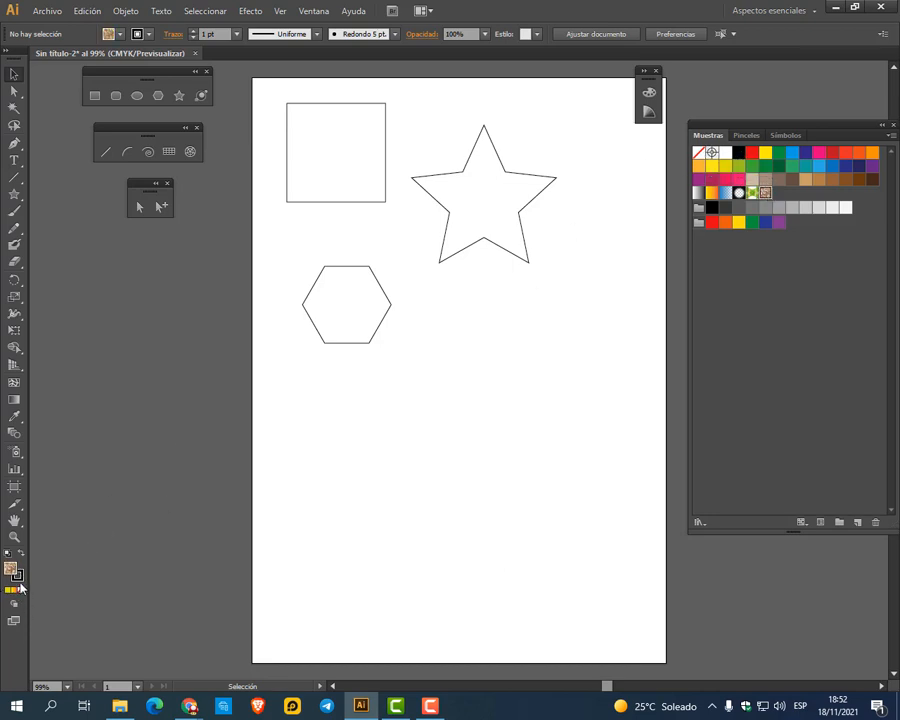
click(698, 155)
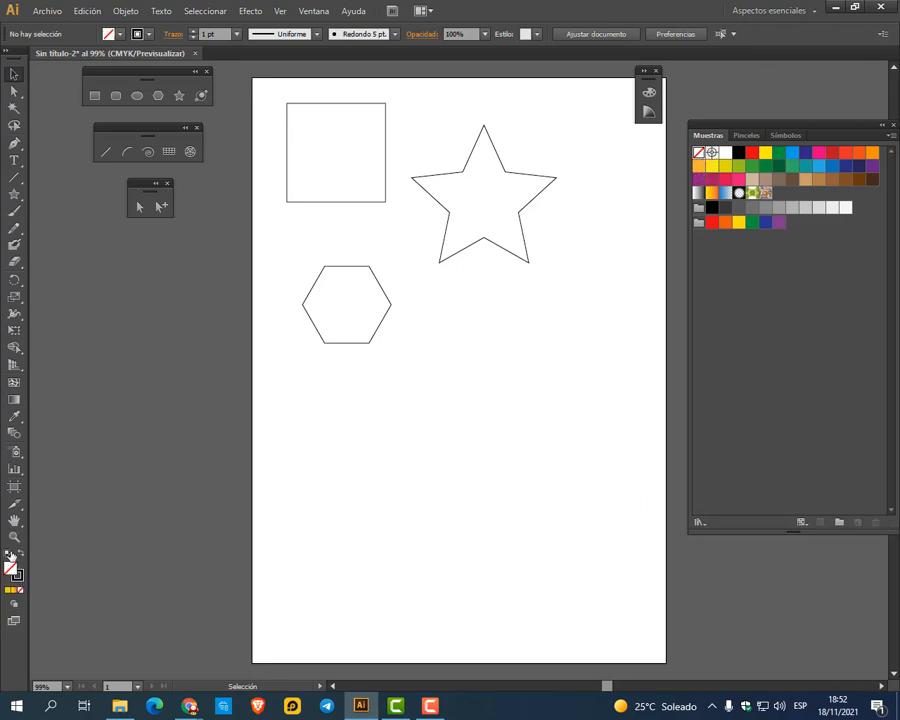
Restore the default white fill and black stroke, and try a red fill with no shape selected
click(9, 558)
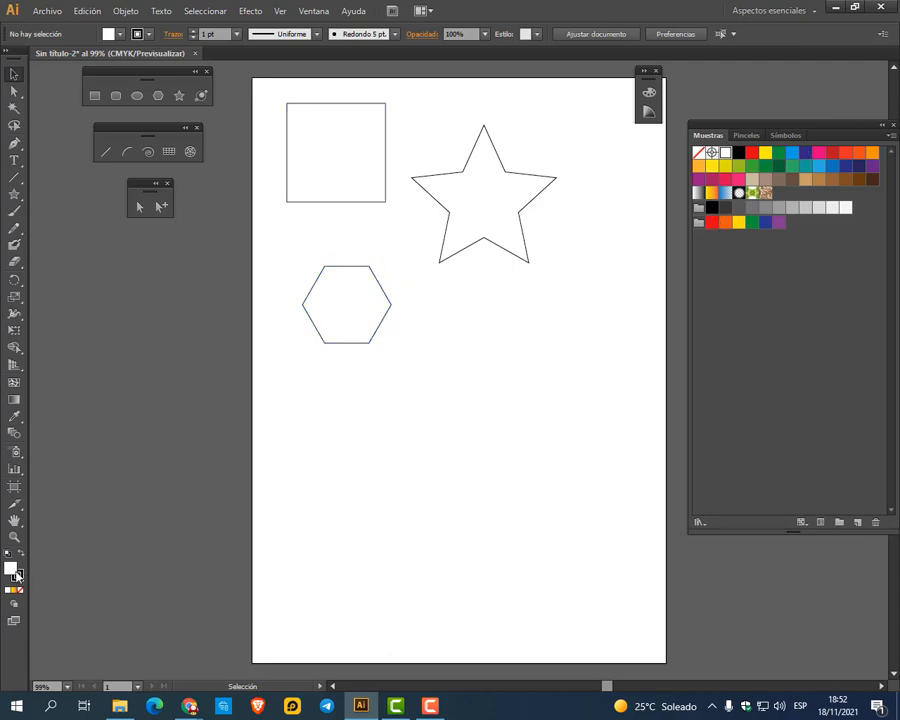
click(859, 152)
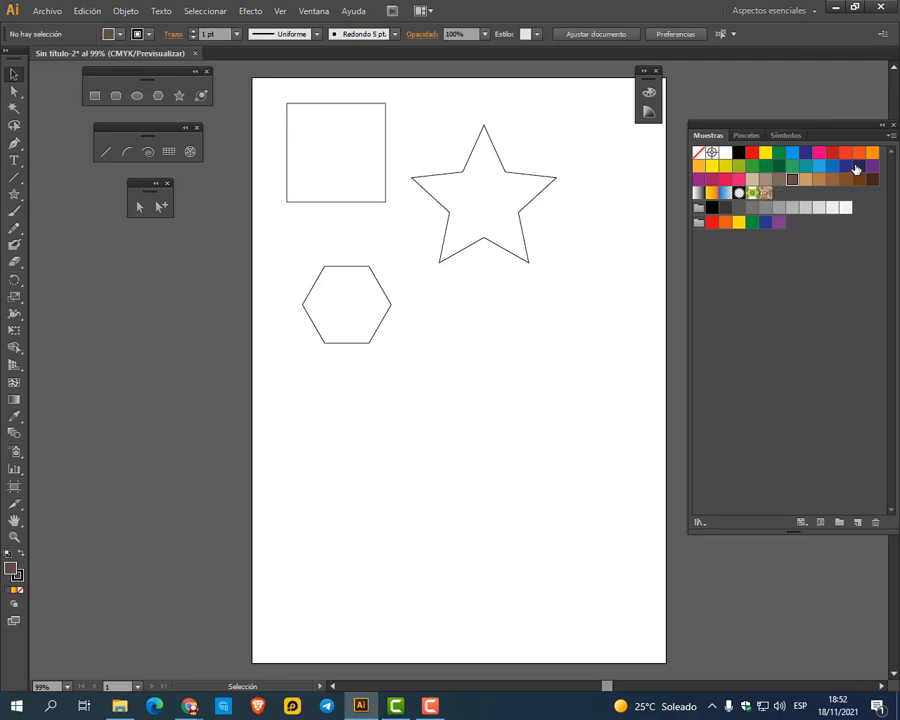
click(834, 152)
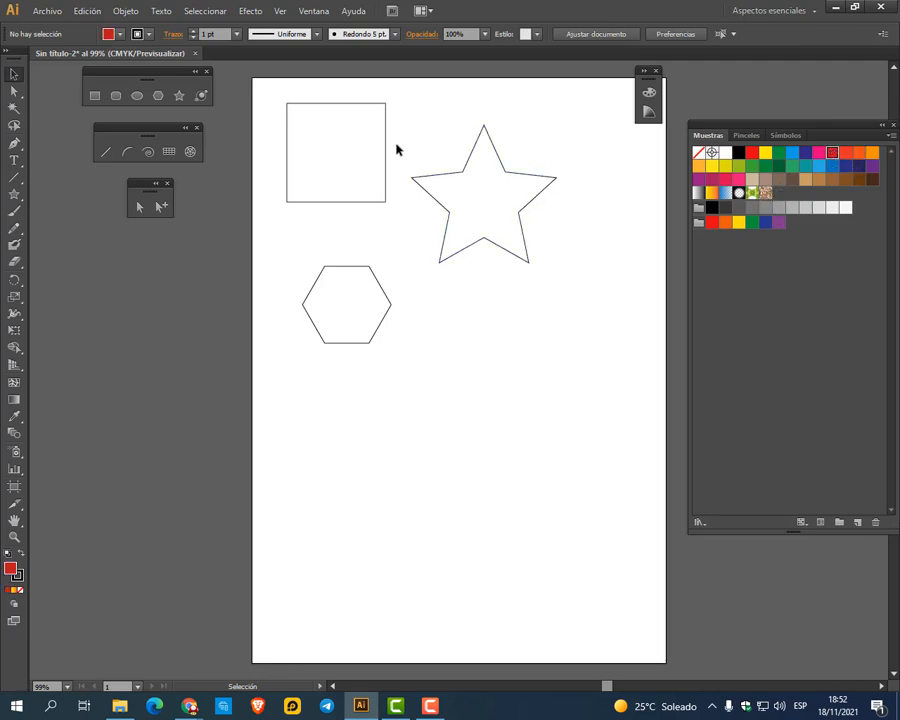
Give the hexagon a pink fill and a purple stroke, and move it slightly down and to the right
click(362, 266)
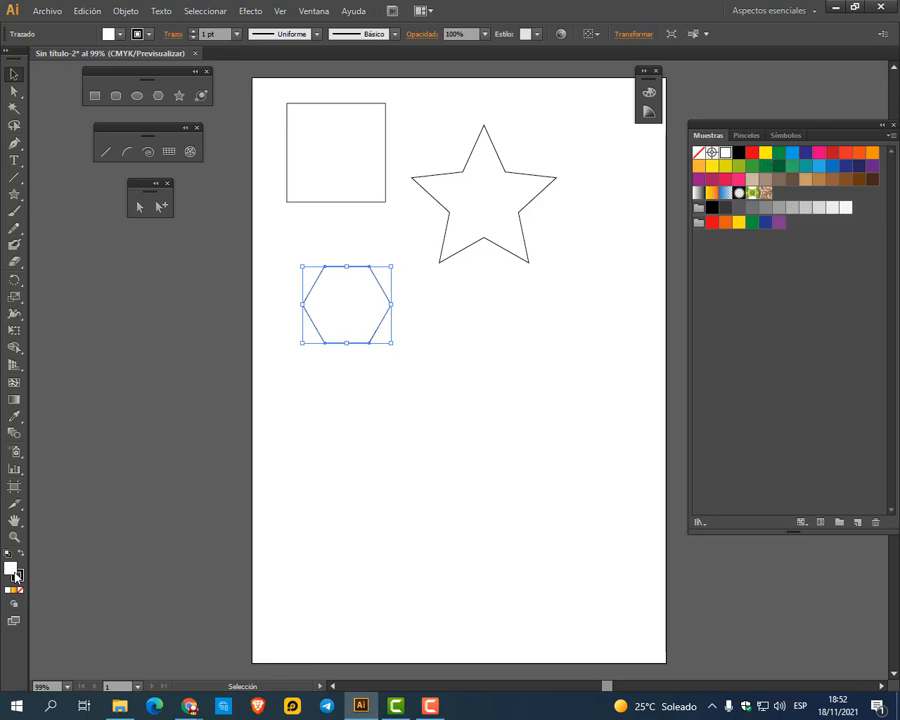
click(818, 155)
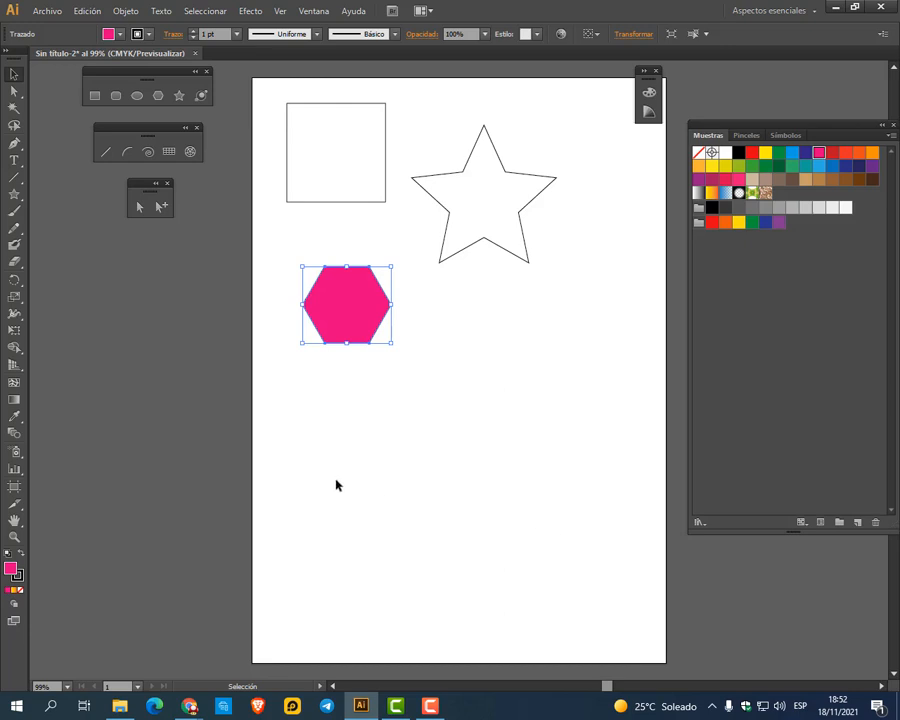
click(15, 568)
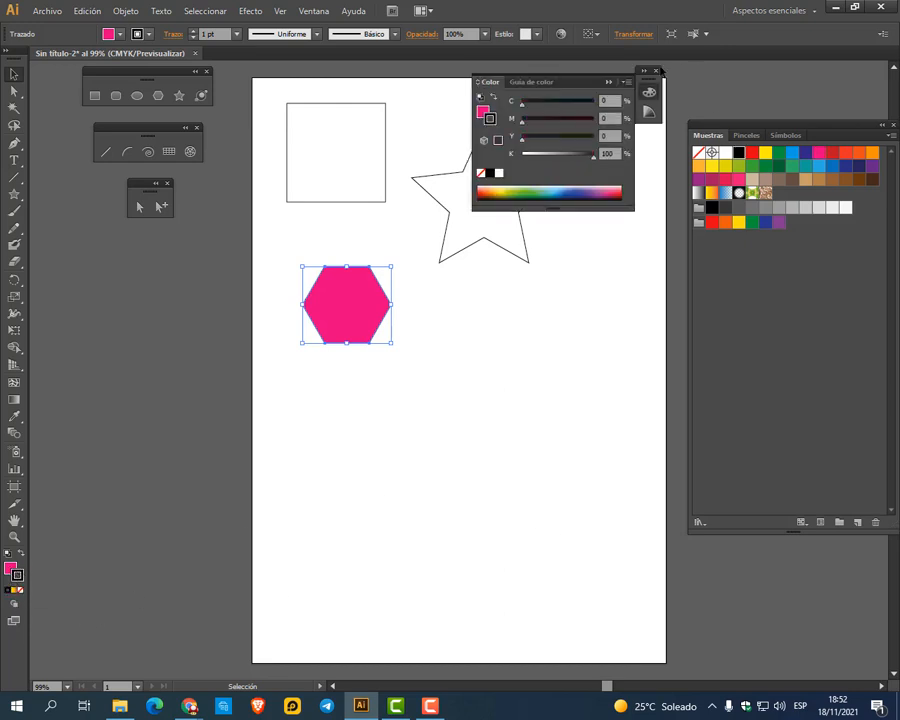
click(657, 70)
click(873, 167)
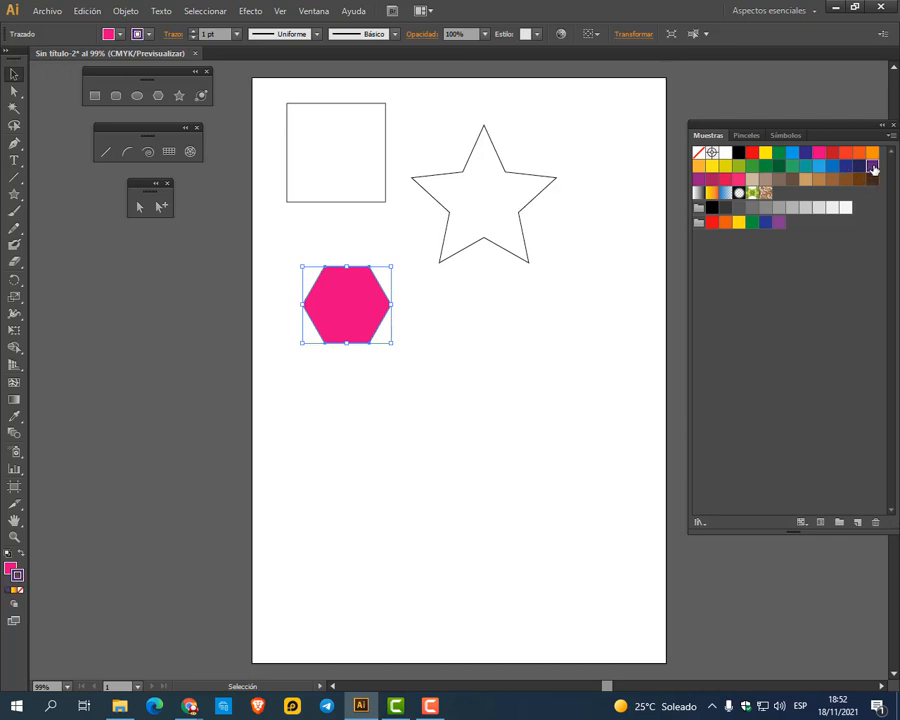
click(434, 463)
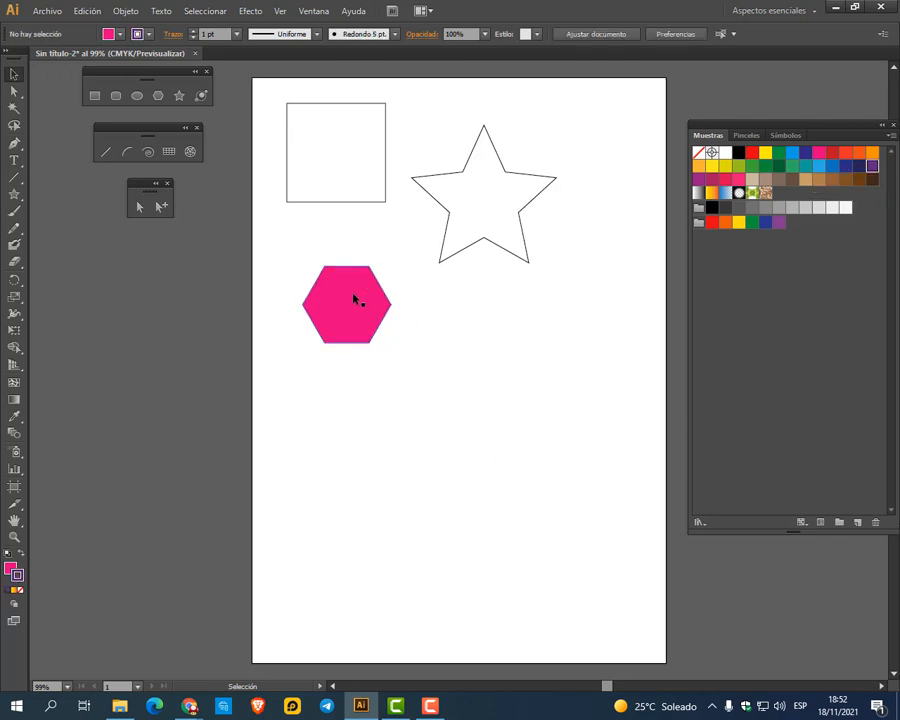
drag(319, 297, 329, 324)
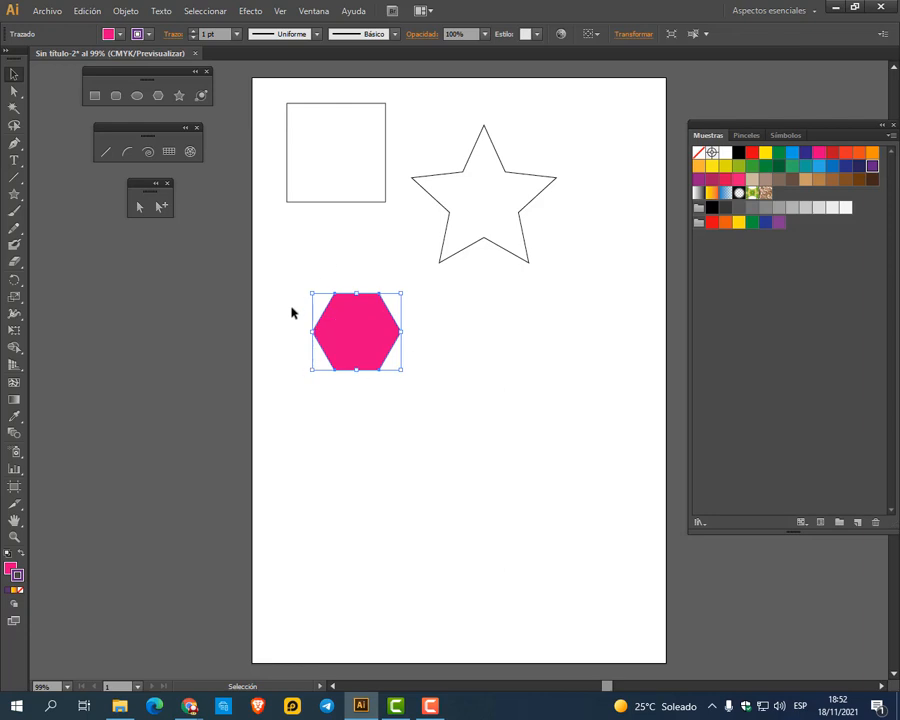
Set the hexagon's stroke weight to 4 pt and move the hexagon slightly to the right
click(237, 34)
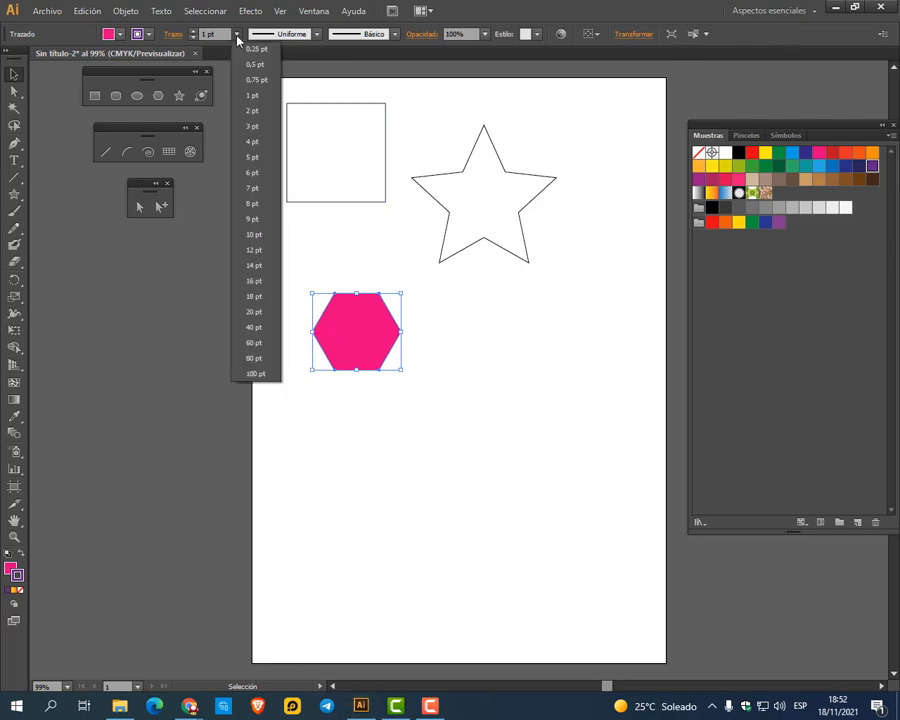
click(251, 127)
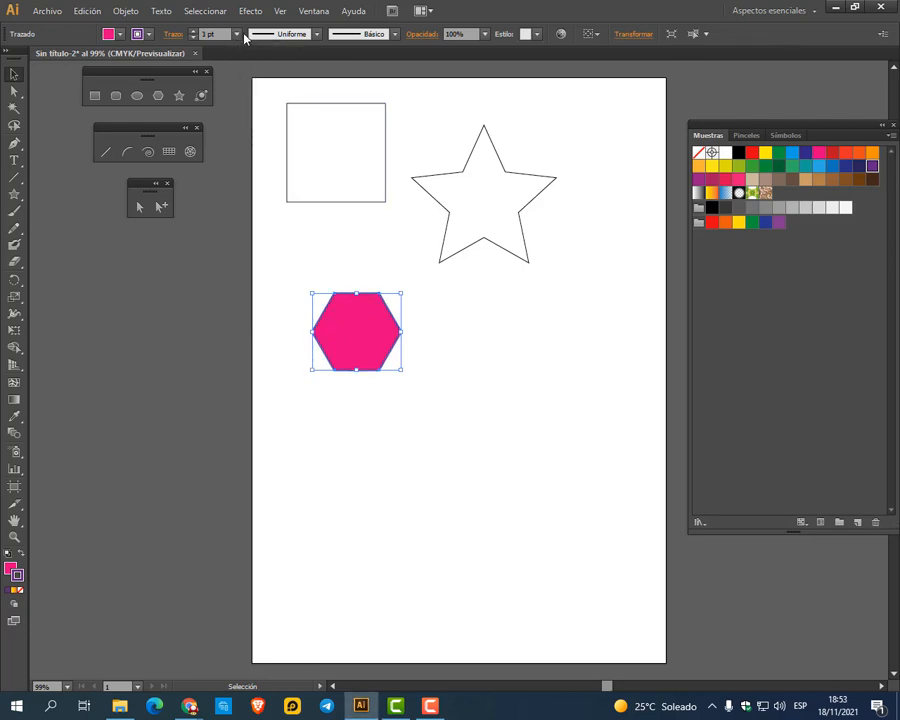
click(237, 34)
click(252, 142)
click(462, 398)
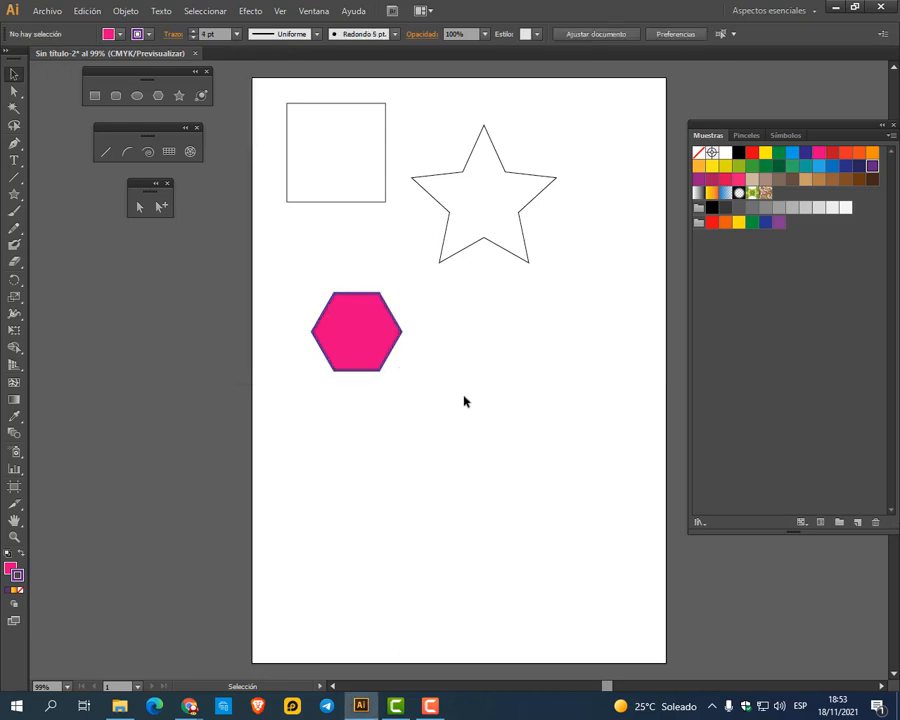
drag(395, 340, 405, 340)
click(342, 442)
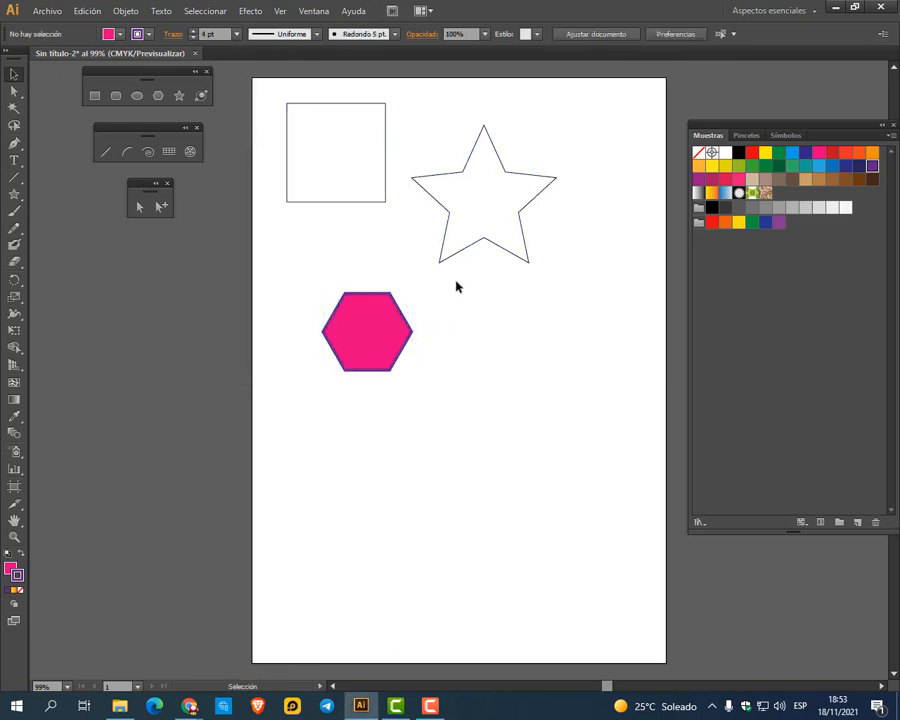
Close the Swatches panel, show the Navigator (Navegador) panel and place it beside the artboard
click(893, 125)
click(315, 12)
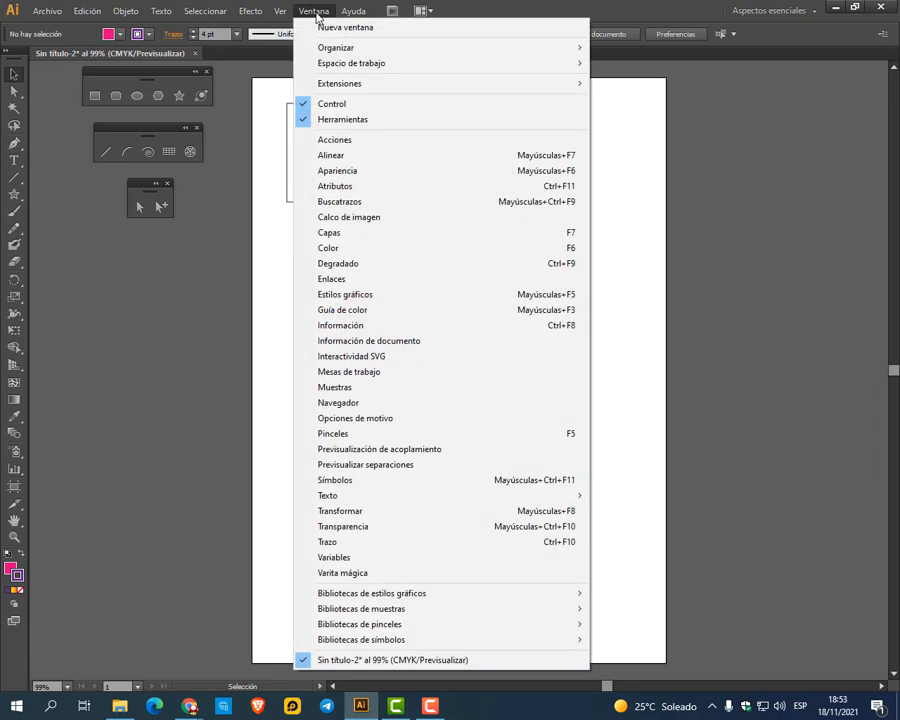
click(376, 403)
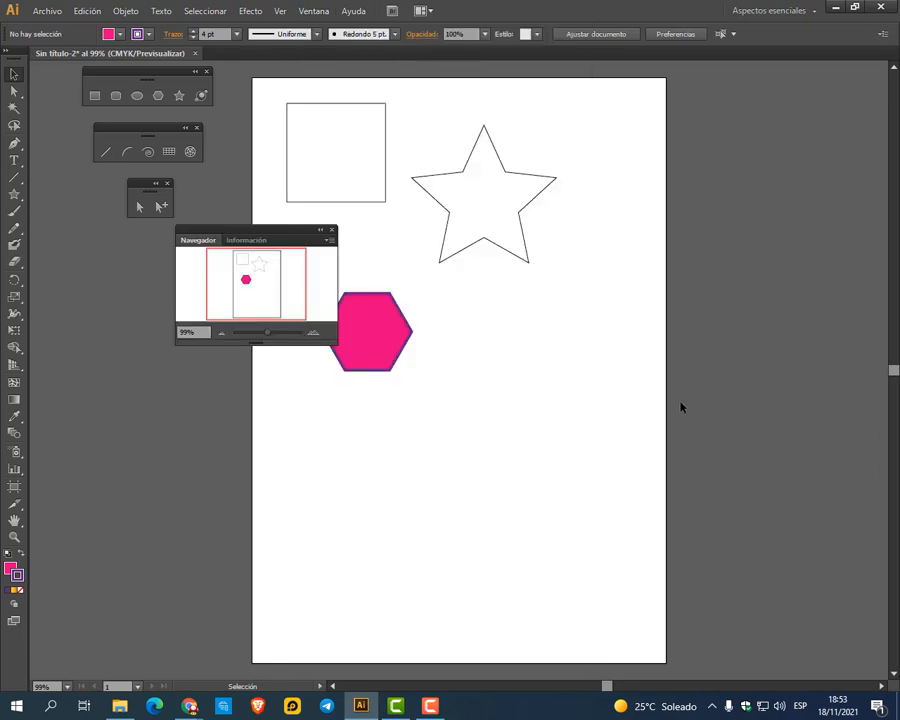
drag(284, 239, 777, 108)
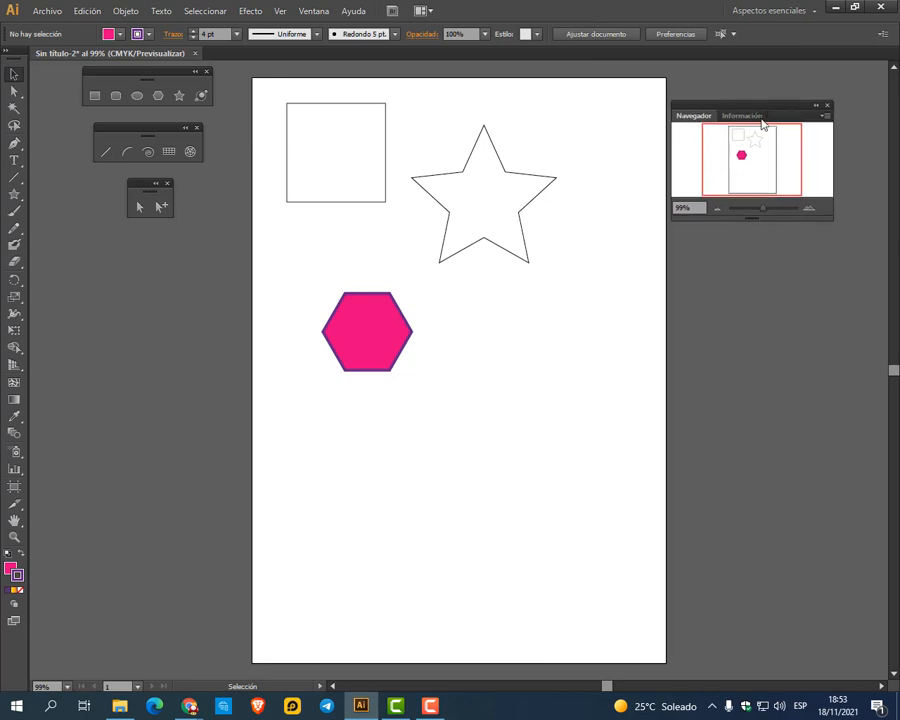
mouse_move(737, 107)
mouse_down()
mouse_move(739, 96)
mouse_move(744, 108)
mouse_up()
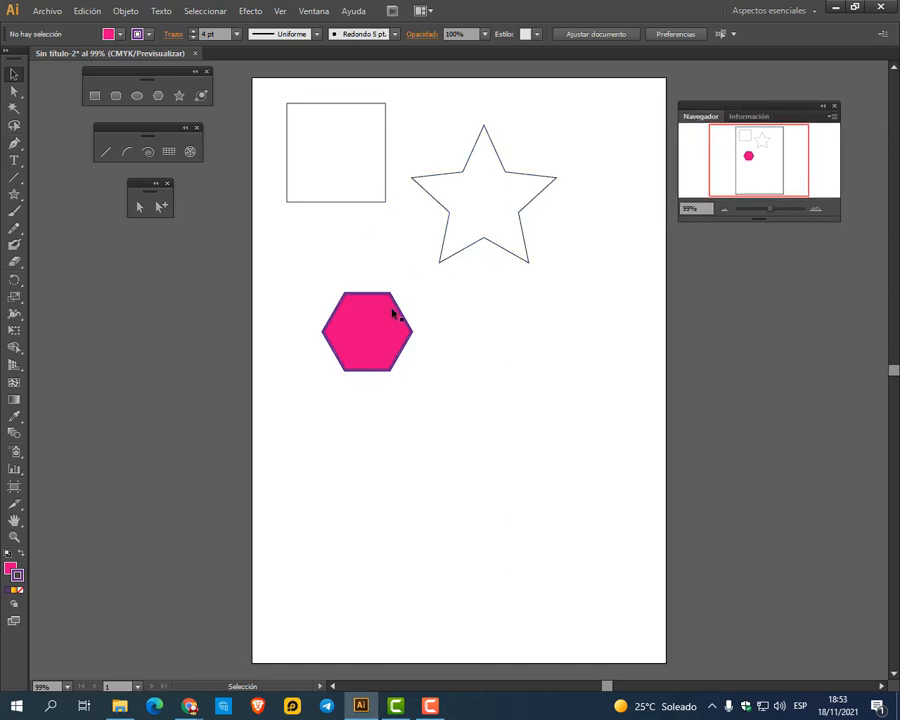
Zoom to 300% with the Navigator, shift its preview area to show the whole hexagon, and close the Navigator
click(815, 211)
click(815, 211)
click(815, 211)
click(815, 211)
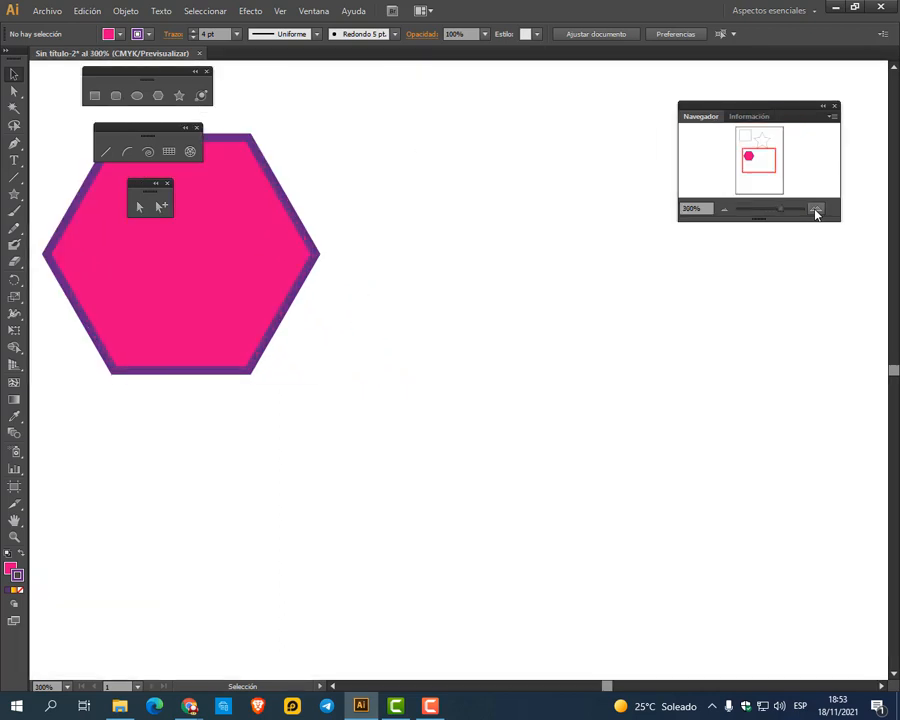
click(724, 211)
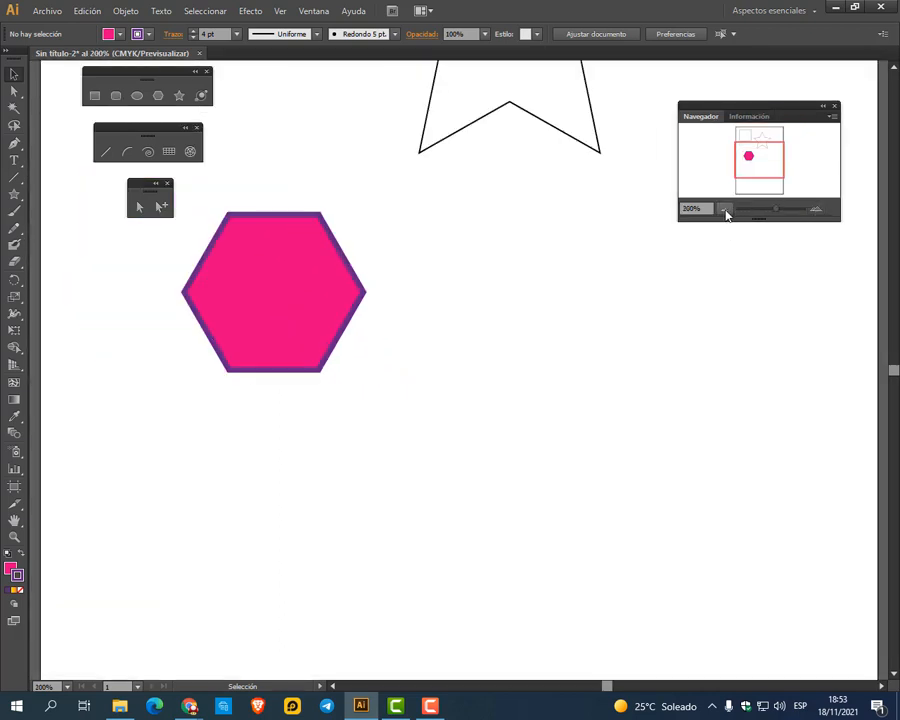
click(814, 209)
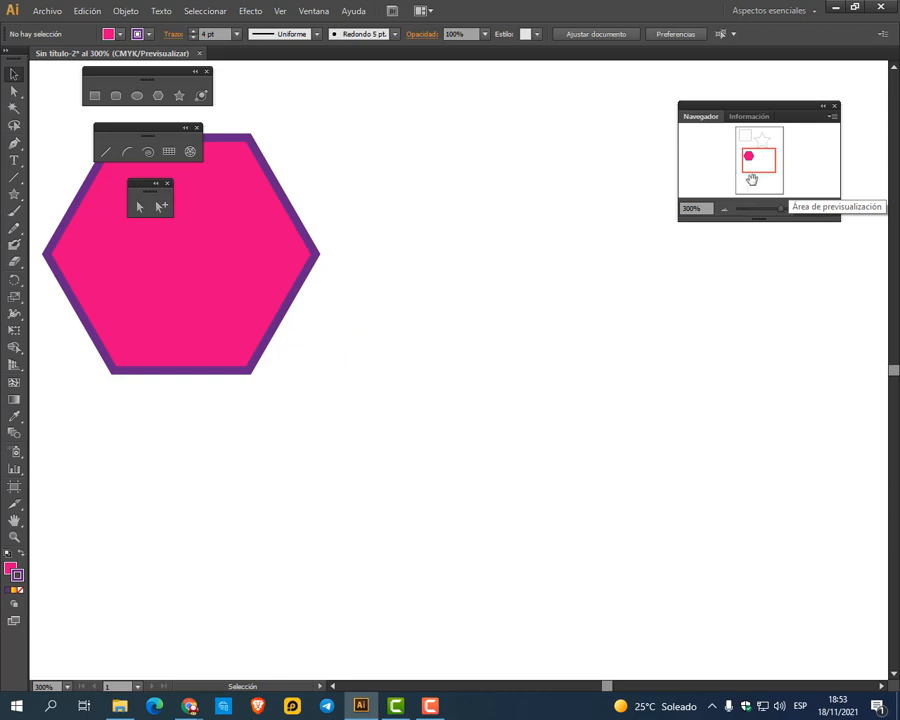
mouse_move(753, 159)
mouse_down()
mouse_move(751, 151)
mouse_move(768, 149)
mouse_move(748, 150)
mouse_move(749, 140)
mouse_move(746, 157)
mouse_move(768, 147)
mouse_move(759, 161)
mouse_up()
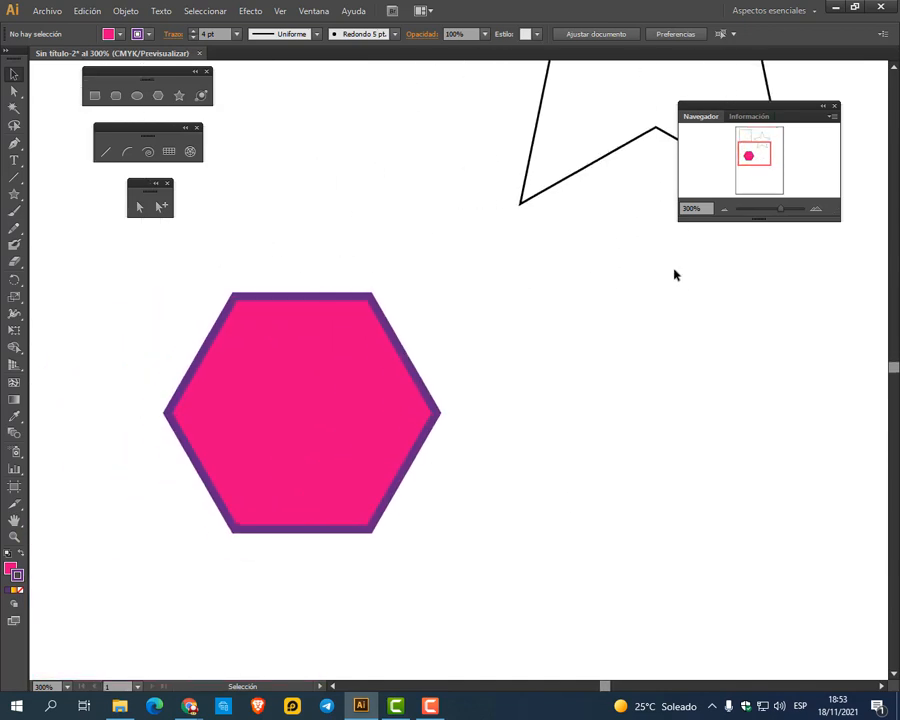
click(835, 106)
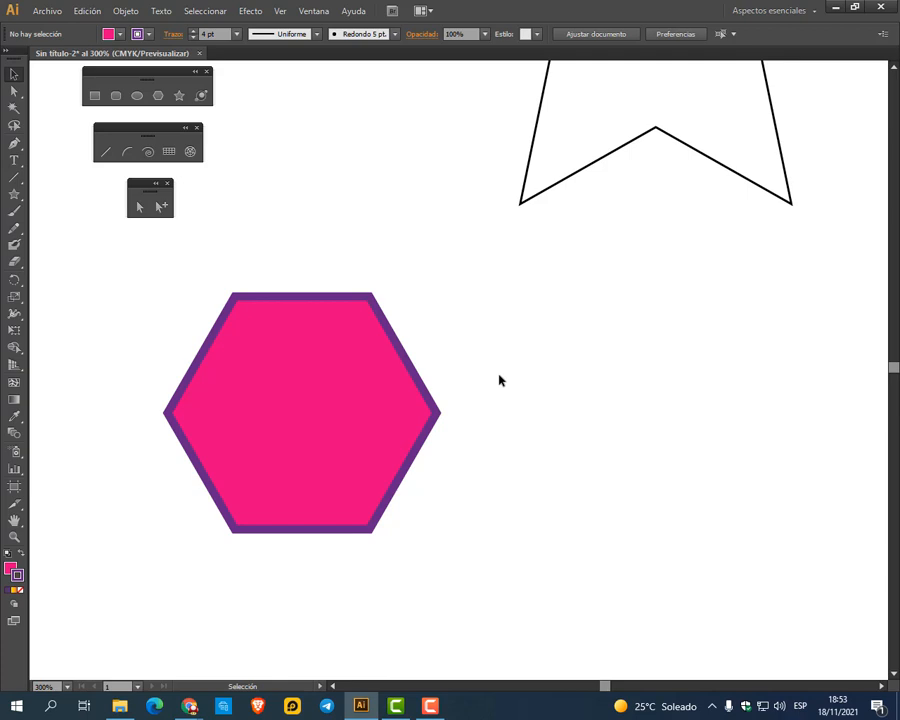
Zoom the view out to 66.67% and back in to 200% without using a zoom tool or panel
key(ctrl+minus)
key(ctrl+minus)
key(ctrl+minus)
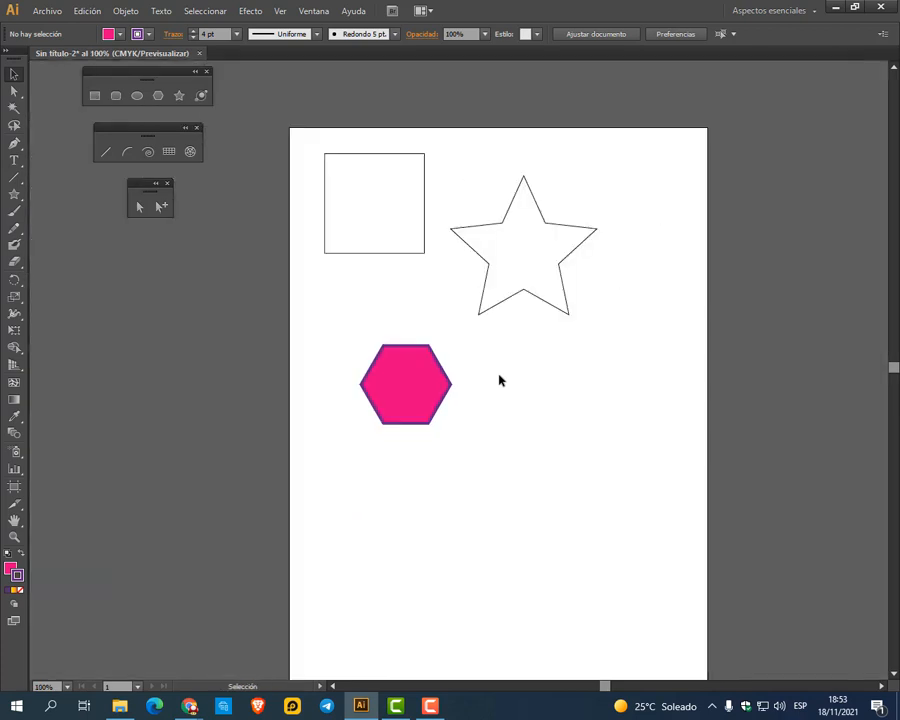
key(ctrl+minus)
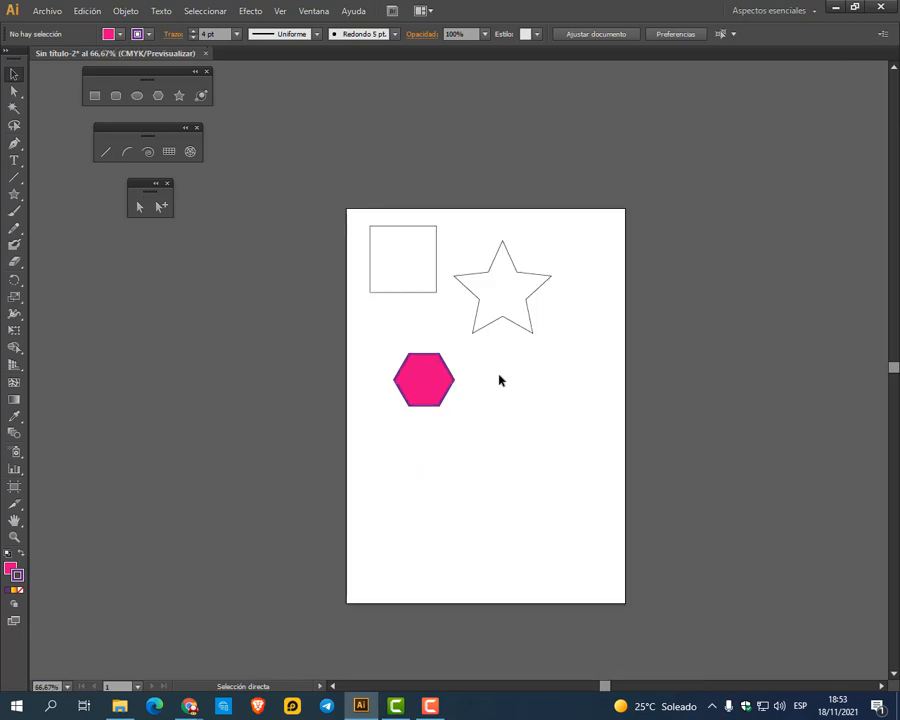
key(ctrl+plus)
key(ctrl+plus)
key(ctrl+plus)
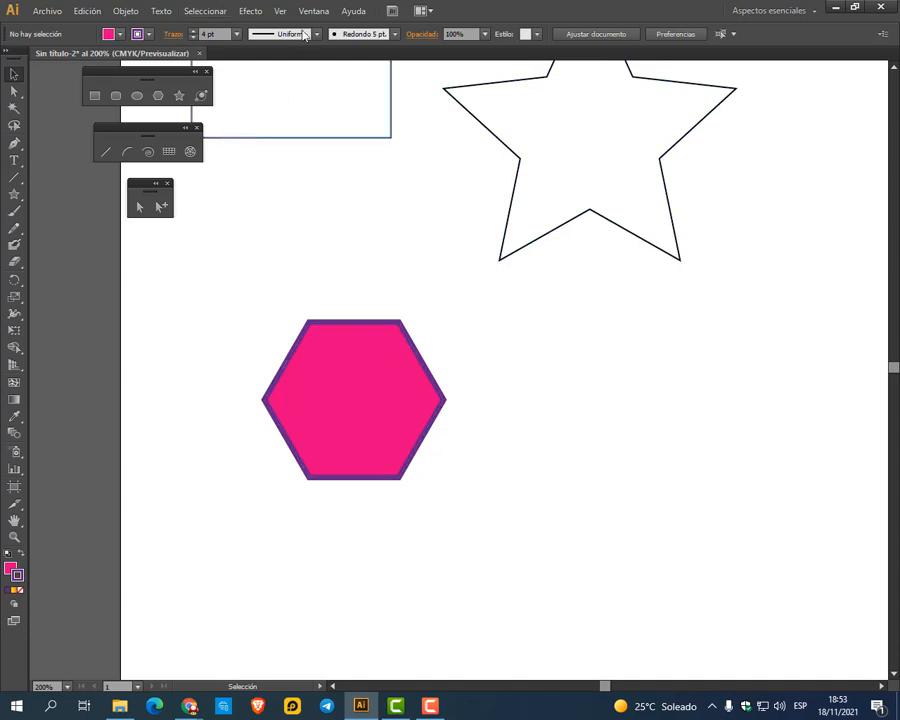
Examine the view commands for zooming in and out (Aumentar, Reducir) without running any of them
click(278, 11)
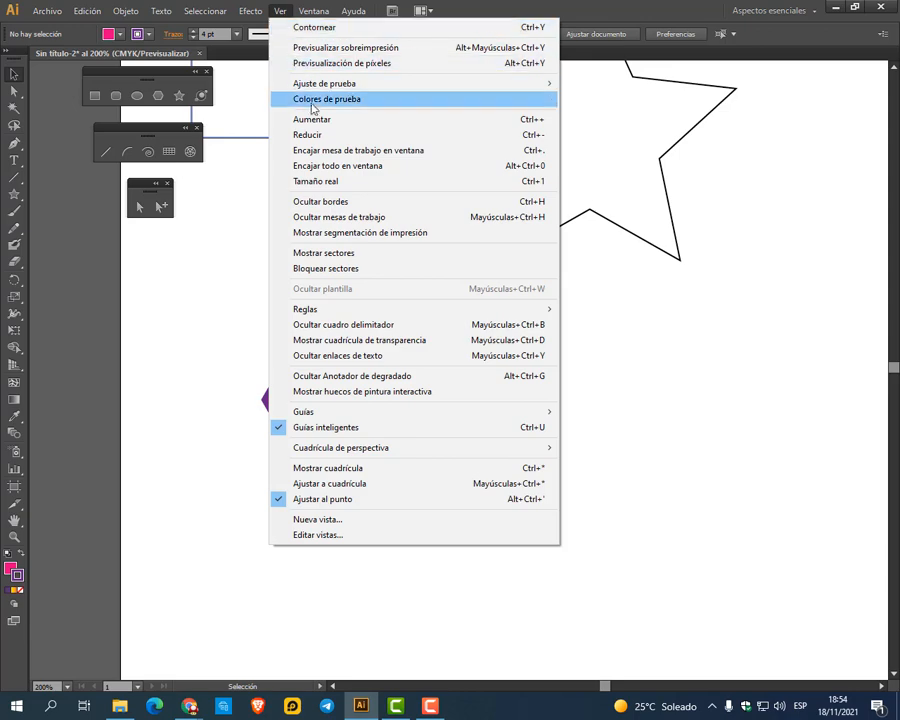
click(288, 12)
click(288, 12)
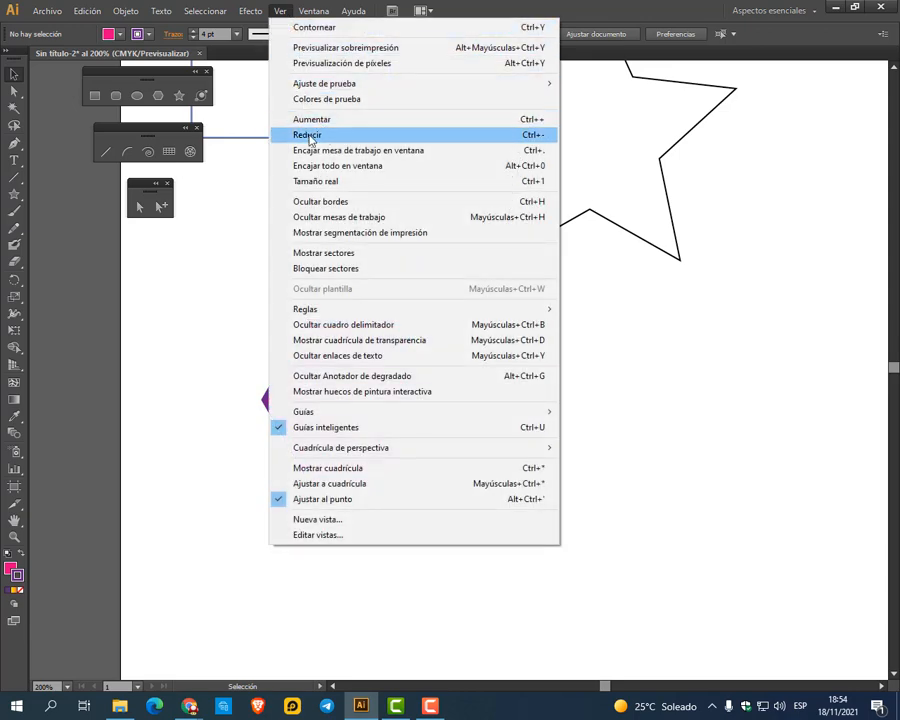
click(526, 12)
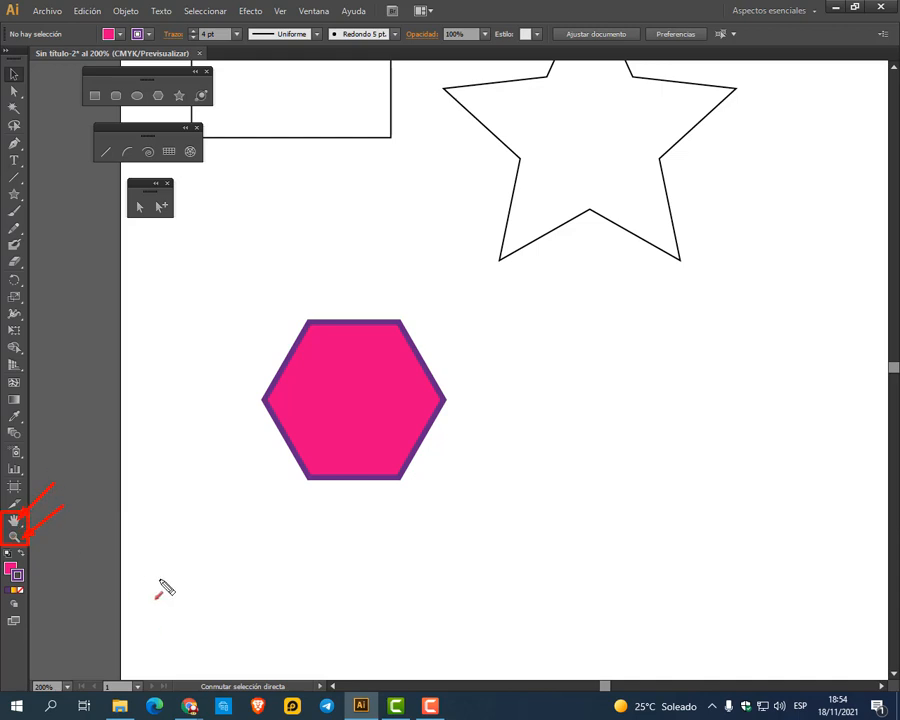
key(Escape)
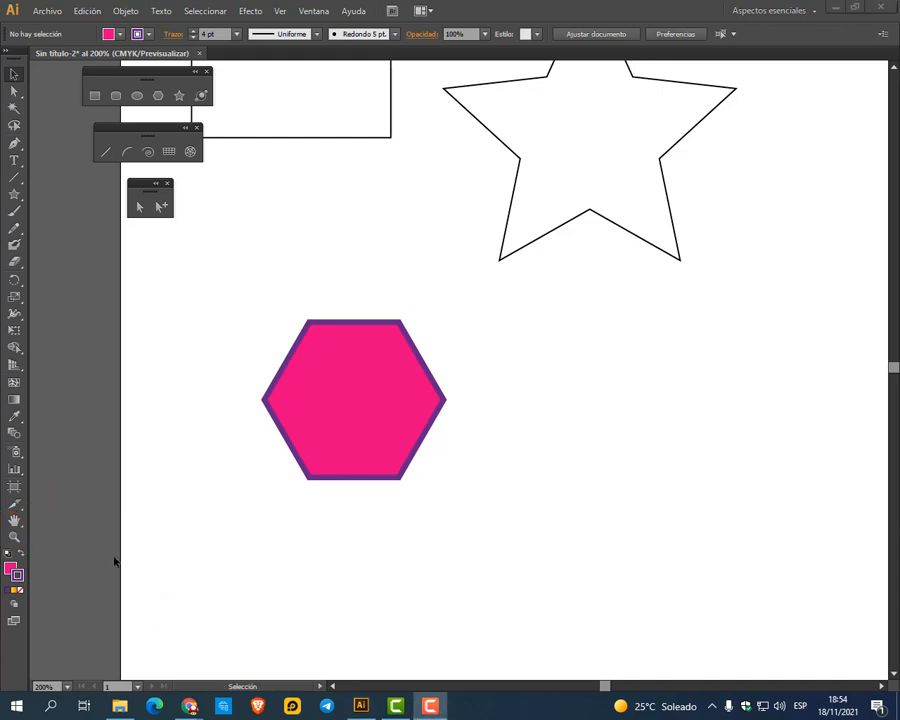
Use the Zoom tool to magnify the star's top point up to 800%
click(14, 537)
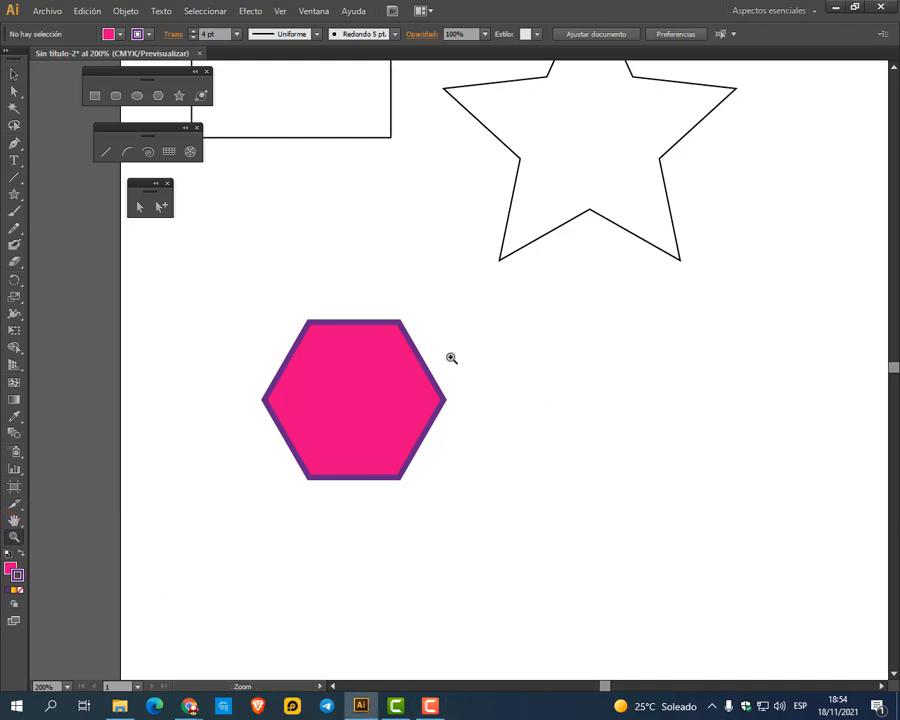
click(600, 106)
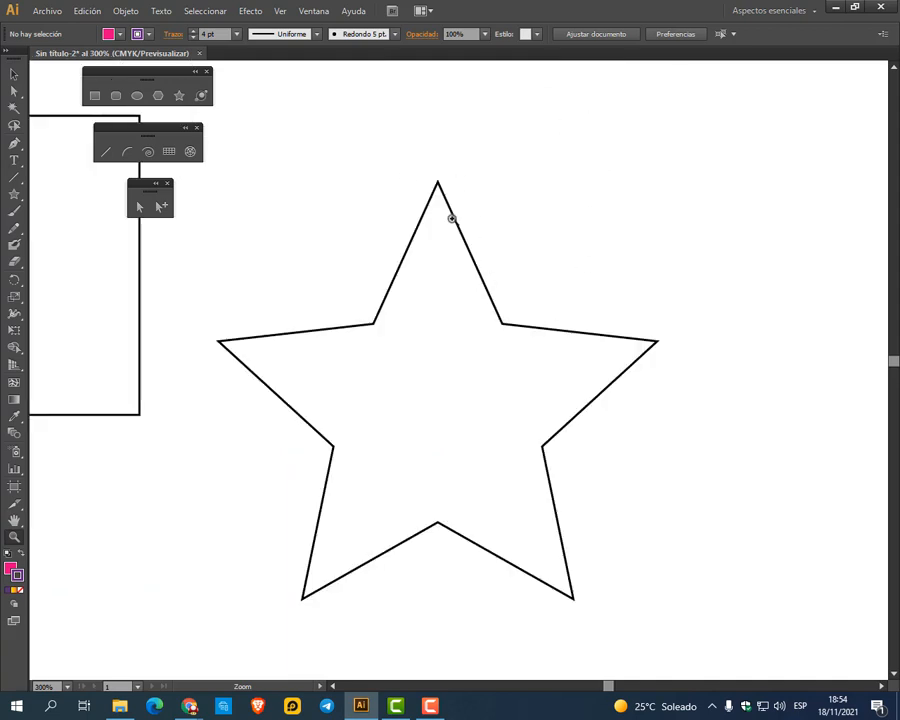
click(450, 215)
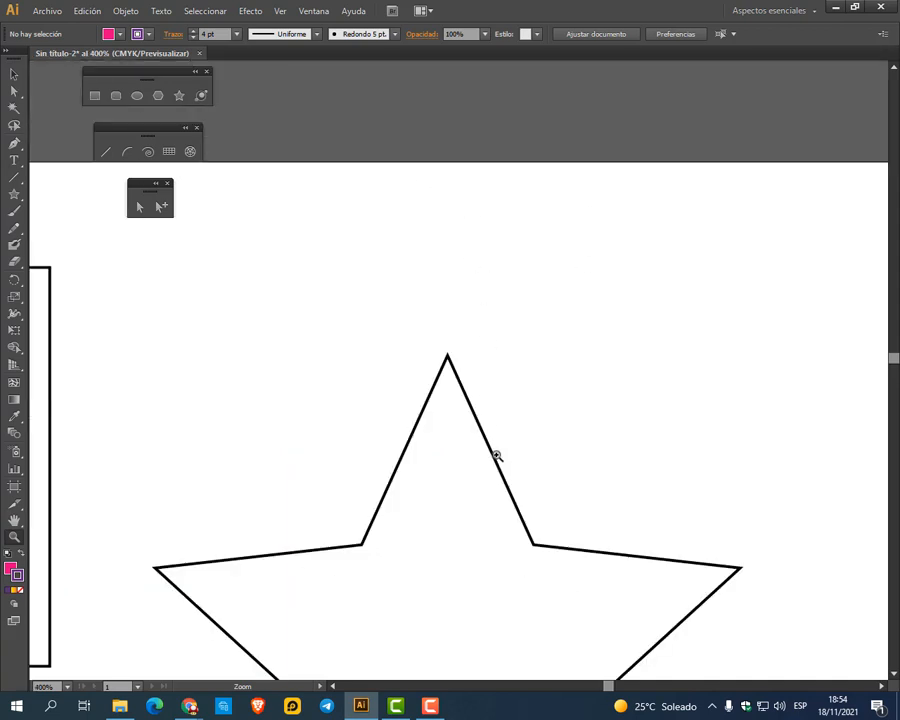
click(424, 401)
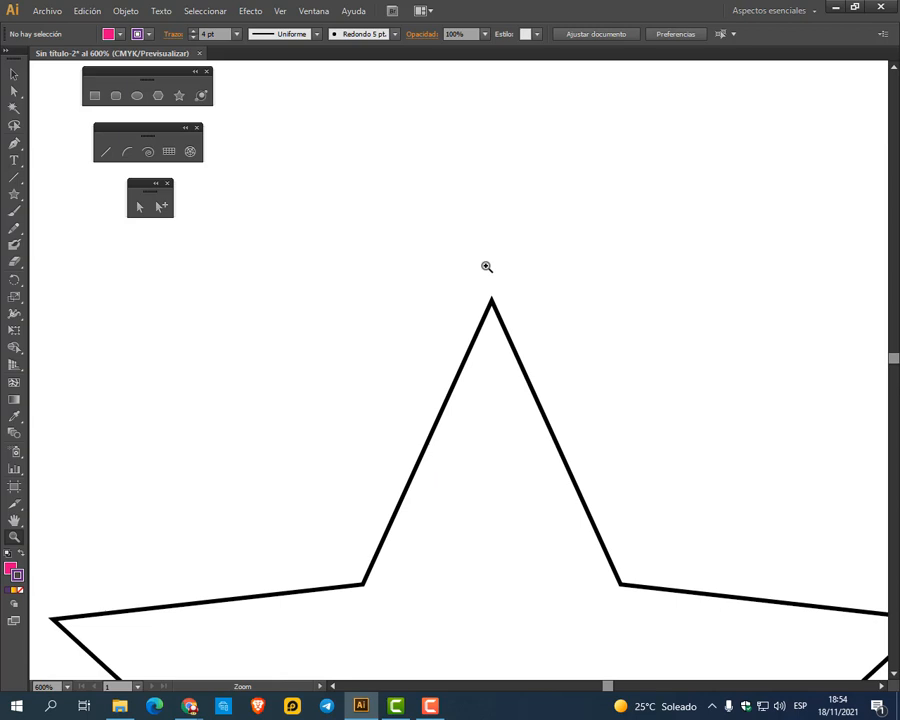
click(442, 224)
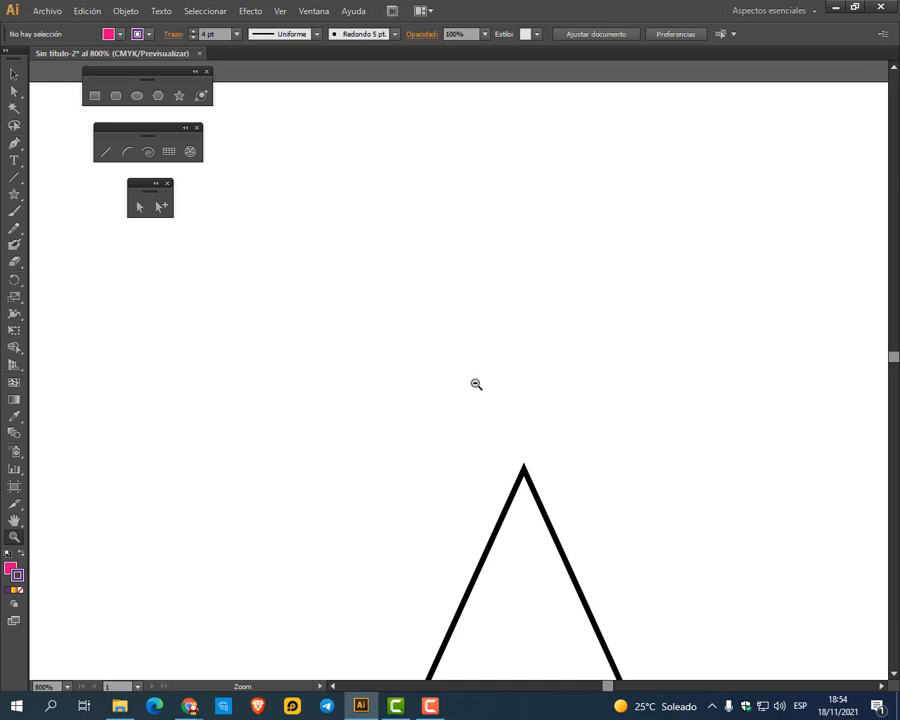
Reduce the view to 66.67% with the Zoom tool so the whole artboard fits
alt+click(489, 565)
alt+click(490, 570)
alt+click(470, 535)
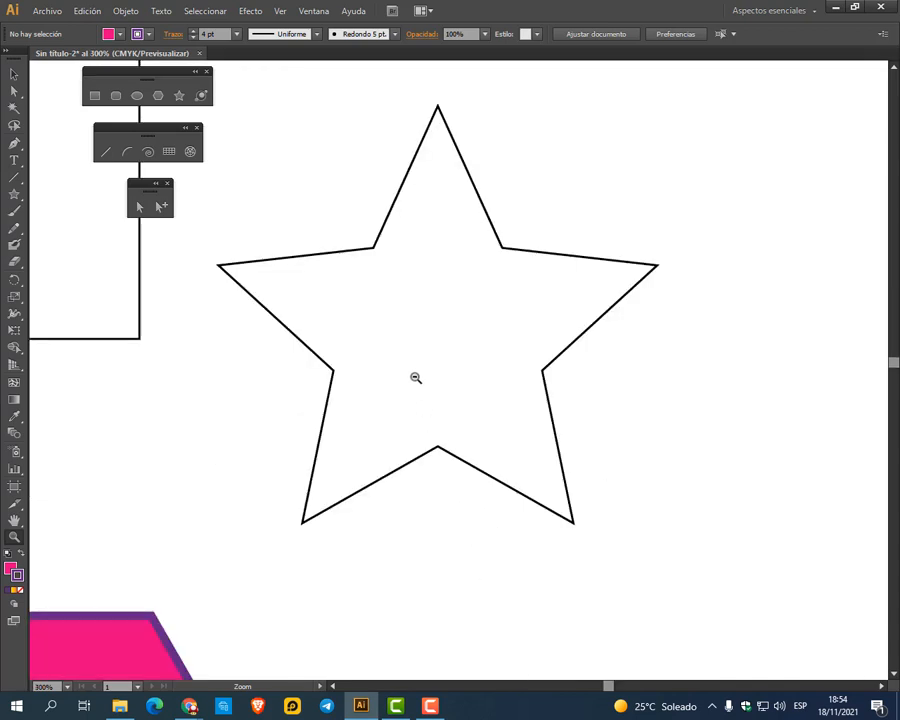
alt+click(417, 360)
alt+click(300, 335)
alt+click(217, 257)
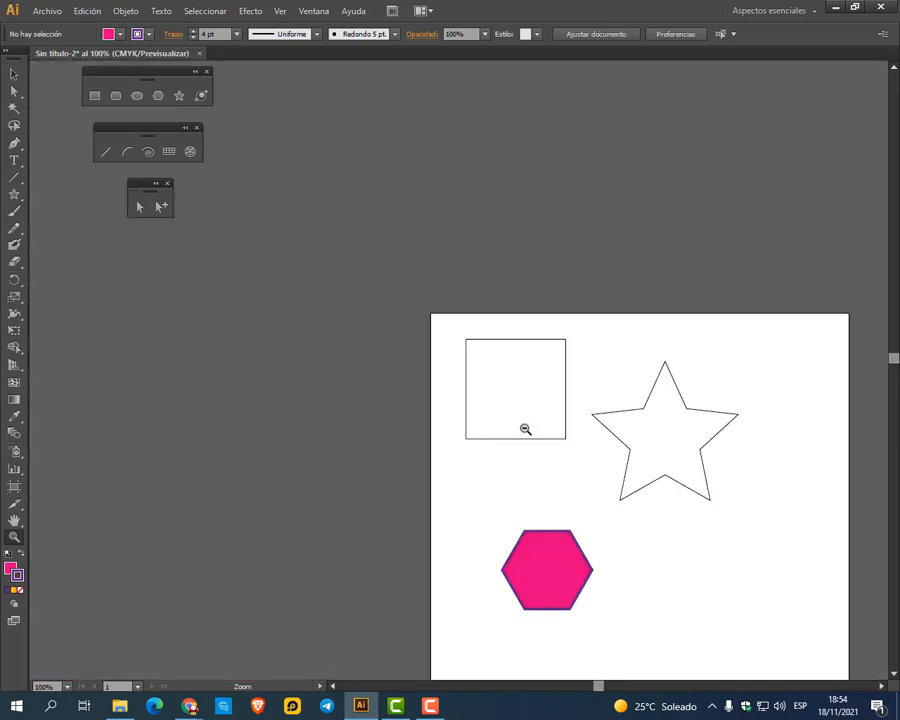
alt+click(703, 552)
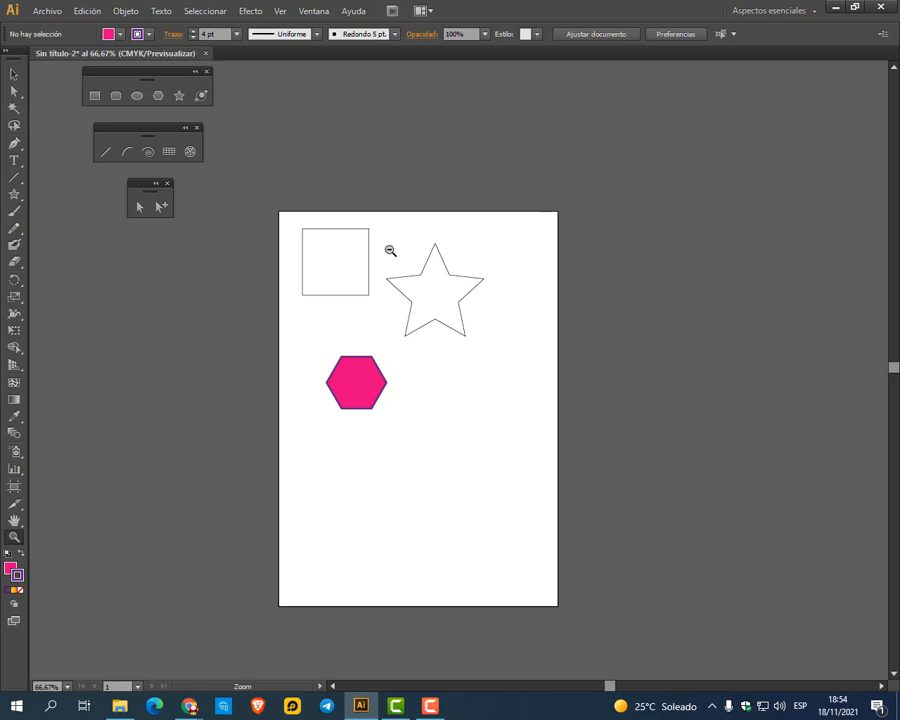
Zoom in on the artboard's upper-left corner to 150%, zoom back out, and enlarge the hexagon area to 200%
click(290, 220)
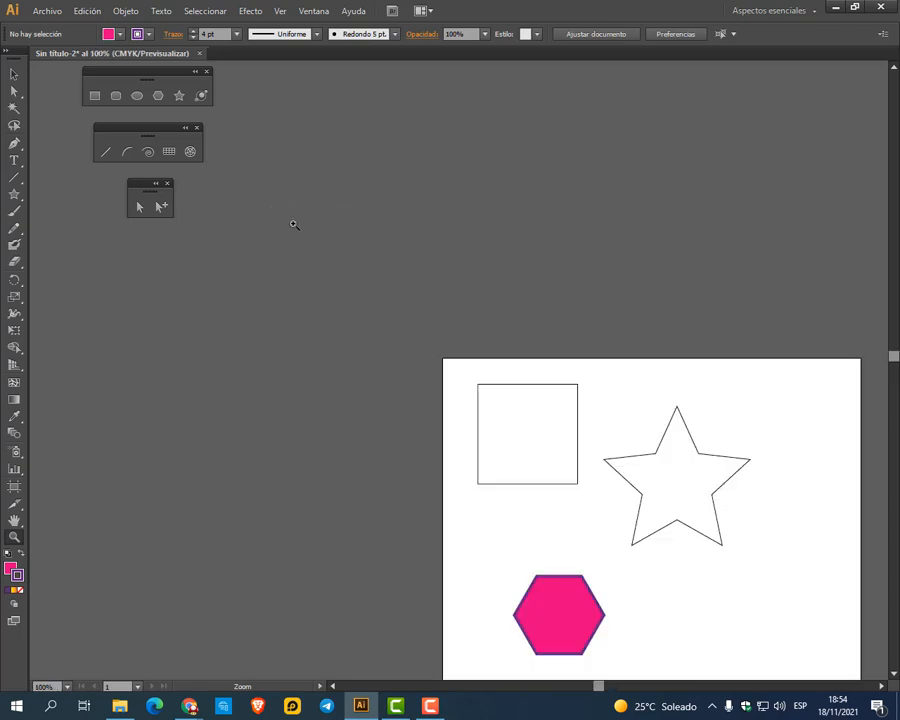
click(478, 390)
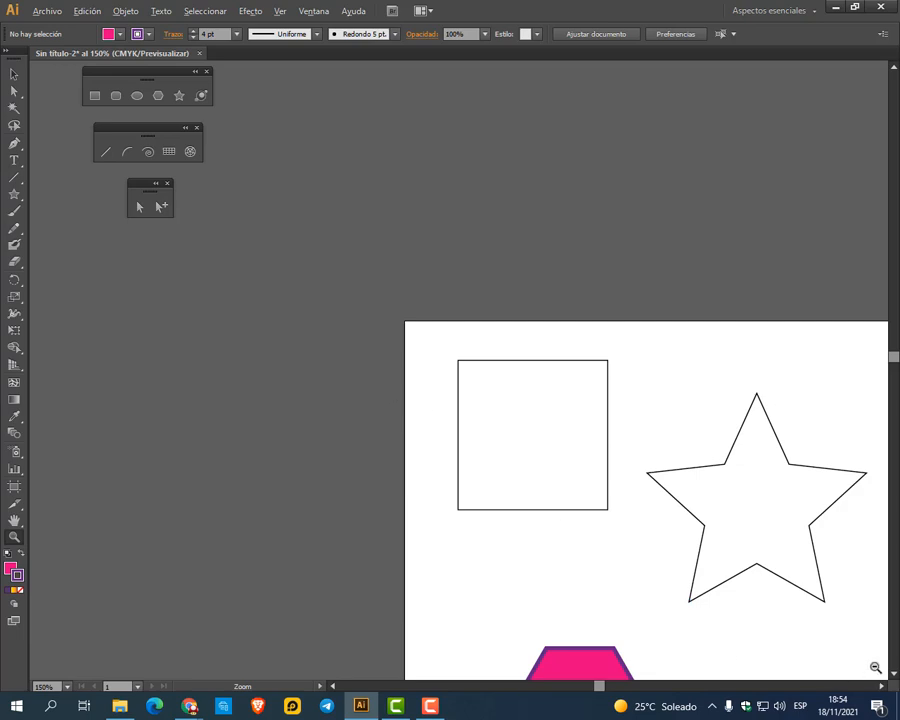
alt+click(875, 668)
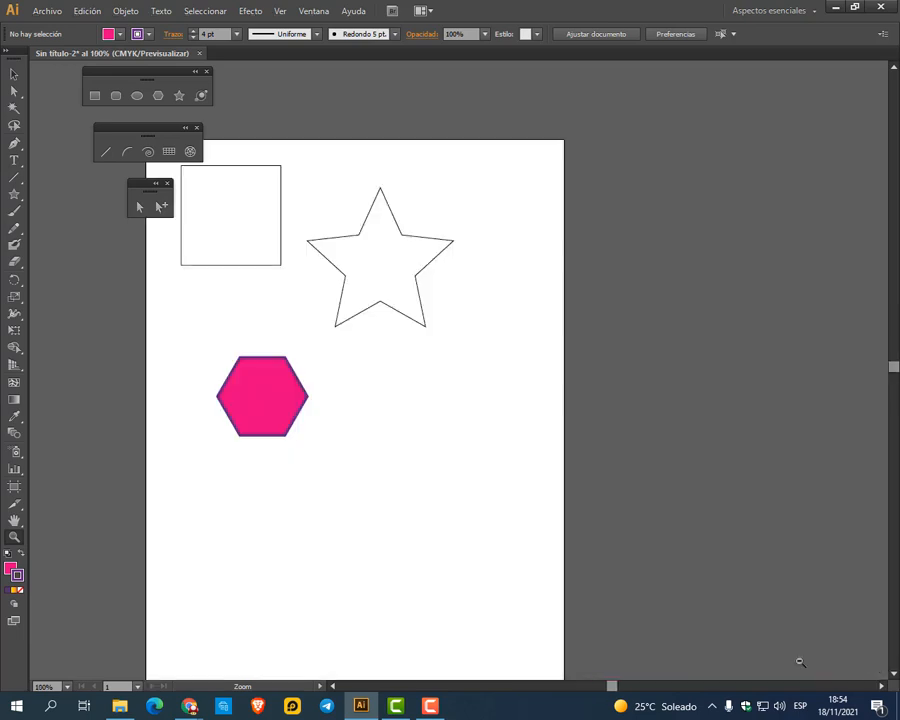
click(14, 537)
click(222, 266)
click(542, 497)
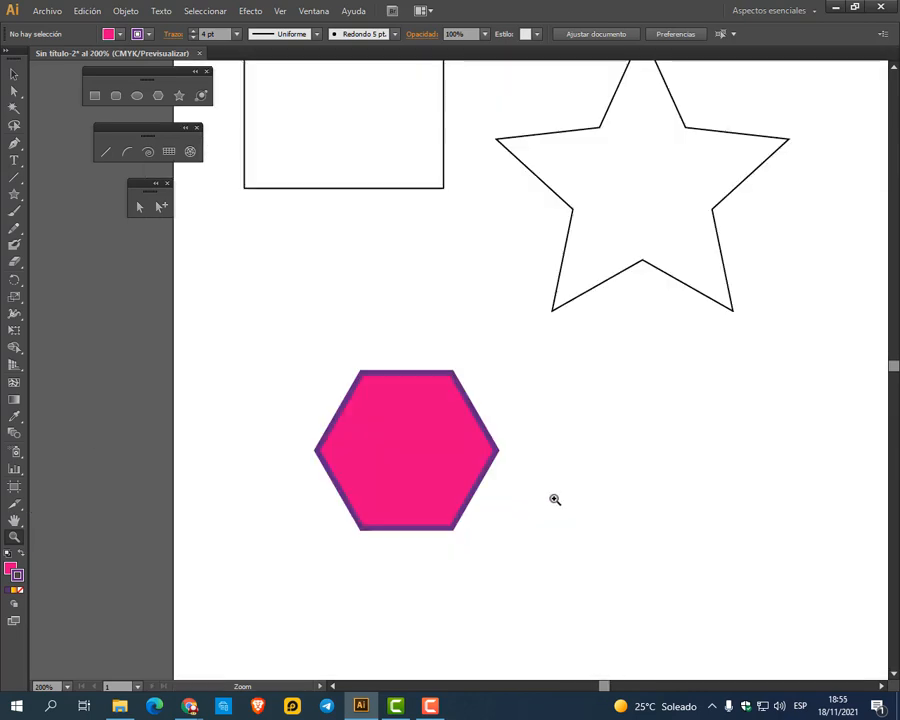
Pan the artboard with the Hand tool to bring the whole star into view
click(14, 520)
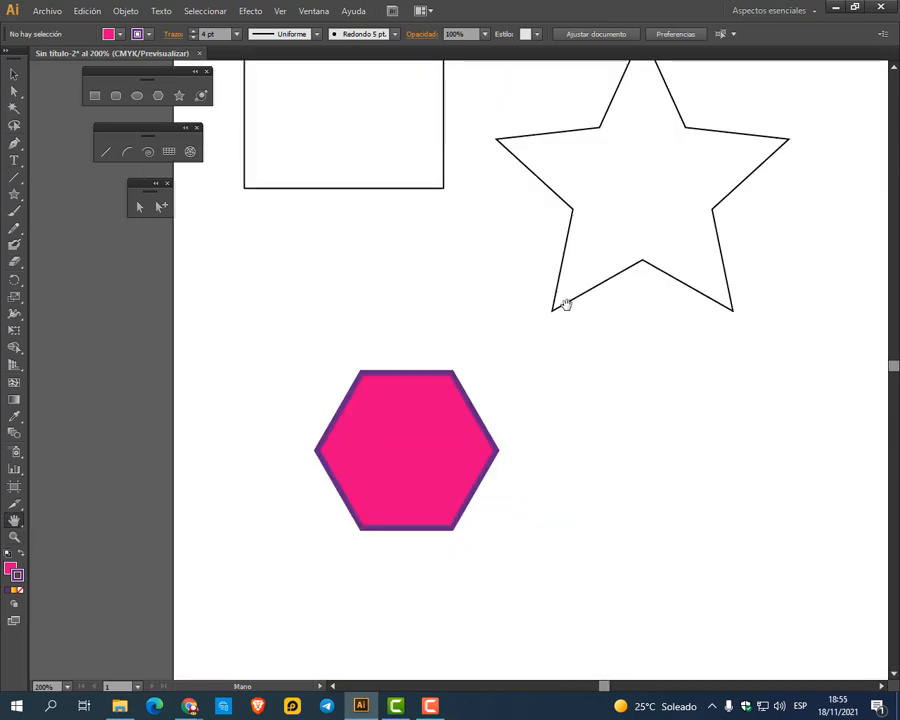
drag(562, 302, 305, 450)
drag(441, 514, 364, 408)
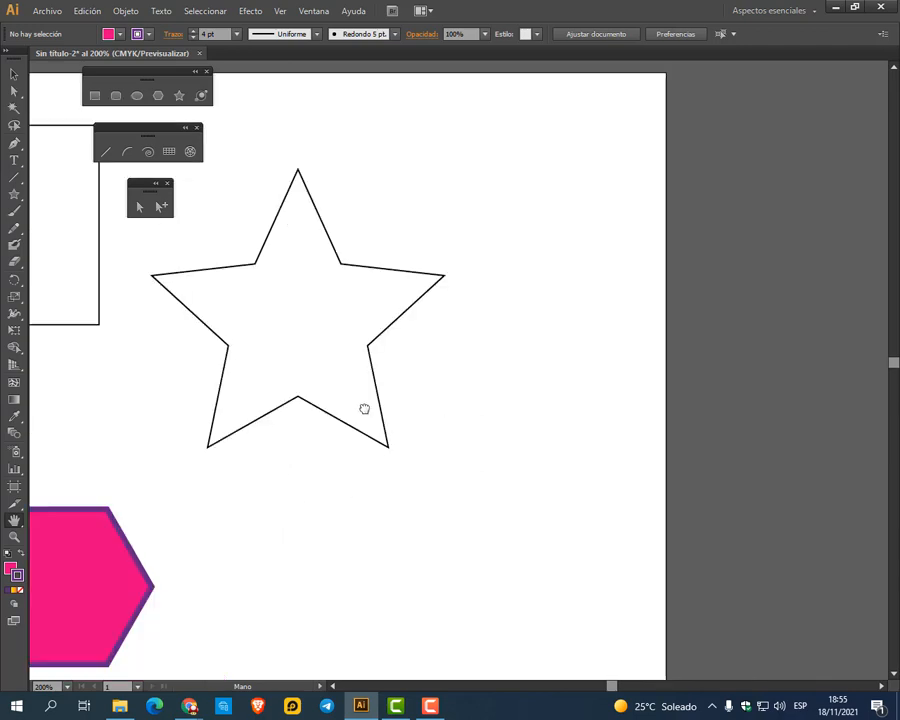
Show the Navigator, pan the view until the square, star and hexagon are all in view, and close the Navigator
click(313, 11)
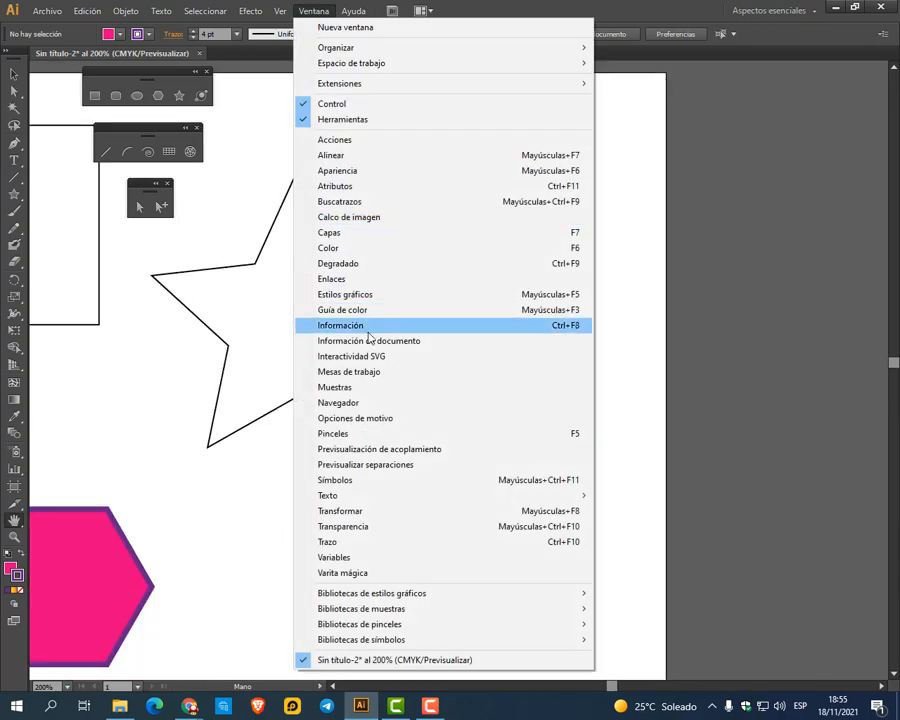
click(360, 402)
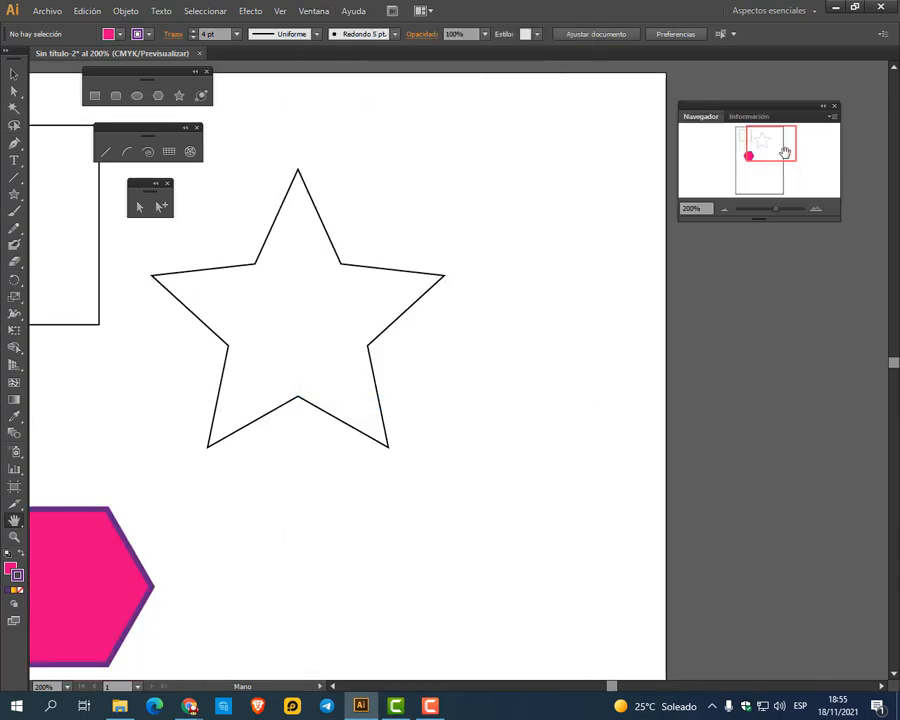
mouse_move(780, 148)
mouse_down()
mouse_move(751, 139)
mouse_move(786, 152)
mouse_up()
drag(152, 268, 505, 299)
drag(167, 343, 442, 304)
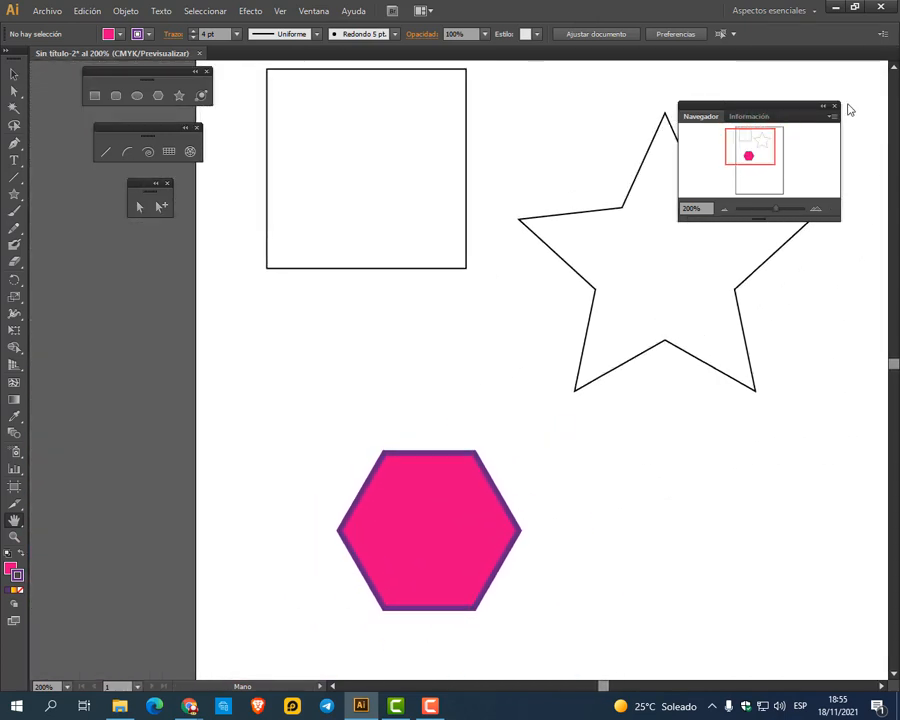
click(835, 106)
Reduce the view to 100% and pan the artboard so its upper part with all three shapes is visible
scroll(679, 350, down, 1)
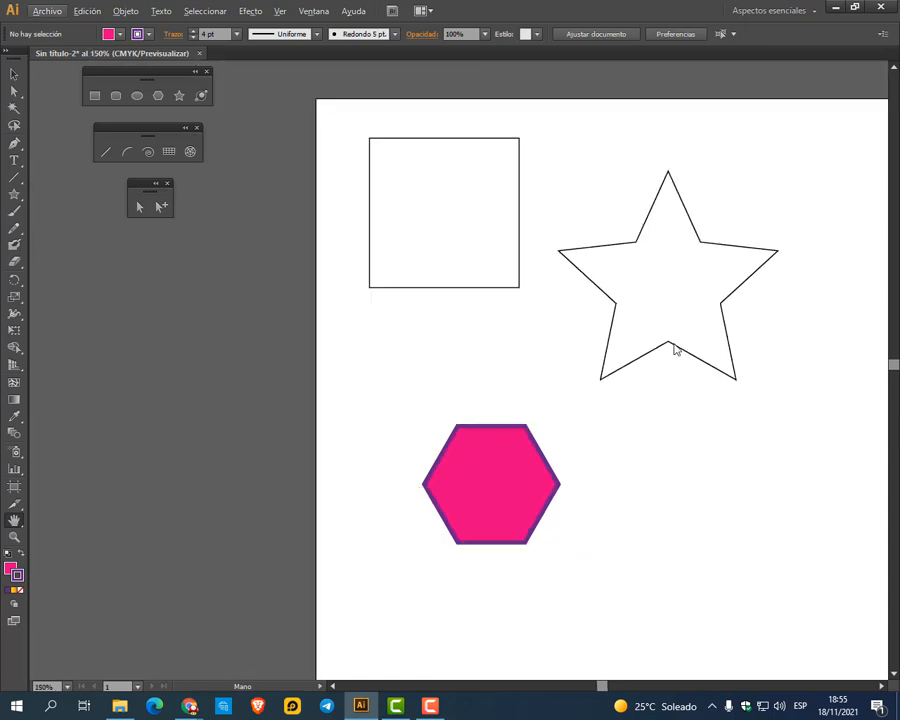
drag(728, 400, 603, 391)
scroll(424, 360, down, 1)
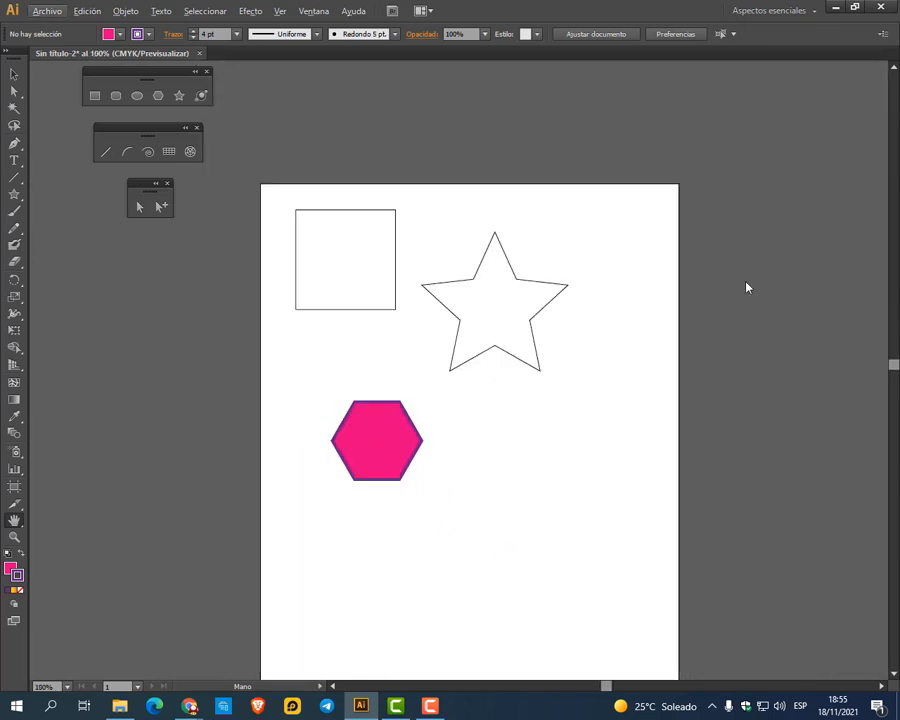
drag(565, 440, 567, 370)
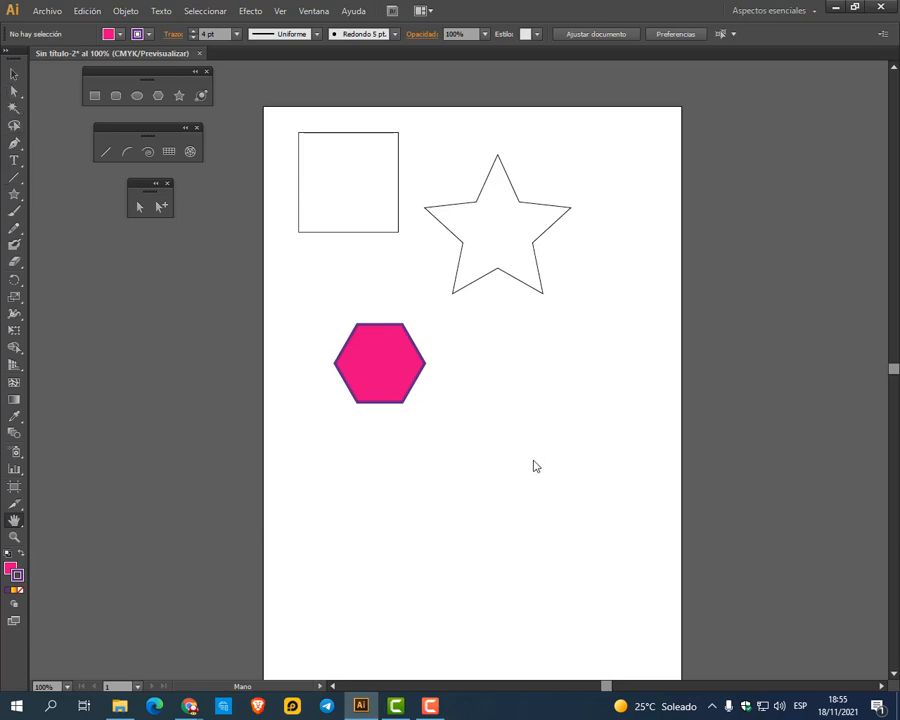
Switch in turn through the Zoom, Hand, Selection, Direct Selection, Pen and Paintbrush tools, ending on Direct Selection
key(z)
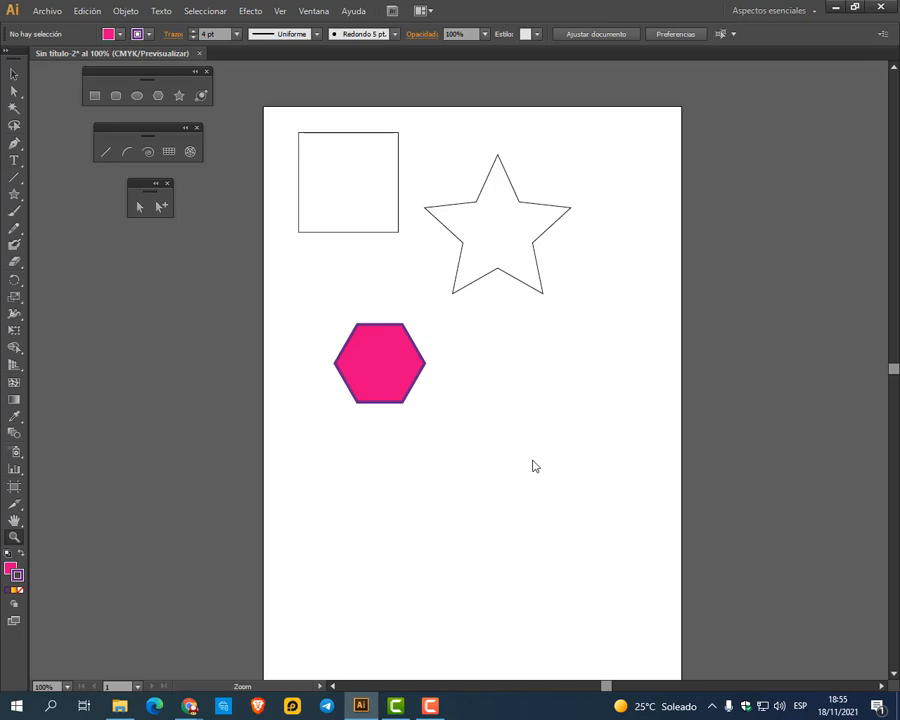
key(h)
key(v)
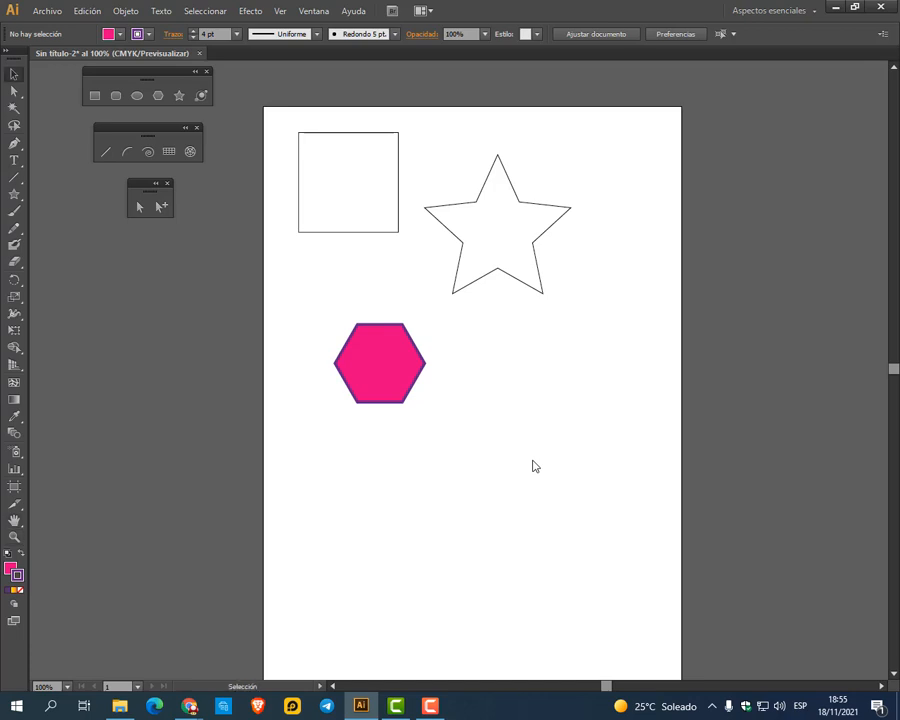
key(a)
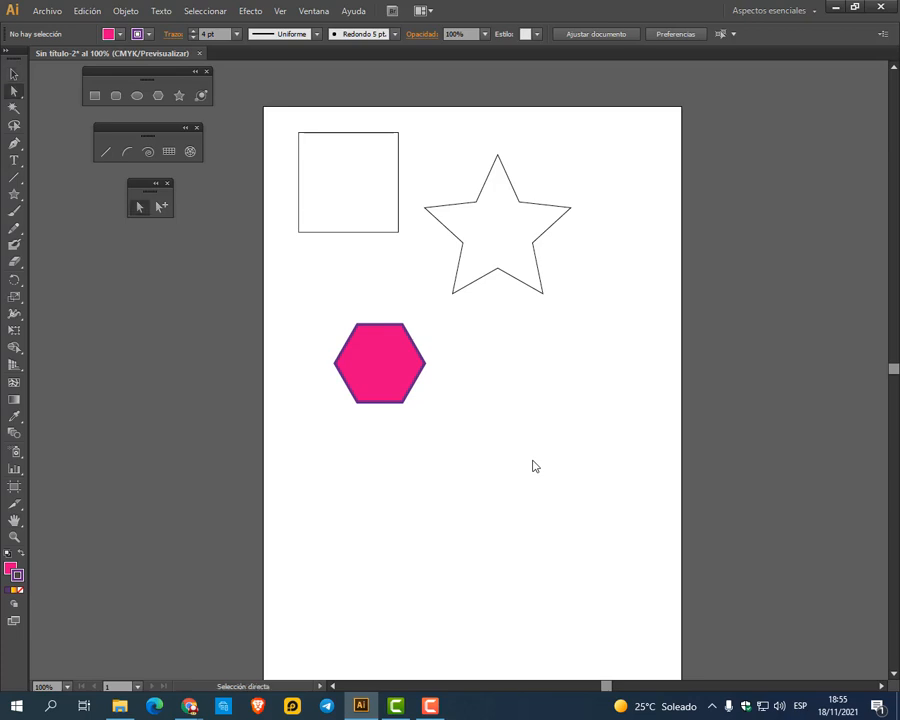
key(p)
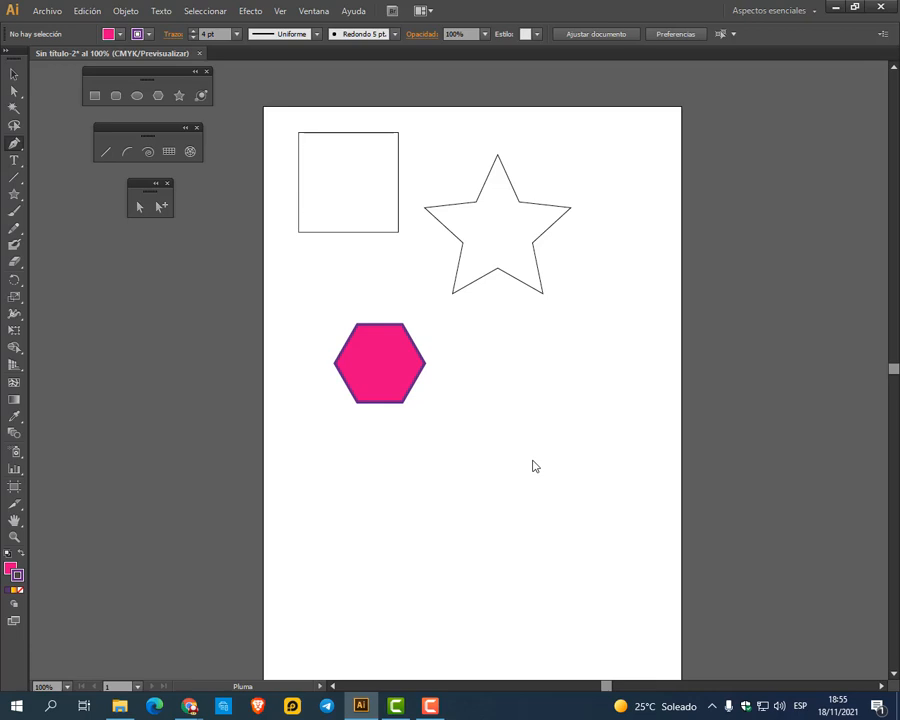
key(b)
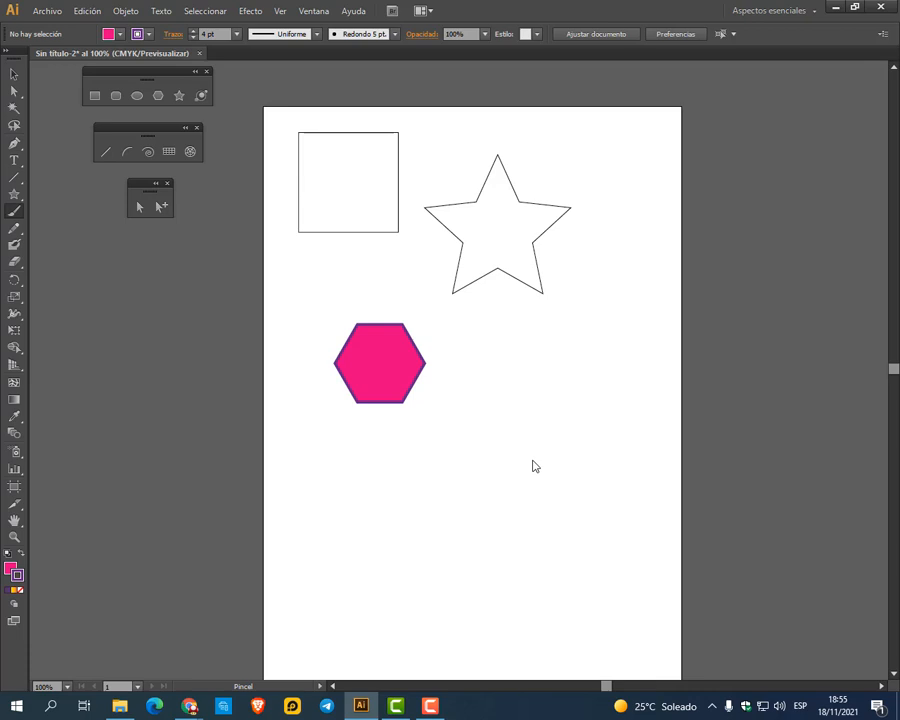
key(a)
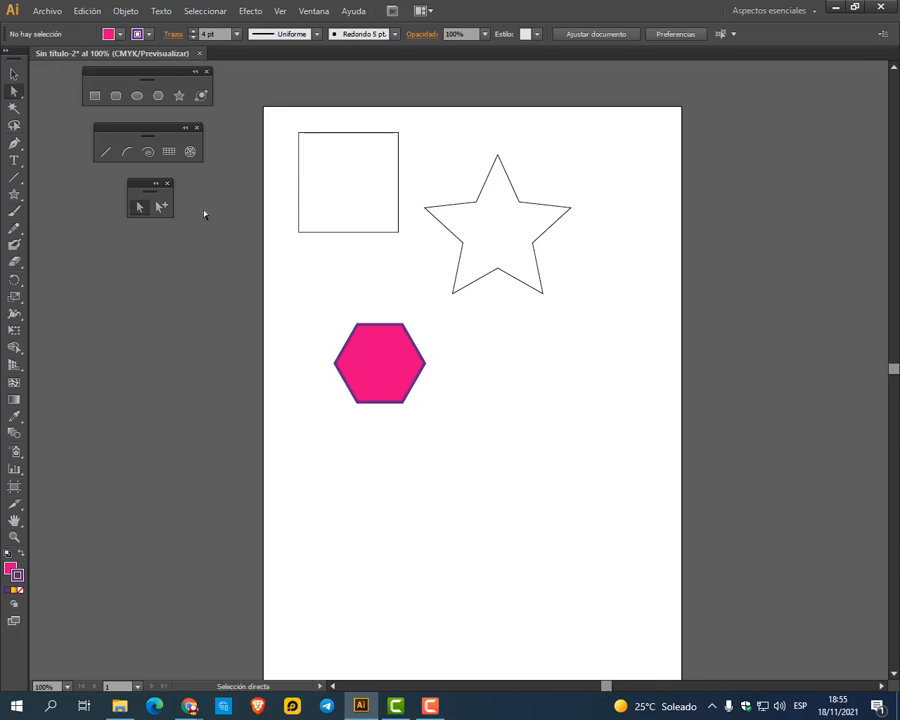
Use the Selection tool to move the square slightly down and right, shift the star to the right, and deselect
key(v)
click(383, 234)
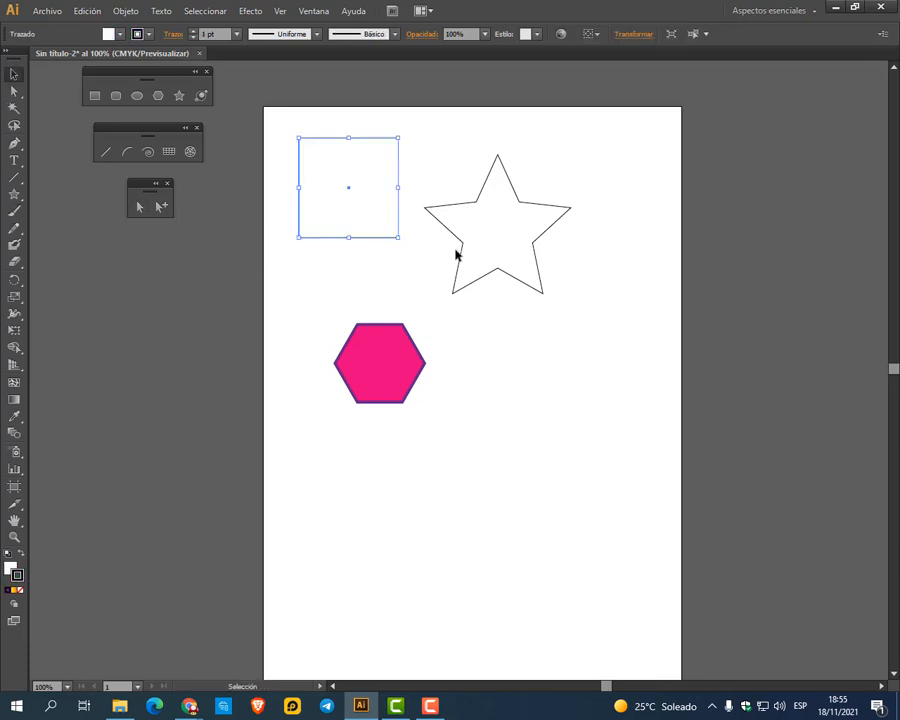
drag(455, 243, 485, 243)
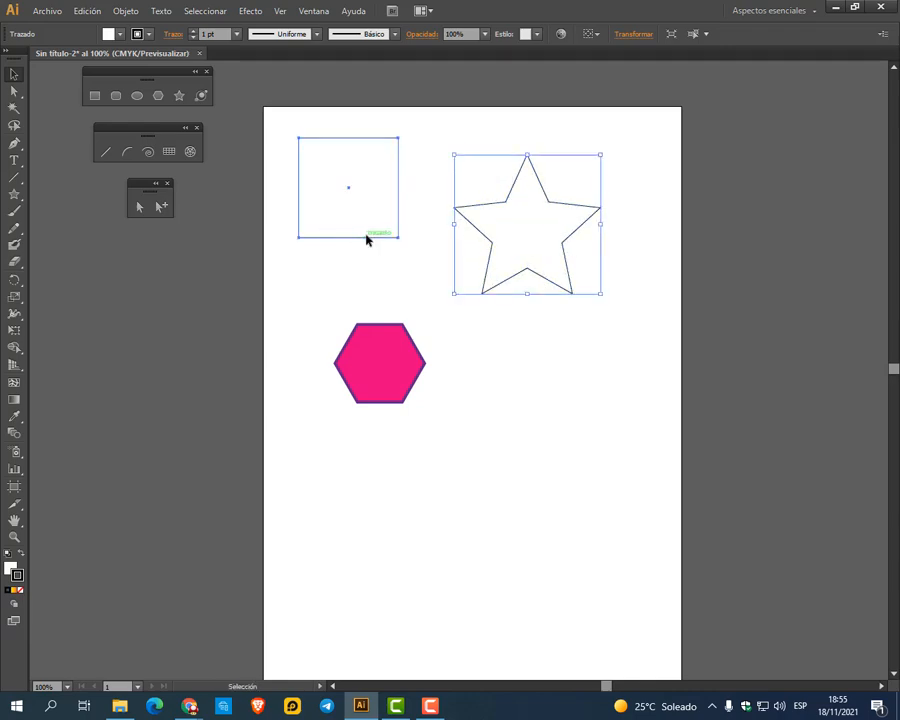
drag(366, 239, 378, 249)
click(444, 324)
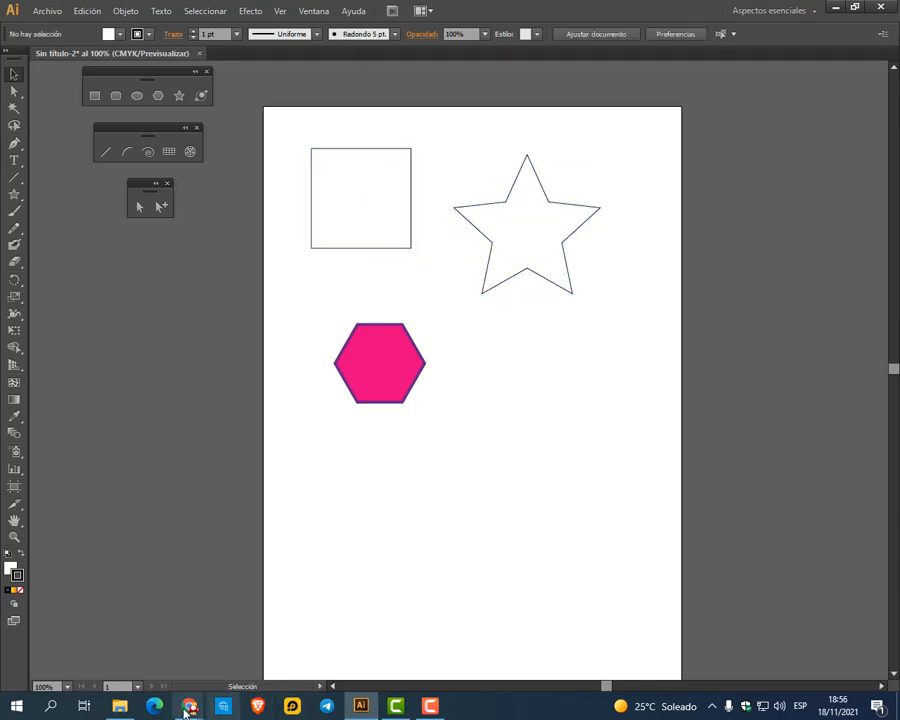
Switch to the Google Meet call in Chrome to read the chat messages, and return to Illustrator
mouse_move(186, 710)
click(72, 566)
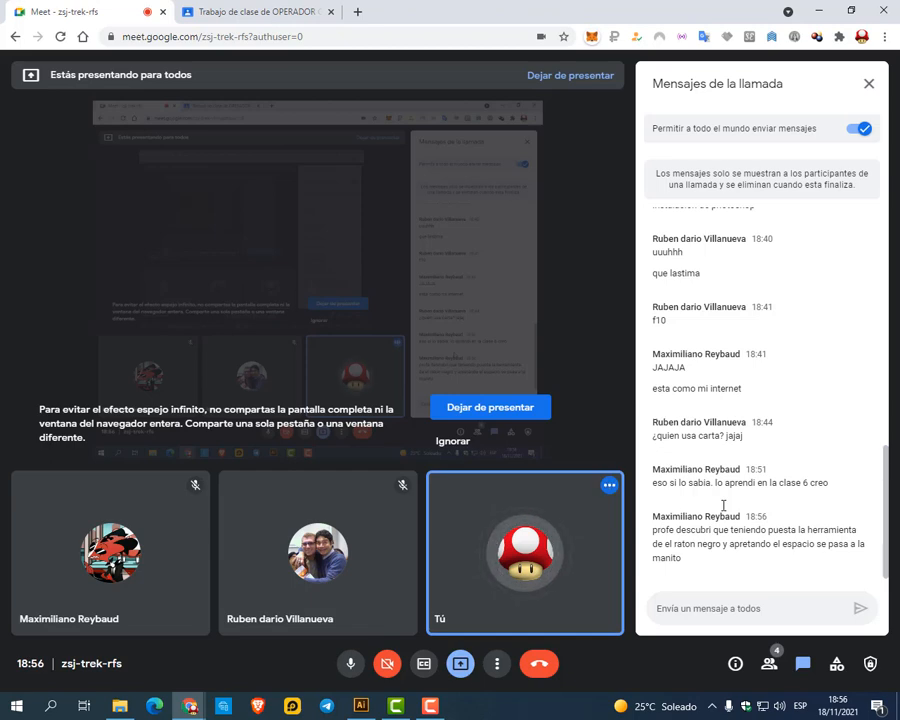
click(819, 18)
Move the square, the hexagon and the star slightly lower on the artboard with the Selection tool
click(413, 172)
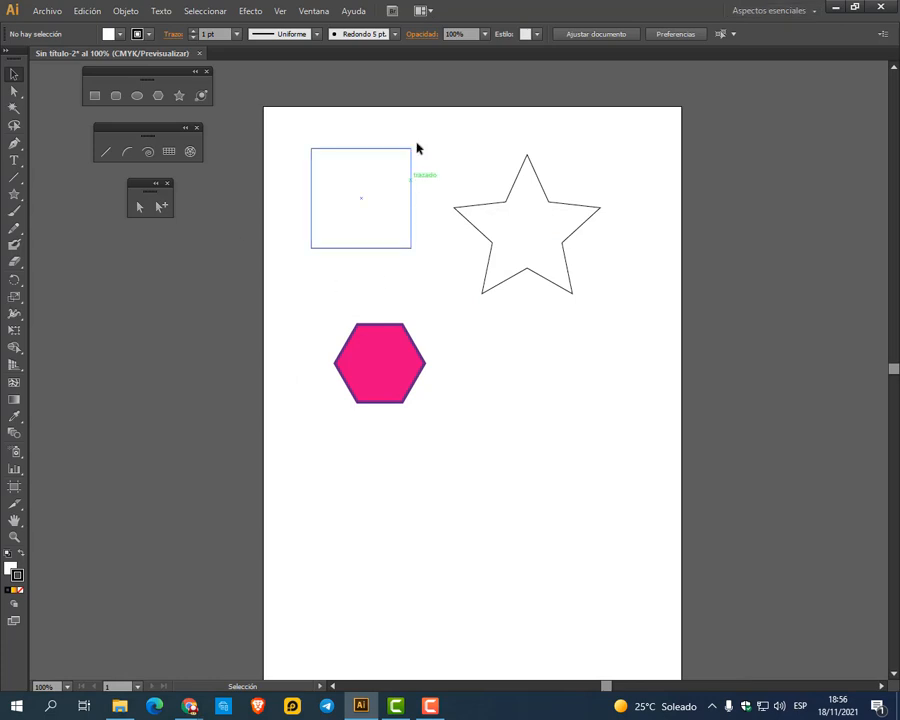
click(491, 385)
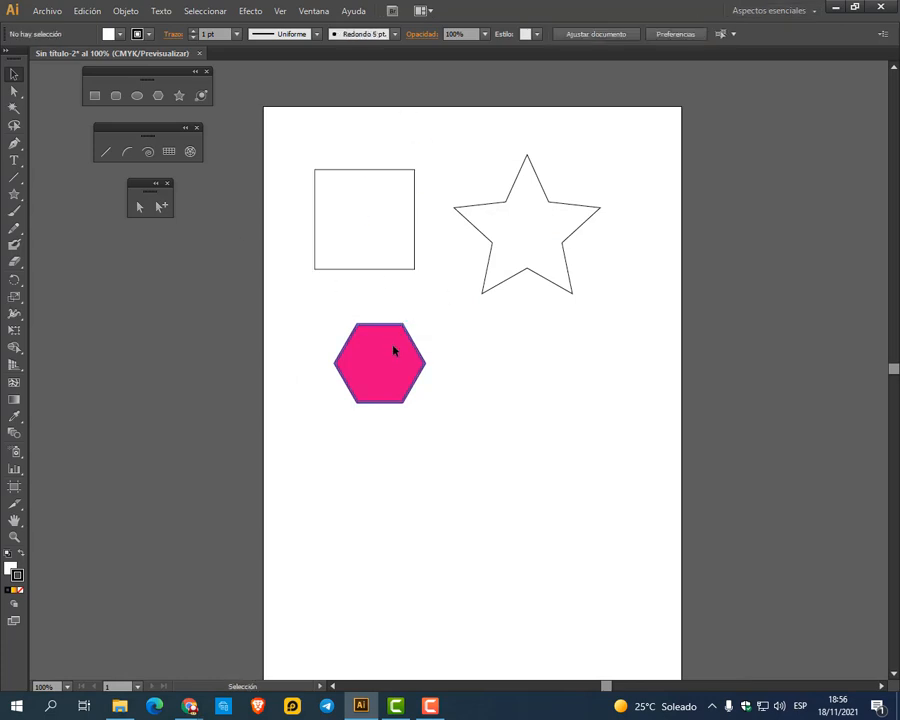
drag(392, 345, 392, 353)
drag(522, 245, 533, 284)
click(378, 402)
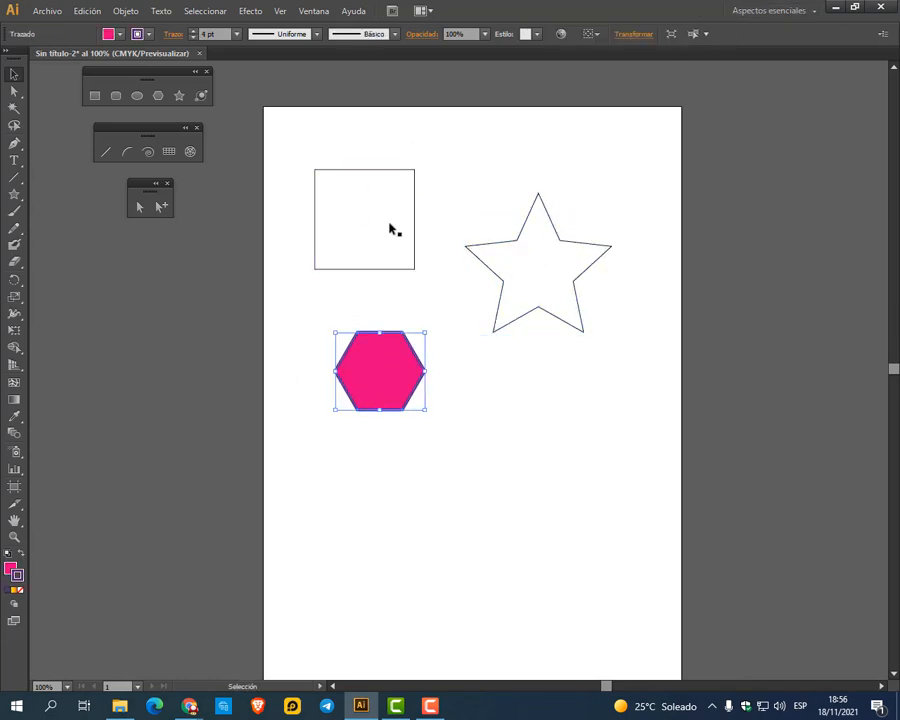
Fill the square with an orange-red swatch
click(364, 262)
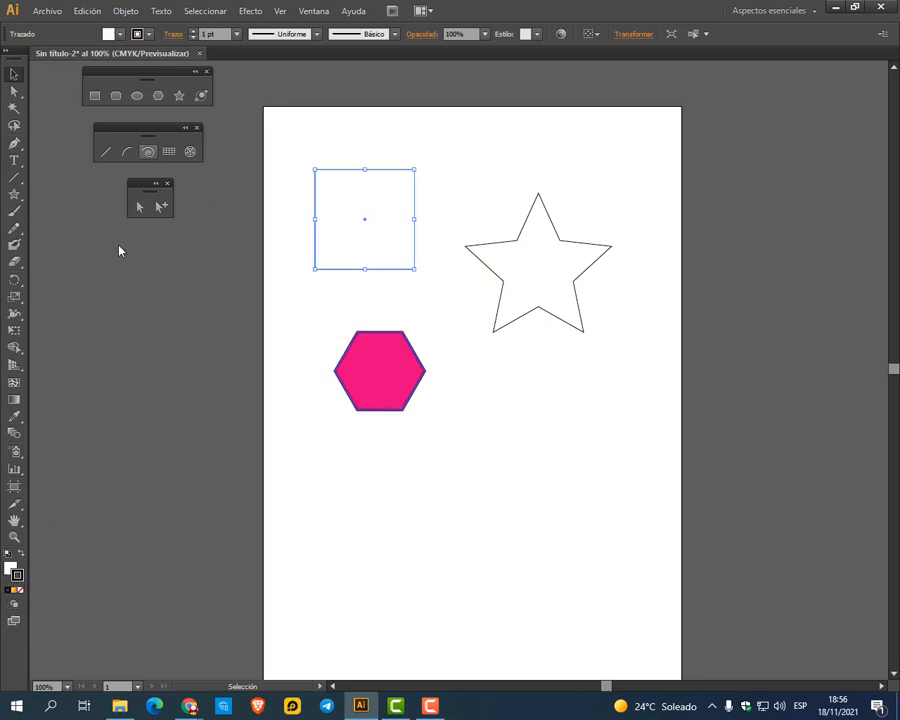
click(17, 566)
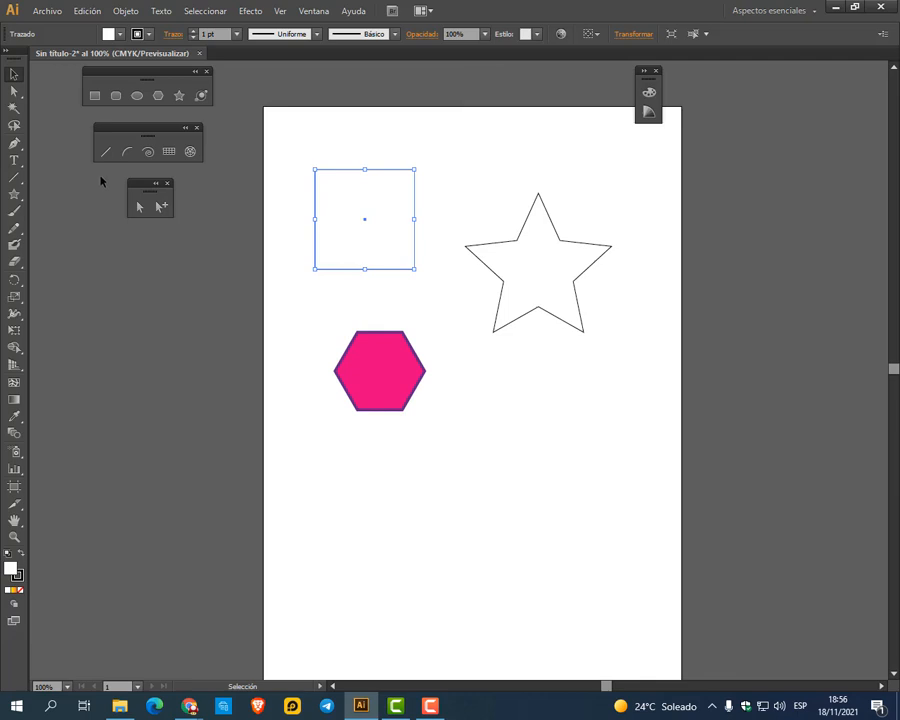
key(ctrl+shift+d)
mouse_move(99, 38)
mouse_down()
mouse_move(92, 25)
mouse_move(169, 53)
mouse_up()
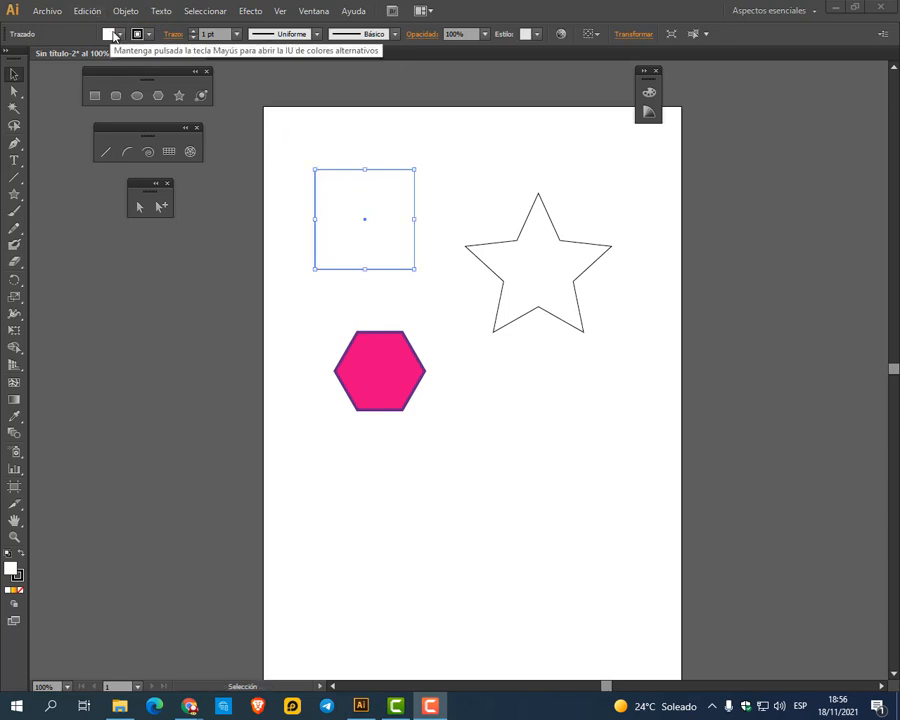
click(121, 37)
click(120, 60)
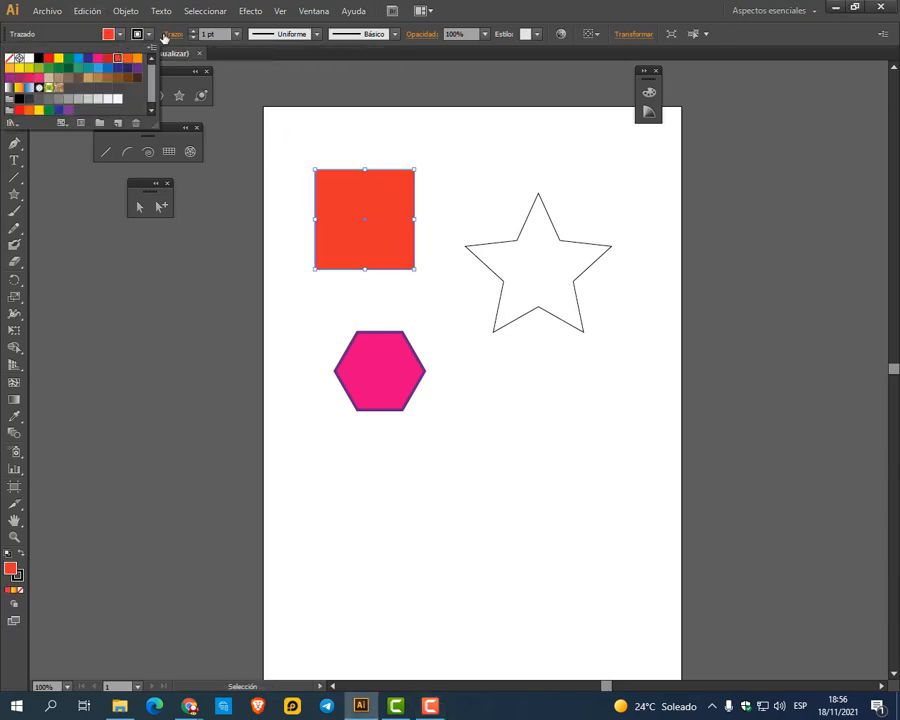
Give the square a gray stroke with a weight of 12 pt and deselect it
click(148, 36)
click(148, 36)
click(49, 99)
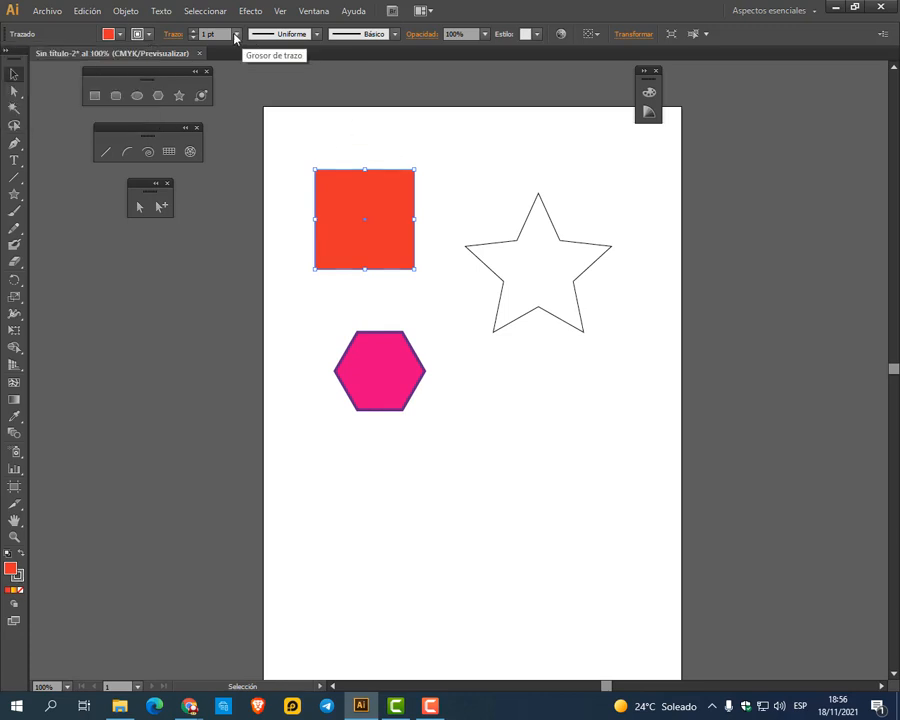
click(236, 34)
click(256, 250)
click(536, 177)
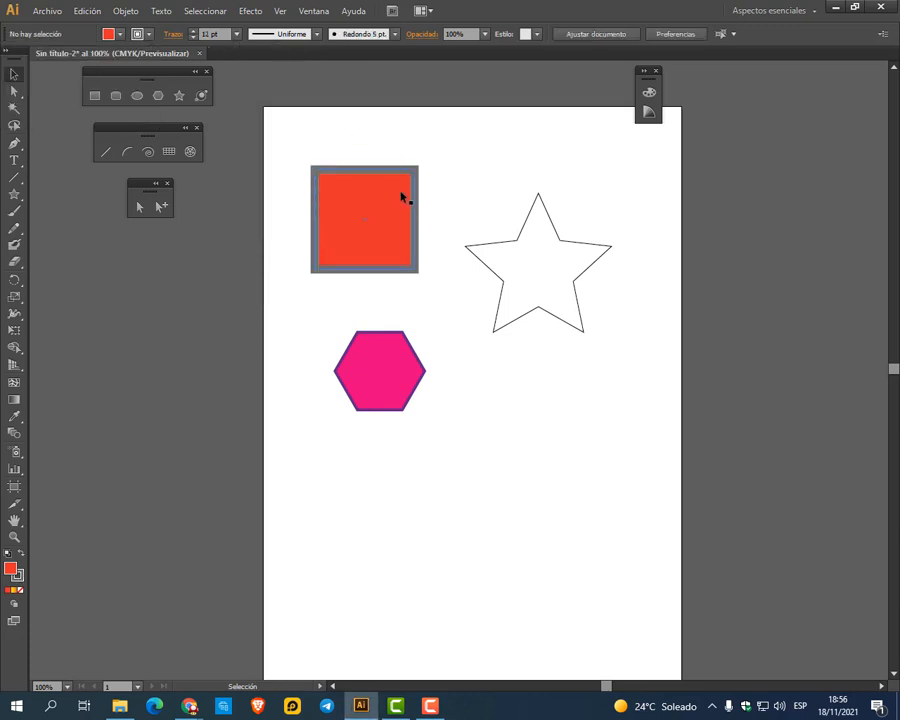
click(404, 195)
click(508, 177)
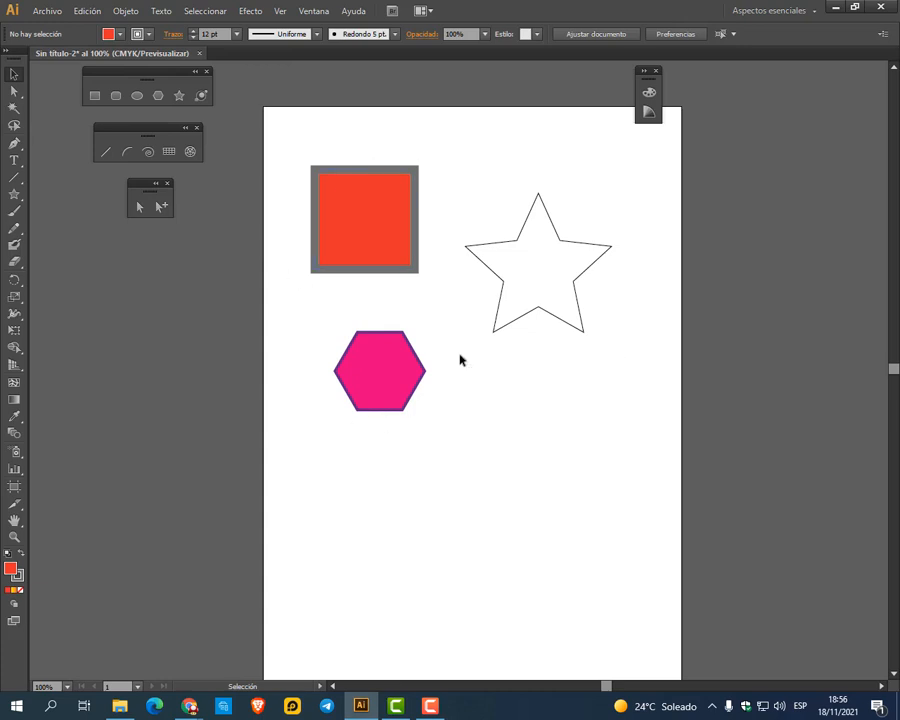
Select all the shapes with a marquee, deselect them, and move only the star slightly upward
drag(336, 143, 565, 398)
click(545, 387)
drag(551, 315, 551, 301)
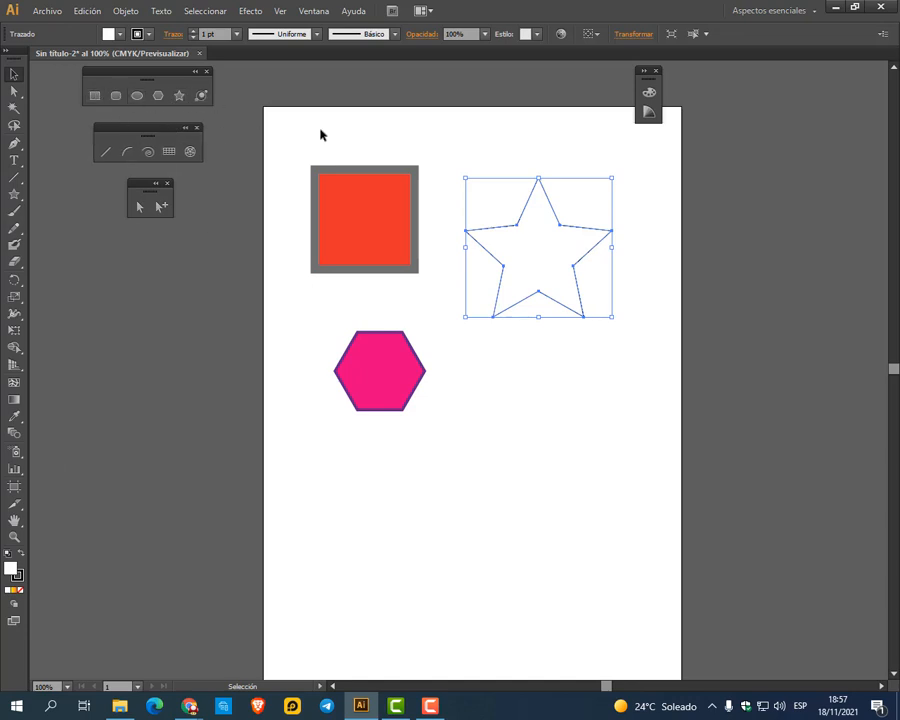
Delete all three shapes and draw a steep diagonal line in the artboard's upper-left area with the Line Segment tool
drag(301, 124, 604, 415)
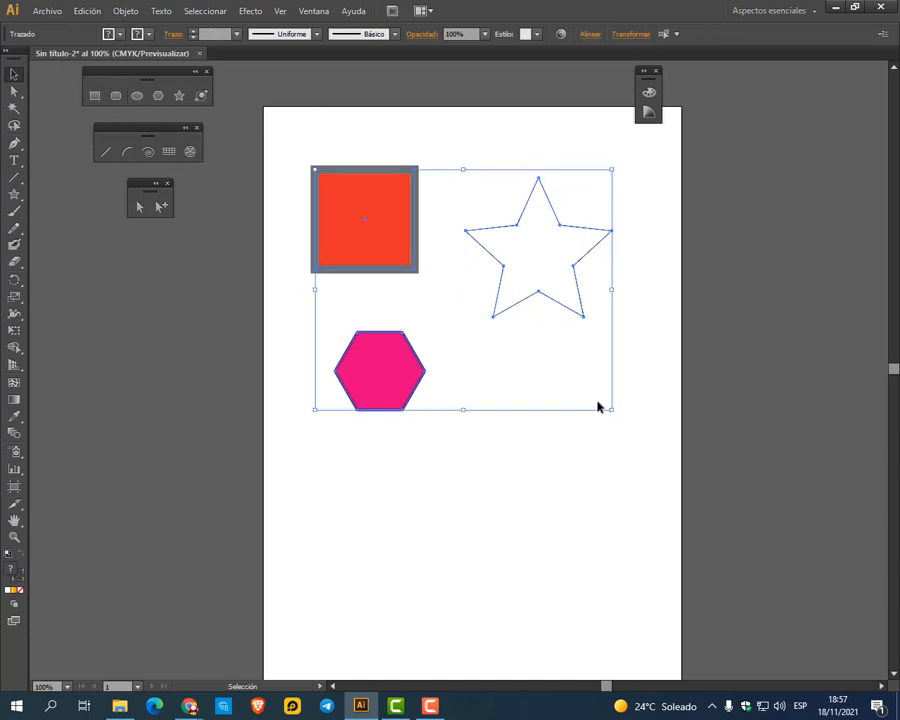
key(Delete)
click(105, 152)
drag(332, 176, 371, 392)
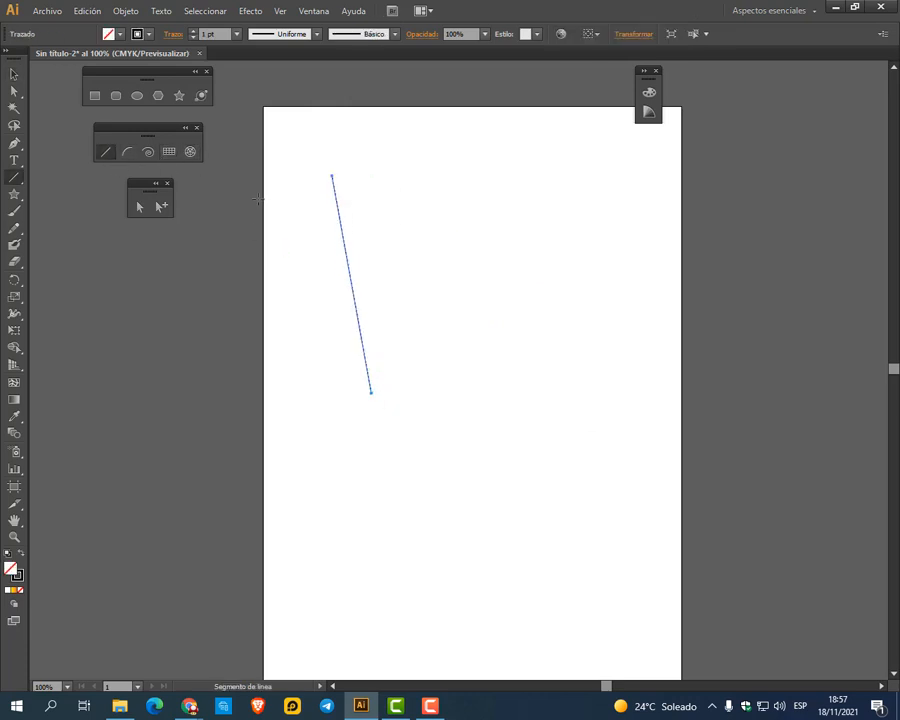
key(ctrl+shift+d)
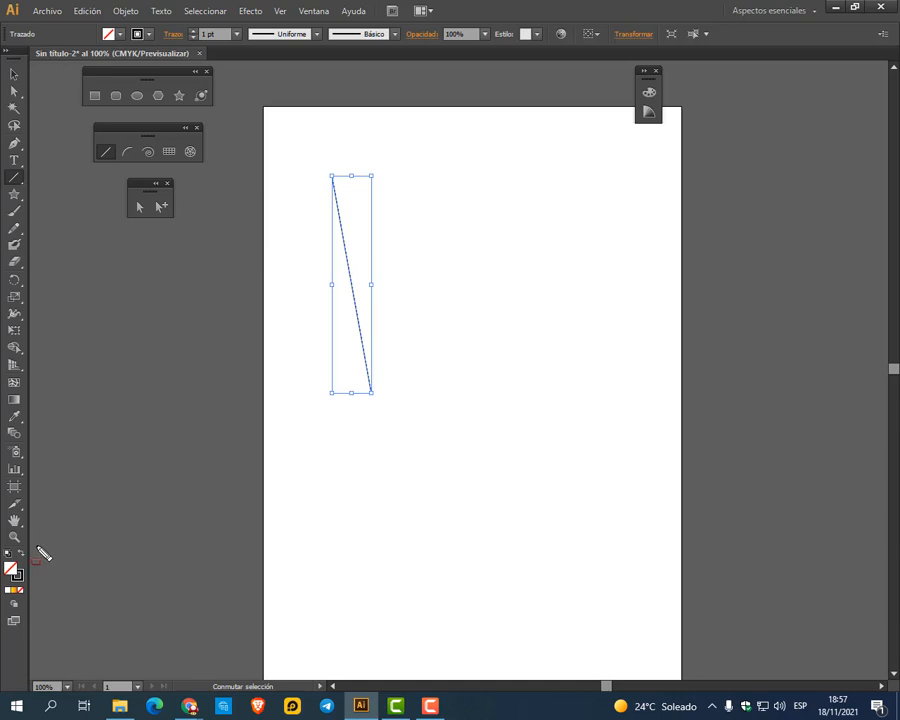
drag(37, 546, 1, 595)
drag(72, 504, 20, 568)
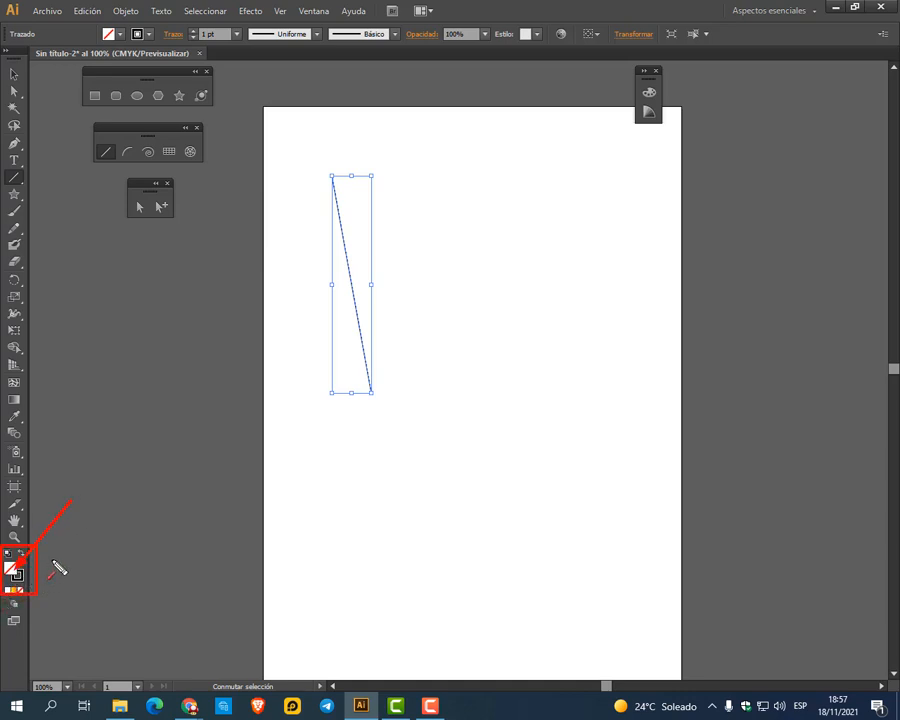
key(Escape)
Set the line's fill to bright red in the Color Picker
double_click(16, 574)
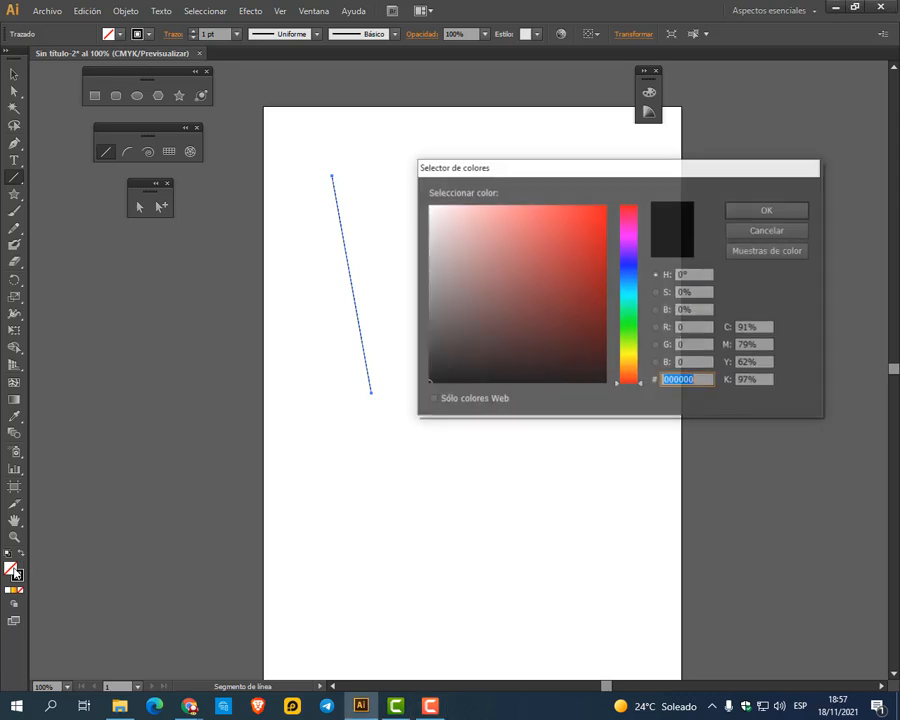
click(588, 217)
click(735, 212)
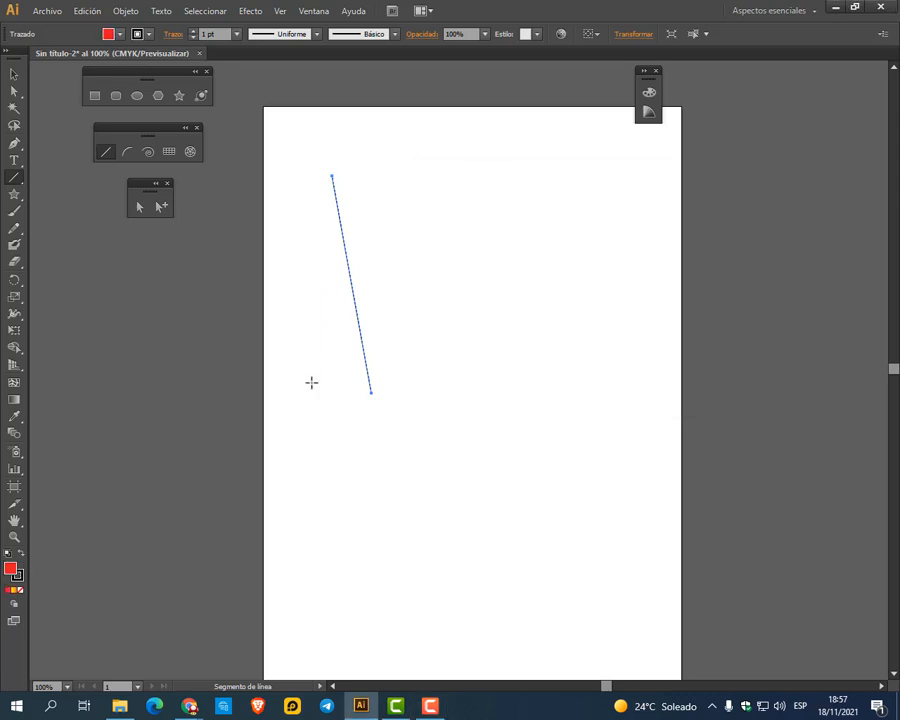
Move the line slightly down and to the right with the Selection tool and deselect it
click(13, 73)
click(321, 348)
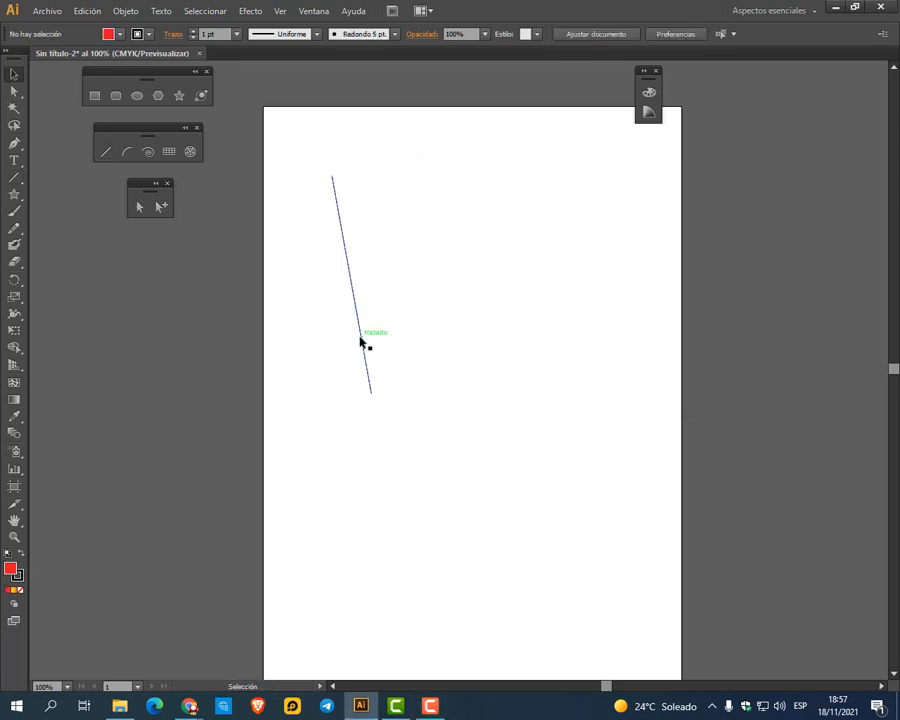
drag(361, 340, 386, 361)
click(482, 281)
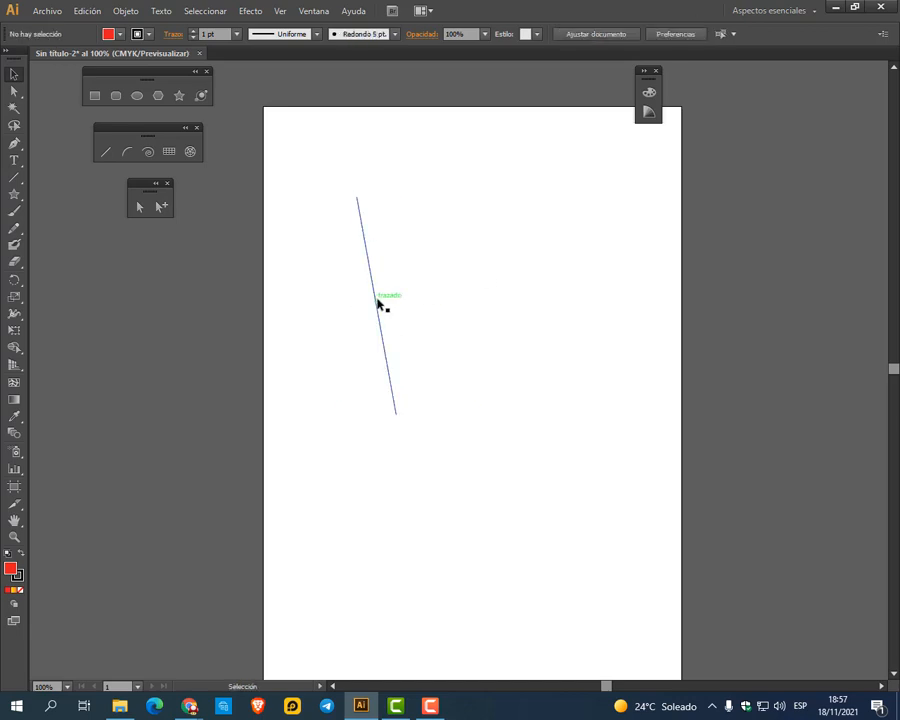
Set the diagonal line's stroke weight to 14 pt and move the line slightly up and to the left
click(378, 300)
click(226, 34)
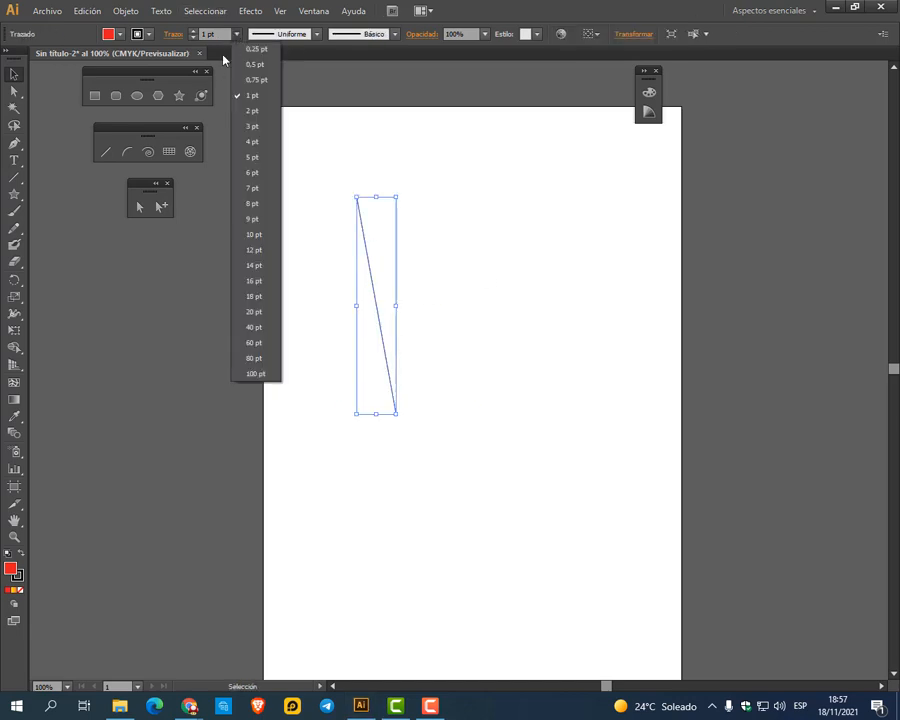
click(270, 268)
drag(381, 283, 362, 267)
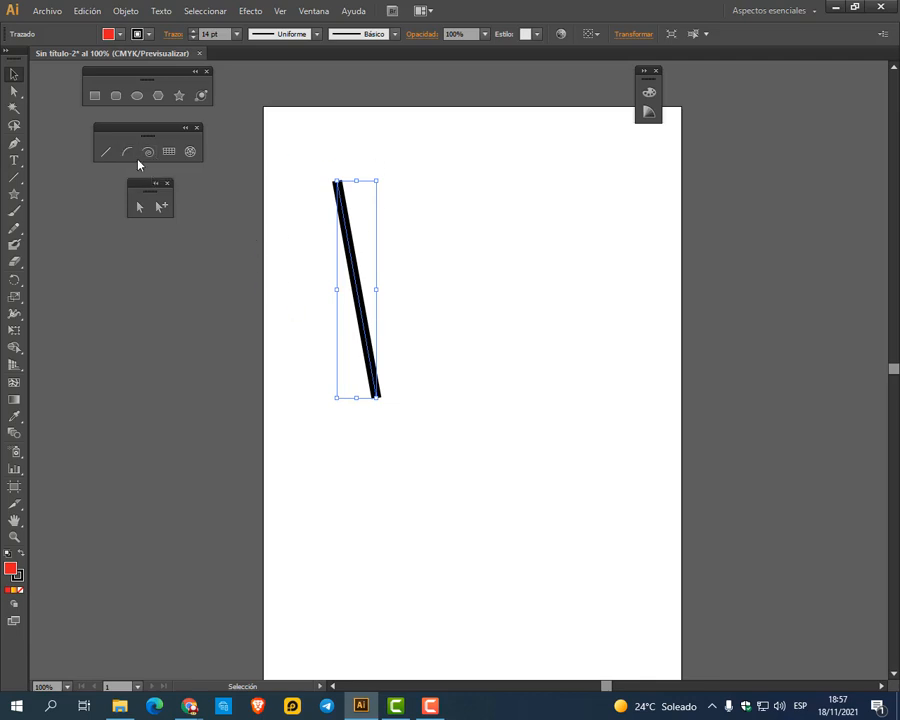
Draw a six-by-six rectangular grid beside the line and, below it, a second grid adjusted to three rows and three columns
click(169, 152)
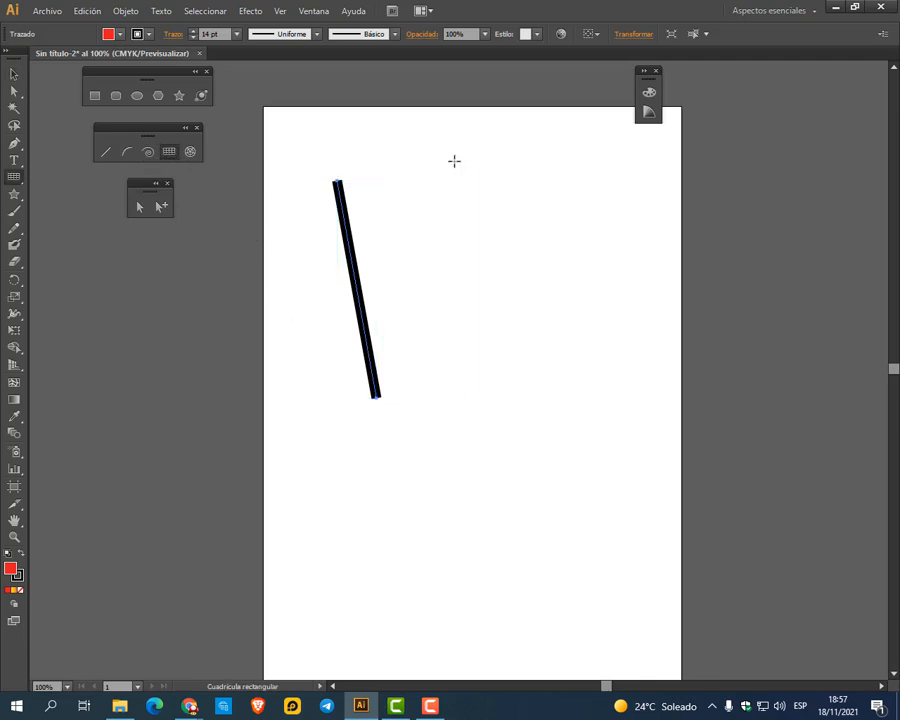
drag(406, 162, 601, 361)
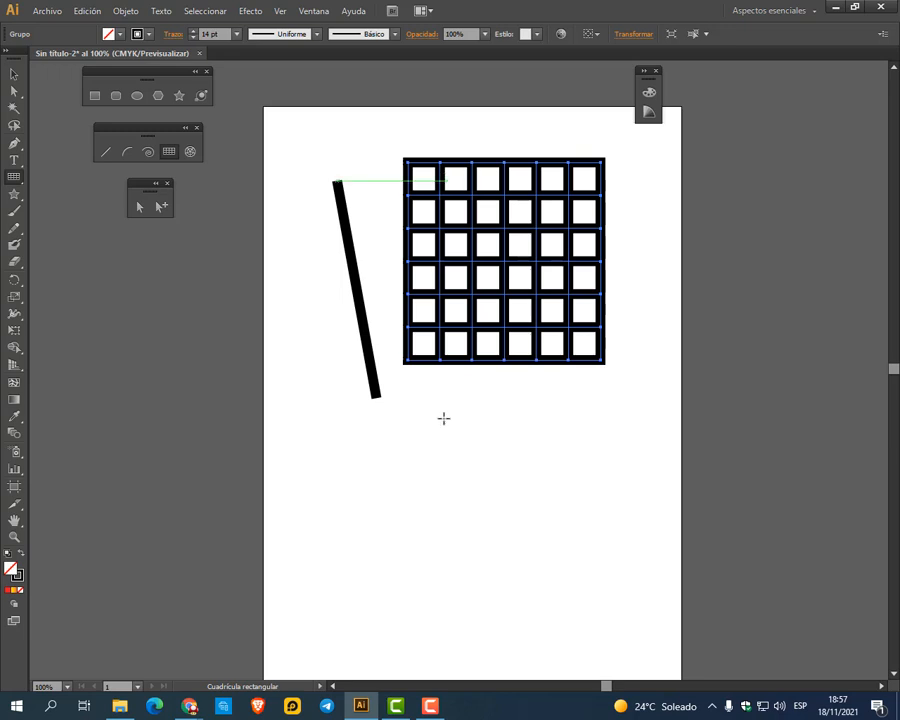
drag(416, 416, 616, 601)
key(Left)
key(Up)
key(Up)
key(Up)
key(Up)
key(Down)
key(Down)
key(Down)
key(Down)
key(Down)
key(Down)
key(Down)
key(Down)
key(Up)
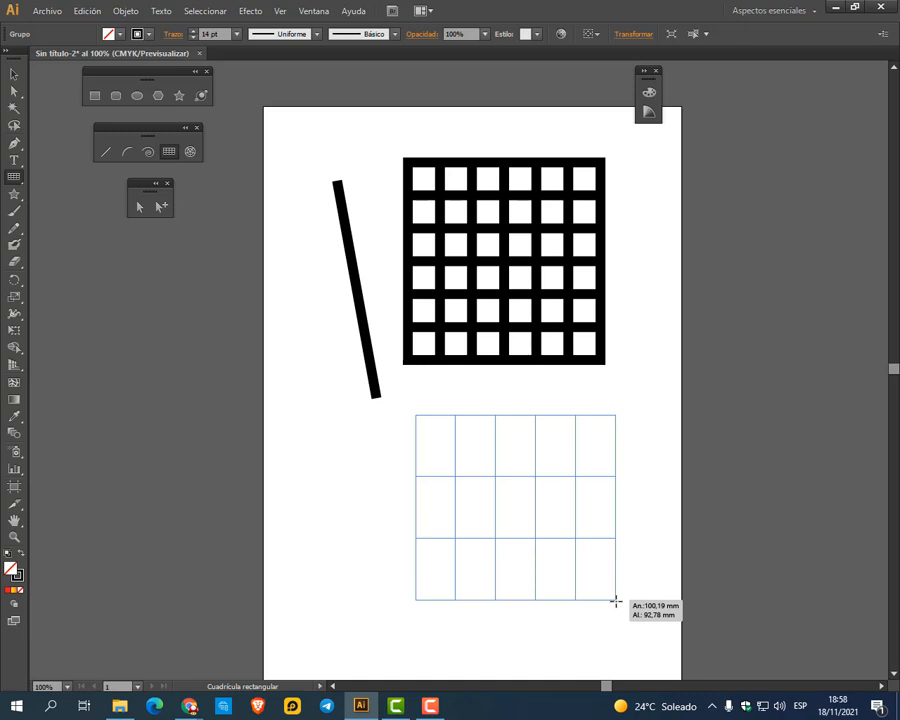
key(Right)
key(Right)
drag(616, 601, 620, 623)
key(Right)
key(Right)
key(Left)
key(Left)
key(Left)
key(Left)
key(Left)
key(Left)
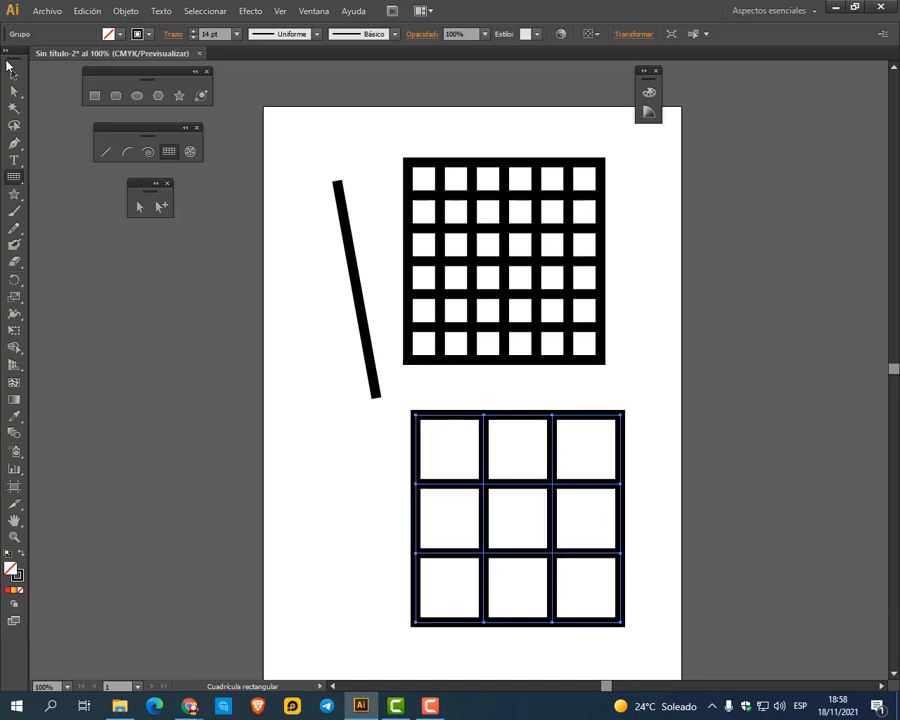
Select the line and both grids with a marquee and delete them
click(12, 72)
drag(635, 210, 340, 478)
key(Delete)
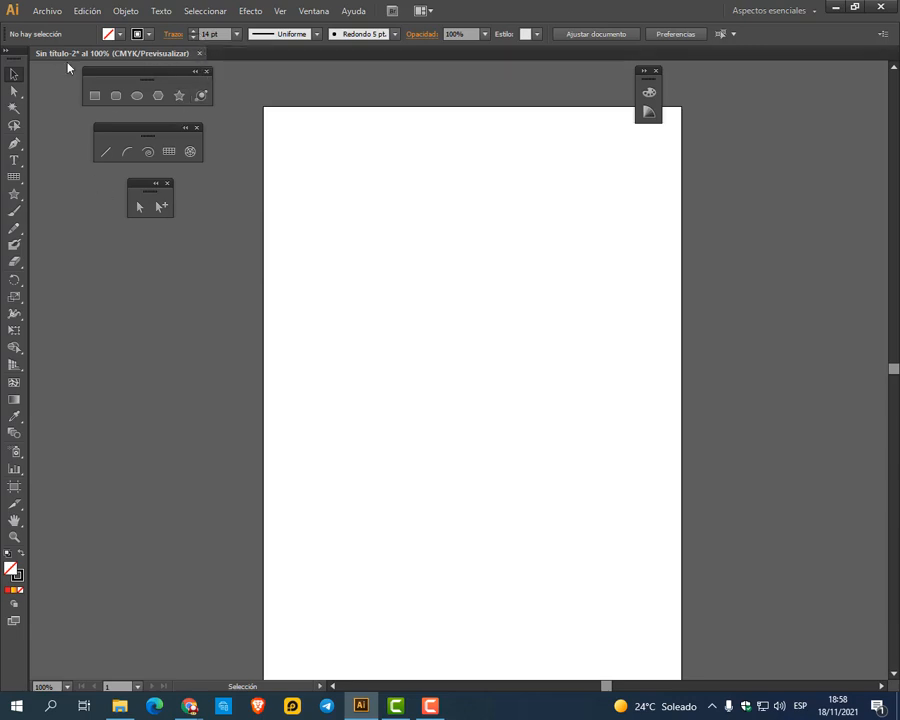
Close the three floating tool groups for shapes, lines and selection
click(206, 71)
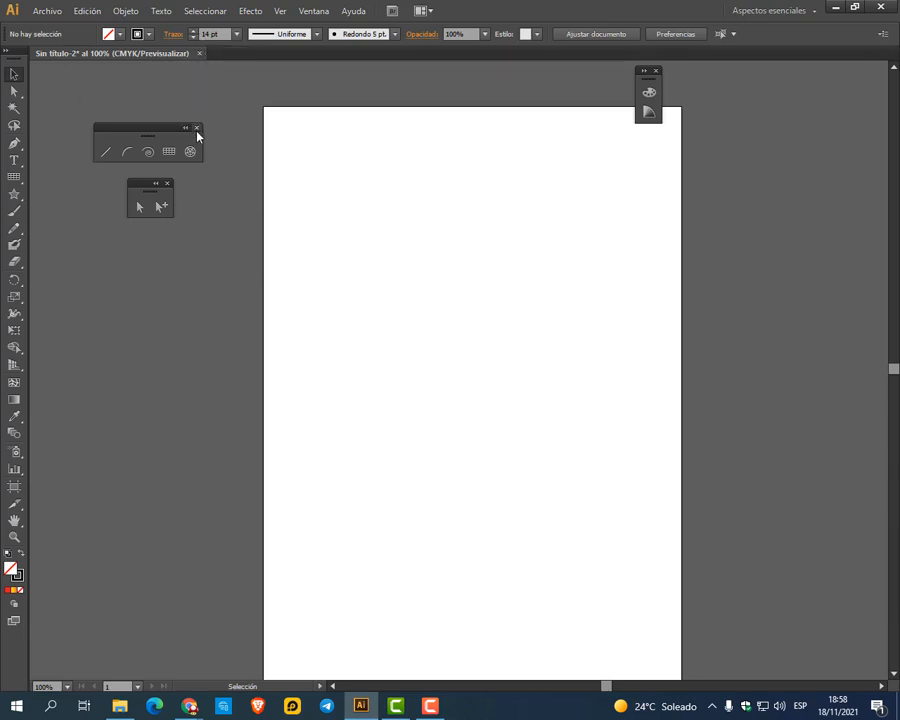
click(197, 127)
click(167, 185)
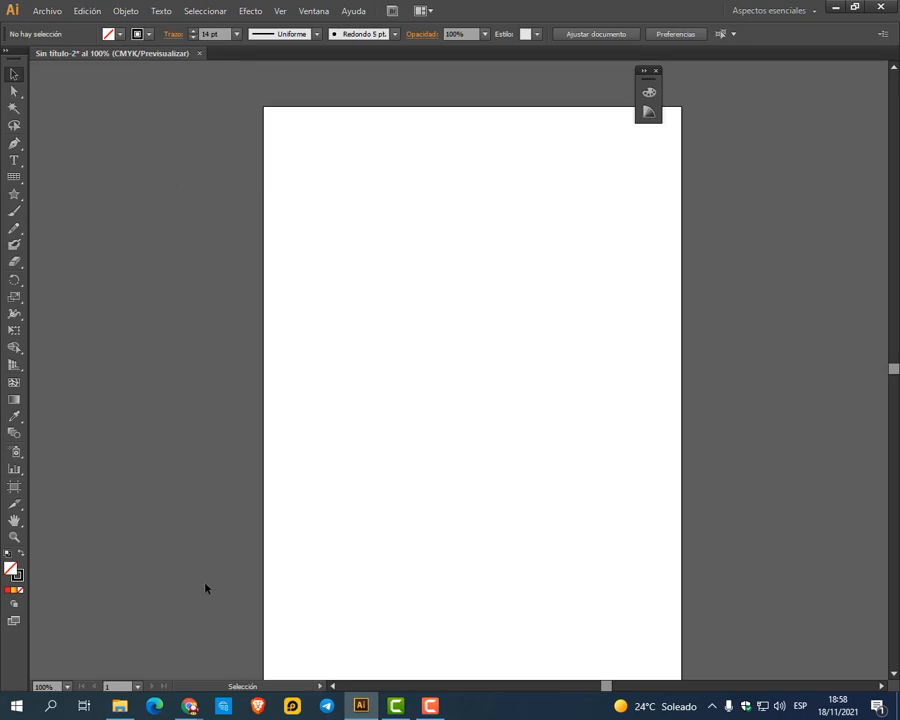
Open the desktop file Formas básicas.ai as a separate document in Illustrator
click(119, 706)
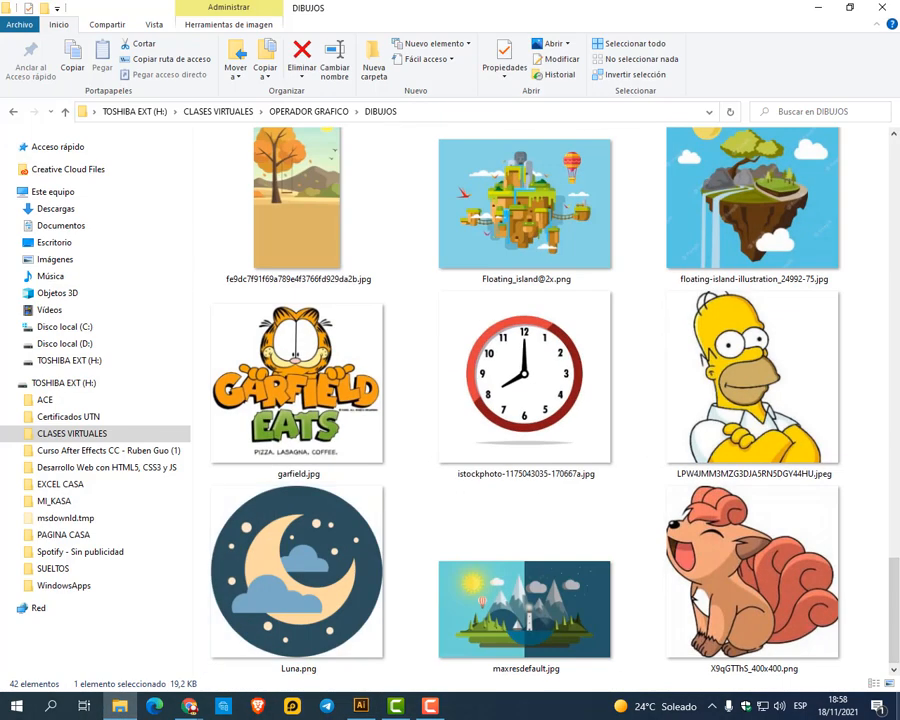
key(super+d)
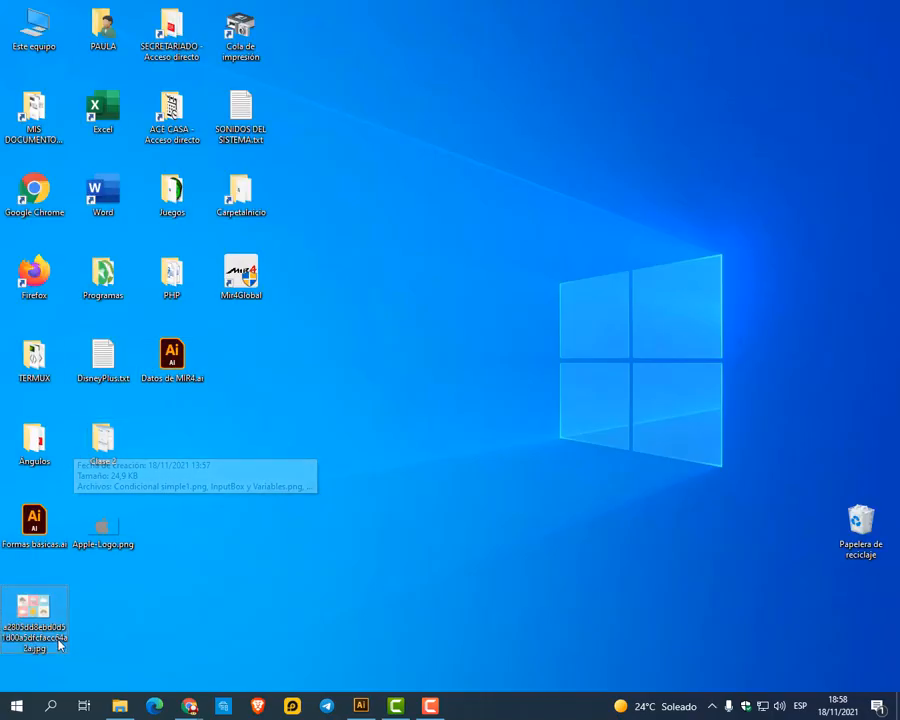
drag(34, 520, 306, 62)
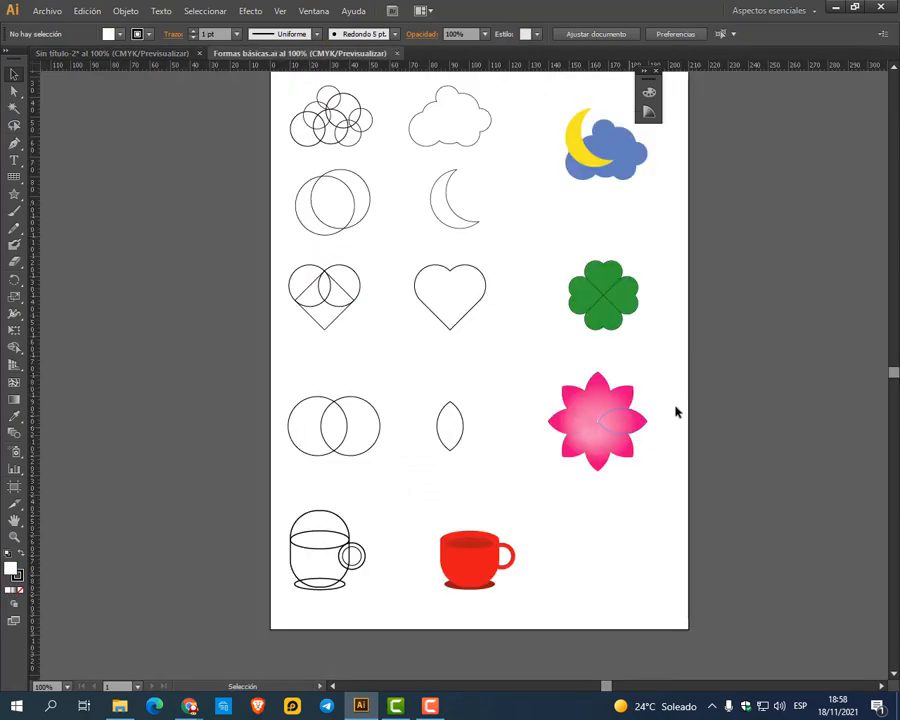
Select the unfilled cloud outline for a closer look at 150% zoom and deselect it again
scroll(614, 290, up, 2)
alt+scroll(416, 180, up, 1)
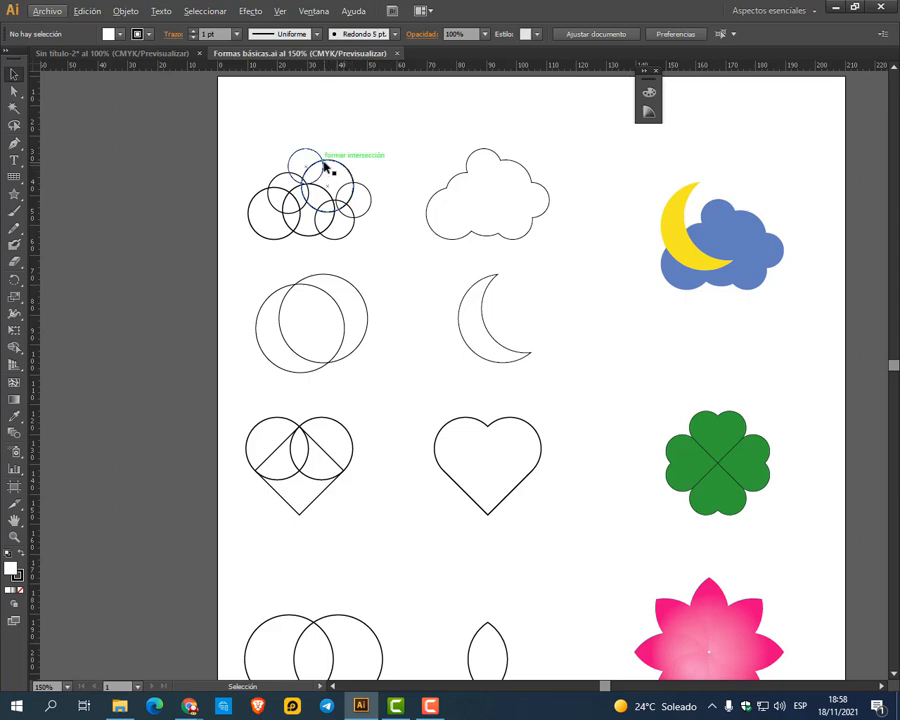
click(499, 179)
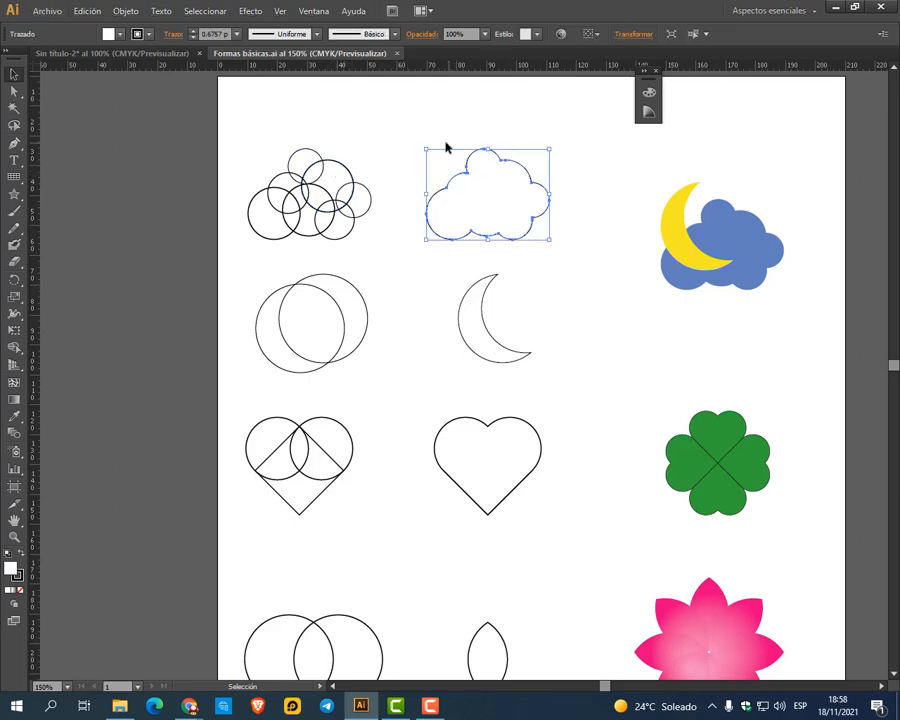
click(515, 282)
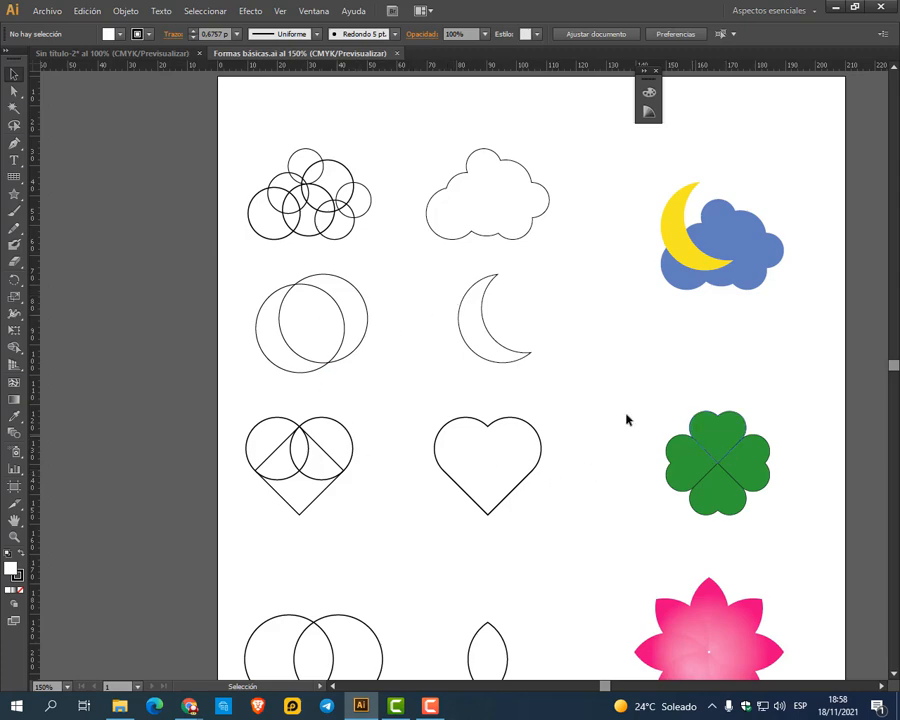
Show the Buscatrazos (Pathfinder) panel and place it beside the cloud's construction circles
click(315, 14)
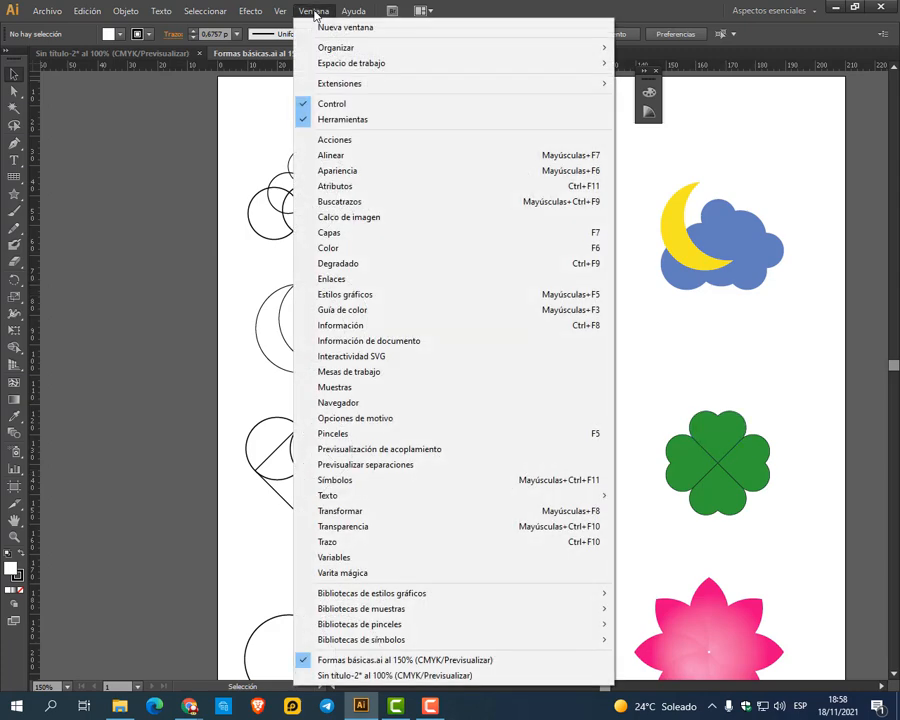
click(345, 202)
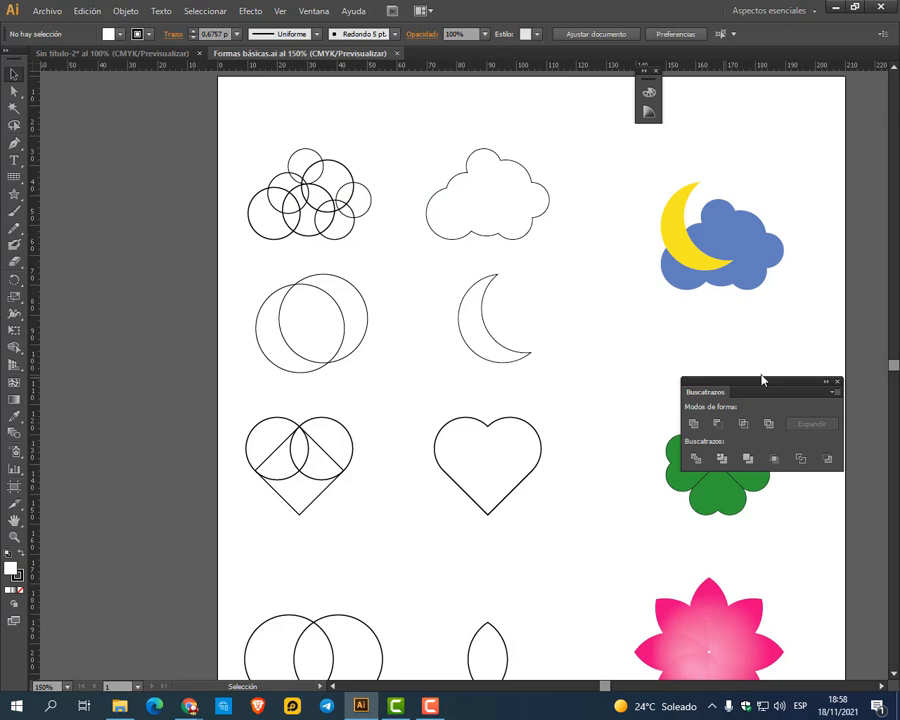
drag(762, 380, 155, 95)
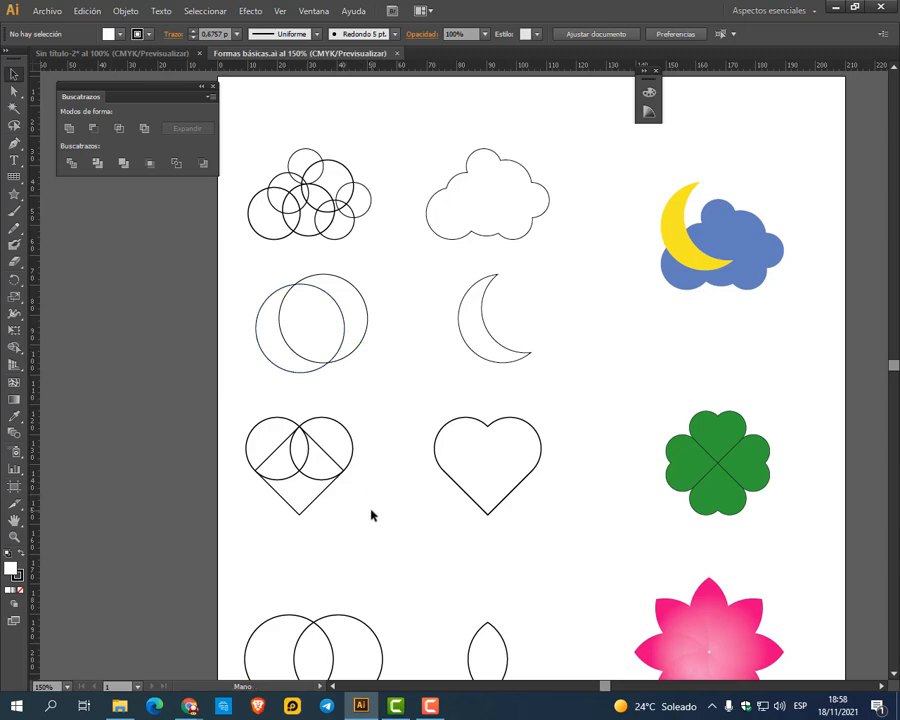
Move the topmost small circle of the cloud construction slightly up and to the left and deselect it
drag(371, 515, 392, 414)
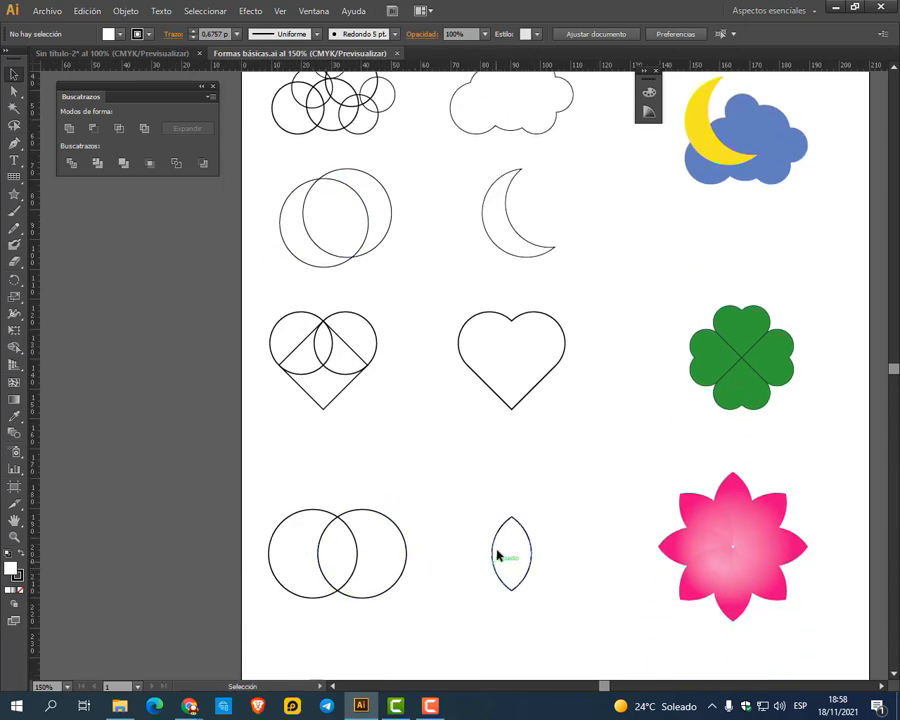
drag(430, 570, 430, 454)
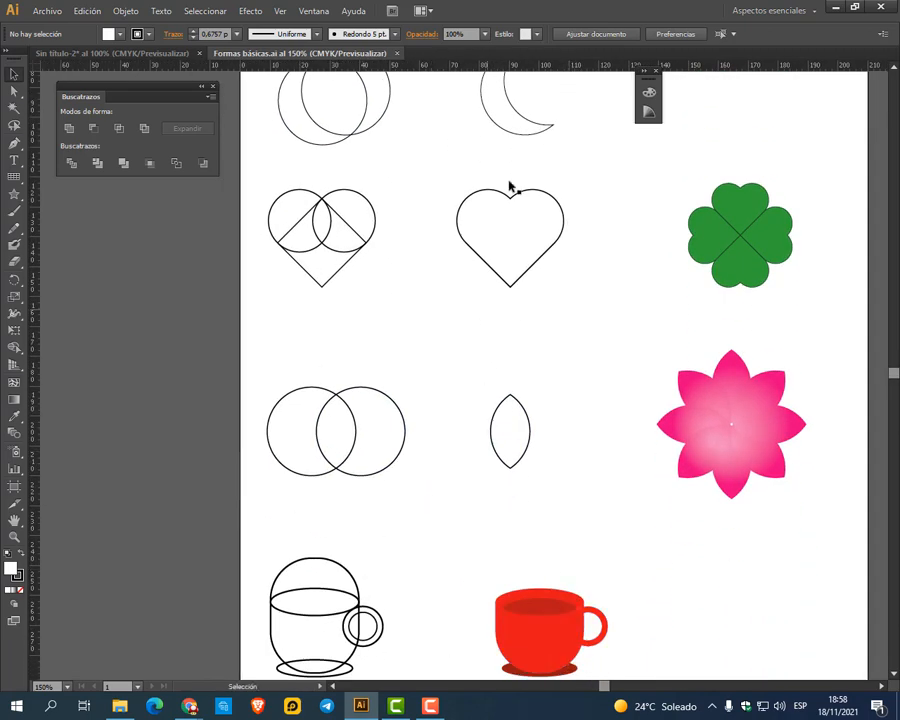
drag(543, 219, 535, 138)
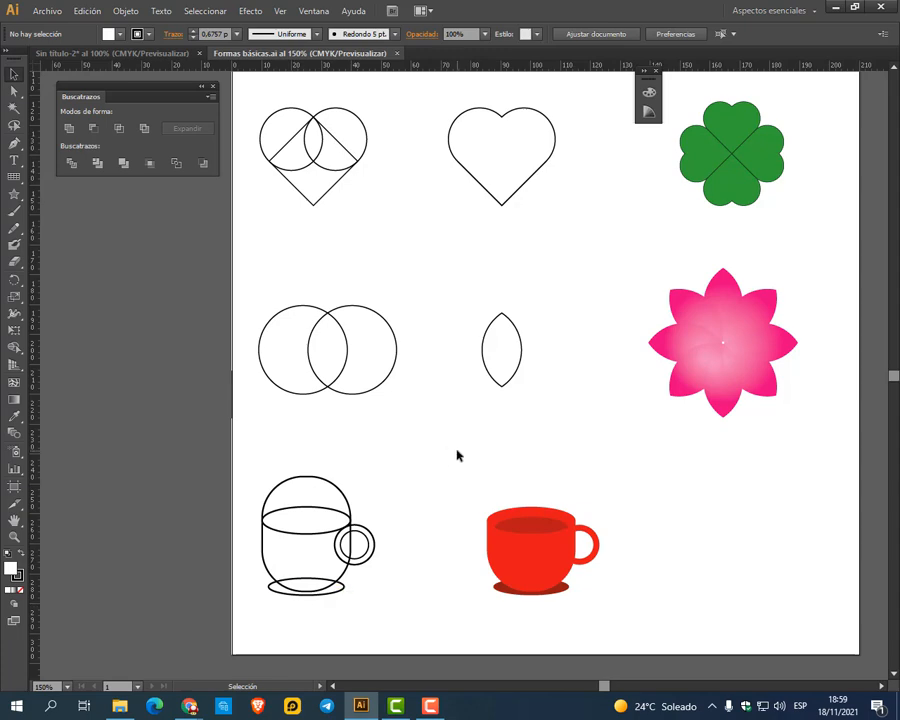
scroll(566, 478, up, 5)
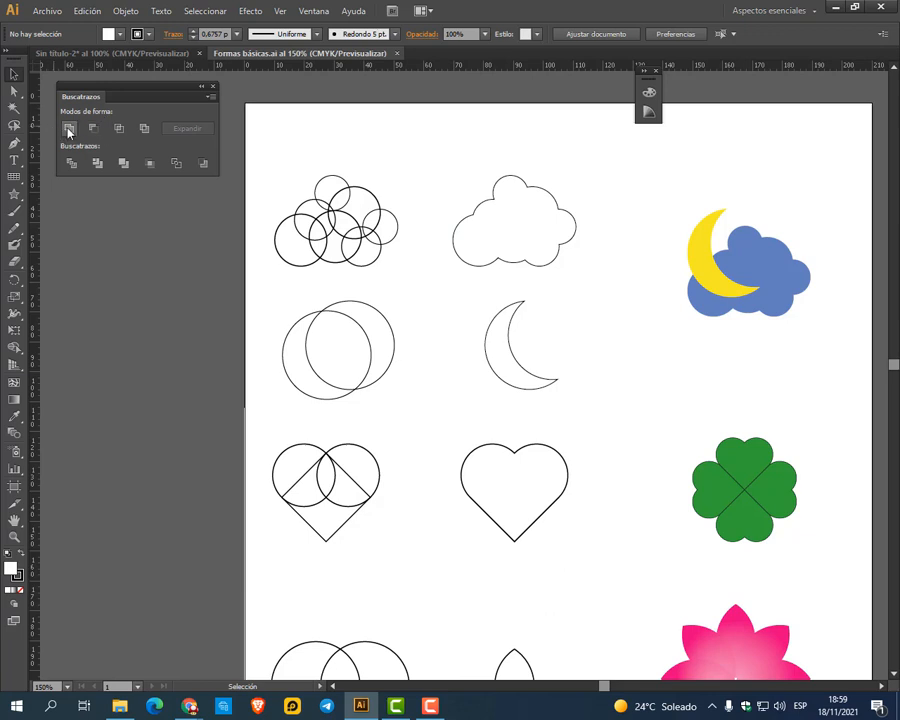
click(326, 180)
click(343, 157)
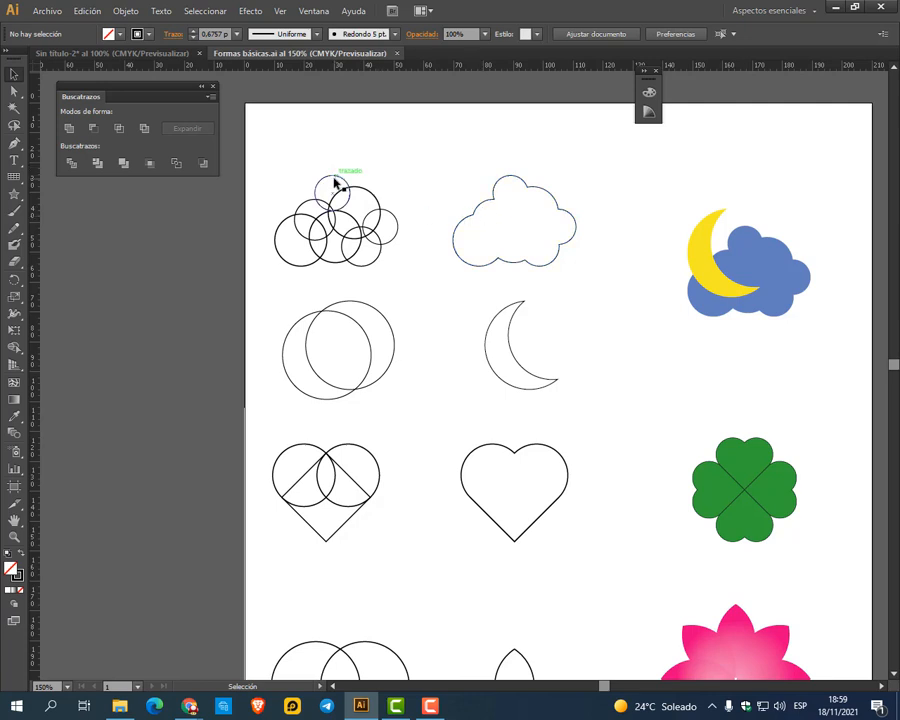
drag(333, 180, 323, 175)
click(392, 181)
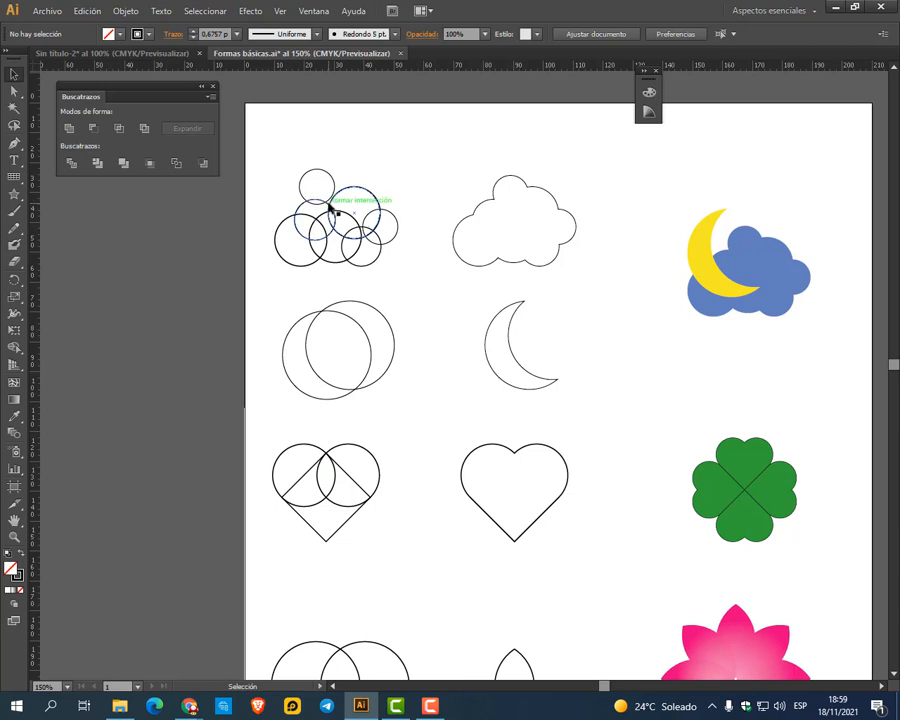
Spread the cloud circles: shift the upper-left one up-left, the bottom middle one down-right and the topmost one back down-right
scroll(342, 234, up, 2)
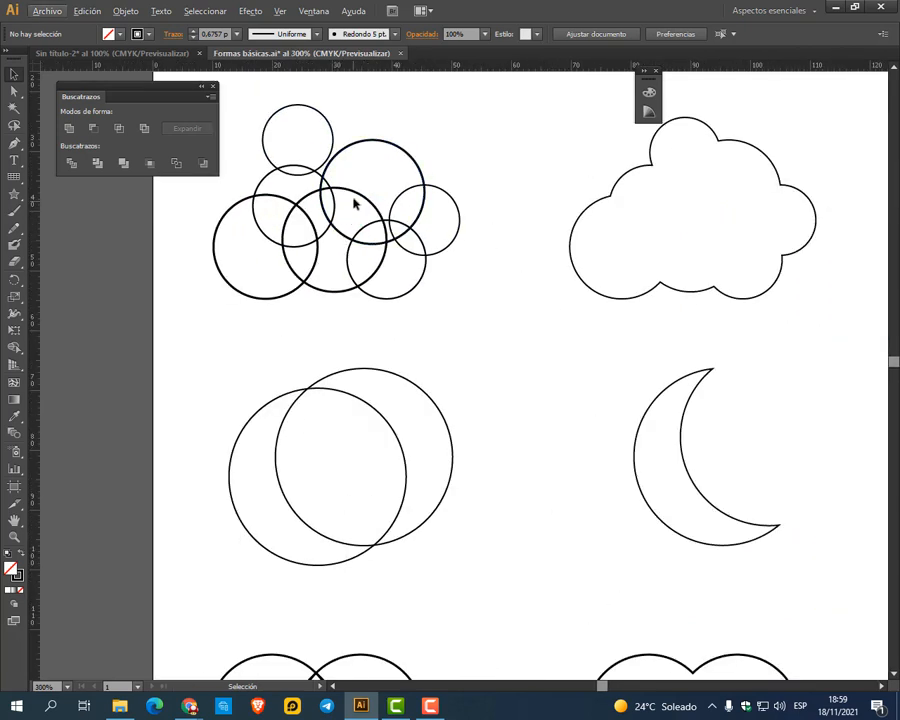
drag(256, 195, 239, 183)
drag(333, 299, 346, 313)
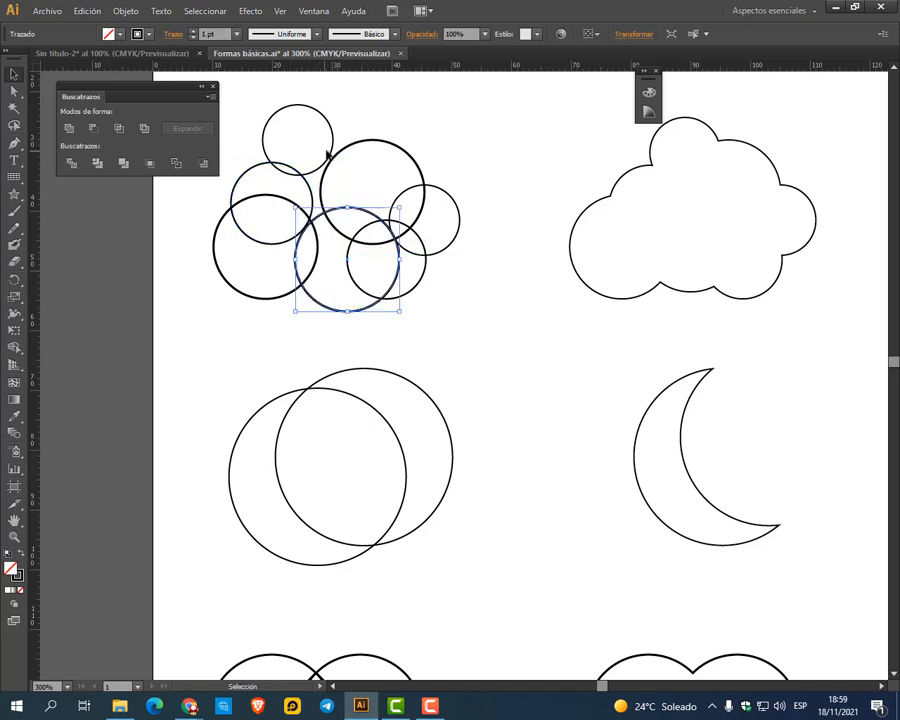
drag(327, 153, 333, 166)
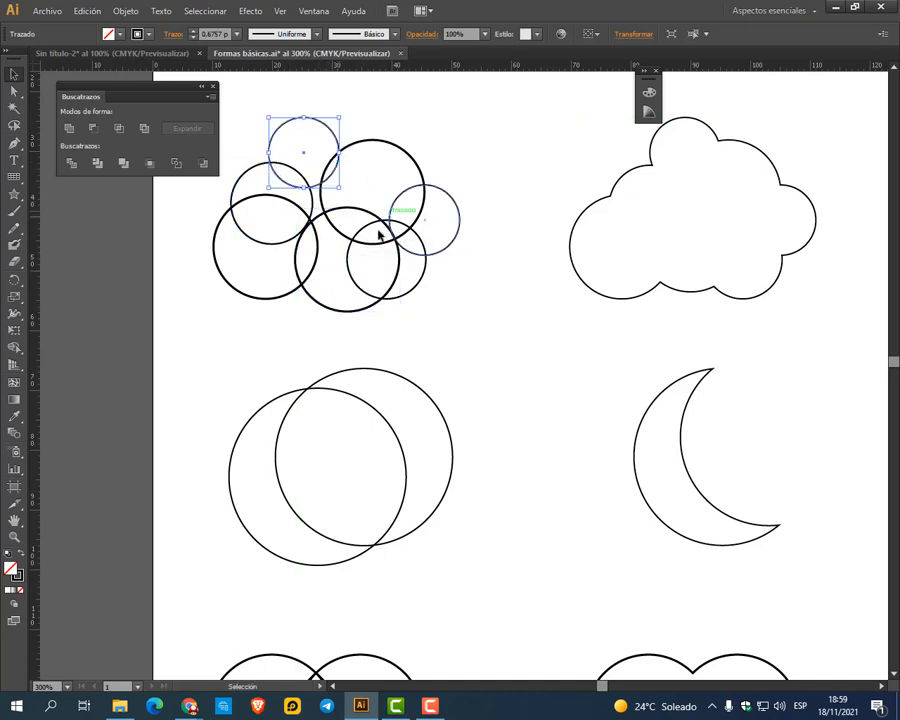
click(465, 160)
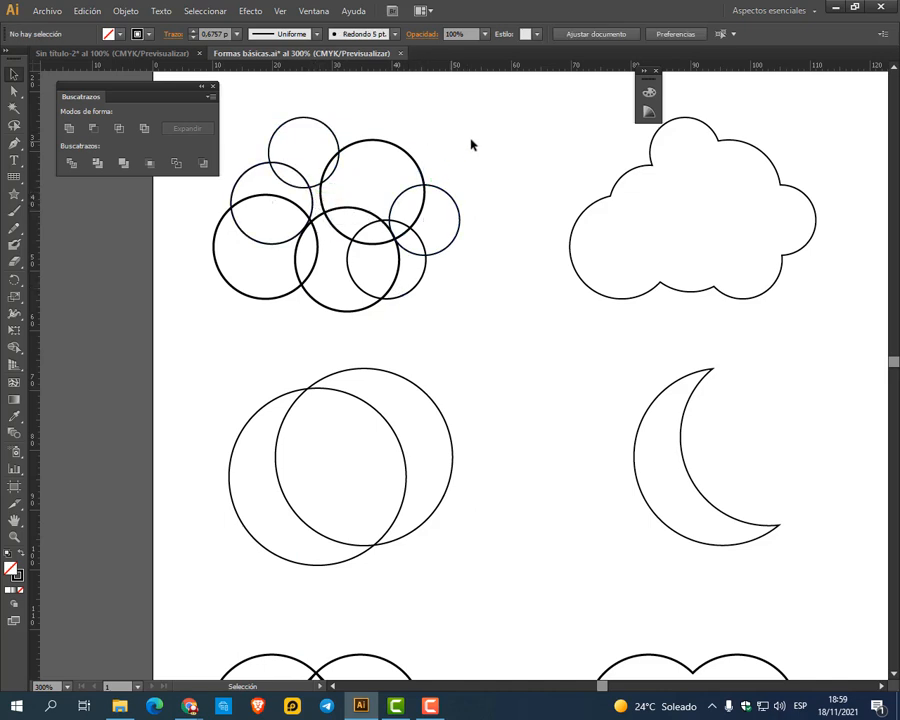
Select all the overlapping cloud circles and unite them into one cloud shape with Pathfinder
drag(480, 127, 240, 331)
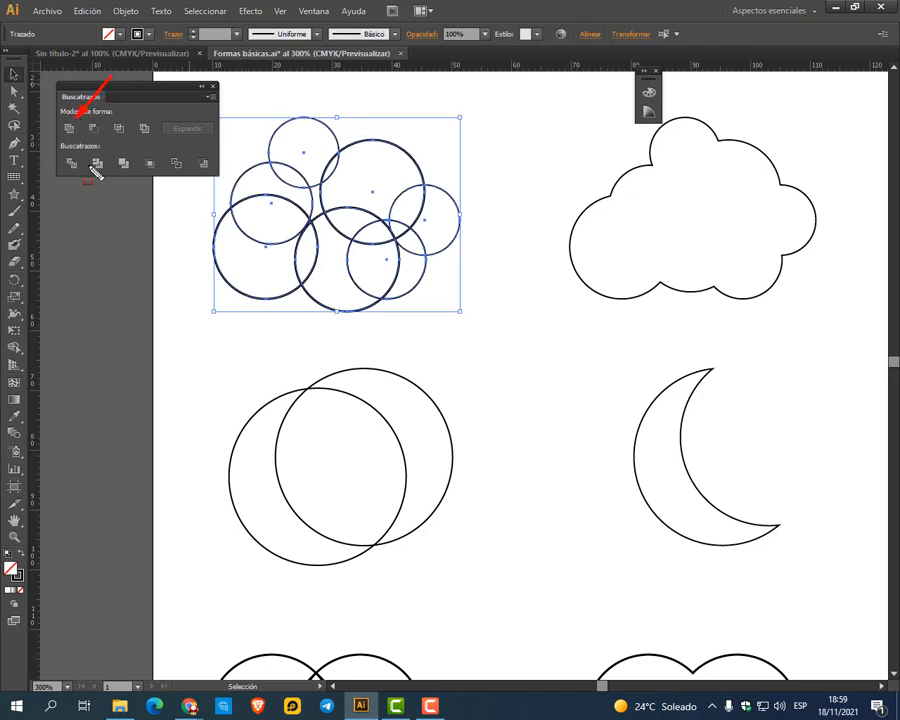
click(68, 129)
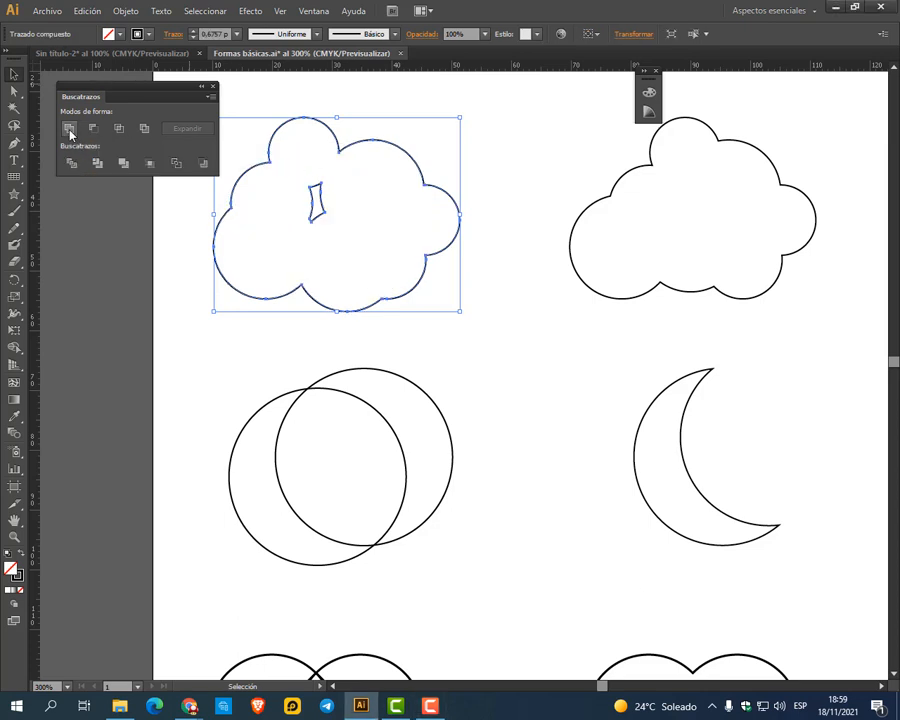
click(341, 213)
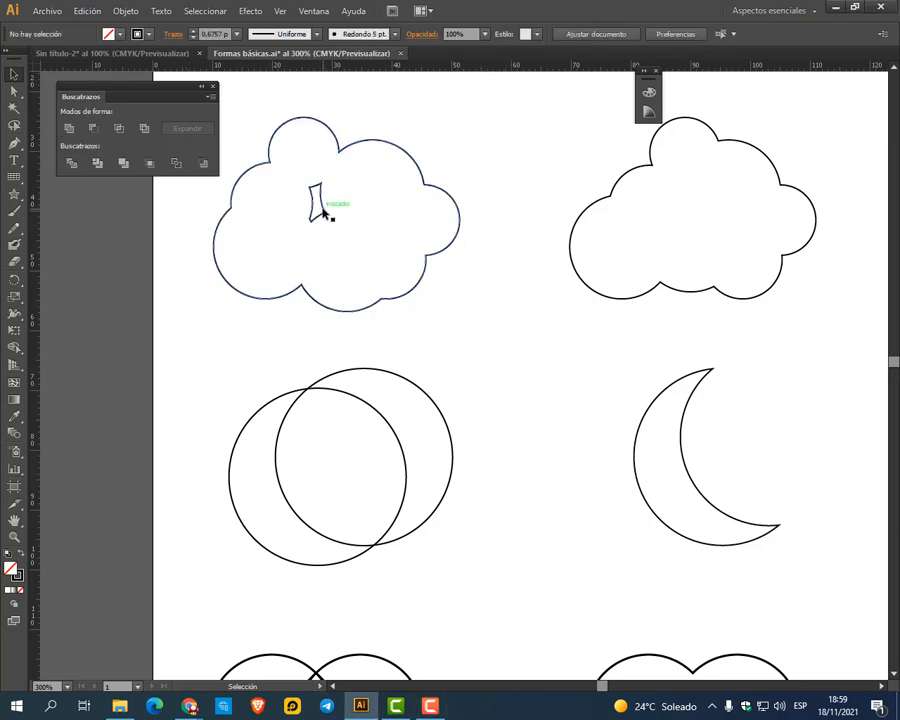
Delete the small leftover hole inside the united cloud with the Direct Selection tool
click(321, 188)
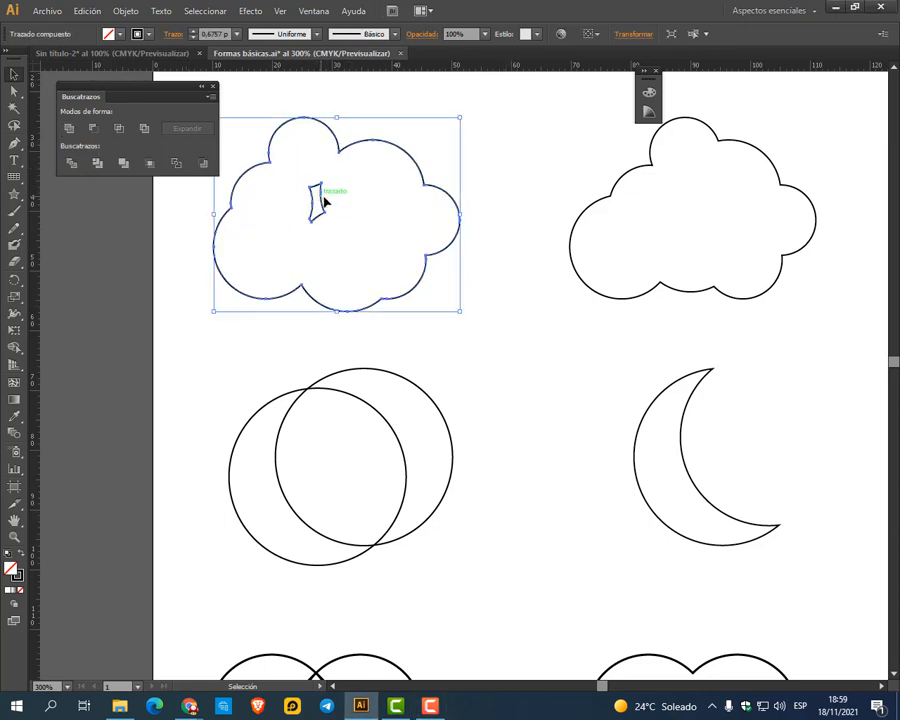
click(13, 91)
click(434, 124)
click(313, 186)
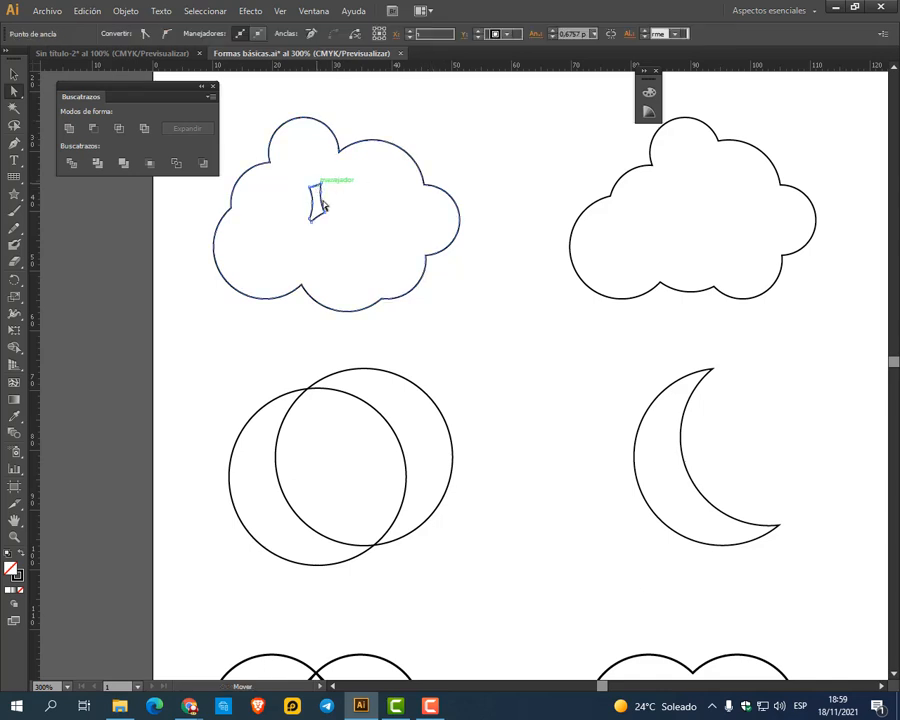
click(338, 236)
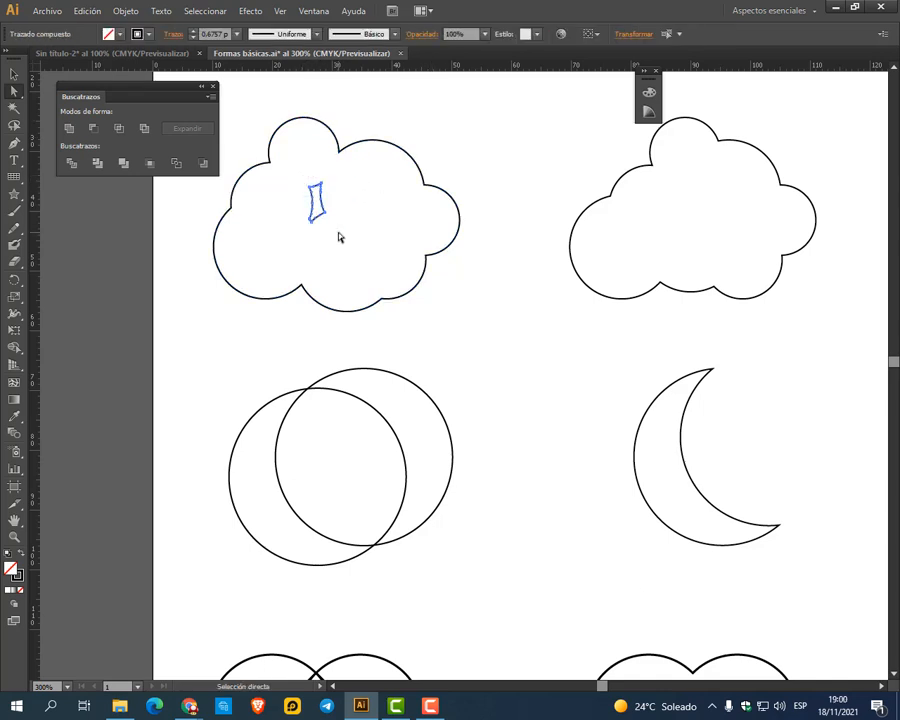
key(Delete)
key(v)
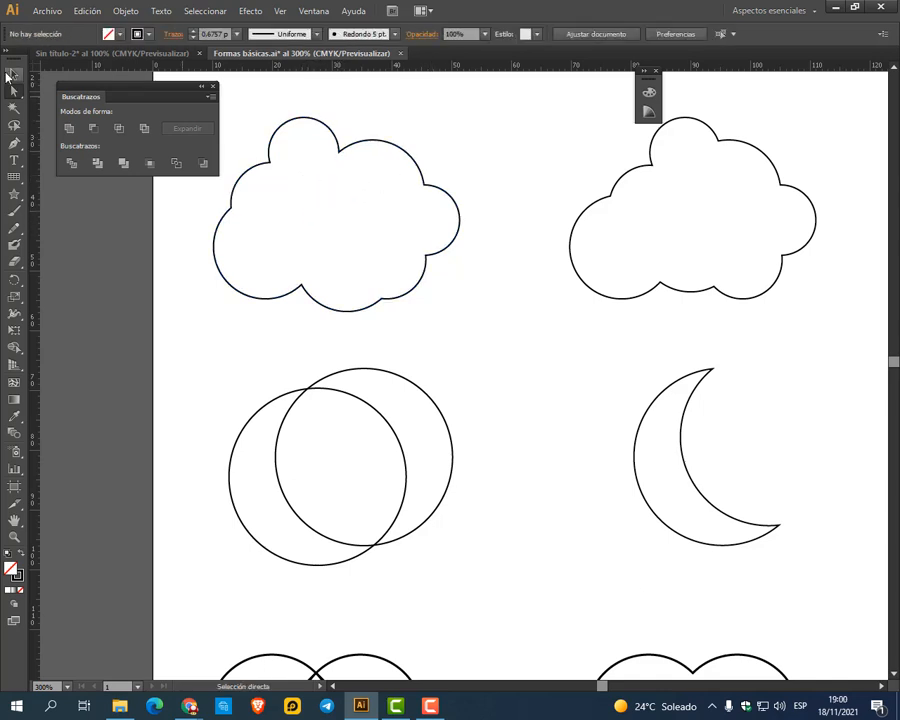
Move the united cloud slightly to the right and select the finished example cloud beside it
mouse_move(394, 163)
mouse_down()
mouse_move(392, 141)
mouse_move(394, 182)
mouse_up()
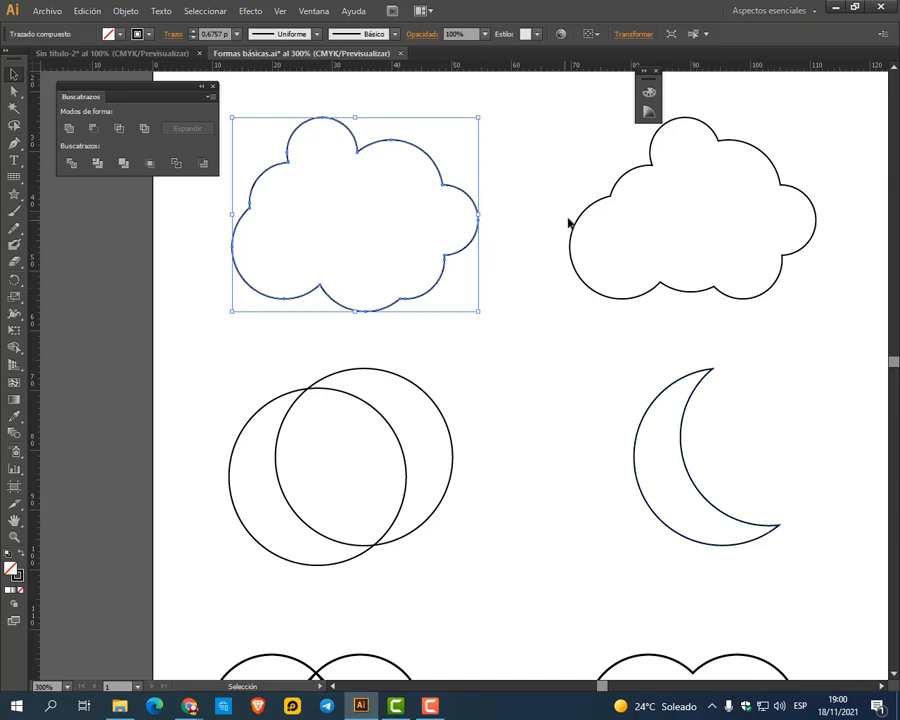
scroll(545, 284, down, 1)
drag(622, 354, 472, 305)
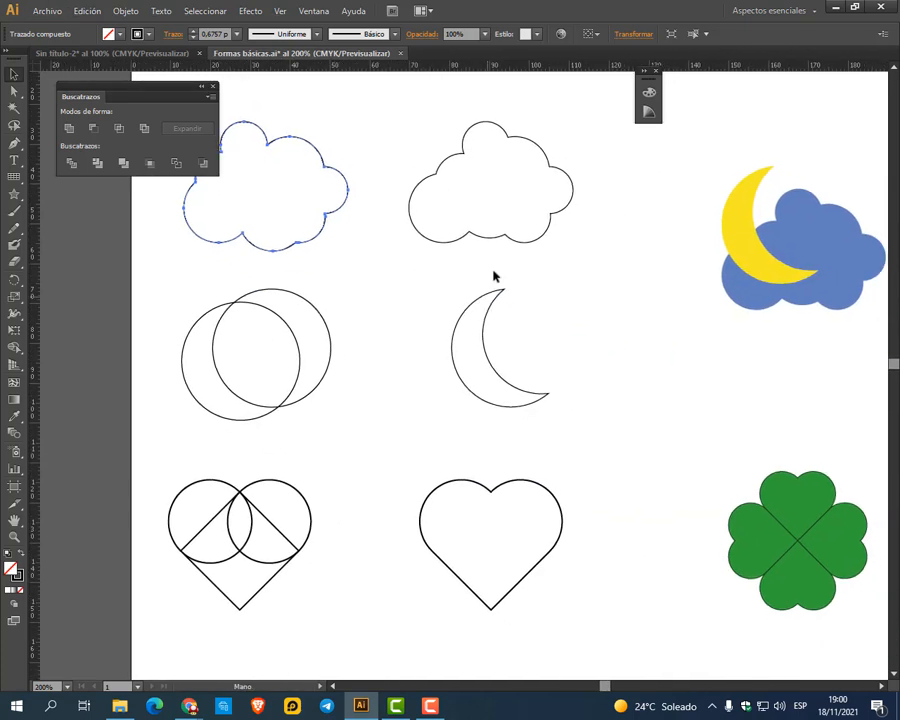
click(492, 240)
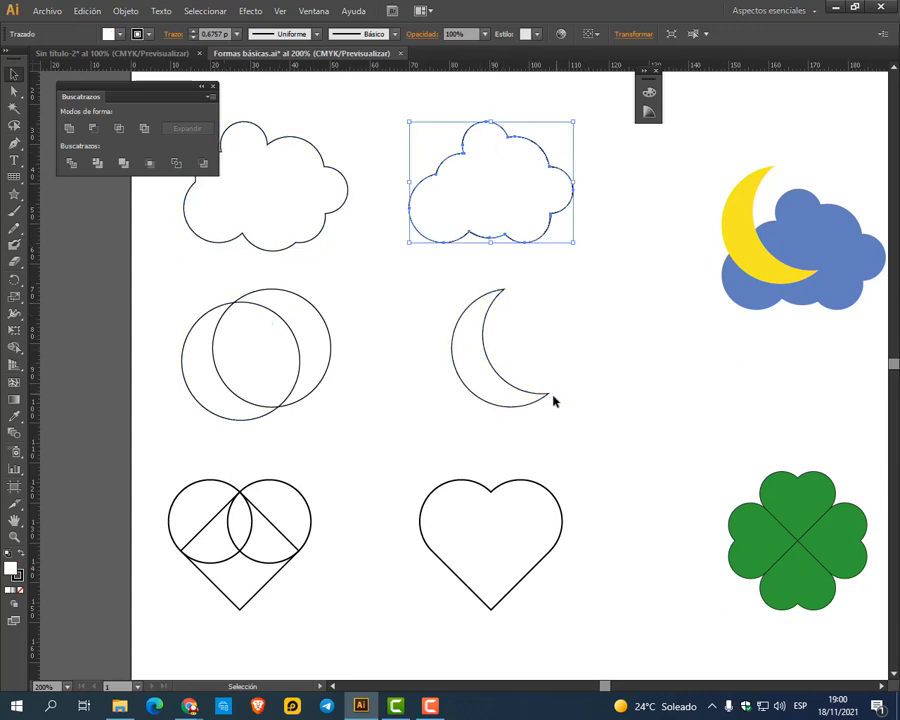
Fill the upper-right circle of the moon construction with blue, about C 87.45, M 74.12, Y 0, K 0
drag(213, 277, 246, 316)
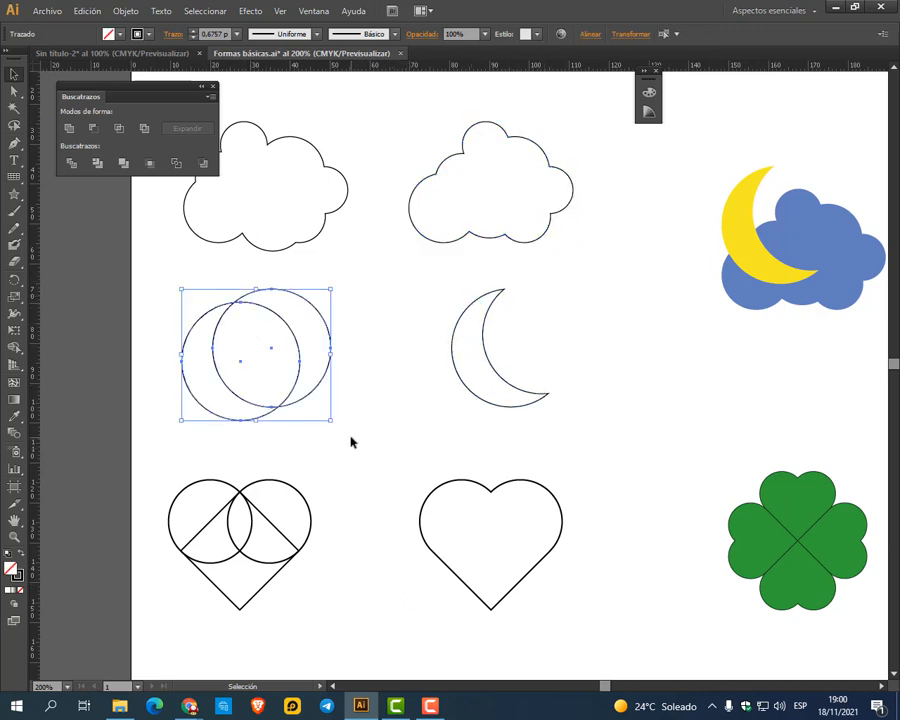
click(336, 353)
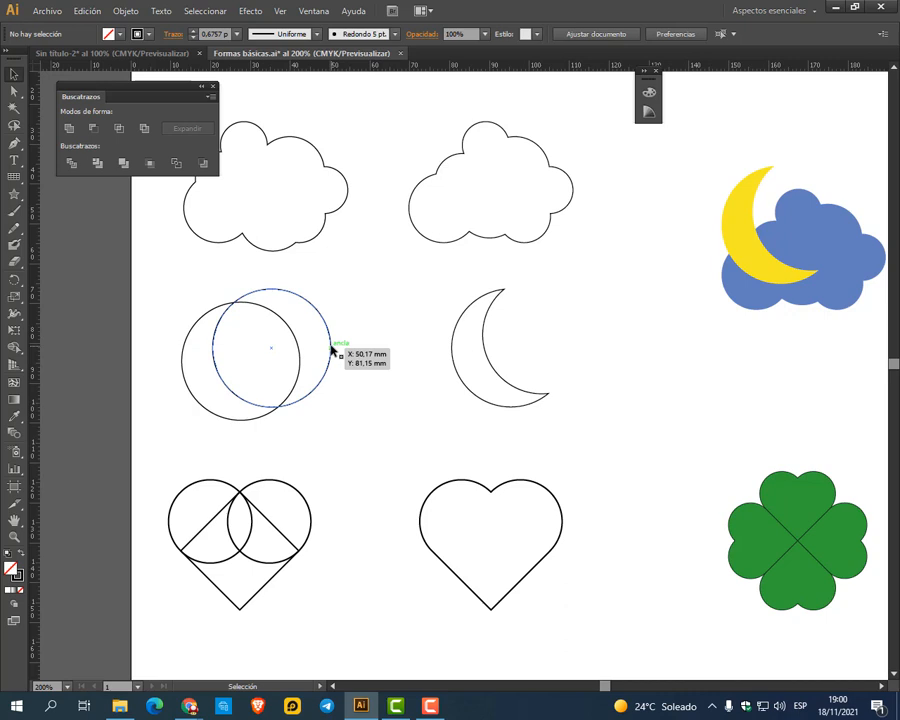
click(333, 349)
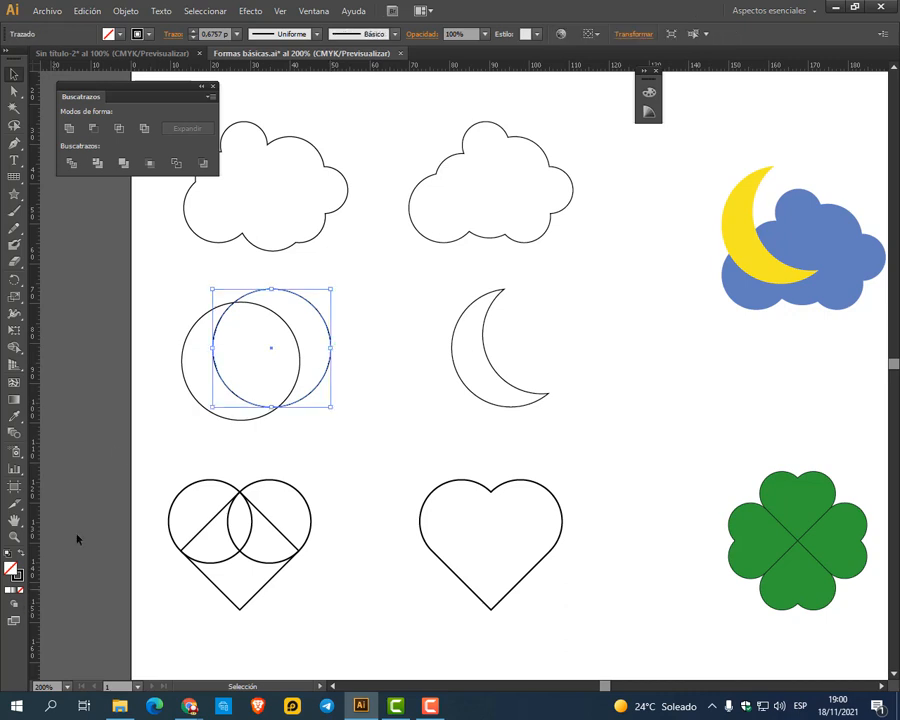
click(647, 90)
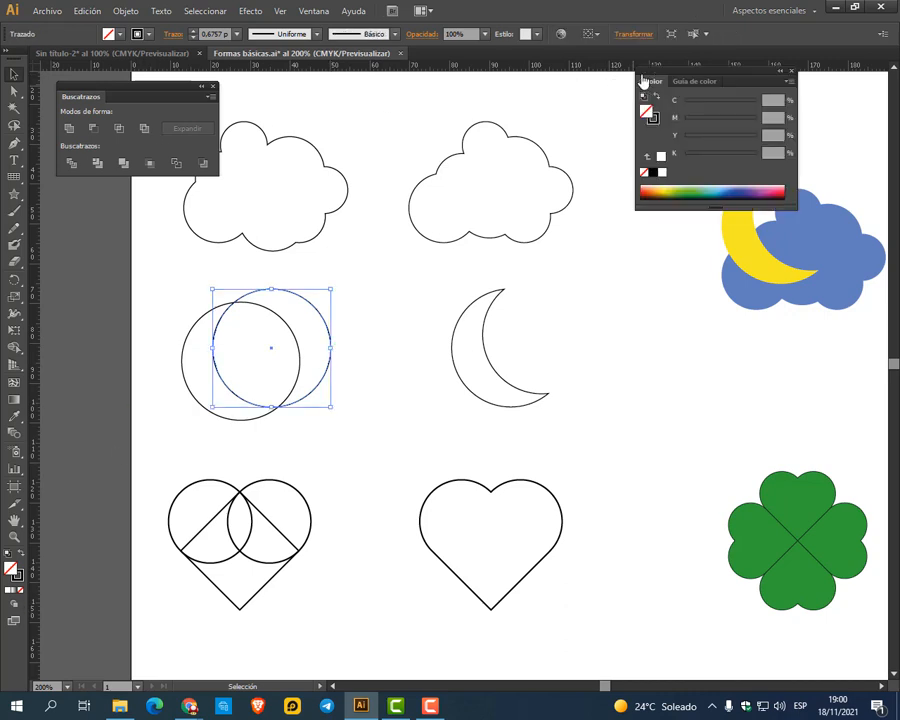
click(752, 193)
click(390, 349)
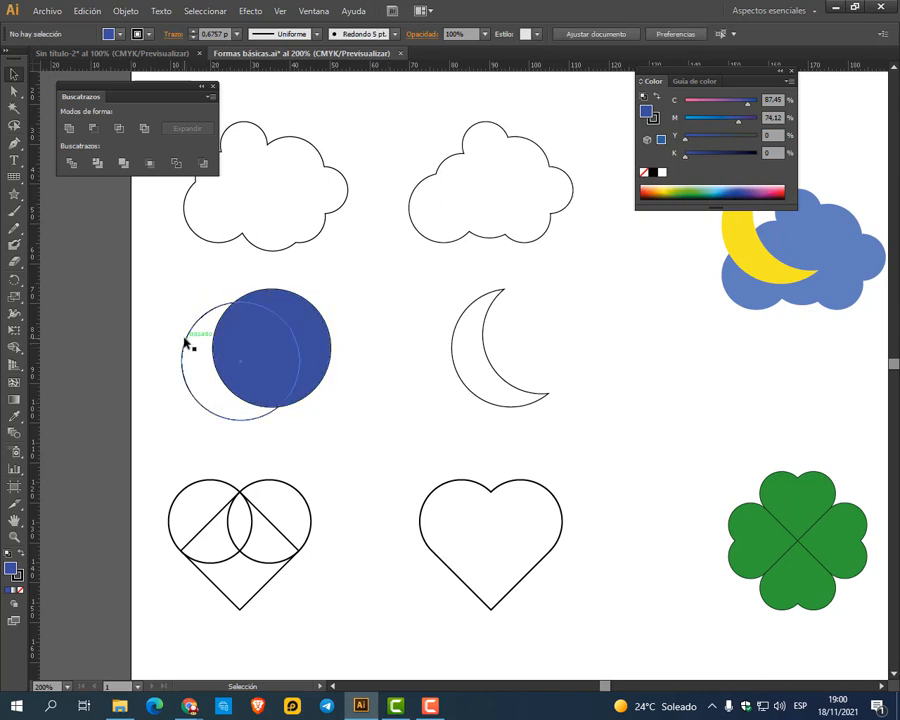
Fill the lower-left circle of the moon construction with pink, about C 0, M 83.14, Y 28.24, K 0
click(185, 342)
click(780, 185)
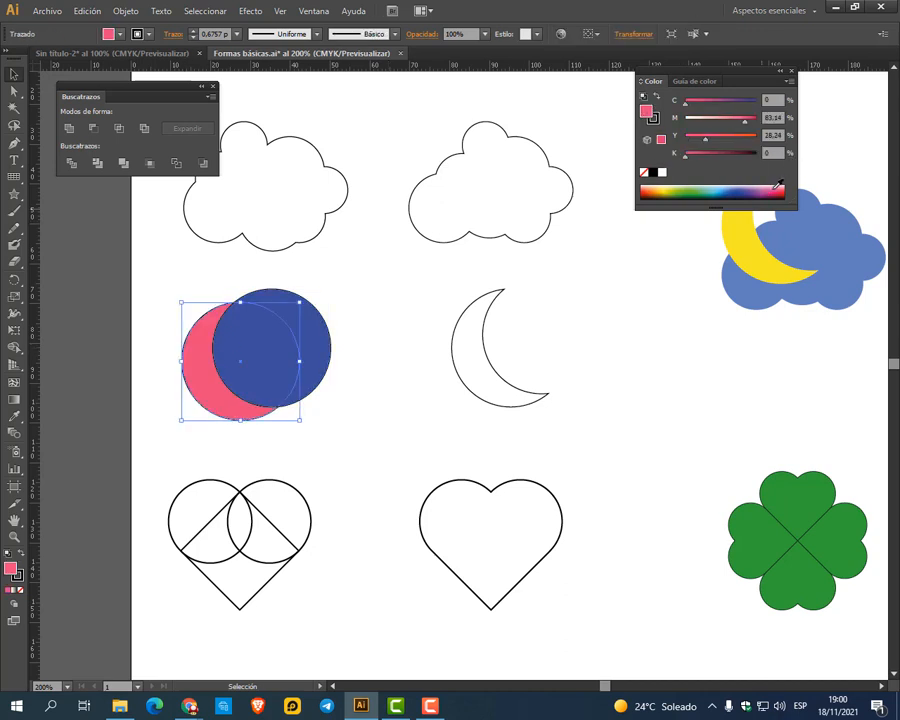
click(569, 327)
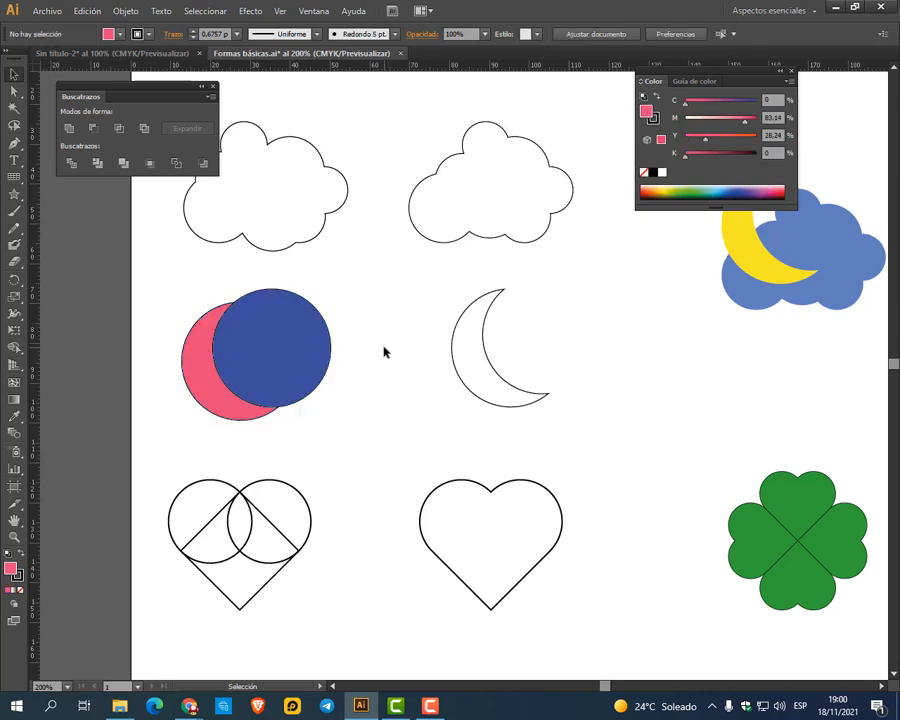
Move the united cloud slightly up and to the right, and close and reopen Pathfinder (Buscatrazos)
drag(327, 160, 356, 152)
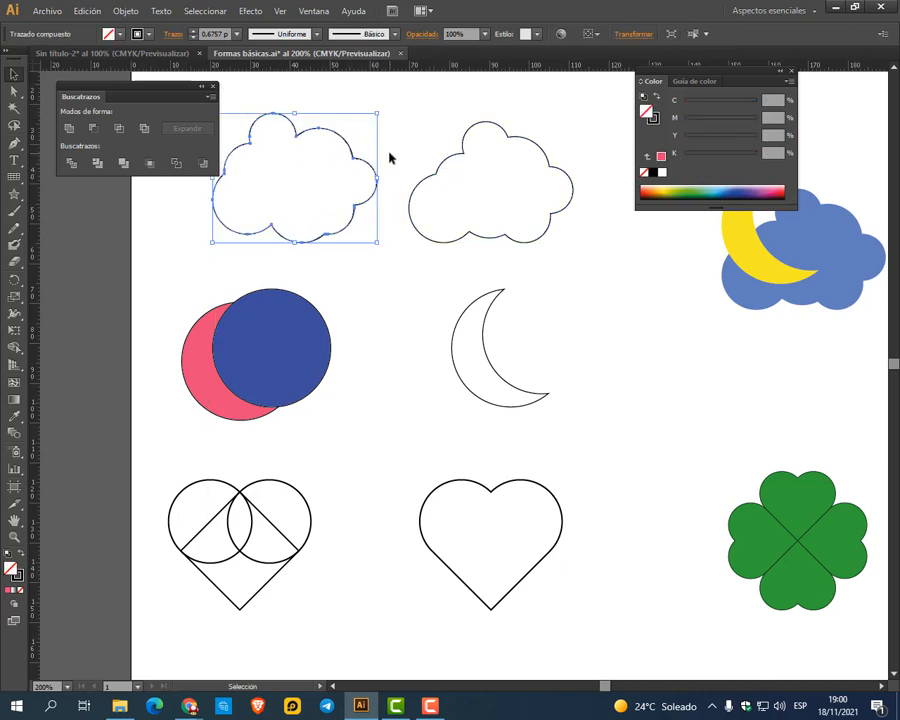
click(213, 87)
click(196, 169)
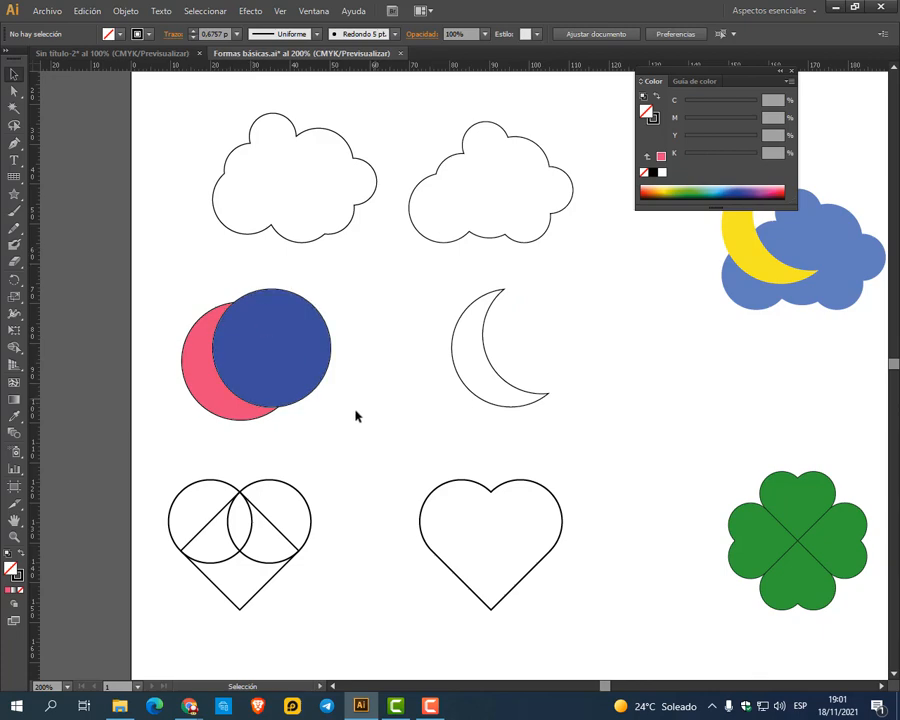
click(313, 10)
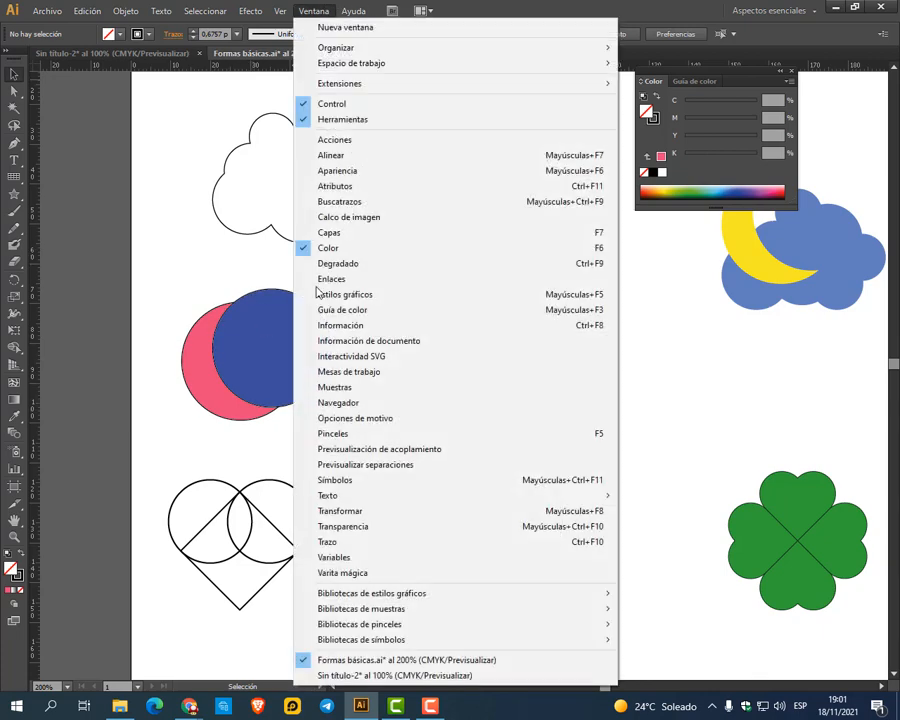
click(356, 201)
Shift the blue circle to the right and back so it again covers most of the pink circle
drag(308, 340, 336, 339)
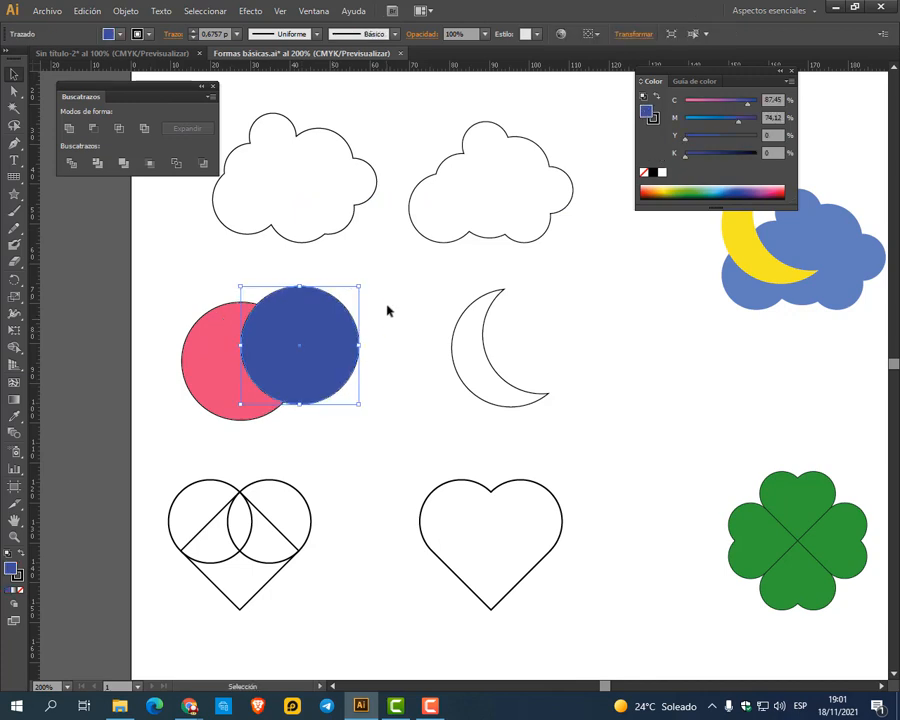
click(386, 306)
click(220, 371)
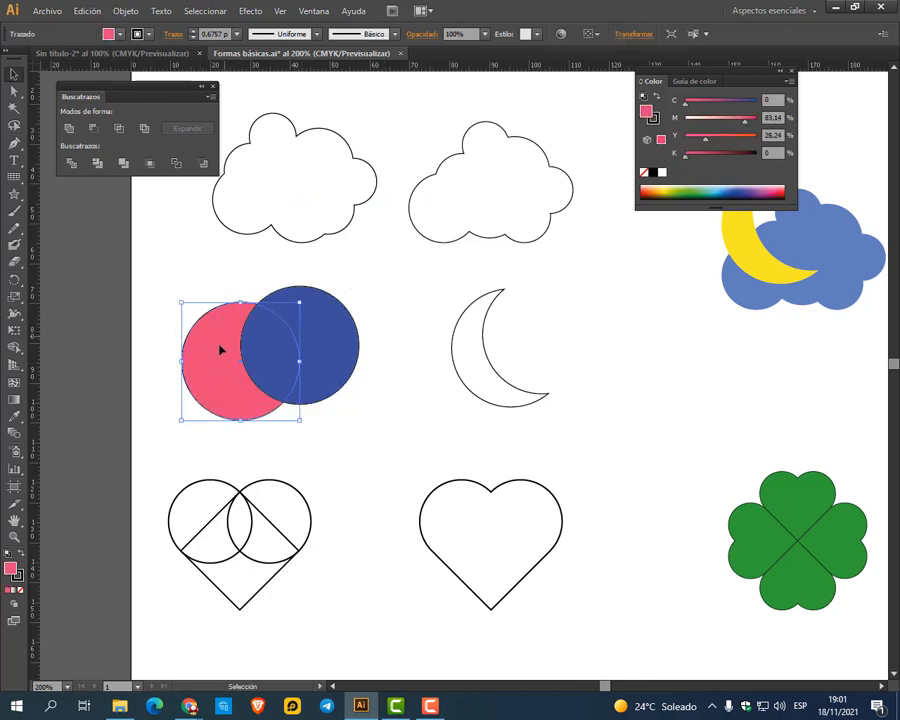
drag(337, 328, 316, 341)
click(341, 352)
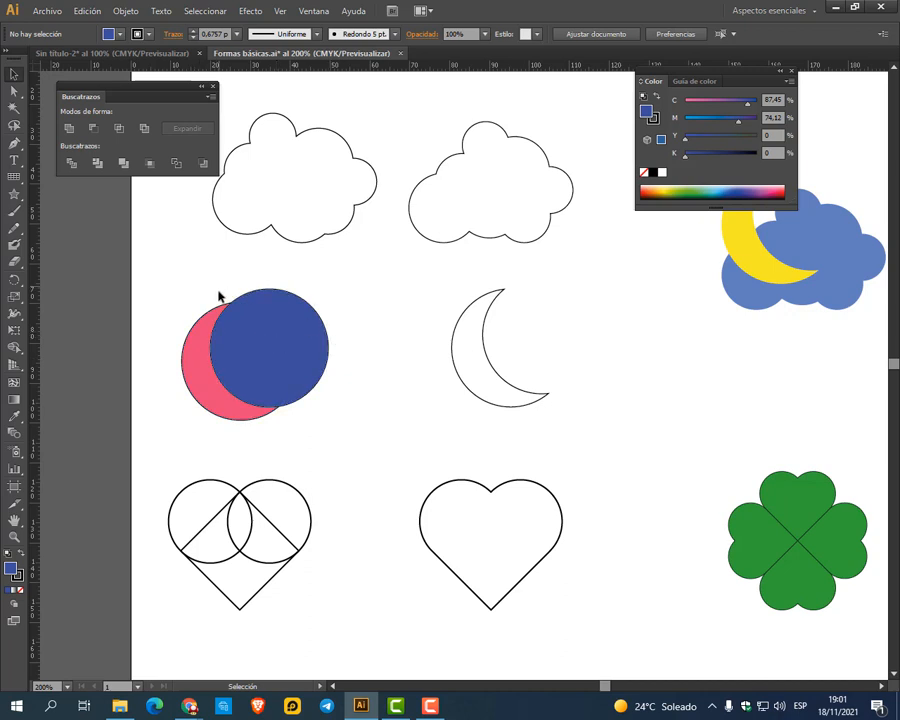
Bring the pink circle to the front of the blue one and deselect it
click(201, 390)
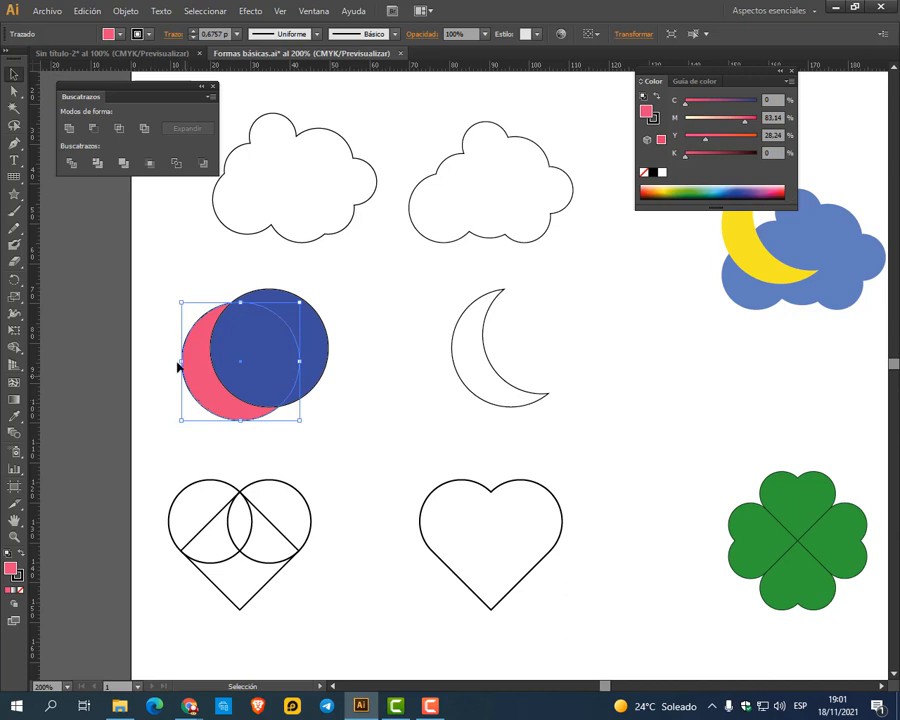
click(124, 12)
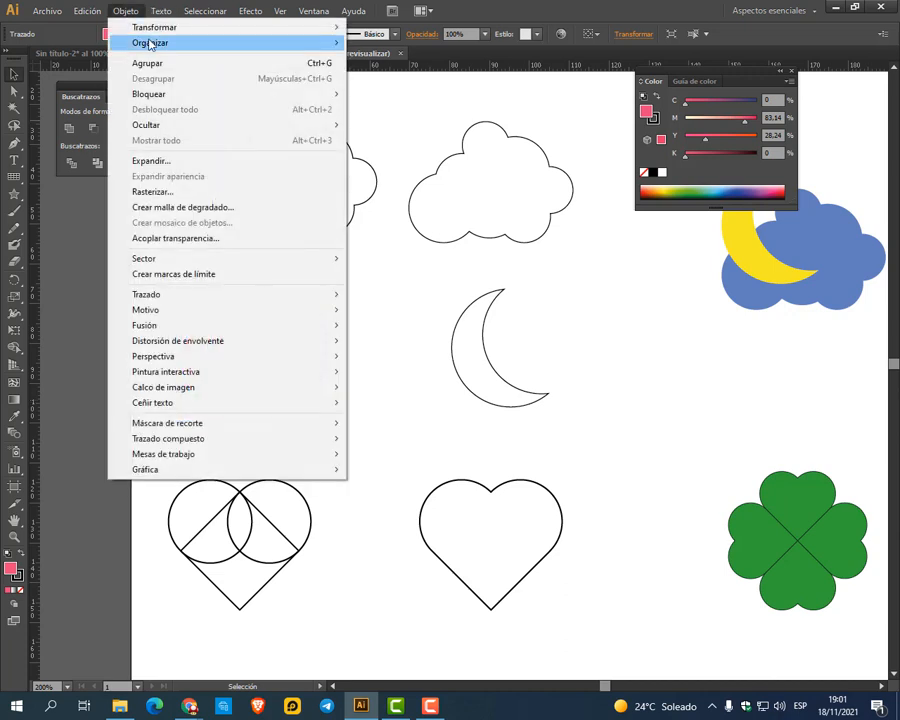
mouse_move(150, 44)
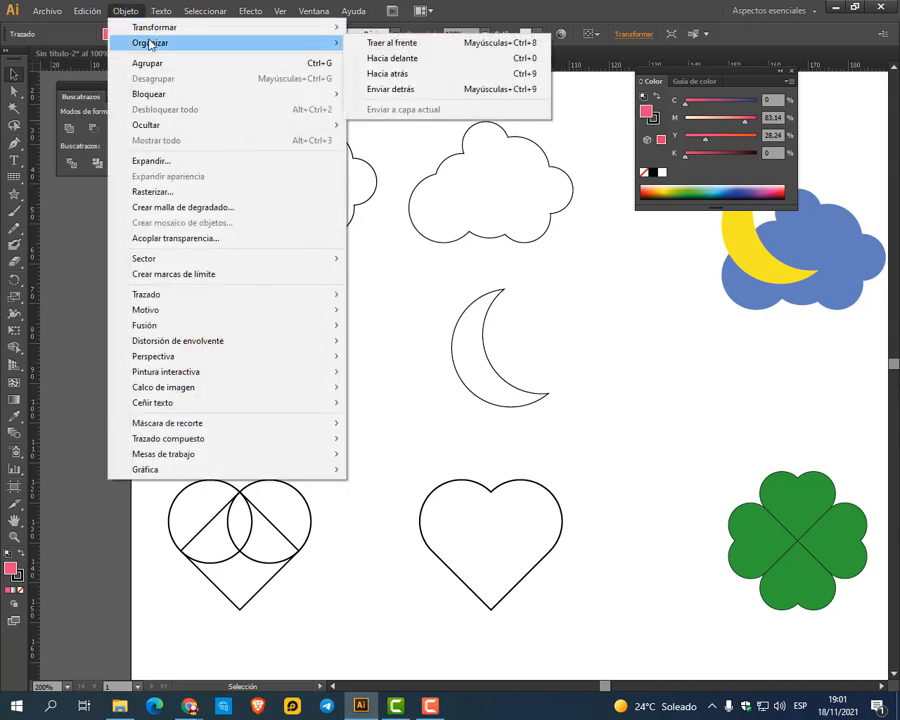
click(398, 44)
click(373, 262)
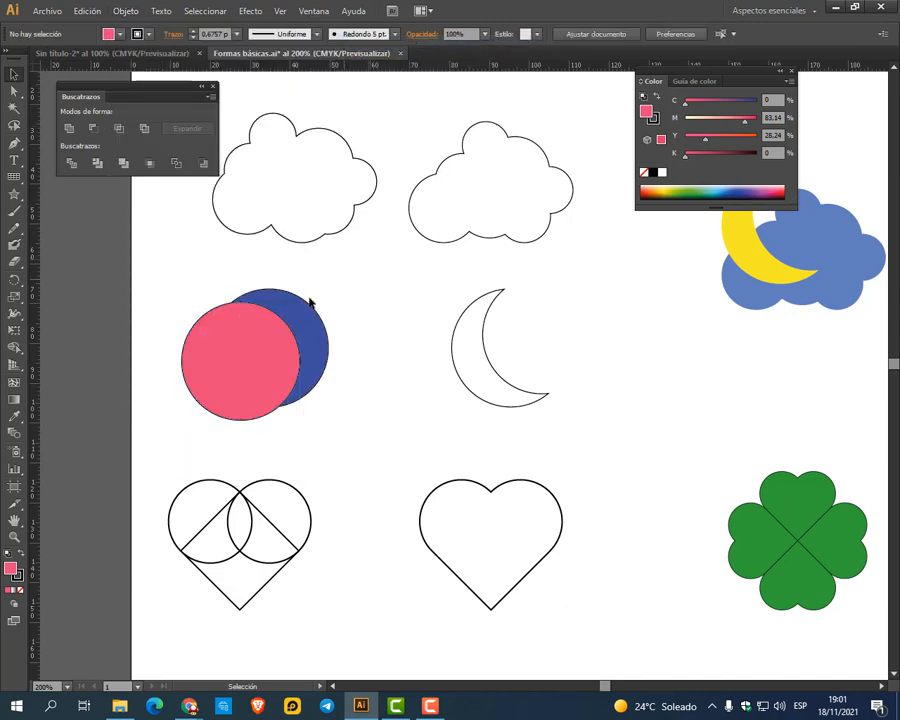
Move the blue circle slightly up and to the right behind the pink one, and close and reopen Pathfinder
drag(316, 341, 327, 342)
click(379, 331)
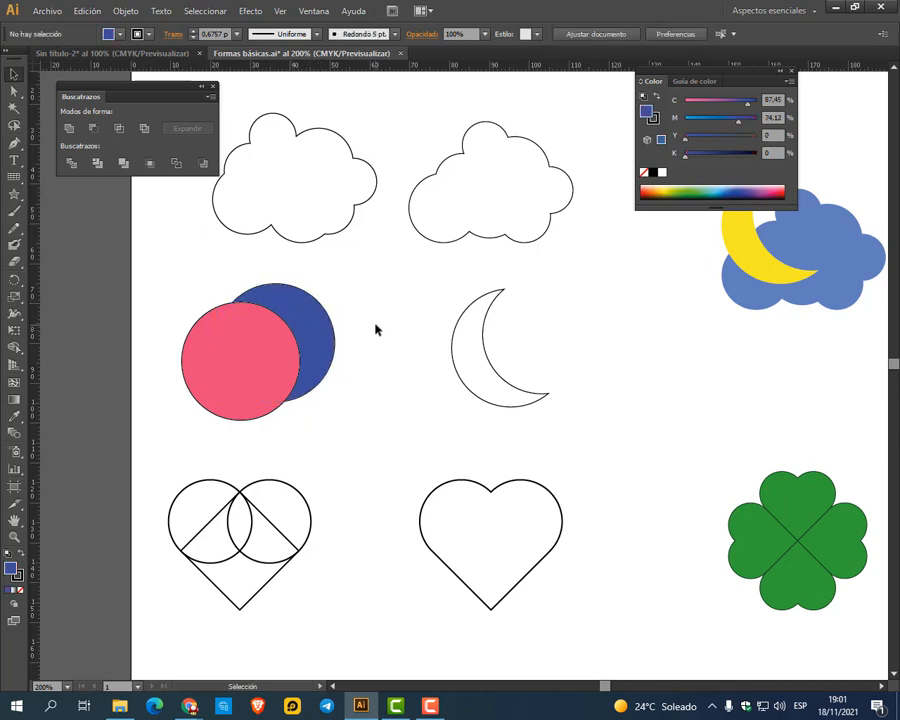
click(211, 88)
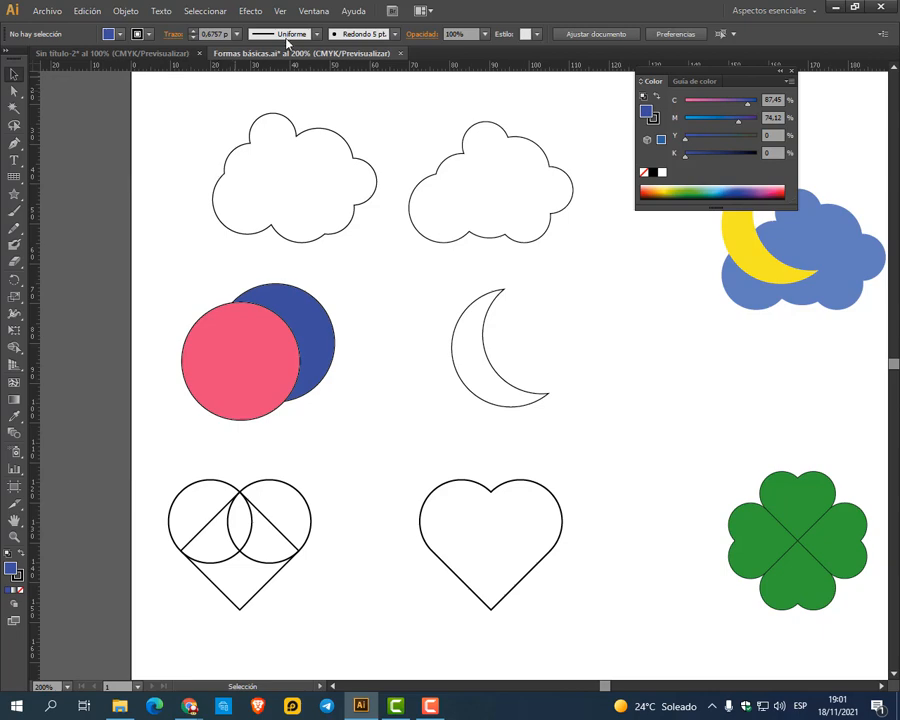
click(313, 10)
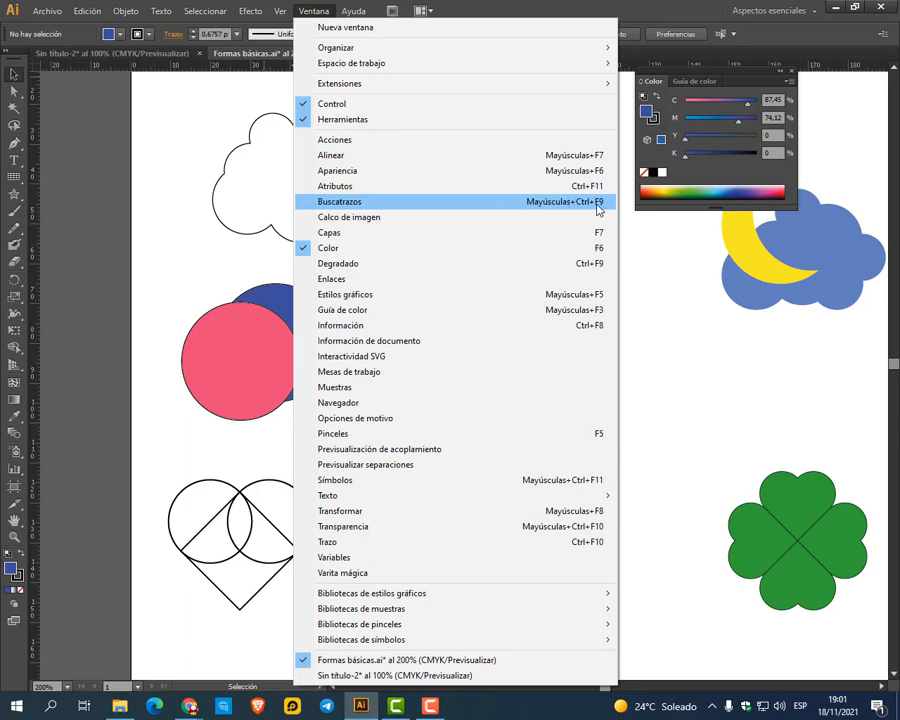
click(340, 201)
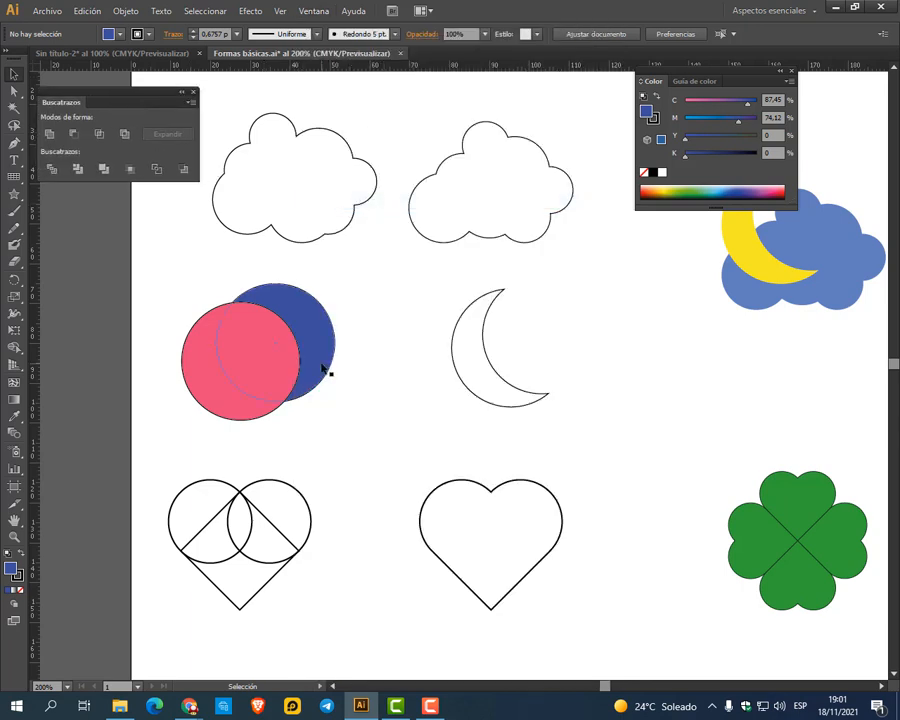
Subtract the front pink circle from the blue circle with Pathfinder to make a crescent moon, and select the crescent
drag(229, 281, 271, 338)
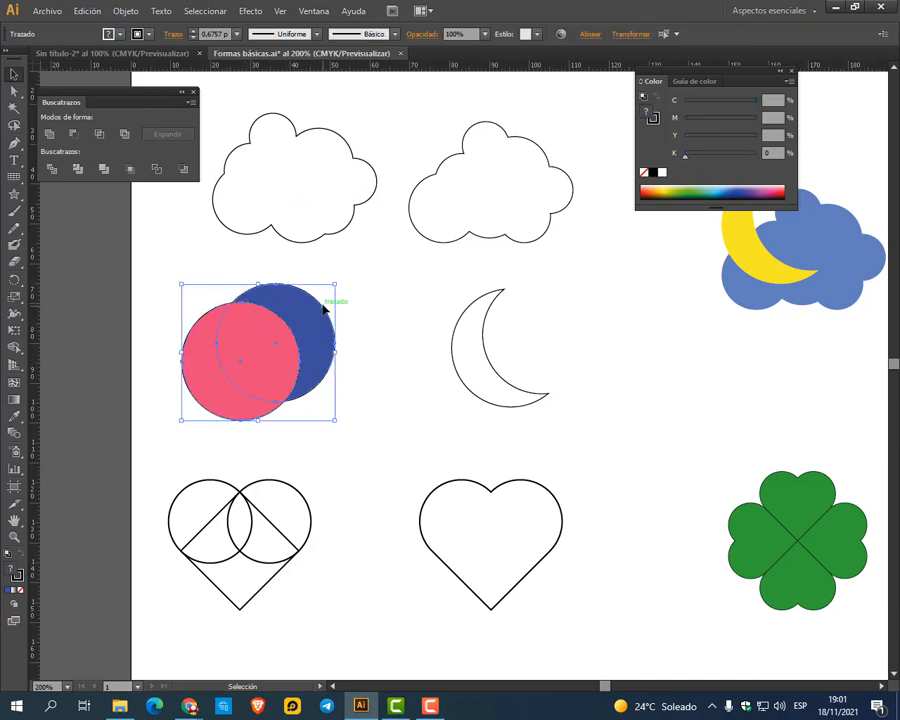
click(372, 298)
drag(239, 328, 246, 337)
drag(92, 94, 97, 100)
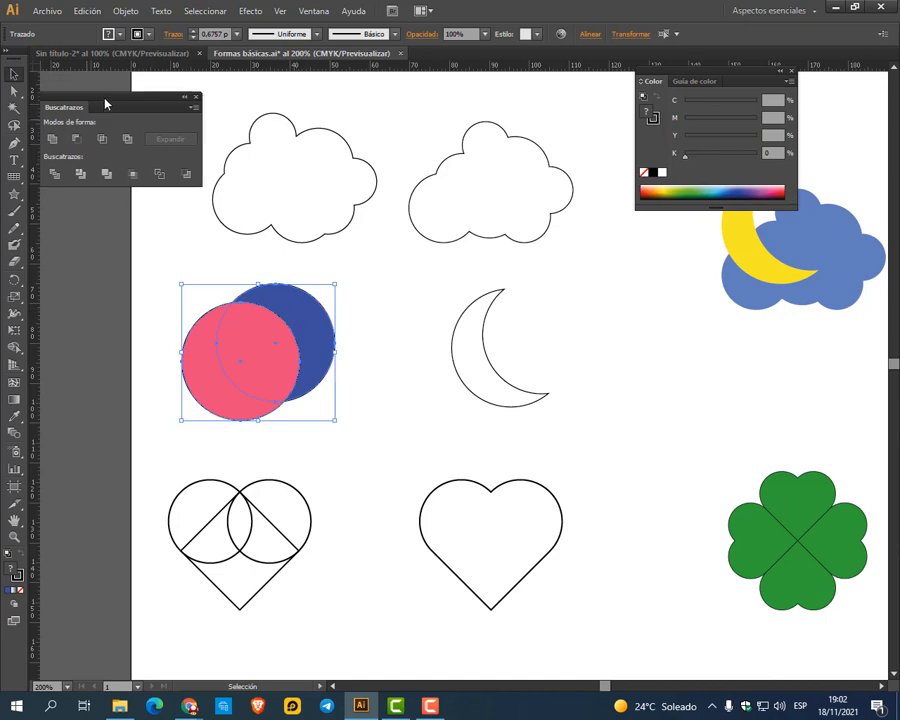
click(77, 144)
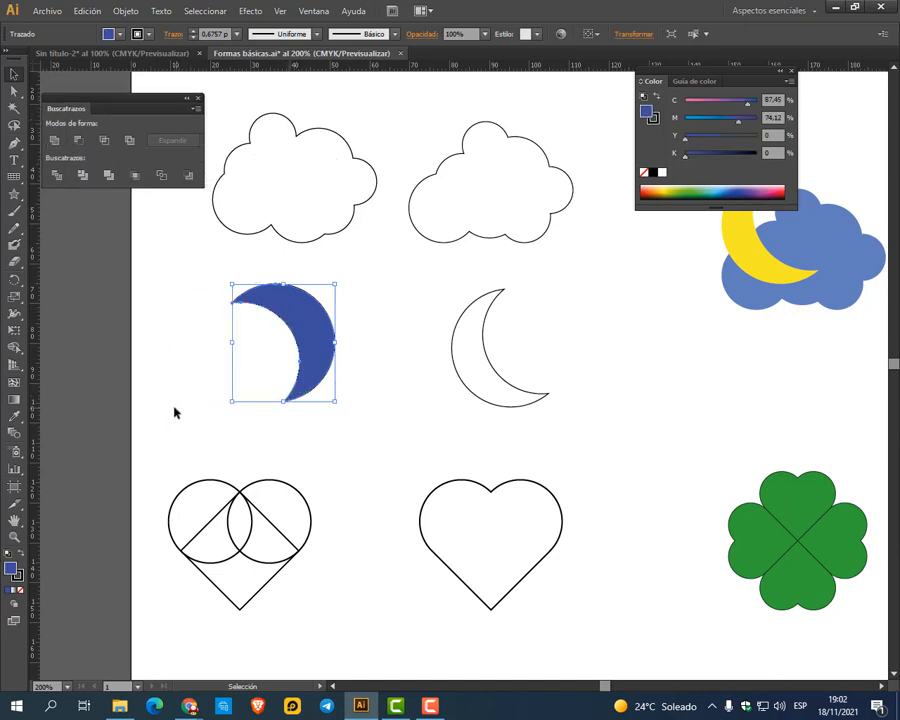
click(180, 410)
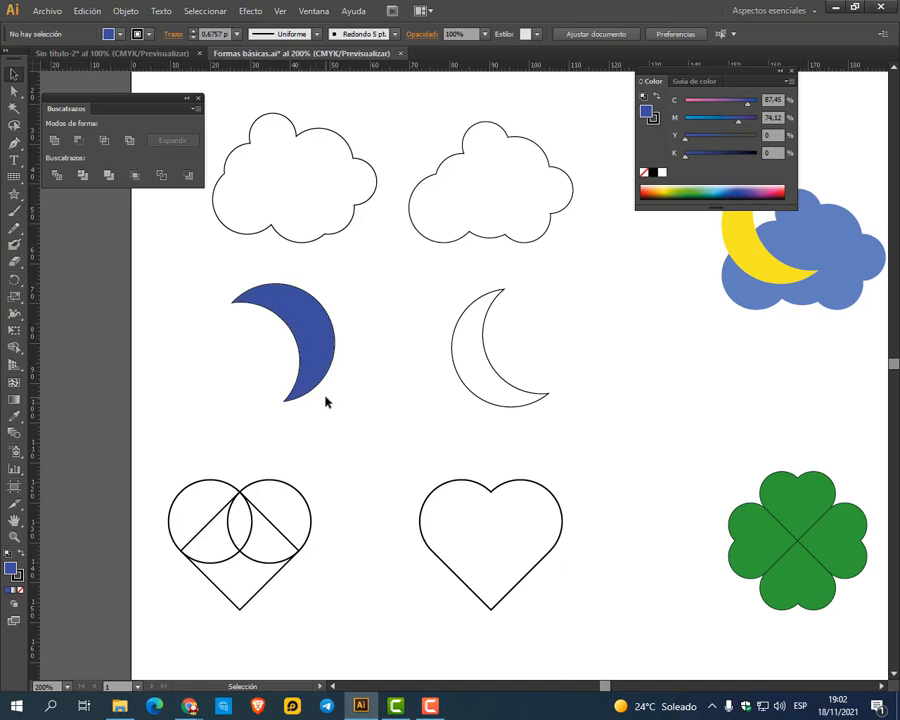
click(334, 338)
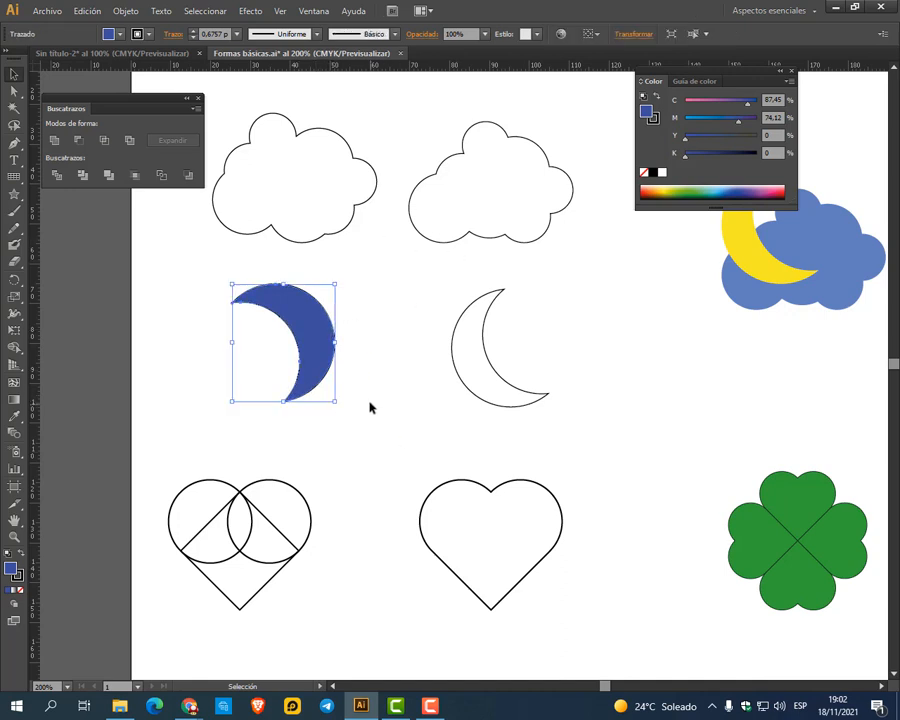
Select the two circles and the rotated square of the heart construction and unite them into one heart with Pathfinder
key(space)
drag(374, 447, 363, 333)
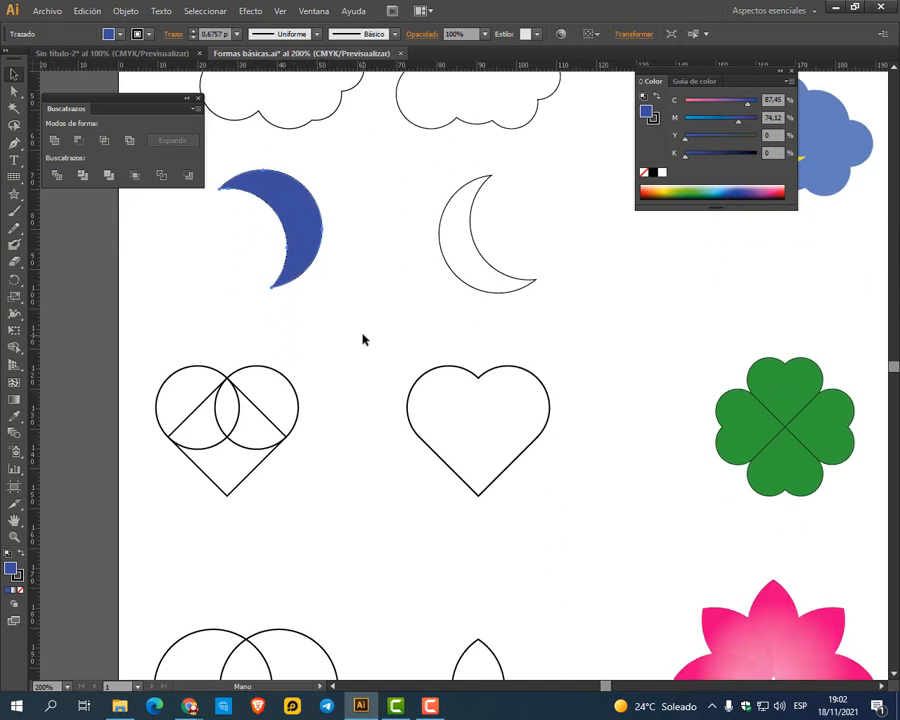
click(270, 374)
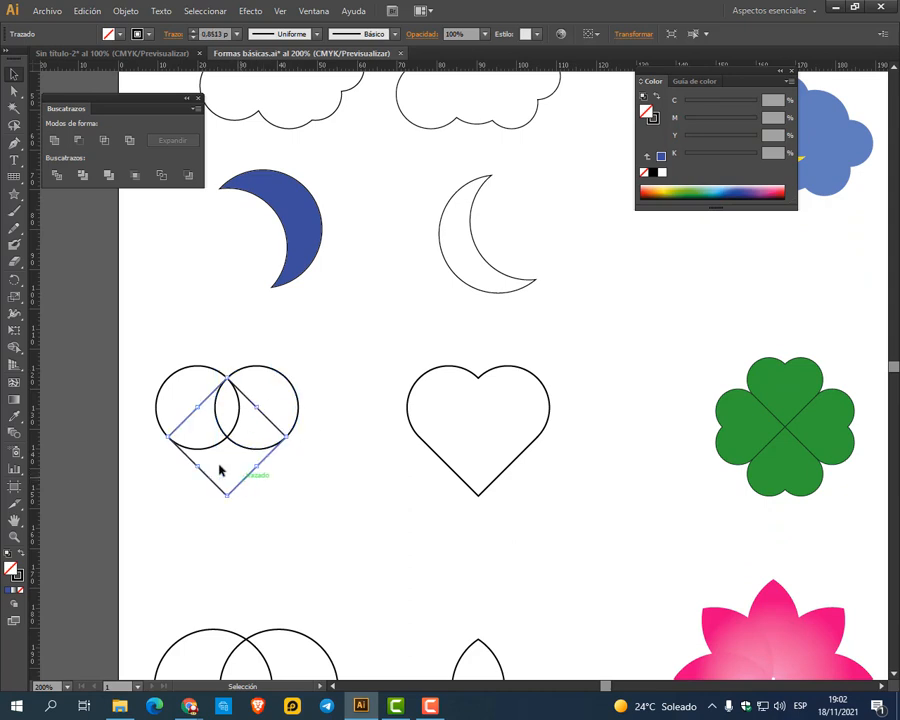
click(212, 447)
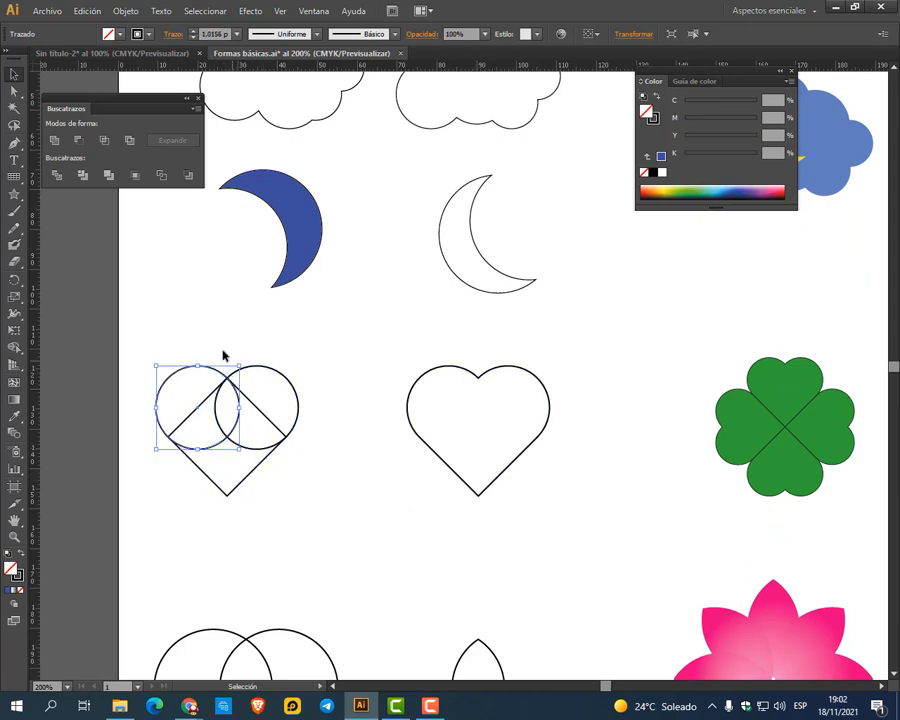
drag(205, 336, 251, 395)
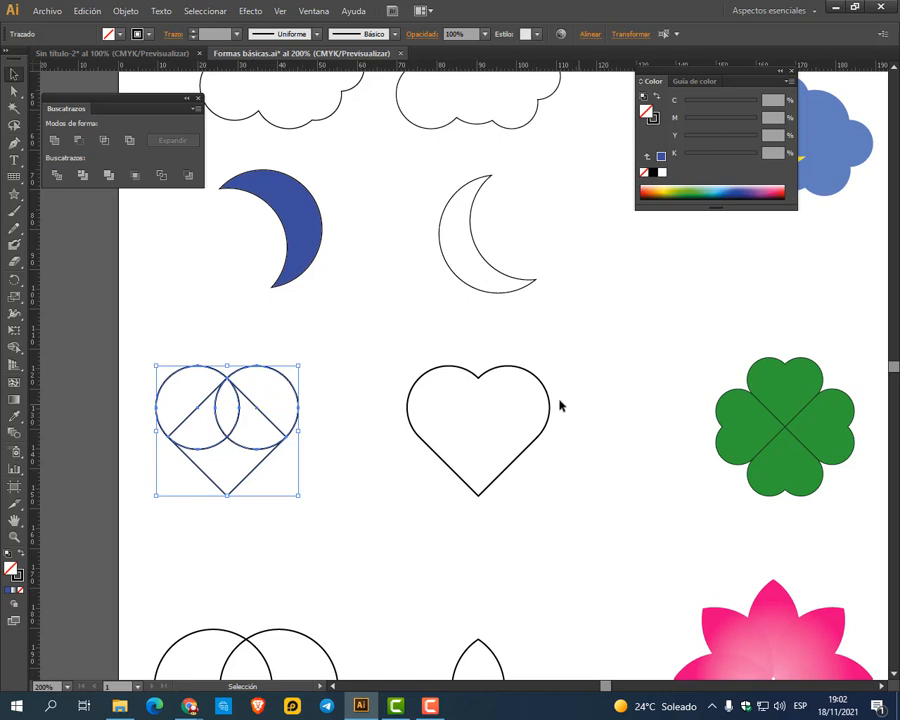
click(54, 141)
click(251, 345)
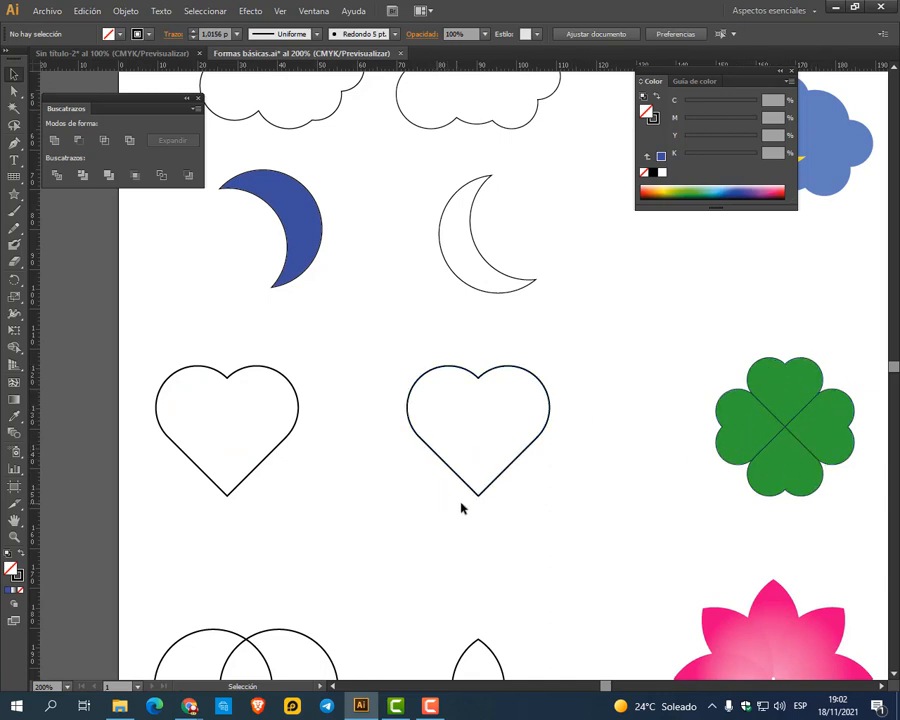
drag(462, 506, 492, 205)
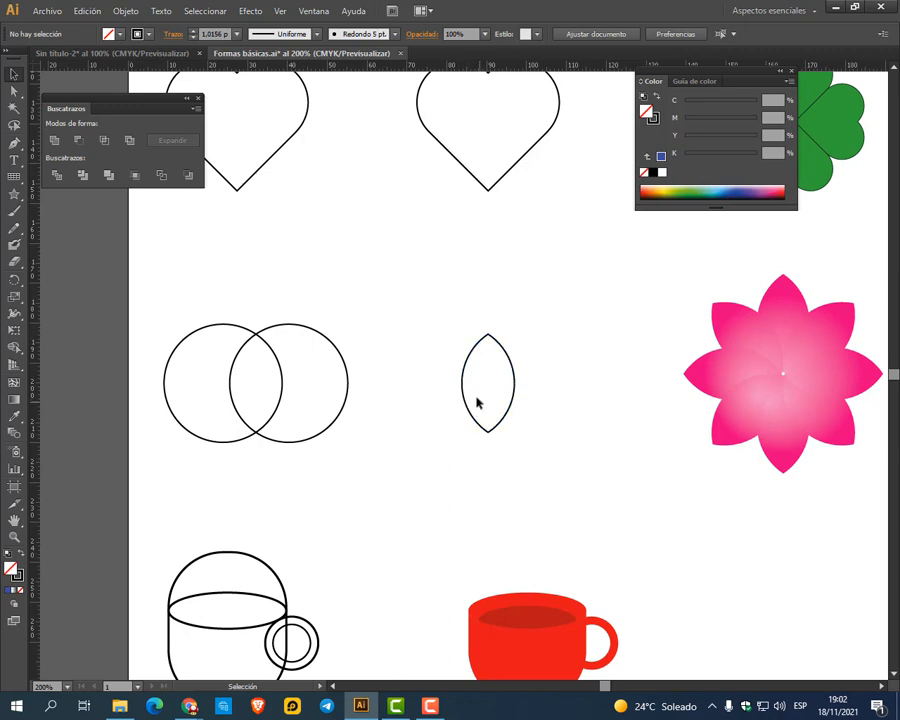
key(shift+m)
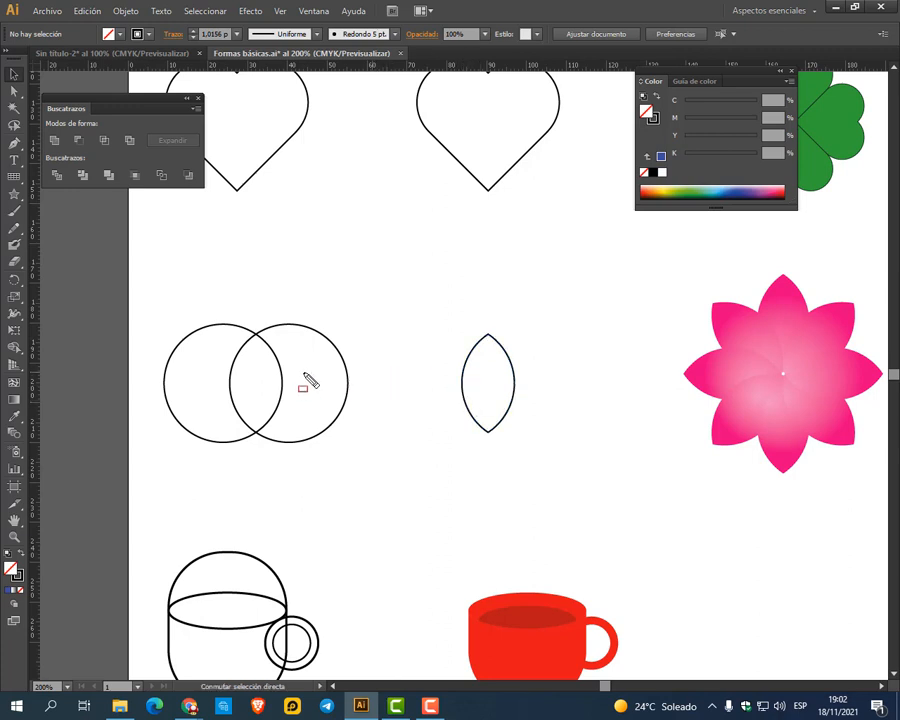
drag(222, 318, 289, 444)
mouse_move(255, 346)
mouse_down()
mouse_move(273, 375)
mouse_move(260, 386)
mouse_move(270, 395)
mouse_move(243, 411)
mouse_move(256, 430)
mouse_move(279, 351)
mouse_move(258, 365)
mouse_move(298, 368)
mouse_up()
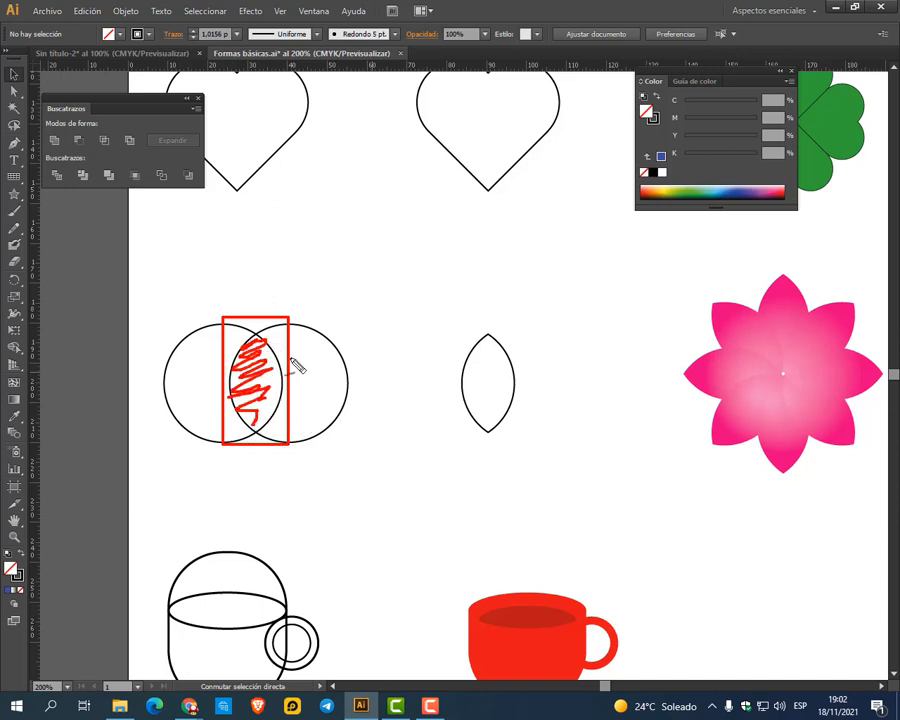
key(Escape)
click(231, 300)
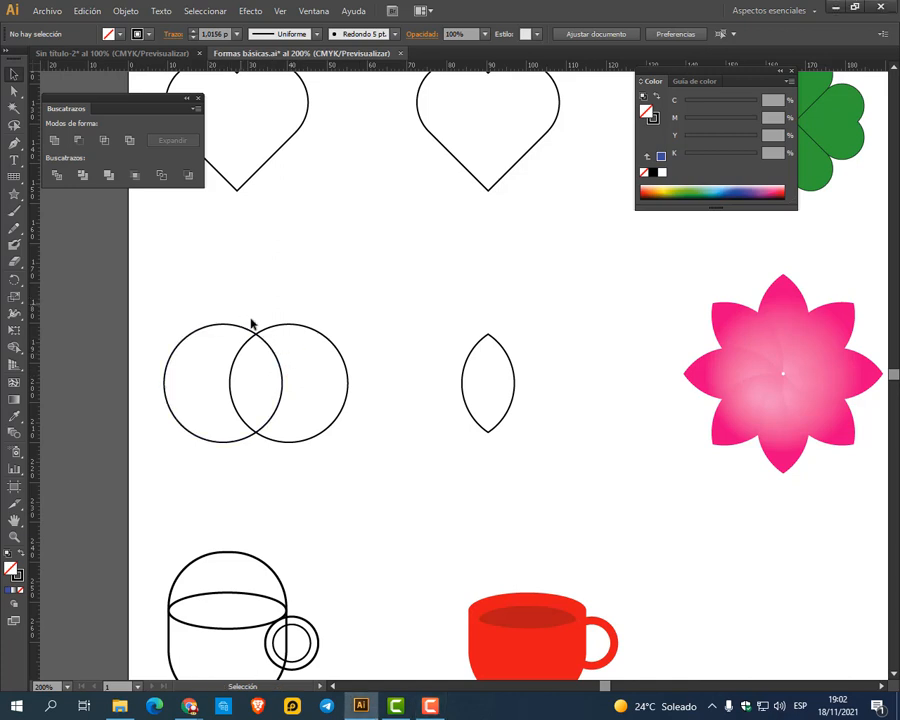
Select the two overlapping circles of the petal construction and keep only their intersection with Pathfinder
drag(251, 323, 271, 346)
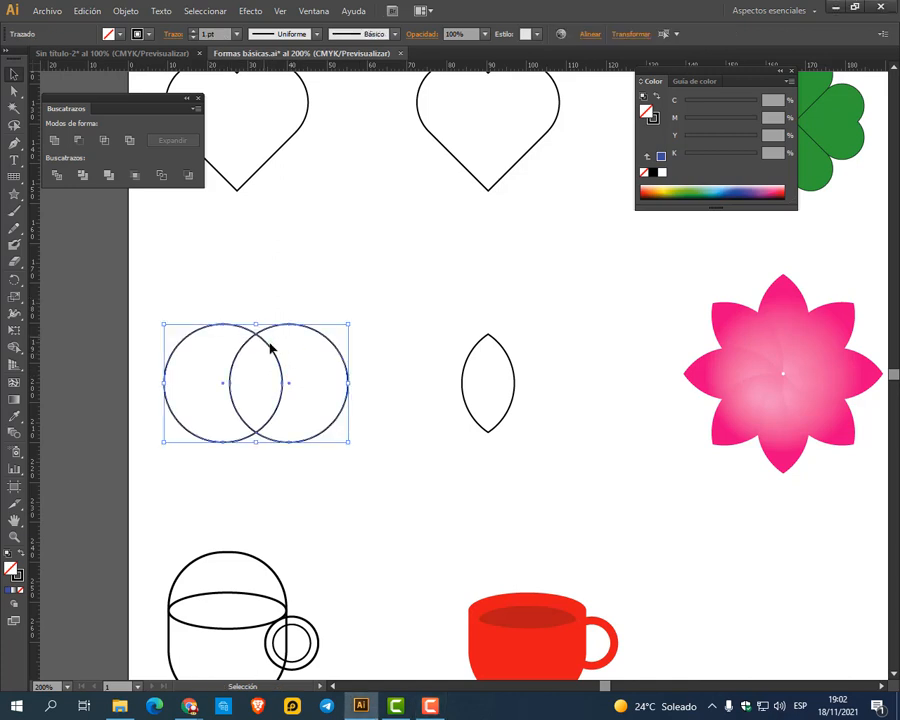
click(103, 143)
click(279, 293)
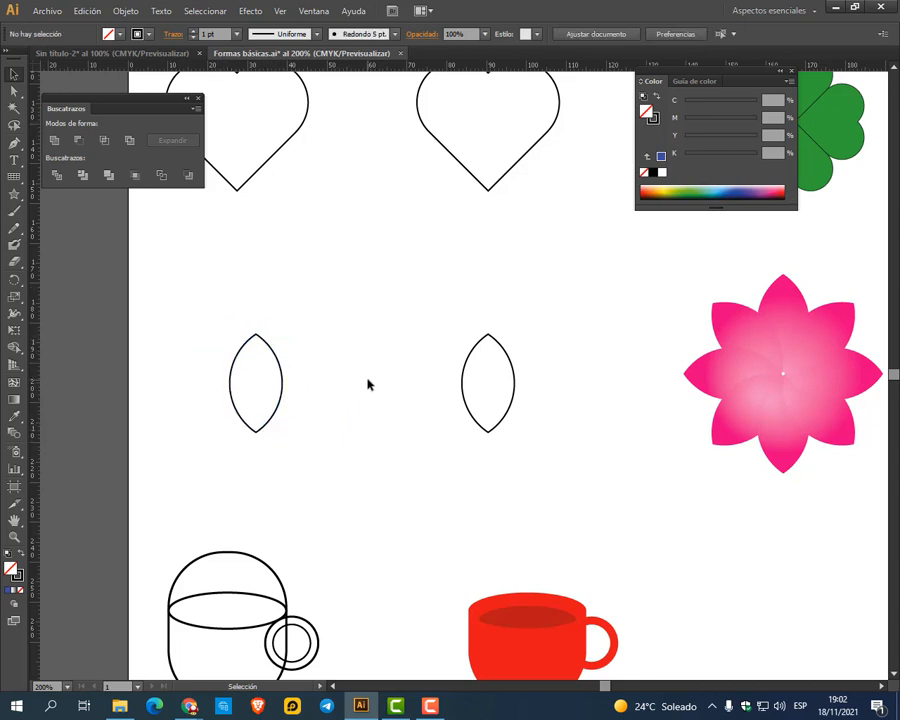
Try to move the dark red liquid ellipse up out of the finished red cup
scroll(386, 496, down, 3)
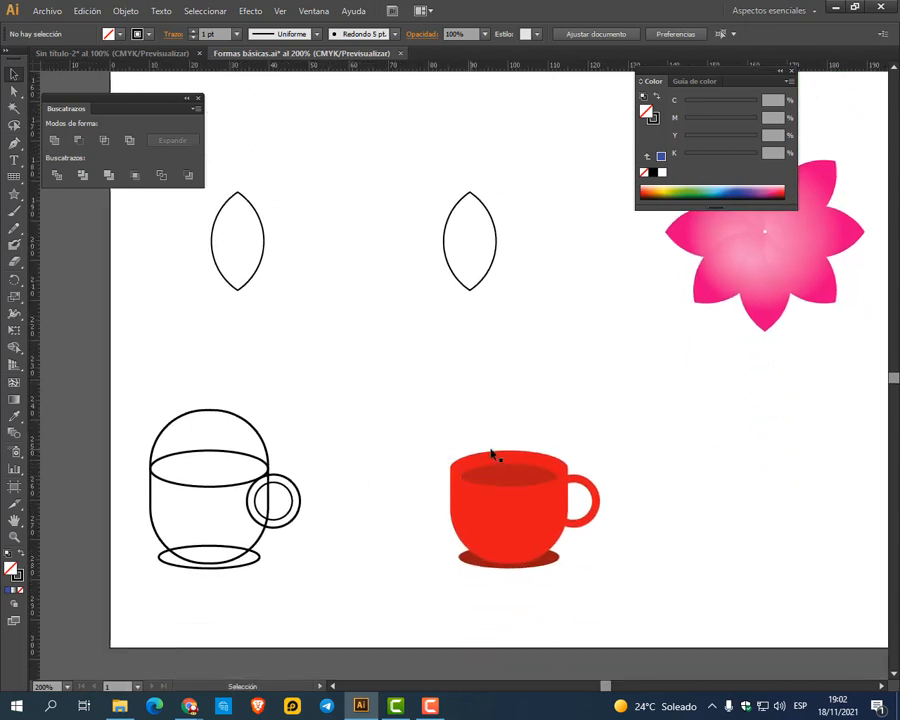
drag(508, 454, 530, 380)
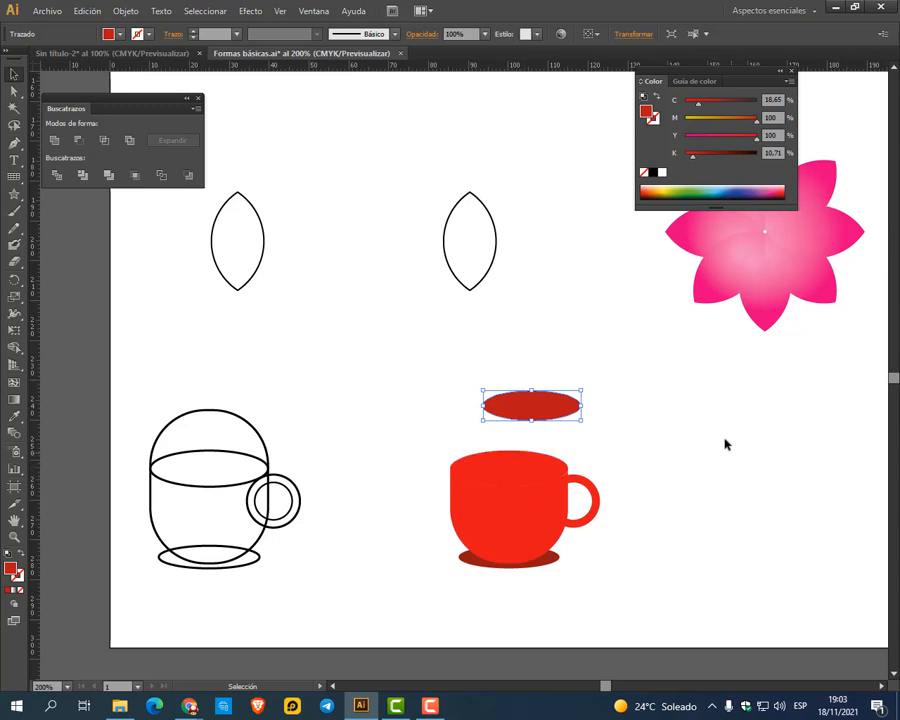
key(ctrl+z)
click(301, 441)
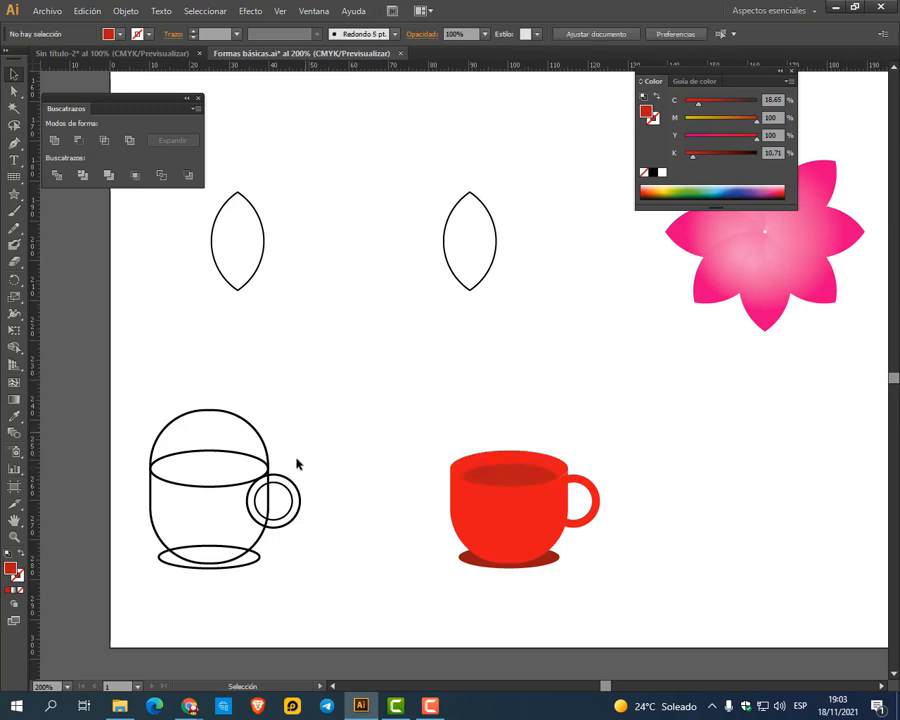
Fill the inner handle circle of the cup outline with the last-used solid red
click(291, 486)
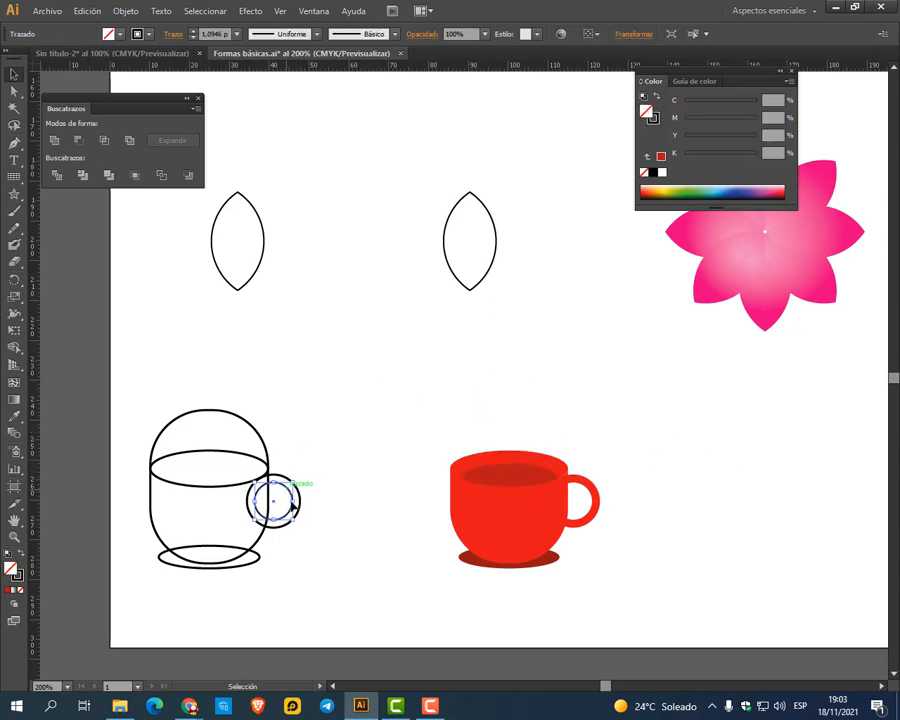
click(10, 593)
click(331, 580)
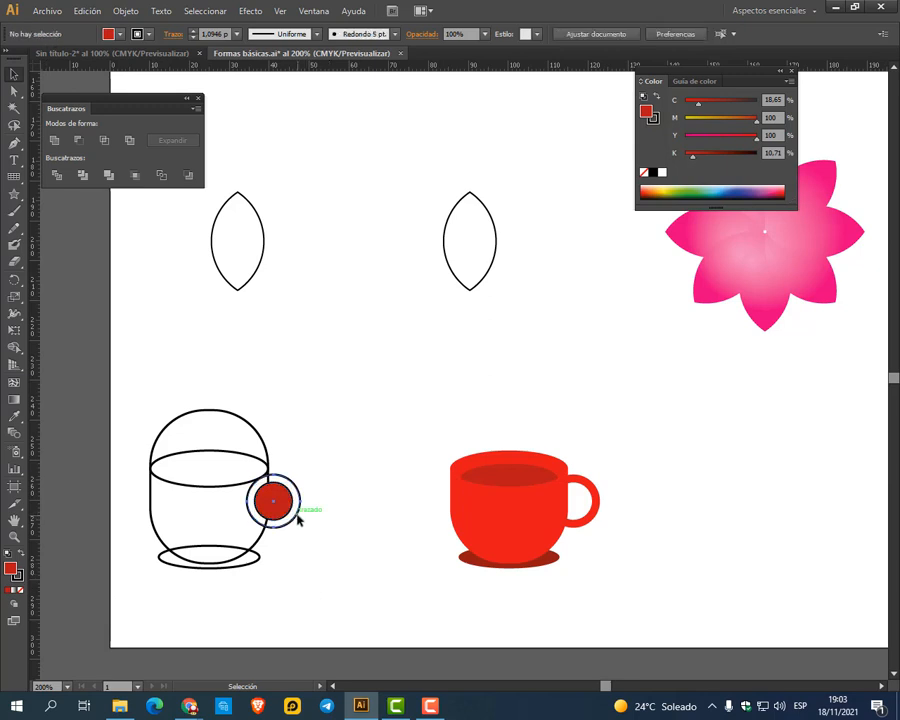
Fill the outer handle circle with blue, colour 470AED
click(297, 516)
double_click(16, 574)
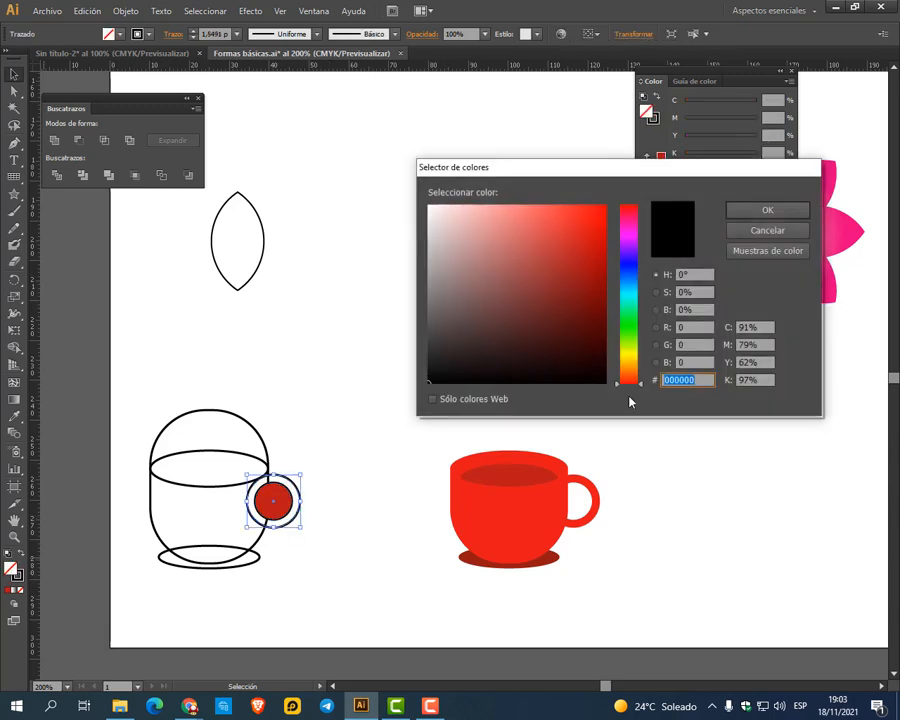
click(629, 252)
click(600, 216)
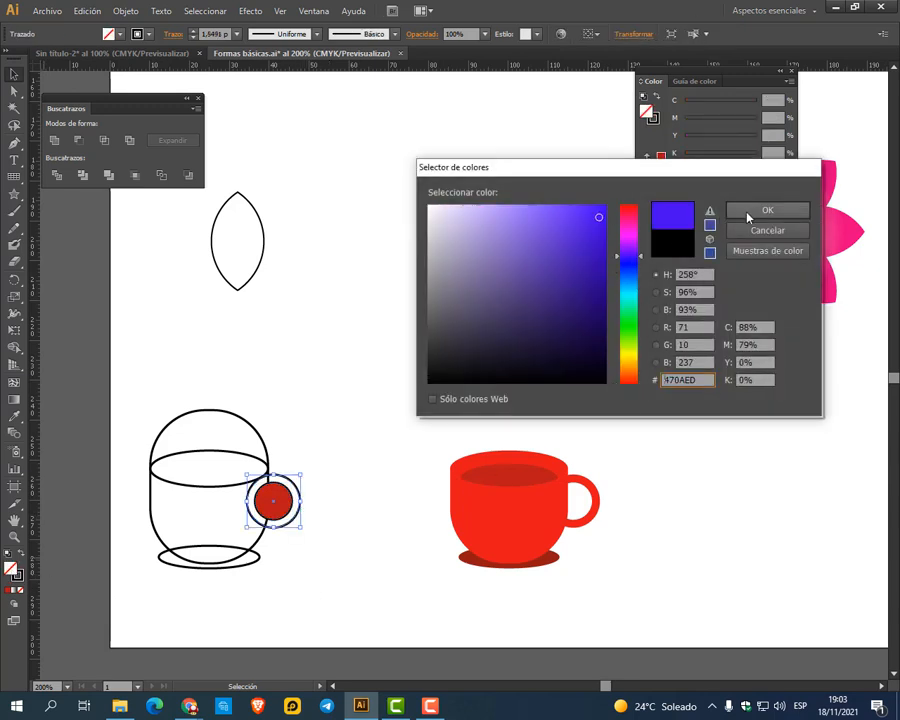
click(750, 213)
click(287, 458)
Reset the inner handle circle to the default white fill and black stroke
click(290, 512)
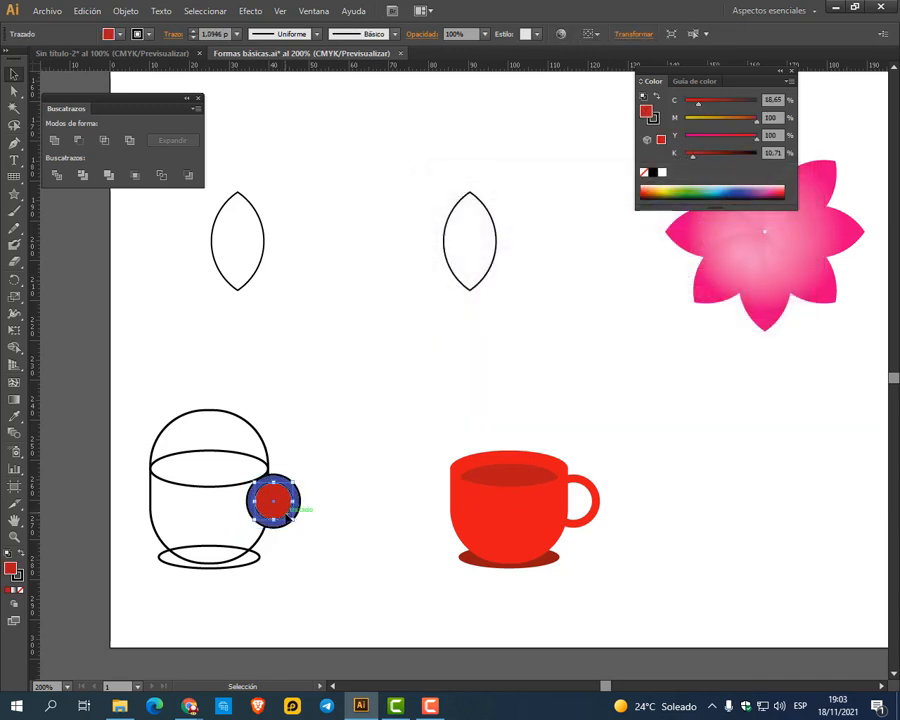
click(333, 522)
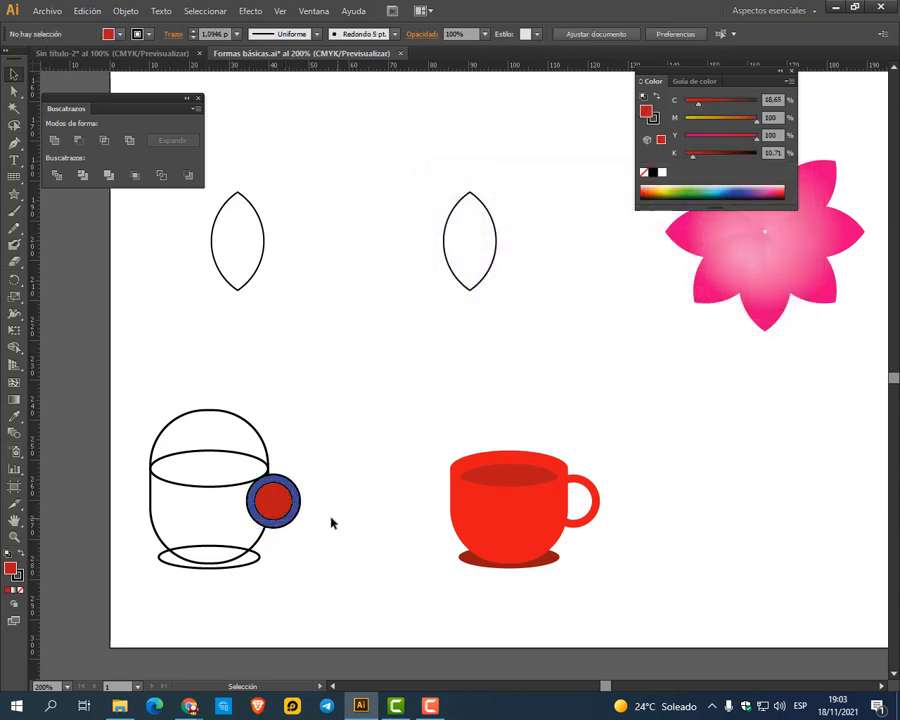
click(277, 506)
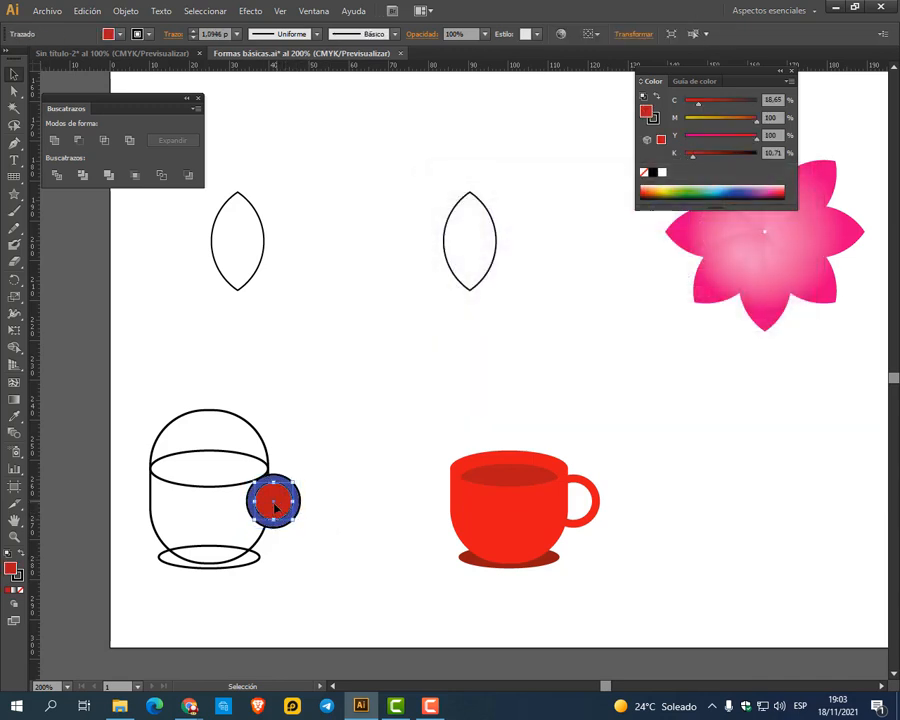
click(7, 554)
click(332, 569)
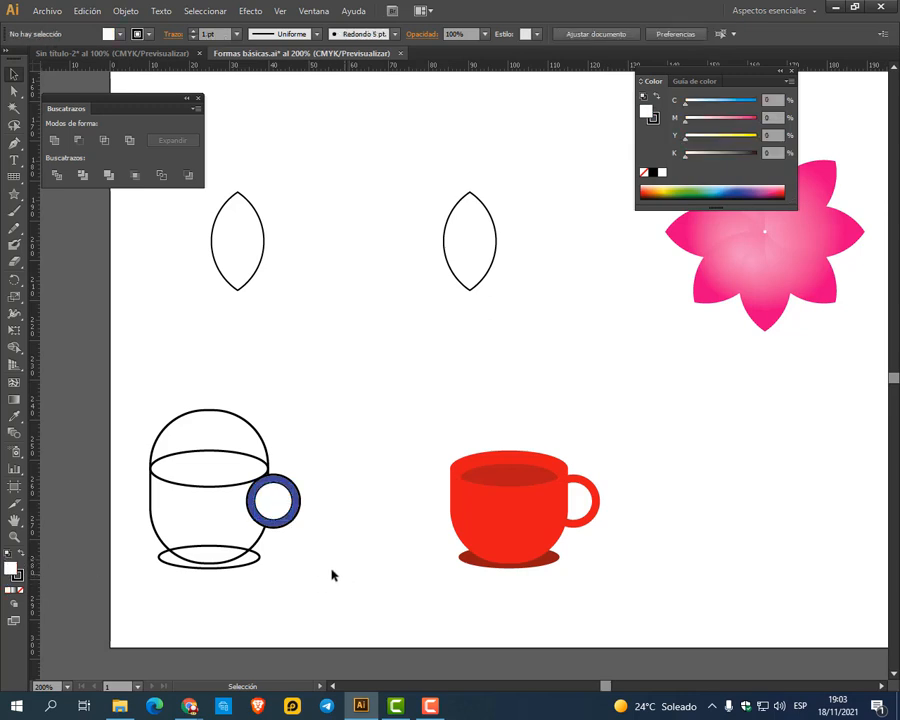
Move both handle circles off the cup outline to test the hole, and return them to their original place
click(288, 506)
drag(288, 506, 352, 476)
click(348, 466)
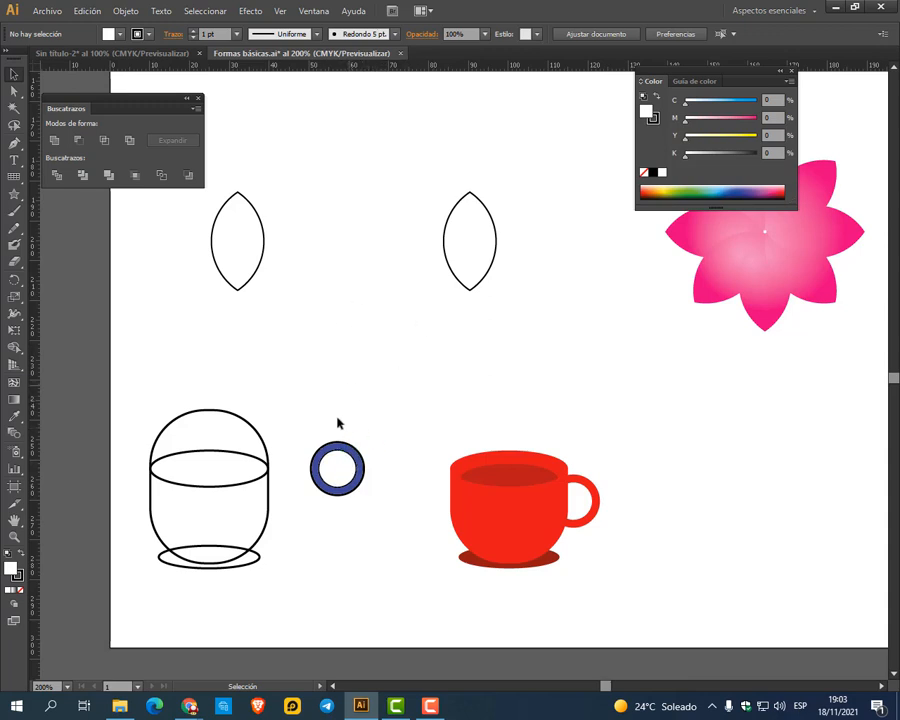
click(337, 473)
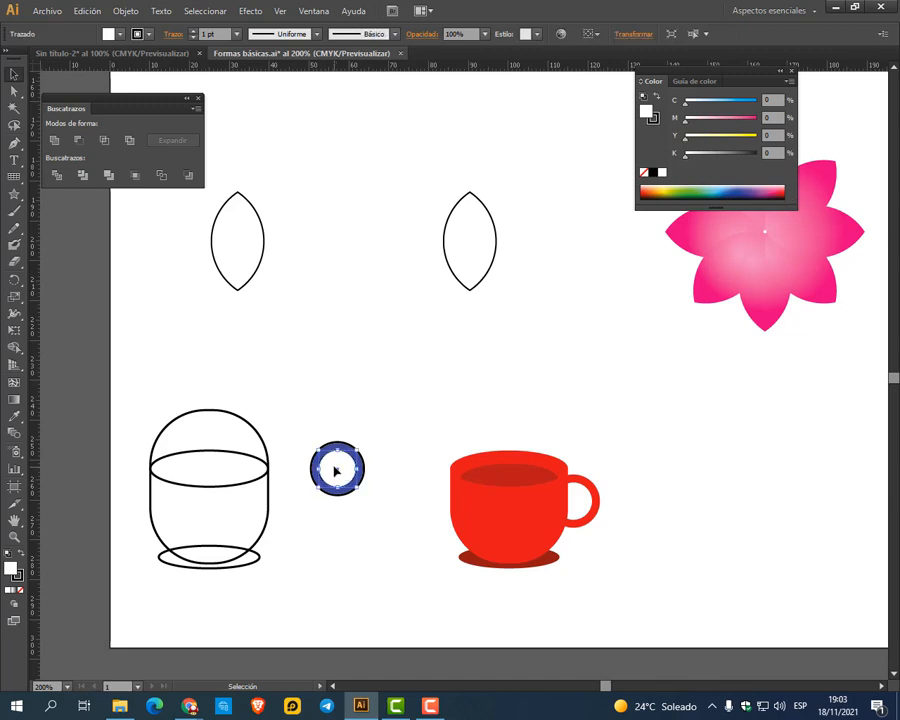
click(335, 431)
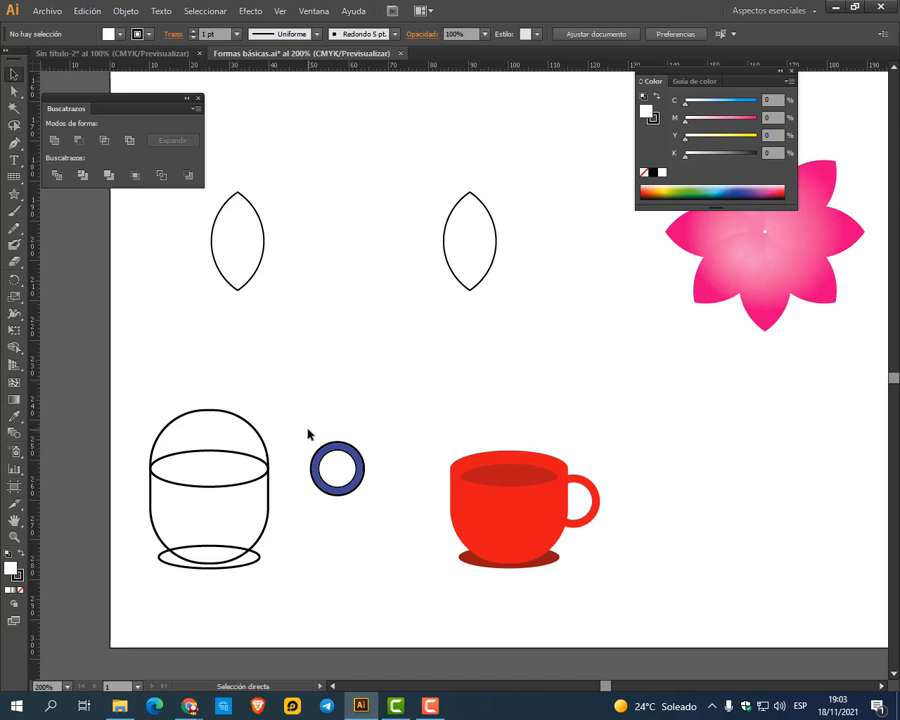
drag(361, 456, 298, 484)
click(310, 488)
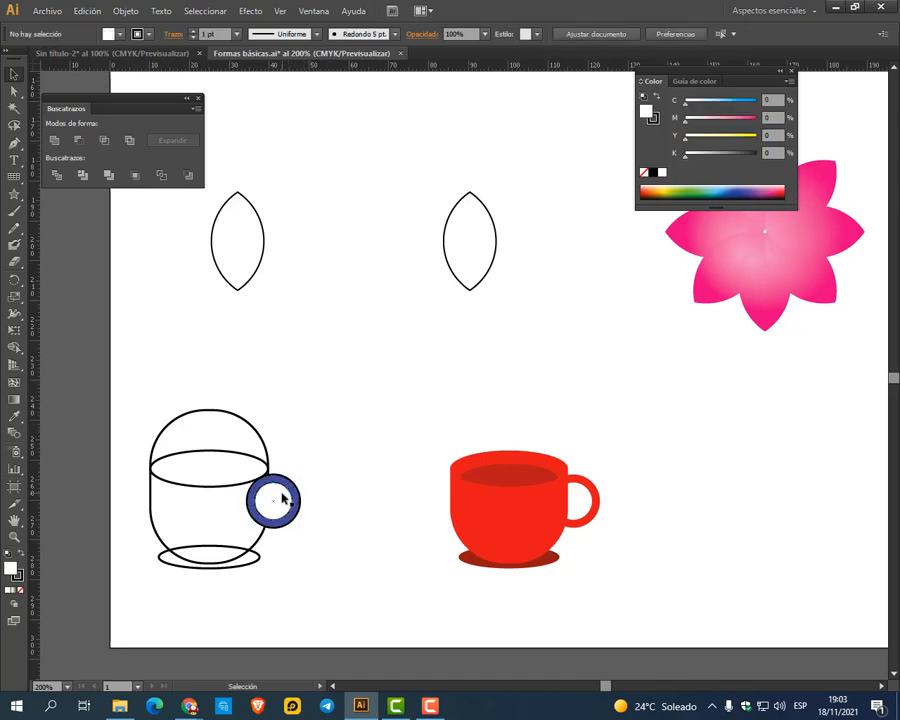
Compare the finished red cup's body and handle with the two separate handle circles of the outline
click(573, 486)
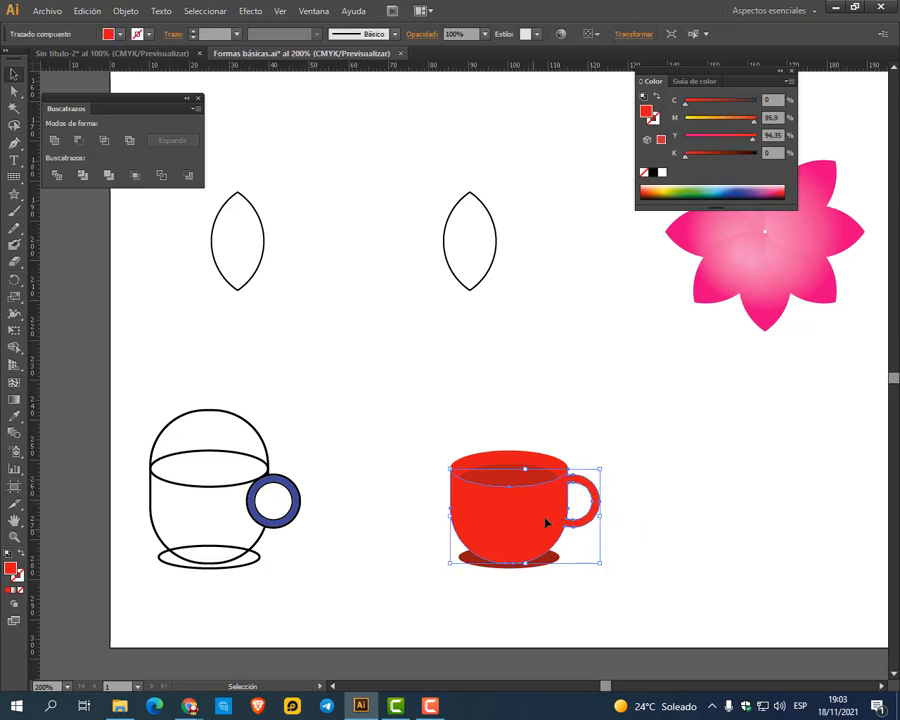
click(382, 524)
click(283, 481)
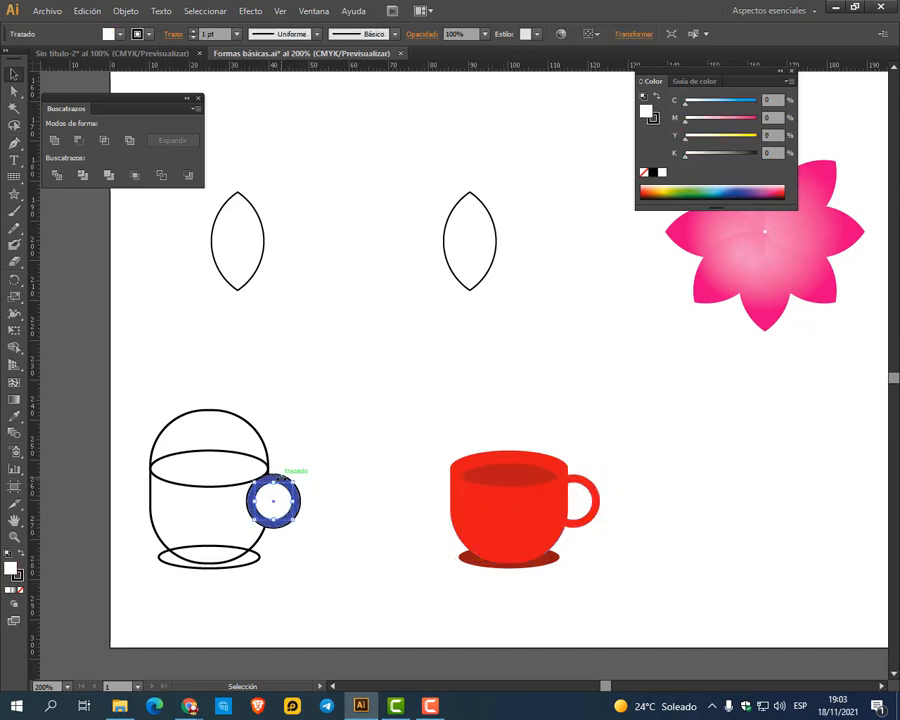
click(278, 475)
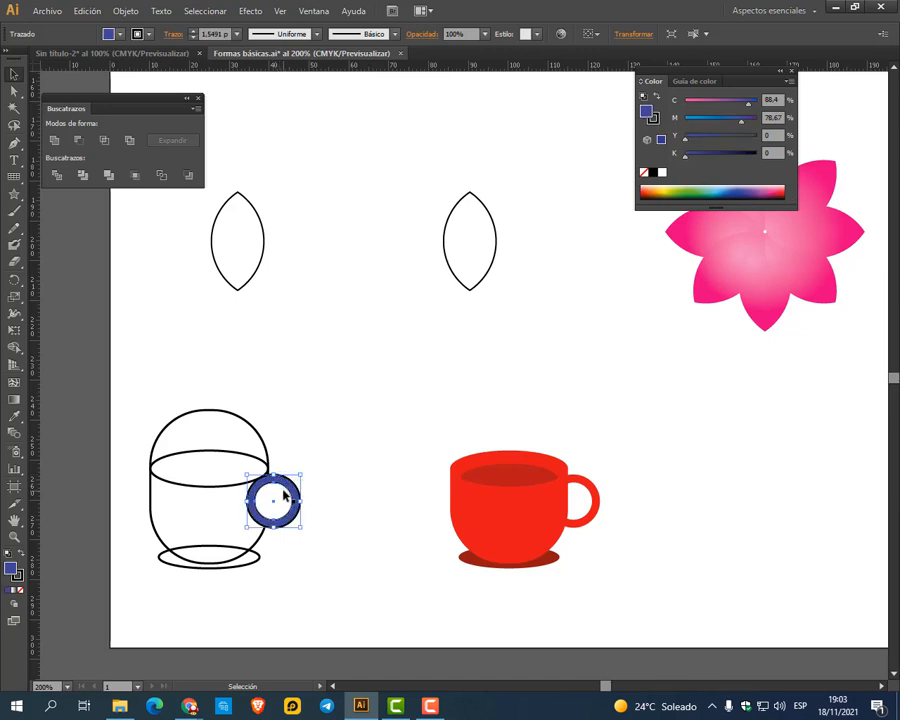
click(283, 491)
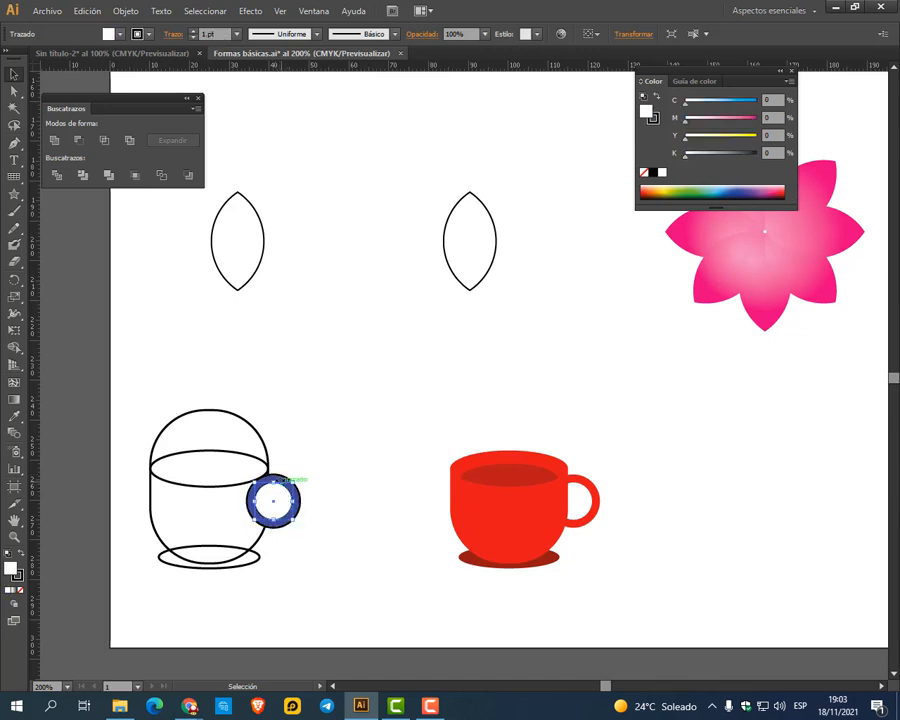
click(356, 470)
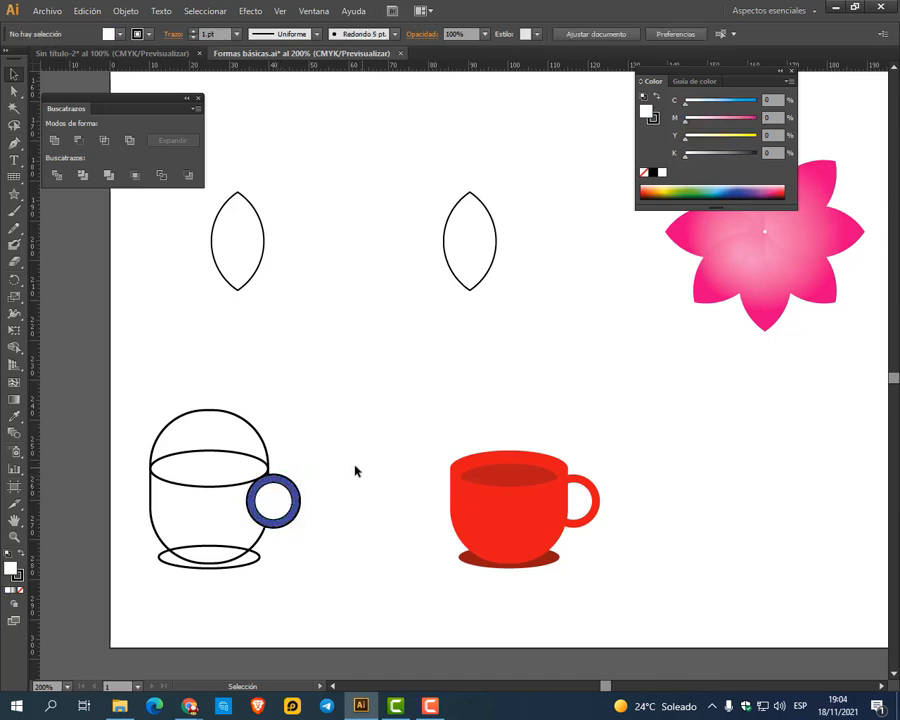
Fill the inner handle circle with green to set it apart from the blue outer circle
click(275, 500)
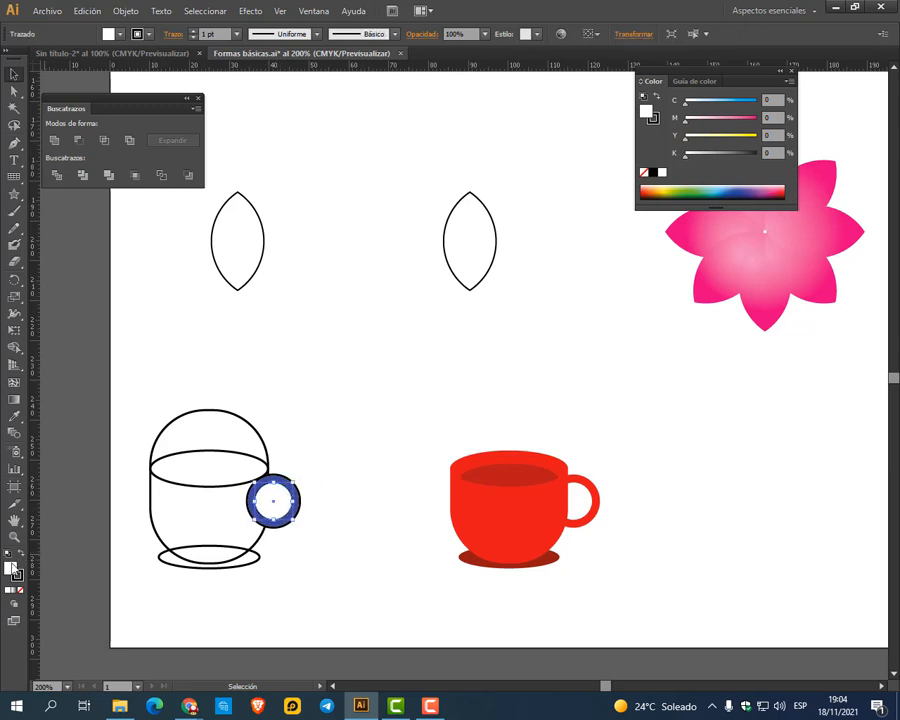
double_click(12, 570)
click(631, 265)
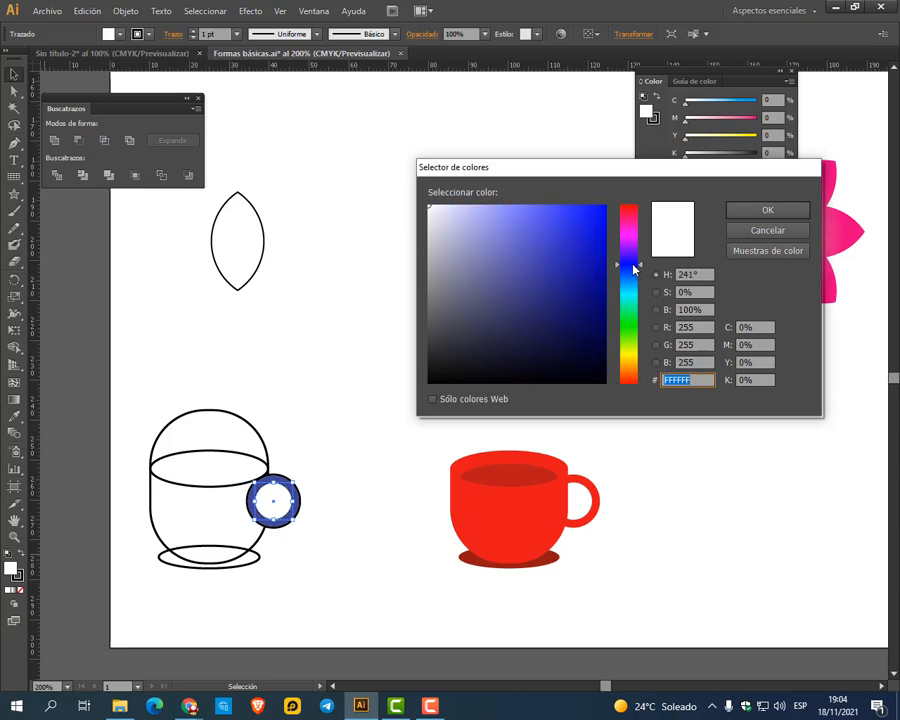
click(633, 318)
click(538, 225)
click(796, 210)
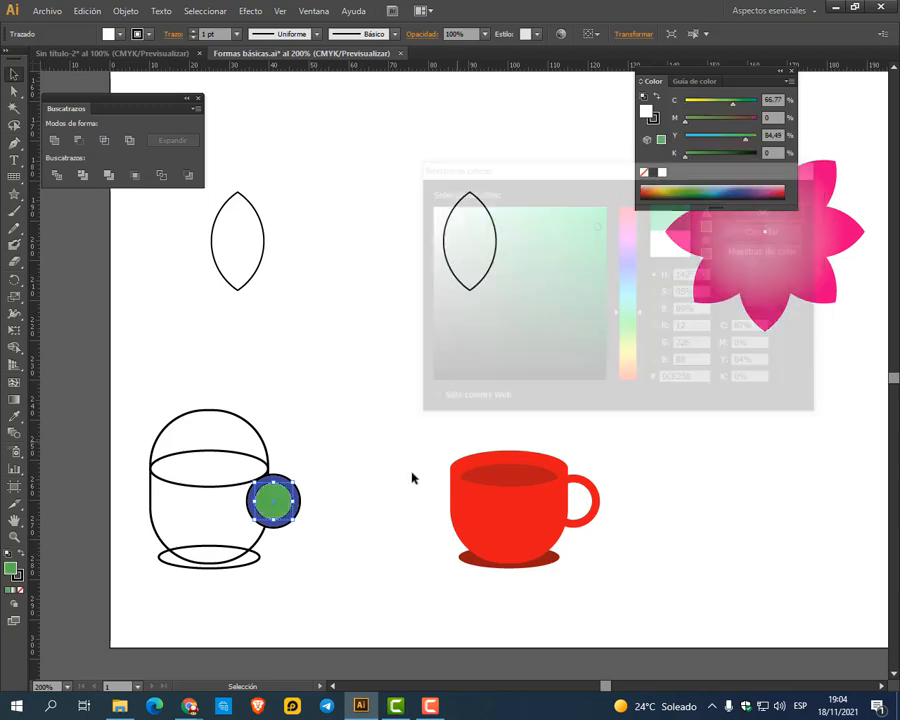
Subtract the green inner circle from the blue outer circle with Pathfinder to make a hollow ring
click(300, 497)
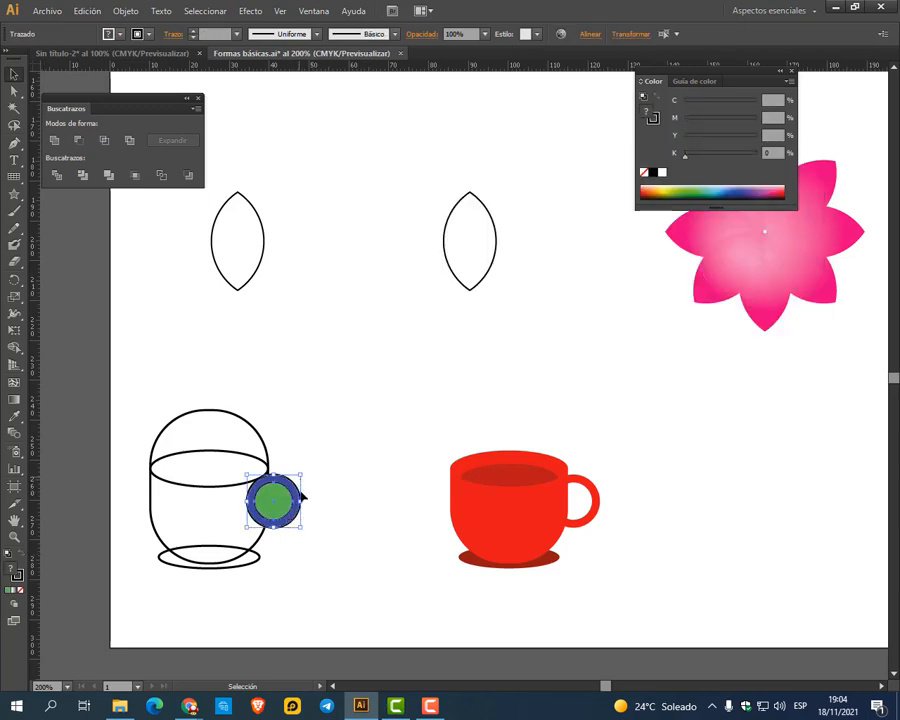
click(80, 141)
click(361, 623)
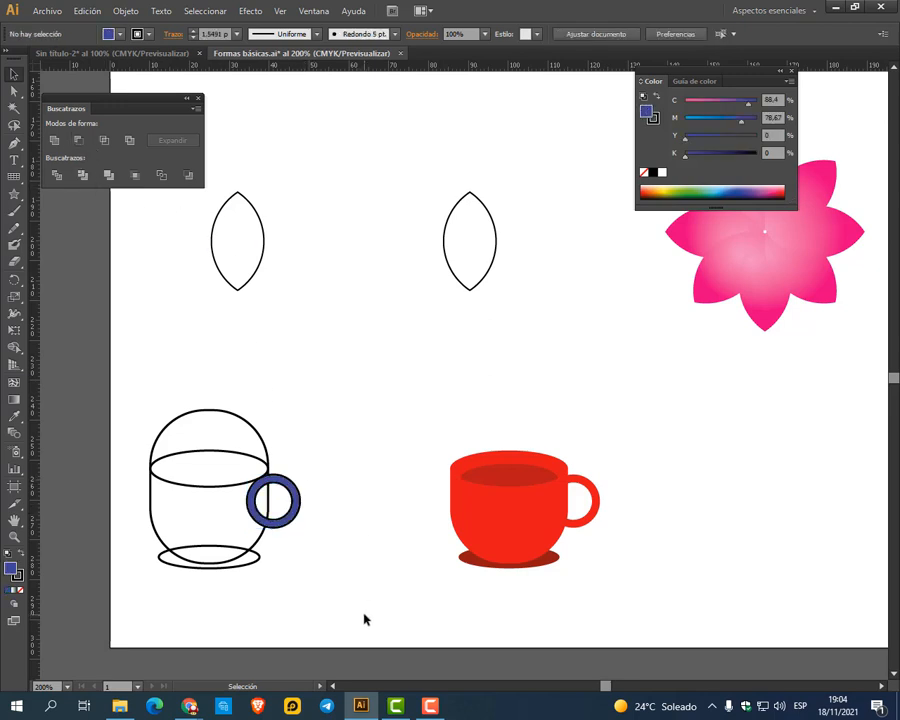
Test the blue ring over the top of the cup outline, and place it on the body's right edge as the handle
drag(291, 509, 200, 405)
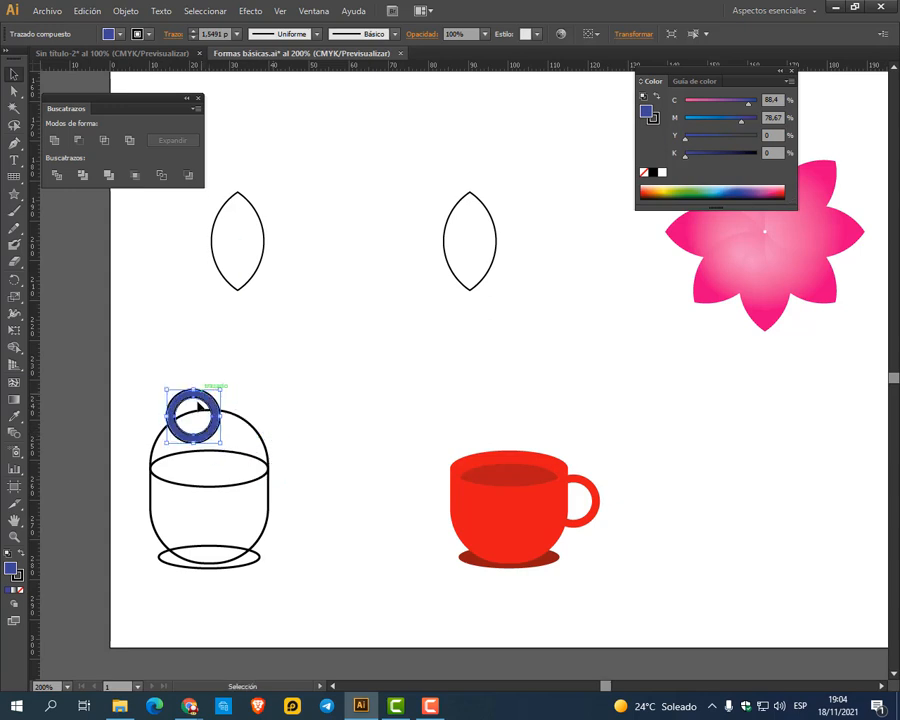
click(300, 398)
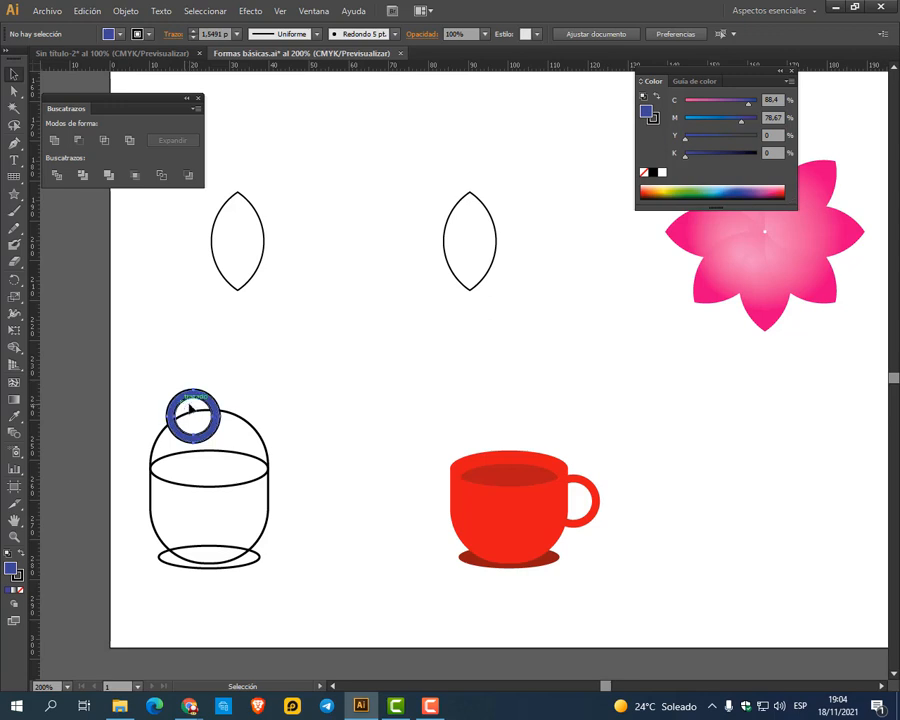
click(192, 413)
drag(190, 410, 277, 492)
click(316, 448)
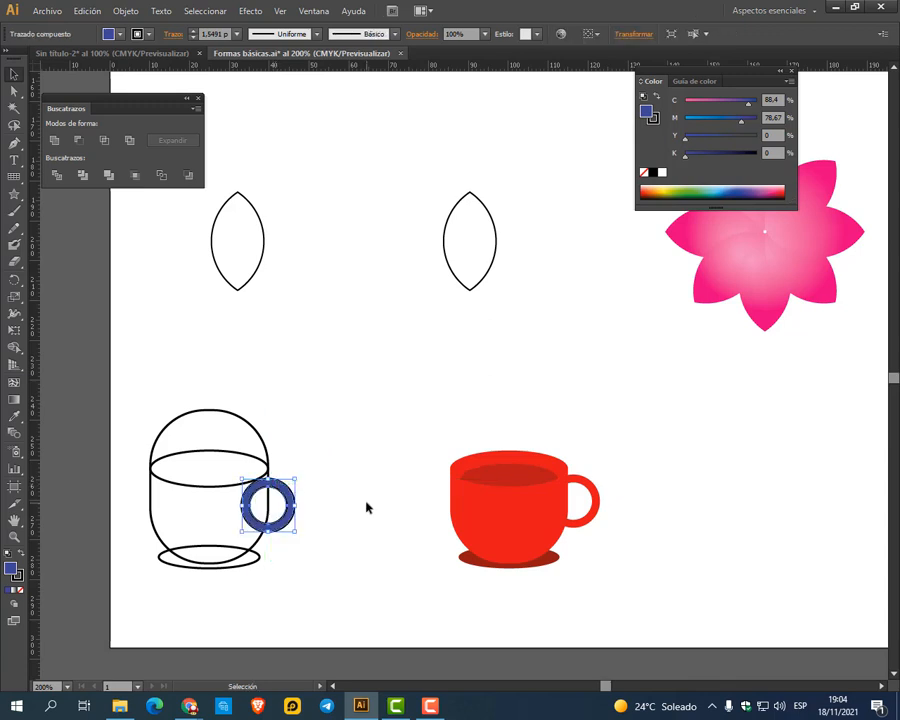
click(349, 547)
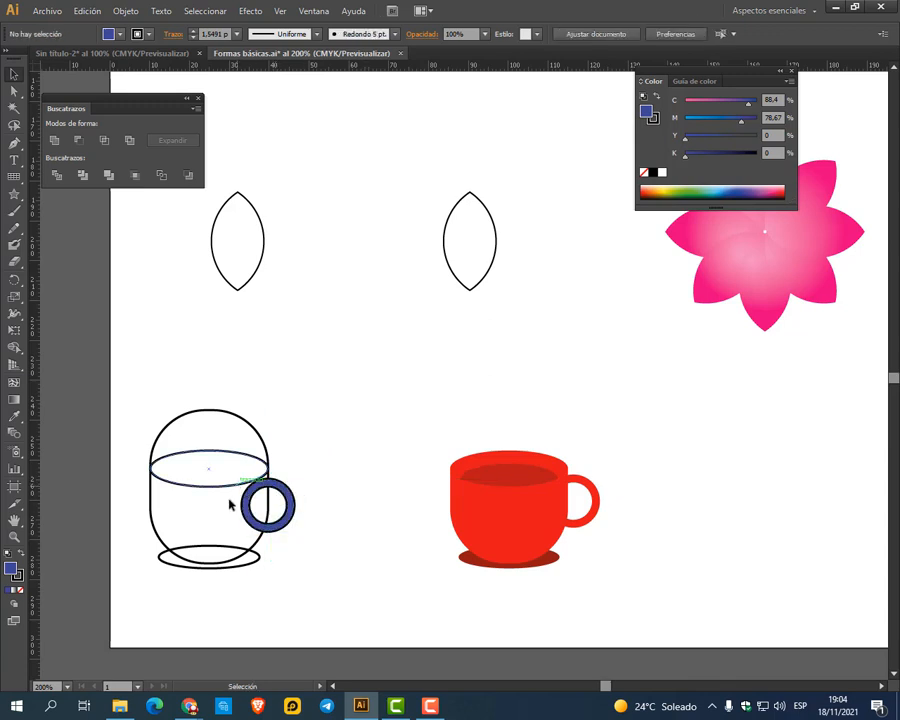
Fill the base ellipse under the cup outline with dark red (#6D0808), like the finished cup's saucer
click(253, 568)
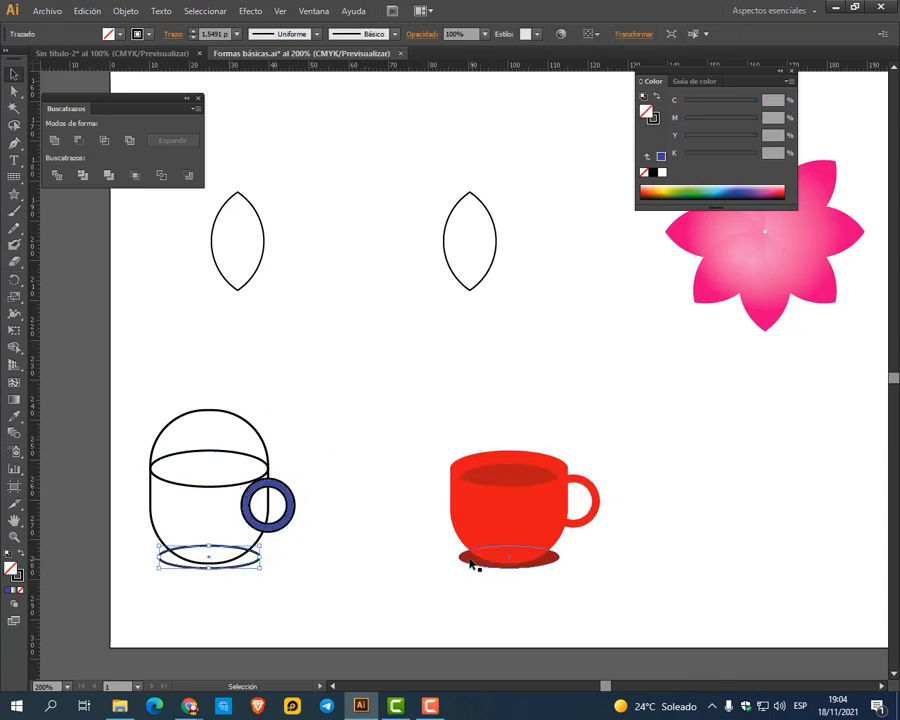
double_click(10, 569)
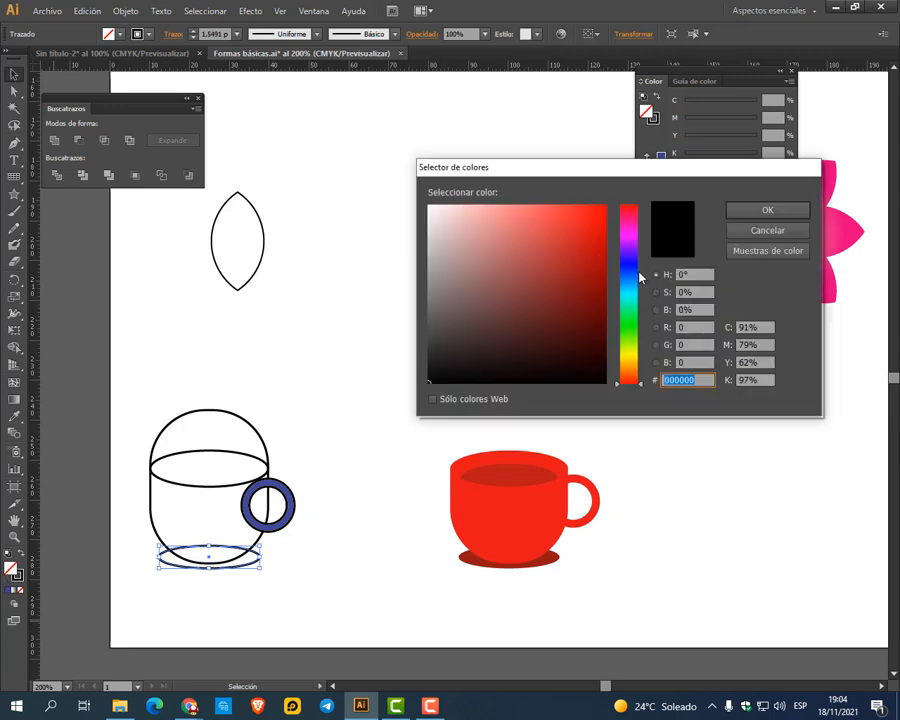
click(597, 292)
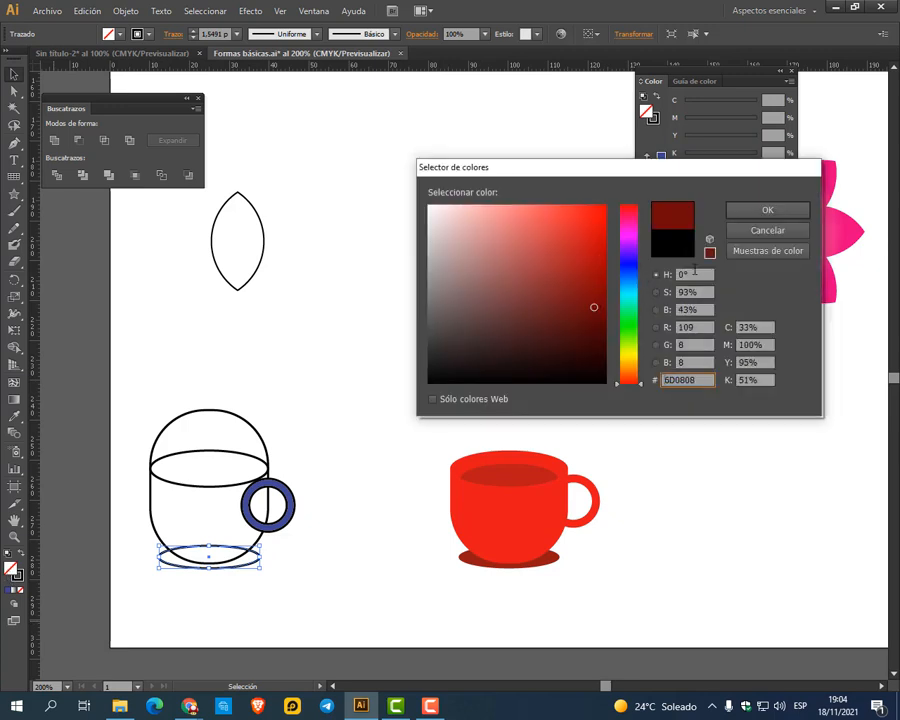
click(765, 211)
click(345, 524)
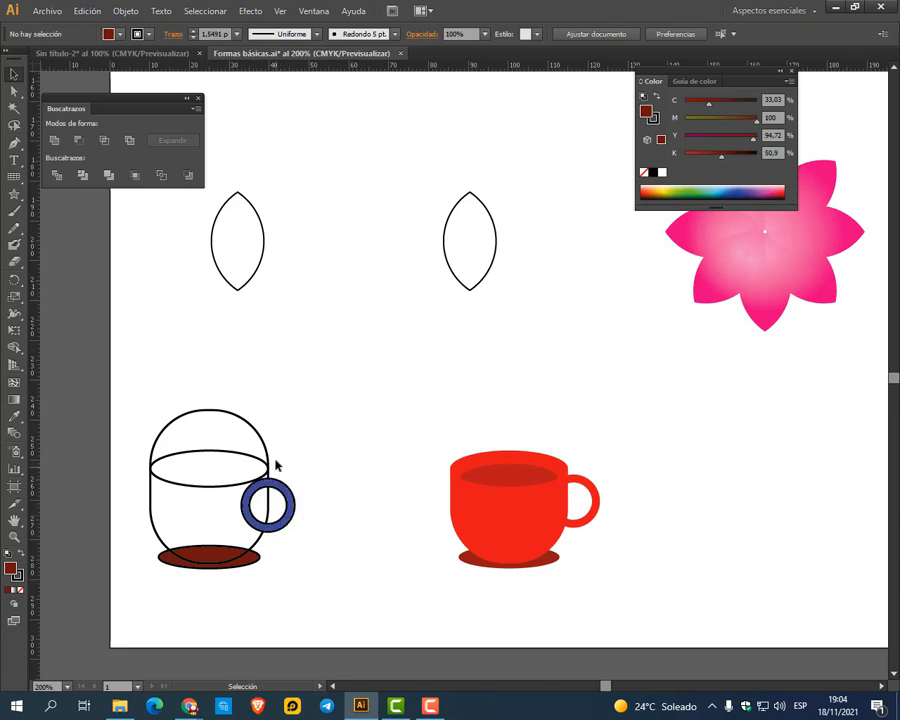
Try intersecting the cup body outline with the rim ellipse in Pathfinder, and undo the result
click(213, 415)
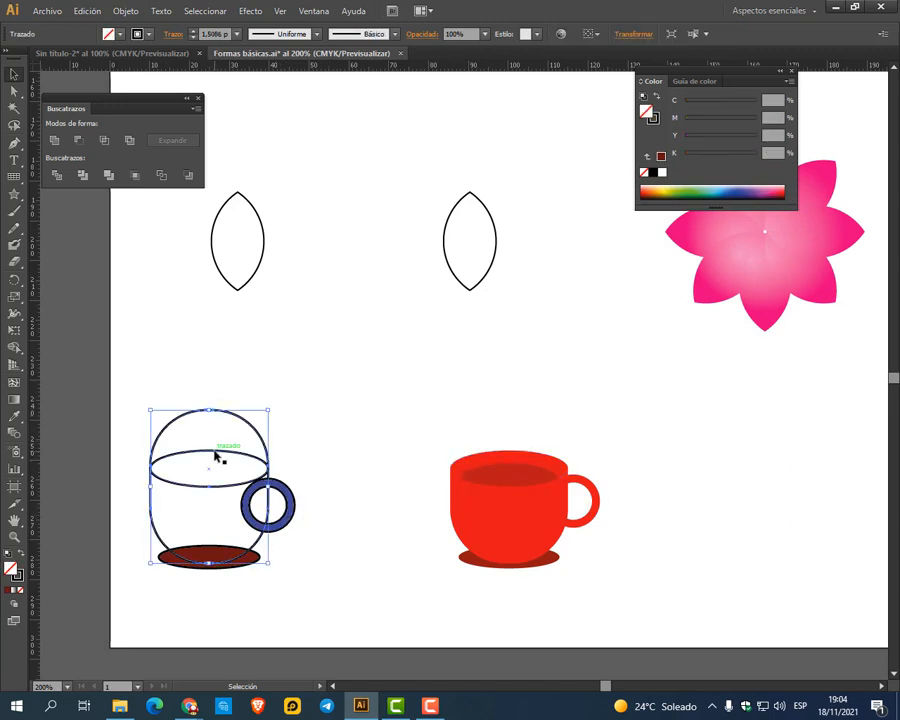
click(216, 455)
click(327, 543)
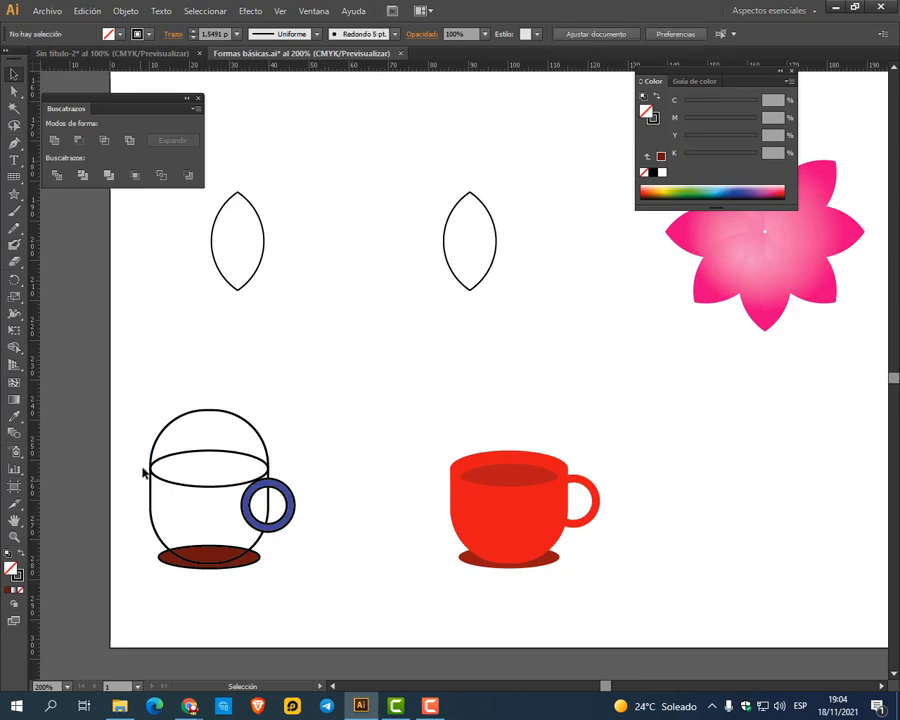
drag(160, 471, 166, 477)
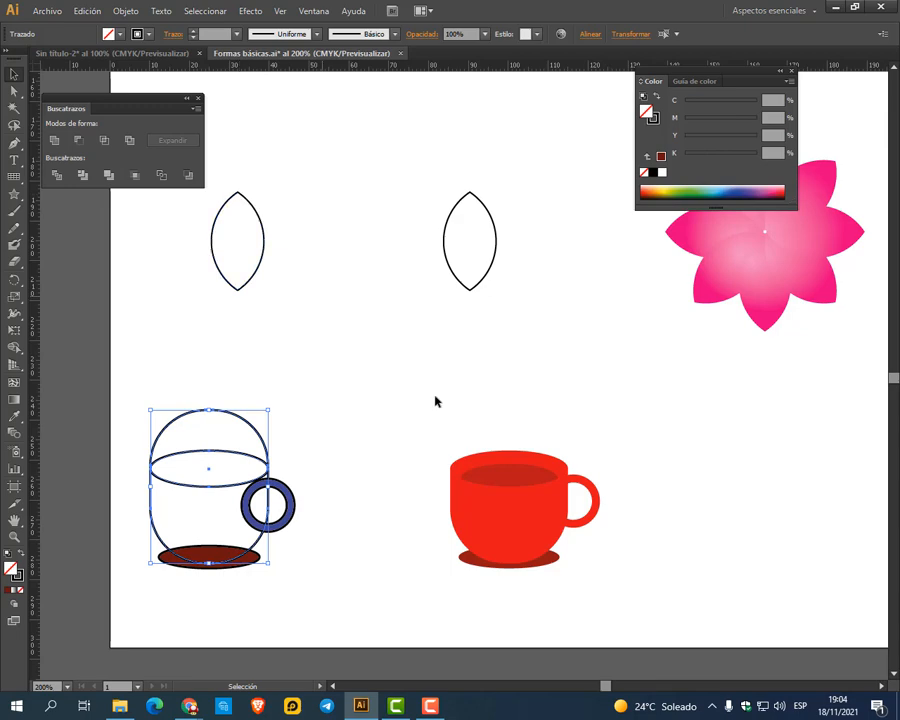
click(104, 140)
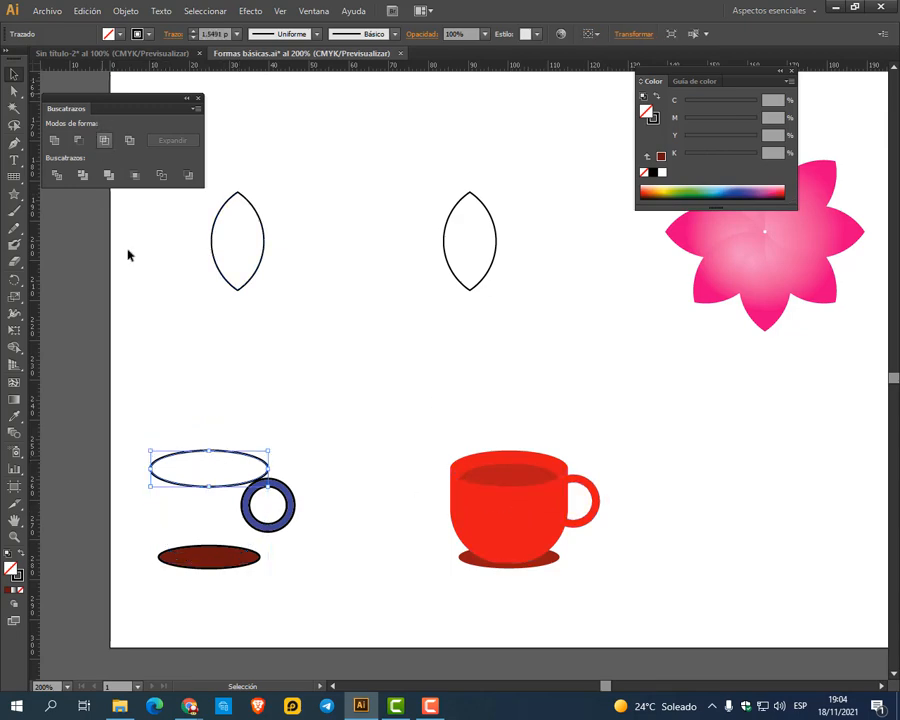
click(86, 11)
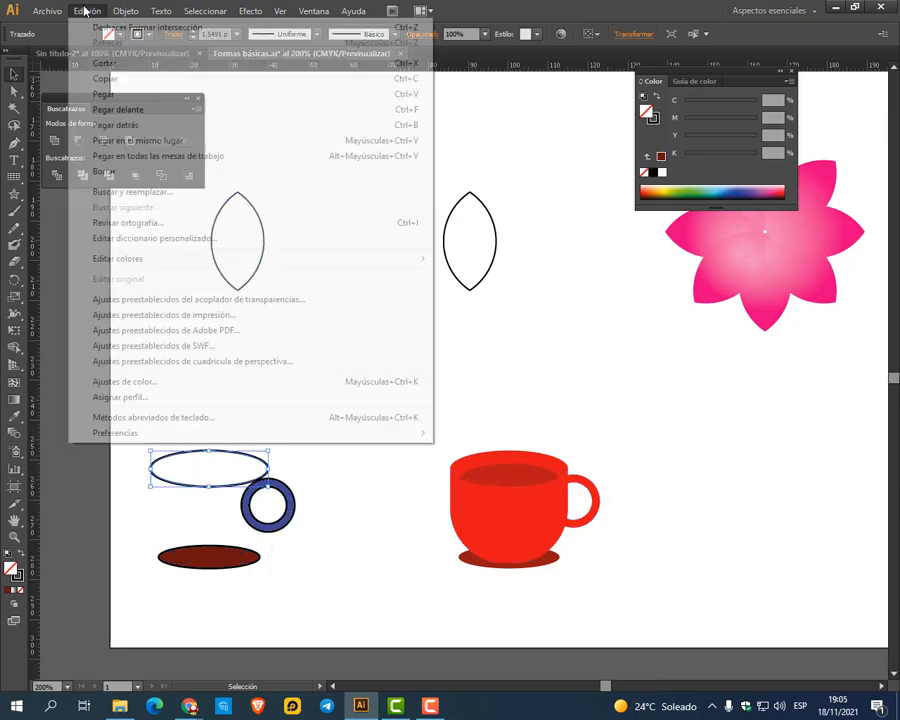
click(78, 27)
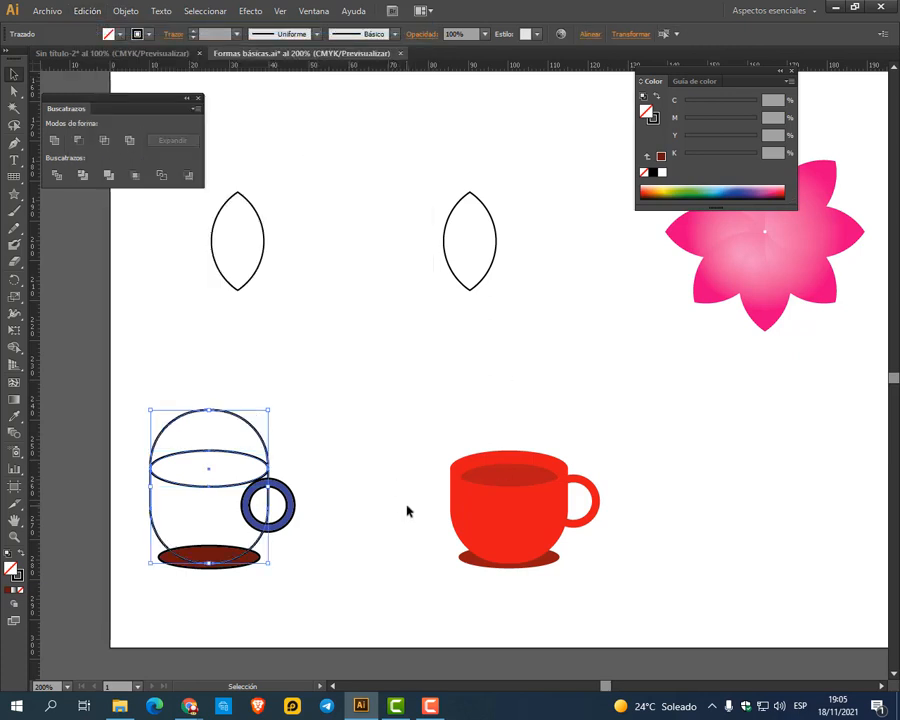
click(121, 447)
drag(111, 426, 162, 473)
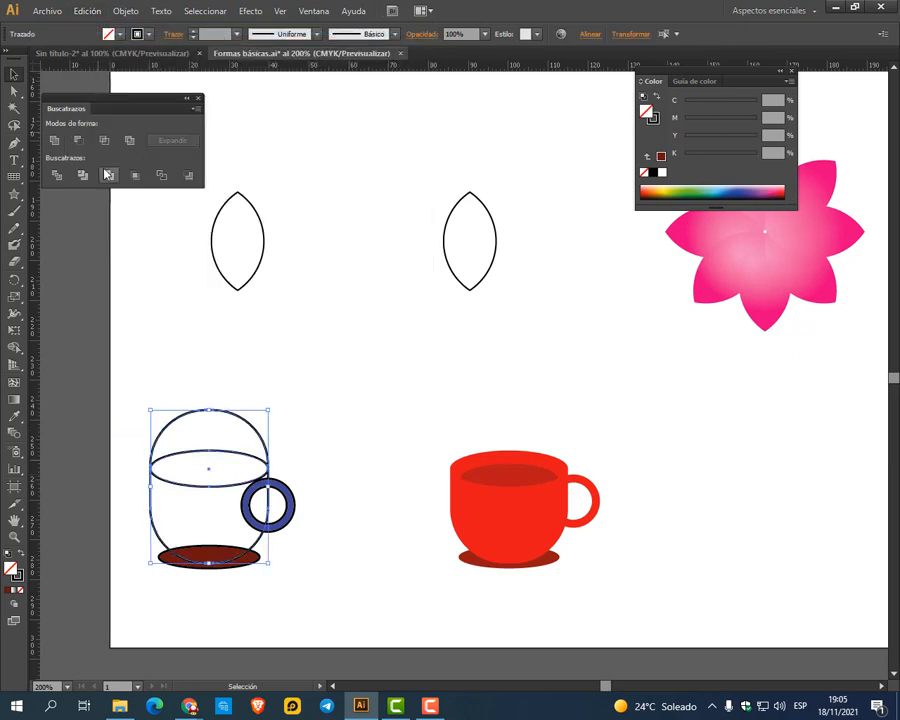
click(265, 401)
Fill the rounded cup body with blue (#391ED6)
click(248, 423)
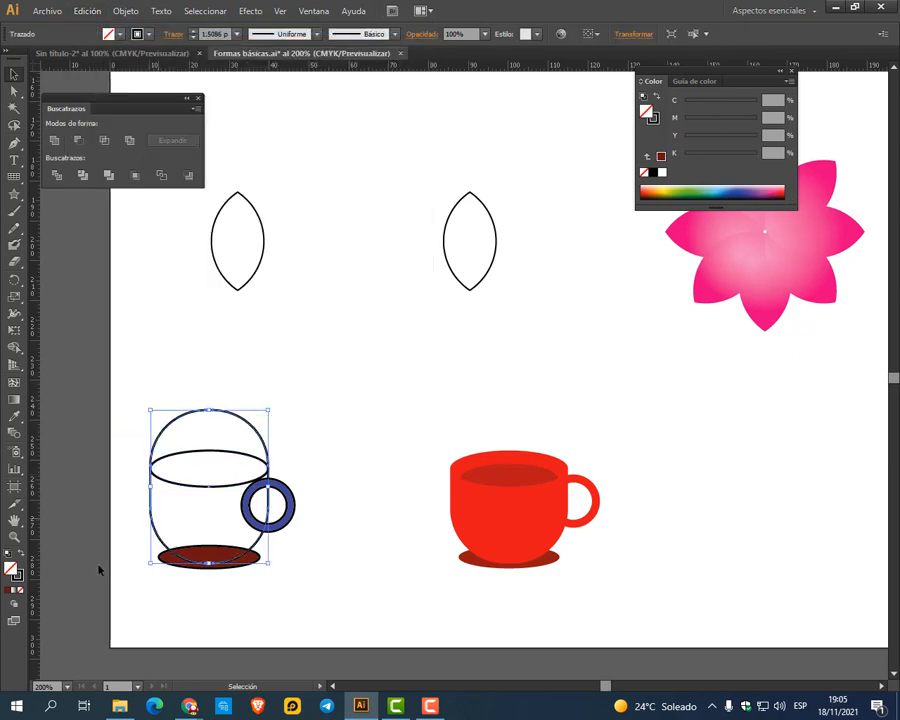
double_click(16, 573)
click(632, 263)
click(578, 232)
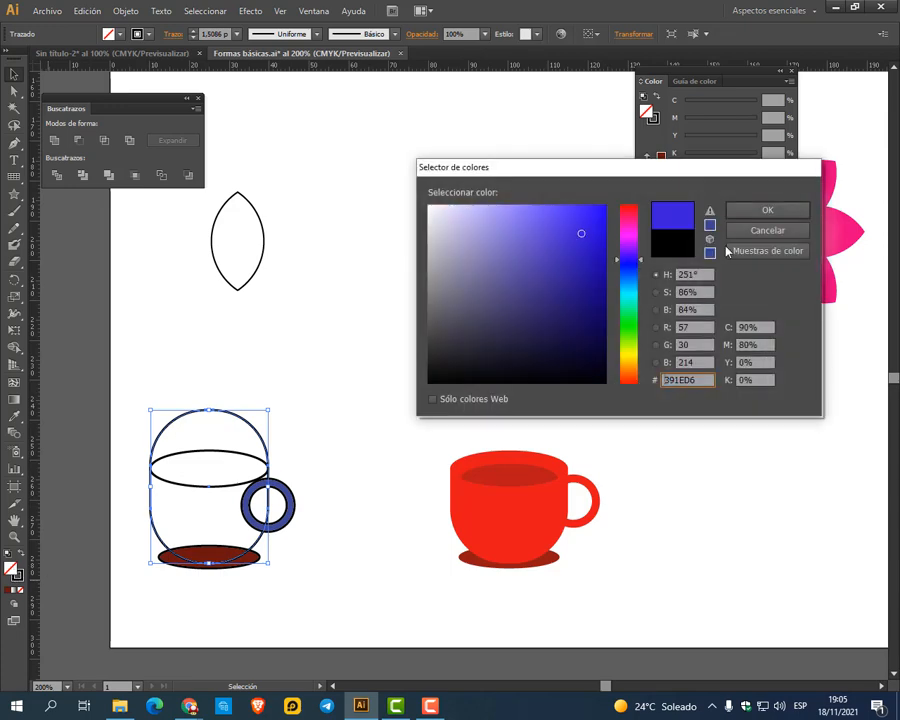
click(757, 211)
Fill the rim ellipse across the cup body with green to set it apart from the blue
click(213, 454)
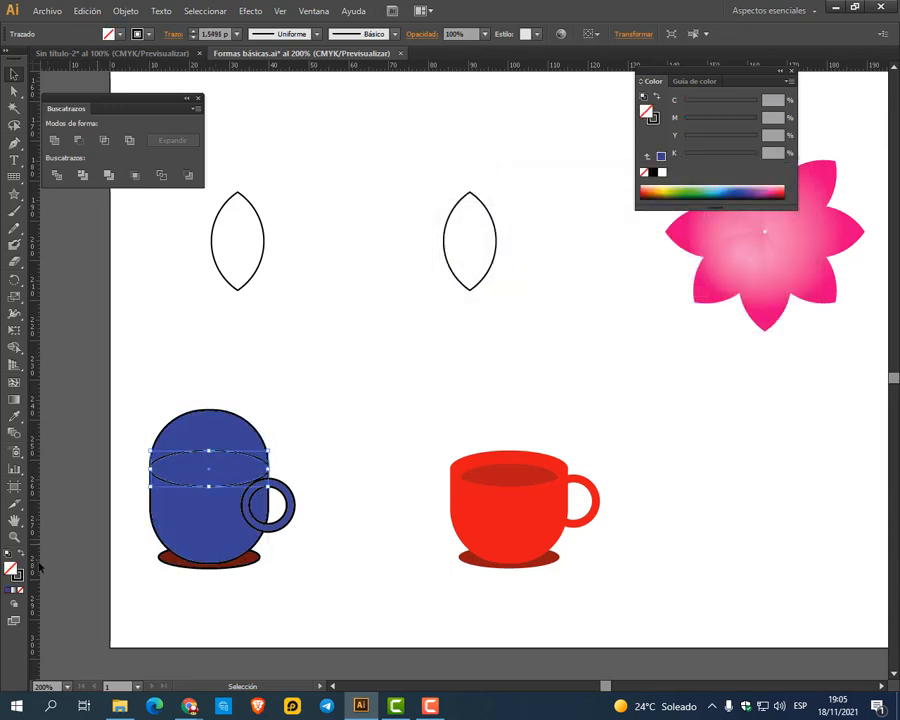
double_click(16, 573)
click(629, 316)
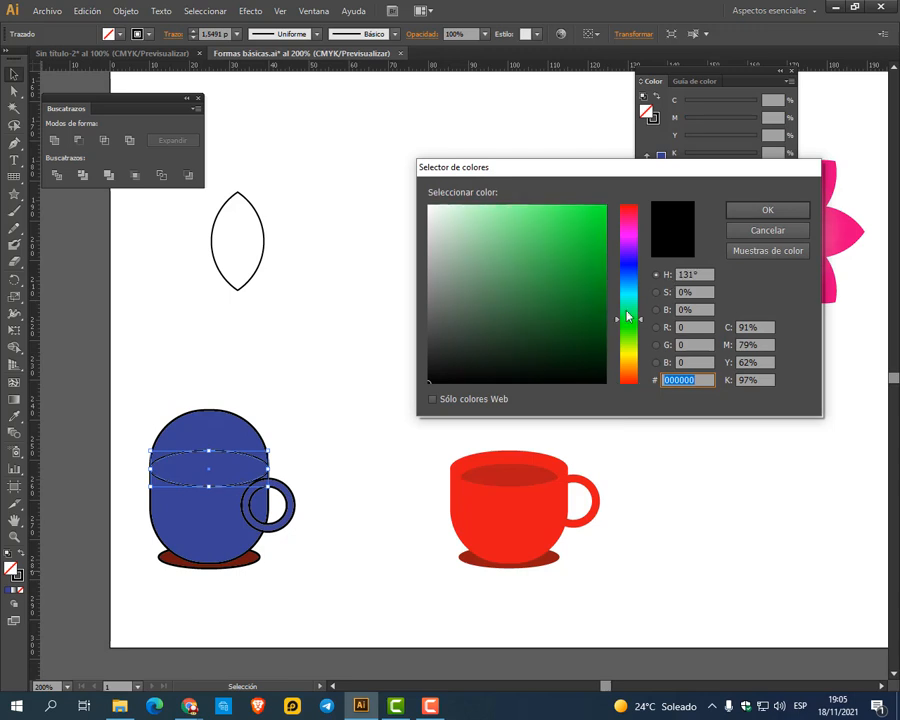
click(595, 291)
click(757, 211)
click(137, 426)
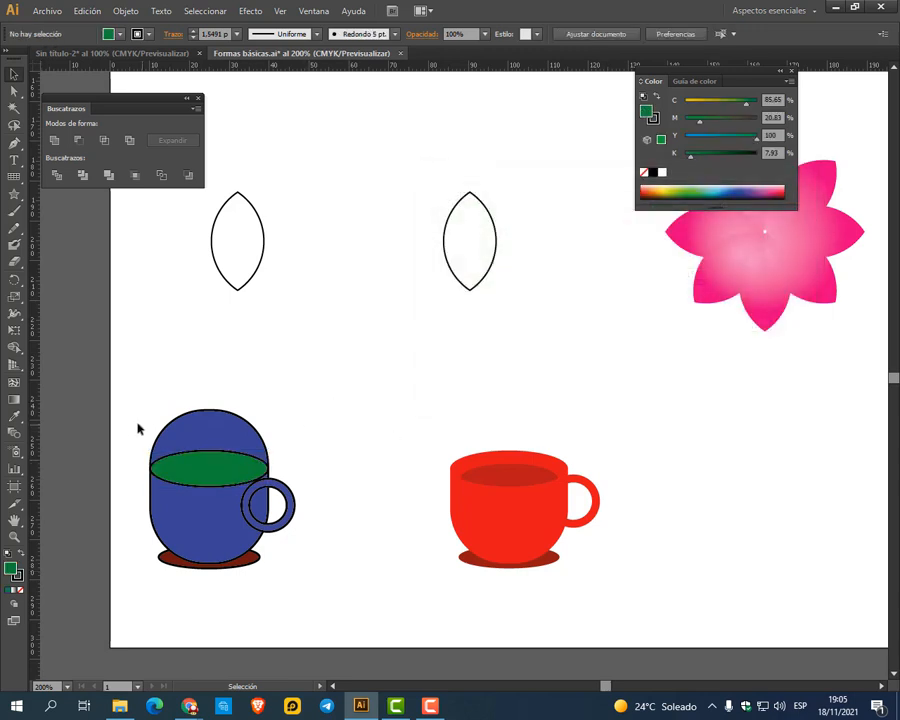
Try subtracting the green rim ellipse from the blue cup body with Pathfinder, and undo it
drag(130, 420, 160, 470)
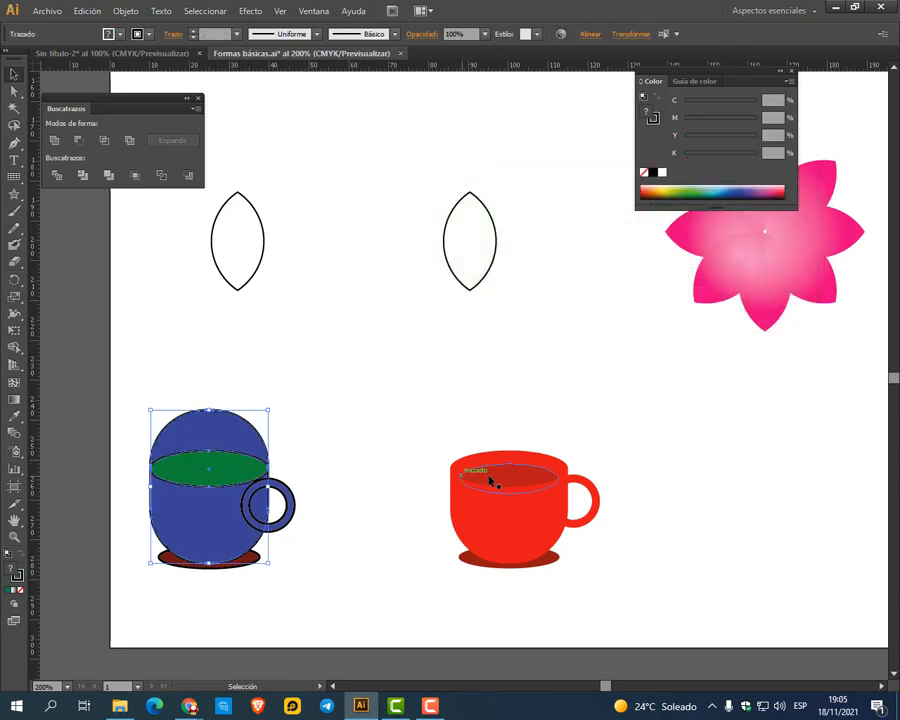
click(79, 142)
click(334, 510)
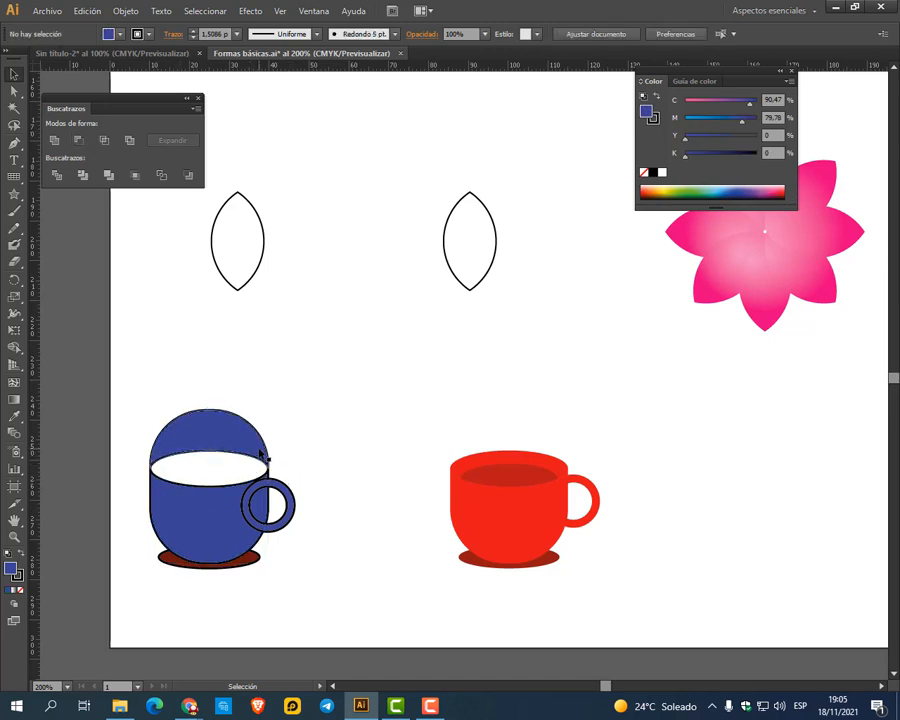
key(ctrl+z)
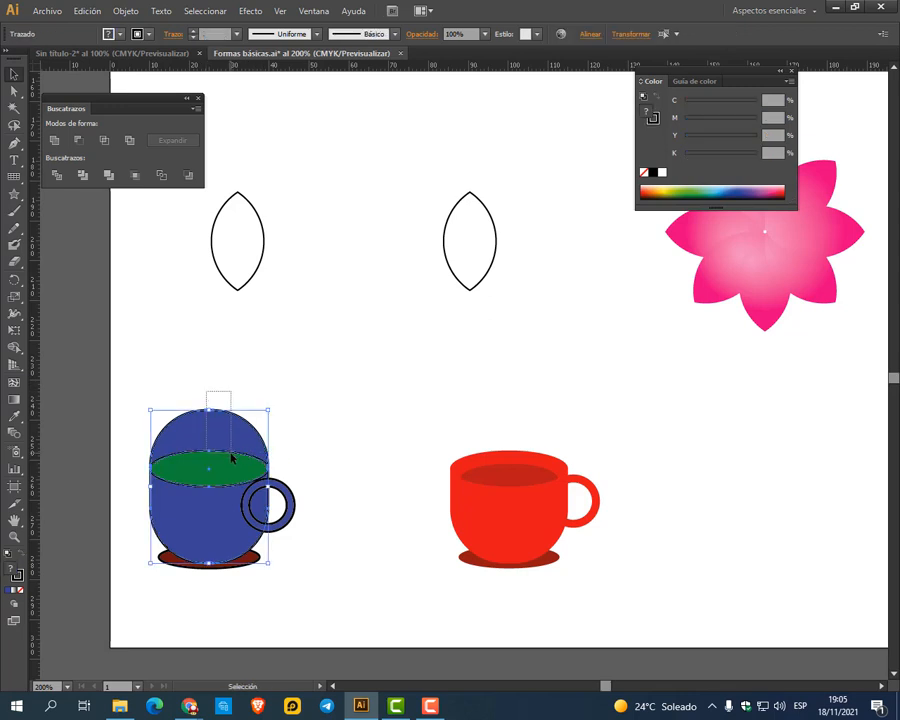
Try uniting the blue cup body and the green rim ellipse with Pathfinder, and undo it
click(56, 143)
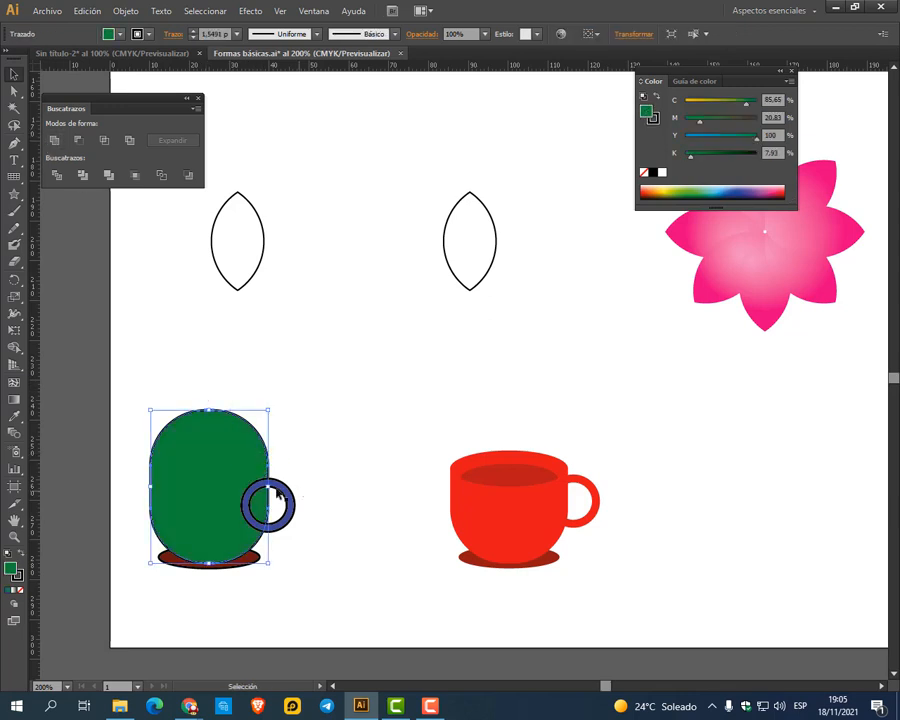
click(301, 410)
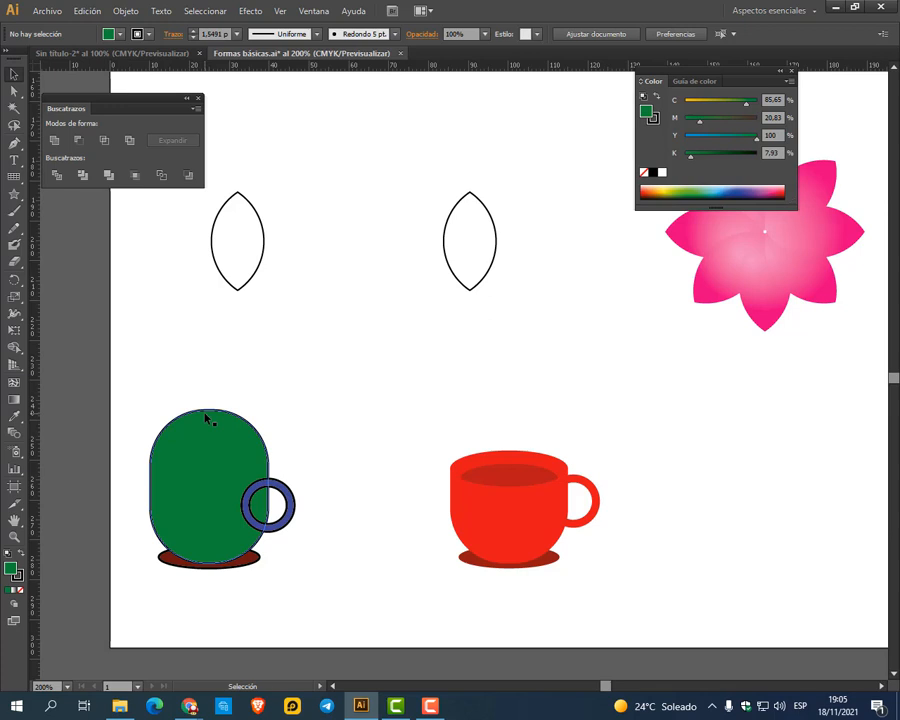
key(ctrl+z)
click(212, 376)
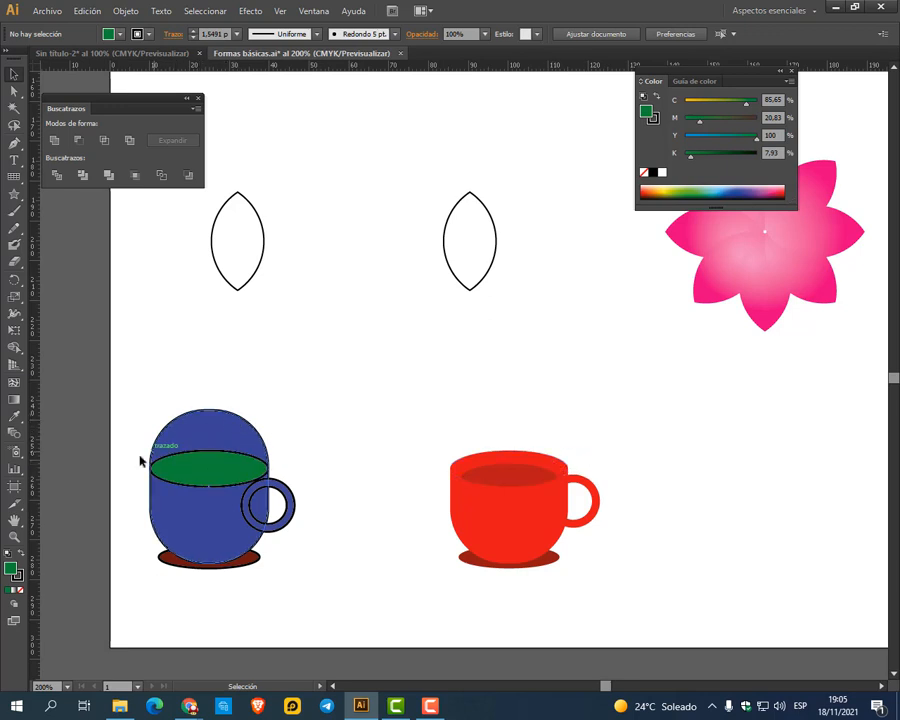
Divide the blue cup body along the green rim ellipse with Pathfinder's Divide operation
drag(124, 442, 178, 488)
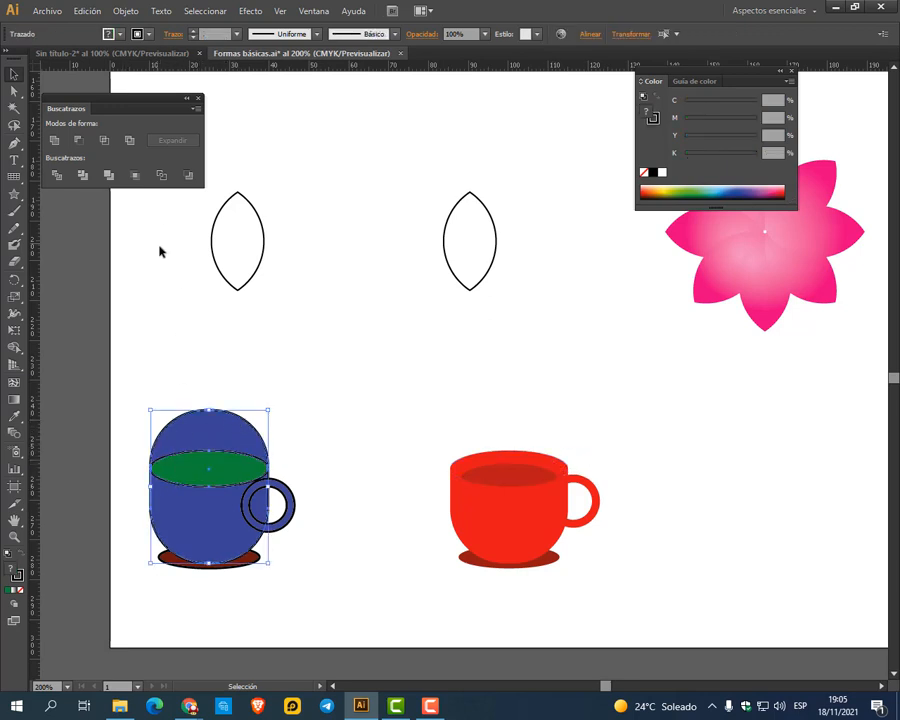
click(56, 177)
drag(149, 104, 247, 113)
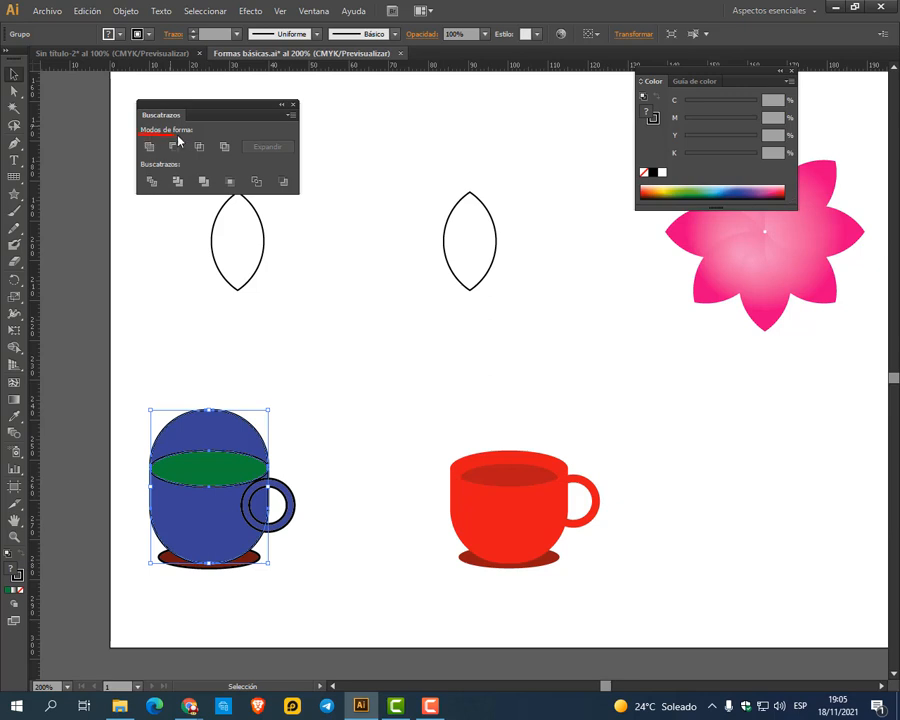
Compare Pathfinder's shape modes with the cloud, moon, heart and petal made with them, and return to the cup
mouse_move(135, 133)
mouse_down()
mouse_move(137, 141)
mouse_move(243, 158)
mouse_up()
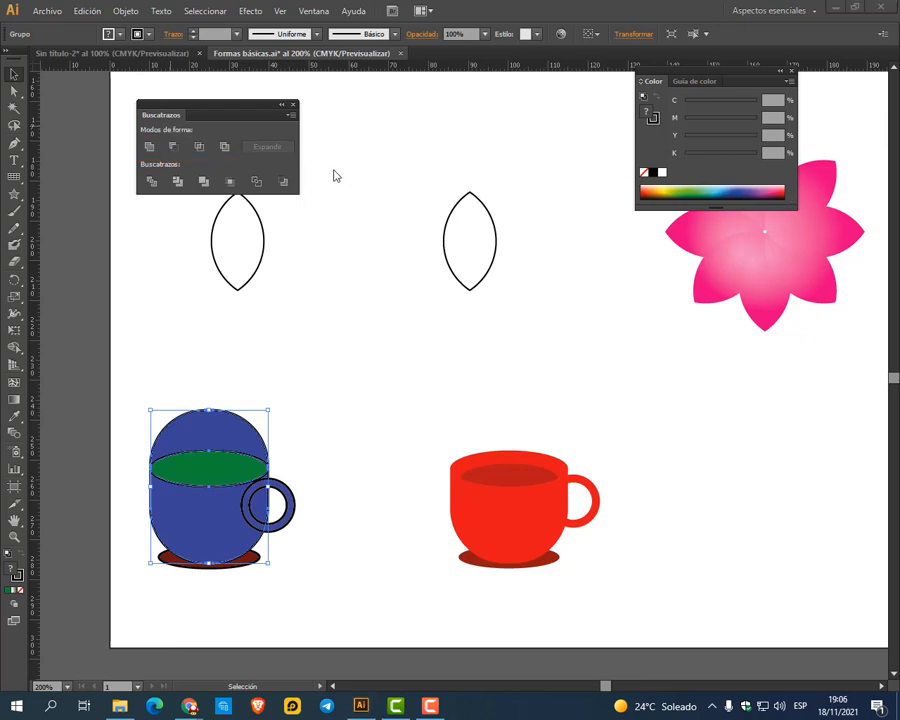
click(368, 265)
drag(368, 265, 445, 389)
scroll(445, 389, up, 6)
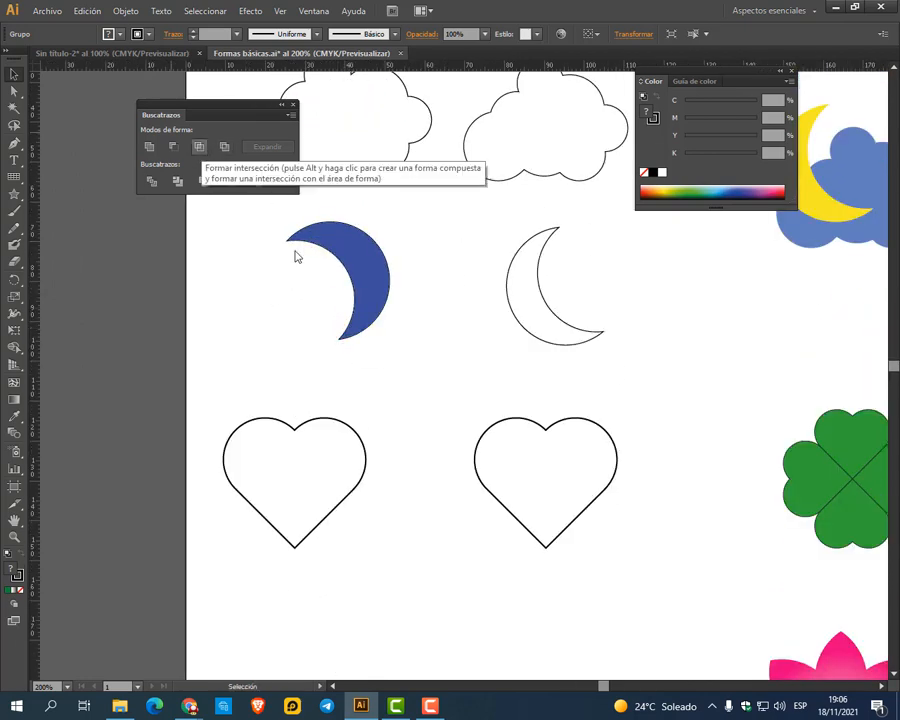
scroll(438, 237, down, 7)
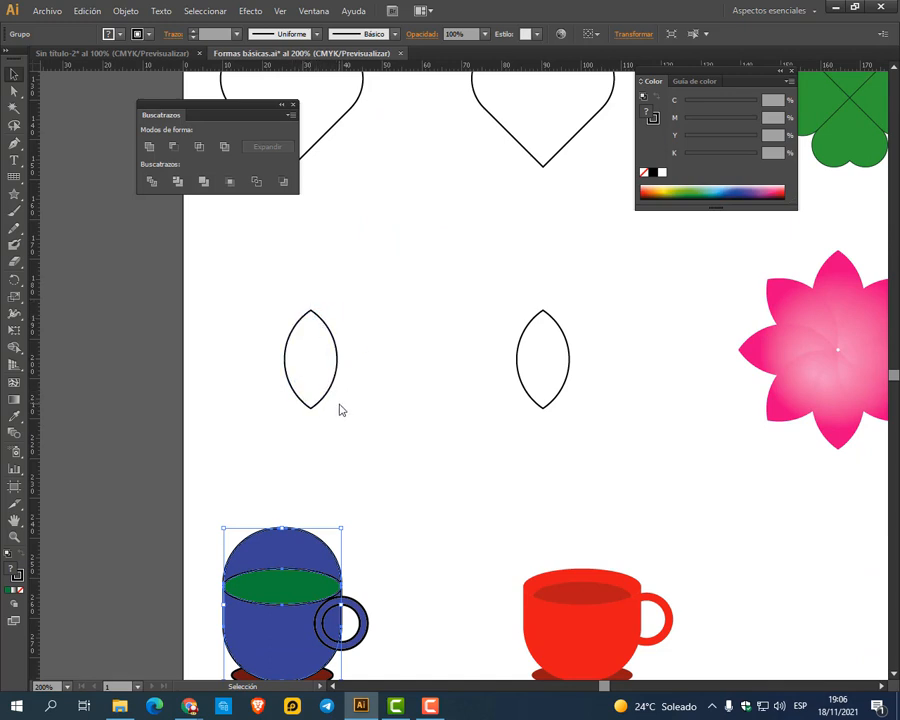
drag(402, 486, 428, 370)
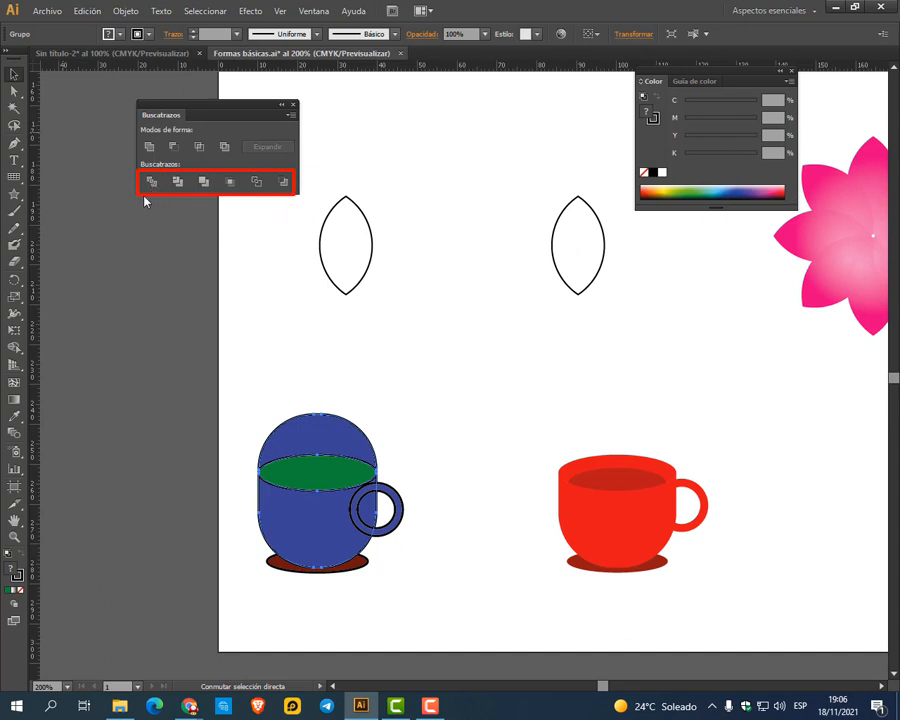
Move the divided cup body away from the handle and base to test it as a group, and undo the move
click(336, 428)
click(363, 403)
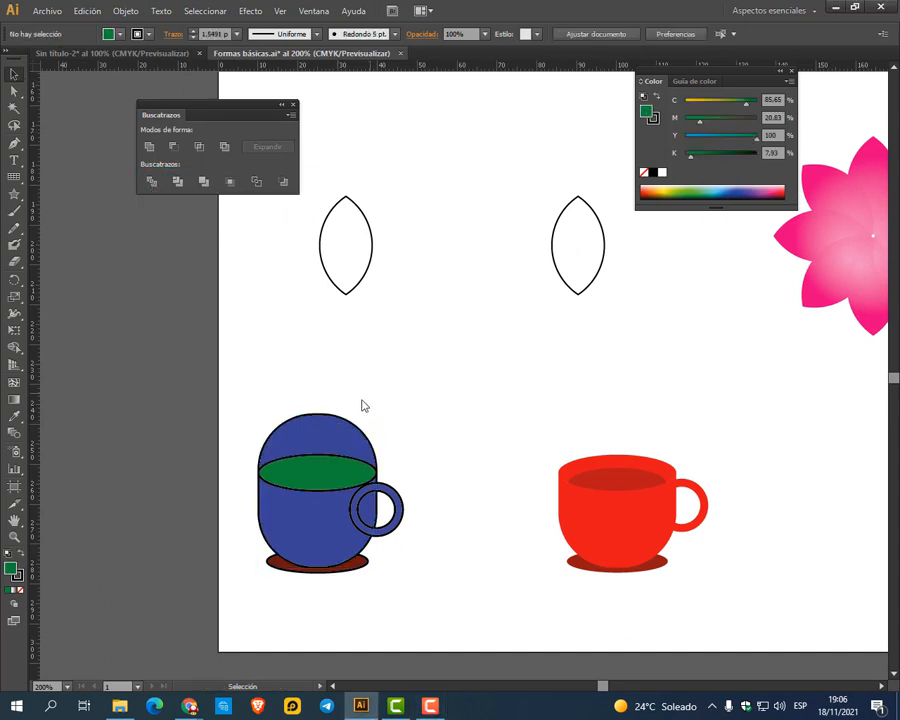
click(338, 430)
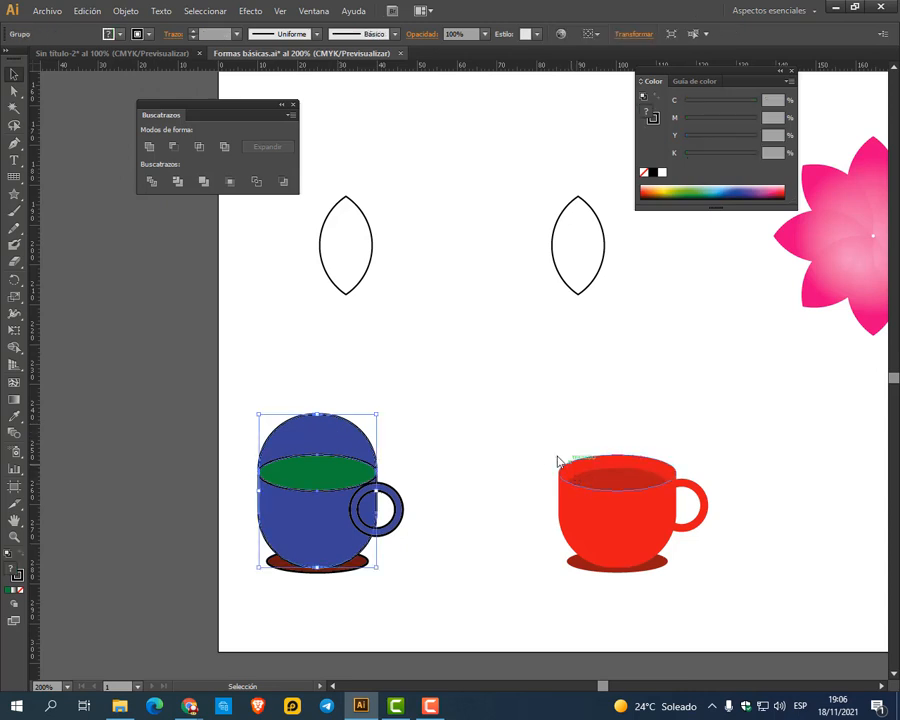
click(416, 466)
drag(358, 440, 538, 352)
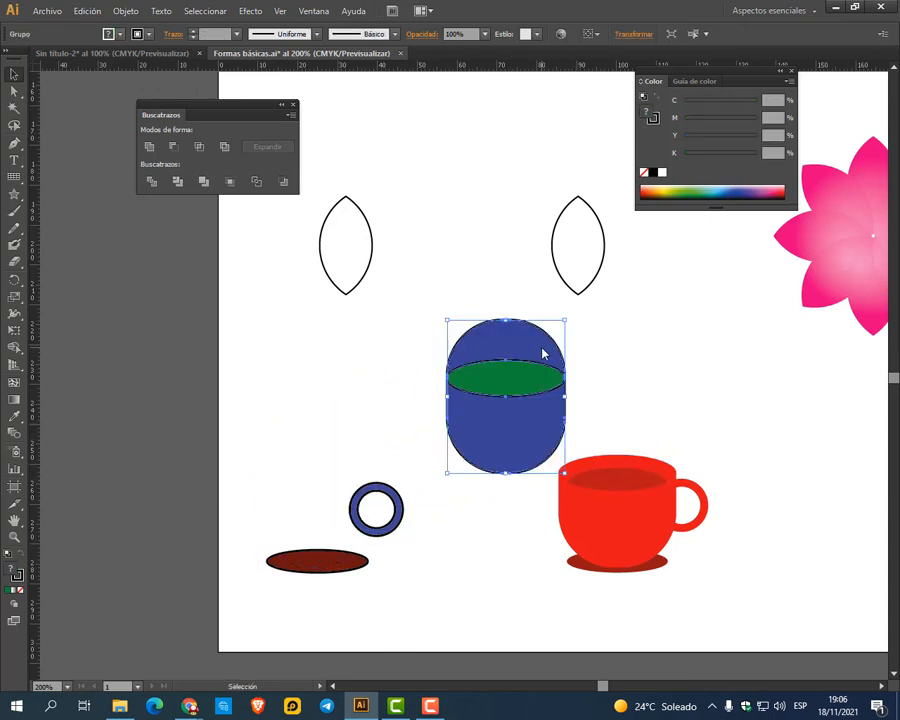
click(100, 12)
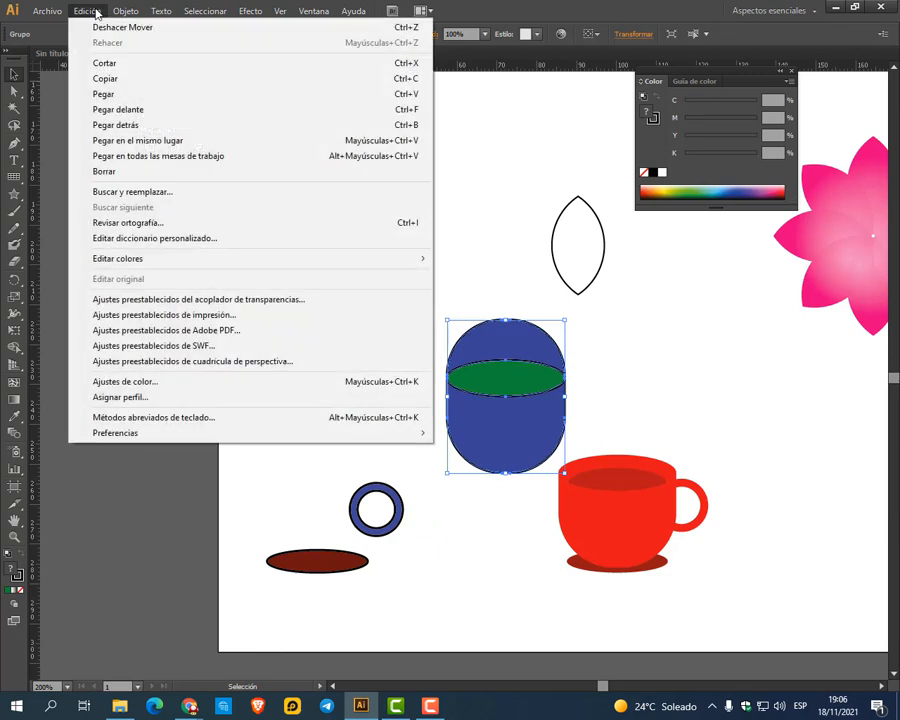
click(110, 24)
click(405, 411)
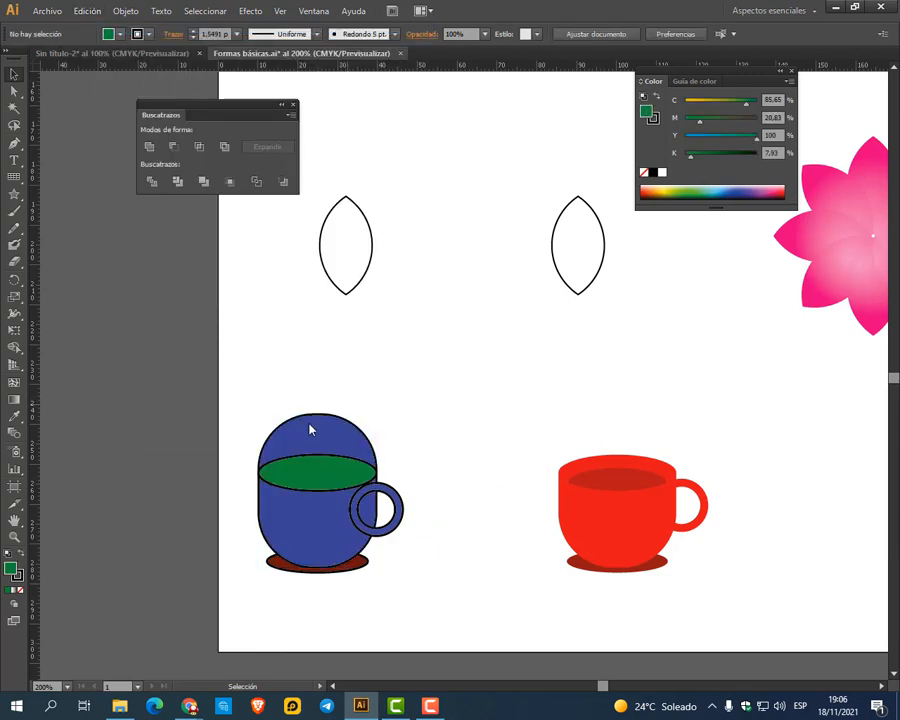
right_click(298, 447)
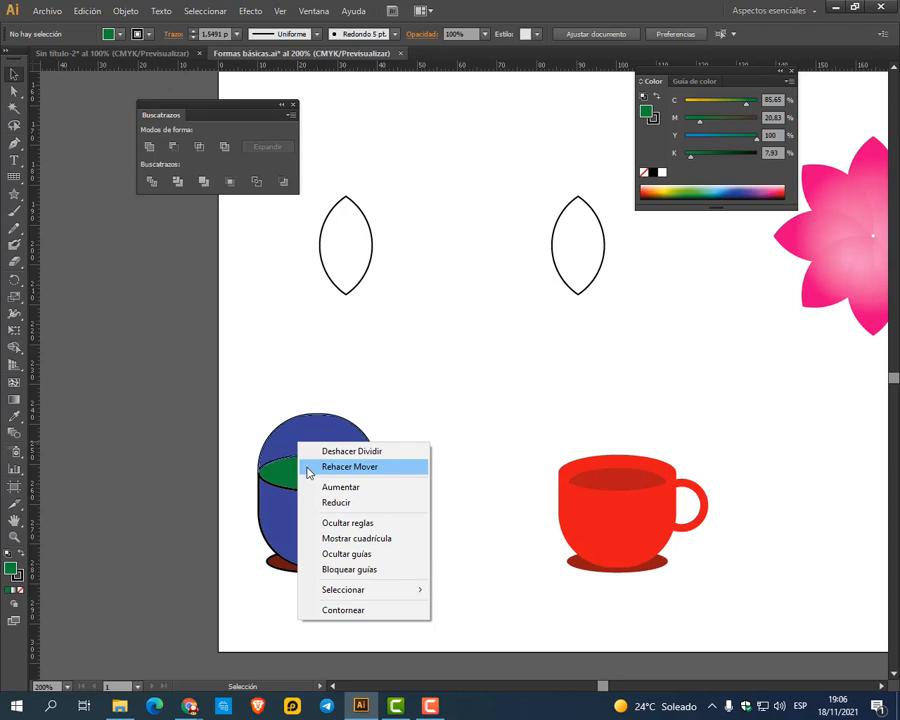
click(362, 380)
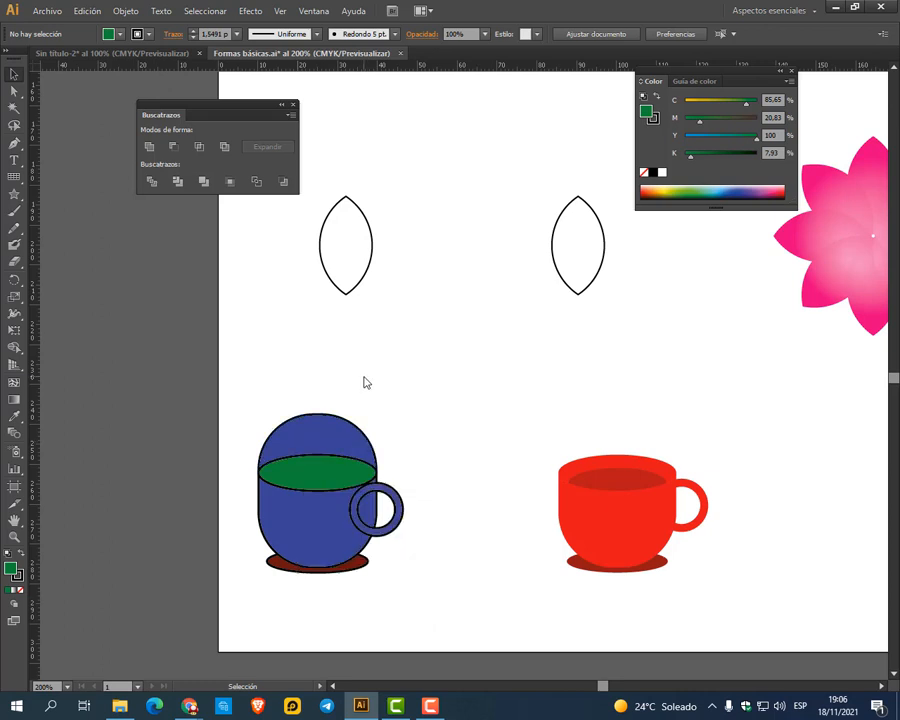
Ungroup the divided cup body and shift its pieces slightly upward above the brown base
click(330, 463)
right_click(332, 459)
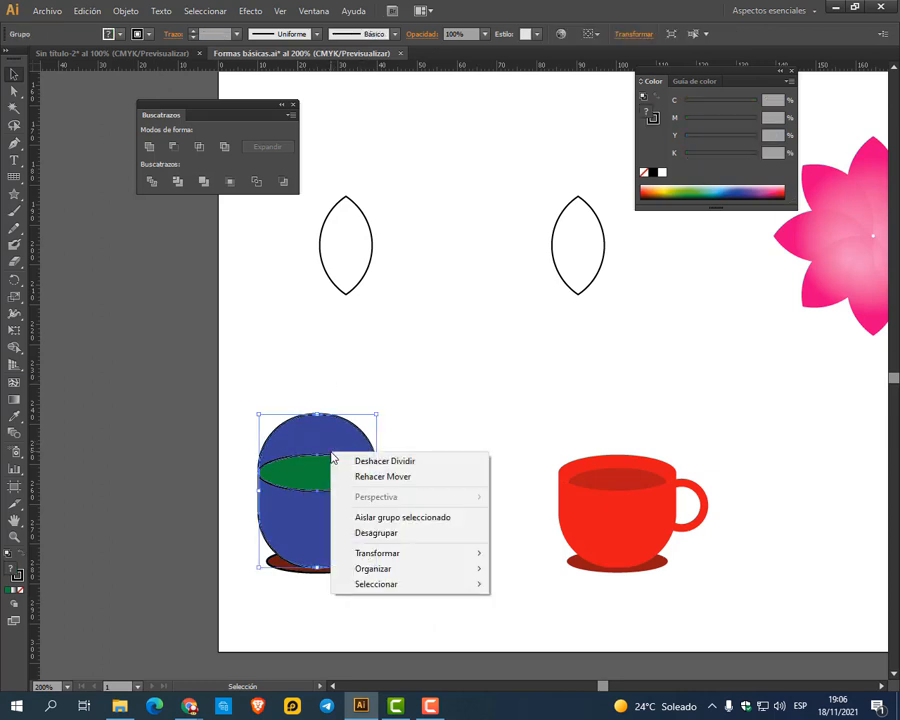
click(375, 533)
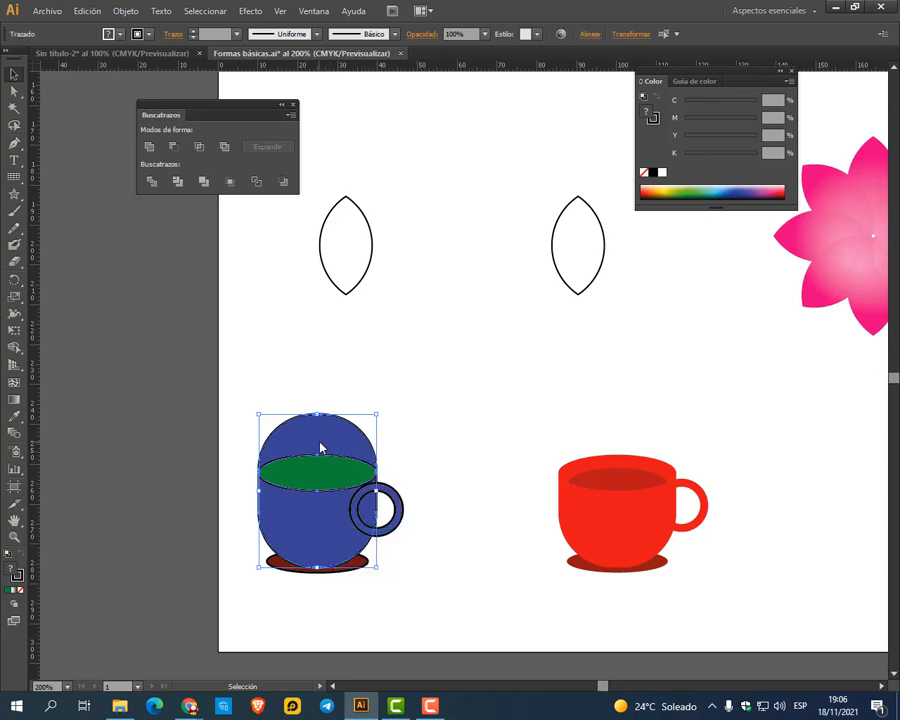
mouse_move(346, 437)
mouse_down()
mouse_move(366, 395)
mouse_move(412, 362)
mouse_move(347, 434)
mouse_up()
click(485, 332)
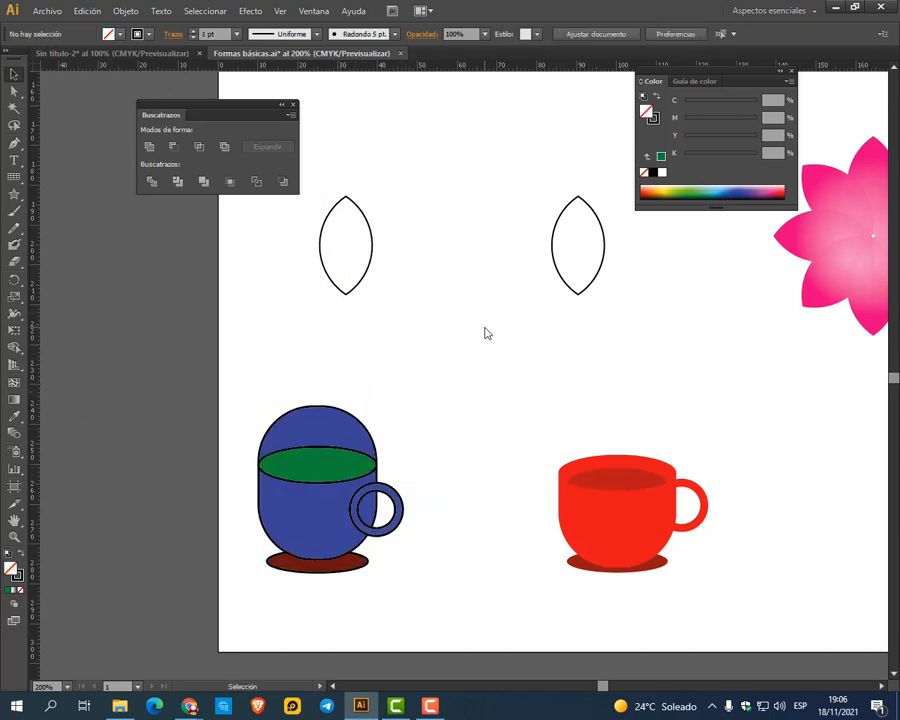
Separate the blue dome piece above the rim from the cup and delete it
click(351, 429)
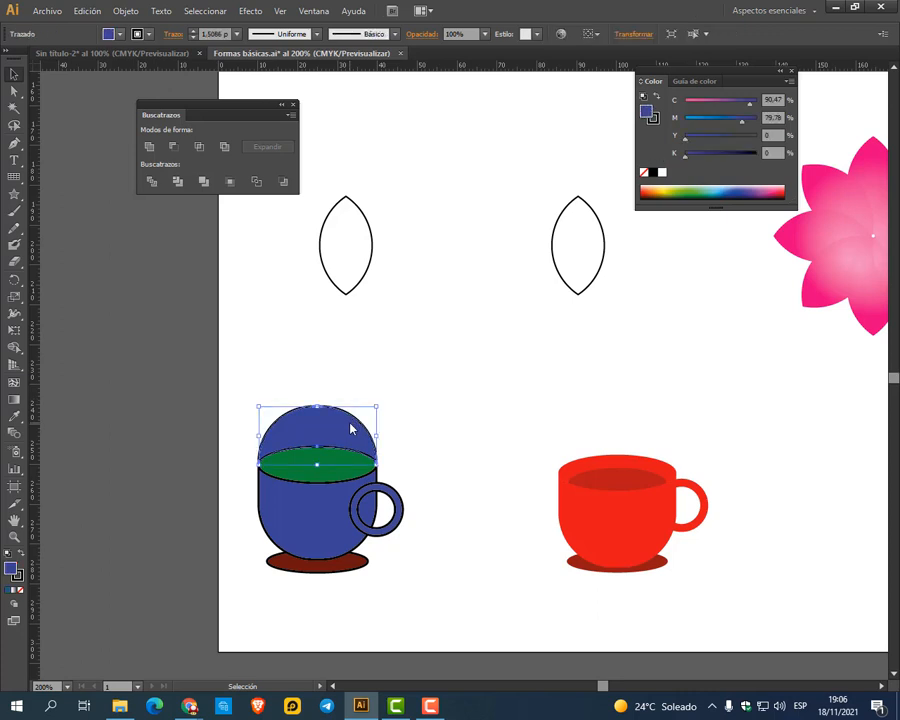
drag(351, 429, 429, 352)
key(Delete)
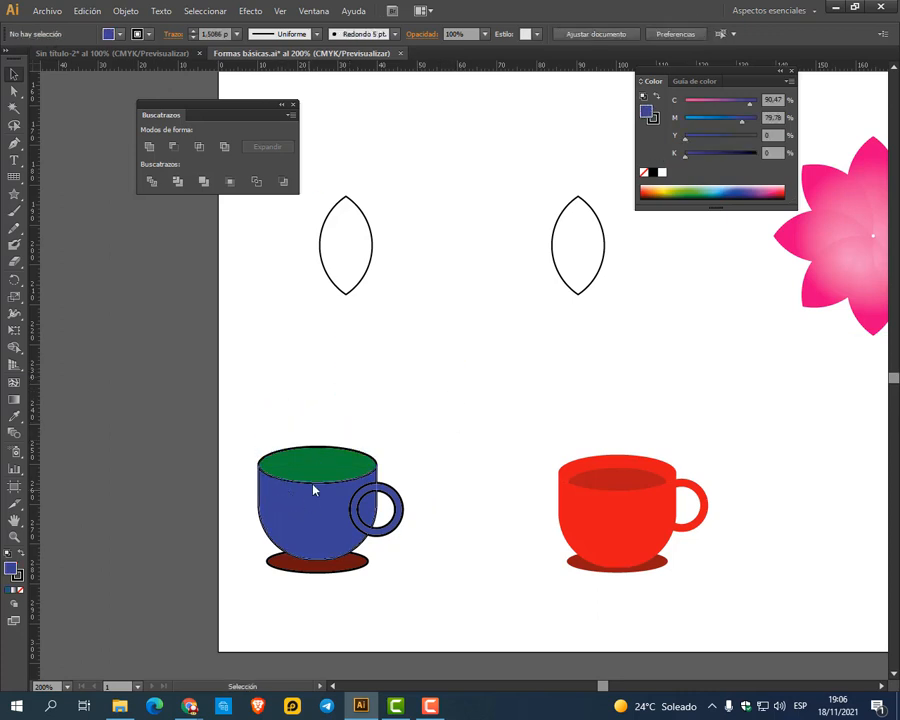
Fill the cup body and rim ellipse with a bright red, about C 0, M 95, Y 78, K 0
click(323, 452)
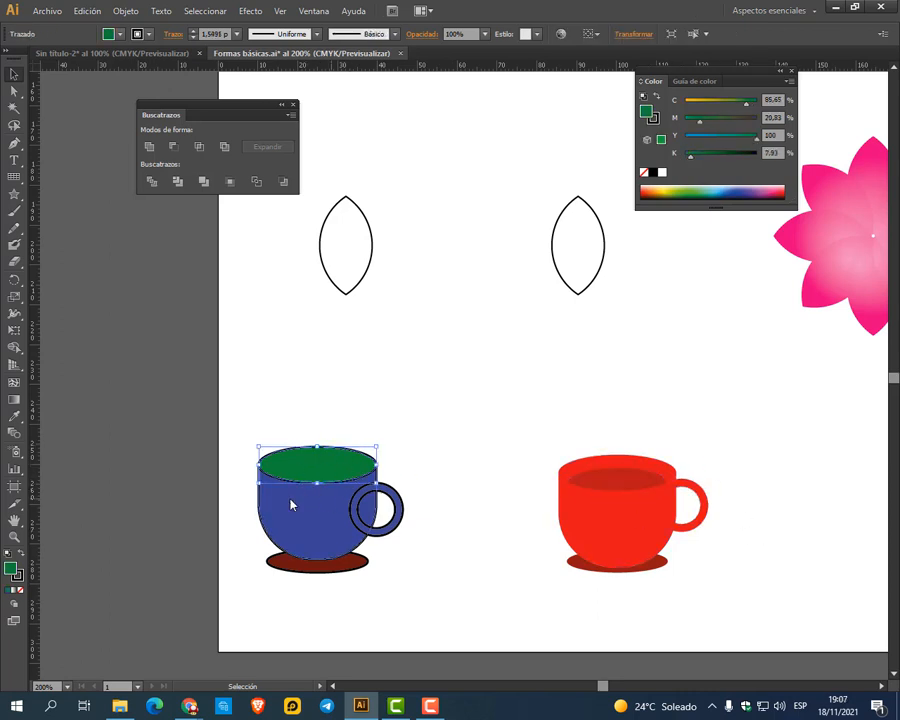
drag(241, 436, 286, 489)
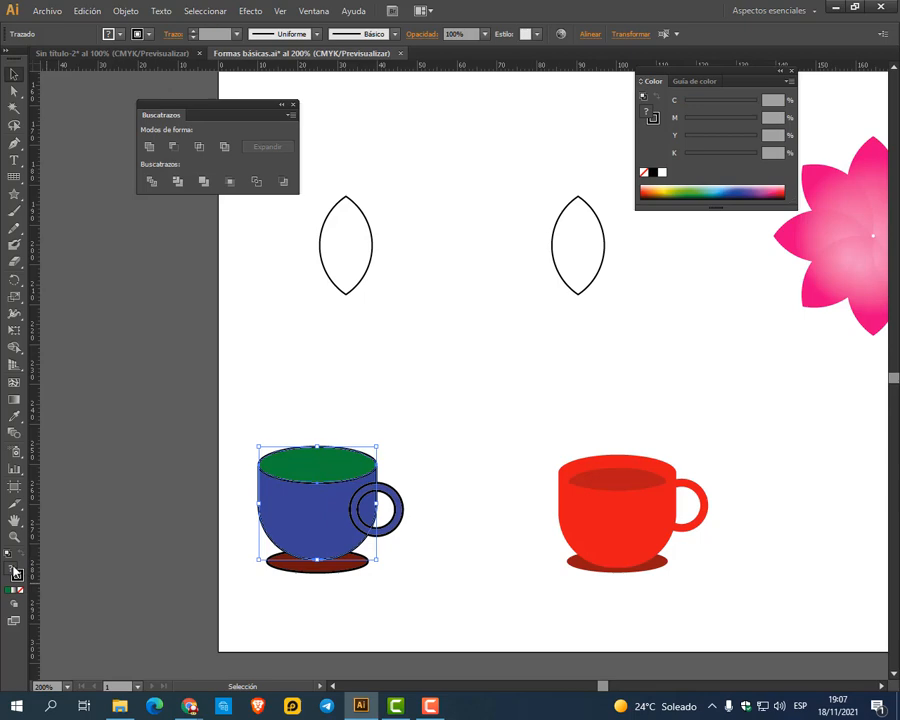
double_click(15, 572)
click(635, 213)
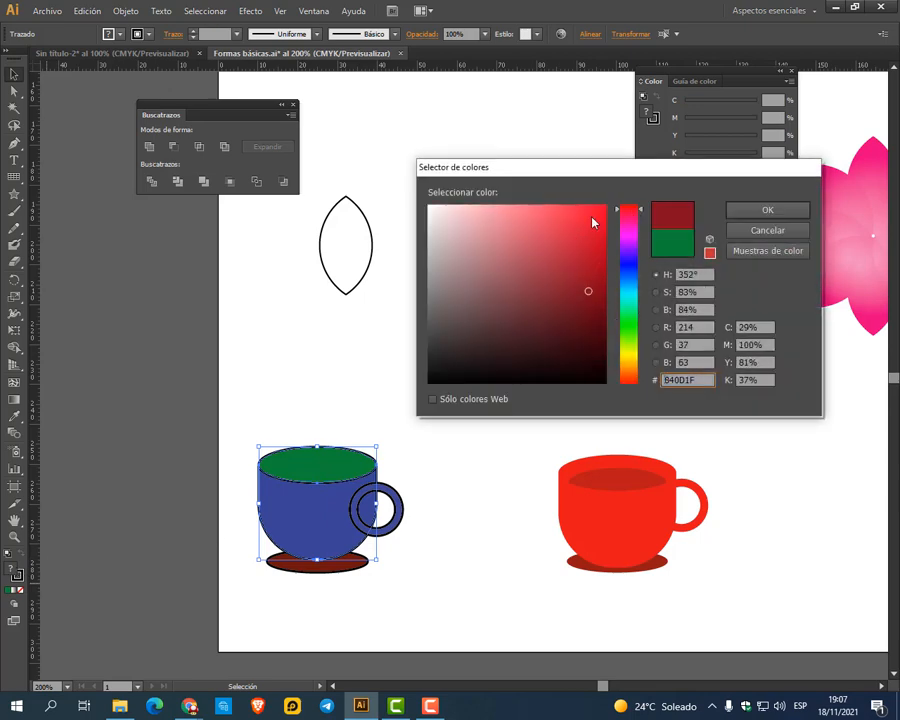
click(603, 208)
click(762, 212)
Match the blue handle ring to the cup's red fill with the Eyedropper
drag(460, 490, 398, 540)
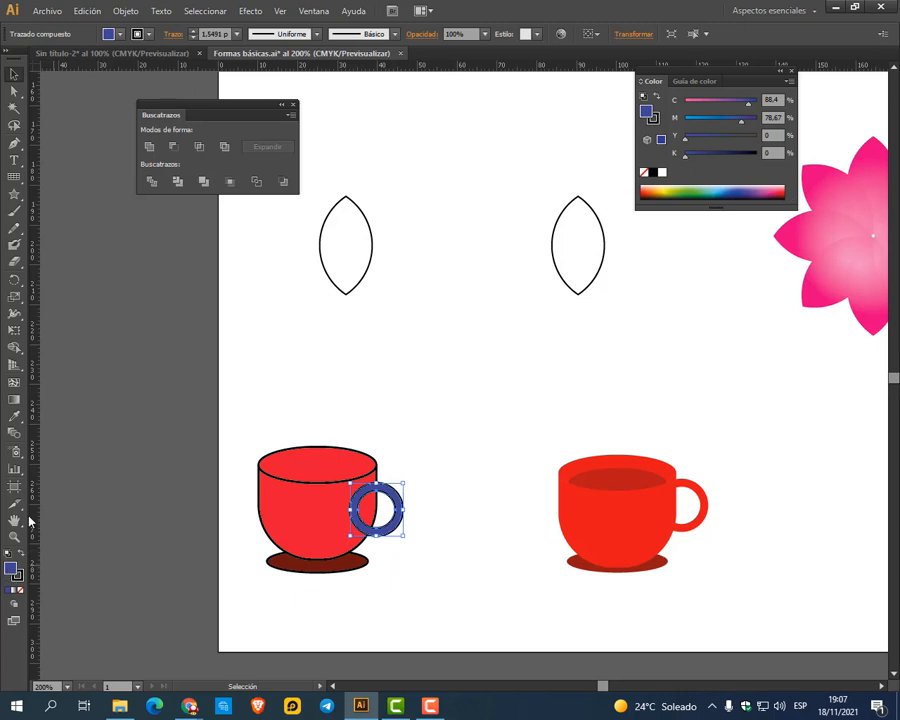
click(15, 417)
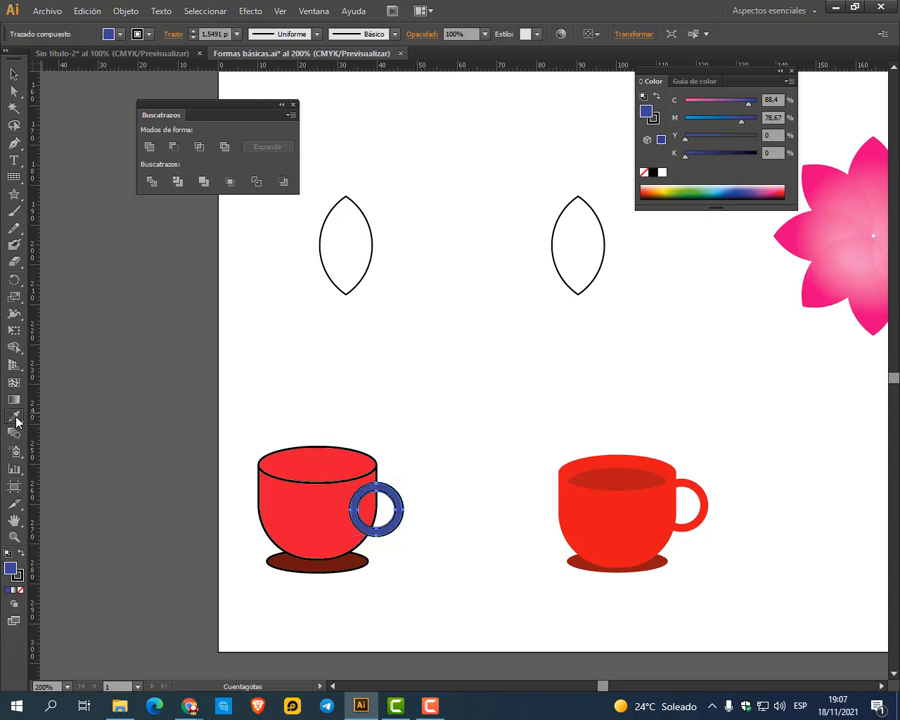
click(342, 475)
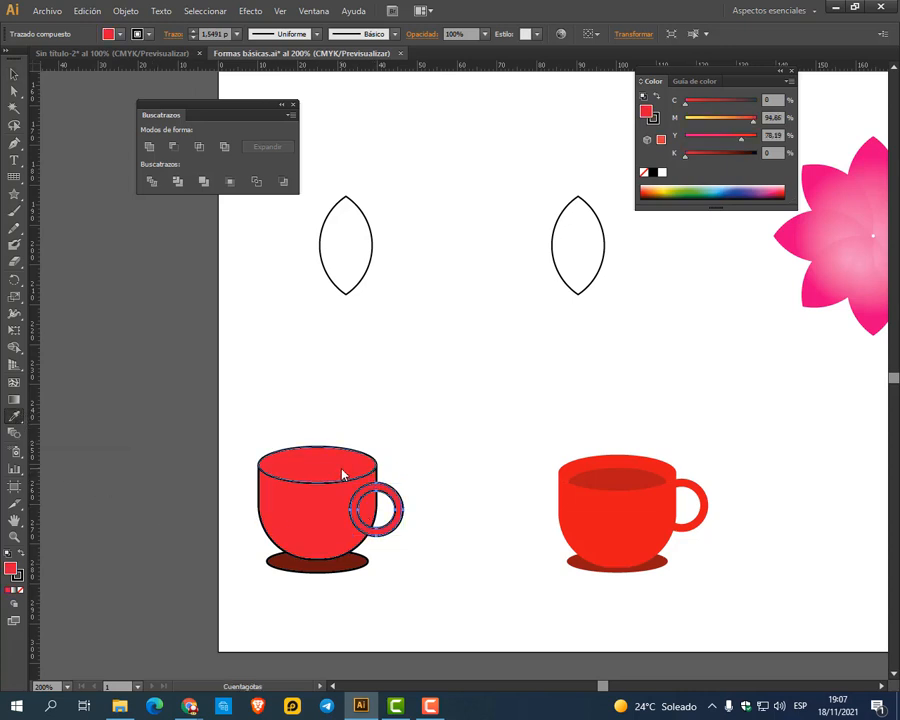
click(14, 74)
click(435, 510)
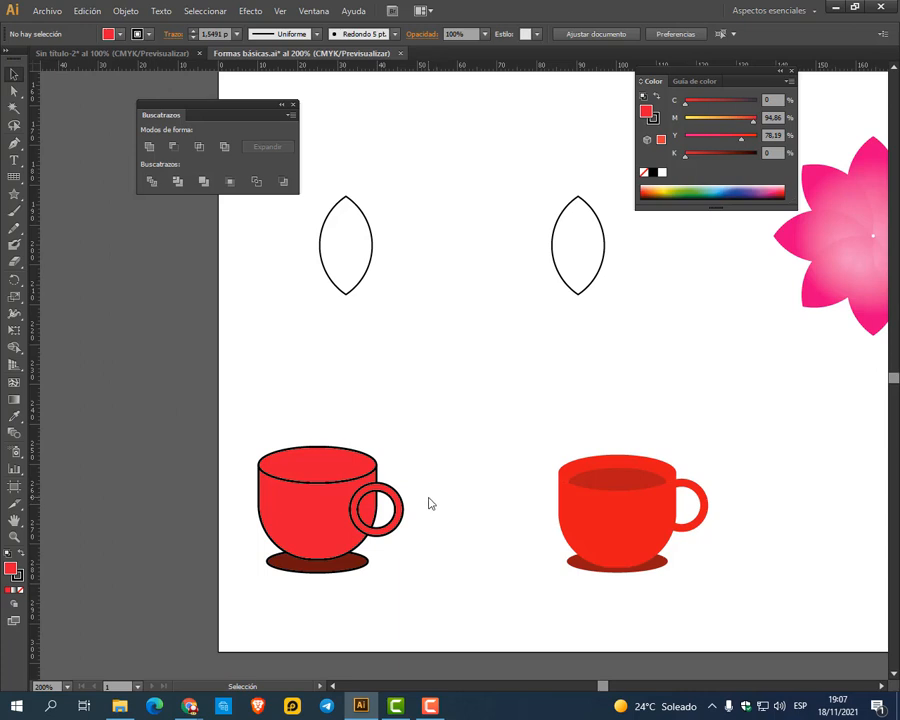
Unite the red handle ring and the cup body into one shape with Pathfinder
drag(428, 499, 372, 520)
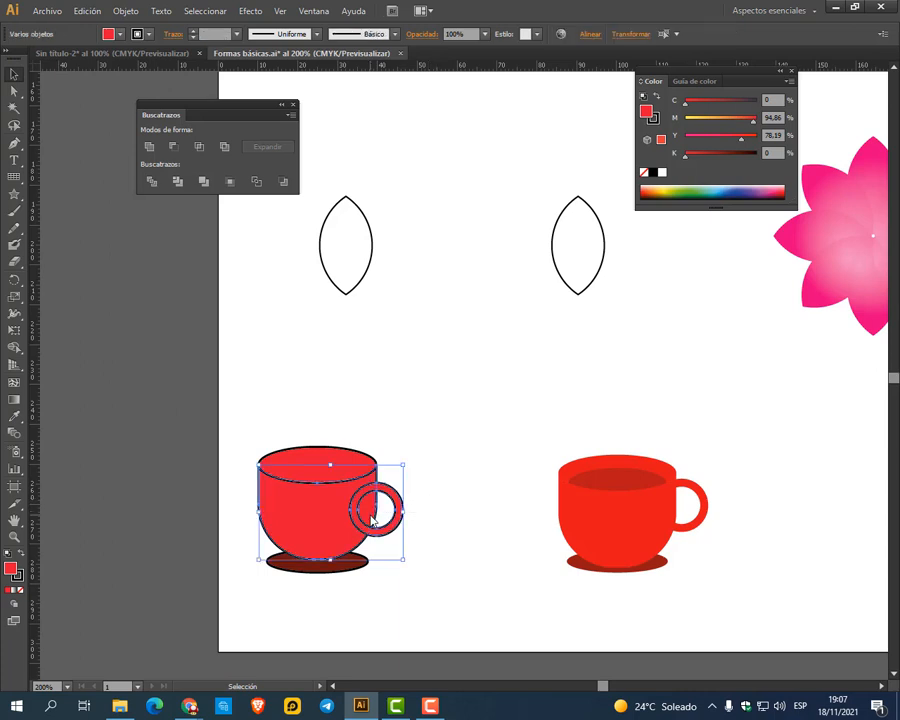
click(153, 153)
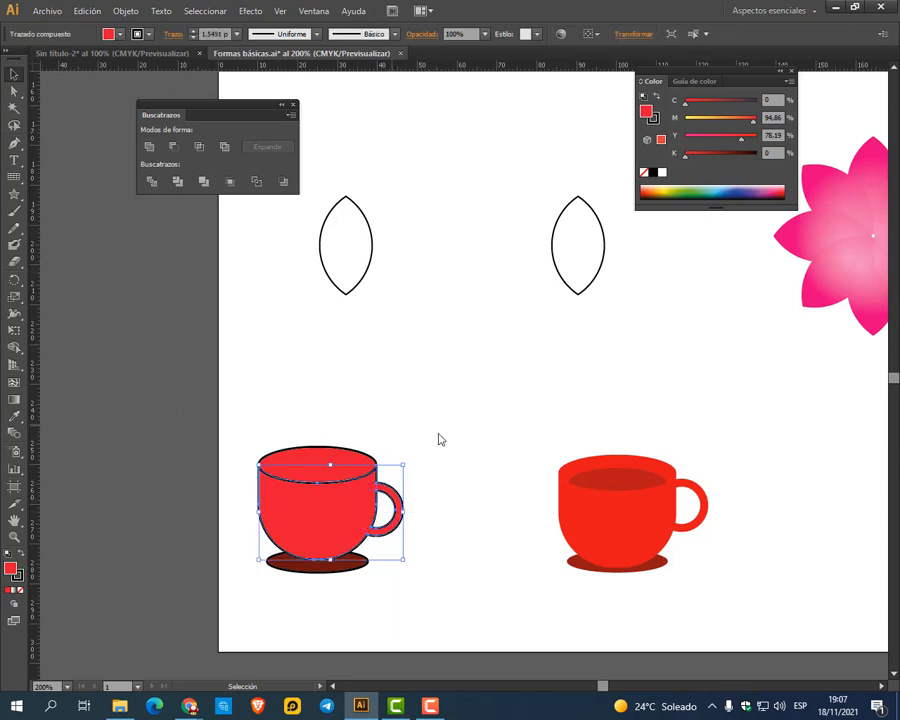
click(438, 436)
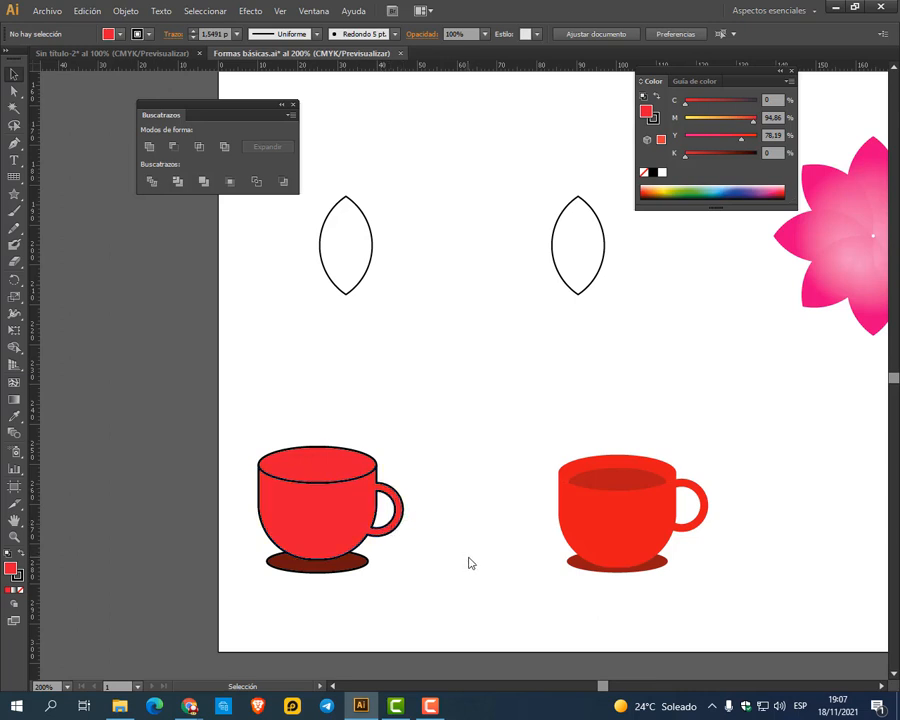
Try duplicating the cup's red rim ellipse, moving the copy above the cup, and remove that copy
click(343, 478)
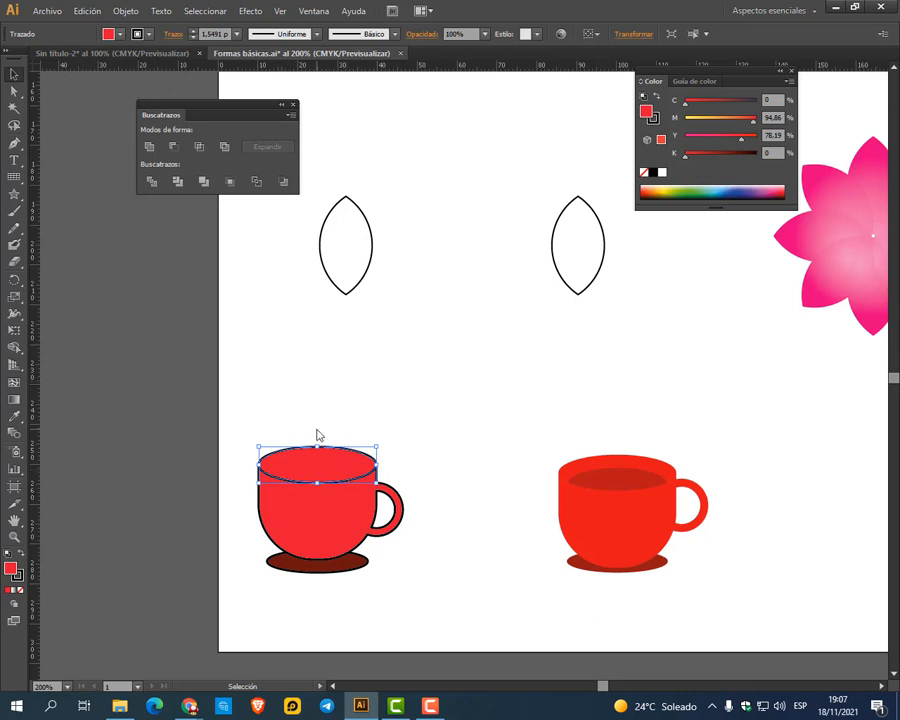
scroll(336, 534, up, 2)
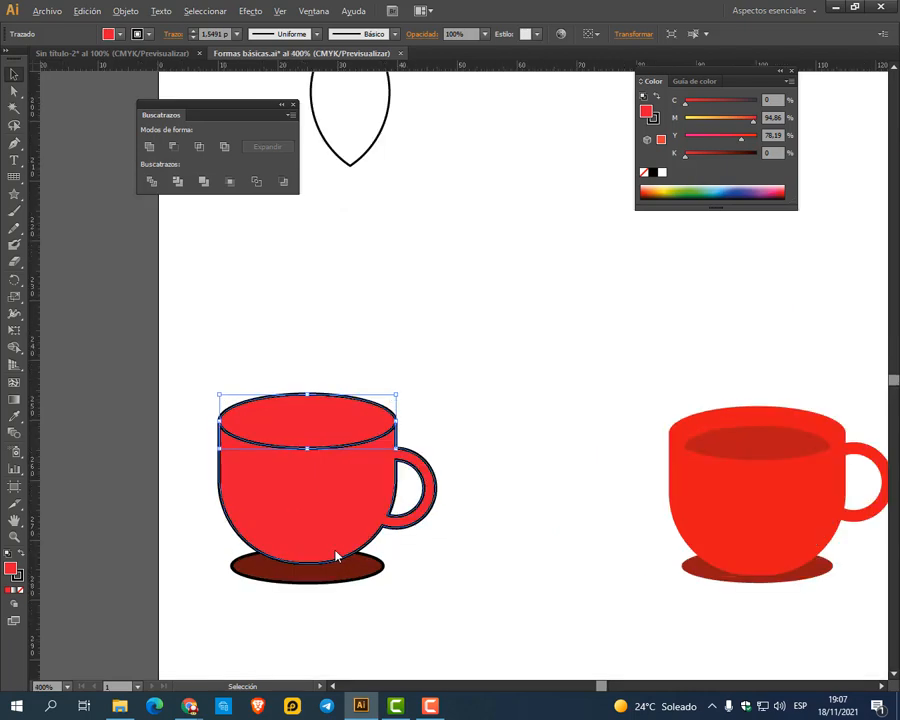
click(87, 11)
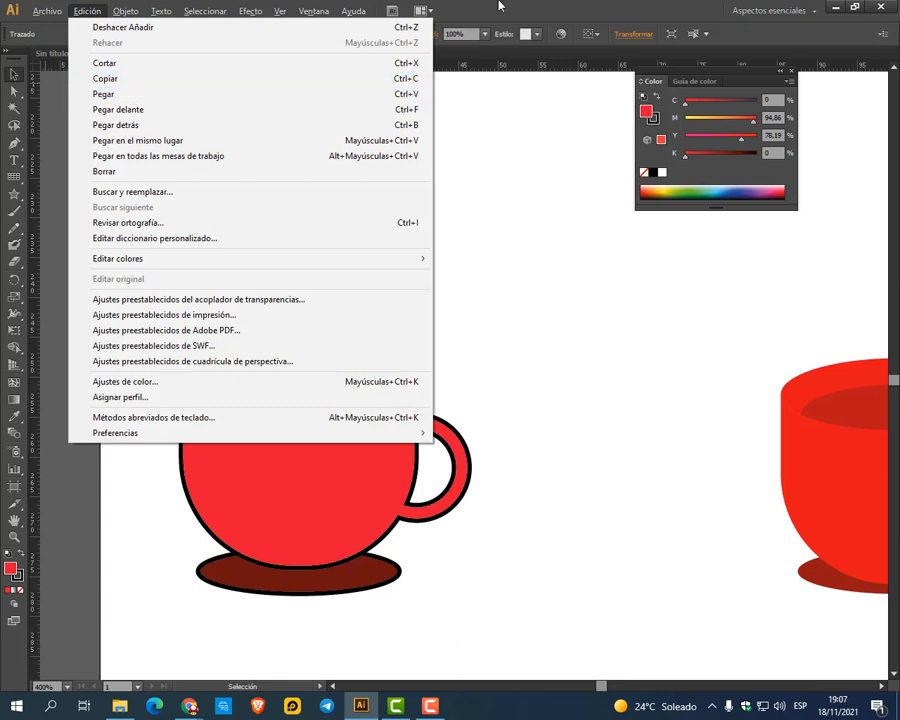
click(418, 95)
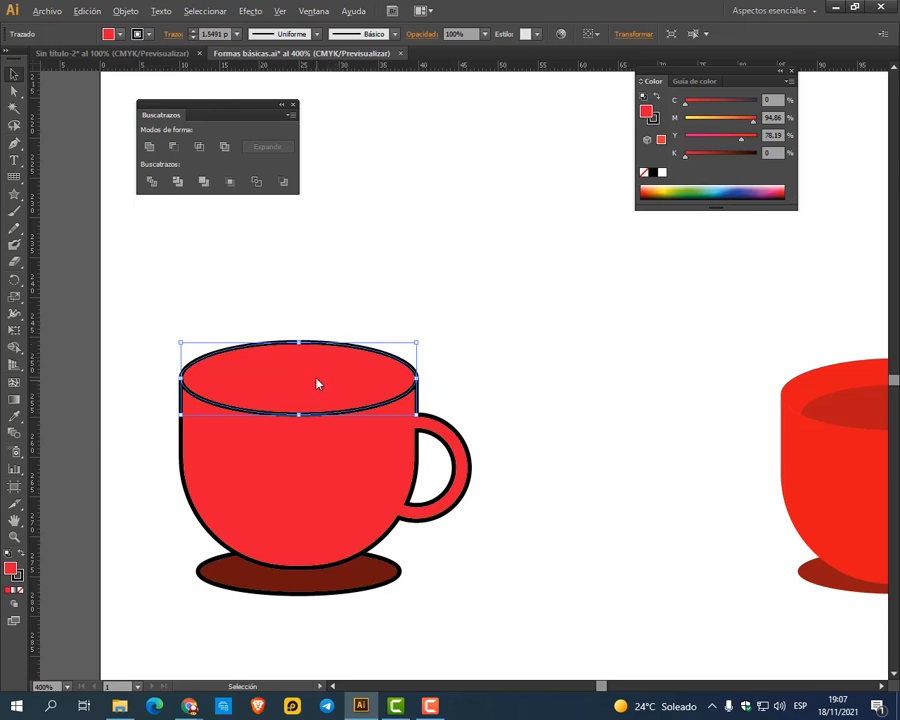
drag(311, 378, 485, 229)
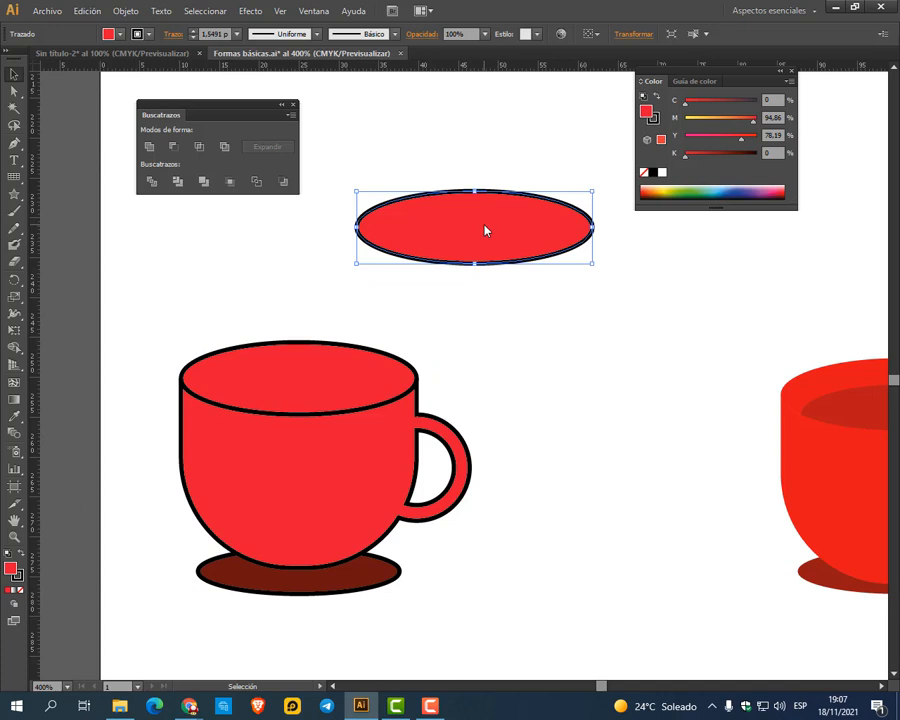
key(ctrl+z)
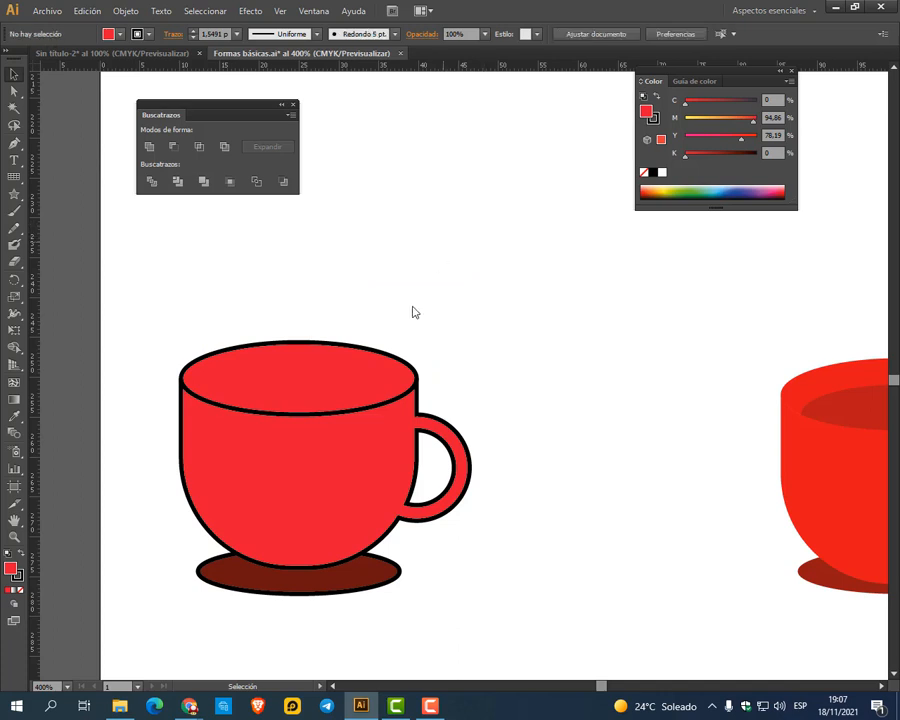
Check the dark opening of the reference cup, paste a copy of the rim ellipse over the handle, and remove it
click(362, 362)
drag(536, 432, 328, 371)
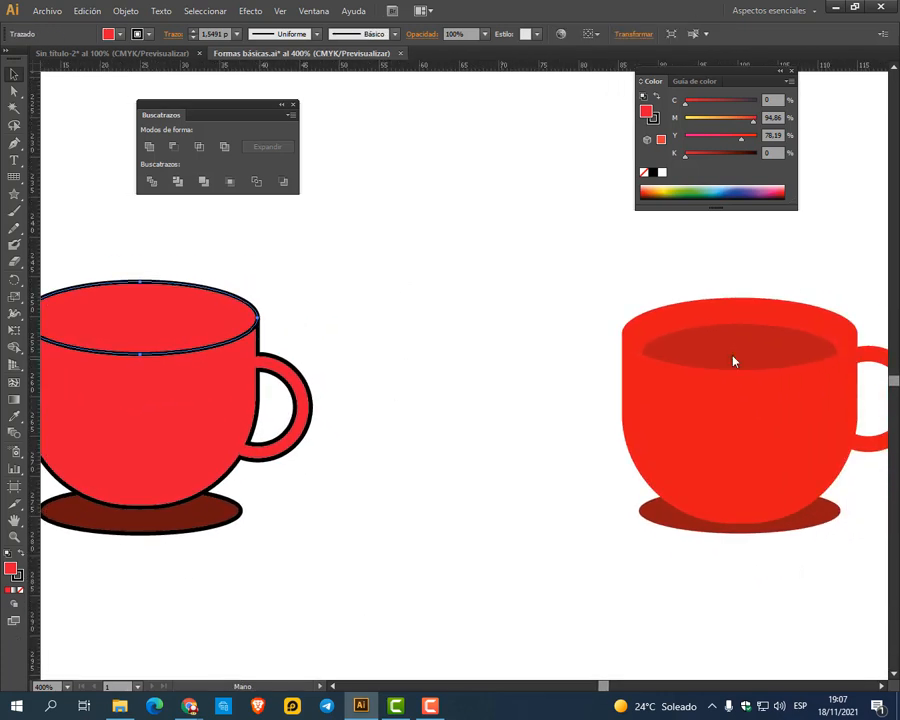
drag(435, 353, 576, 356)
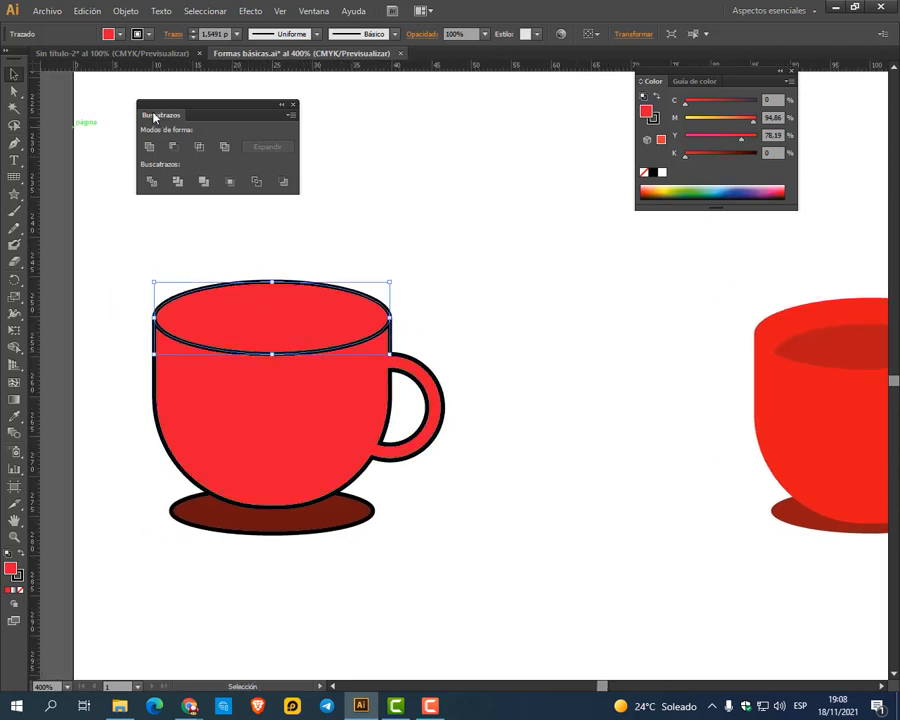
click(84, 12)
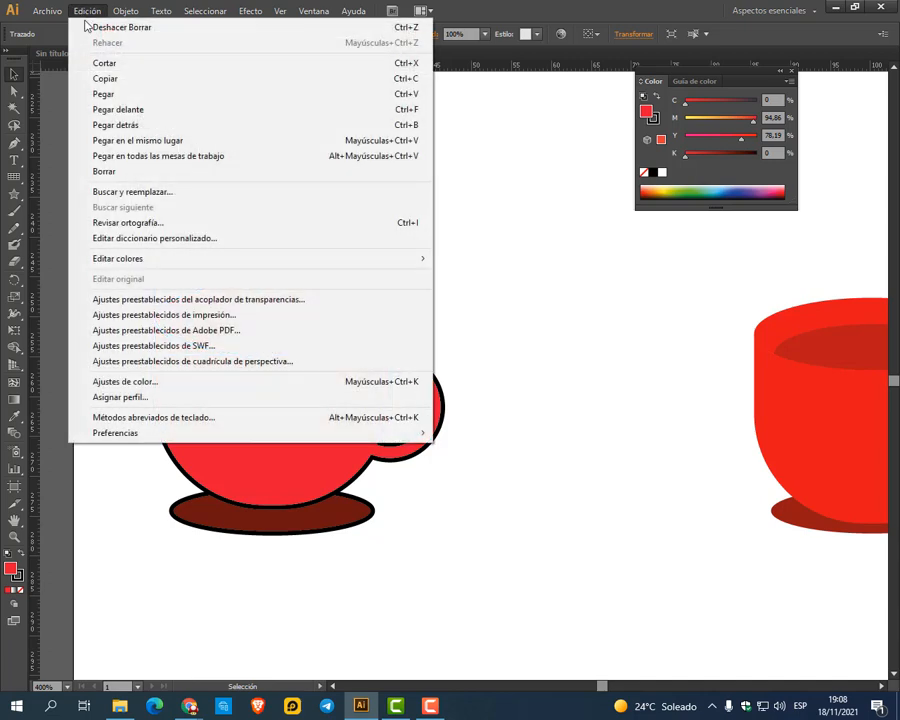
click(108, 80)
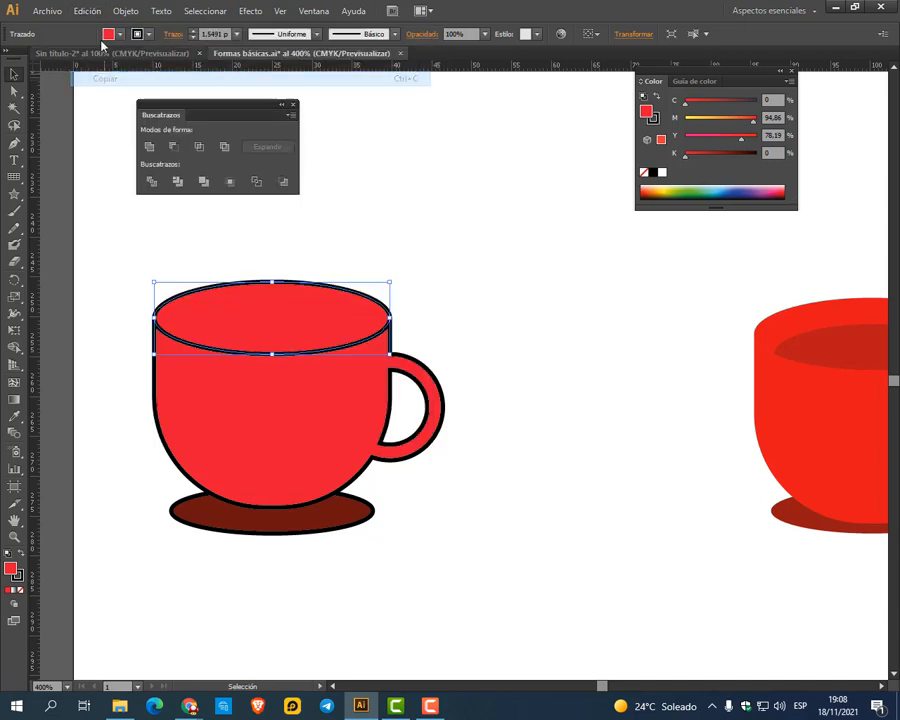
click(90, 12)
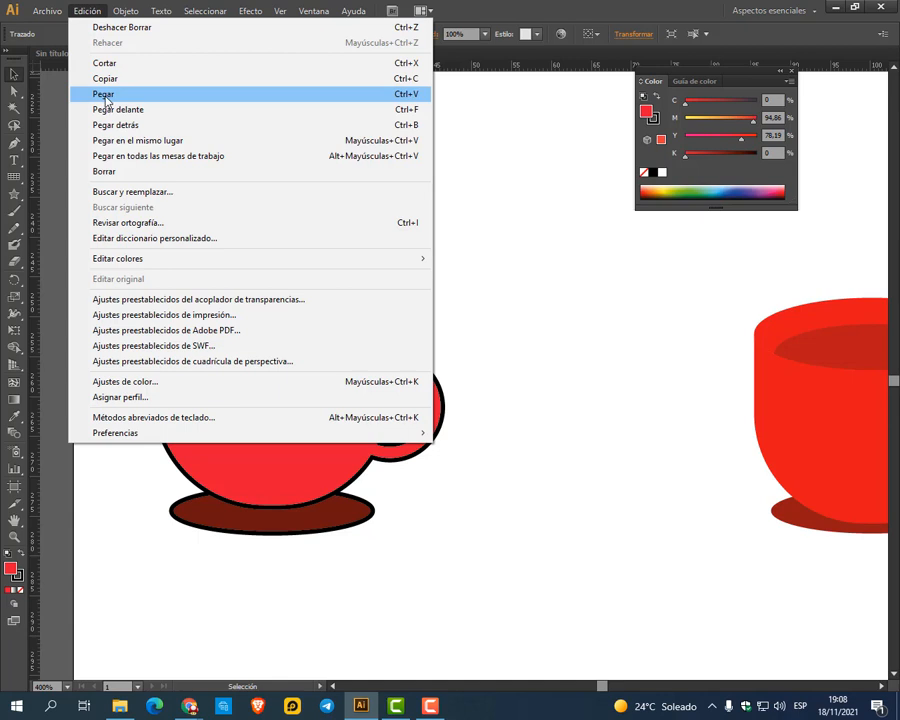
click(105, 94)
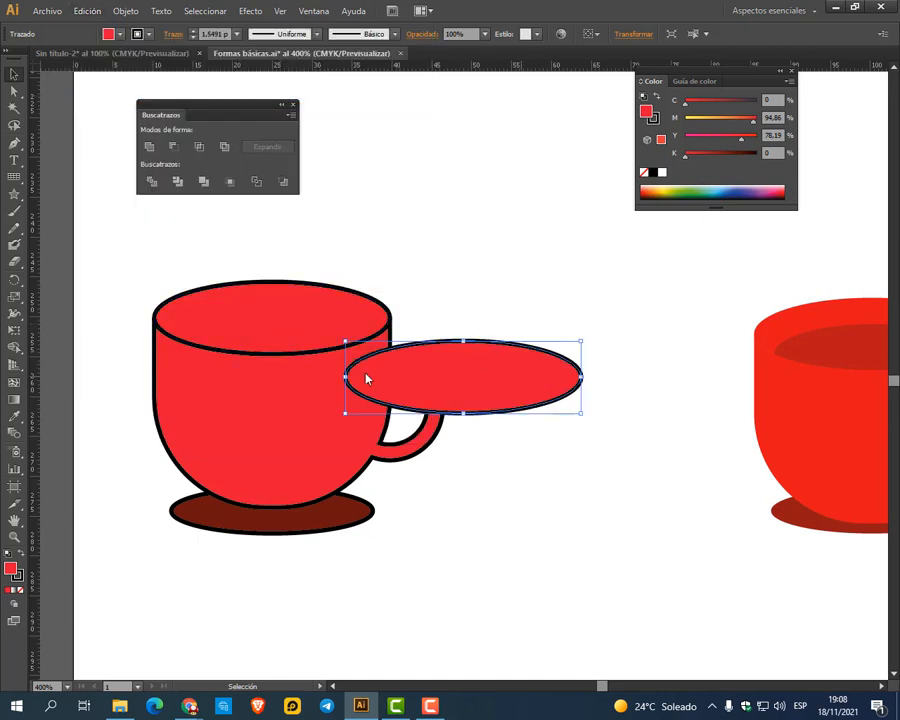
drag(518, 384, 323, 343)
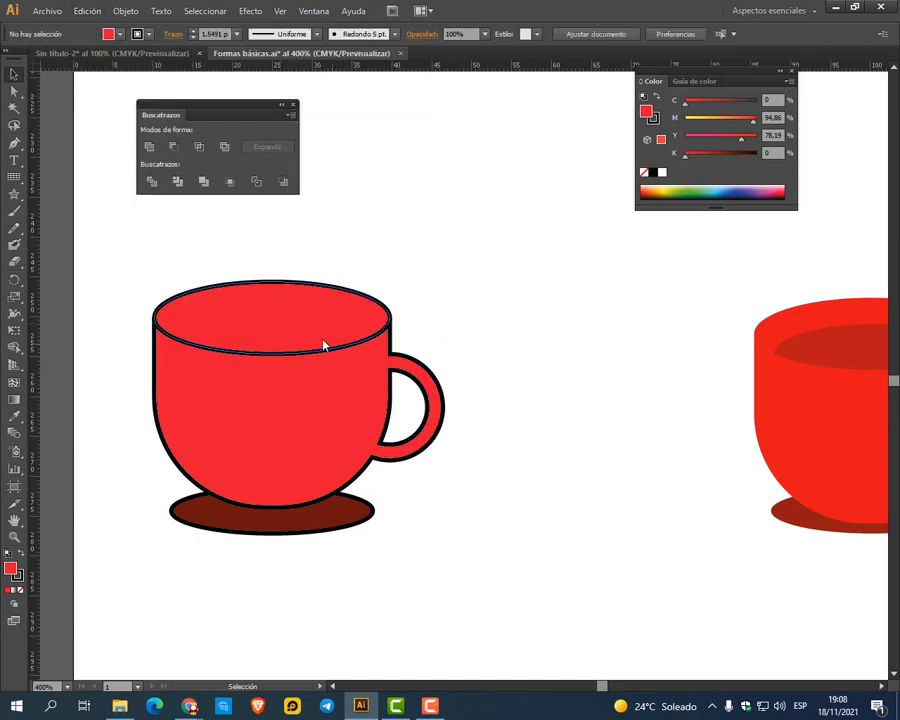
Duplicate the cup's red rim ellipse
click(88, 11)
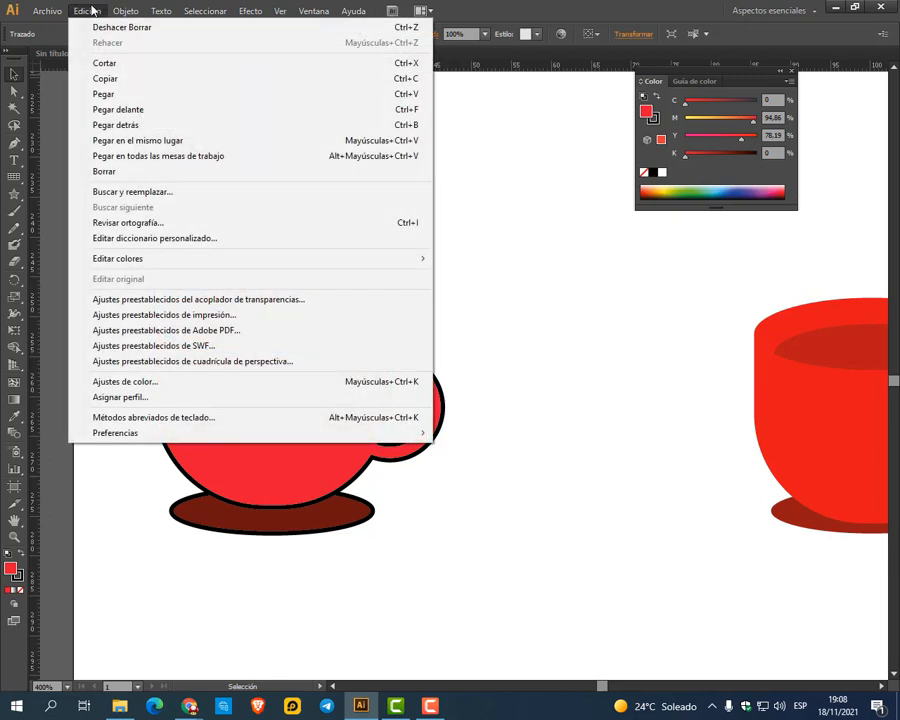
Paste a copy of the cup's rim ellipse in the same place and fill it with dark red 840817
click(160, 148)
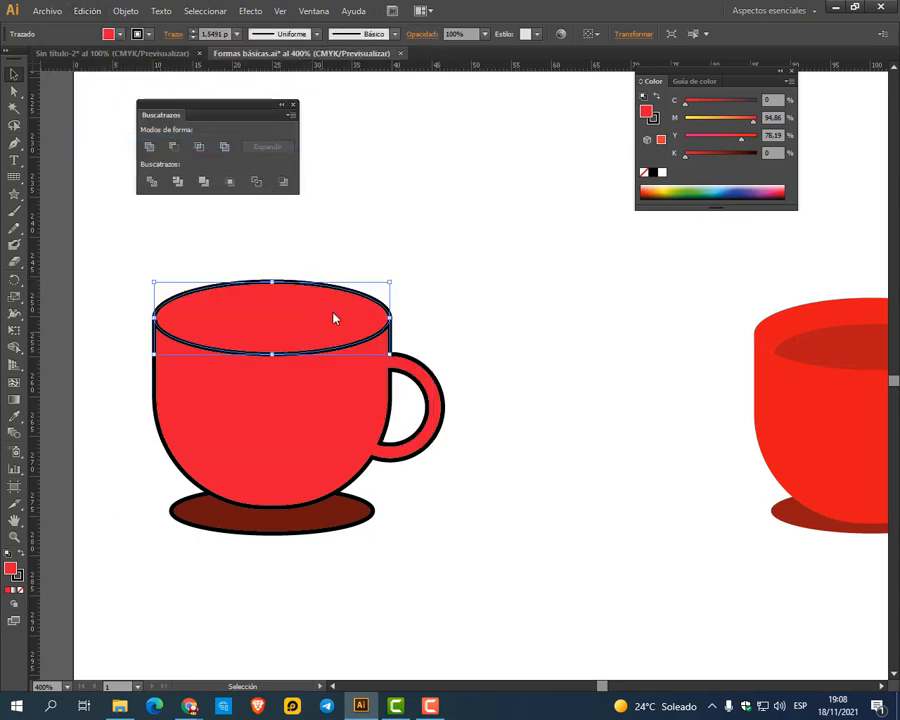
double_click(9, 570)
click(595, 291)
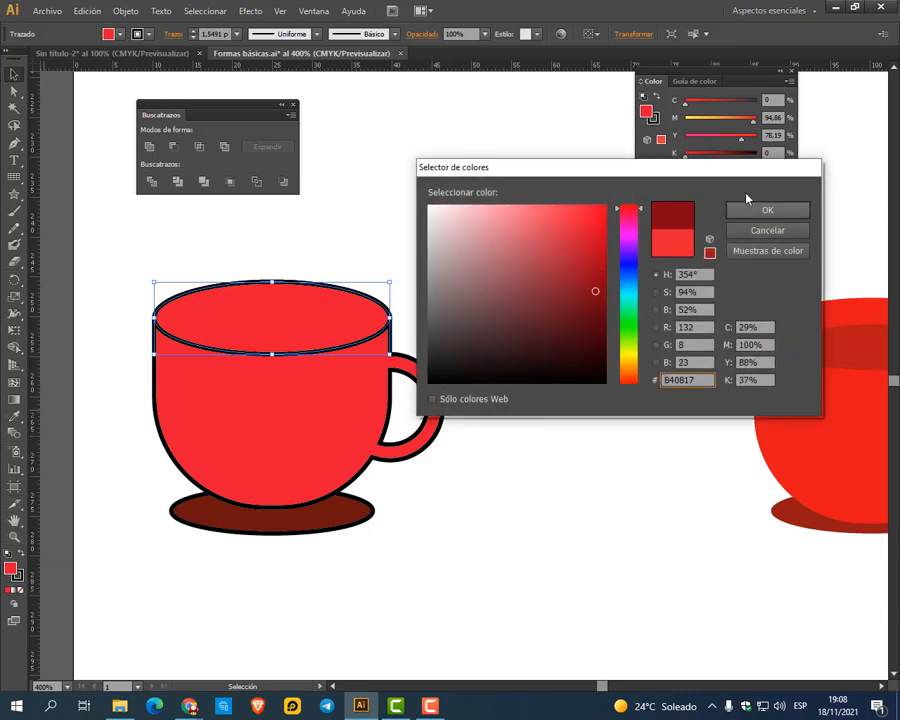
click(766, 211)
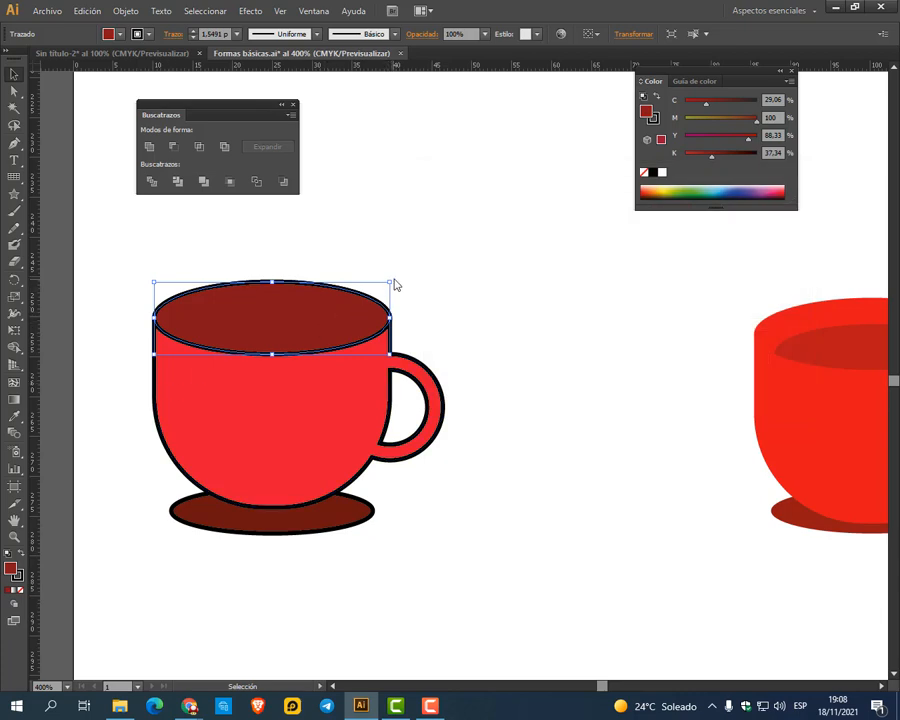
Scale the dark red ellipse down proportionally about its centre and shift it slightly below the rim's centre, overlapping the cup's front edge
mouse_move(391, 290)
mouse_down()
mouse_move(350, 310)
mouse_move(332, 262)
mouse_move(377, 297)
mouse_move(301, 305)
mouse_move(161, 352)
mouse_move(377, 314)
mouse_move(311, 313)
mouse_move(376, 278)
mouse_move(384, 291)
mouse_move(376, 285)
mouse_move(332, 303)
mouse_move(335, 315)
mouse_move(342, 295)
mouse_move(334, 297)
mouse_move(382, 287)
mouse_move(274, 321)
mouse_move(362, 287)
mouse_move(217, 318)
mouse_move(406, 288)
mouse_up()
mouse_move(390, 289)
mouse_down()
mouse_move(377, 297)
mouse_move(416, 281)
mouse_move(345, 304)
mouse_move(454, 263)
mouse_move(387, 300)
mouse_up()
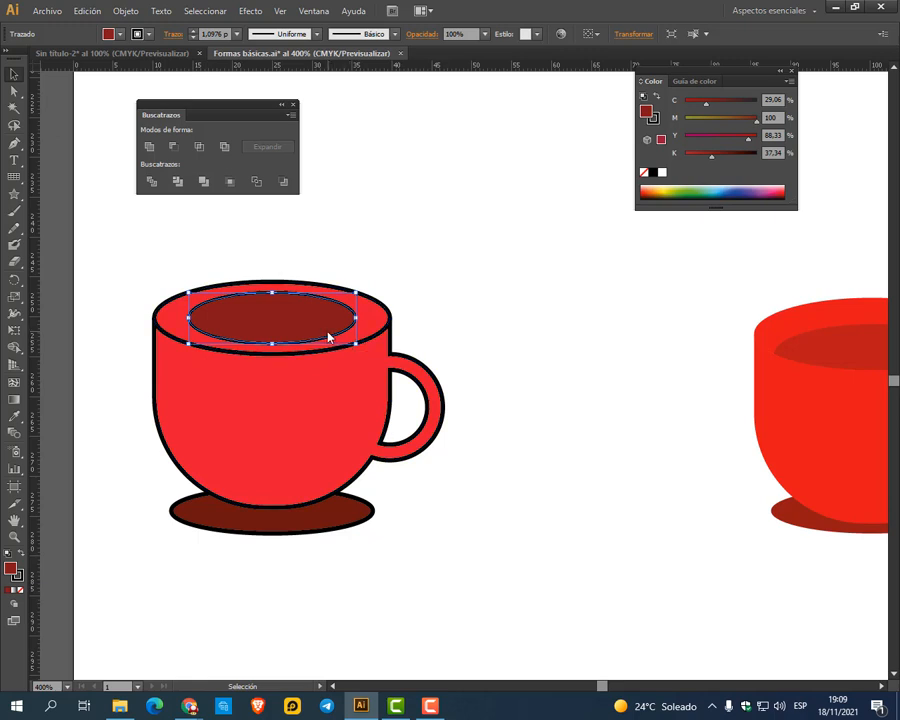
drag(329, 339, 333, 358)
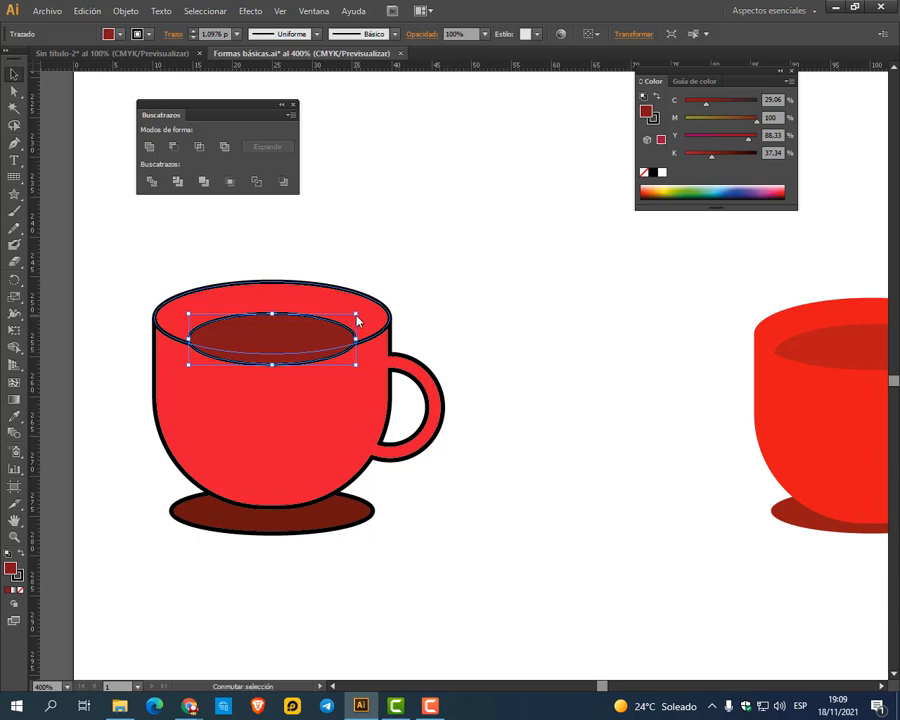
drag(357, 320, 375, 318)
click(526, 412)
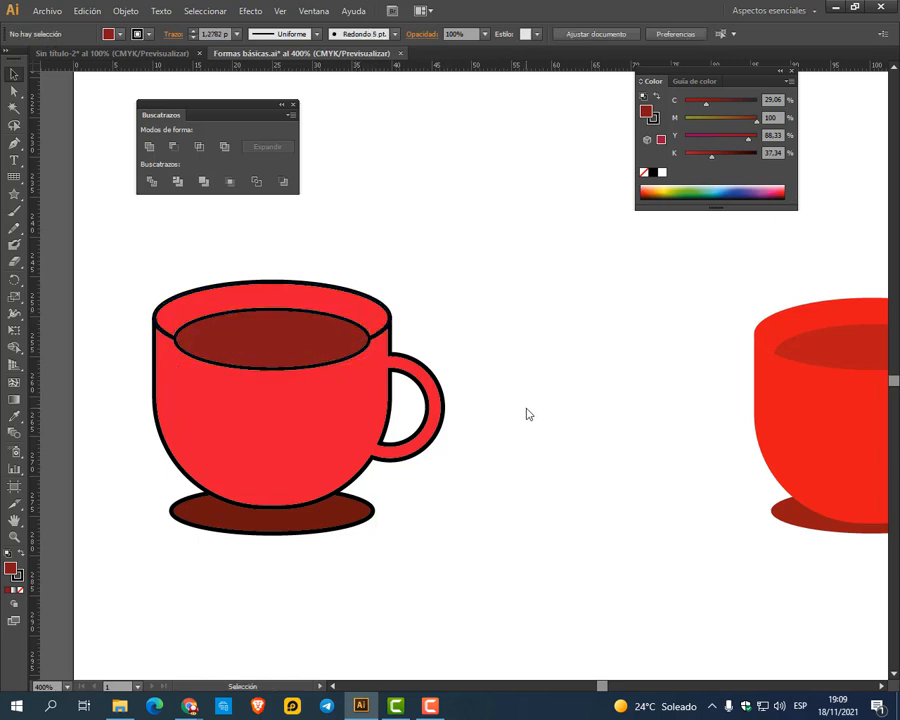
click(226, 329)
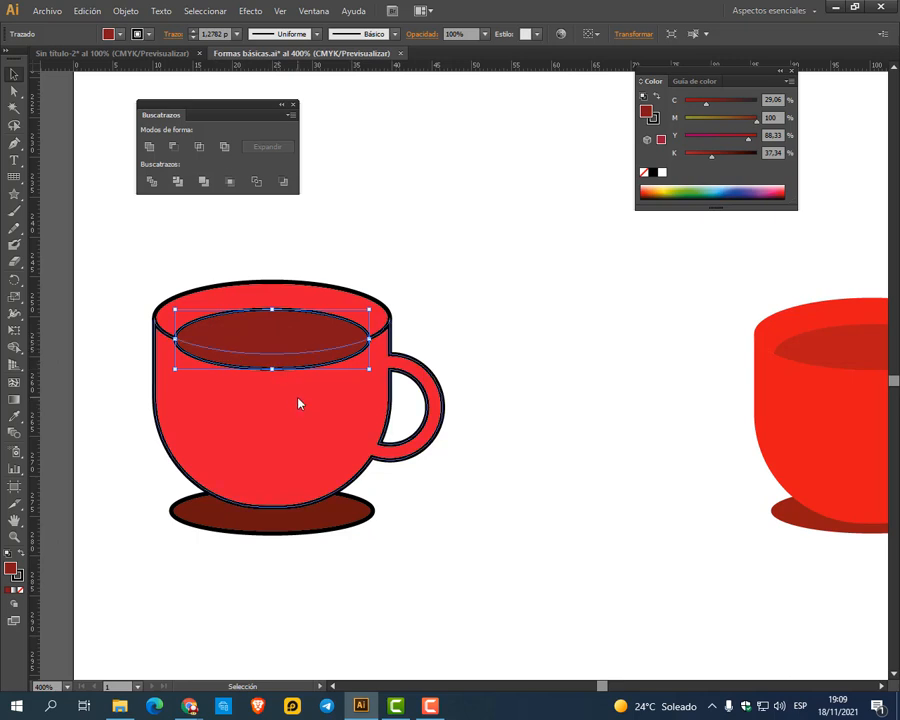
click(518, 340)
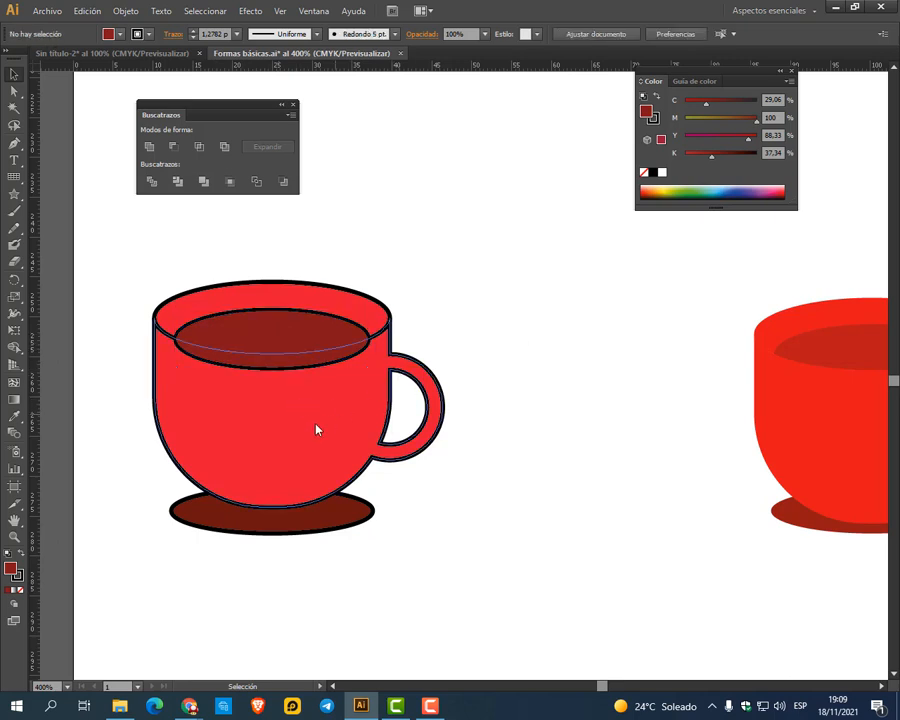
click(316, 429)
click(126, 12)
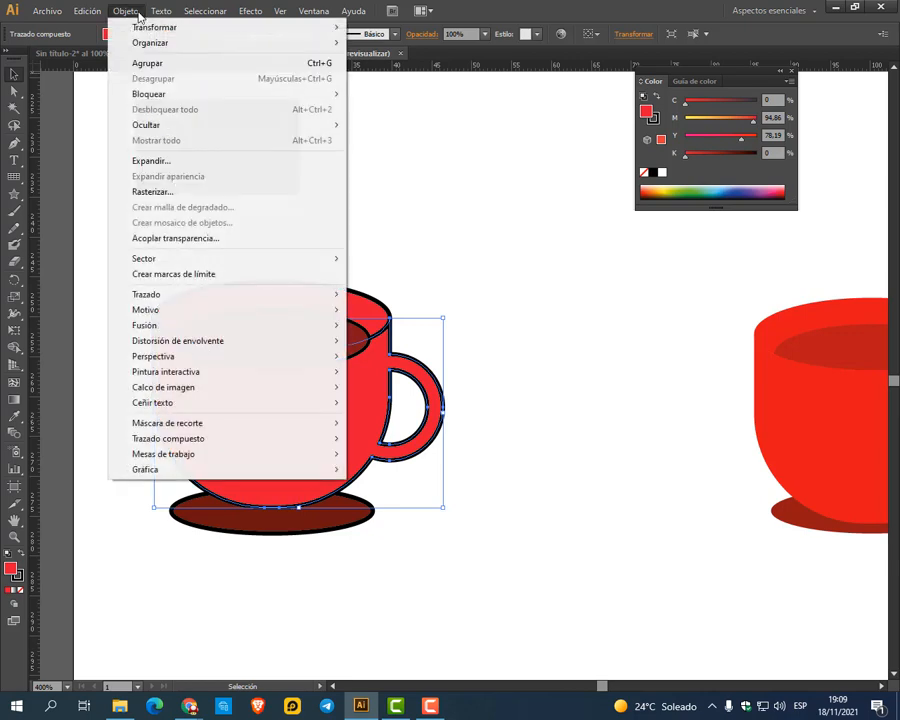
mouse_move(151, 42)
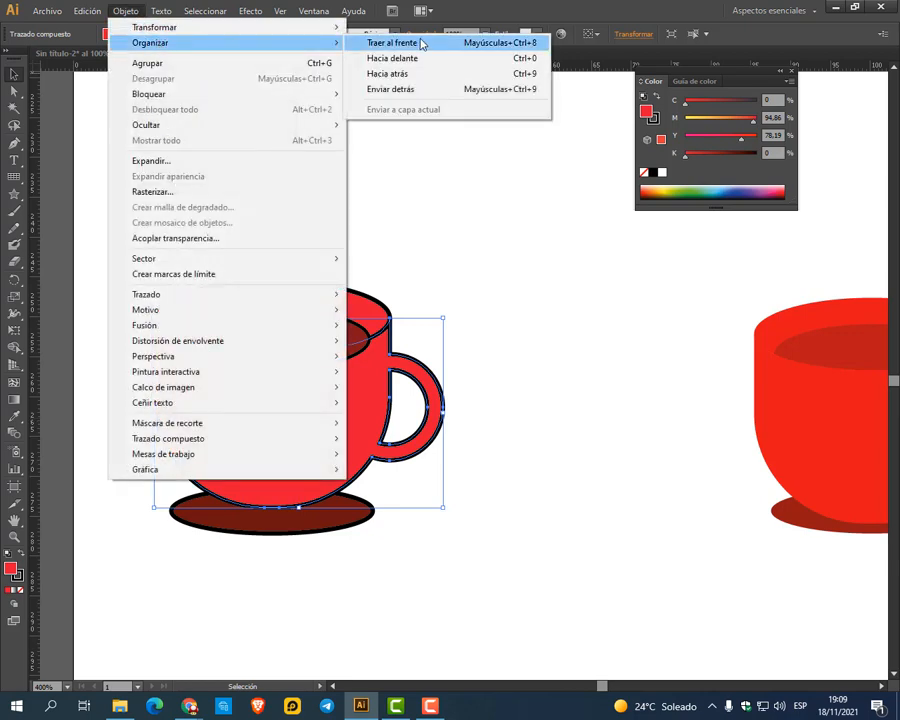
click(536, 287)
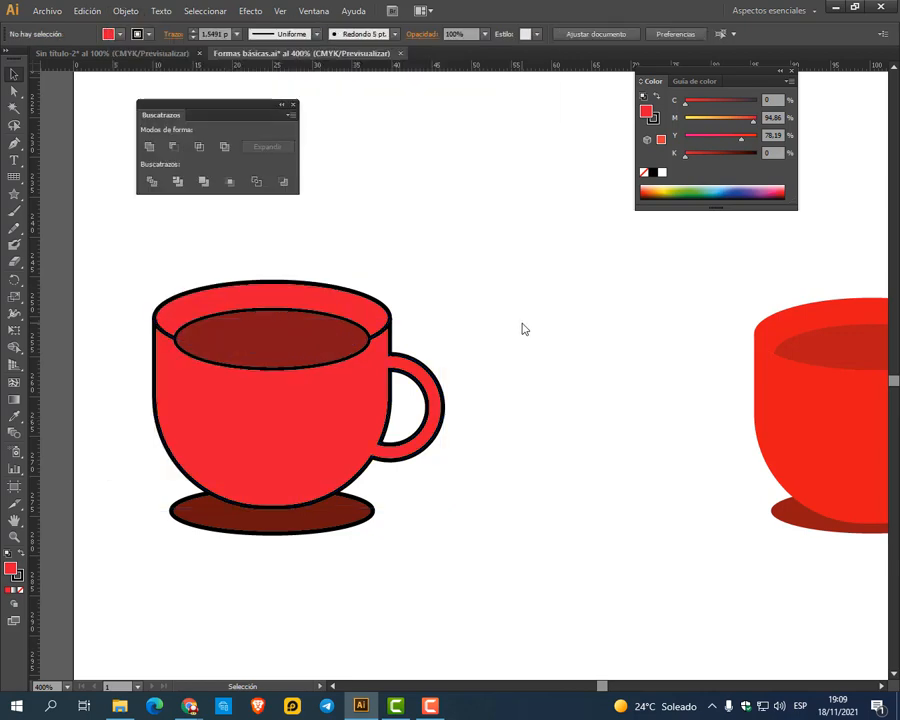
Send the dark red liquid ellipse one level backward in the stacking order
click(224, 318)
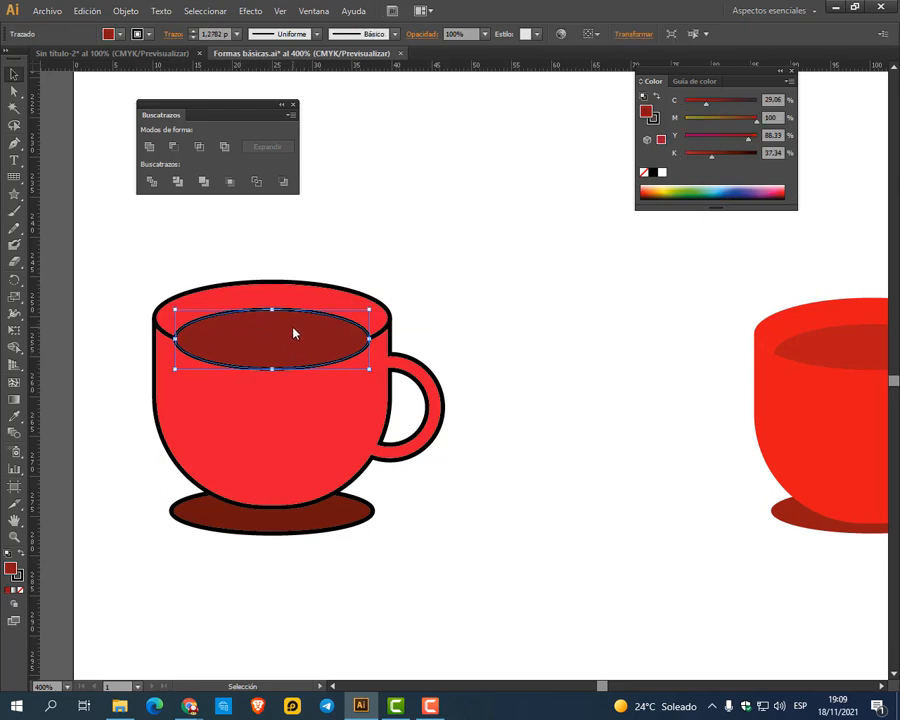
click(120, 10)
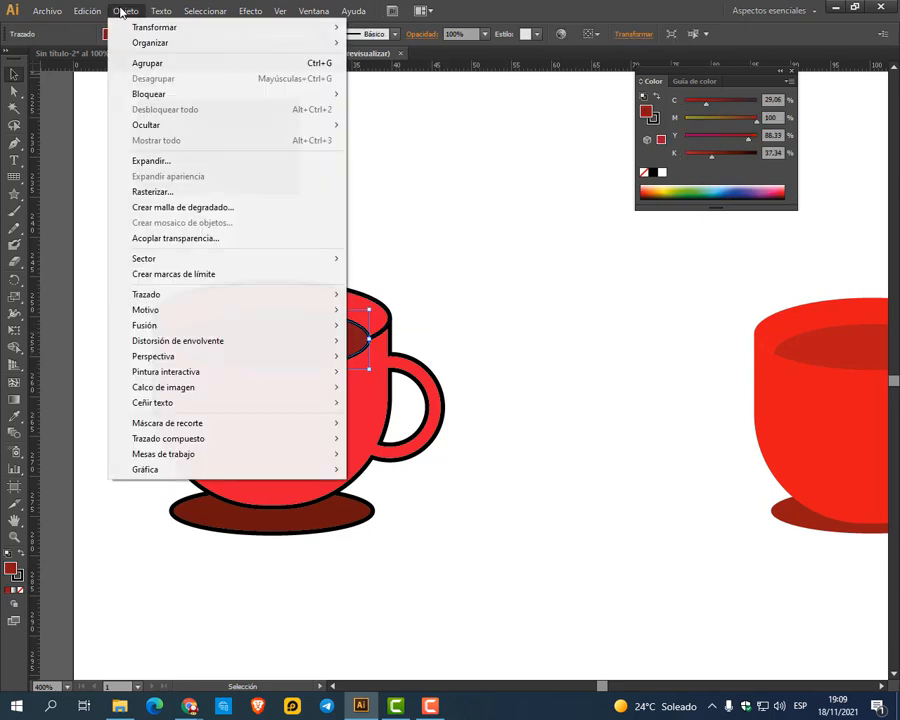
mouse_move(149, 44)
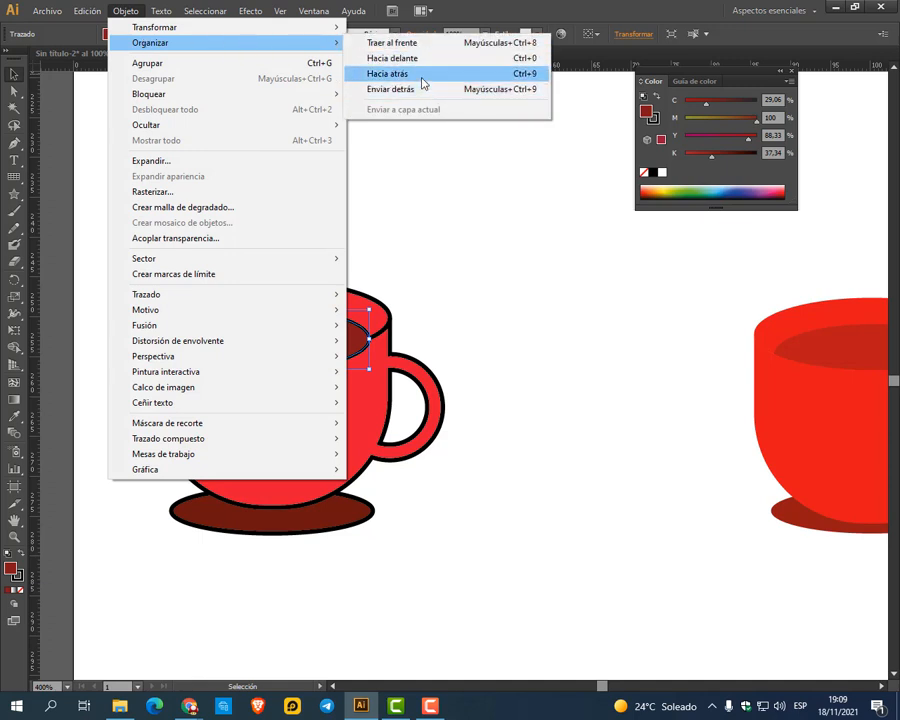
click(422, 83)
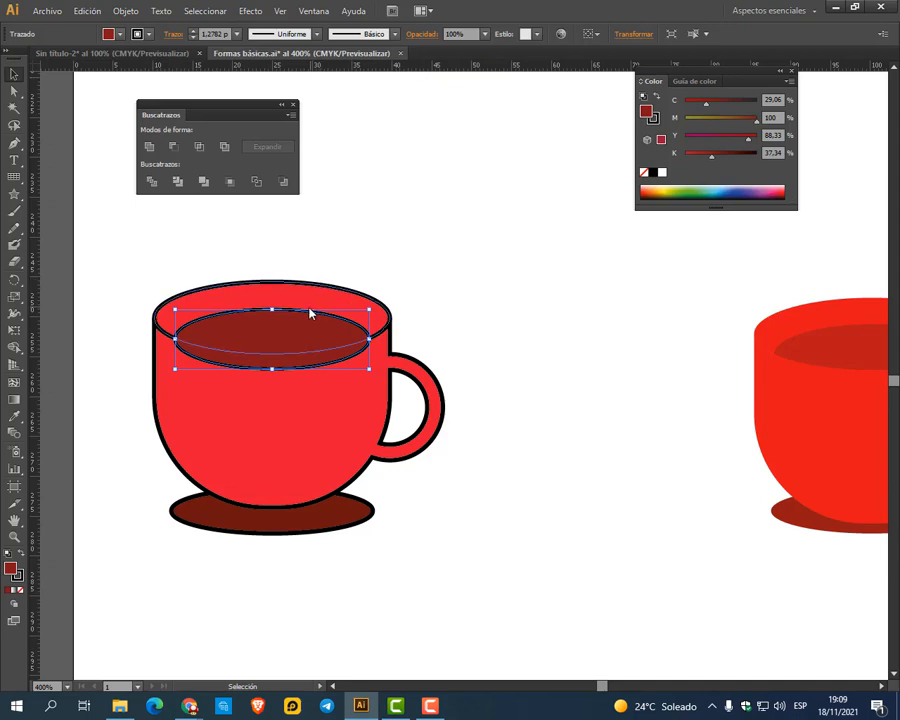
Show the document's layers, expand Capa 1 and enlarge the list so most of its paths are visible
click(314, 11)
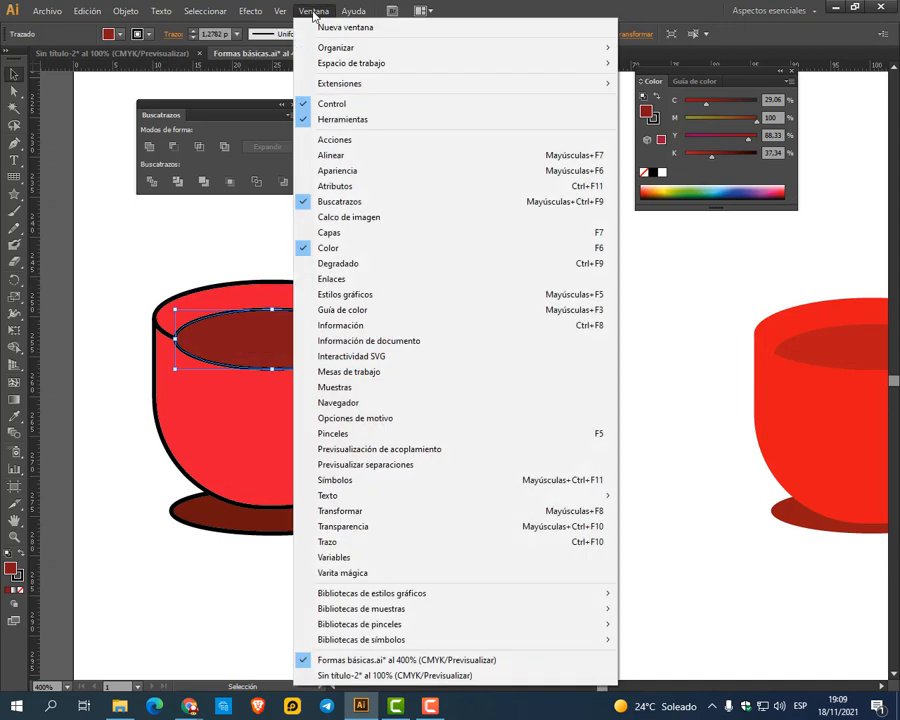
click(397, 232)
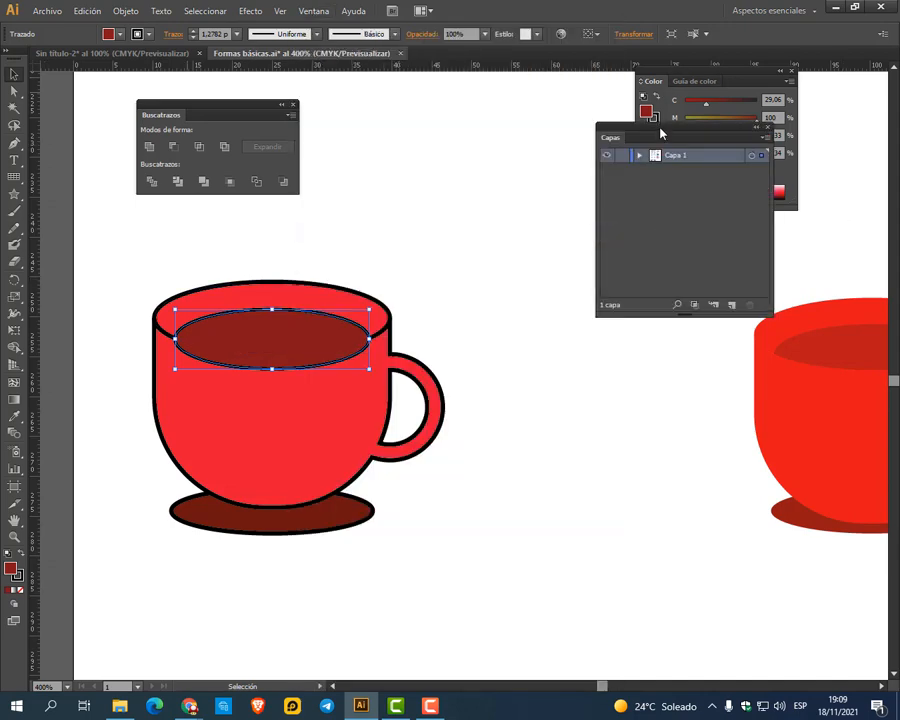
drag(660, 133, 626, 82)
click(607, 99)
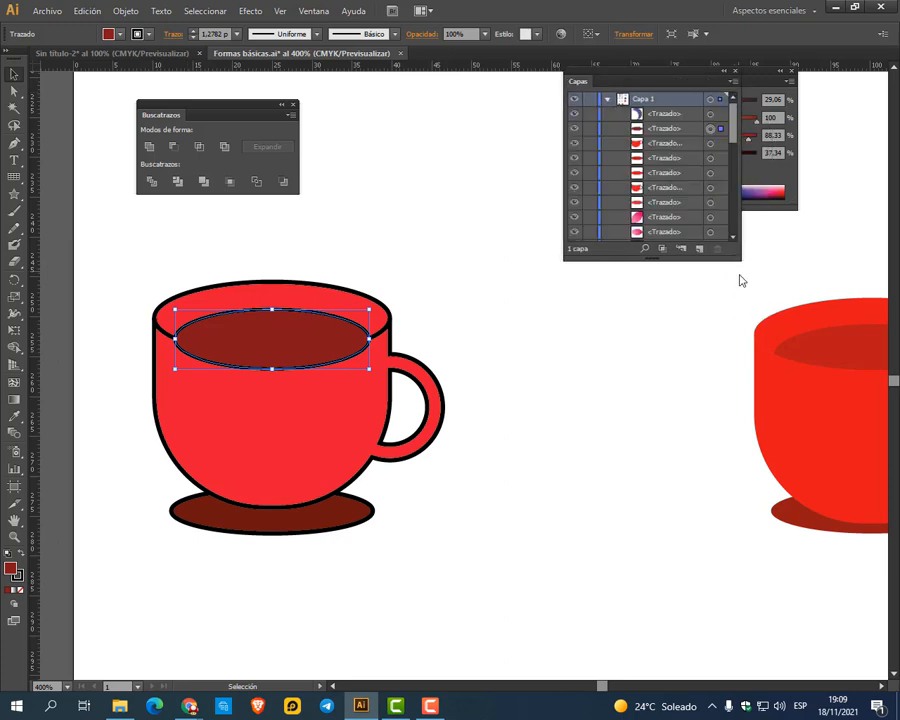
drag(740, 259, 818, 555)
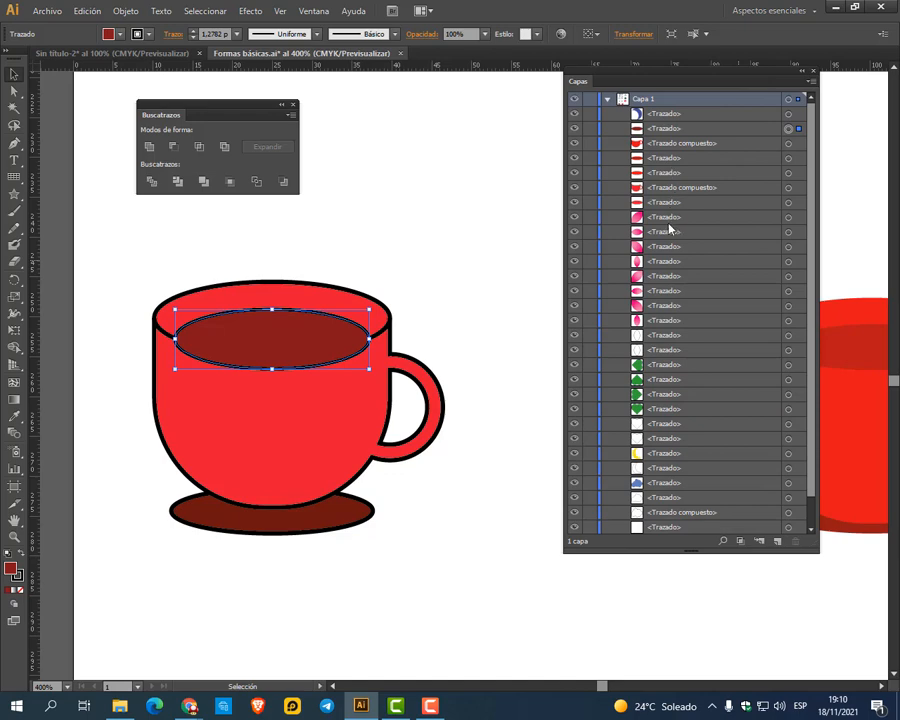
Send the dark red liquid ellipse two more levels backward in the stacking order
key(a)
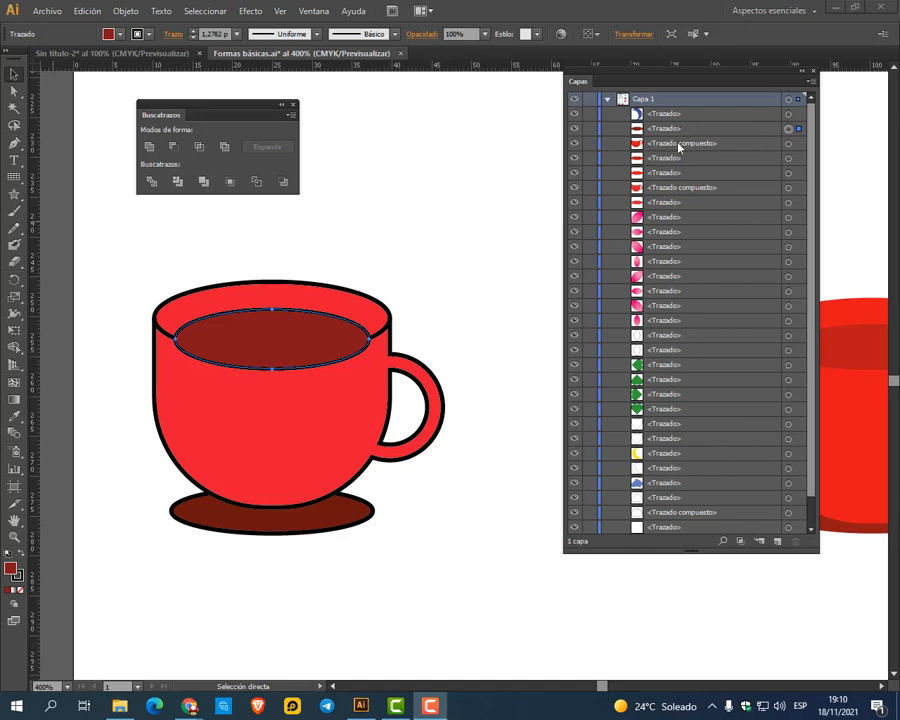
key(v)
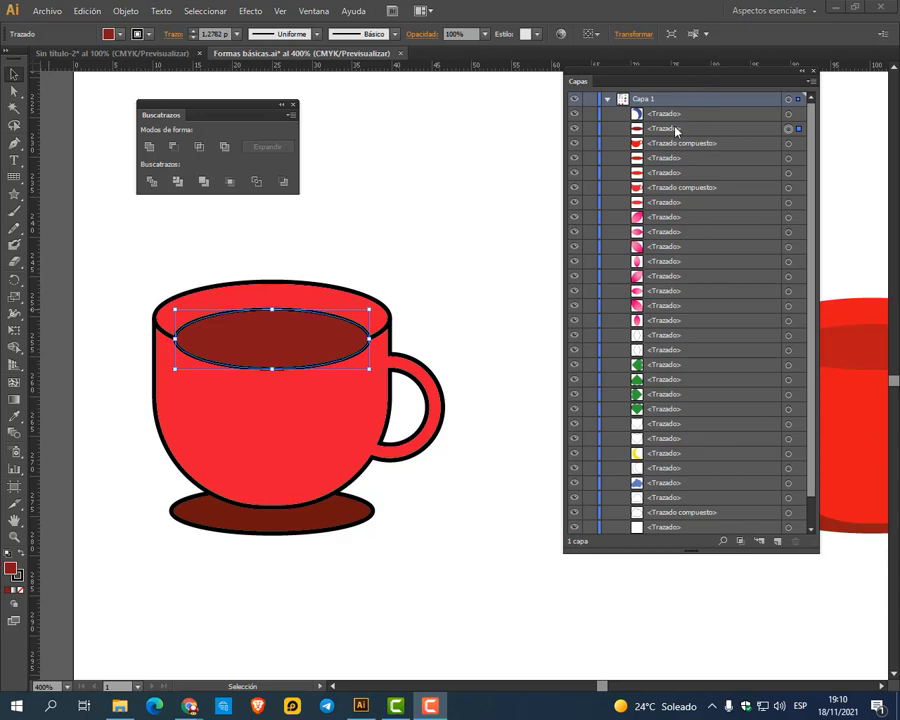
click(130, 10)
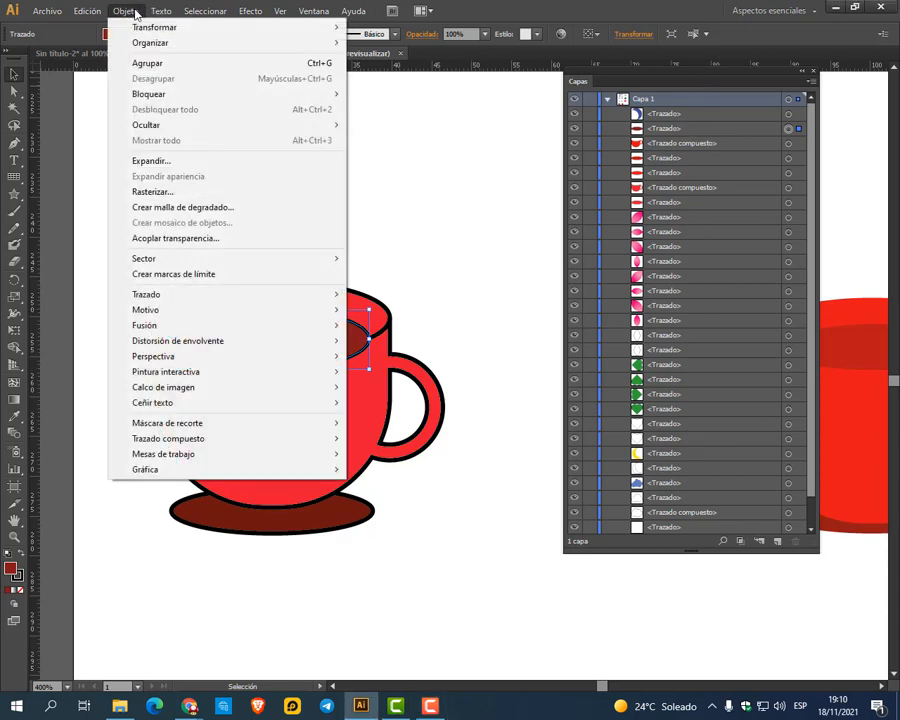
mouse_move(141, 47)
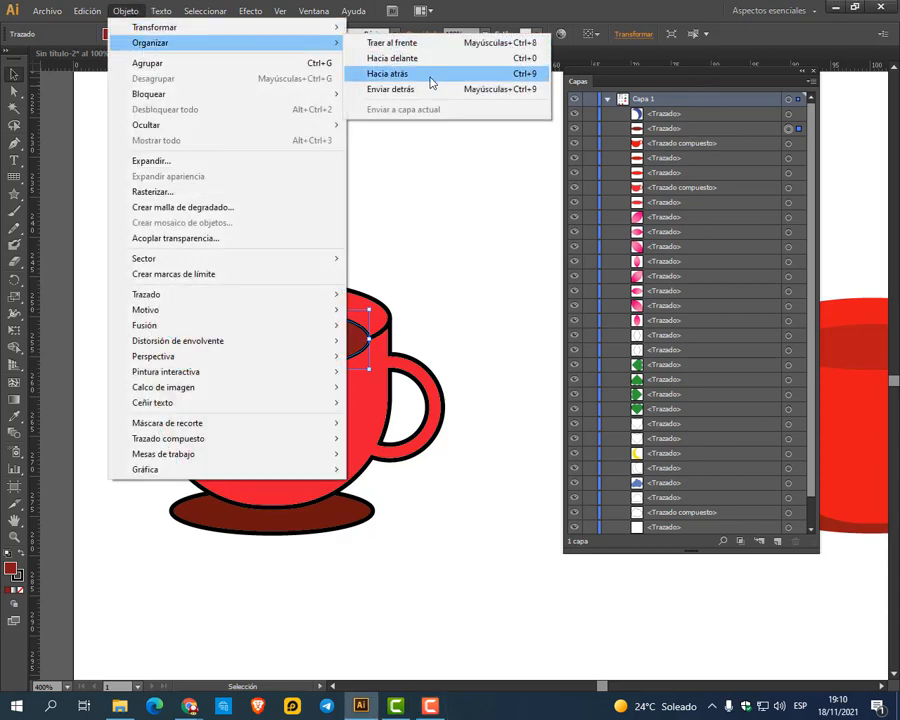
click(427, 78)
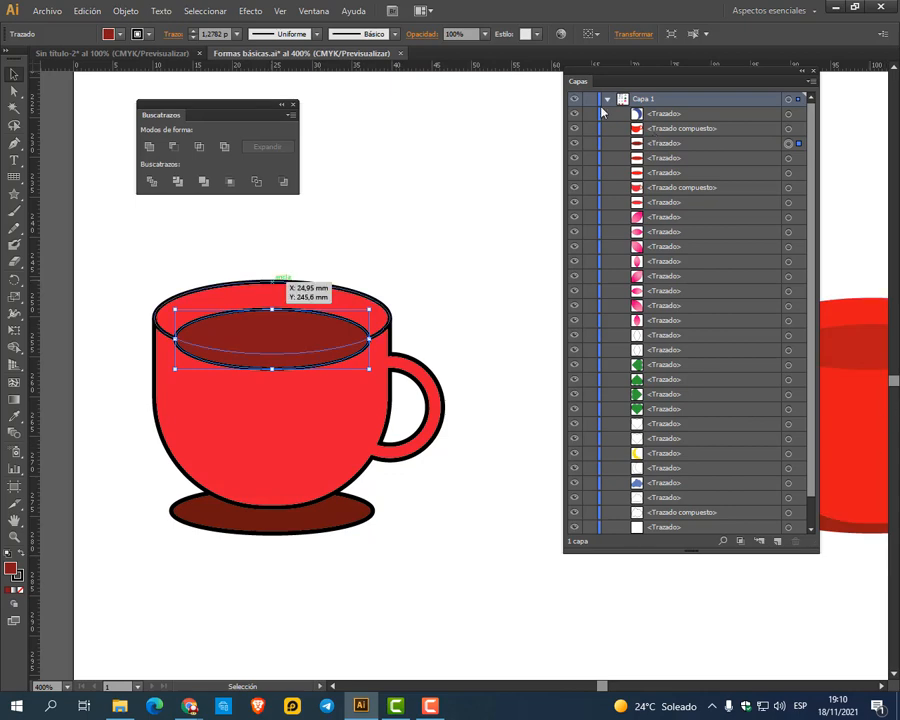
click(139, 13)
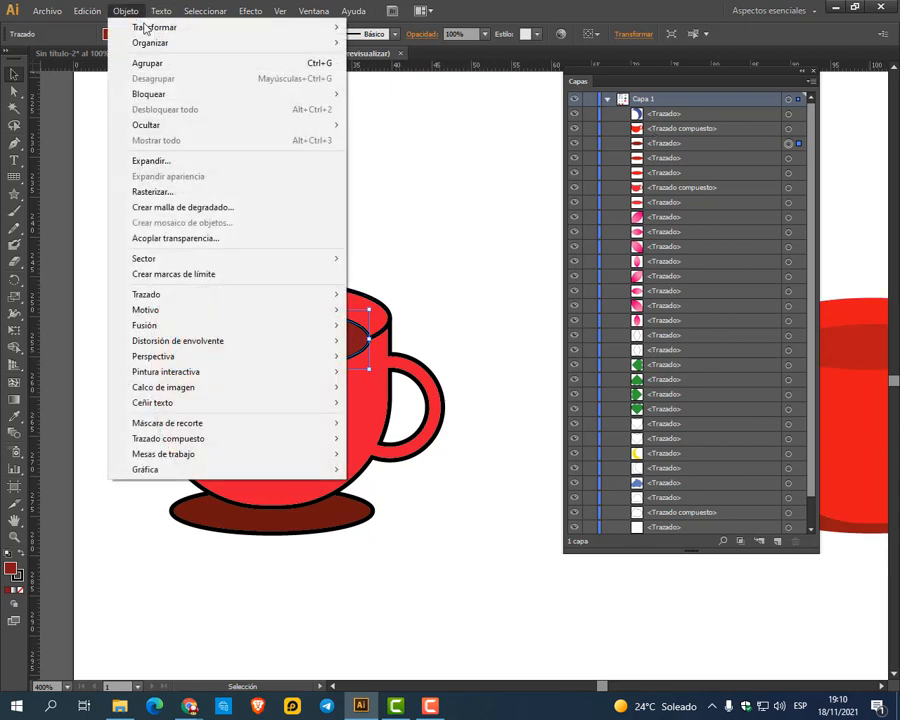
mouse_move(269, 44)
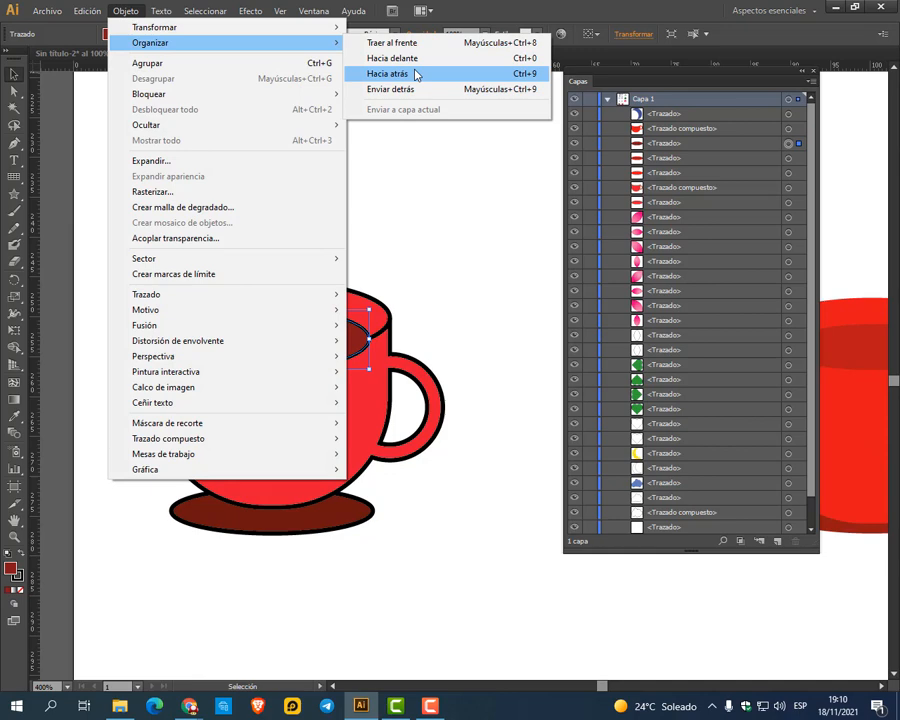
click(417, 75)
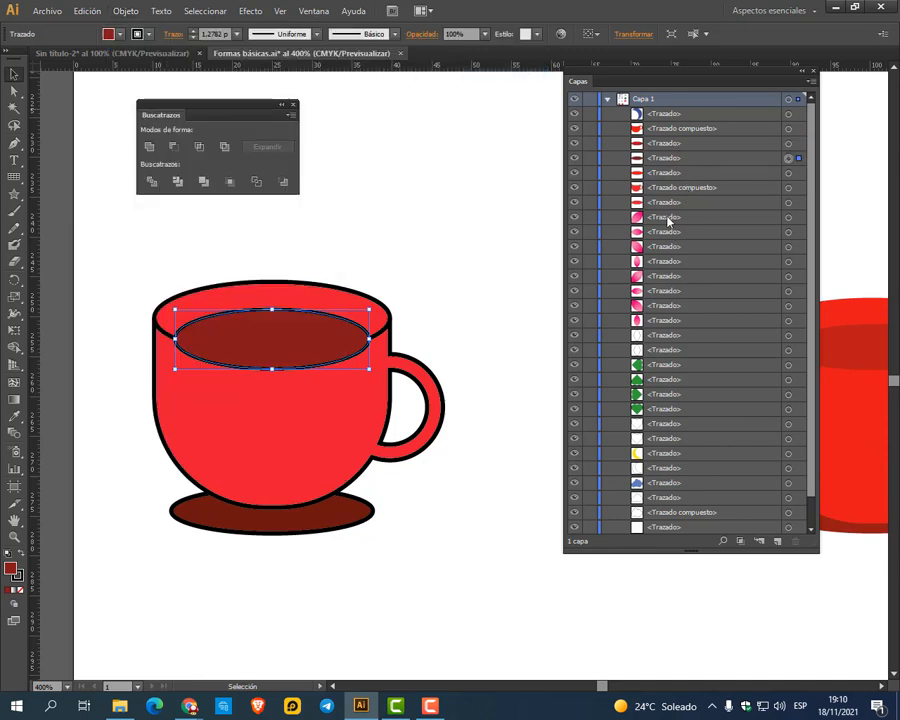
In Capa 1, move the dark red ellipse's path directly beneath the second red cup's compound path, then deselect it
click(657, 160)
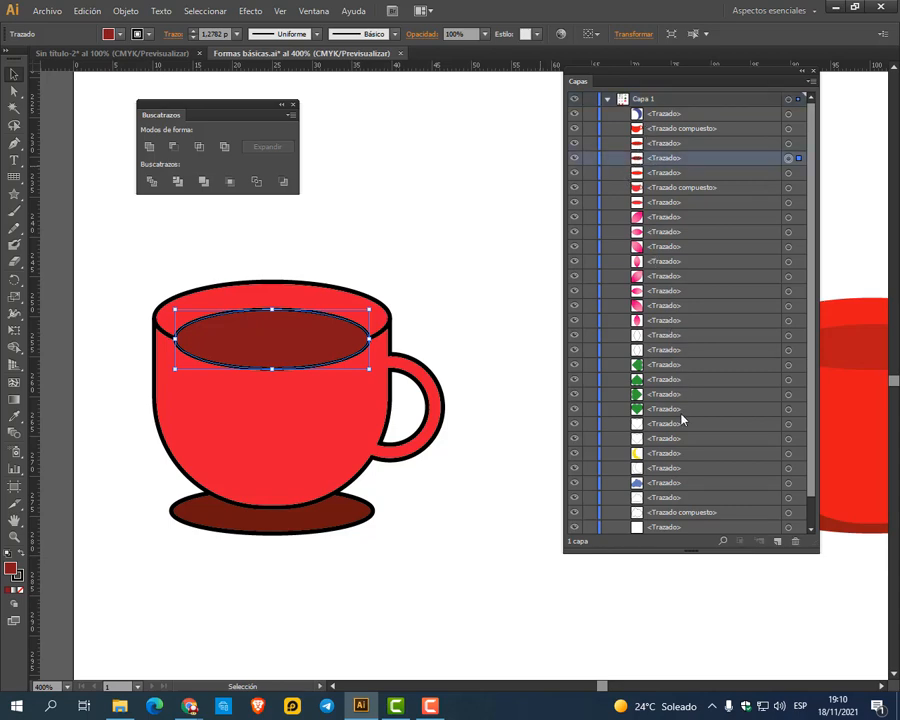
scroll(680, 432, down, 1)
scroll(682, 437, up, 1)
drag(677, 164, 707, 201)
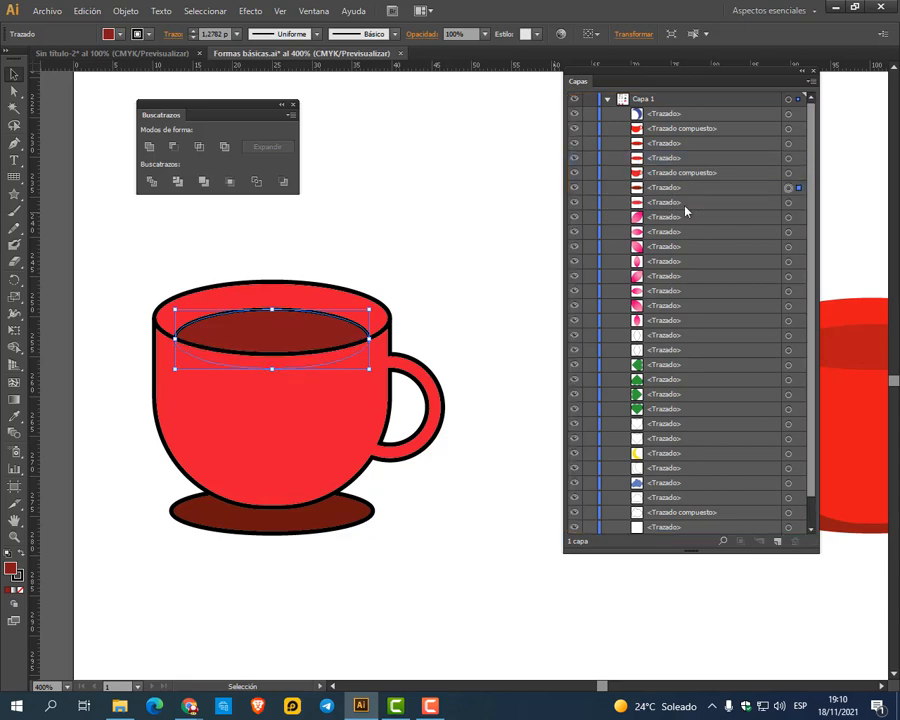
click(515, 305)
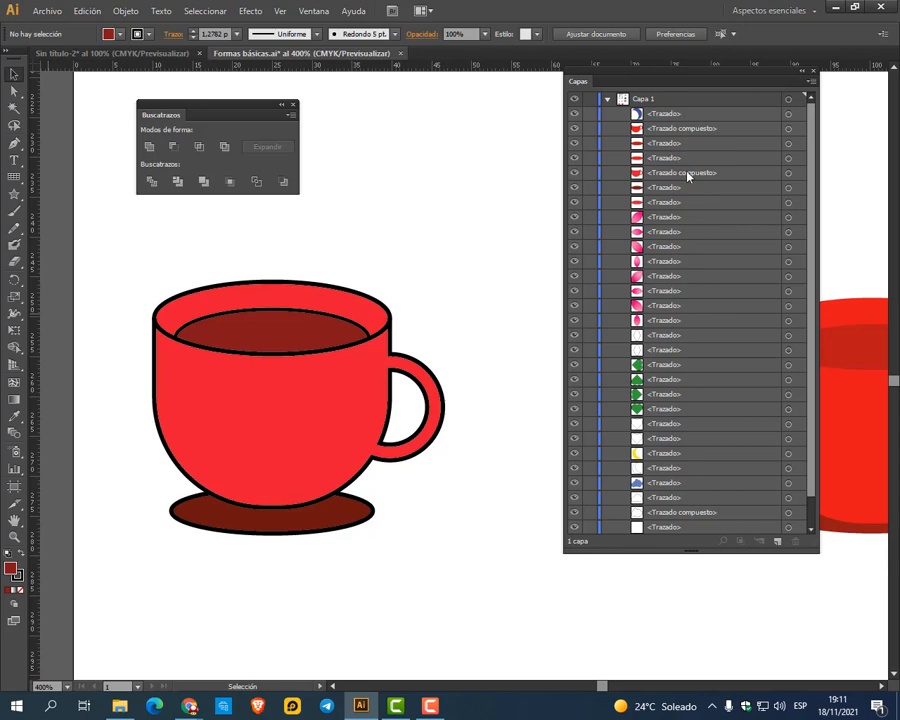
click(125, 11)
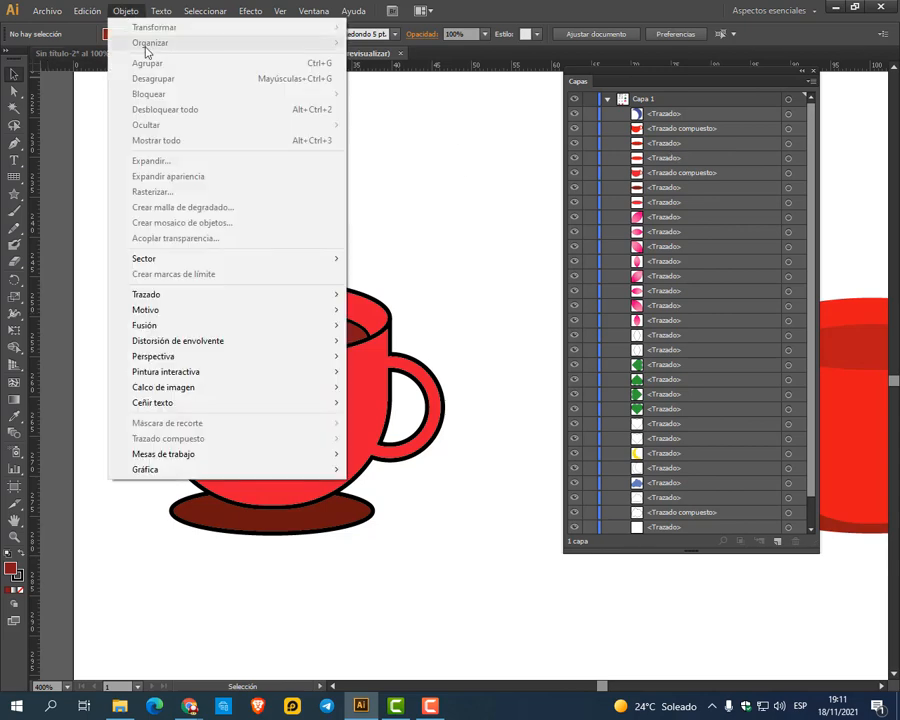
click(457, 5)
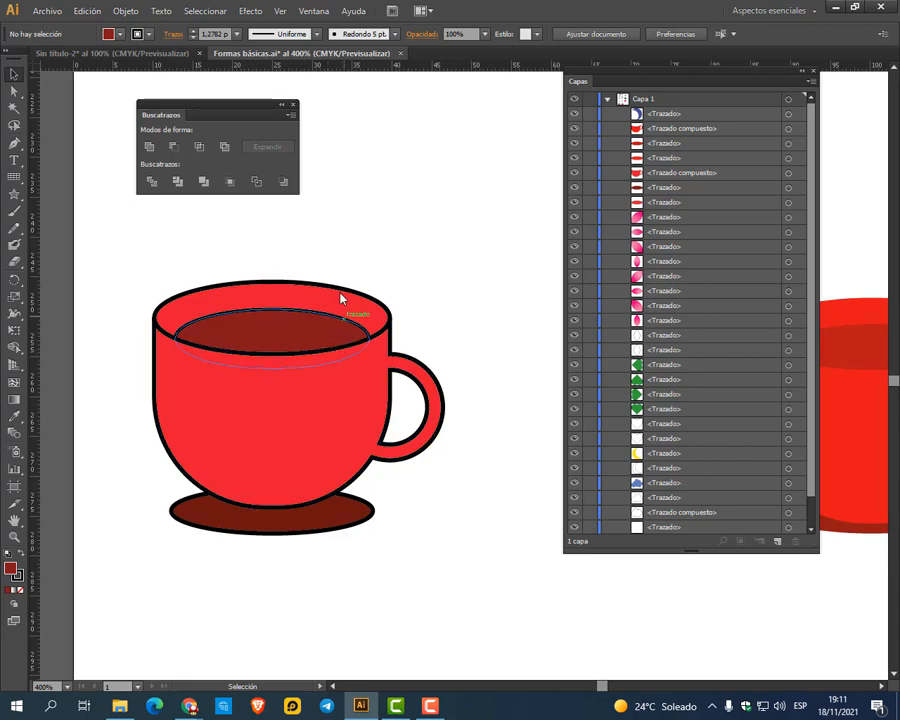
click(313, 11)
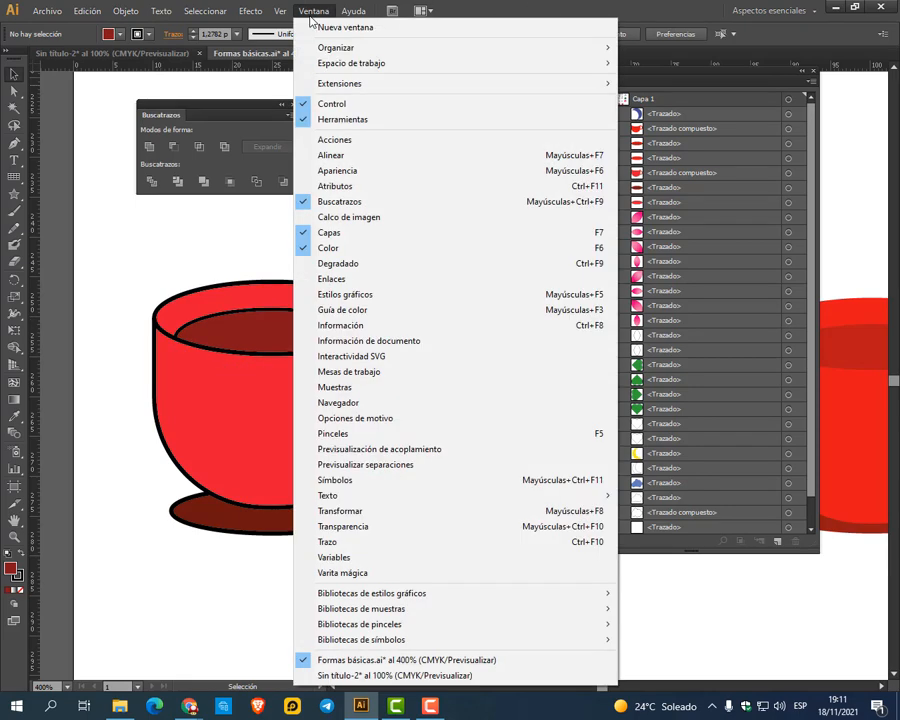
click(350, 233)
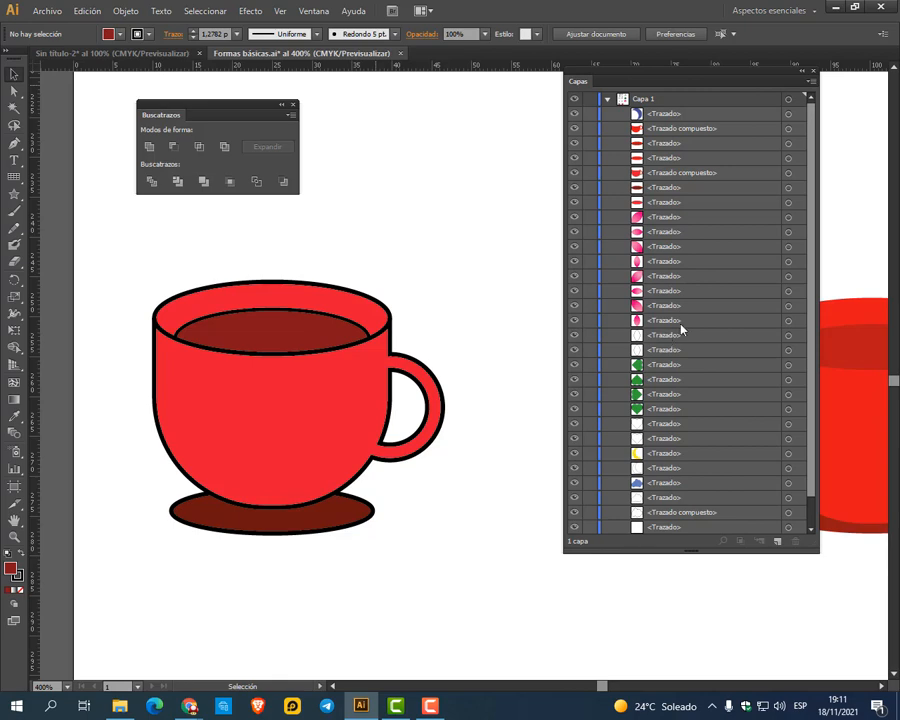
click(347, 327)
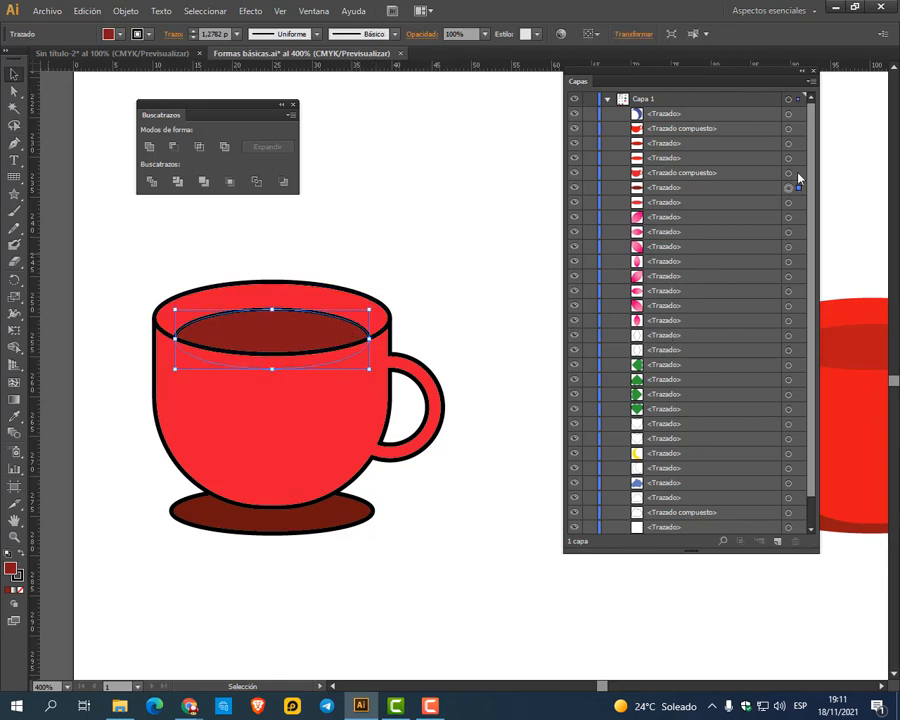
Deselect the artwork, collapse the layers list and close the floating Color and Pathfinder panels
click(478, 234)
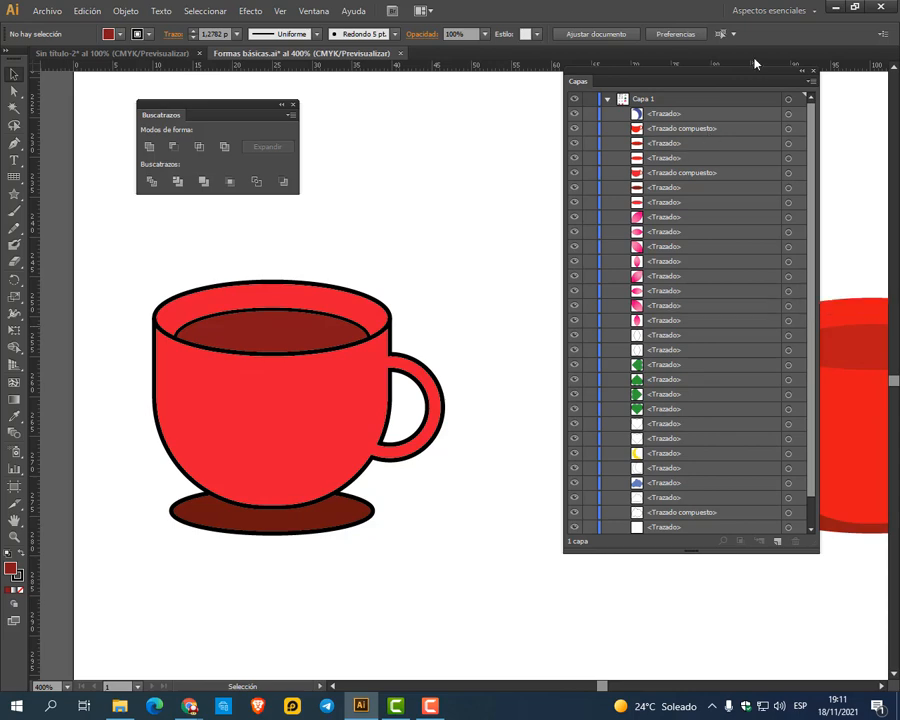
click(804, 74)
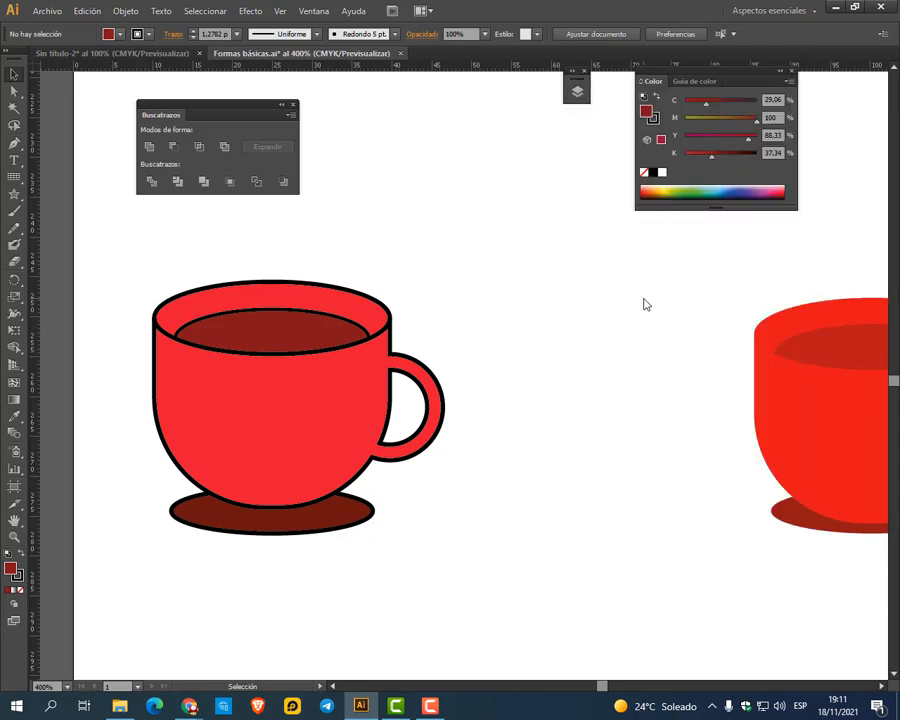
scroll(609, 412, down, 1)
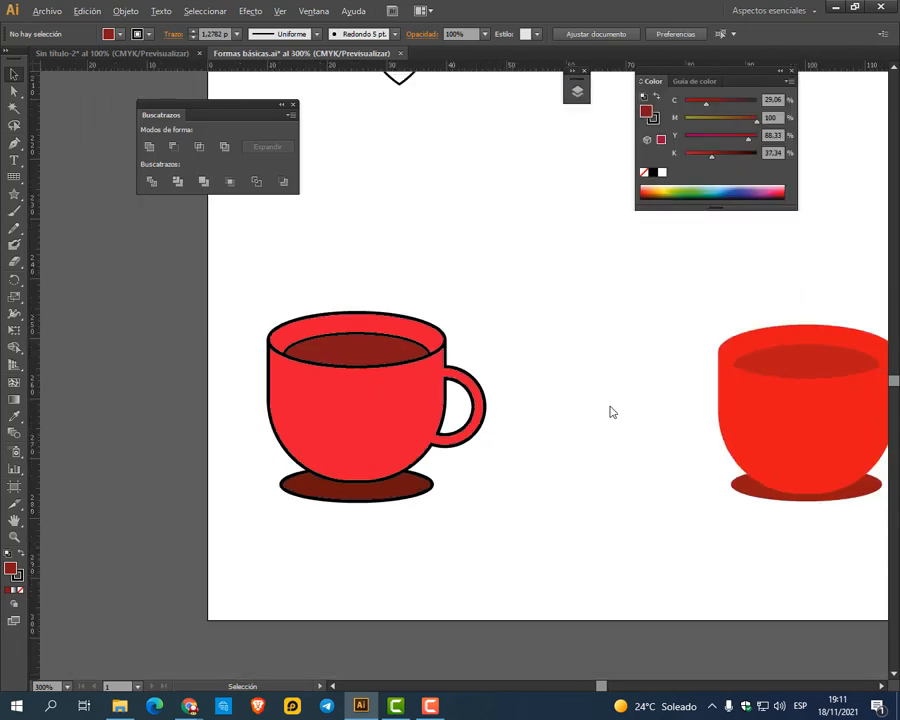
drag(616, 426, 476, 418)
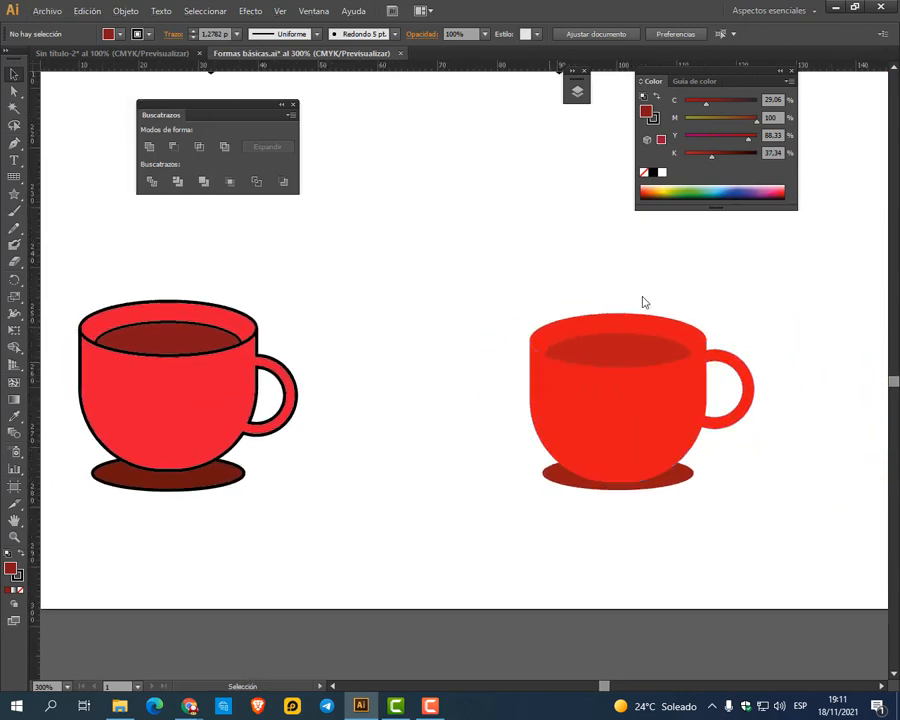
click(793, 73)
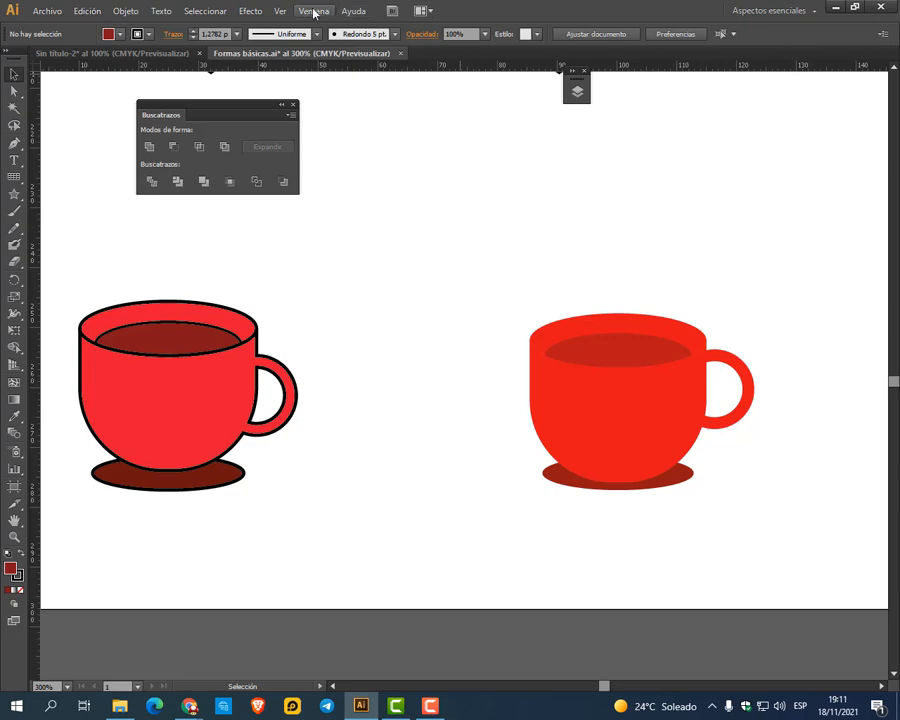
key(ctrl+shift+F9)
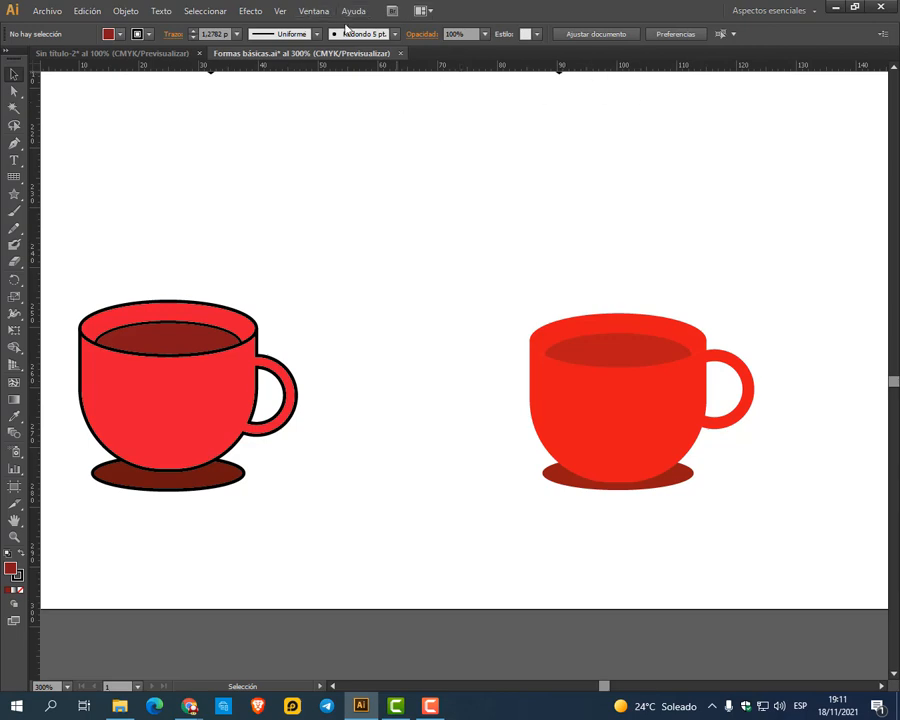
Show the document's layers again, collapse Capa 1's contents and shorten the list so both cups are uncovered
click(314, 10)
click(334, 233)
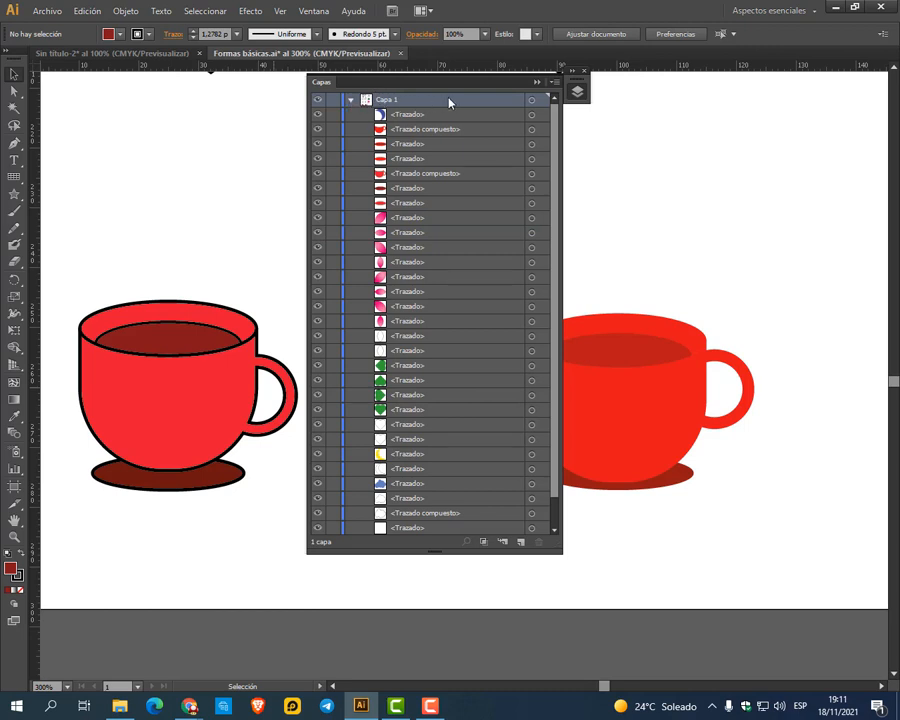
click(350, 100)
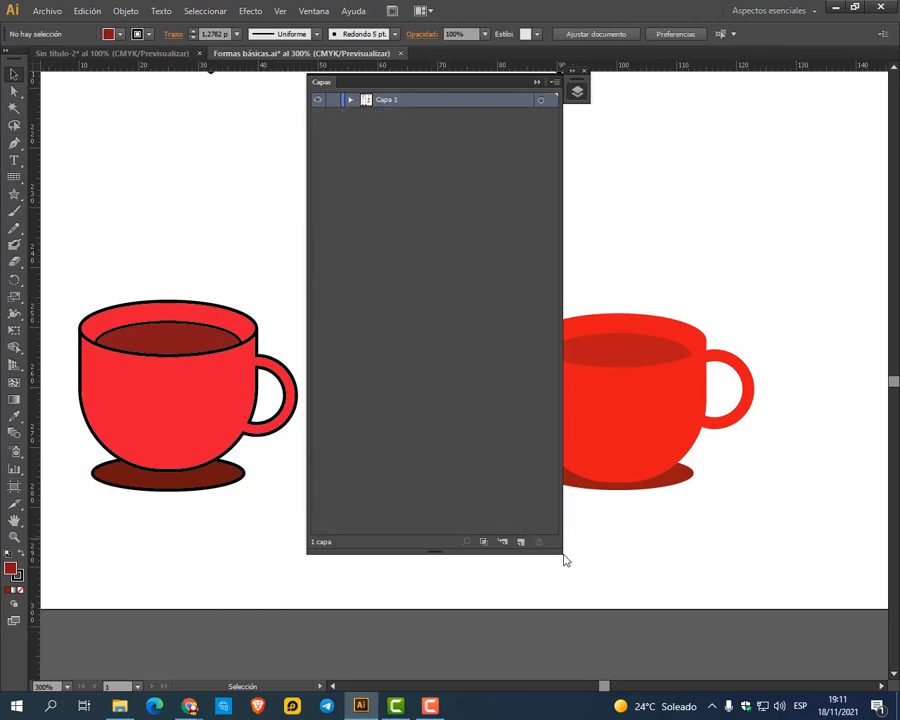
drag(559, 557, 536, 309)
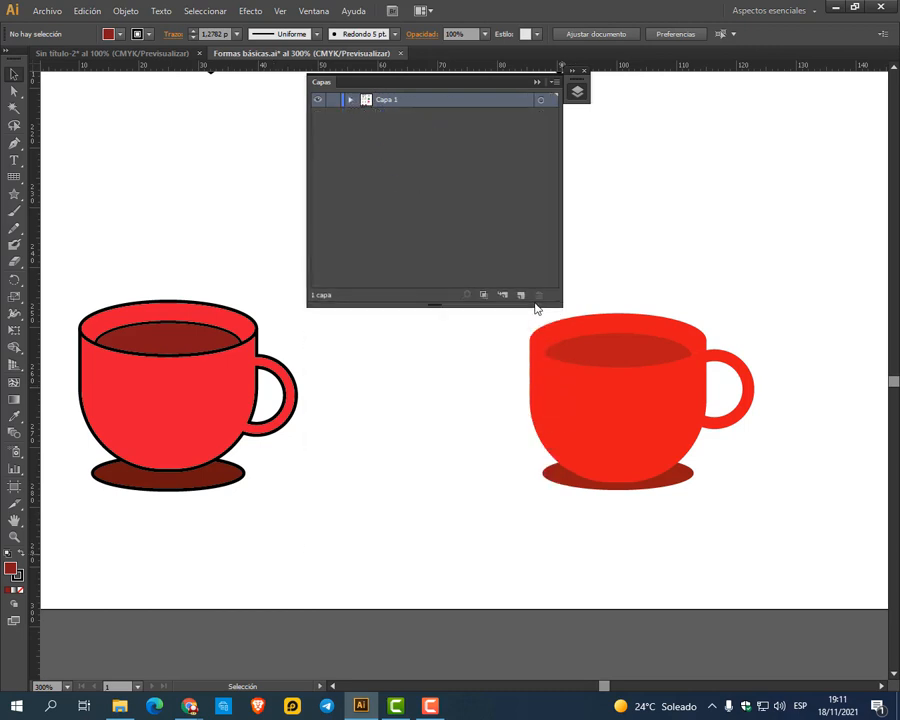
drag(473, 283, 561, 310)
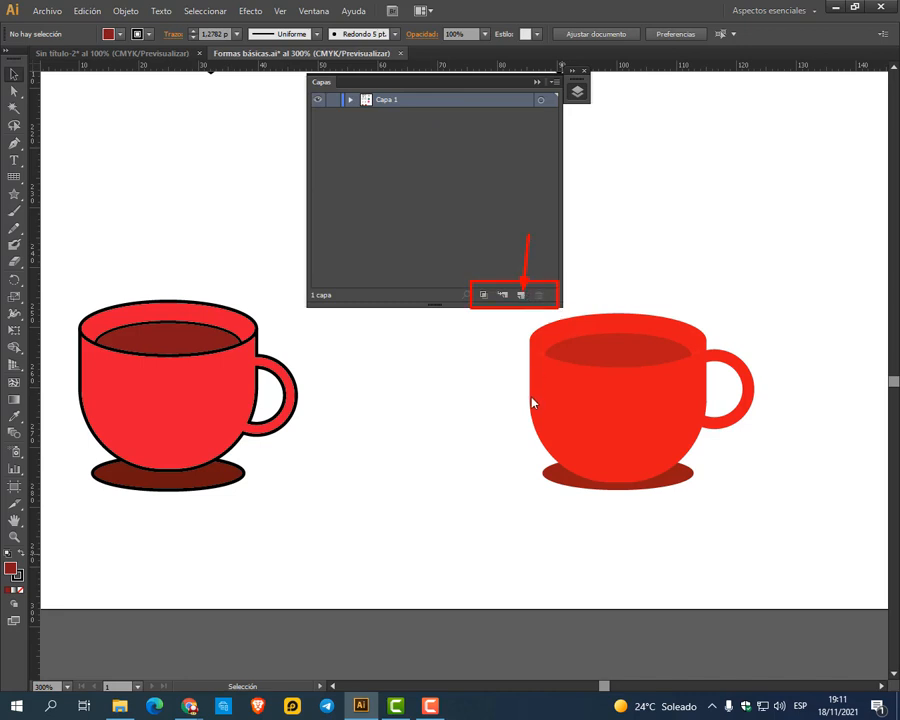
Create a new layer above Capa 1 and name it Tazas
click(520, 295)
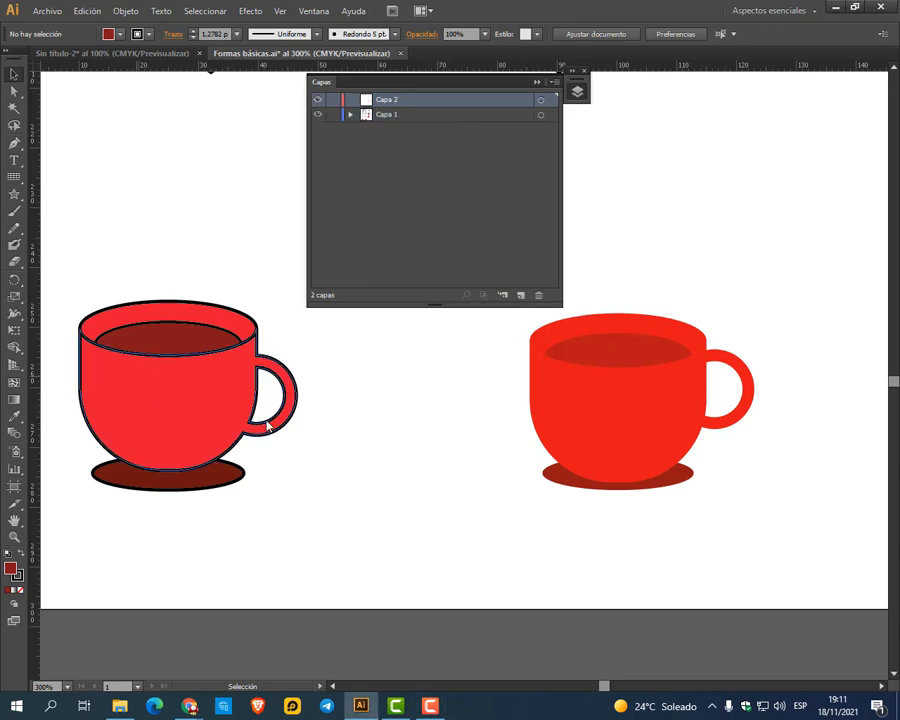
double_click(394, 101)
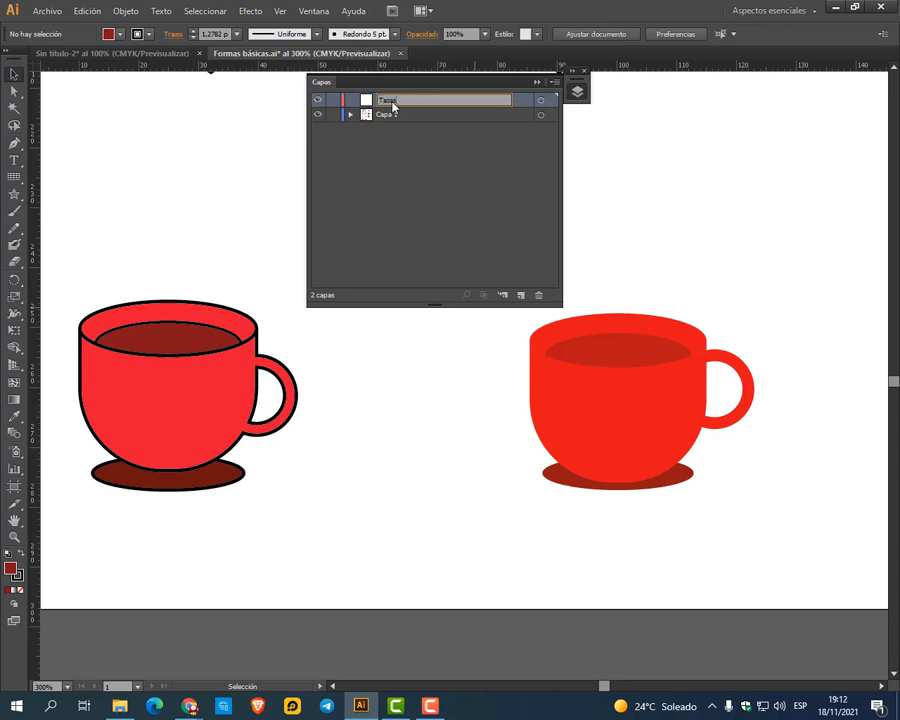
key(Return)
Move both red cups from Capa 1 to the Tazas layer by cutting them and pasting them in place, then deselect
drag(835, 320, 123, 545)
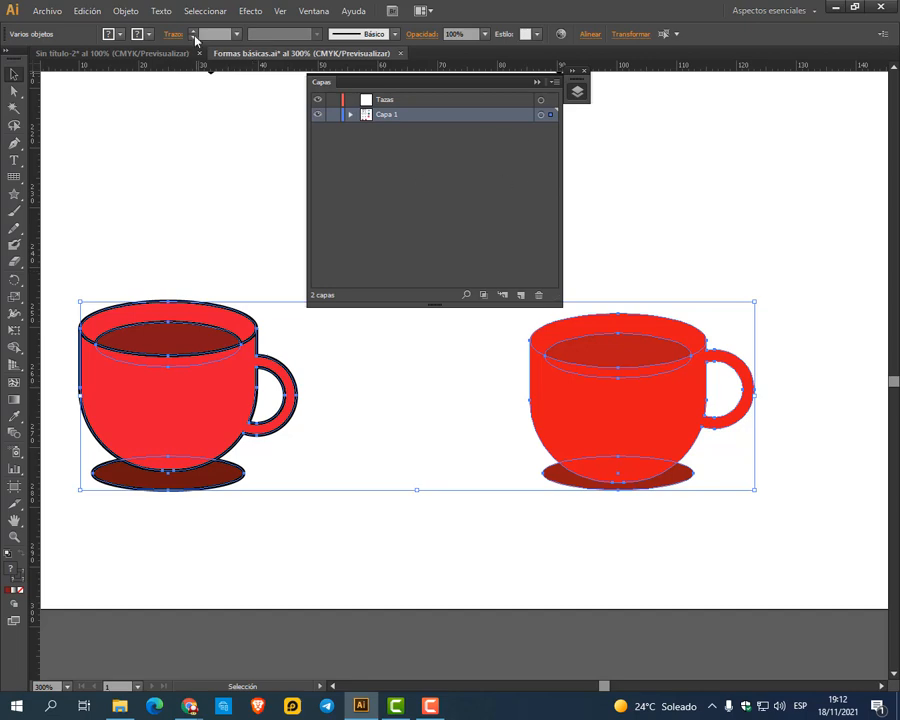
click(89, 12)
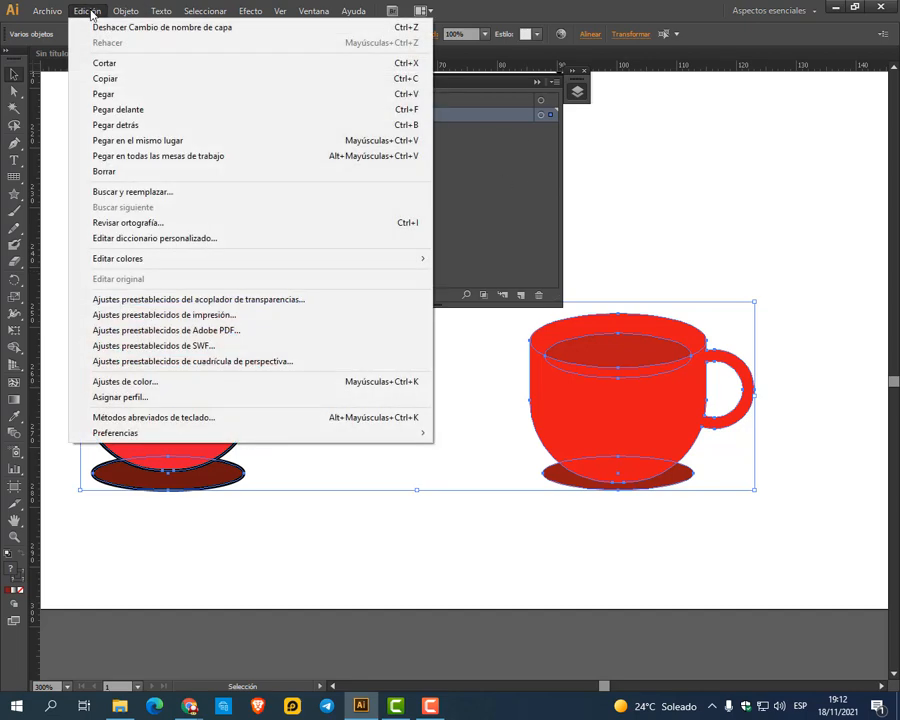
click(104, 64)
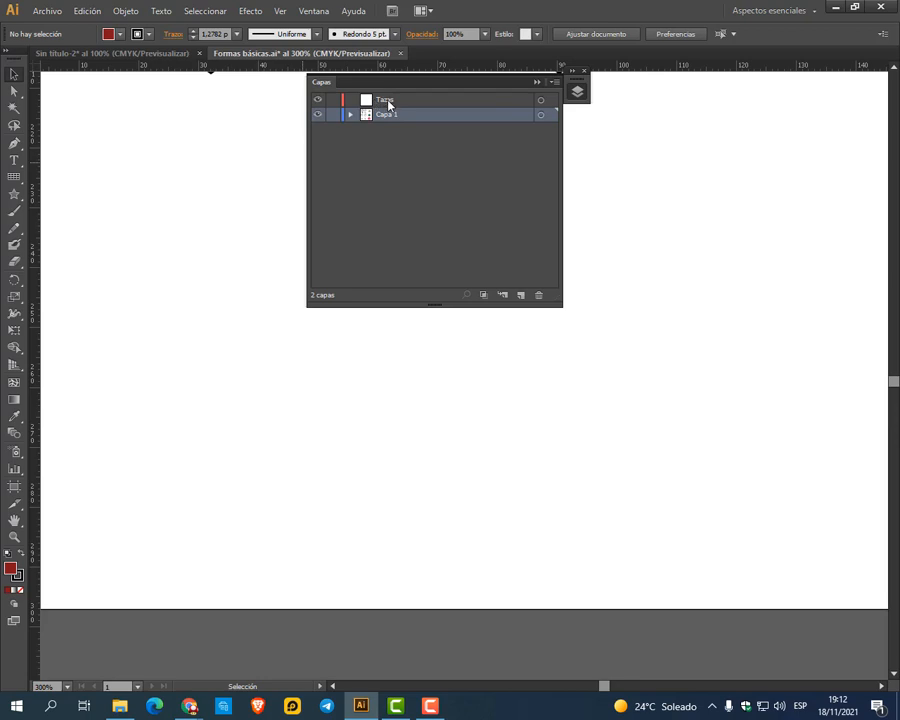
double_click(386, 100)
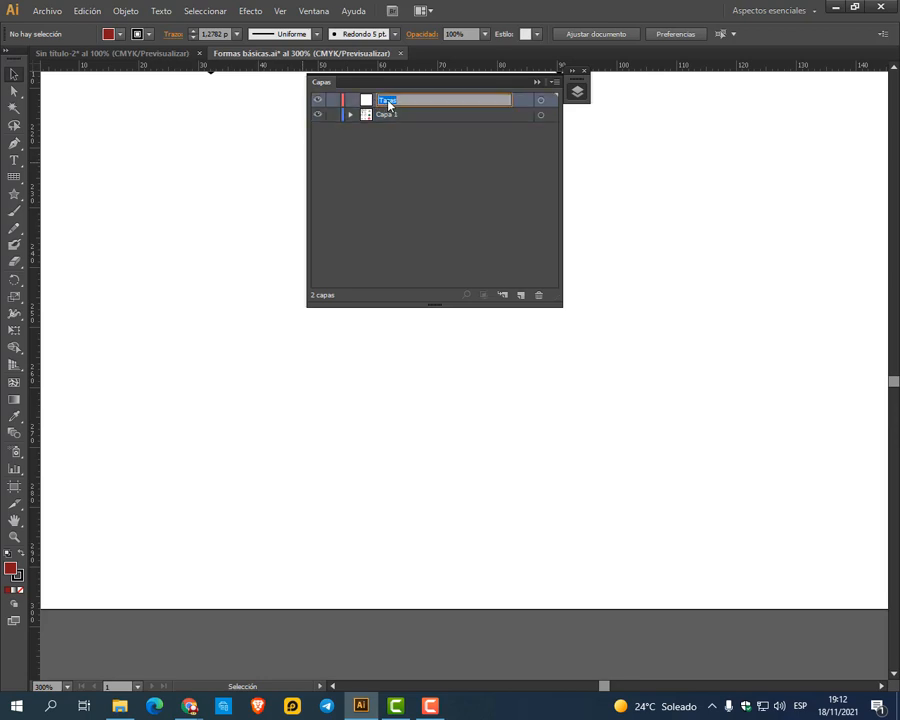
key(Return)
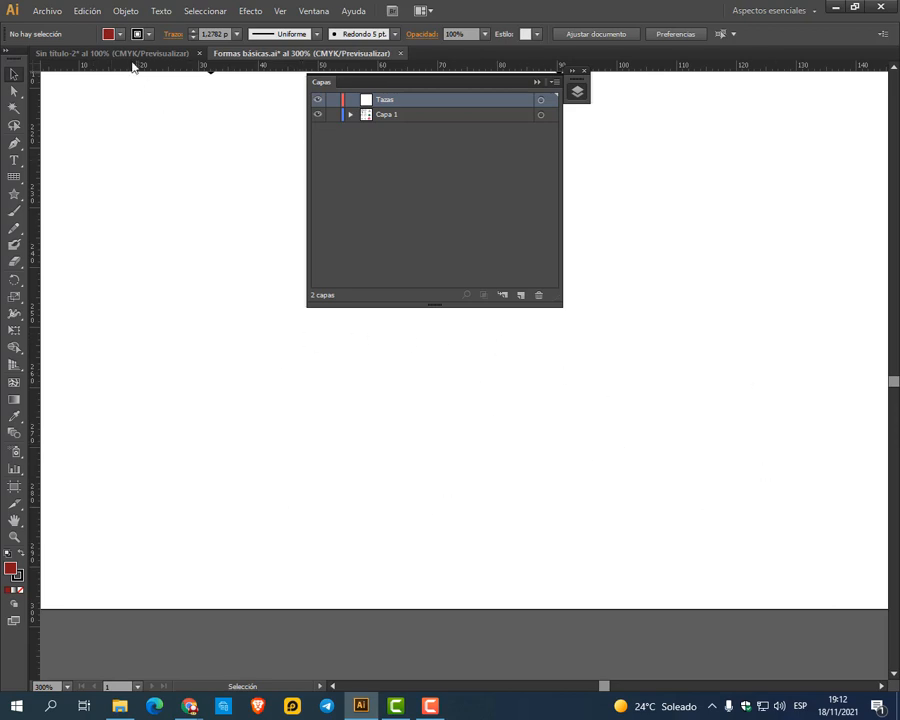
click(100, 14)
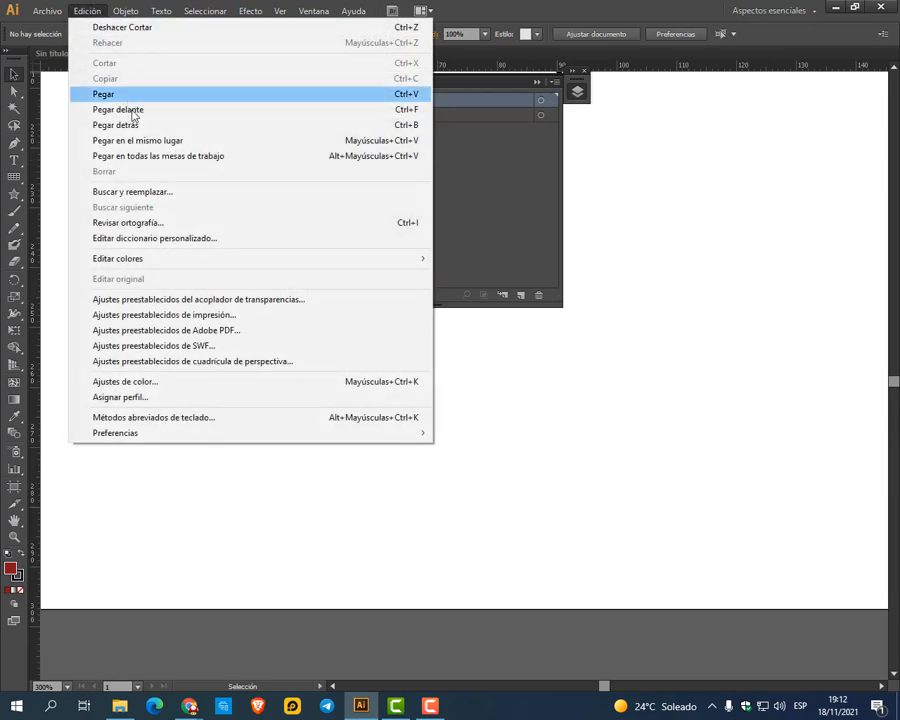
click(142, 141)
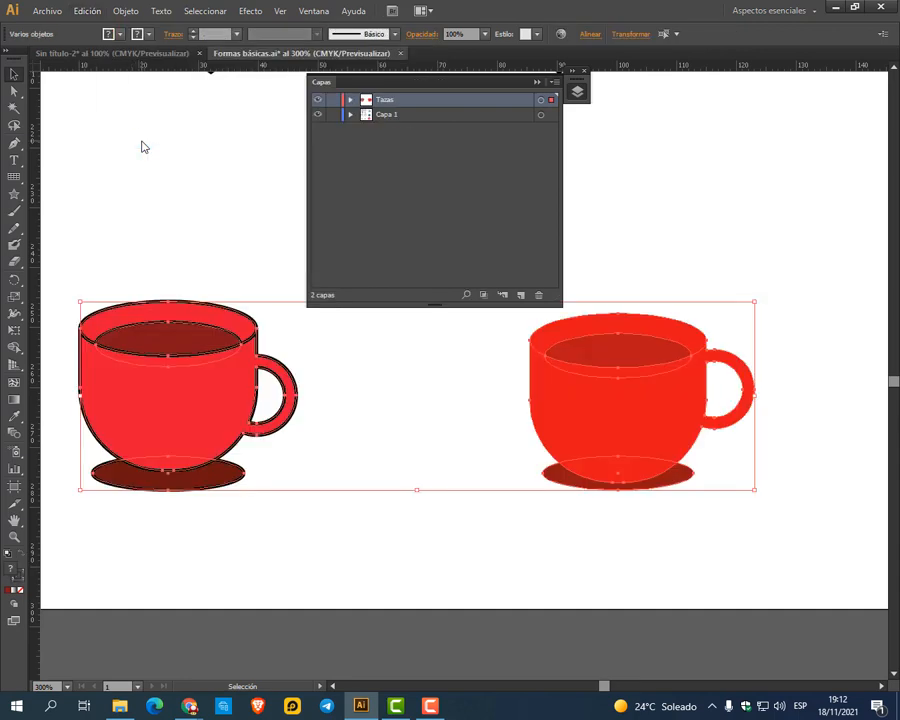
click(654, 244)
Select the liquid, rim and body shapes of the cups in turn to examine the Tazas layer's selection outline colour
click(607, 352)
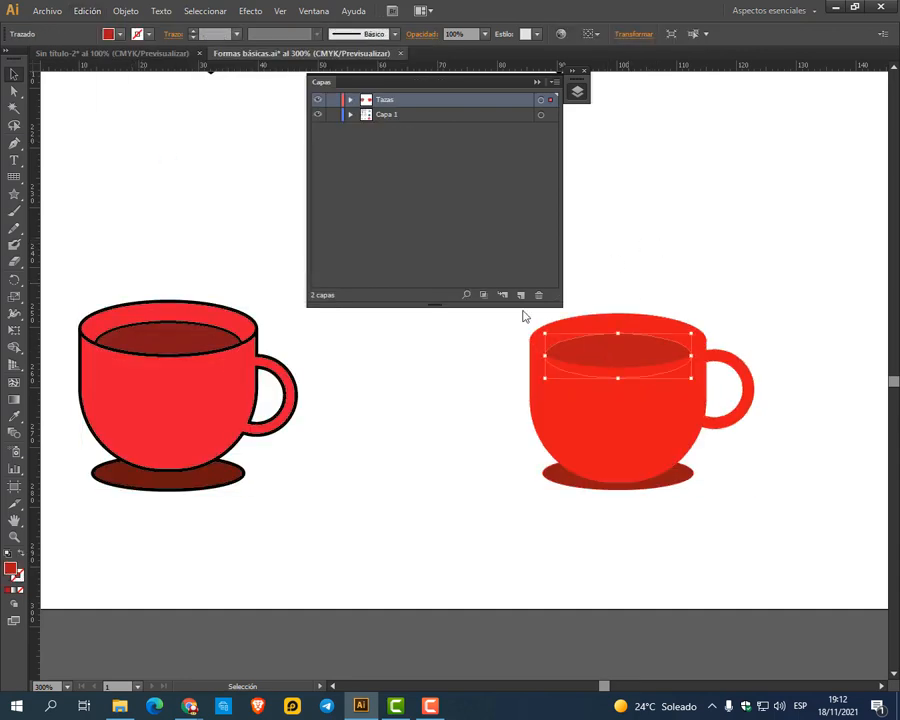
click(153, 347)
click(167, 314)
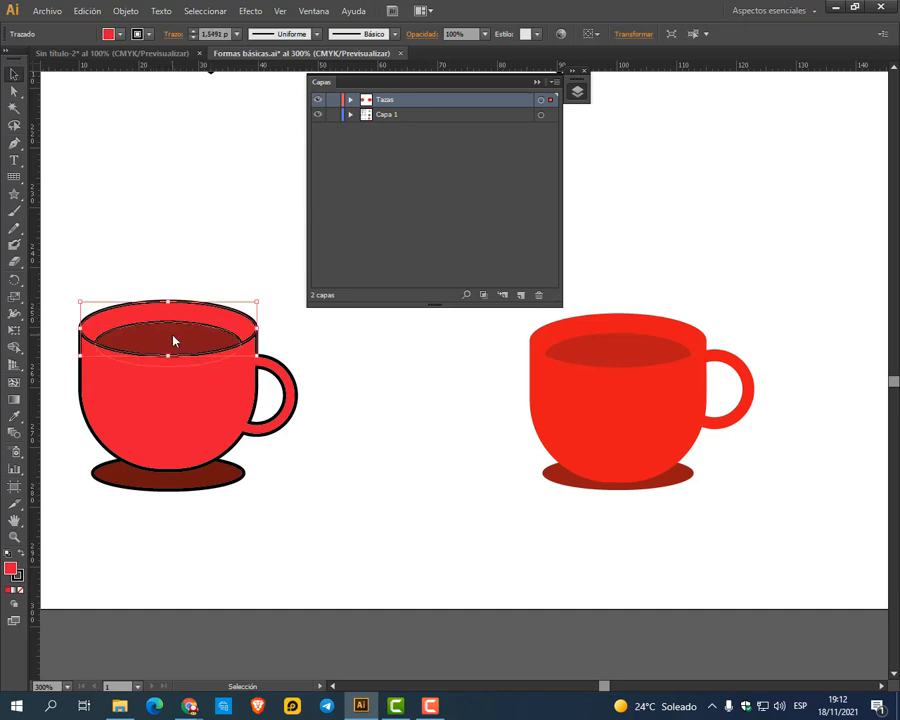
click(173, 341)
click(174, 313)
click(184, 419)
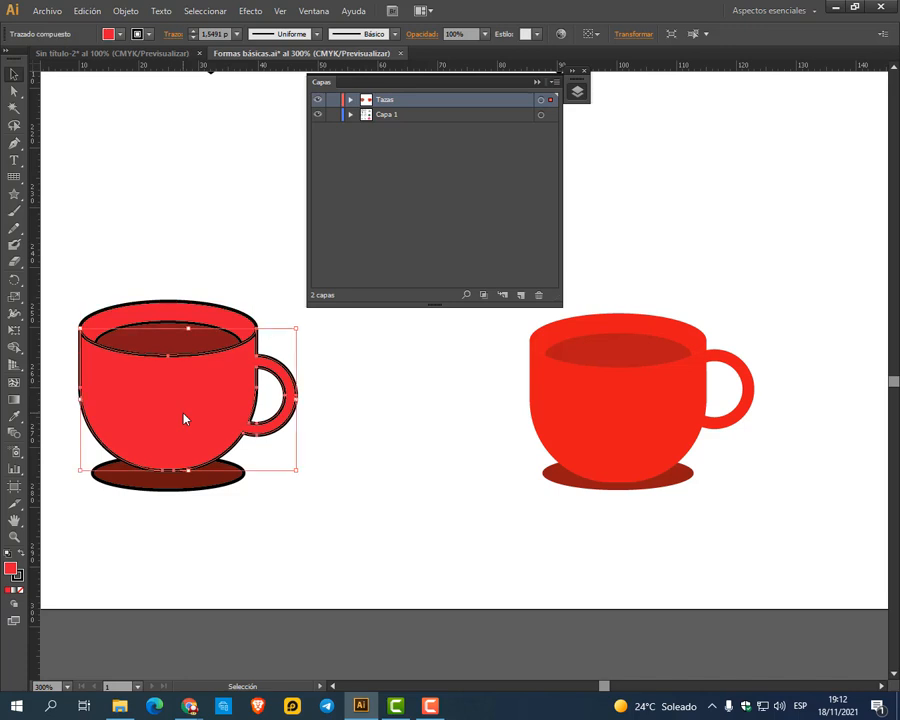
click(14, 93)
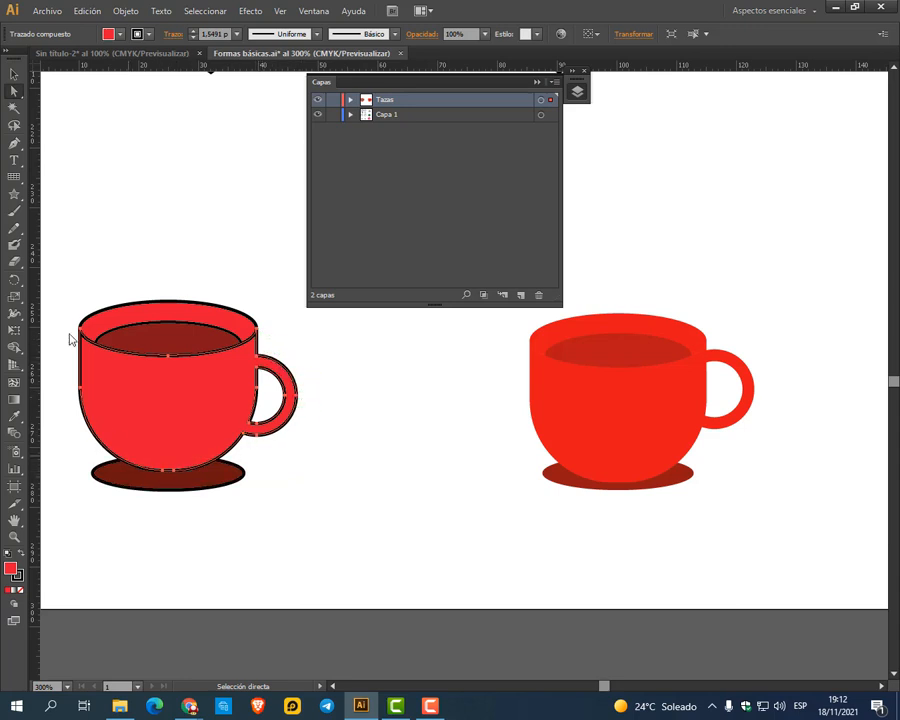
click(12, 75)
click(388, 462)
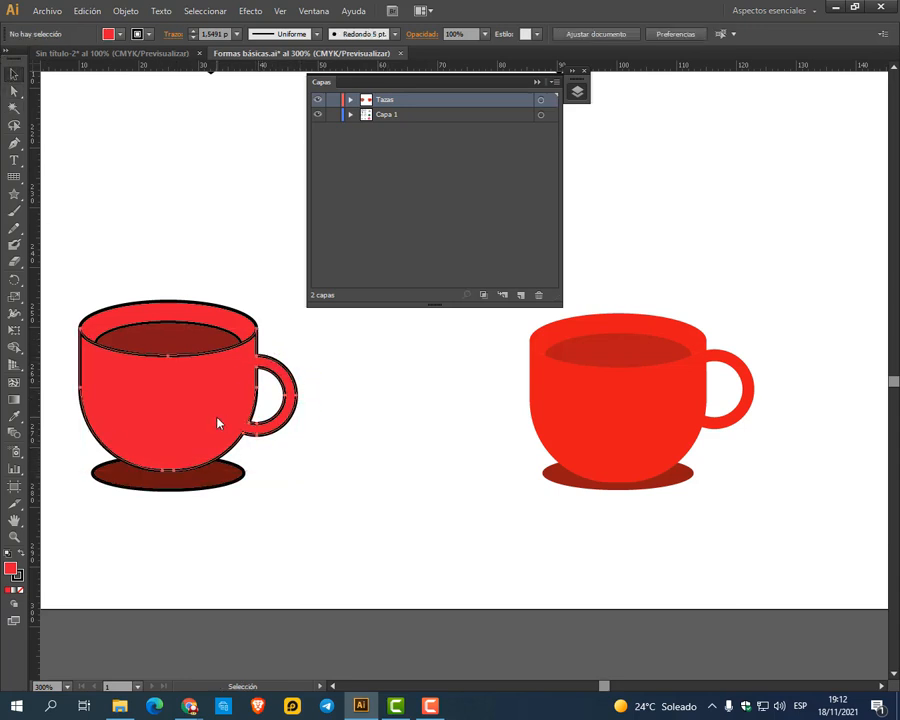
click(216, 418)
click(157, 346)
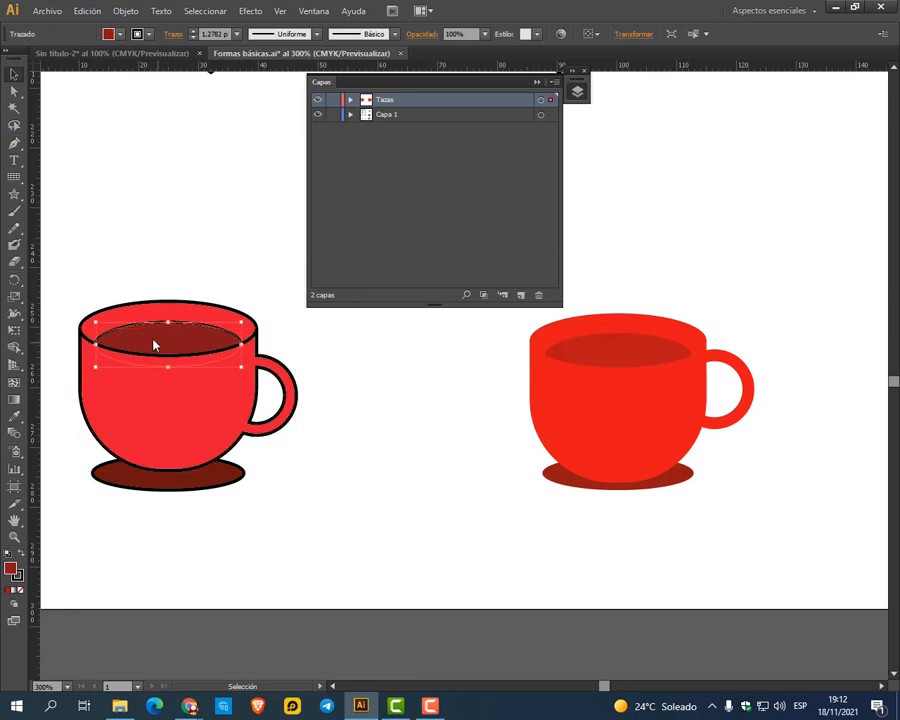
click(333, 426)
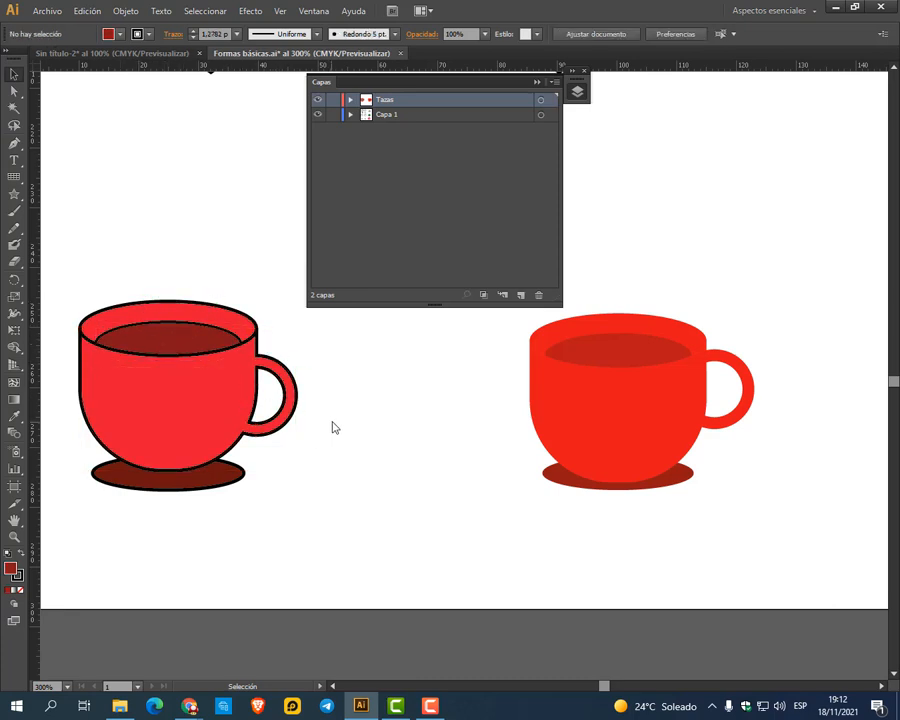
Set the Tazas layer's colour to Azul eléctrico in its layer options, then deselect the cups
click(543, 101)
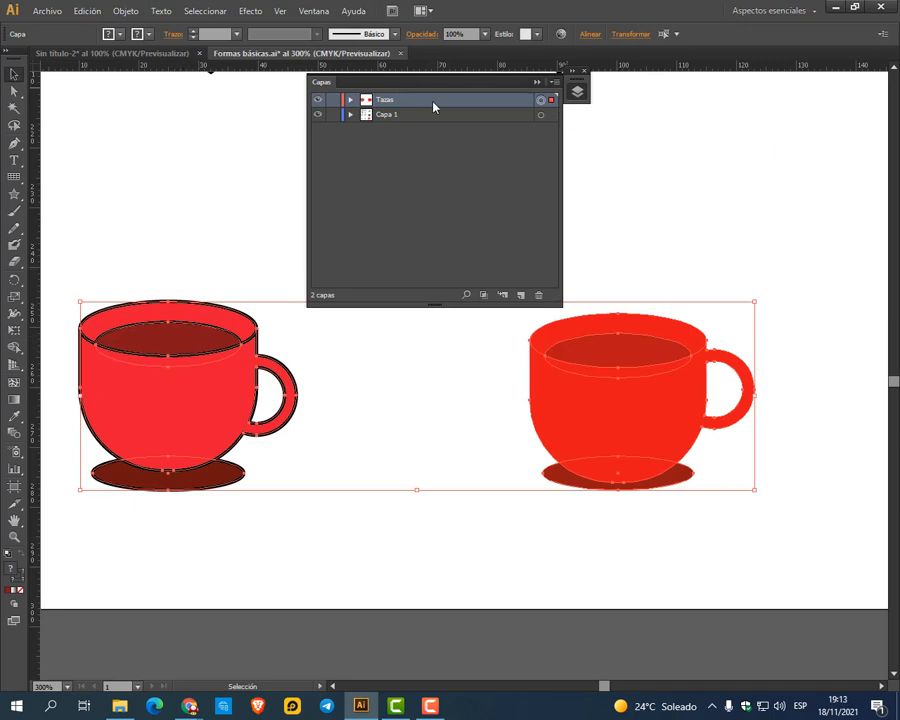
click(555, 82)
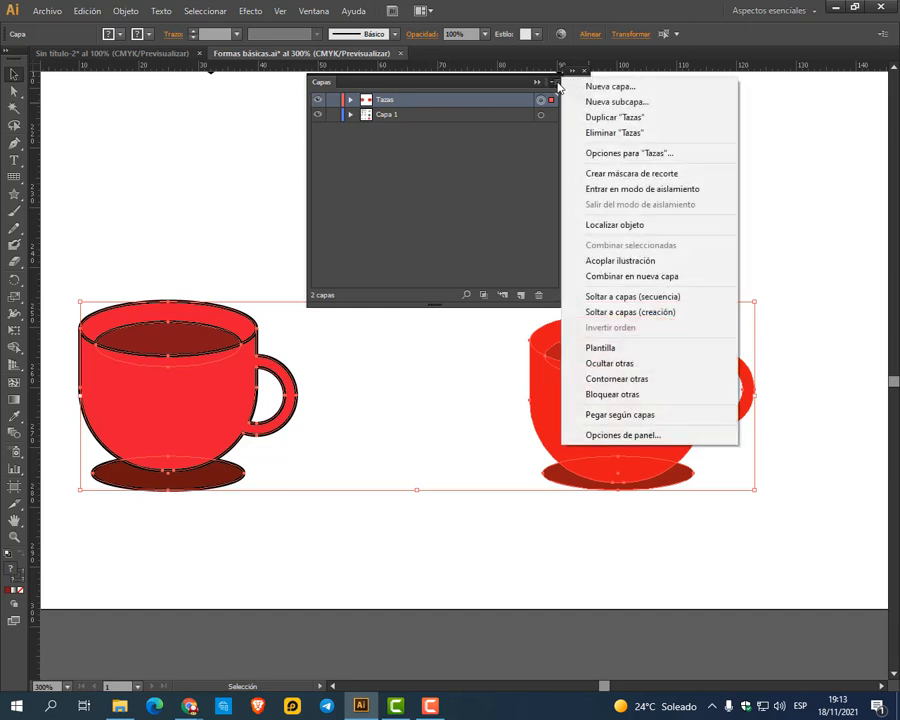
click(670, 156)
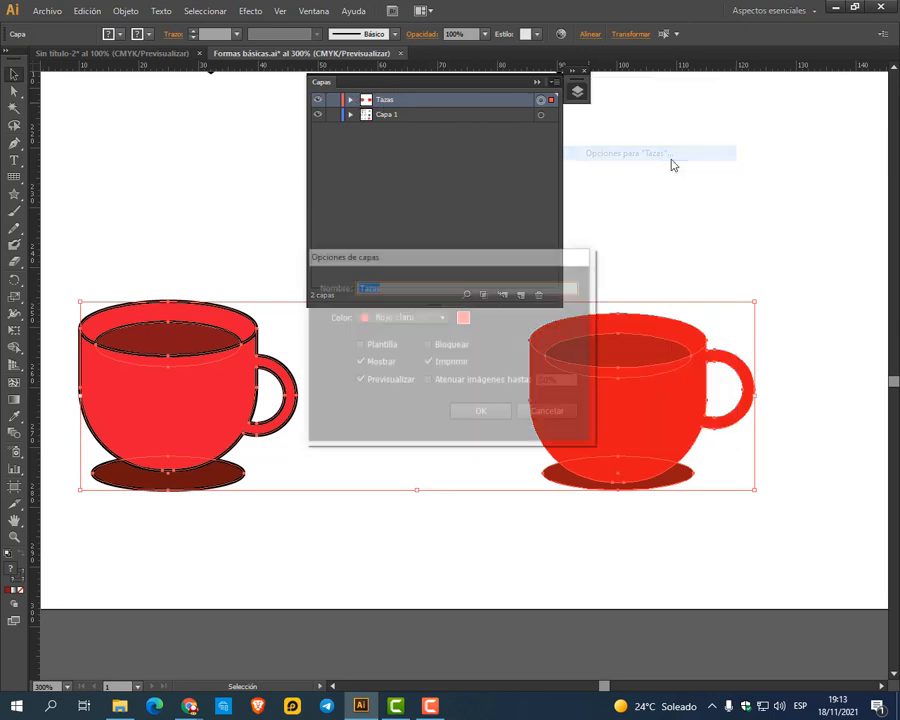
click(445, 321)
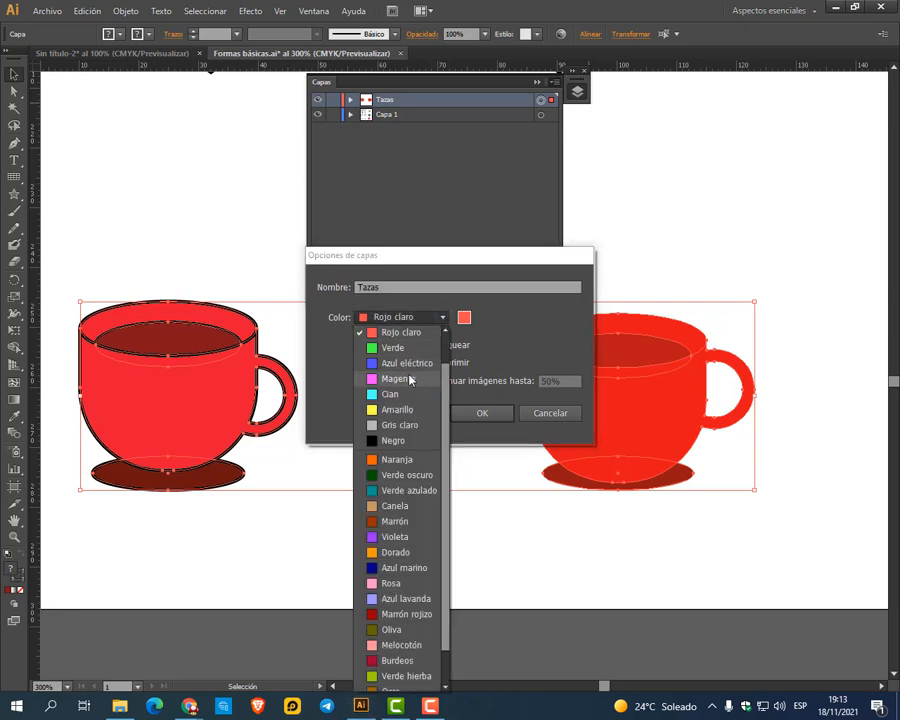
click(411, 363)
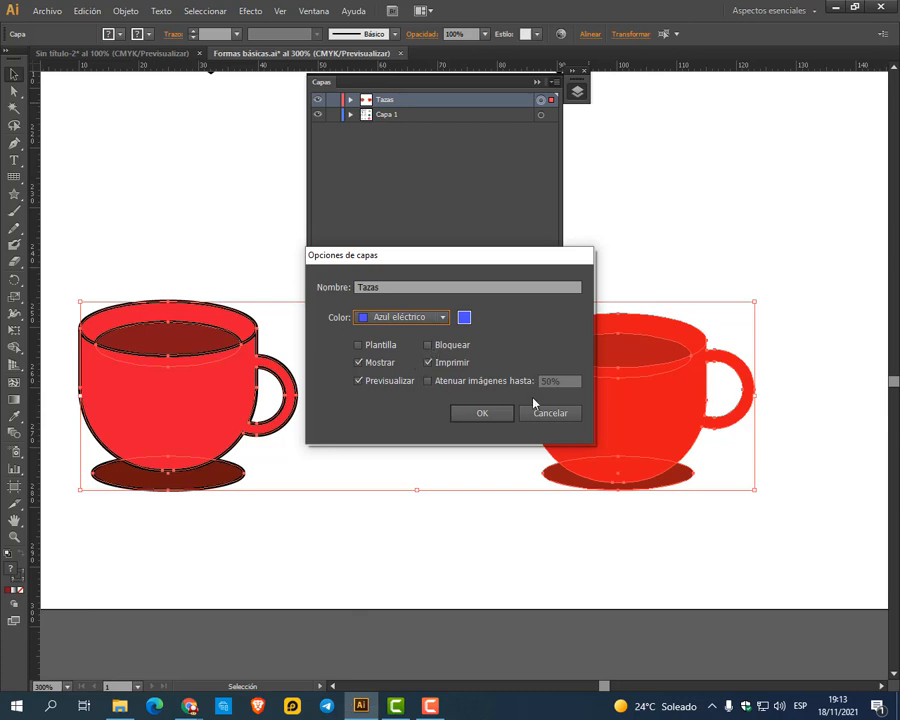
click(481, 413)
click(225, 256)
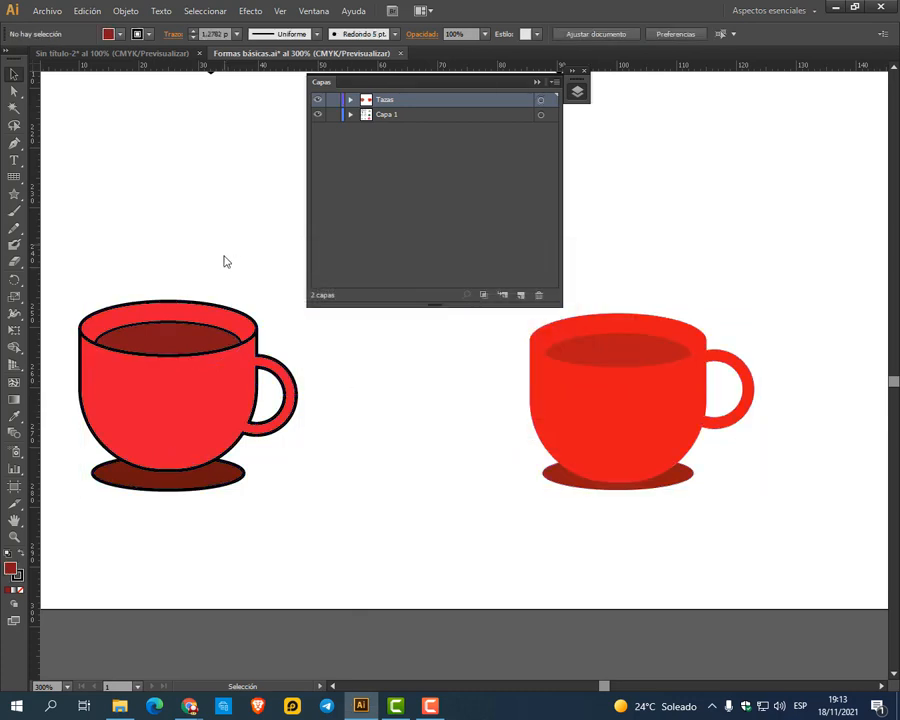
Select the outlined cup's liquid, rim and body in turn to check their selection colour after the layer colour change
click(172, 331)
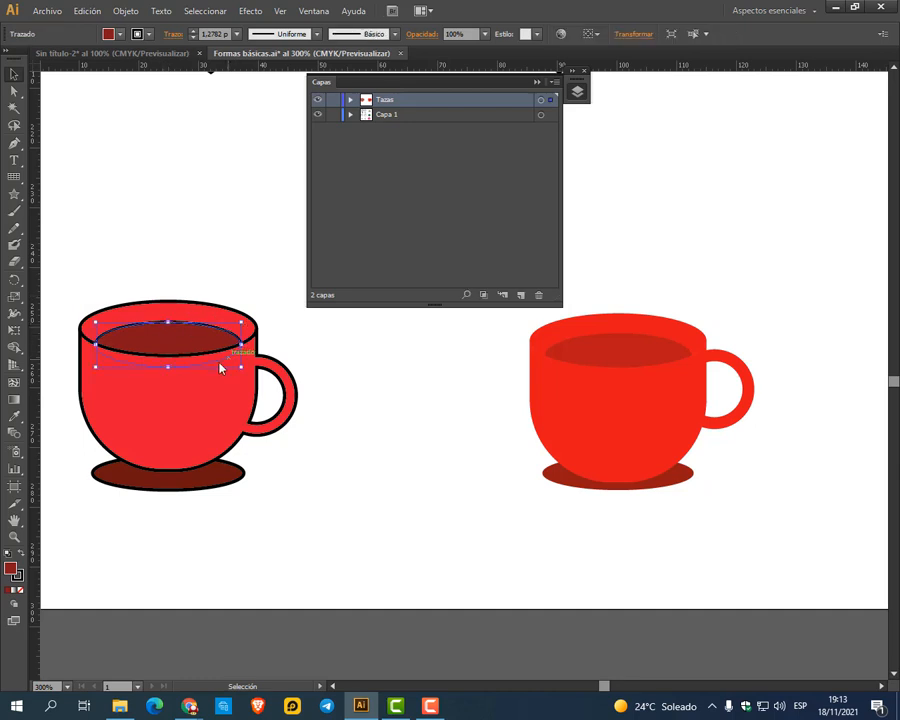
click(185, 302)
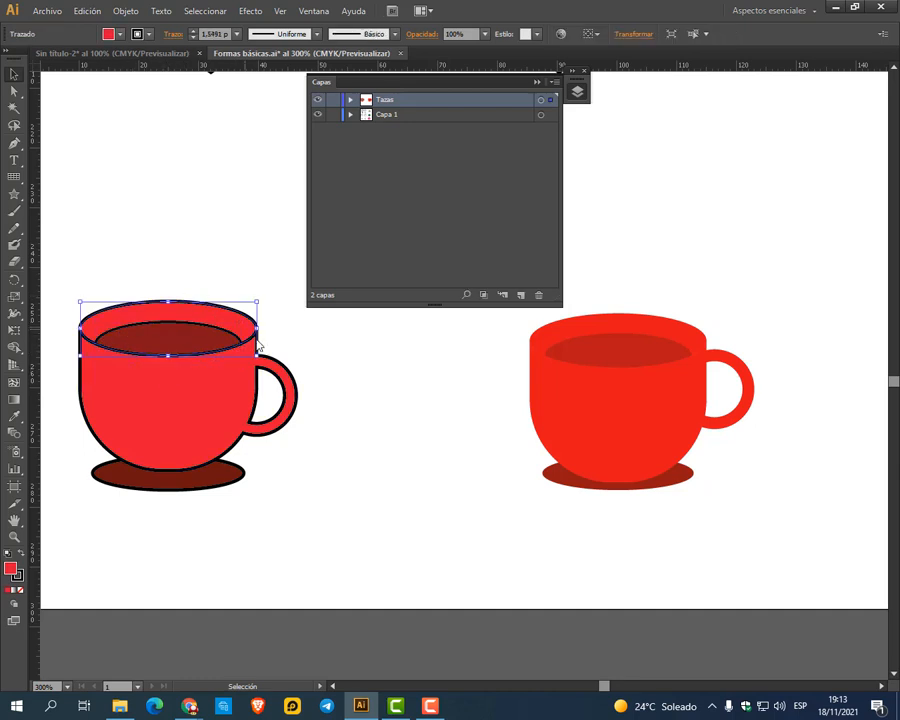
click(256, 398)
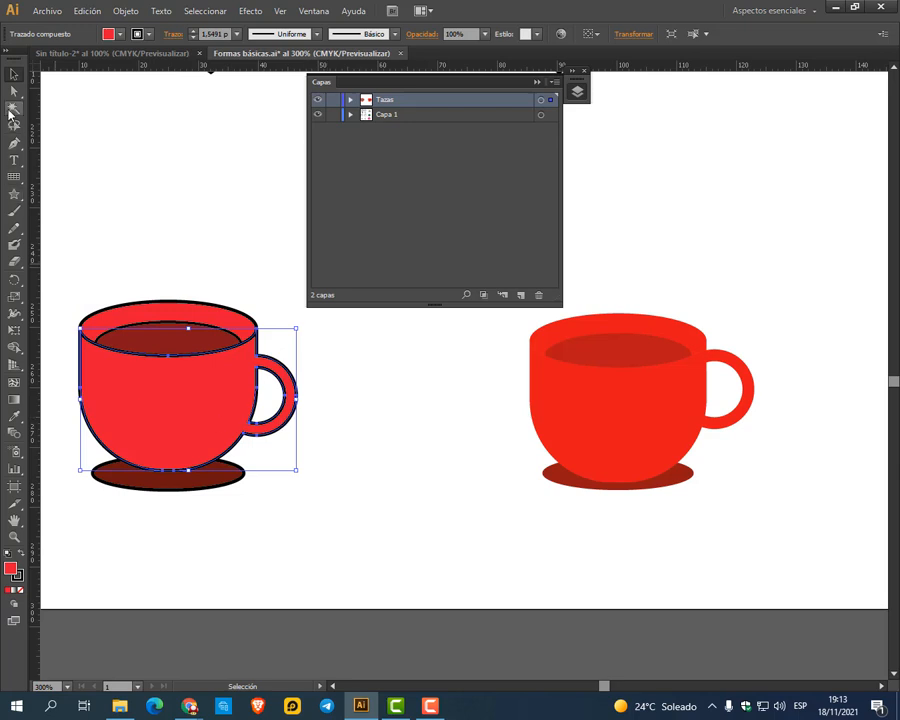
Examine the anchor points of the outlined cup's body, then select its rim and liquid ellipses to check their outlines
click(14, 90)
click(171, 357)
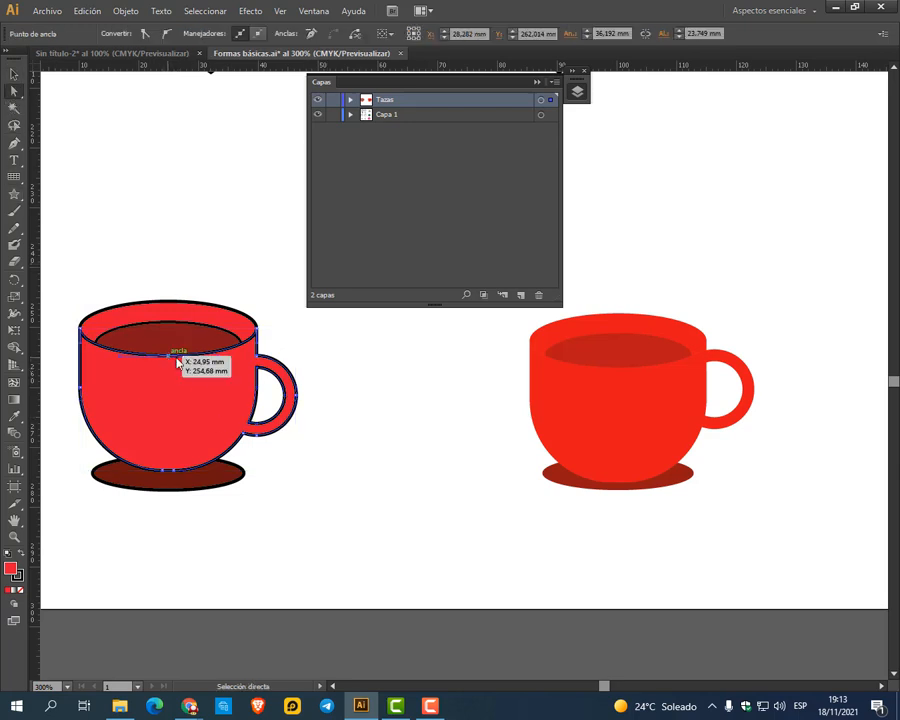
click(14, 74)
click(162, 206)
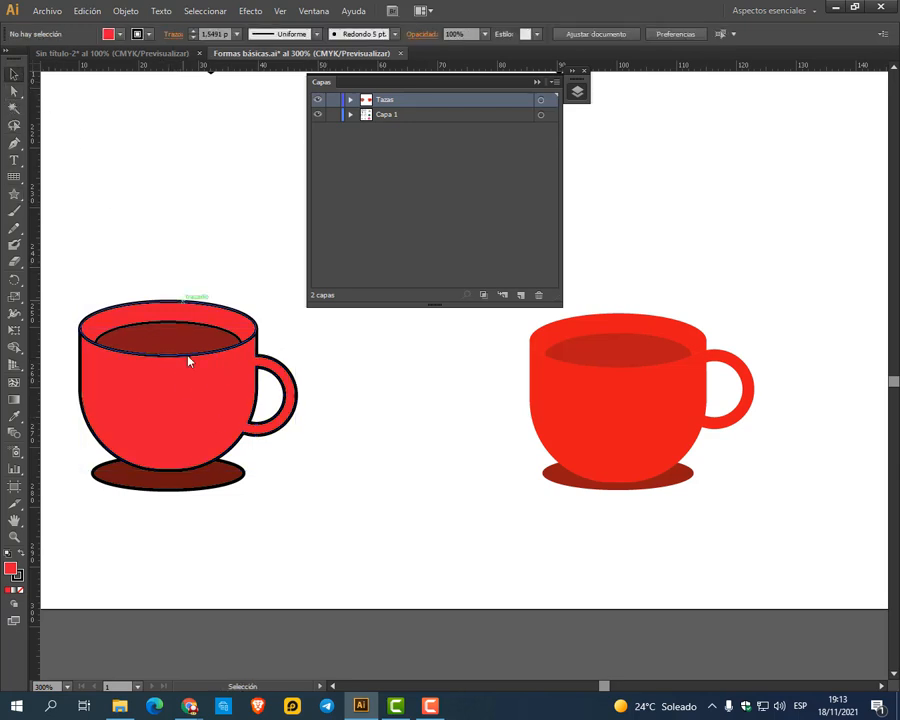
drag(96, 276, 178, 350)
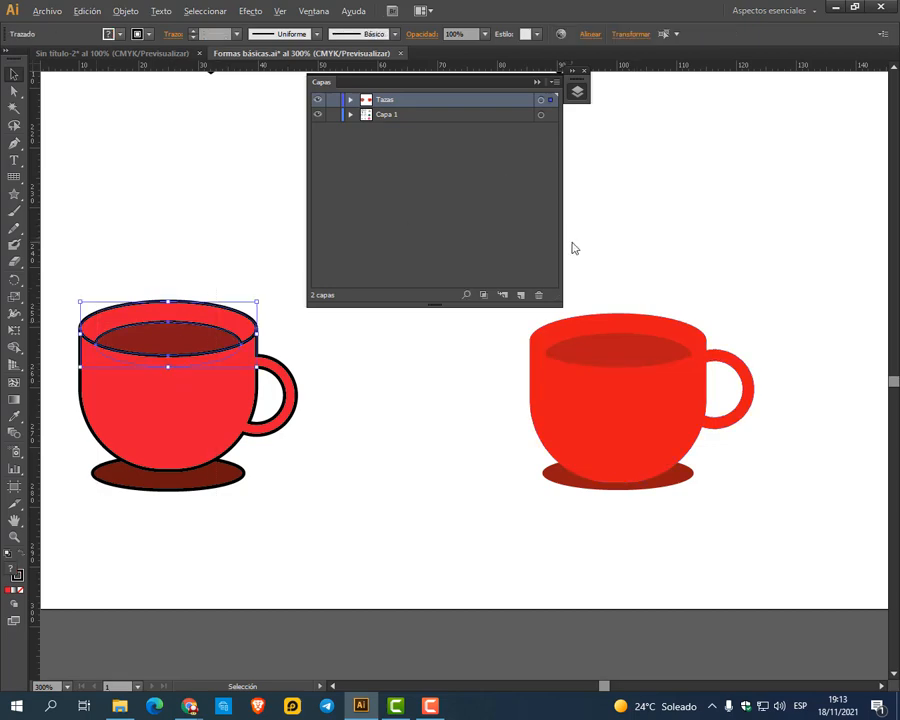
Create a new layer above Tazas and name it Flor
scroll(573, 246, down, 2)
drag(686, 205, 501, 475)
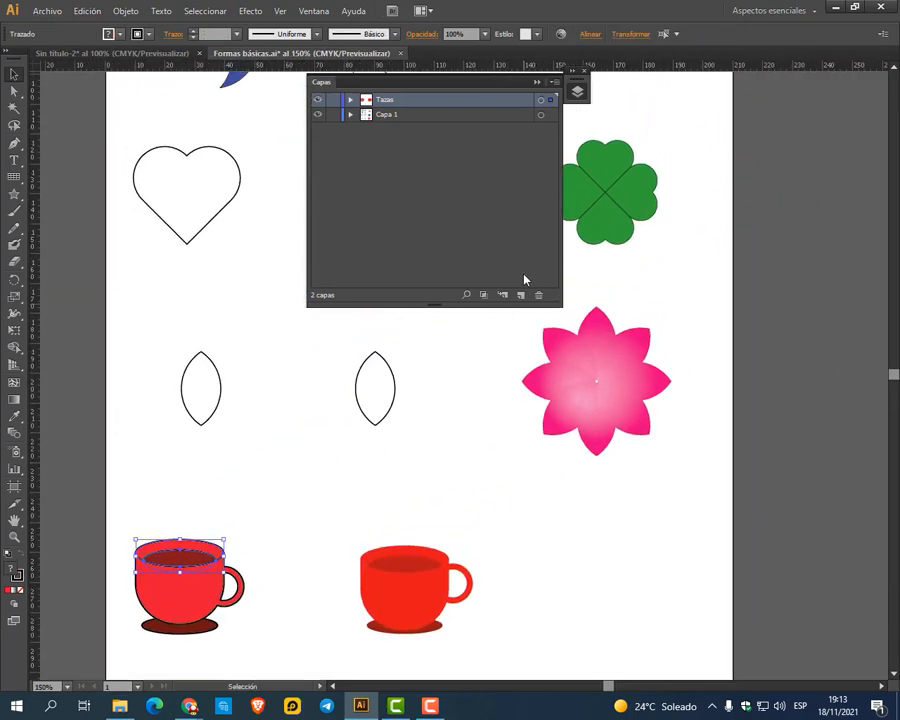
click(520, 294)
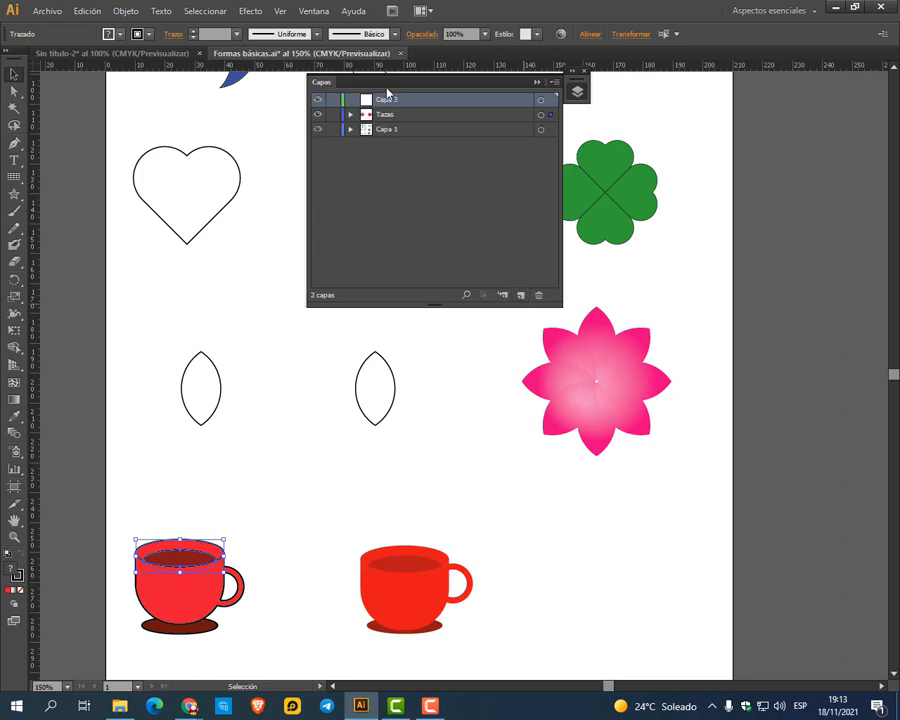
double_click(389, 101)
text(Flor)
key(Return)
Move both petal outlines and the pink flower from Capa 1 to the Flor layer by cutting and pasting in place, then deselect
drag(167, 311, 697, 489)
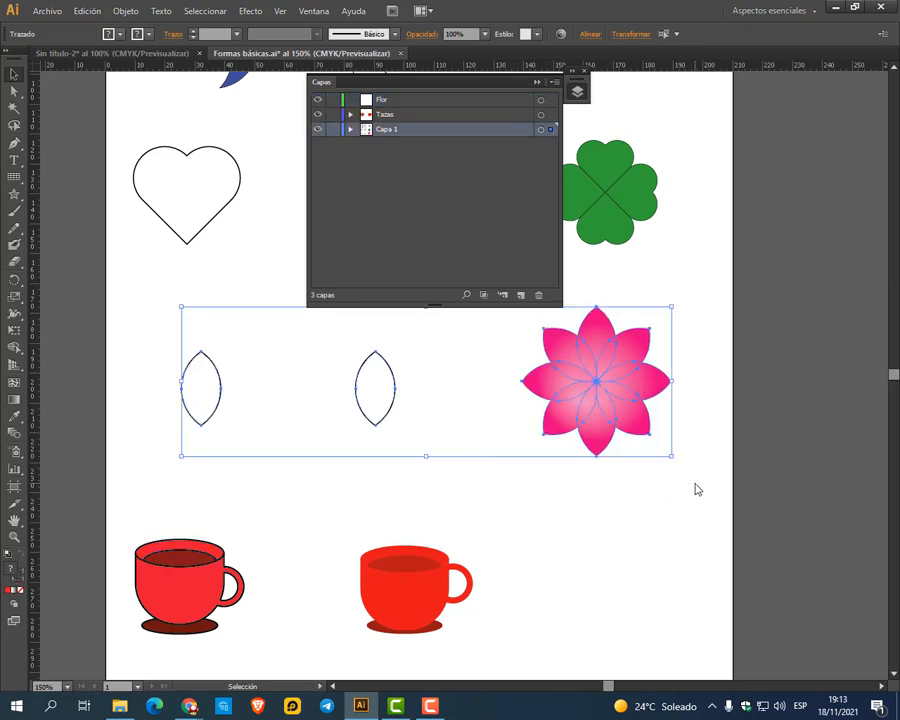
click(90, 10)
click(110, 62)
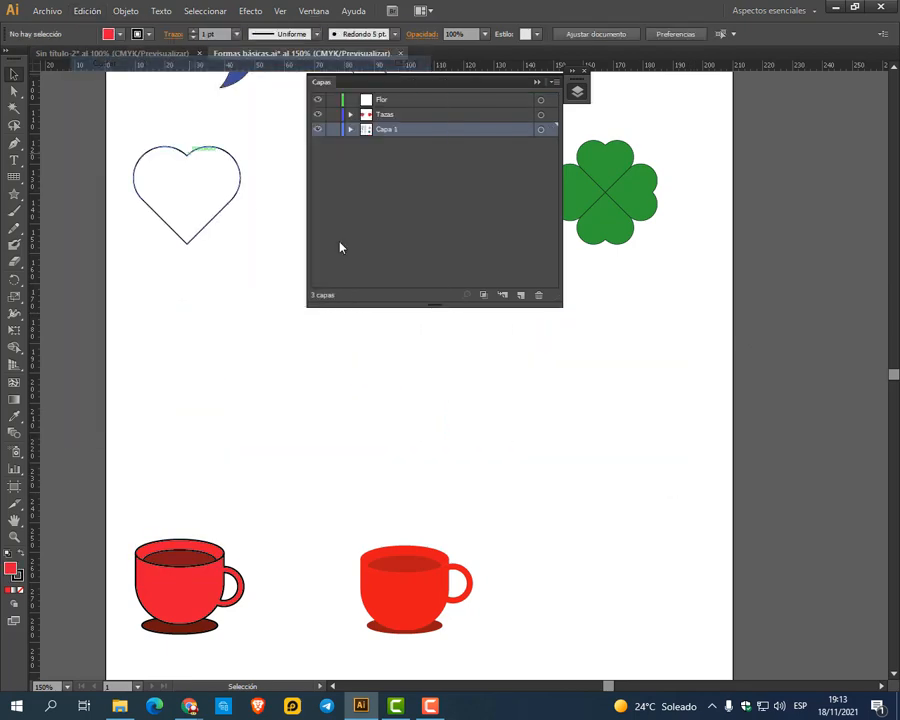
click(384, 100)
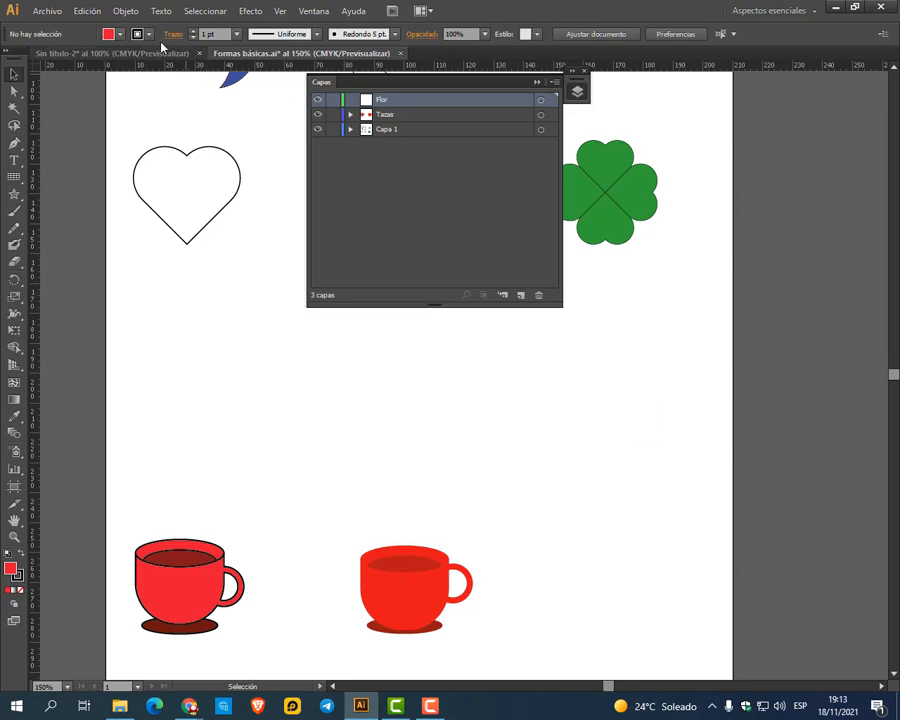
click(86, 10)
click(149, 142)
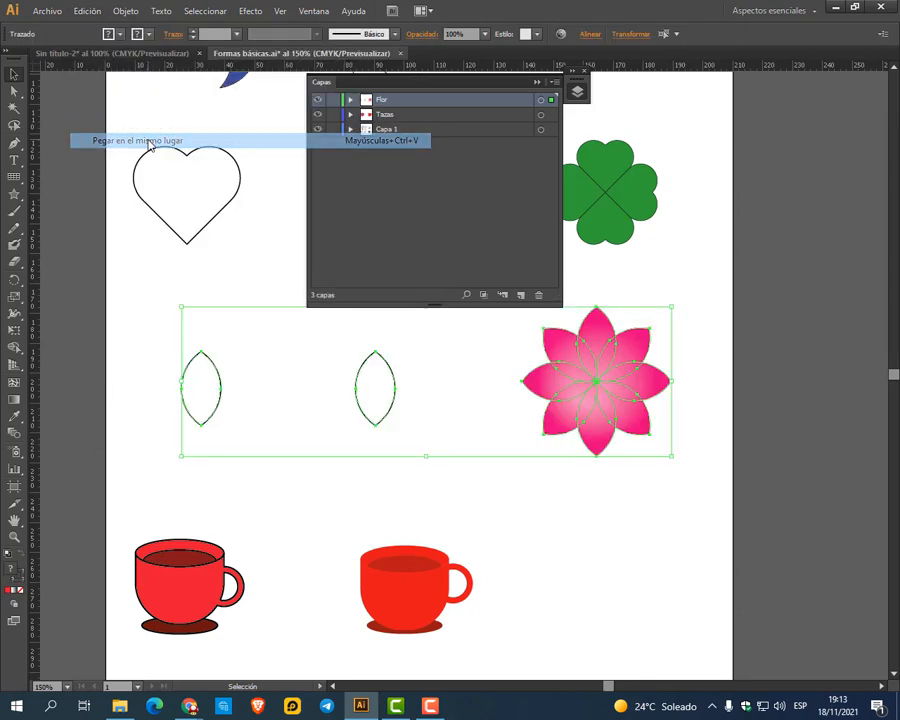
click(651, 517)
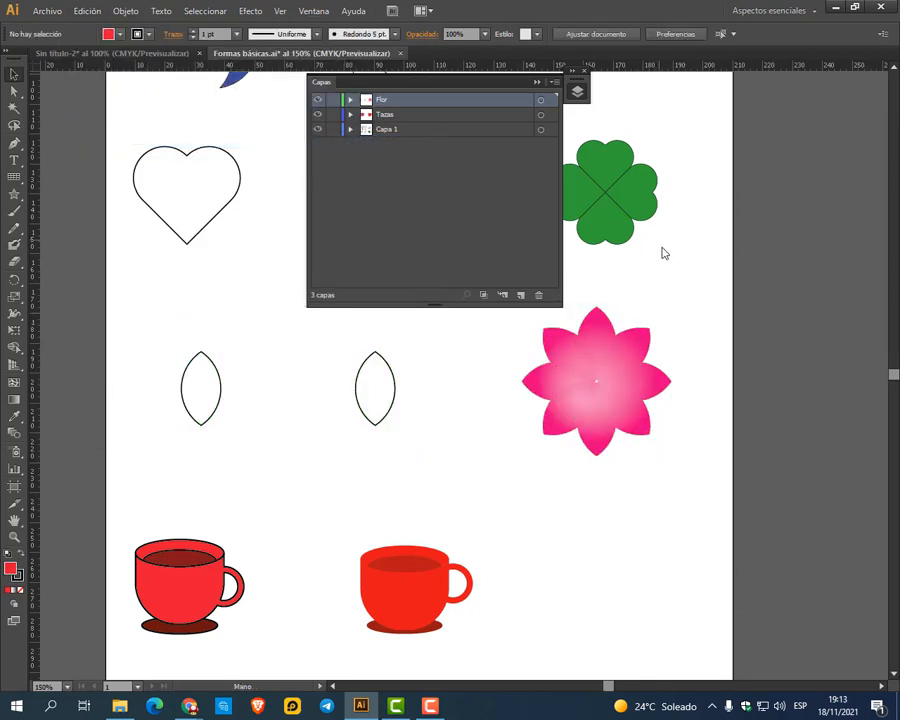
Create a new layer above Flor and name it Trebol
drag(663, 251, 661, 452)
click(520, 294)
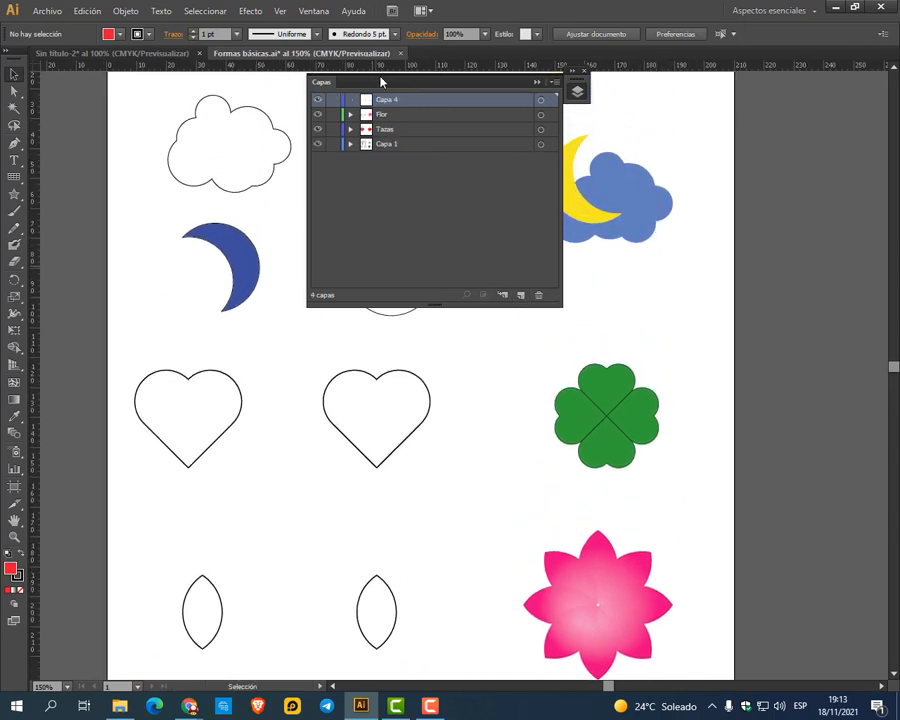
double_click(389, 100)
text(Tre)
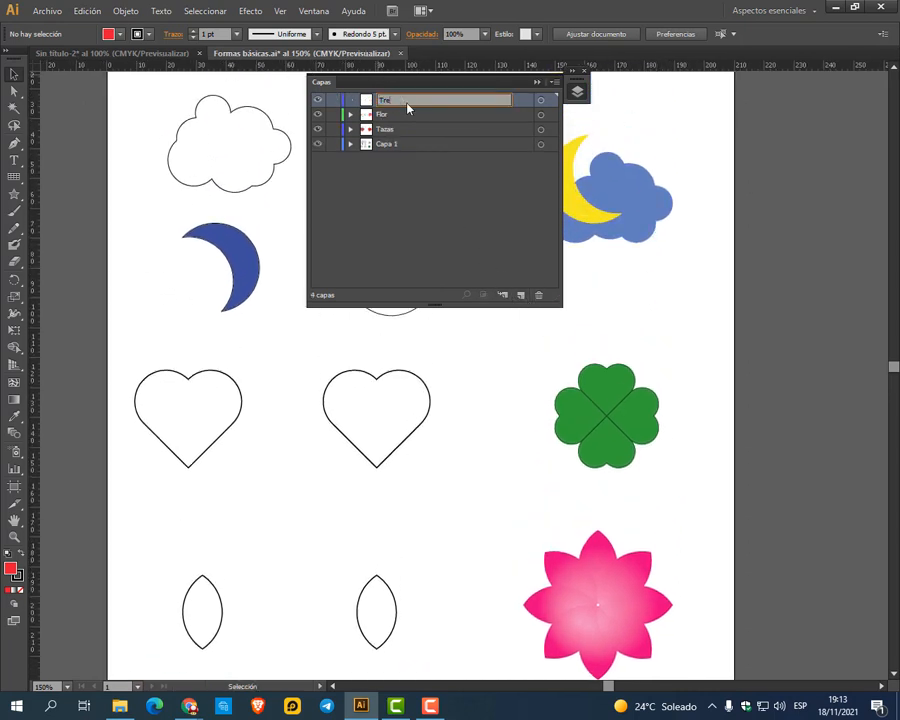
text(bol)
key(Return)
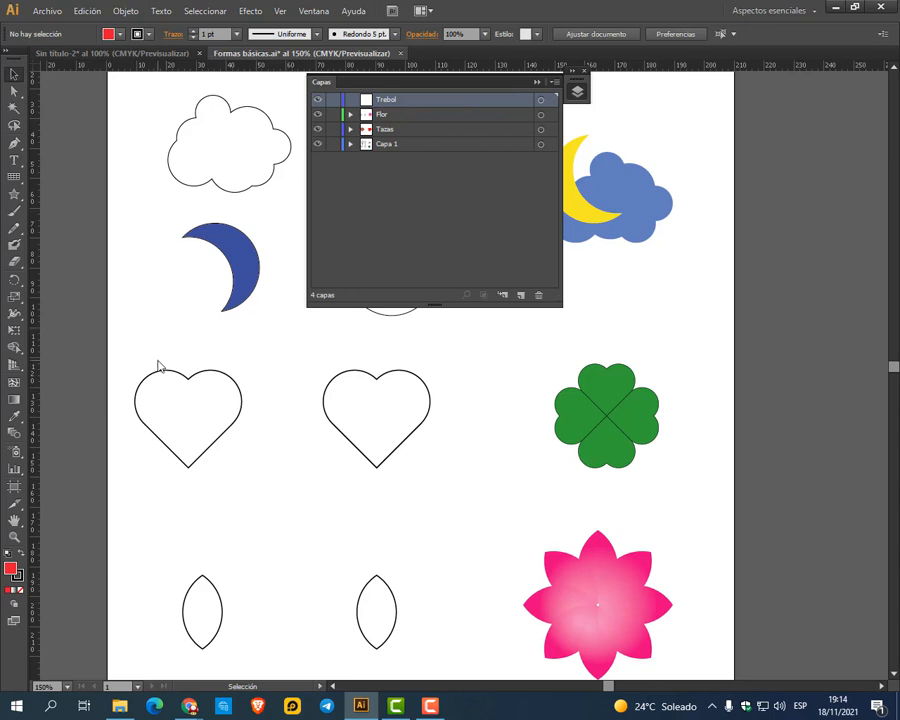
Move both heart outlines and the green clover from Capa 1 to the Trebol layer by cutting and pasting in place, then deselect
drag(159, 364, 680, 468)
key(a)
key(Delete)
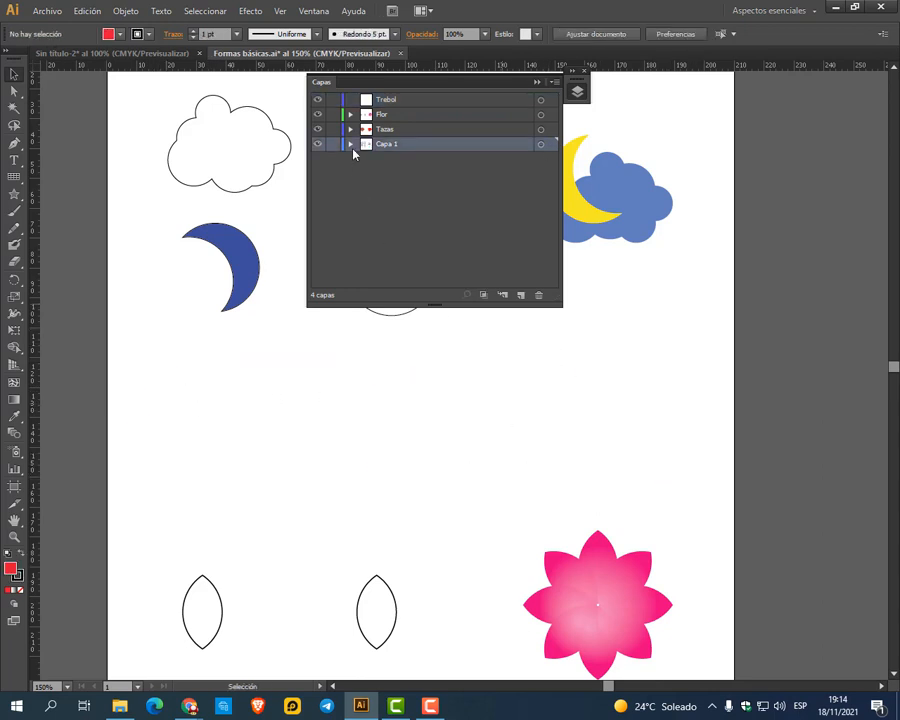
click(90, 12)
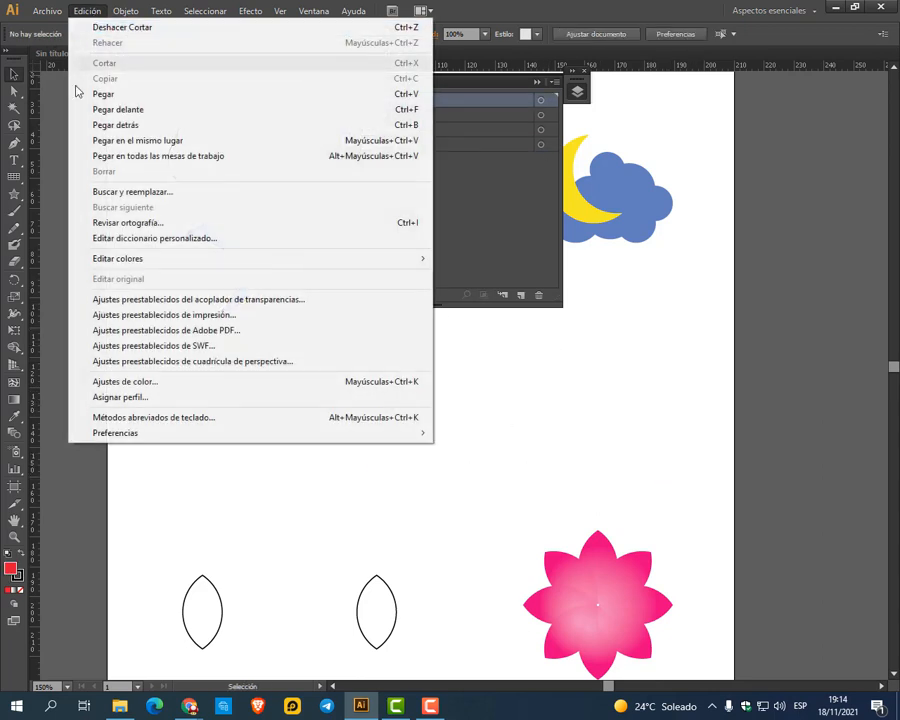
click(78, 140)
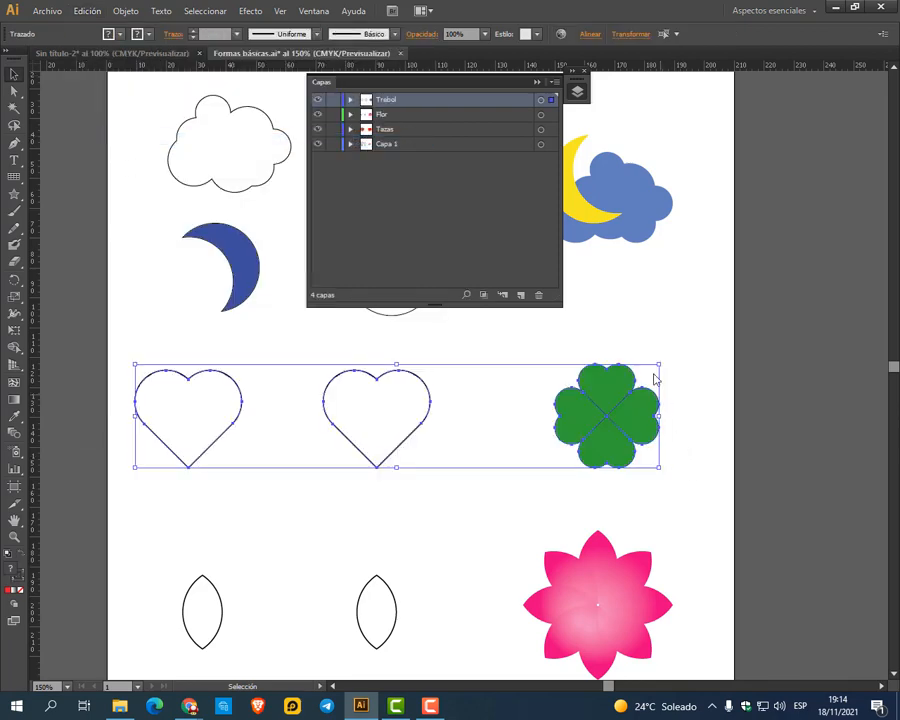
click(657, 378)
Cut the blue crescent moon and the outlined crescent moon below the clouds from Capa 1
drag(635, 303, 657, 570)
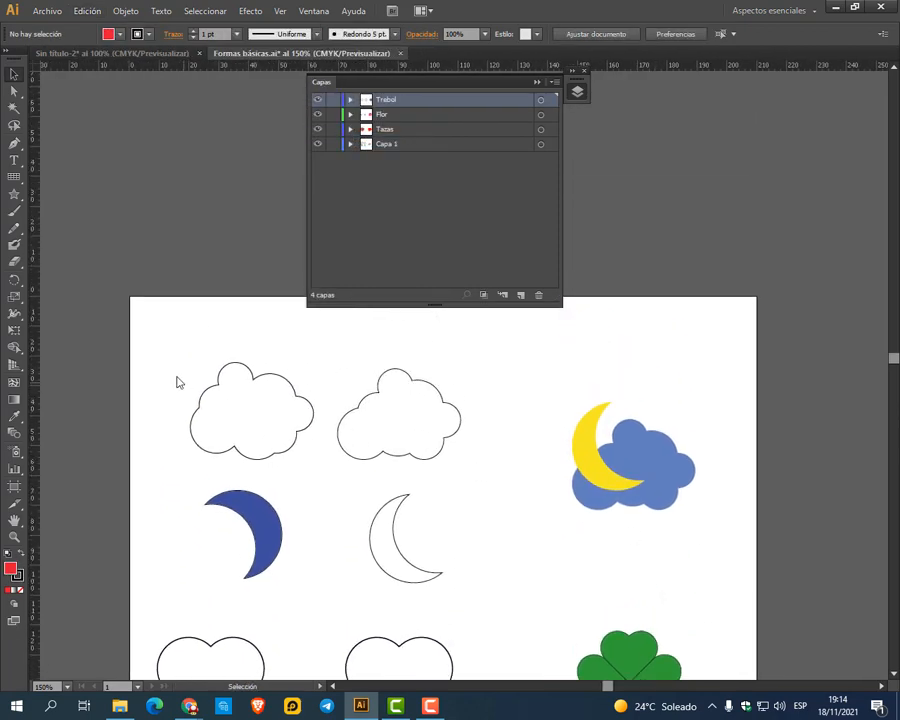
drag(200, 345, 458, 430)
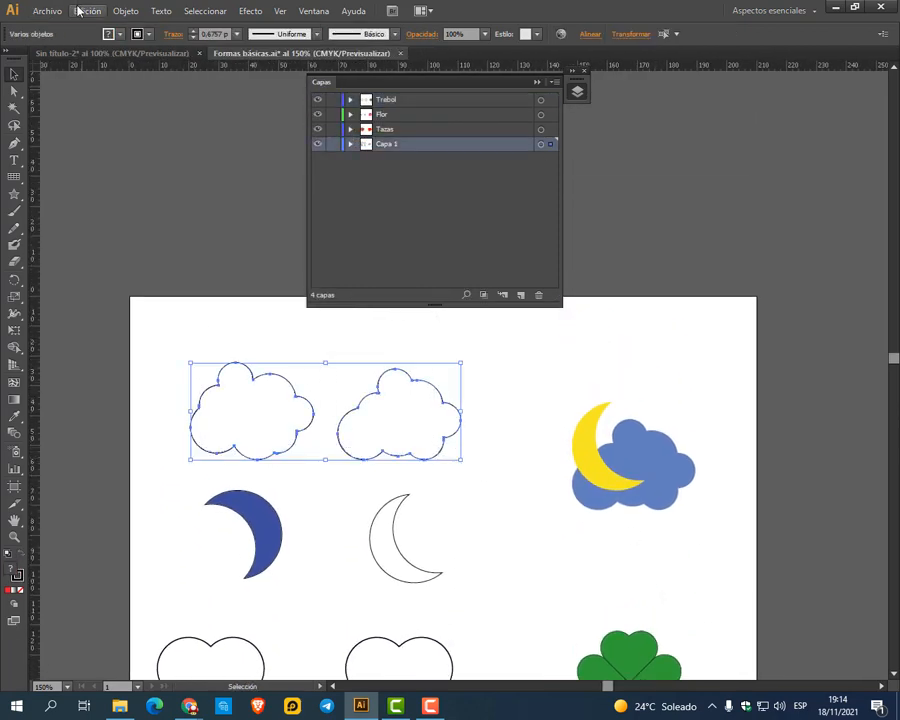
drag(176, 526, 464, 586)
key(a)
key(Delete)
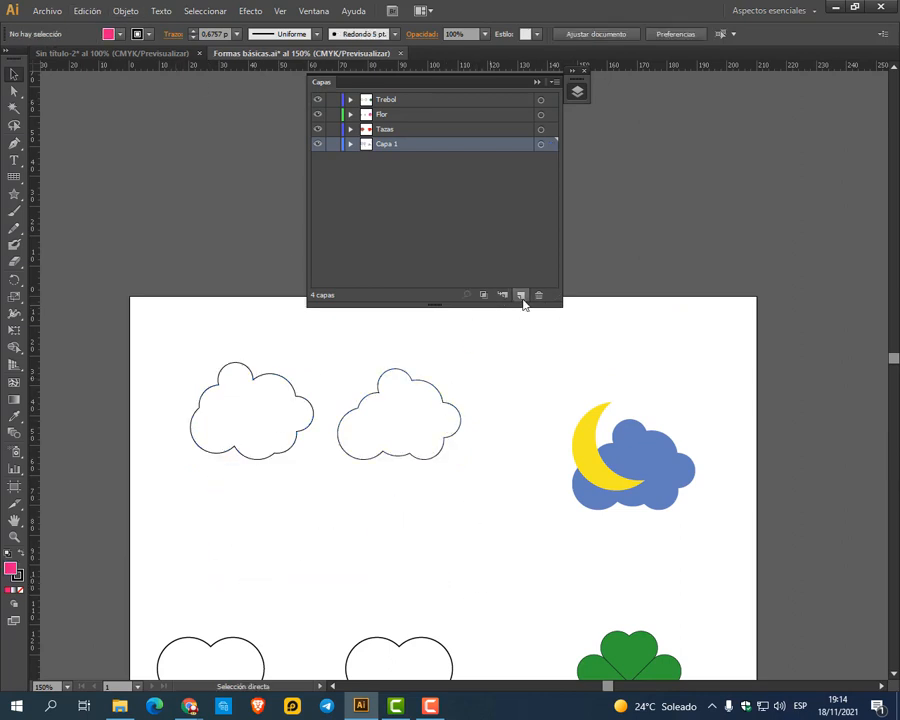
Create a new layer above Capa 1 and name it Luna
click(520, 296)
double_click(378, 147)
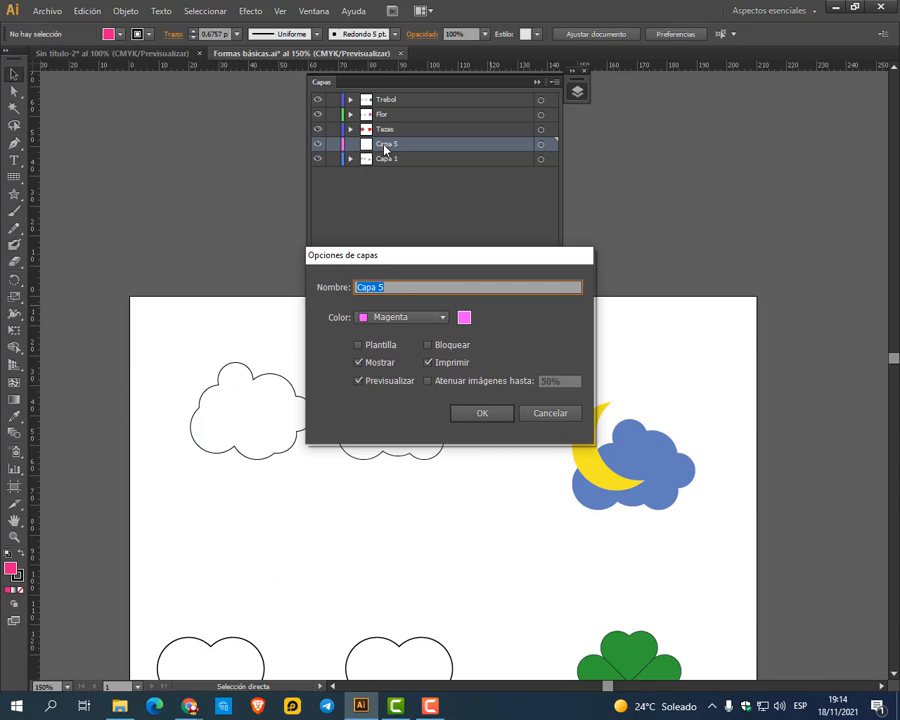
key(Escape)
double_click(386, 145)
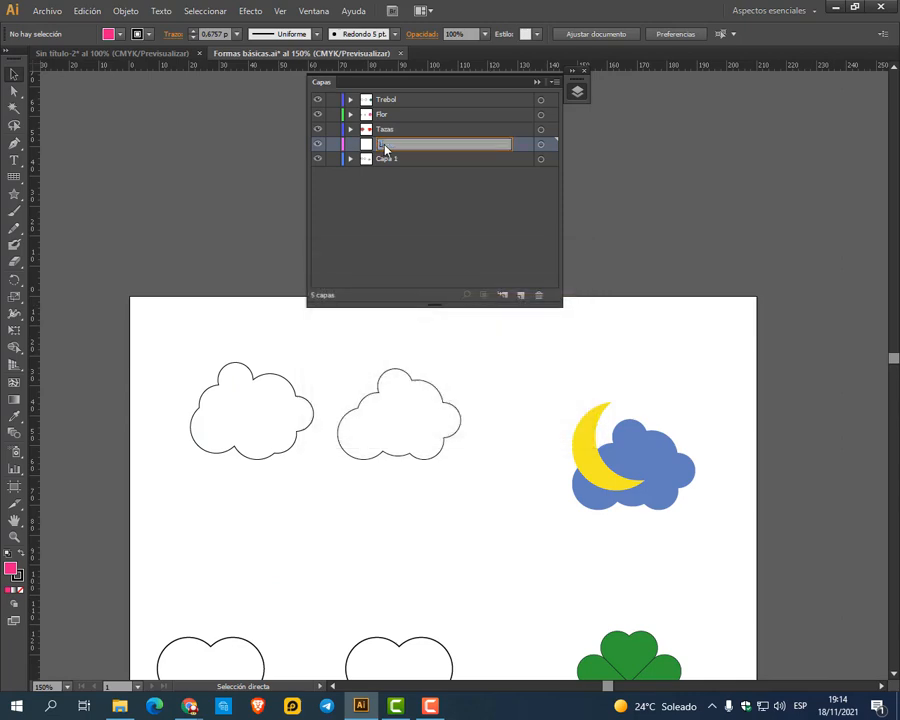
text(Luna)
key(Return)
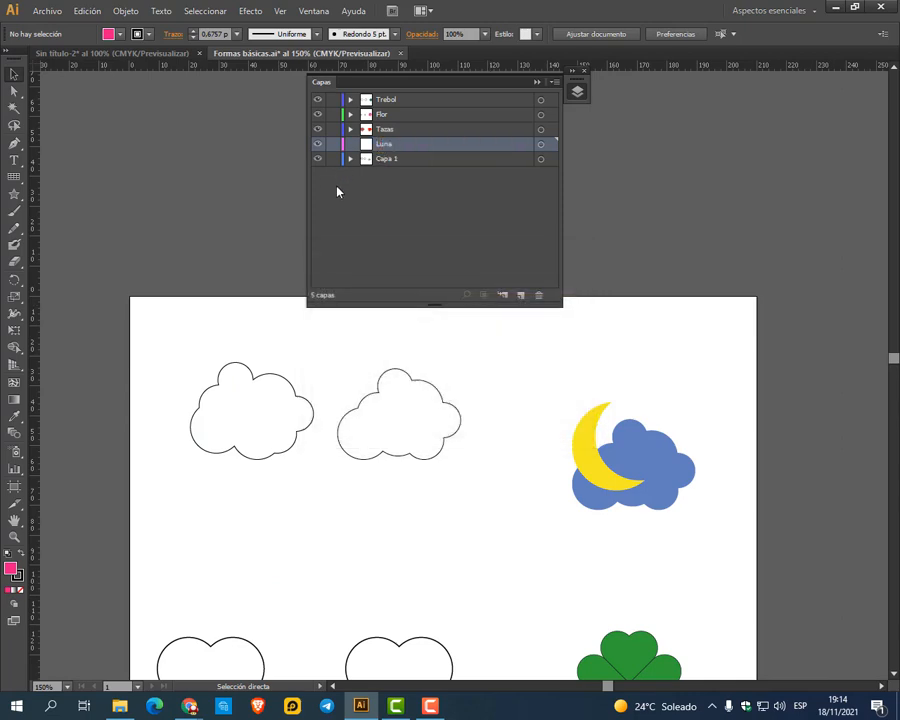
Paste the two cut crescent moons in place on the Luna layer, then deselect them
click(87, 10)
click(147, 141)
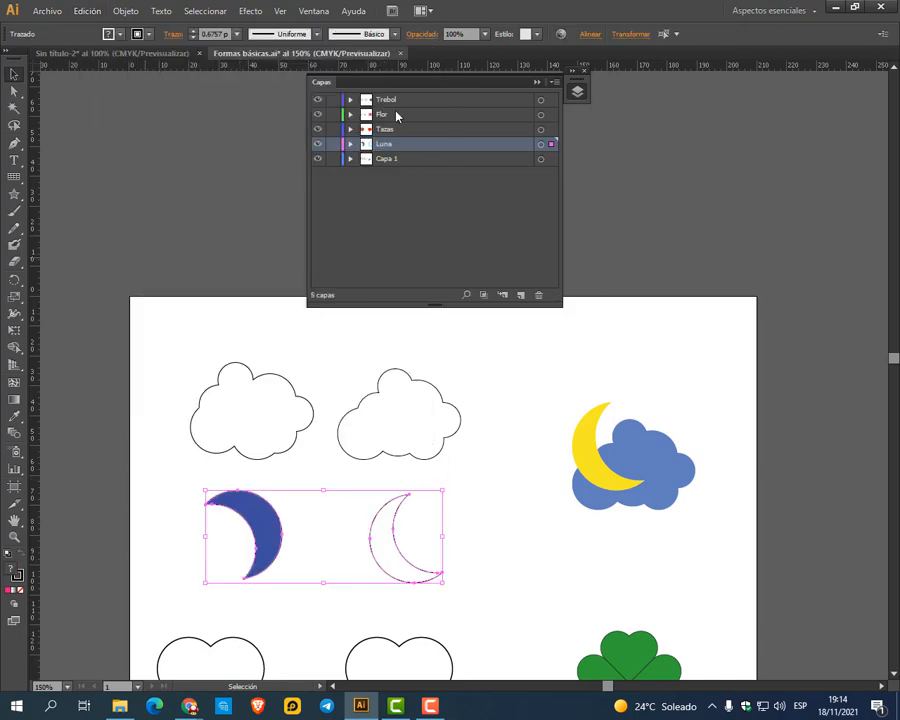
click(559, 460)
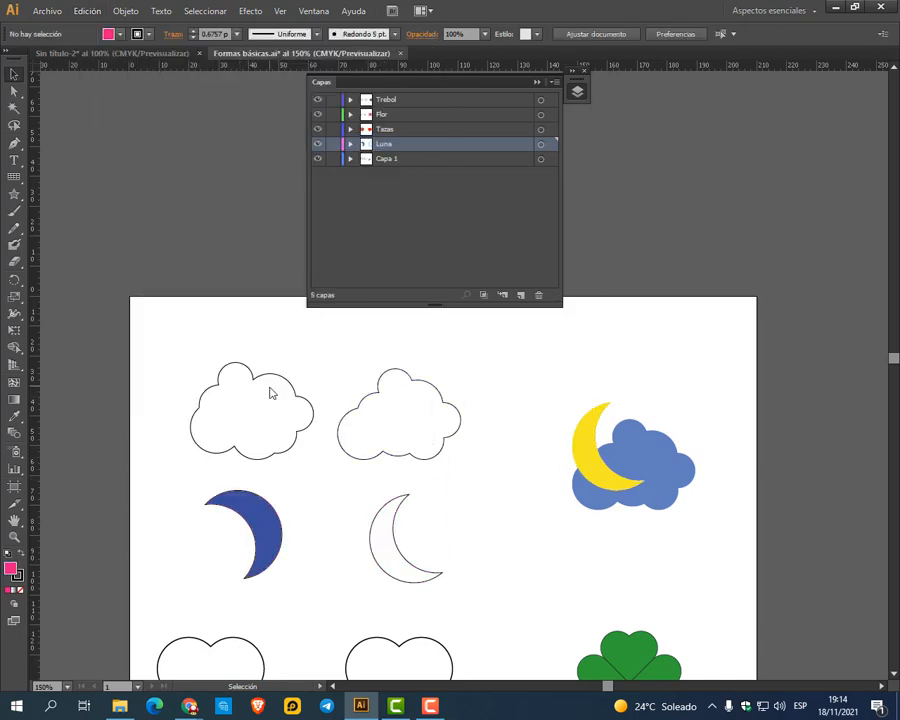
Collapse the layer list and remove the stroke from all shapes of the black-outlined cup, then deselect
click(538, 82)
scroll(476, 394, down, 6)
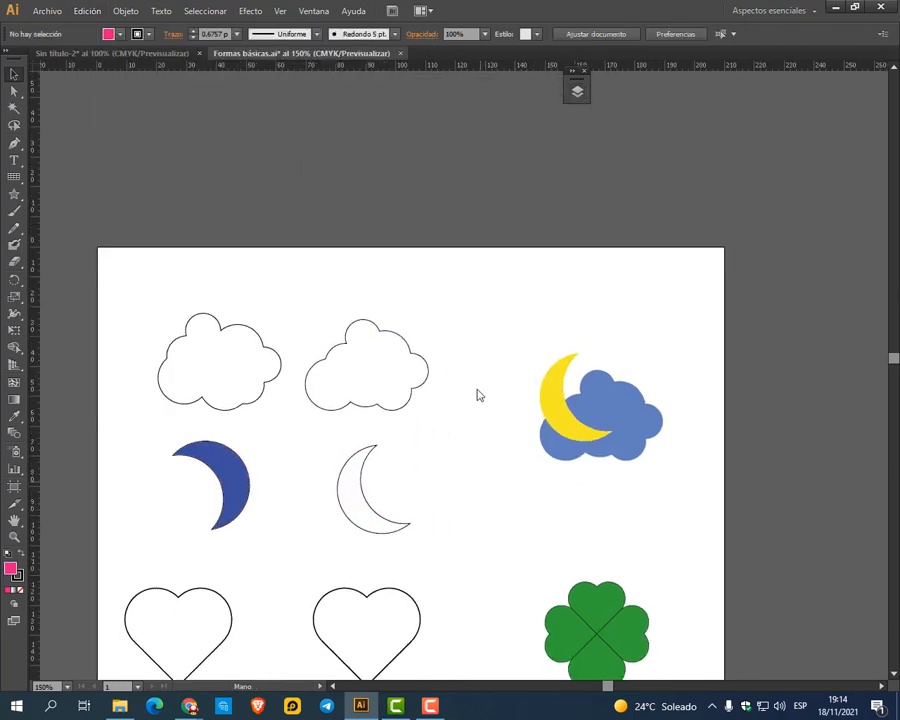
drag(475, 506, 508, 266)
drag(467, 437, 505, 393)
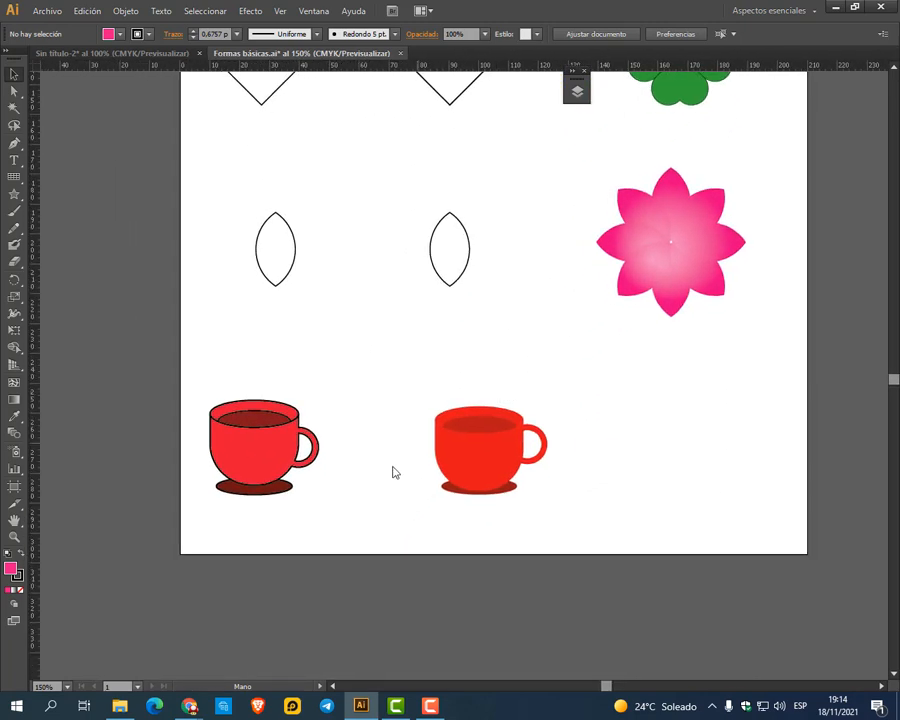
scroll(426, 547, up, 2)
drag(284, 368, 394, 372)
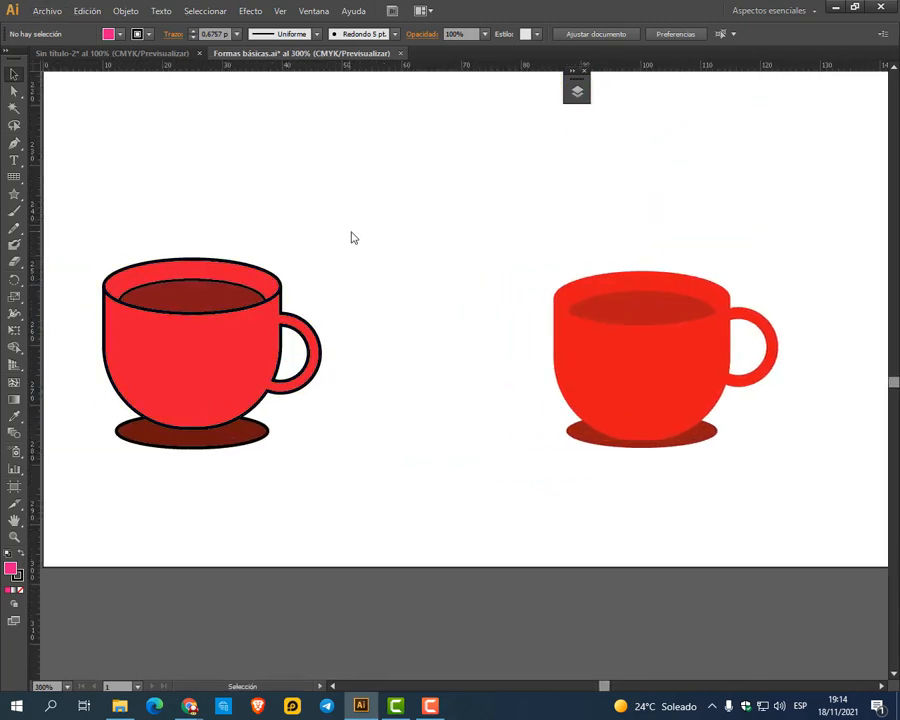
drag(352, 231, 141, 493)
click(21, 577)
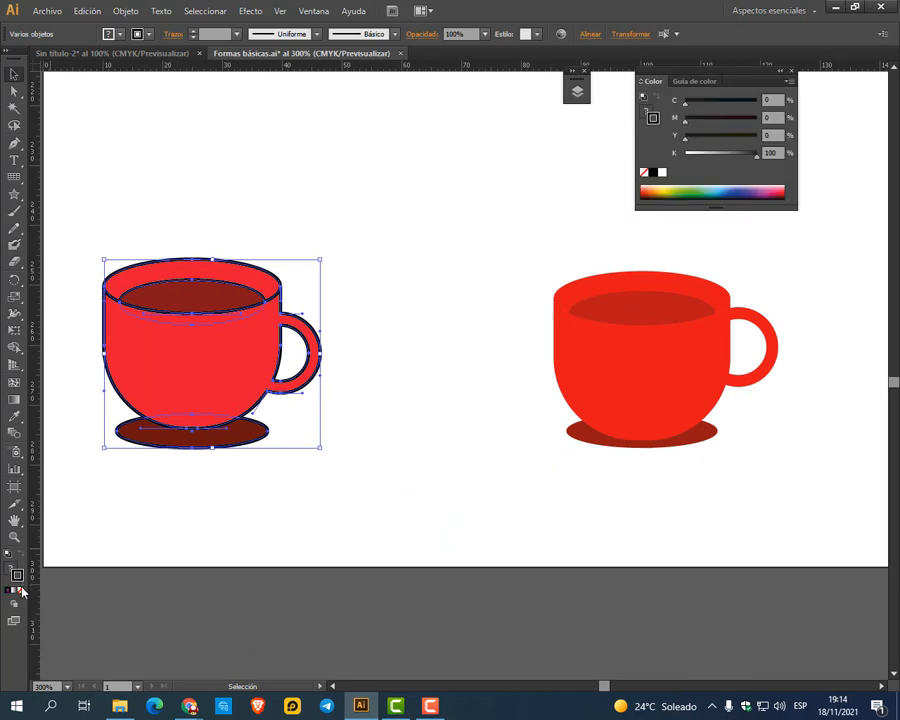
click(21, 590)
click(385, 412)
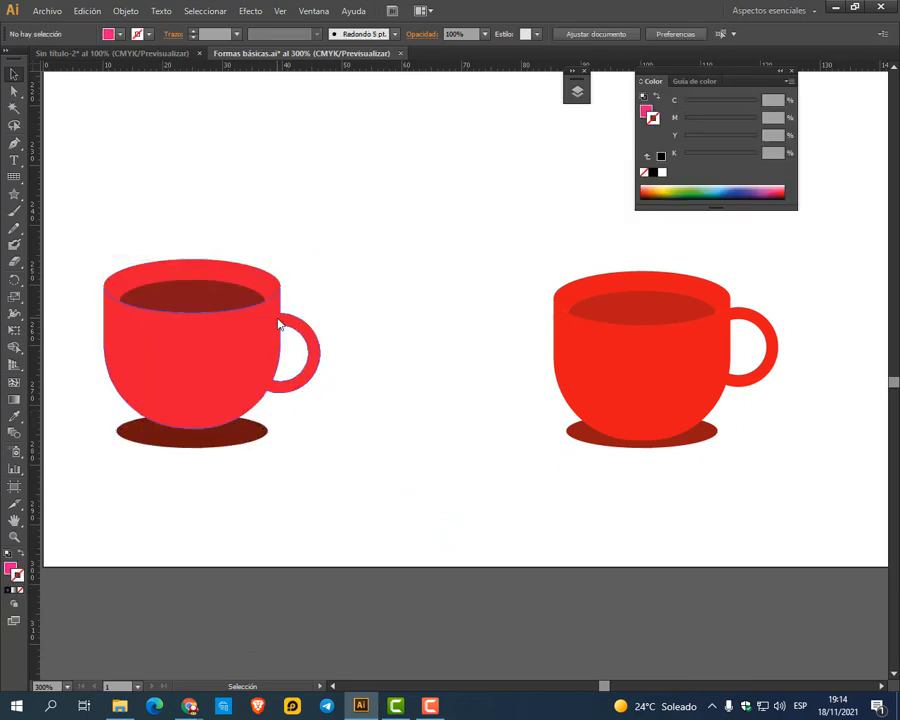
Move the dark base ellipse slightly up under the formerly outlined cup, deselect it and collapse the colour controls
click(265, 433)
click(347, 469)
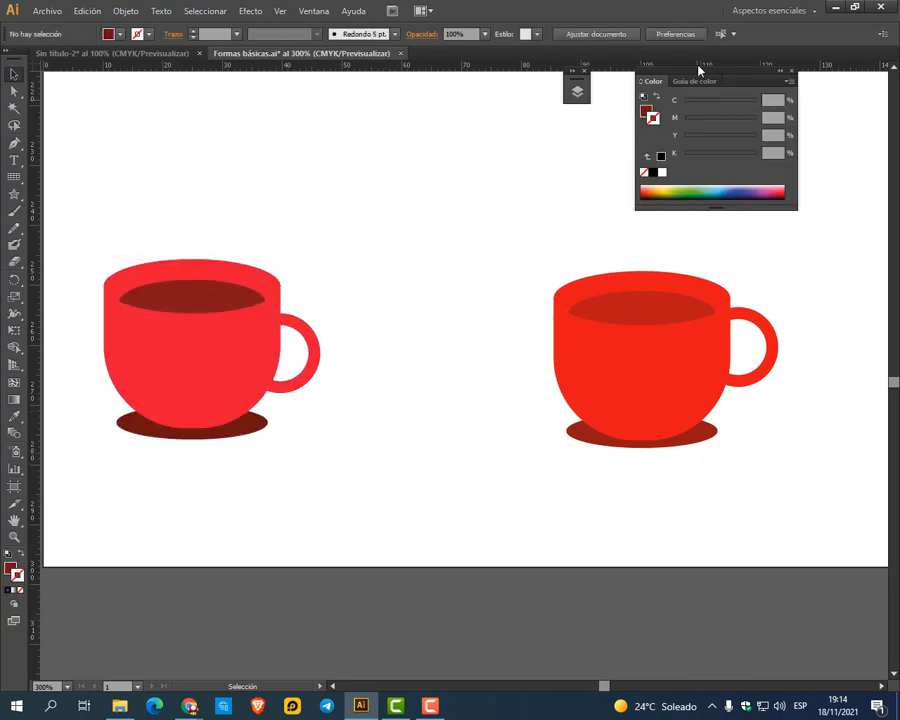
click(781, 72)
scroll(743, 239, down, 2)
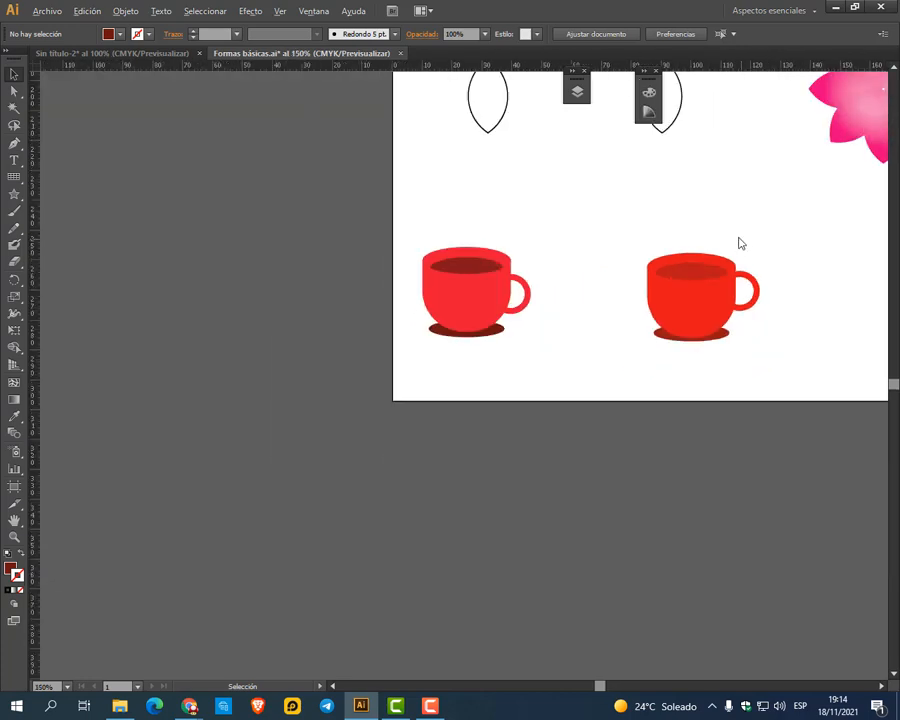
drag(675, 316, 438, 552)
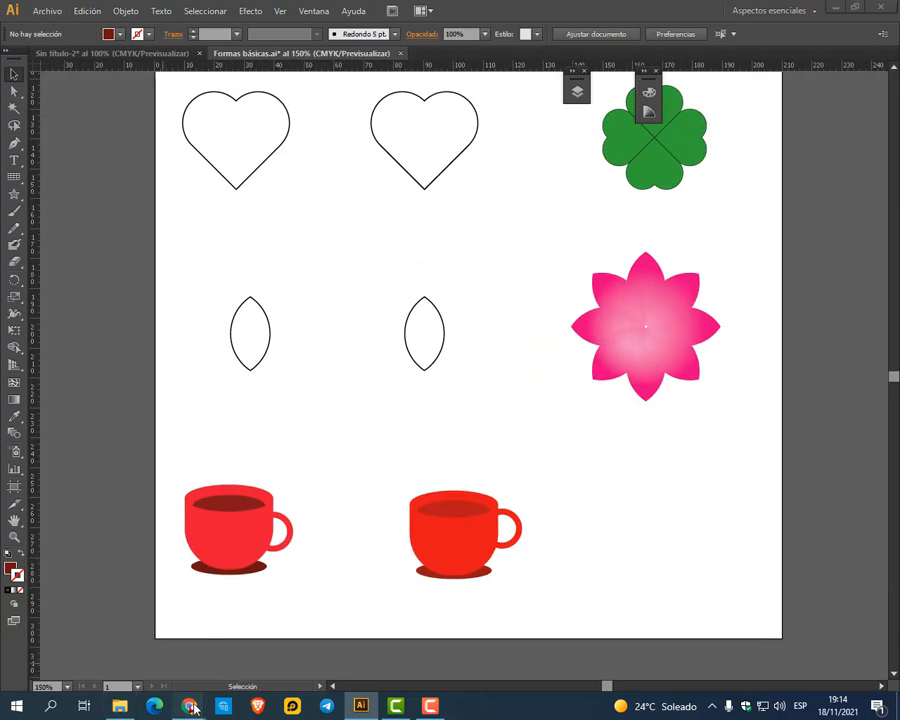
Switch to the maximised Illustrator window and try to move the unfilled heart by its interior
mouse_move(189, 706)
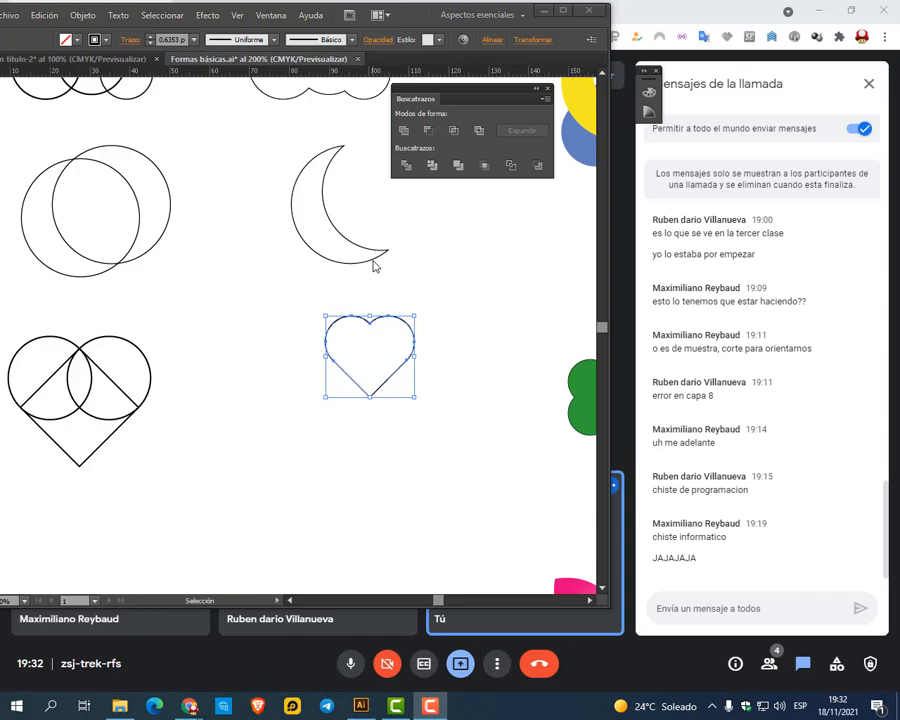
click(565, 11)
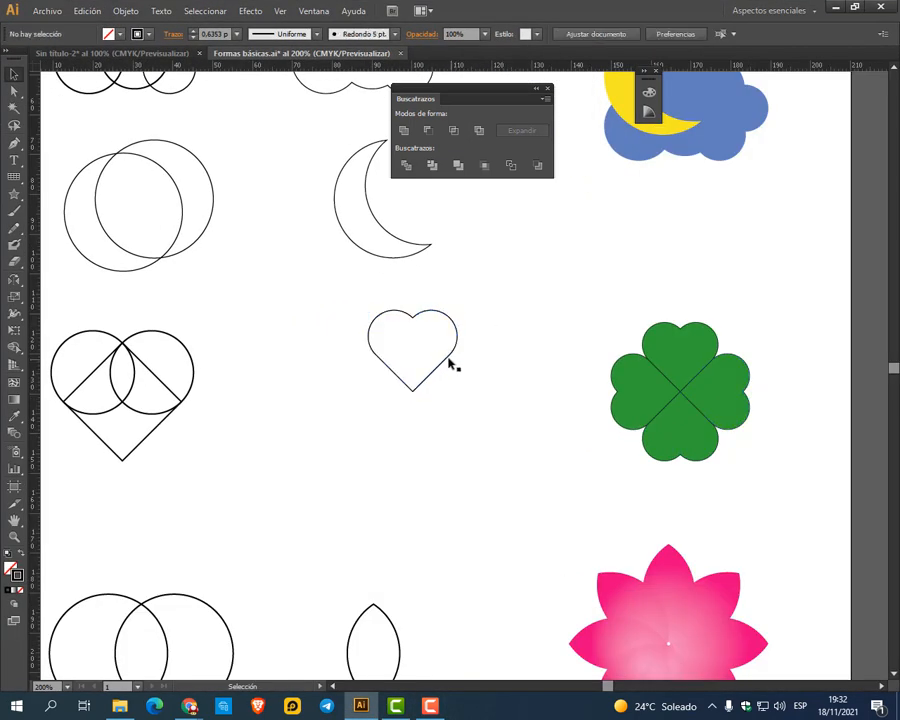
click(449, 365)
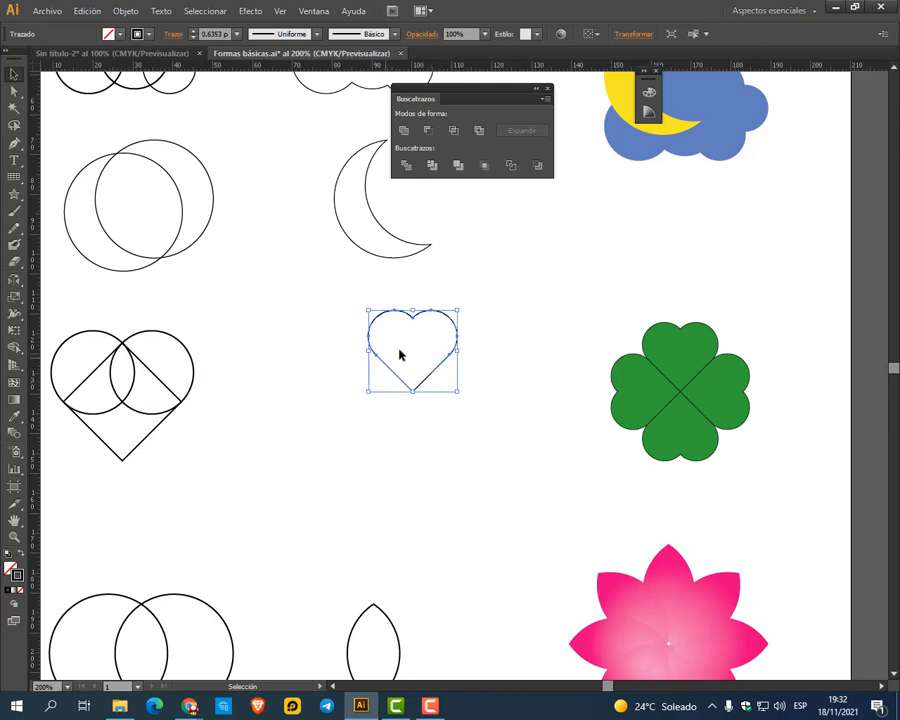
click(456, 279)
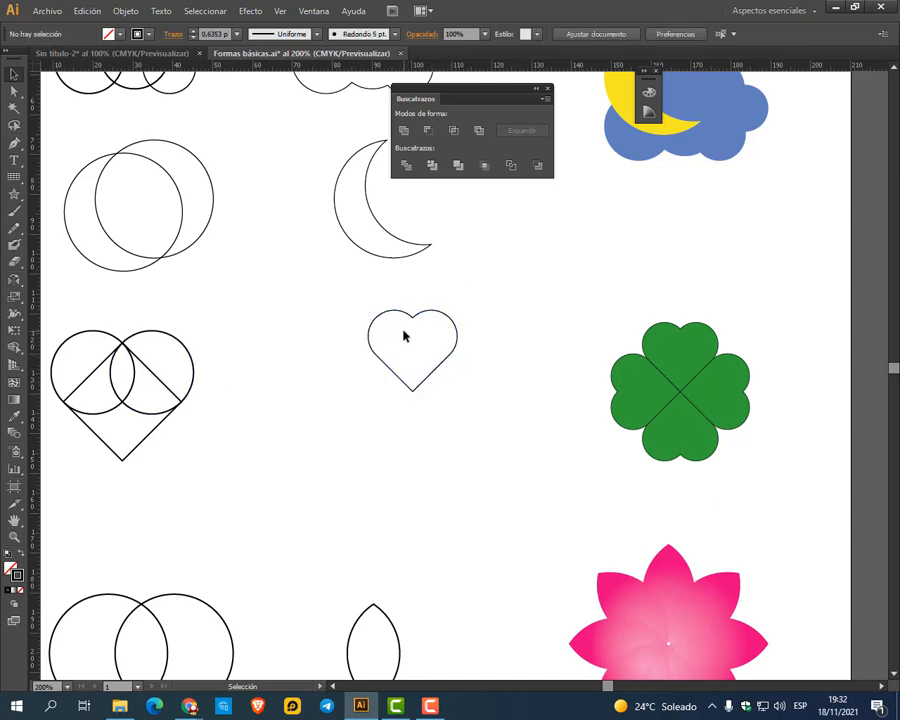
mouse_move(398, 330)
mouse_down()
mouse_move(430, 350)
mouse_move(417, 352)
mouse_up()
drag(396, 330, 412, 338)
mouse_move(190, 706)
click(75, 620)
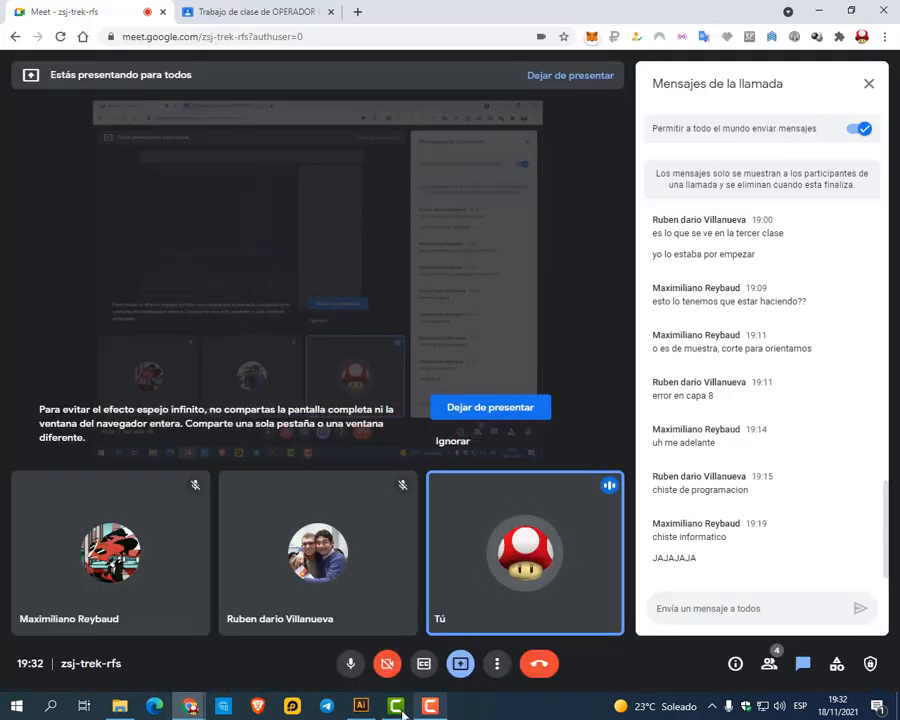
click(361, 706)
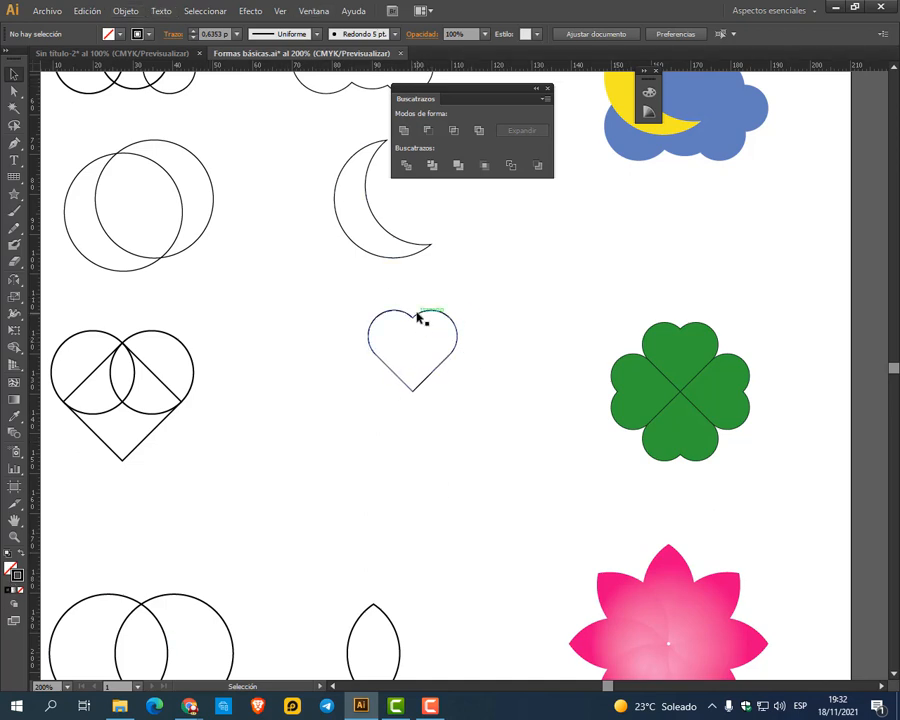
Fill the heart outline with white and test selecting it by its interior, then deselect it
click(418, 316)
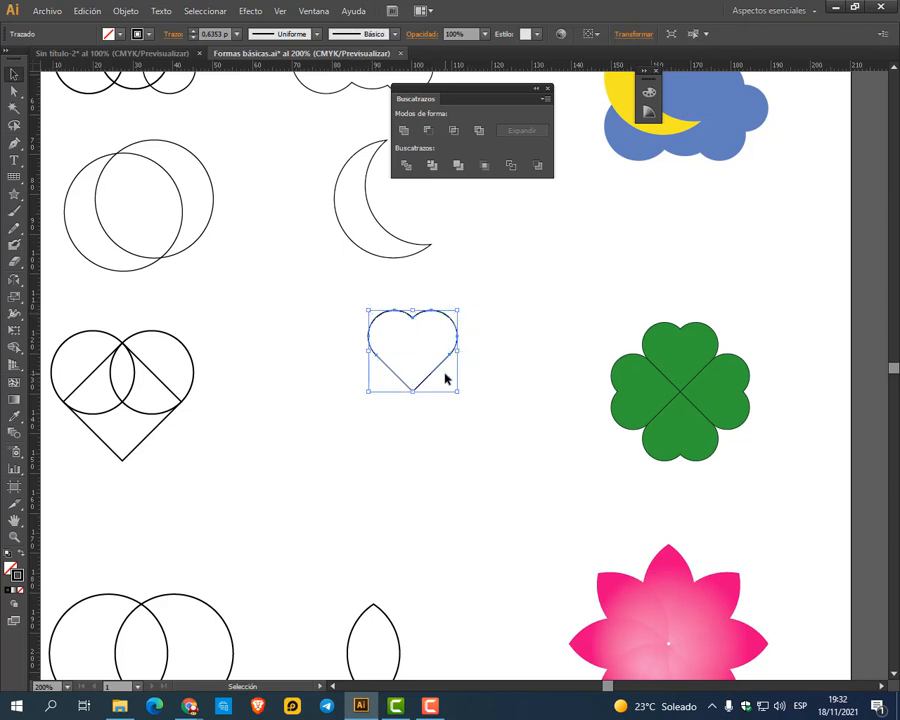
click(119, 35)
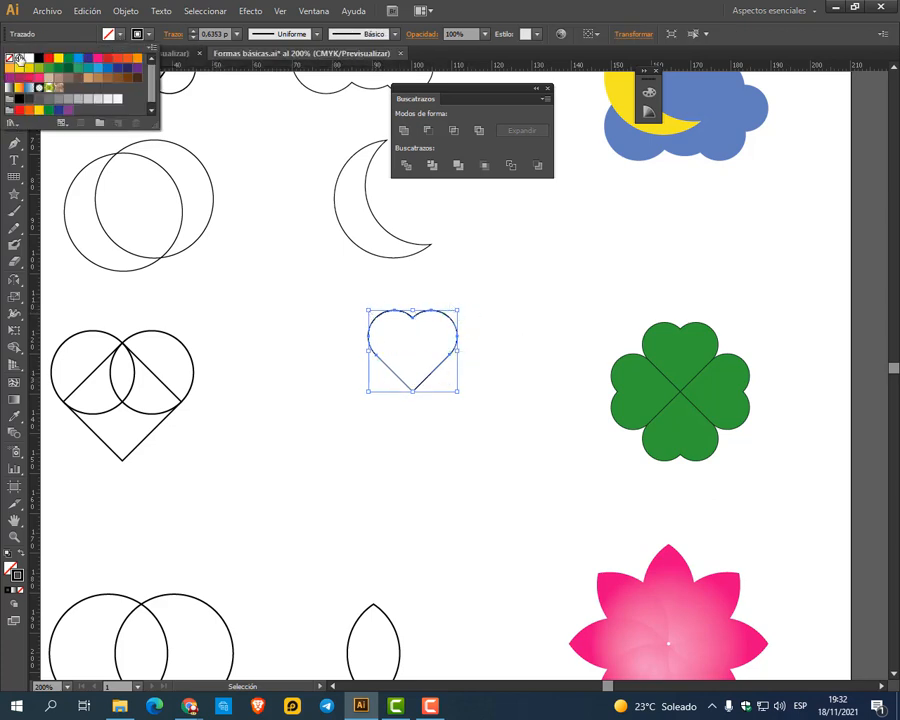
click(27, 58)
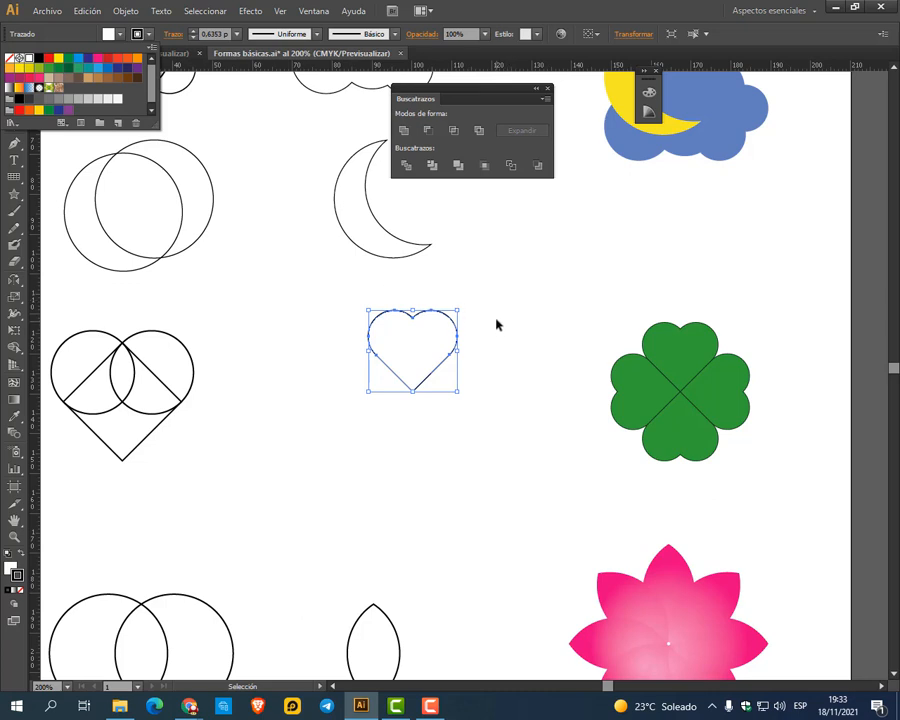
click(494, 321)
click(514, 341)
click(438, 336)
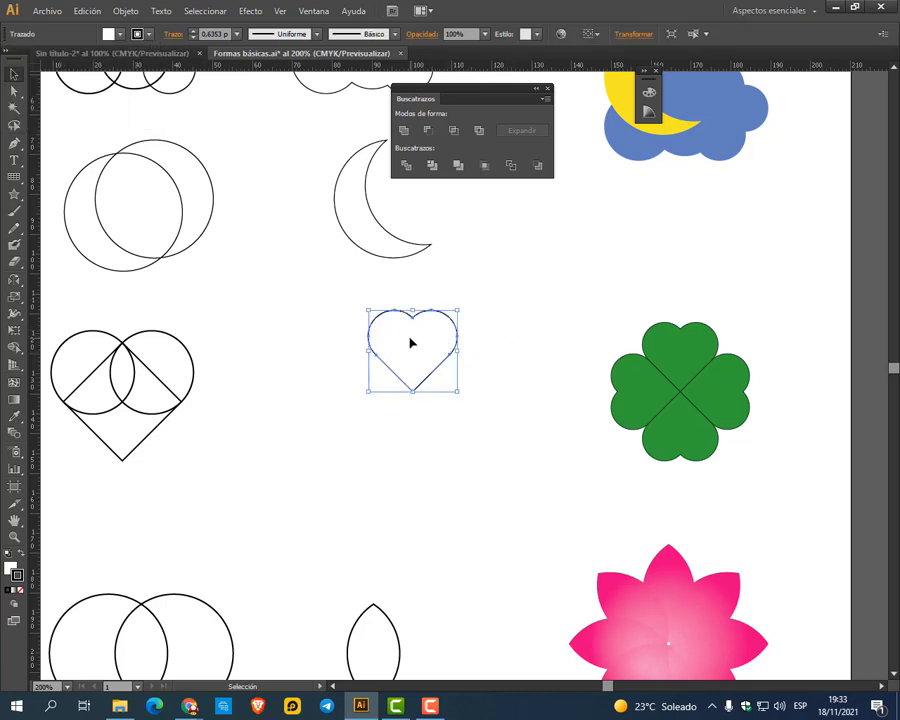
click(548, 227)
Fill the white heart with a green swatch
click(416, 336)
click(119, 34)
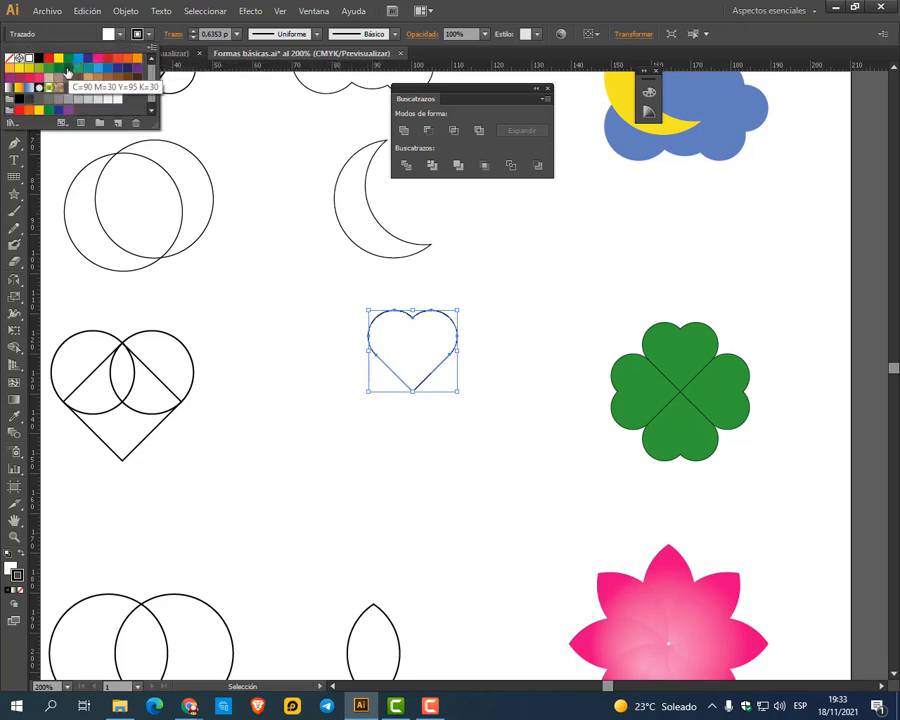
click(67, 72)
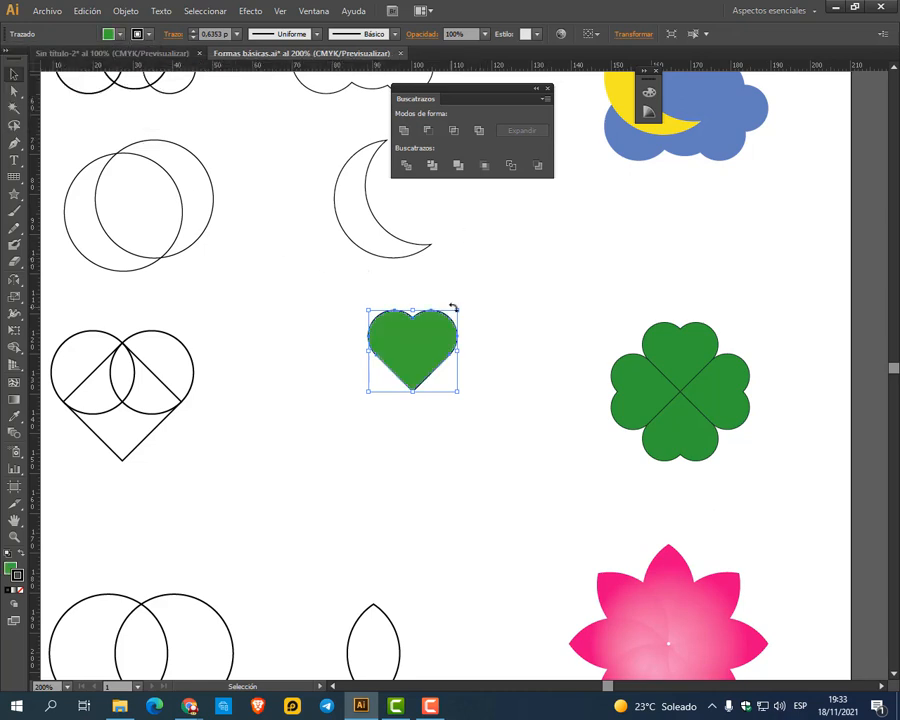
Duplicate the green heart and place the copy diagonally below and to the left of the original
click(518, 403)
click(428, 345)
drag(433, 354, 357, 418)
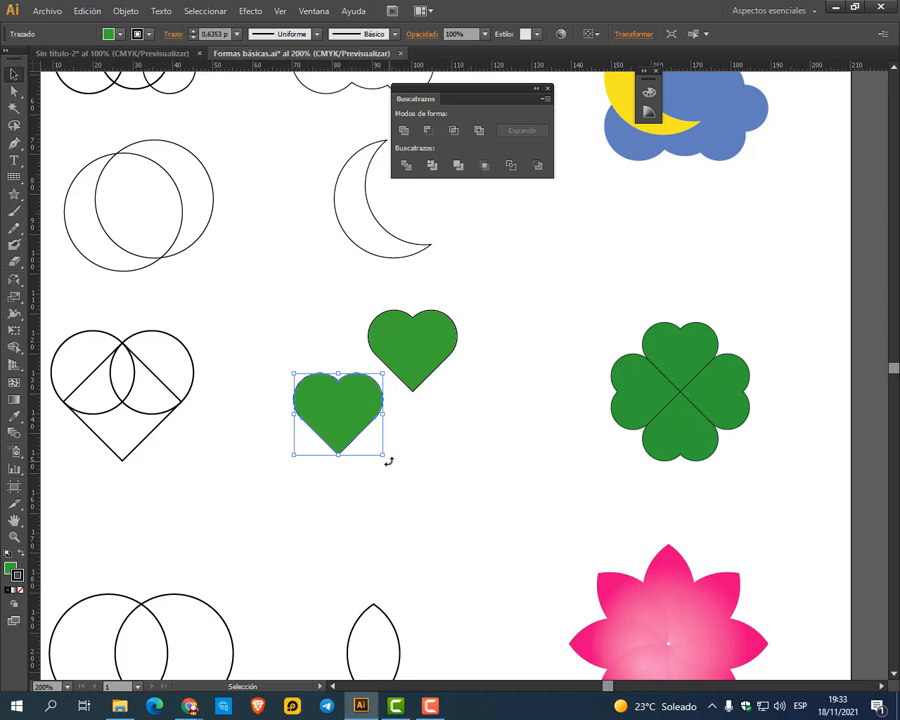
Try rotating the heart copy freehand by about 90 degrees, then undo the rotation
drag(389, 460, 402, 342)
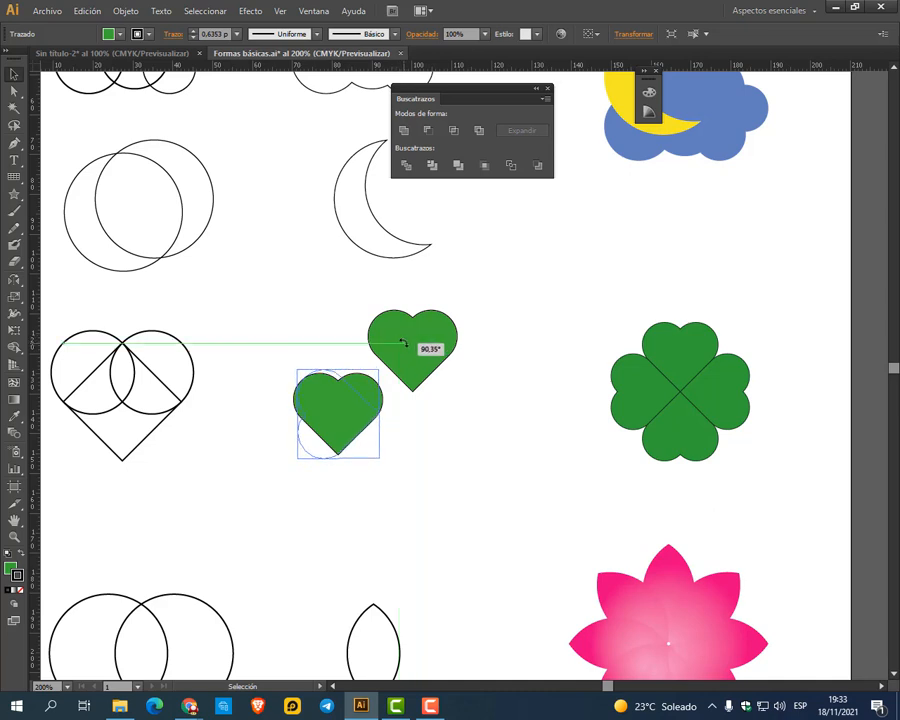
drag(402, 342, 420, 366)
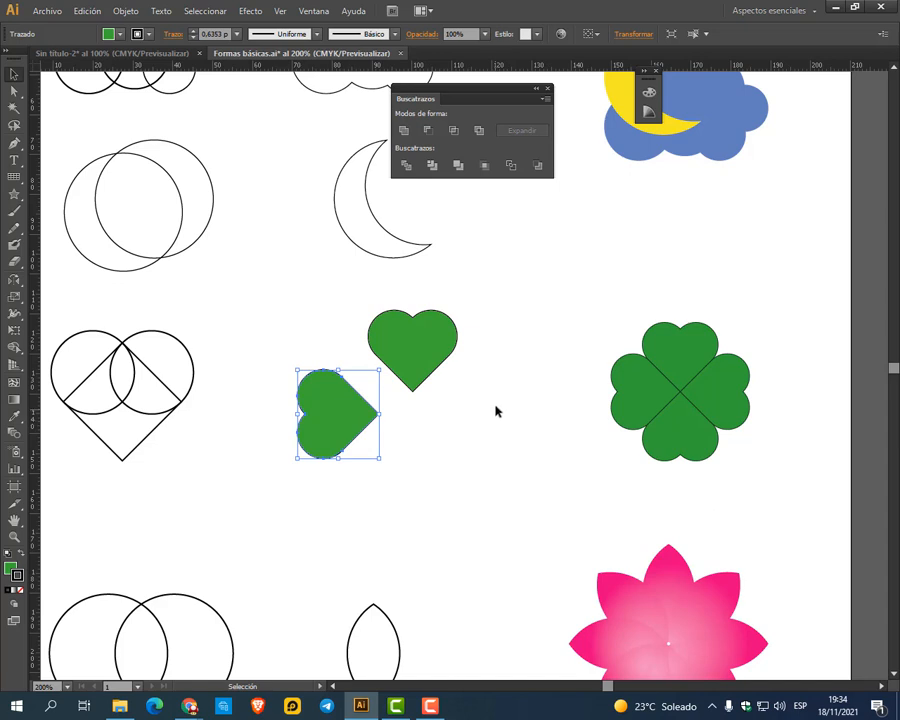
key(ctrl+z)
Rotate the lower heart copy by exactly 90° using the Transform settings, then deselect it
click(428, 434)
click(361, 405)
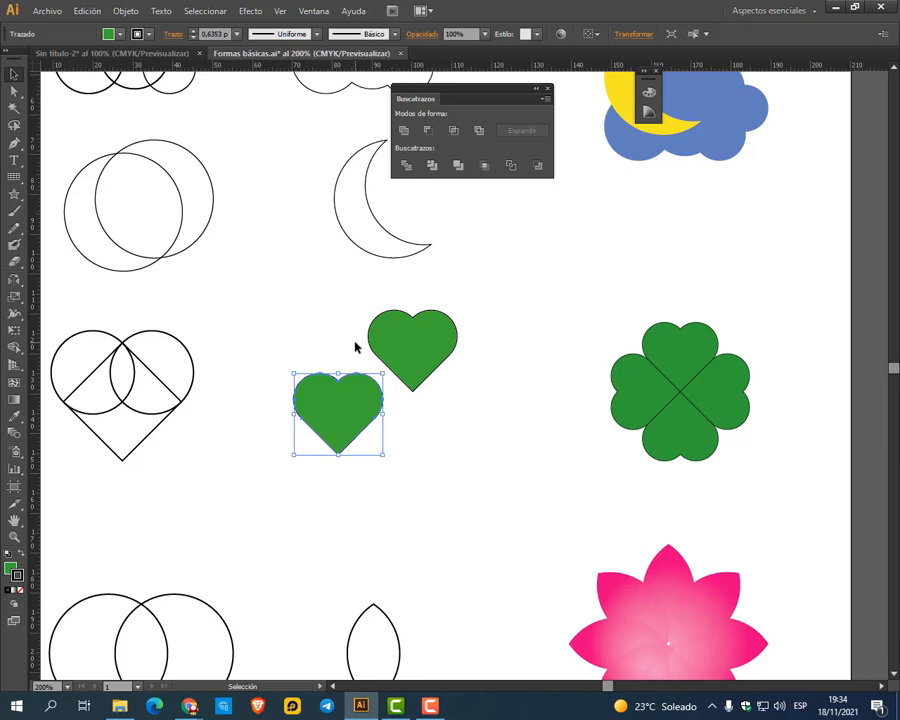
key(a)
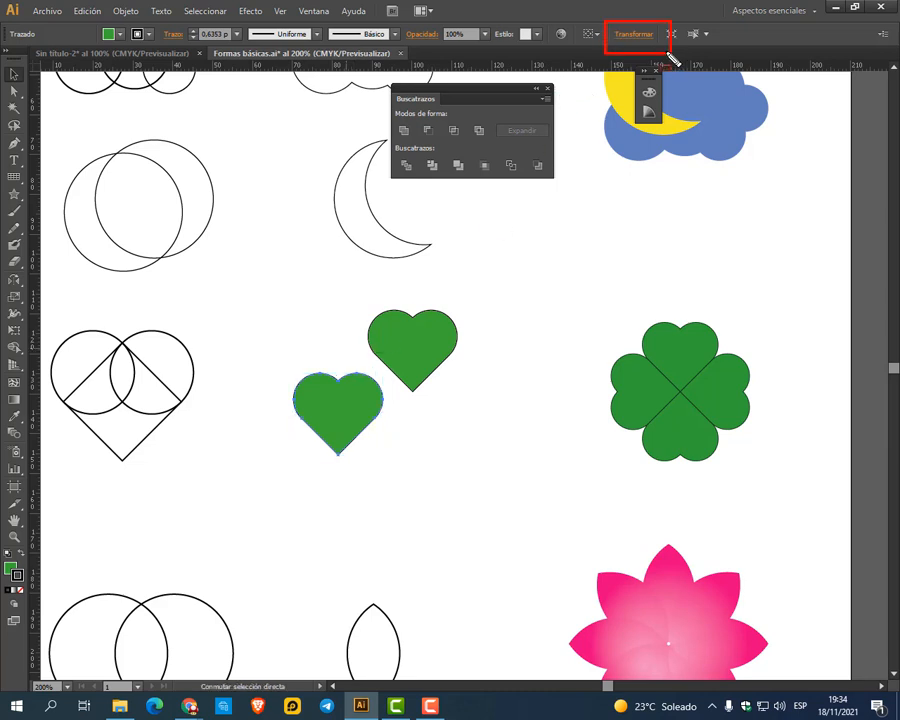
key(v)
click(628, 38)
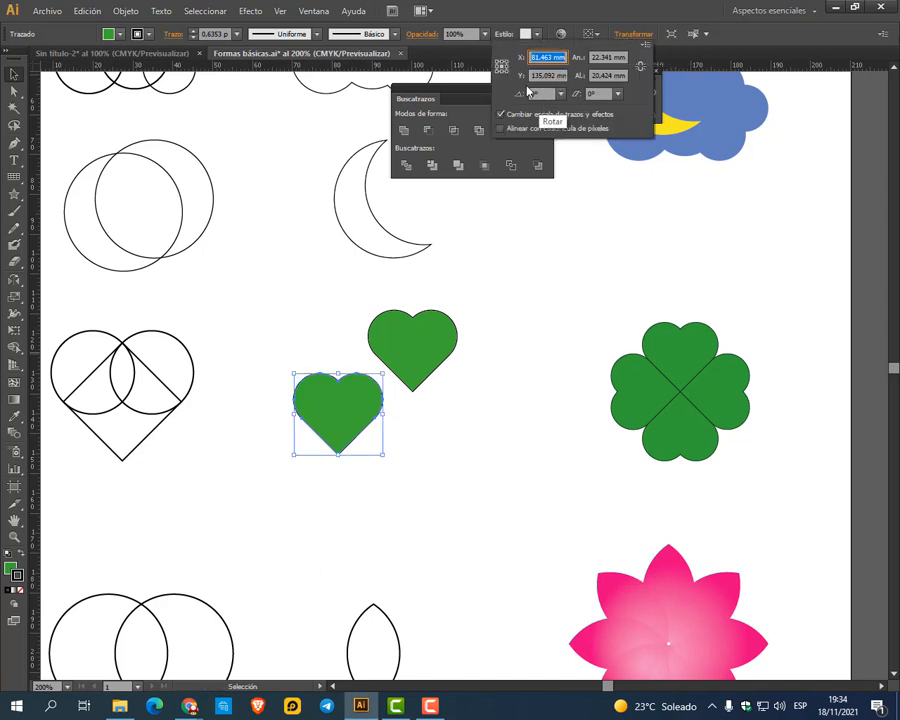
key(Escape)
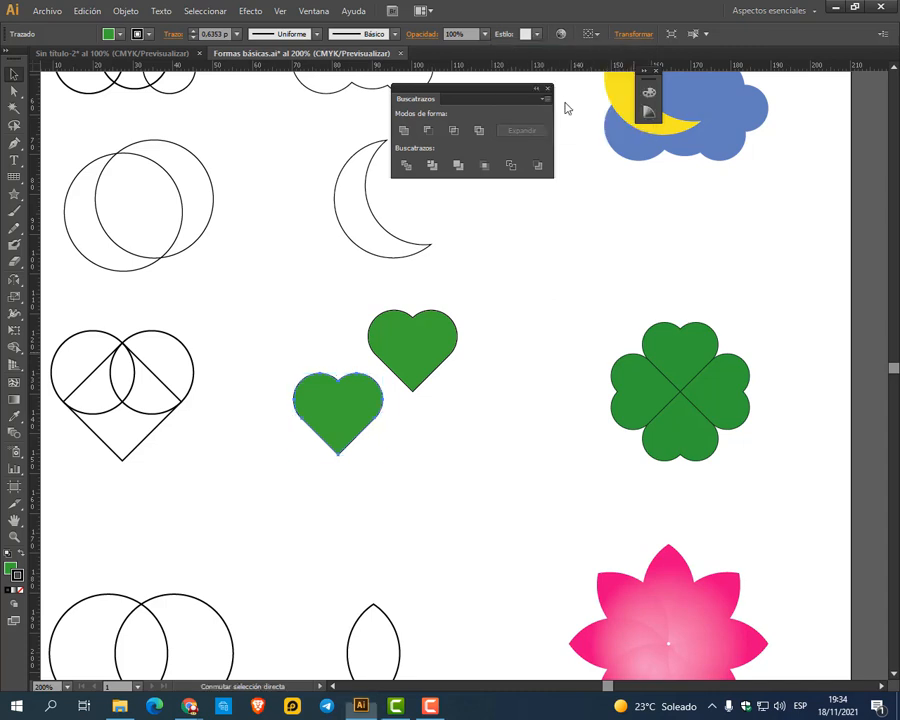
click(633, 34)
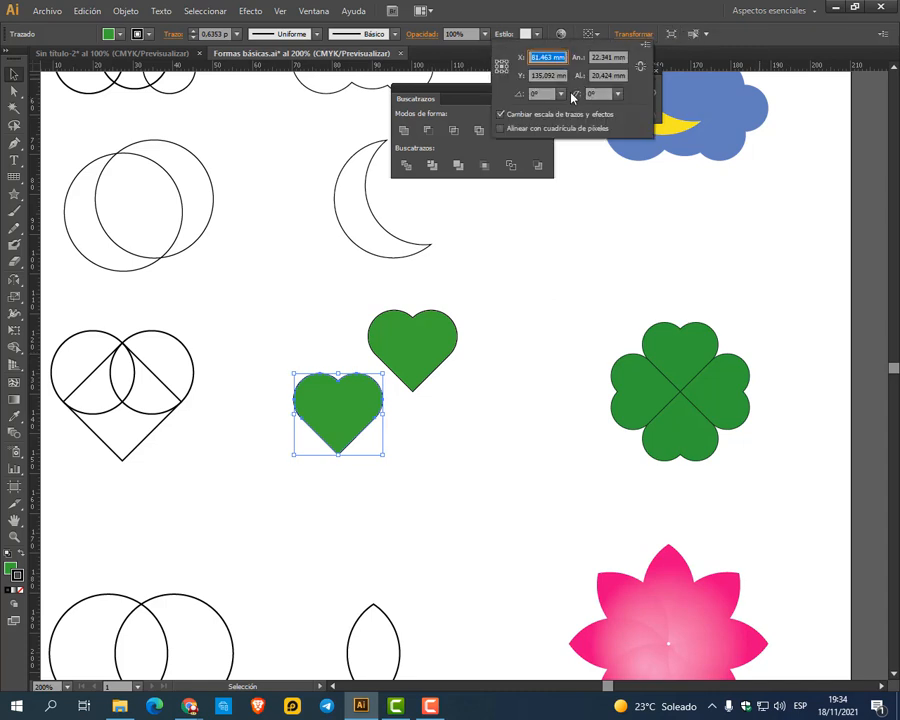
click(563, 94)
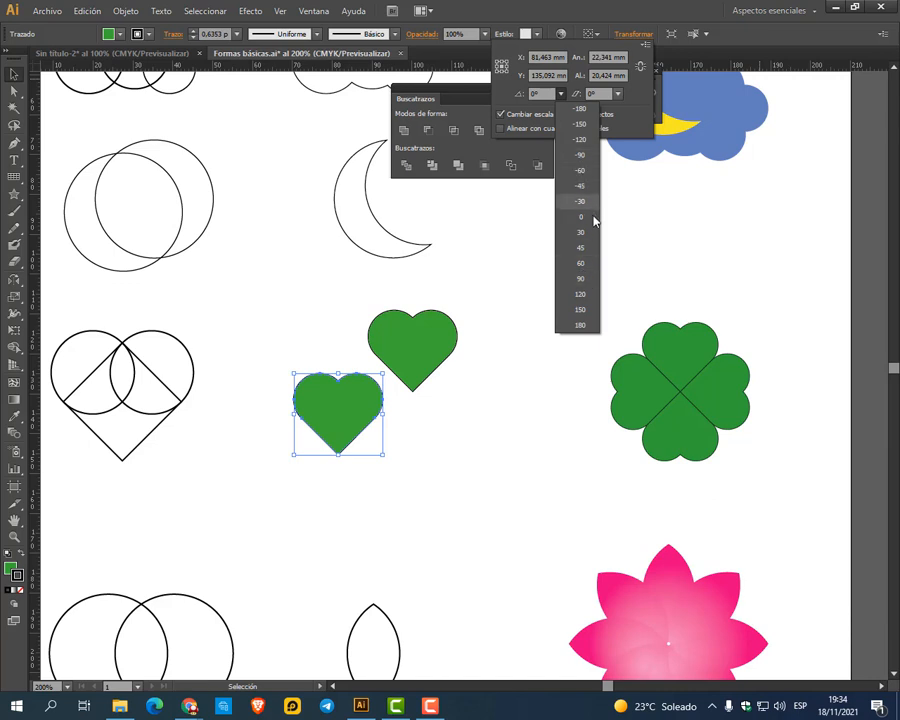
click(583, 278)
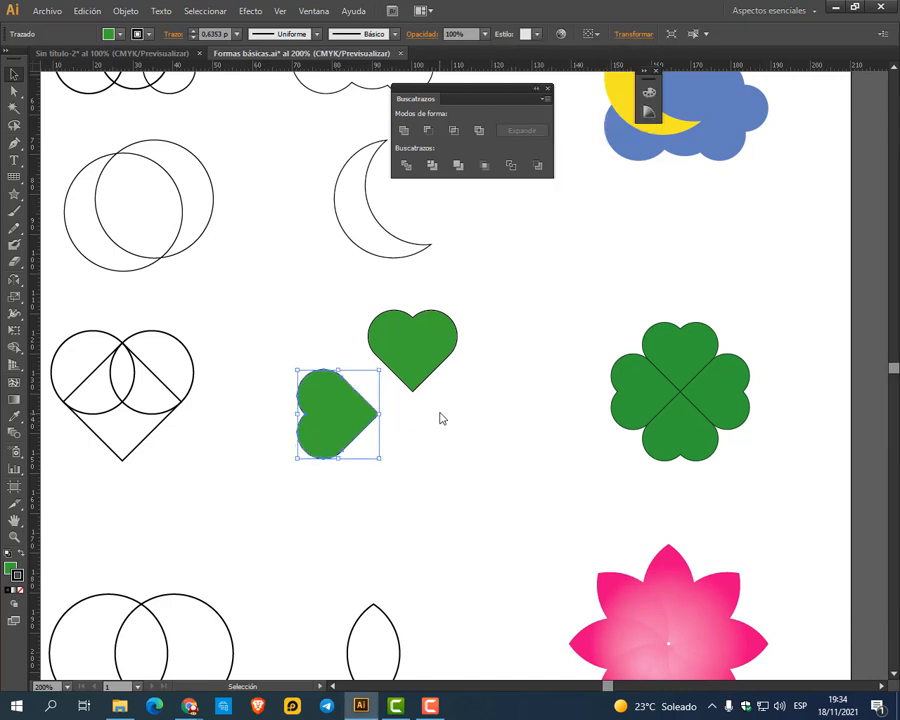
click(341, 474)
click(345, 436)
click(395, 428)
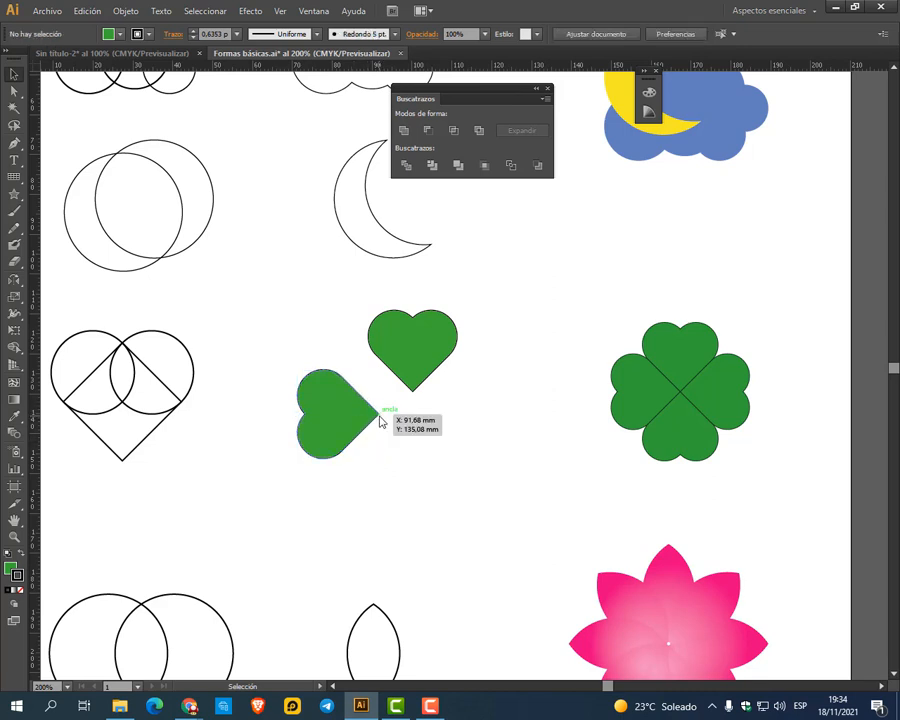
Move the rotated heart so its tip meets the upright heart's tip, nudge it slightly left and deselect
drag(380, 422, 413, 391)
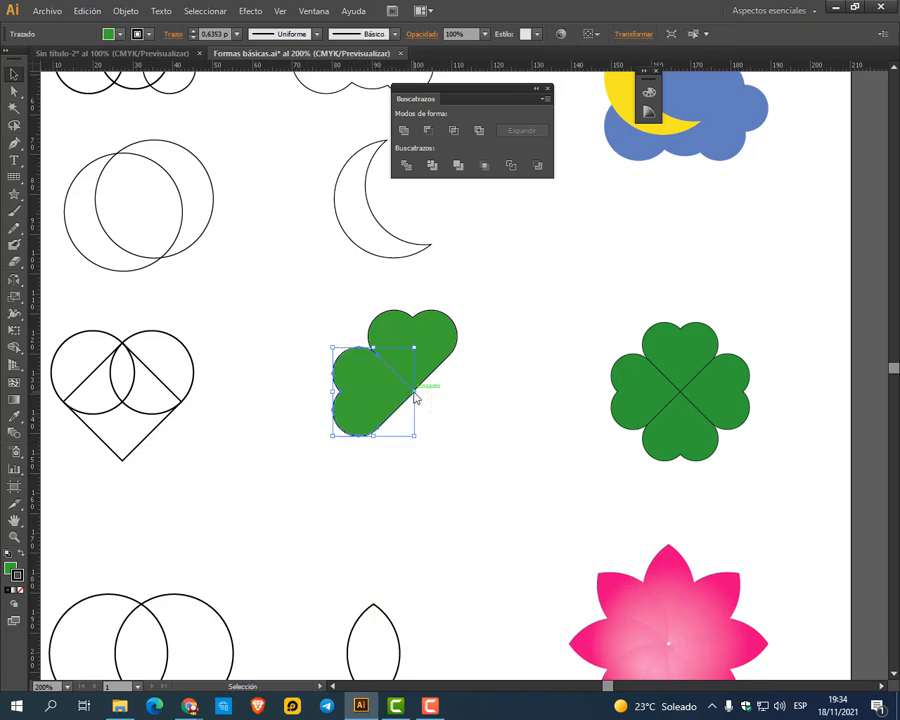
click(484, 481)
click(392, 386)
key(Left)
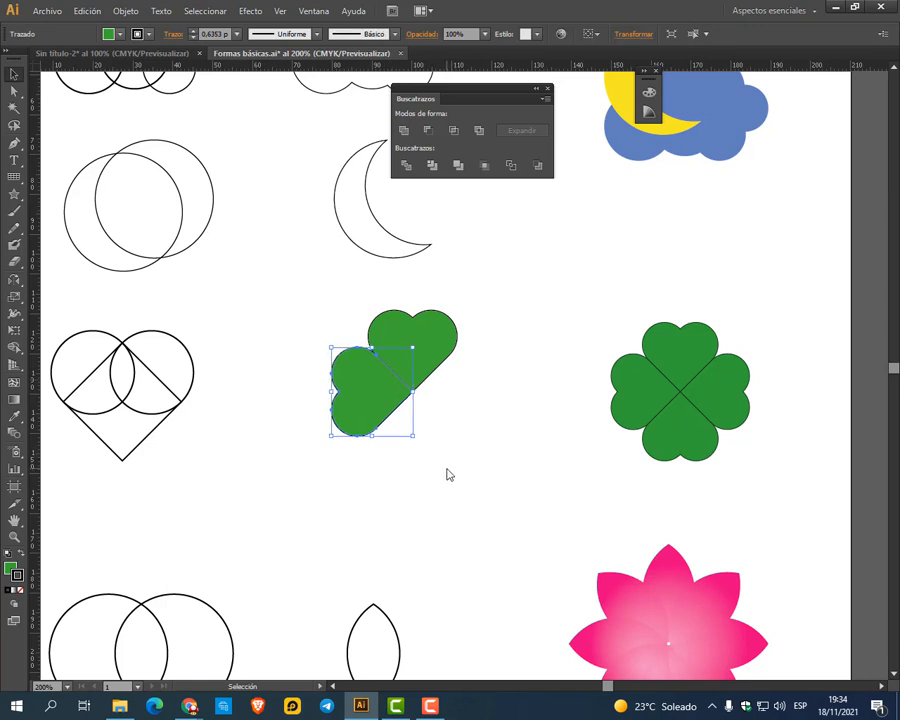
click(462, 483)
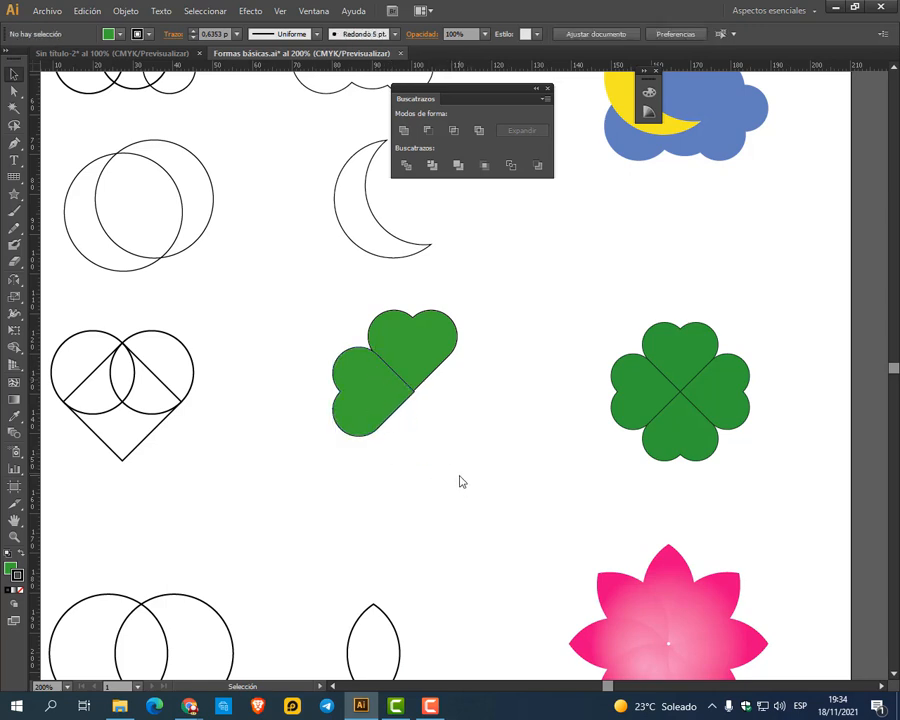
click(388, 418)
key(Left)
click(456, 470)
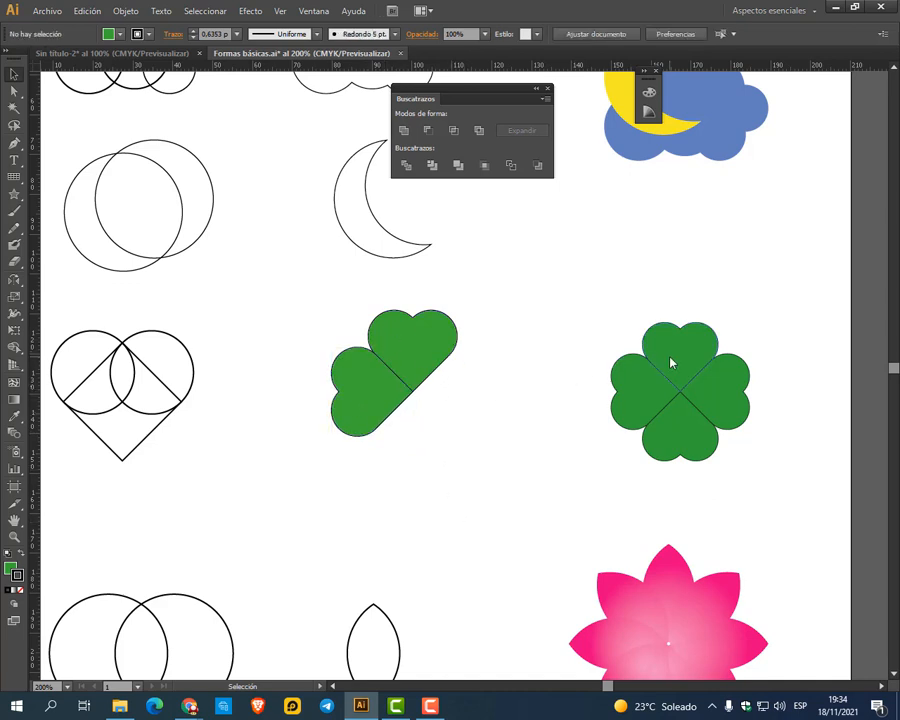
Duplicate the rotated heart to the right, then delete the copy and reselect the rotated heart
click(380, 403)
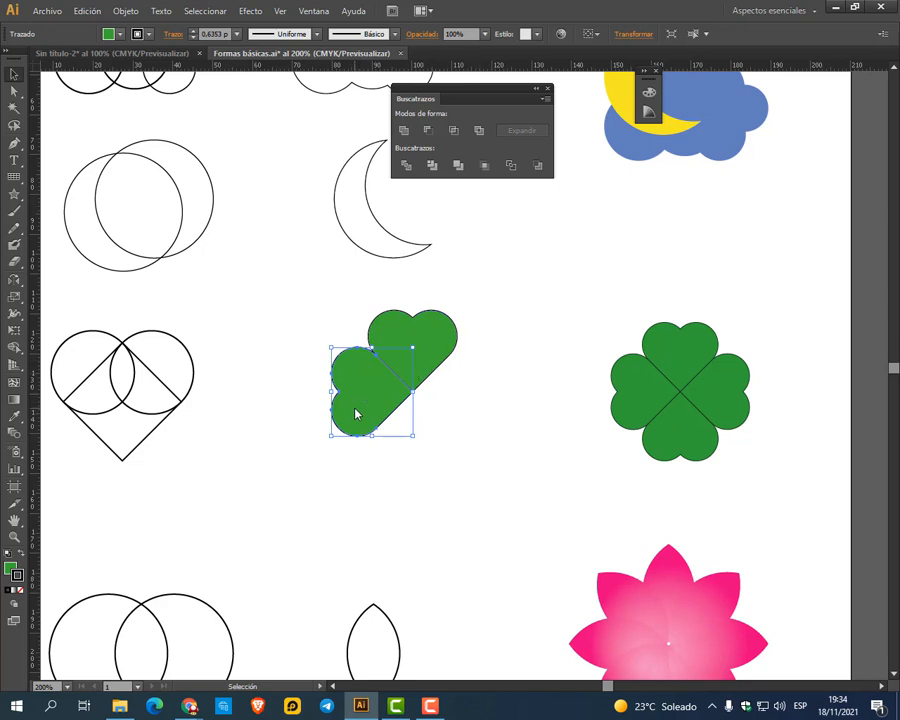
scroll(458, 398, up, 1)
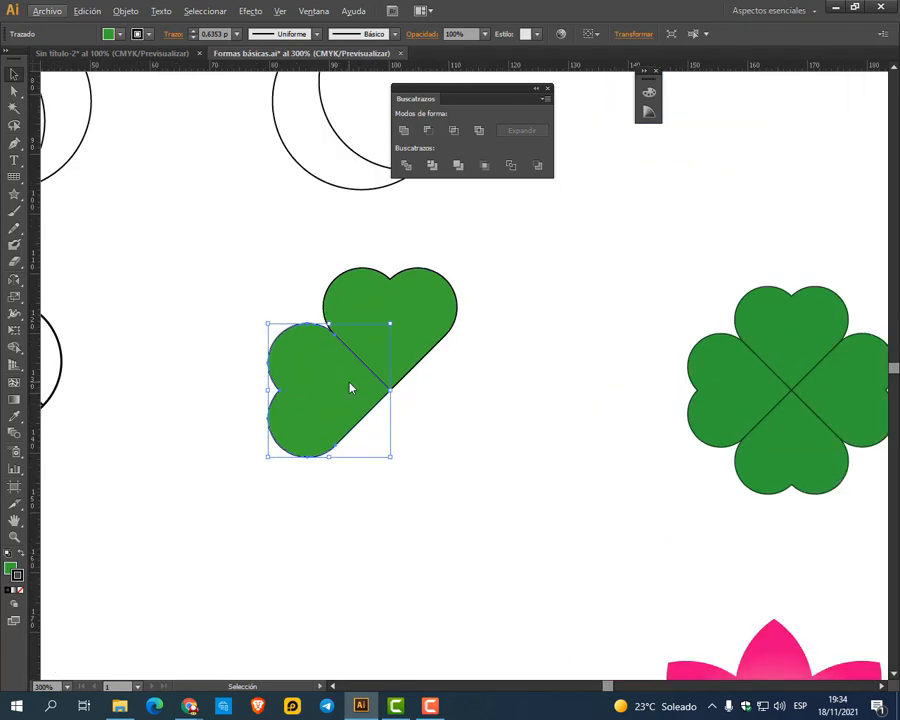
drag(346, 388, 525, 416)
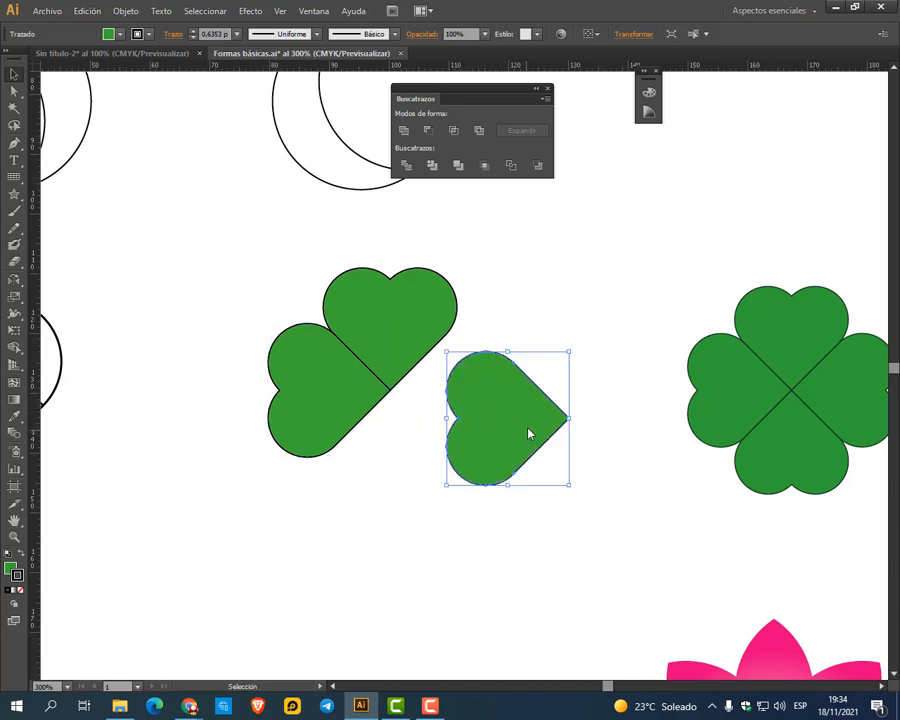
key(Delete)
click(338, 433)
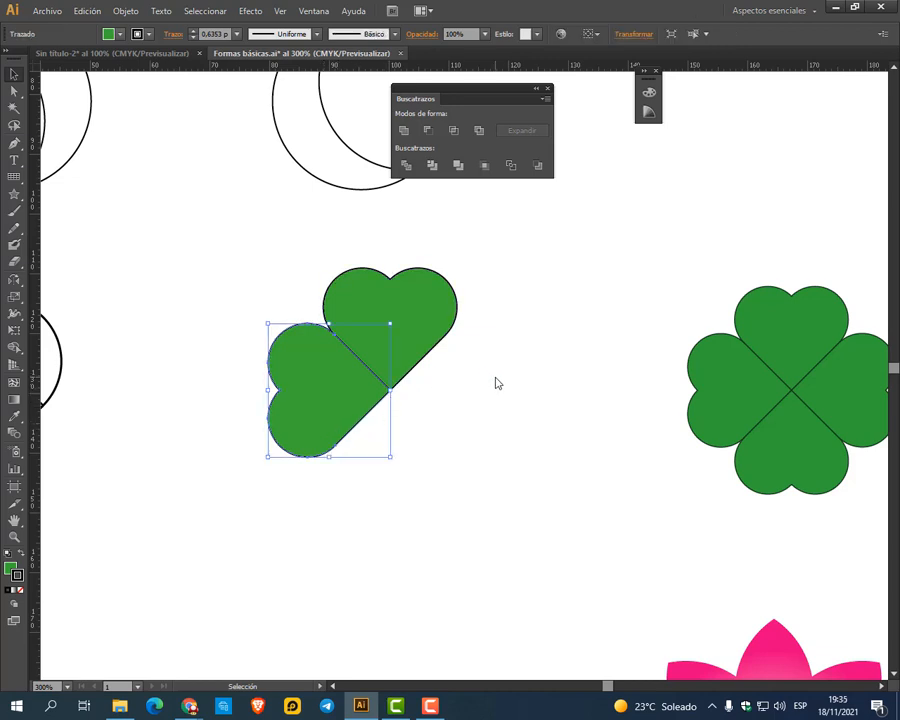
Start the Reflect tool on the left heart and place the reflection origin at the tip shared by both hearts
click(475, 420)
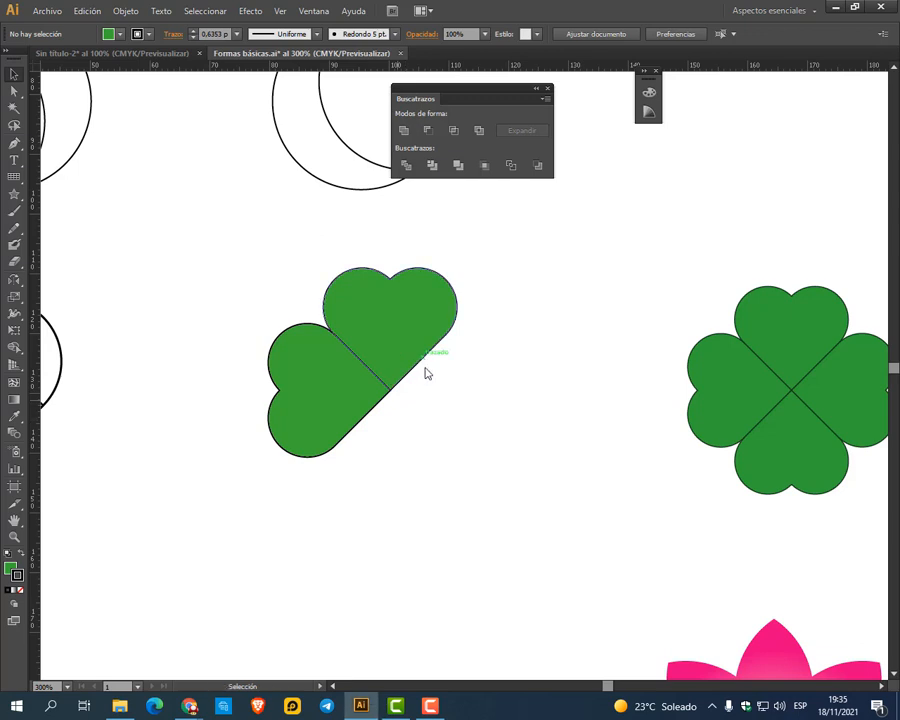
click(283, 341)
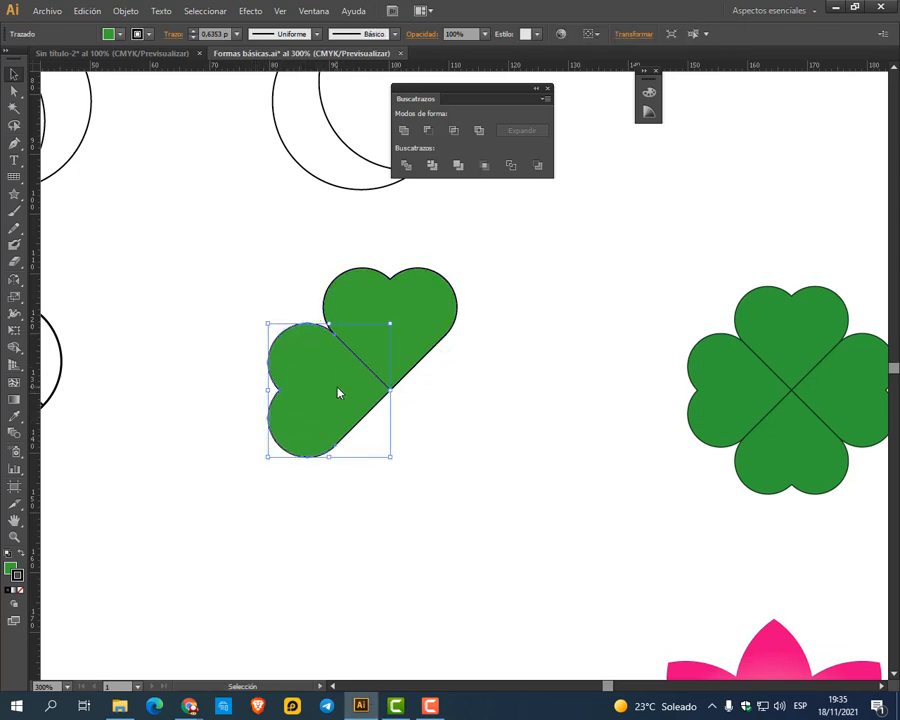
click(15, 281)
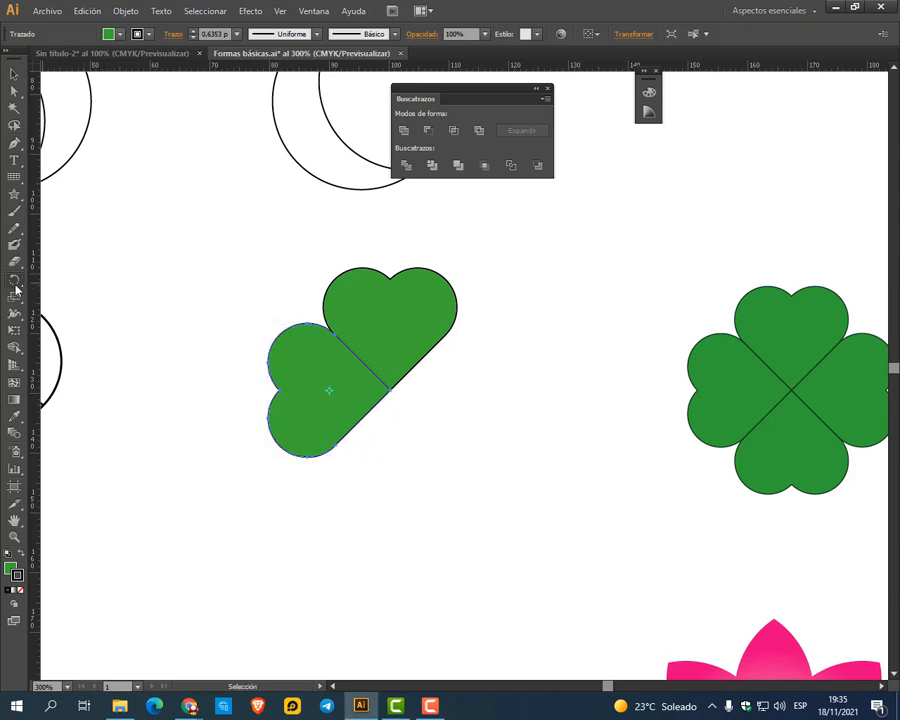
drag(45, 261, 1, 296)
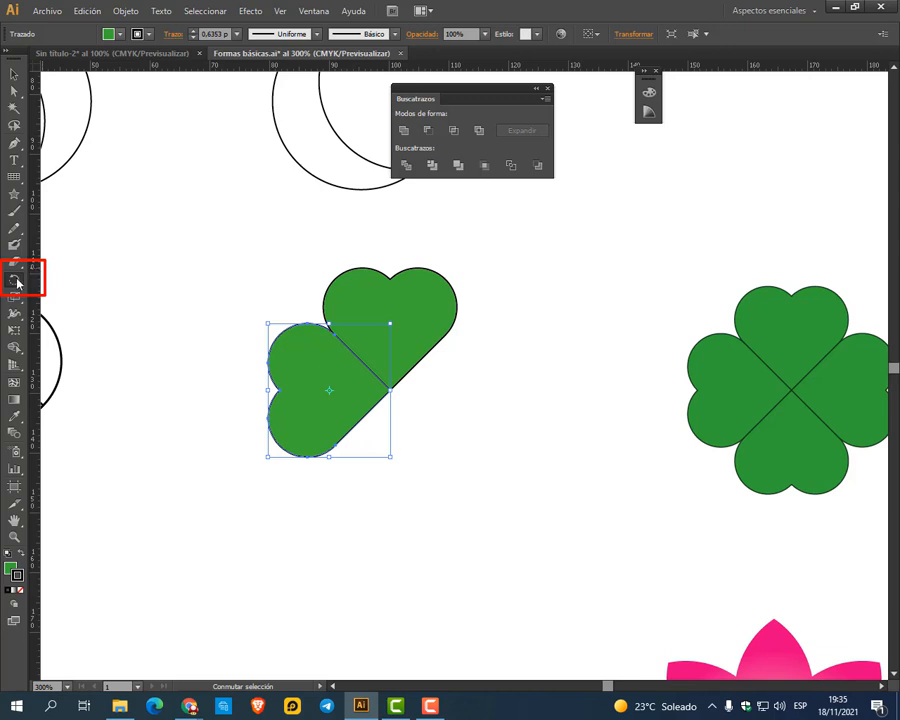
click(14, 282)
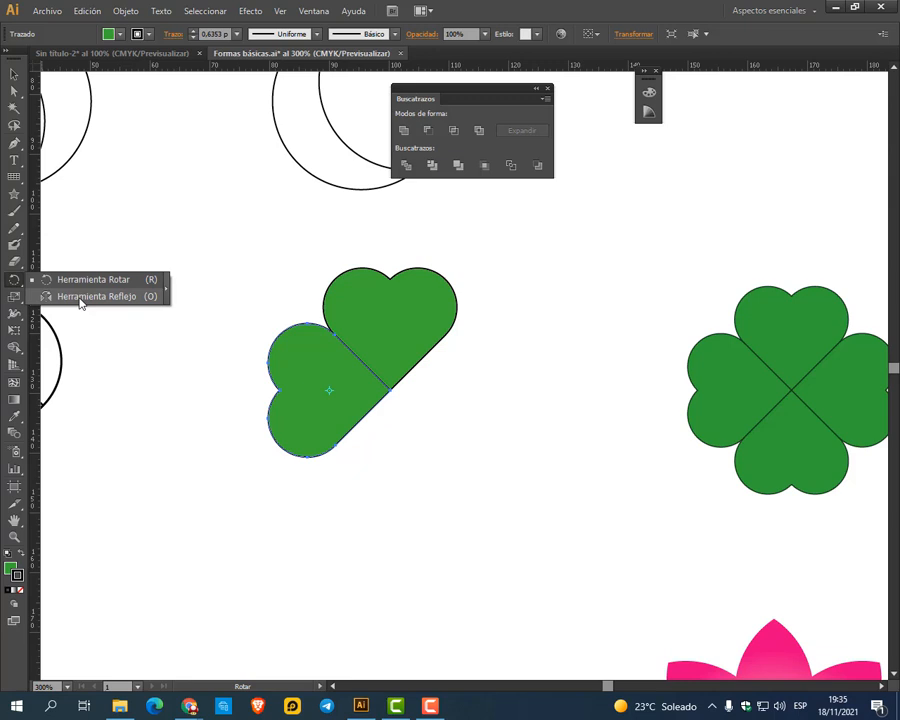
click(80, 298)
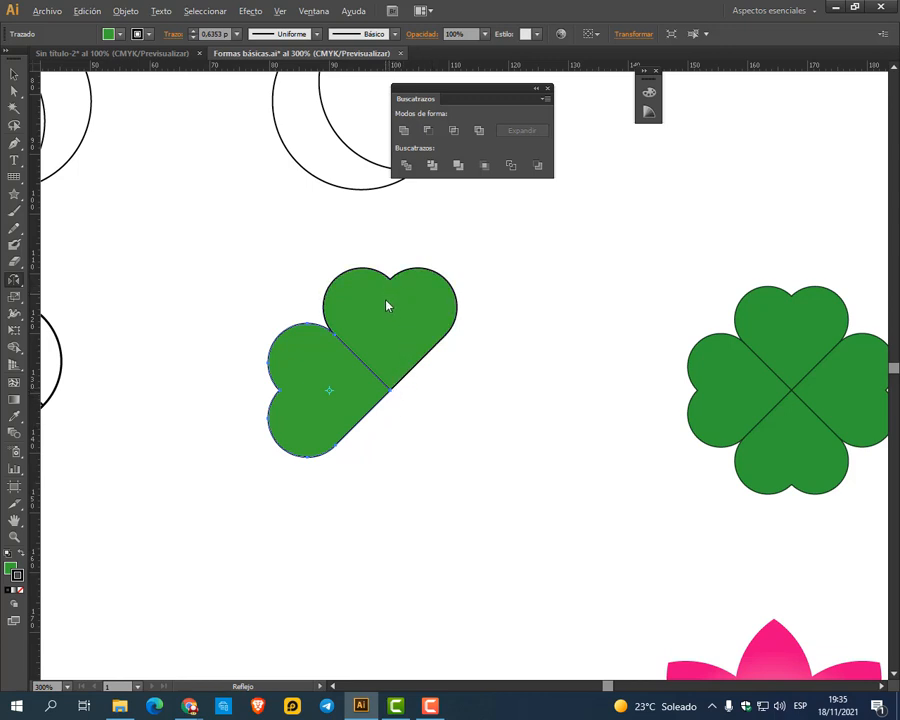
alt+click(392, 390)
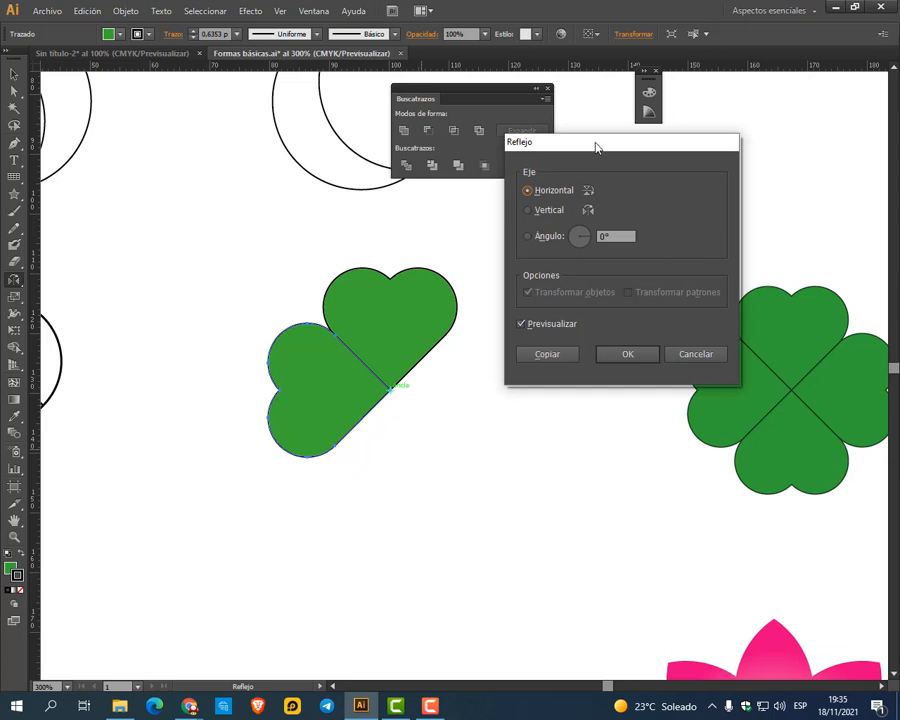
Reflect the left heart across the vertical axis as a copy, with the preview on, to form the opposite leaf
drag(598, 146, 575, 210)
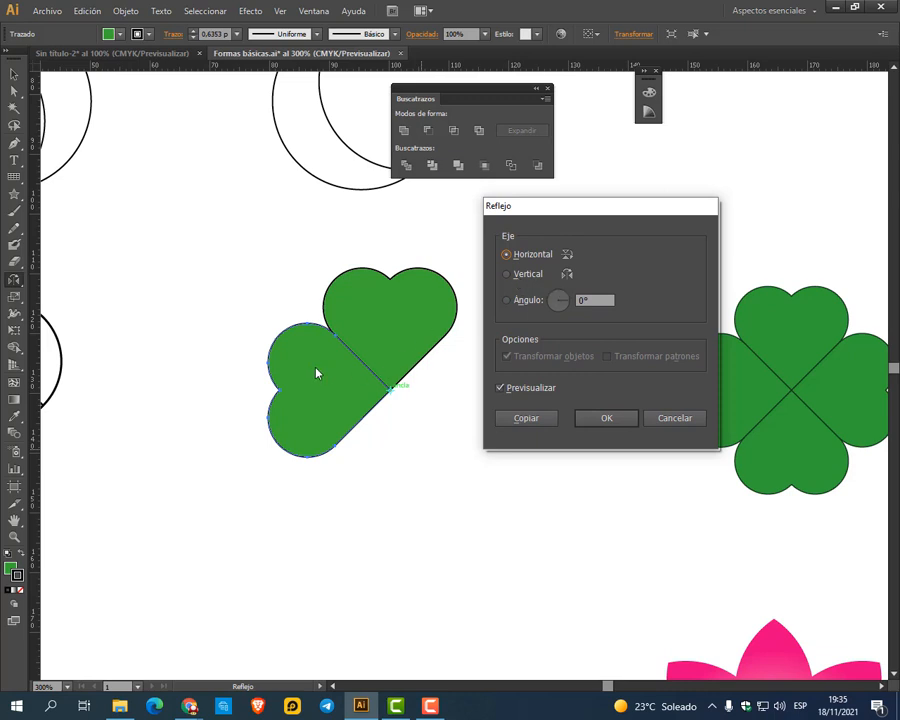
click(529, 390)
click(529, 391)
click(518, 277)
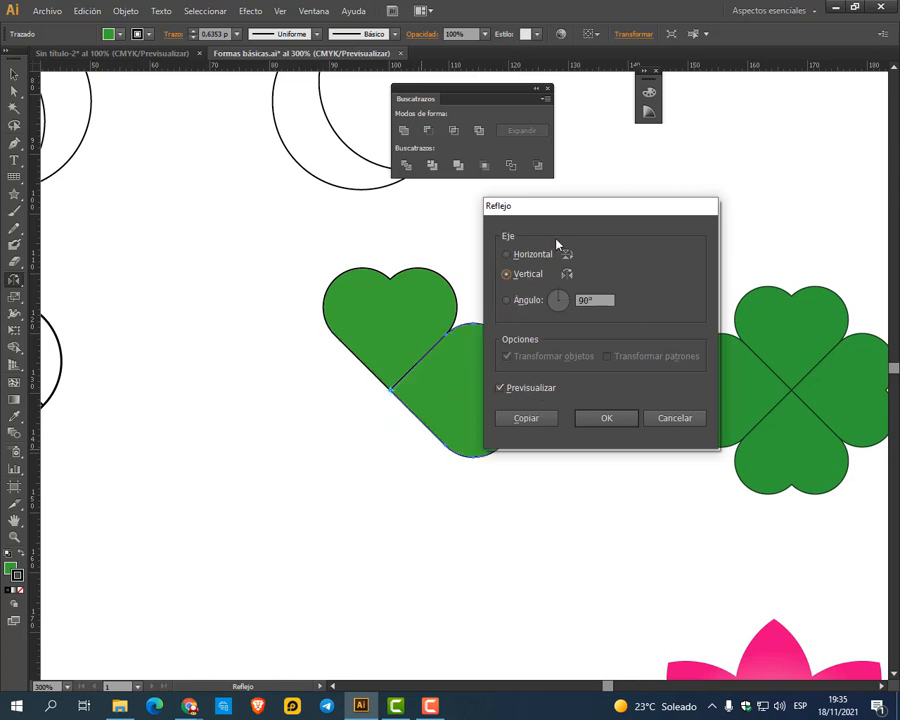
drag(566, 213, 652, 124)
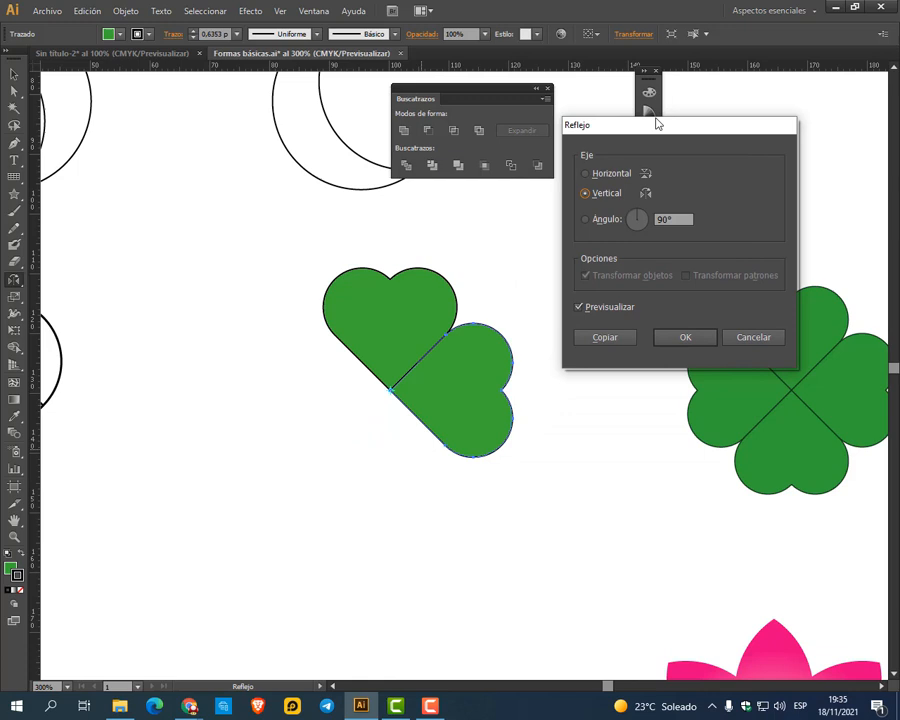
click(605, 172)
click(610, 190)
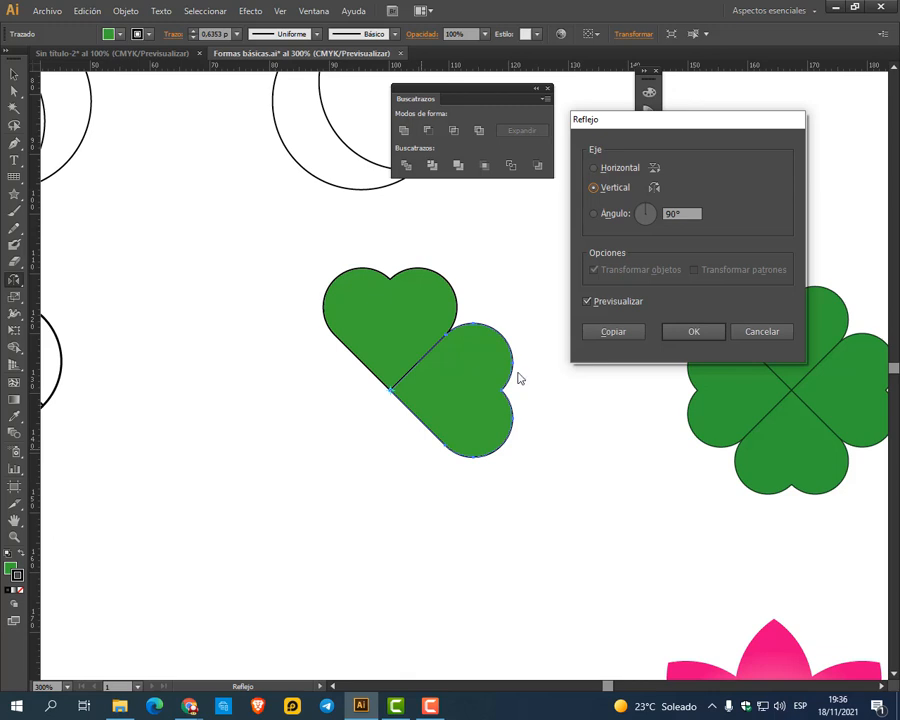
click(623, 333)
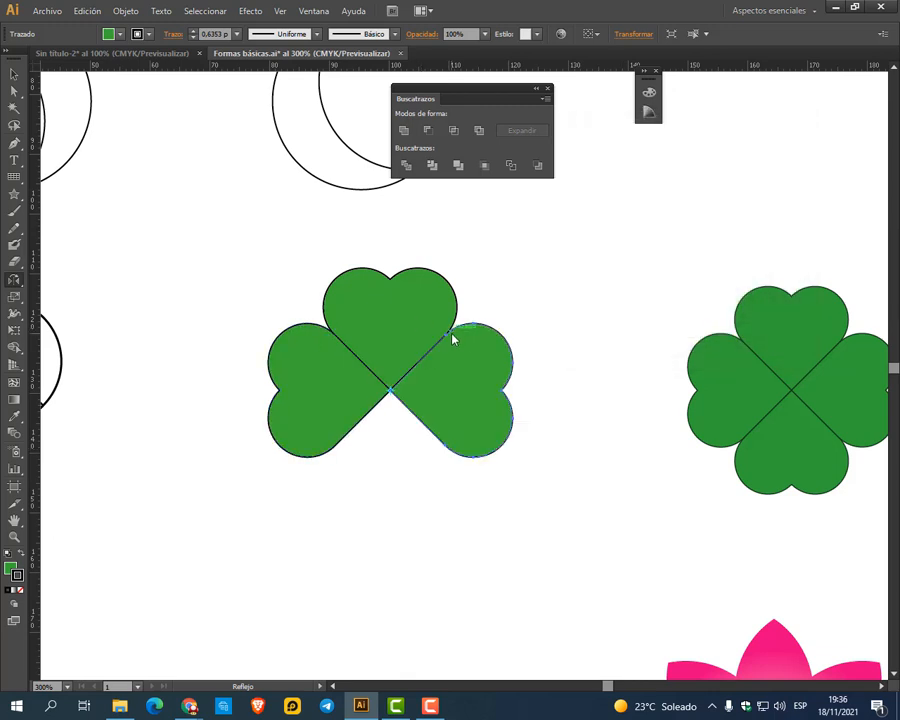
key(v)
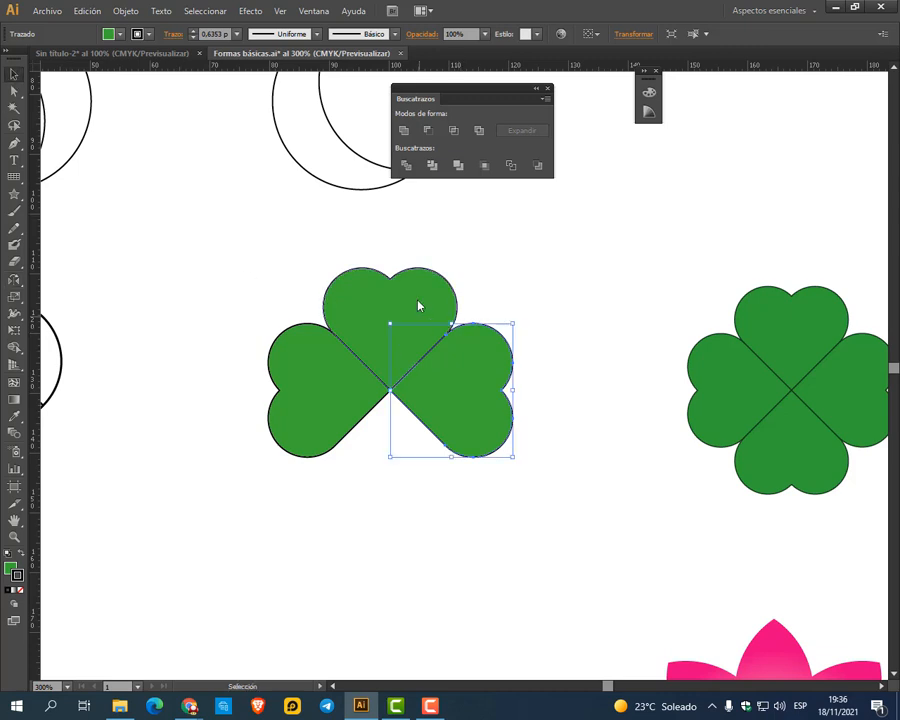
Reflect a copy of the upper heart across the horizontal axis about the shared tip to complete the four-leaf clover, then deselect it
click(578, 271)
click(391, 287)
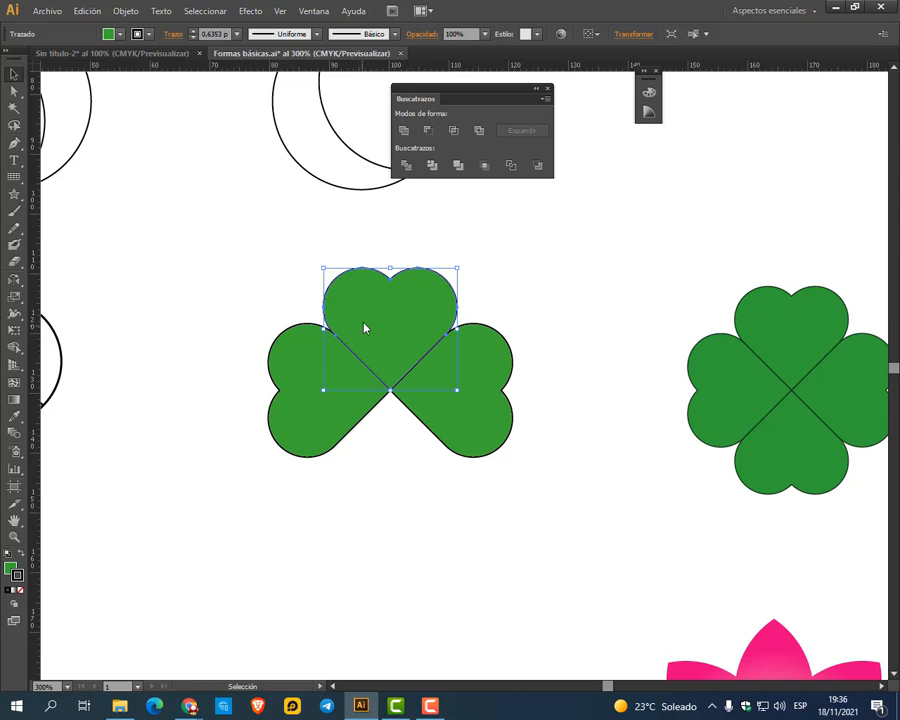
click(14, 282)
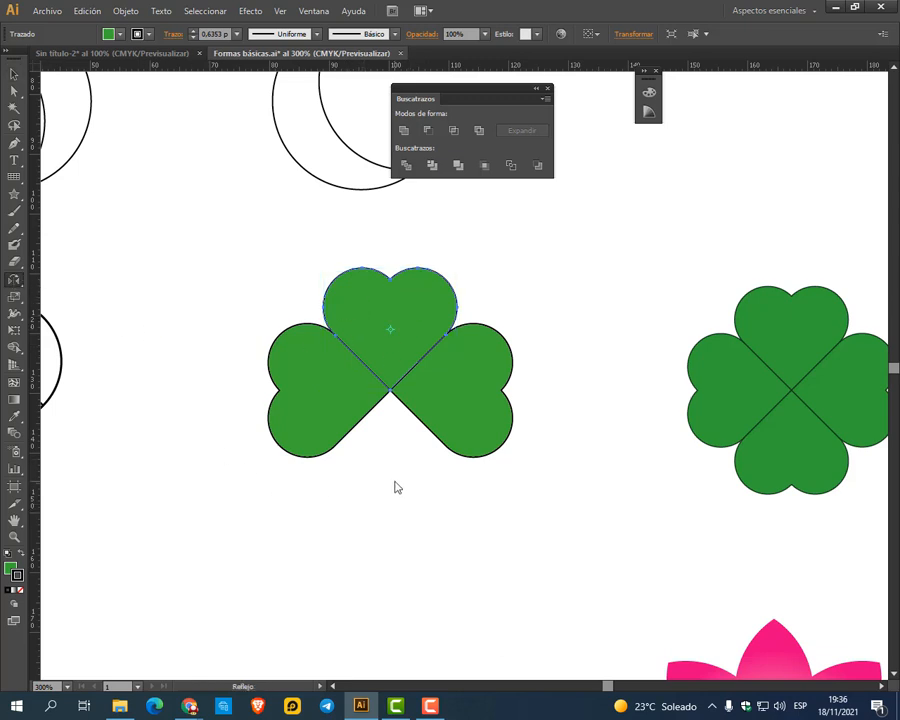
alt+click(390, 390)
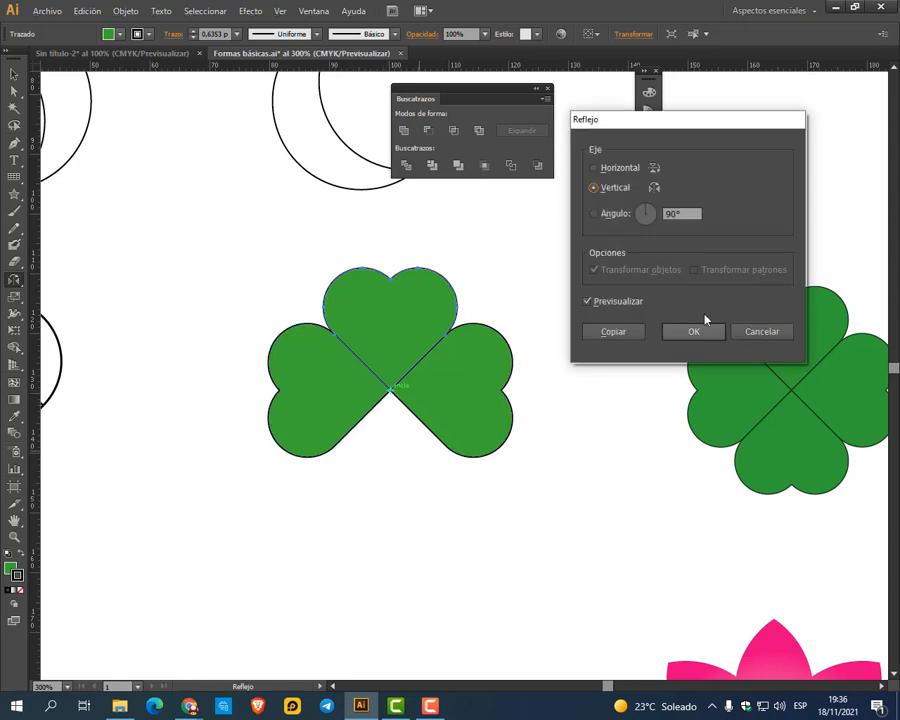
click(622, 168)
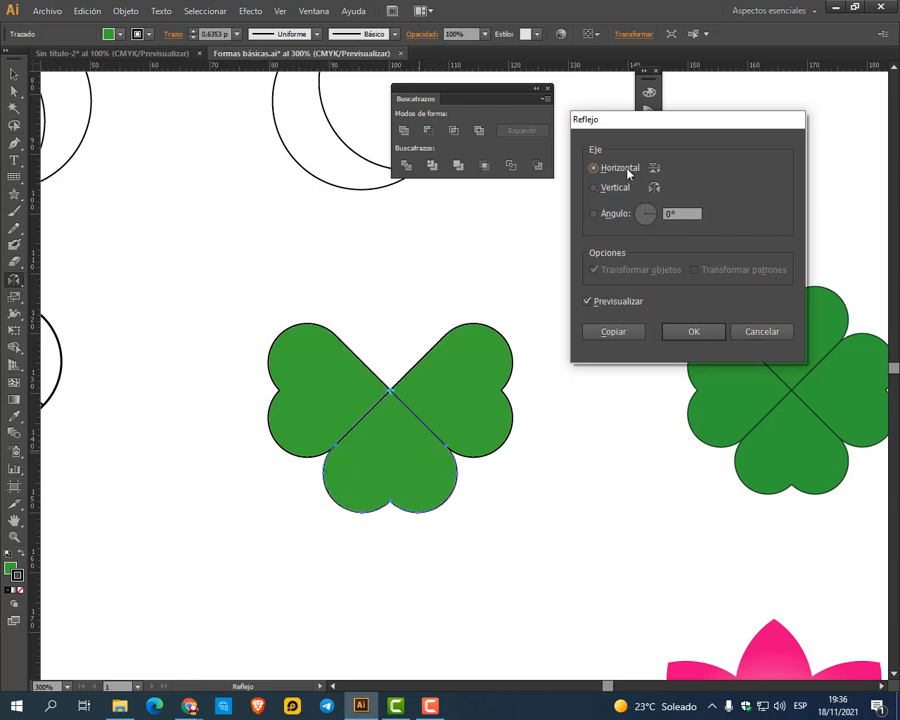
click(606, 332)
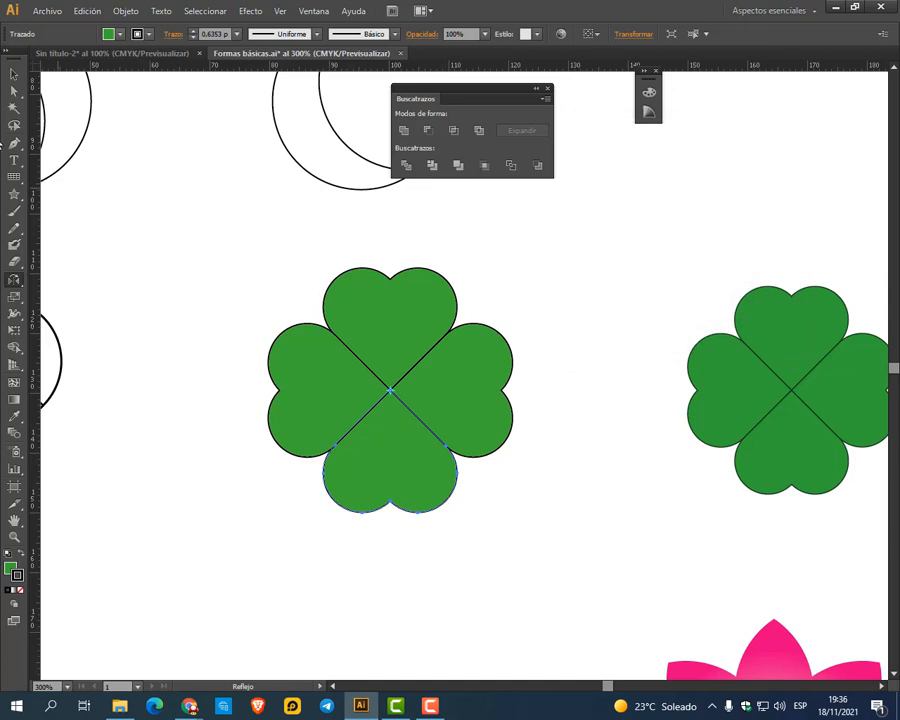
key(v)
click(210, 256)
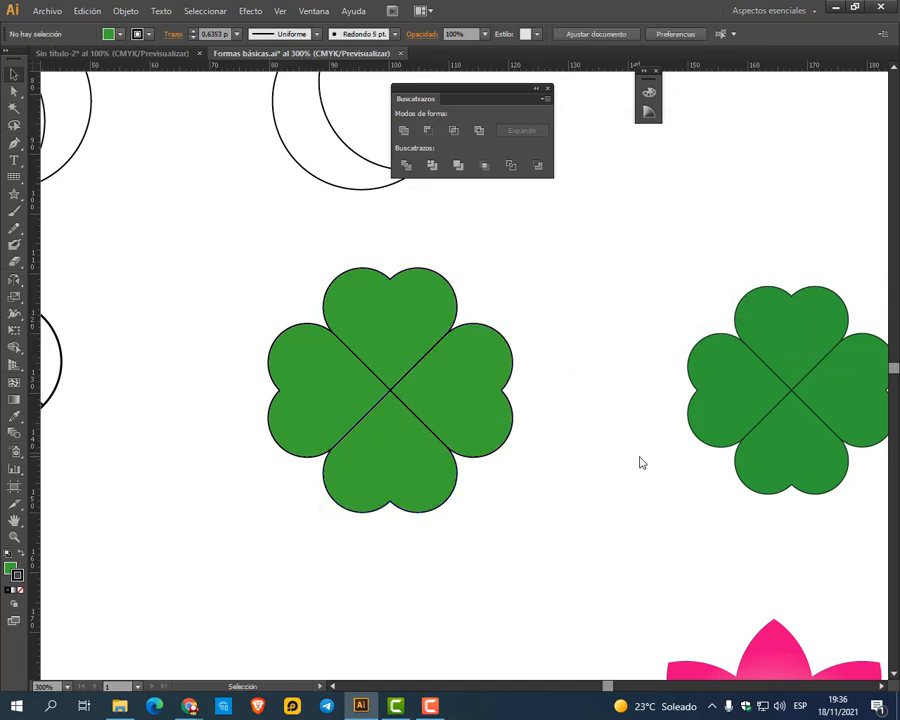
click(854, 7)
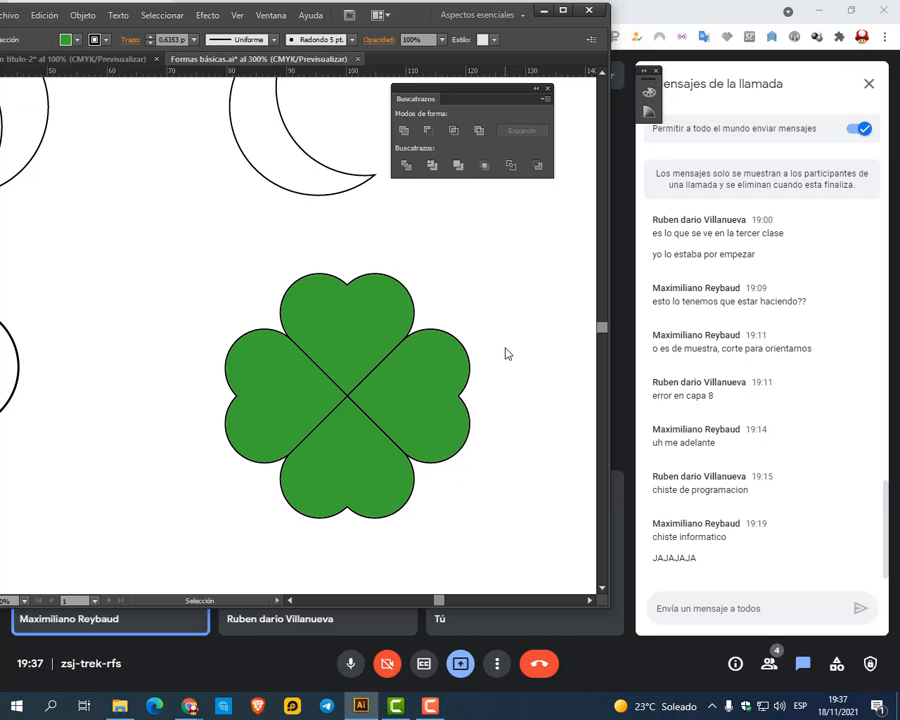
click(564, 17)
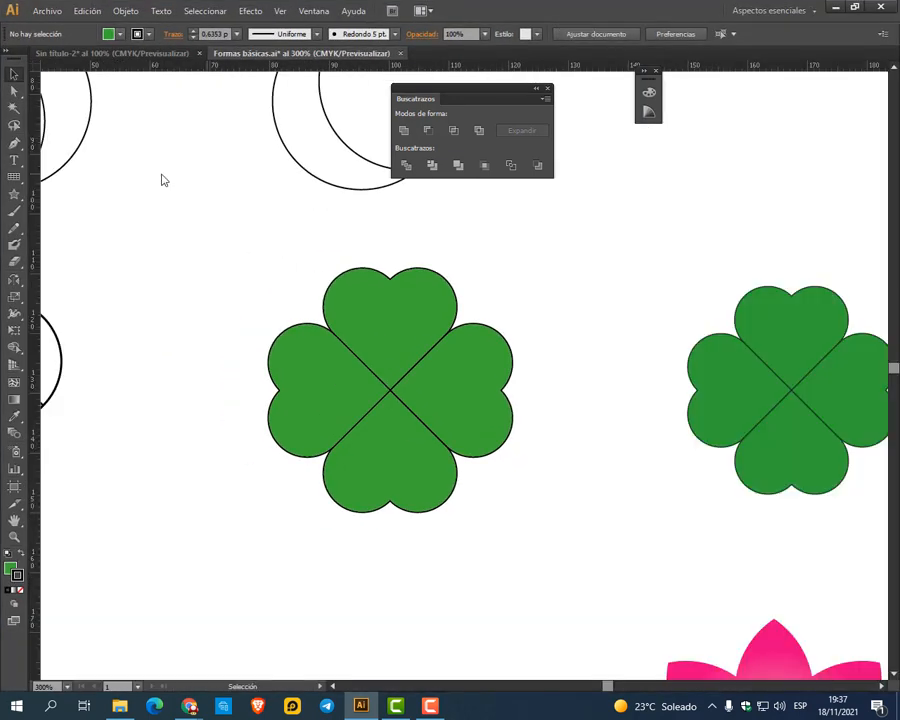
click(14, 280)
click(14, 282)
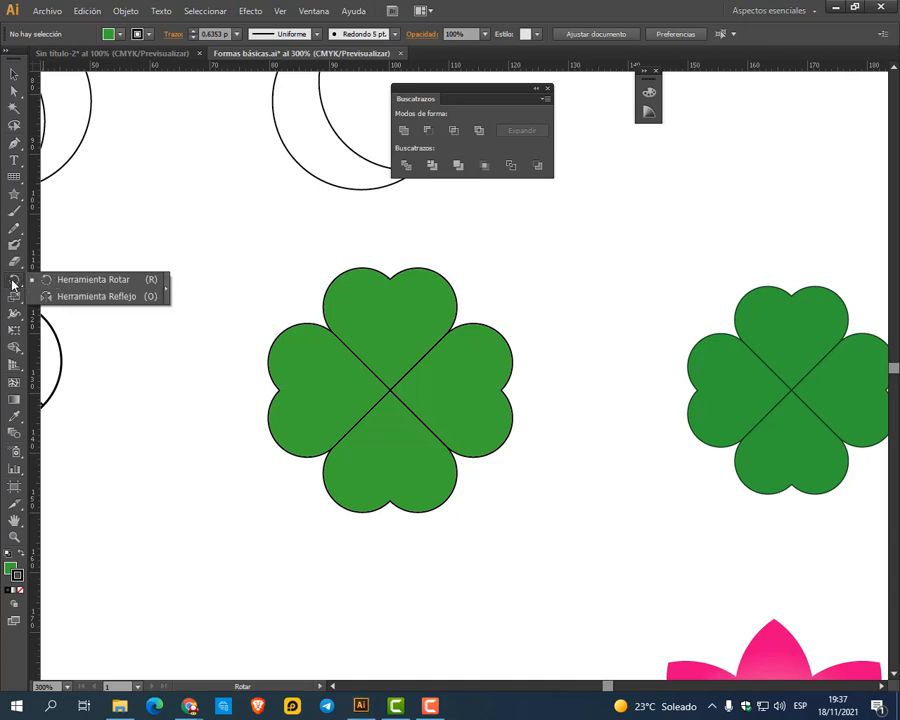
click(13, 74)
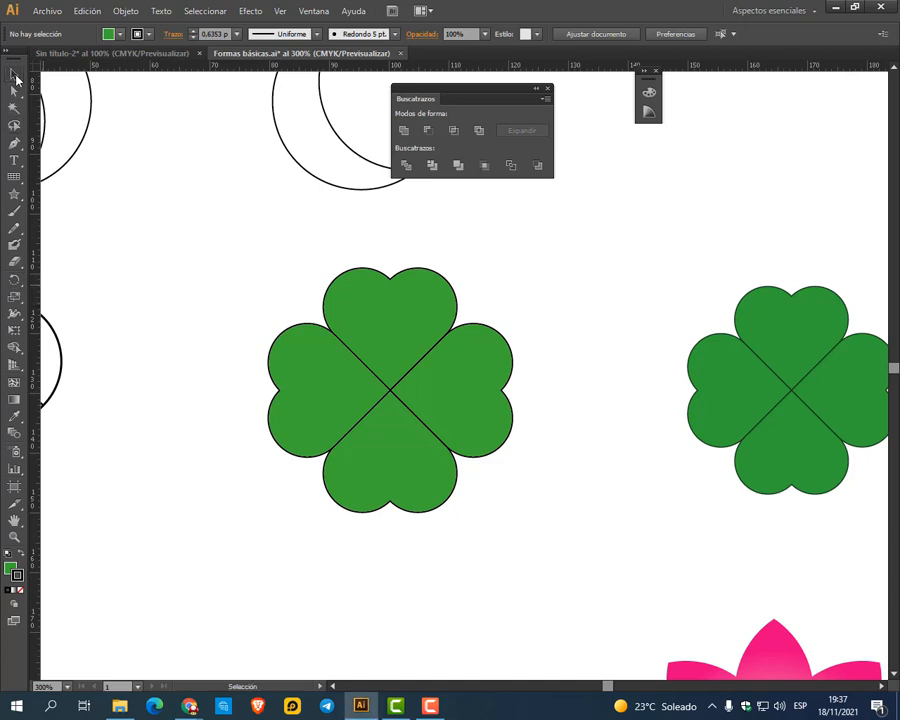
click(855, 9)
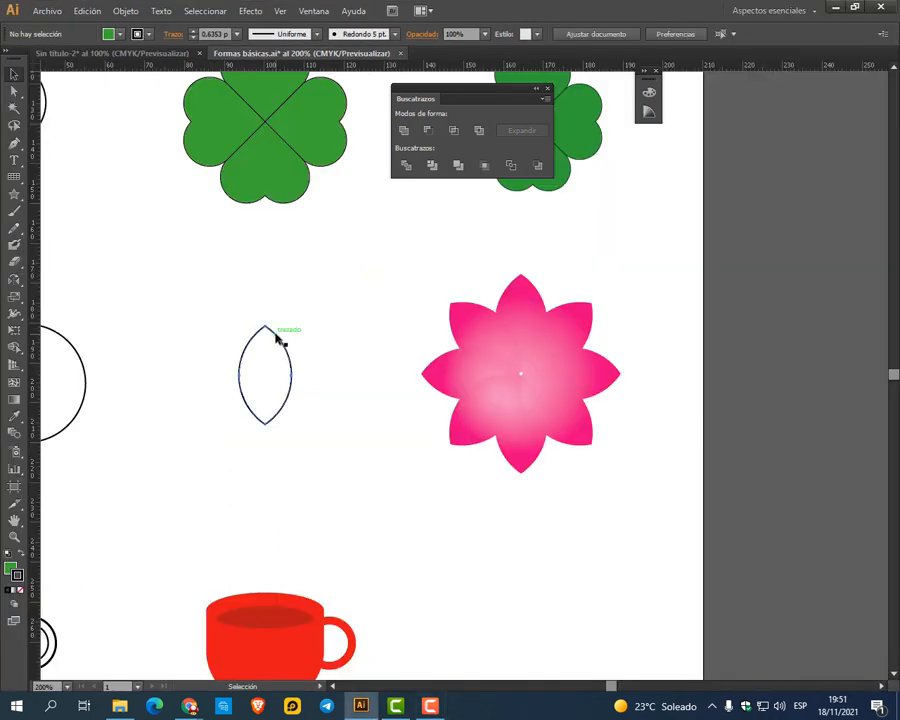
Select the unfilled pointed-oval petal outline beside the pink flower
drag(279, 340, 526, 322)
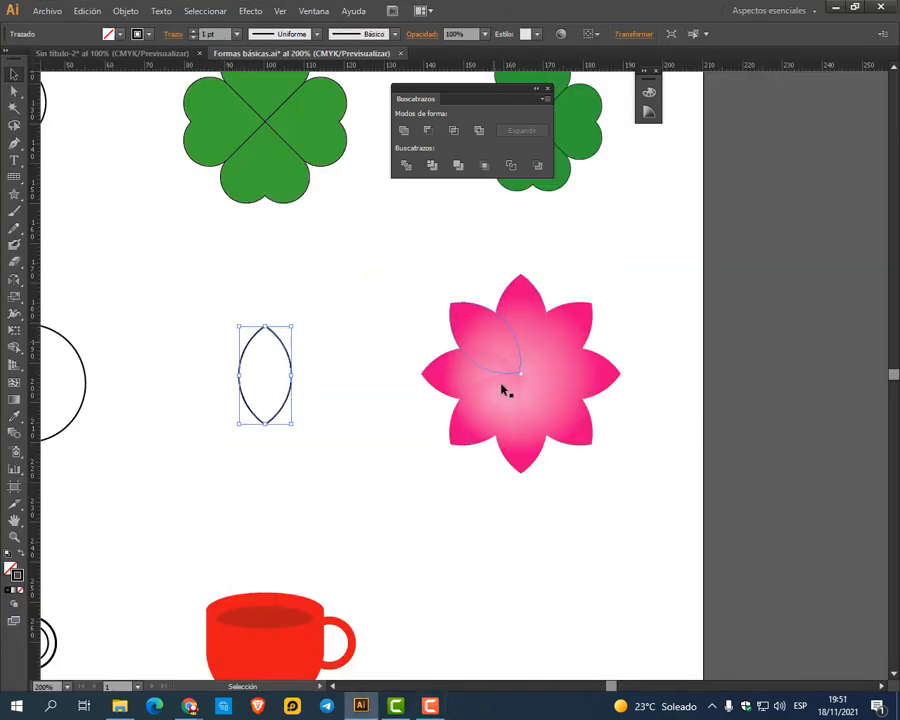
drag(505, 390, 522, 287)
scroll(253, 395, up, 1)
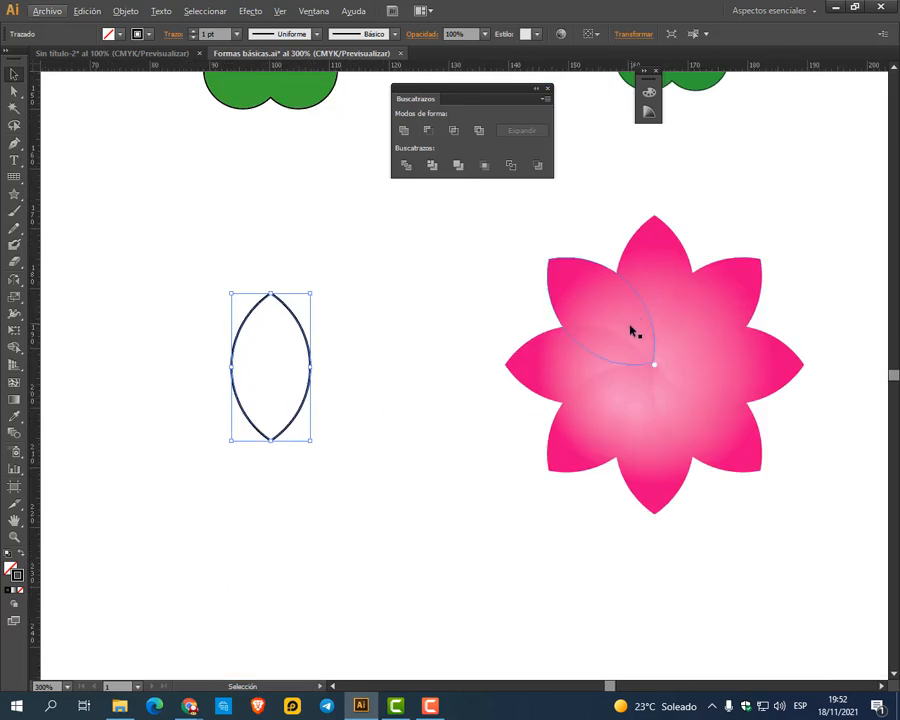
click(472, 402)
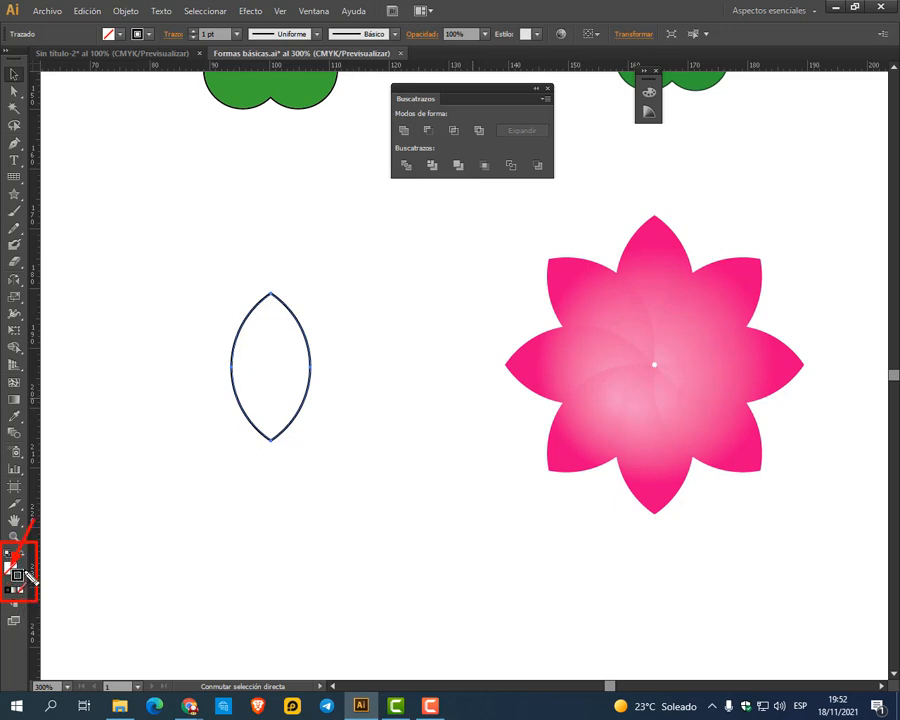
key(v)
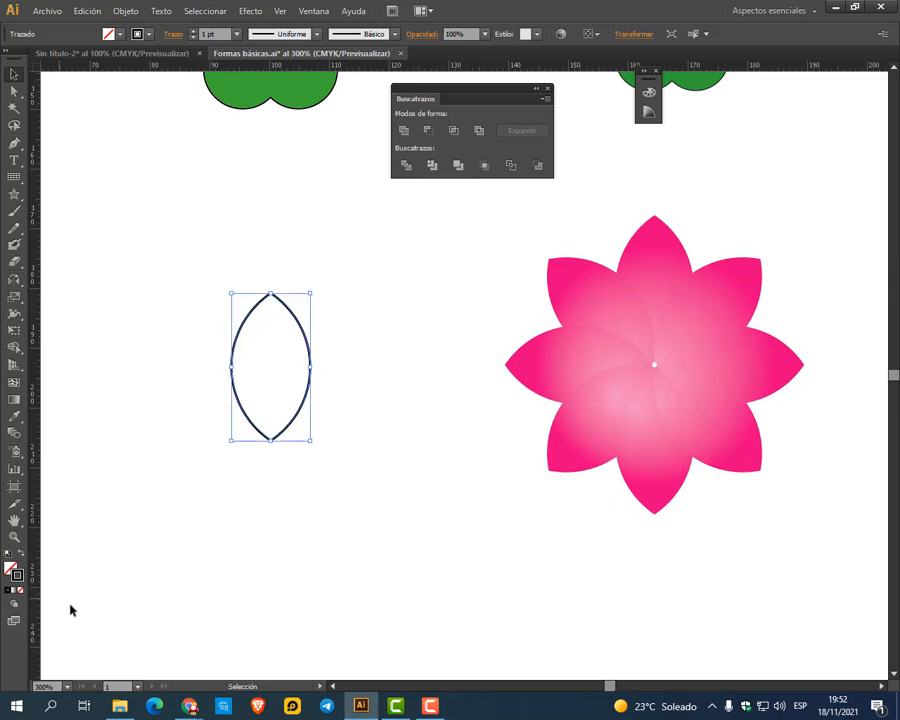
Try a white-to-black linear gradient on the petal's stroke, then undo it
click(13, 594)
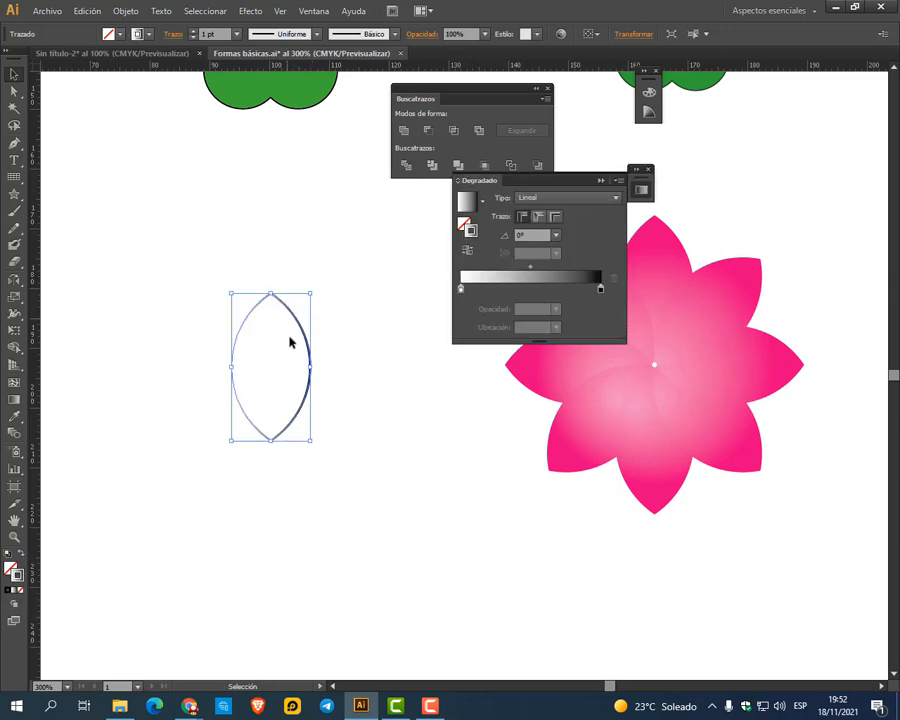
alt+scroll(272, 400, up, 3)
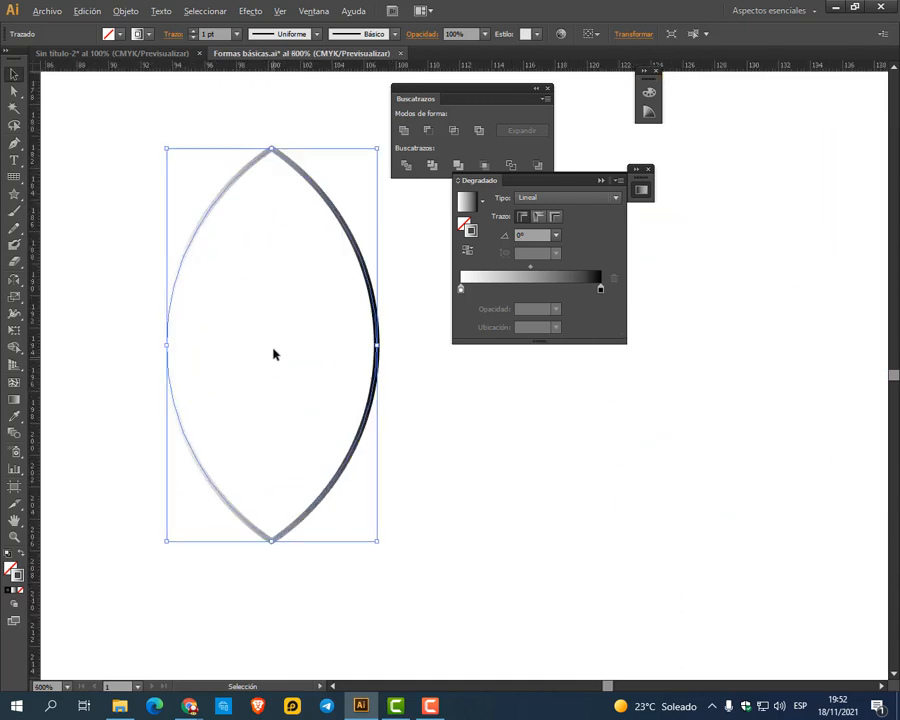
alt+scroll(323, 347, down, 1)
key(ctrl+z)
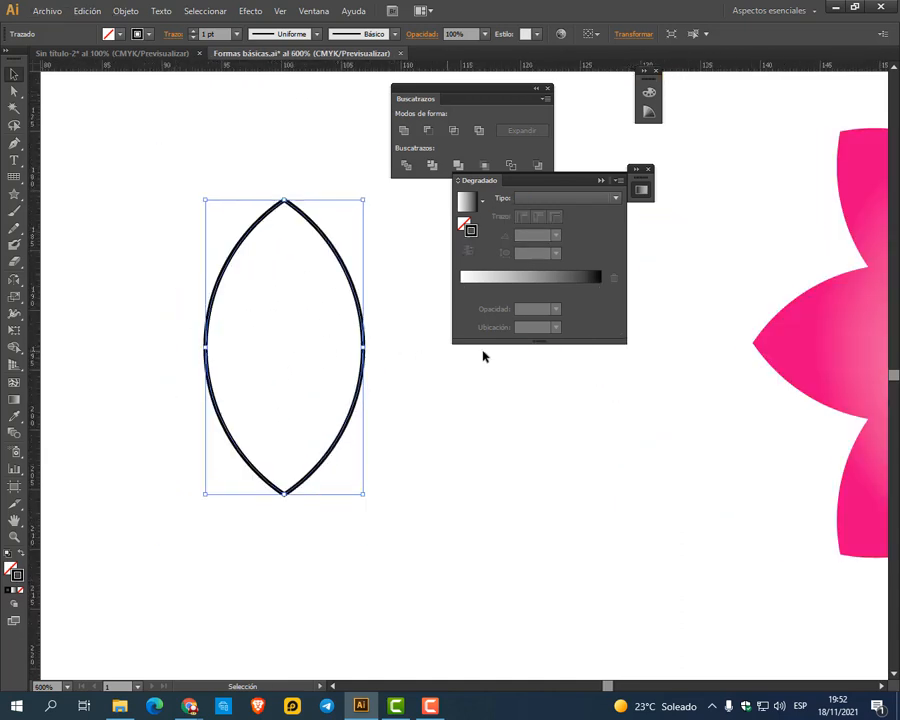
Try a white-to-black linear gradient as the petal's fill, then set the fill back to none
click(10, 569)
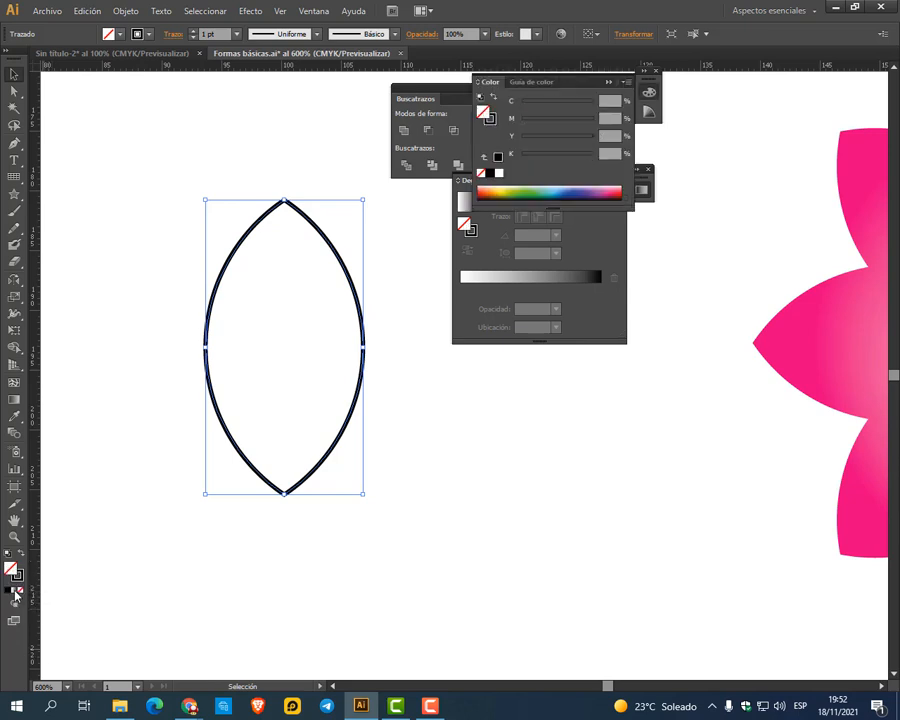
click(14, 592)
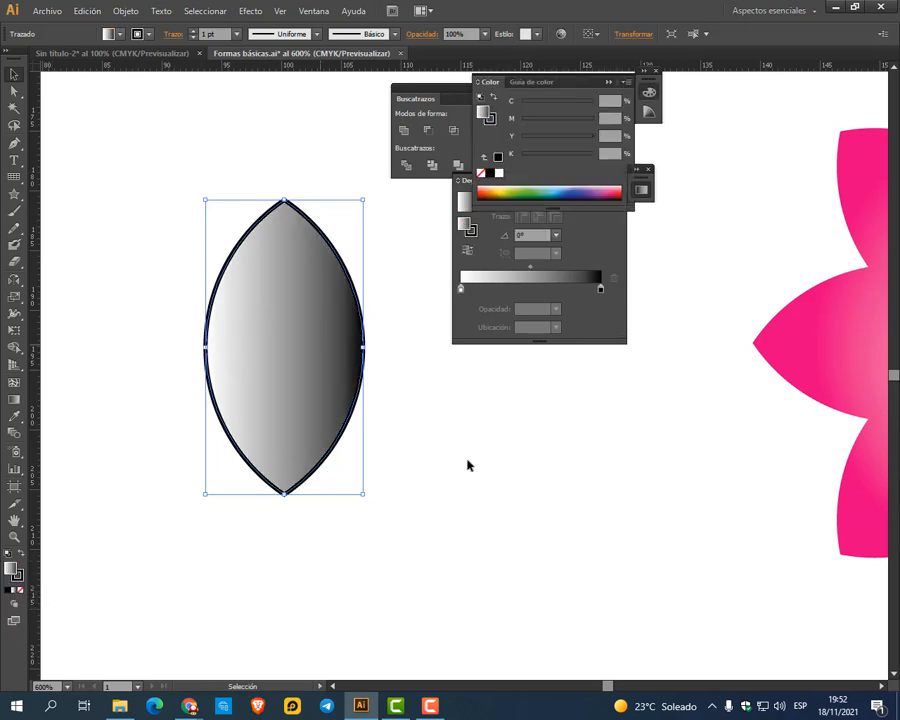
click(607, 83)
key(slash)
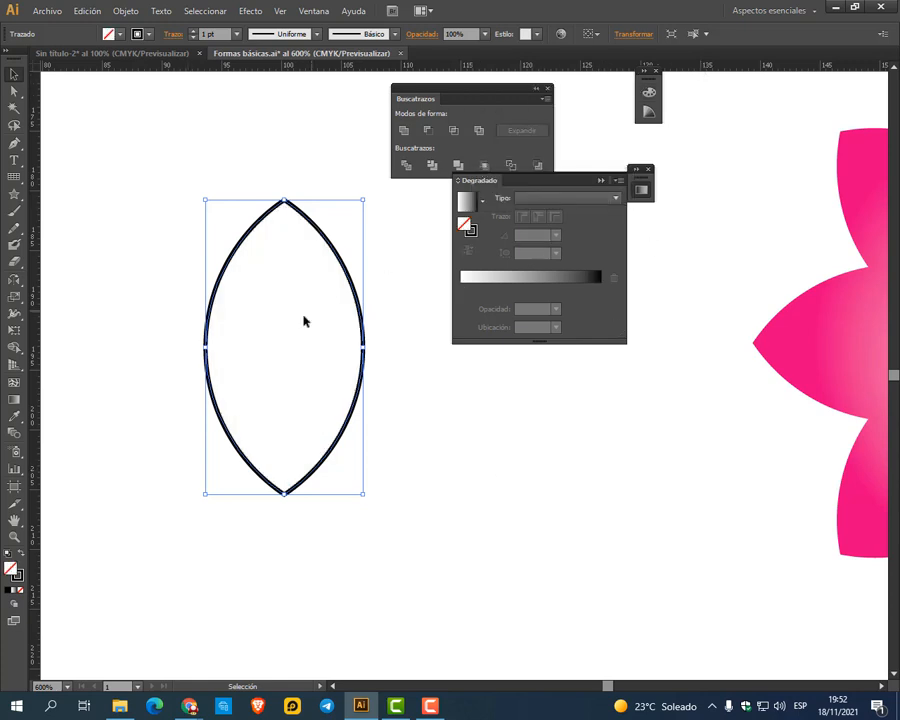
Preview the orange-yellow and fading-sky gradient swatches as the petal's fill, then return to the white-to-black linear gradient
click(120, 34)
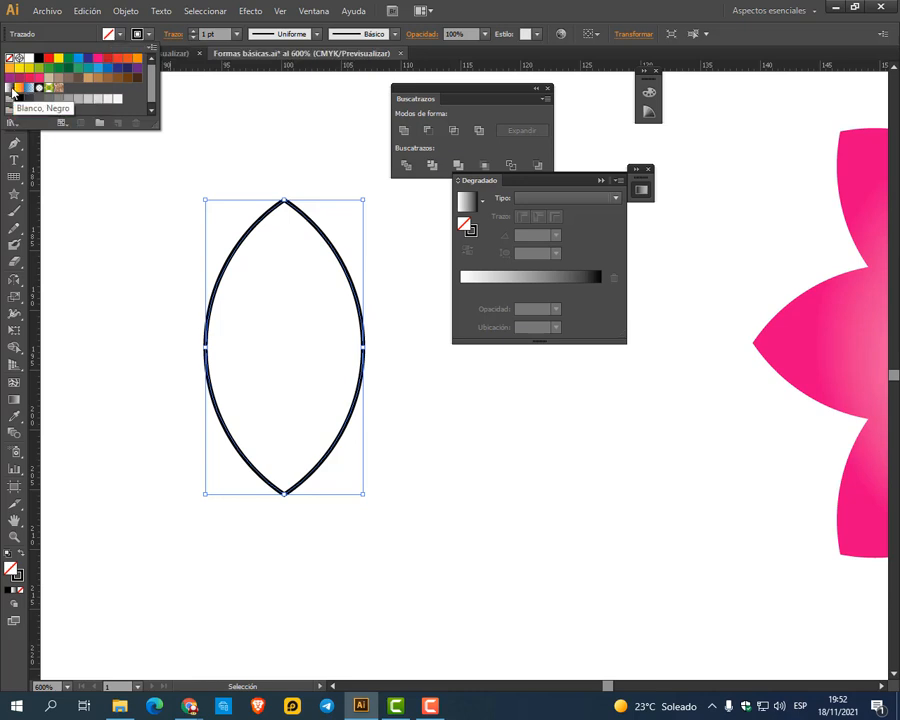
click(10, 88)
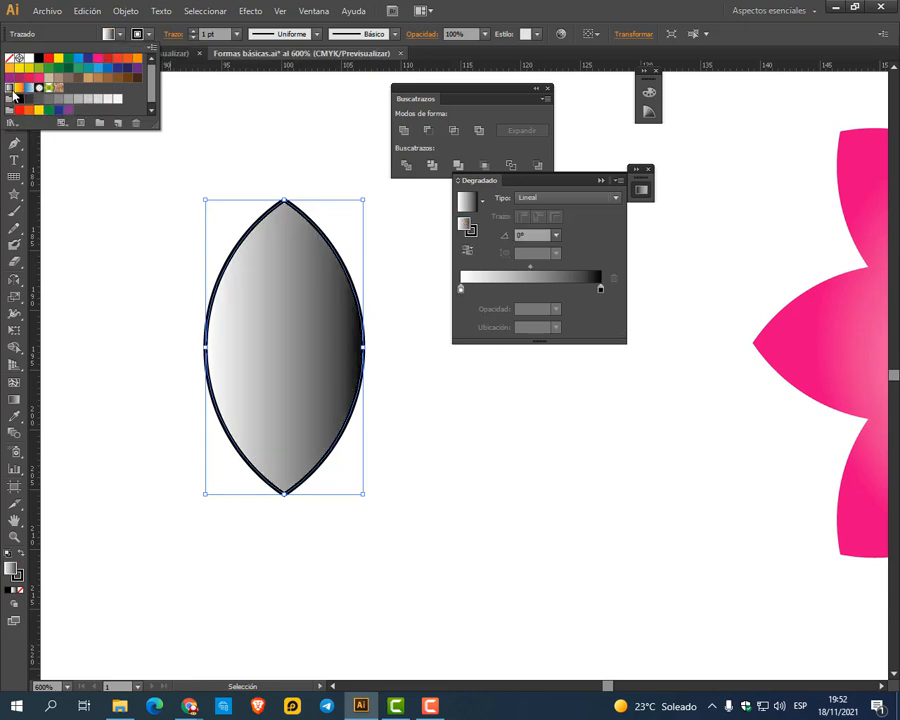
click(17, 88)
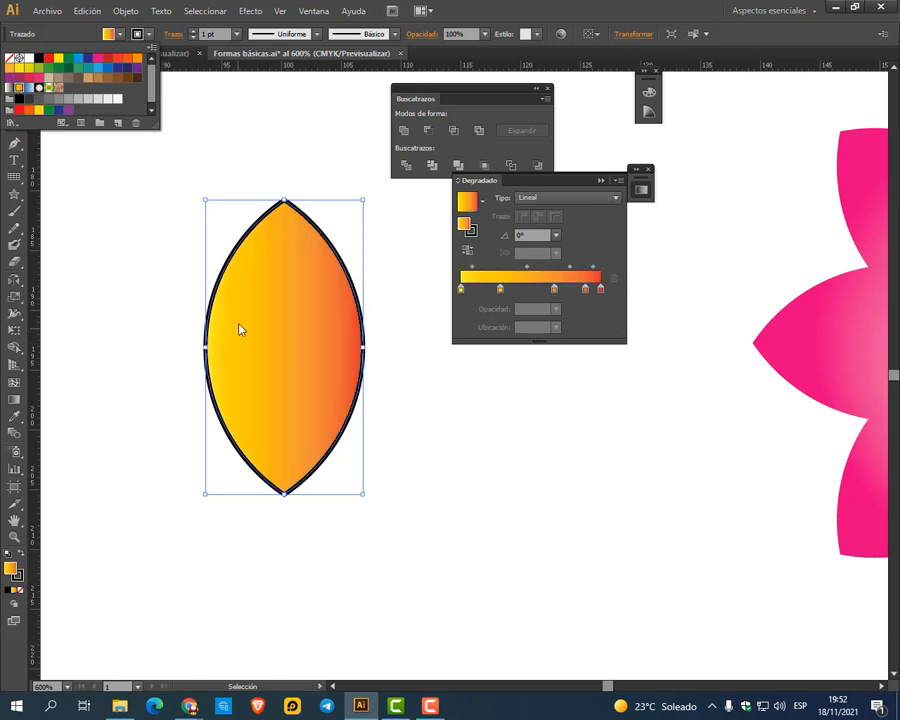
click(30, 88)
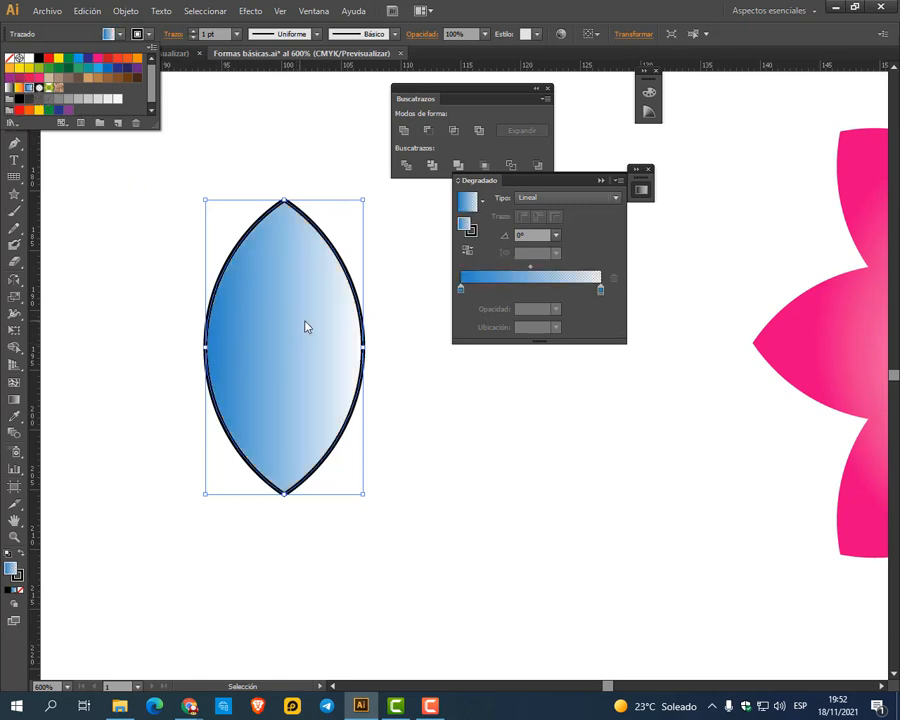
click(9, 88)
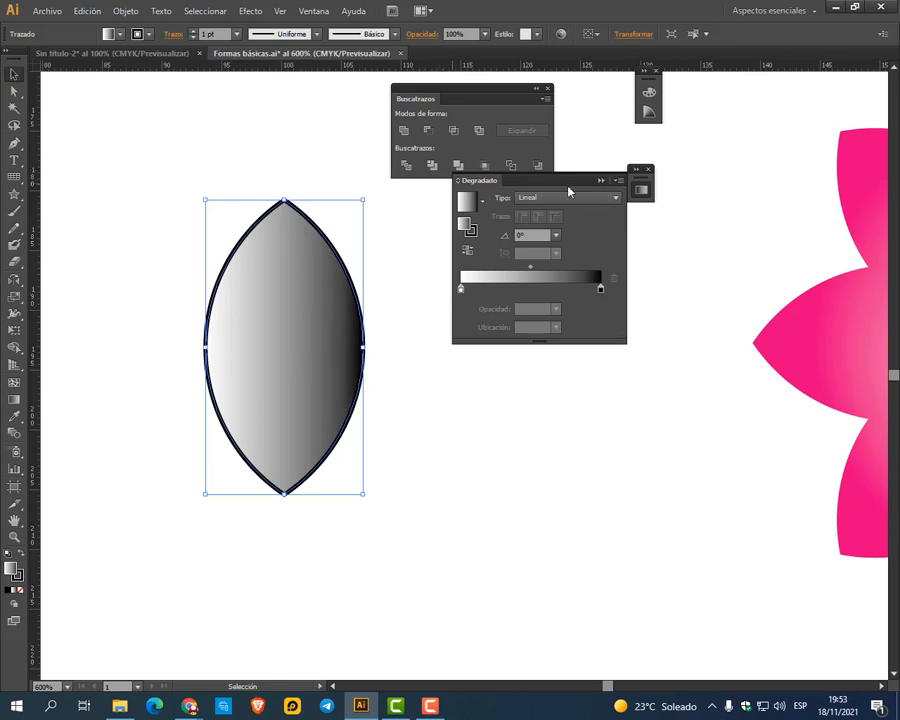
Close all the floating panels and reopen only the Gradient panel, with the petal still selected
click(648, 170)
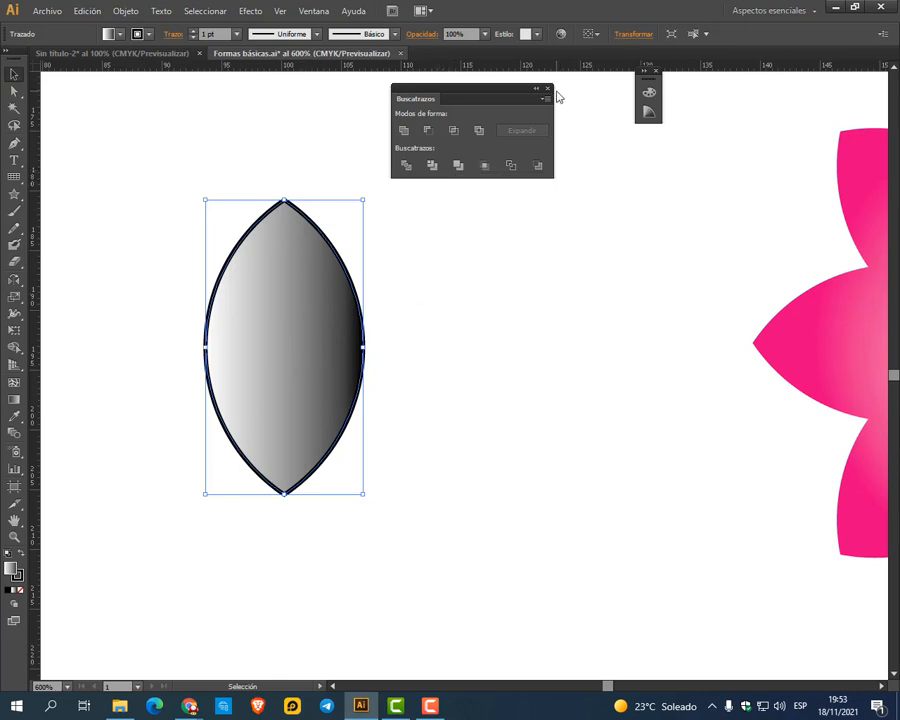
click(548, 89)
click(655, 72)
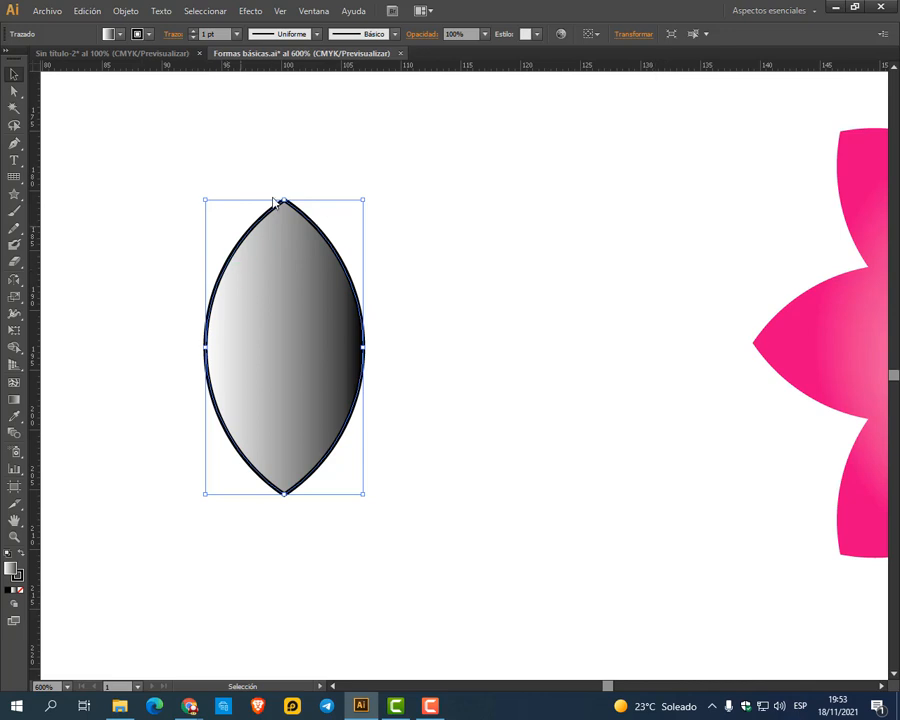
click(346, 254)
click(332, 273)
click(307, 11)
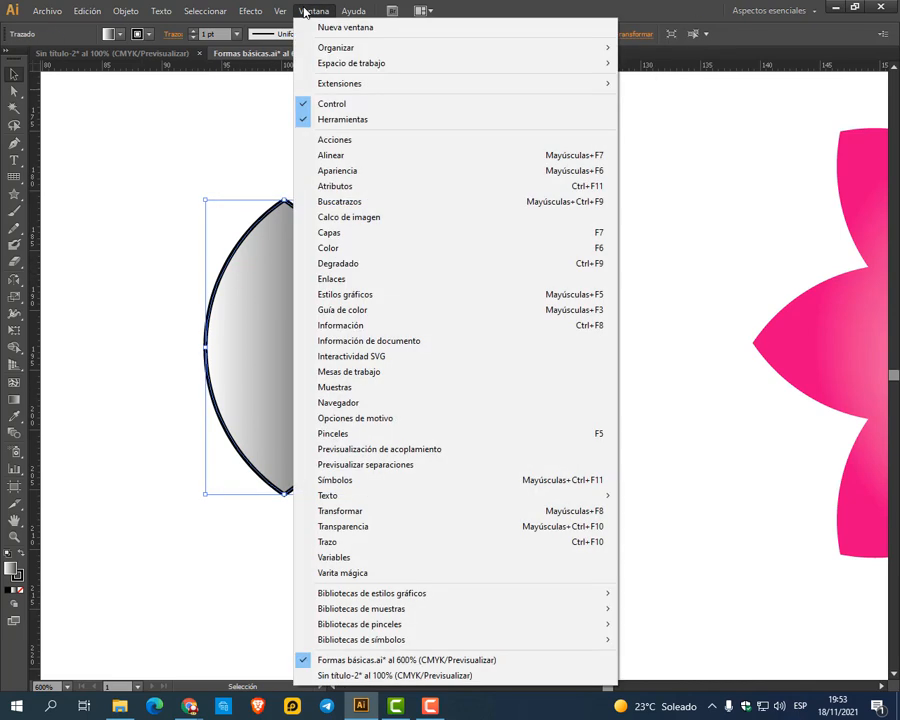
click(395, 264)
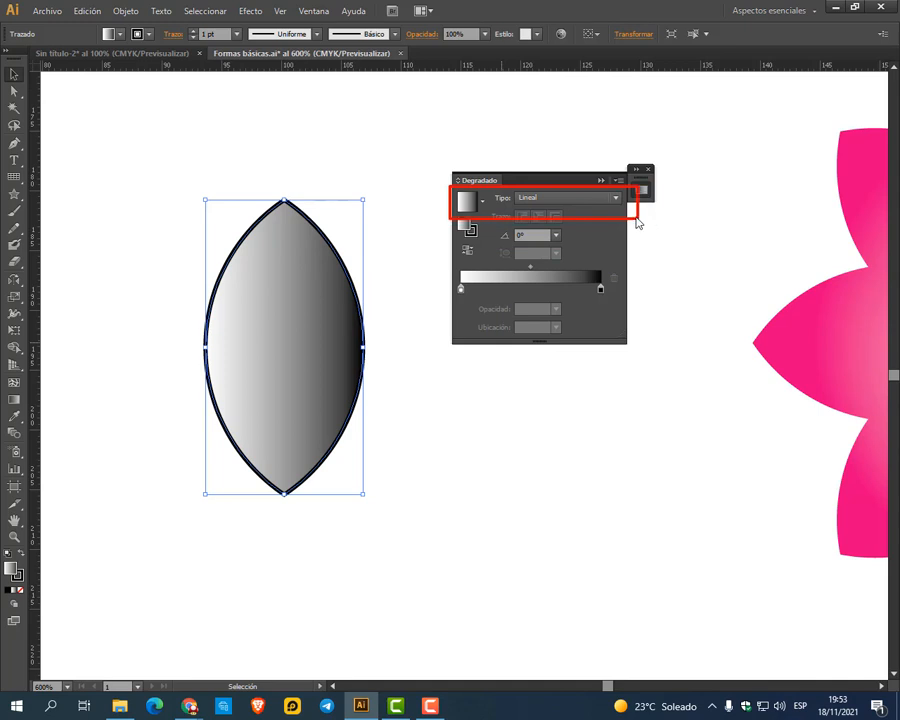
Try the radial gradient type on the petal's fill, then set the type back to linear
click(546, 199)
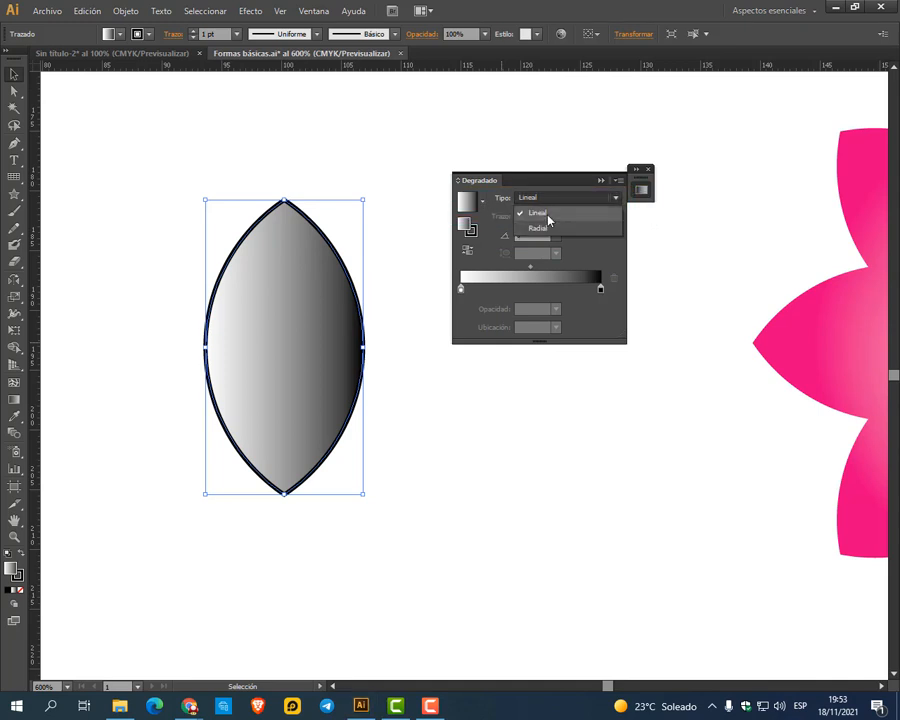
click(546, 228)
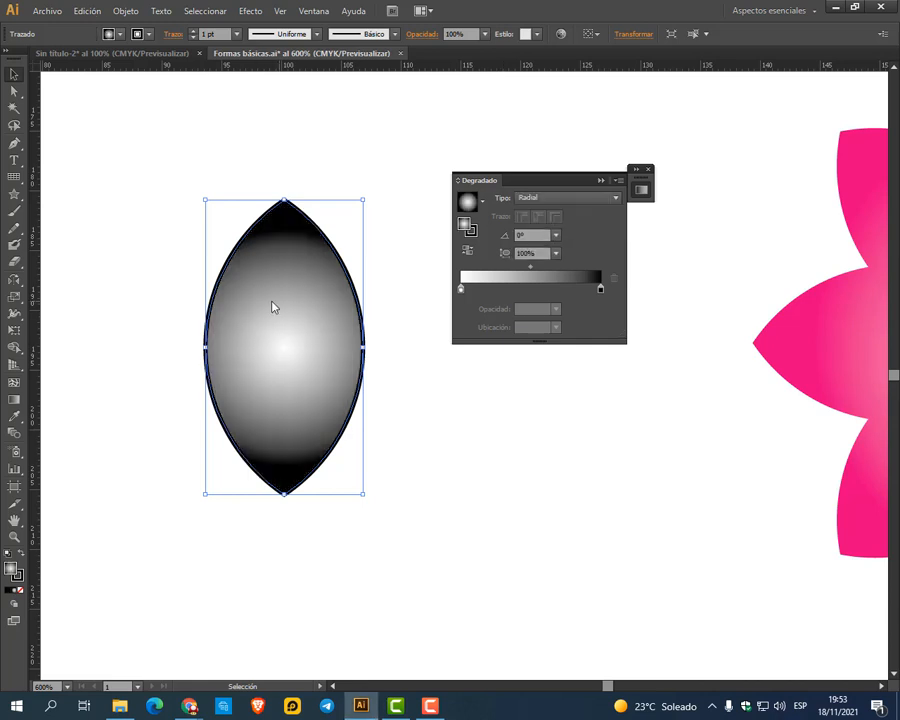
click(550, 198)
click(552, 207)
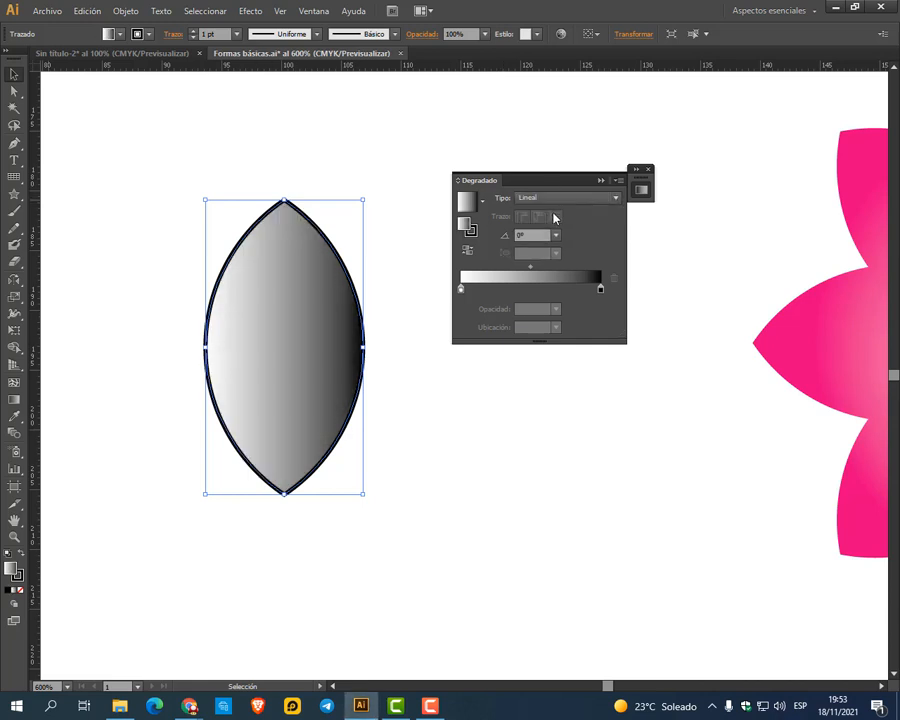
Try the preset gradients "Naranja, amarillo" and "Cielo que se atenúa" on the petal, then return to "Blanco, Negro"
click(484, 203)
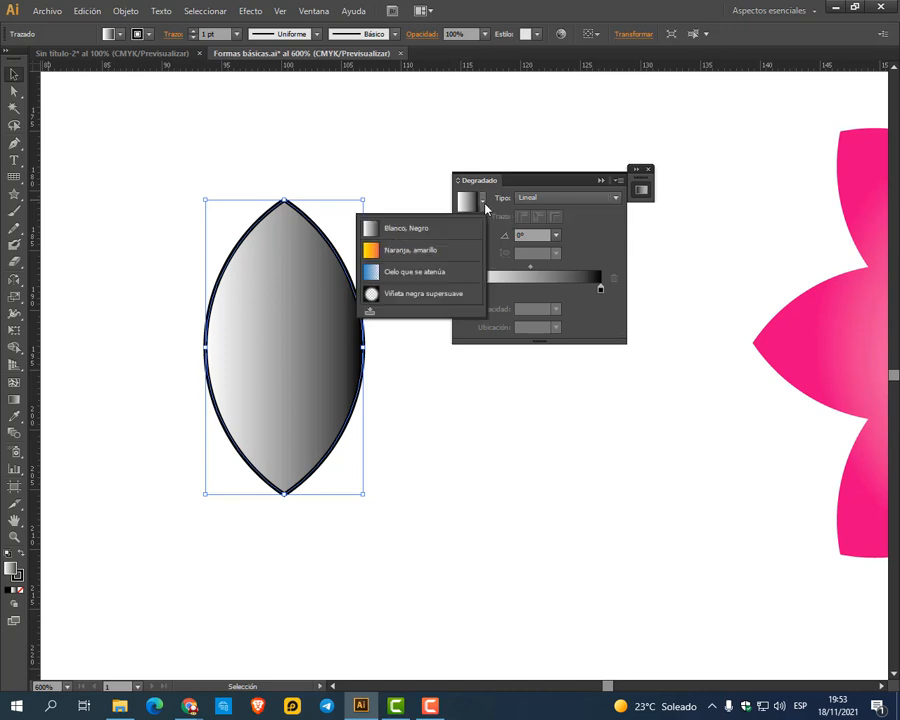
click(421, 249)
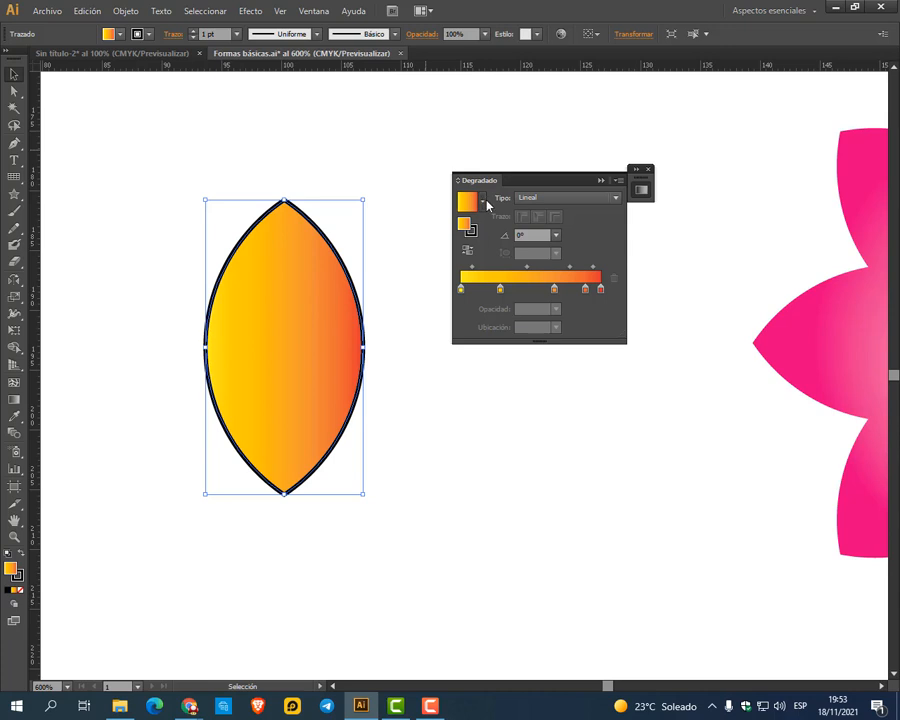
click(482, 199)
click(433, 274)
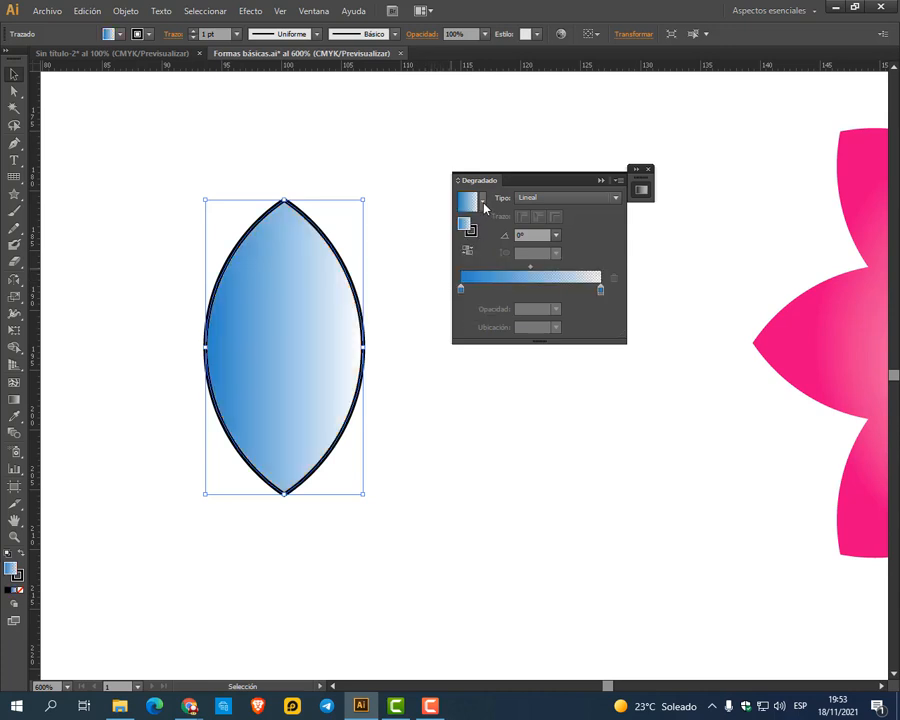
click(482, 200)
click(422, 236)
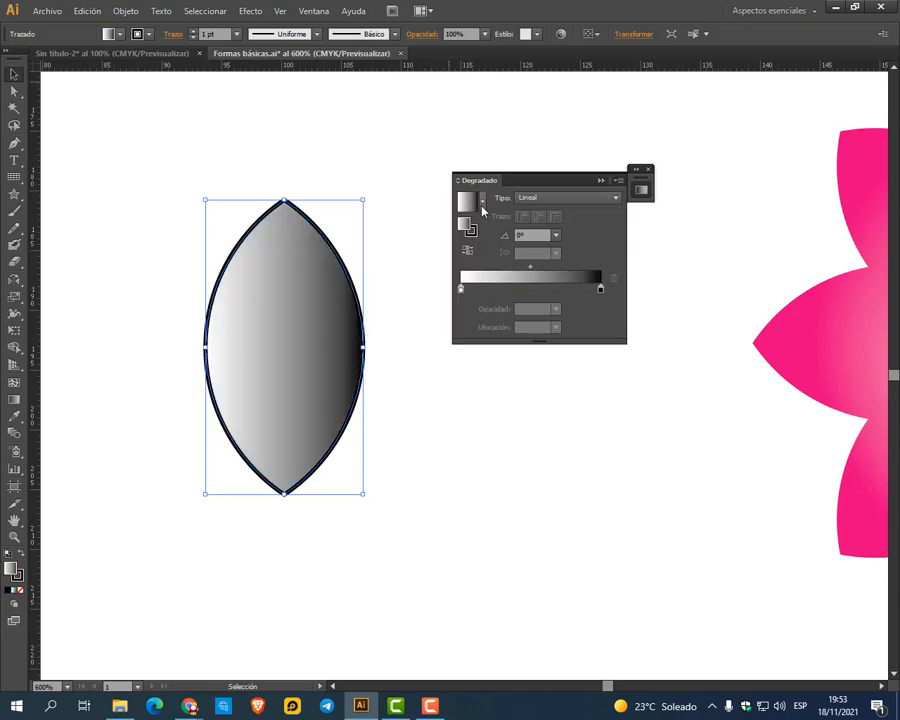
Fill the petal with the preset gradient "Naranja, amarillo" and select the gradient's second color stop
click(482, 200)
click(410, 229)
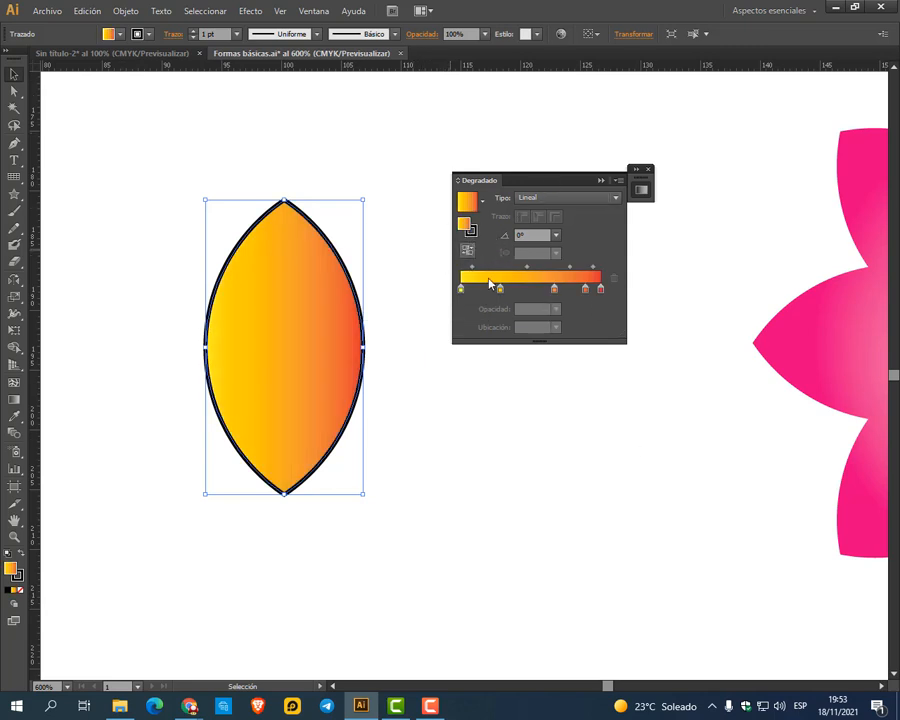
click(500, 291)
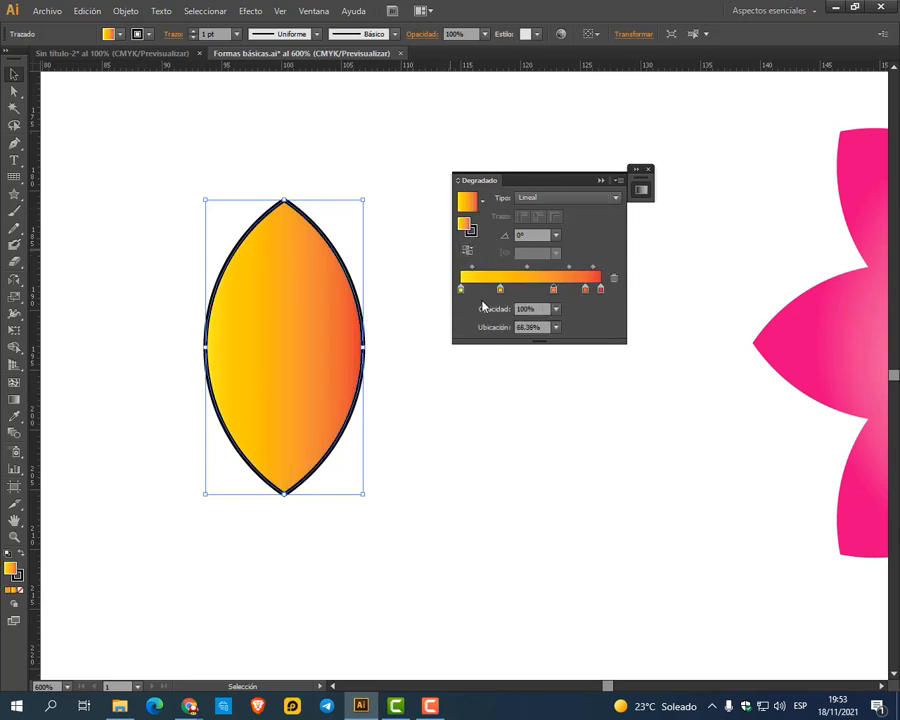
click(461, 290)
click(497, 291)
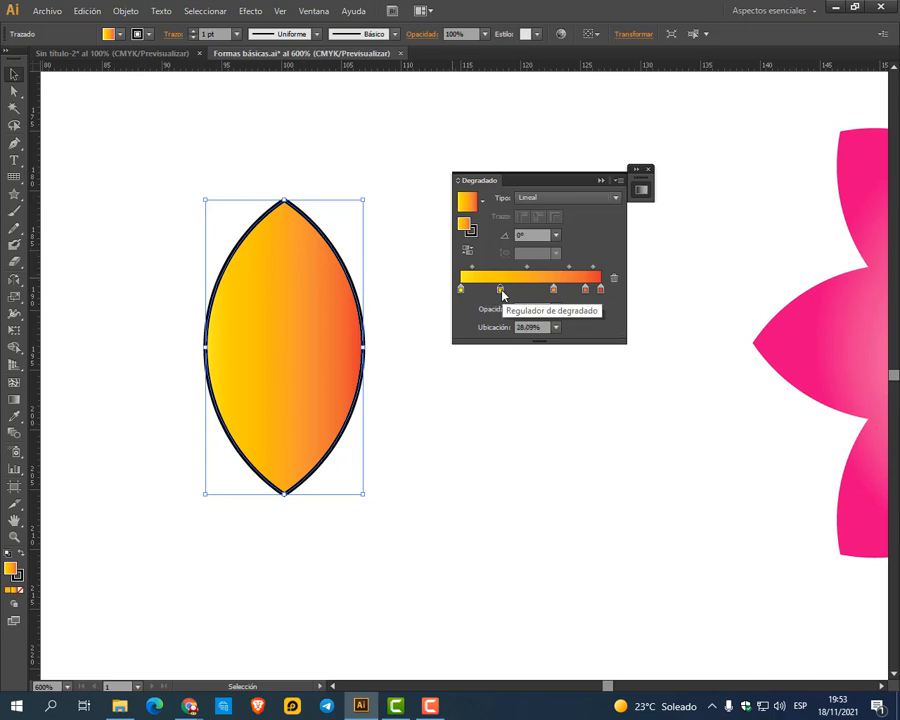
Try mixing a very dark green for the gradient's second stop with its CMYK values
double_click(501, 290)
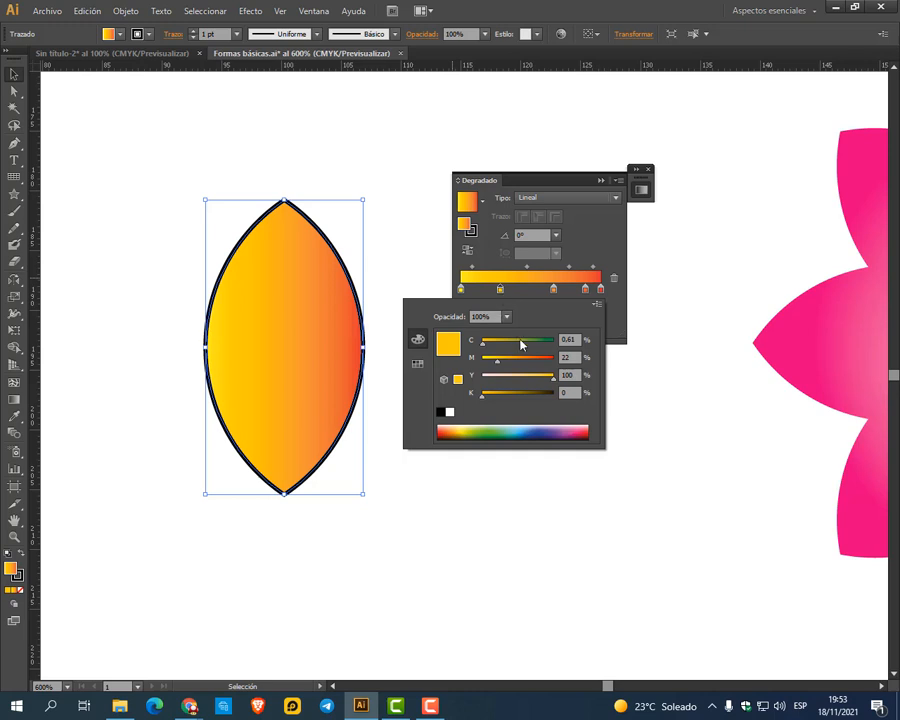
drag(521, 345, 548, 366)
click(541, 361)
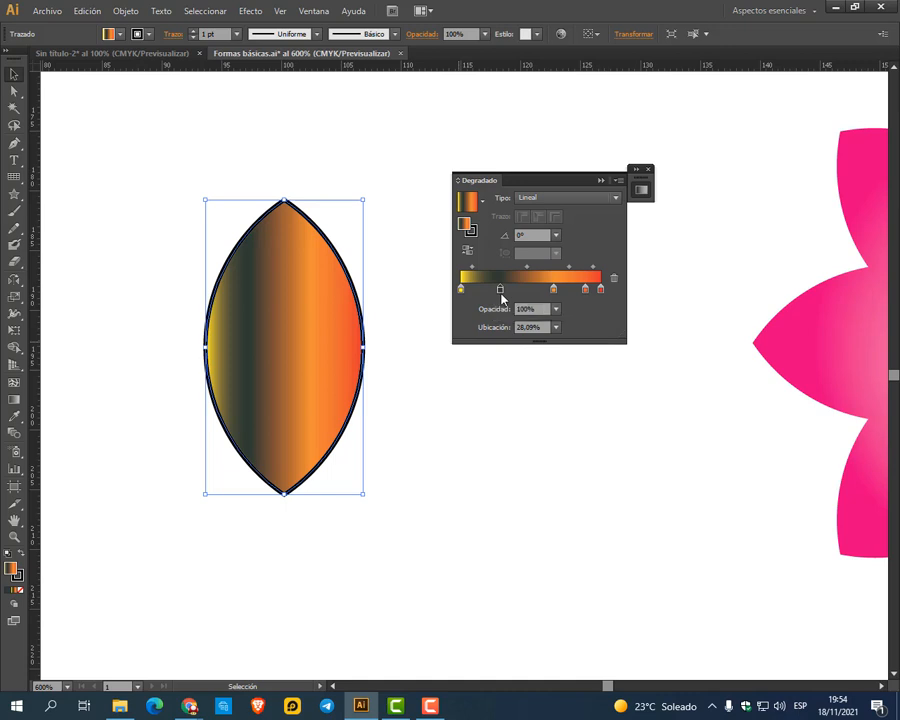
Recolor the gradient's second stop with the dark blue "Azul CMYK" swatch
double_click(500, 290)
click(417, 364)
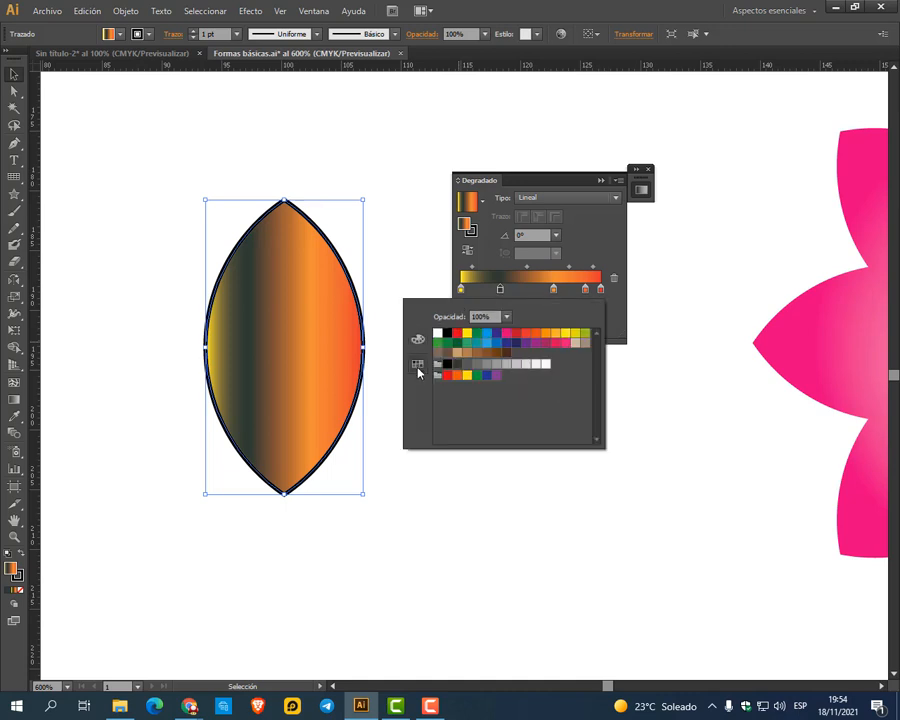
click(483, 335)
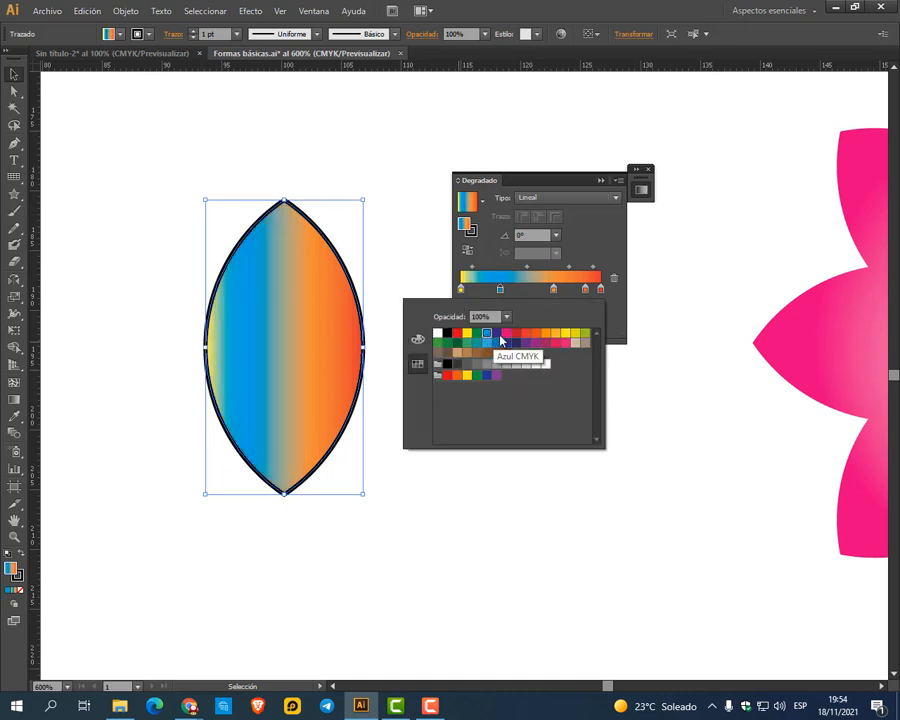
click(496, 334)
Recolor the gradient's third stop with the magenta swatch and its fourth stop with the C=0 M=90 Y=85 K=0 swatch
click(553, 290)
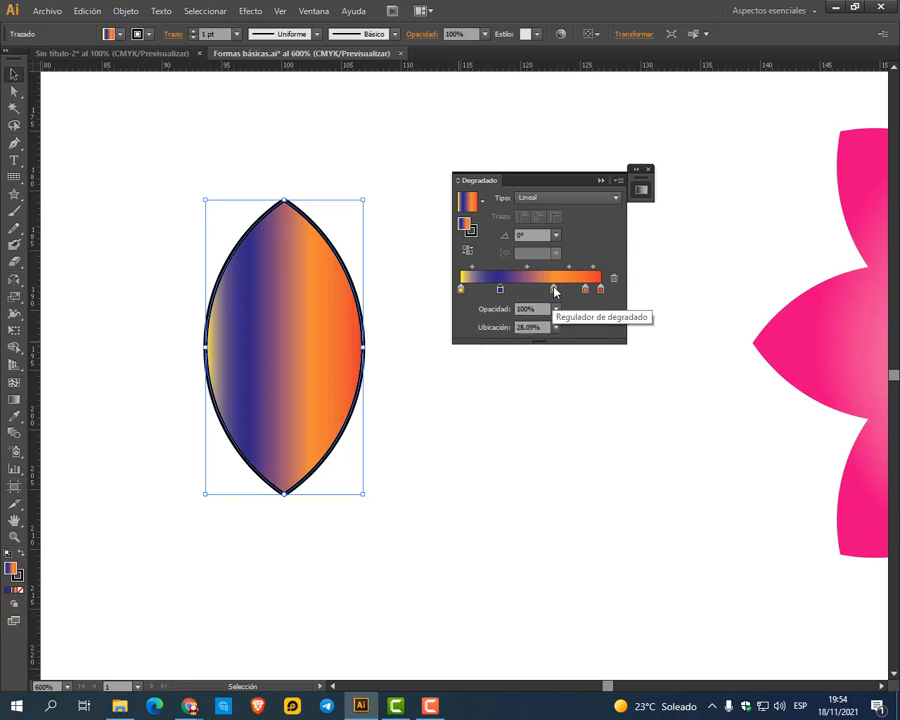
double_click(553, 290)
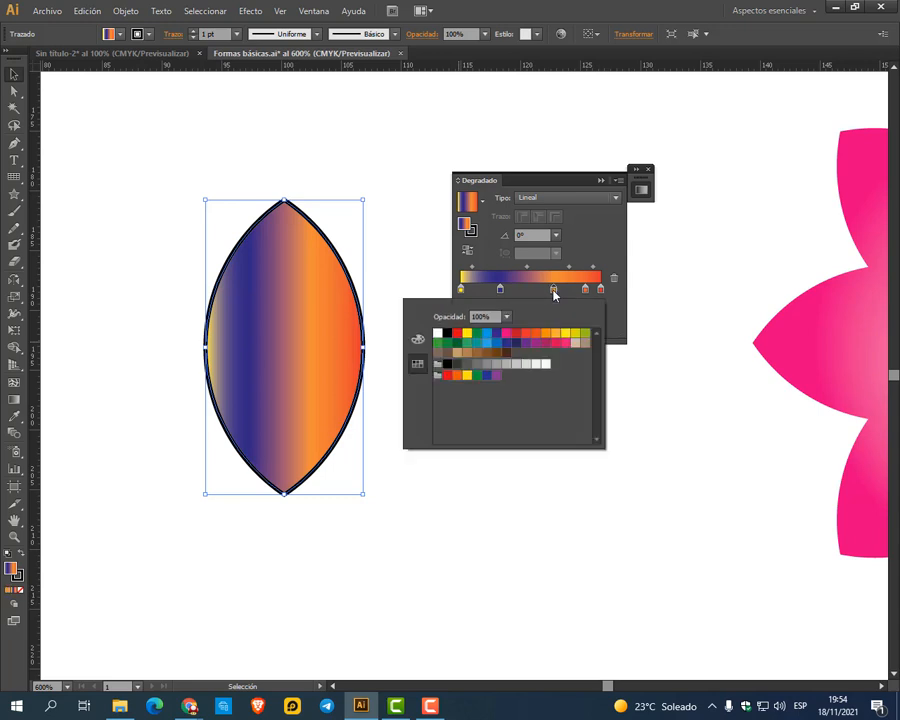
click(507, 333)
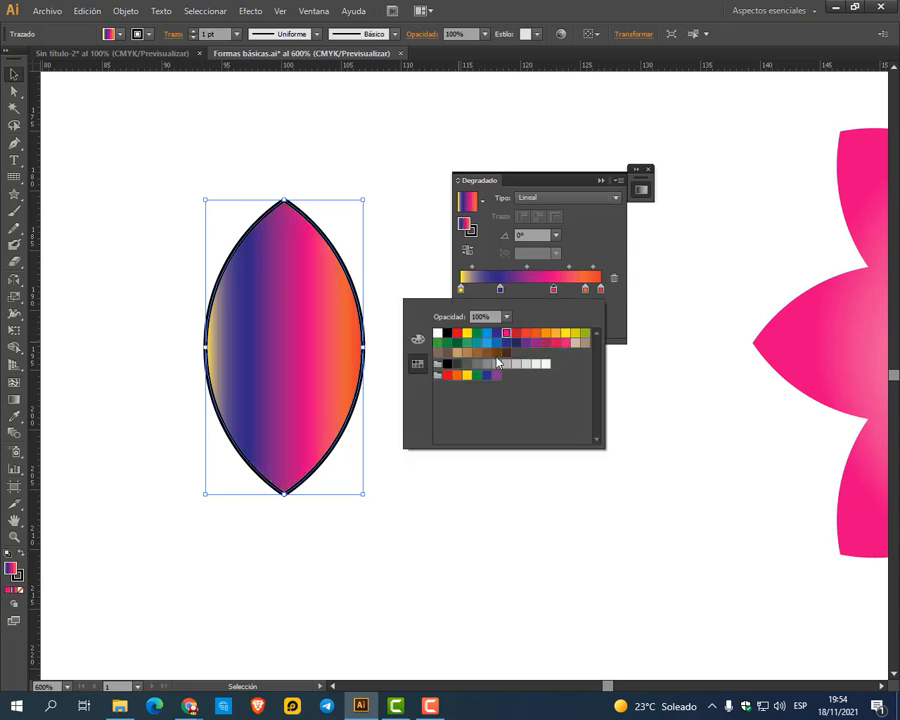
click(586, 291)
double_click(586, 291)
click(527, 334)
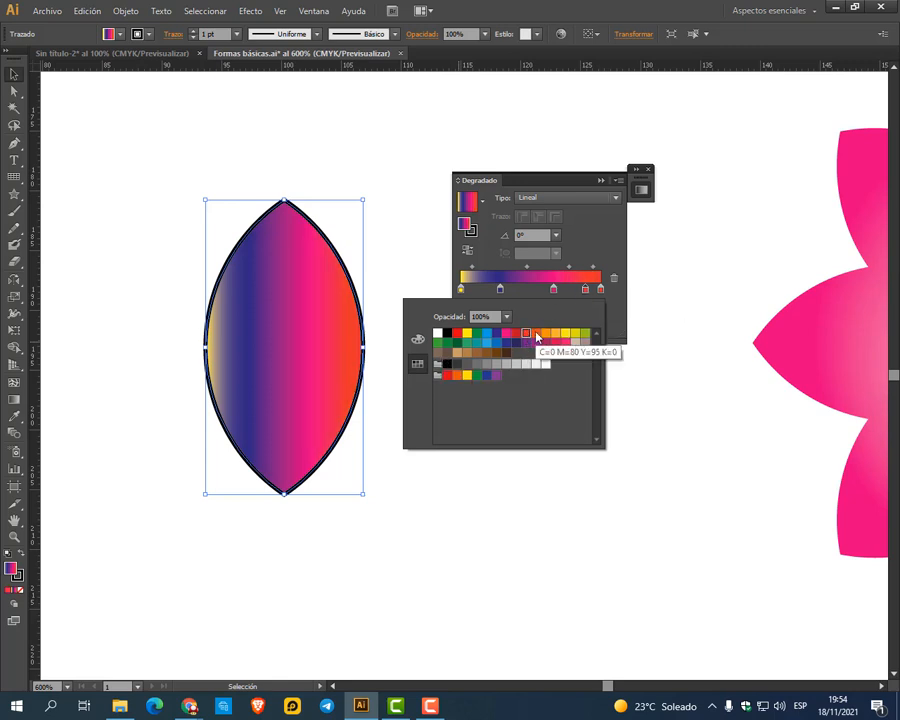
Turn the gradient's fourth stop pure red by raising its magenta component to the maximum, then close the color options
click(418, 340)
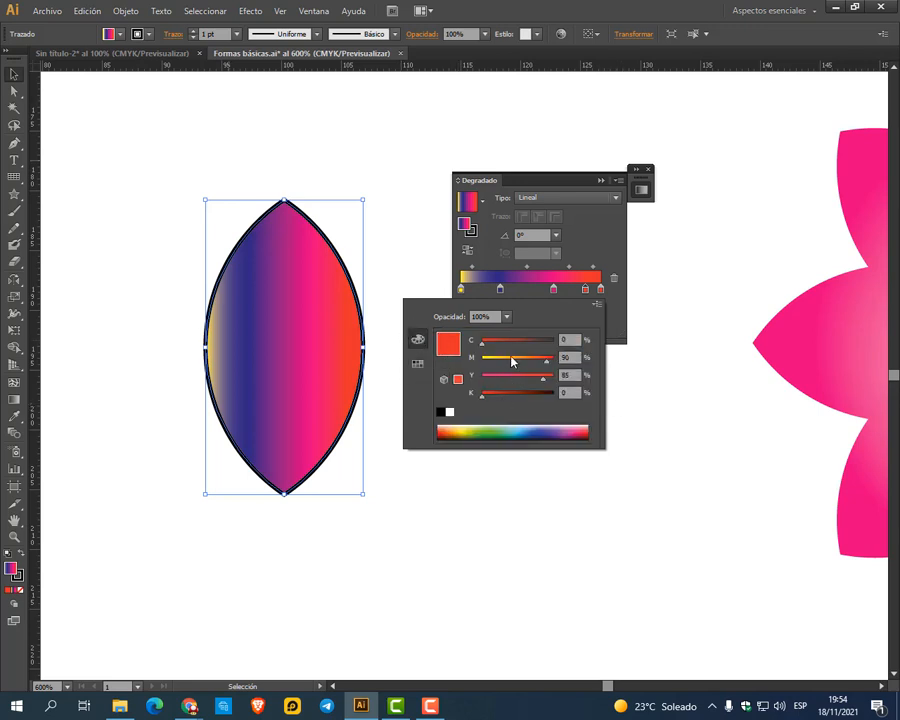
drag(545, 366, 538, 364)
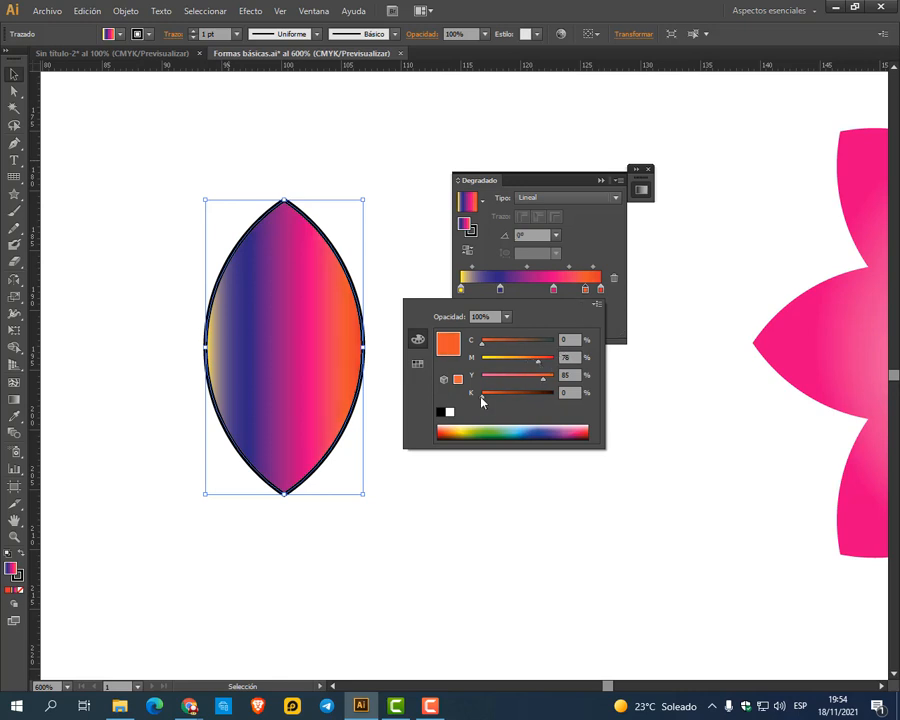
drag(484, 401, 486, 401)
mouse_move(483, 344)
mouse_down()
mouse_move(495, 344)
mouse_move(475, 345)
mouse_up()
drag(538, 362, 560, 364)
click(418, 365)
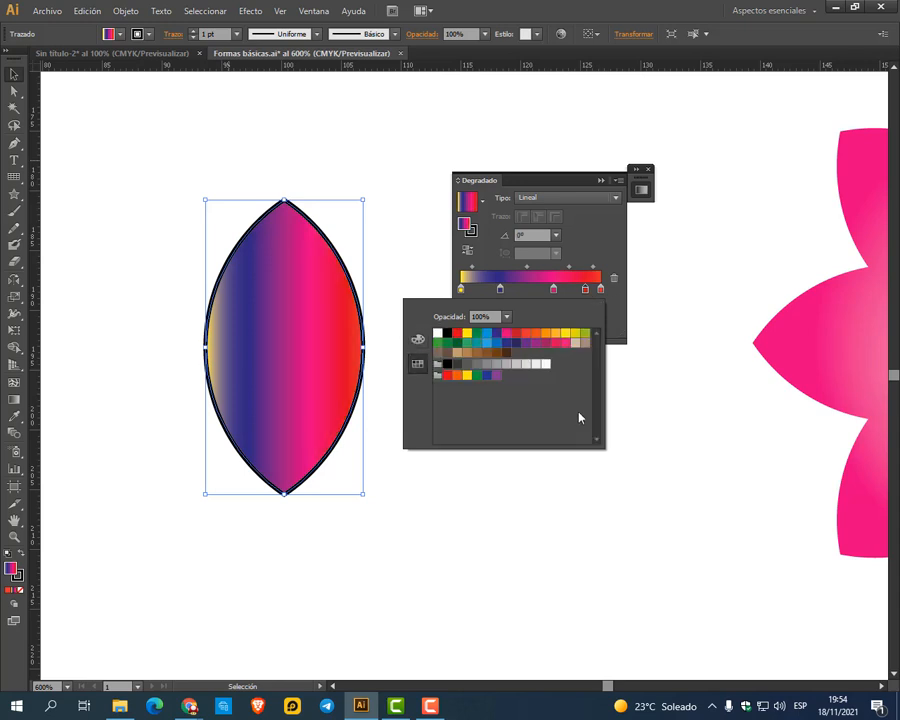
click(598, 292)
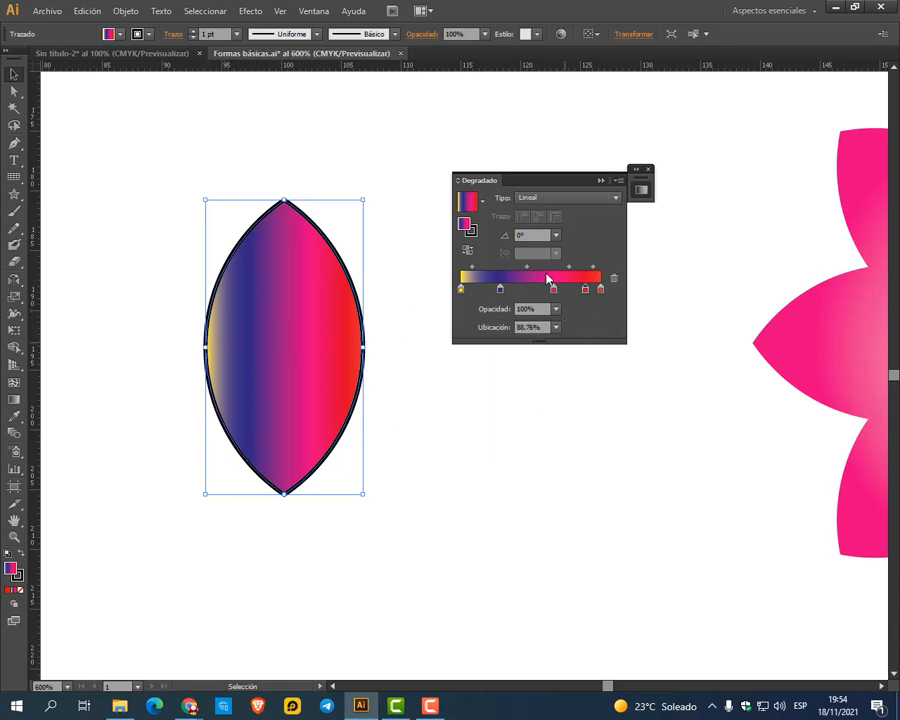
Move the gradient's third and fourth stops closer to the second, placing the fourth at about 81%, and reselect the dark blue stop
drag(580, 181, 576, 164)
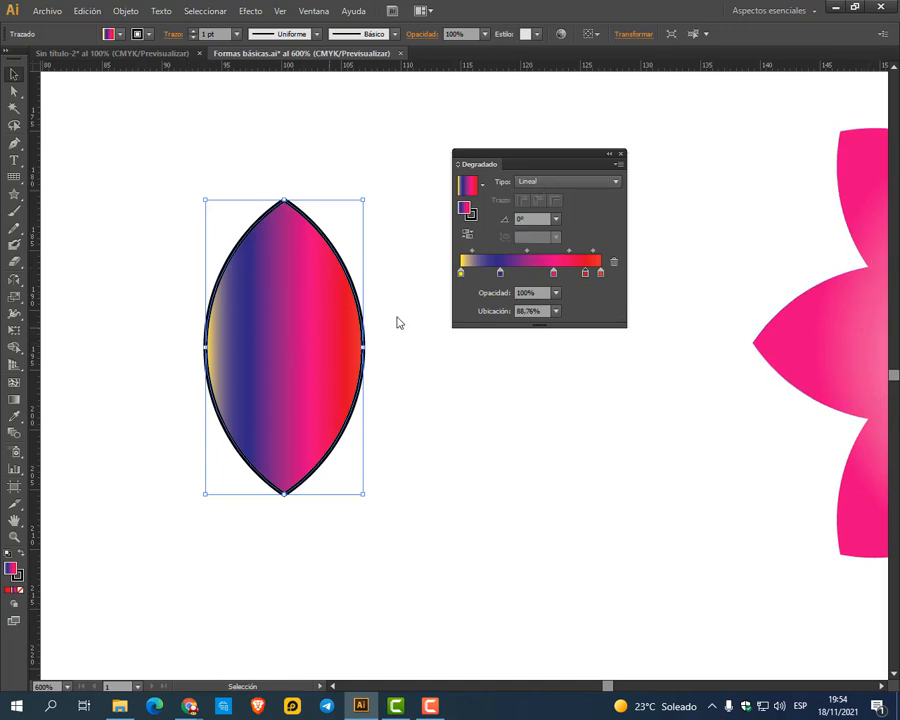
click(550, 276)
click(500, 273)
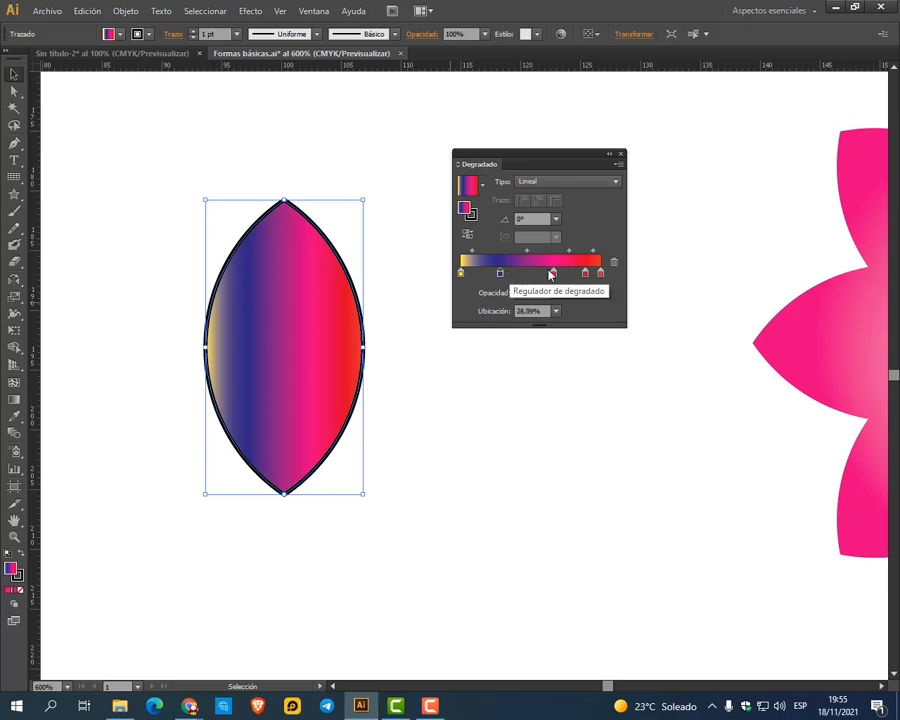
drag(553, 273, 574, 273)
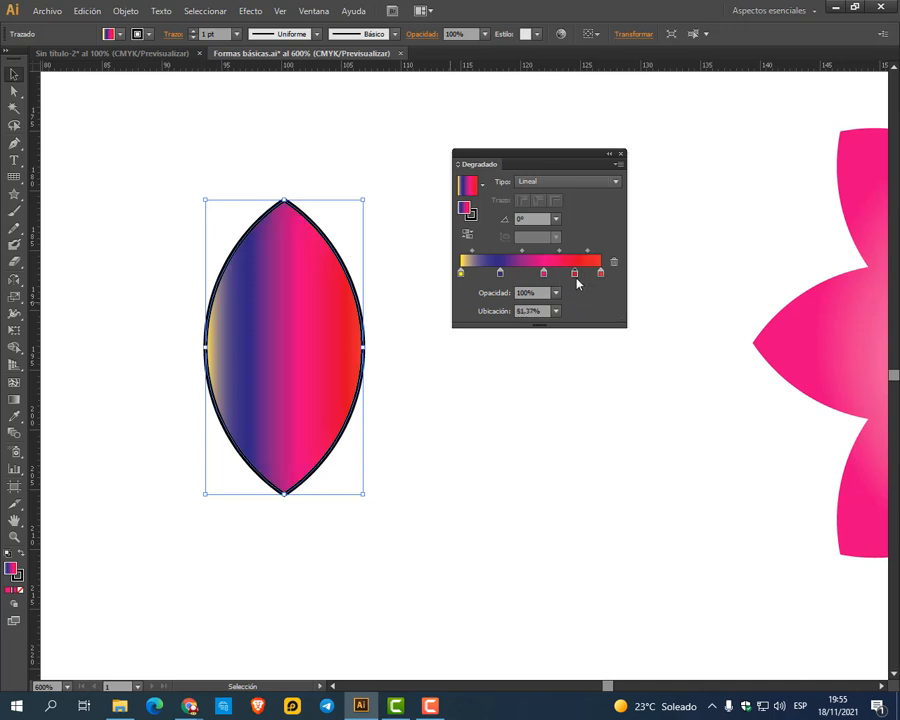
click(501, 273)
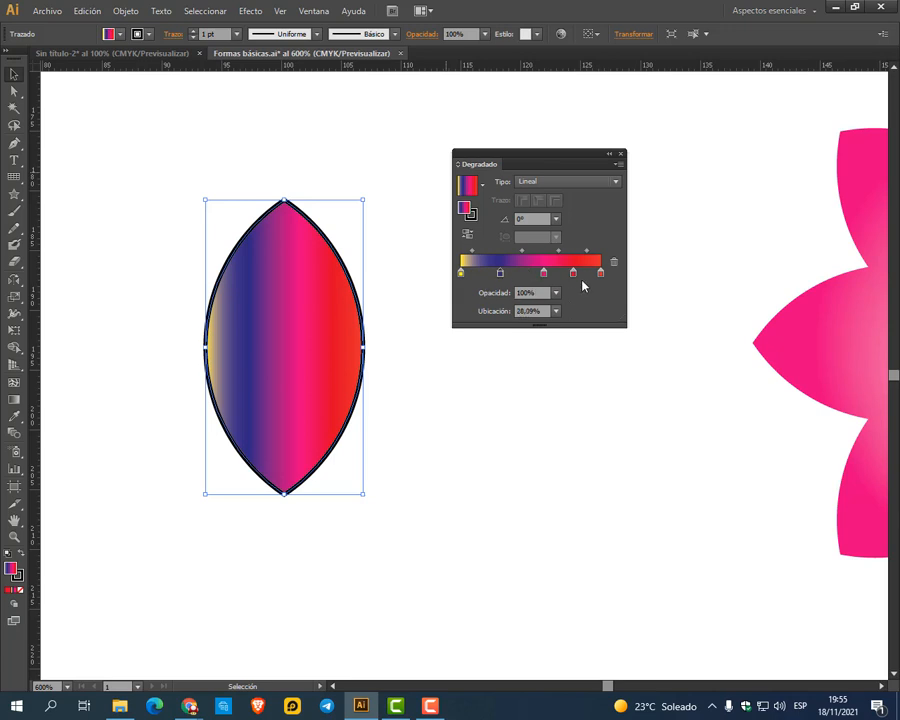
Delete the gradient's dark blue, pure red and magenta middle stops, keeping only the yellow and orange-red end stops
click(612, 265)
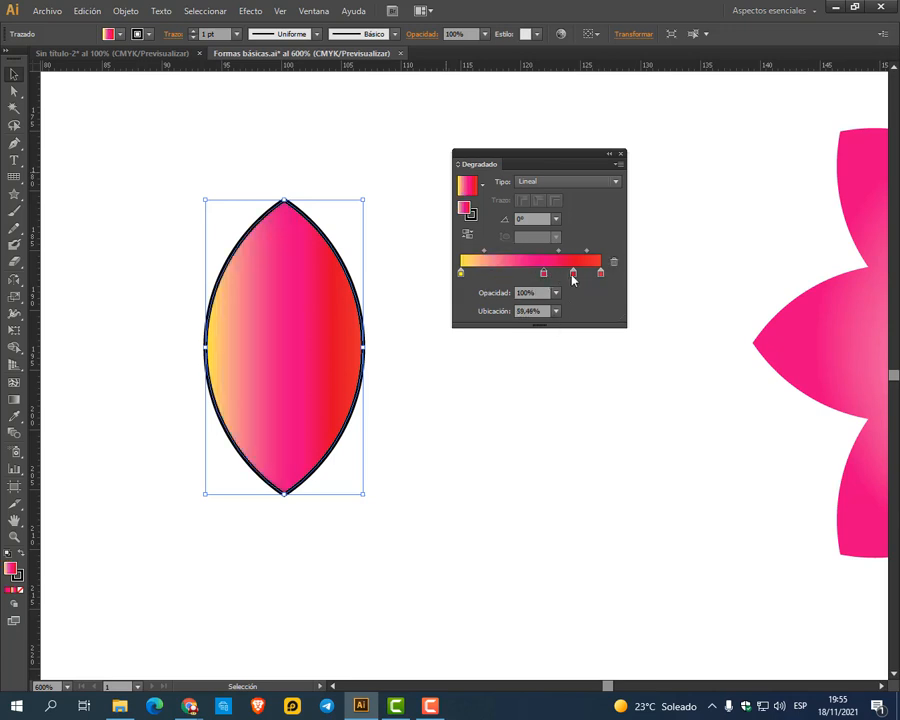
drag(573, 279, 612, 264)
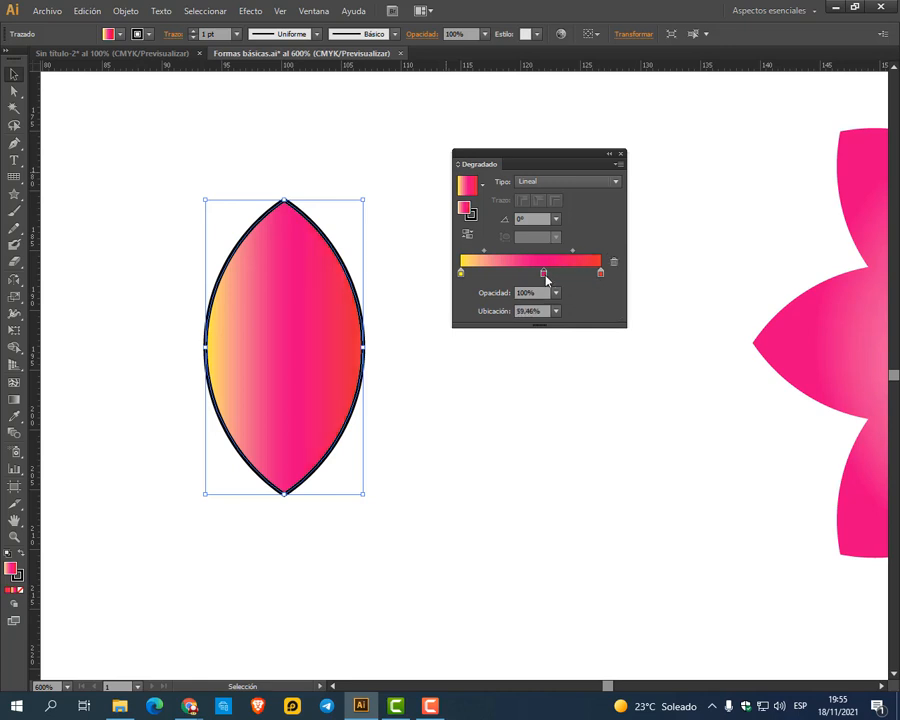
drag(546, 276, 616, 265)
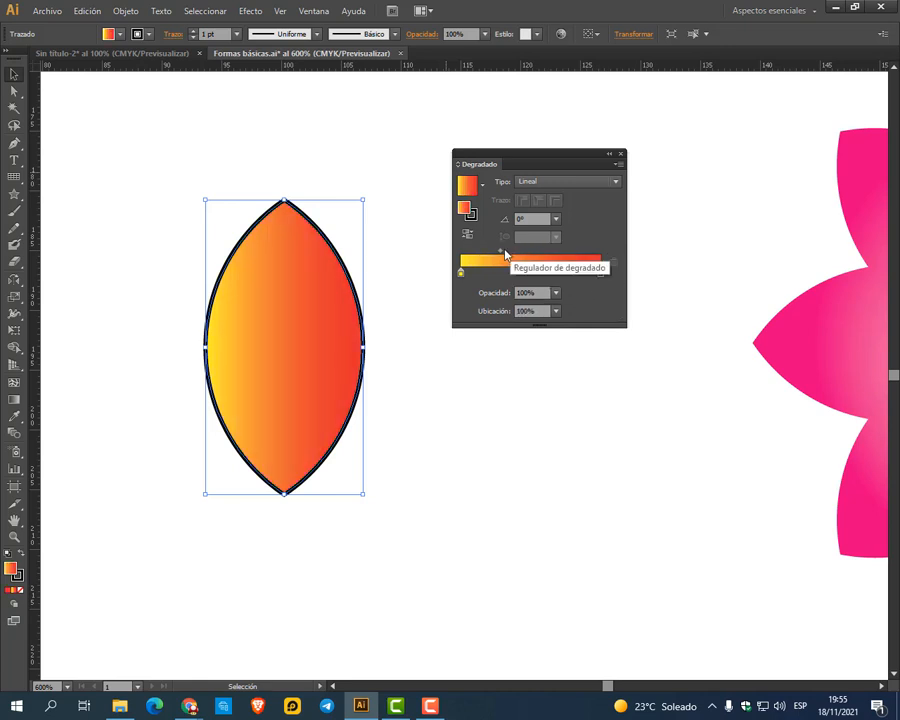
Move the gradient's midpoint to about 46% and reverse the gradient's direction
drag(505, 255, 527, 254)
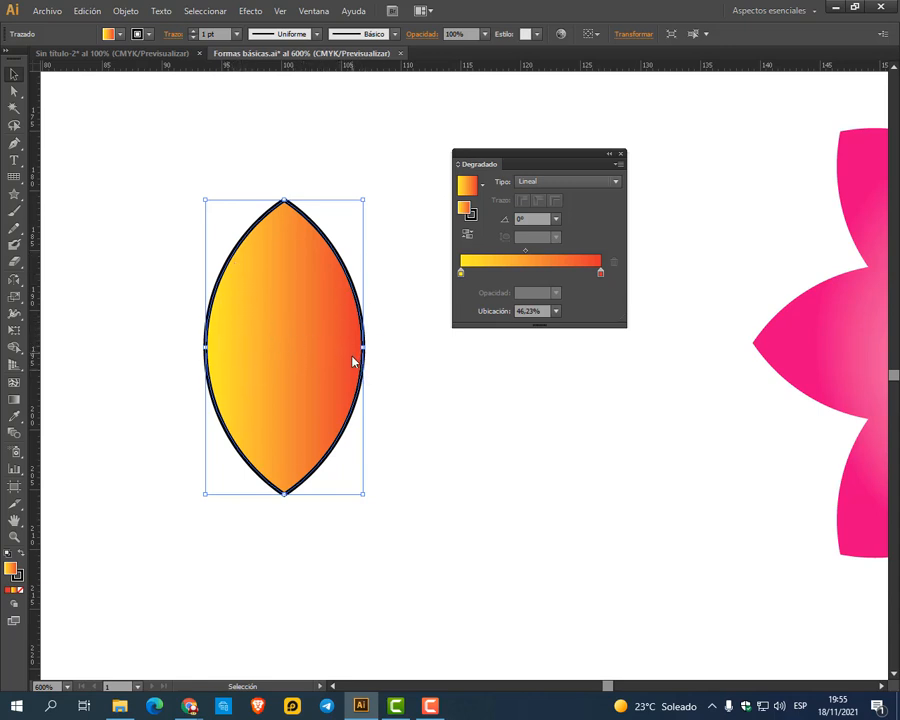
key(ctrl)
click(469, 236)
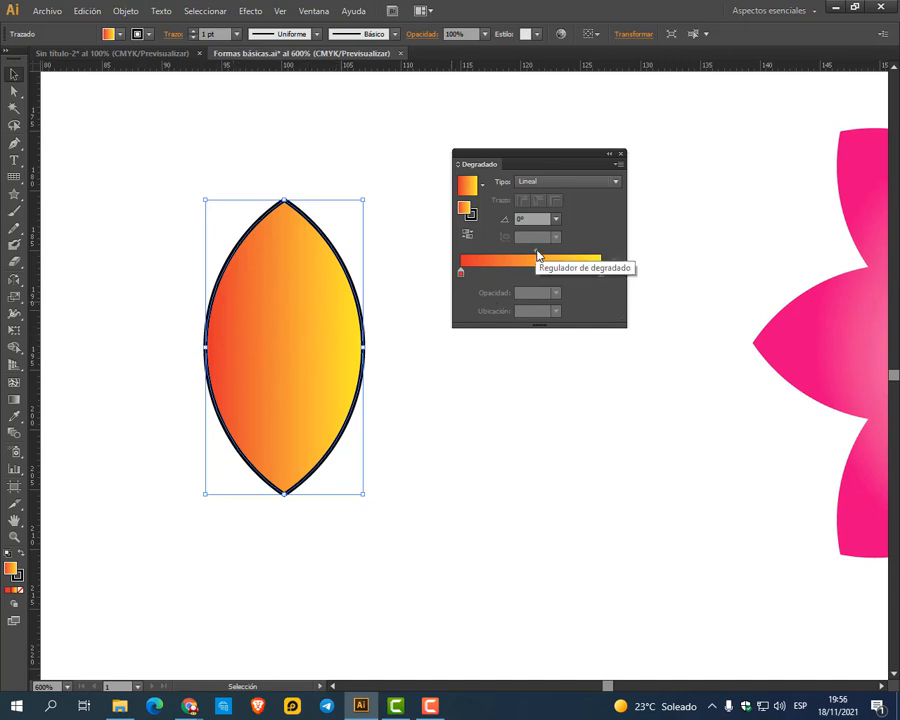
Try the gradient midpoint at about 17%, 87% and 40%
drag(537, 255, 484, 255)
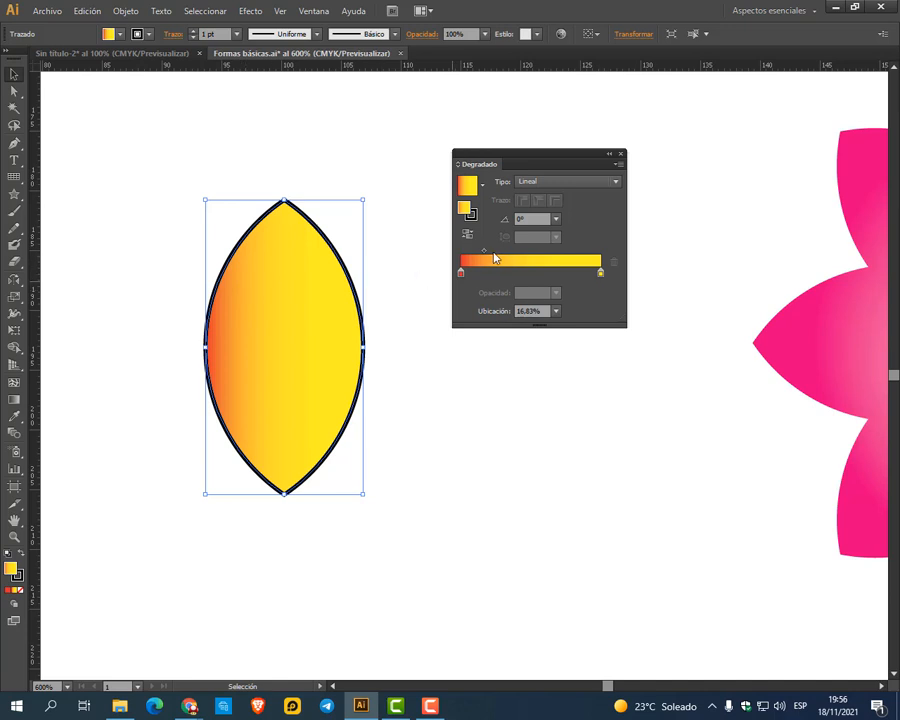
drag(485, 253, 583, 255)
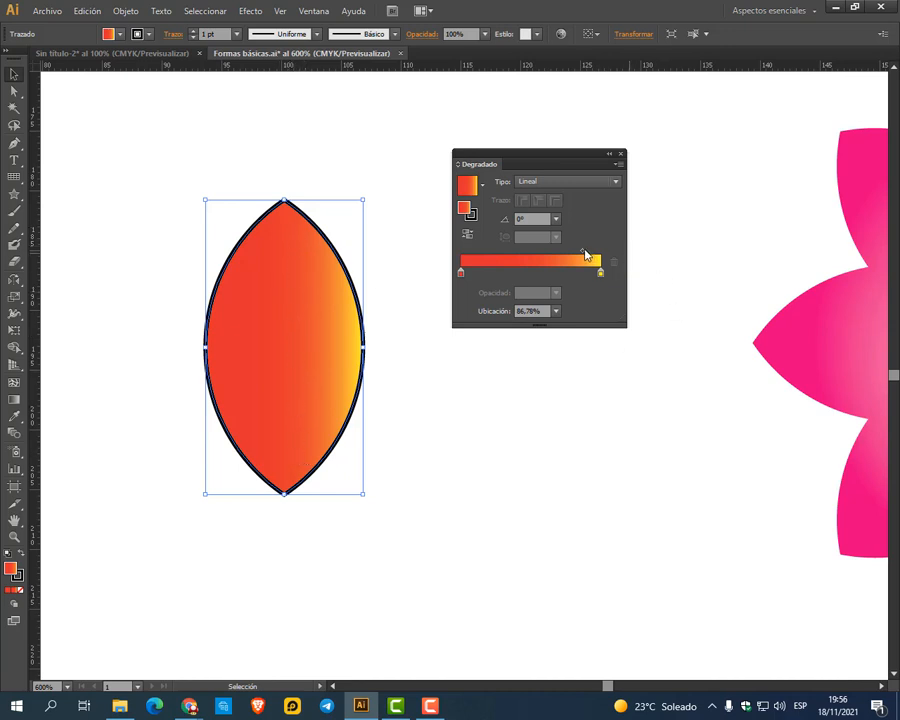
drag(584, 254, 520, 254)
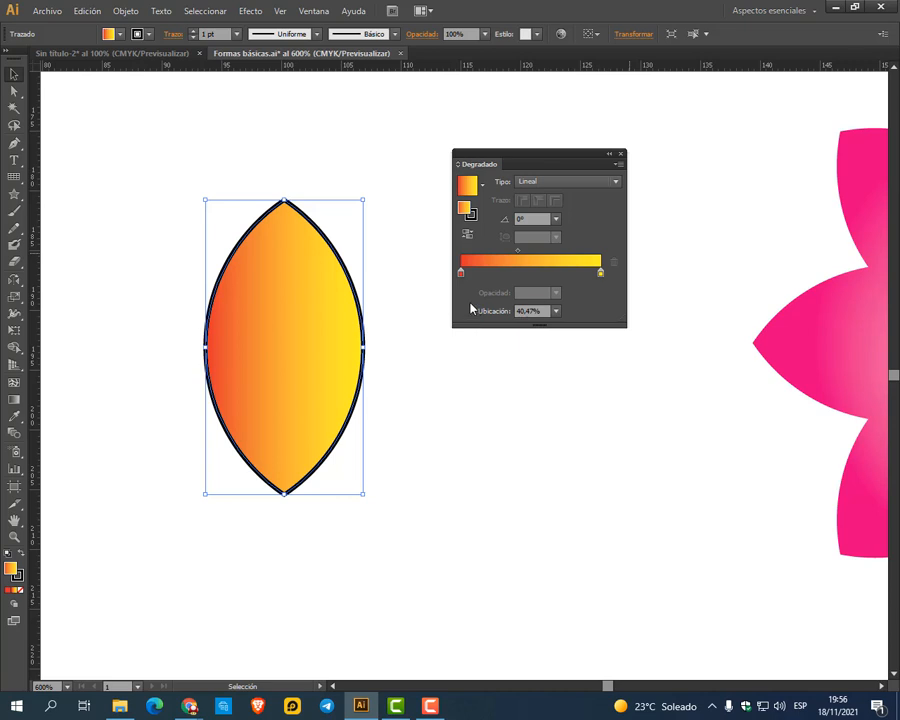
Set the gradient midpoint's location to 50% using the preset values
click(556, 312)
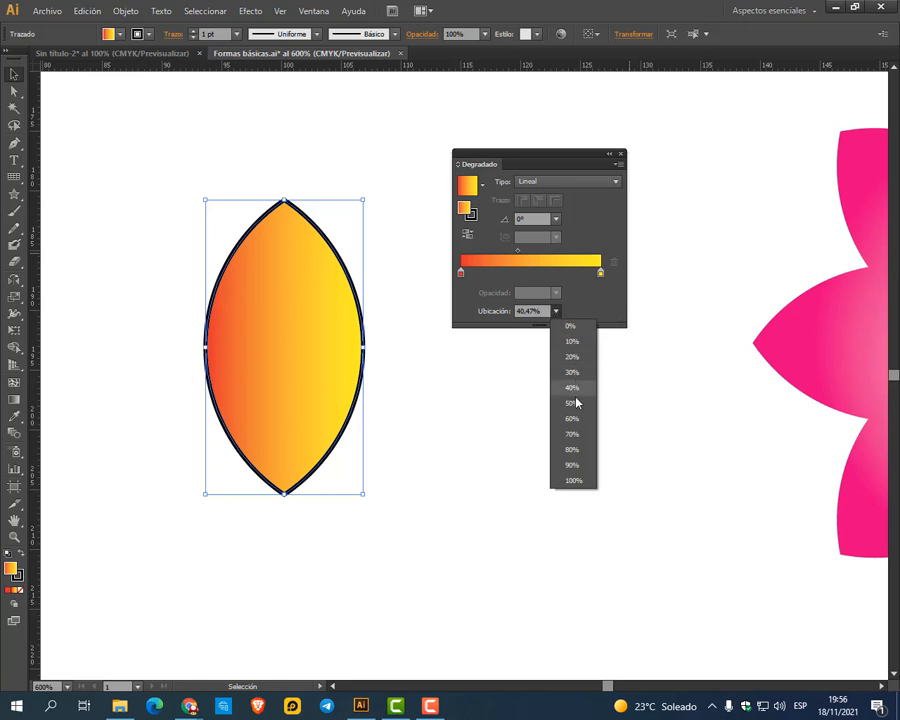
click(557, 312)
click(556, 312)
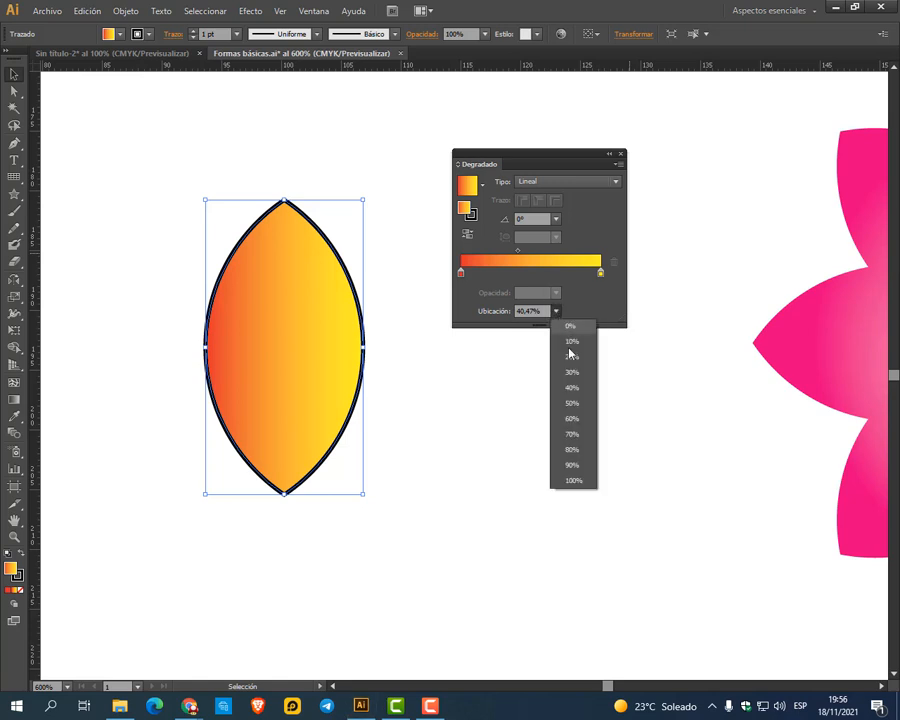
click(580, 410)
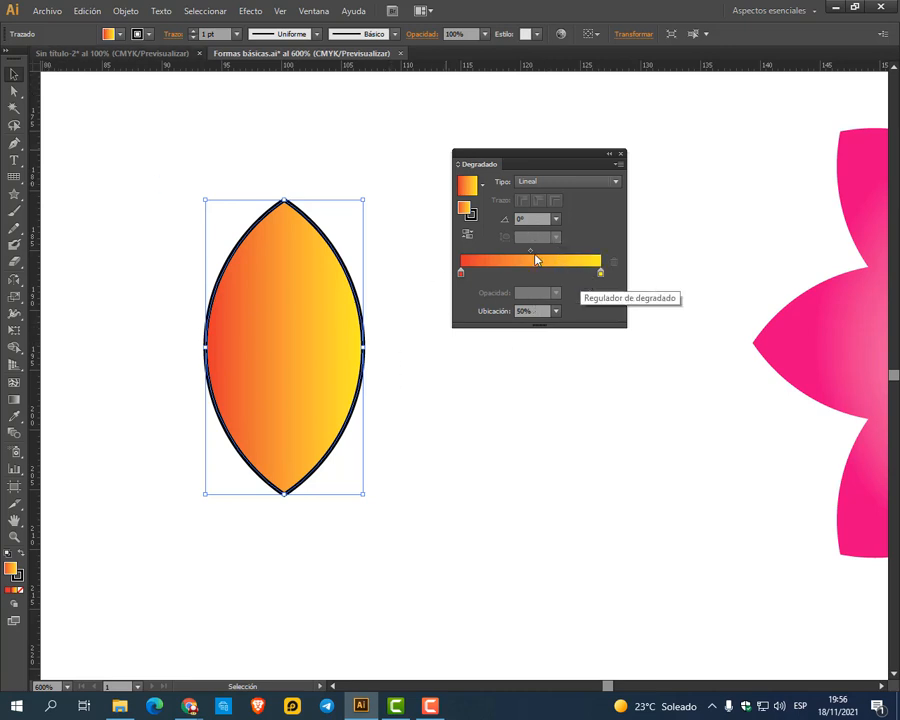
click(601, 273)
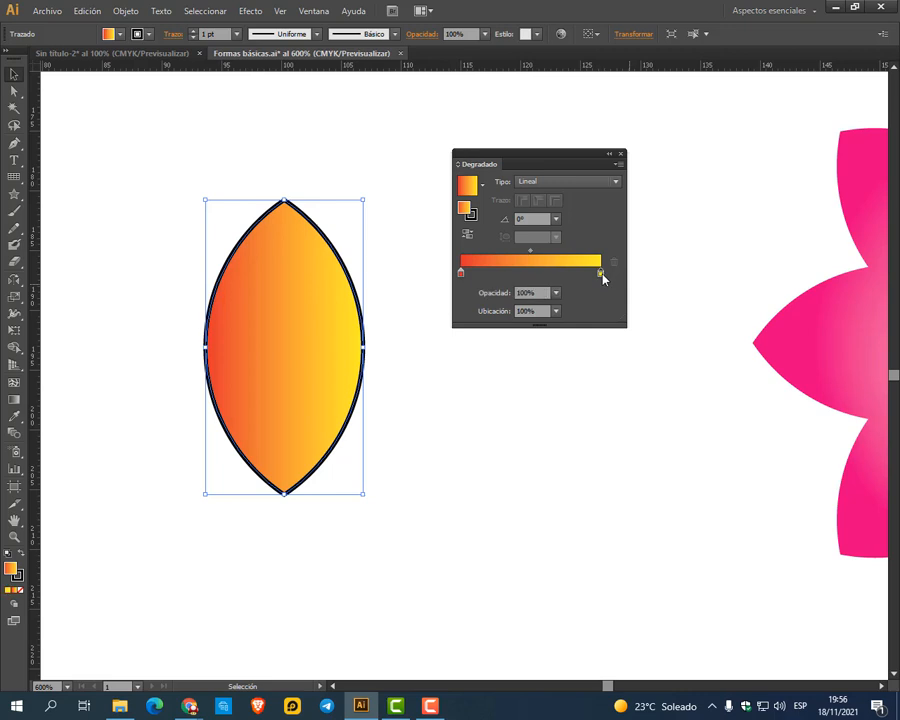
click(461, 274)
click(531, 256)
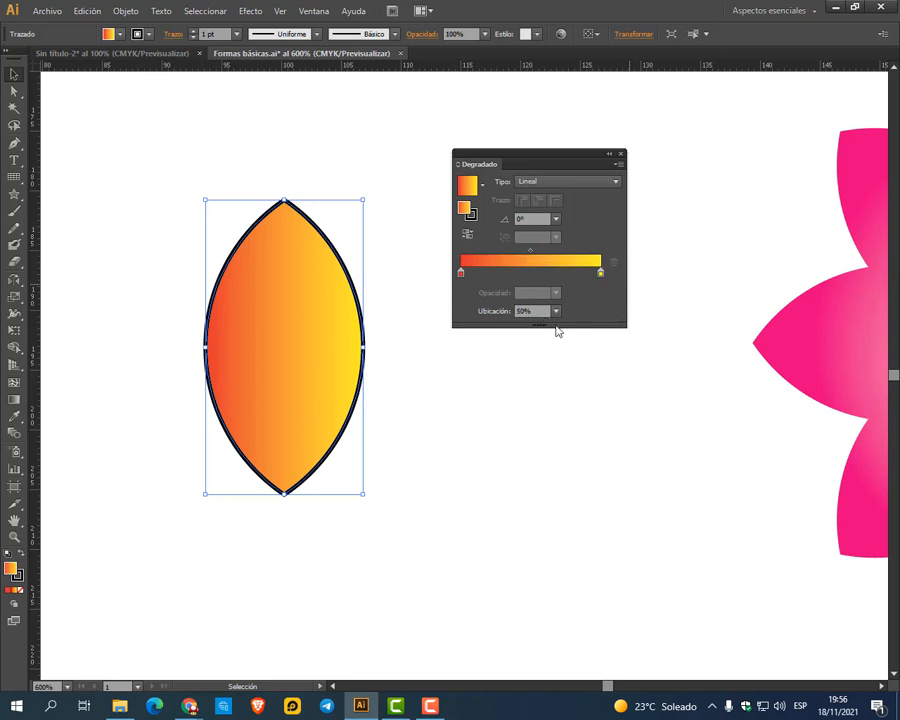
click(599, 275)
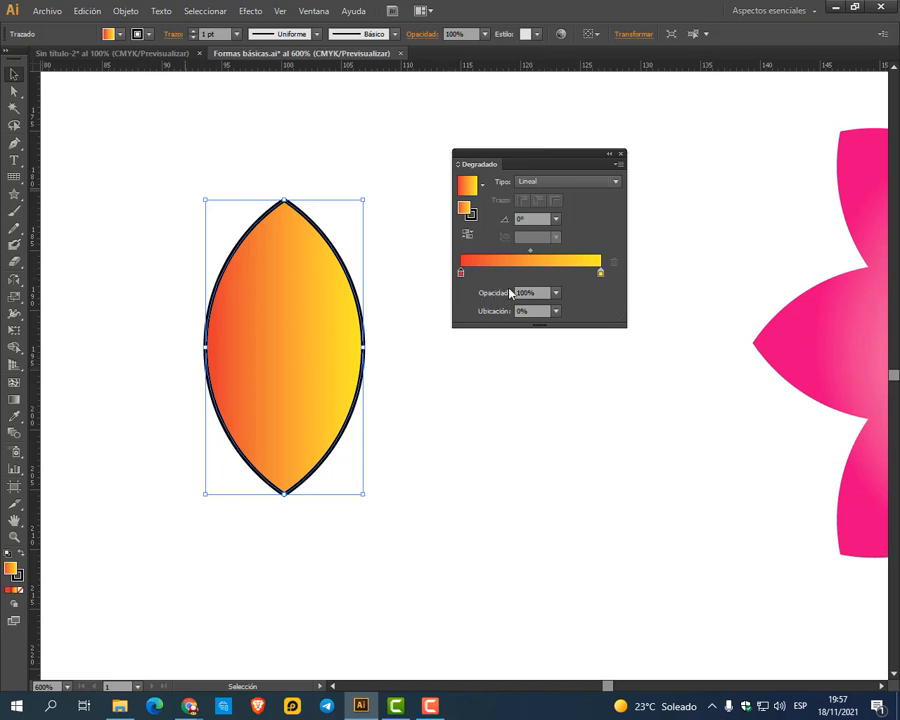
Move the petal slightly up and to the left, and draw a wide rectangle across its middle
drag(275, 267, 254, 226)
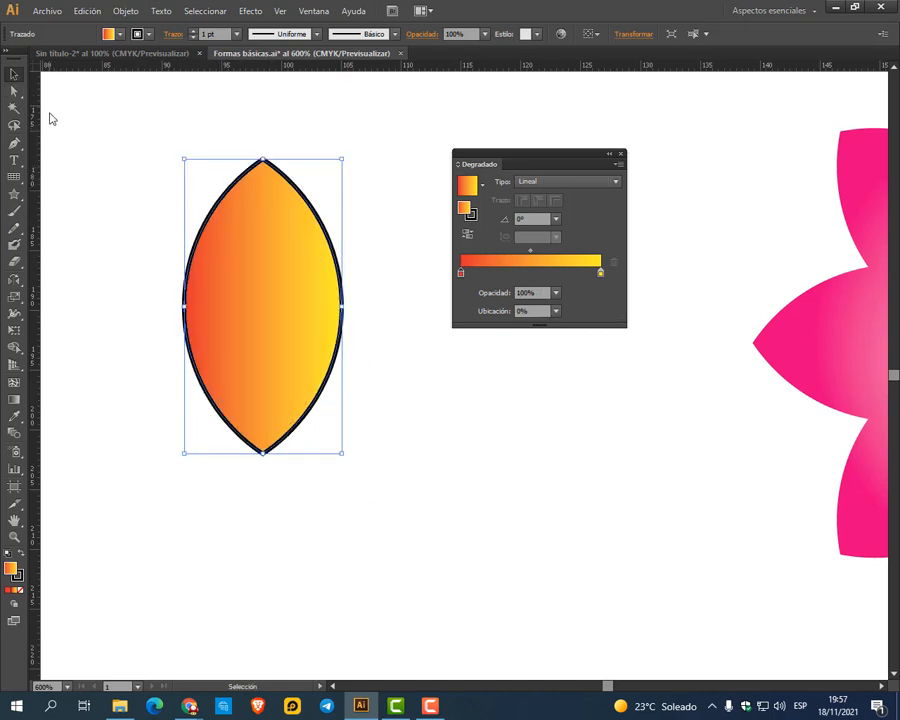
click(15, 194)
click(72, 193)
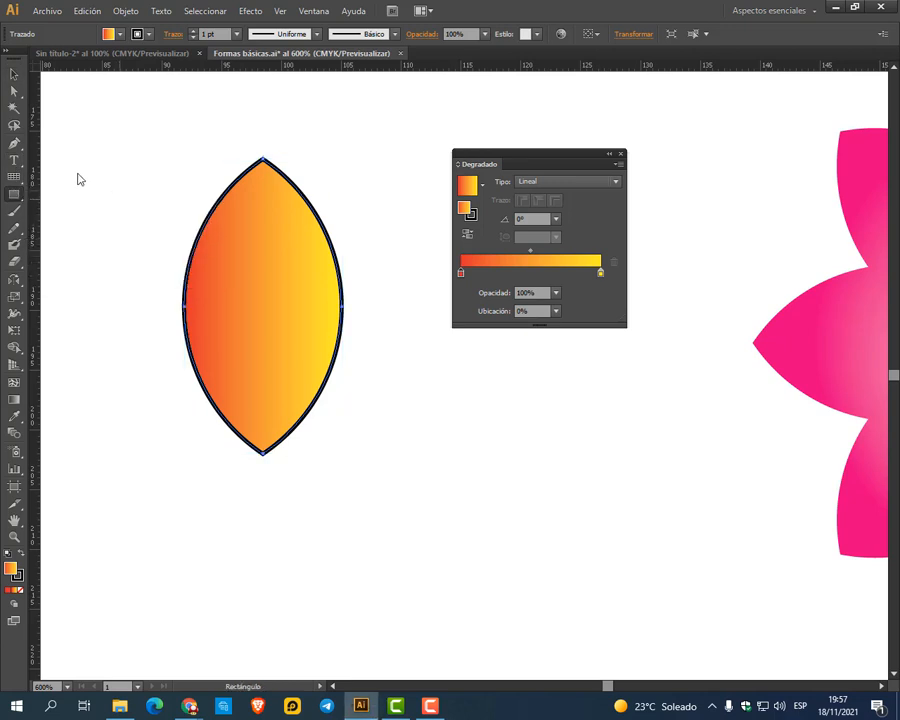
drag(64, 173, 614, 381)
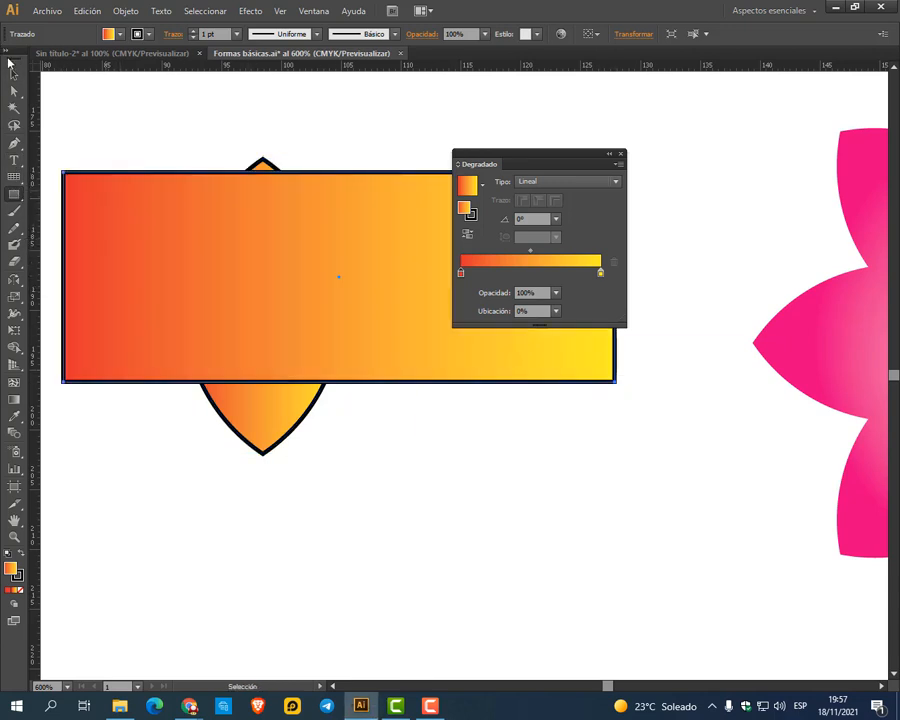
click(14, 74)
Fill the rectangle with solid green (C 64.31, M 0, Y 100, K 0) and shift it slightly down
click(7, 590)
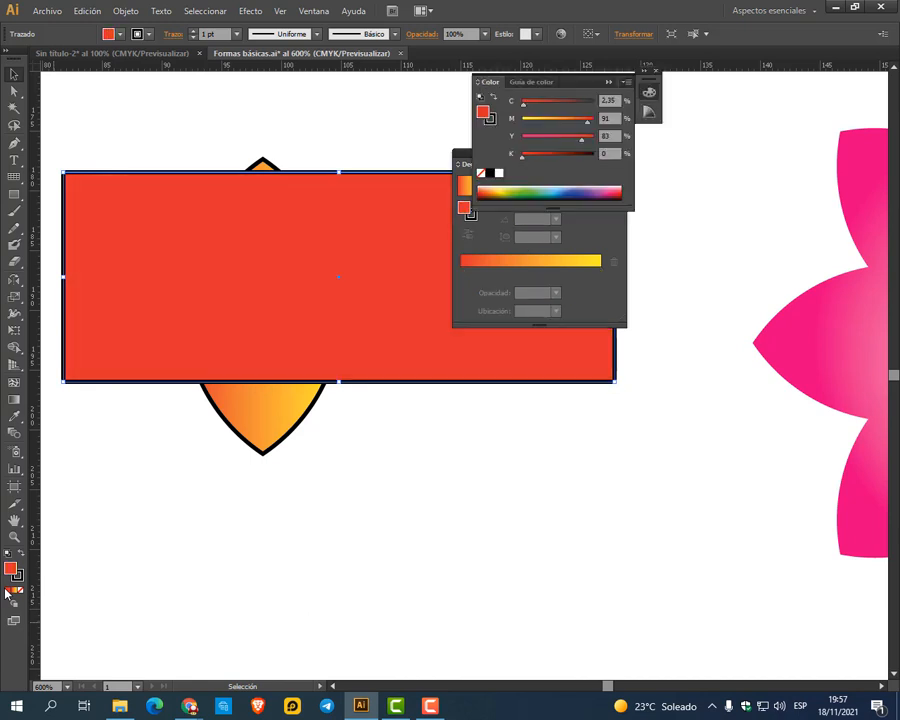
click(530, 197)
click(14, 76)
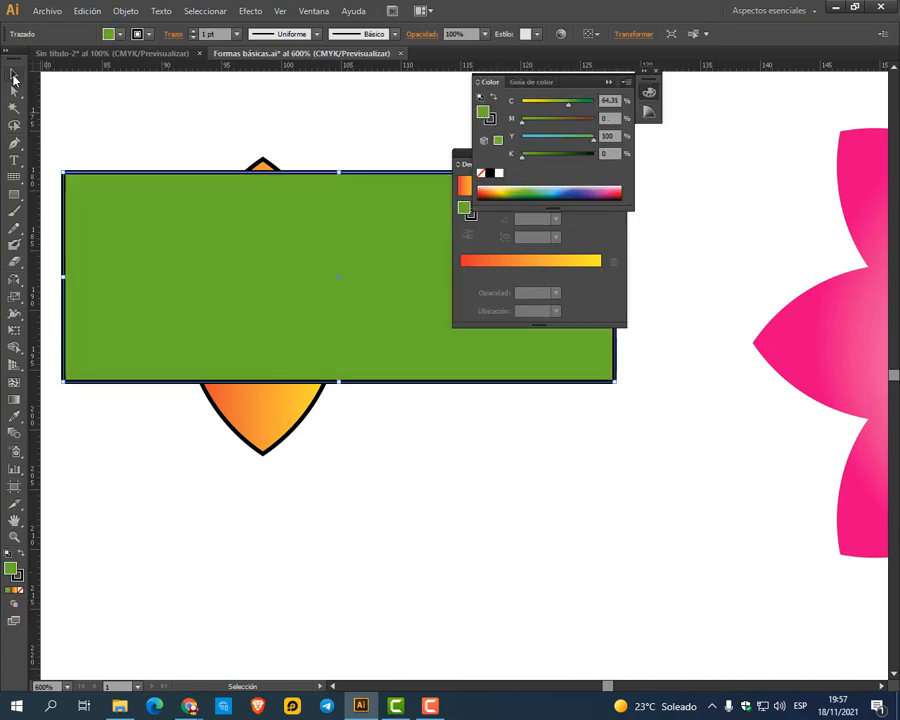
drag(320, 267, 323, 296)
Bring the petal in front of the green rectangle and nudge it slightly to the right
click(283, 197)
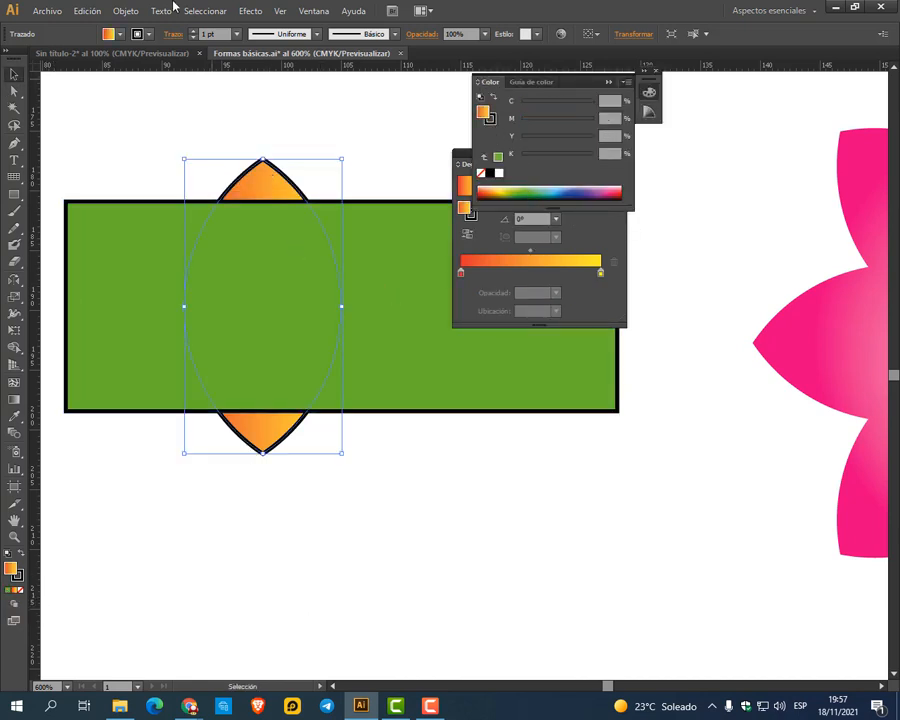
click(125, 10)
mouse_move(289, 44)
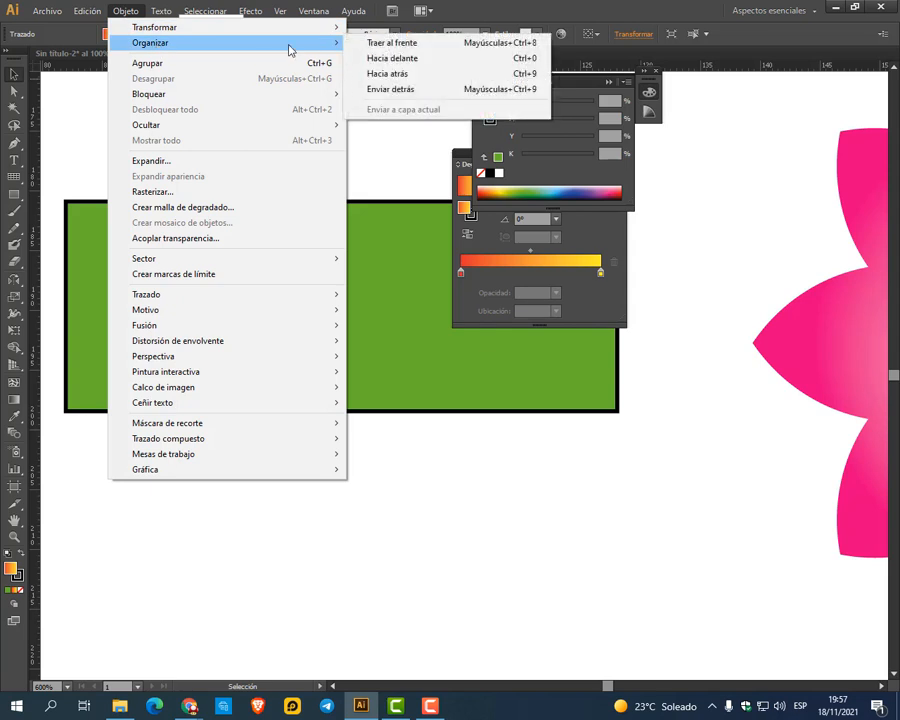
click(382, 41)
key(Right)
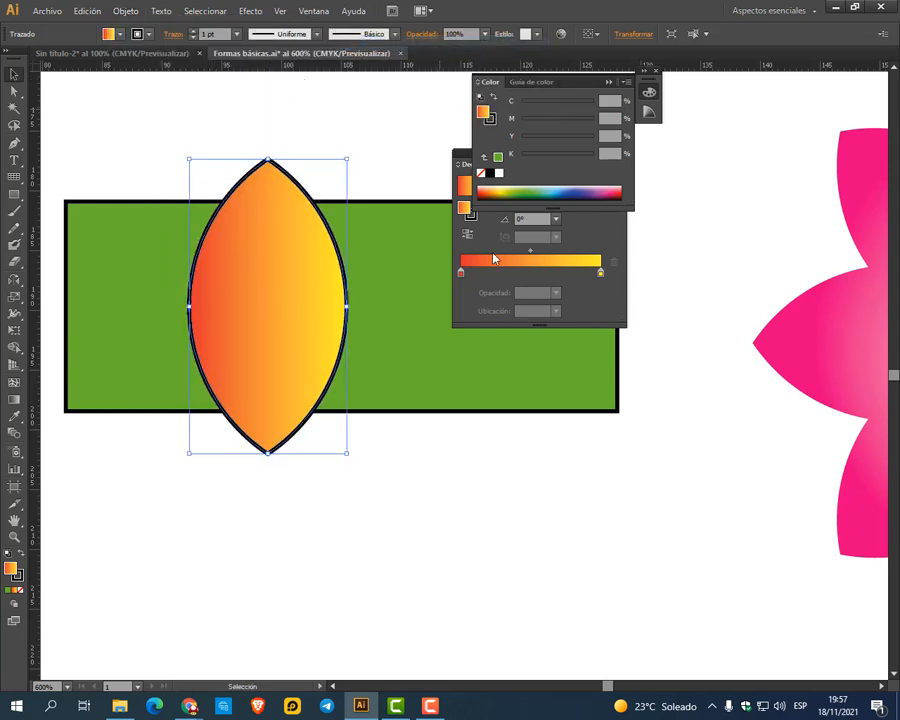
Set the opacity of the petal gradient's yellow stop to 30% and deselect the petal
click(600, 273)
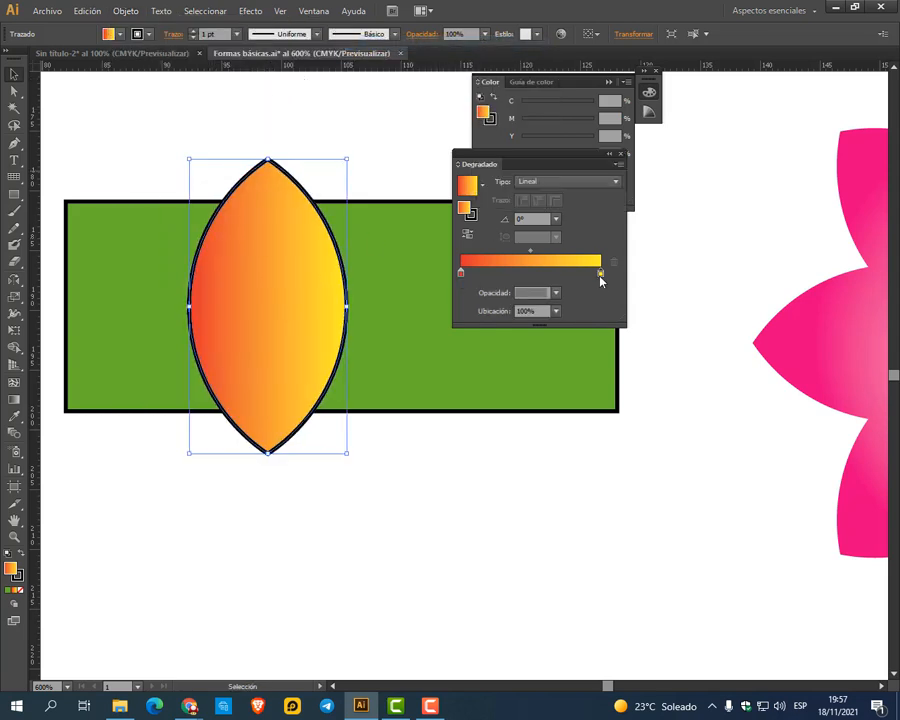
click(461, 273)
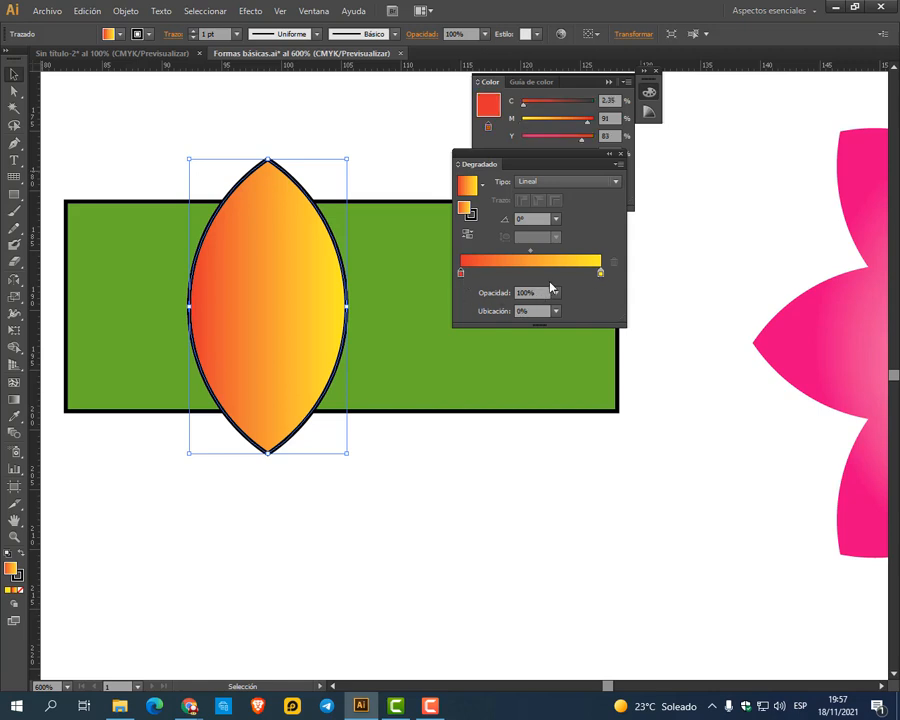
click(600, 274)
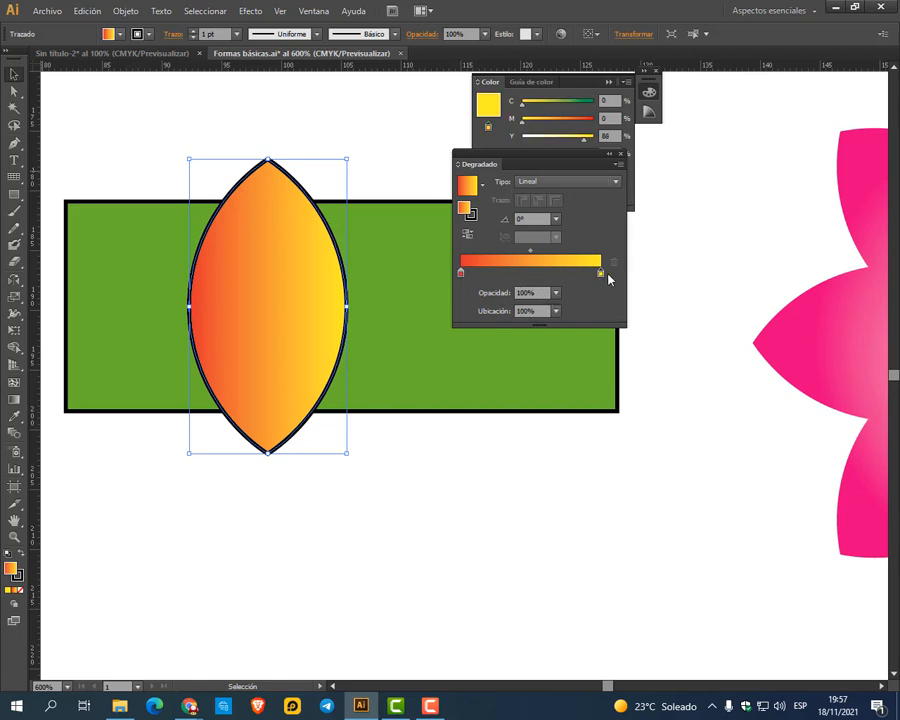
click(556, 293)
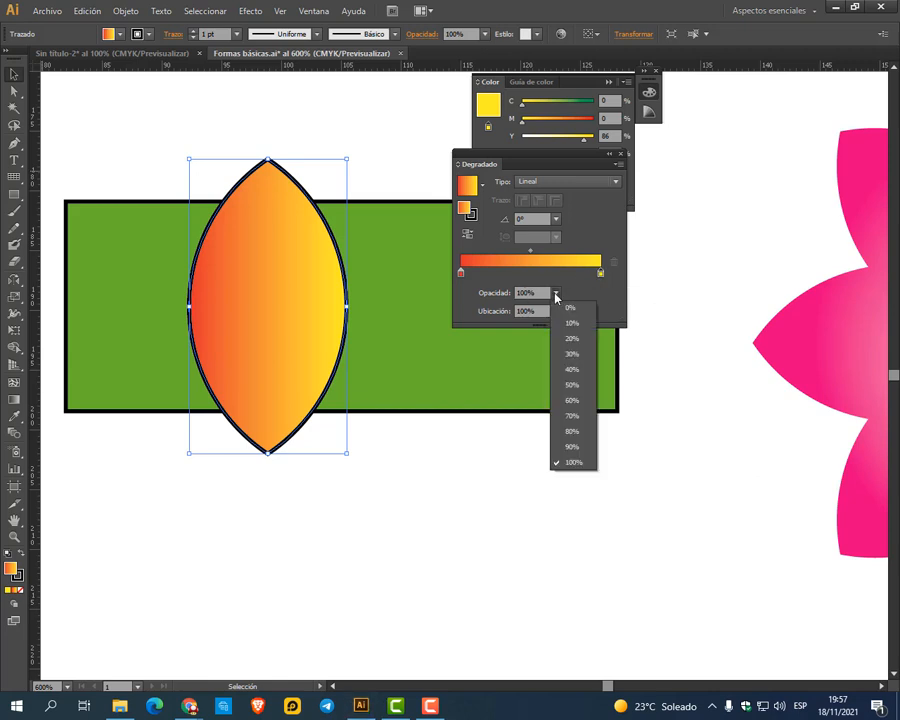
click(576, 362)
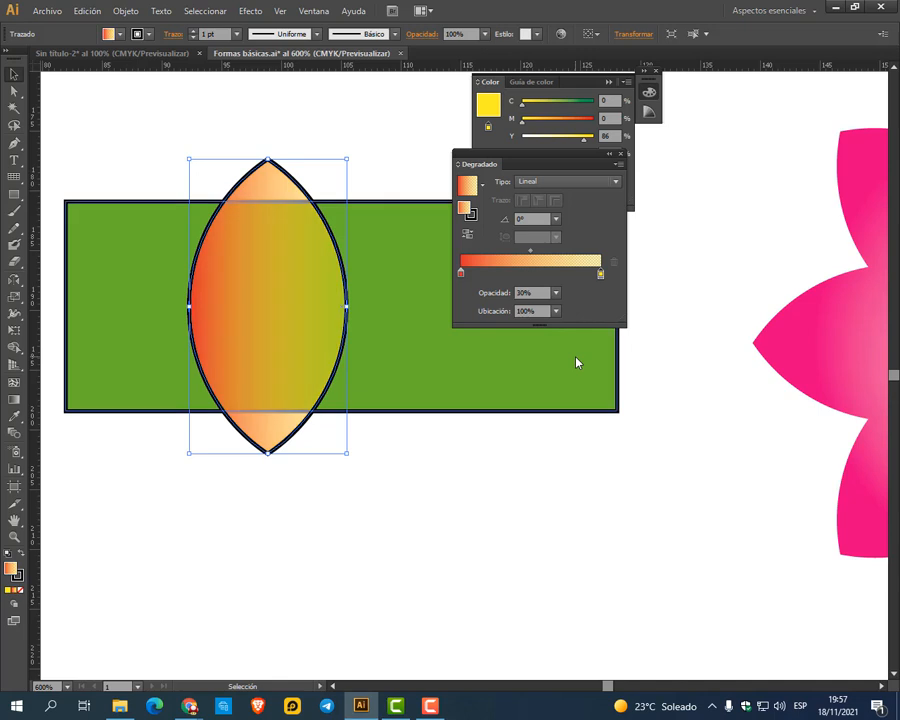
click(410, 163)
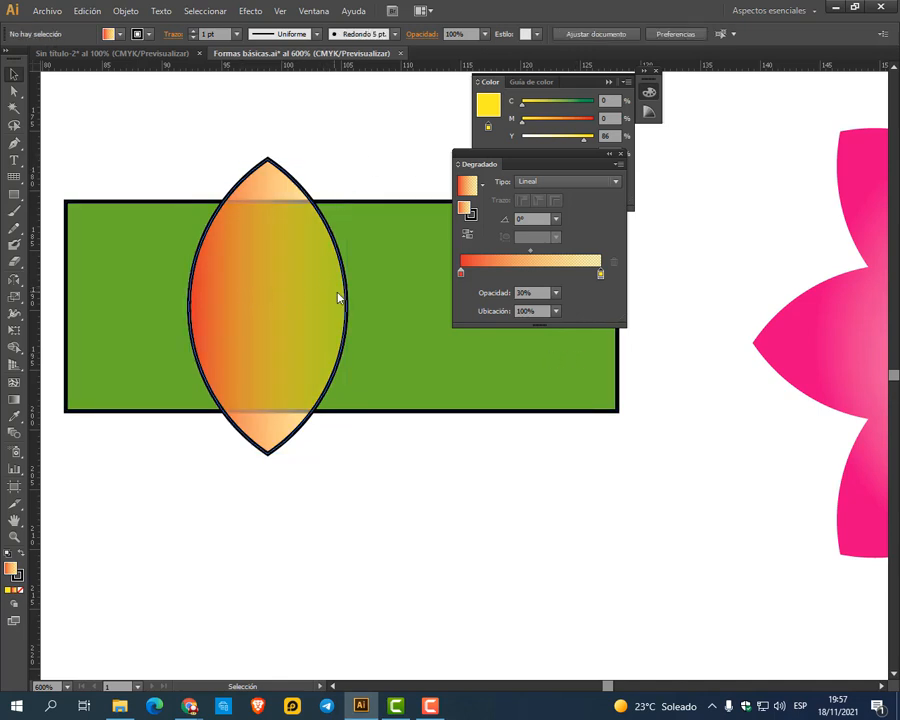
Move the petal slightly right and up, and shift its gradient midpoint to about 78%, then back to about 54%
mouse_move(346, 292)
mouse_down()
mouse_move(342, 284)
mouse_move(363, 288)
mouse_up()
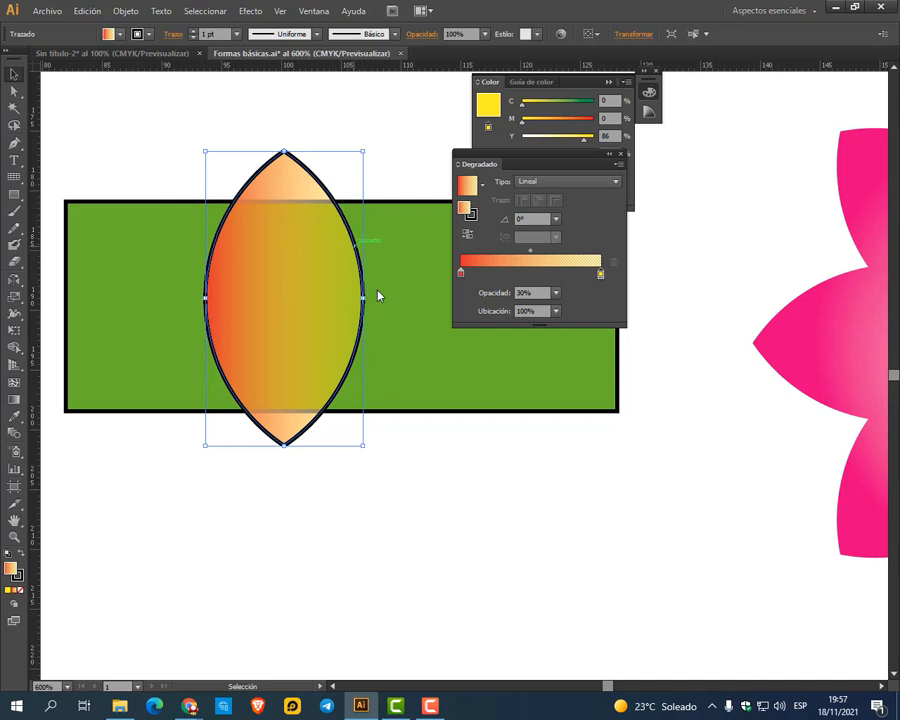
drag(532, 251, 569, 254)
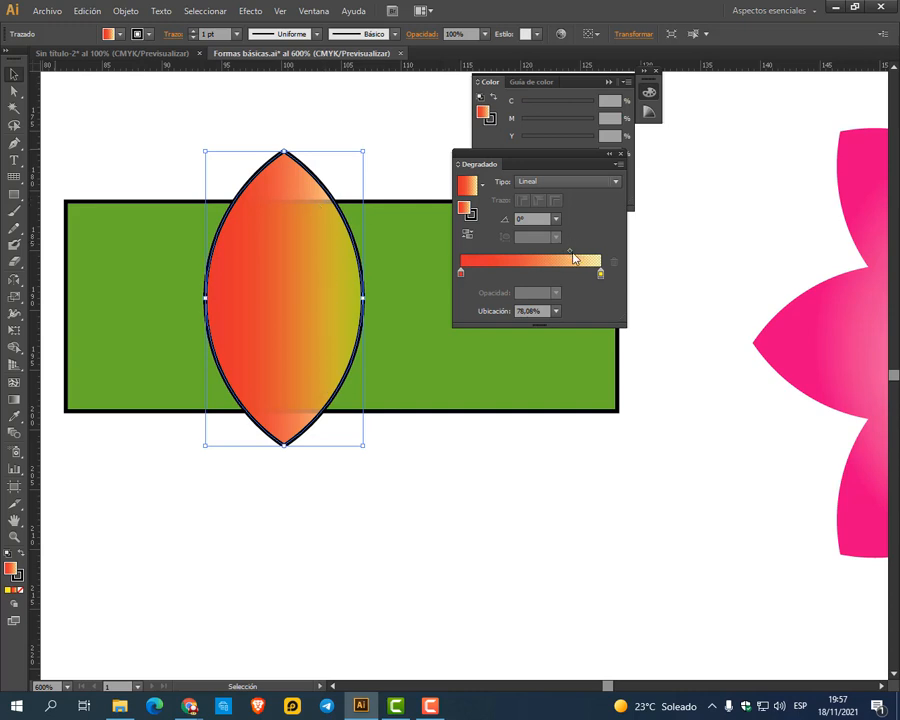
drag(569, 253, 537, 254)
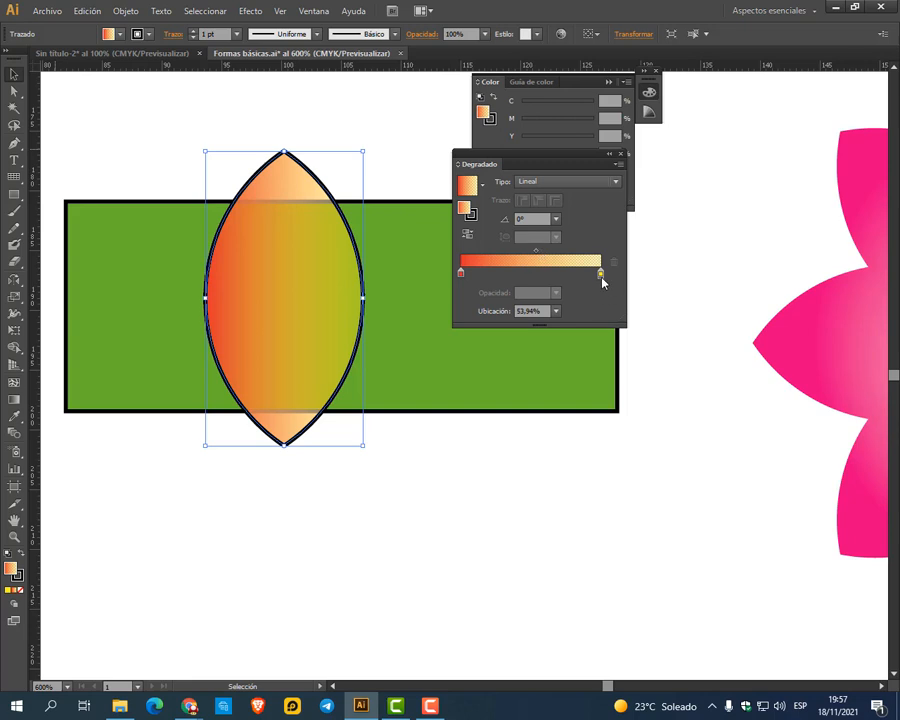
Set the yellow stop's opacity to 0%, move the gradient midpoint to about 61%, and reselect the yellow stop
click(601, 276)
click(556, 293)
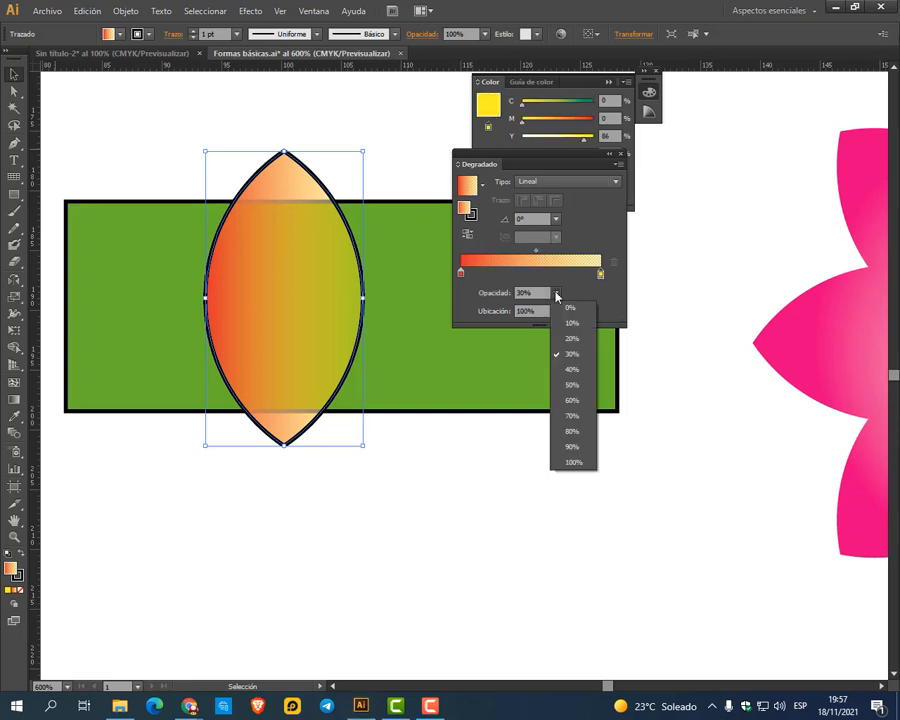
click(569, 307)
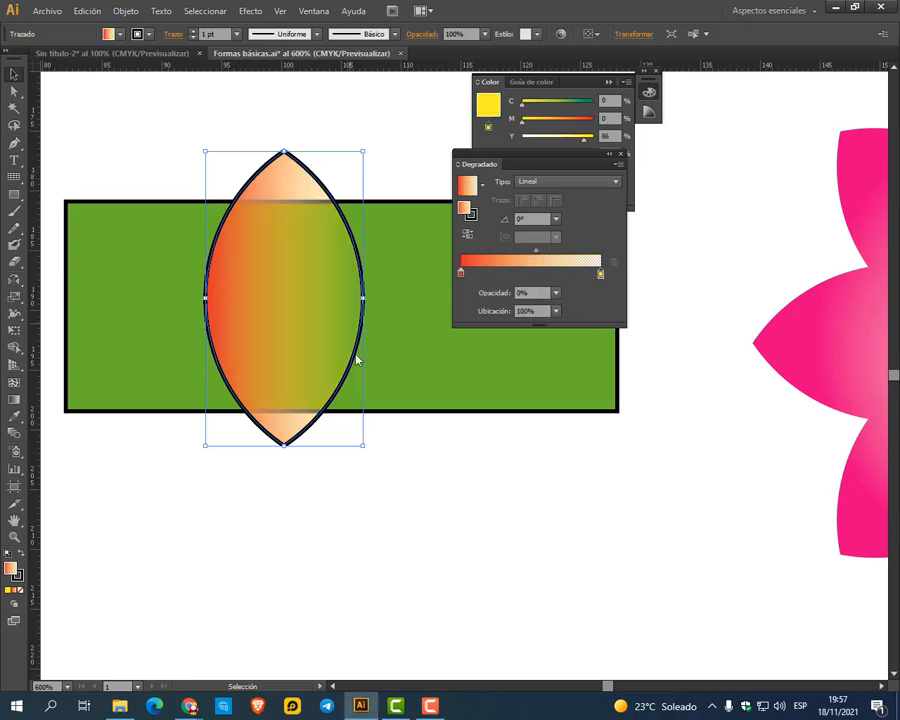
mouse_move(537, 253)
mouse_down()
mouse_move(516, 257)
mouse_move(546, 252)
mouse_up()
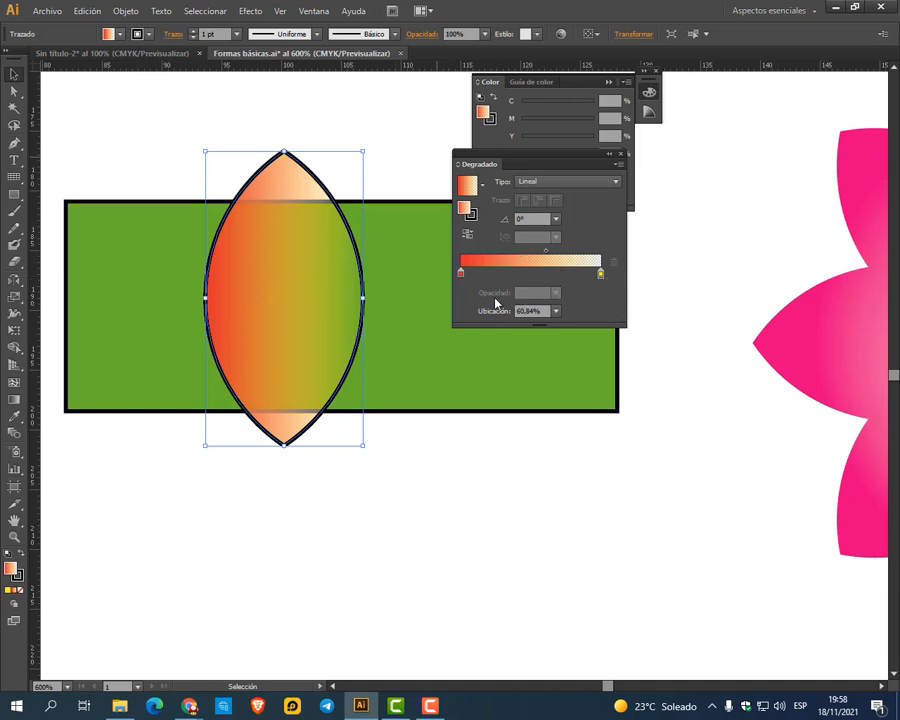
click(600, 275)
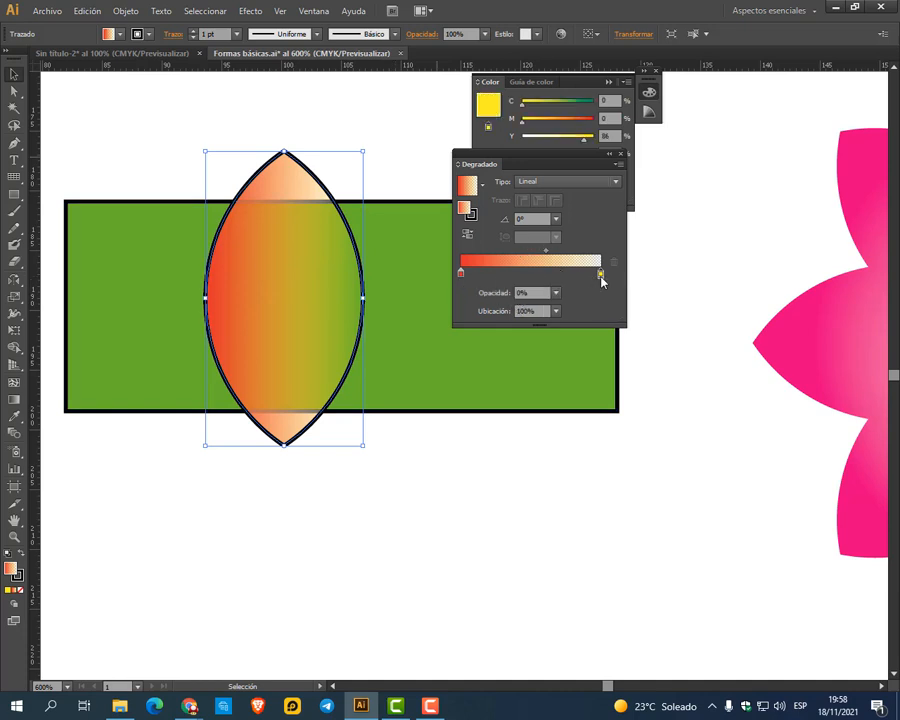
Set the opacity of the petal gradient's yellow stop to 100% and the gradient midpoint location to 50%
click(556, 293)
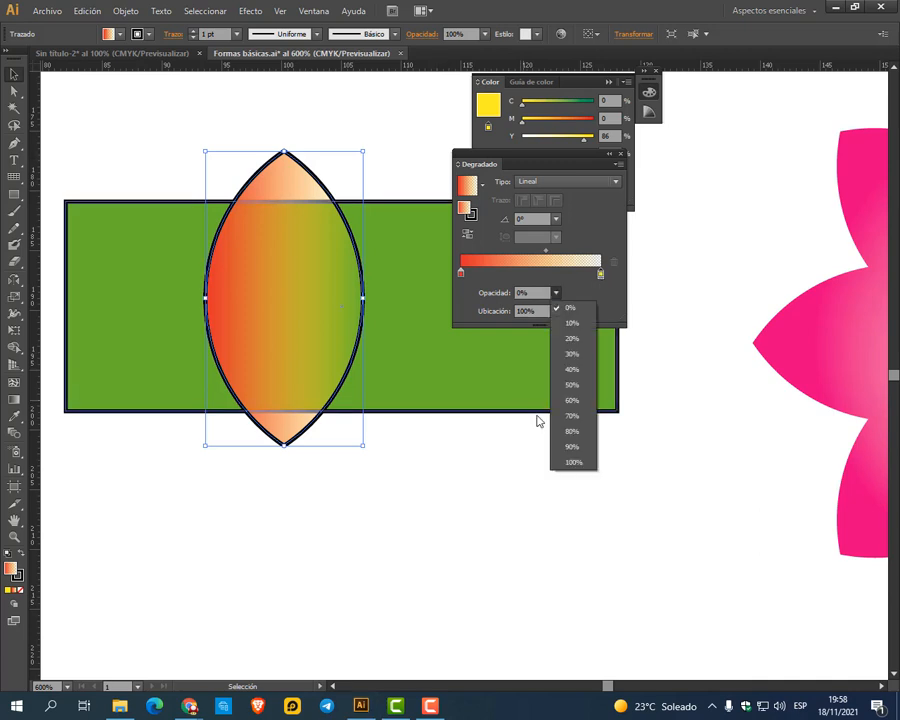
click(573, 464)
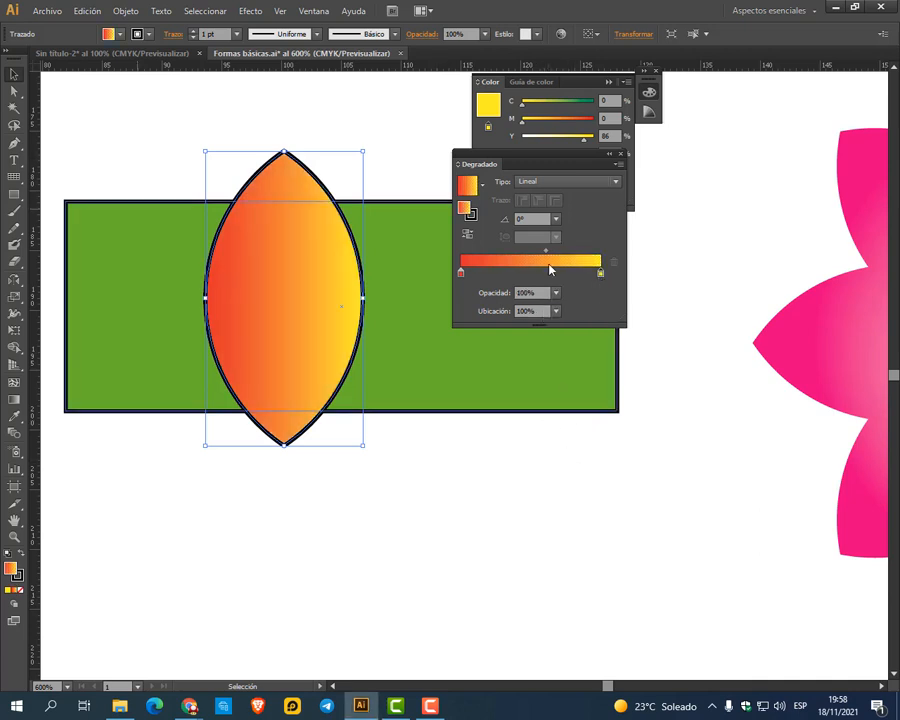
click(546, 252)
drag(547, 312, 472, 310)
text(50)
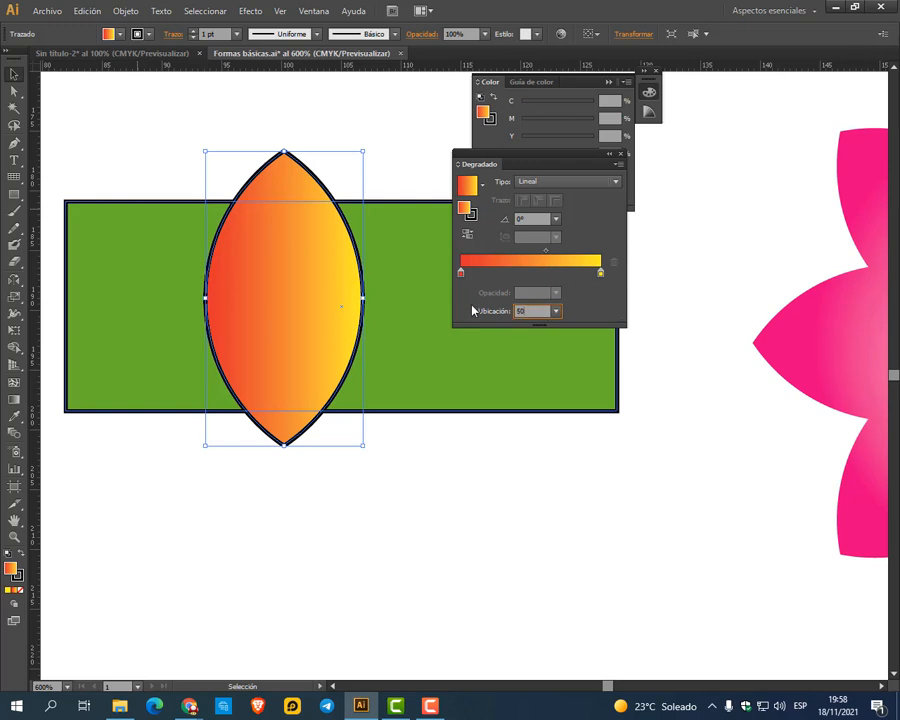
key(Return)
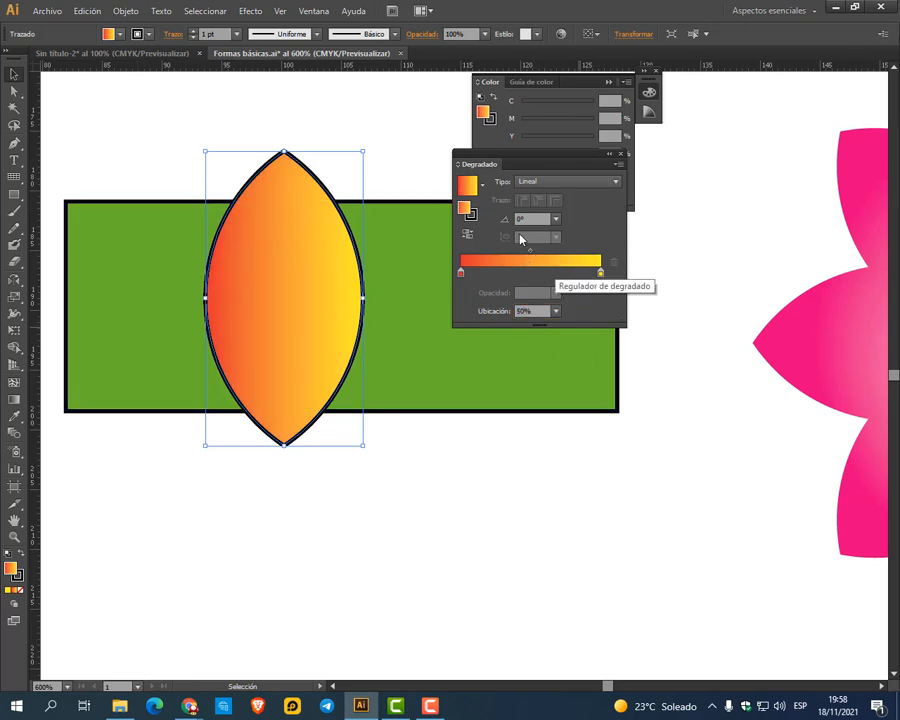
Set the angle of the petal's linear gradient to 90°
drag(452, 164, 630, 255)
drag(494, 207, 570, 232)
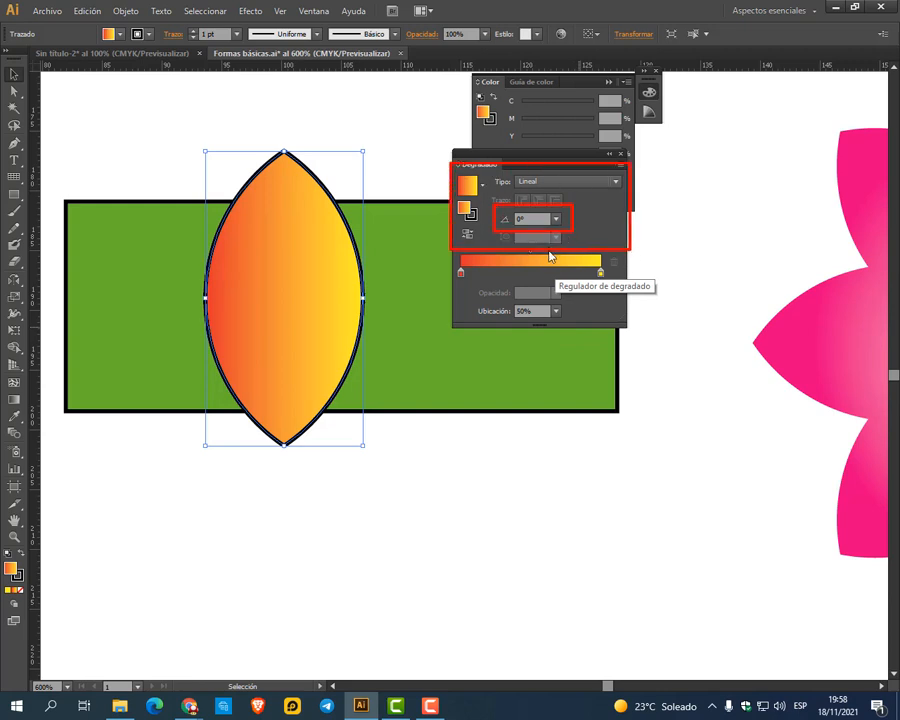
key(Escape)
click(556, 219)
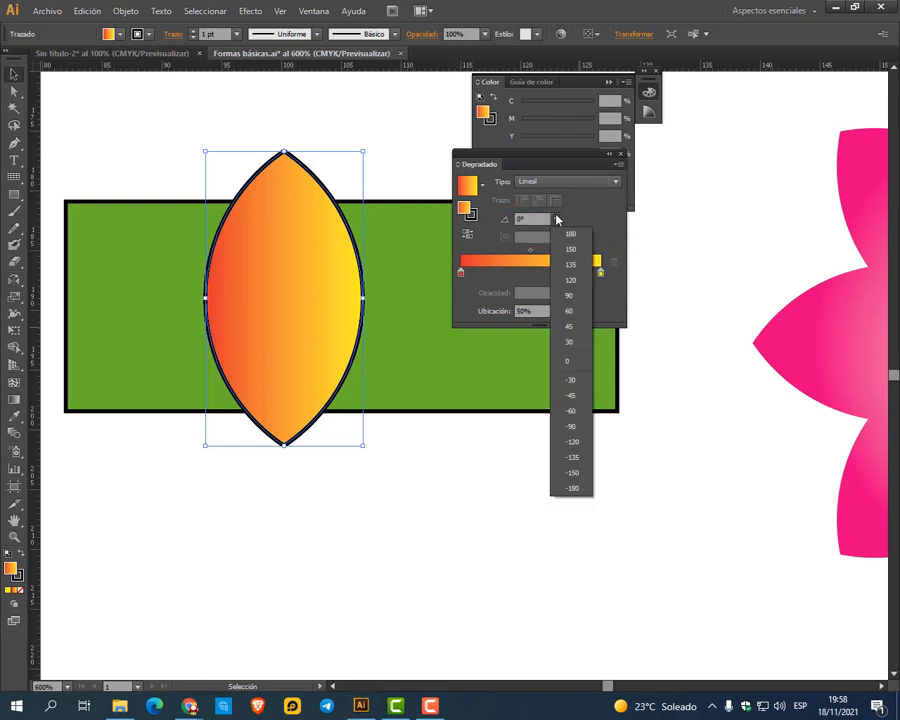
click(569, 296)
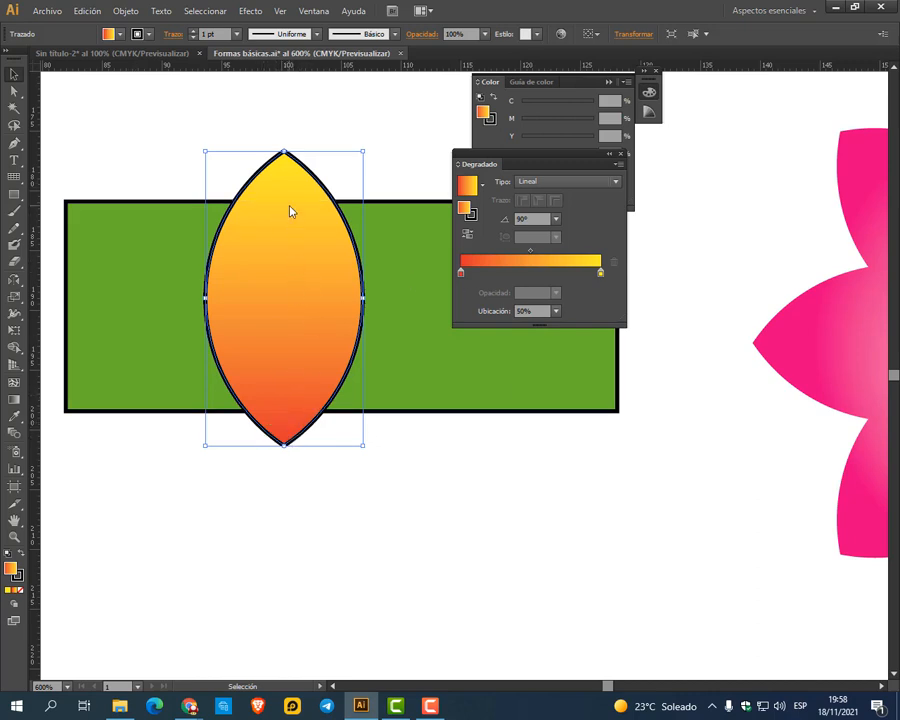
Reverse the petal's gradient, switch it back, and reverse it again so red is at the petal's upper tip
click(466, 238)
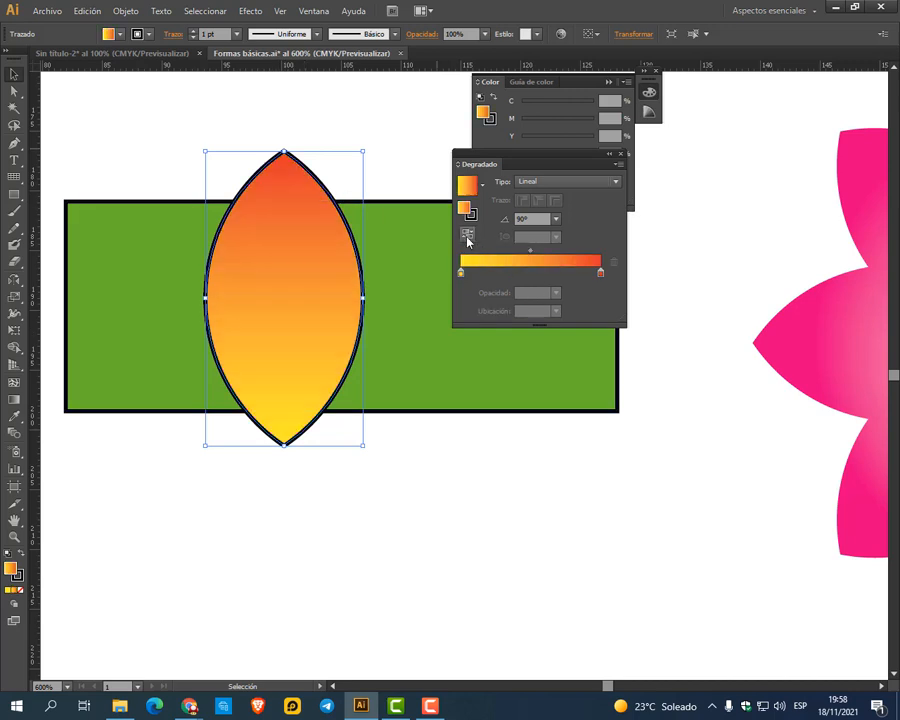
click(466, 237)
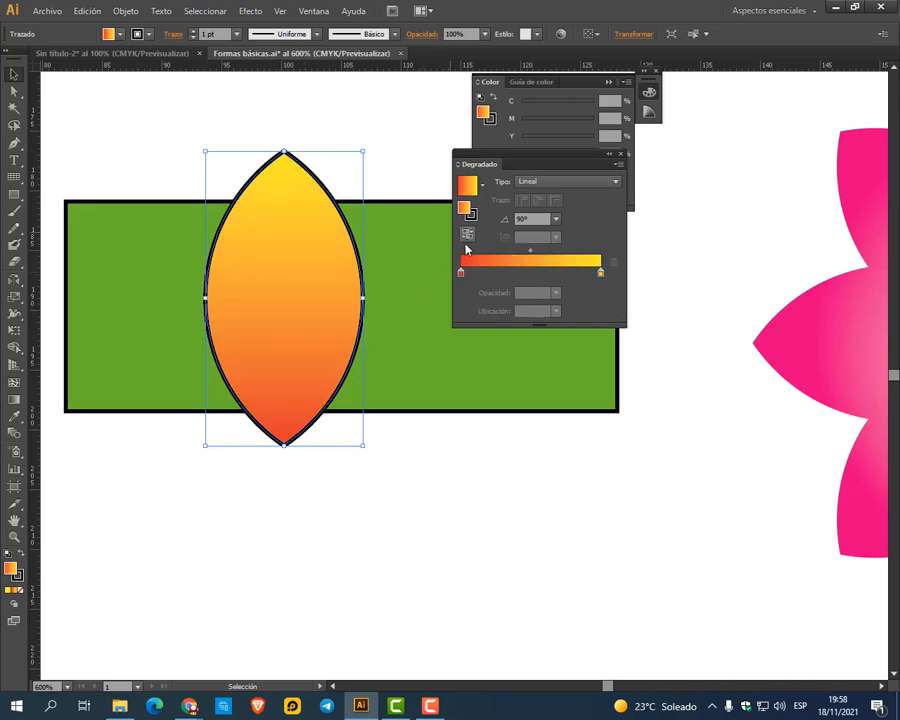
click(466, 236)
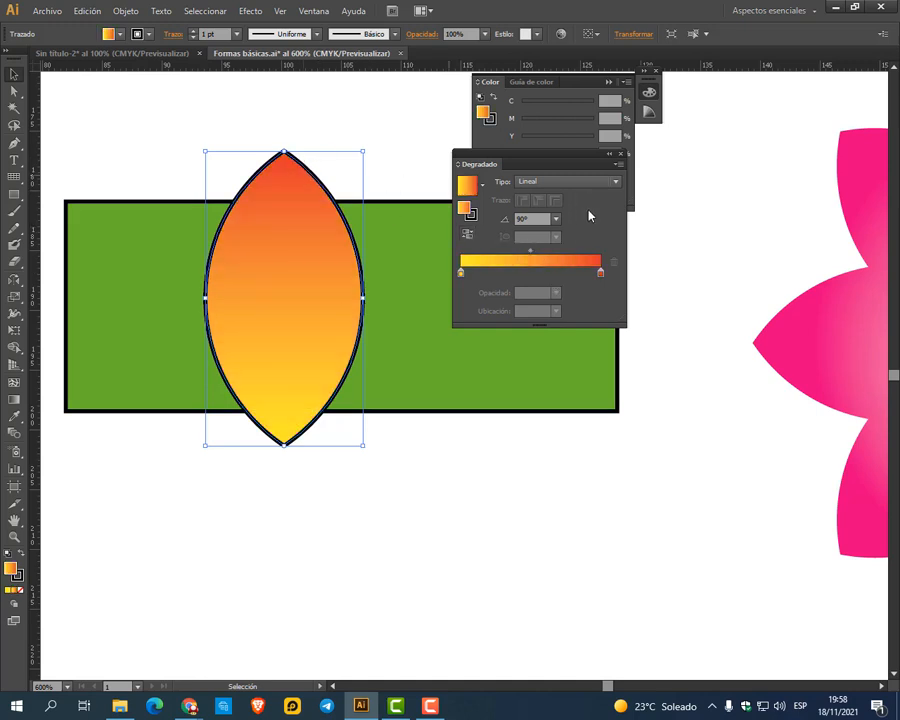
Nudge the petal slightly up, delete the green rectangle behind it and reselect the petal
drag(347, 332, 351, 312)
click(379, 328)
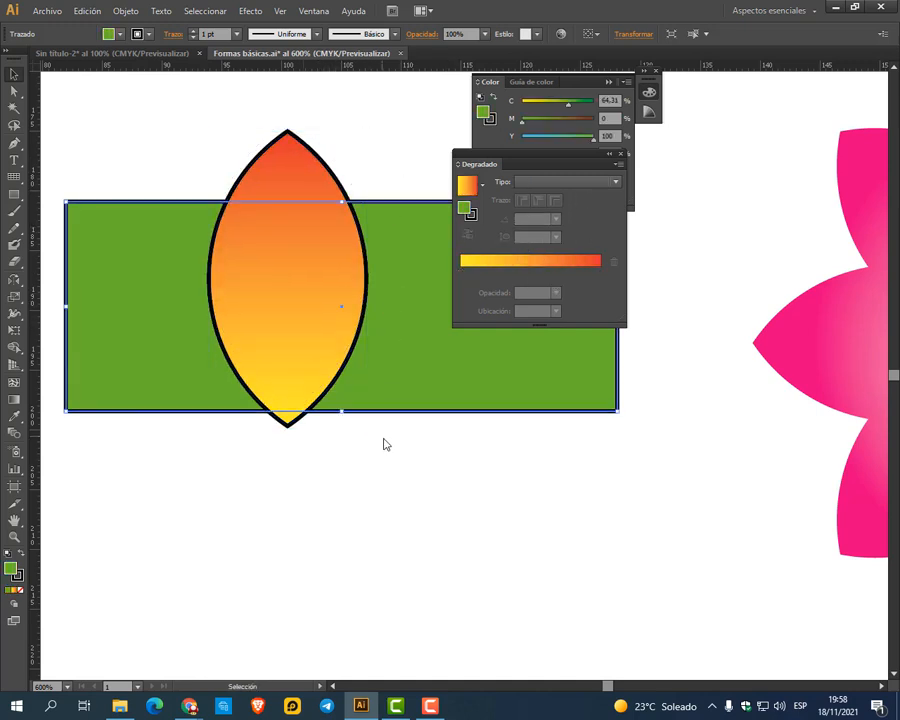
key(Delete)
click(325, 311)
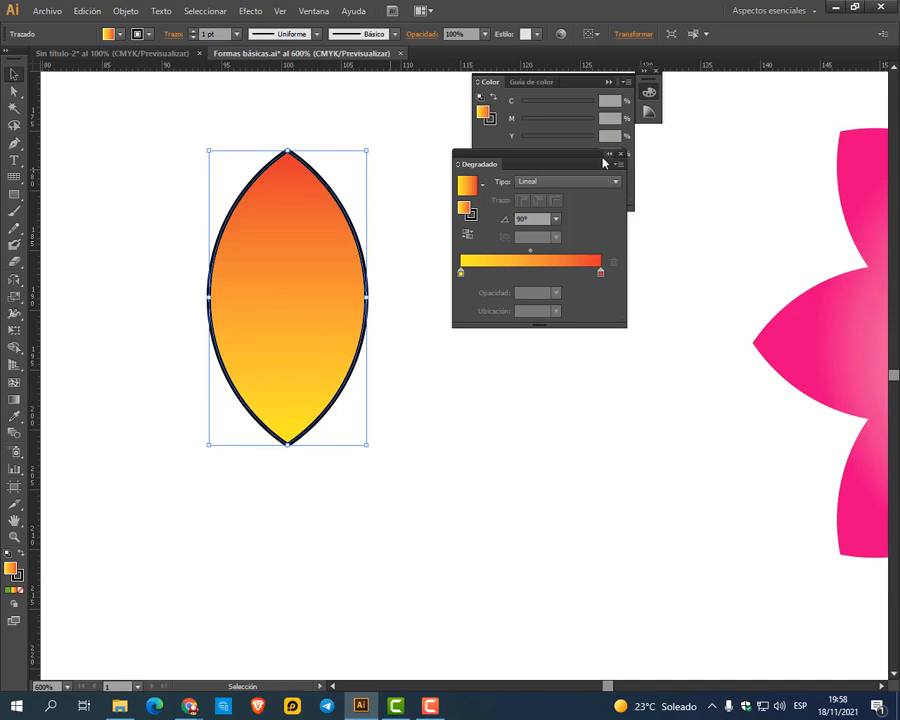
Move the petal about 10 mm to the left, clear of the empty area beside the pink flower
drag(610, 168, 640, 166)
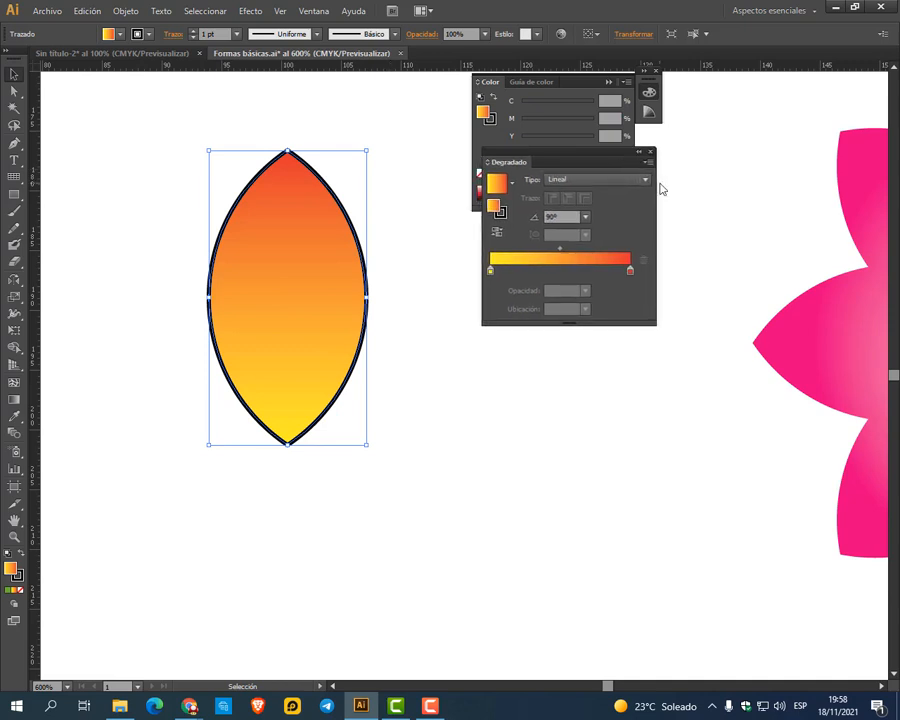
drag(341, 278, 330, 268)
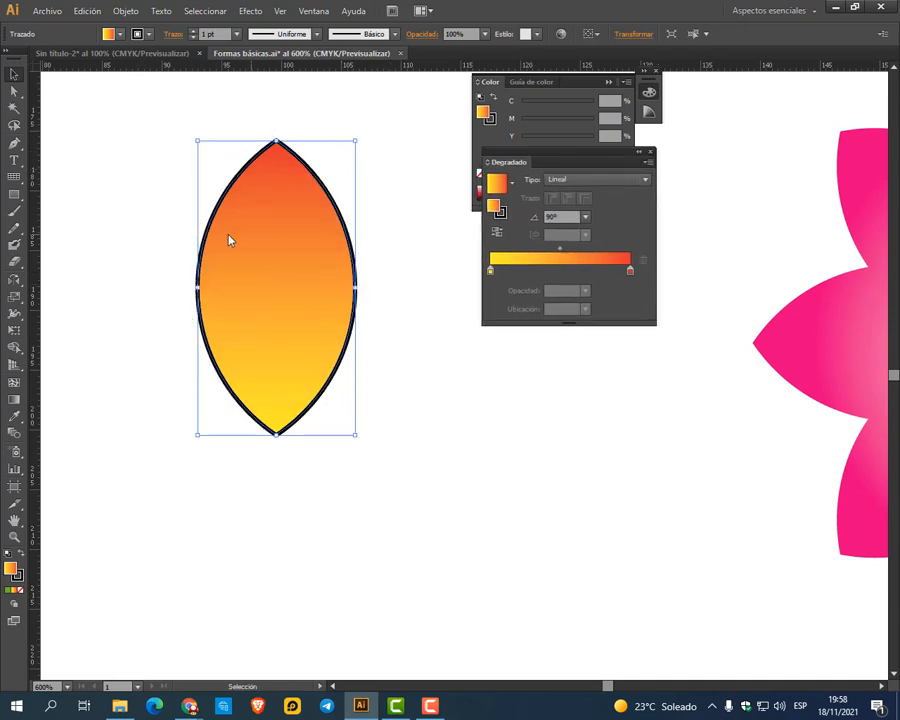
drag(236, 270, 108, 250)
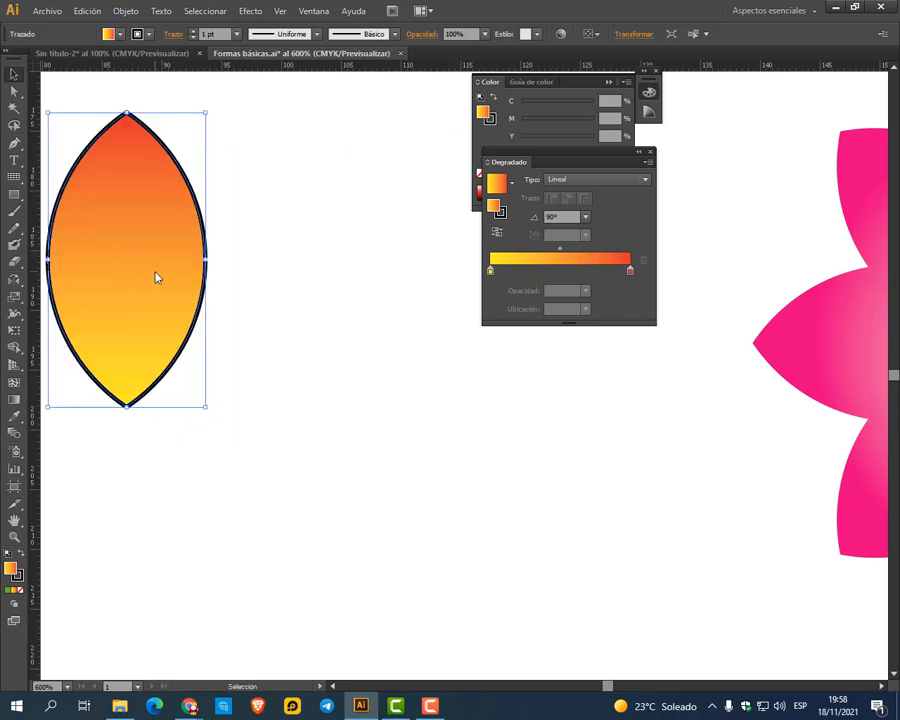
drag(156, 274, 198, 293)
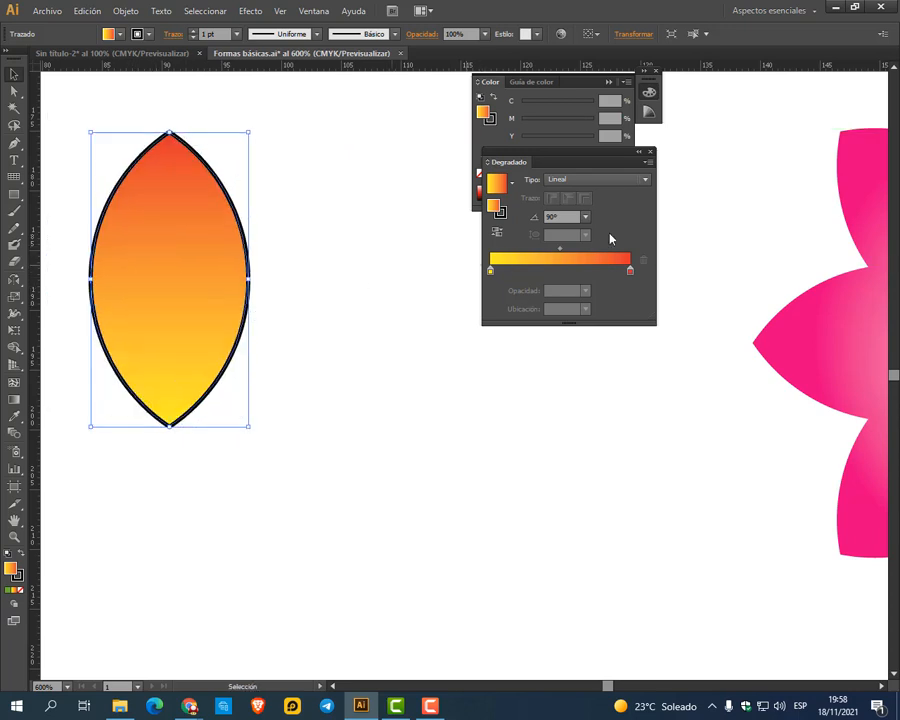
Draw a rectangle about 24 mm wide and 14 mm high below and to the right of the petal
click(14, 196)
mouse_move(320, 390)
mouse_down()
mouse_move(558, 528)
mouse_move(606, 567)
mouse_up()
click(14, 73)
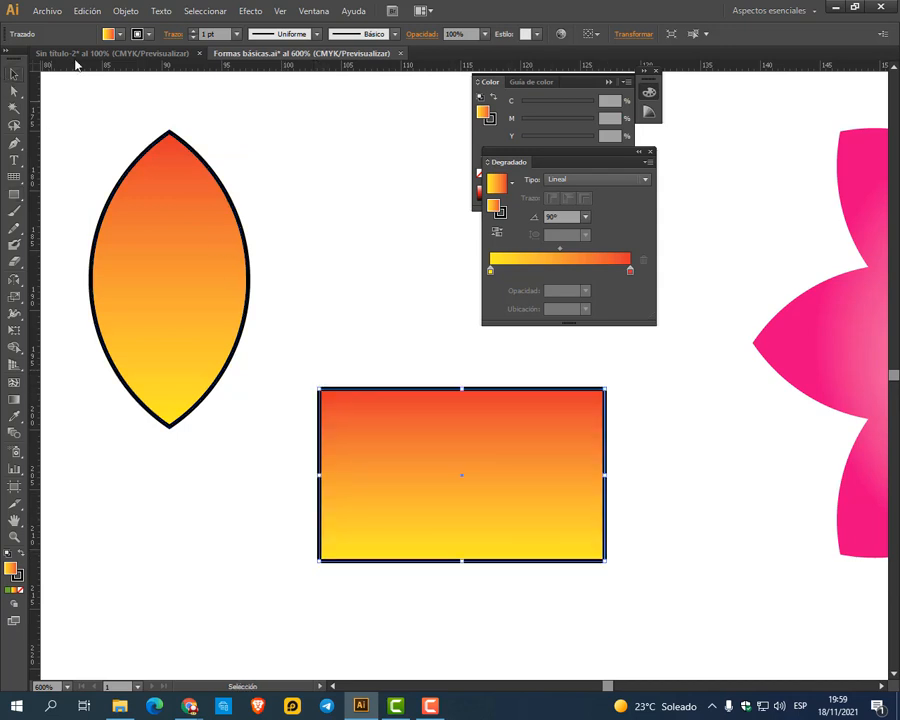
Set the rectangle's stroke weight to 5 pt and shift the rectangle slightly up and left
click(238, 35)
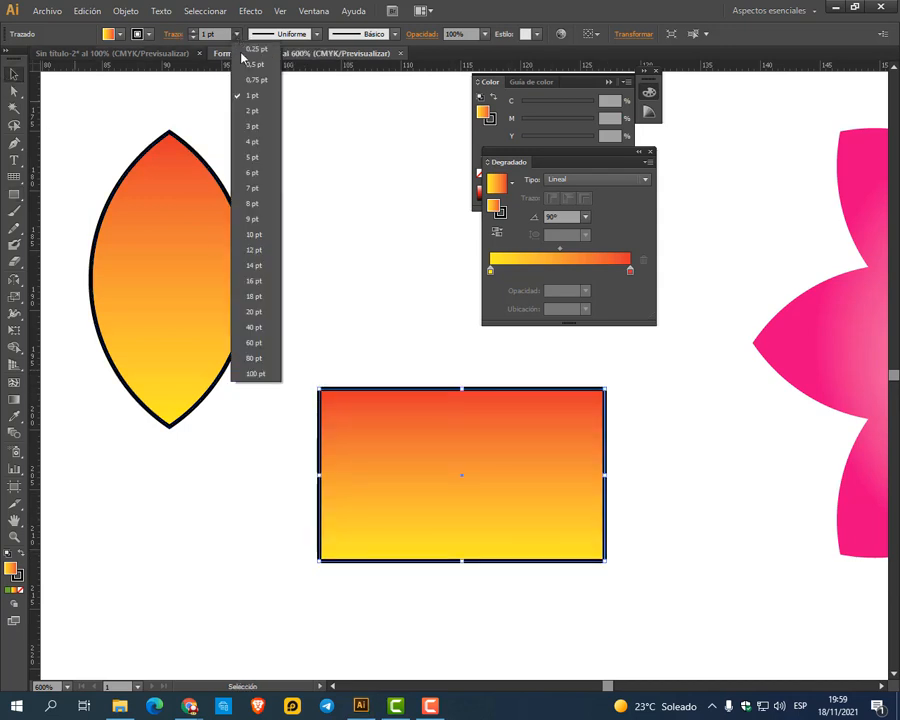
click(256, 160)
drag(454, 396, 442, 380)
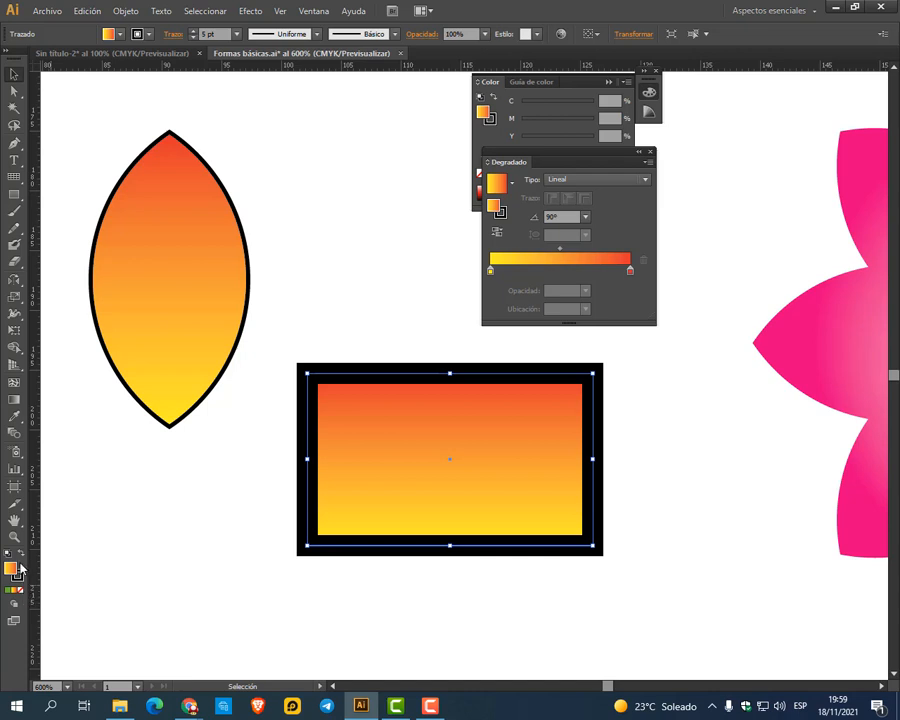
Swap the rectangle's fill and stroke so the gradient is on the stroke and the fill is black
key(a)
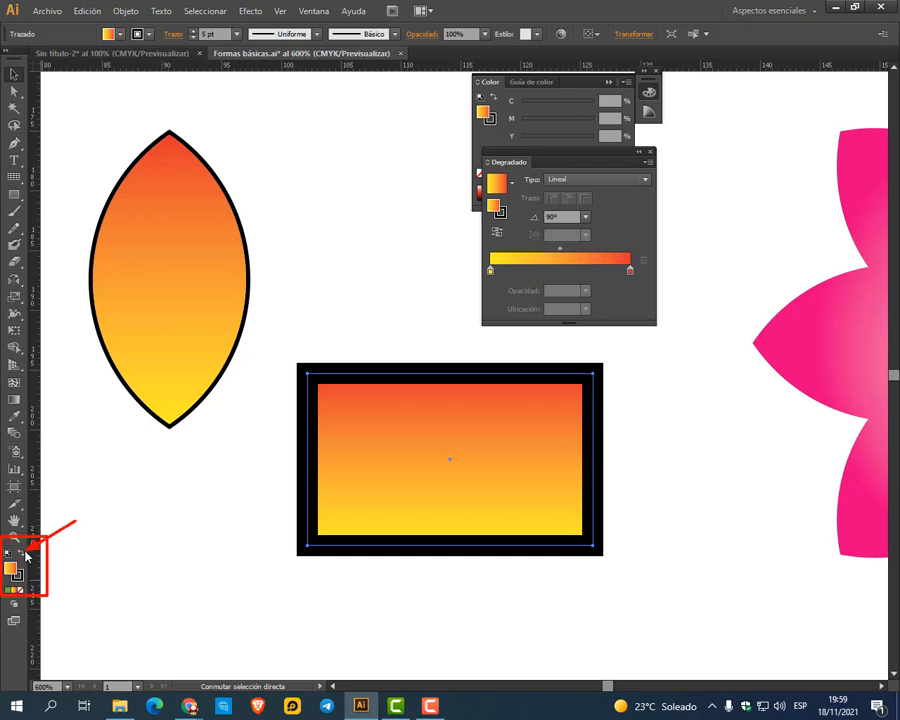
click(24, 553)
key(v)
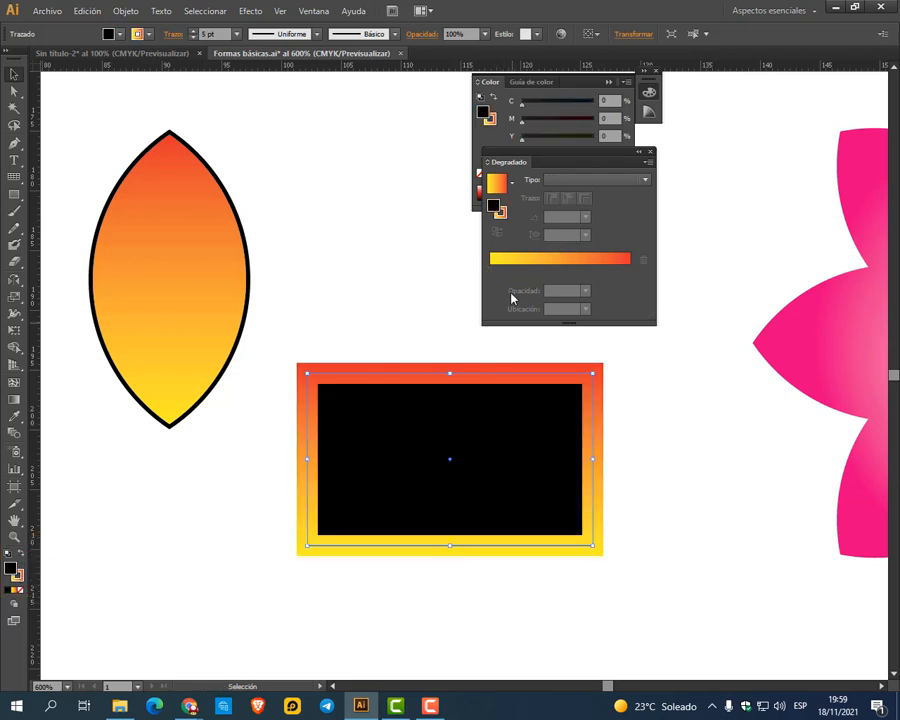
Reselect the rectangle, make its stroke the active attribute and set the stroke gradient's angle to 0°
click(470, 348)
click(462, 374)
click(18, 574)
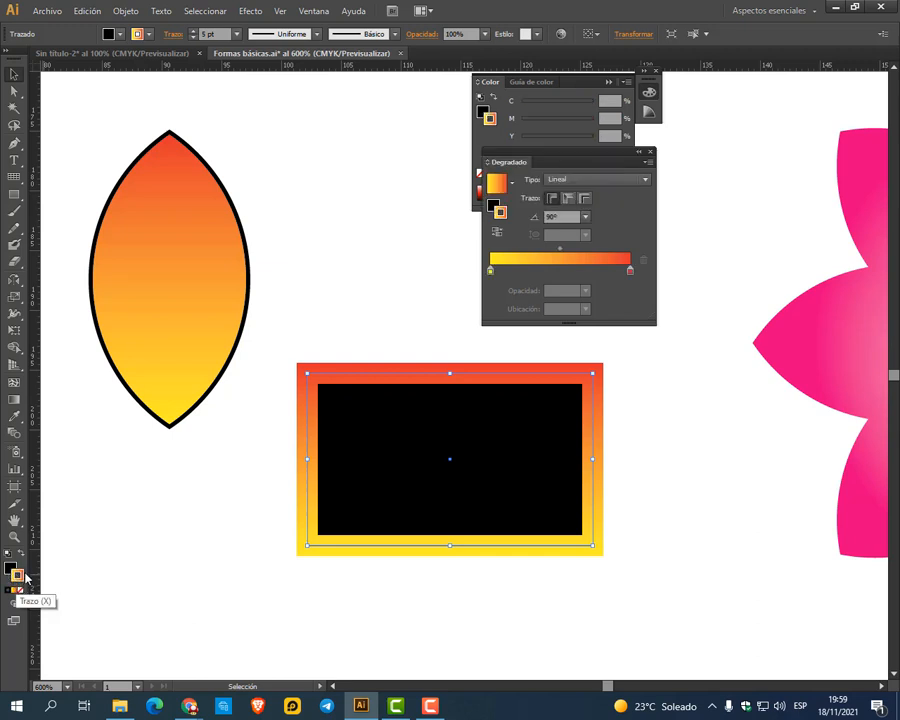
click(9, 571)
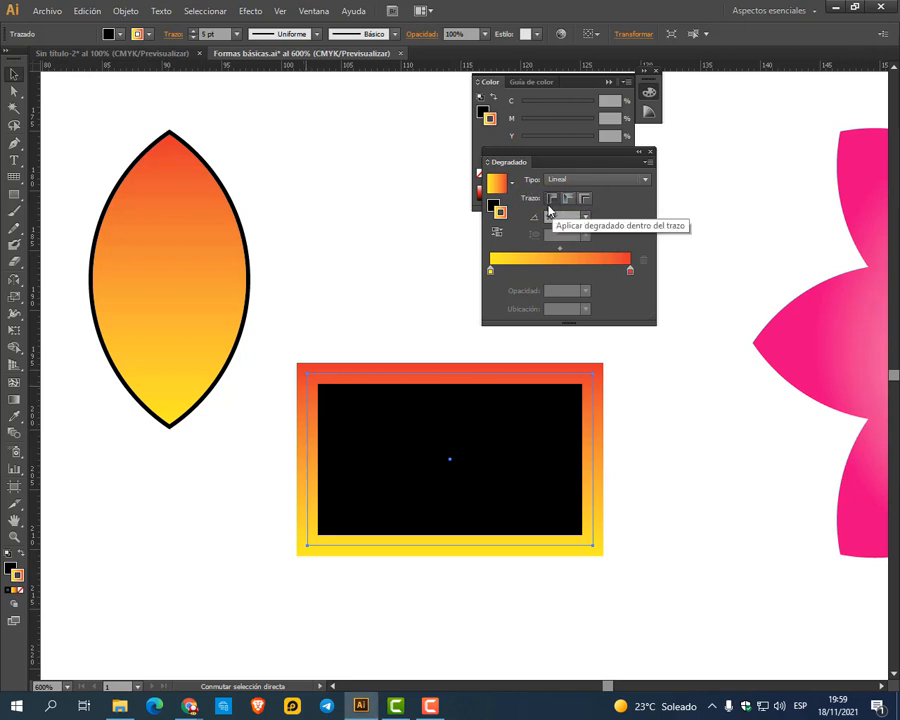
click(354, 368)
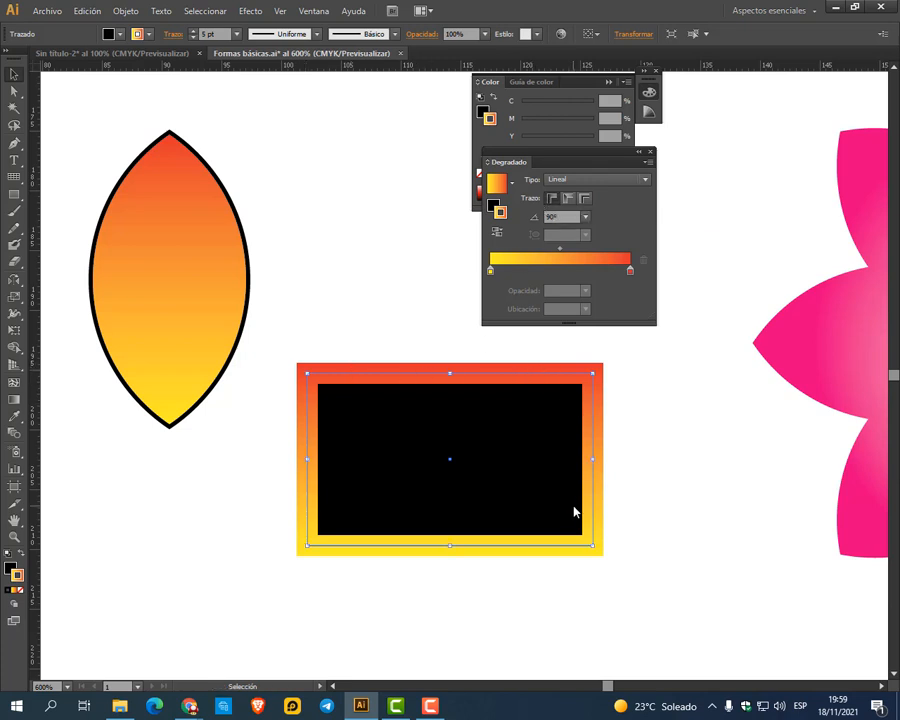
scroll(639, 492, up, 1)
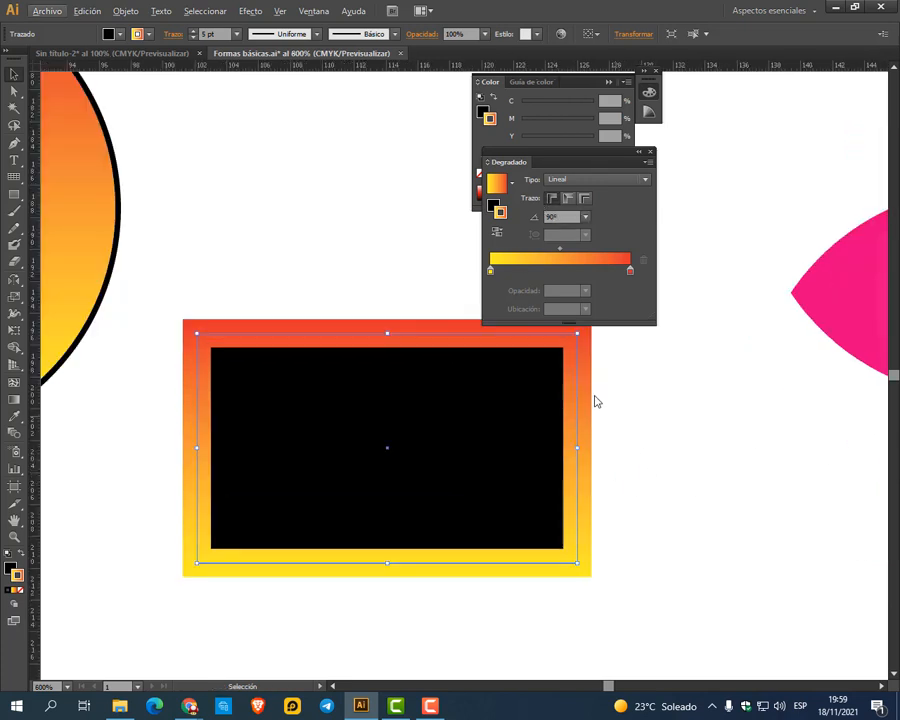
drag(585, 152, 295, 93)
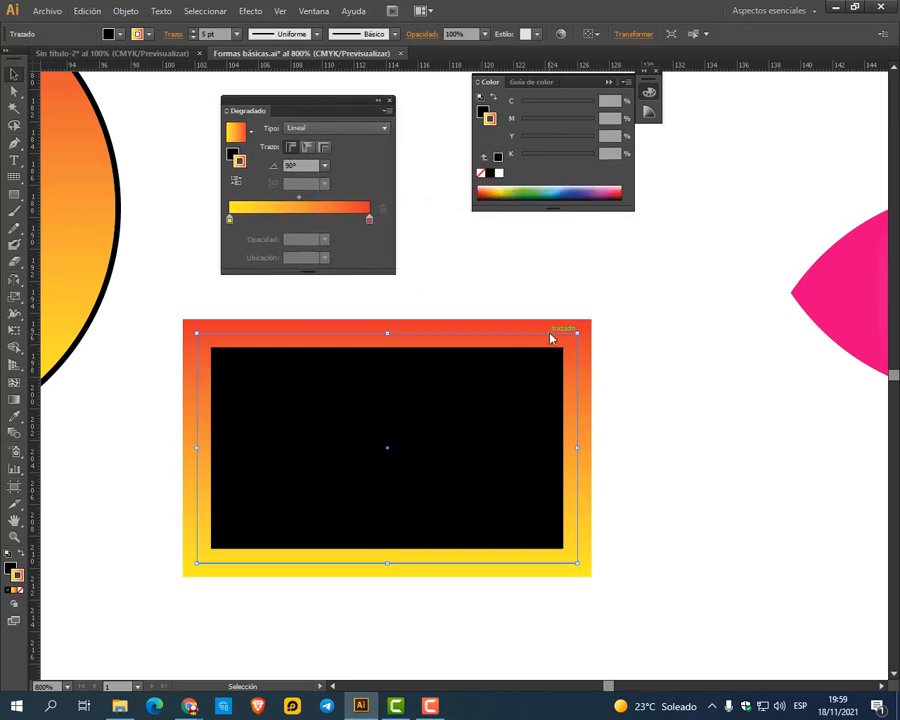
click(325, 167)
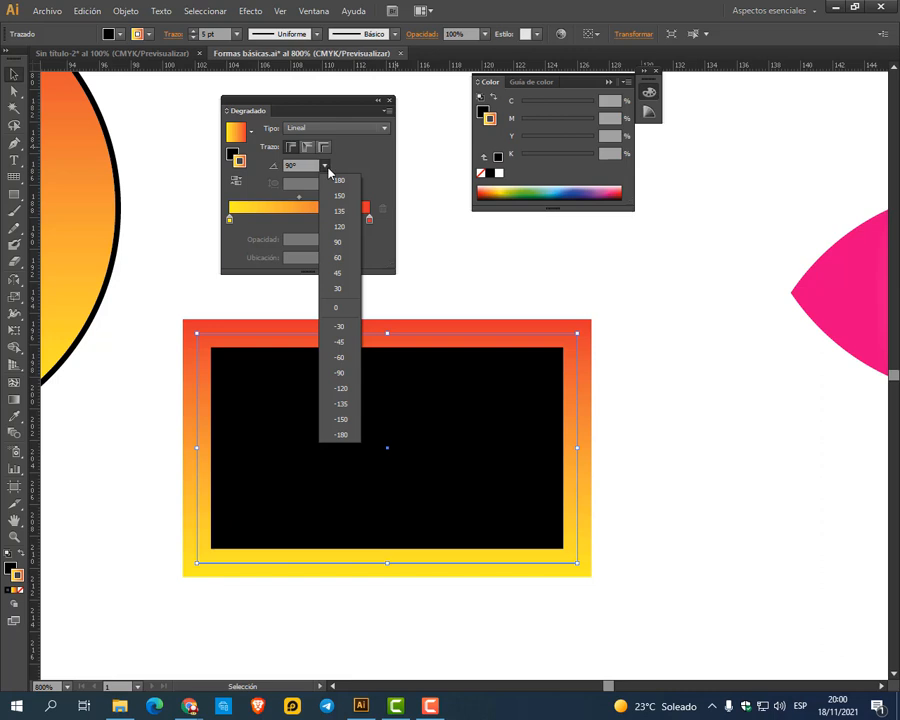
click(339, 307)
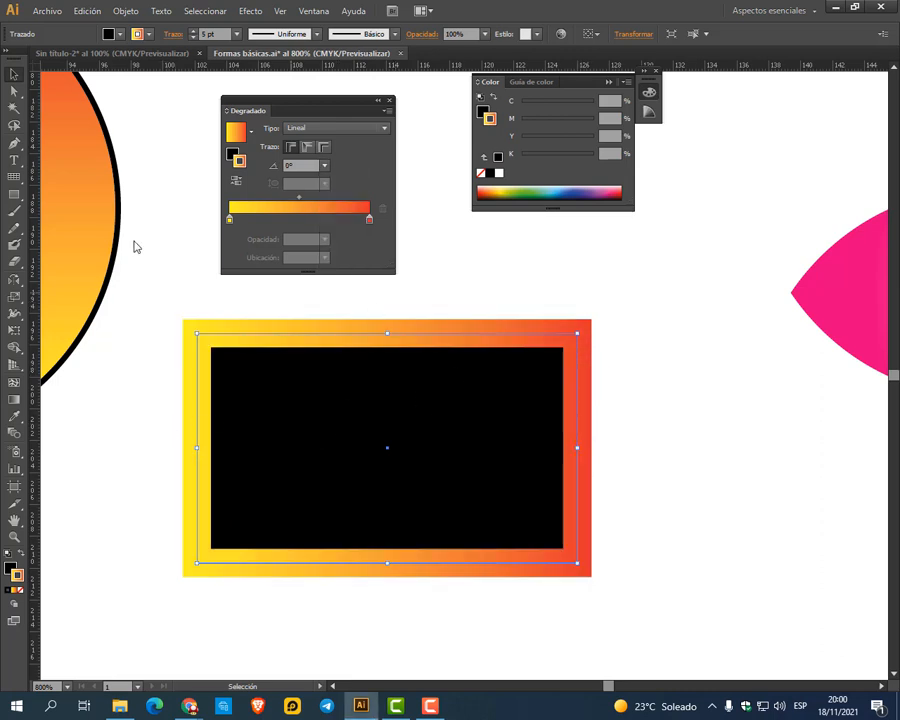
Move the petal down beside the rectangle and set the angle of its fill gradient to 0°
drag(96, 203, 150, 396)
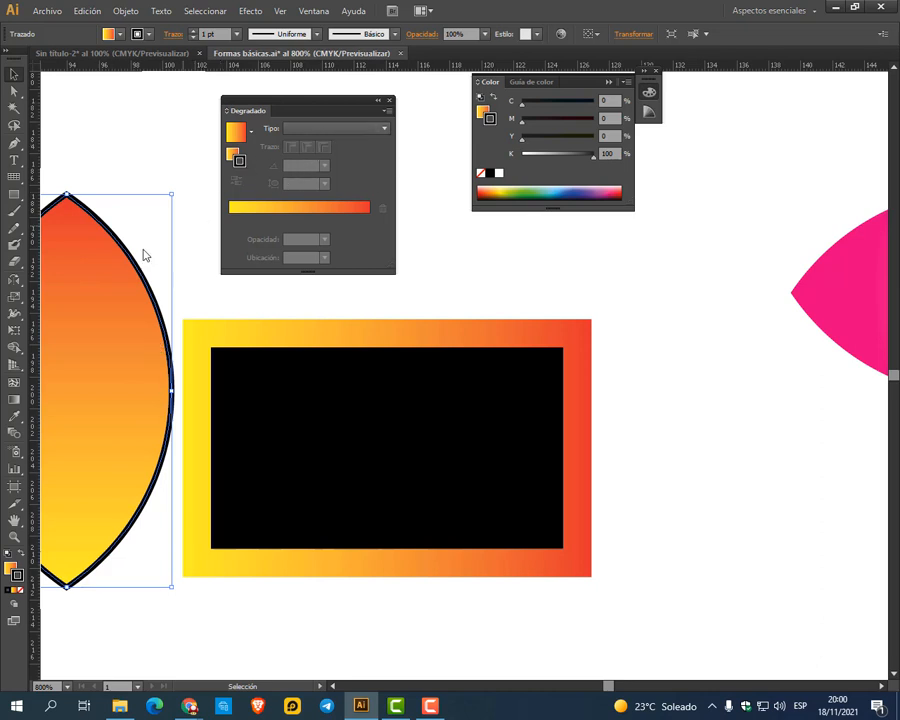
click(11, 569)
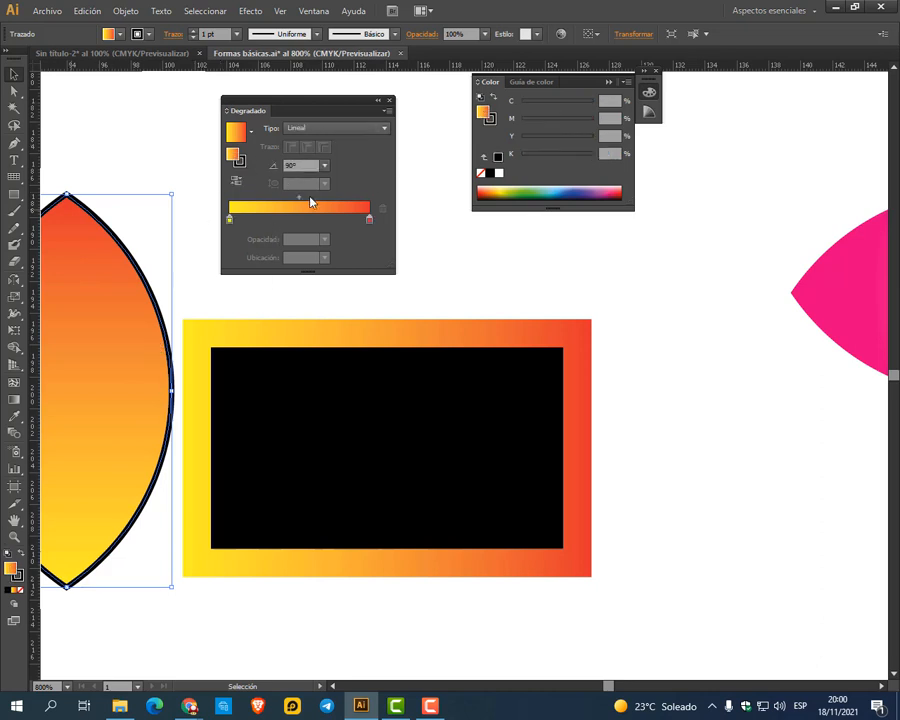
click(324, 165)
click(340, 309)
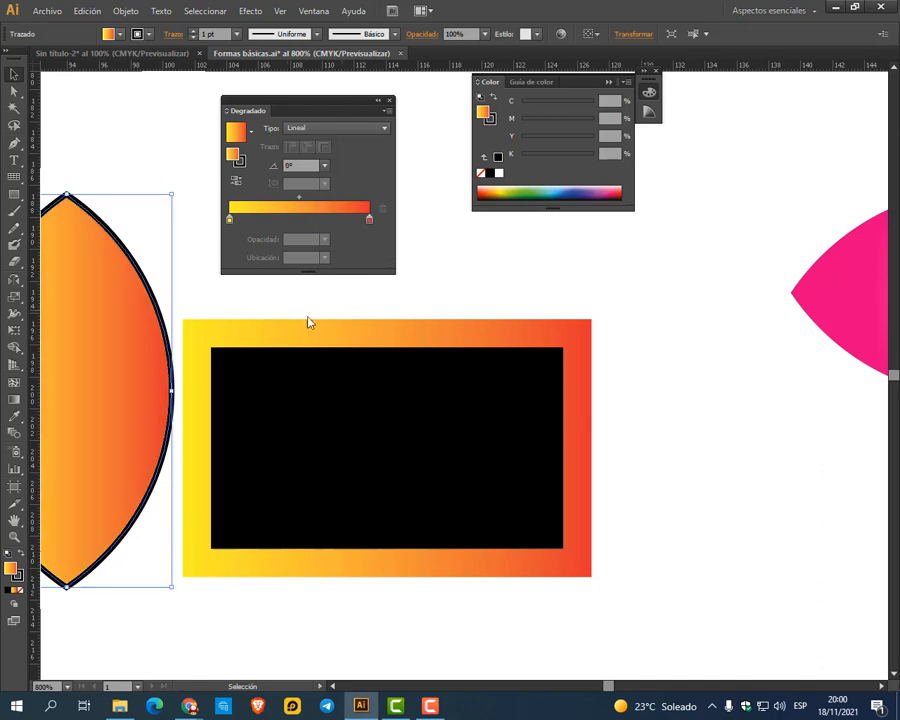
scroll(296, 321, left, 2)
Select the rectangle, make its stroke active and apply the gradient along the stroke
click(454, 319)
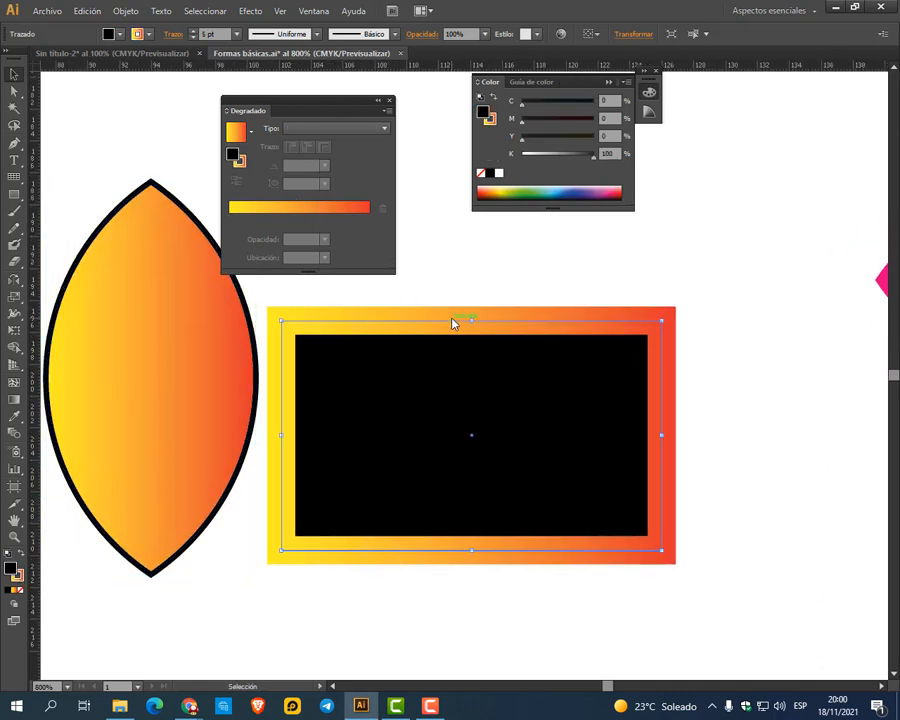
click(19, 580)
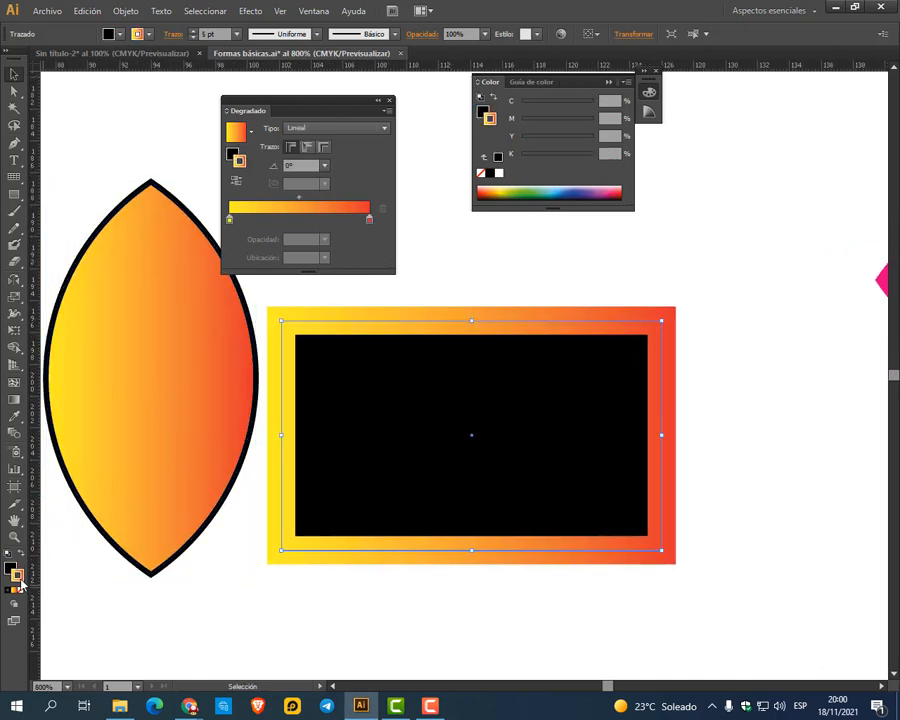
drag(297, 106, 337, 99)
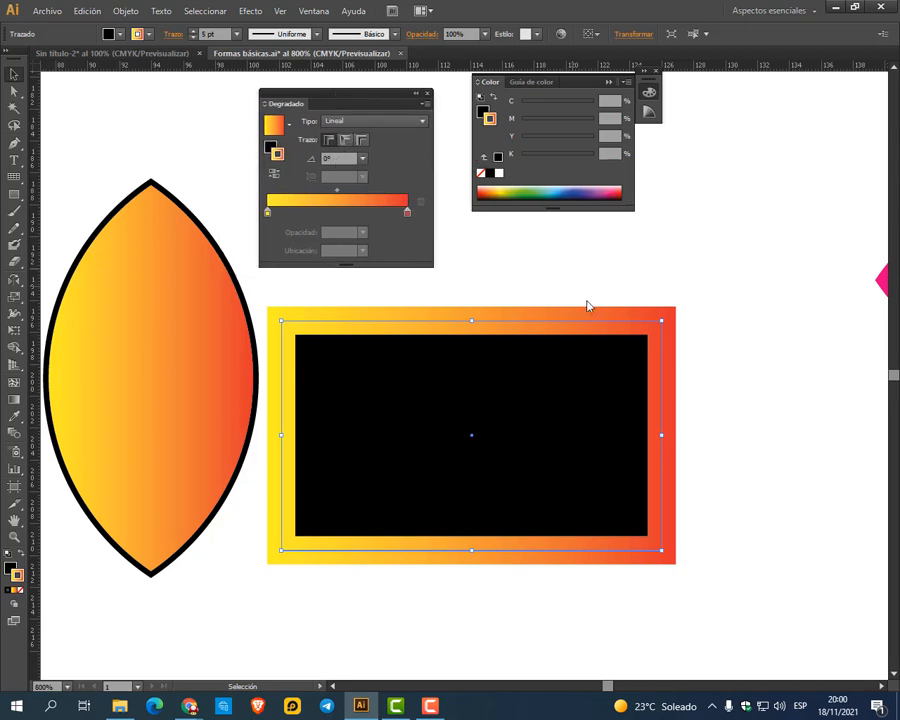
click(345, 139)
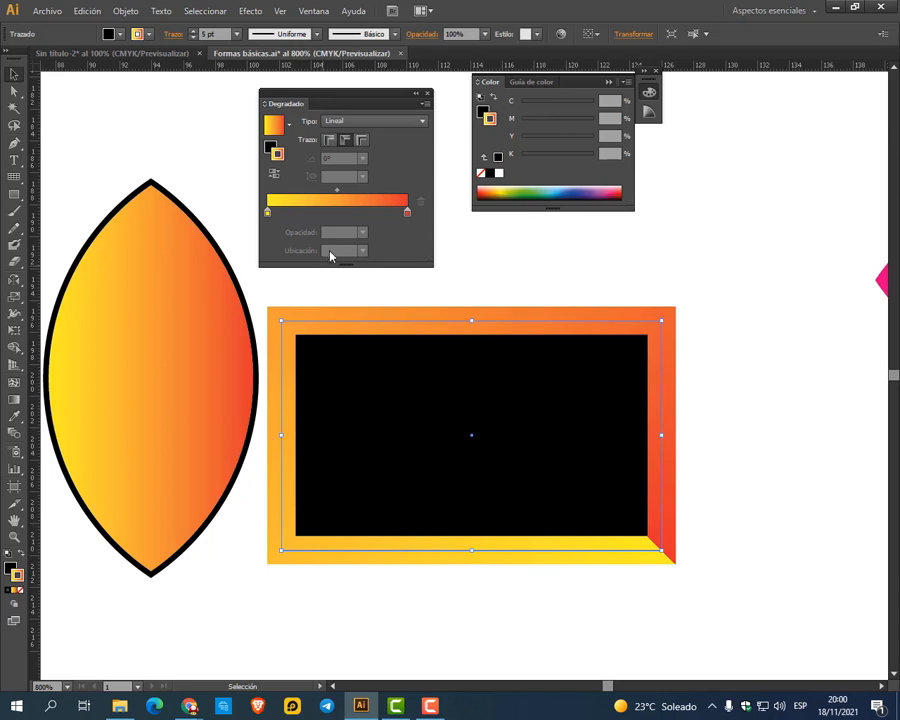
Apply the gradient across the rectangle's stroke and check the colours of its yellow and red stops
click(362, 141)
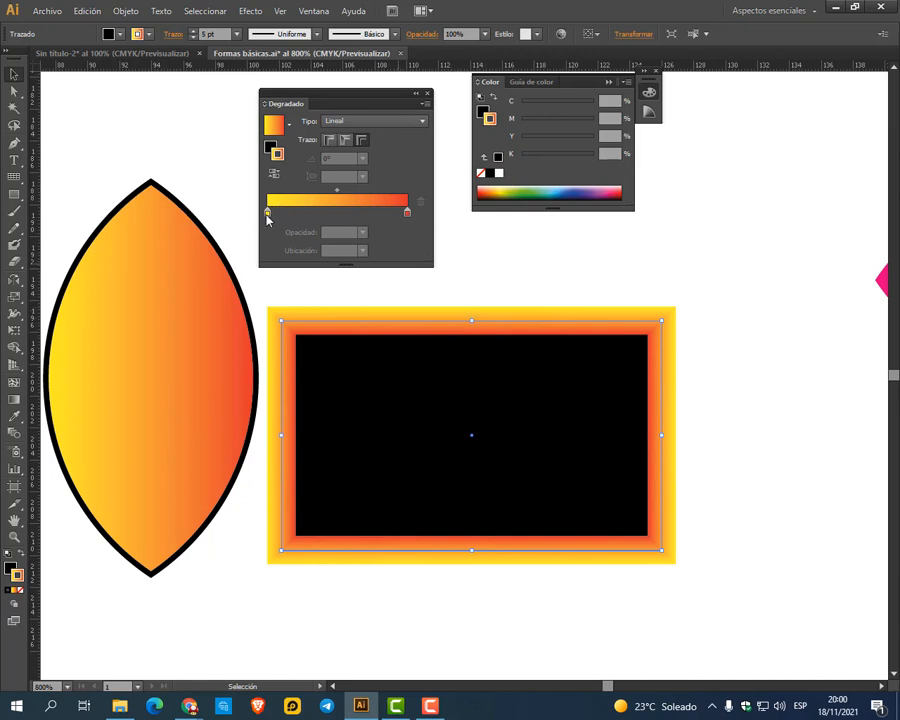
click(267, 214)
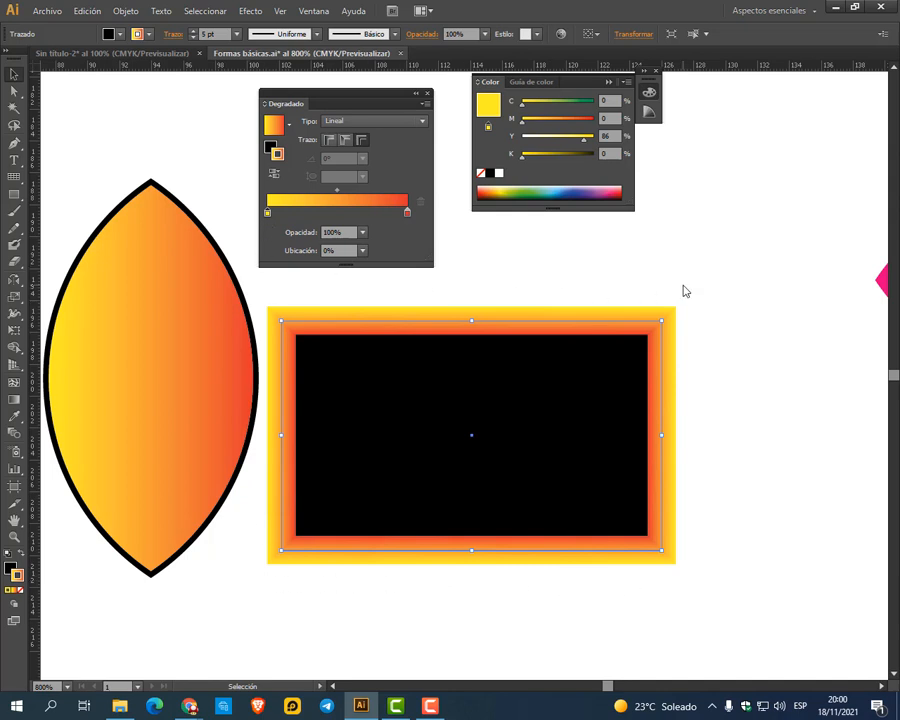
click(407, 214)
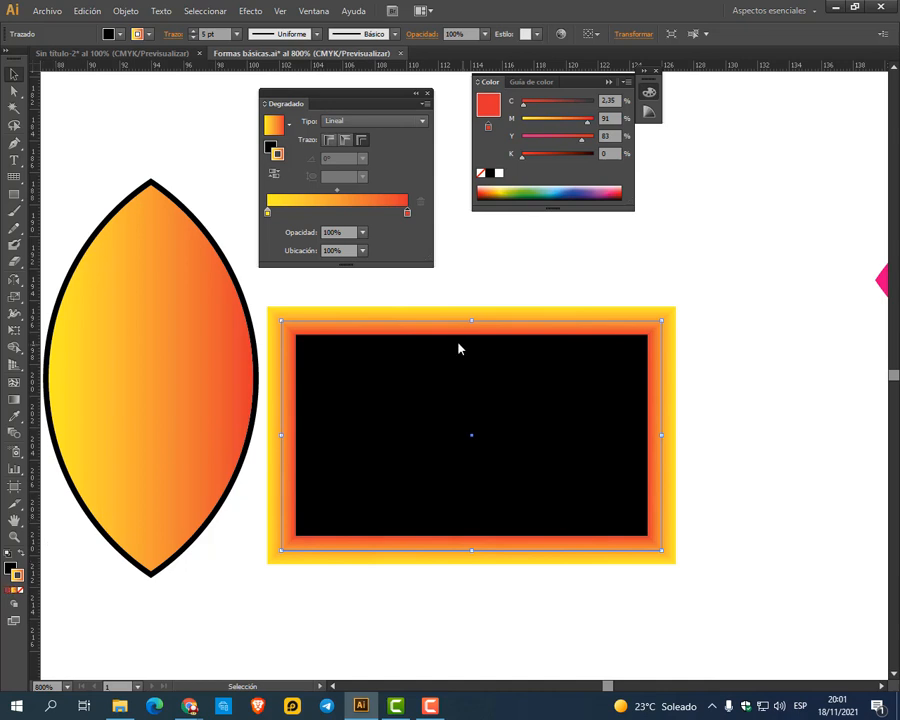
Remove the rectangle's fill, delete the rectangle and move the petal into the freed space
click(12, 568)
click(22, 591)
key(Delete)
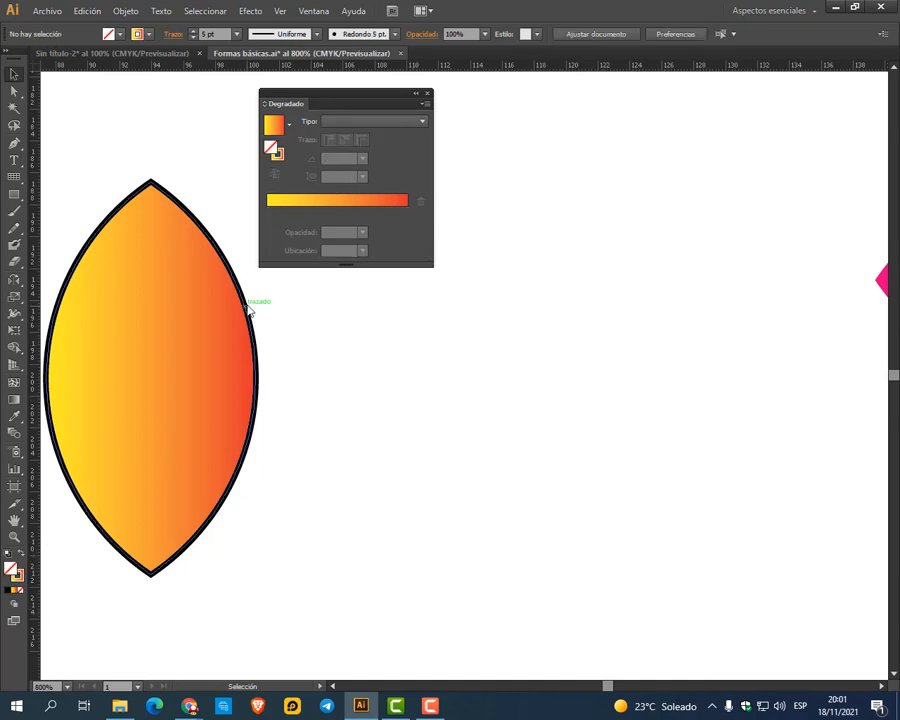
mouse_move(250, 304)
mouse_down()
mouse_move(416, 332)
mouse_move(671, 281)
mouse_up()
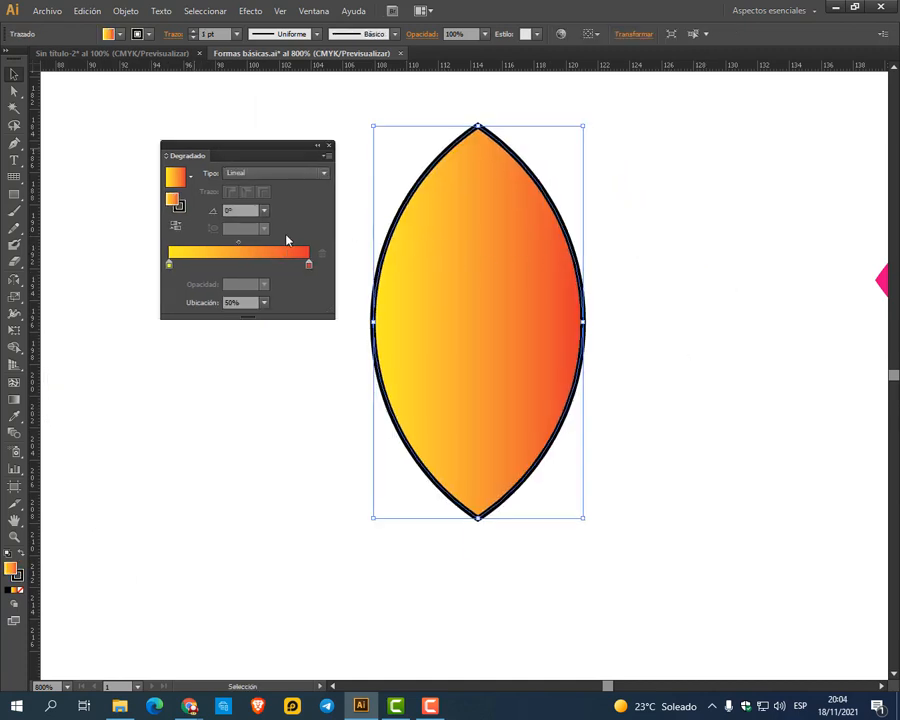
Set the petal's gradient angle to 0° and move the Gradient panel farther away from the petal
click(265, 211)
click(274, 350)
click(265, 210)
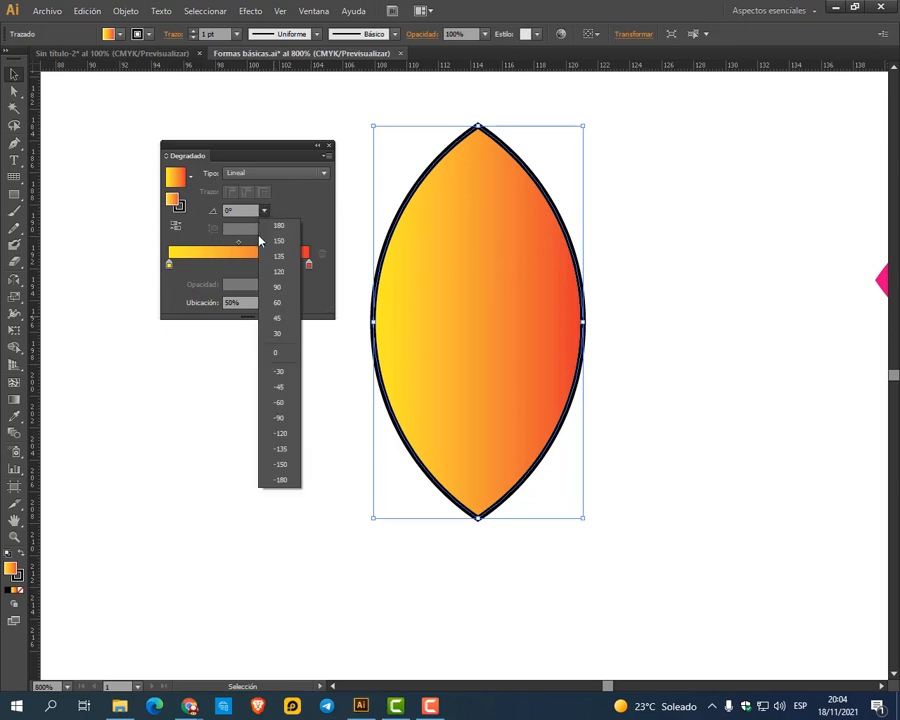
click(308, 149)
drag(308, 149, 236, 127)
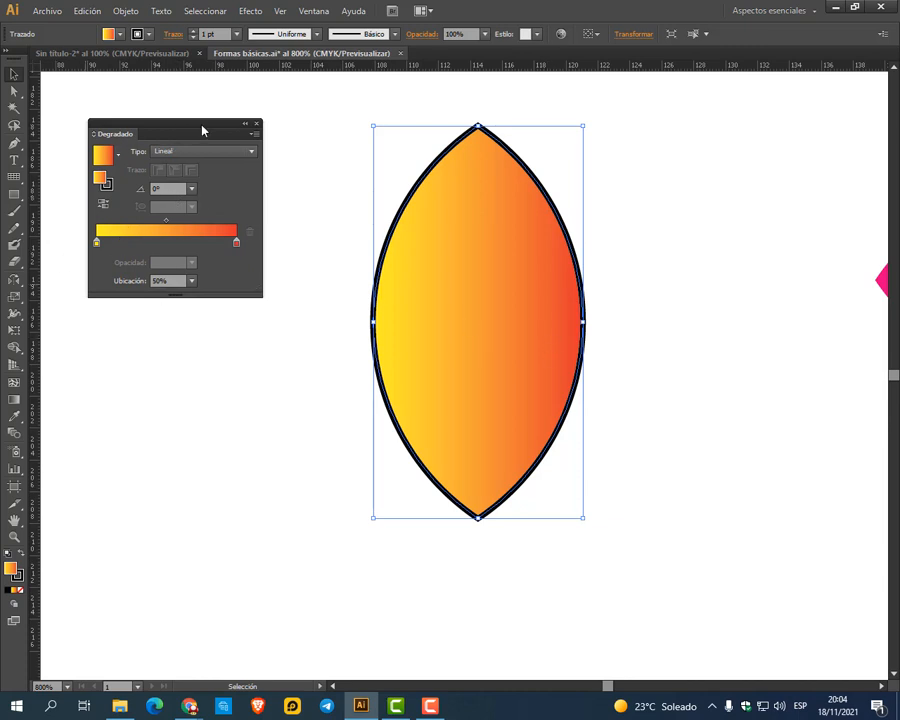
drag(202, 130, 230, 125)
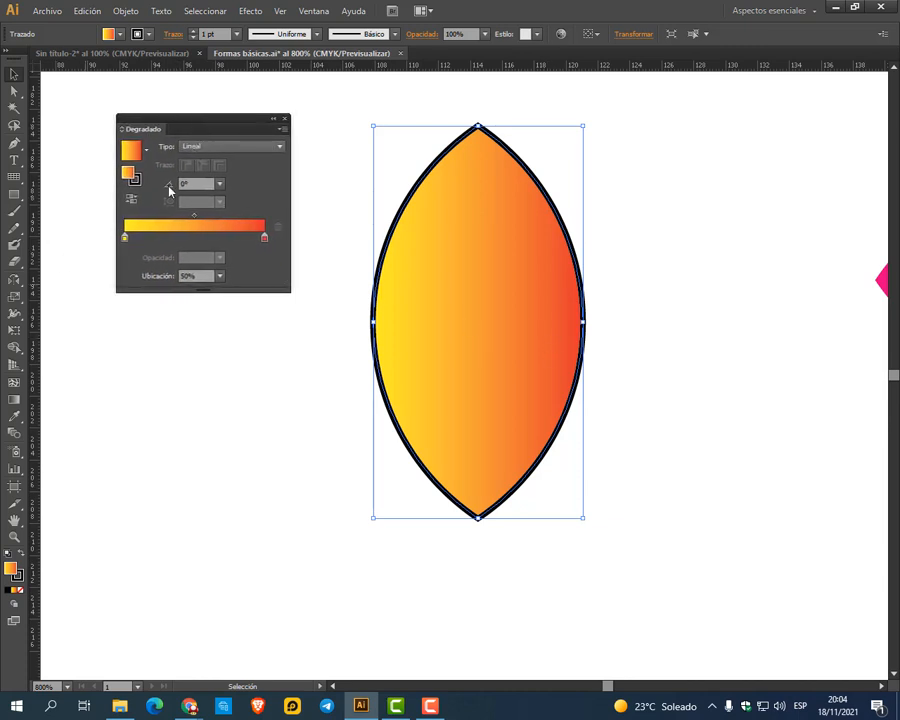
Try horizontally shifted, vertical and diagonal directions for the petal's fill gradient with the Gradient tool
click(14, 399)
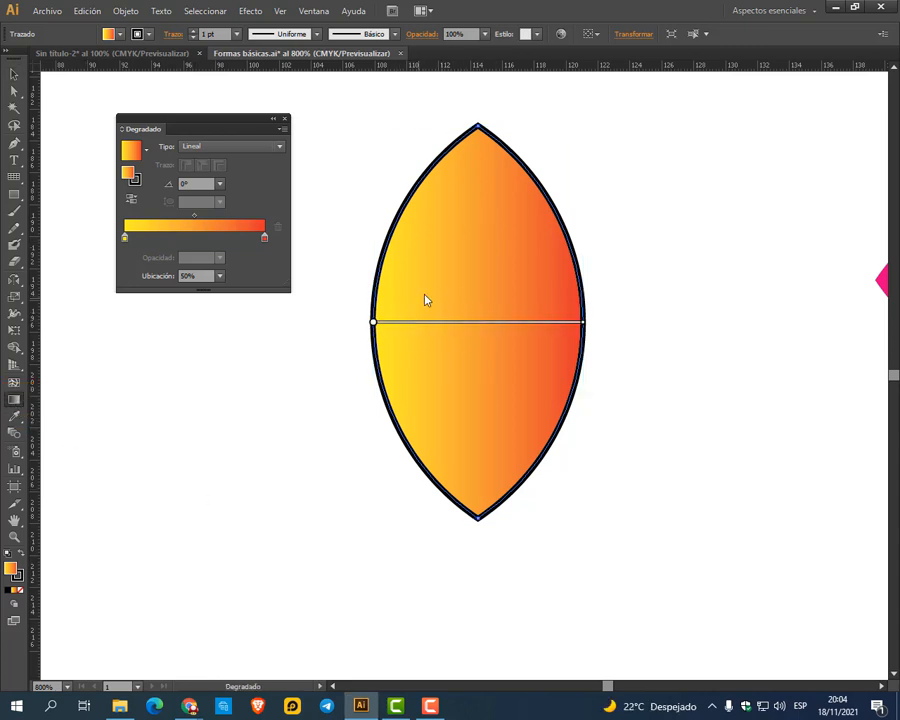
mouse_move(445, 326)
mouse_down()
mouse_move(453, 299)
mouse_move(560, 301)
mouse_move(576, 322)
mouse_move(382, 322)
mouse_move(344, 334)
mouse_move(347, 324)
mouse_up()
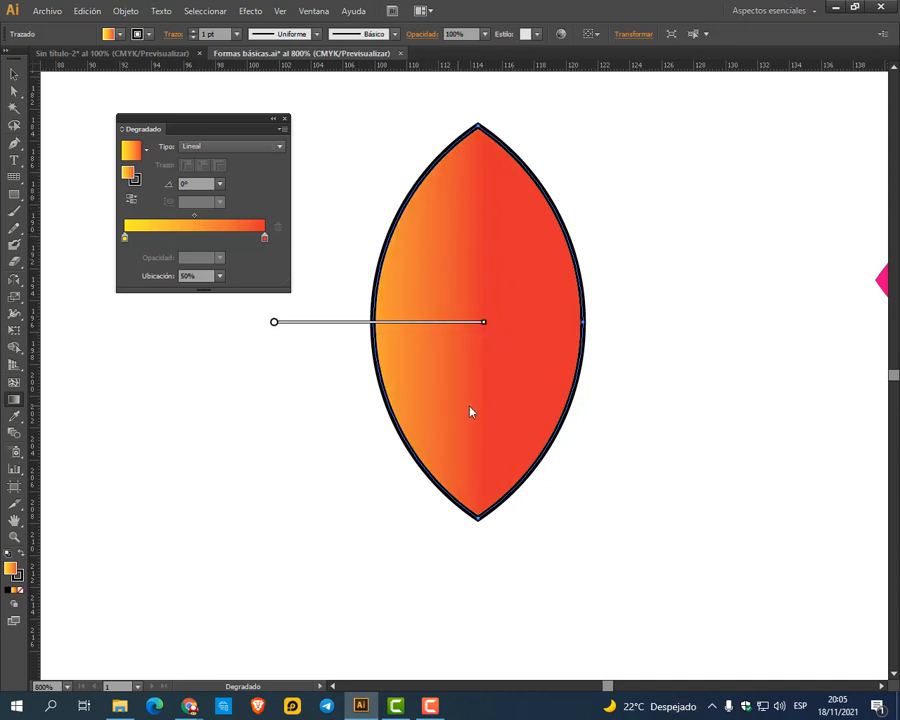
mouse_move(471, 475)
mouse_down()
mouse_move(466, 358)
mouse_move(479, 135)
mouse_up()
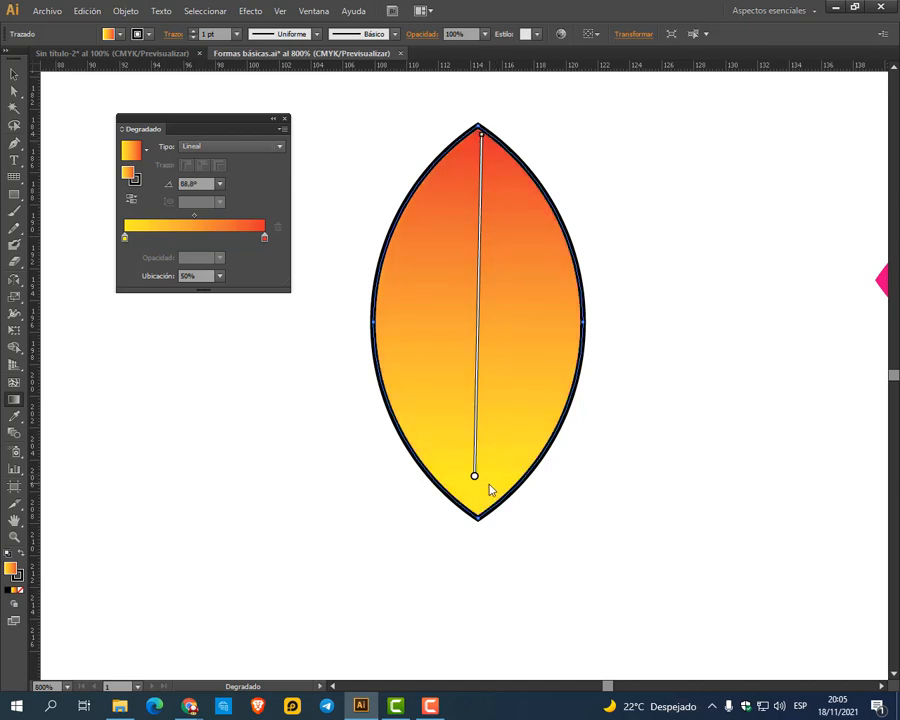
mouse_move(480, 497)
mouse_down()
mouse_move(524, 267)
mouse_move(521, 135)
mouse_move(588, 126)
mouse_move(621, 137)
mouse_up()
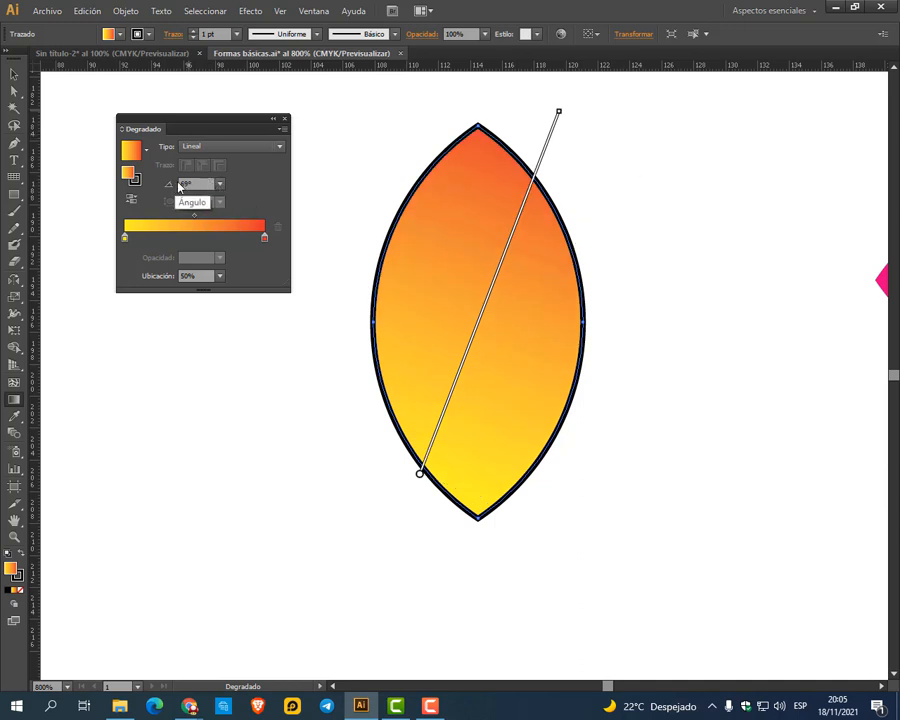
click(221, 185)
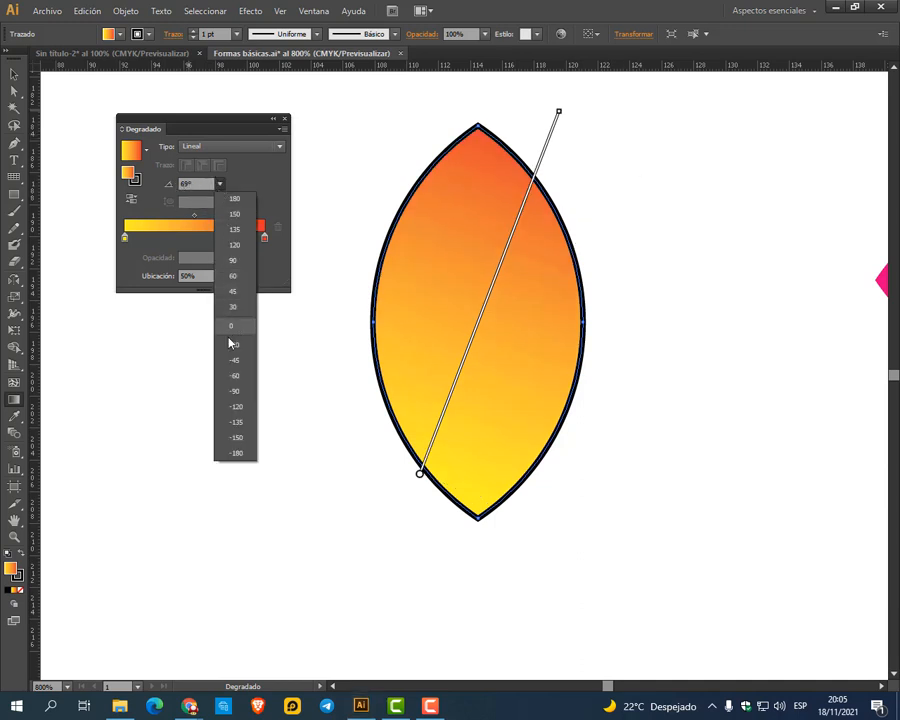
click(228, 129)
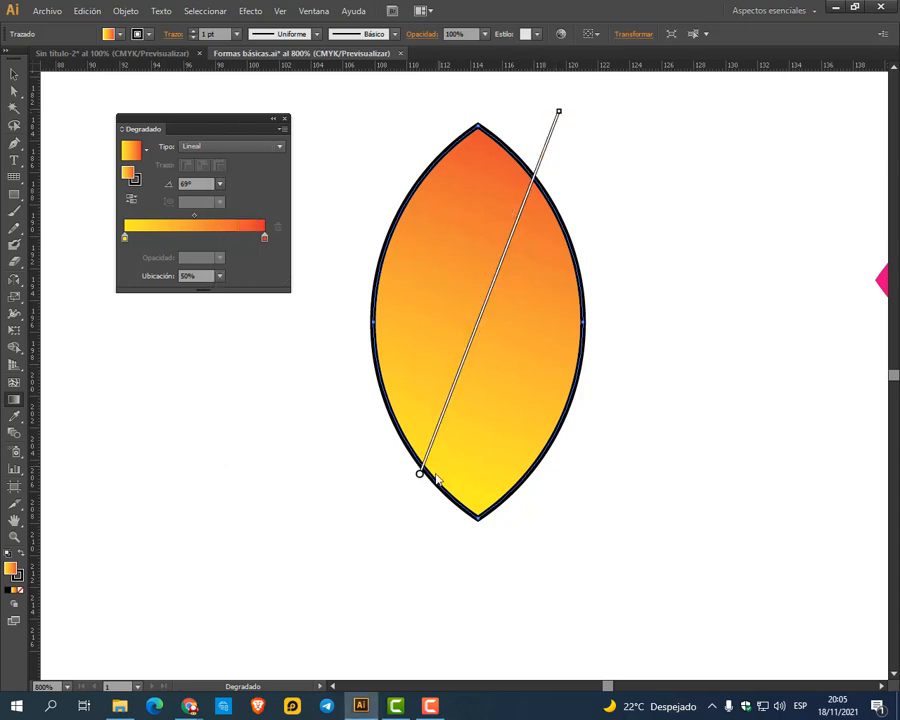
Redraw the petal's gradient nearly vertically, at about 90.6°, from yellow at the base to red at the tip, and deselect it
mouse_move(419, 478)
mouse_down()
mouse_move(466, 480)
mouse_move(484, 492)
mouse_move(480, 143)
mouse_up()
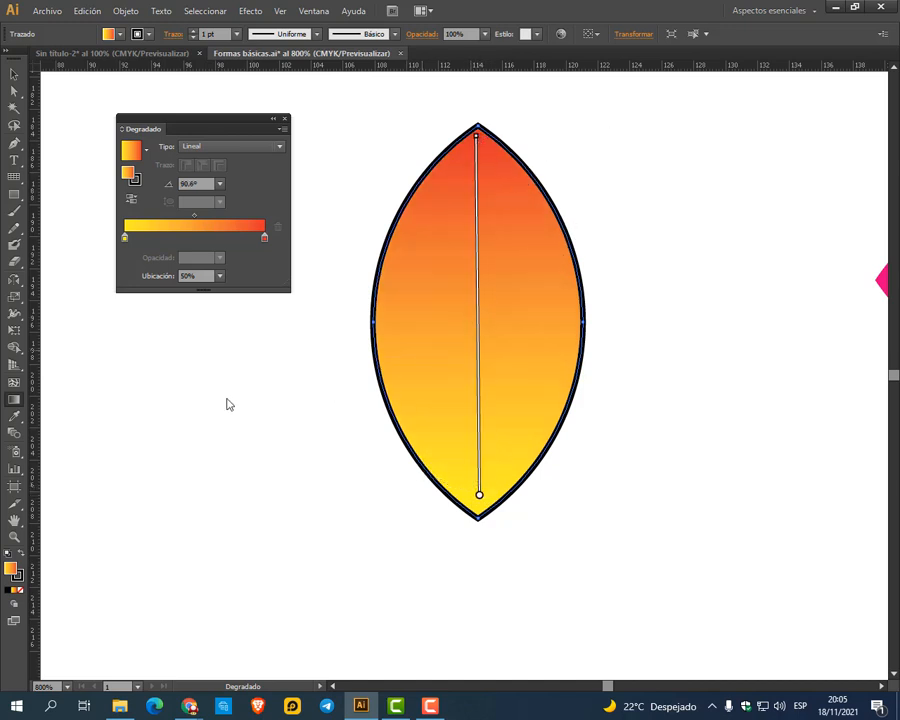
click(13, 73)
click(727, 391)
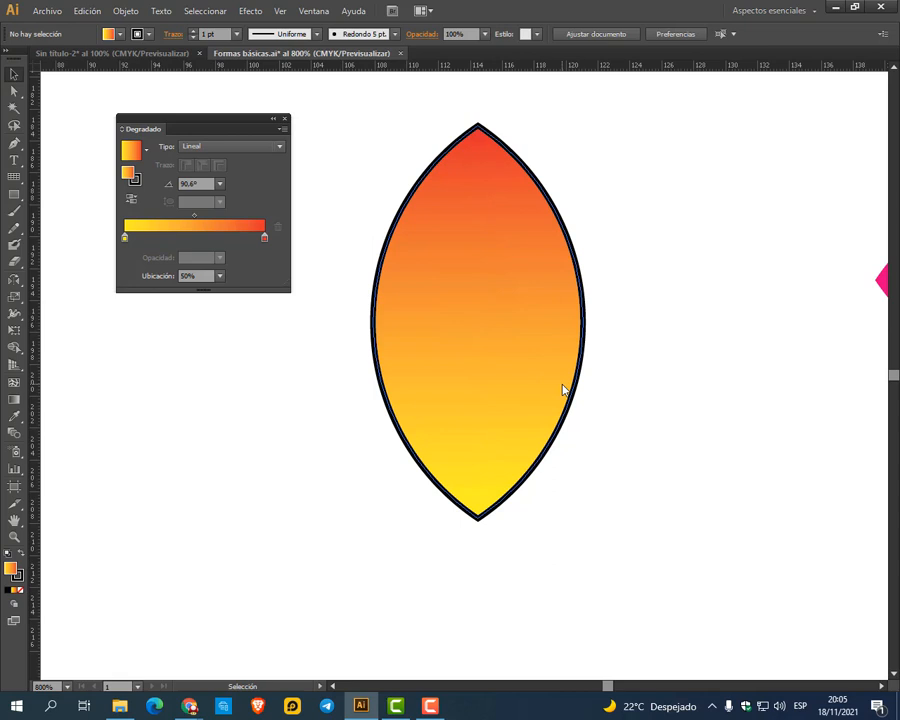
Close the Gradient panel and move the gradient petal up, leaving empty space below it beside the pink flower
scroll(563, 390, down, 2)
drag(642, 386, 485, 362)
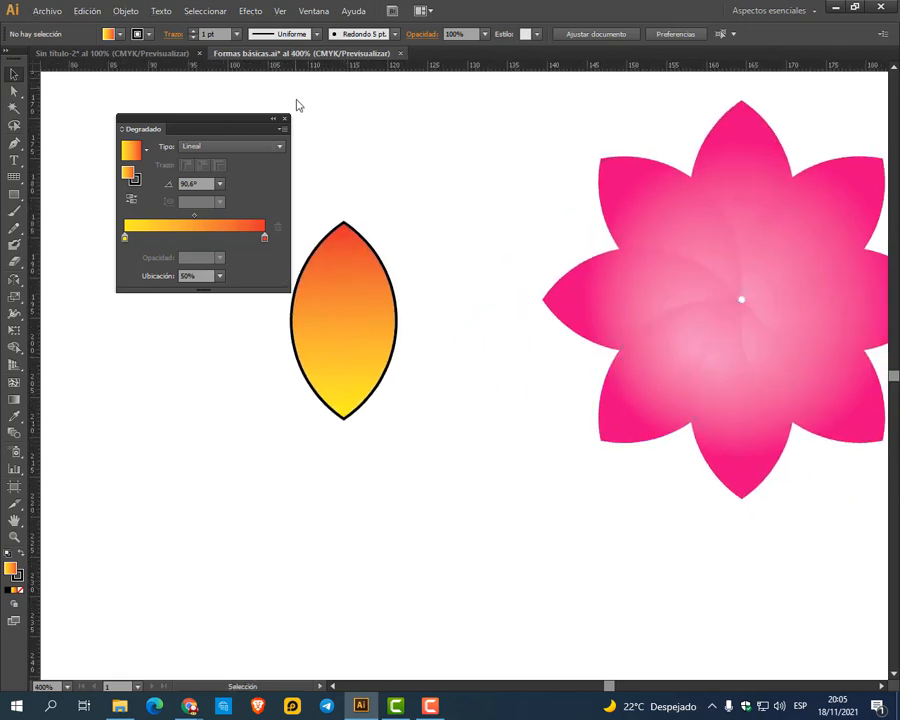
click(284, 118)
drag(374, 360, 336, 262)
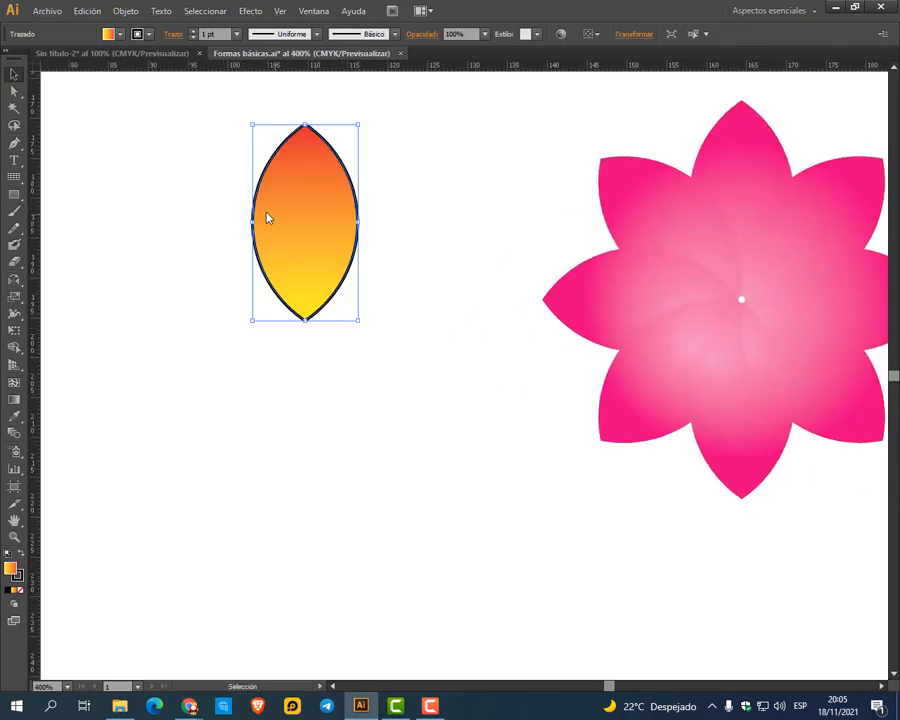
Remove the petal's stroke, deselect the petal and collapse the Color panel
click(18, 580)
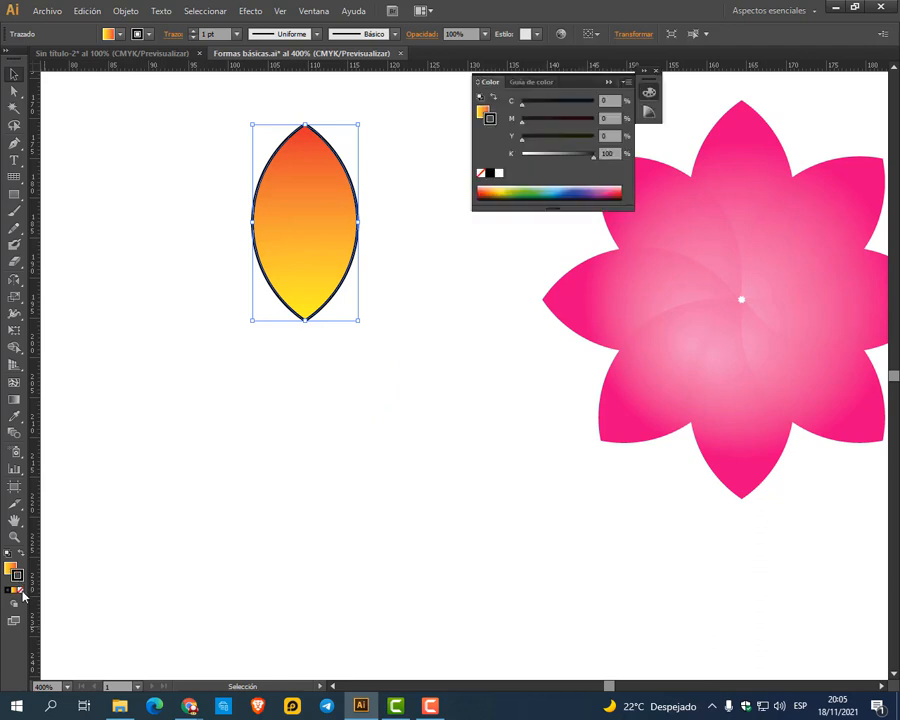
click(21, 591)
click(472, 428)
click(609, 83)
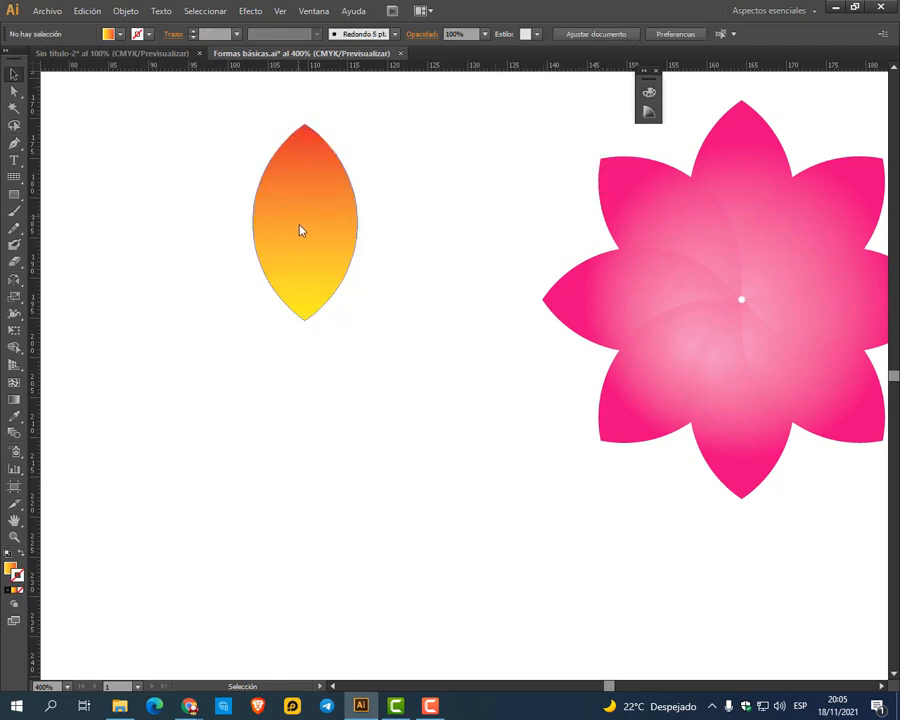
Create a copy of the petal rotated 15° around its bottom anchor point with the Rotate tool
drag(301, 231, 297, 240)
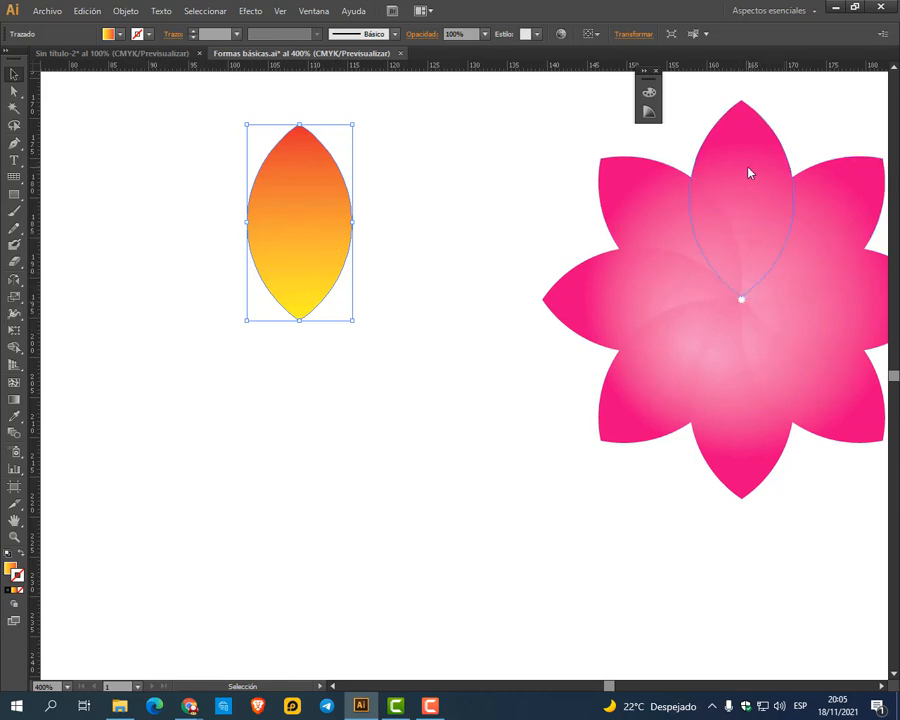
click(14, 281)
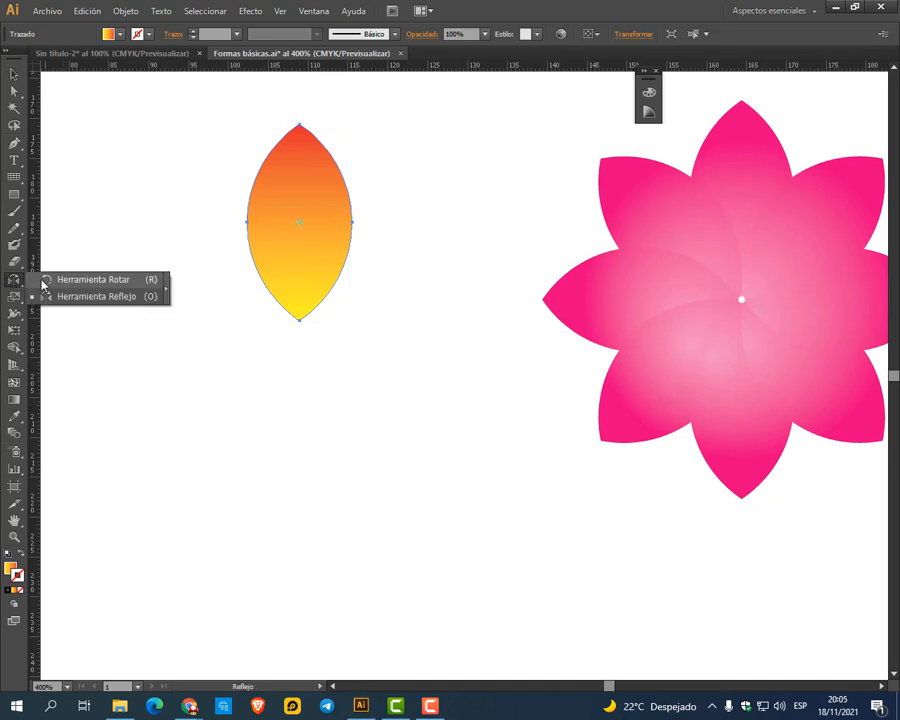
click(125, 286)
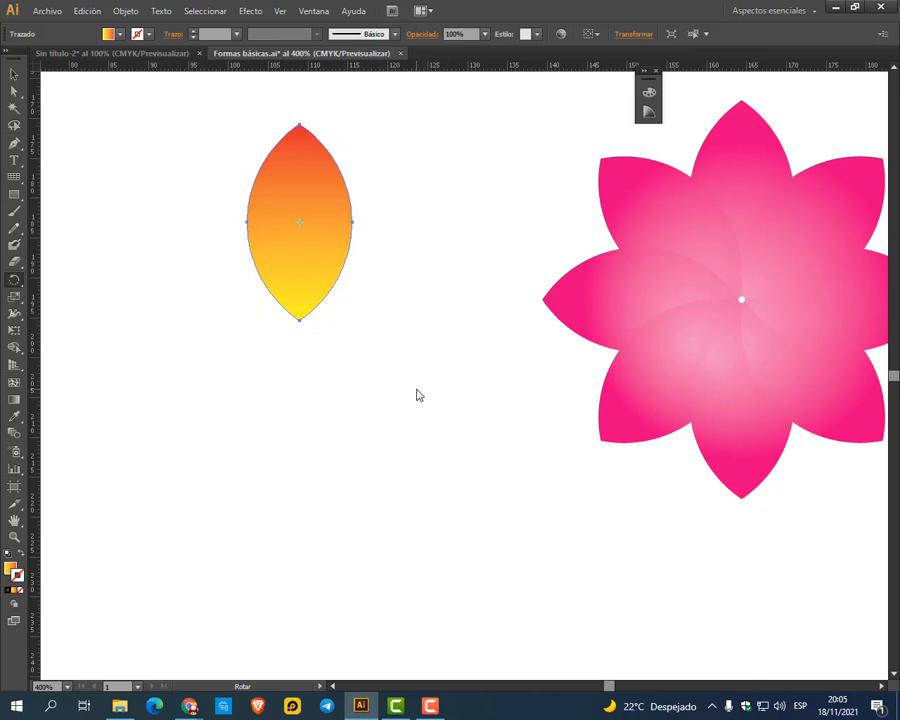
alt+click(300, 322)
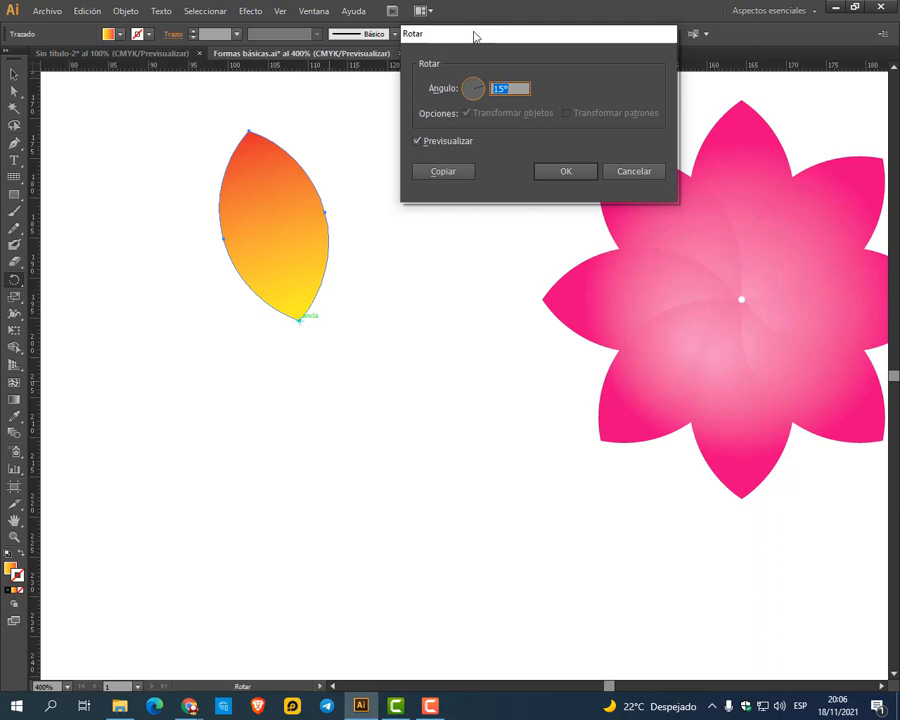
drag(474, 36, 426, 85)
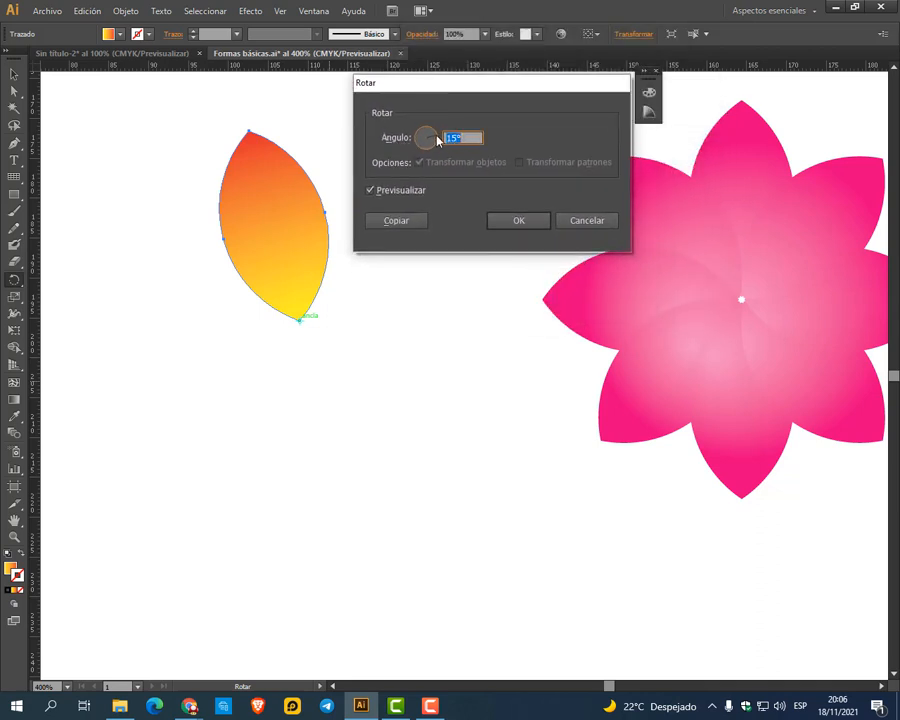
click(372, 191)
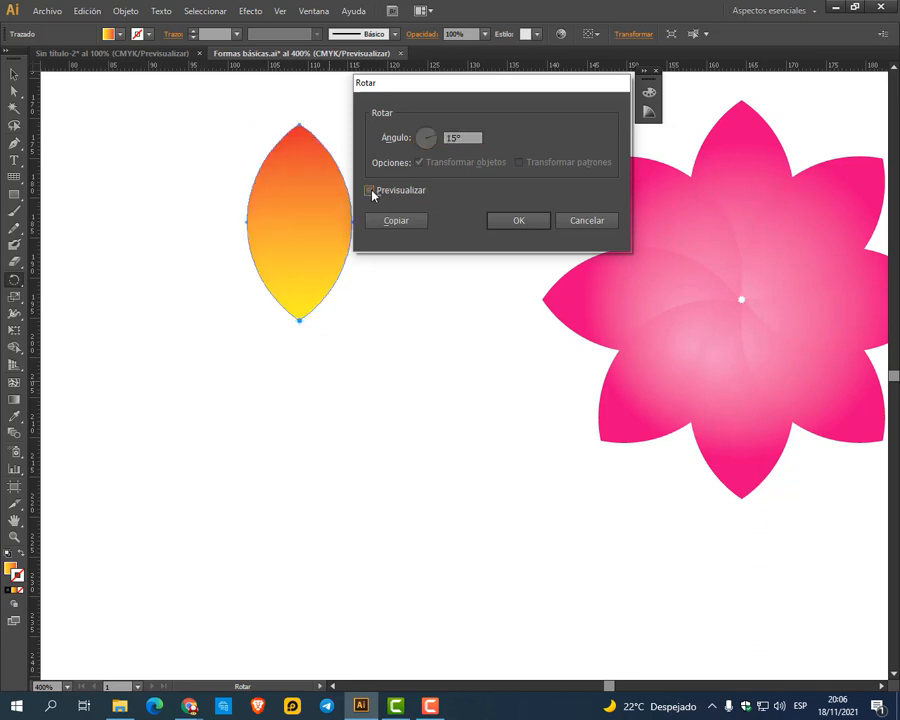
click(372, 191)
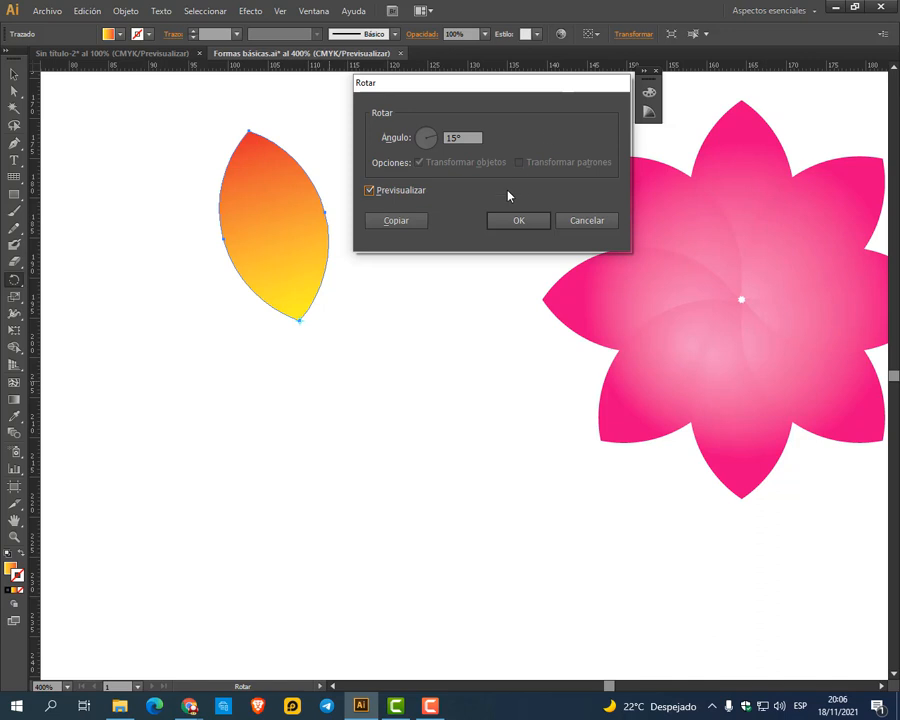
click(419, 223)
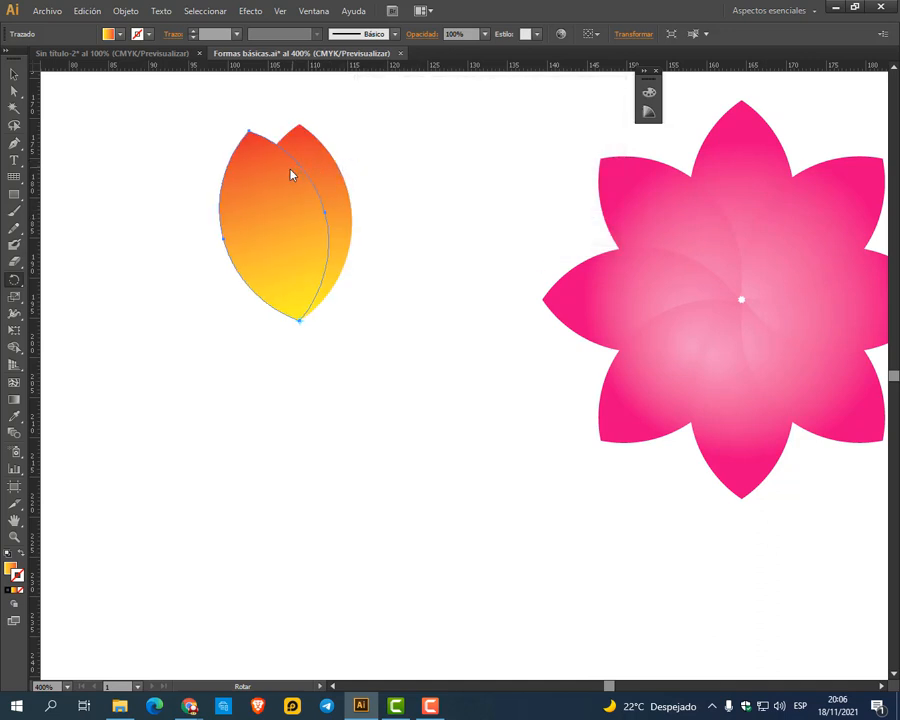
click(19, 80)
click(13, 74)
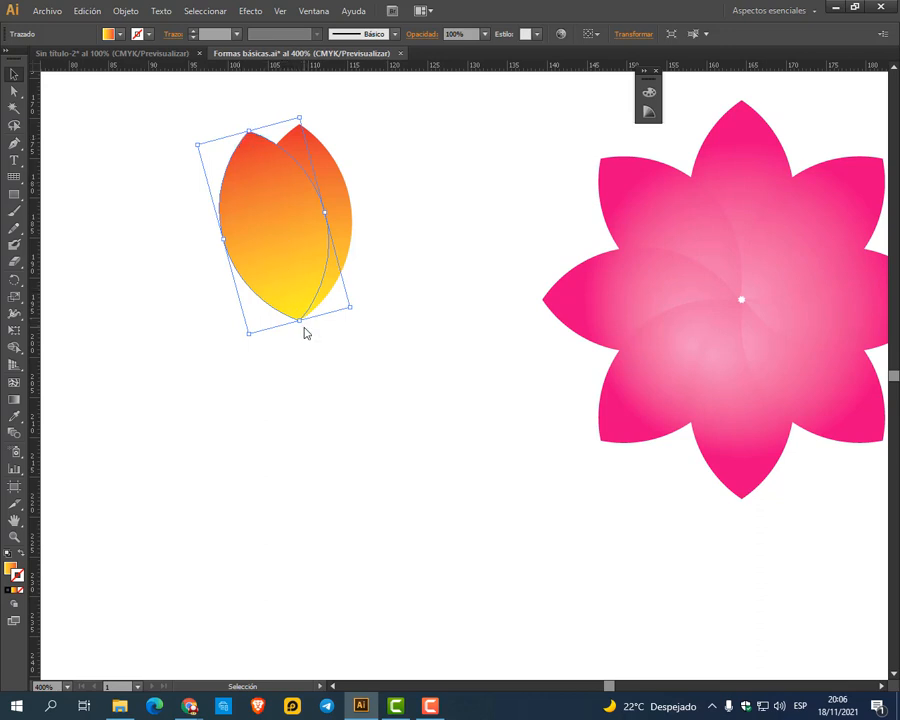
Create another petal copy from the rotated one, turned a further 15° around the same bottom anchor point
click(15, 281)
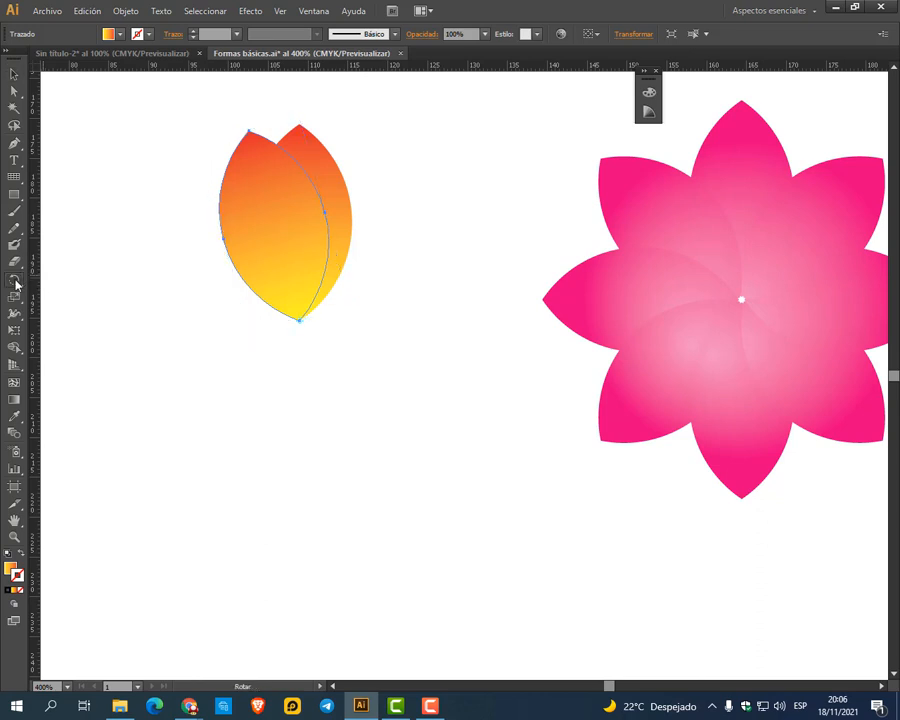
alt+click(299, 322)
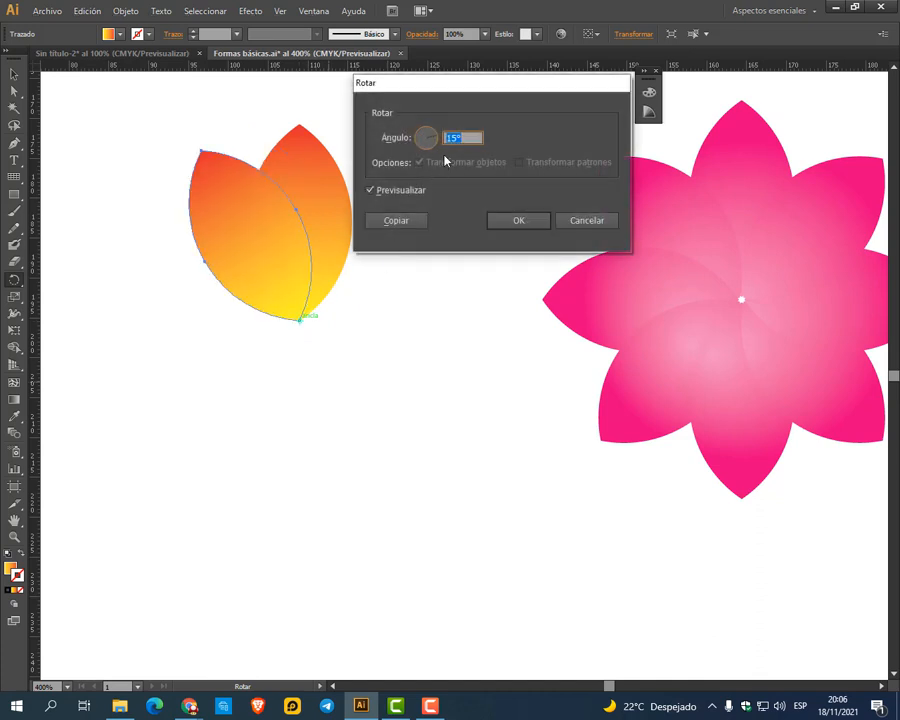
click(399, 221)
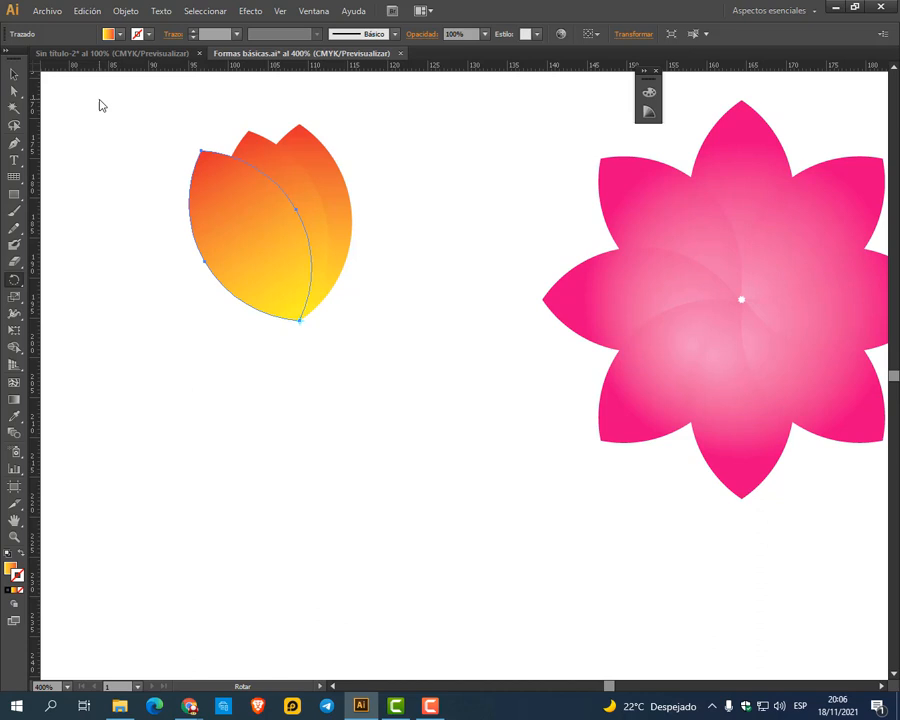
click(13, 75)
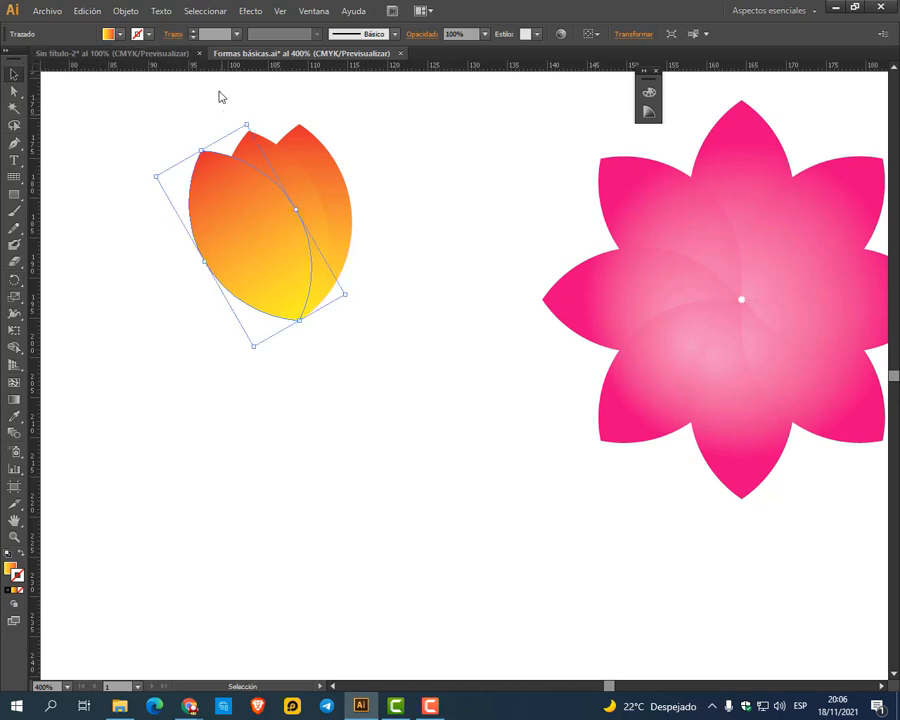
Repeat the 15° rotated petal copy around the bottom anchor point until the petals close a full circle, and deselect everything
click(126, 12)
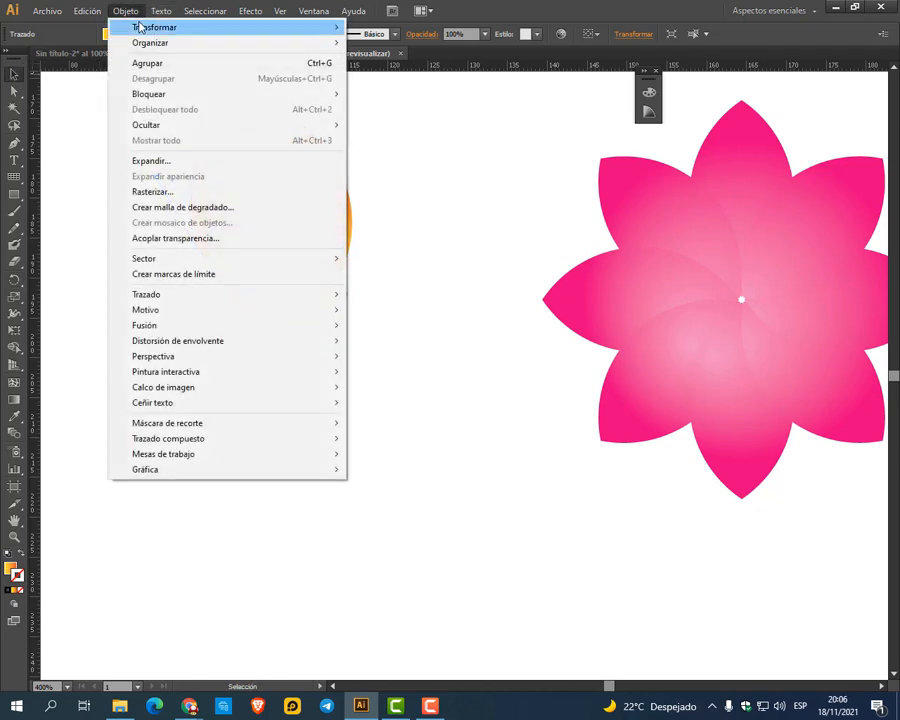
mouse_move(140, 27)
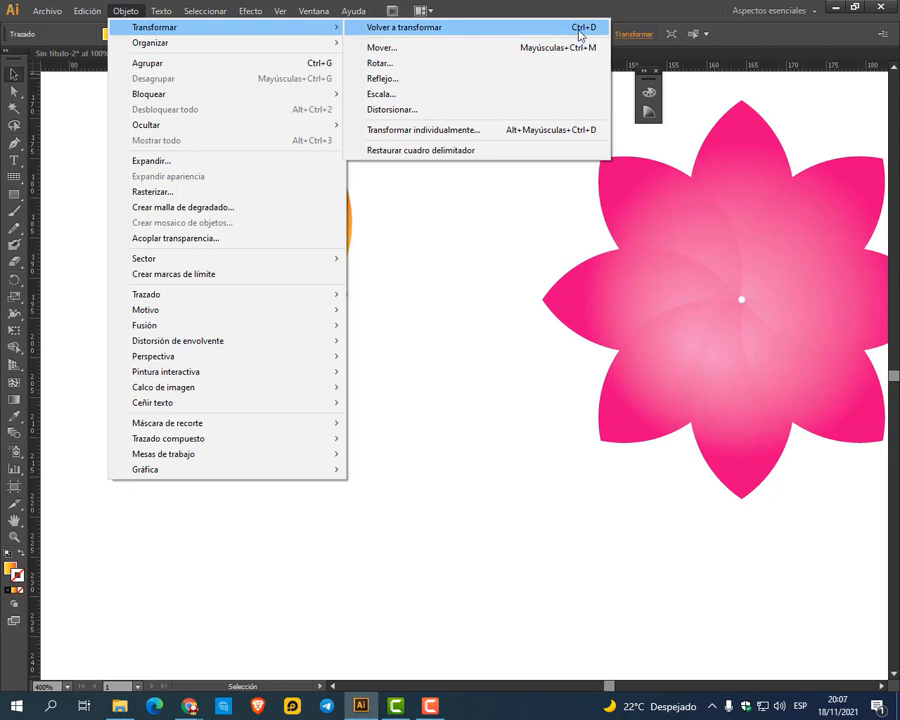
click(518, 5)
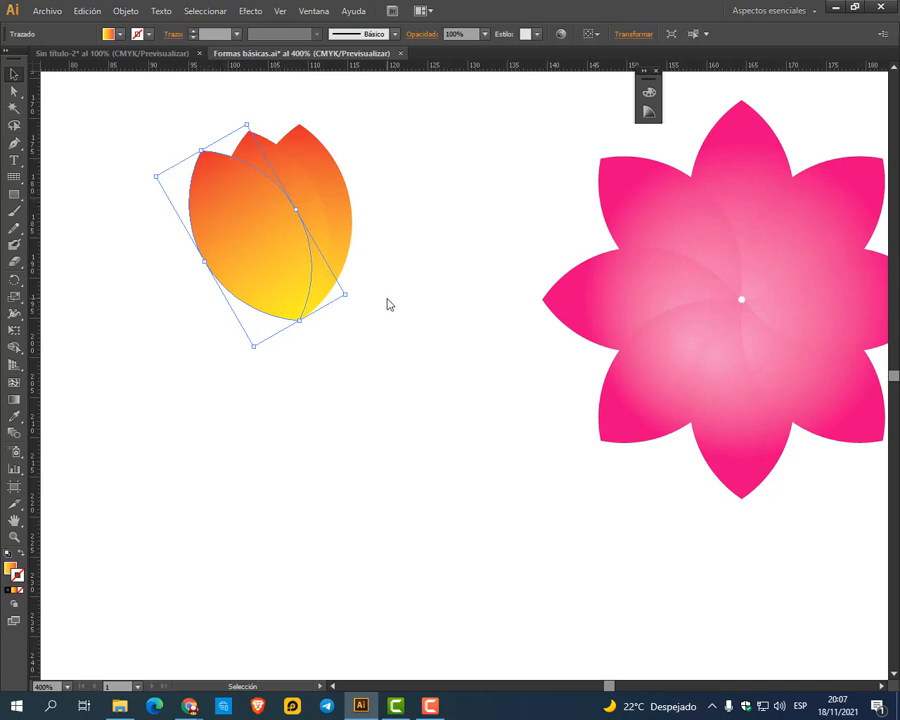
key(ctrl+d)
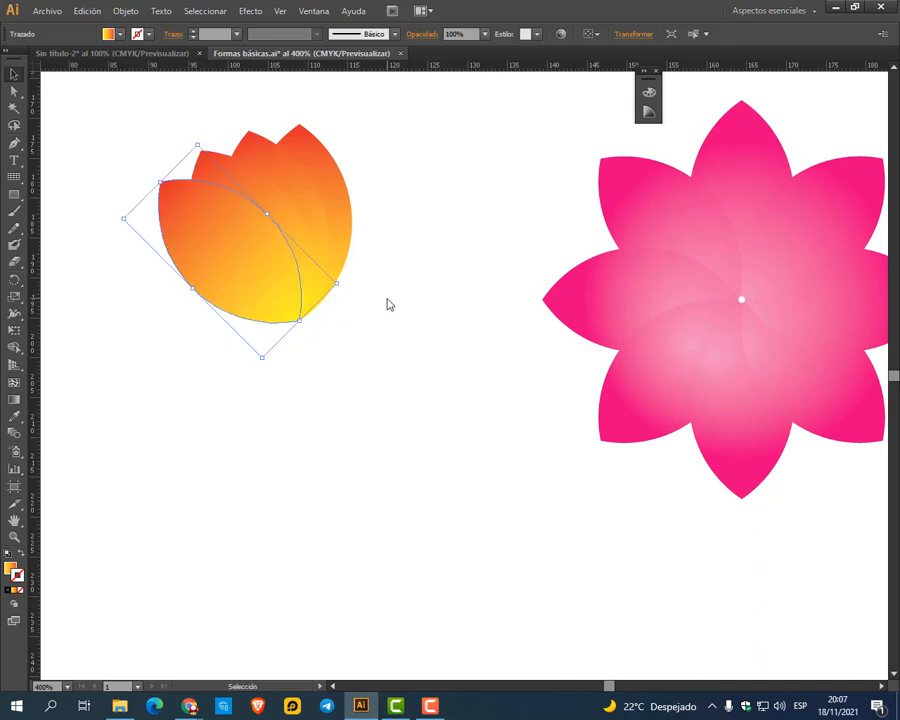
key(ctrl+d)
key(ctrl+d)
key(ctrl+d)
key(ctrl+d)
key(ctrl+d)
key(ctrl+d)
key(ctrl+d)
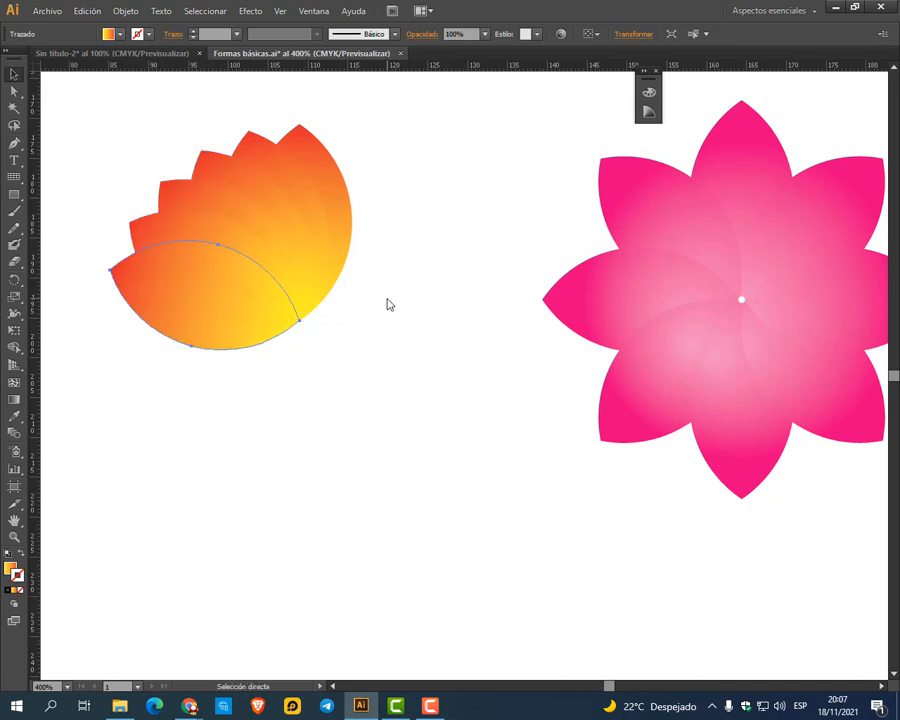
key(ctrl+d)
key(ctrl+d)
key(ctrl+d)
key(ctrl+d)
key(ctrl+d)
key(ctrl+d)
key(ctrl+d)
key(ctrl+d)
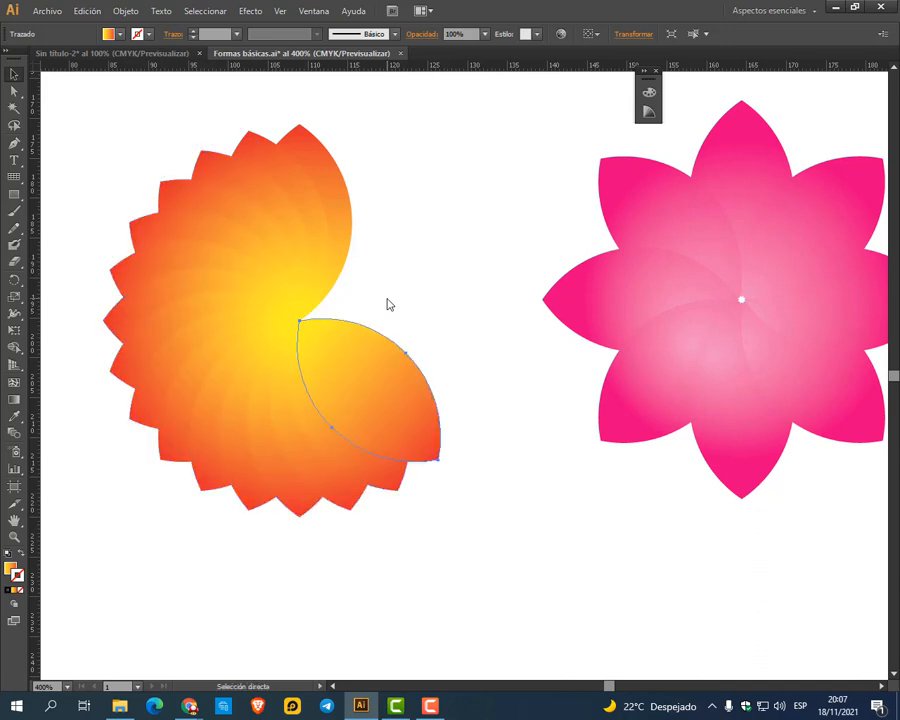
key(ctrl+d)
key(ctrl+d)
key(ctrl+d)
key(ctrl+d)
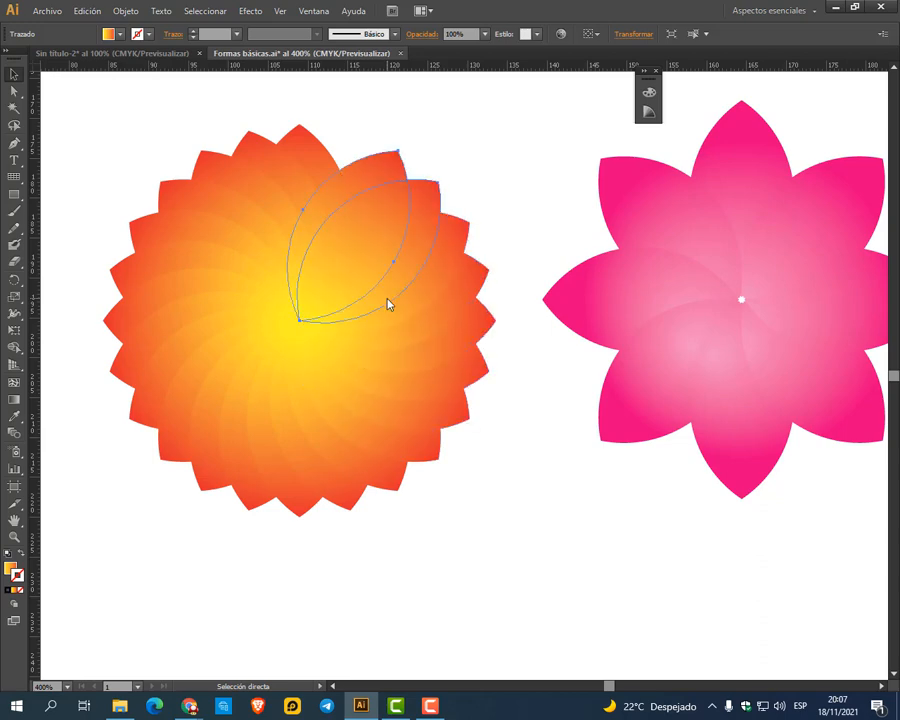
key(v)
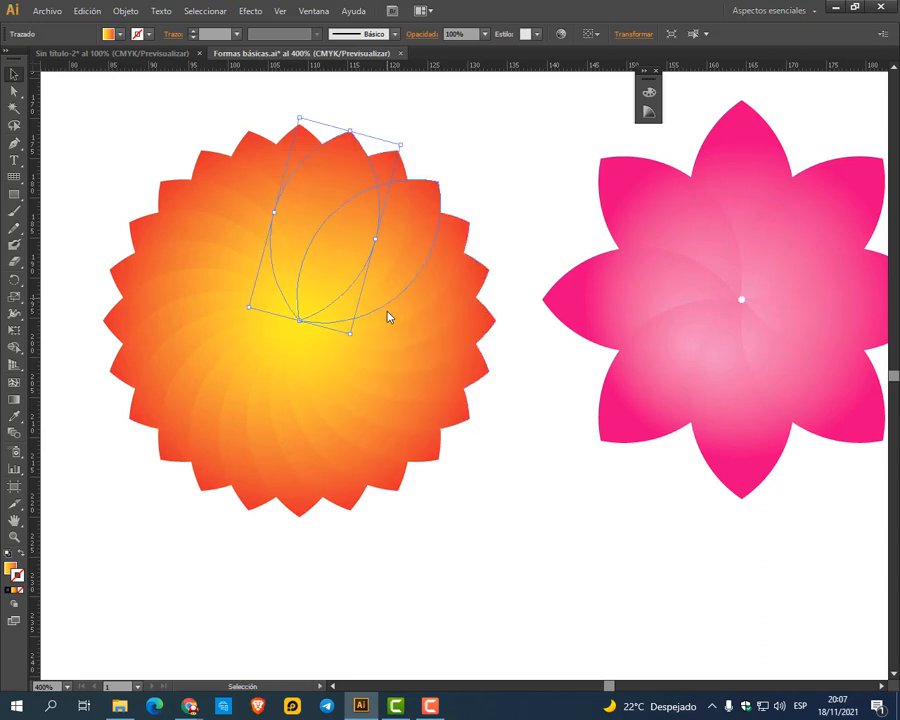
click(526, 494)
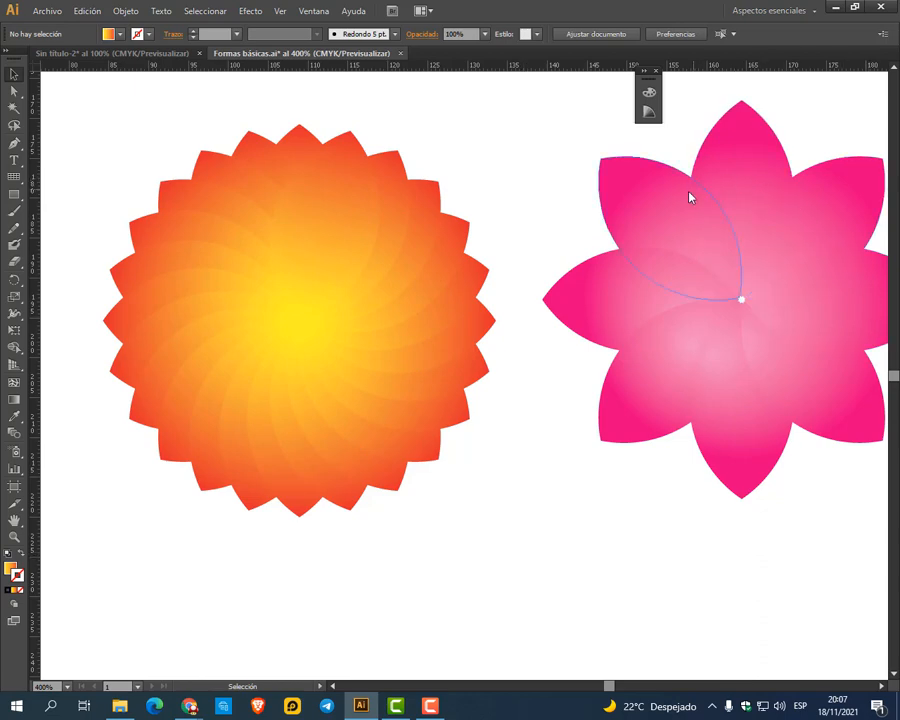
Undo all the 15° petal copies back to the single upright gradient petal
key(ctrl+z)
key(ctrl+z)
key(ctrl+z)
key(ctrl+z)
key(ctrl+z)
key(ctrl+z)
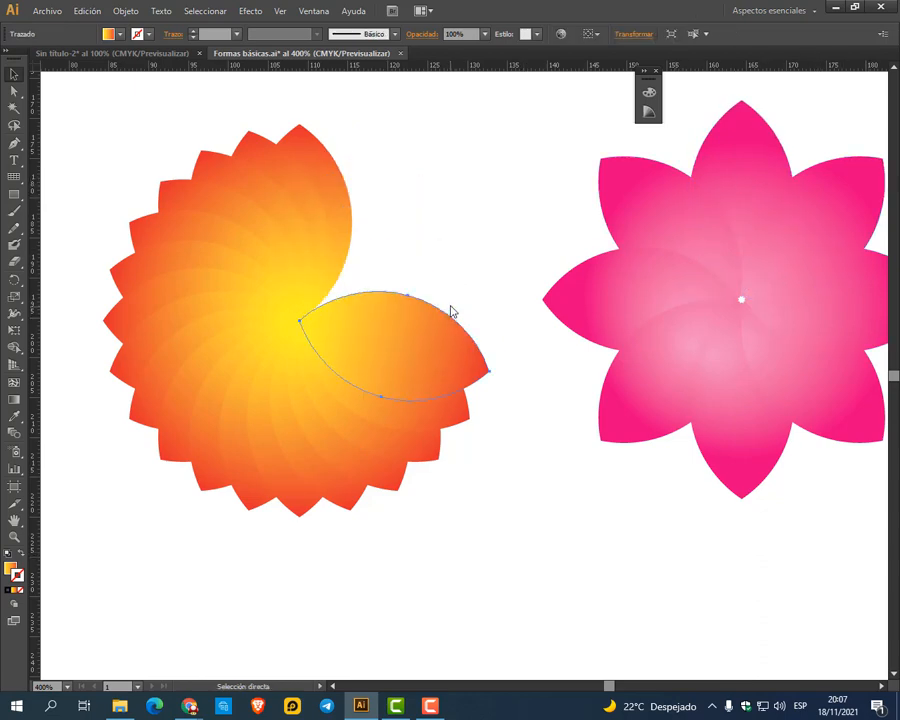
key(ctrl+z)
key(ctrl+z)
key(ctrl+z)
key(ctrl+z)
key(ctrl+z)
key(ctrl+z)
key(ctrl+z)
key(ctrl+z)
key(ctrl+z)
key(ctrl+z)
key(ctrl+z)
key(ctrl+z)
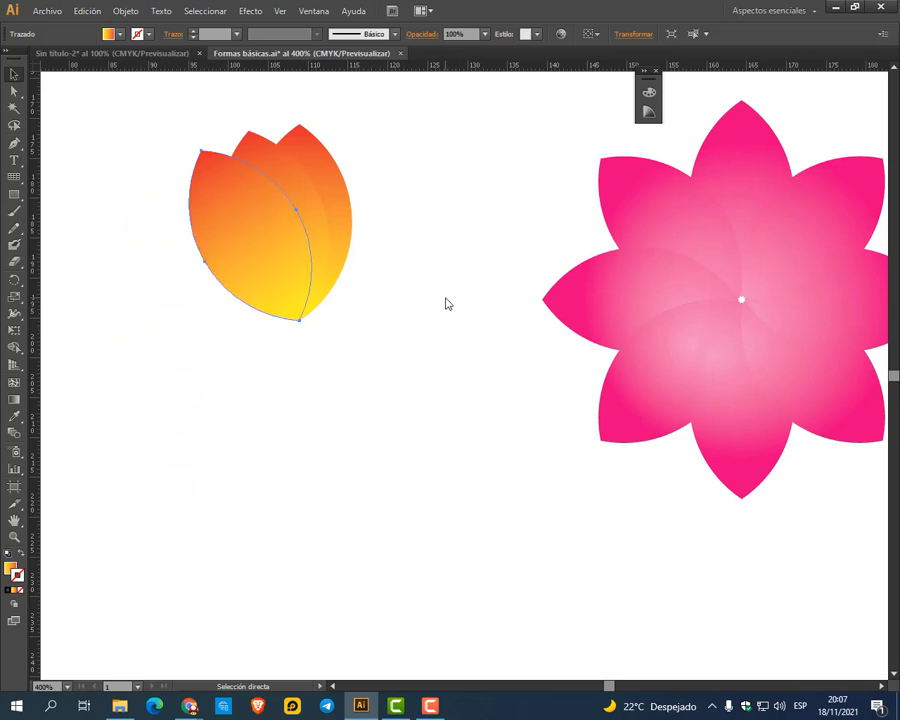
key(ctrl+z)
key(ctrl+z)
key(ctrl+z)
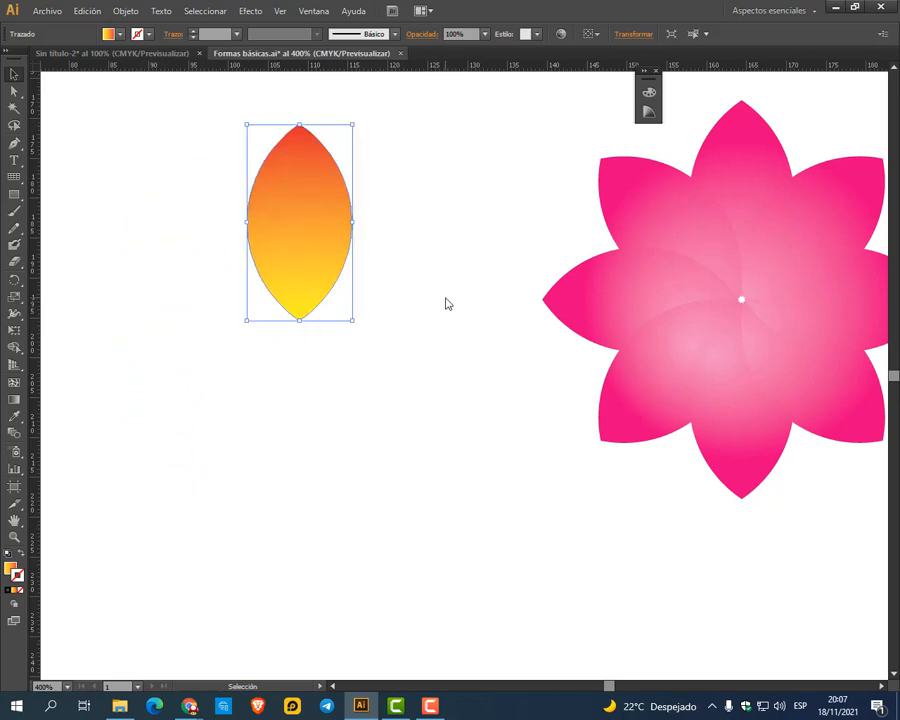
Create a copy of the gradient petal rotated 45° around its bottom anchor point with the Rotate tool
click(13, 281)
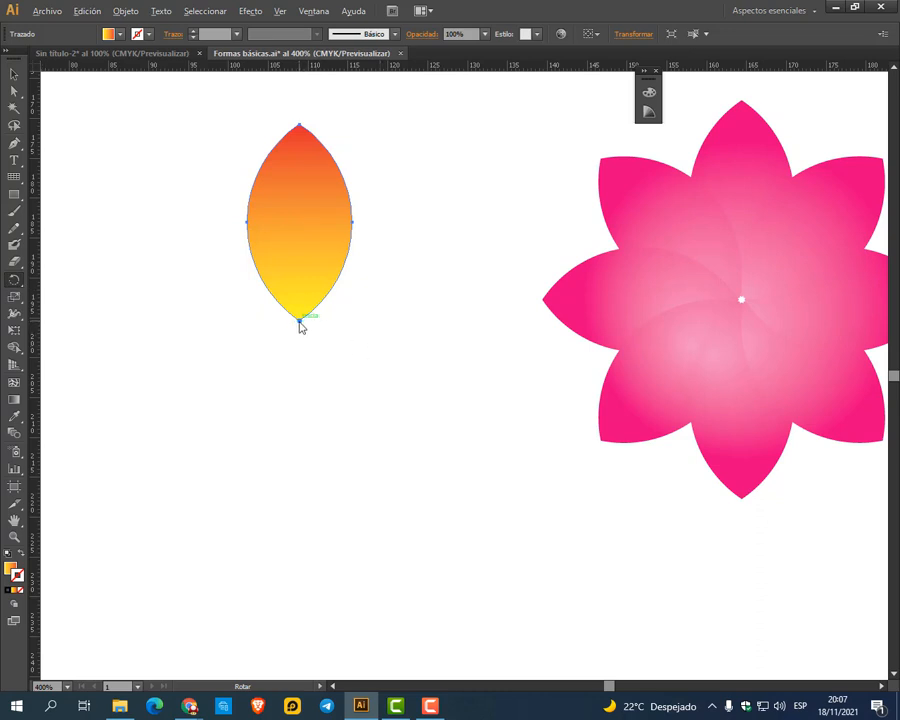
alt+click(300, 322)
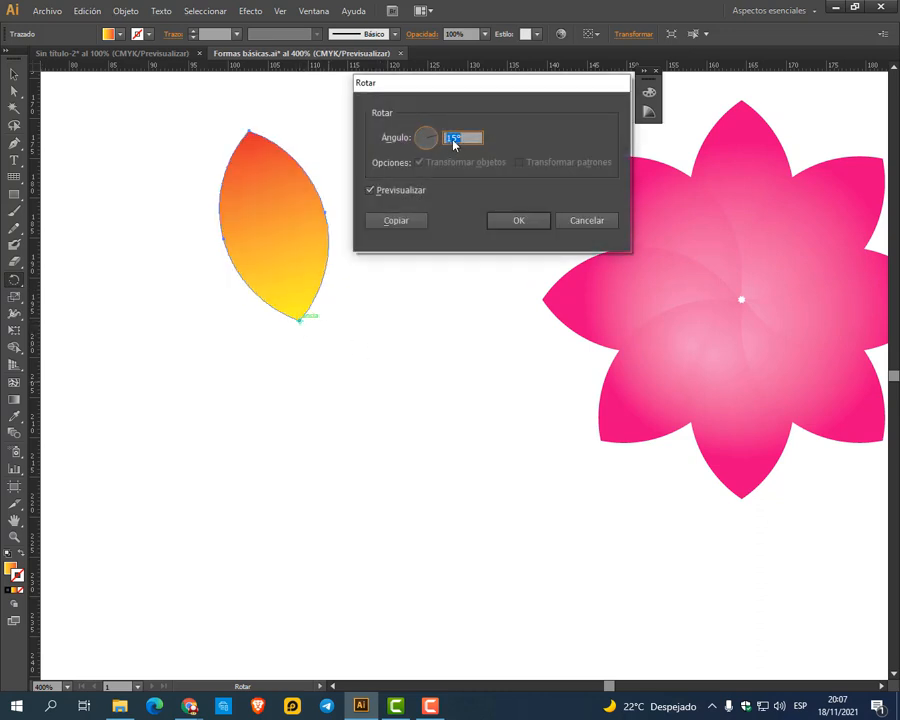
text(45)
key(Tab)
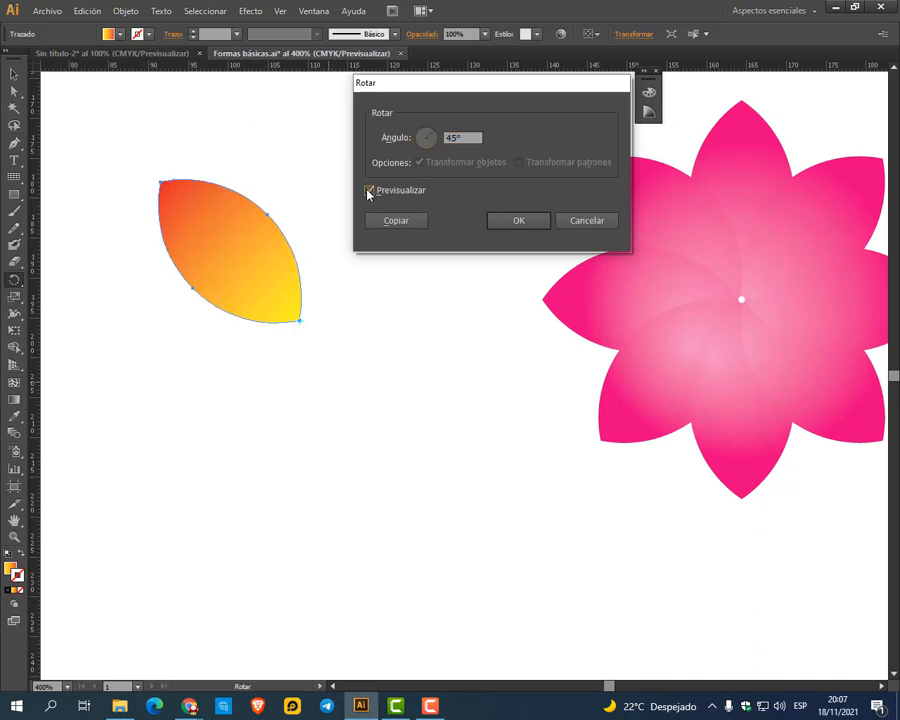
click(370, 191)
click(370, 191)
click(410, 222)
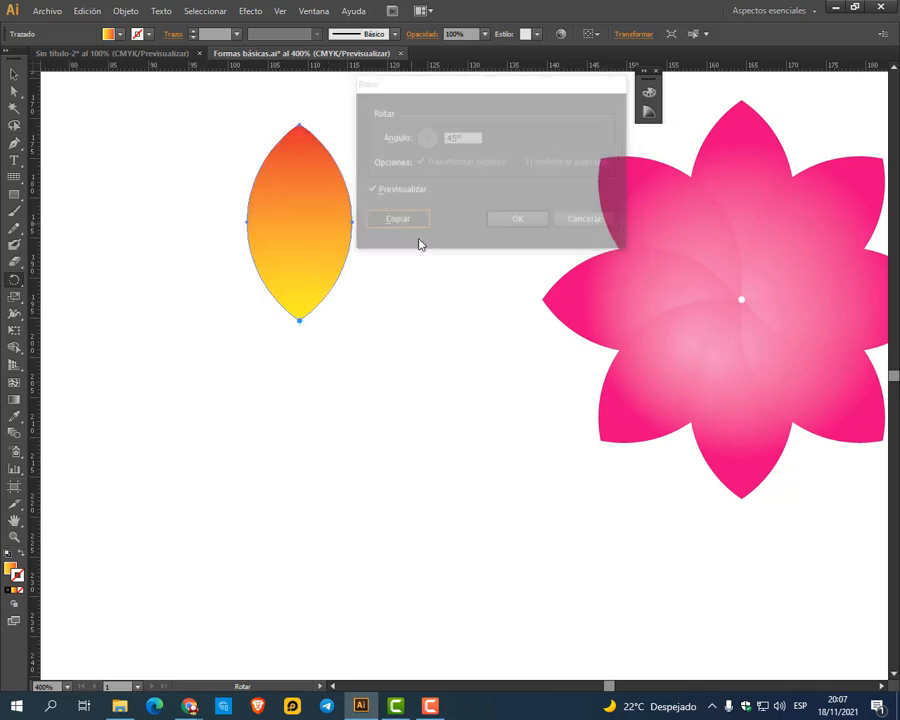
Repeat the 45° rotated copy to complete an eight-petal orange flower, and deselect it
key(v)
key(ctrl+d)
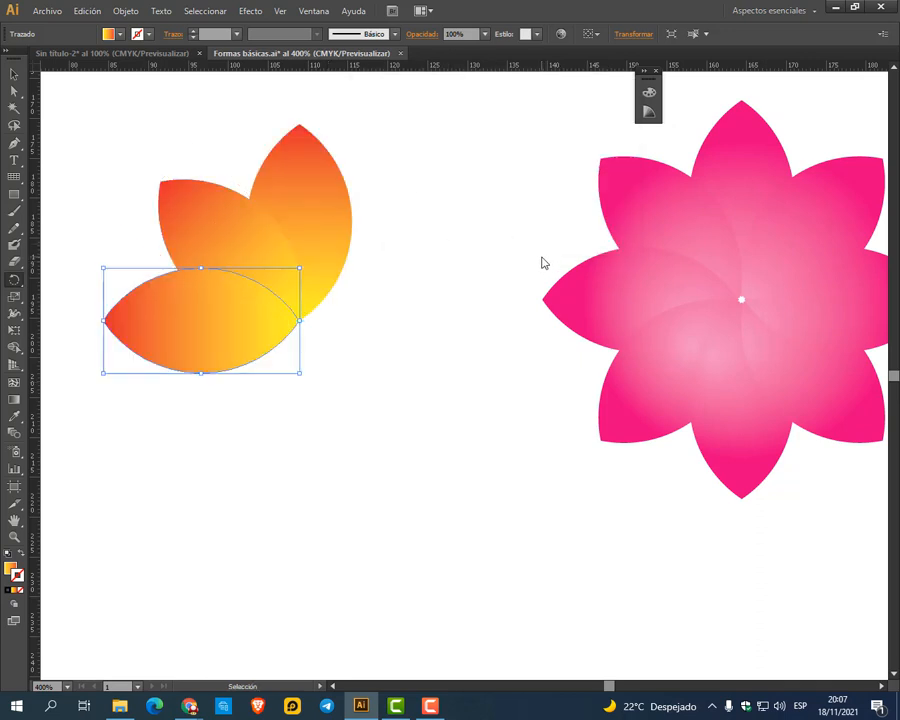
key(ctrl+d)
key(ctrl+d)
key(ctrl+d)
key(ctrl+d)
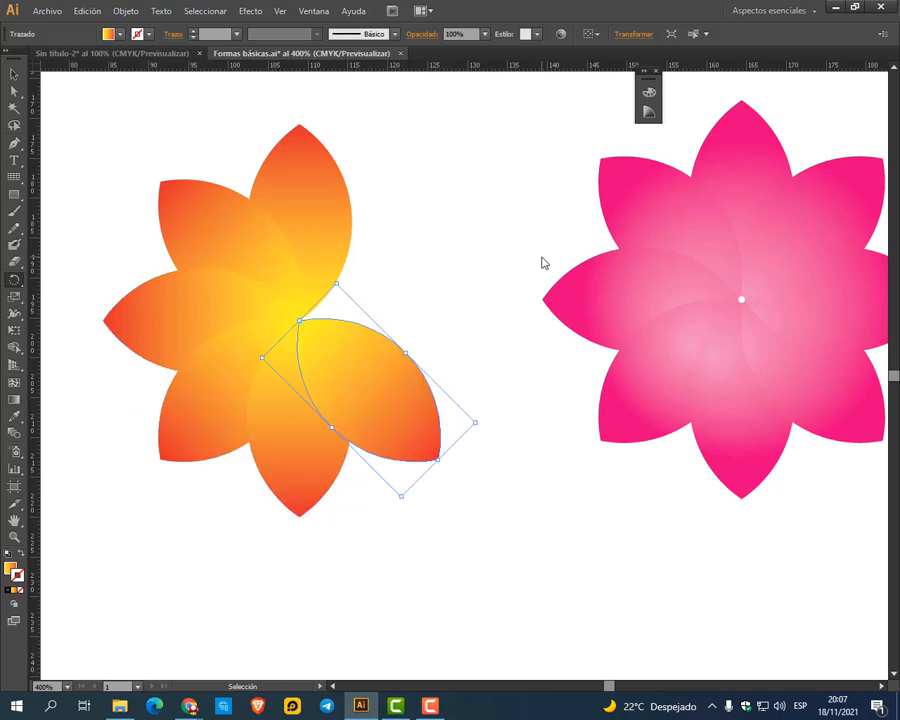
key(ctrl+d)
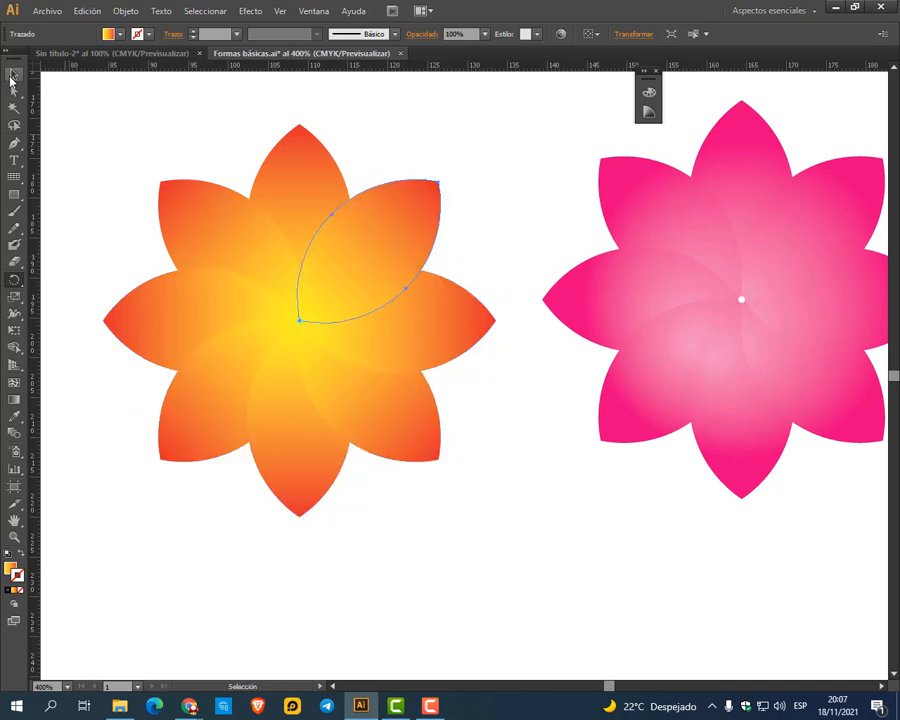
click(12, 77)
click(416, 170)
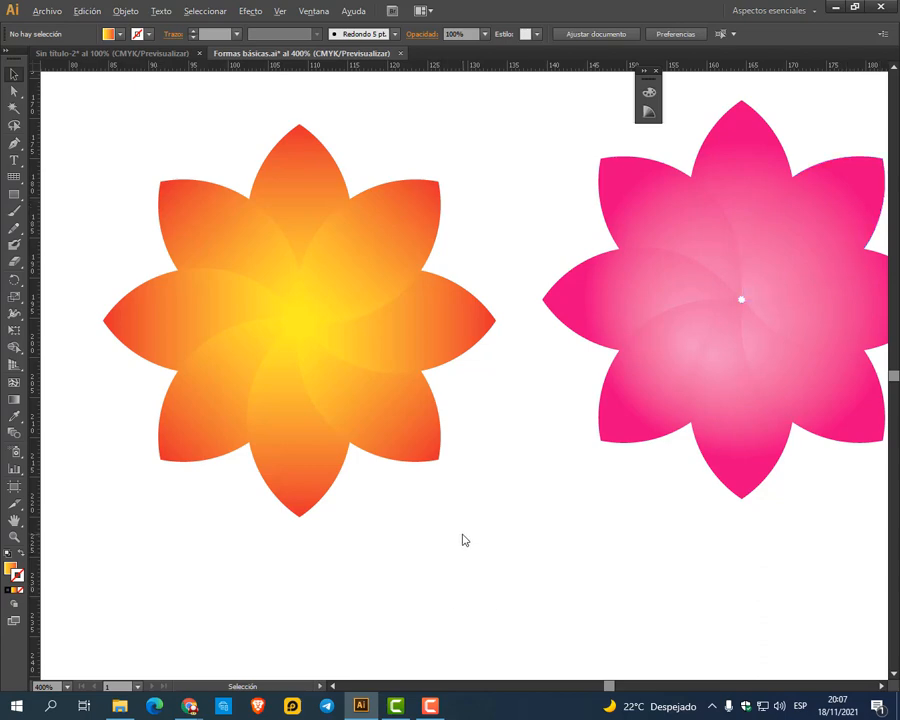
Undo all the 45° petal copies of the orange flower back to the single upright petal
alt+scroll(462, 539, down, 1)
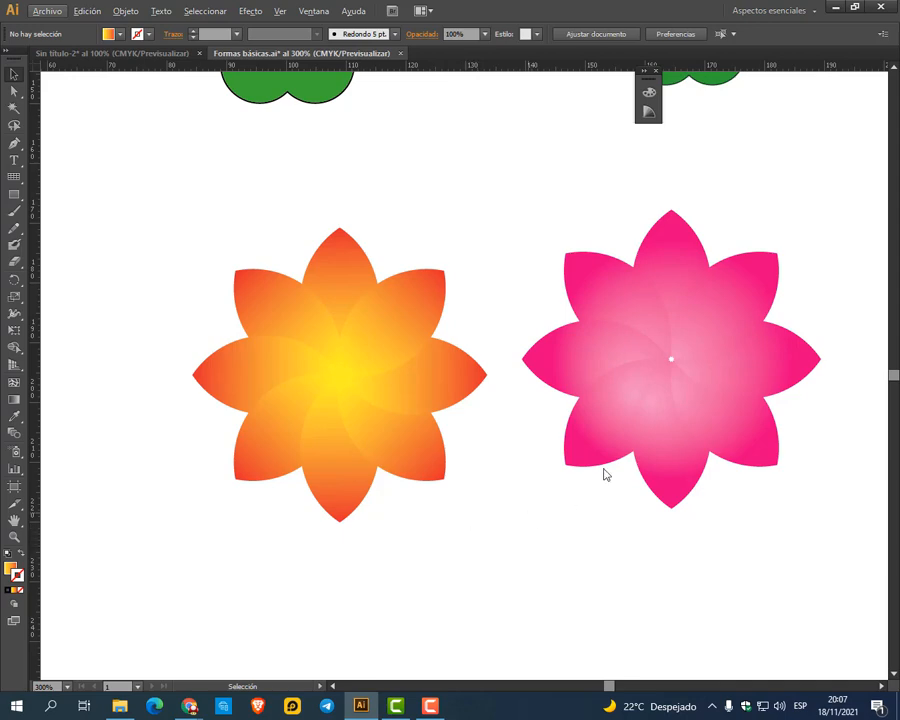
alt+scroll(677, 362, up, 1)
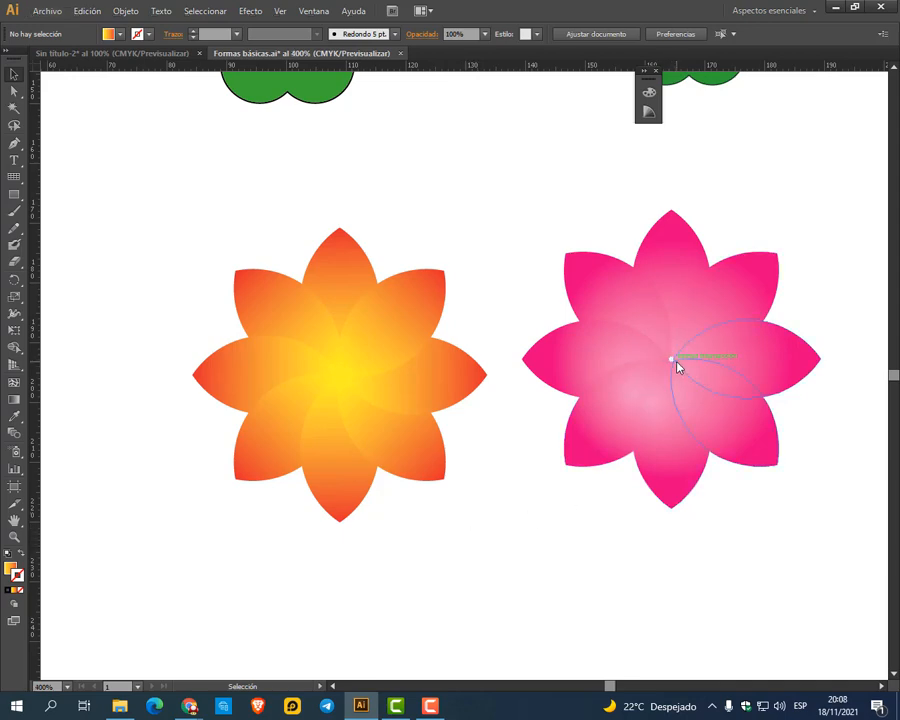
alt+scroll(677, 364, up, 5)
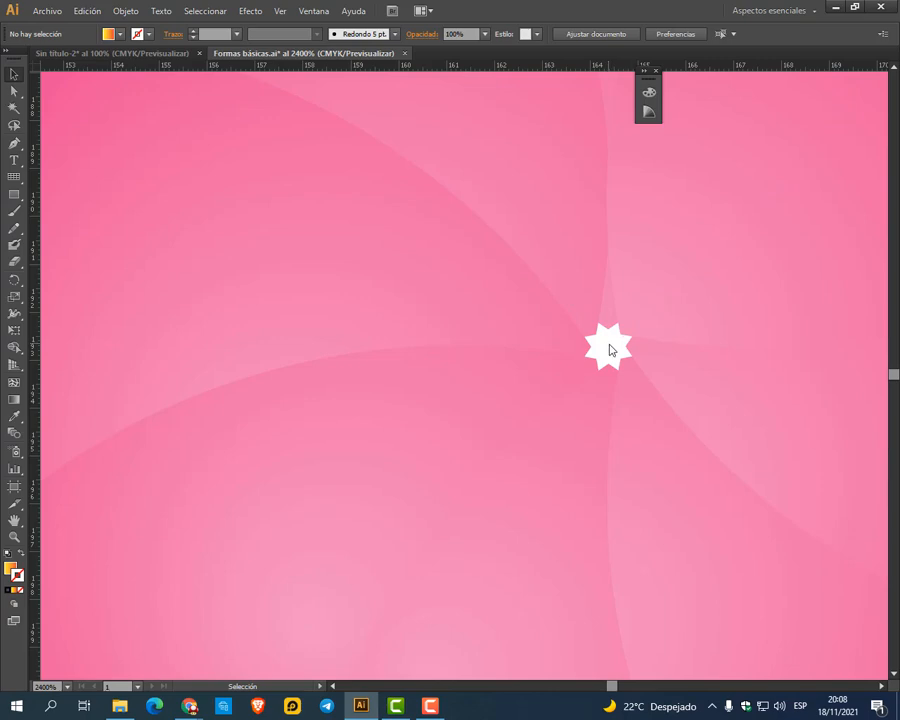
scroll(609, 346, down, 5)
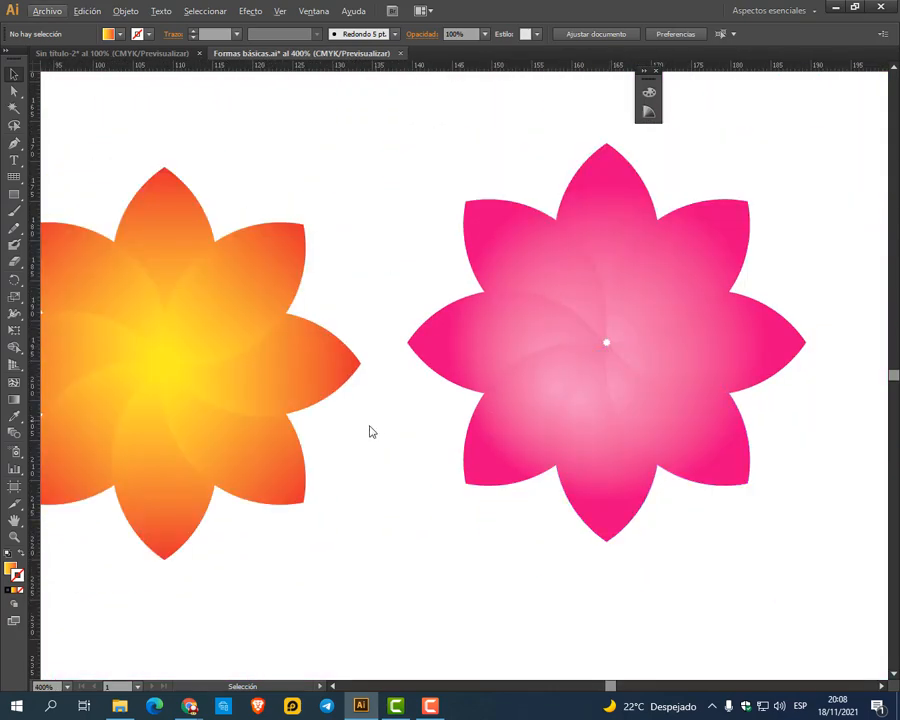
drag(342, 468, 480, 447)
key(ctrl+z)
key(ctrl+z)
key(ctrl+z)
key(ctrl+z)
key(ctrl+z)
key(ctrl+z)
key(ctrl+z)
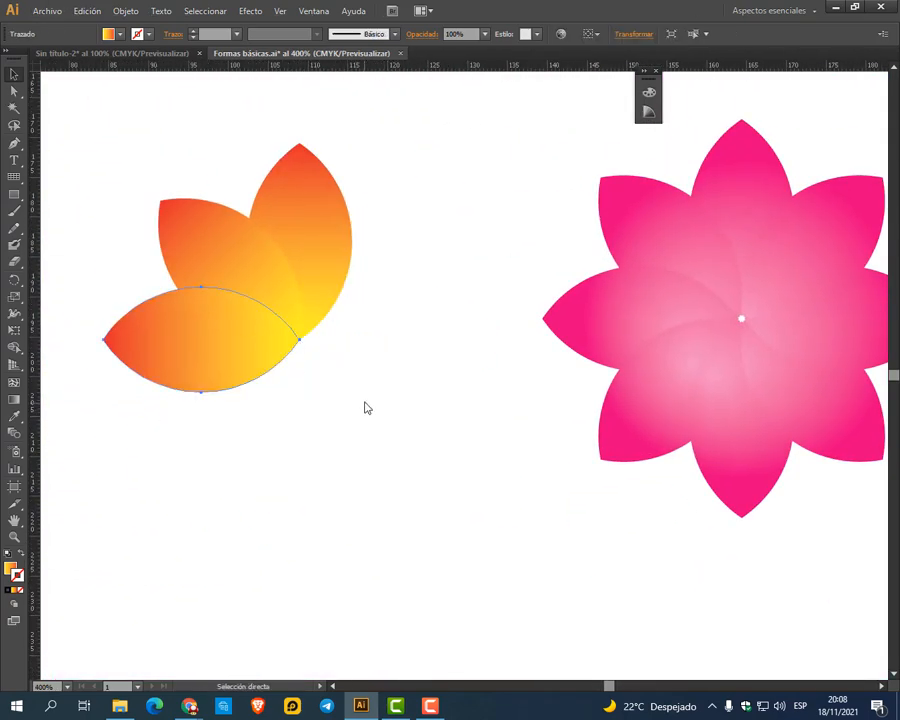
click(16, 280)
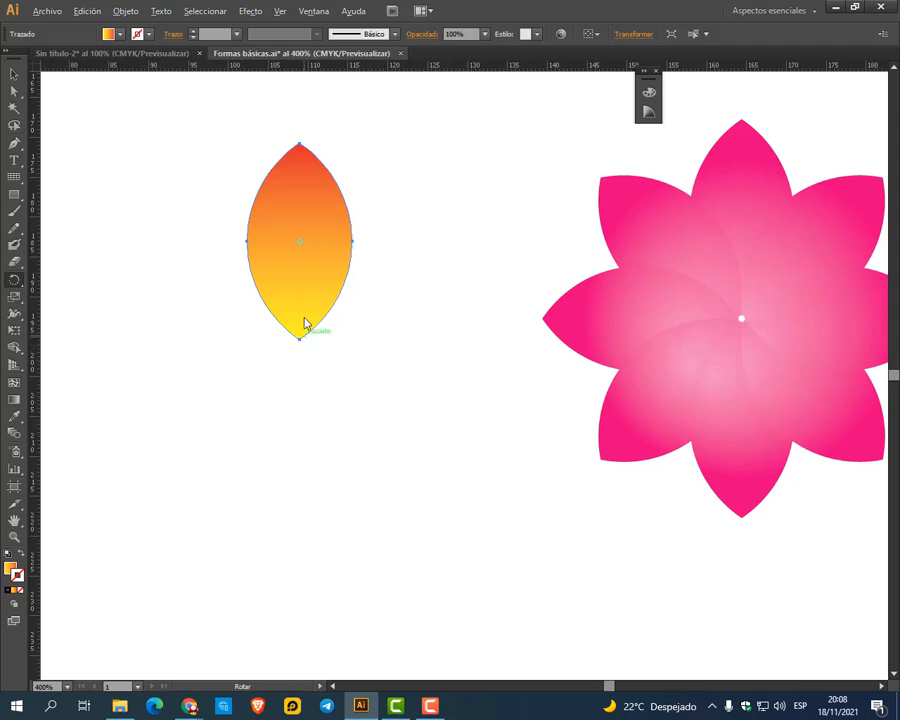
key(alt)
click(13, 75)
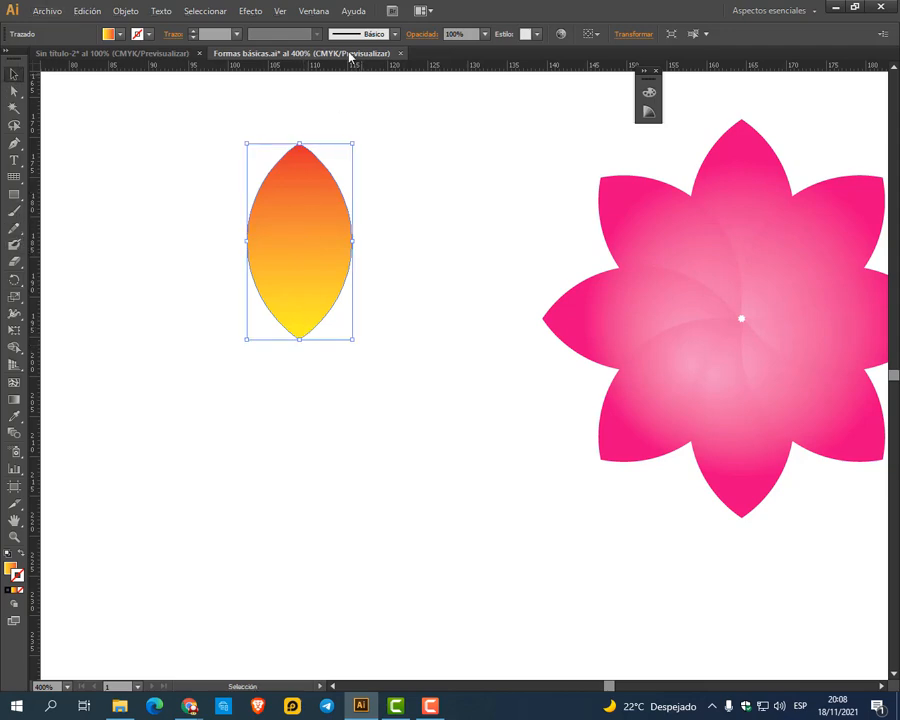
Hide the document rulers and show them again
click(280, 11)
mouse_move(374, 314)
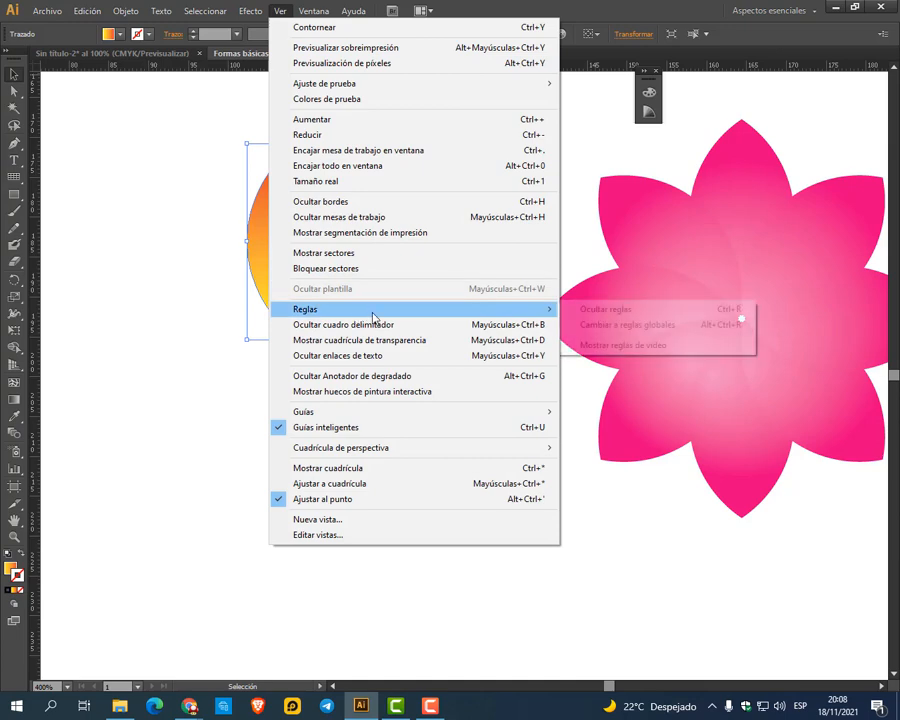
click(582, 313)
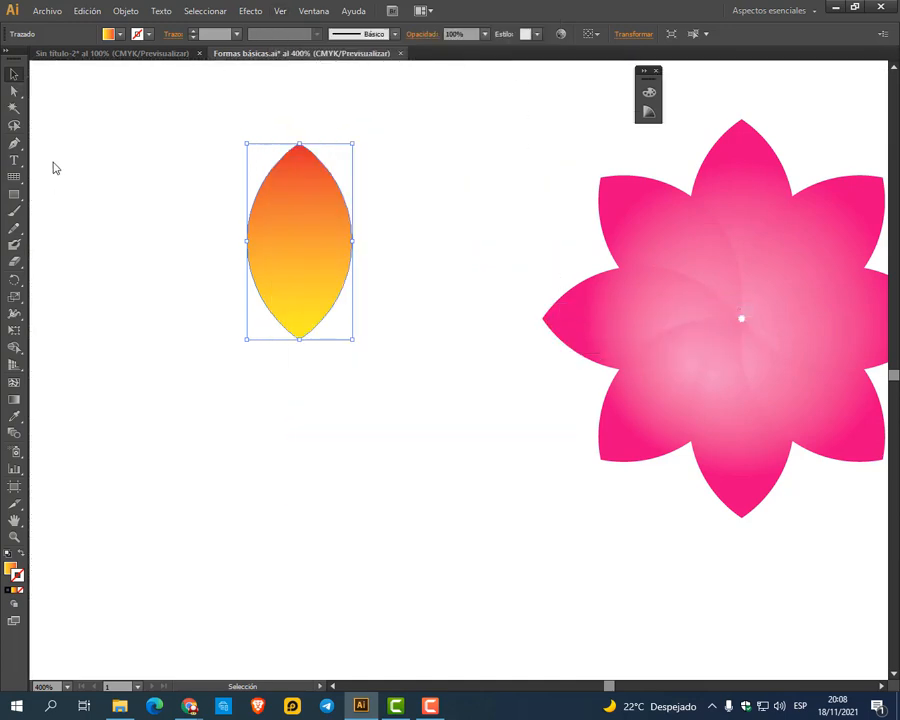
click(281, 11)
mouse_move(376, 314)
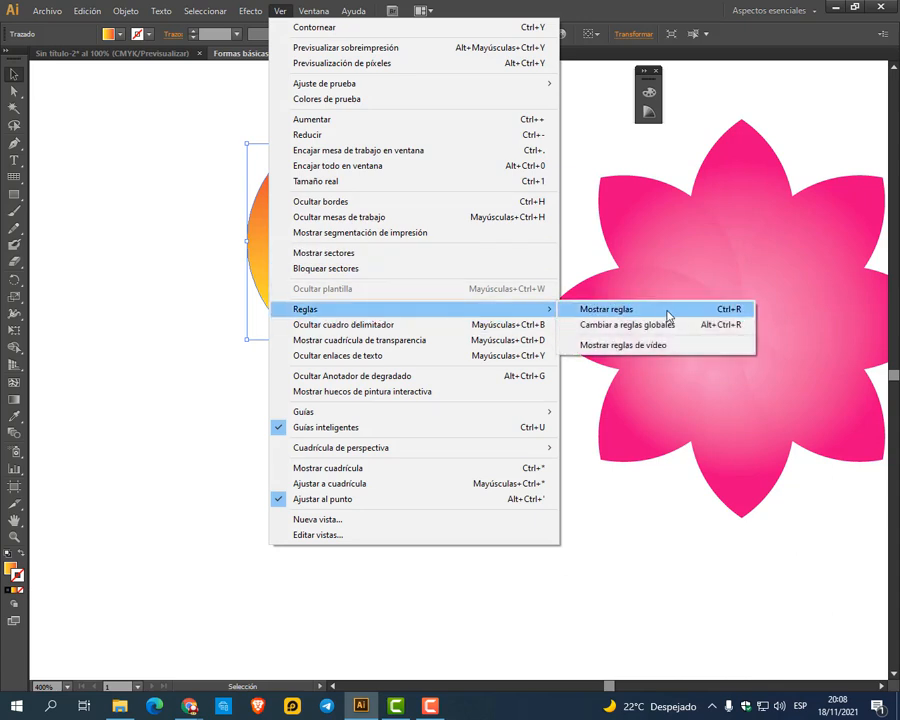
click(669, 309)
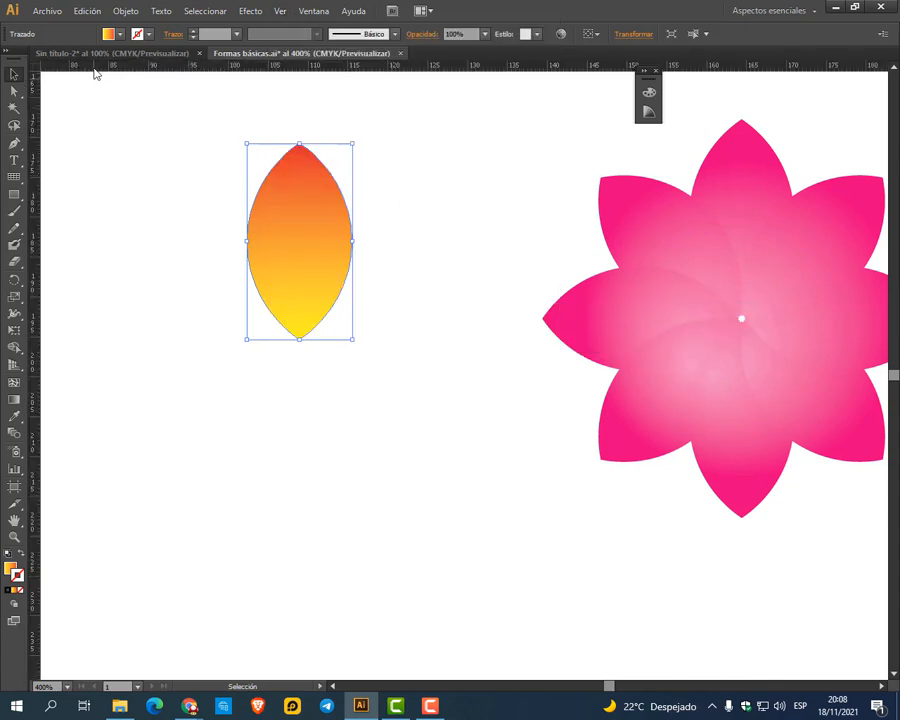
Try a horizontal guide across the petal, and place a vertical guide through the petal's top and bottom anchor points
drag(94, 73, 164, 210)
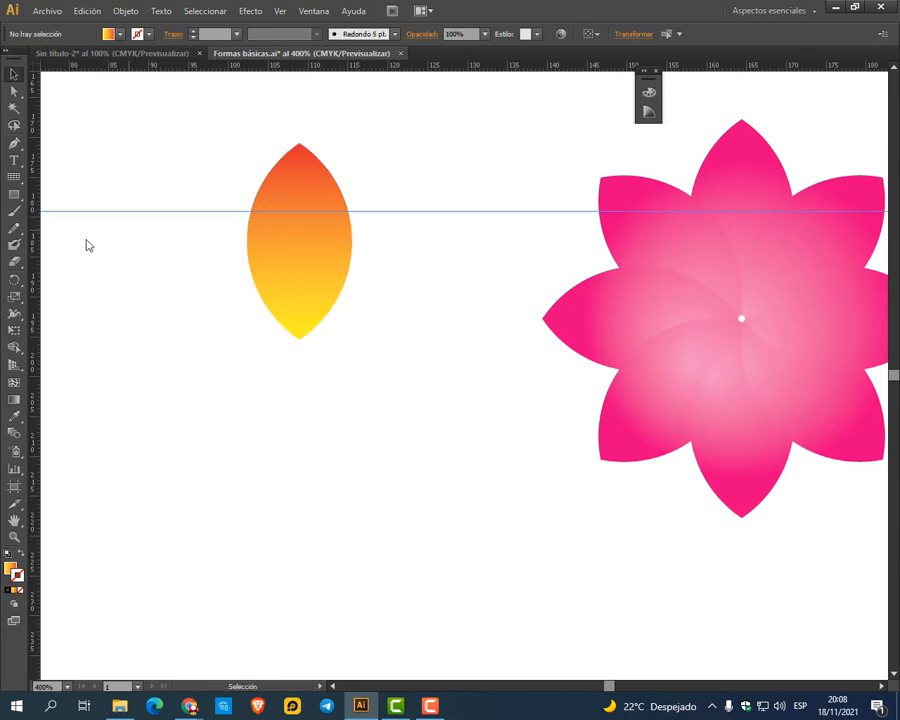
drag(34, 235, 299, 345)
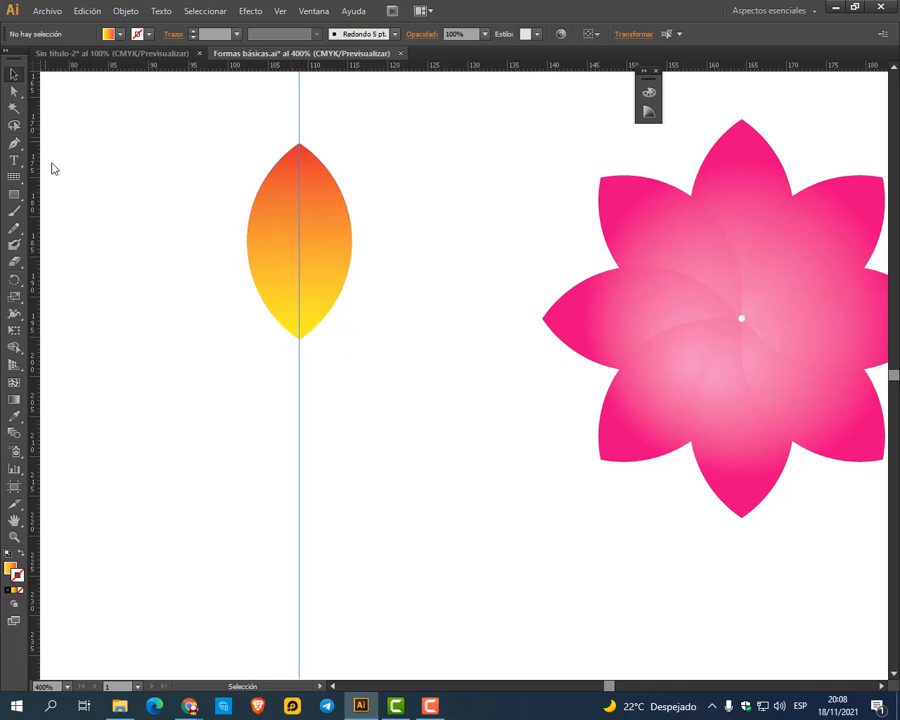
Make a 45° rotated copy of the orange petal around a point on the vertical guide just below its lower tip
click(307, 261)
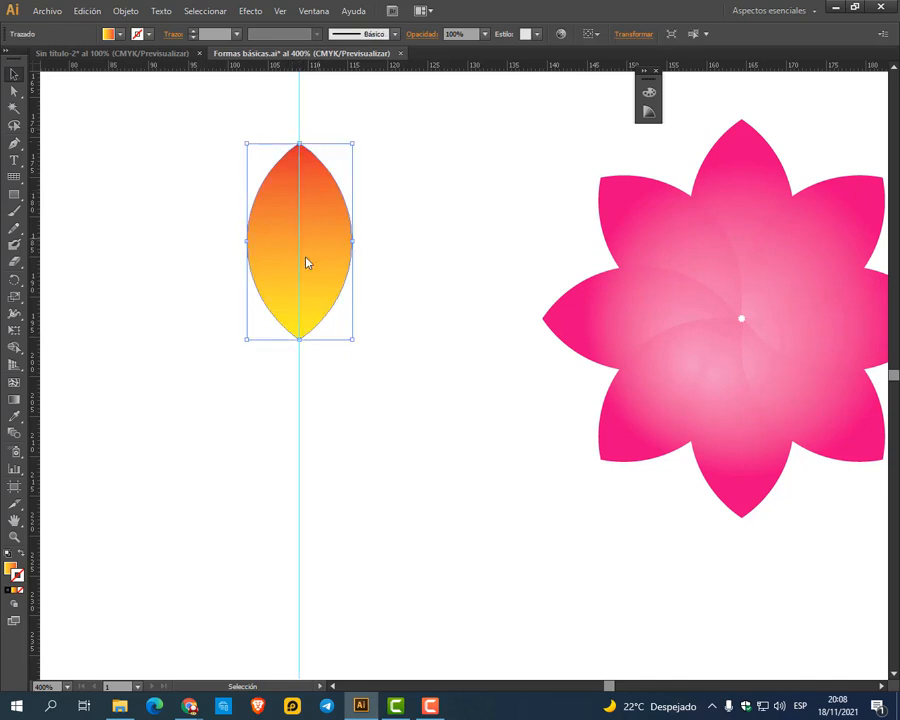
click(14, 282)
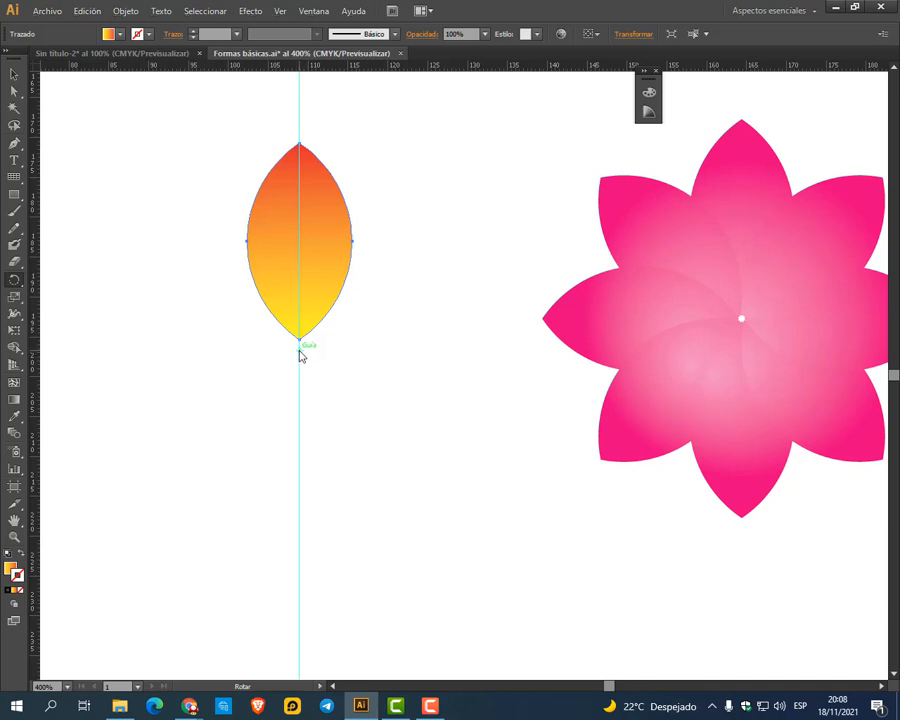
alt+click(299, 349)
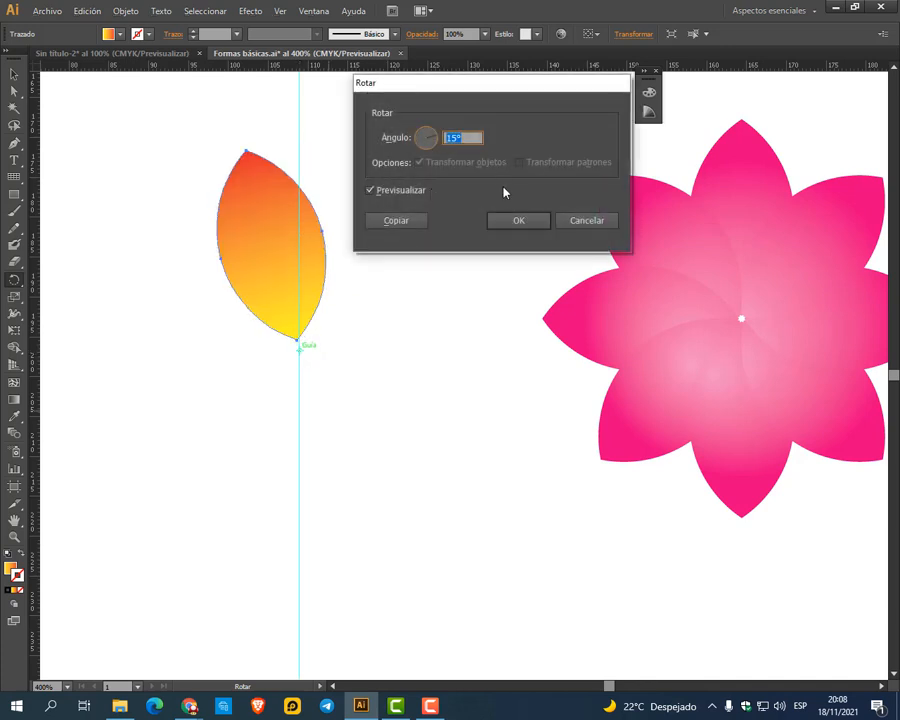
text(45)
click(409, 226)
key(v)
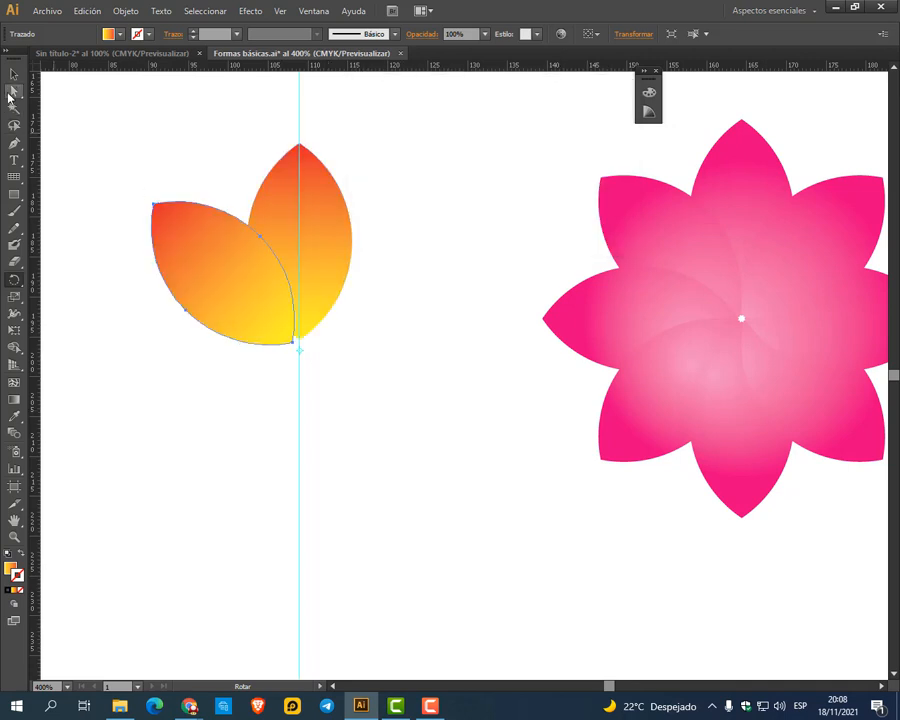
Repeat the 45° rotated copy until the orange flower has eight petals, and delete the vertical guide
key(ctrl+d)
key(ctrl+d)
key(ctrl+d)
key(ctrl+d)
key(ctrl+d)
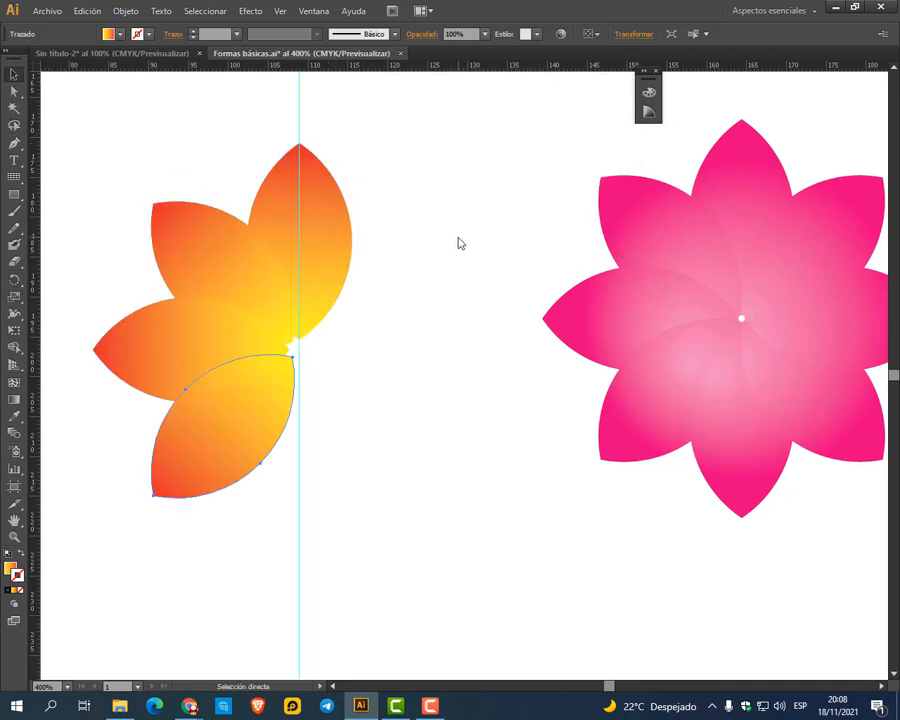
key(ctrl+d)
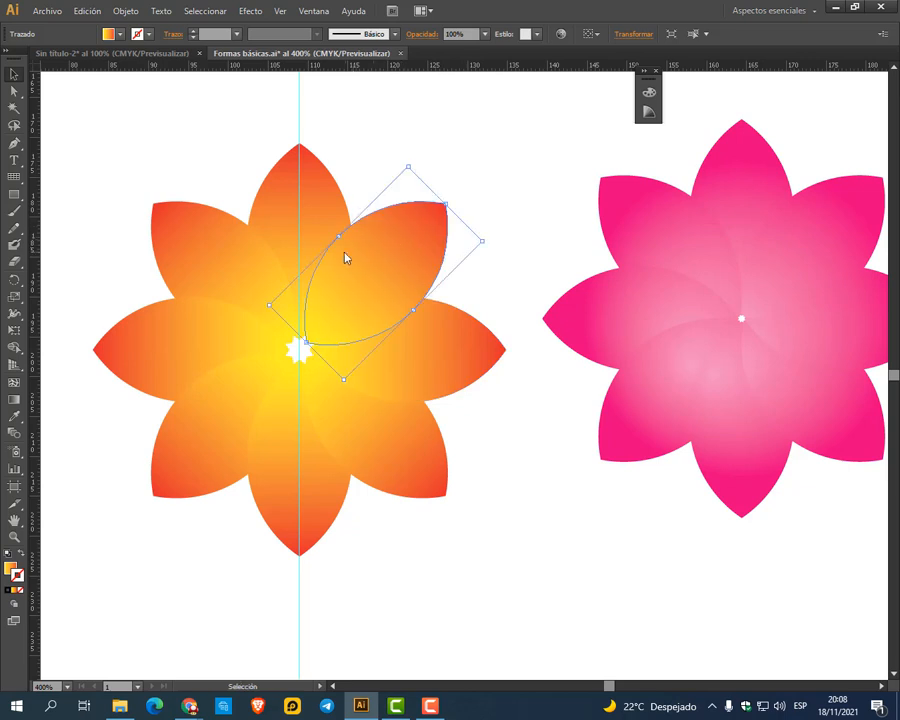
drag(298, 220, 523, 220)
key(Delete)
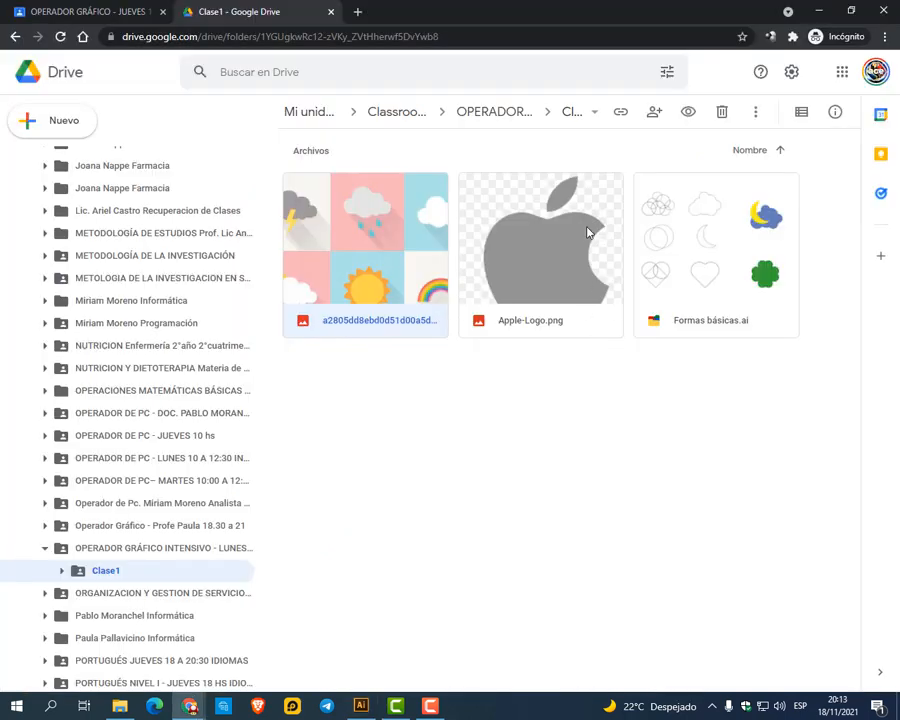
Locate Apple-Logo.png in the Clase1 folder on Drive, and move the desktop's Apple-Logo.png to an empty area
click(560, 284)
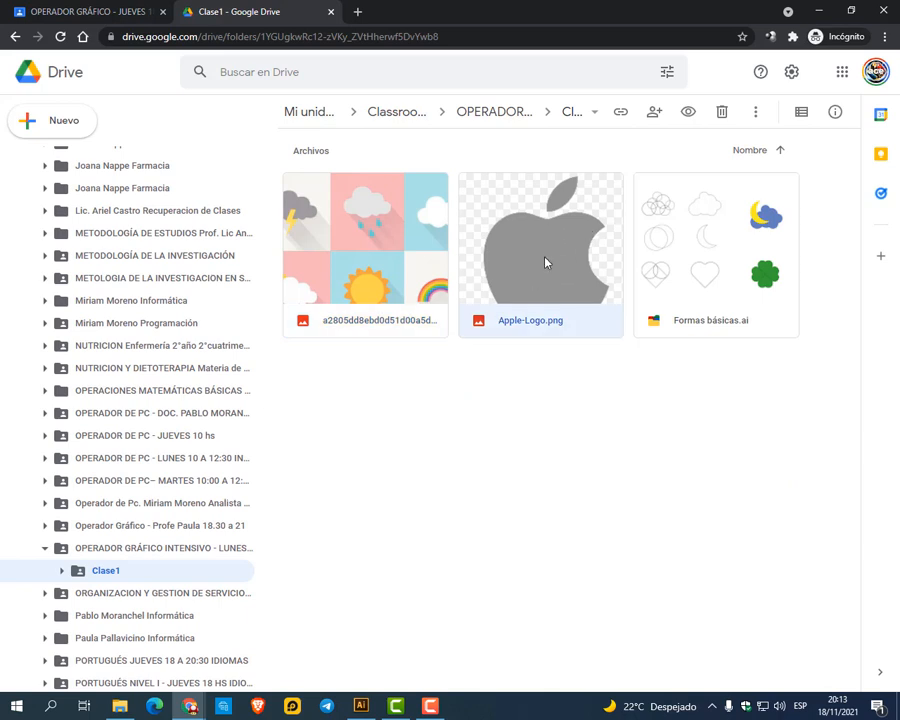
drag(538, 254, 517, 247)
right_click(507, 258)
click(898, 706)
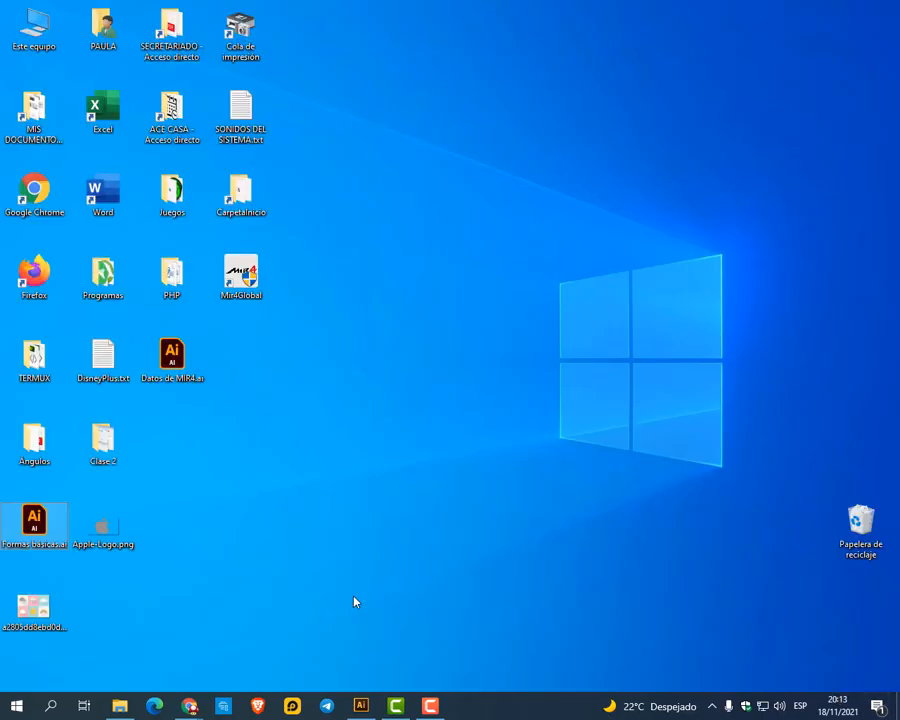
drag(92, 525, 446, 528)
Switch to Adobe Illustrator CS6, maximize its window and close the Formas básicas.ai document
click(361, 706)
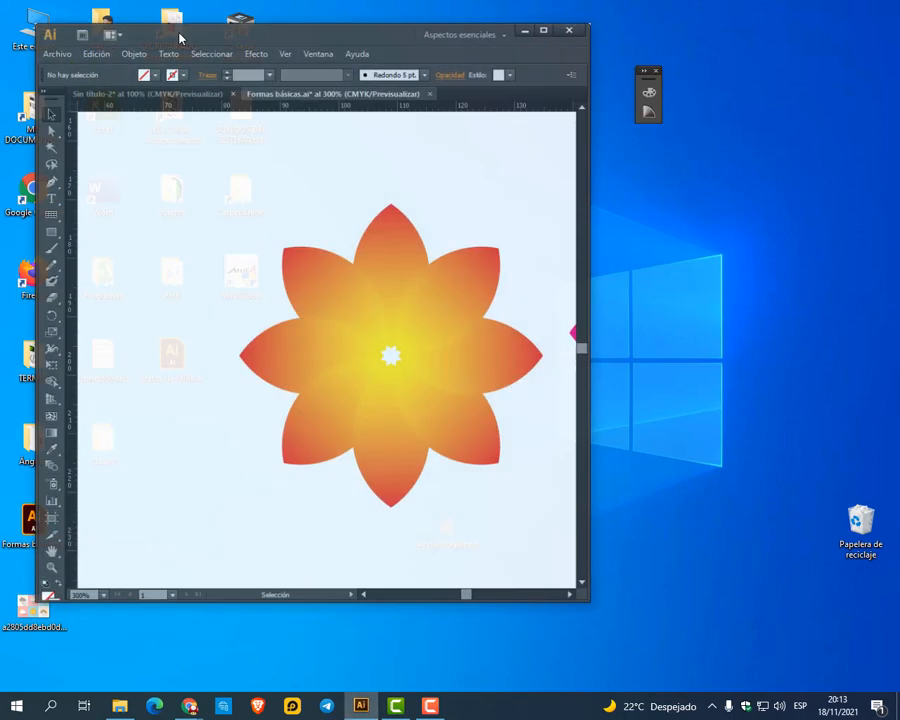
click(546, 13)
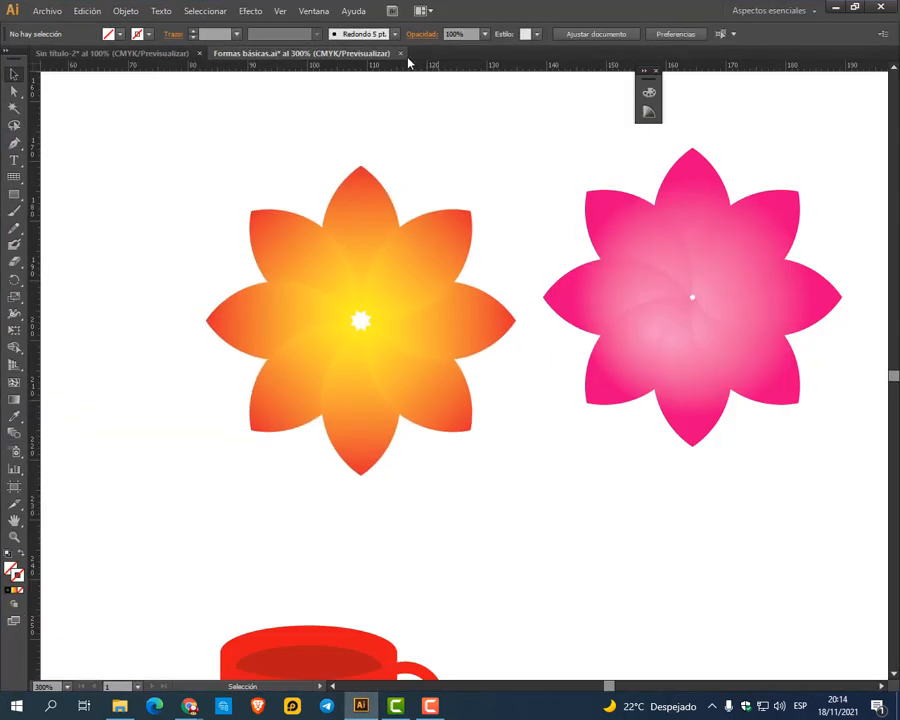
click(400, 53)
click(521, 373)
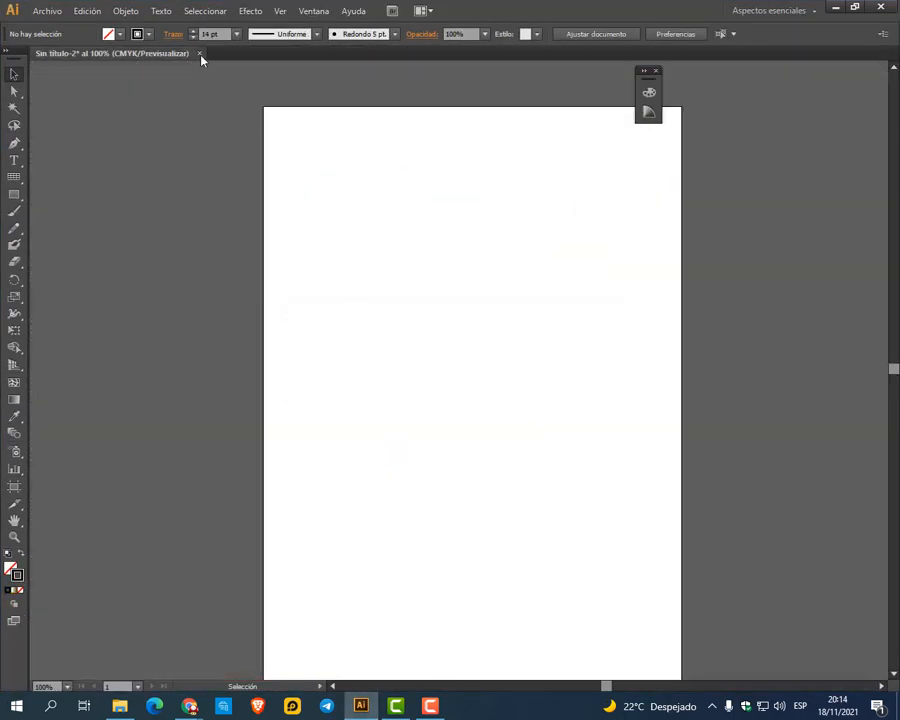
Place Apple-Logo.png from the desktop into the blank untitled Illustrator document
click(835, 7)
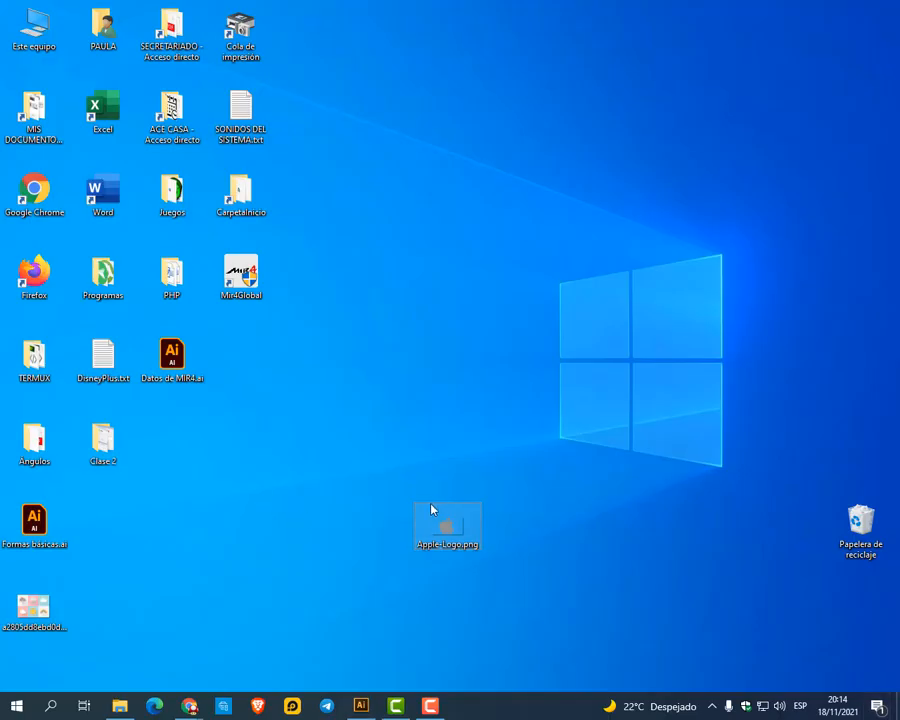
drag(432, 510, 398, 346)
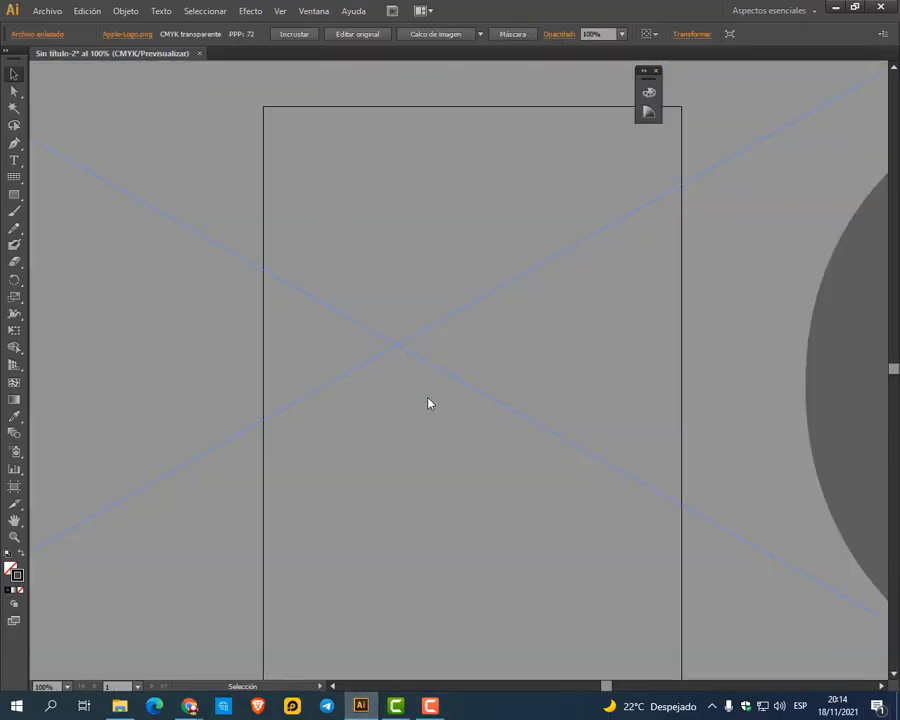
scroll(500, 366, down, 6)
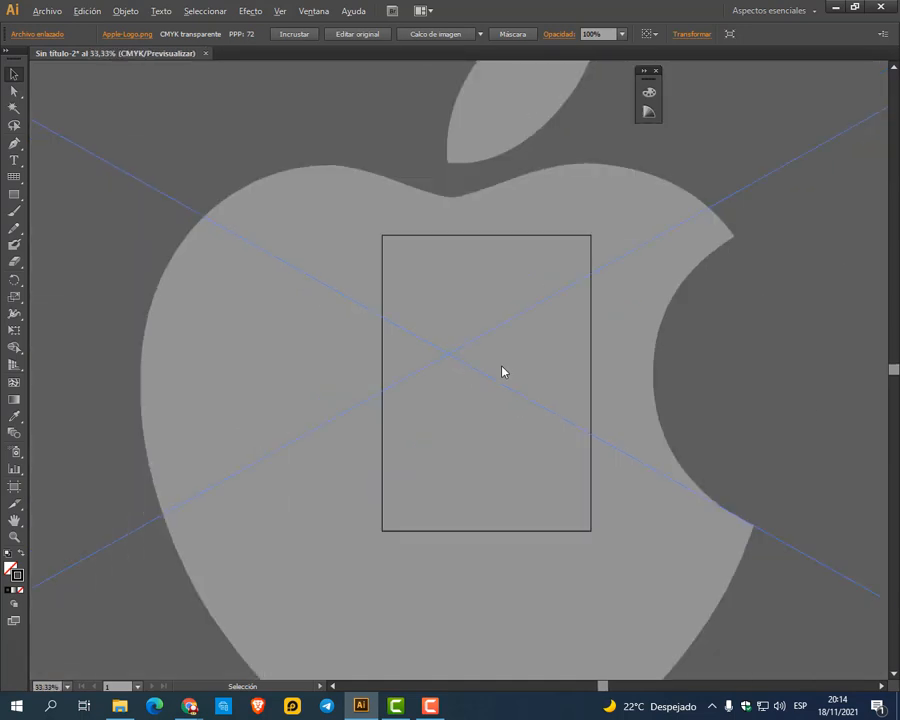
Scale the placed apple logo down proportionally and move it so that it fits within the artboard's width
drag(657, 269, 510, 346)
scroll(498, 370, up, 6)
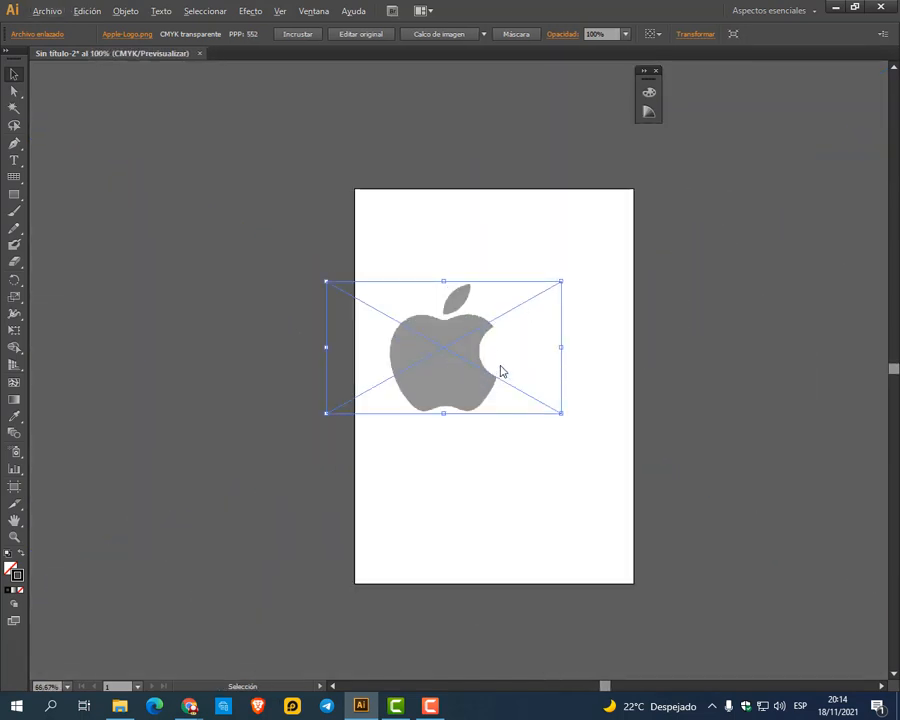
drag(383, 380, 522, 375)
click(569, 554)
key(space)
drag(492, 241, 462, 208)
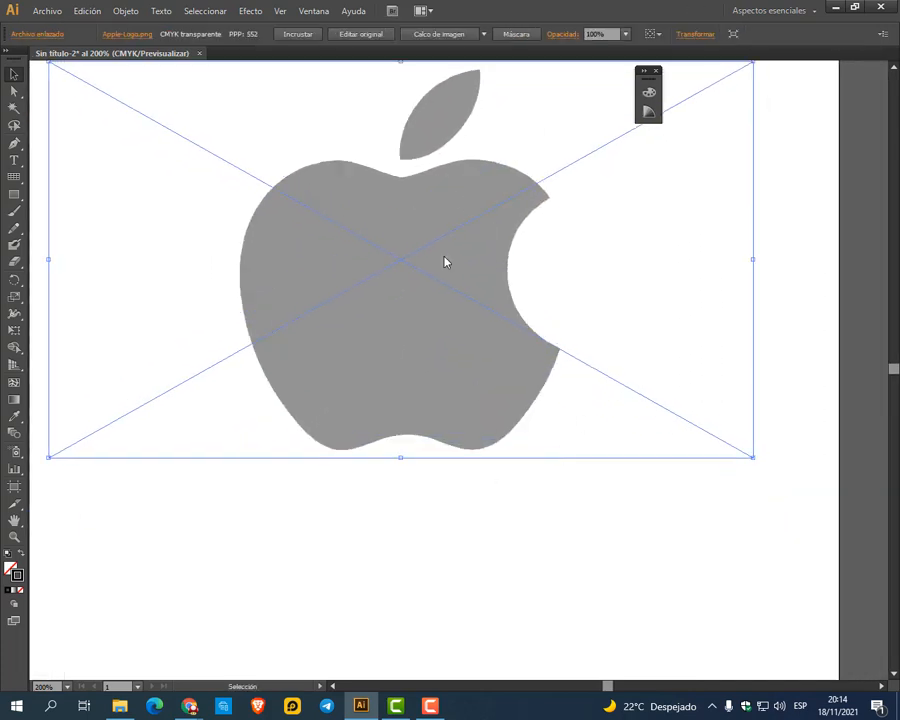
Show the layers, lock Capa 1 with the apple logo and add a new layer above it
click(314, 11)
click(364, 236)
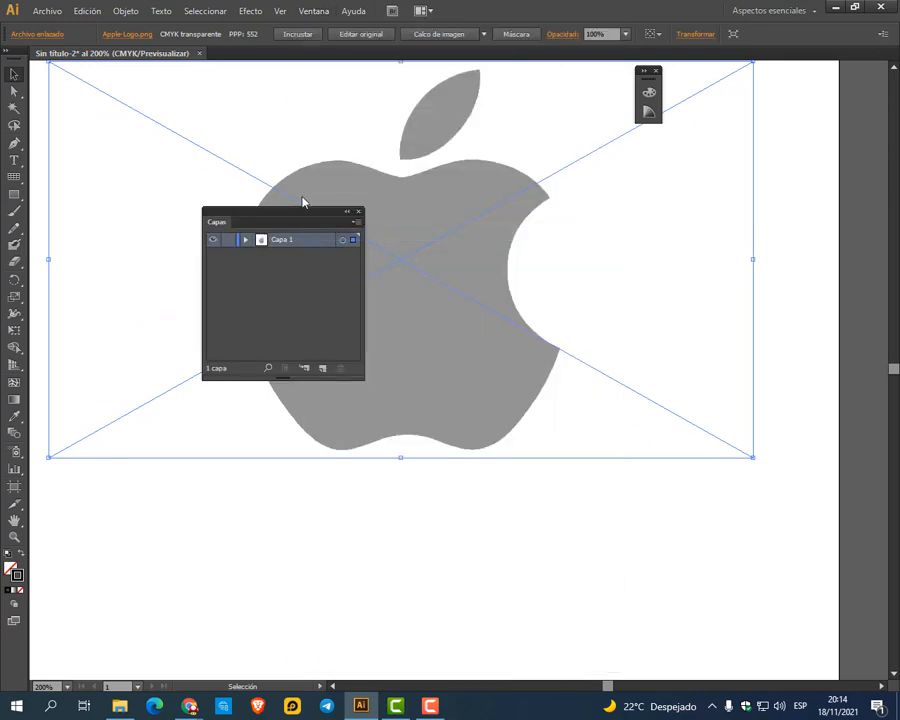
drag(289, 221, 748, 189)
click(689, 207)
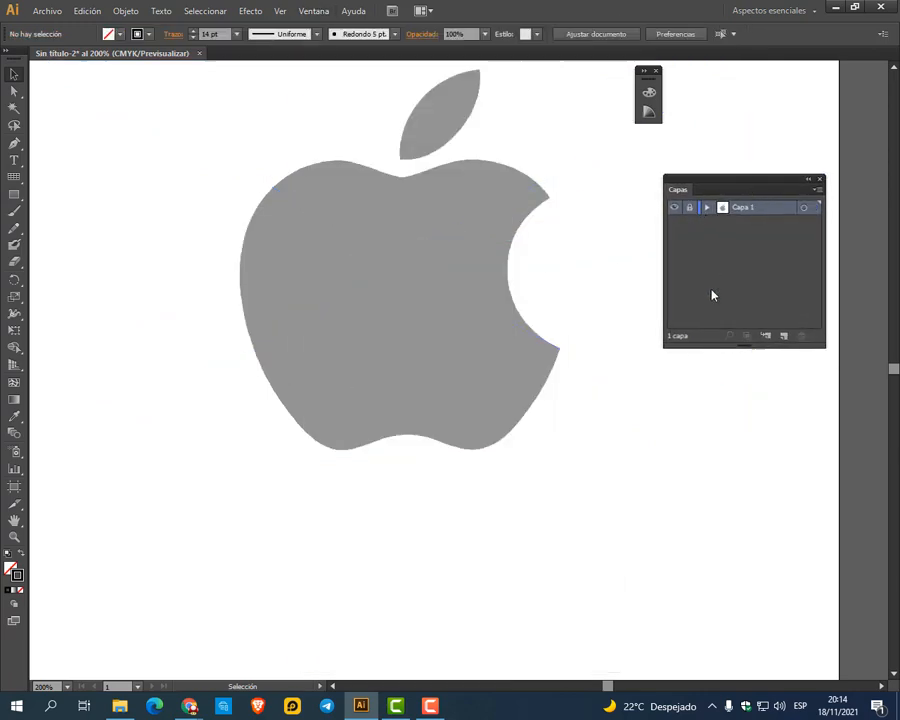
click(784, 336)
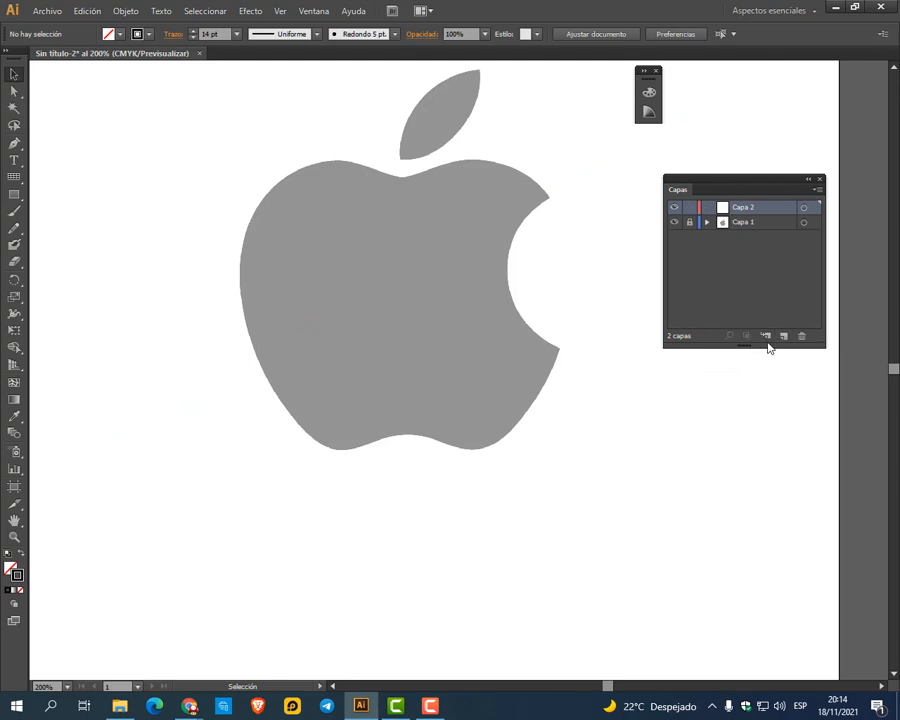
Dim the images on Capa 1 to 50%, make Capa 2 the active layer and move the layers palette clear of the logo
click(740, 223)
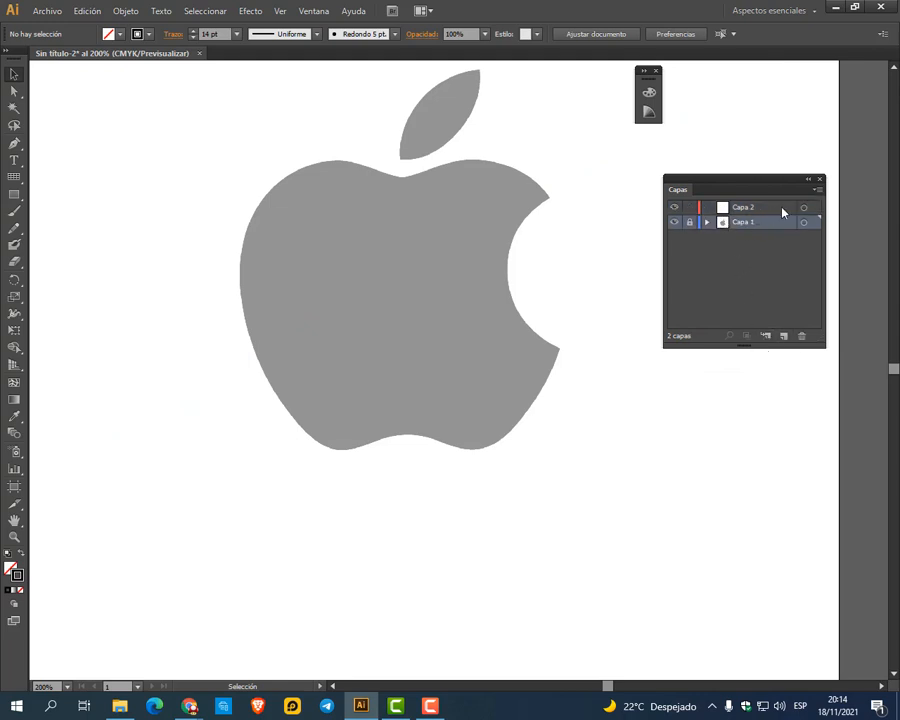
click(818, 190)
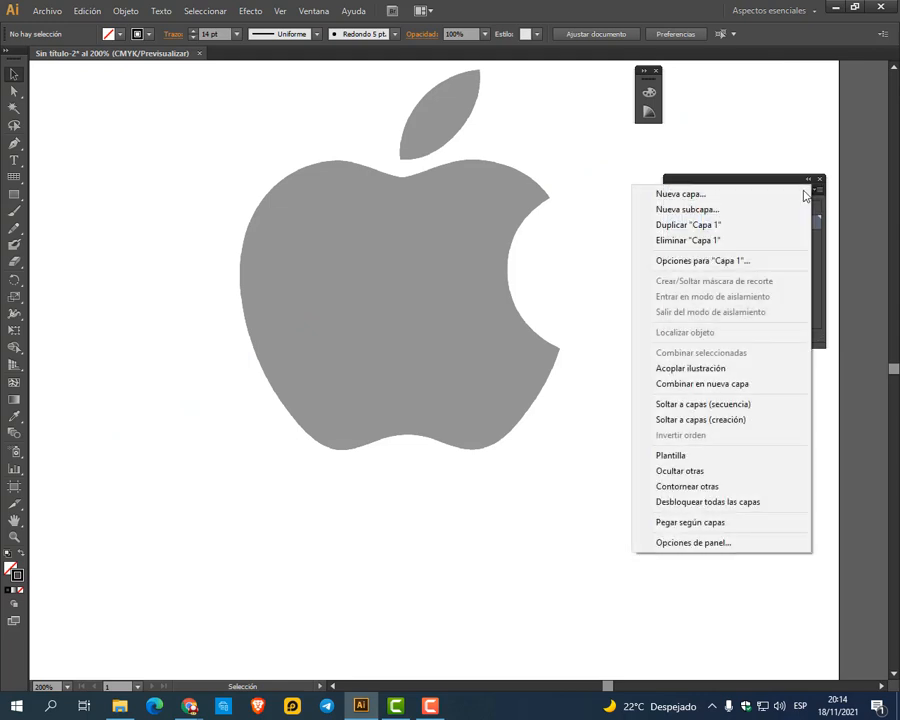
click(750, 262)
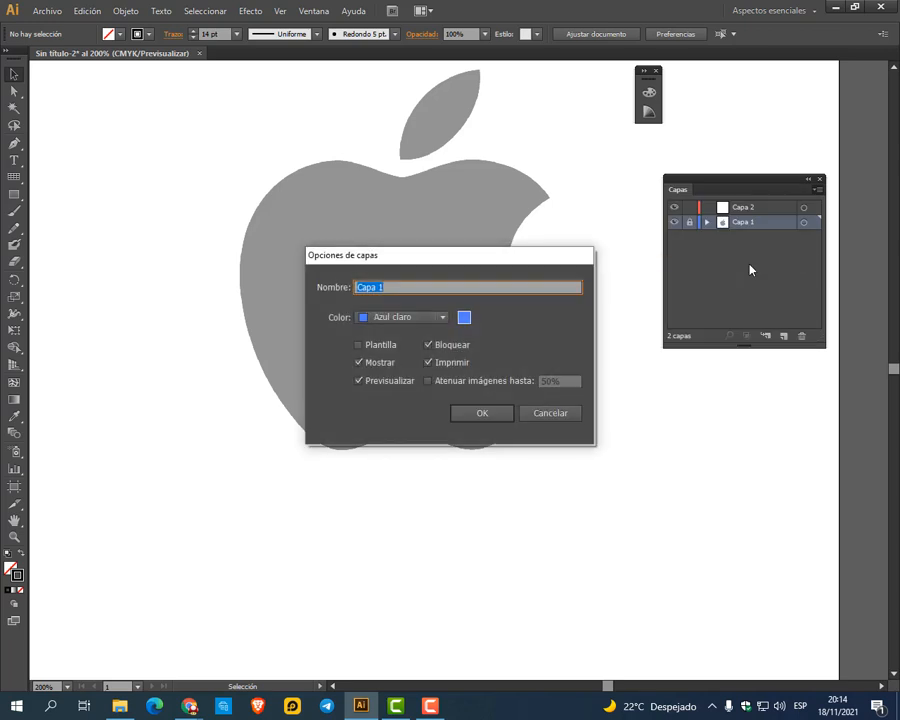
click(488, 388)
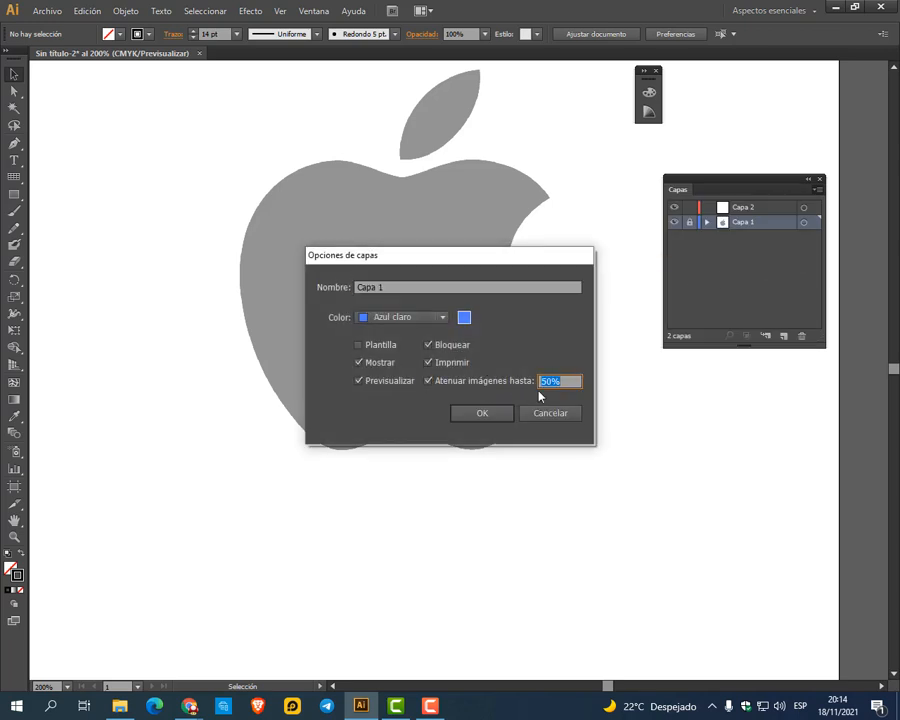
click(484, 413)
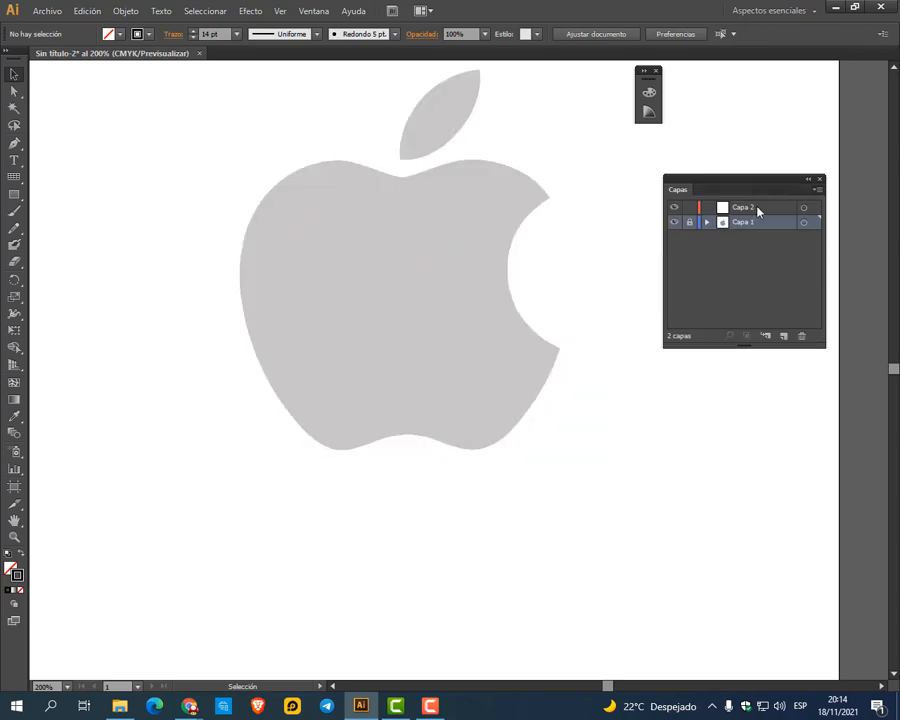
click(750, 208)
drag(748, 182, 745, 126)
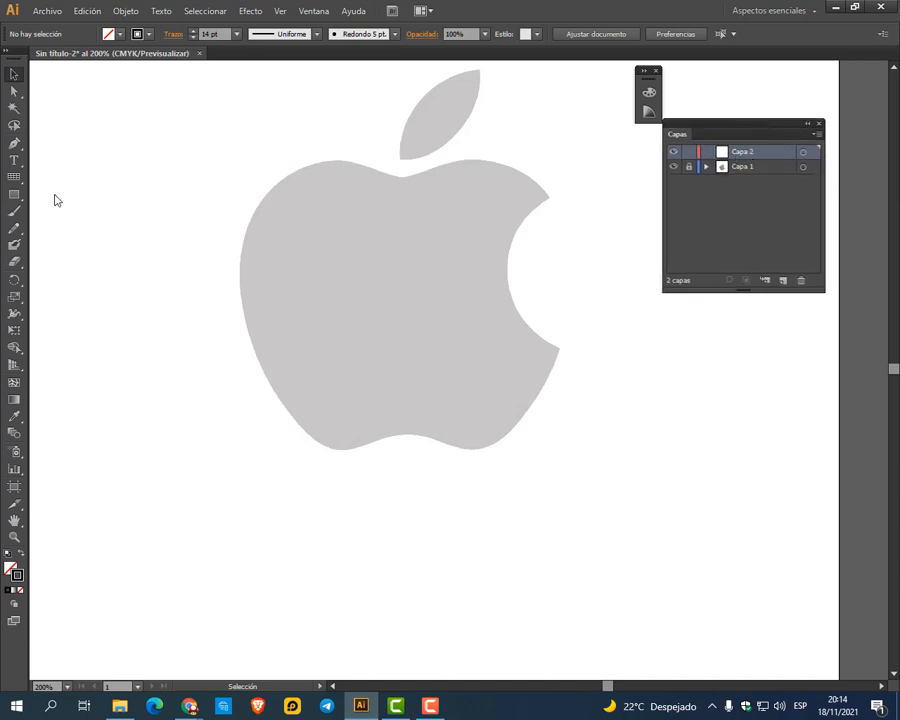
Float the Pen and Direct Selection tool groups as separate palettes above the apple logo, and activate the Pen tool
click(15, 146)
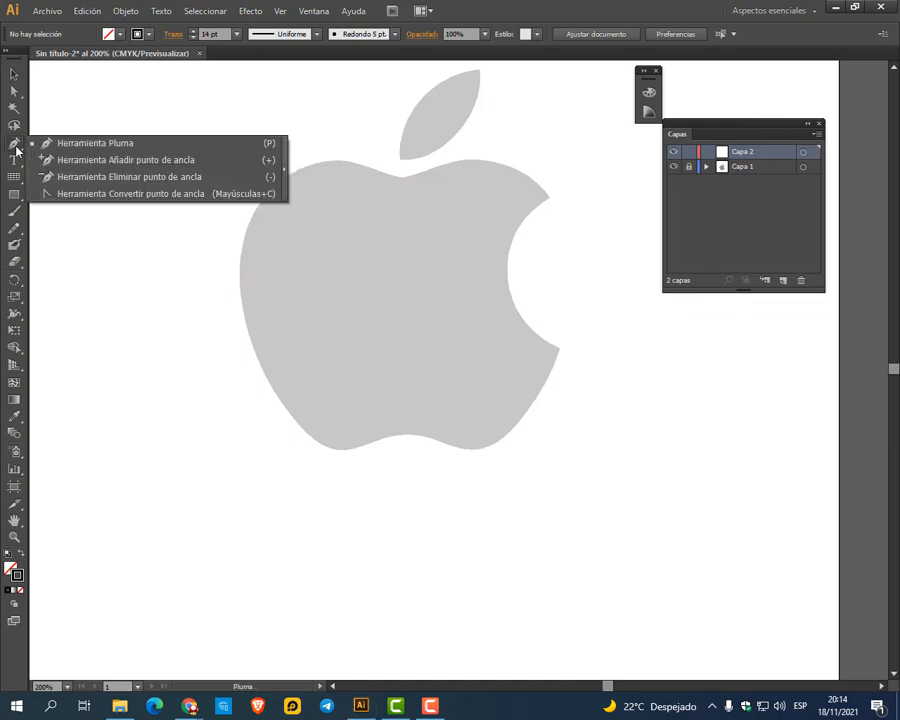
click(285, 168)
drag(32, 160, 203, 90)
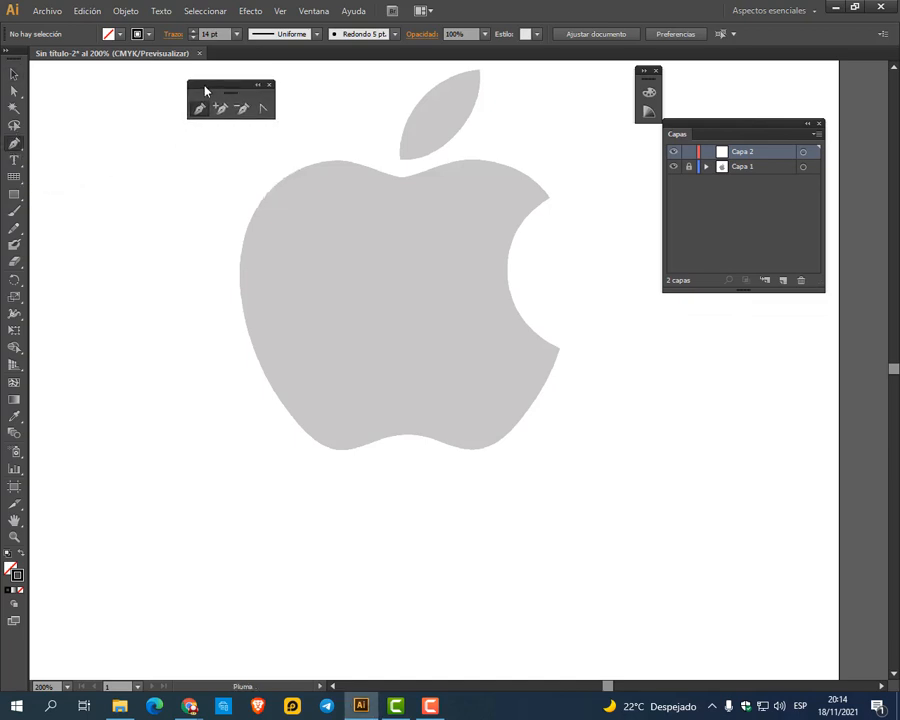
drag(14, 91, 210, 103)
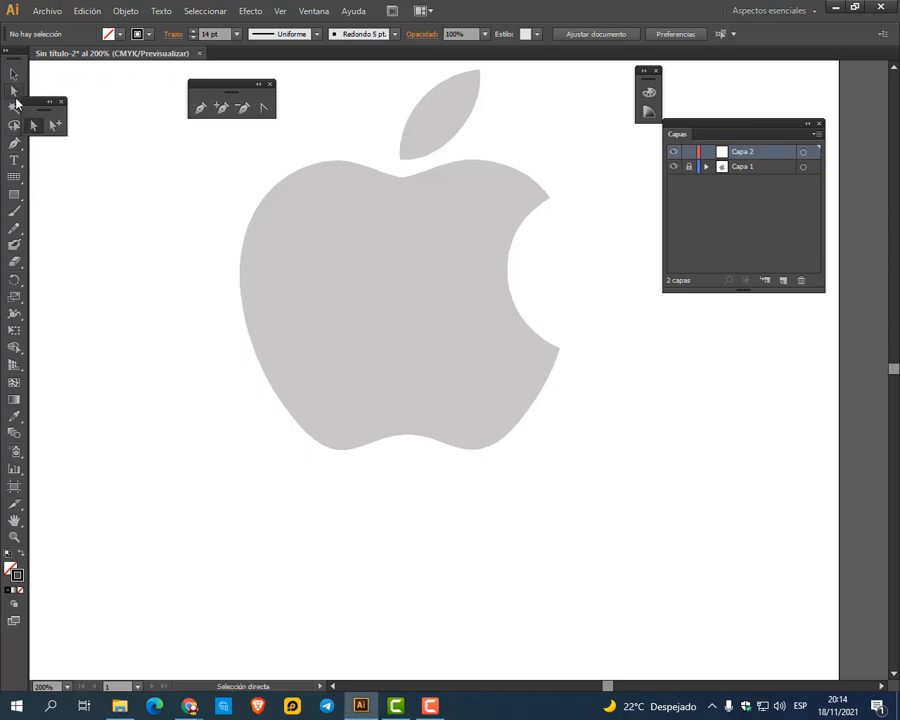
drag(36, 98, 318, 88)
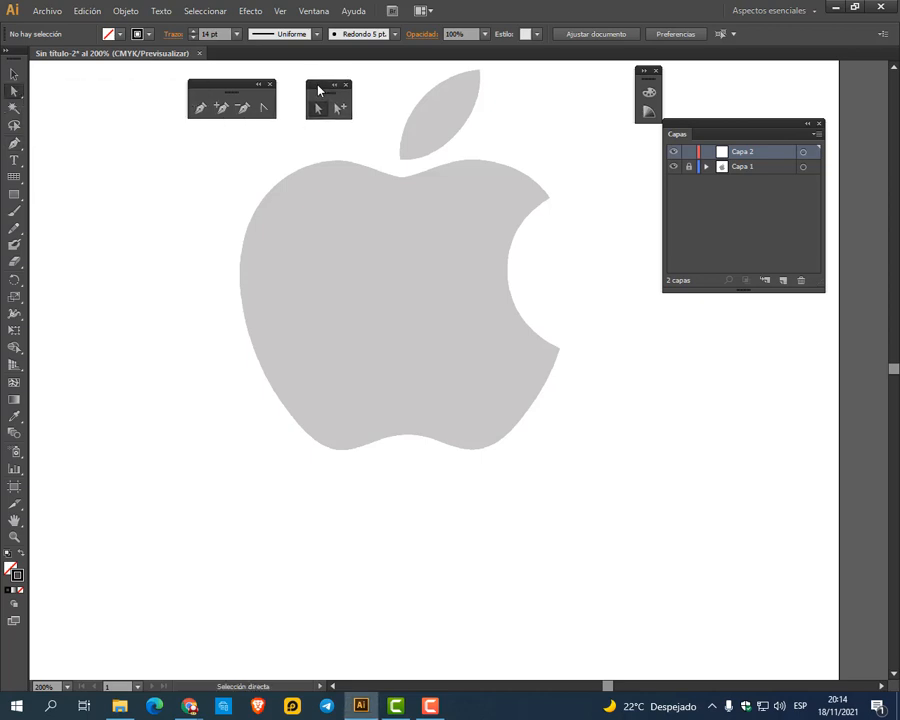
drag(603, 247, 580, 329)
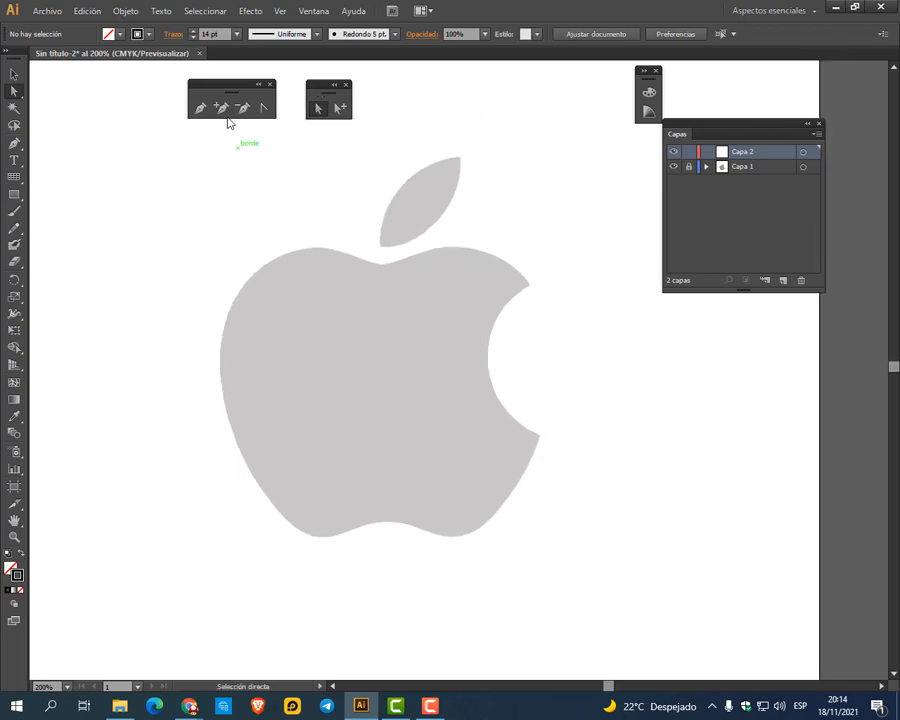
click(200, 107)
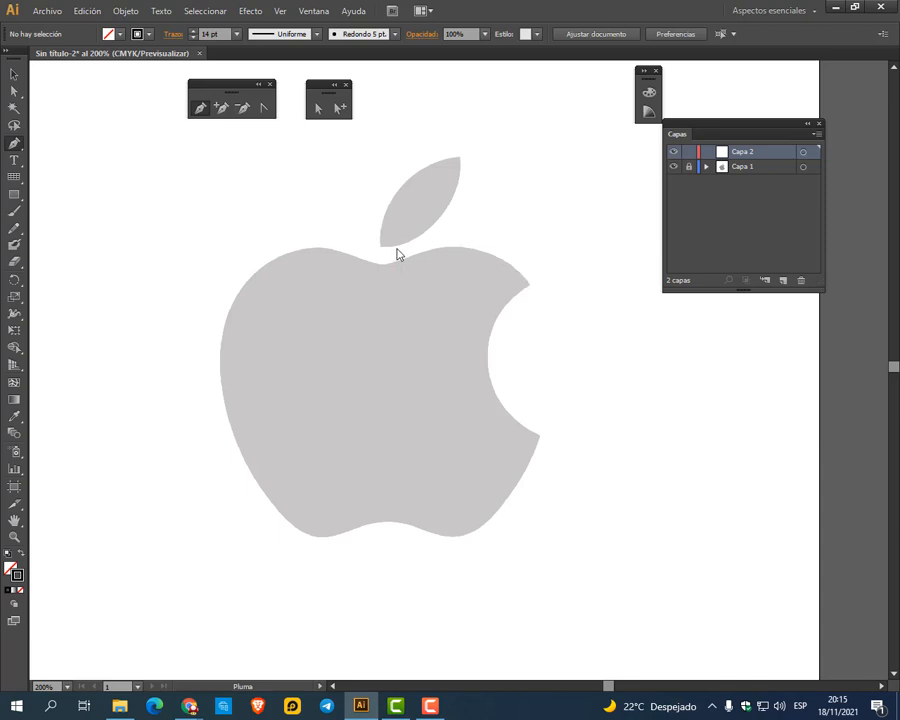
Search Windows for Illustrator, launch Adobe Illustrator 2021 and create a new A4 document
click(50, 706)
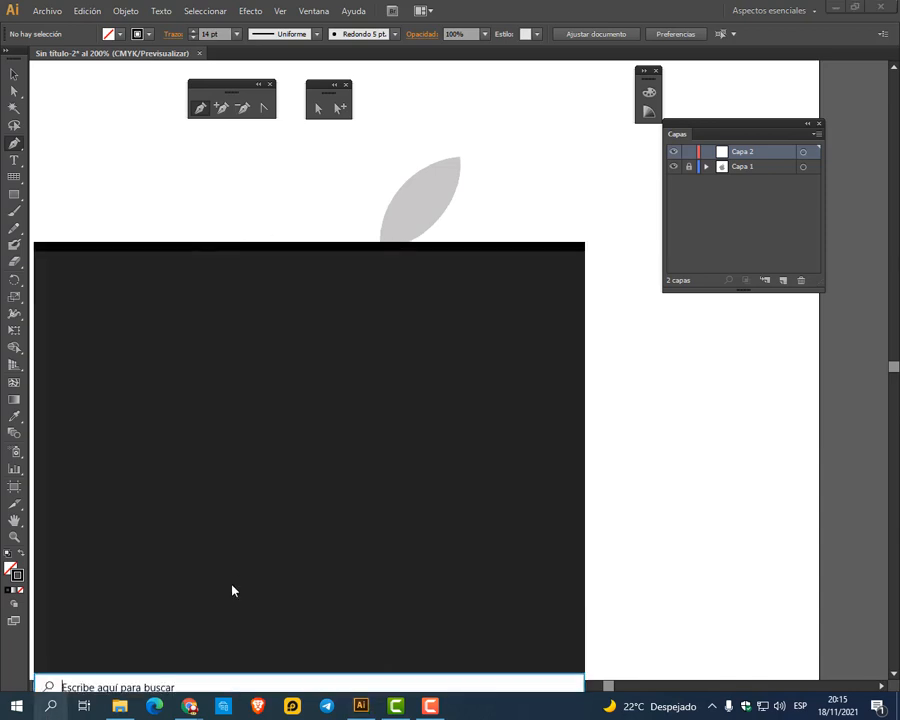
text(ill)
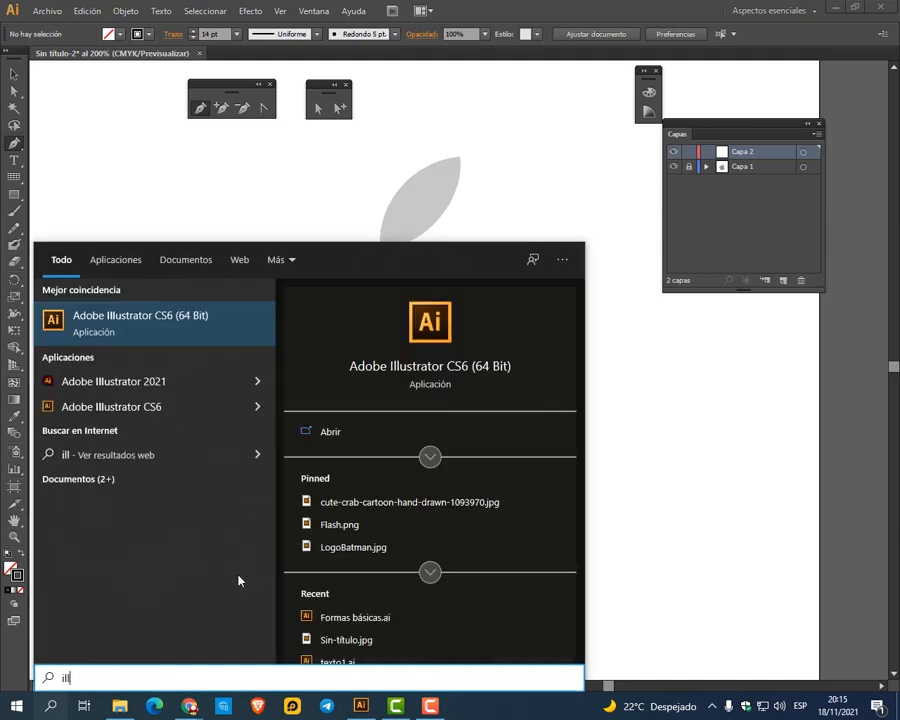
key(Down)
key(Return)
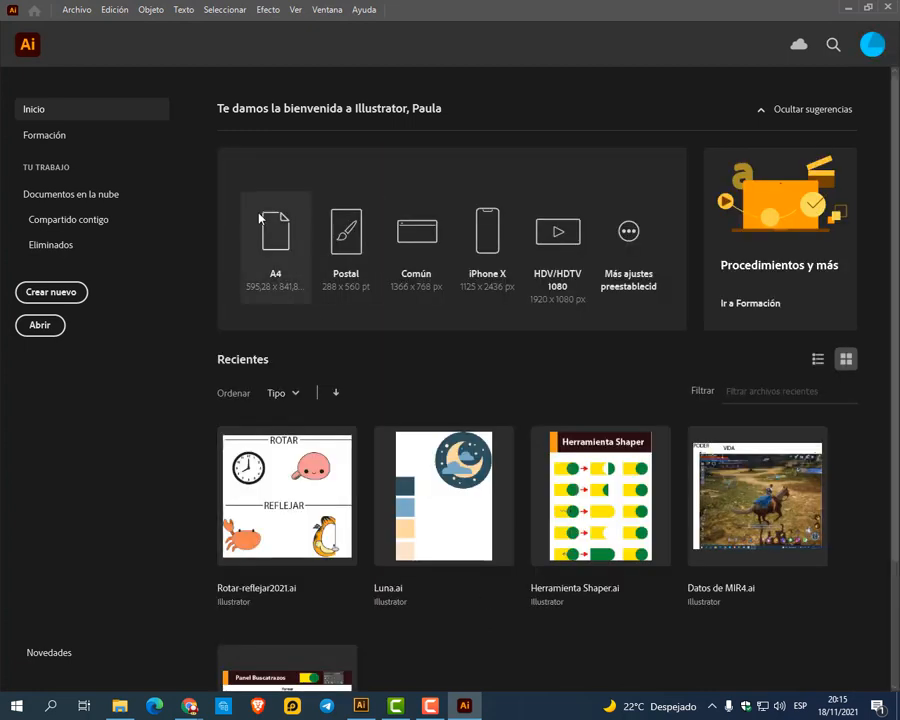
click(281, 205)
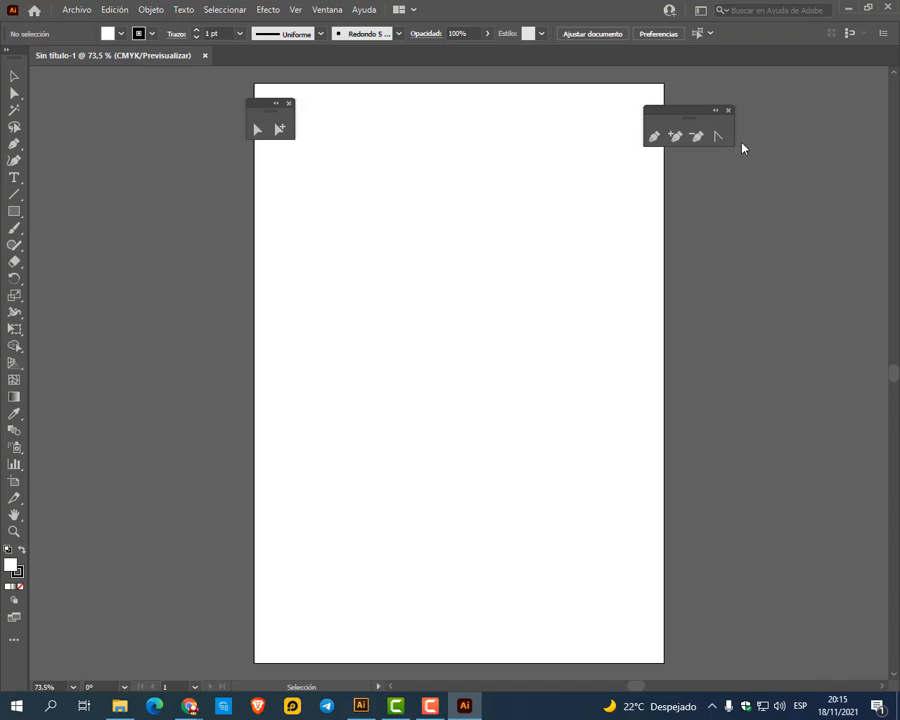
Move the floating pen tools and direct selection tools panels closer together over the artboard's upper area
drag(683, 118, 490, 110)
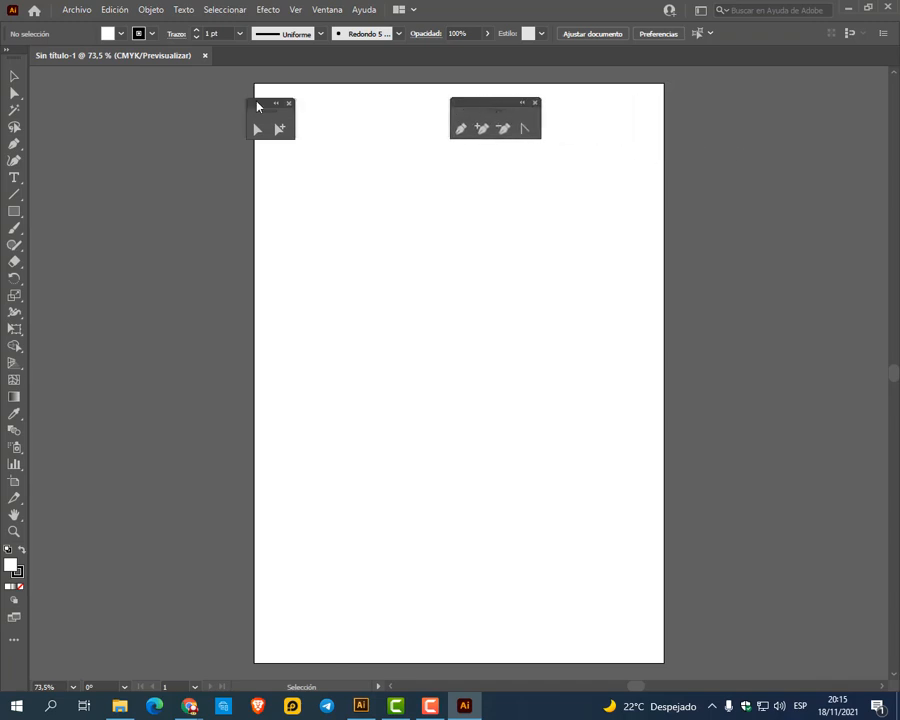
drag(257, 107, 308, 106)
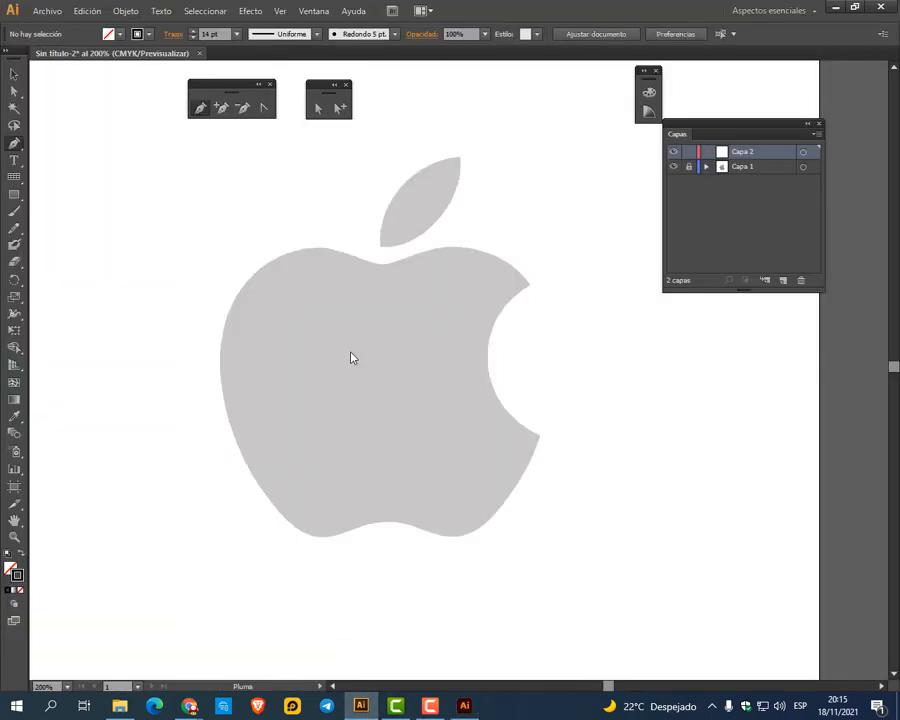
Switch to the Google Meet call in Chrome to check its chat messages, and return to the Illustrator apple drawing
click(190, 706)
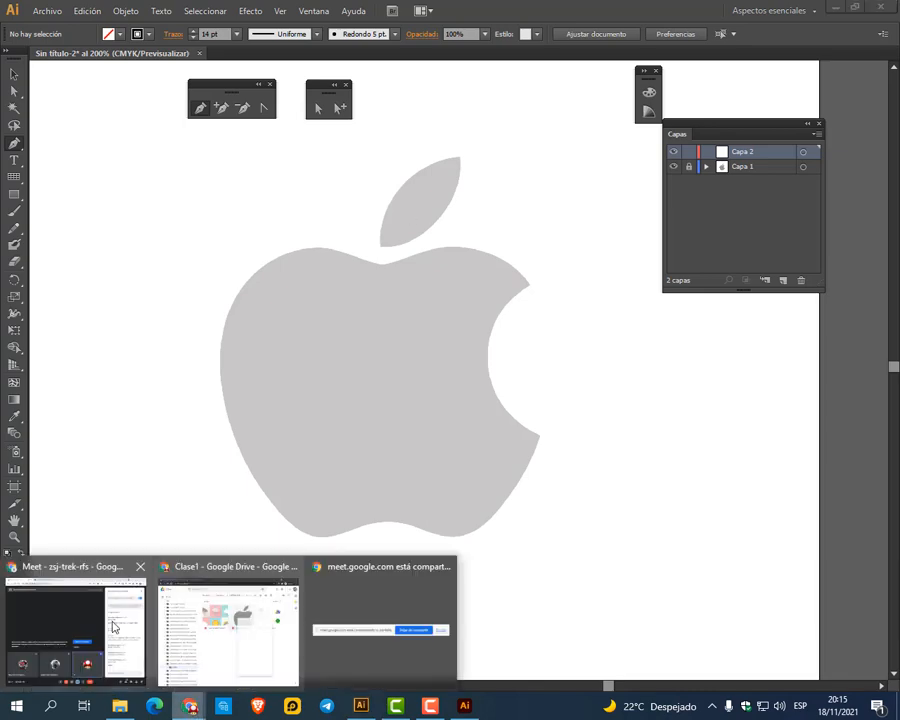
click(100, 566)
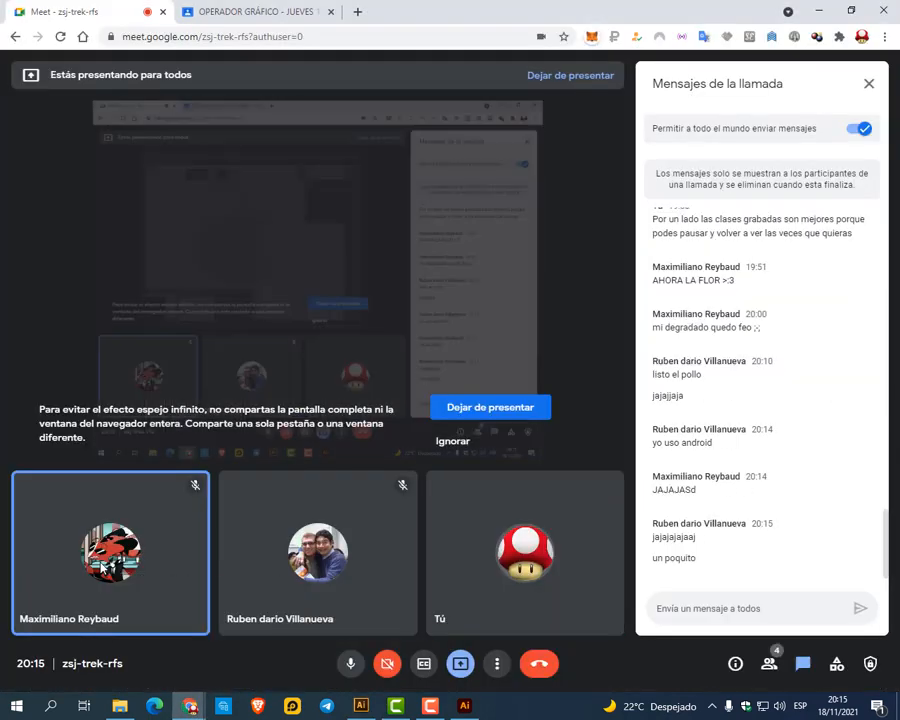
click(819, 10)
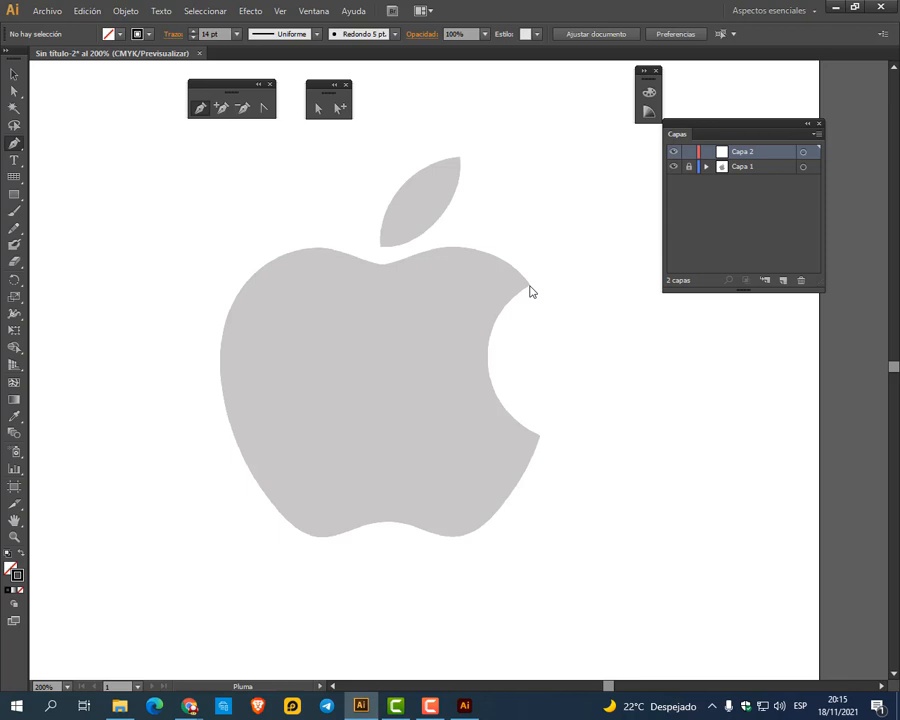
Trace the upper half of the apple's bite with the Pen tool from its upper tip, and set the path's stroke to 1 pt
mouse_move(529, 286)
mouse_down()
mouse_move(532, 340)
mouse_move(564, 288)
mouse_move(493, 315)
mouse_move(488, 343)
mouse_move(518, 297)
mouse_move(488, 348)
mouse_move(488, 367)
mouse_move(508, 416)
mouse_move(523, 434)
mouse_move(538, 434)
mouse_move(504, 406)
mouse_move(488, 358)
mouse_move(488, 396)
mouse_move(480, 394)
mouse_move(498, 396)
mouse_move(486, 402)
mouse_up()
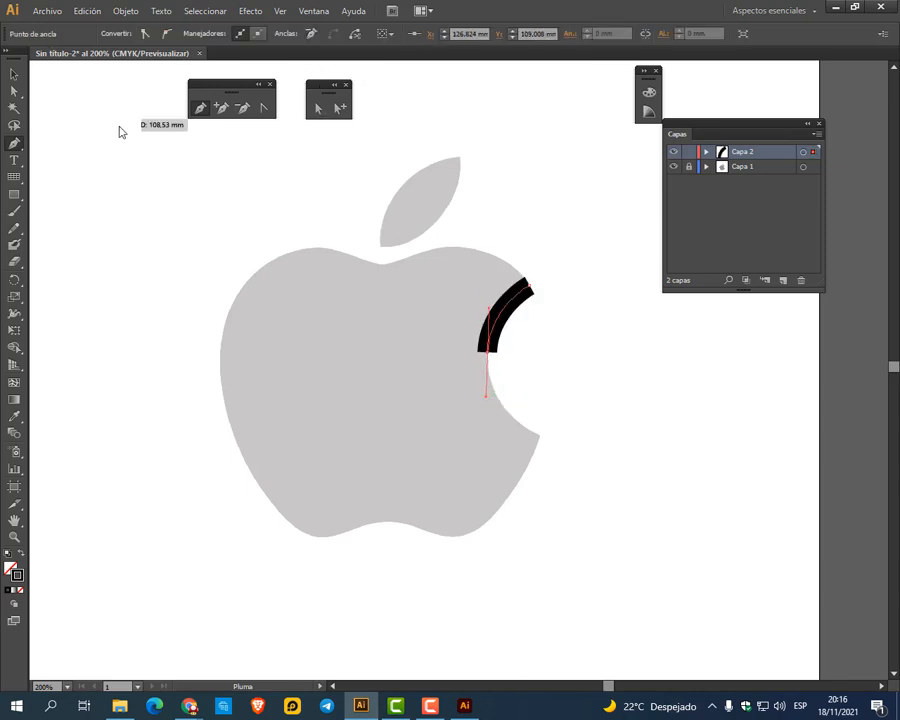
key(v)
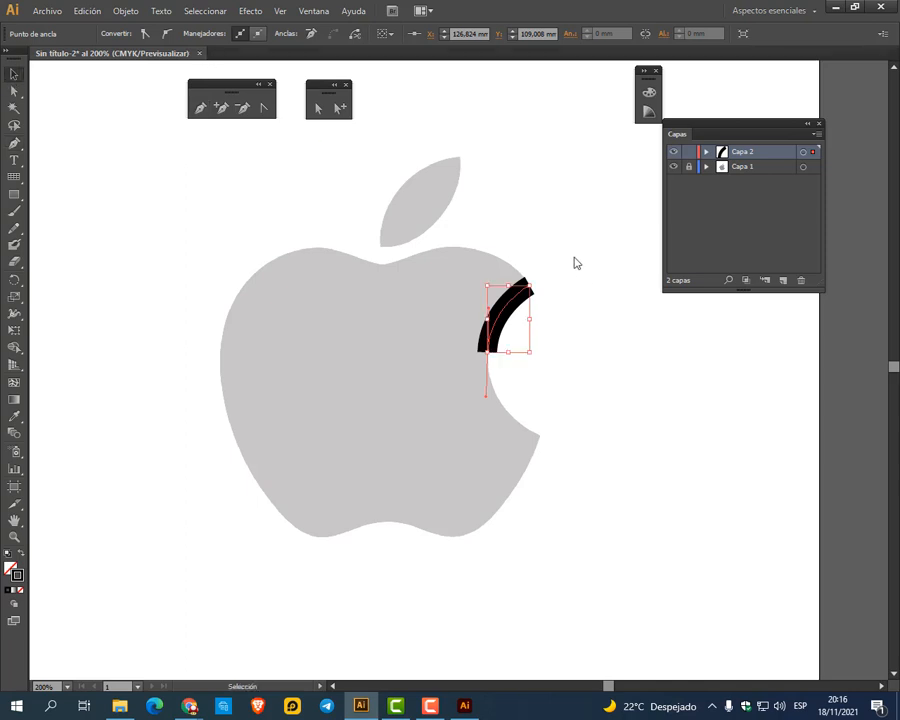
click(169, 213)
click(512, 293)
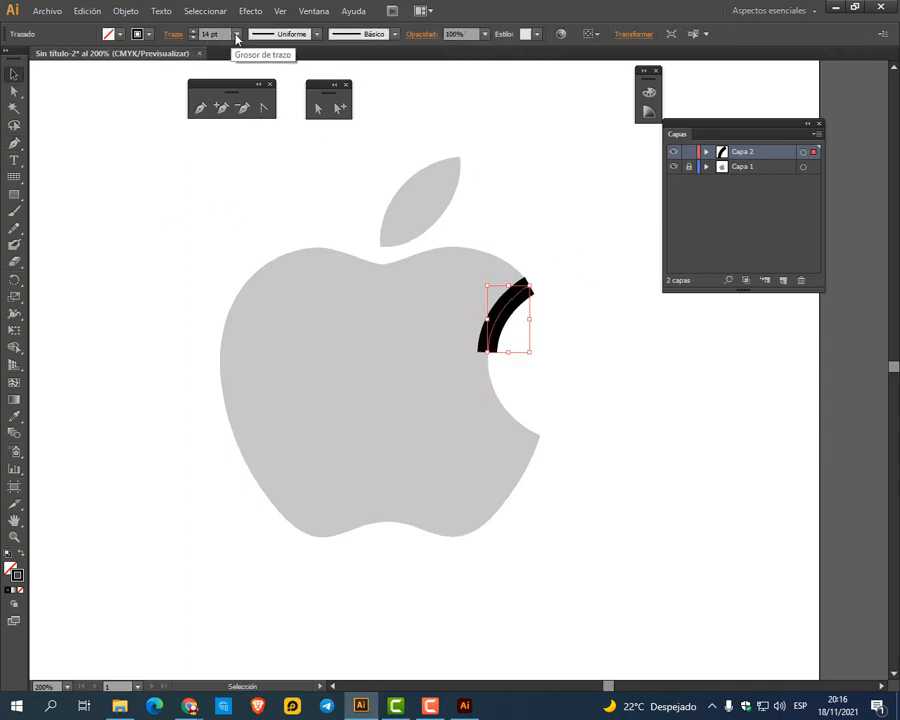
click(237, 34)
click(255, 93)
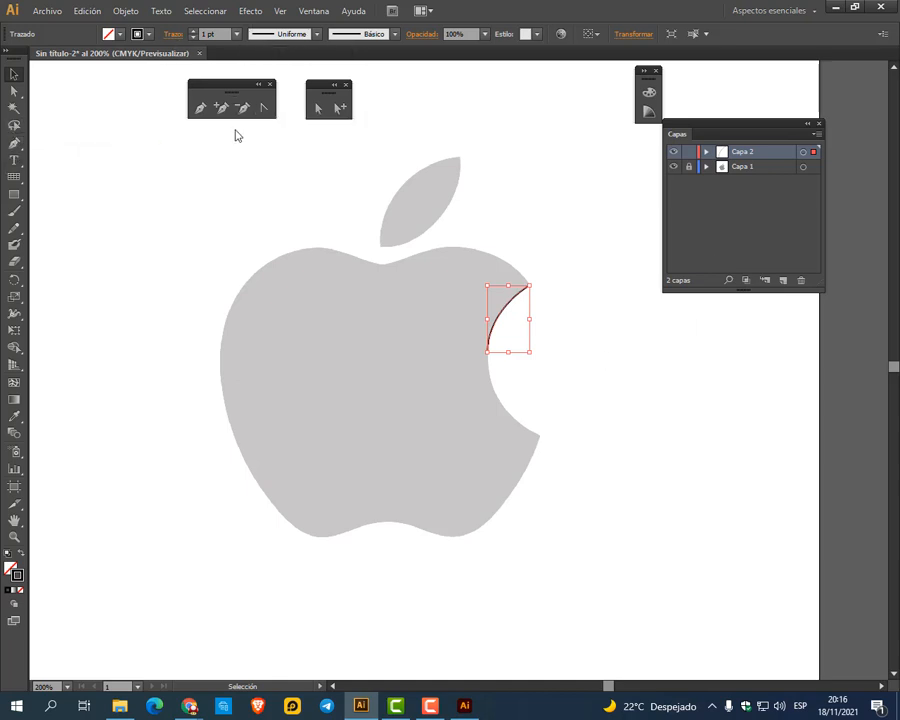
Continue the path along the lower half of the bite to its lower tip, removing the outgoing handle there for a sharp corner
click(200, 109)
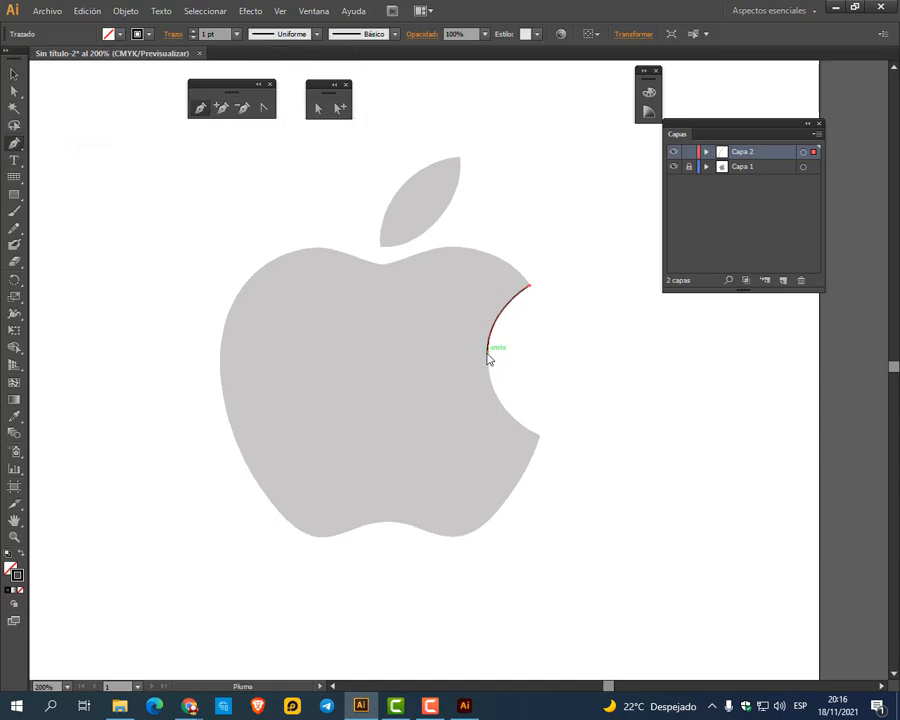
mouse_move(488, 354)
mouse_down()
mouse_move(478, 376)
mouse_move(500, 406)
mouse_move(498, 362)
mouse_move(487, 359)
mouse_up()
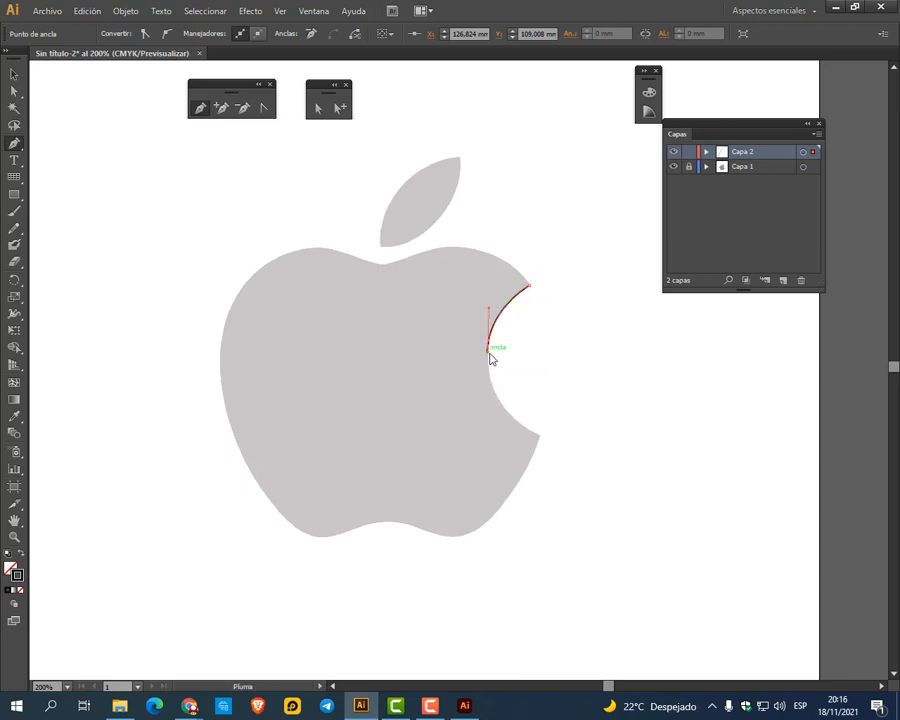
click(540, 438)
mouse_move(543, 440)
mouse_down()
mouse_move(583, 466)
mouse_move(596, 461)
mouse_up()
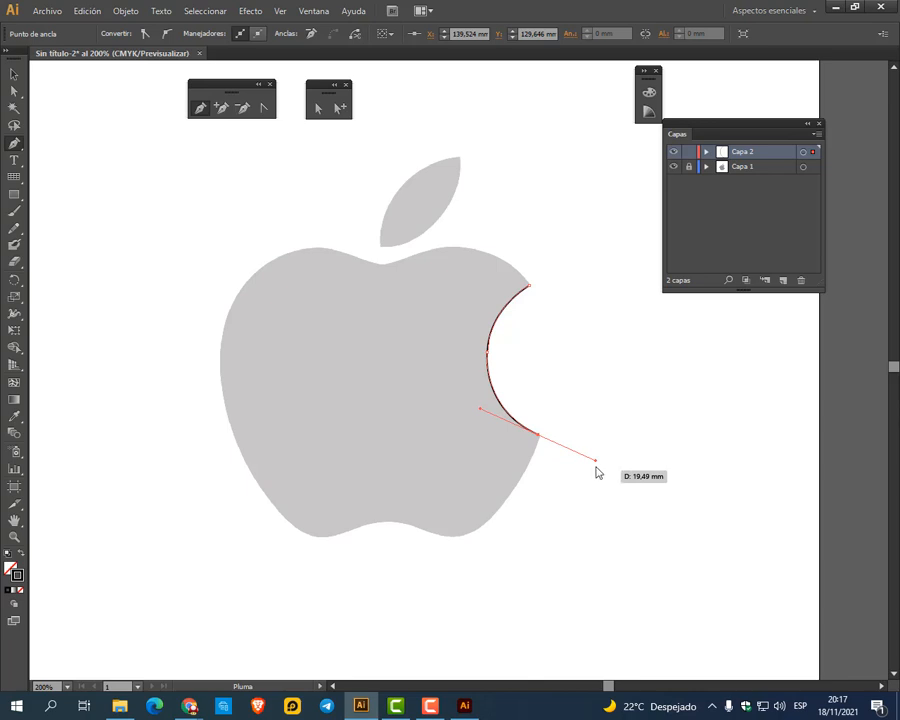
click(538, 435)
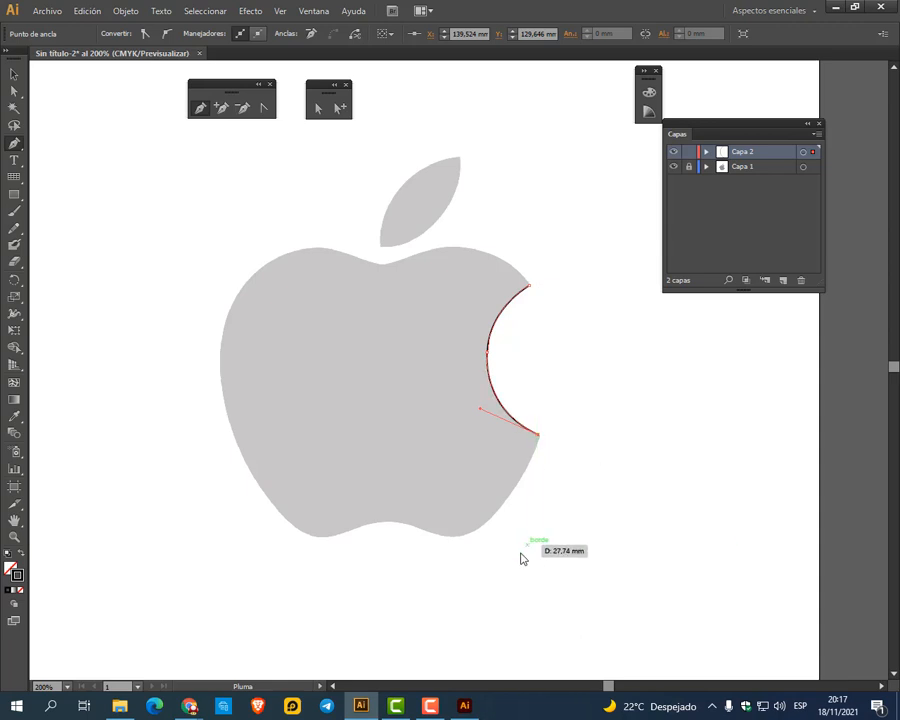
Trace the apple's lower-right side with a curved segment from the bite's lower tip towards the base
scroll(504, 544, up, 1)
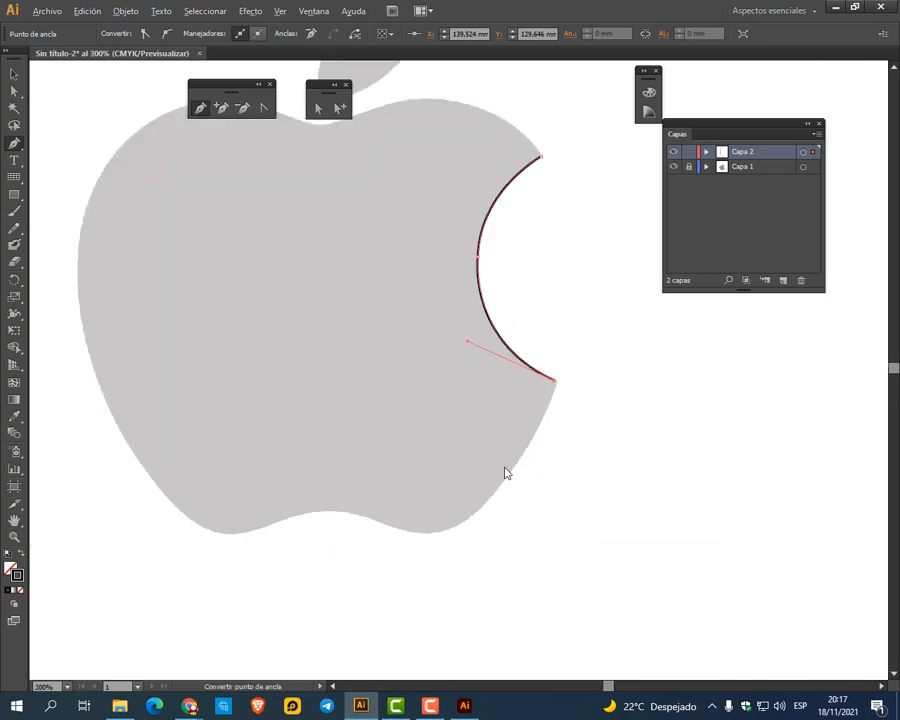
click(475, 518)
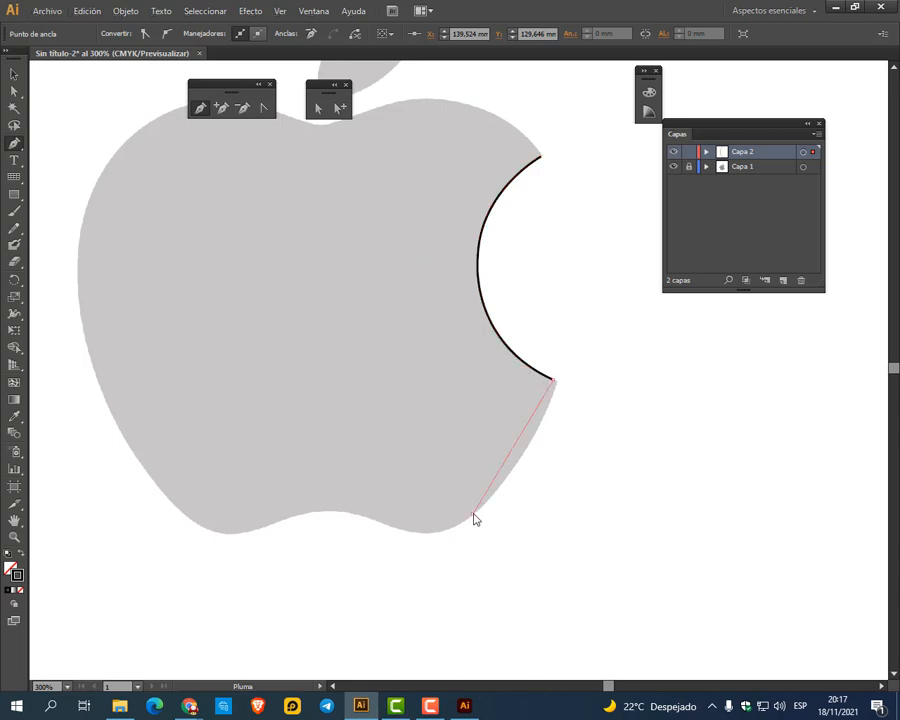
mouse_move(473, 519)
mouse_down()
mouse_move(414, 546)
mouse_move(423, 559)
mouse_move(424, 551)
mouse_up()
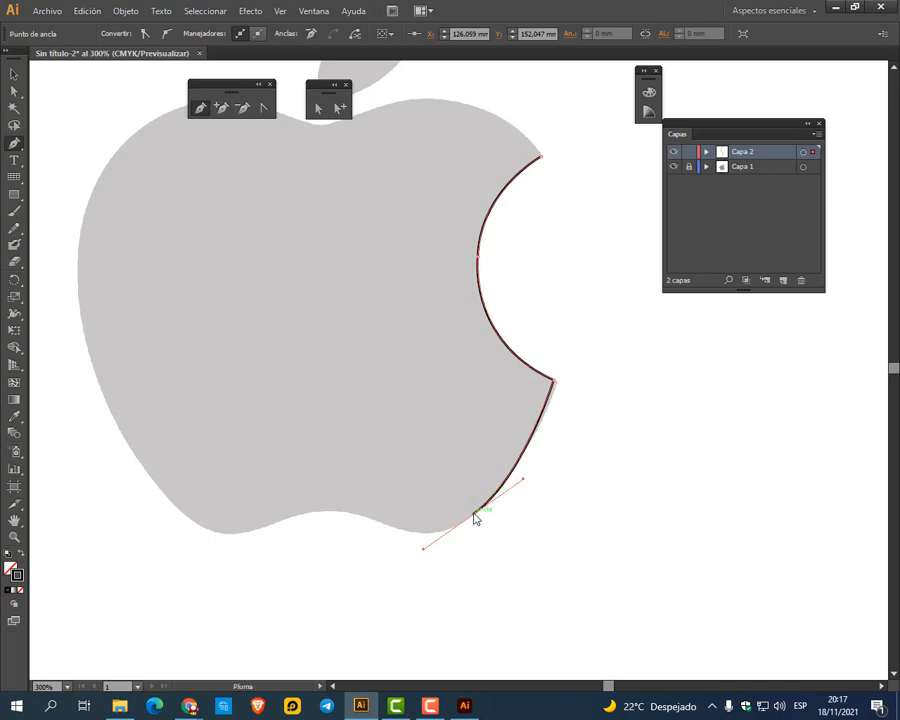
click(408, 533)
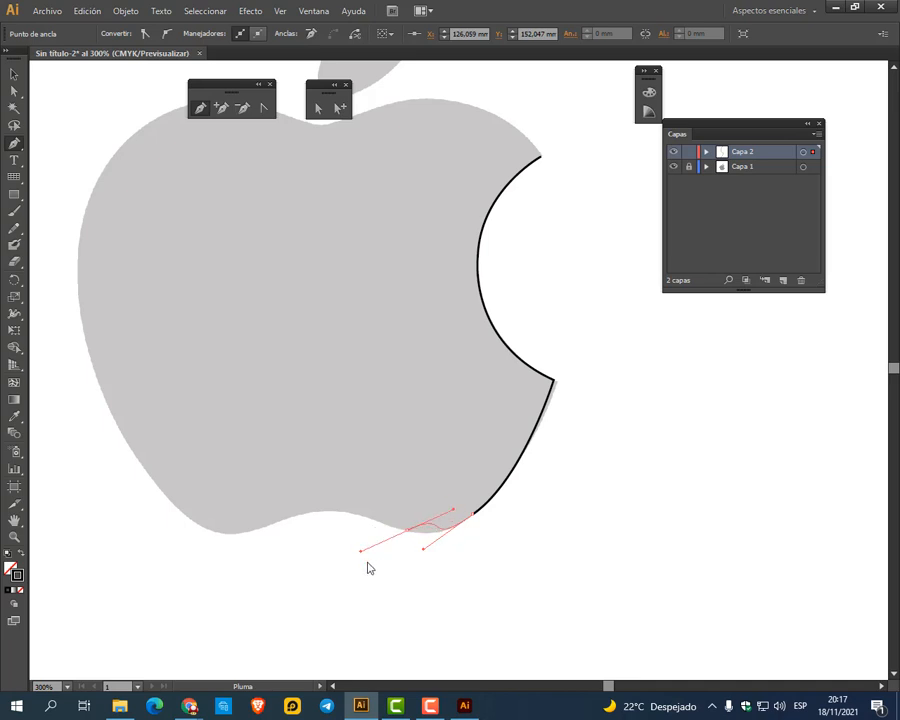
drag(407, 529, 371, 526)
drag(406, 530, 407, 530)
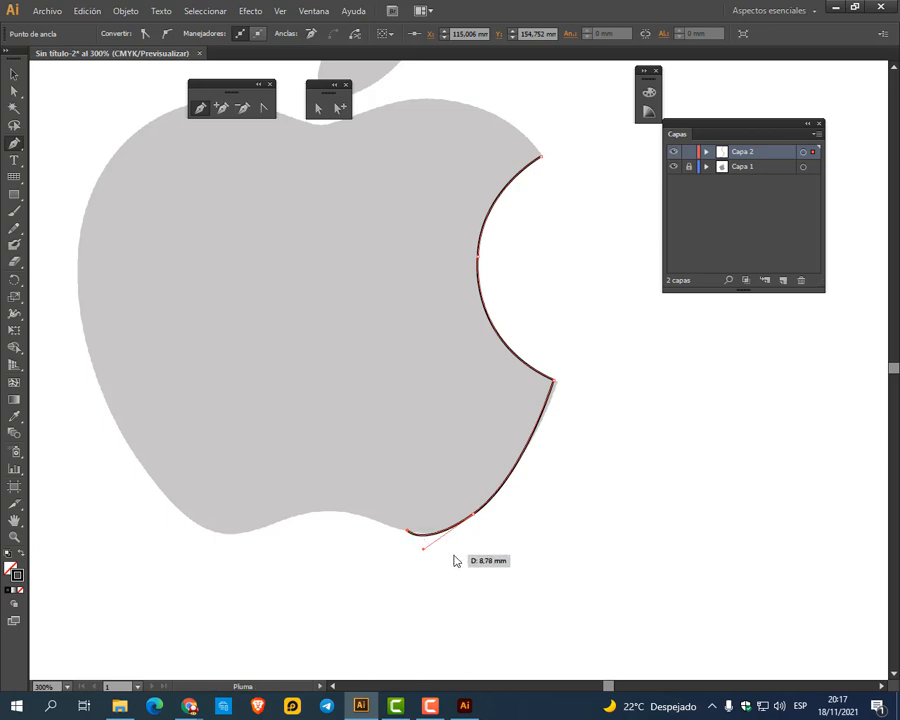
key(ctrl+z)
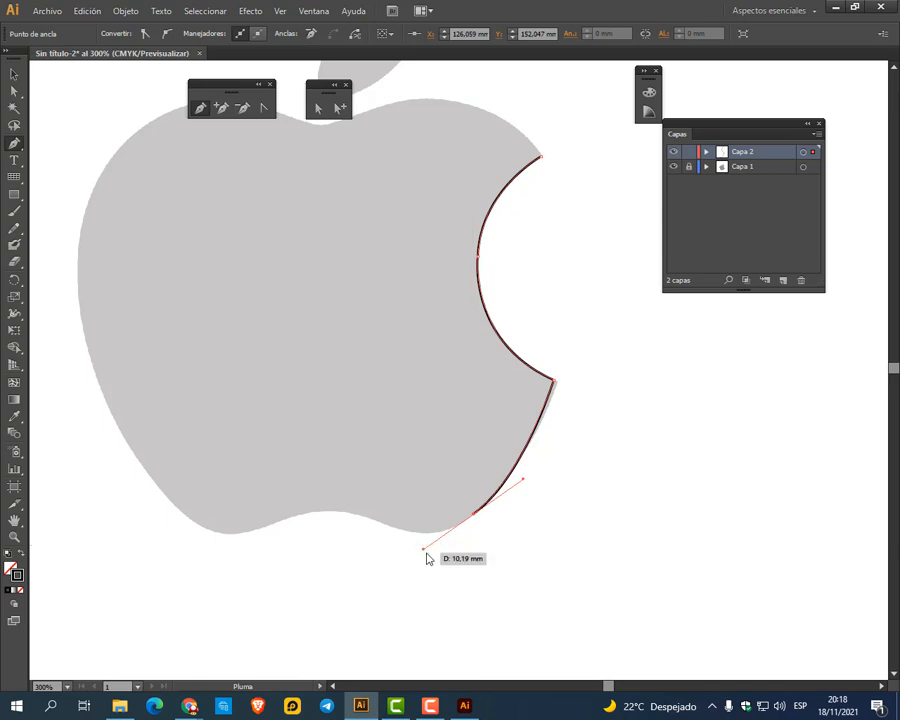
Remove the last anchor's outgoing handle and trace the apple's wavy base through the right lobe and the central notch
click(475, 517)
drag(395, 527, 345, 518)
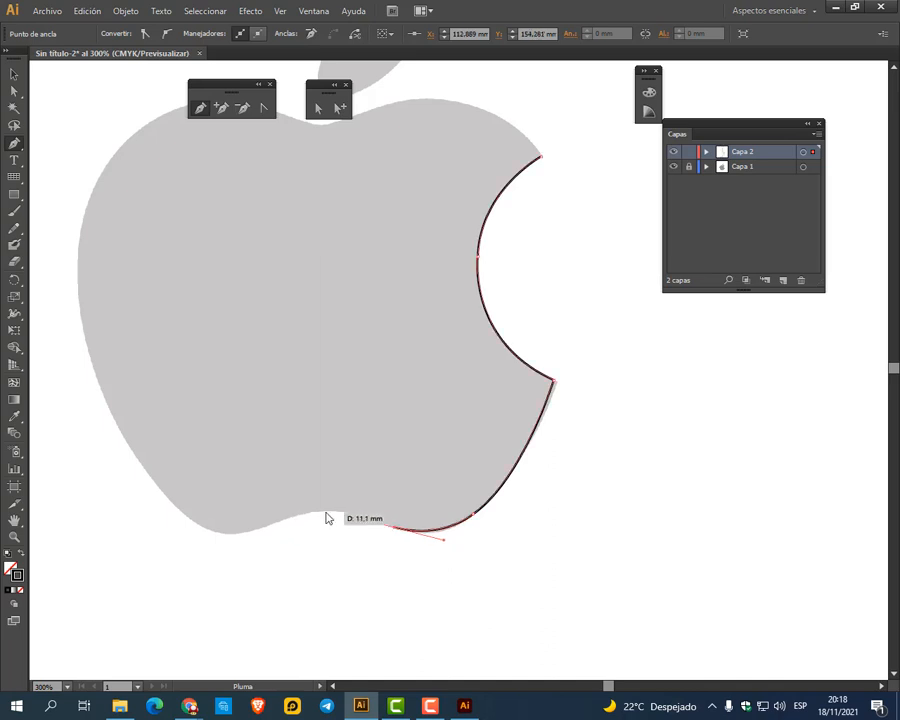
drag(321, 515, 206, 534)
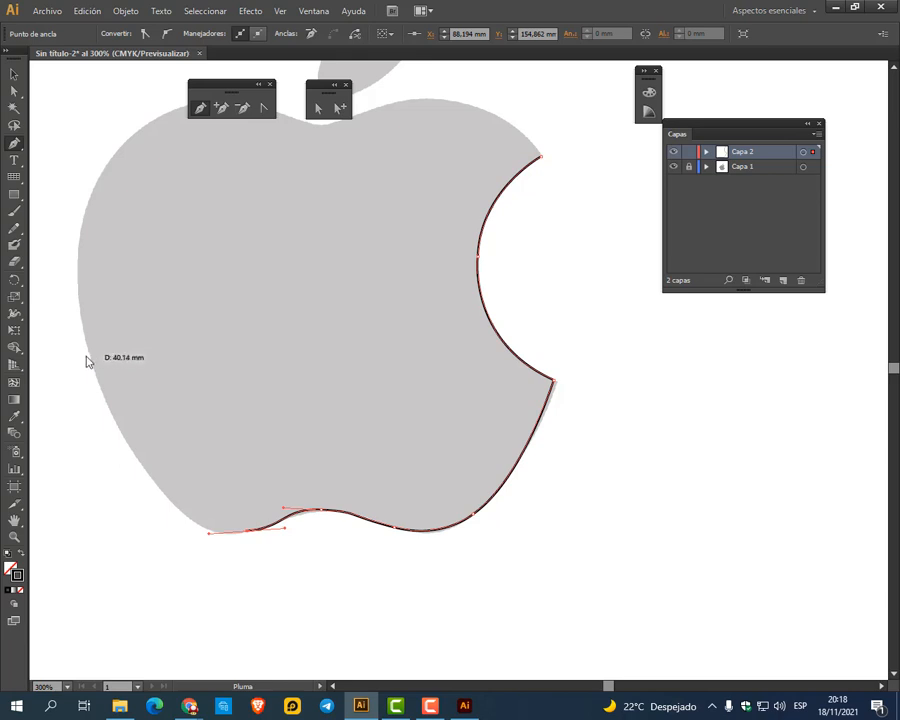
Trace the apple's left side and upper-left lobe with curved segments up to the dip below the leaf
drag(92, 368, 266, 224)
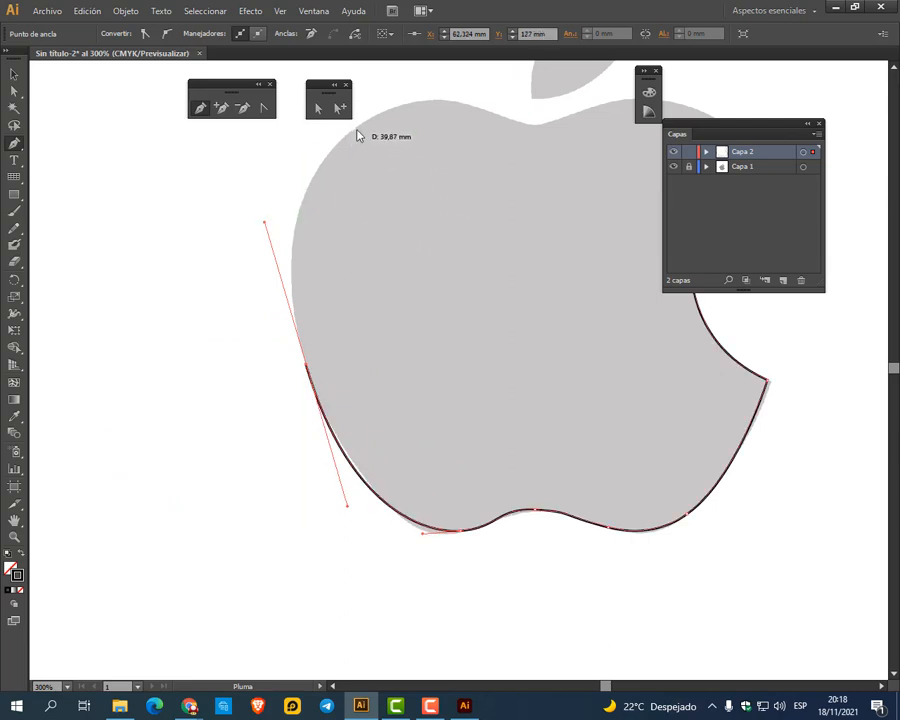
mouse_move(363, 126)
mouse_down()
mouse_move(399, 112)
mouse_move(418, 52)
mouse_move(430, 624)
mouse_move(446, 708)
mouse_move(462, 704)
mouse_move(410, 532)
mouse_move(410, 455)
mouse_move(382, 443)
mouse_move(404, 434)
mouse_up()
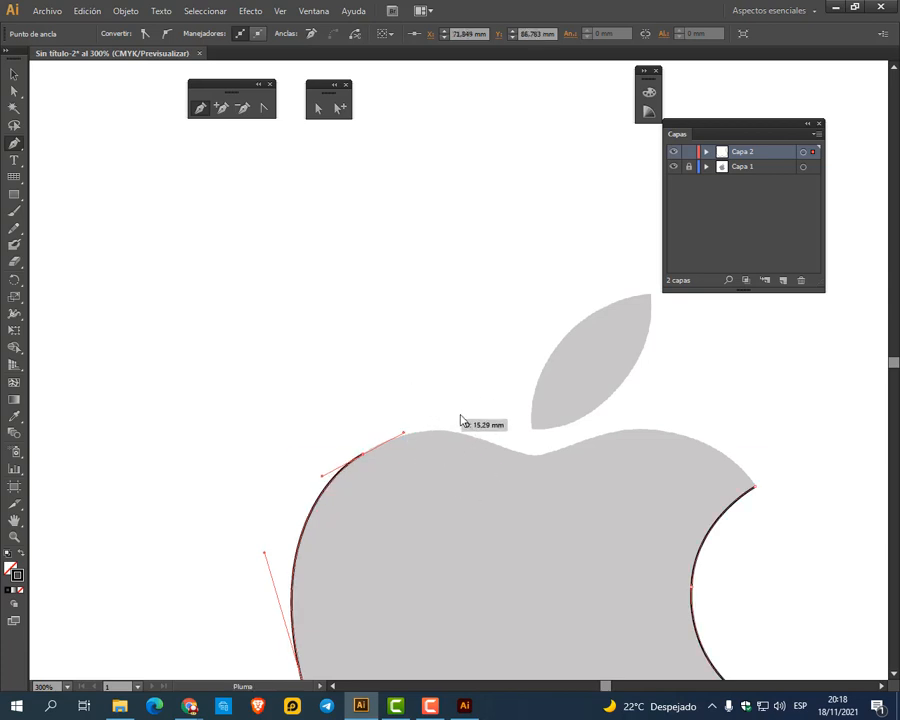
key(space)
drag(536, 504, 438, 327)
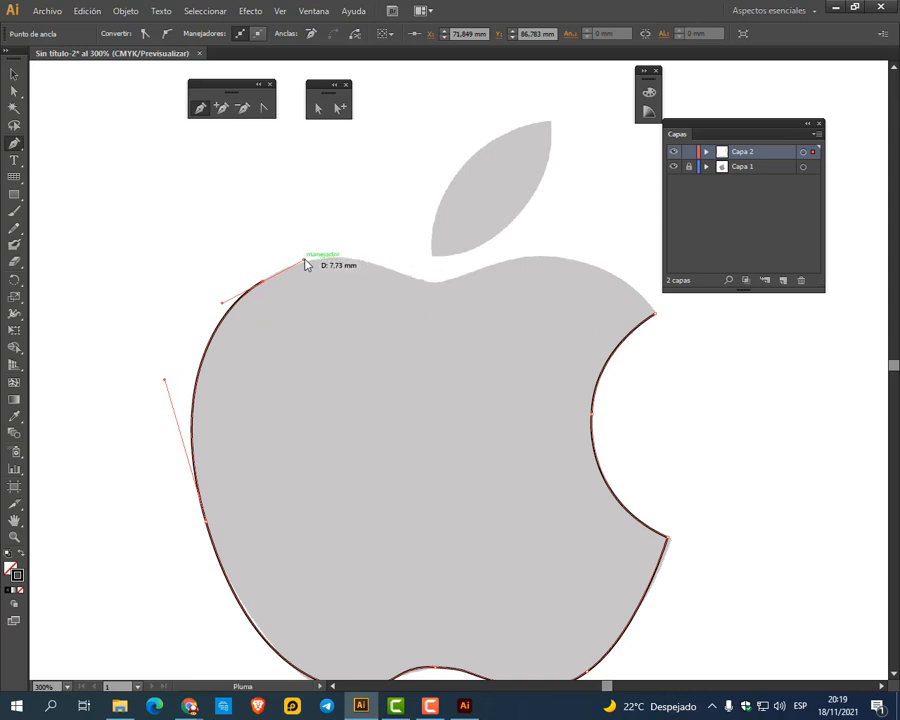
click(387, 269)
drag(390, 276, 432, 287)
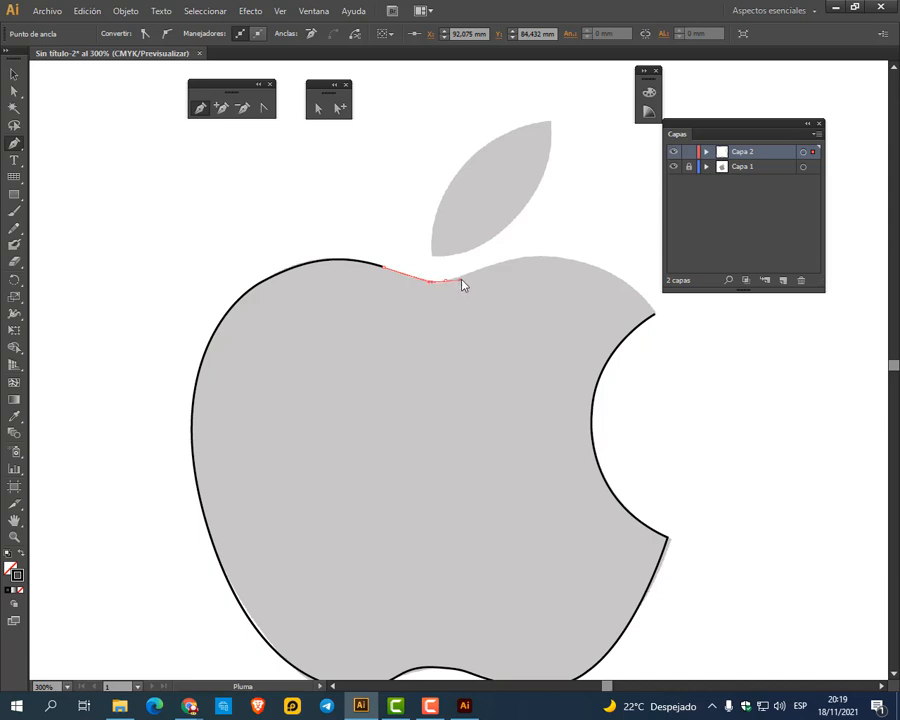
Trace the apple's upper-right lobe from the dip and close the path at the bite's upper tip
click(463, 279)
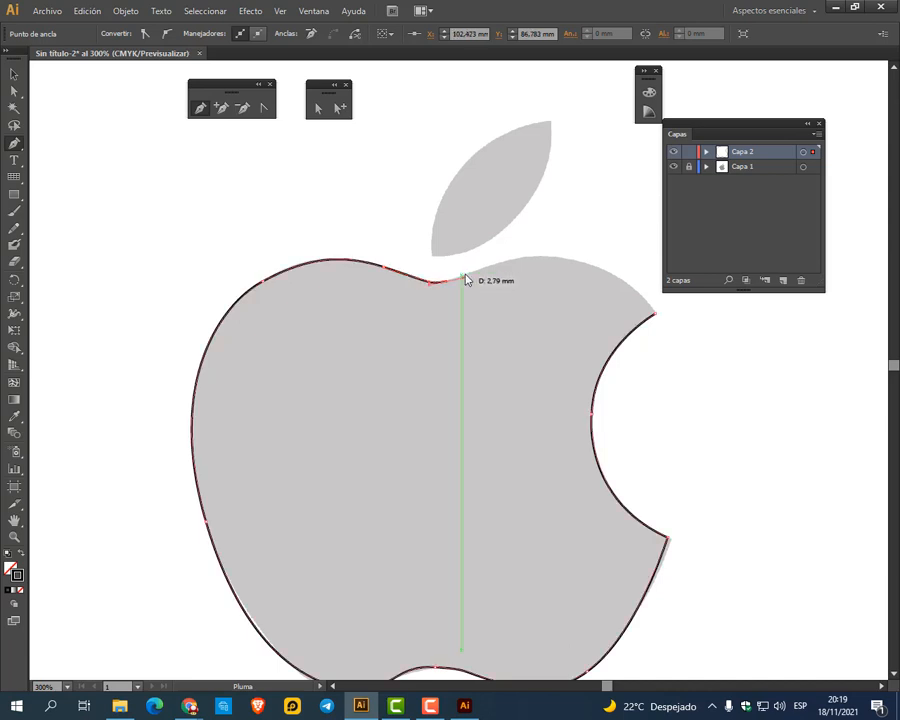
click(580, 262)
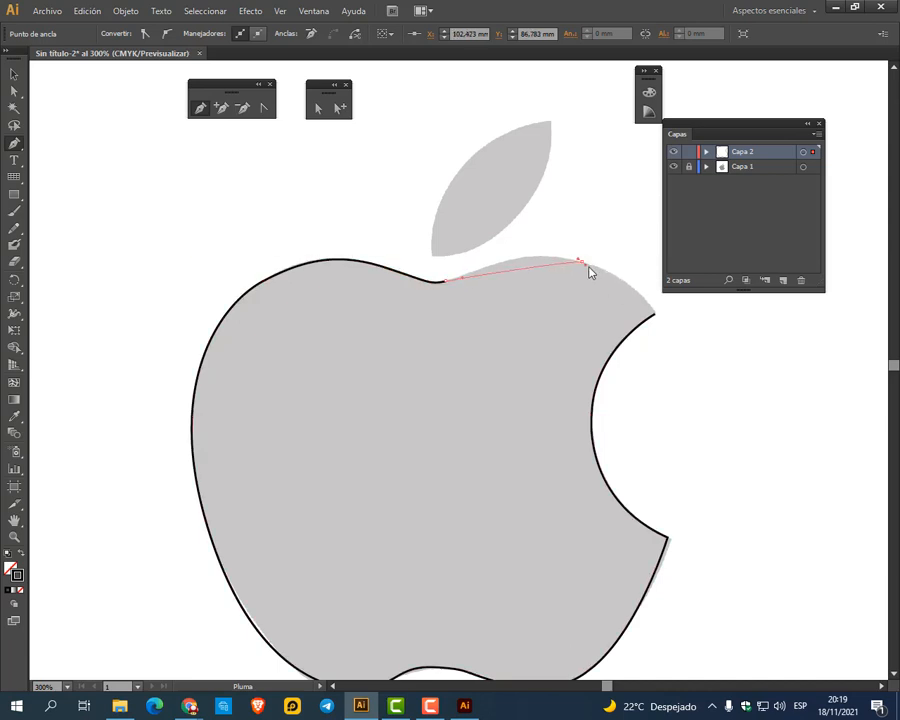
drag(603, 275, 628, 278)
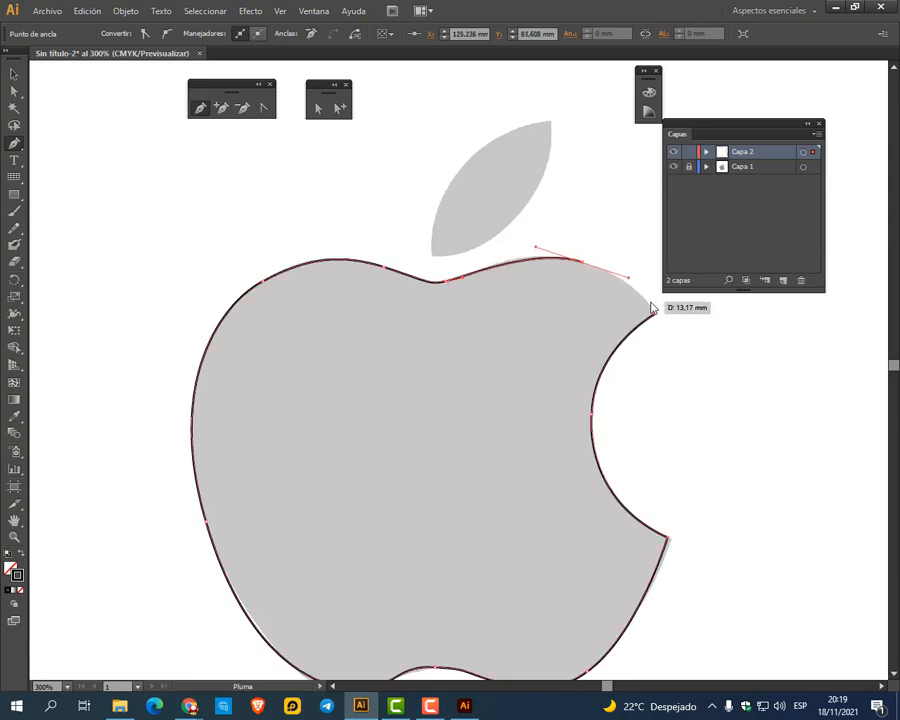
click(657, 314)
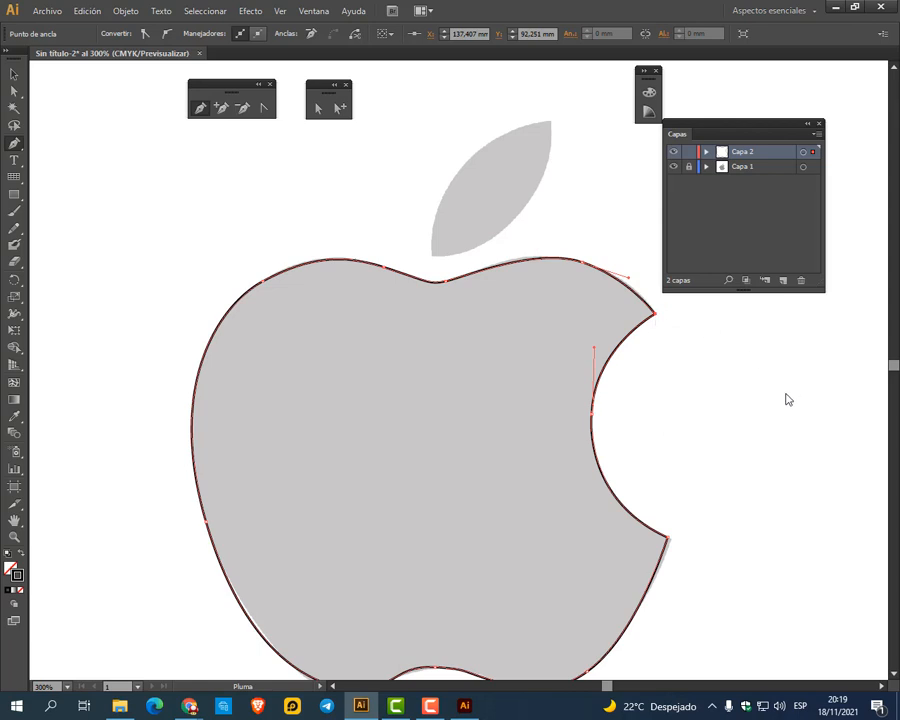
Move the Layers panel clear of the apple and shift the bite's lower corner anchor onto the template corner with Direct Selection
scroll(599, 445, down, 2)
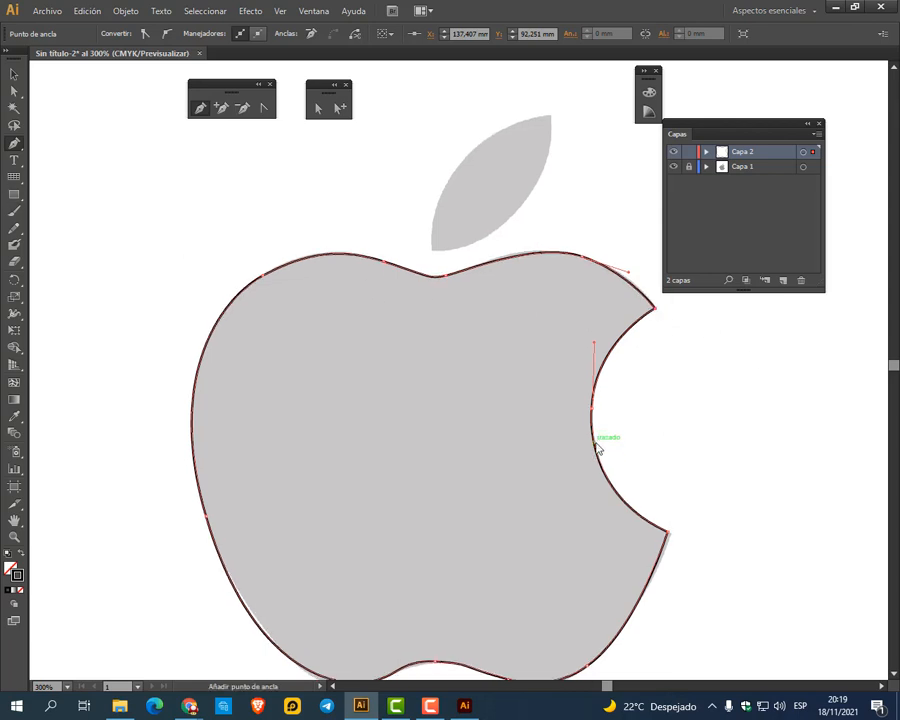
scroll(410, 415, down, 2)
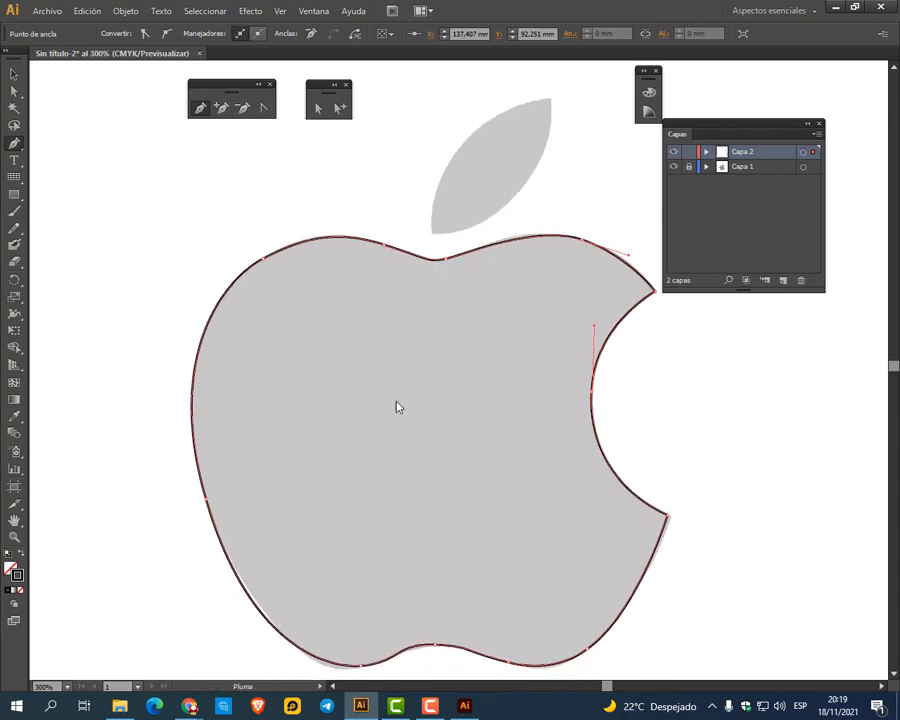
click(320, 112)
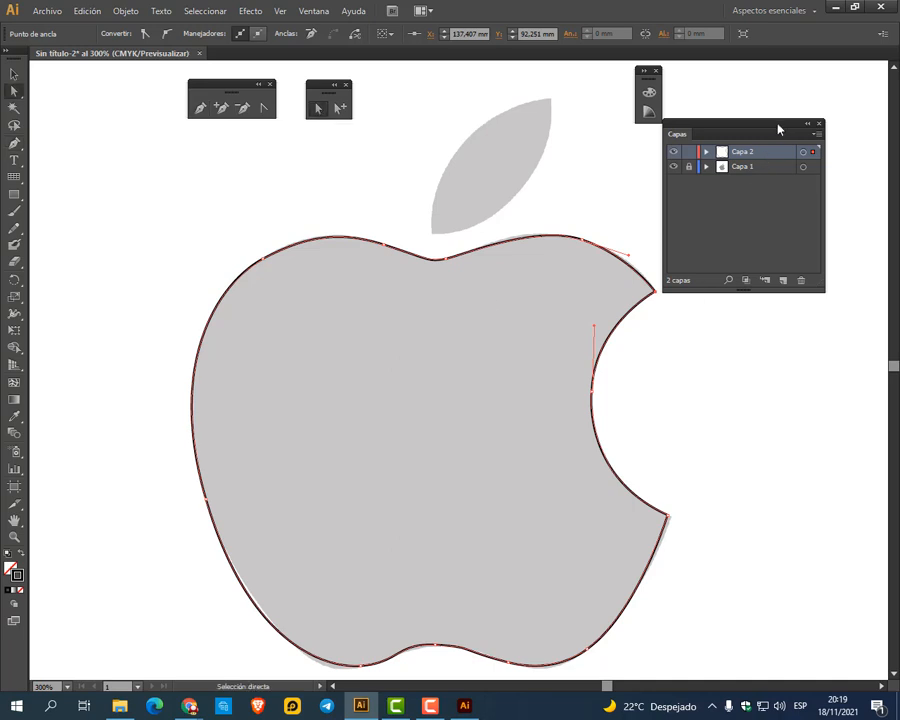
drag(779, 129, 802, 105)
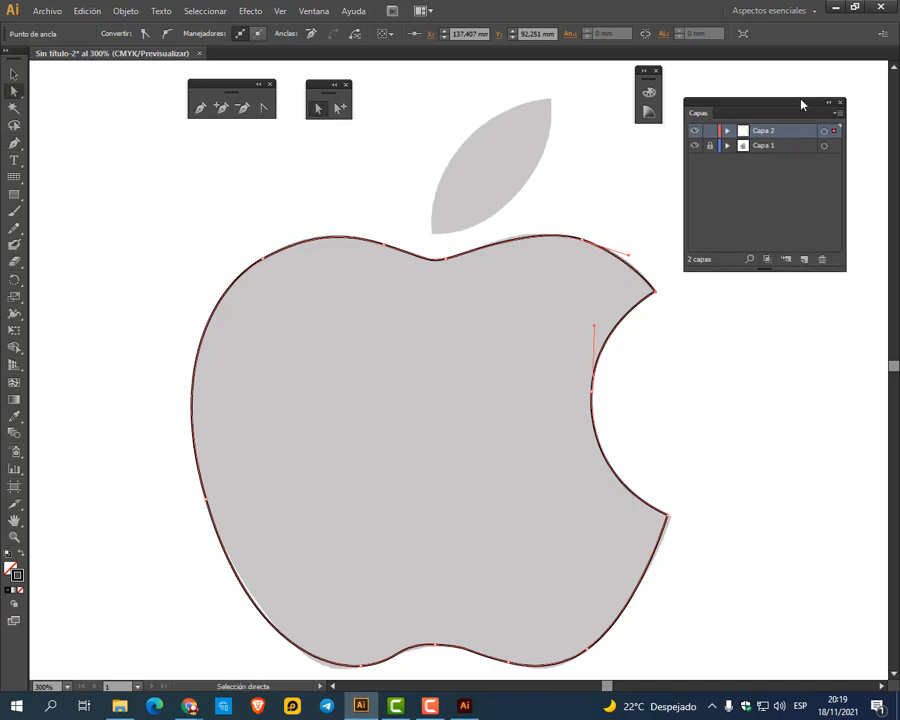
click(669, 516)
drag(669, 516, 686, 512)
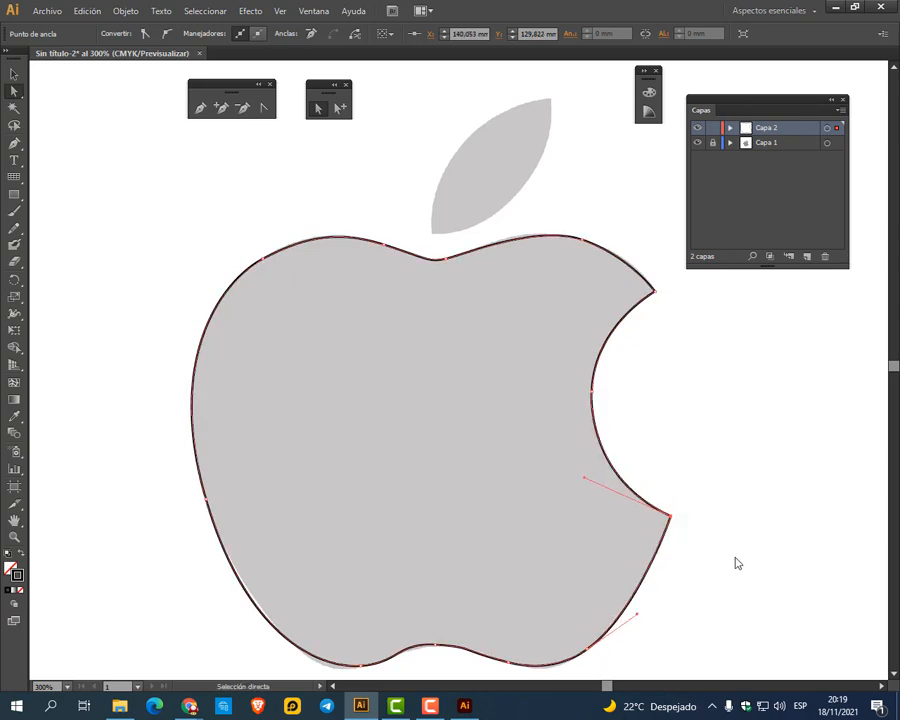
Adjust both direction handles of the upper-right lobe's anchor so the curve follows the template's top edge
click(582, 241)
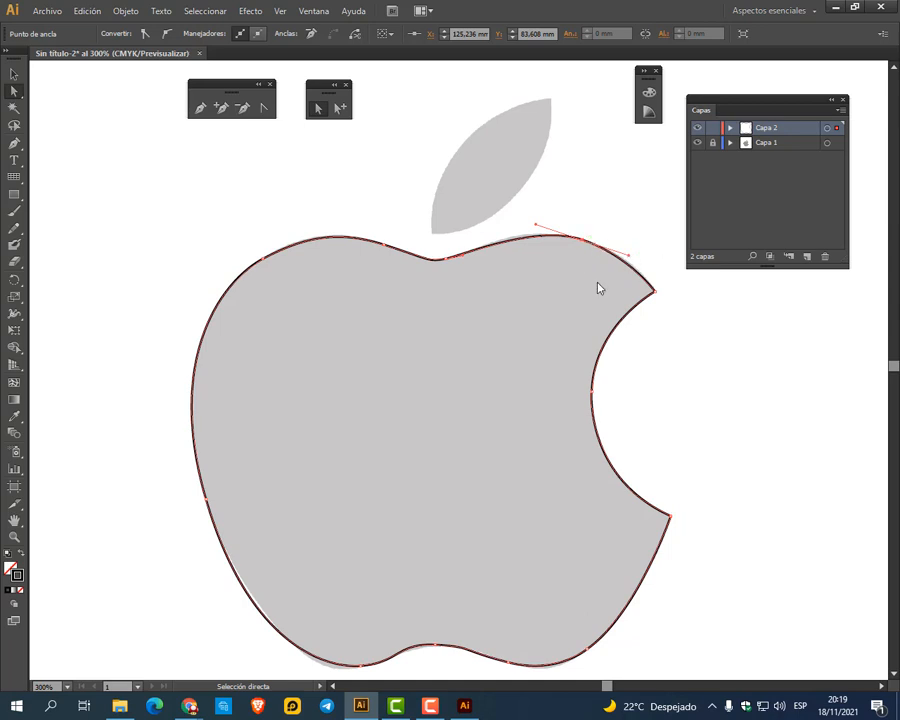
mouse_move(537, 229)
mouse_down()
mouse_move(556, 203)
mouse_move(545, 252)
mouse_move(548, 203)
mouse_move(542, 225)
mouse_up()
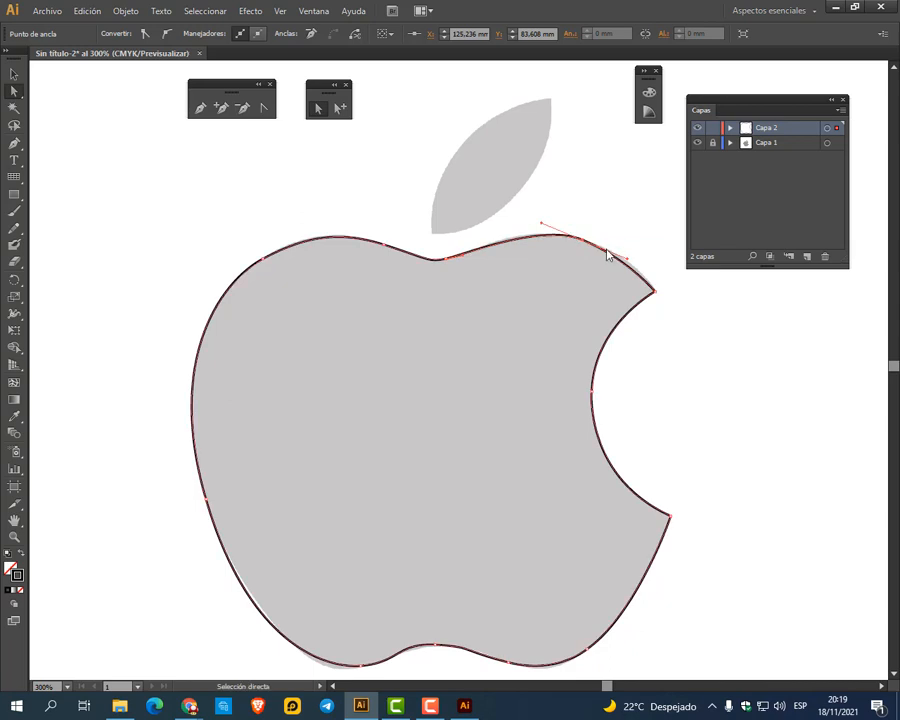
drag(629, 259, 633, 255)
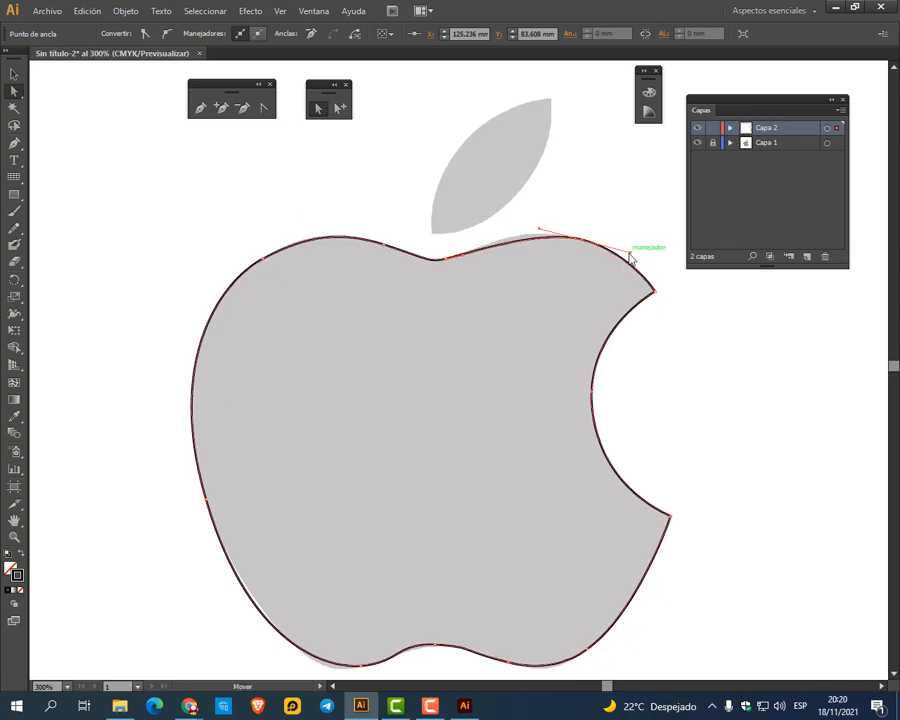
drag(539, 234, 525, 222)
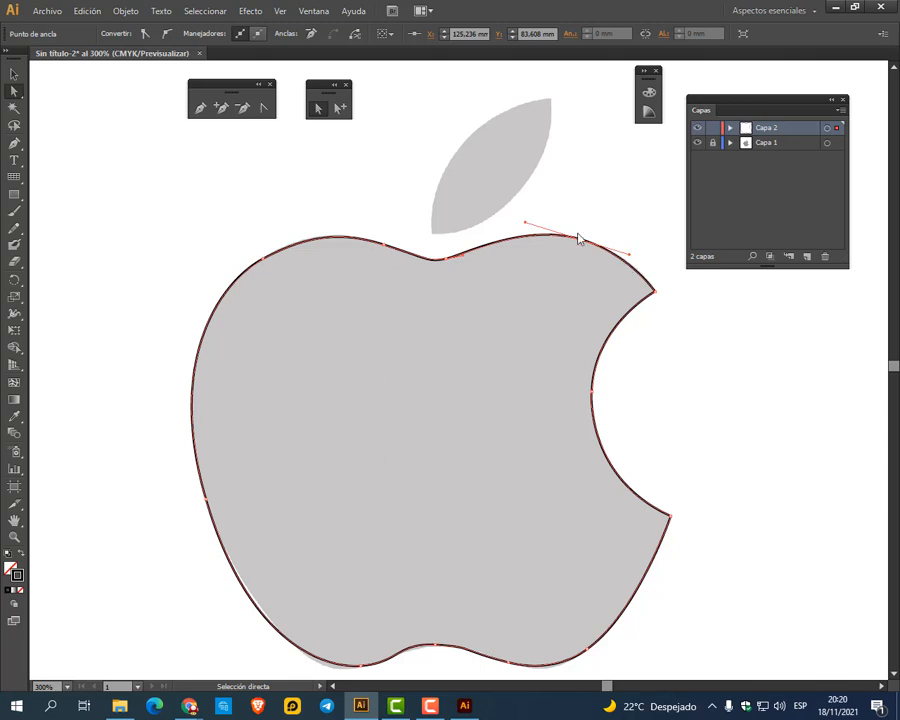
Shift the anchor at the apple's central bottom notch slightly right and adjust both handles to fit the template
scroll(470, 292, down, 3)
alt+scroll(426, 490, up, 3)
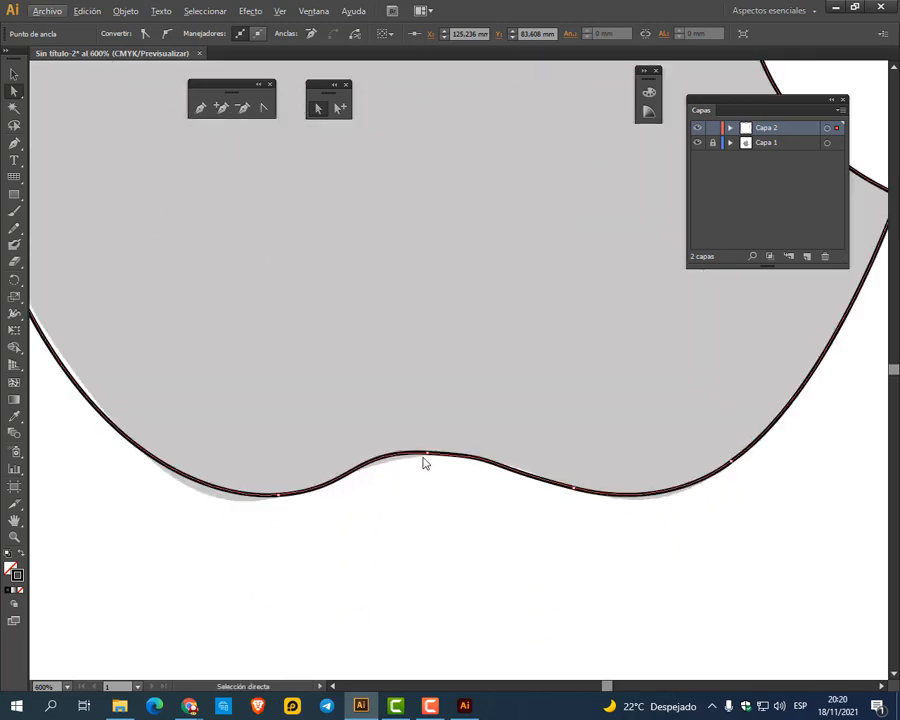
mouse_move(434, 454)
mouse_down()
mouse_move(440, 424)
mouse_move(440, 460)
mouse_up()
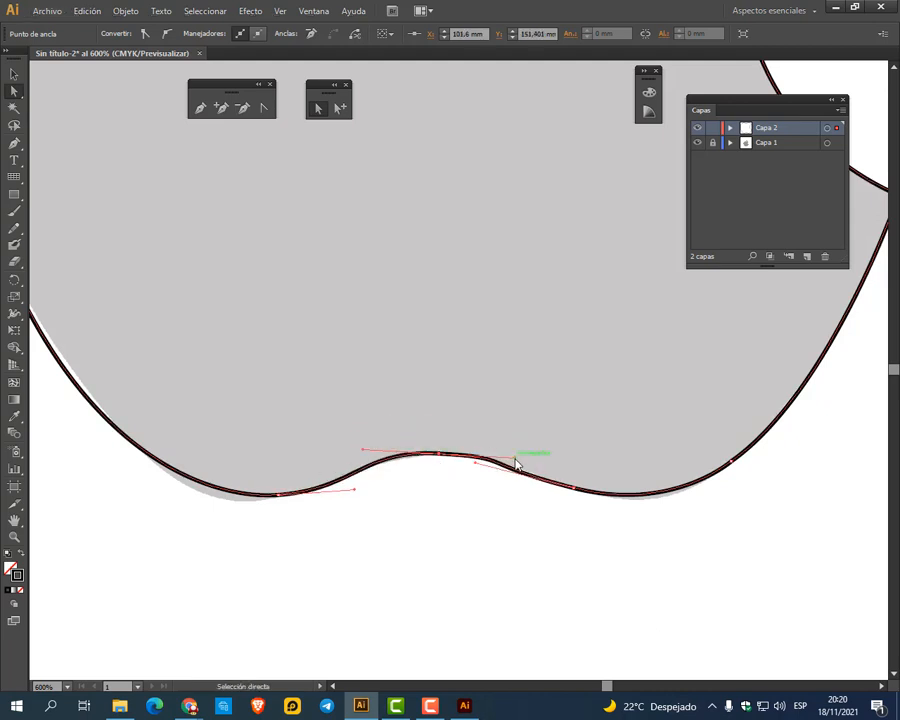
drag(512, 458, 492, 454)
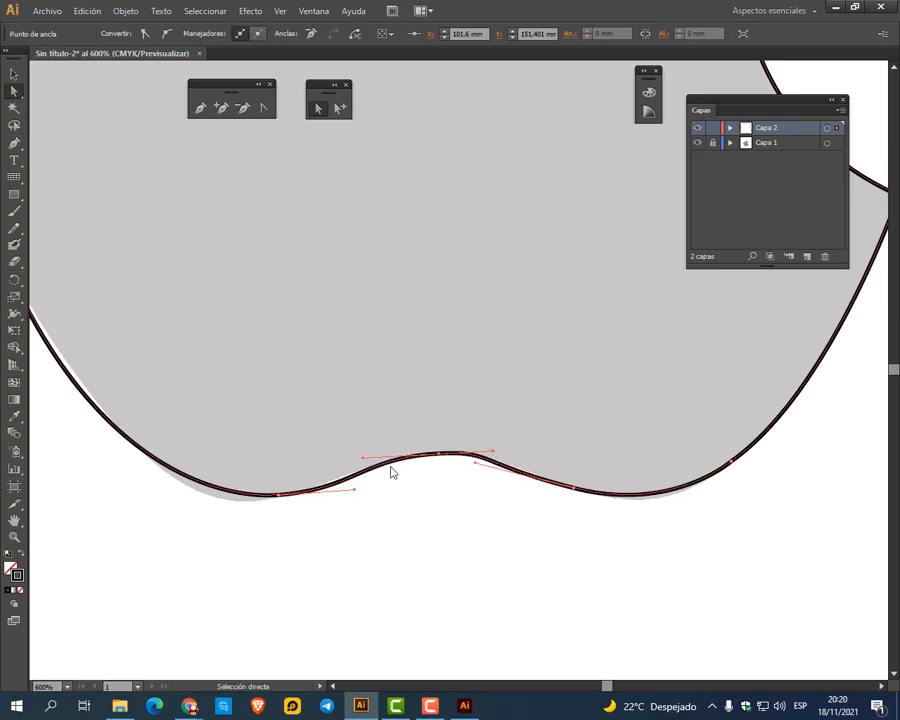
drag(362, 458, 378, 458)
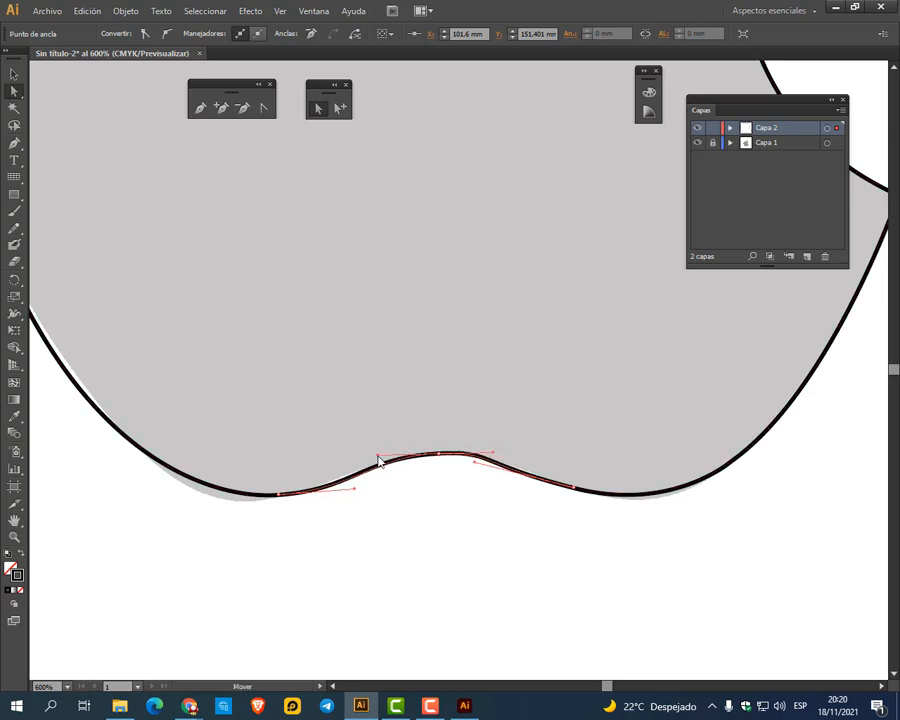
Move the lower-left lobe's anchor down onto the template edge and shorten its left handle
drag(280, 496, 259, 503)
key(space)
drag(664, 383, 741, 410)
key(space)
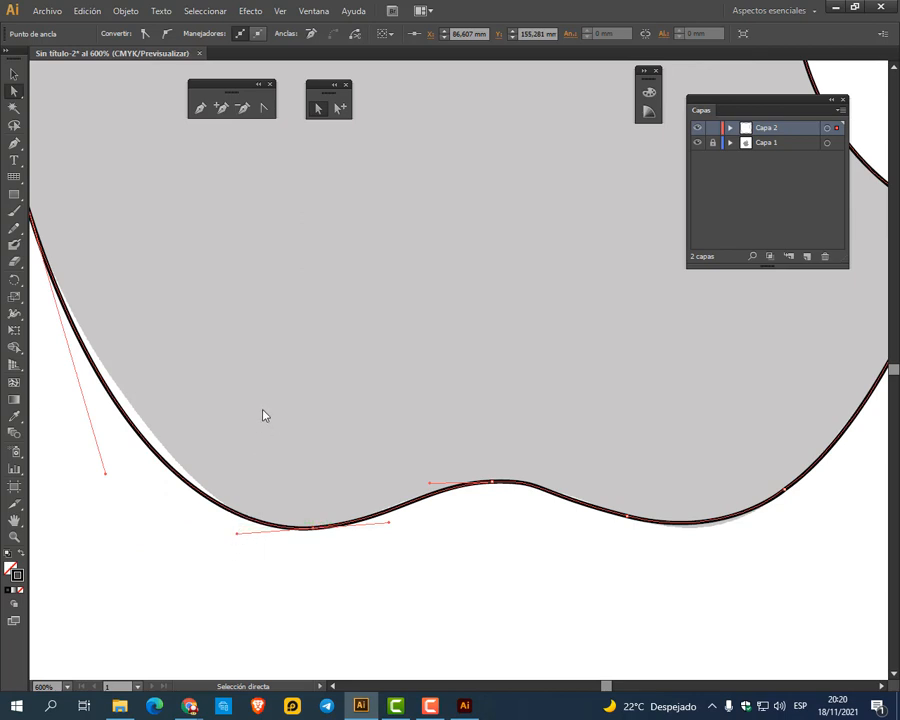
drag(238, 536, 257, 538)
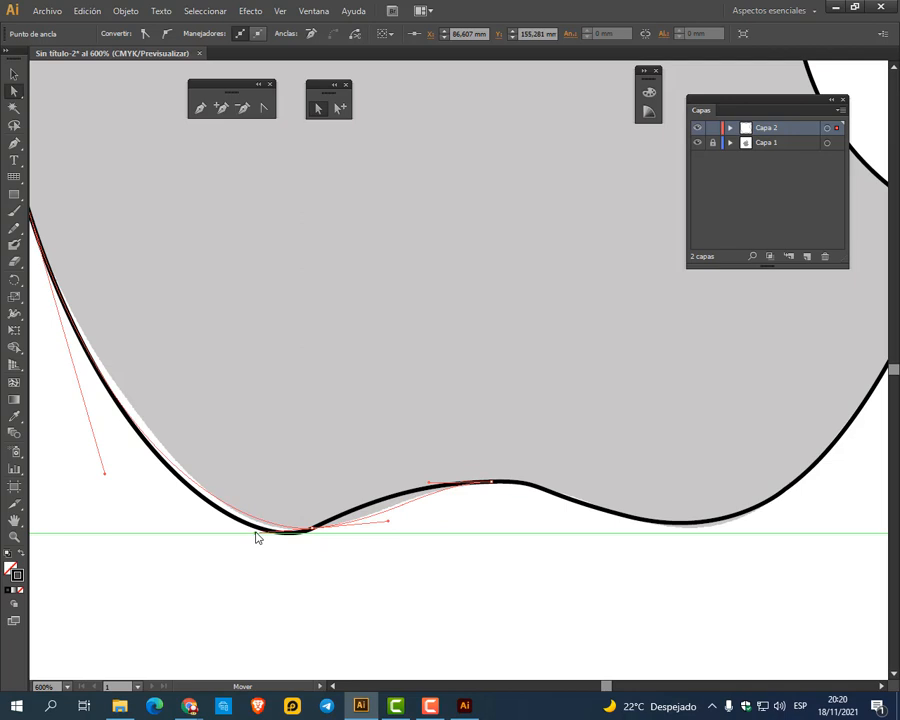
drag(256, 538, 257, 534)
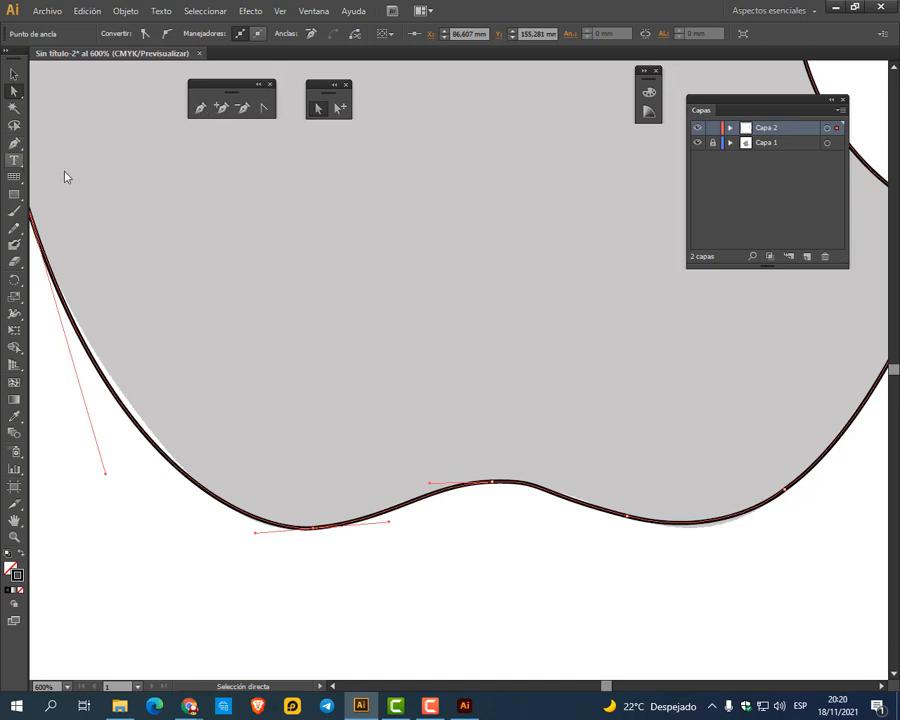
With Convert Anchor Point, reposition the lower-left lobe anchor's left handle independently and reset the notch anchor with new smooth handles
click(265, 108)
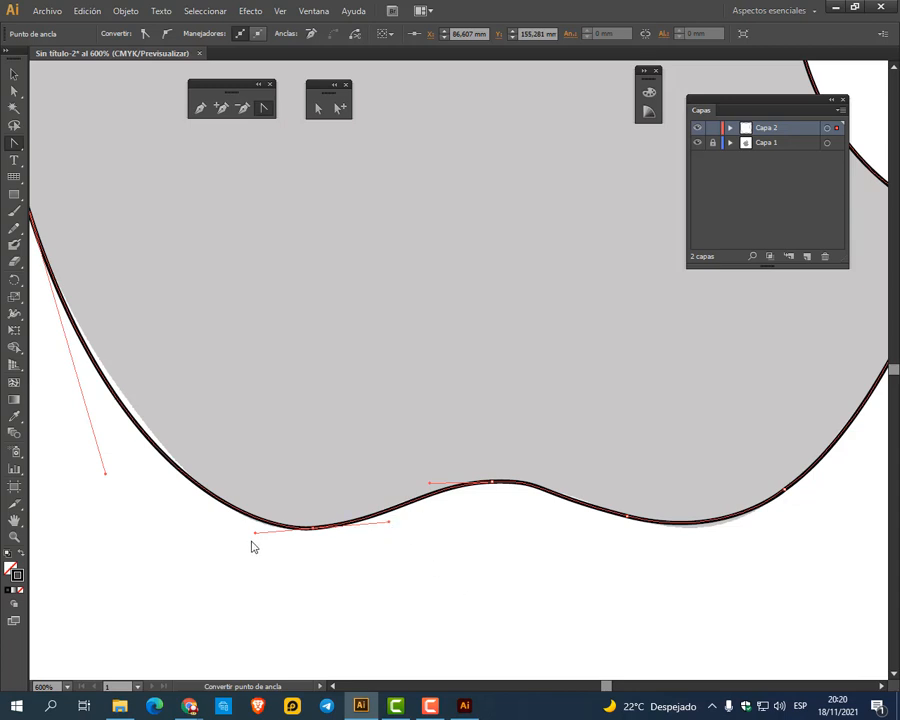
drag(257, 528, 277, 468)
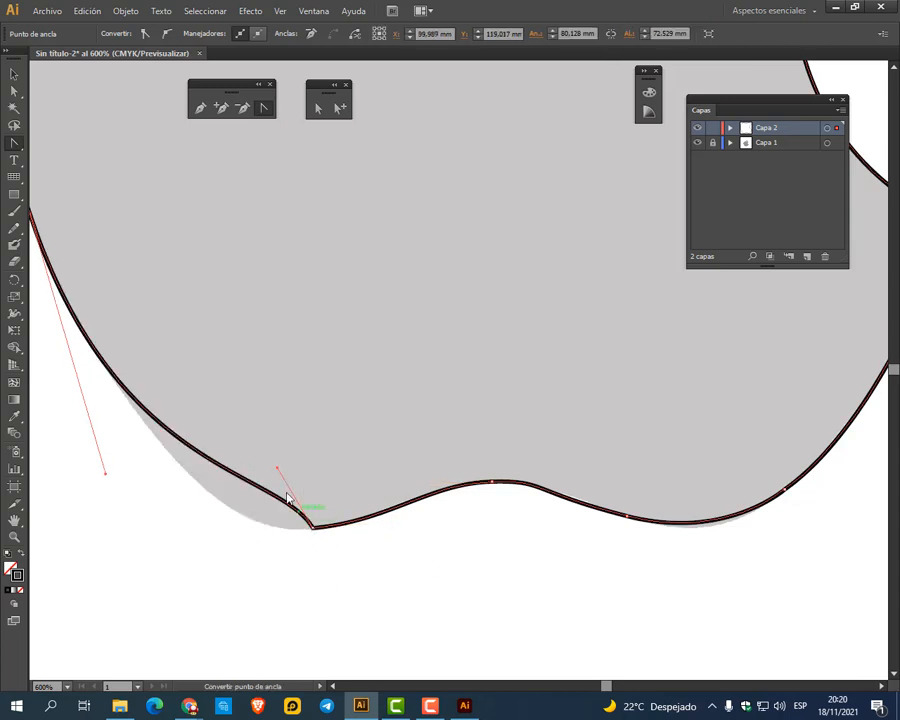
drag(279, 469, 250, 539)
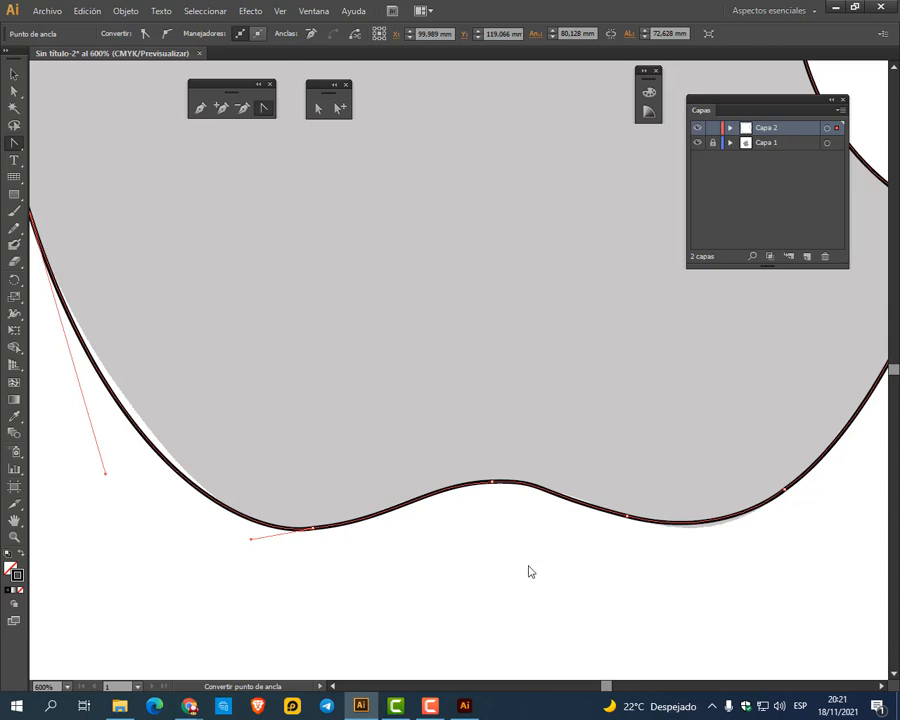
click(494, 486)
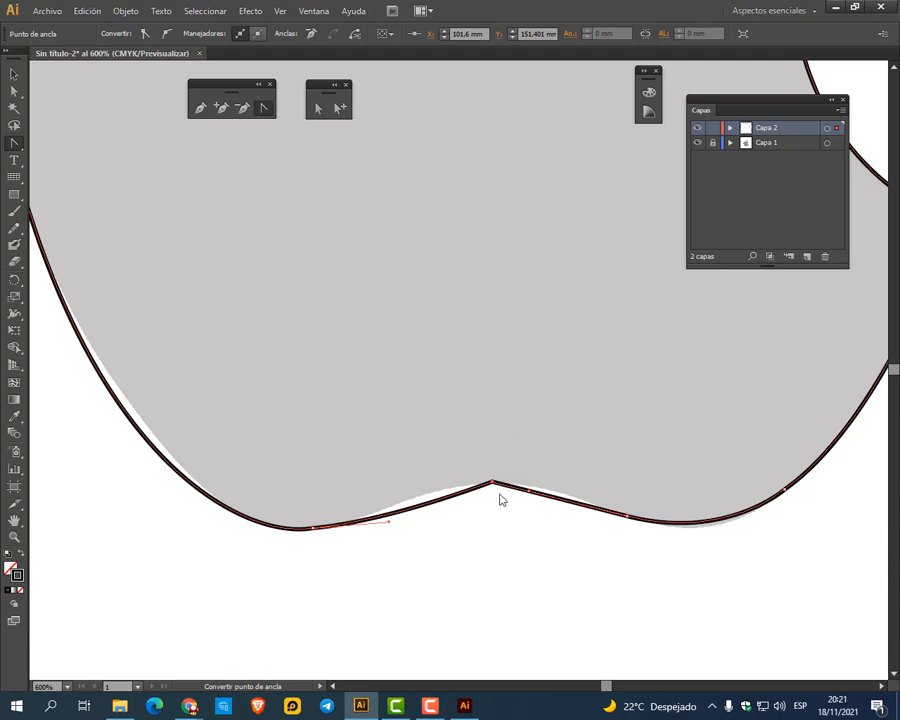
drag(493, 483, 420, 481)
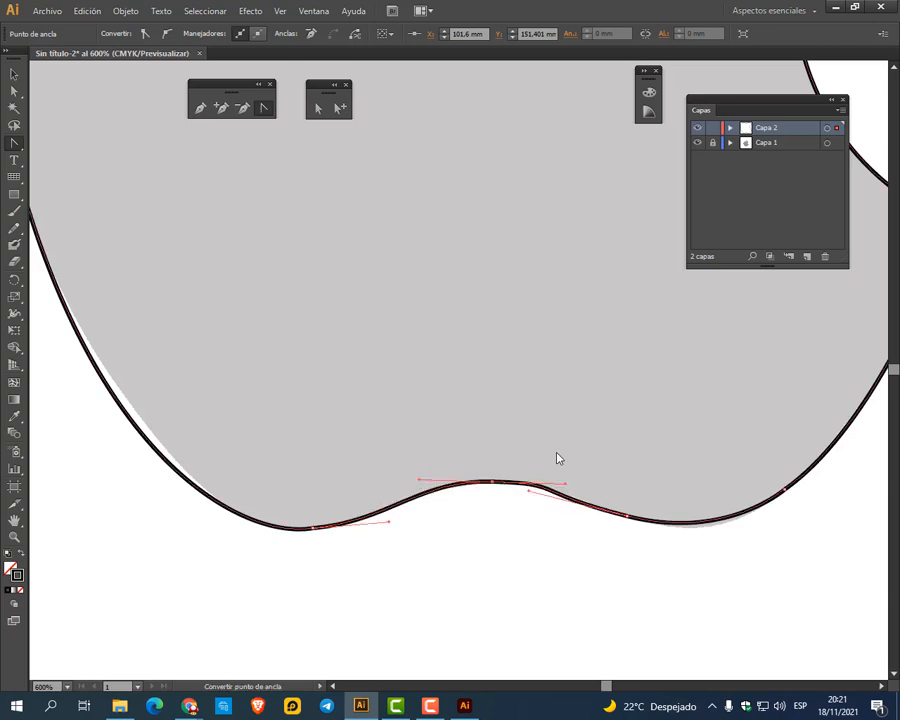
Move the anchor between the notch and the lower-right lobe slightly right and down onto the template with Direct Selection
drag(537, 416, 386, 348)
click(318, 108)
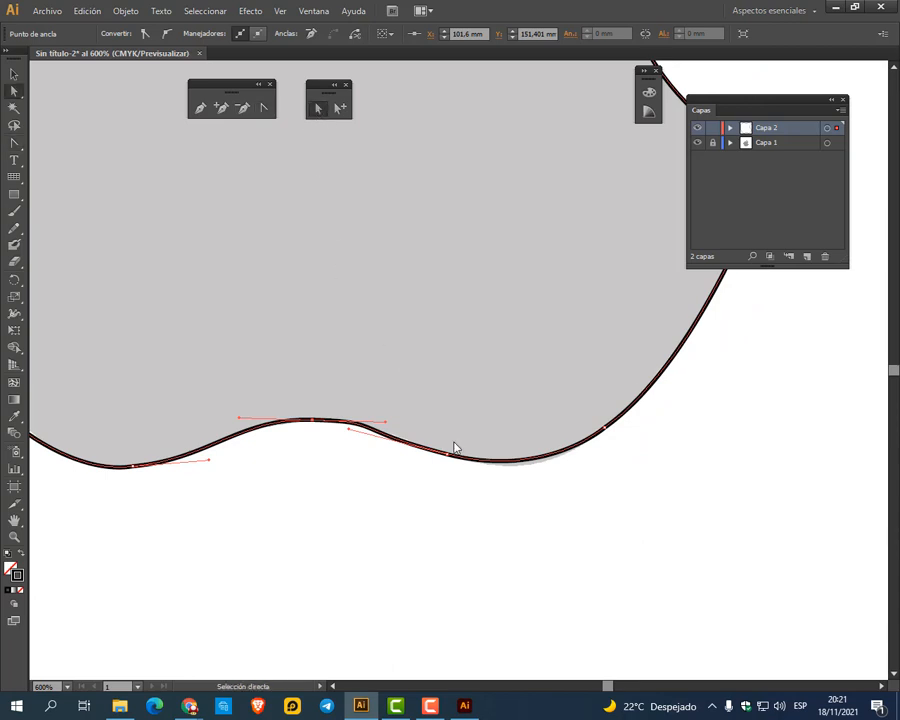
drag(446, 460, 467, 465)
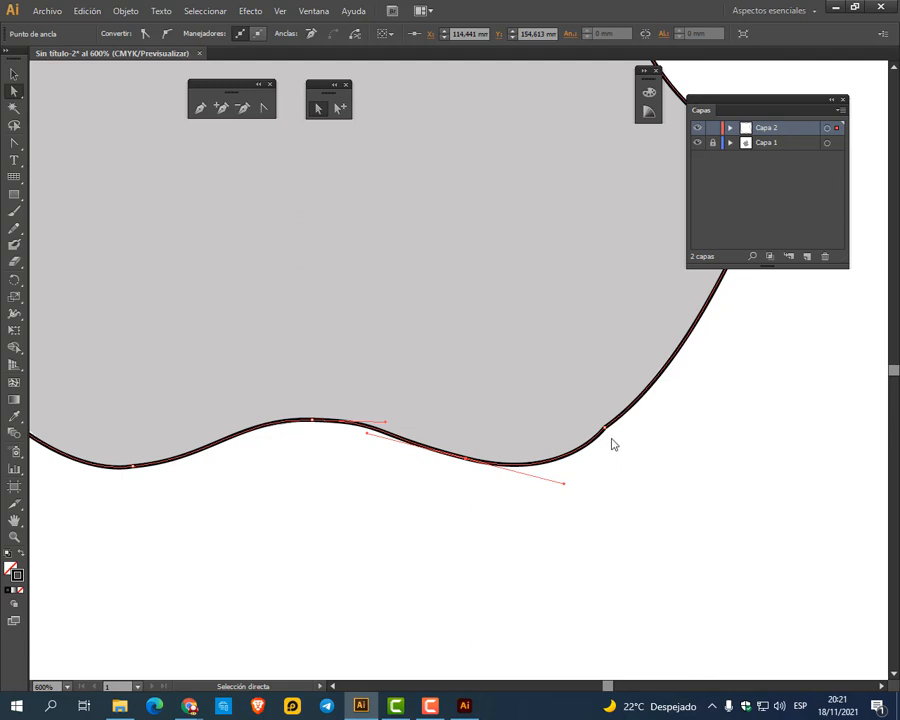
Delete the extra anchor on the lower-right lobe between the base and the bite's lower corner
drag(648, 396, 530, 448)
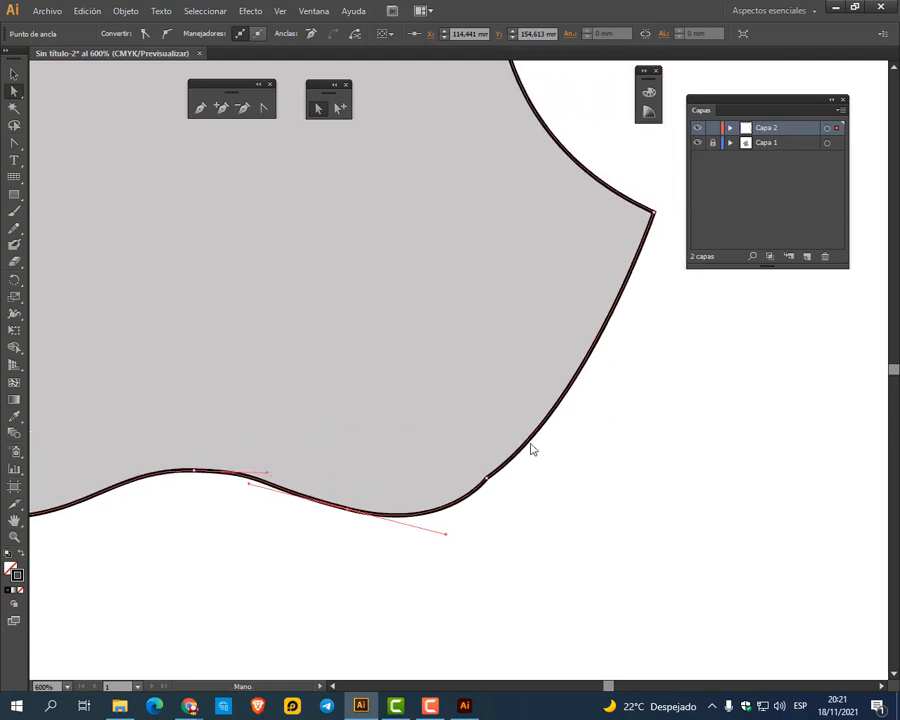
click(489, 483)
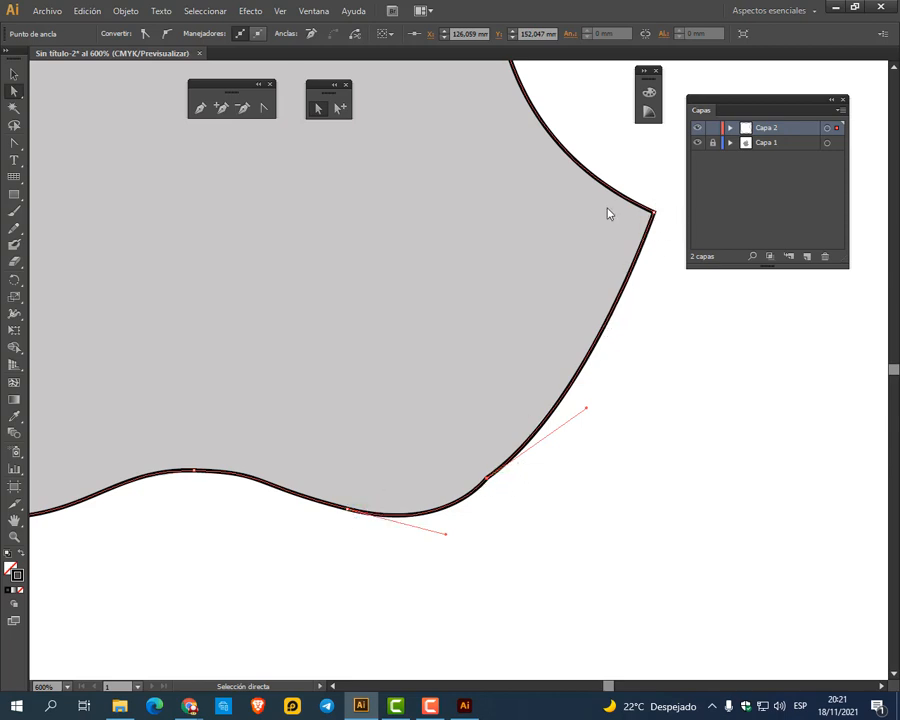
click(244, 108)
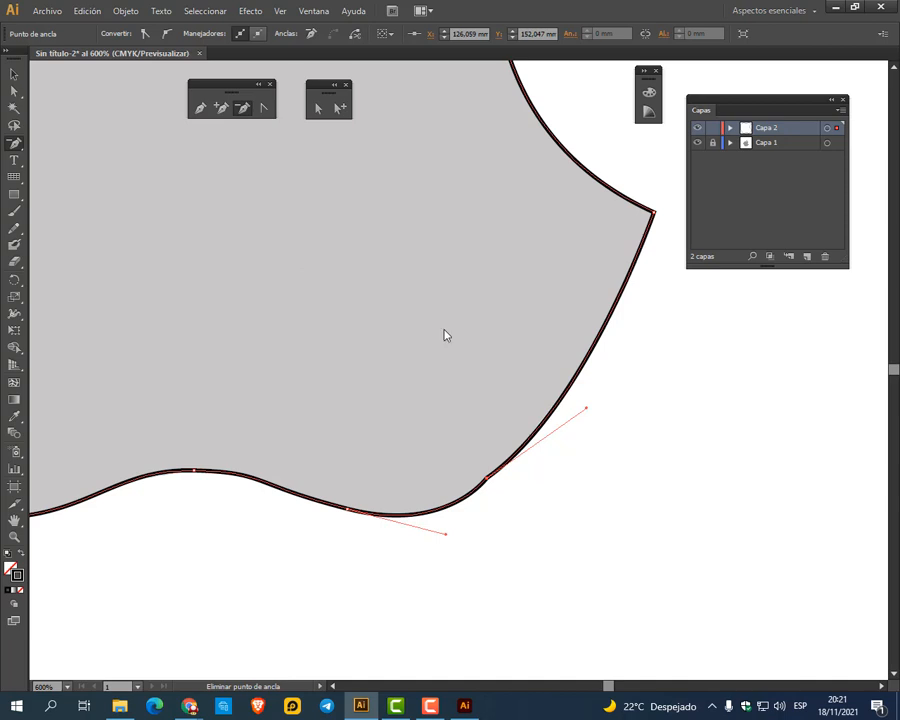
click(487, 481)
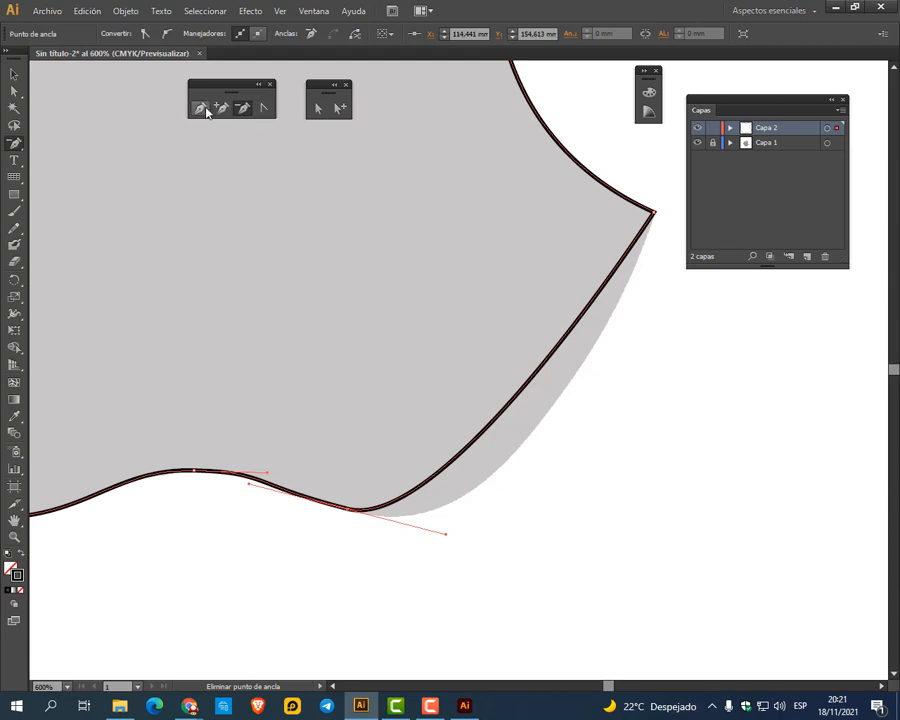
Reshape the lower-right segment by lengthening the base anchor's handle and bending the curve outward onto the template edge
click(316, 109)
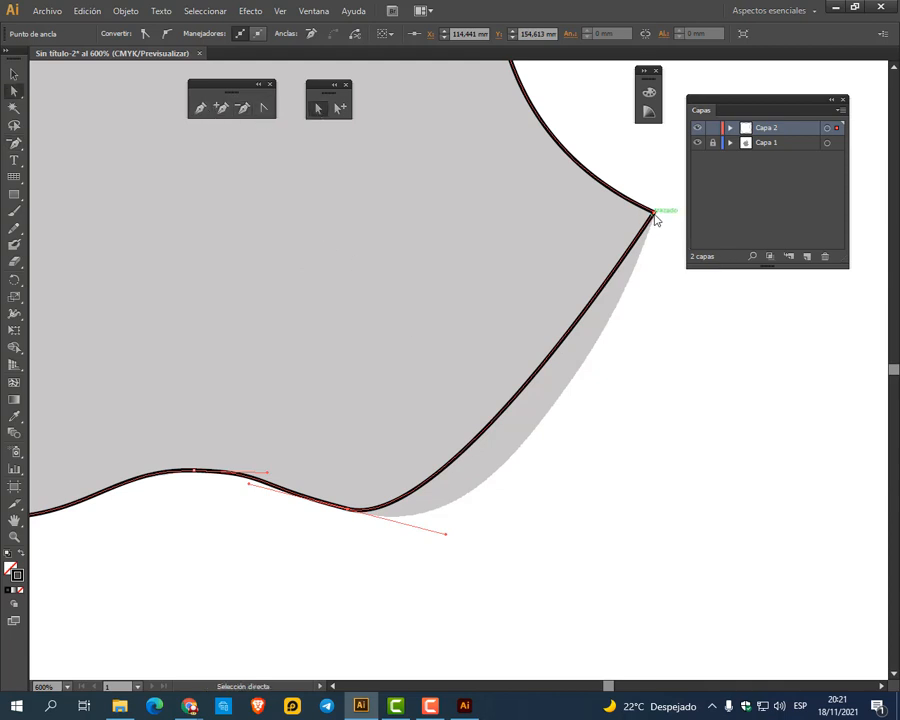
click(651, 218)
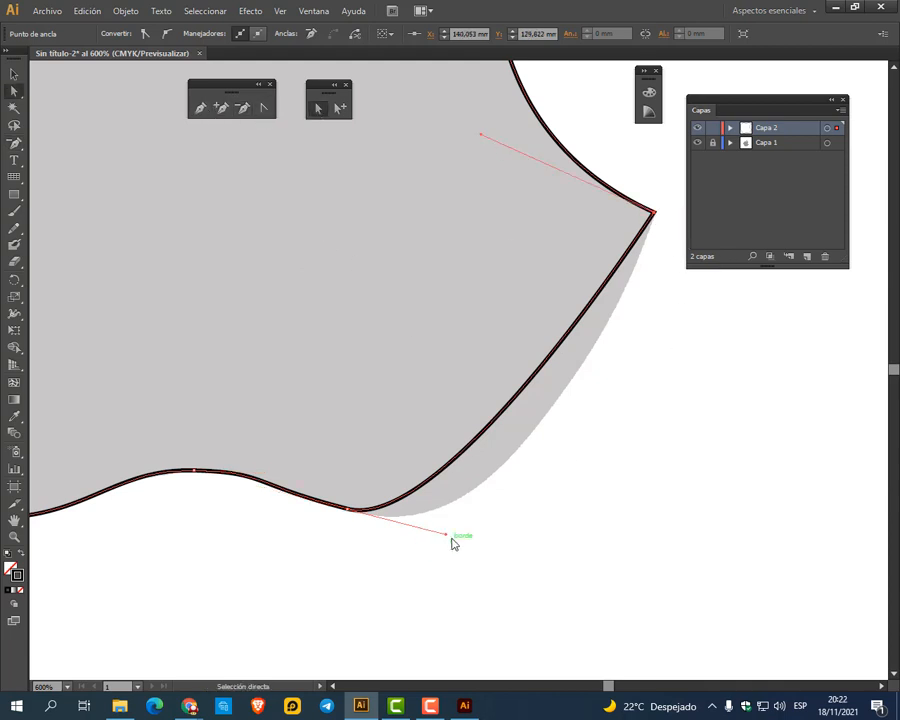
drag(447, 538, 474, 551)
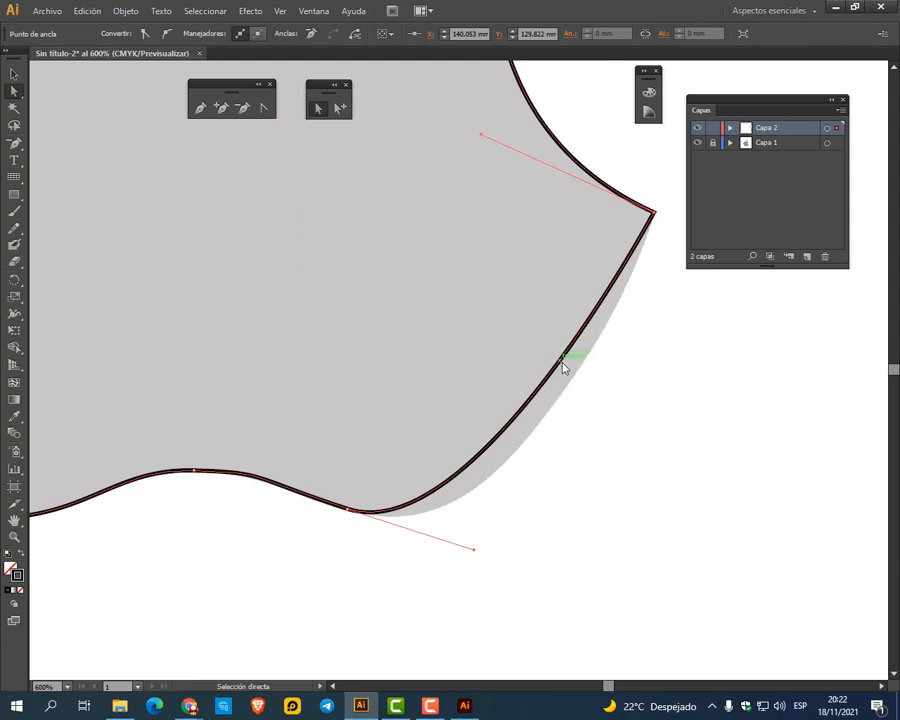
drag(560, 367, 536, 413)
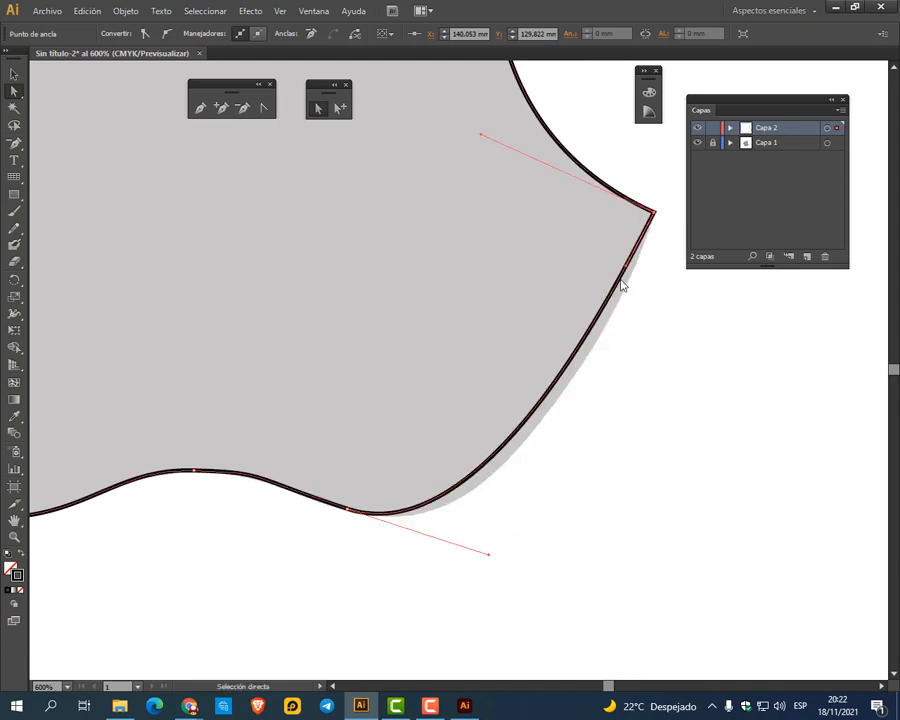
drag(593, 336, 596, 340)
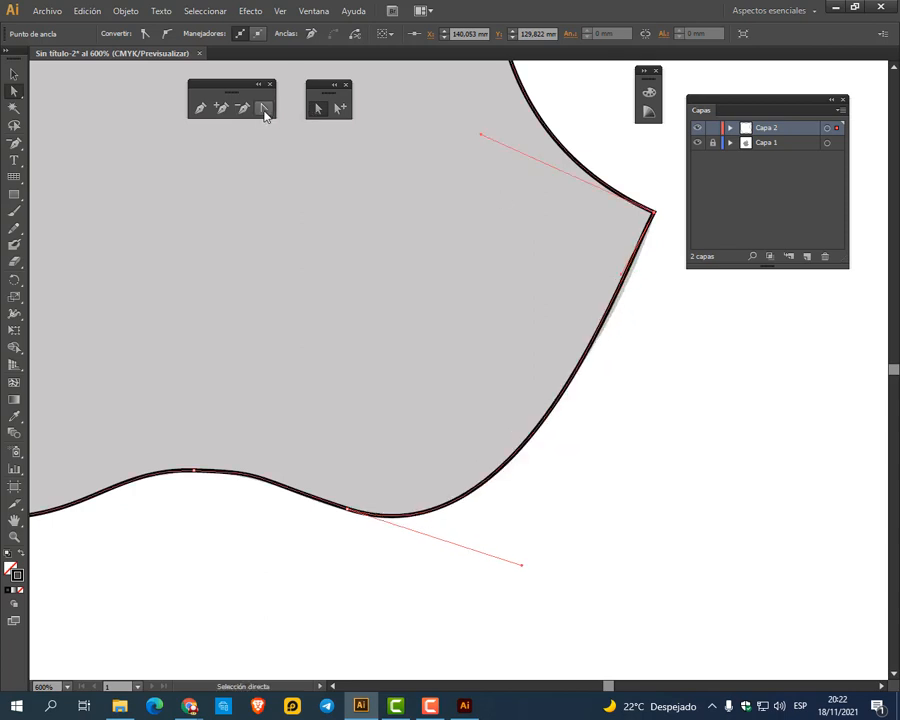
Try to reposition the lower handle of the bite's lower corner anchor with Direct Selection
click(265, 110)
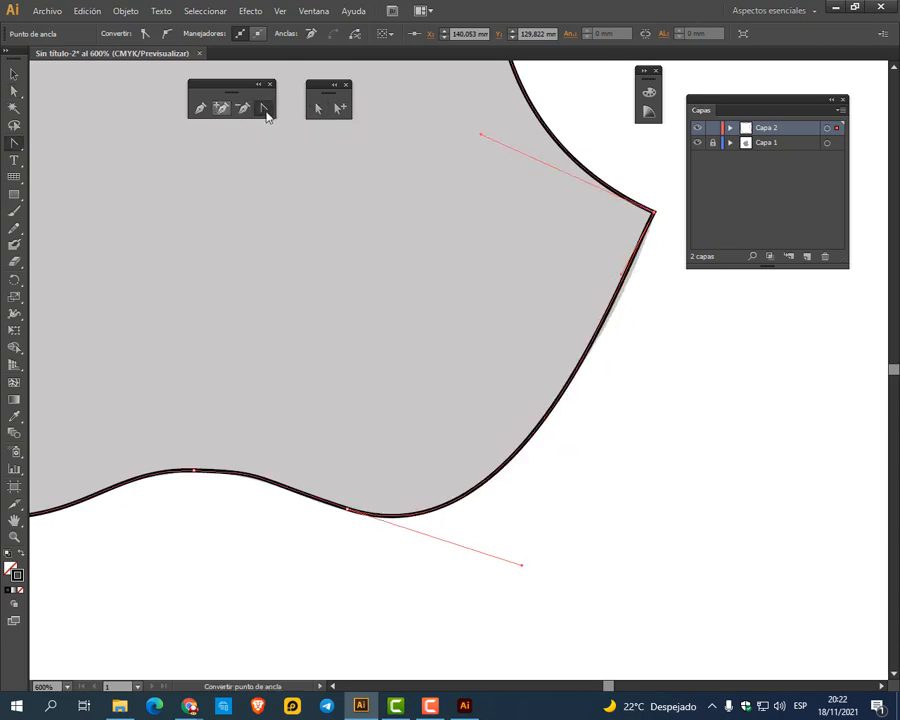
click(318, 107)
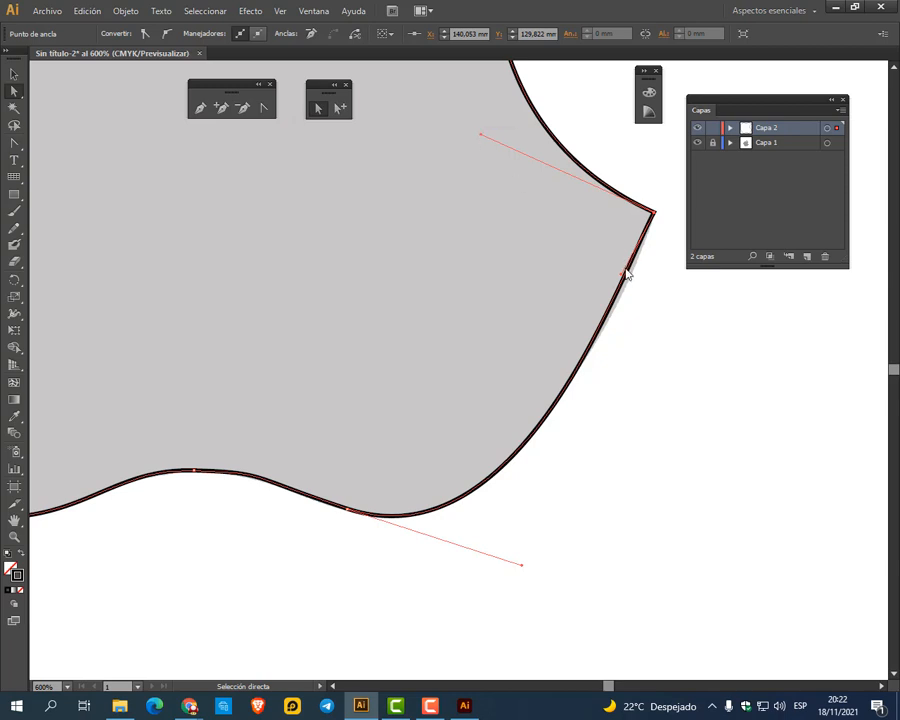
drag(622, 274, 638, 292)
key(ctrl+z)
click(650, 297)
click(653, 210)
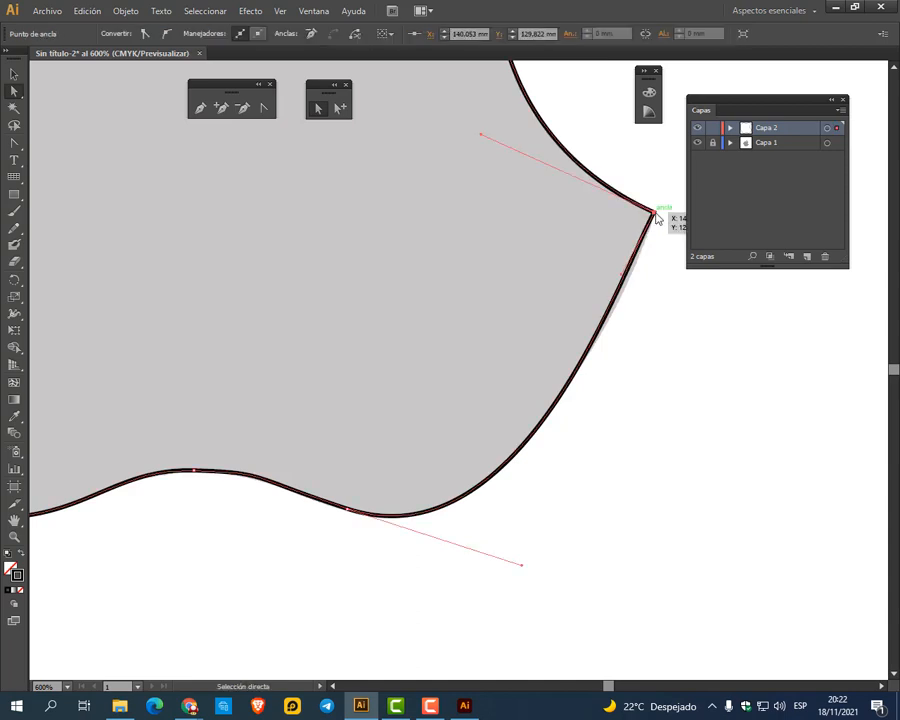
drag(622, 283, 653, 284)
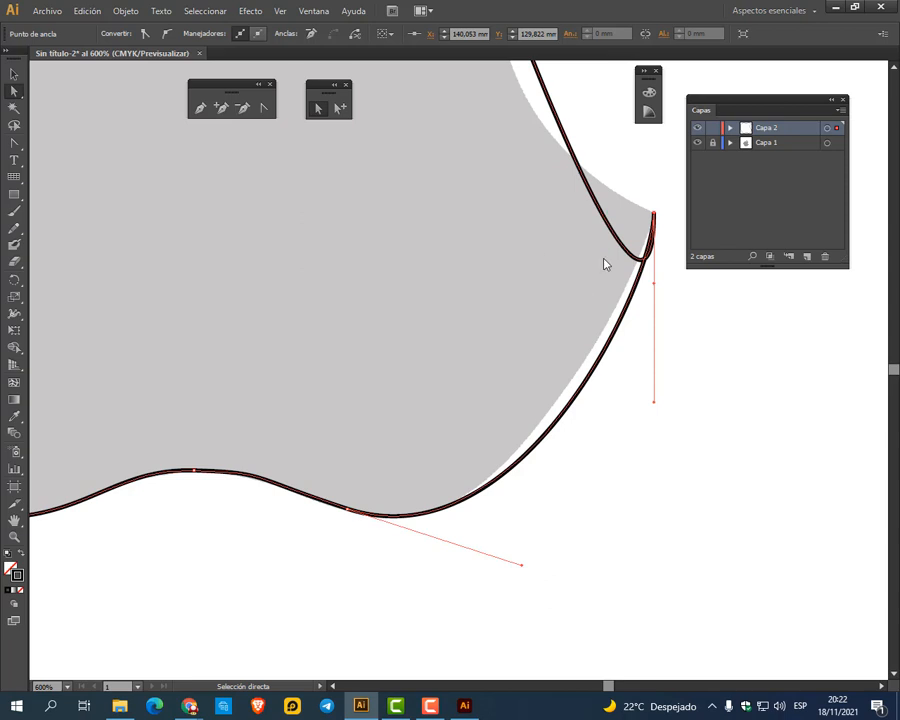
key(ctrl+z)
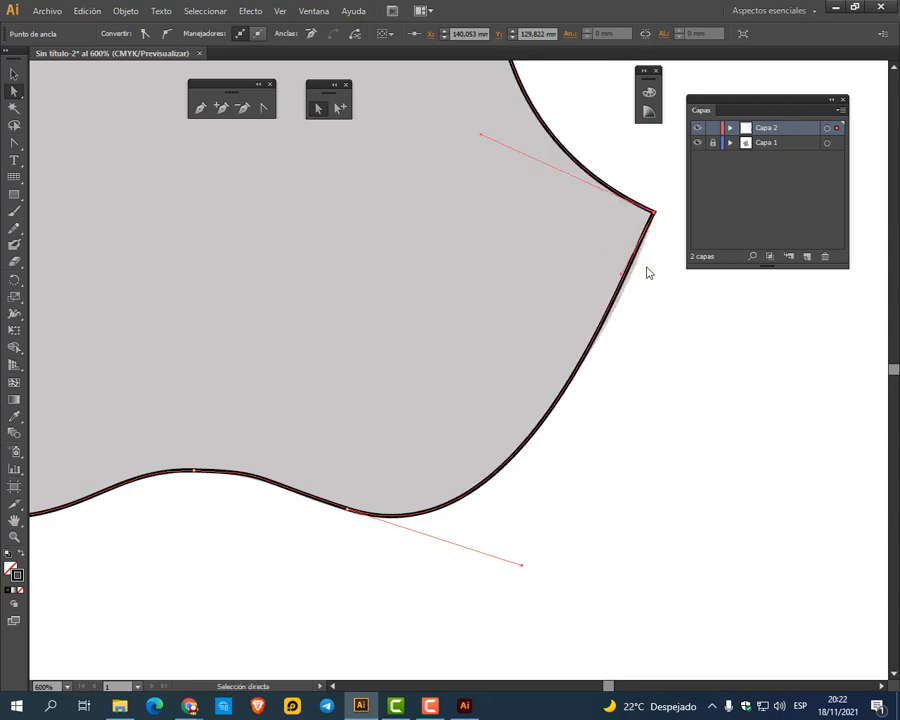
Move the bite's lower corner handle independently with Convert Anchor Point so the right edge follows the template
click(264, 108)
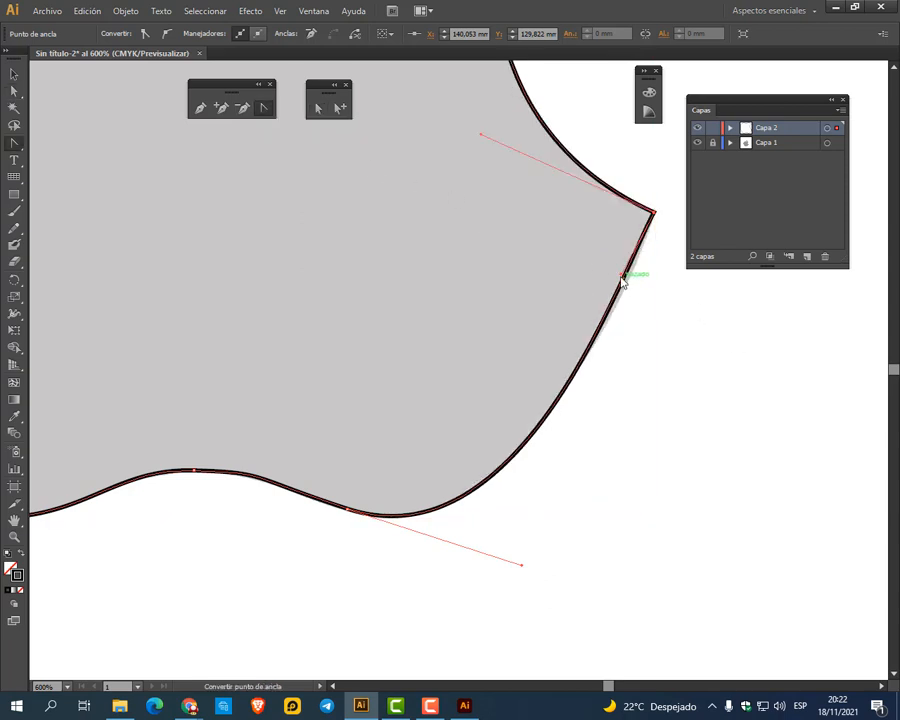
drag(623, 277, 631, 291)
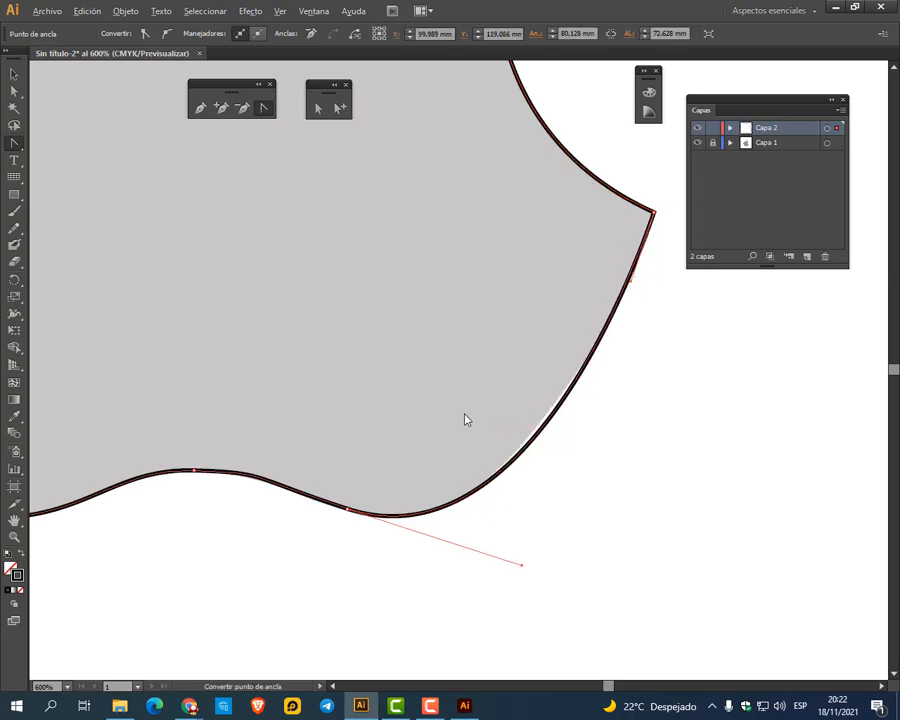
scroll(464, 414, down, 2)
drag(368, 334, 453, 418)
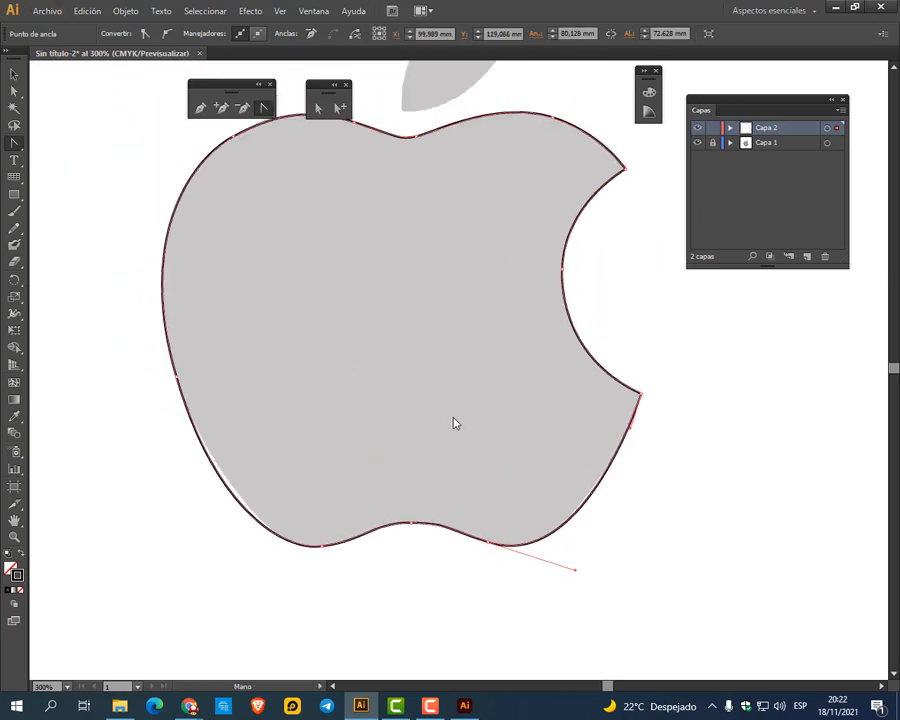
Select the upper-left lobe's anchor with Direct Selection, then switch to the newer Illustrator version's blank Sin título-1 document
click(317, 110)
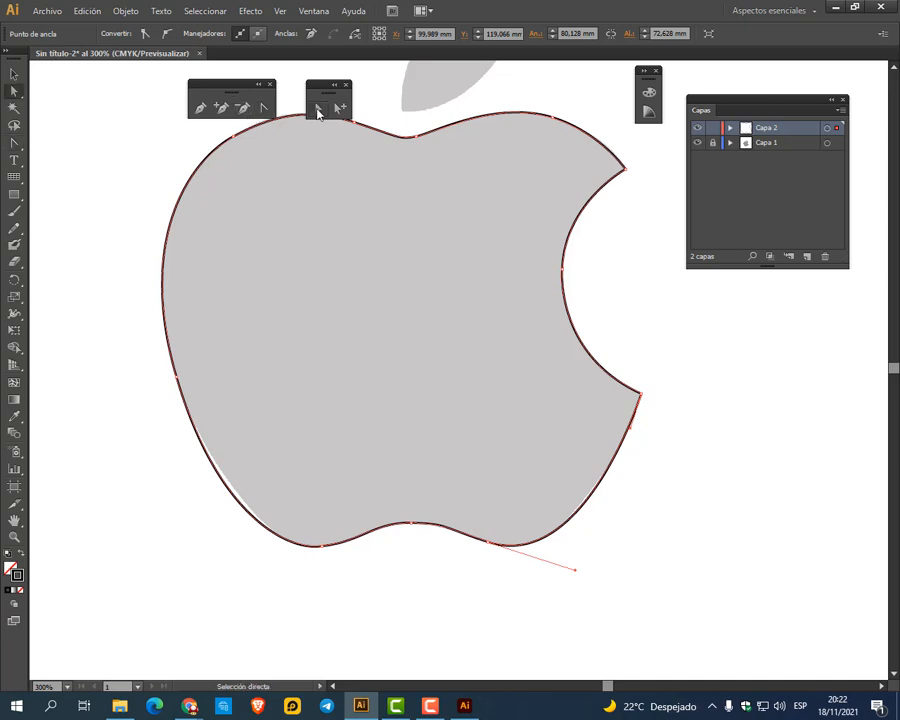
click(233, 138)
drag(488, 330, 472, 416)
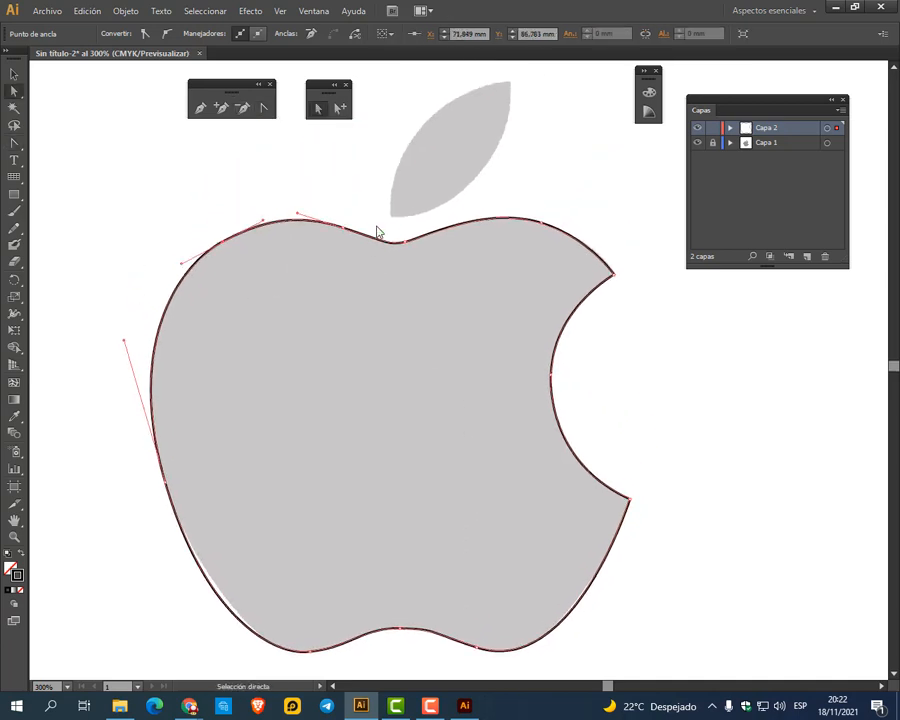
scroll(399, 398, down, 2)
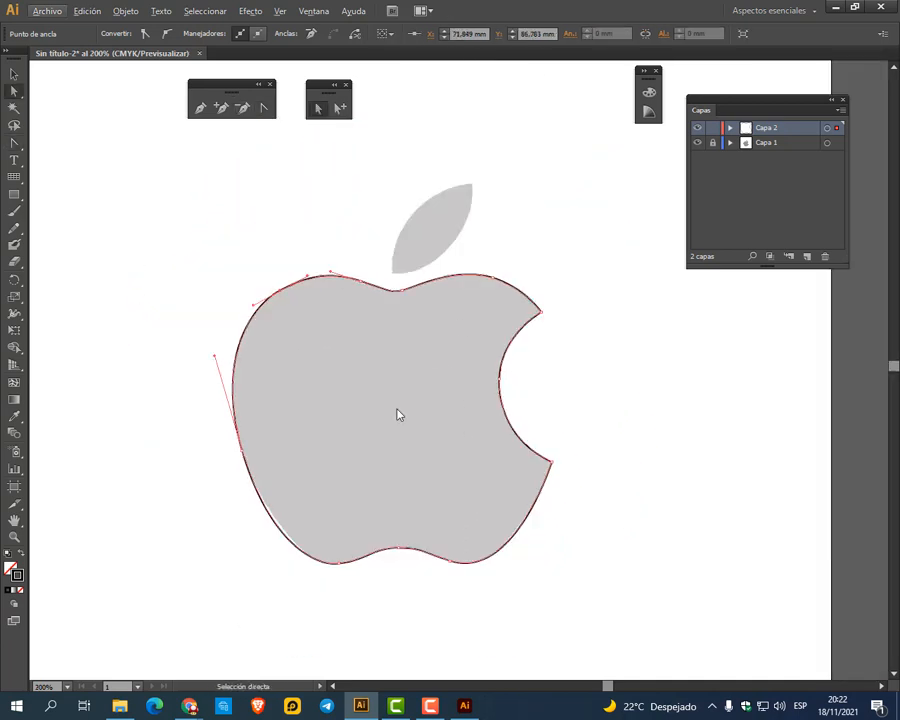
click(464, 706)
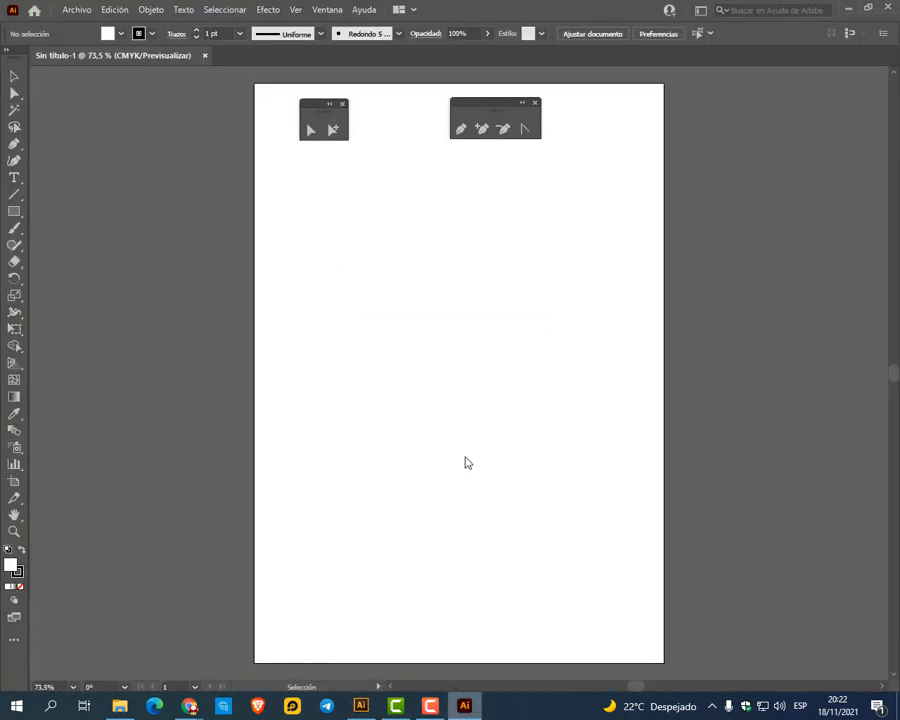
click(462, 130)
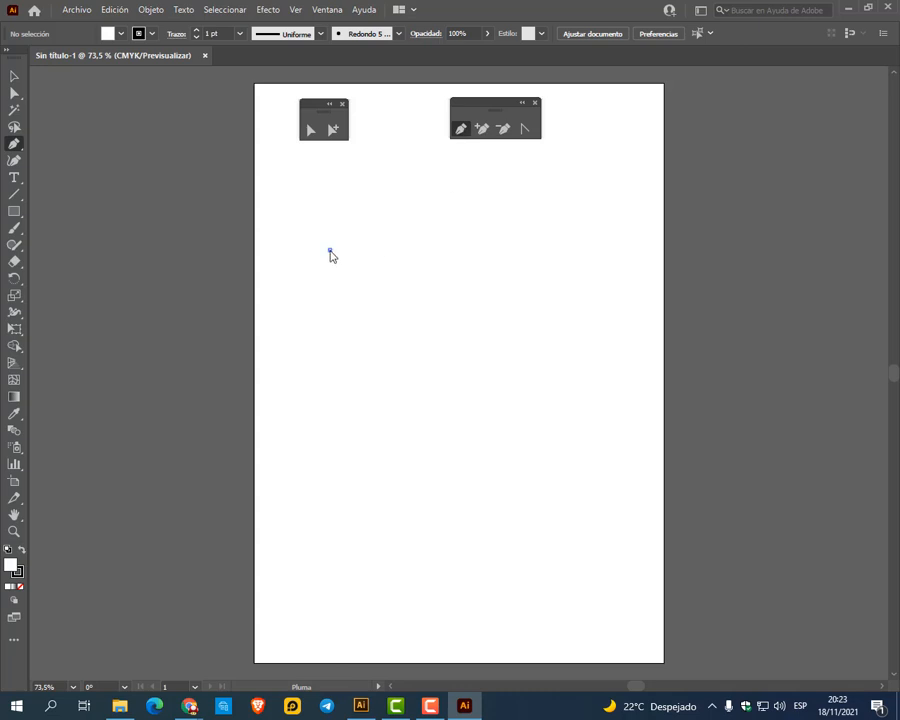
click(497, 177)
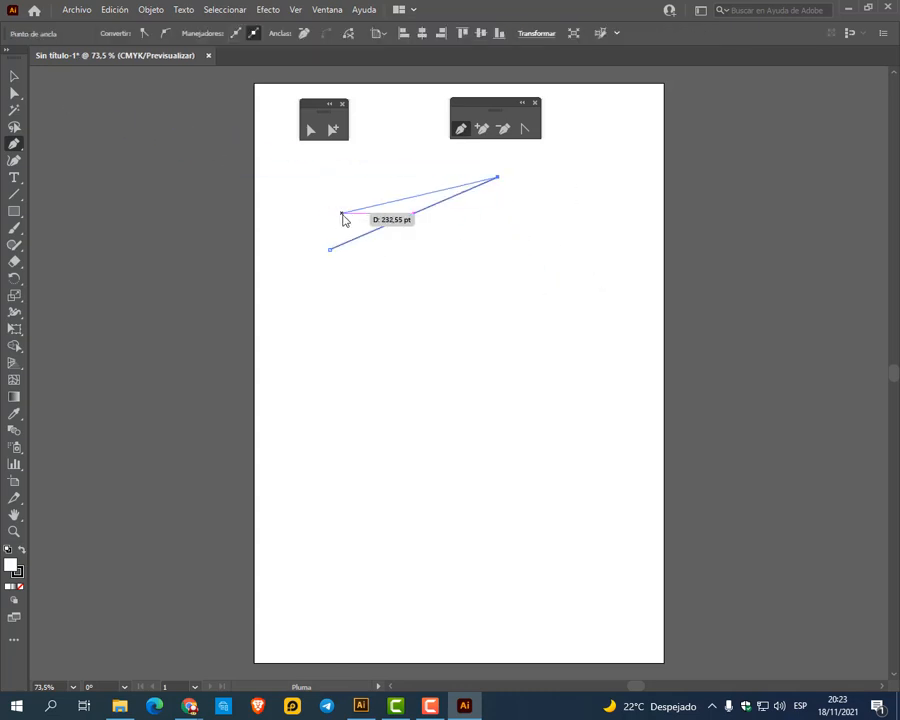
click(14, 75)
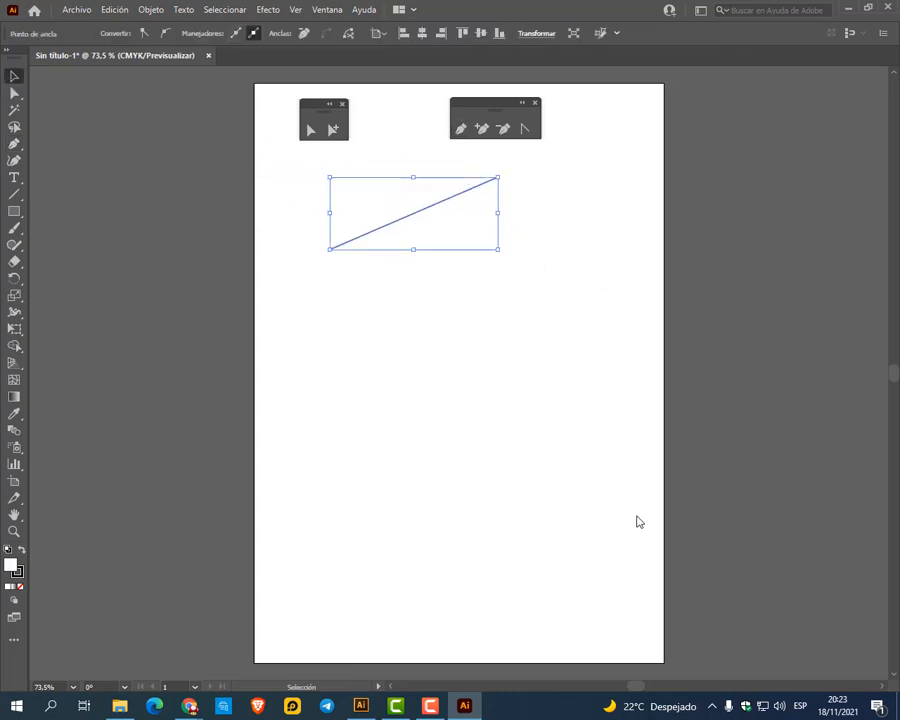
key(ctrl+z)
key(ctrl+z)
Place the Apple-Logo.png file into the blank document as a linked image
click(898, 714)
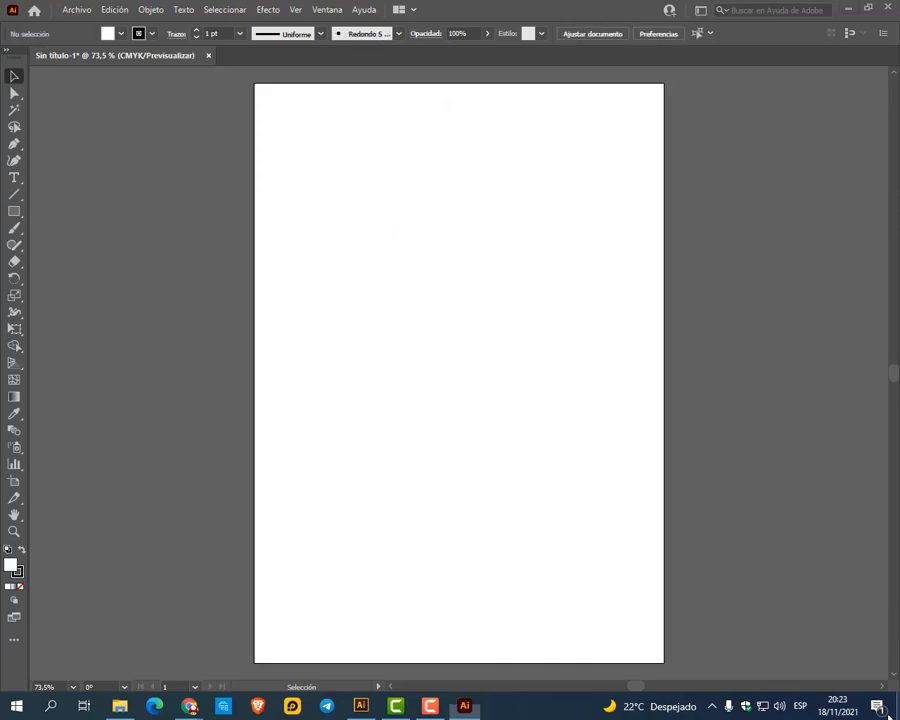
drag(480, 530, 332, 525)
scroll(674, 390, down, 3)
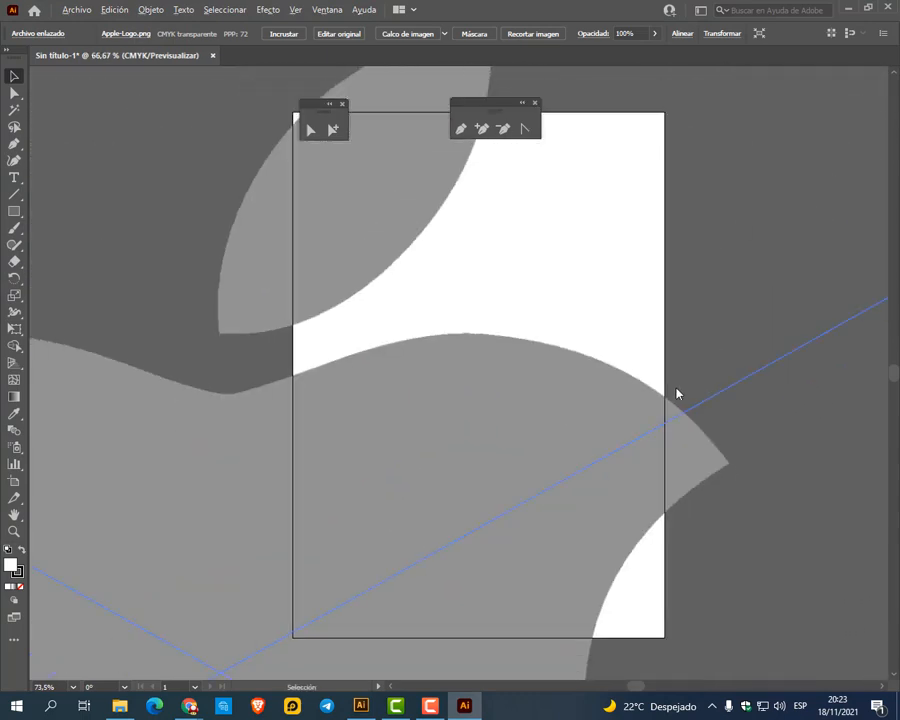
Scale the placed logo down from its upper-left corner and move it onto the middle of the artboard
drag(61, 229, 388, 190)
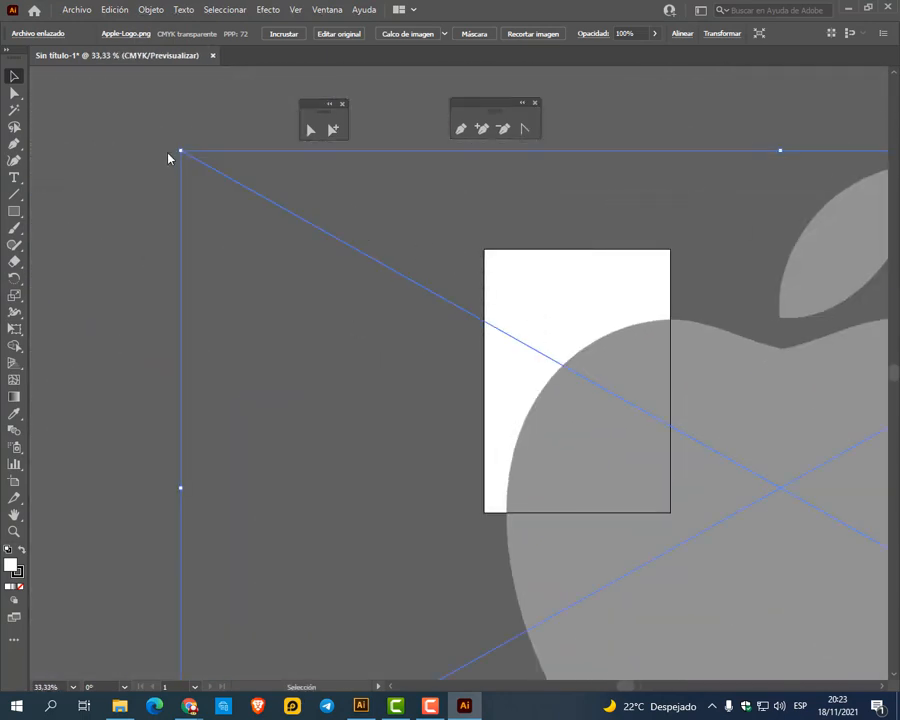
drag(181, 151, 476, 420)
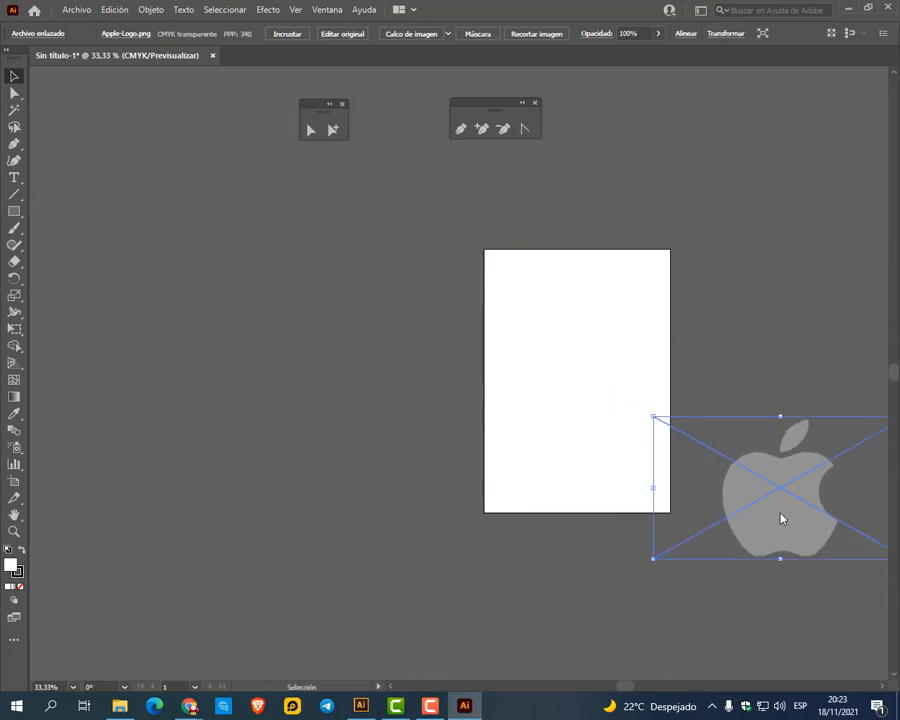
drag(778, 516, 590, 376)
scroll(649, 346, up, 3)
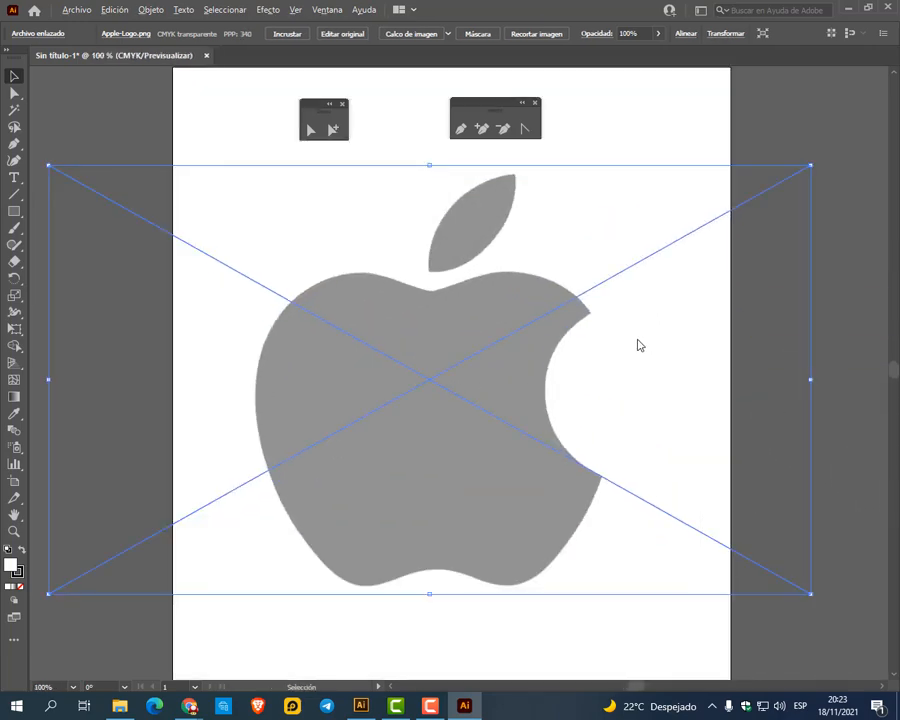
Lock the layer Capa 1 holding the logo and add a new layer above it for the tracing
click(327, 10)
click(406, 273)
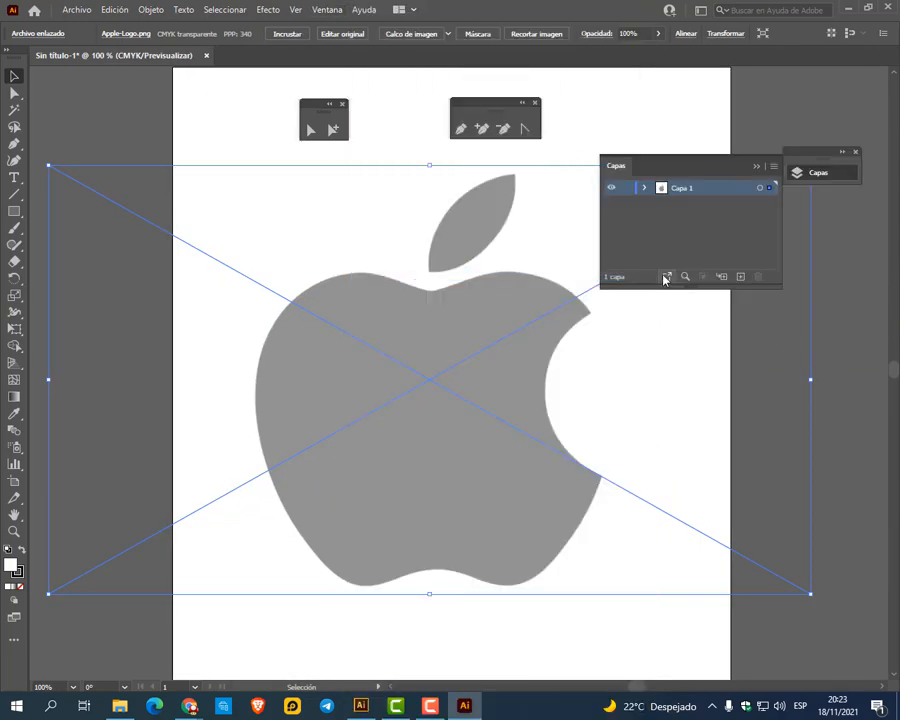
click(630, 190)
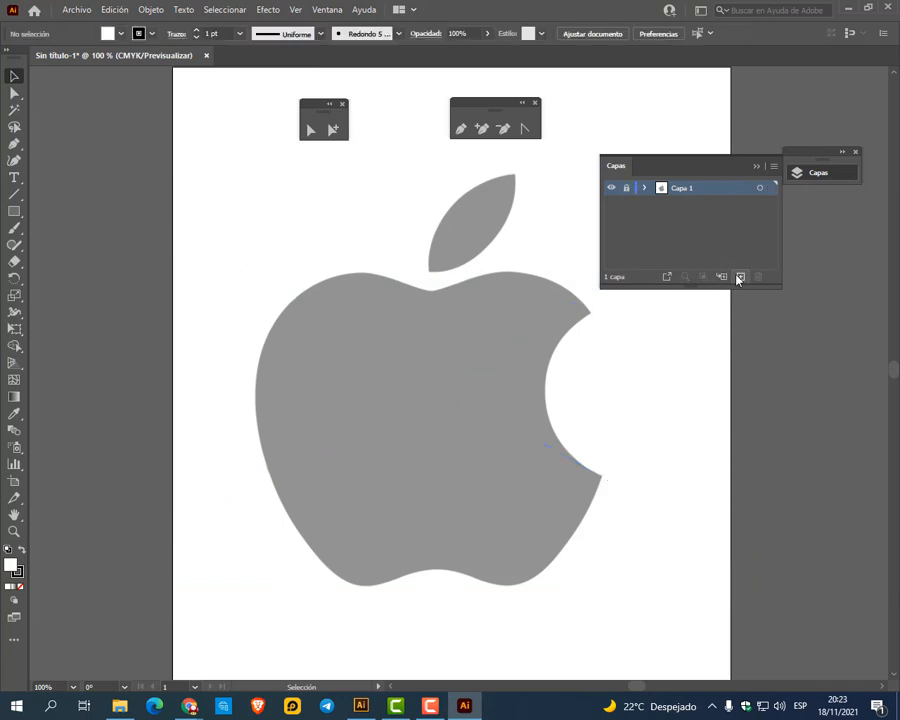
click(740, 276)
click(757, 166)
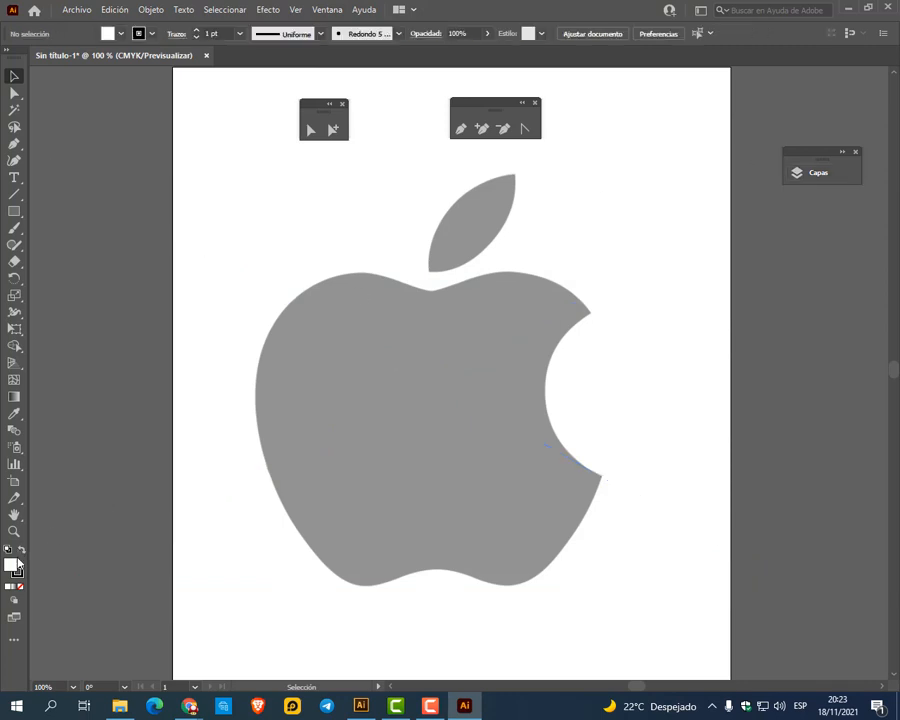
Set the fill to none and start a straight-segment Pen path from the bite's upper corner through its innermost point to its lower corner
click(20, 587)
click(462, 129)
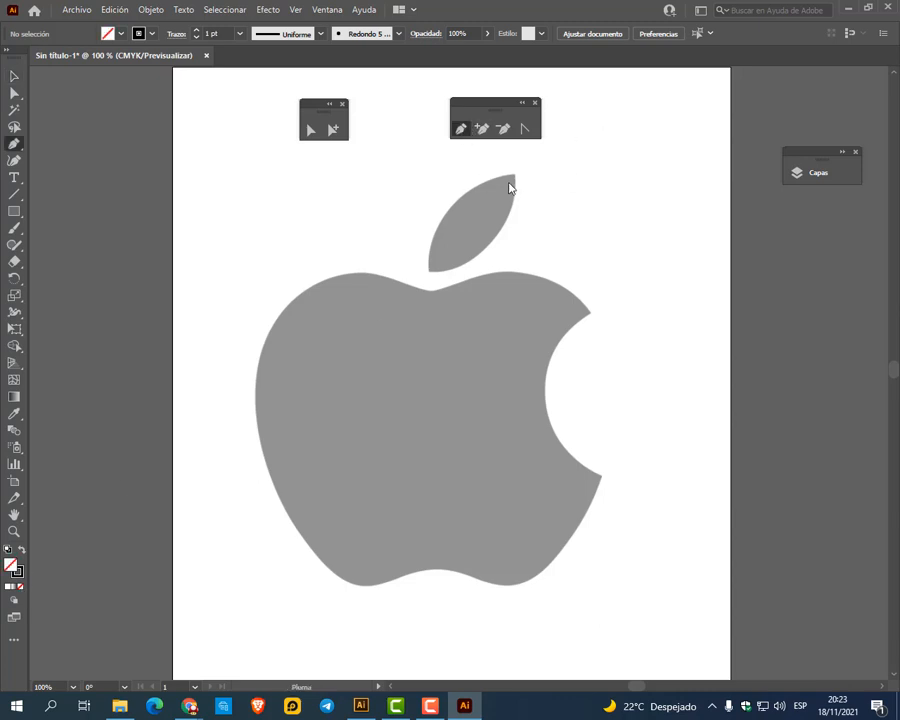
click(589, 313)
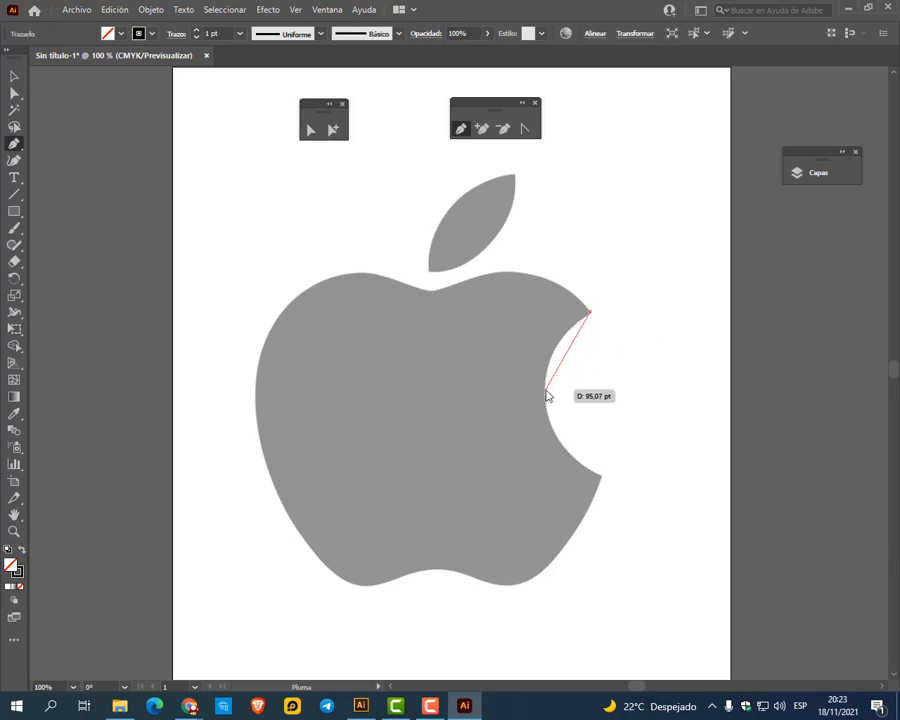
click(545, 391)
click(600, 477)
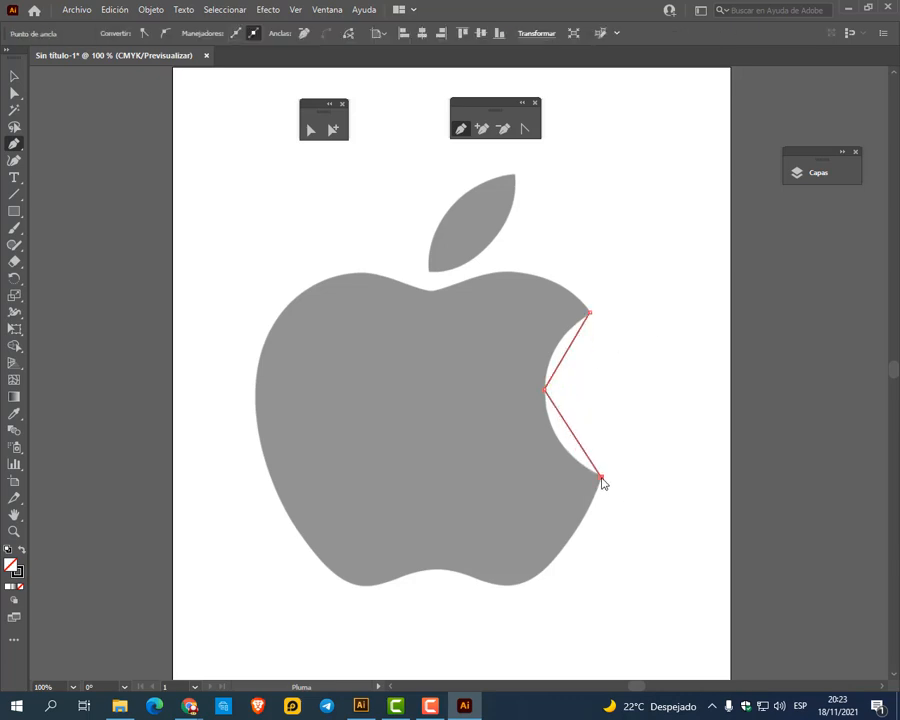
Continue the path with straight segments along the base, upper-left lobe, top dip and upper-right lobe, and close it at the bite's upper corner
click(510, 586)
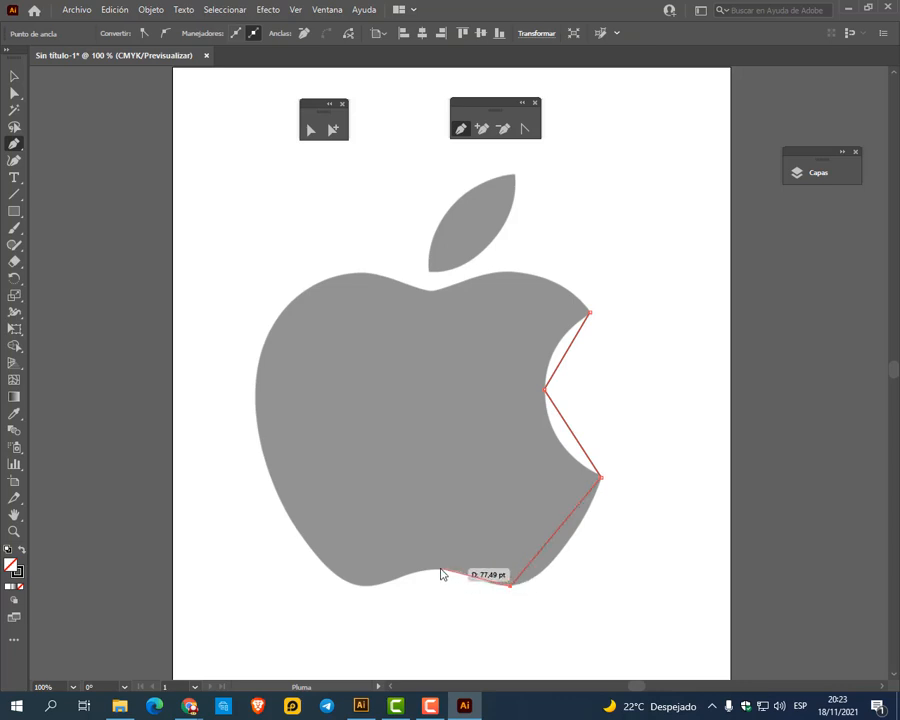
click(439, 569)
click(366, 585)
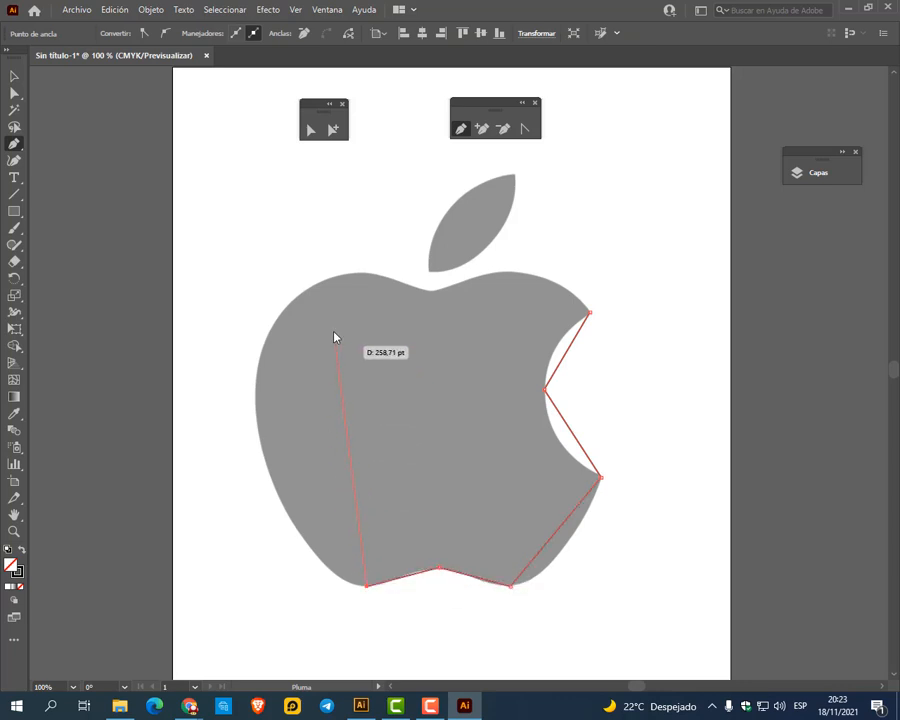
click(337, 278)
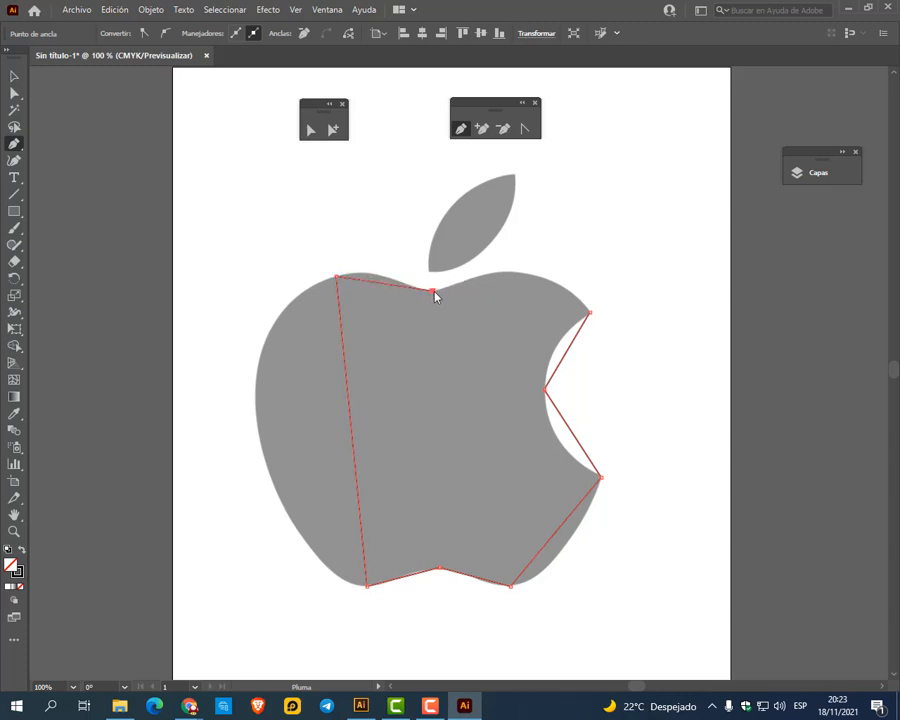
click(433, 291)
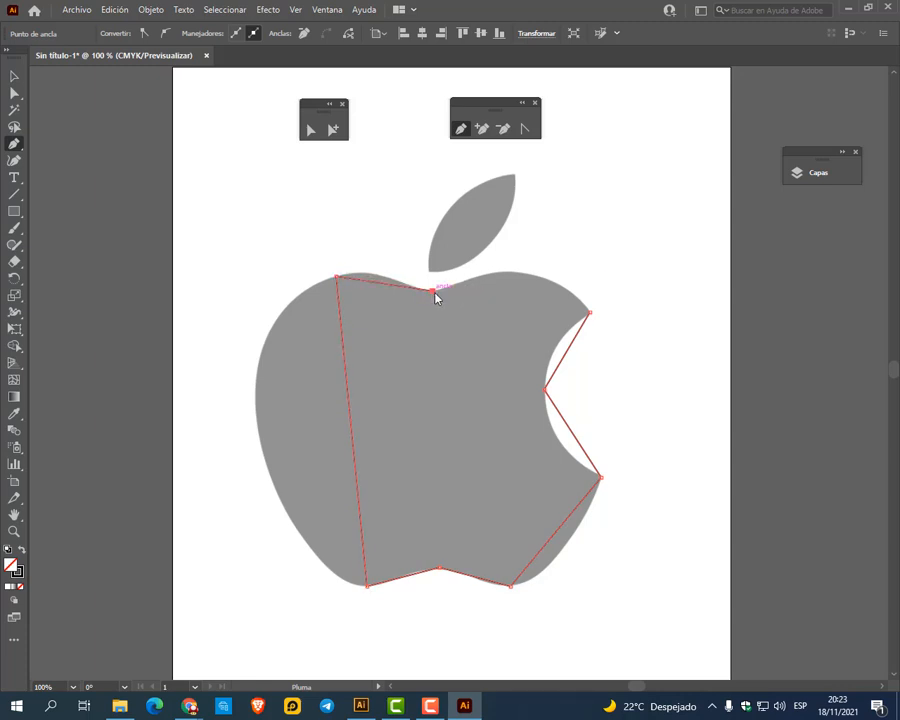
click(528, 272)
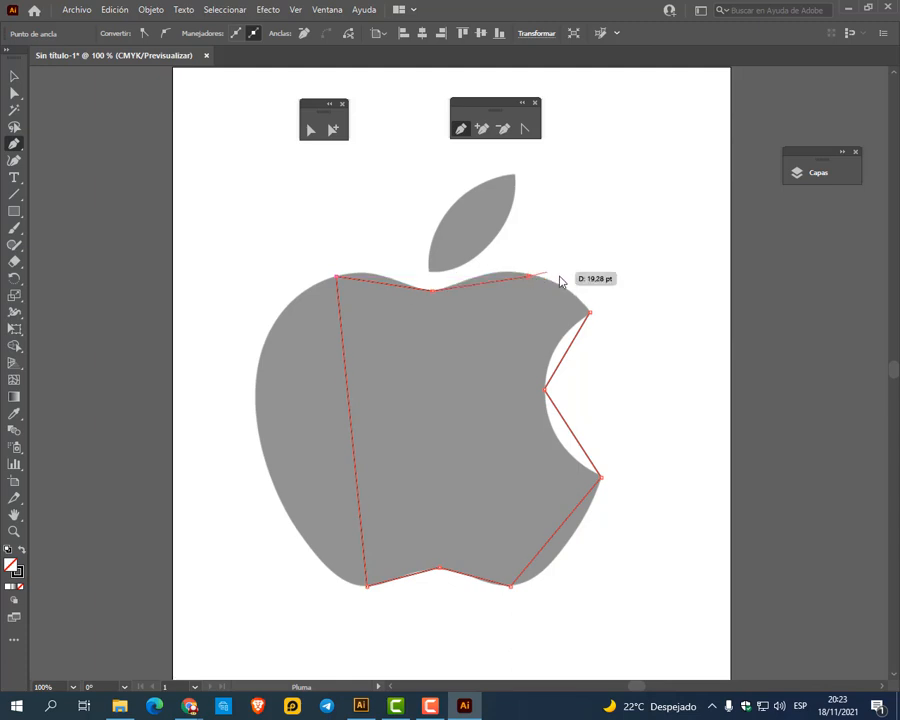
click(590, 314)
Move the upper-right lobe's anchor slightly up onto the template edge with Direct Selection
click(312, 130)
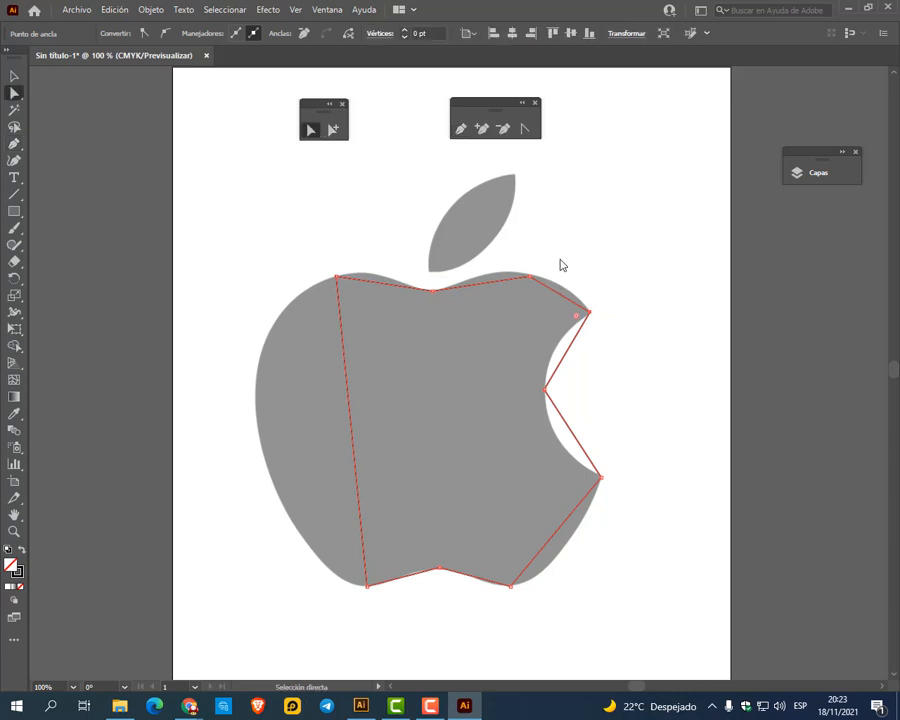
click(560, 260)
click(535, 278)
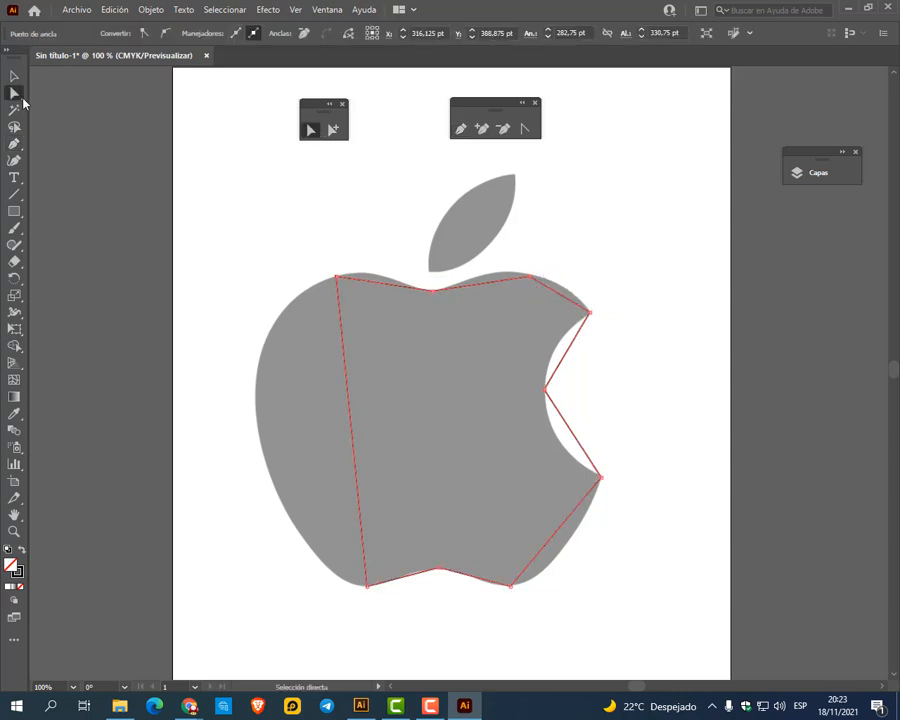
mouse_move(530, 278)
mouse_down()
mouse_move(530, 256)
mouse_move(532, 280)
mouse_up()
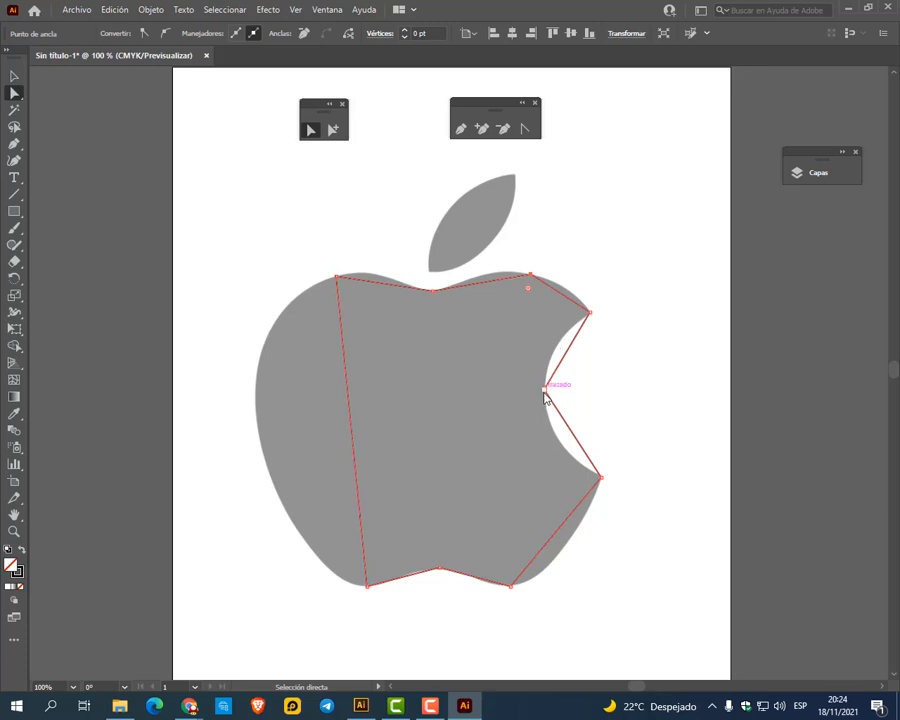
Delete the anchor at the bite's innermost point and activate the Anchor Point tool
key(minus)
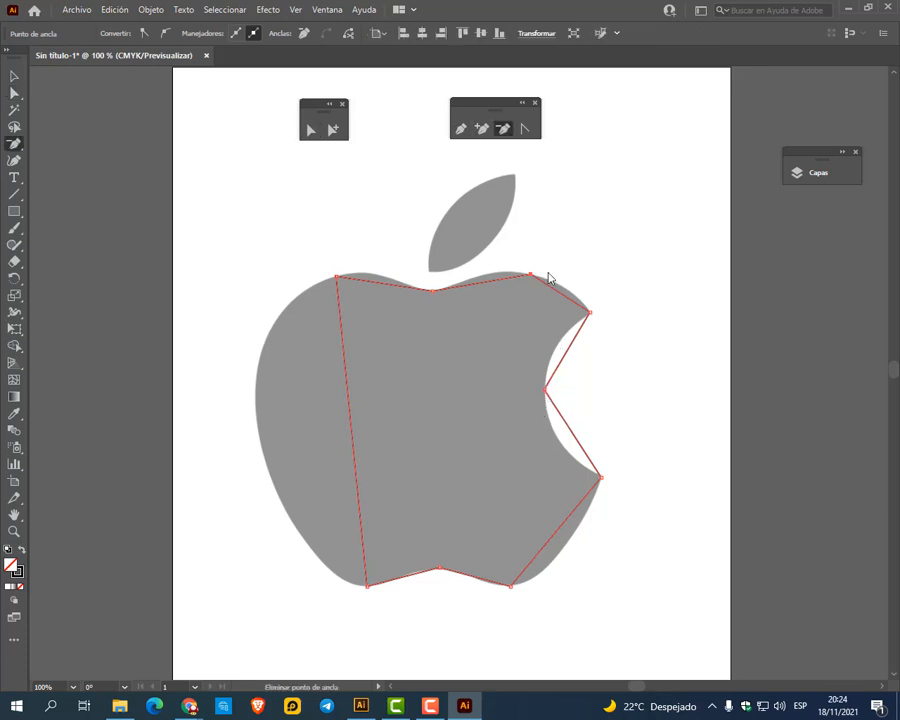
click(542, 394)
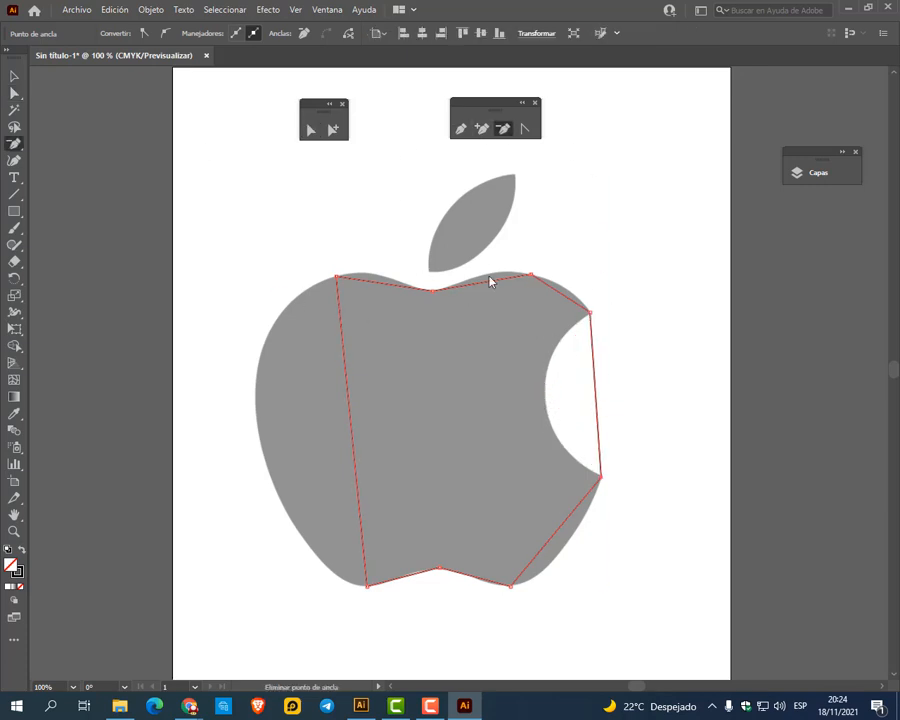
click(525, 129)
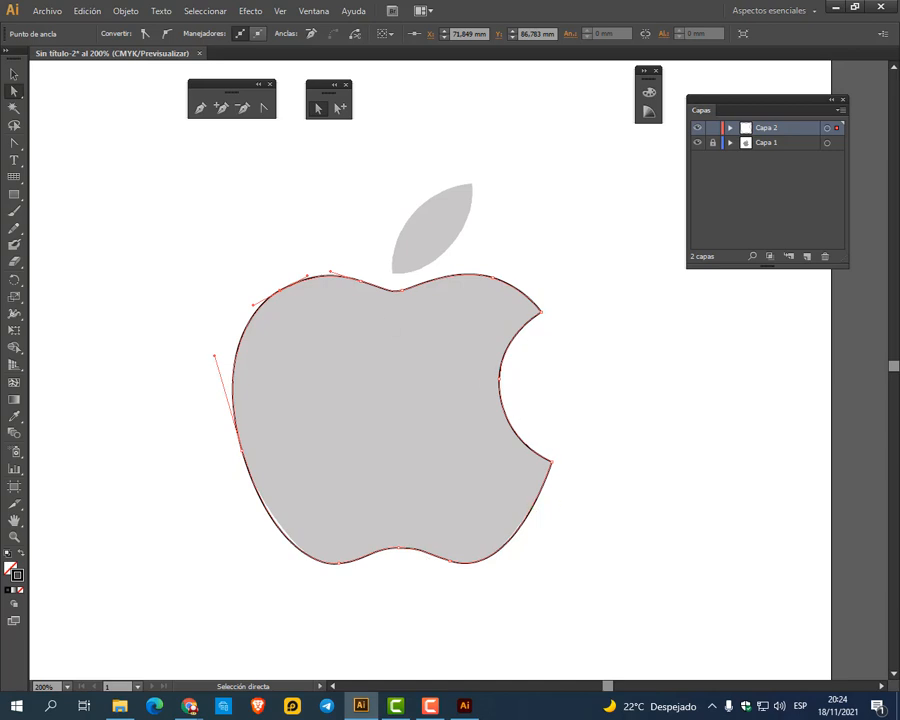
In the older Illustrator's Sin título-2 document, draw a closed Pen triangle beside the apple's upper-left side and turn its right-hand anchor into a curve
click(200, 107)
click(112, 150)
click(224, 211)
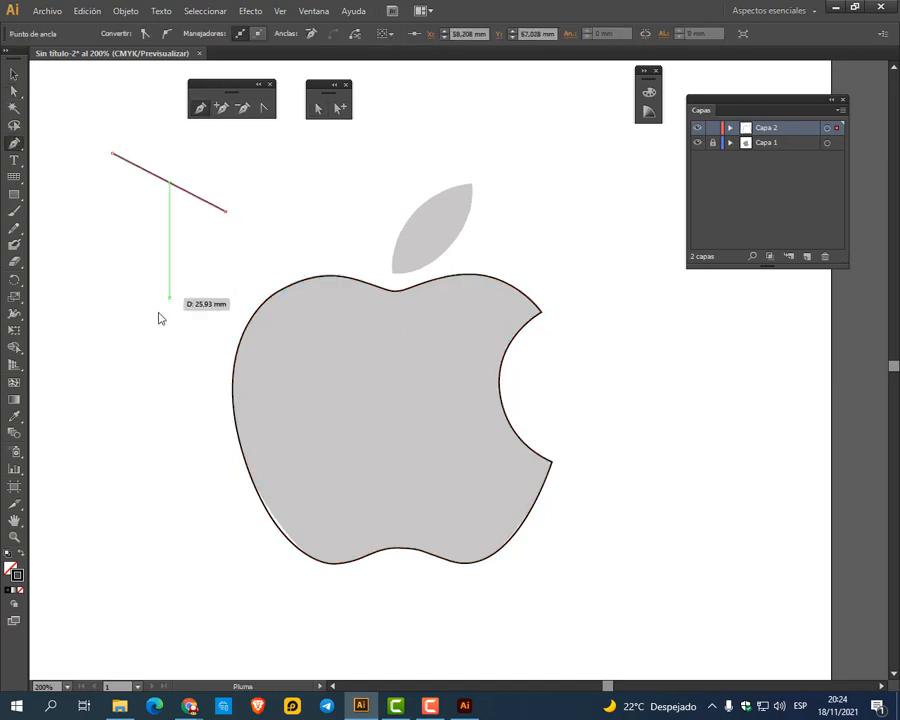
click(156, 316)
click(113, 152)
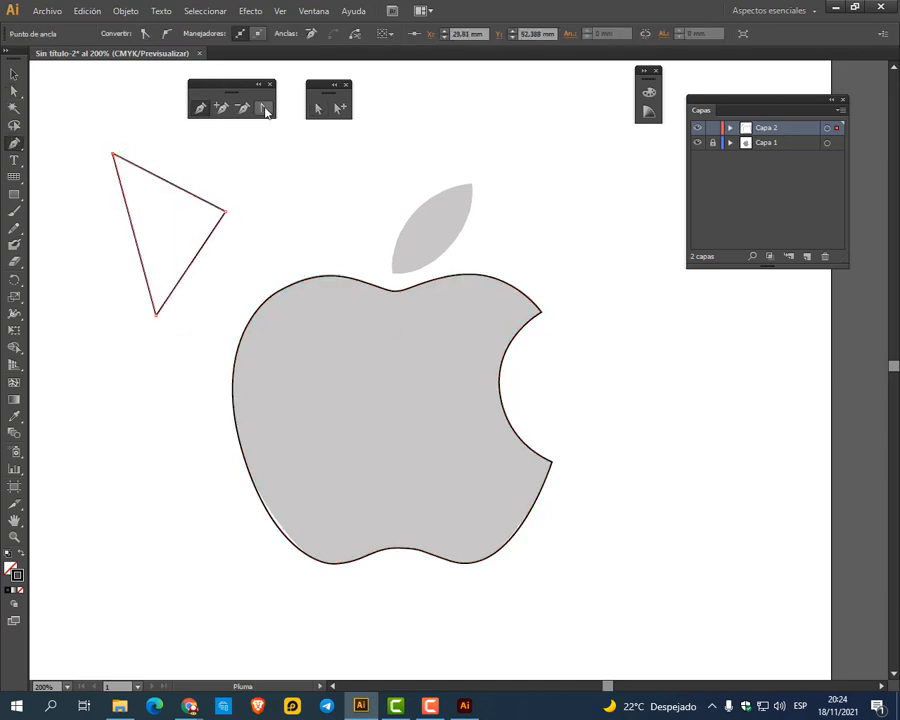
click(264, 108)
drag(226, 213, 232, 241)
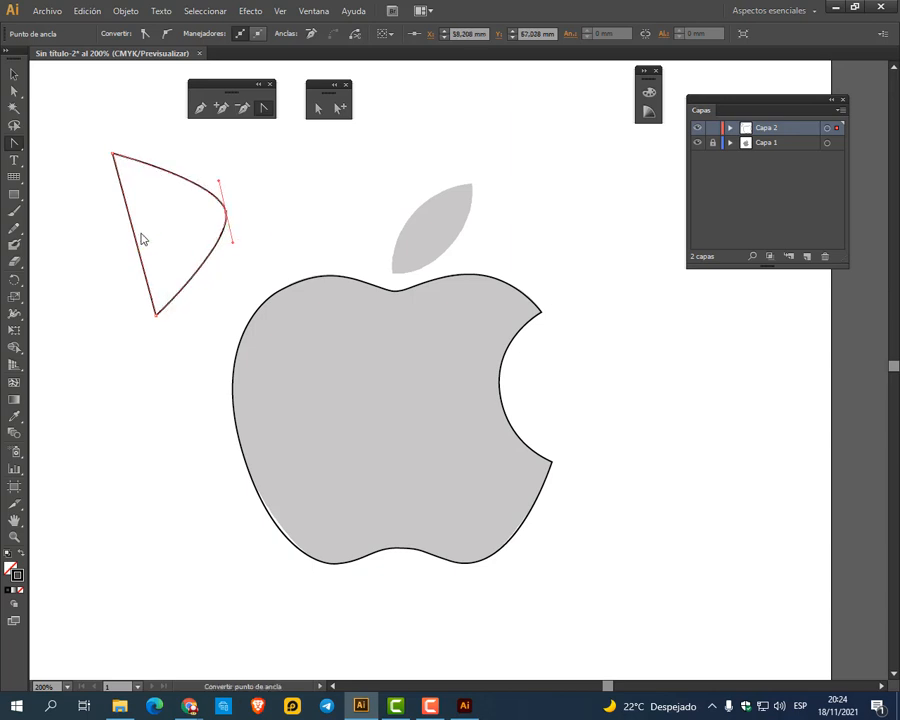
Try to bend the triangle's straight side by applying Convert Anchor Point directly to the segment
click(136, 236)
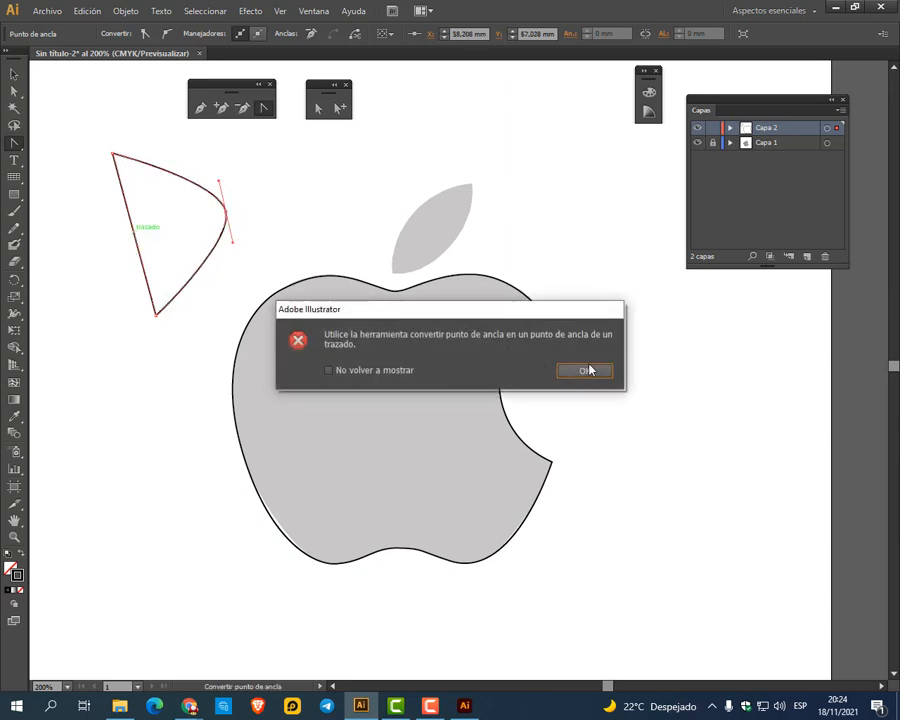
click(587, 370)
click(133, 233)
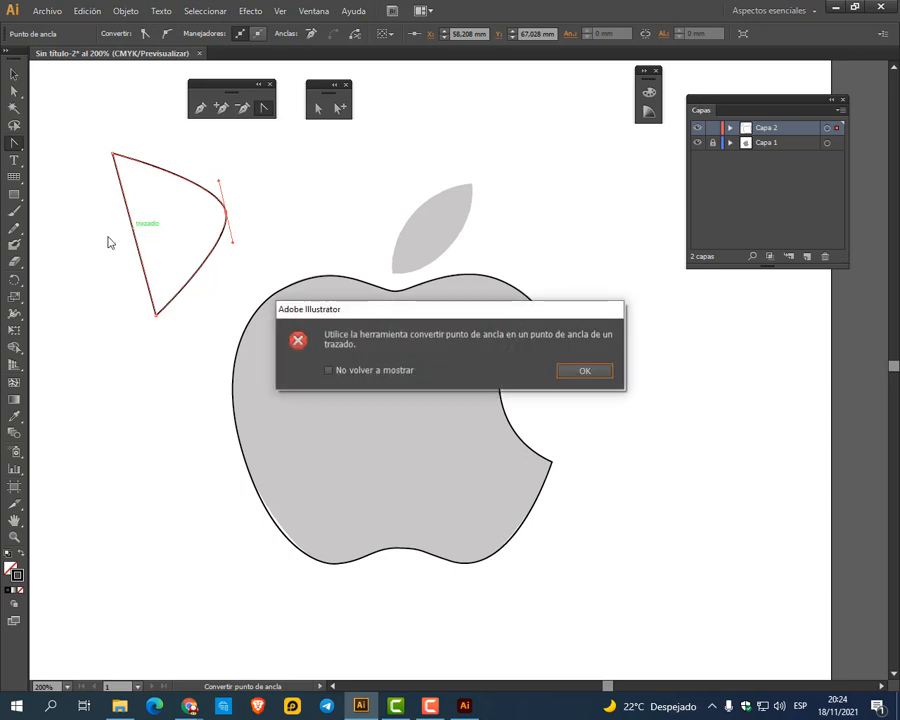
click(600, 377)
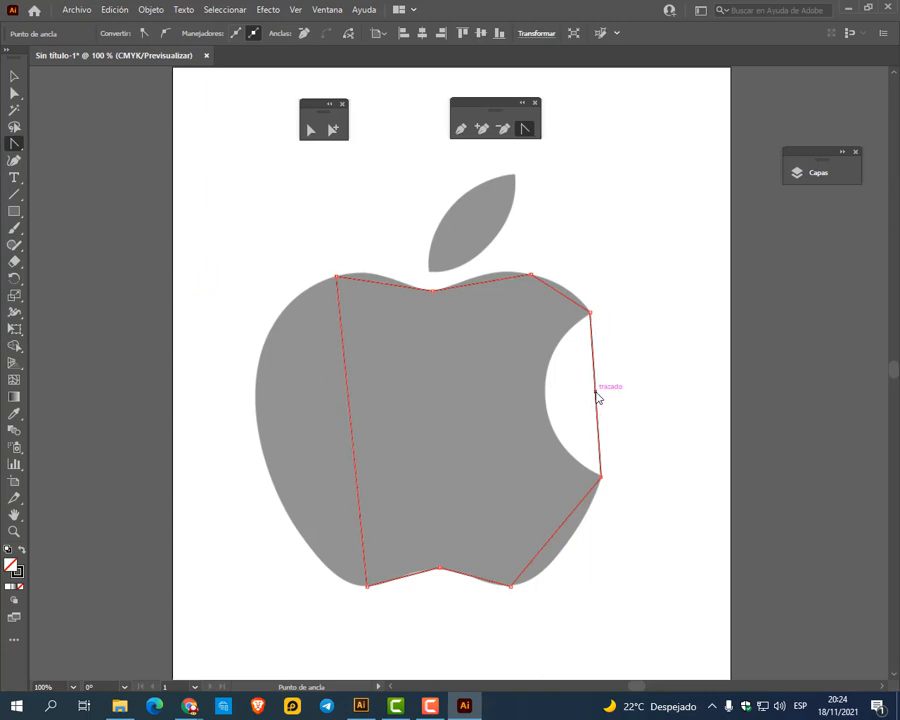
Bend the bite, left side, both upper lobe segments and lower-right side to follow the grey apple with the Anchor Point tool
drag(597, 397, 544, 398)
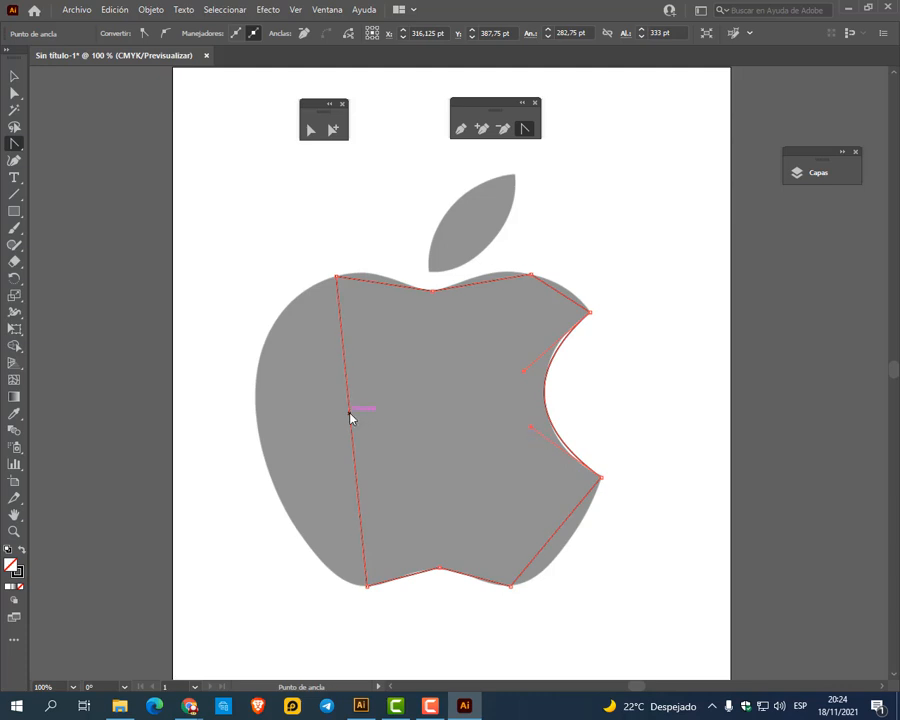
drag(343, 416, 255, 408)
drag(366, 287, 369, 277)
drag(497, 287, 496, 274)
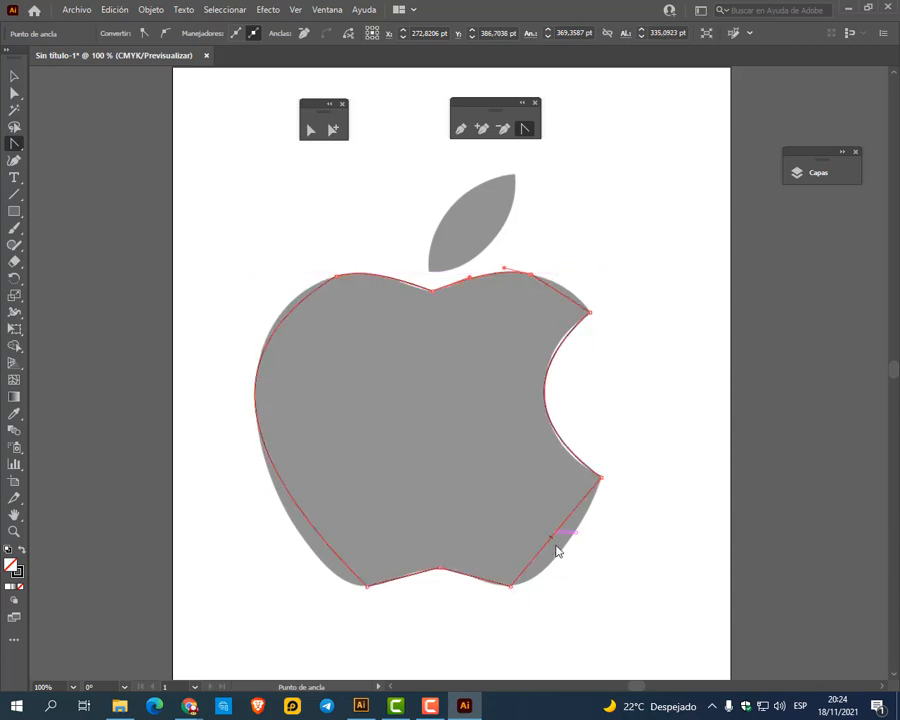
drag(557, 550, 561, 555)
Bend the two straight segments of the apple's bottom notch upward along the template's curve
scroll(430, 638, up, 2)
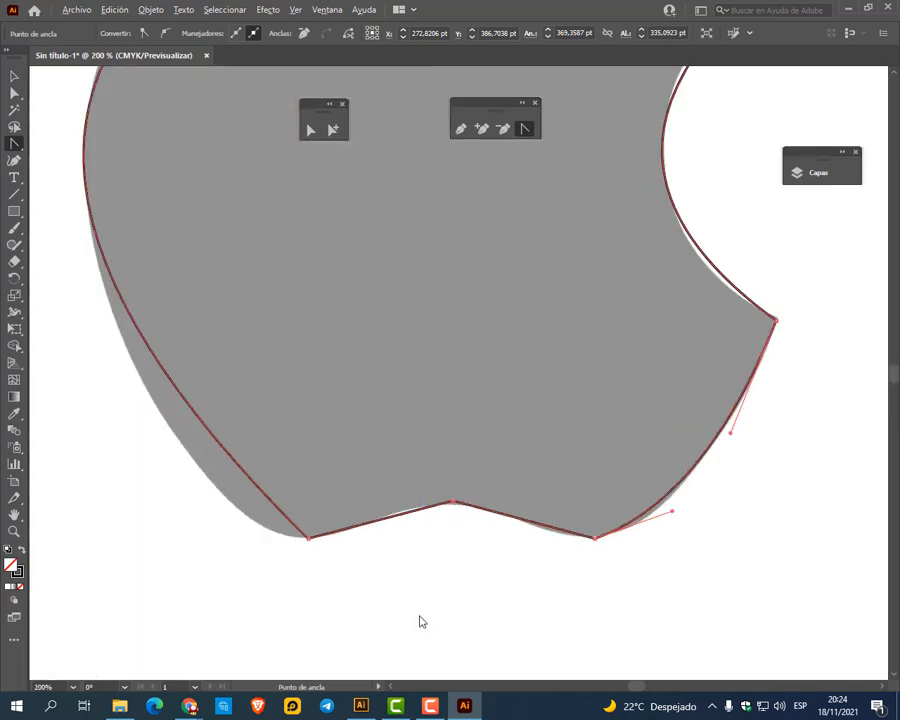
scroll(405, 528, up, 2)
drag(398, 504, 400, 488)
drag(595, 500, 594, 492)
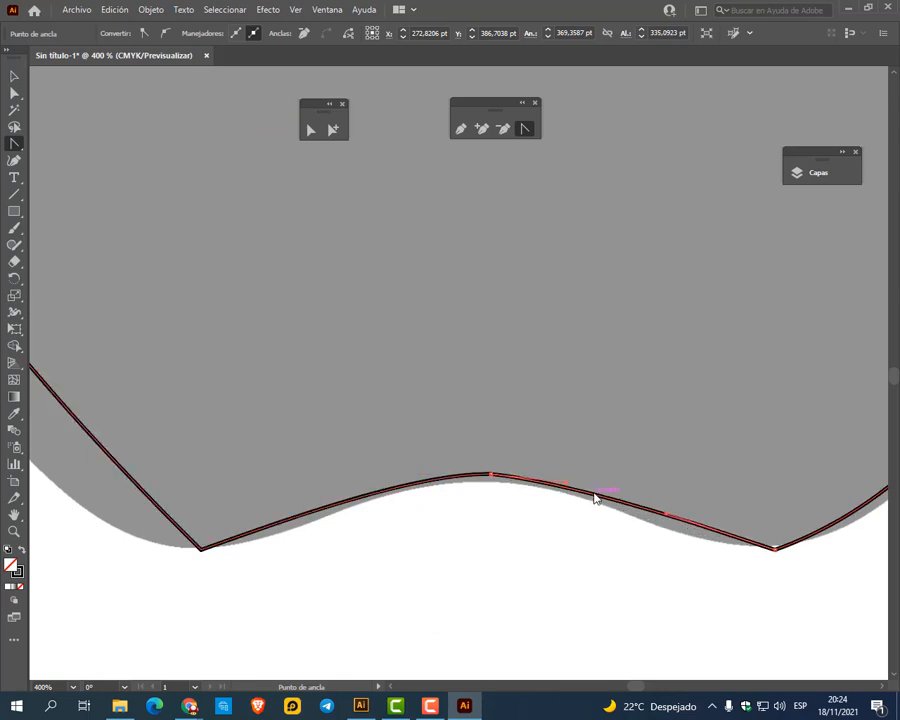
With Direct Selection, move the three bottom anchors onto the template edge and angle the outer anchors' inner handles along the curve
click(311, 130)
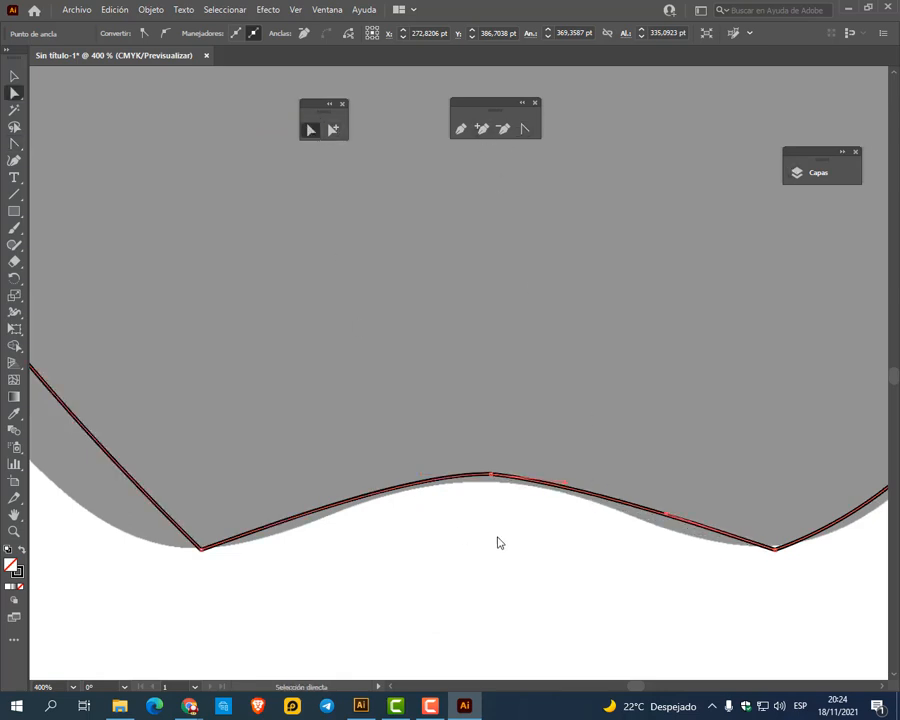
mouse_move(487, 481)
mouse_down()
mouse_move(484, 505)
mouse_move(478, 484)
mouse_up()
drag(205, 550, 179, 545)
drag(293, 510, 291, 549)
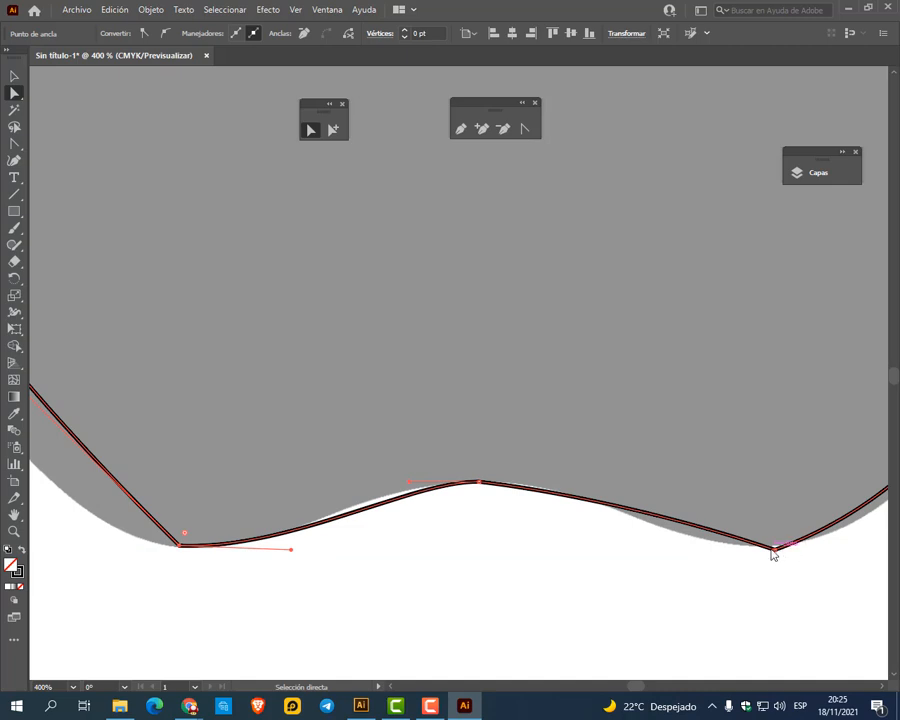
mouse_move(772, 550)
mouse_down()
mouse_move(777, 530)
mouse_move(776, 546)
mouse_up()
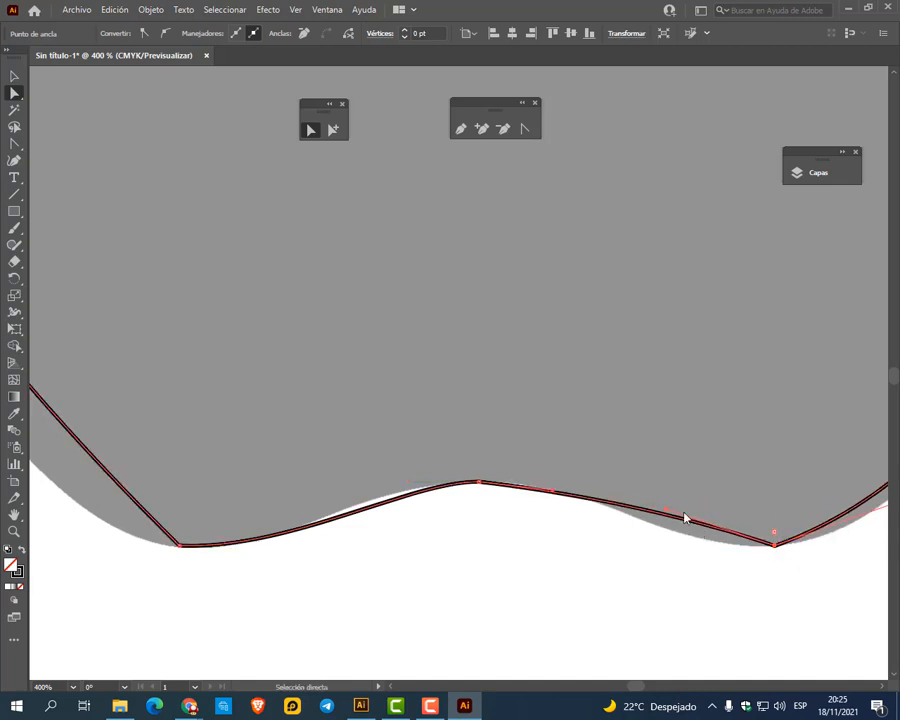
drag(667, 512, 694, 549)
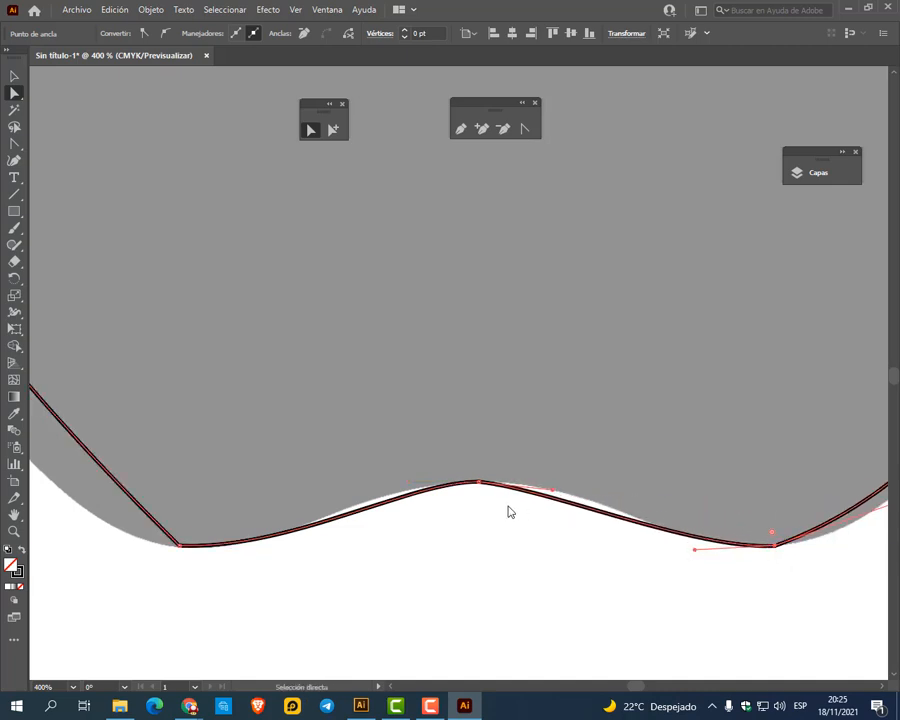
Reset the bottom notch's center anchor to a corner, then pull out horizontal handles from it with the Anchor Point tool
click(479, 482)
click(527, 129)
click(479, 484)
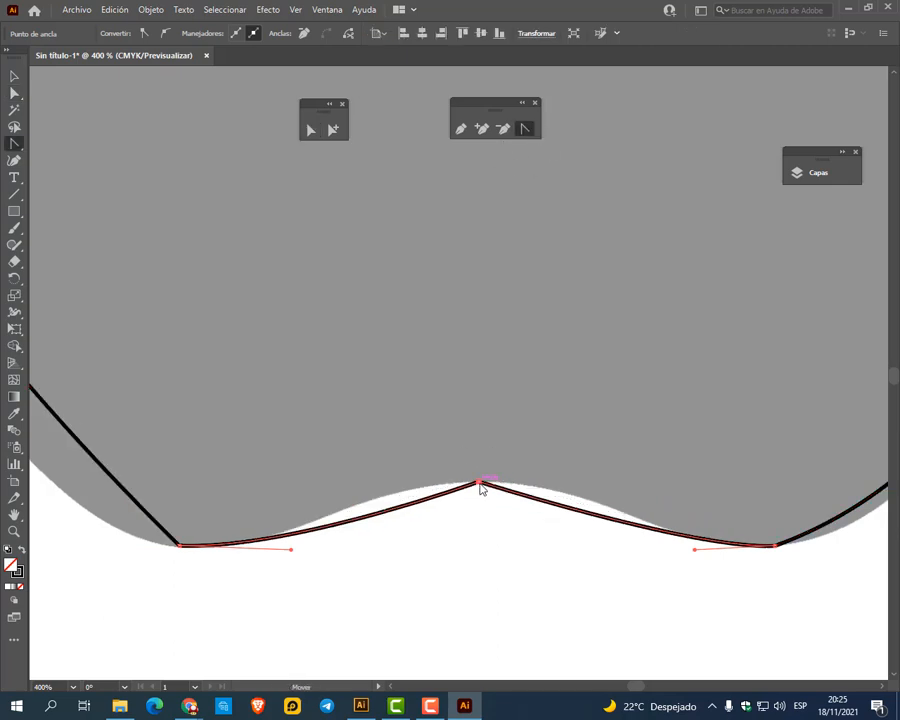
drag(480, 486, 364, 486)
Reshape the apple's left side by bending its segment outward and adjusting both end handles to match the template
key(space)
drag(256, 430, 516, 476)
scroll(445, 463, down, 3)
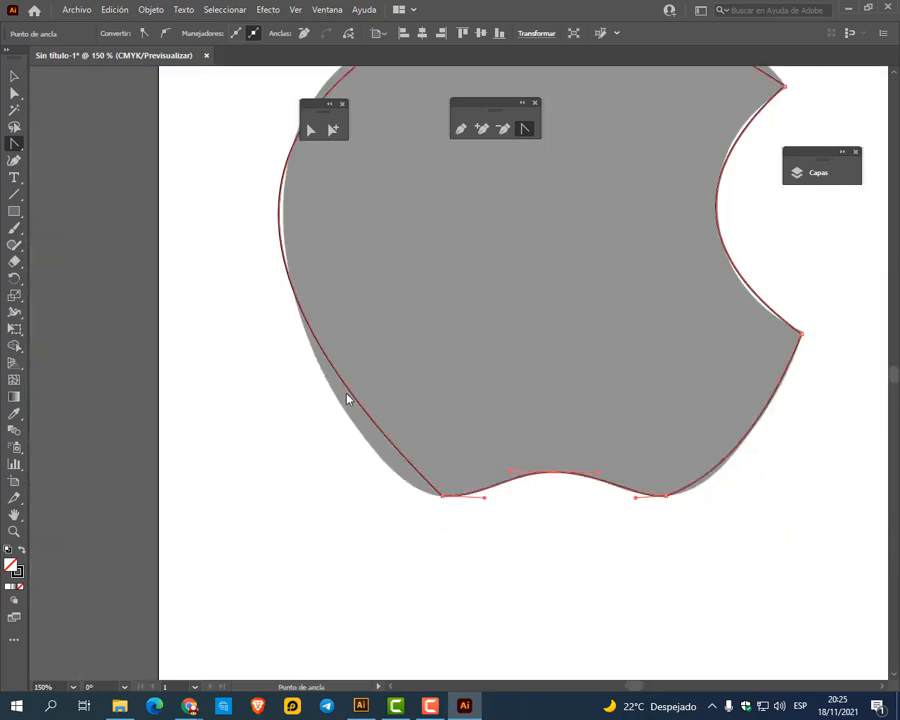
drag(352, 398, 362, 458)
key(space)
drag(435, 408, 464, 533)
drag(247, 309, 242, 198)
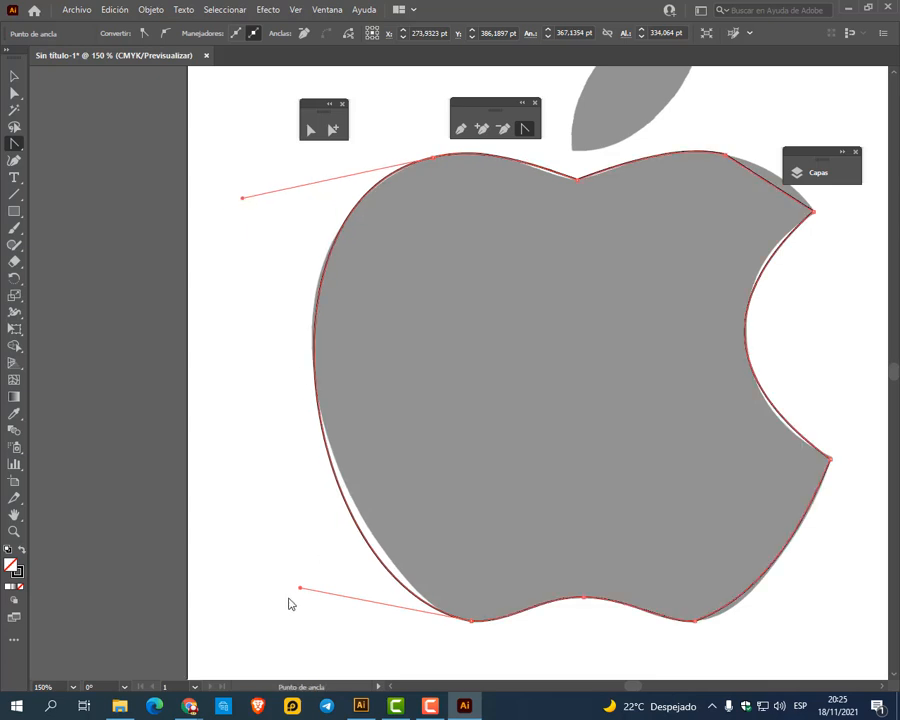
mouse_move(300, 588)
mouse_down()
mouse_move(310, 600)
mouse_move(317, 583)
mouse_move(303, 566)
mouse_up()
Select the apple's lower-left anchor and convert it from a corner to a smooth point
drag(508, 643, 475, 523)
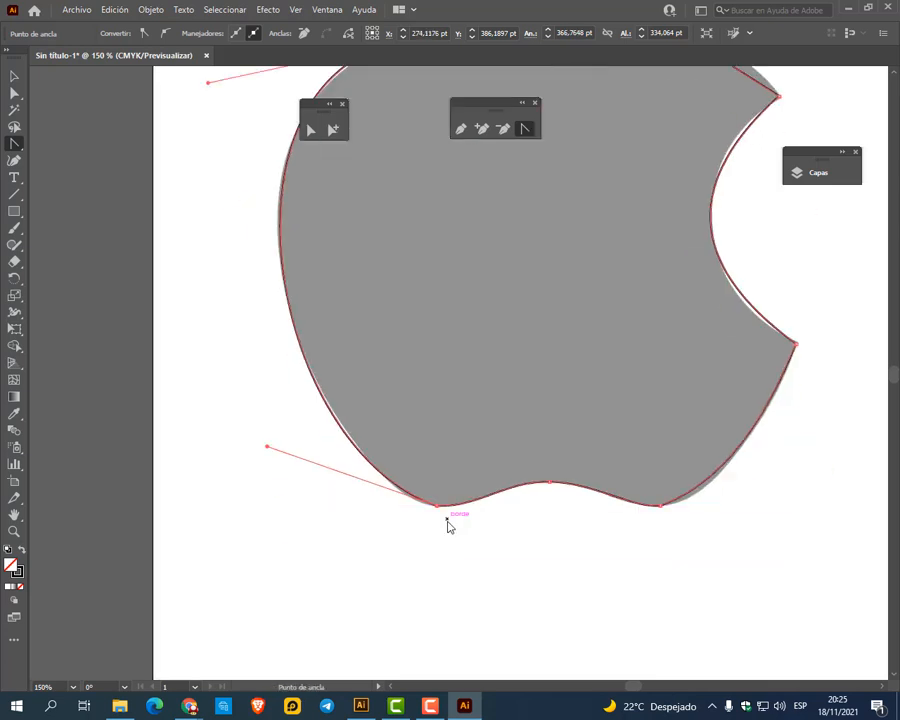
scroll(447, 519, up, 4)
scroll(390, 460, up, 4)
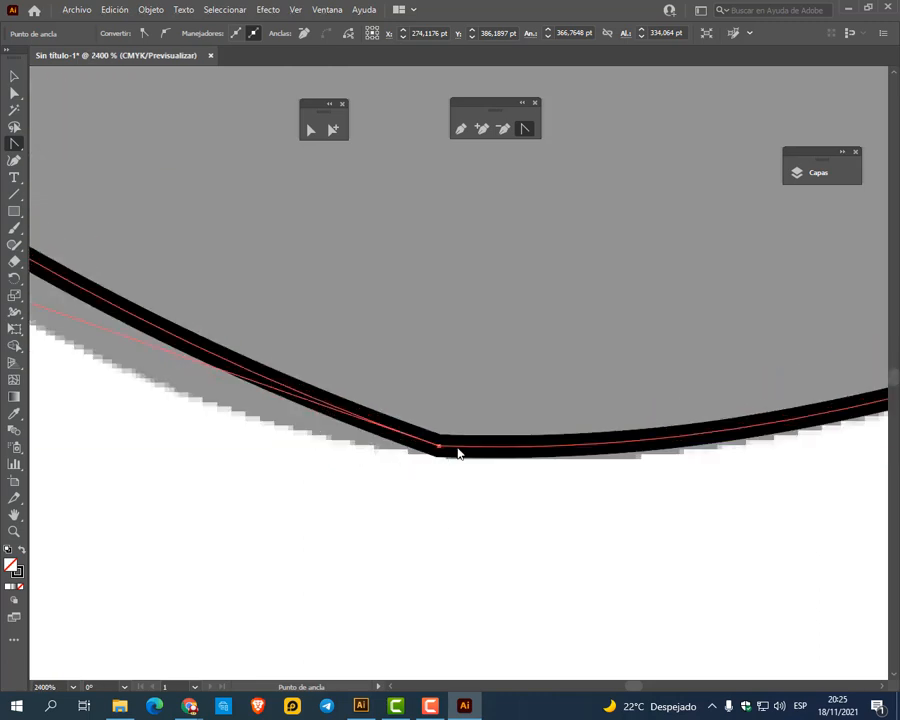
scroll(525, 452, down, 4)
click(309, 131)
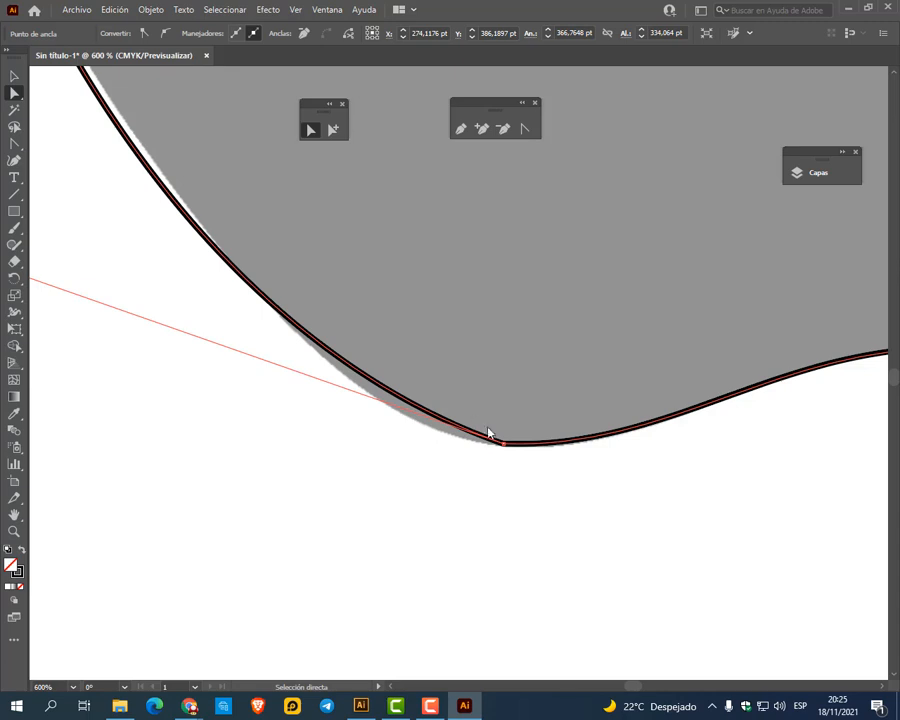
click(506, 447)
scroll(530, 447, down, 4)
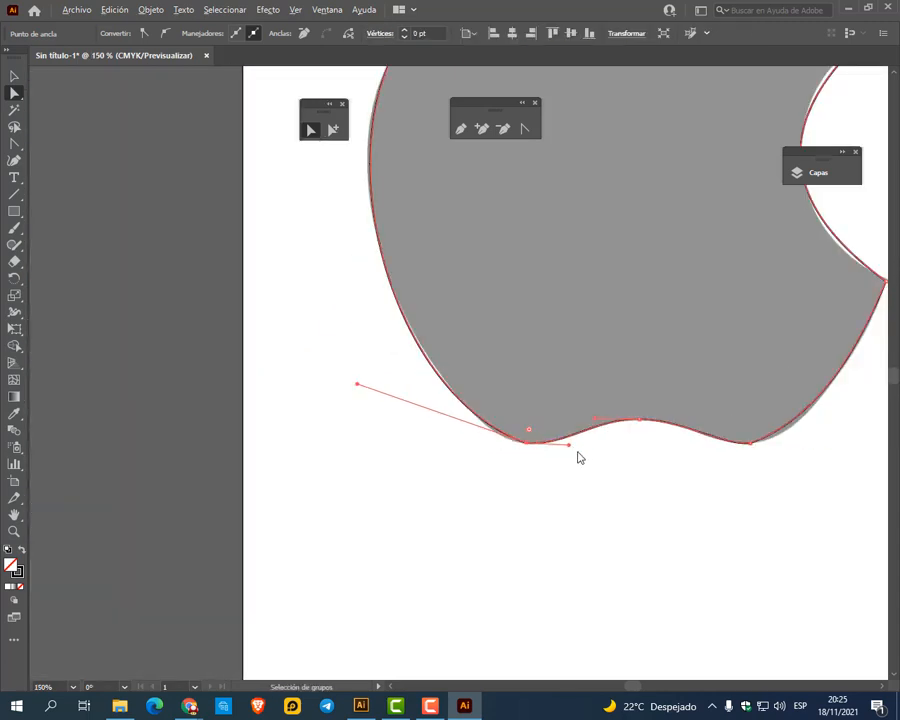
scroll(577, 454, up, 4)
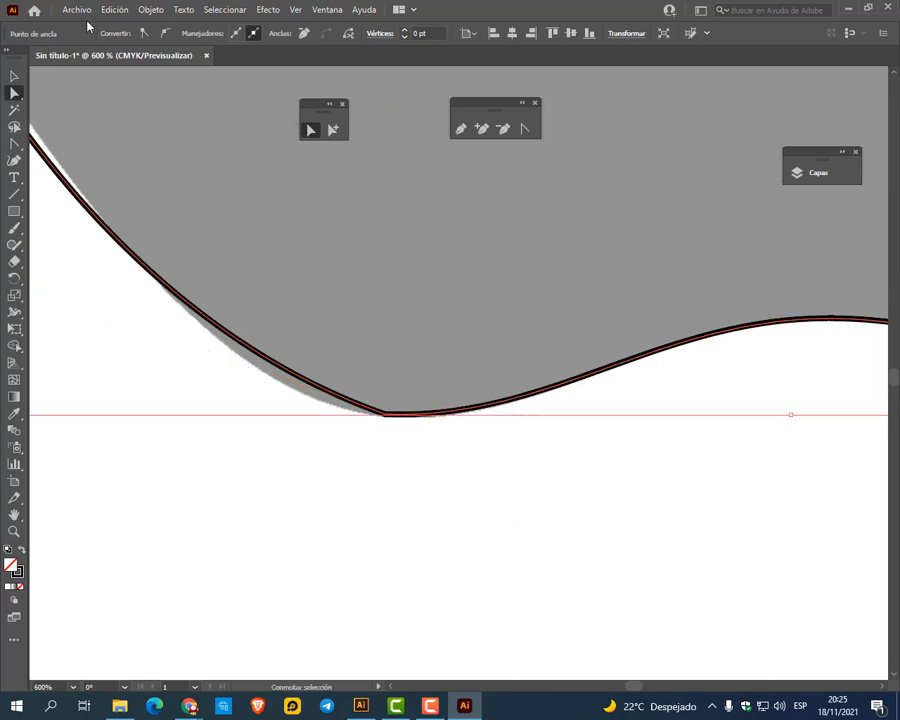
click(165, 33)
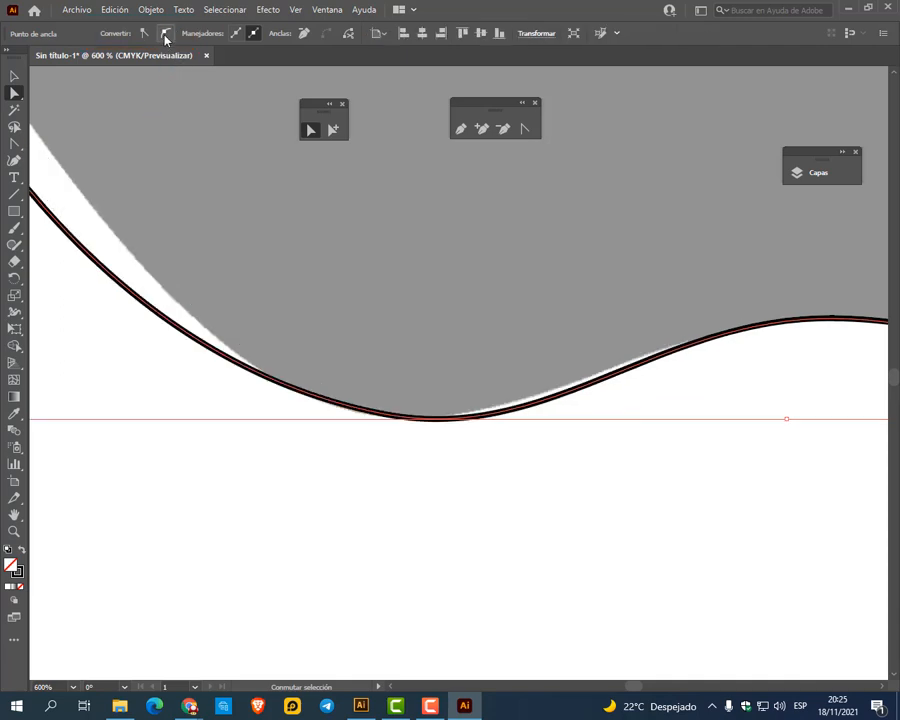
scroll(480, 422, down, 4)
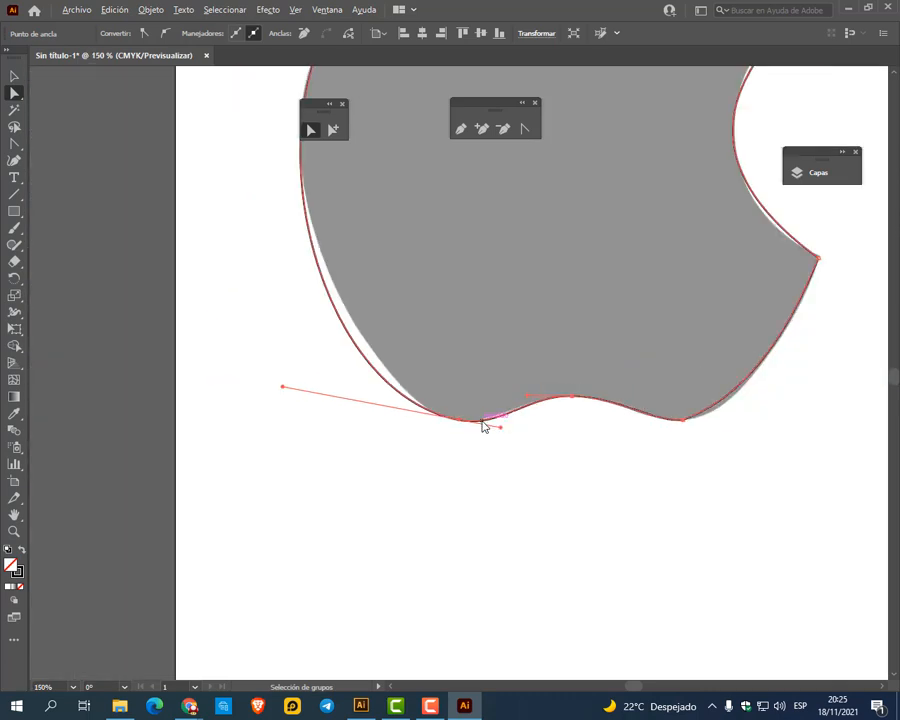
Adjust the lower-left anchor's outer handle and move the anchor slightly up and left along the template edge
drag(282, 388, 296, 373)
scroll(470, 432, up, 4)
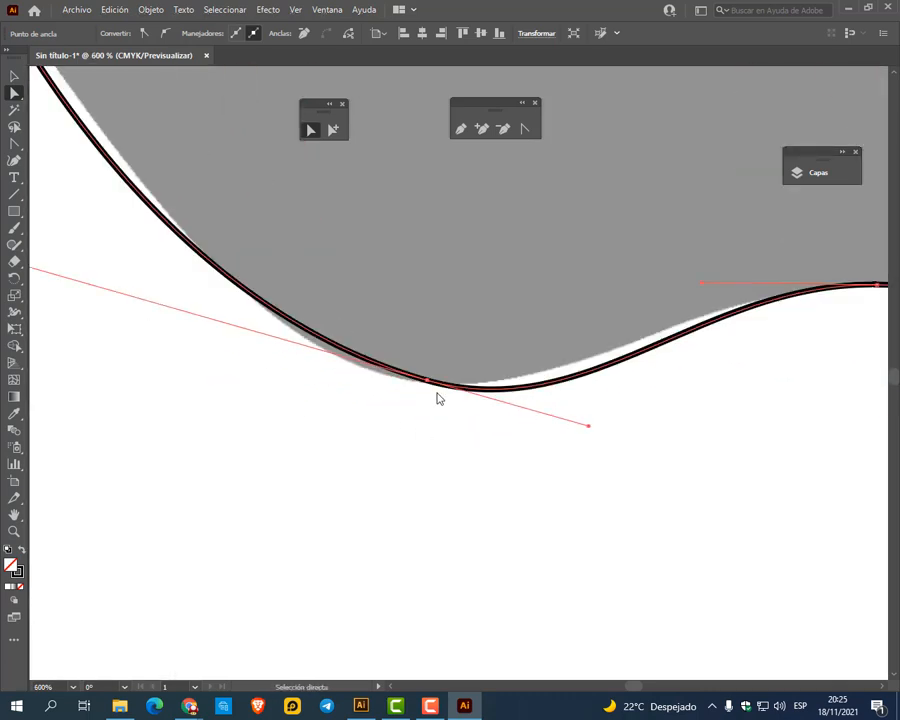
drag(437, 393, 405, 375)
scroll(408, 349, down, 4)
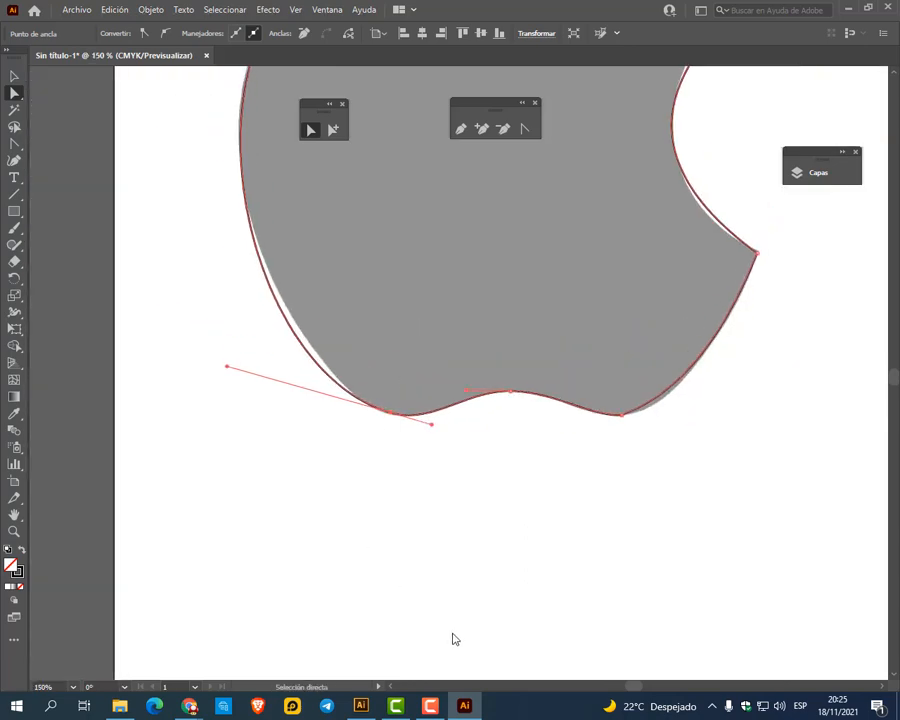
In the older Illustrator, convert the test triangle's bottom anchor to a smooth point and rotate its handles
click(364, 706)
scroll(193, 216, up, 4)
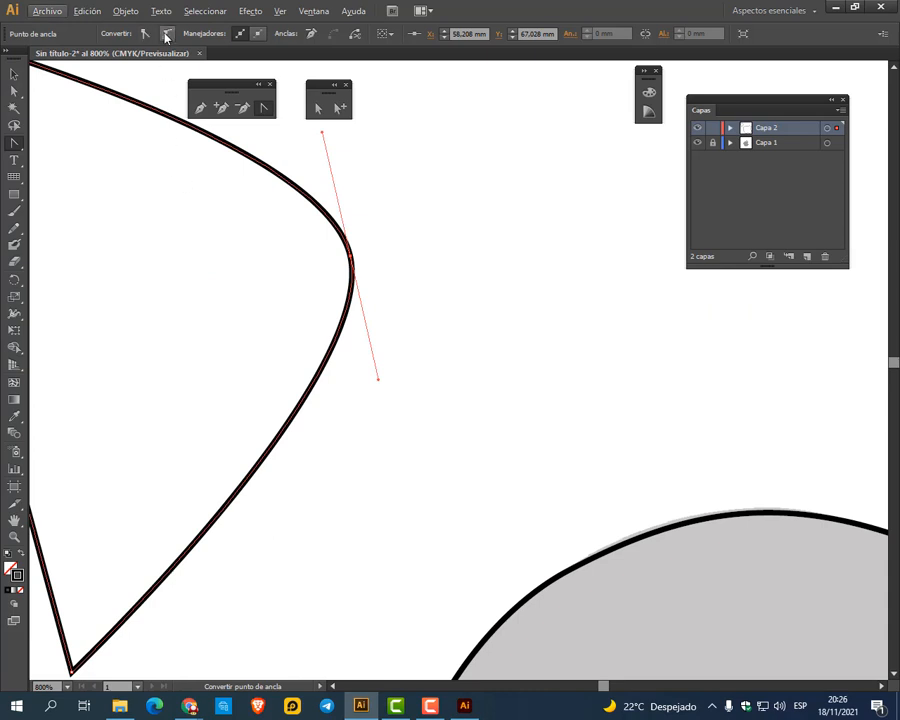
drag(295, 436, 385, 386)
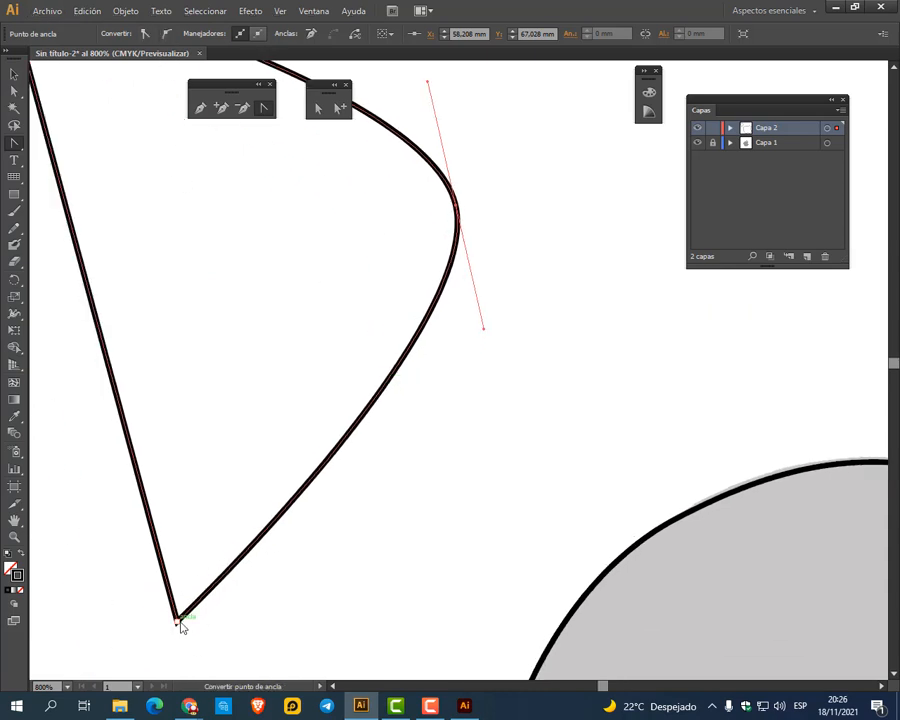
click(318, 107)
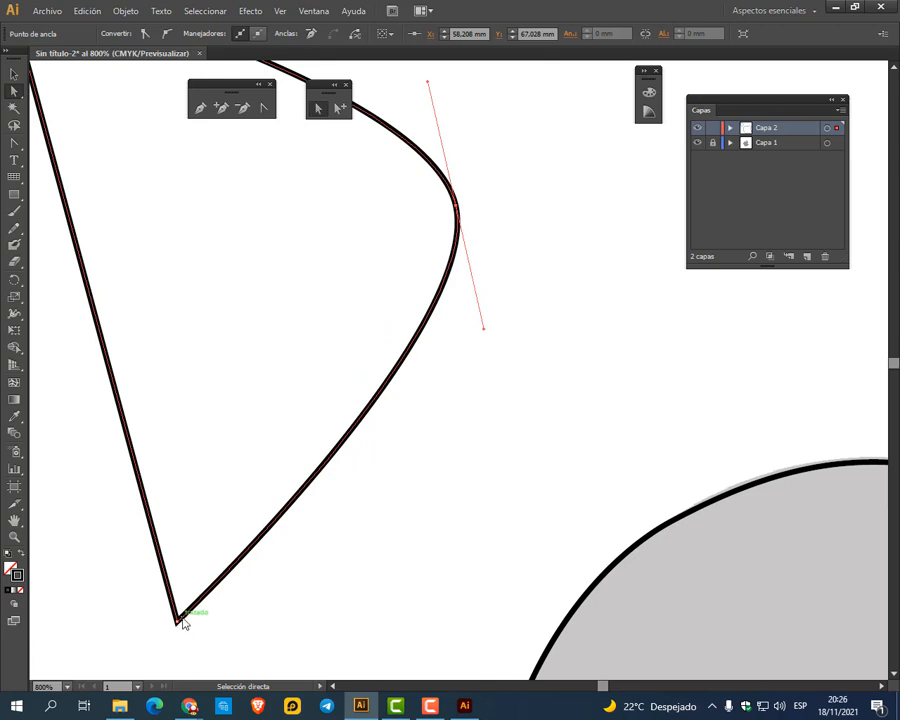
click(178, 621)
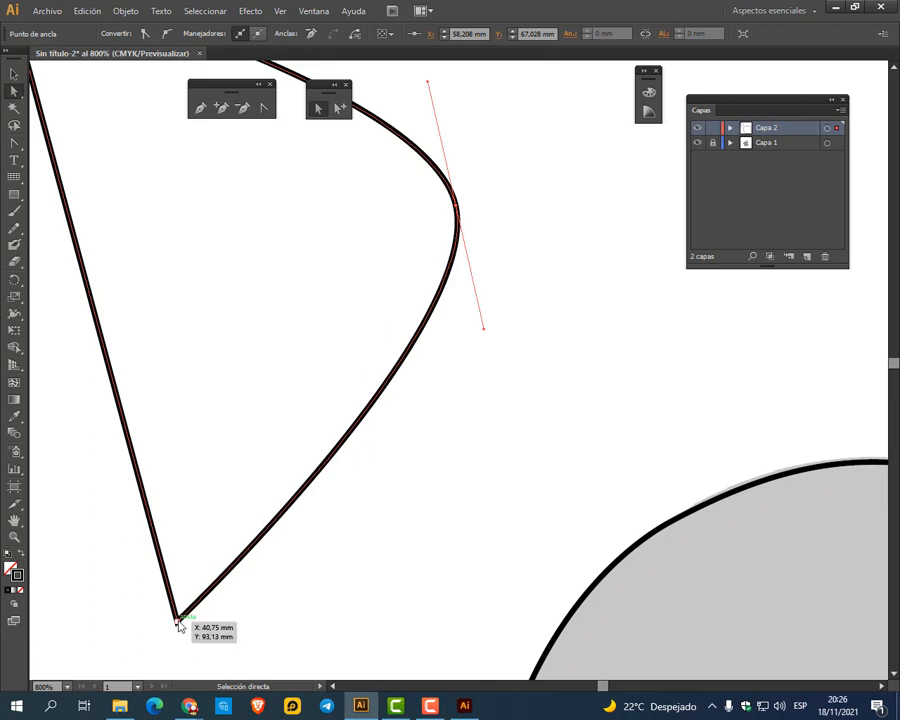
click(166, 38)
key(ctrl+minus)
key(ctrl+minus)
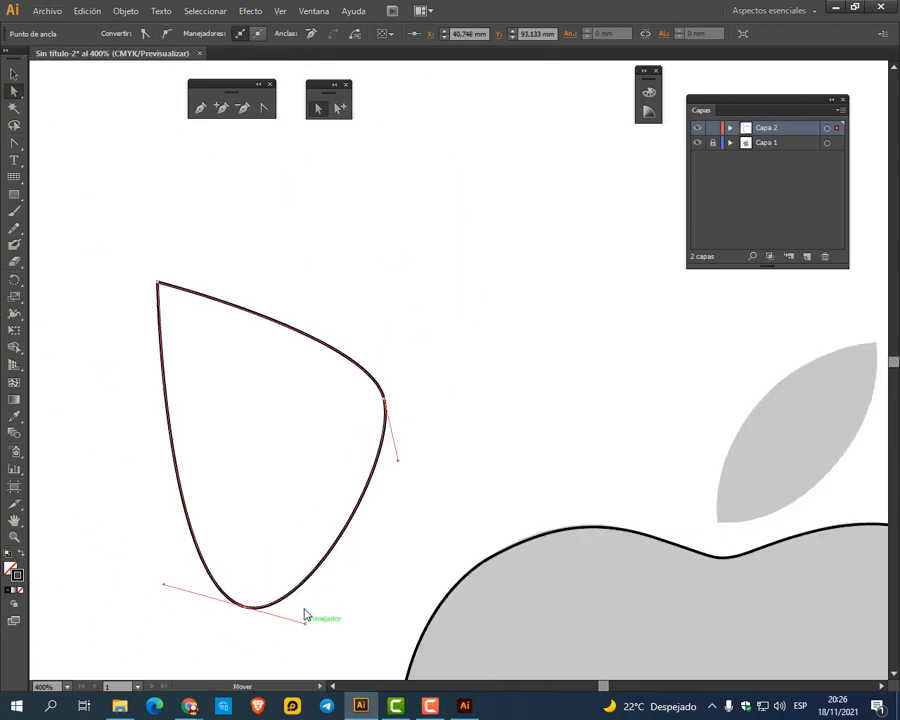
drag(305, 617, 286, 645)
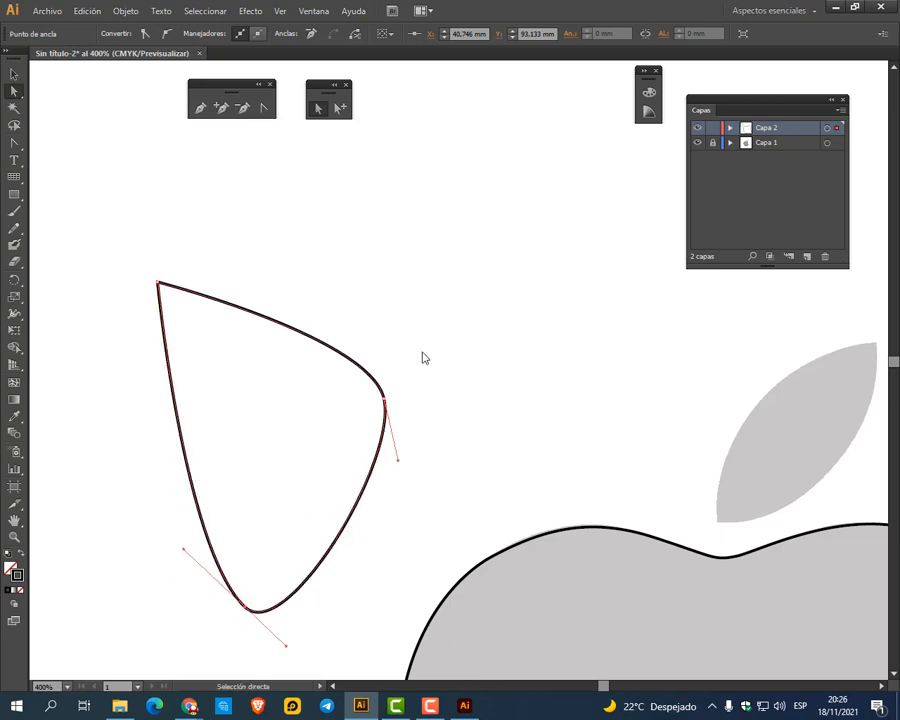
Back in the newer Illustrator, bend the straight segment above the bite outward onto the template with the Anchor Point tool
click(464, 707)
drag(450, 274, 386, 469)
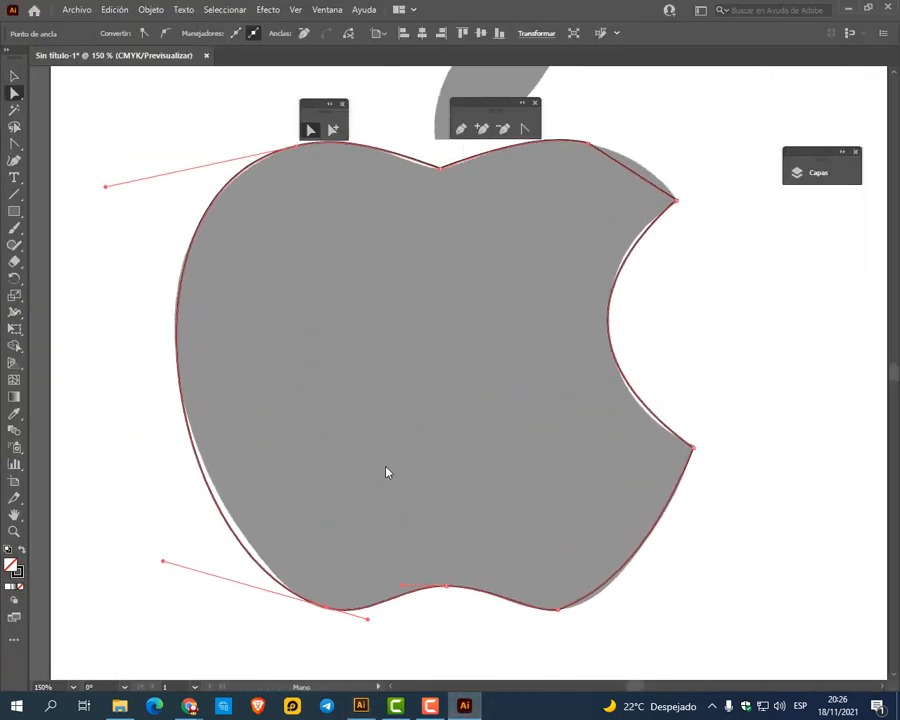
click(524, 128)
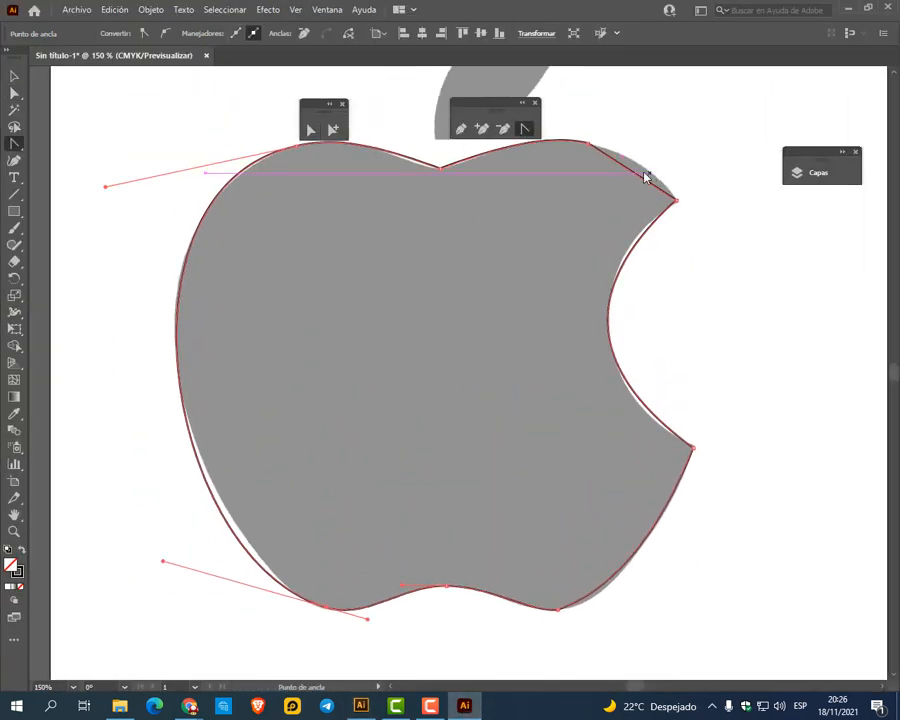
drag(630, 175, 632, 166)
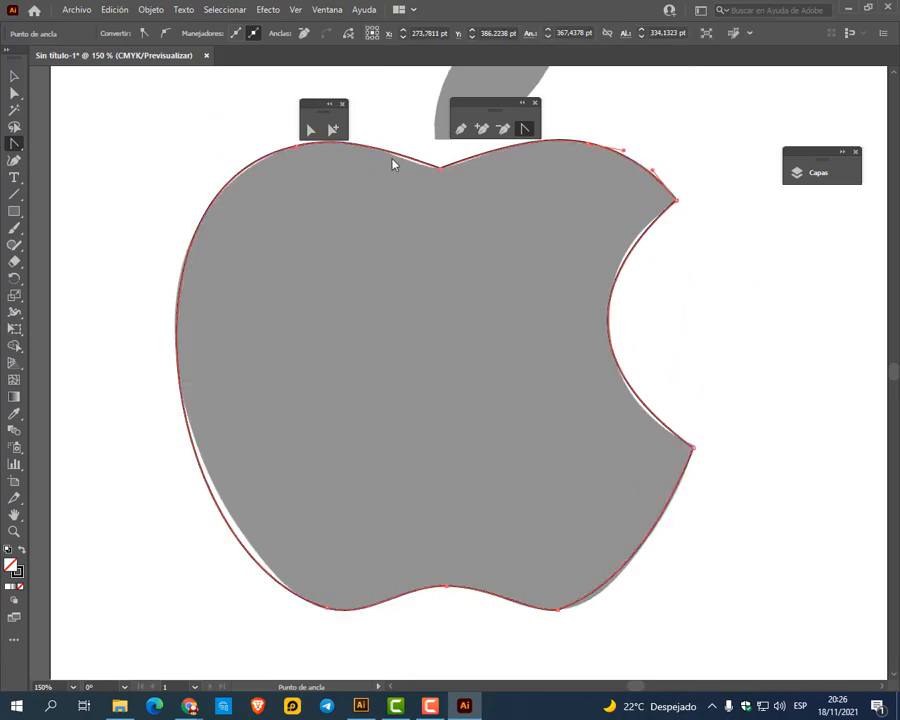
Turn the apple's top notch anchor into a smooth curve with horizontal handles using the Anchor Point tool
key(a)
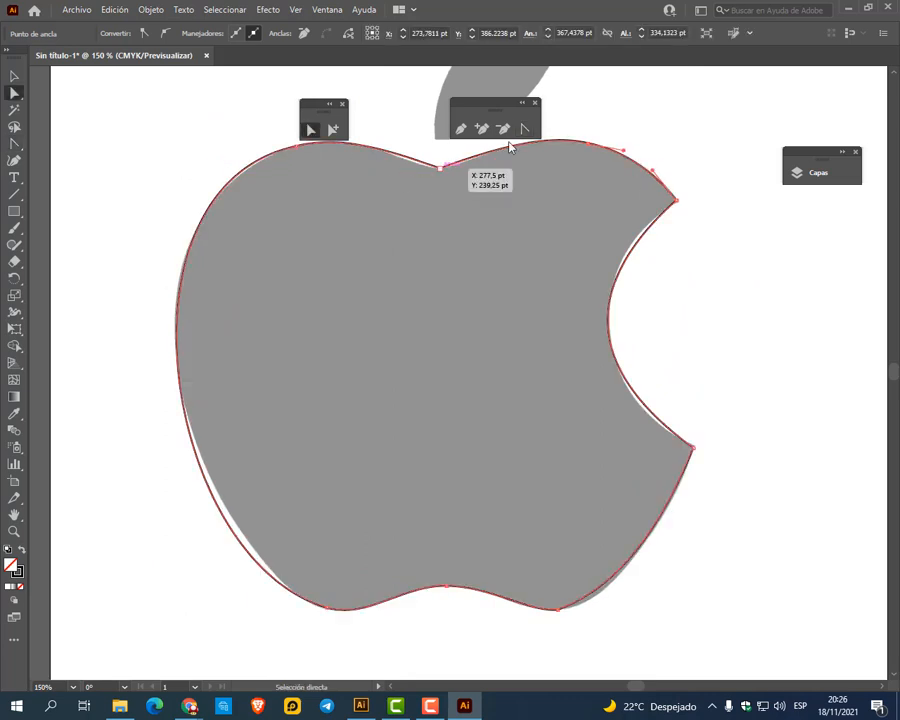
key(shift+c)
drag(443, 174, 478, 168)
Lengthen the upper-left lobe anchor's inner handle so the curve into the top notch follows the template
key(space)
drag(396, 121, 412, 190)
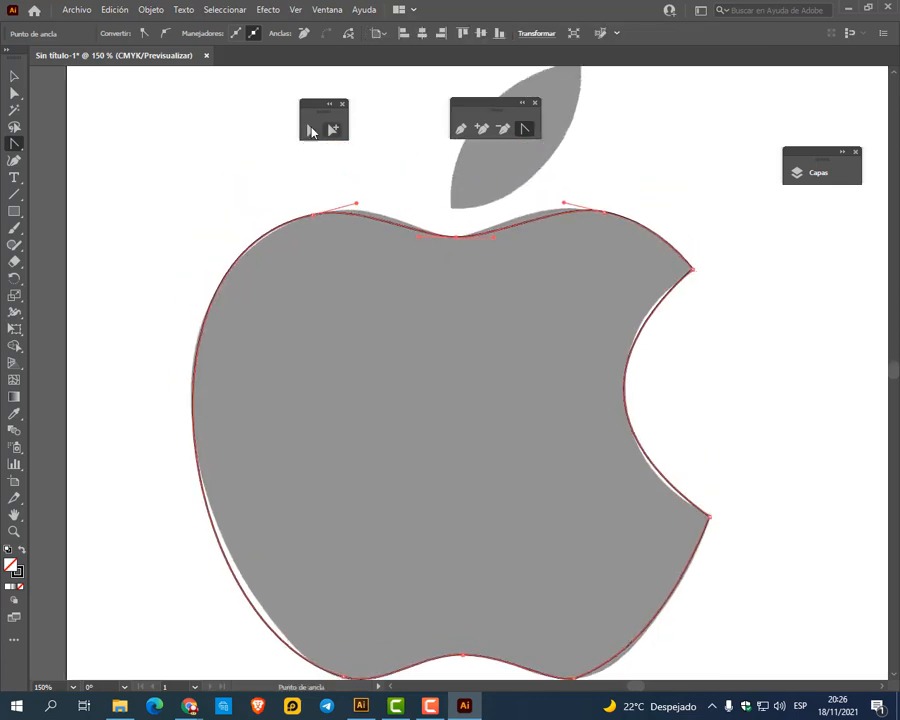
key(a)
drag(311, 205, 379, 197)
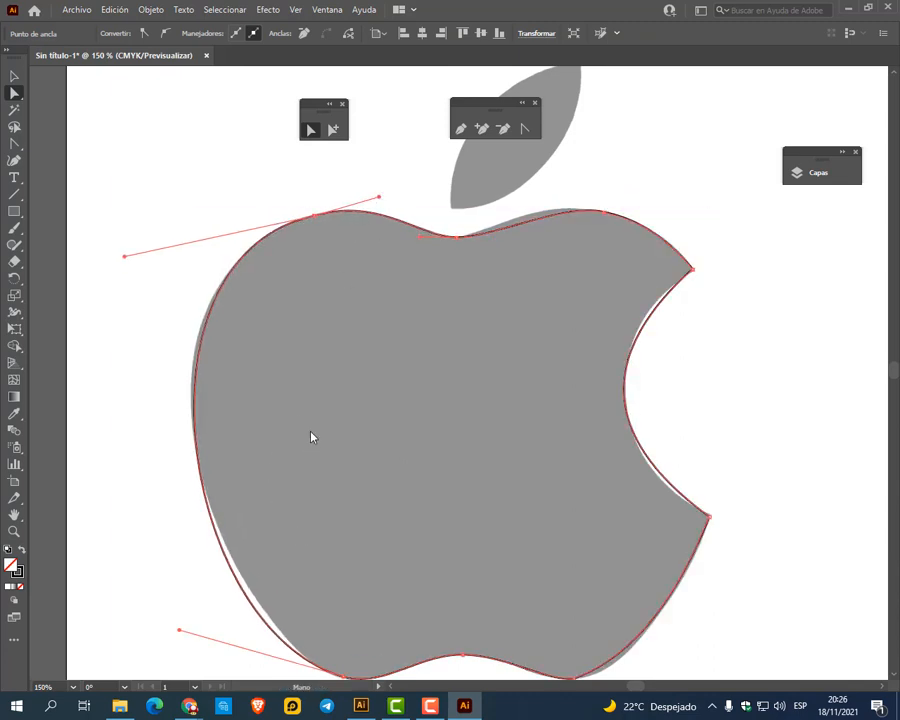
Add an anchor on the apple's upper-left side and move it outward onto the template edge
scroll(311, 437, down, 1)
click(481, 128)
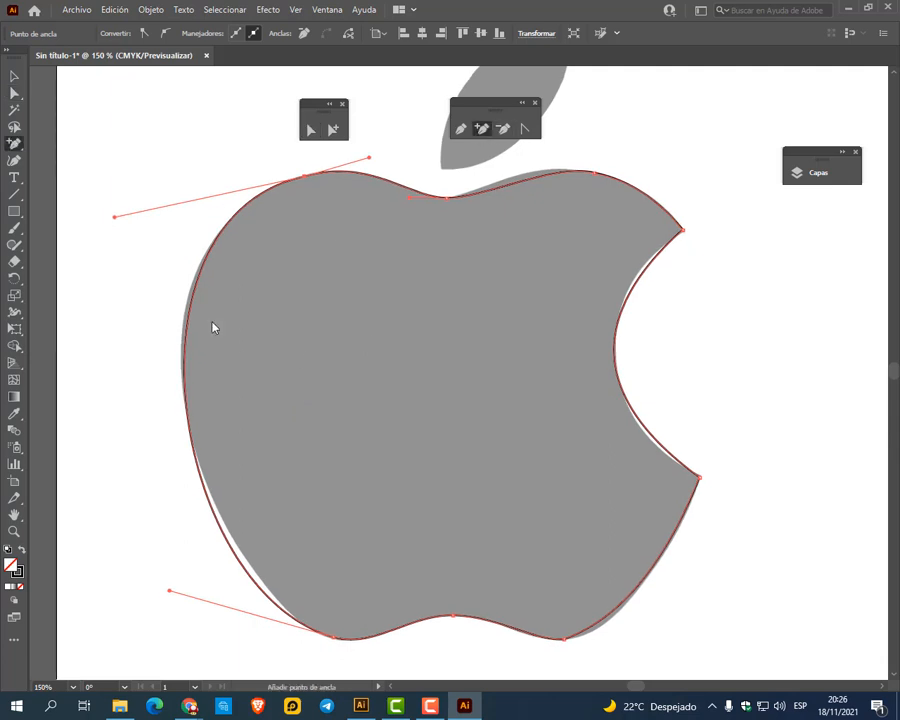
click(197, 288)
key(a)
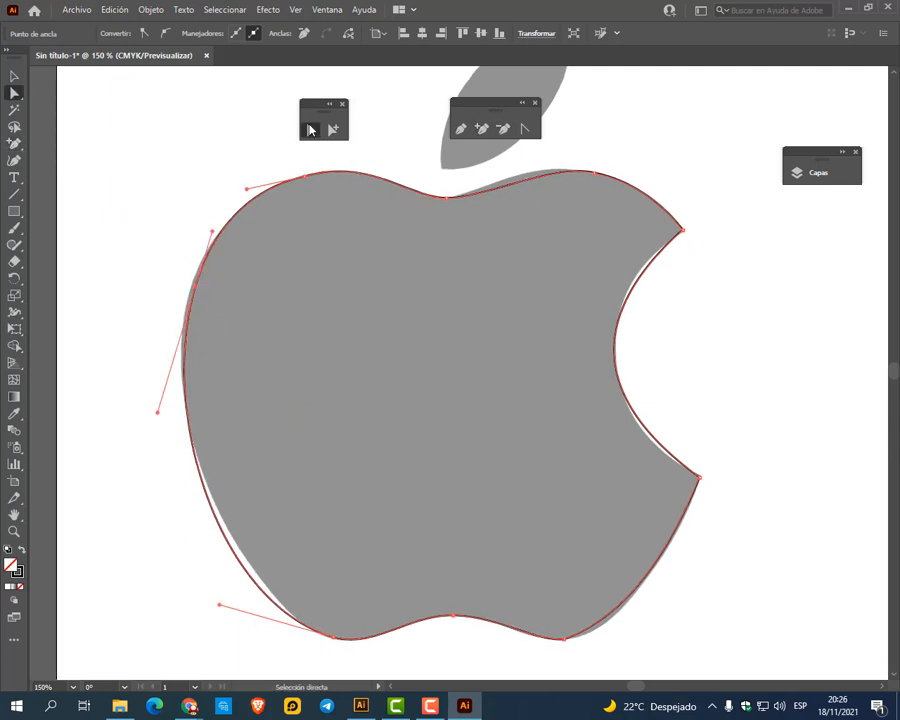
scroll(199, 288, up, 3)
drag(210, 242, 200, 243)
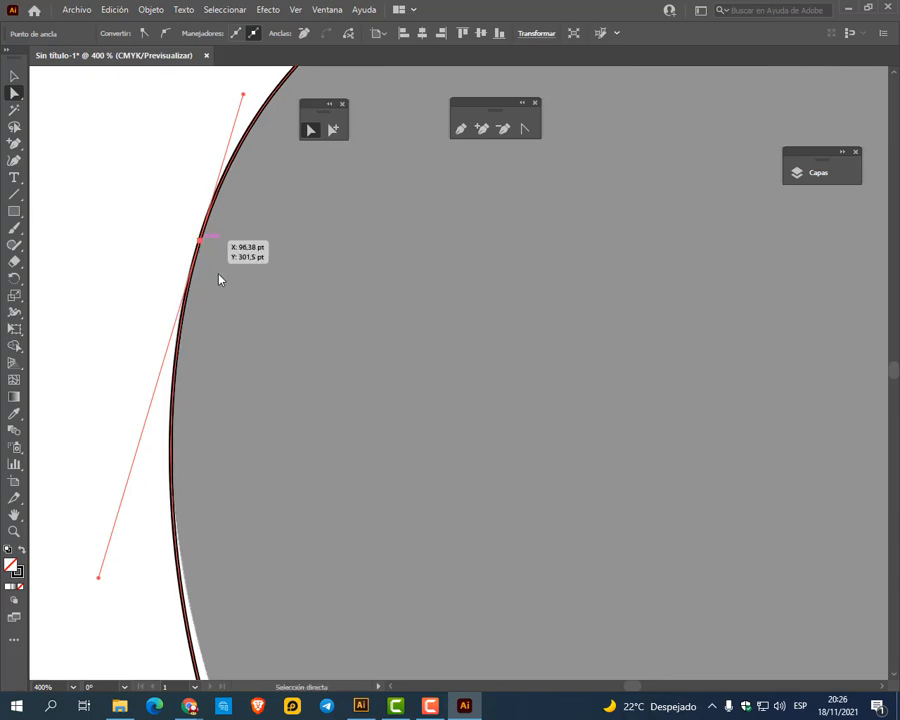
Add an anchor on the apple's lower-left side and move it inward onto the template edge
scroll(294, 366, down, 6)
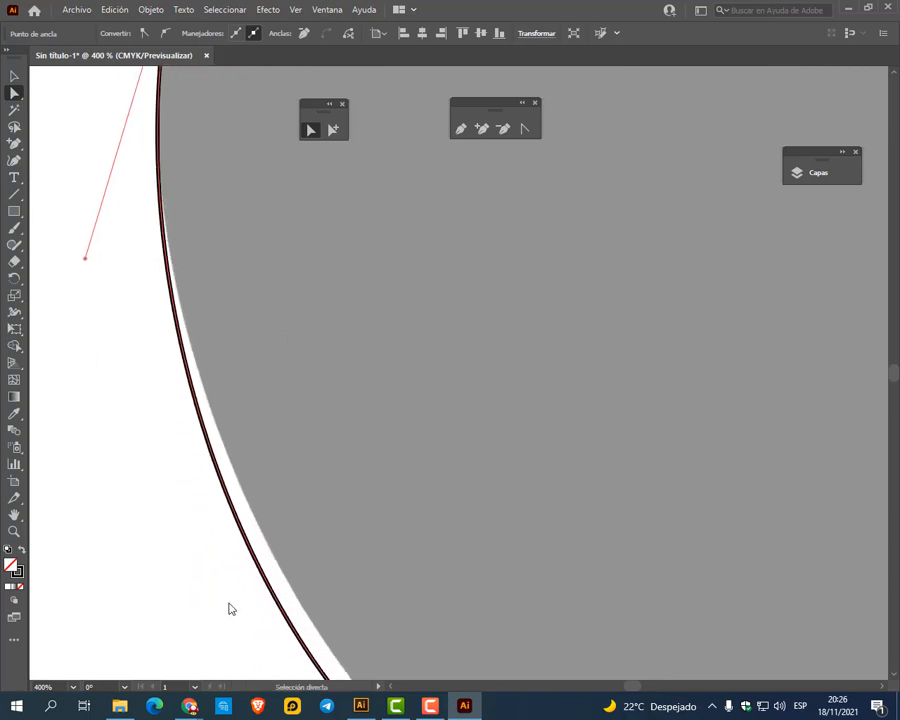
scroll(325, 577, down, 2)
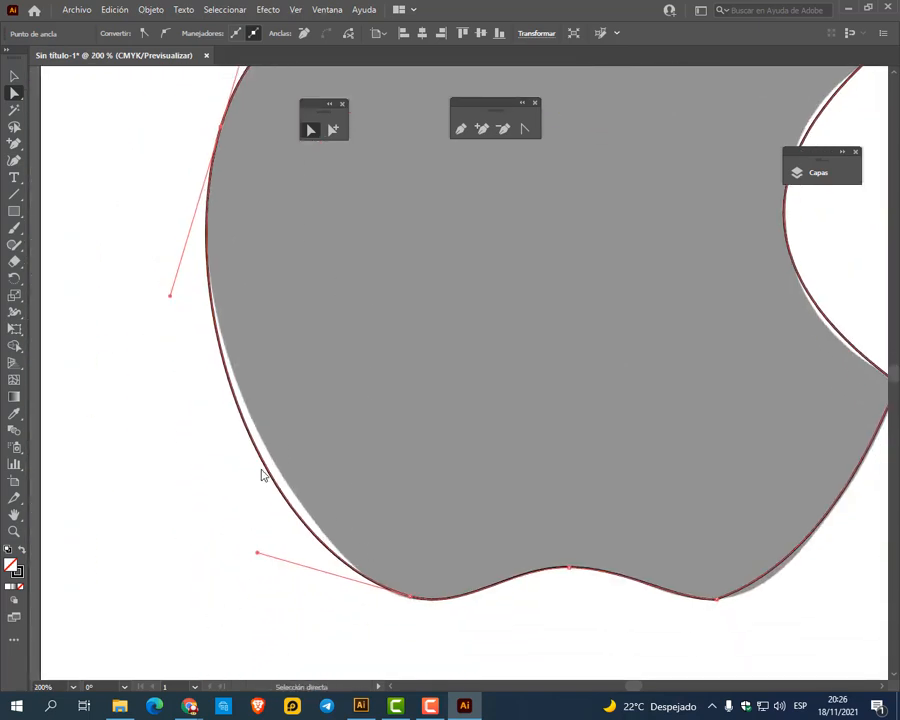
click(482, 130)
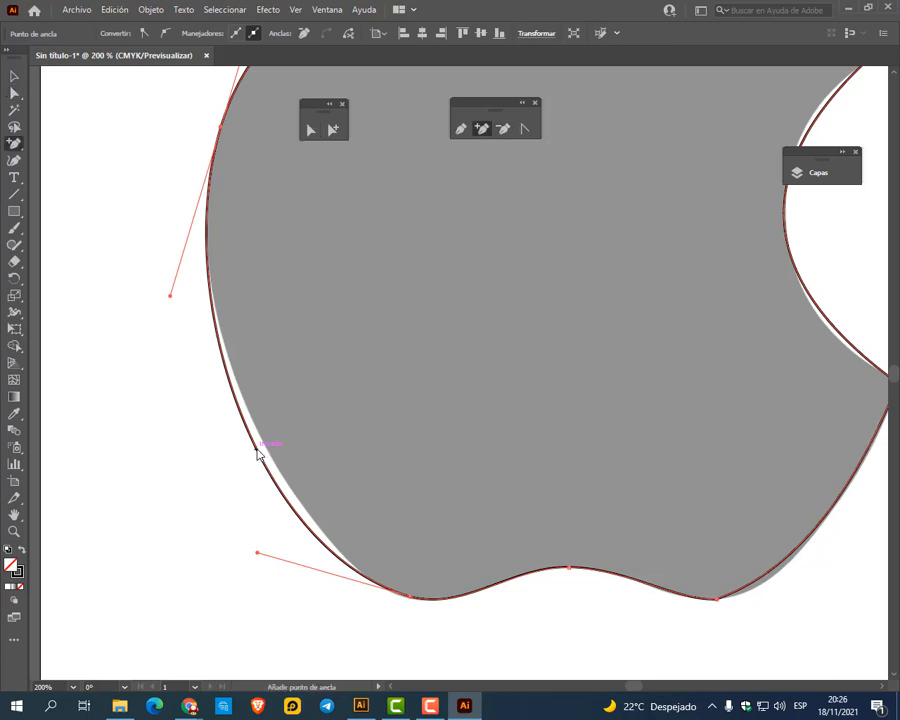
click(257, 450)
click(310, 130)
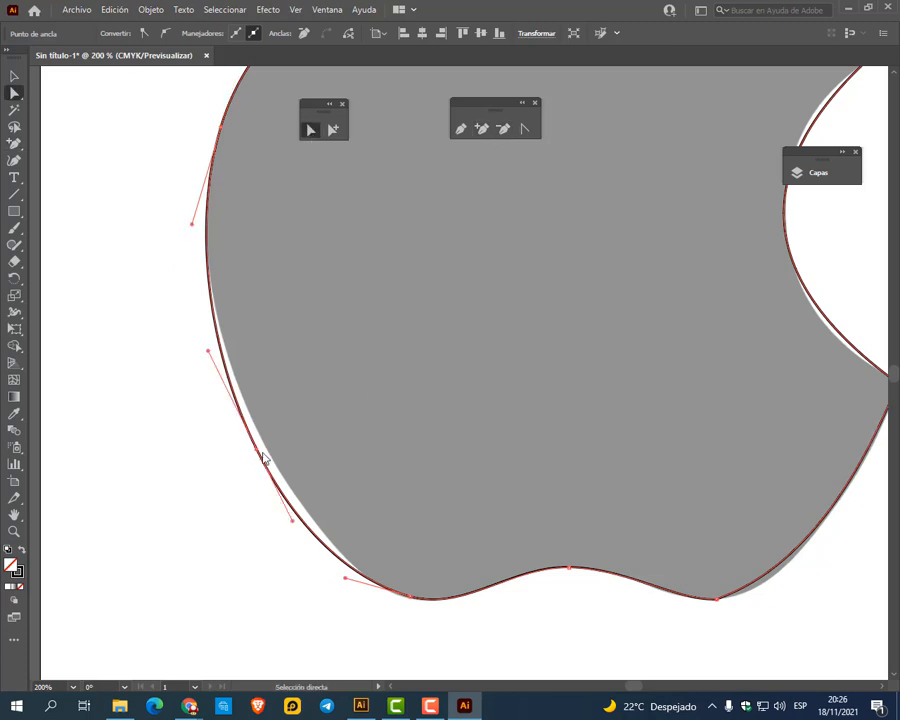
drag(261, 453, 262, 446)
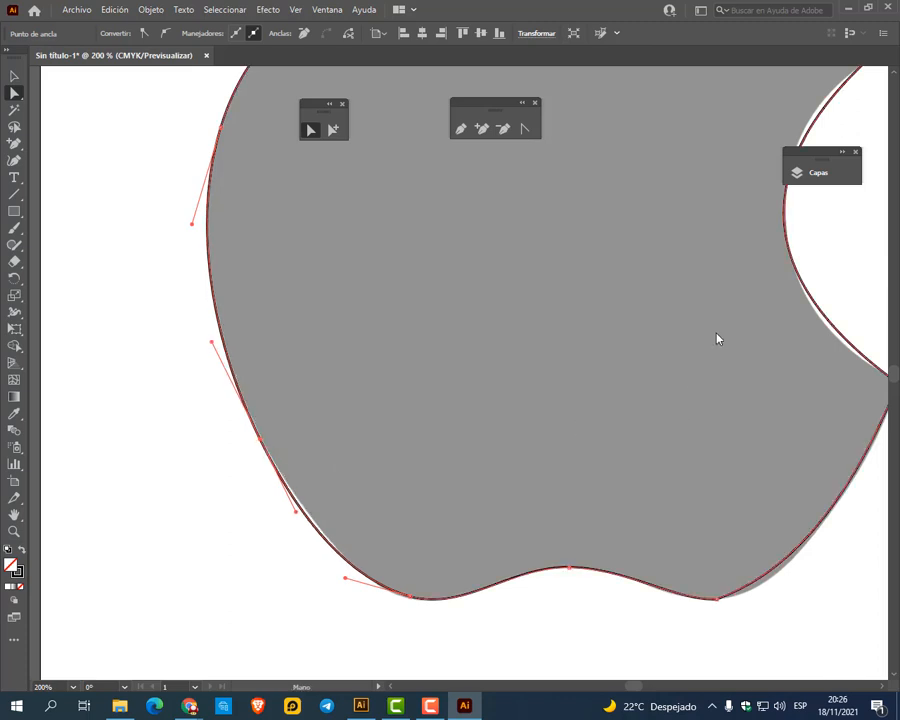
Adjust the inner handles of the bite's lower and upper corner anchors so the concave curve follows the template
drag(717, 335, 450, 504)
click(634, 549)
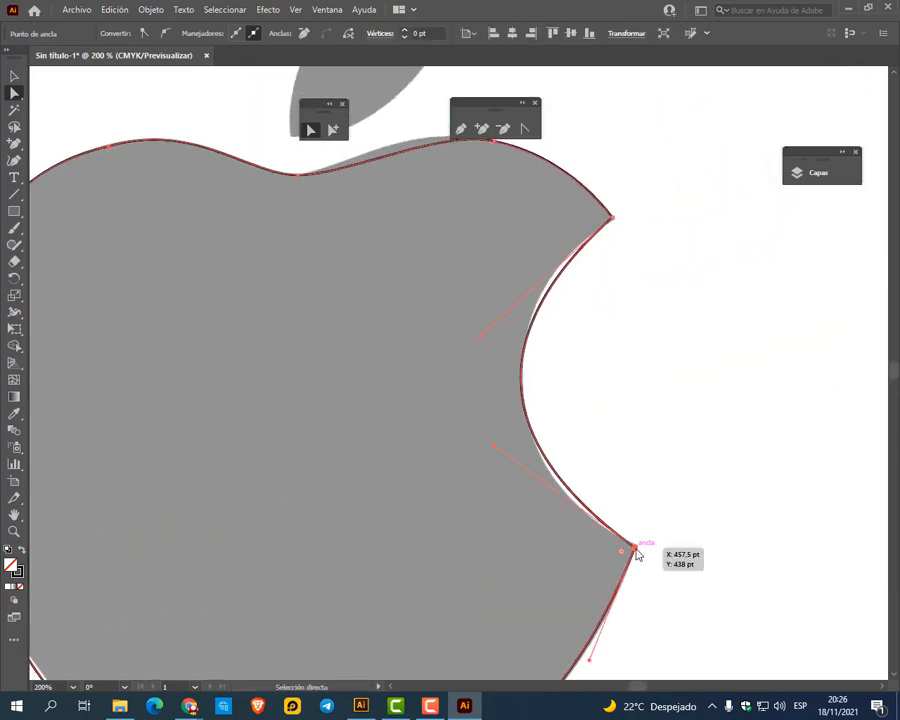
drag(494, 447, 499, 469)
drag(483, 341, 479, 318)
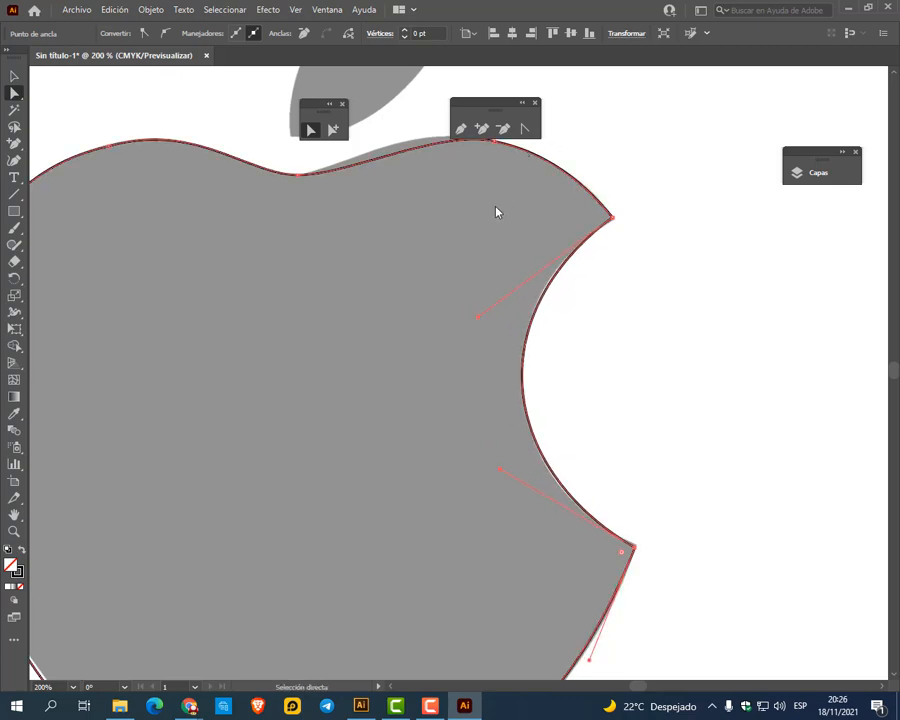
Extend the upper-right lobe anchor's inner handle toward the top notch to match the template, and deselect the outline
scroll(497, 212, up, 3)
drag(530, 268, 438, 248)
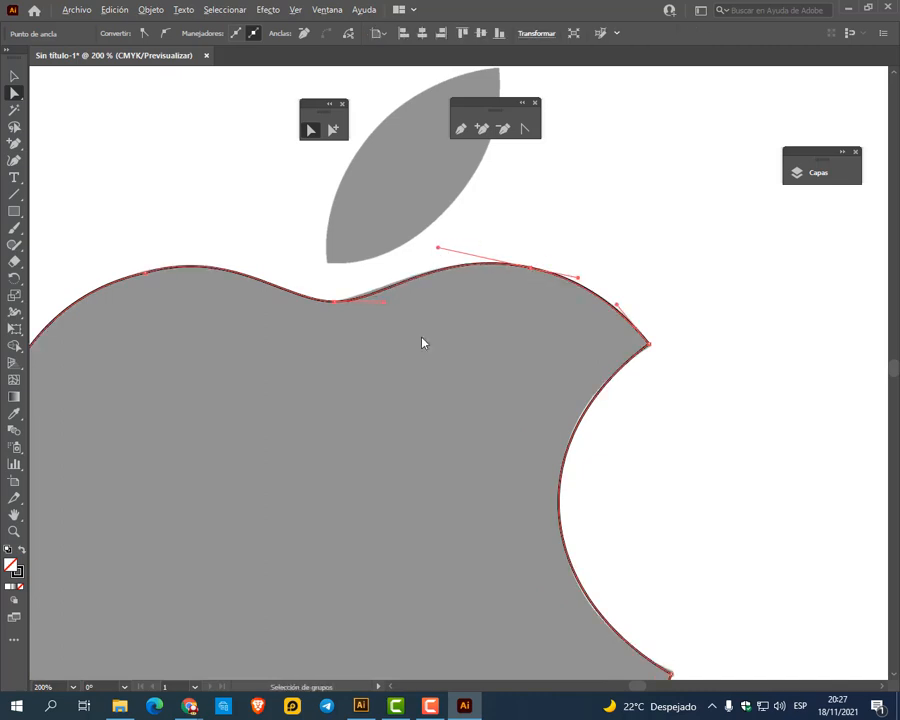
scroll(422, 343, down, 2)
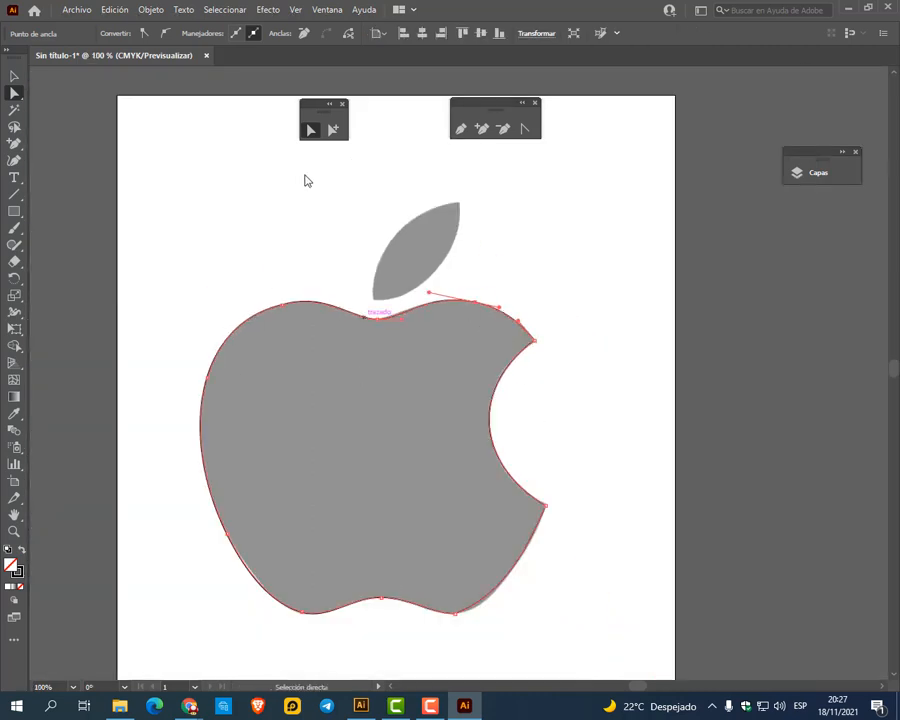
click(14, 76)
click(293, 251)
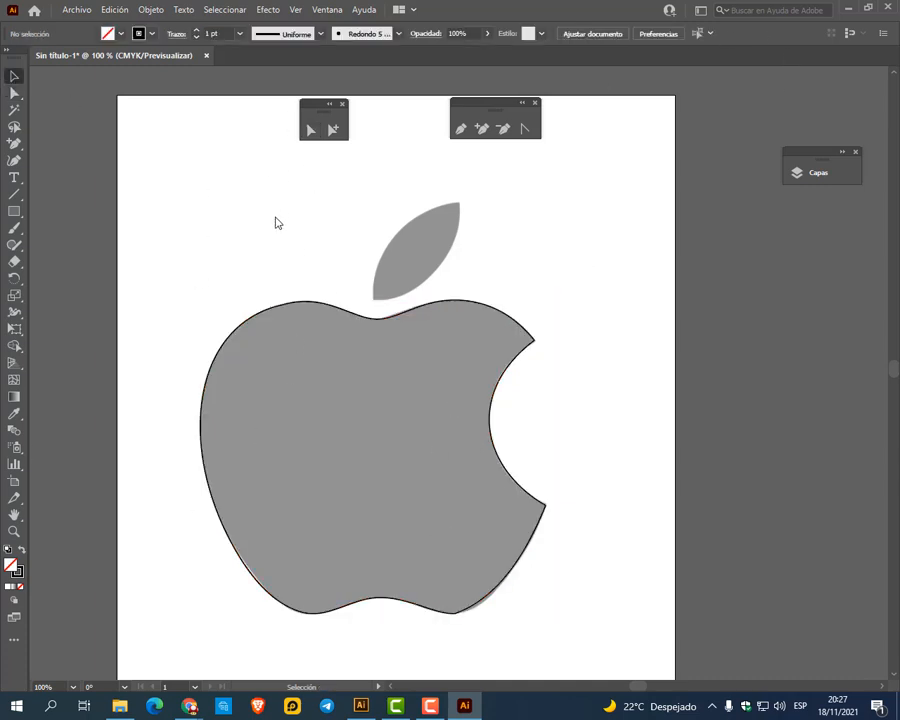
In the older Illustrator, delete the practice leaf-like shape and move the traced apple outline below the grey template
click(850, 10)
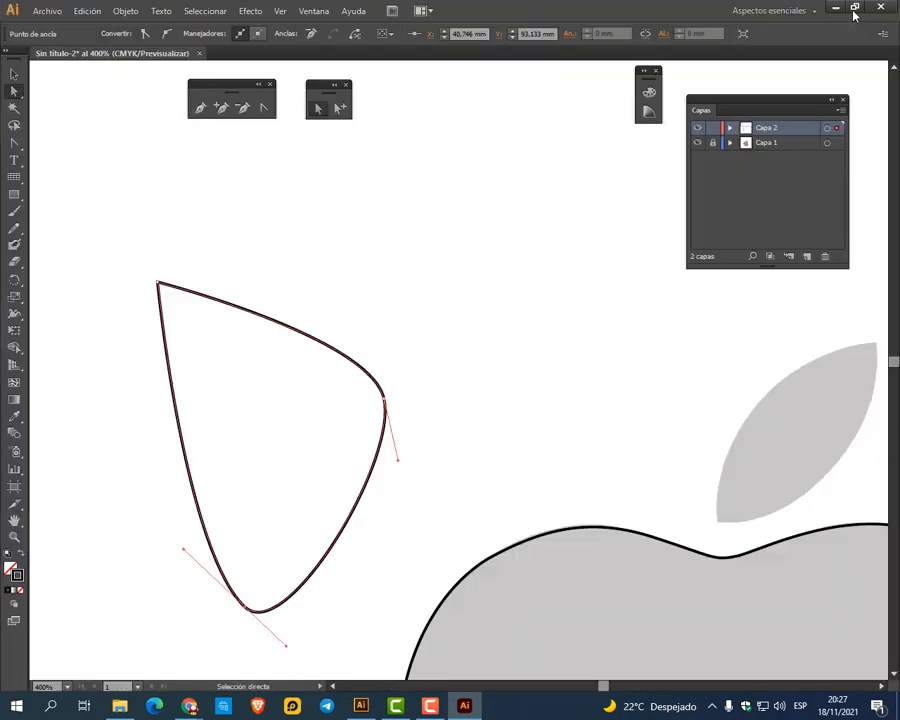
click(11, 73)
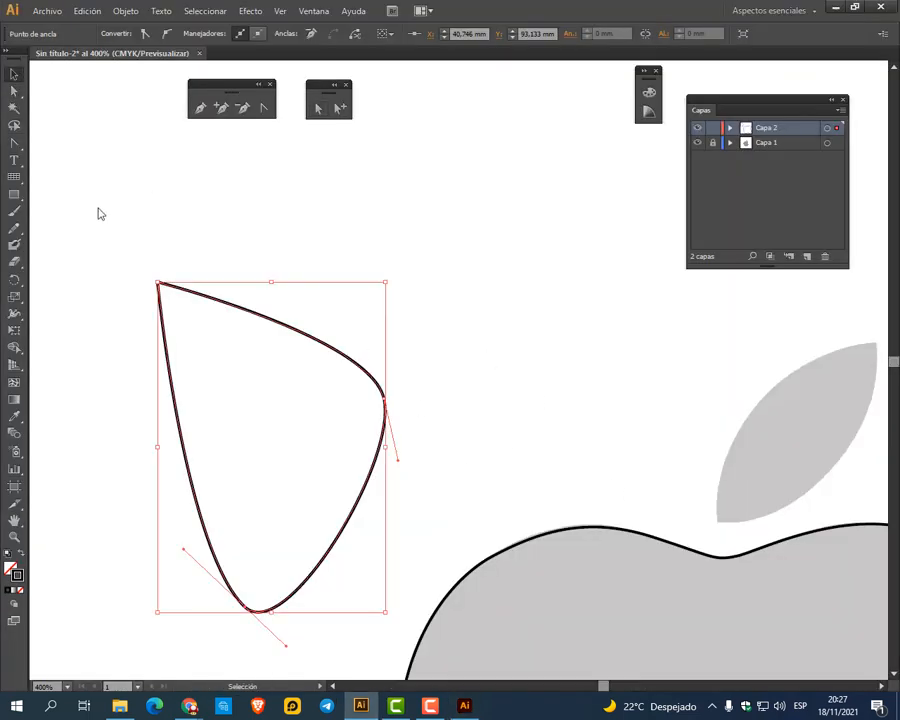
key(Delete)
scroll(391, 437, down, 2)
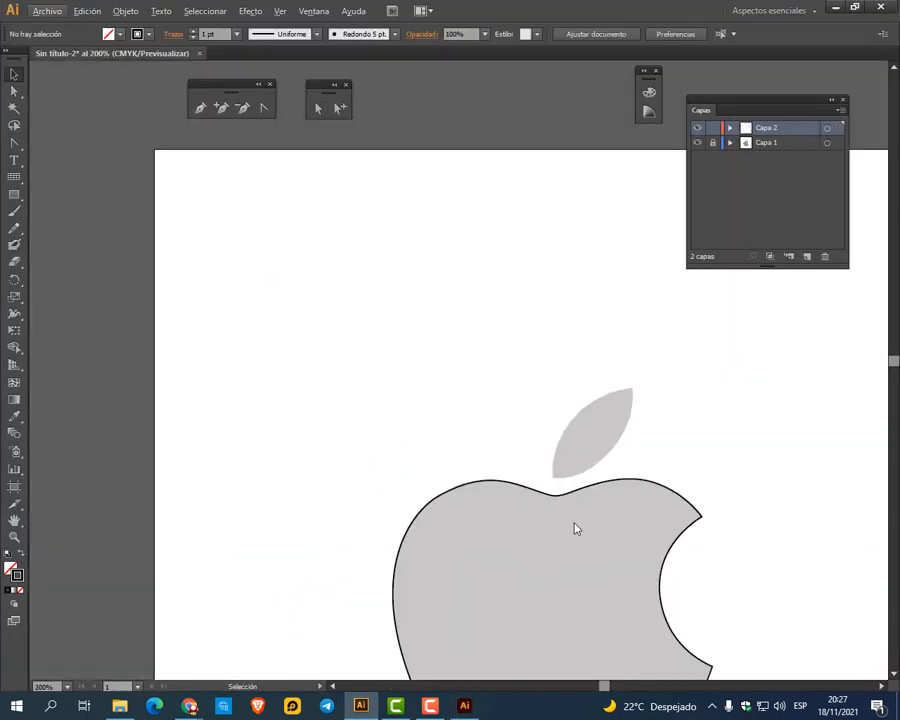
drag(579, 554, 412, 274)
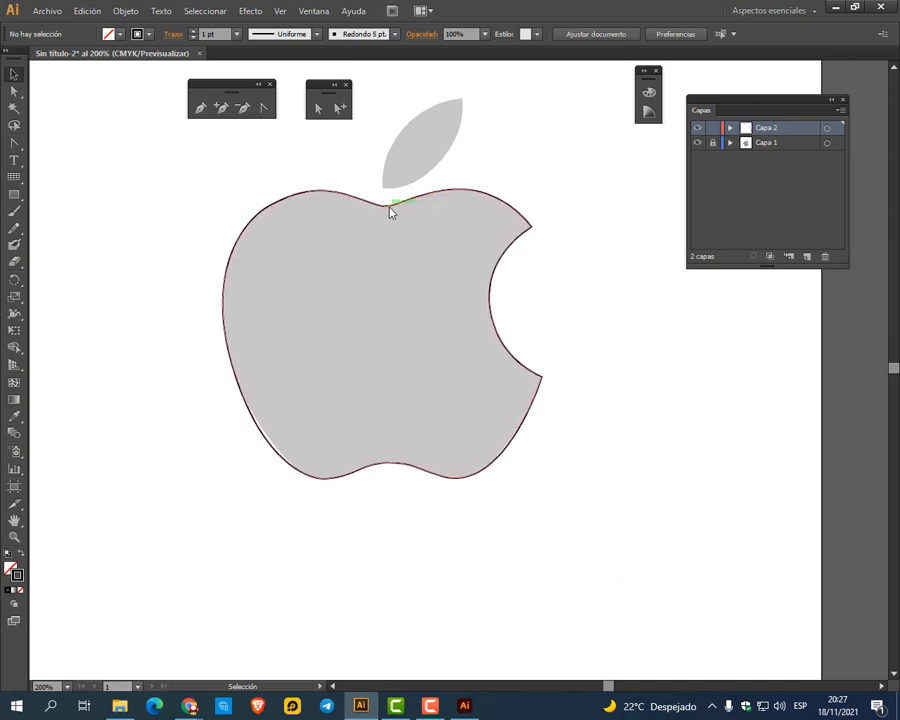
drag(390, 211, 396, 569)
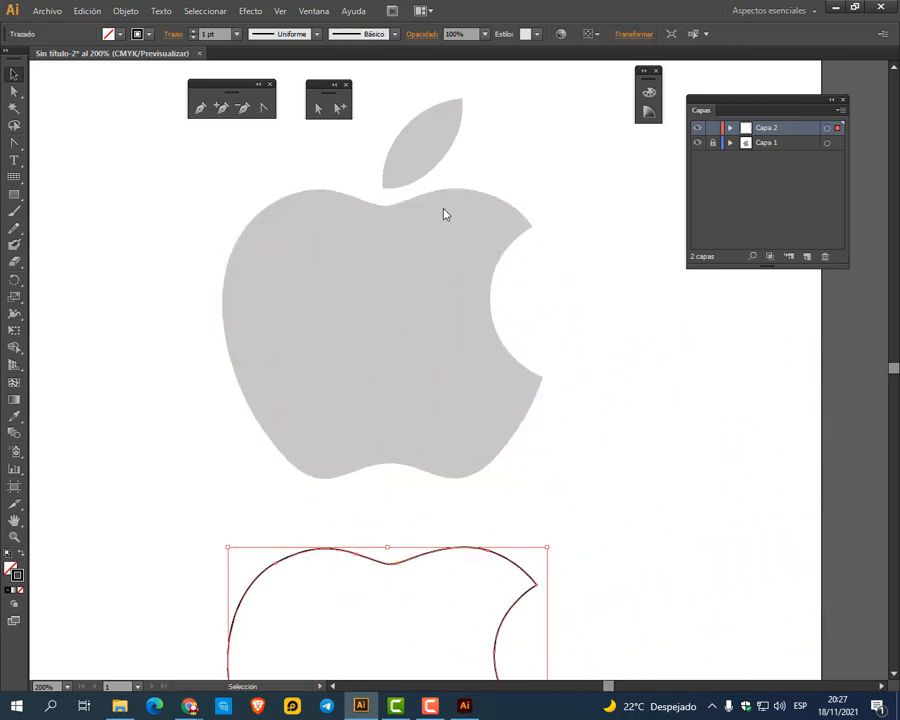
Draw an ellipse around the grey apple body and stretch its upper and left edges slightly outward
drag(14, 194, 44, 227)
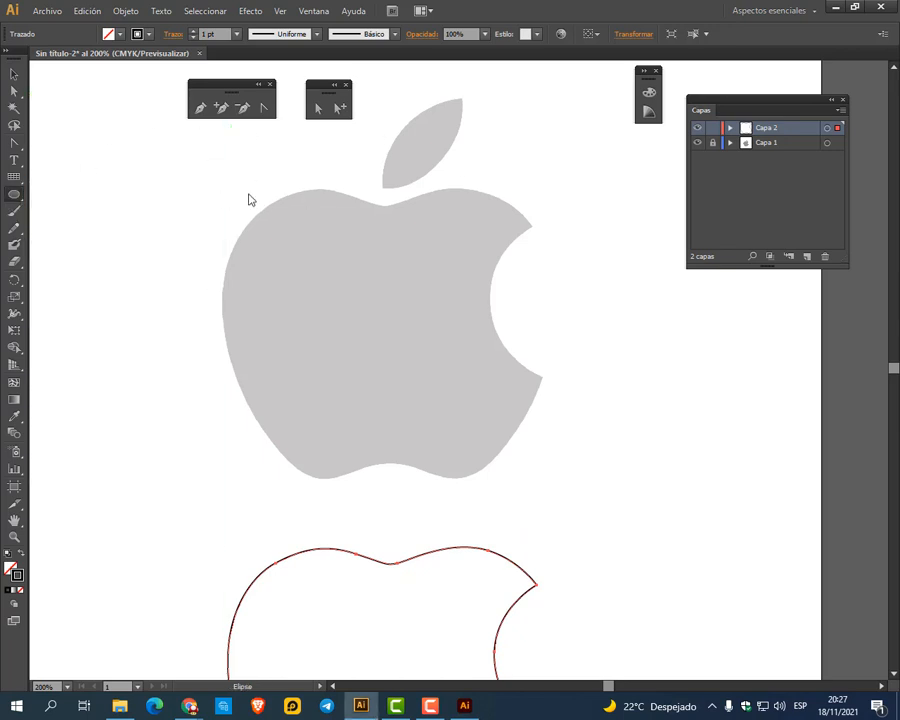
drag(216, 168, 566, 498)
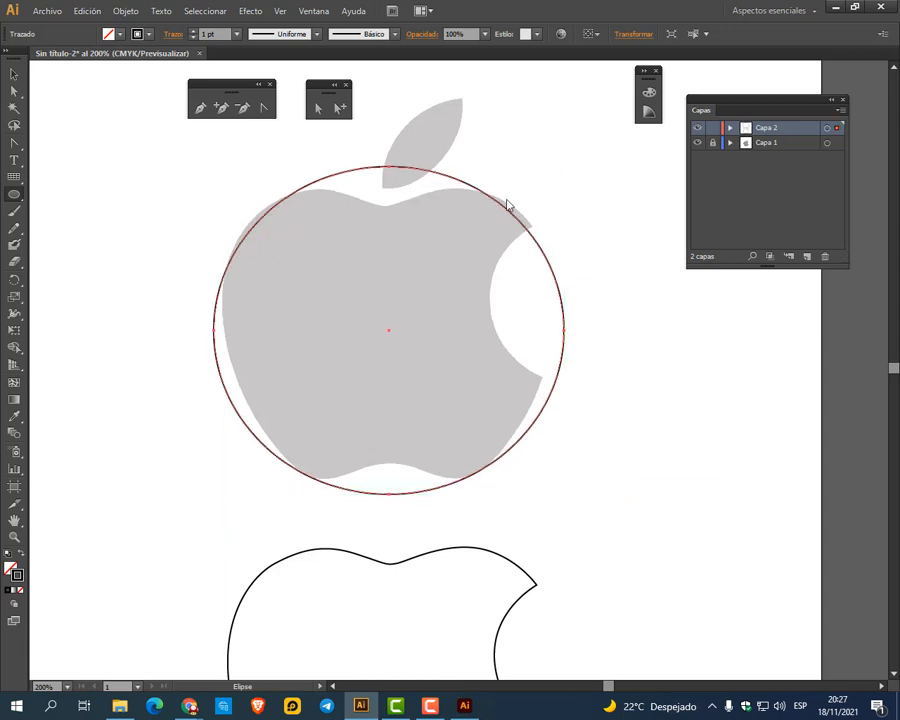
click(14, 75)
click(501, 131)
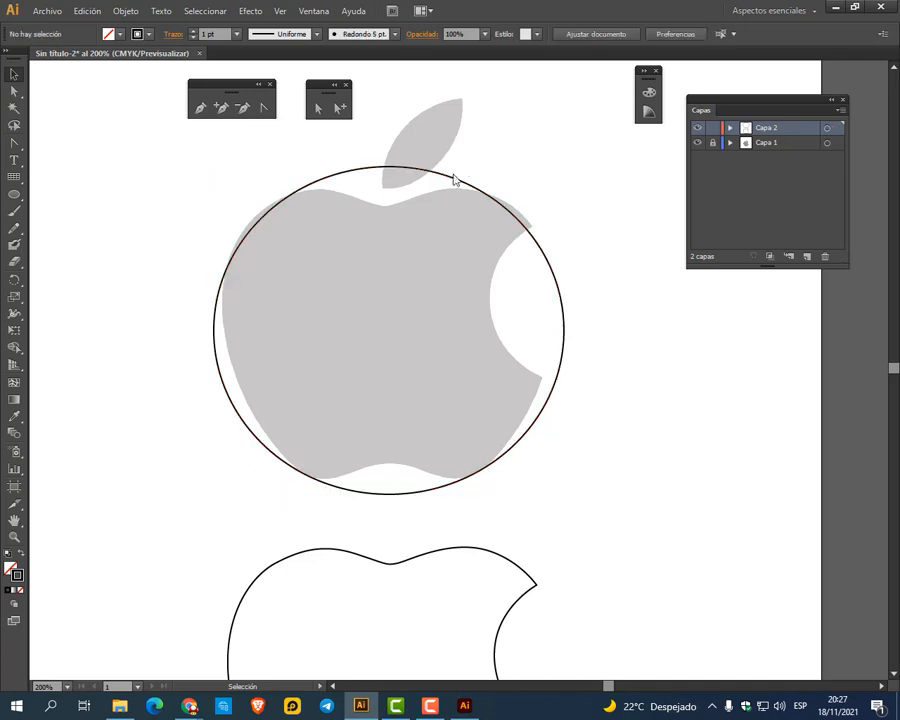
click(452, 176)
drag(389, 168, 386, 162)
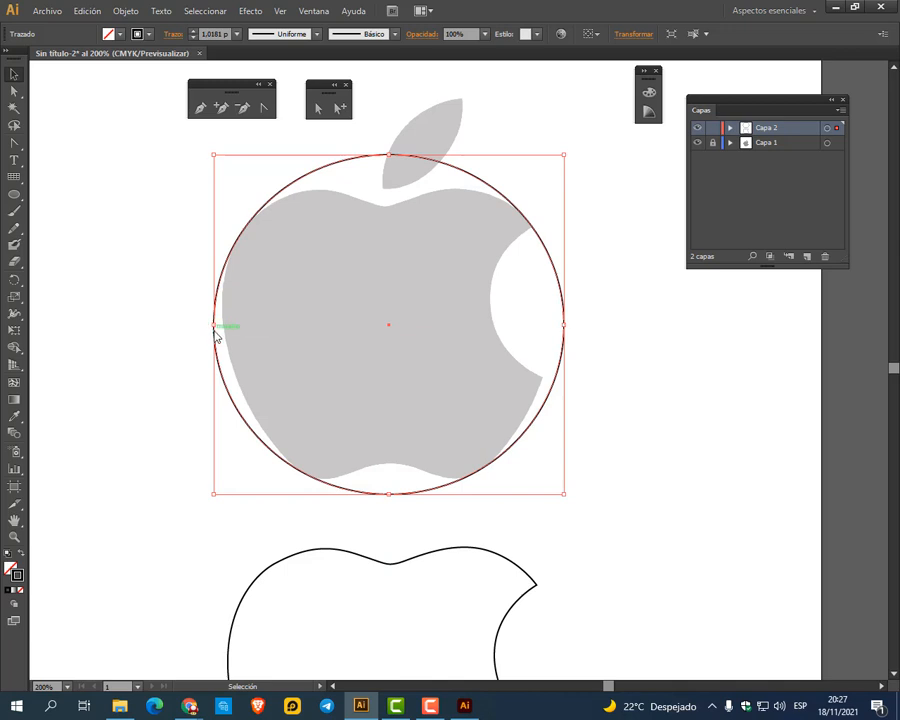
mouse_move(215, 326)
mouse_down()
mouse_move(222, 322)
mouse_move(213, 325)
mouse_up()
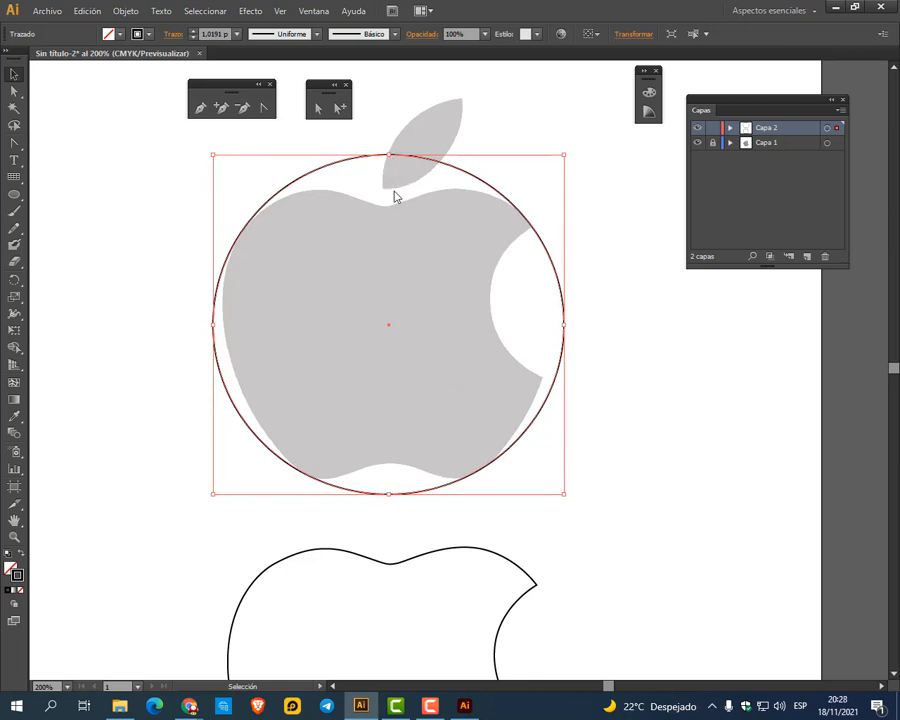
Move the ellipse's left anchor inward to the template edge, then tilt and lengthen its handles to follow the apple's side
click(319, 109)
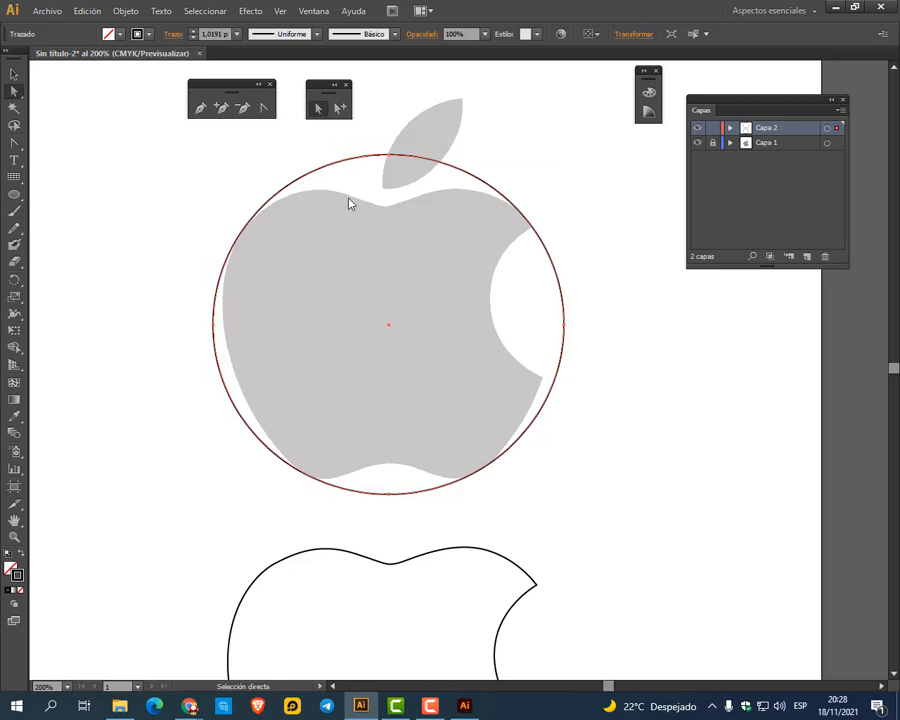
click(214, 324)
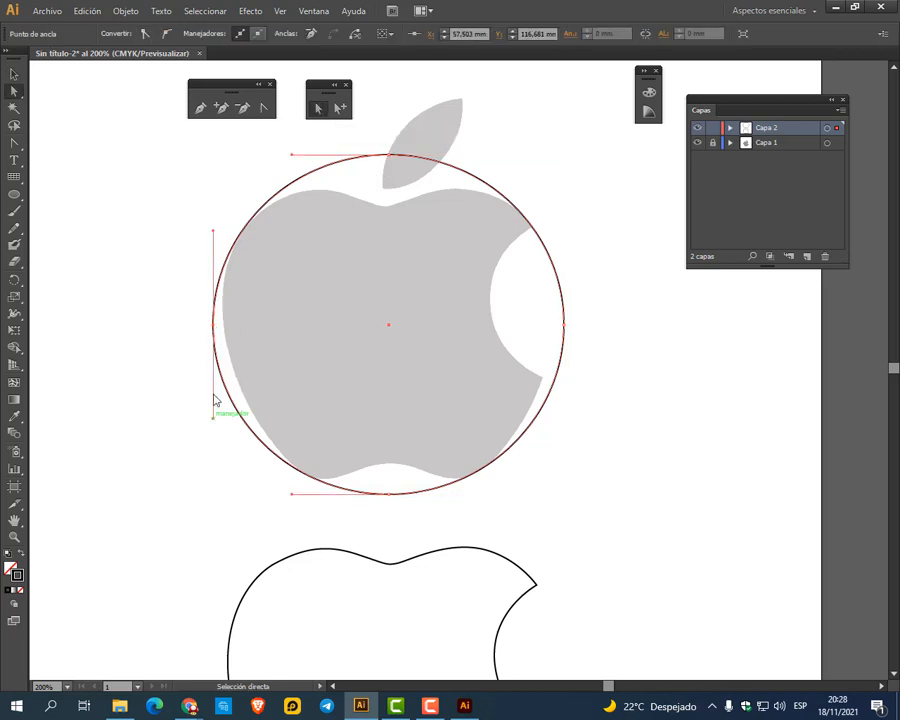
drag(216, 326, 231, 343)
key(ctrl+z)
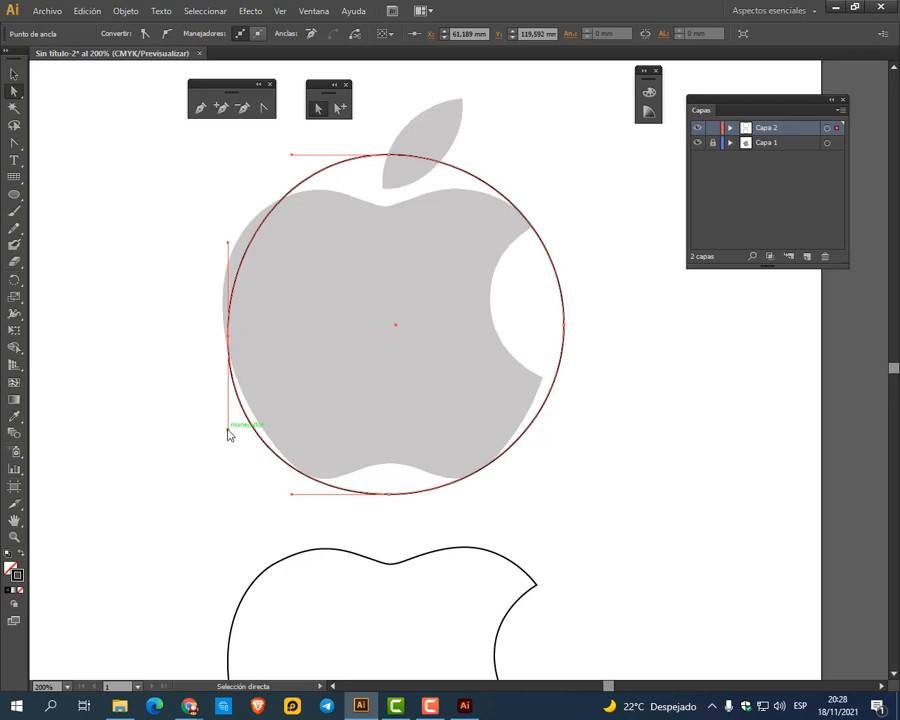
drag(229, 433, 242, 428)
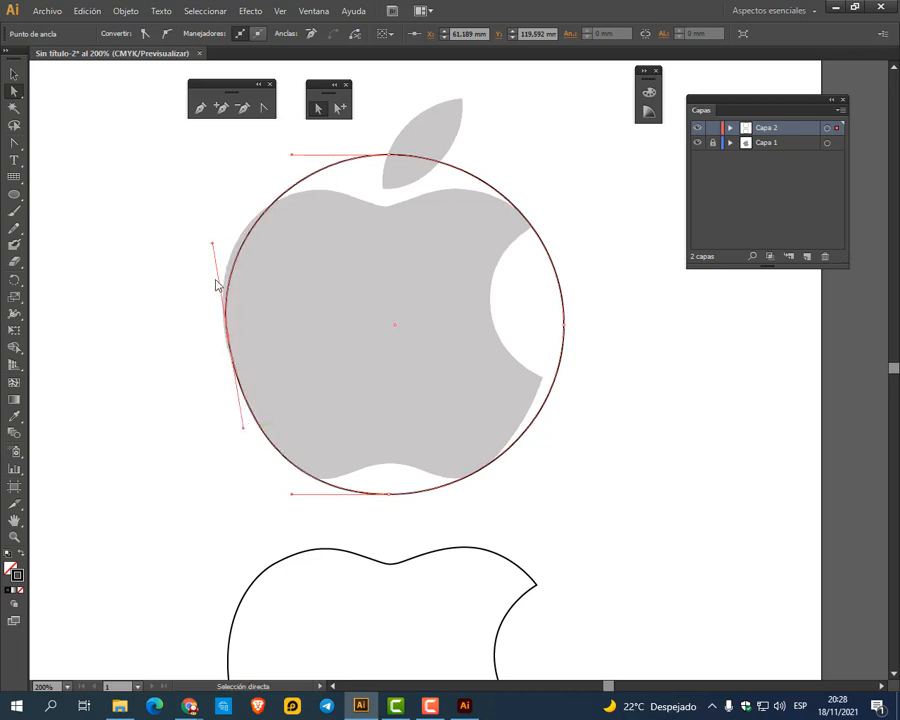
drag(215, 245, 209, 218)
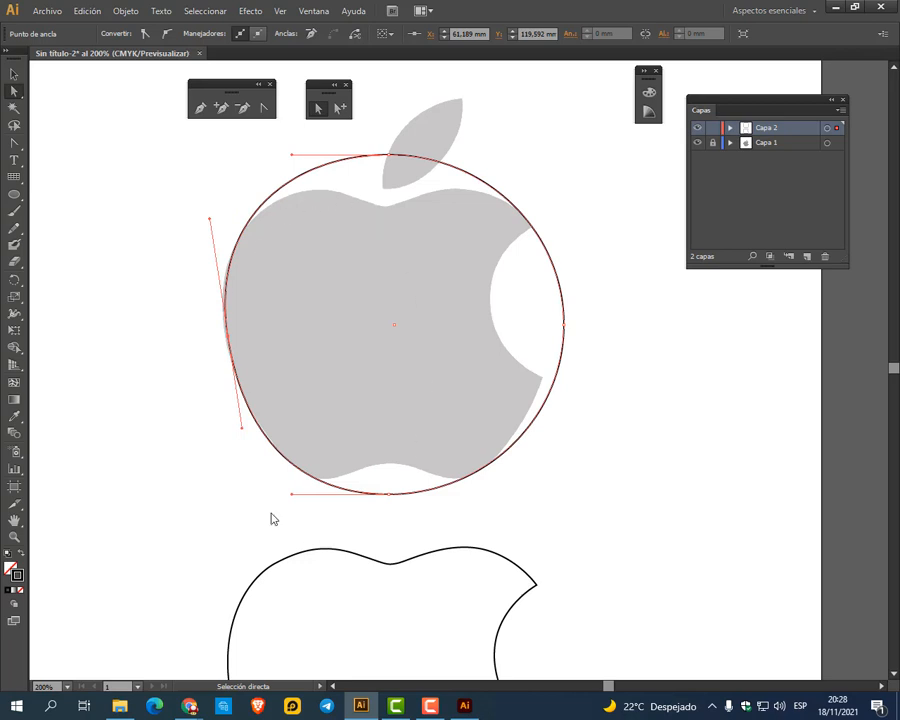
Try to raise the ellipse's bottom anchor to the template's bottom notch, and undo the move
scroll(390, 490, up, 2)
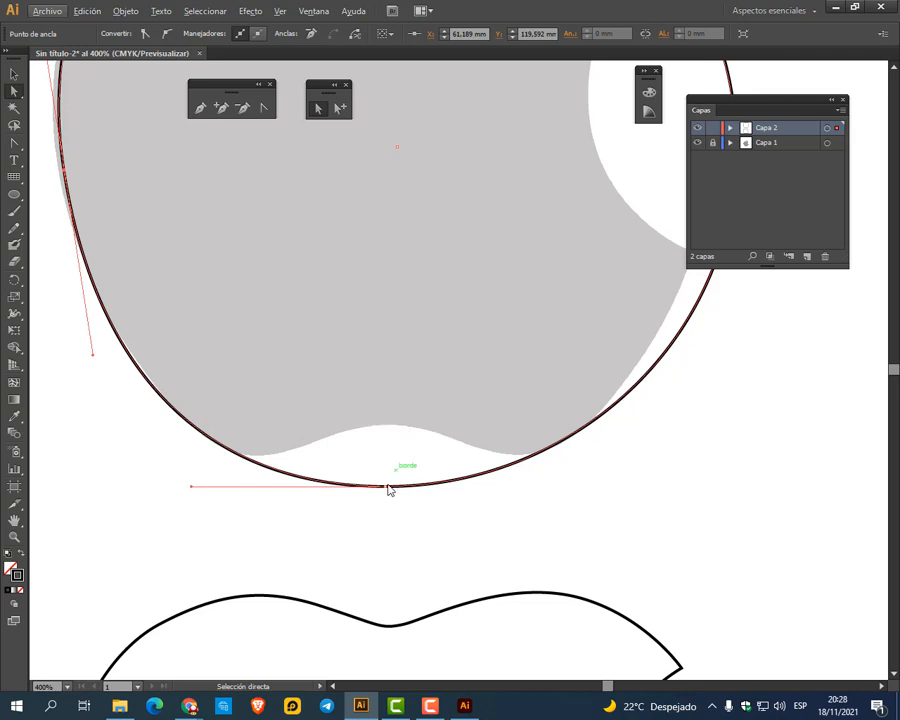
drag(386, 486, 382, 424)
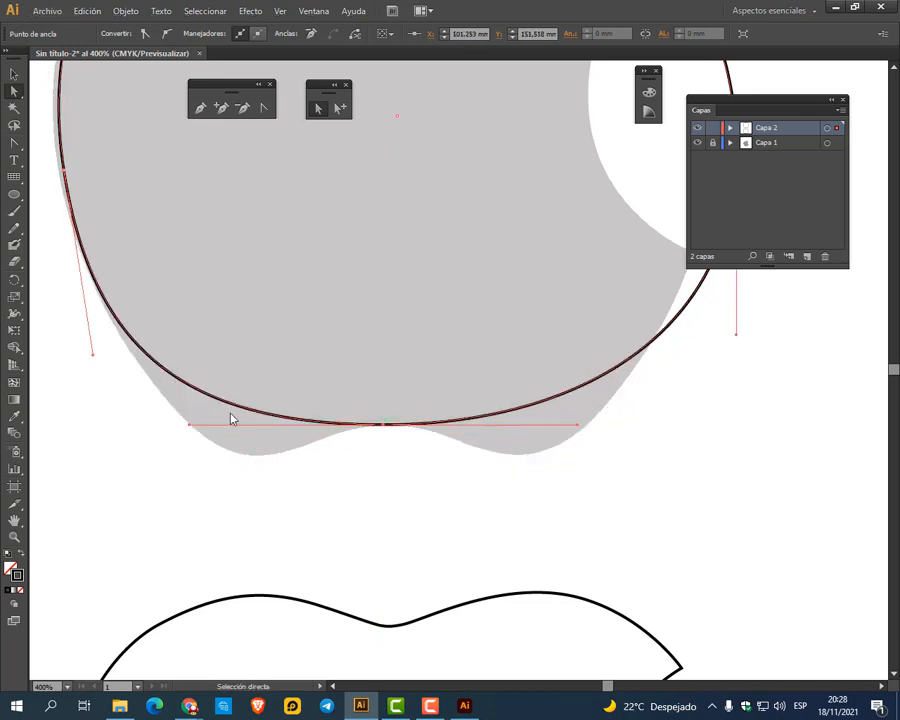
key(ctrl+z)
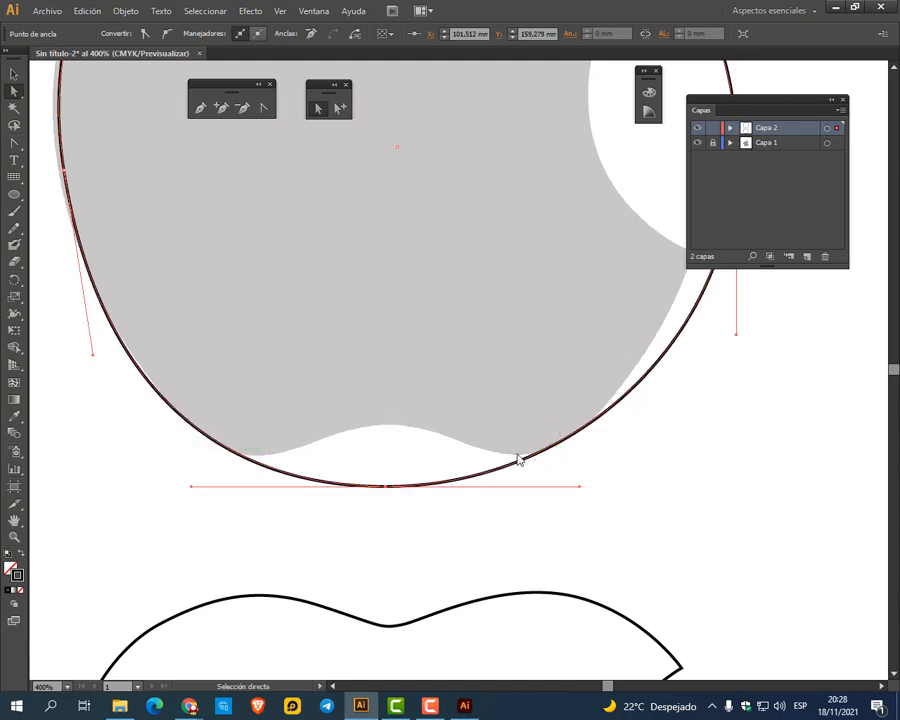
Add an anchor on each side of the ellipse's bottom anchor and raise the middle one to the template's bottom notch
click(221, 107)
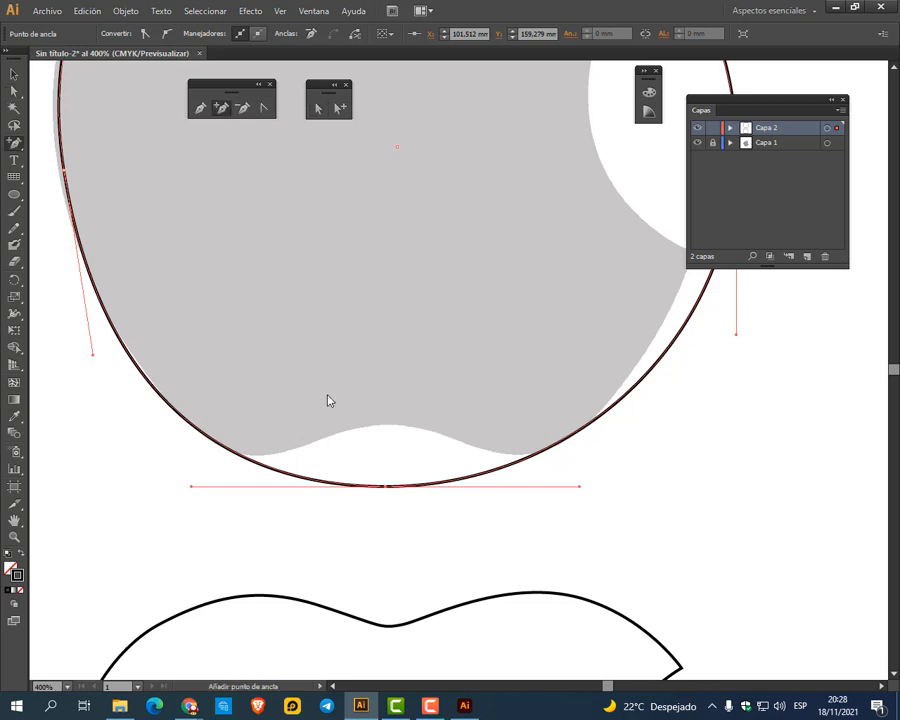
click(241, 456)
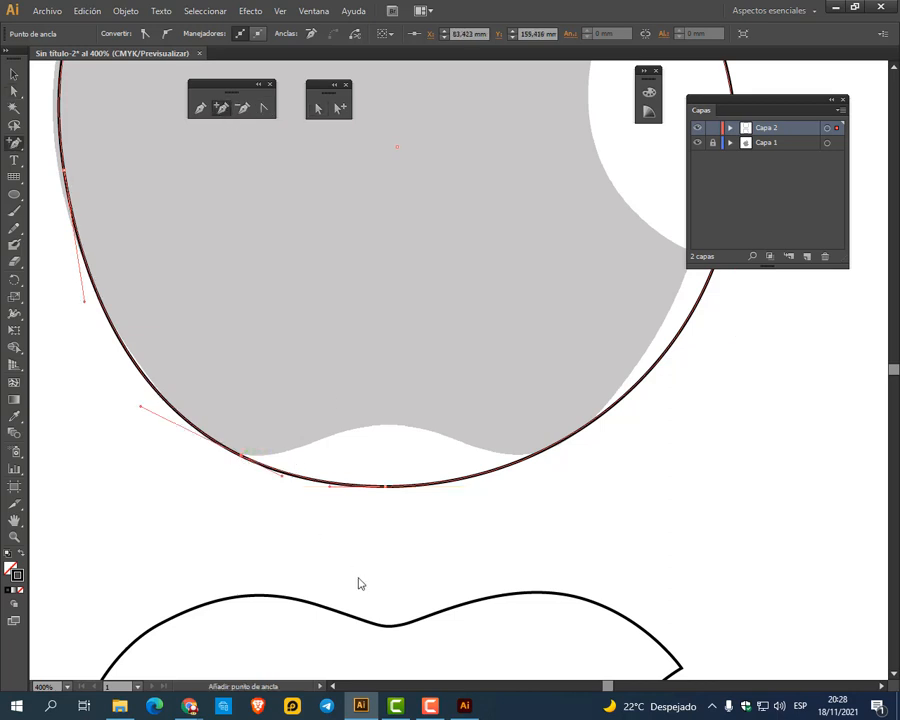
click(536, 455)
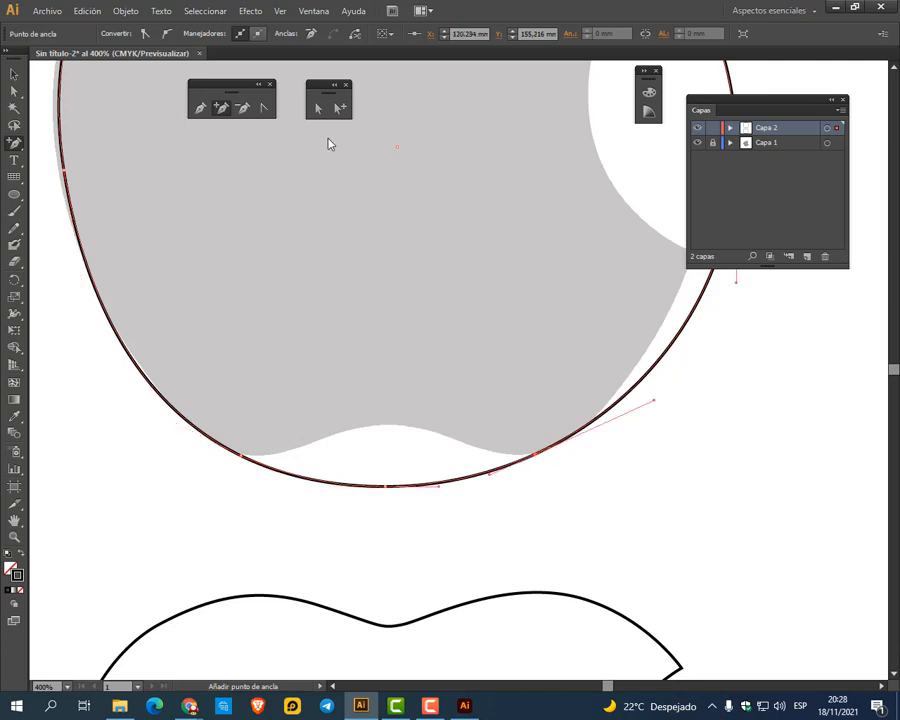
click(319, 110)
drag(386, 487, 388, 430)
click(562, 457)
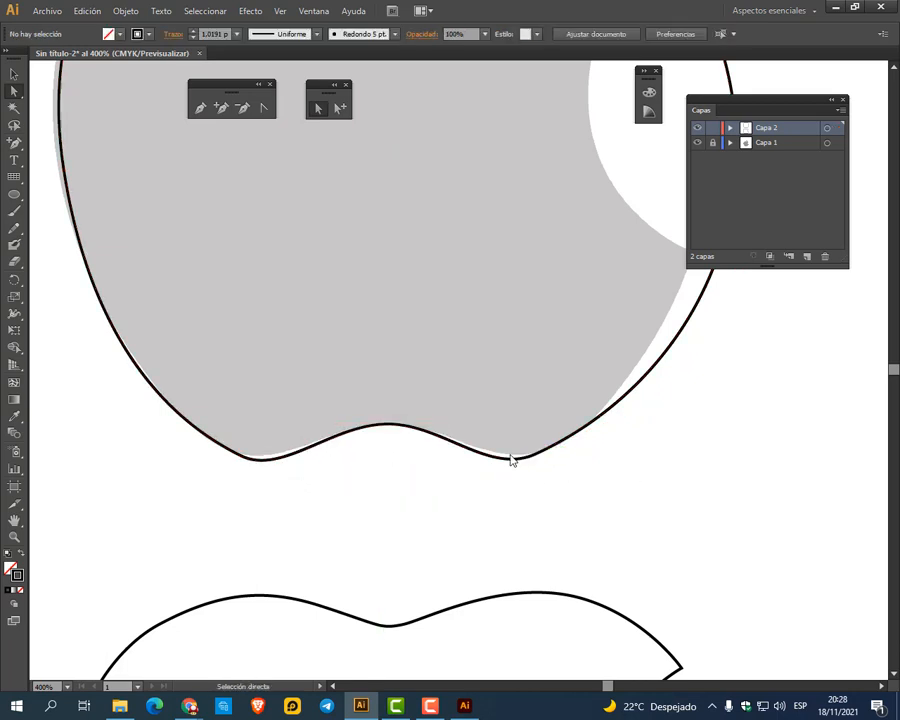
Nudge the anchors of both bottom lobes outward so the curves into the bottom notch follow the template
click(281, 465)
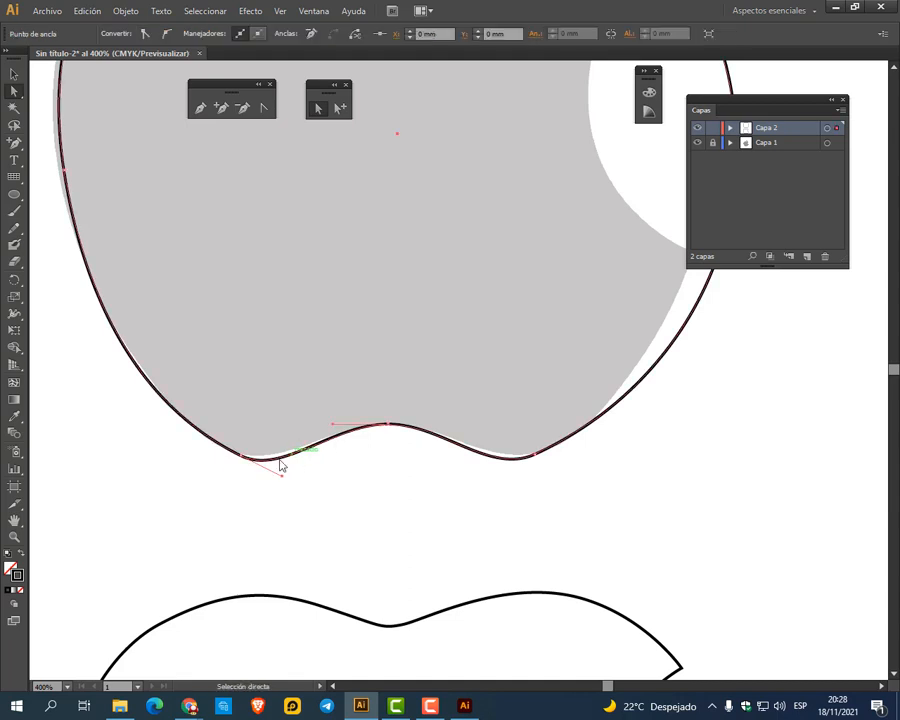
drag(240, 457, 233, 453)
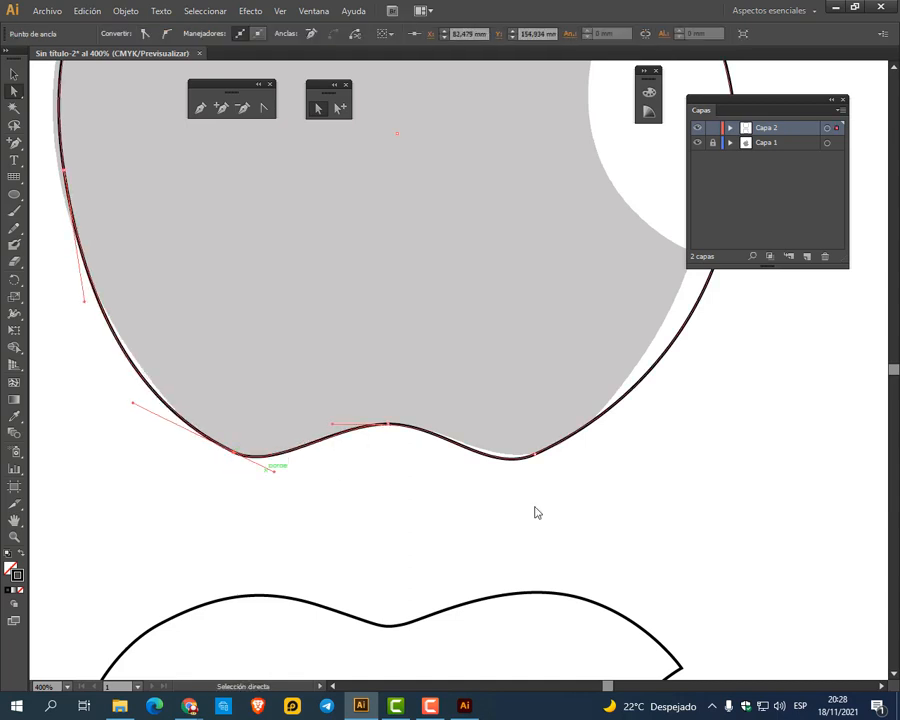
drag(539, 458, 546, 459)
Nudge the ellipse's left anchor outward so the curve meets the left edge of the apple template
key(space)
drag(420, 135, 495, 402)
click(141, 442)
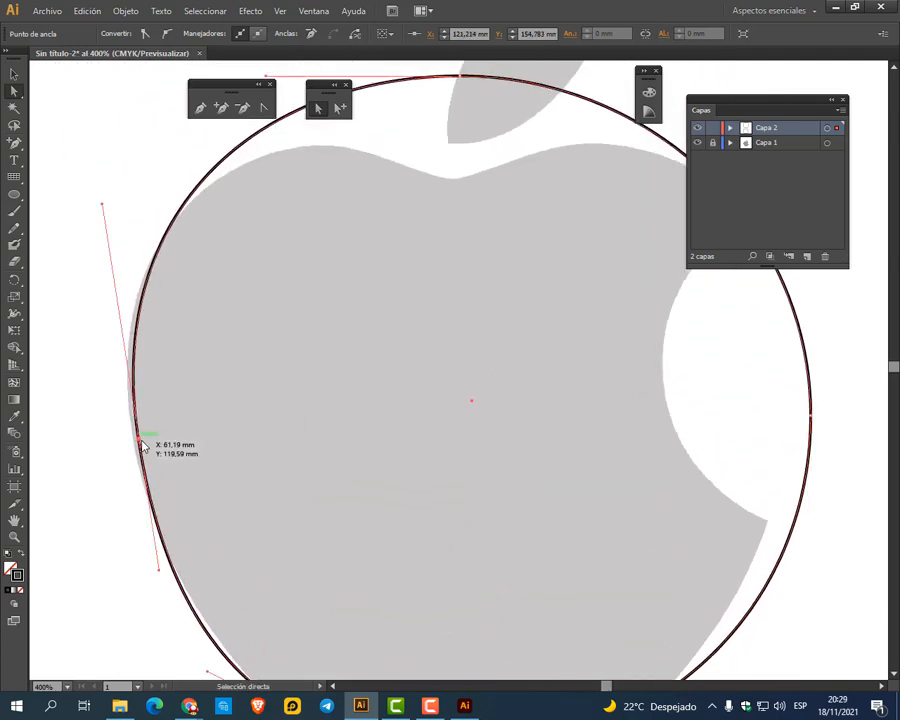
drag(141, 447, 141, 446)
Try to lower the ellipse's top anchor to the template's top notch, undo the move, and try adding an anchor above the upper-left lobe
key(space)
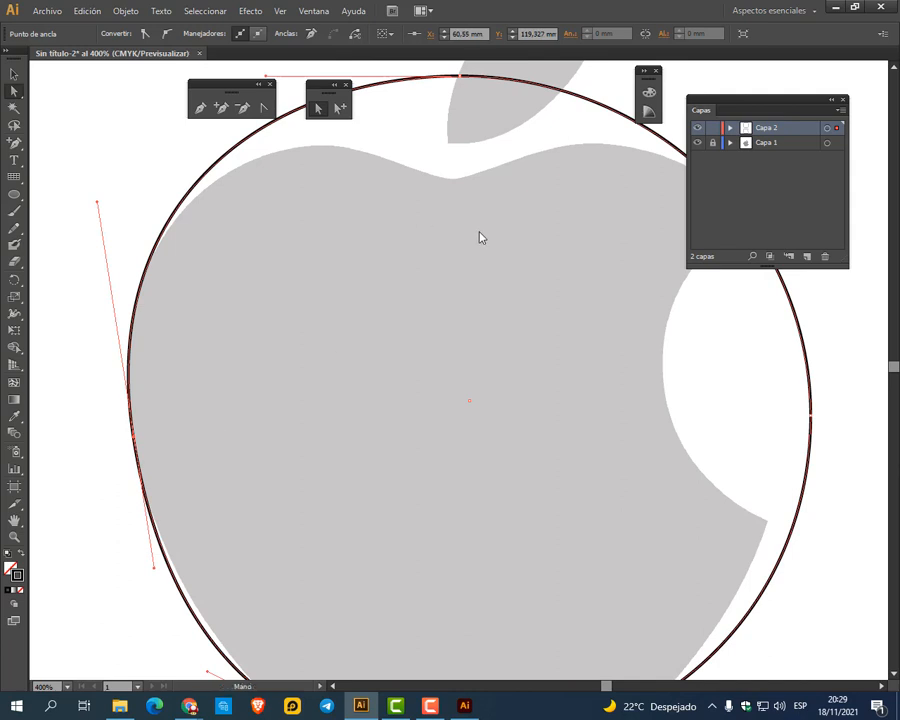
drag(480, 237, 463, 357)
click(446, 222)
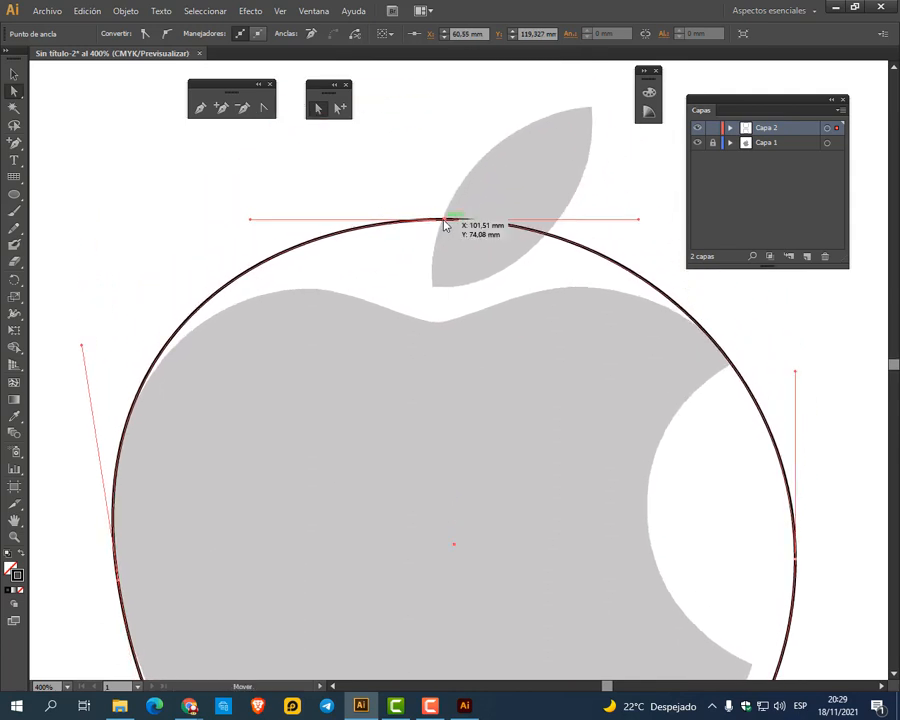
drag(448, 221, 439, 327)
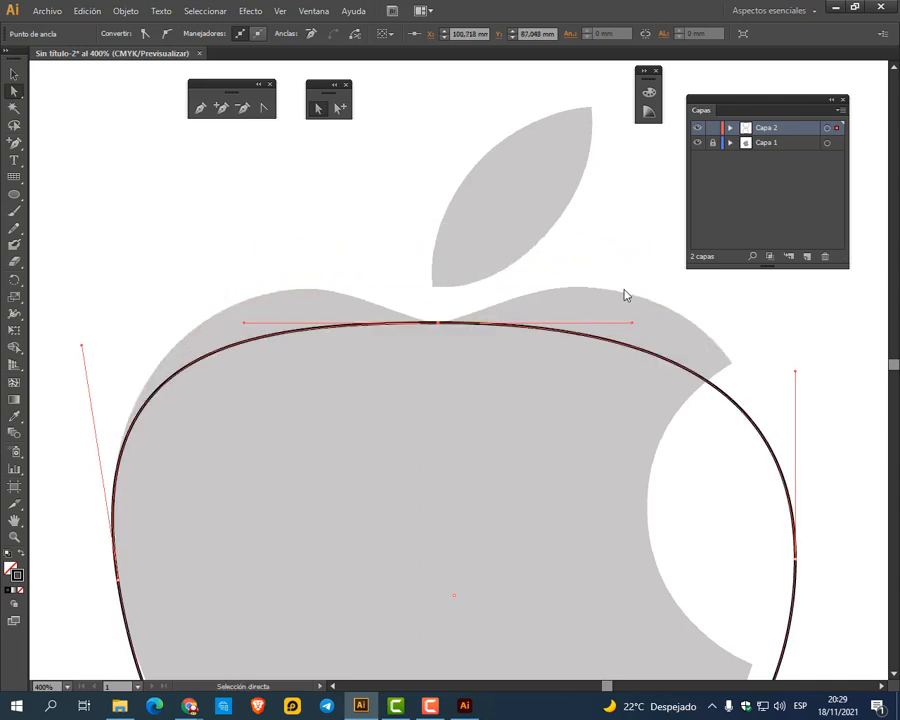
key(ctrl+z)
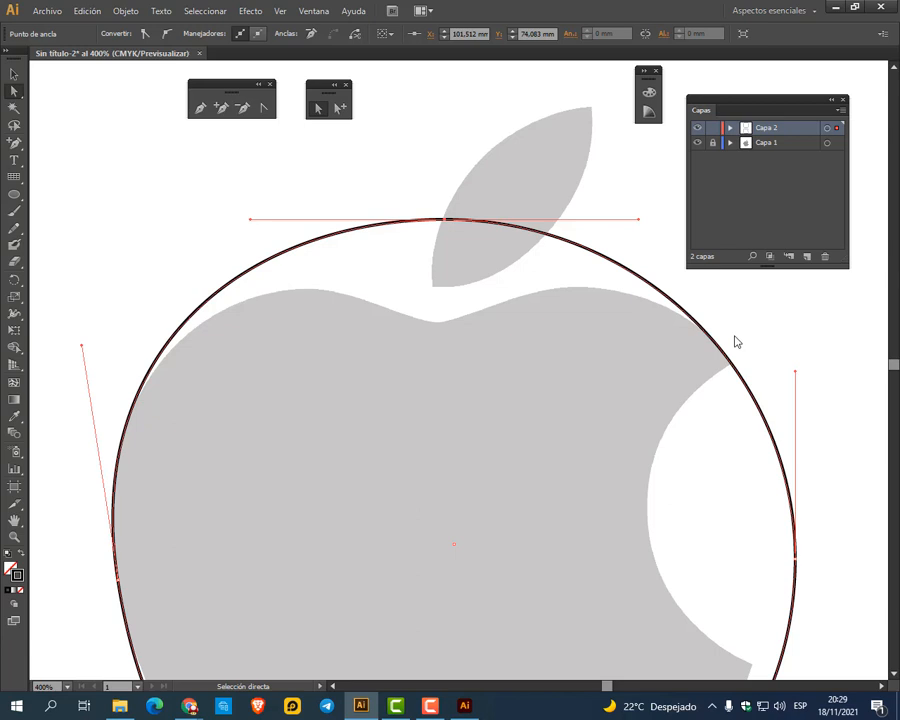
click(221, 107)
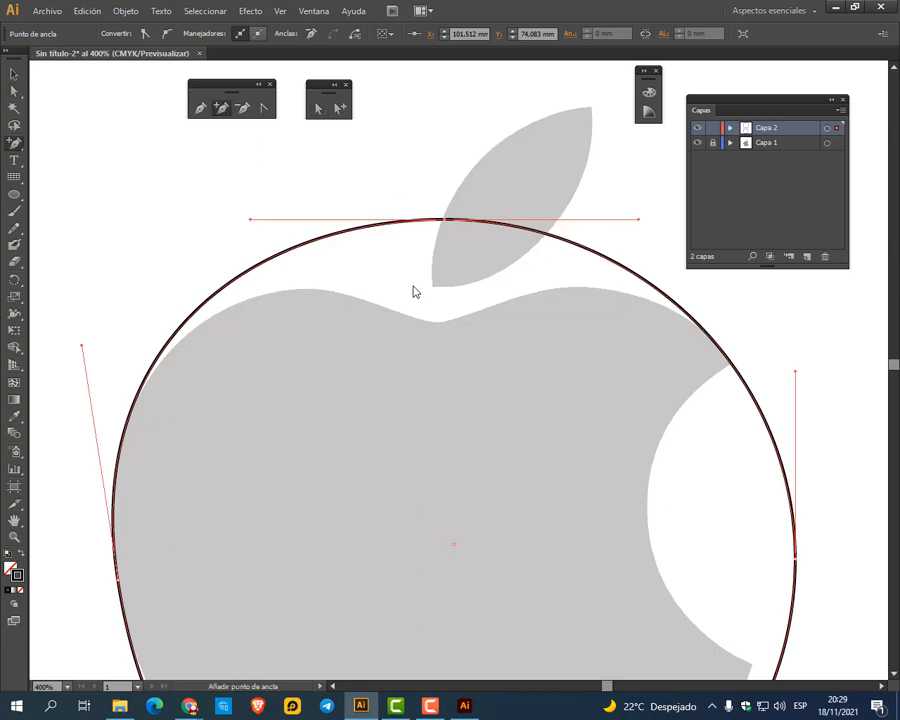
click(280, 256)
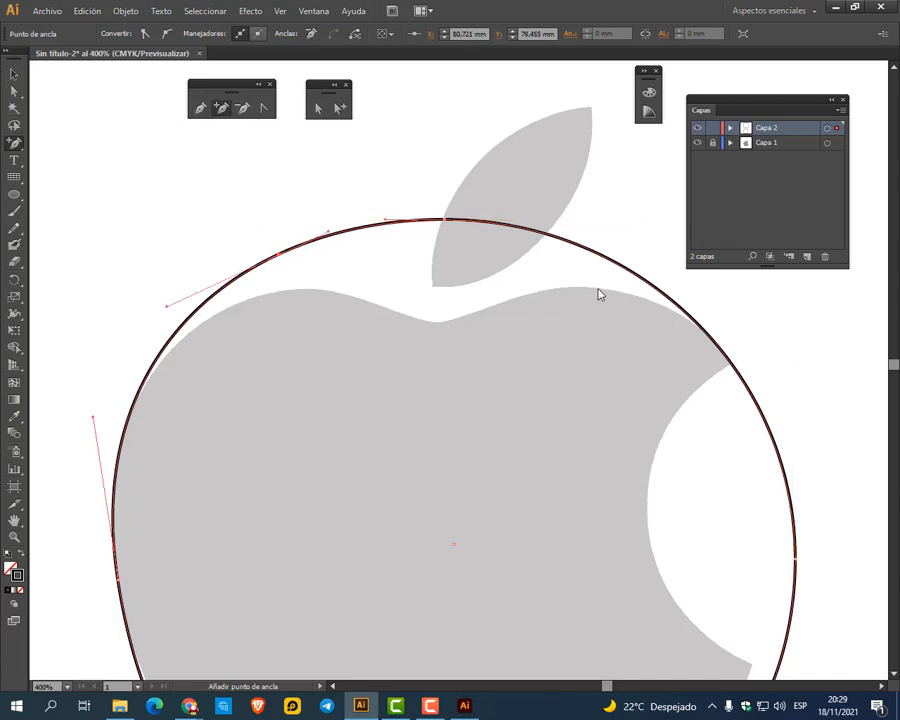
Lower the ellipse's top anchor partway toward the template's top notch and add an anchor on each side of it
click(318, 112)
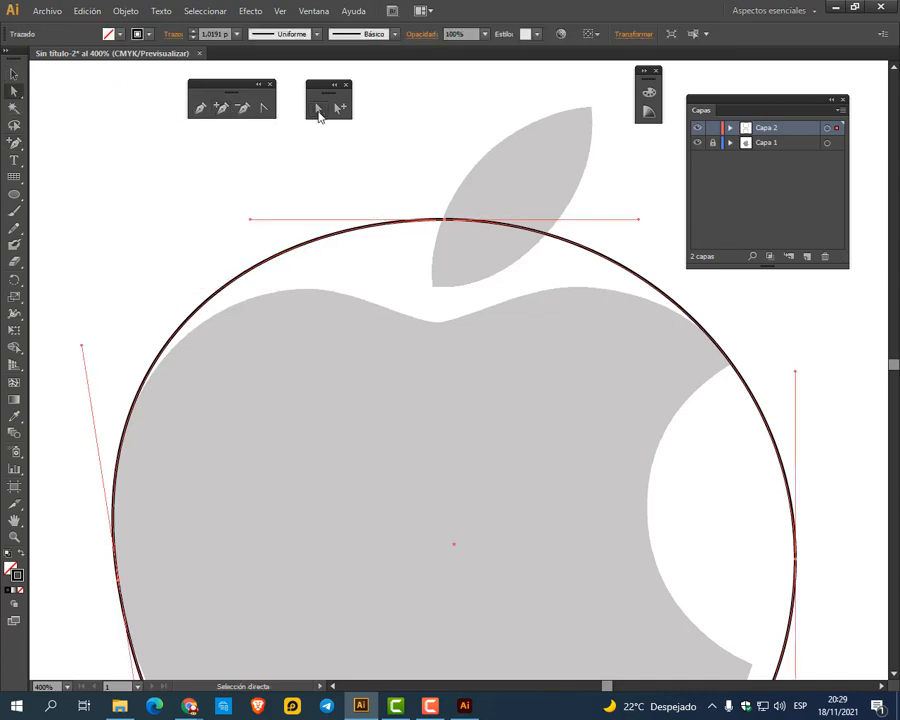
drag(448, 222, 433, 271)
key(ctrl+z)
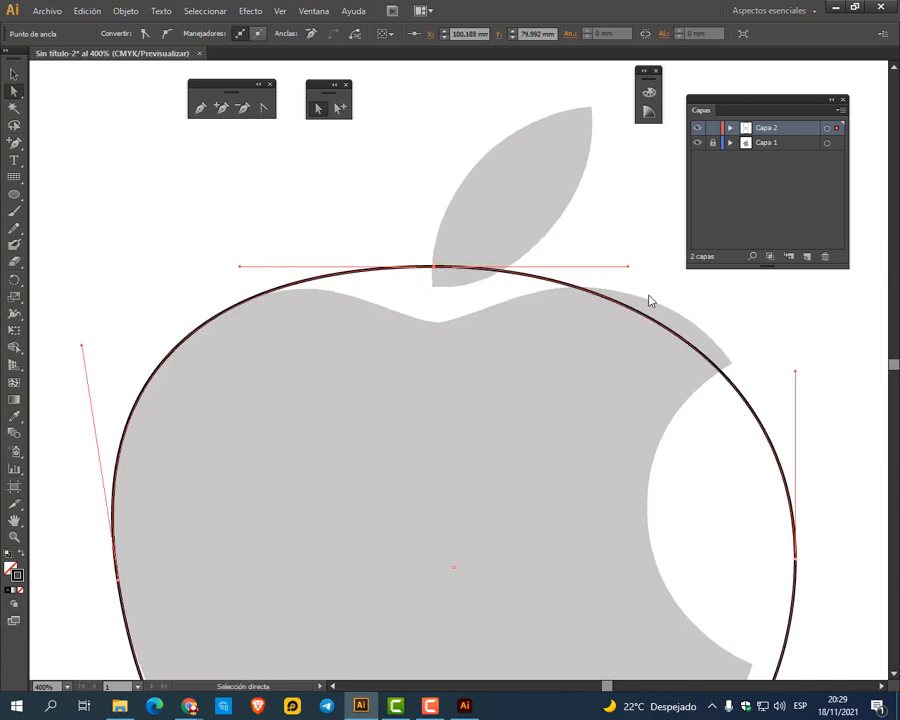
click(219, 111)
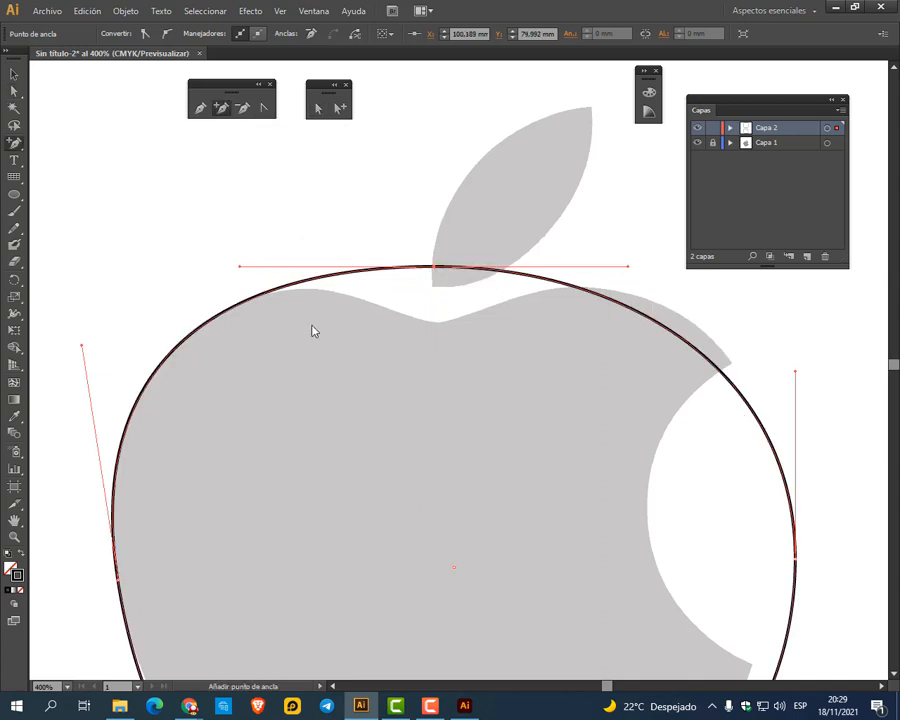
click(266, 291)
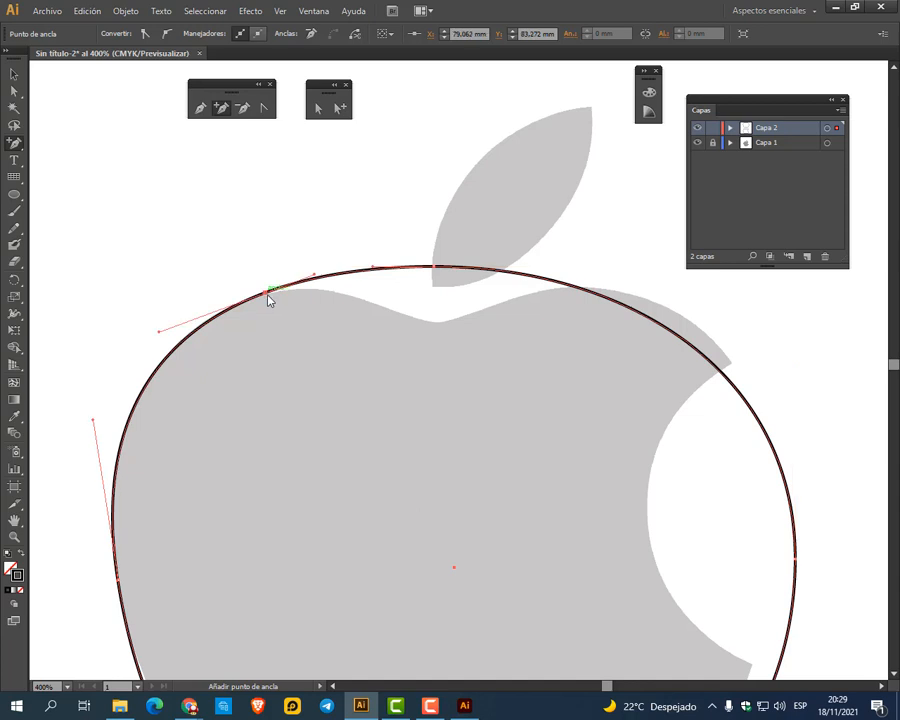
click(668, 329)
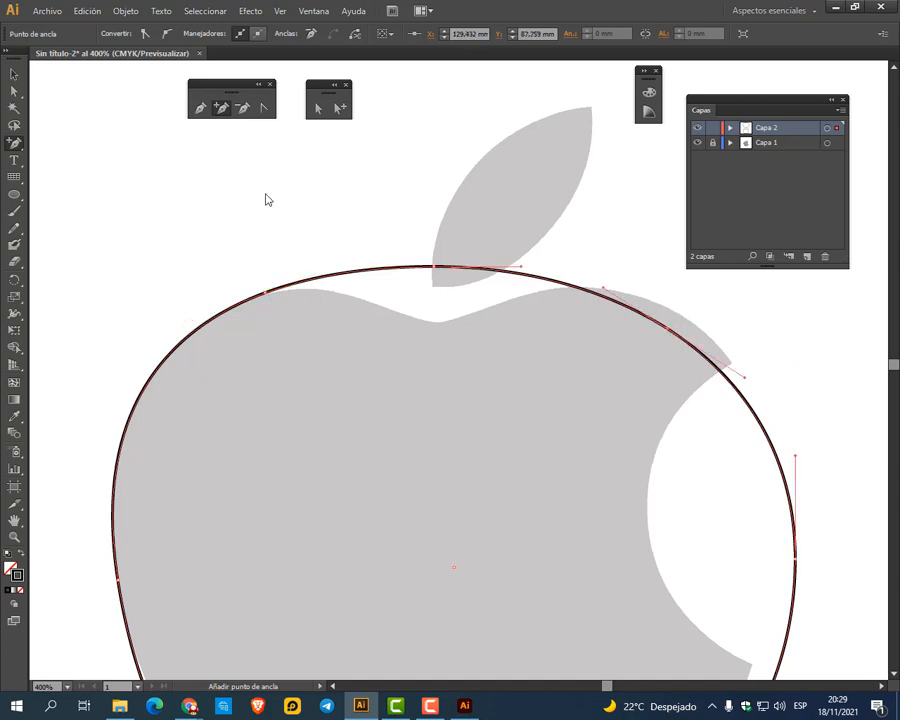
Move the added upper-right anchor outward onto the template edge and lower the middle top anchor into the top notch
click(318, 108)
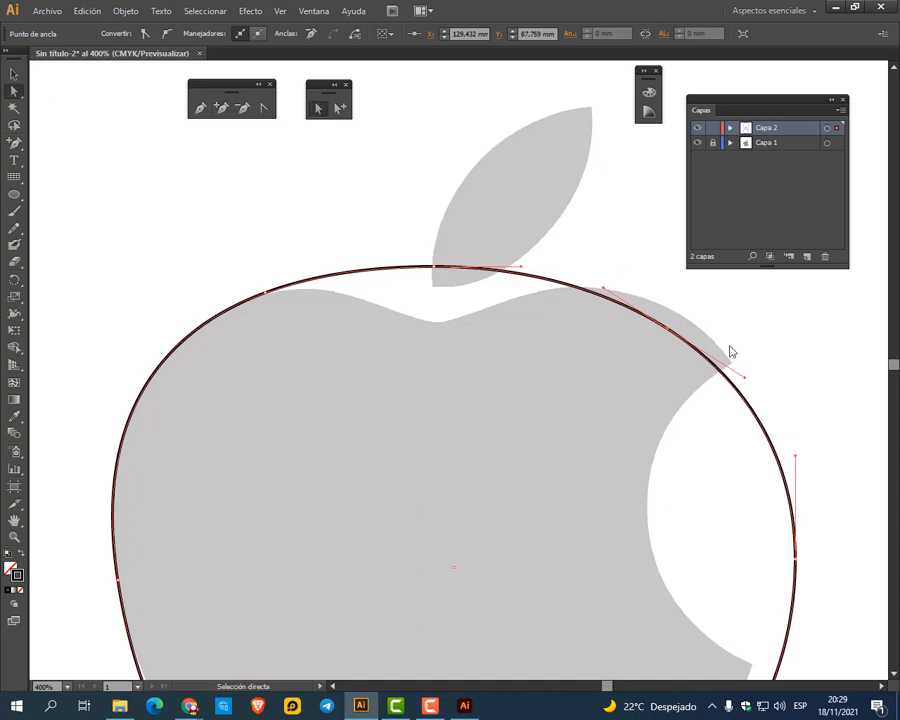
drag(668, 336, 678, 314)
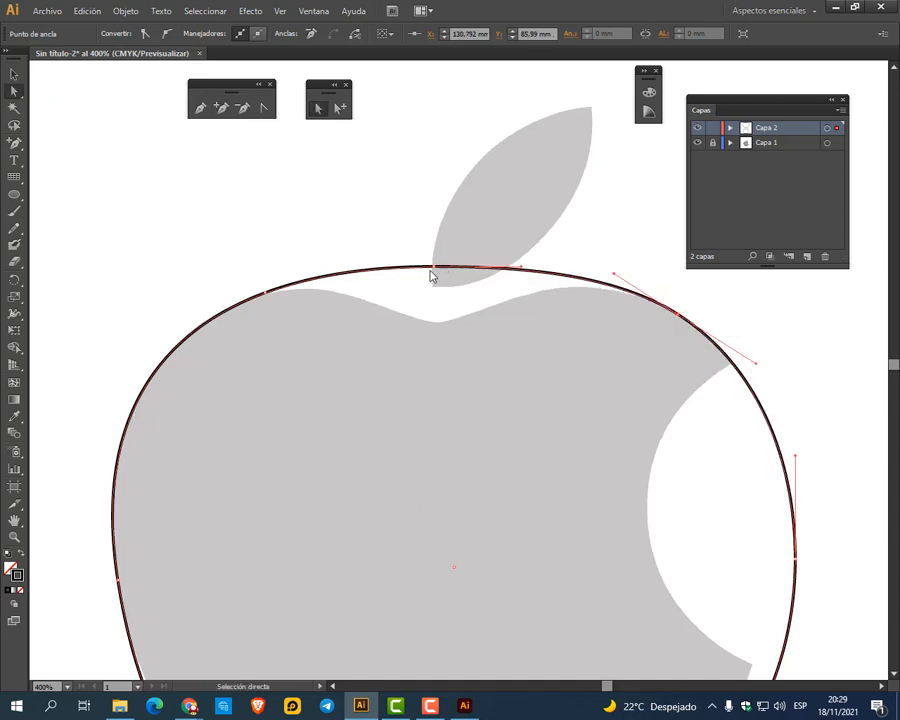
drag(433, 267, 438, 328)
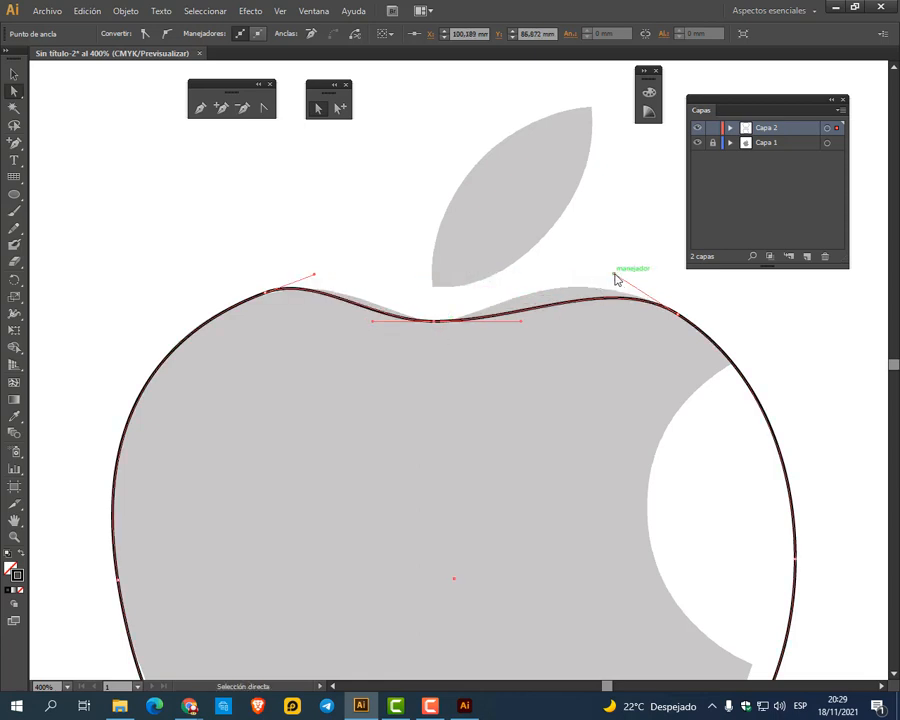
Lengthen the inner handles of both upper lobe anchors so the curves into the top notch follow the template
drag(615, 273, 549, 247)
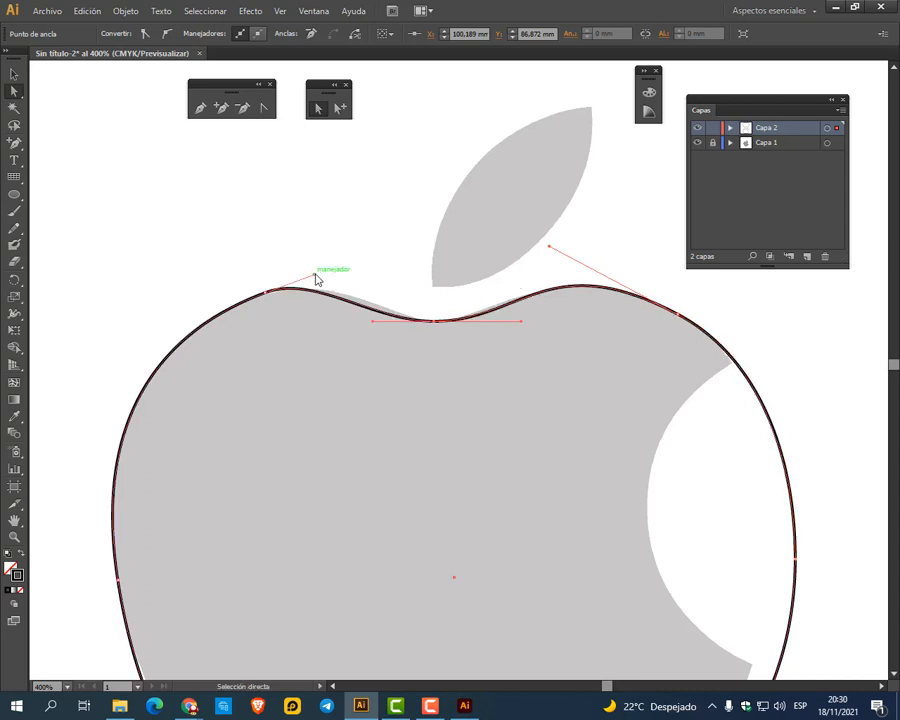
drag(316, 274, 332, 272)
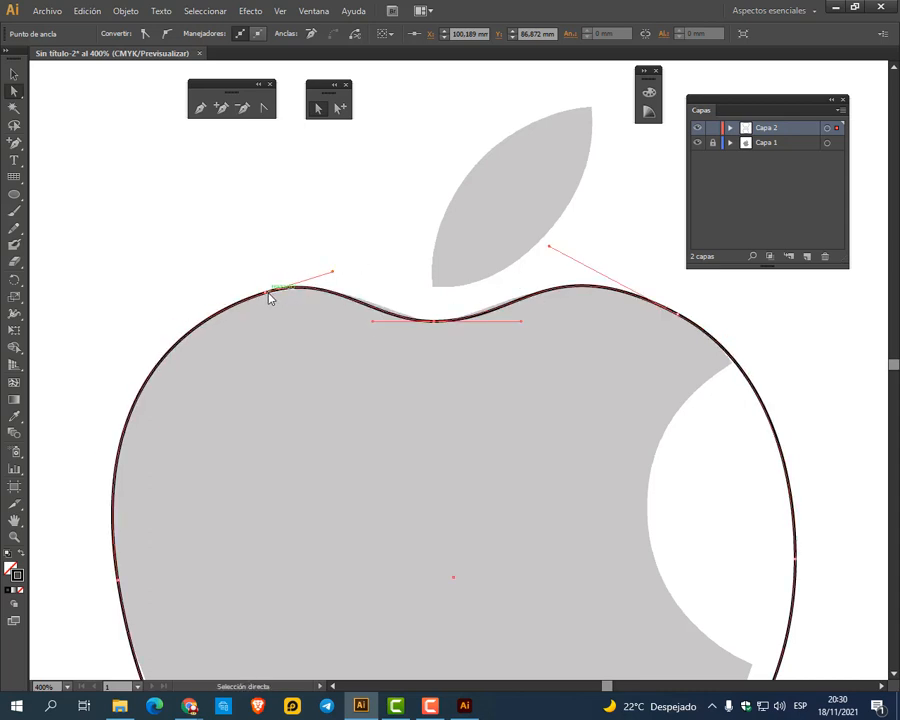
mouse_move(269, 297)
mouse_down()
mouse_move(267, 315)
mouse_move(267, 298)
mouse_up()
click(520, 290)
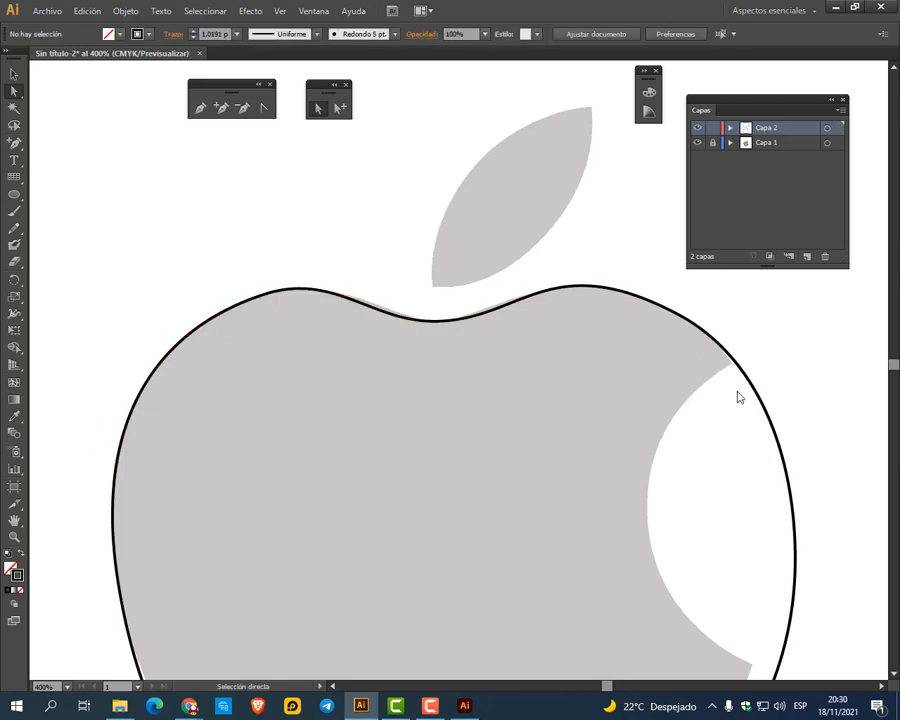
Add an anchor on the ellipse's lower right, move it to the bite's lower corner, and shorten the bottom-right lobe's handle to fit the template
scroll(728, 400, down, 2)
drag(750, 526, 555, 431)
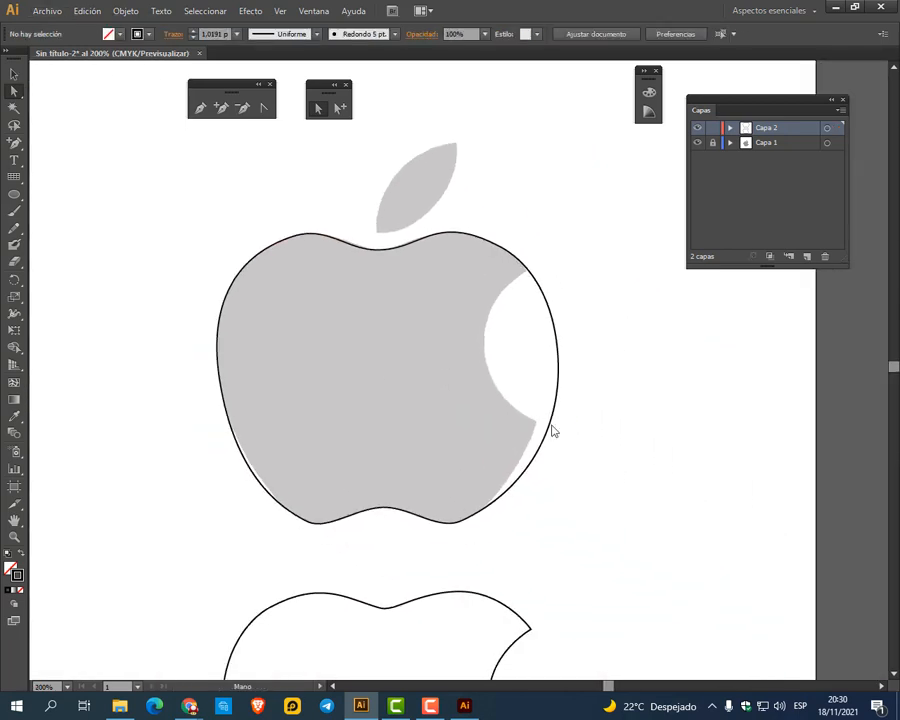
scroll(555, 431, up, 2)
click(560, 420)
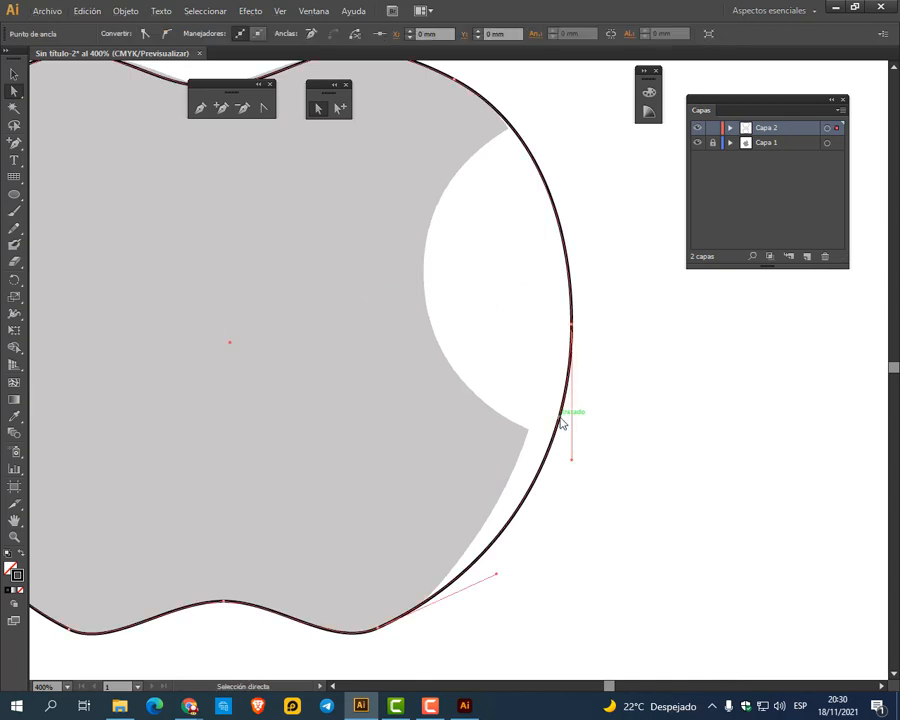
click(573, 326)
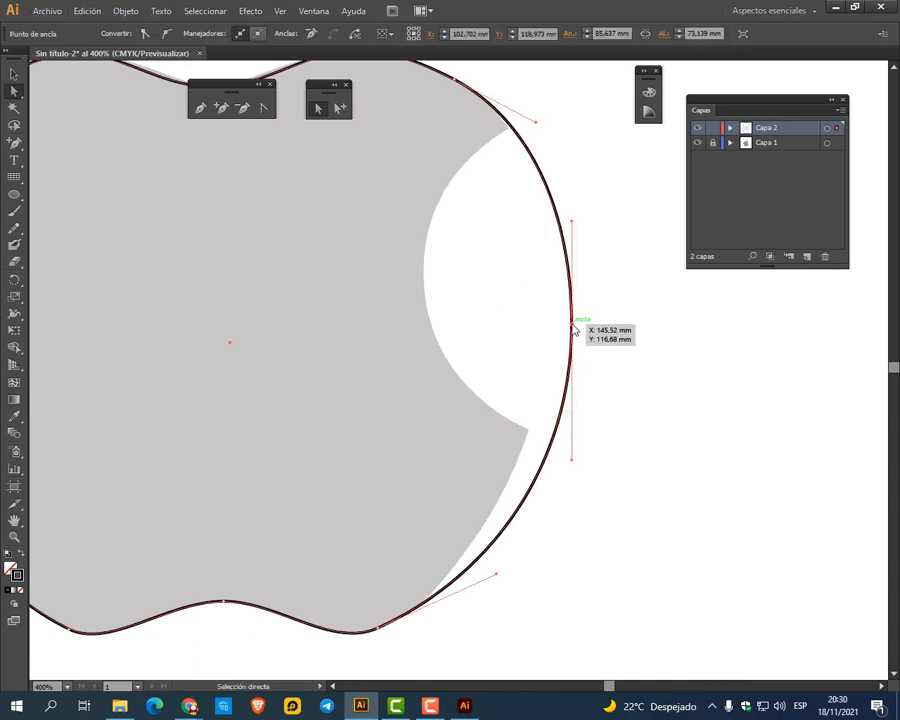
click(221, 107)
click(554, 439)
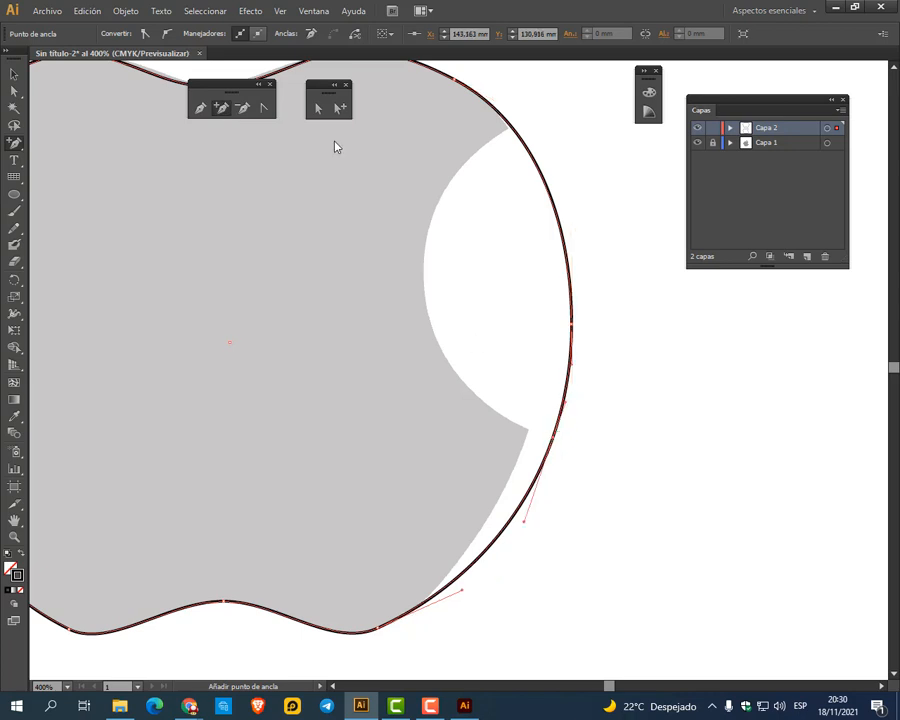
click(316, 110)
drag(553, 437, 527, 437)
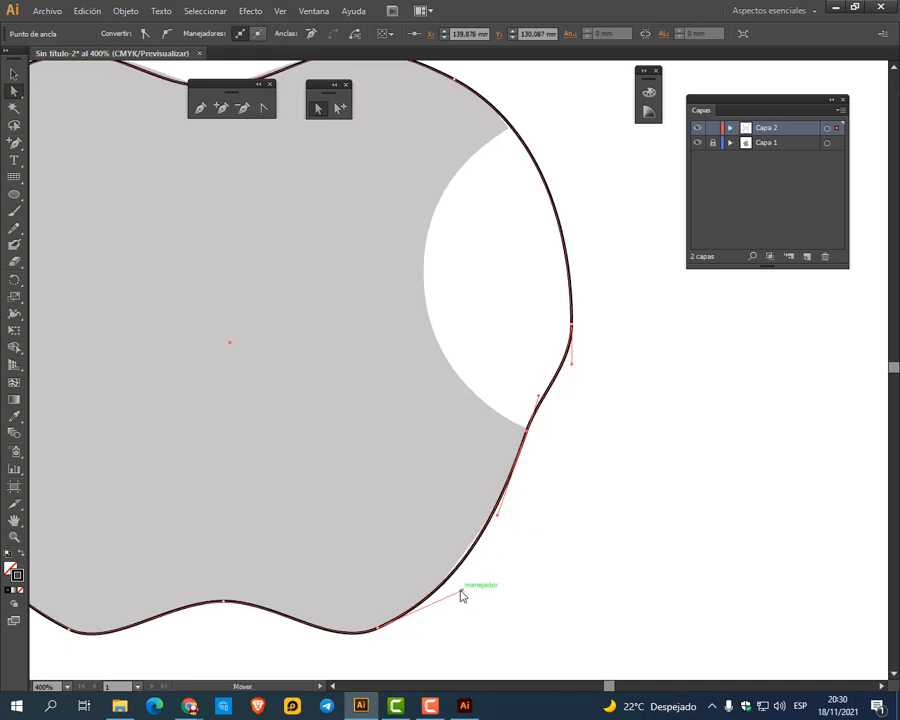
drag(462, 592, 455, 596)
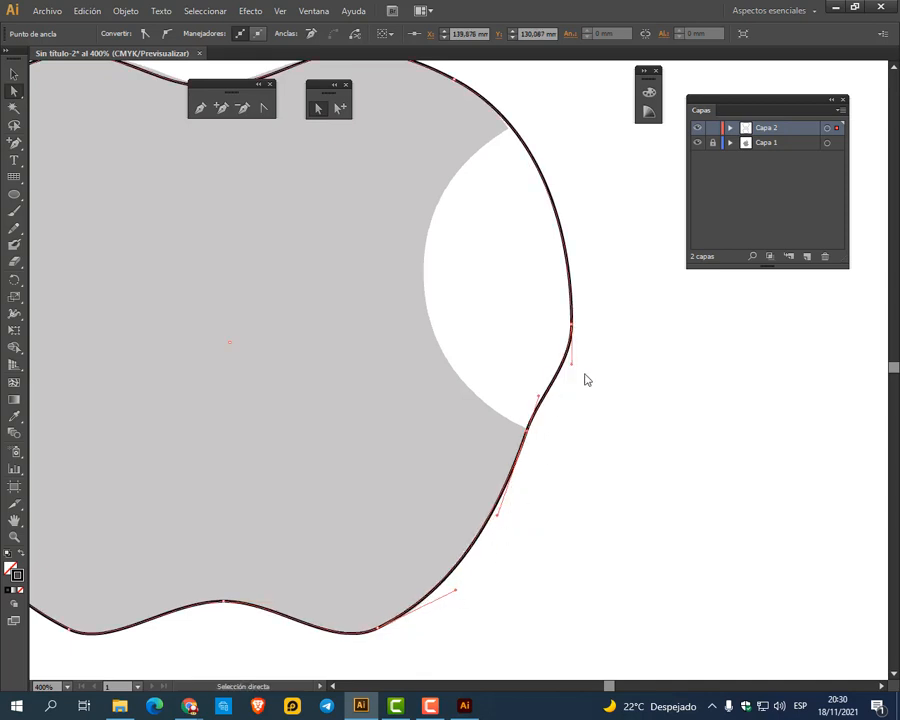
Draw a tall ellipse to the right of the apple outline to use as the bite shape
scroll(584, 376, down, 1)
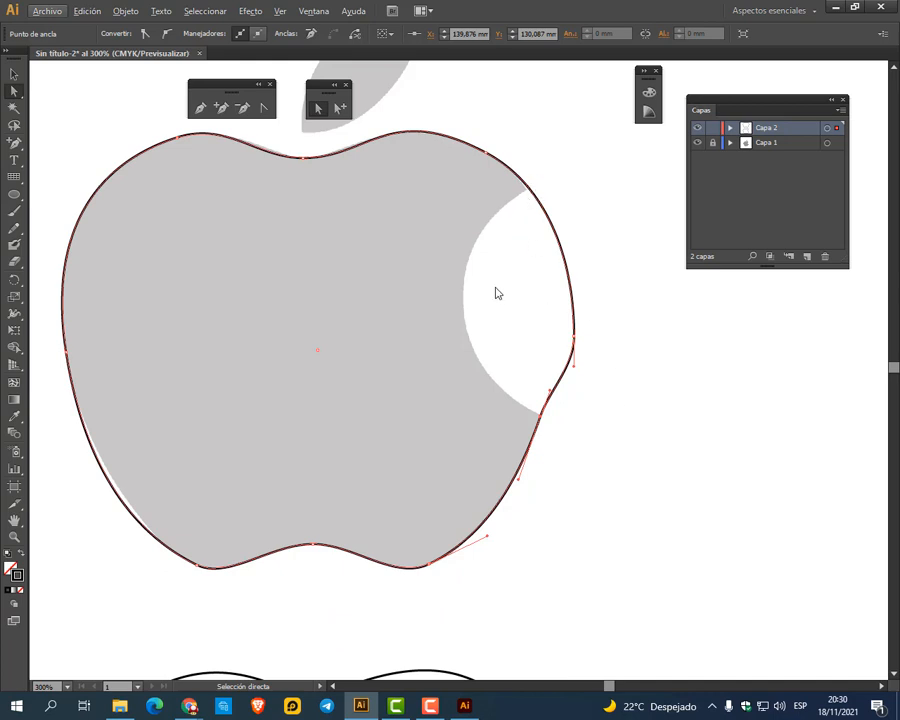
click(14, 194)
mouse_move(601, 191)
mouse_down()
mouse_move(757, 433)
mouse_move(801, 476)
mouse_up()
key(v)
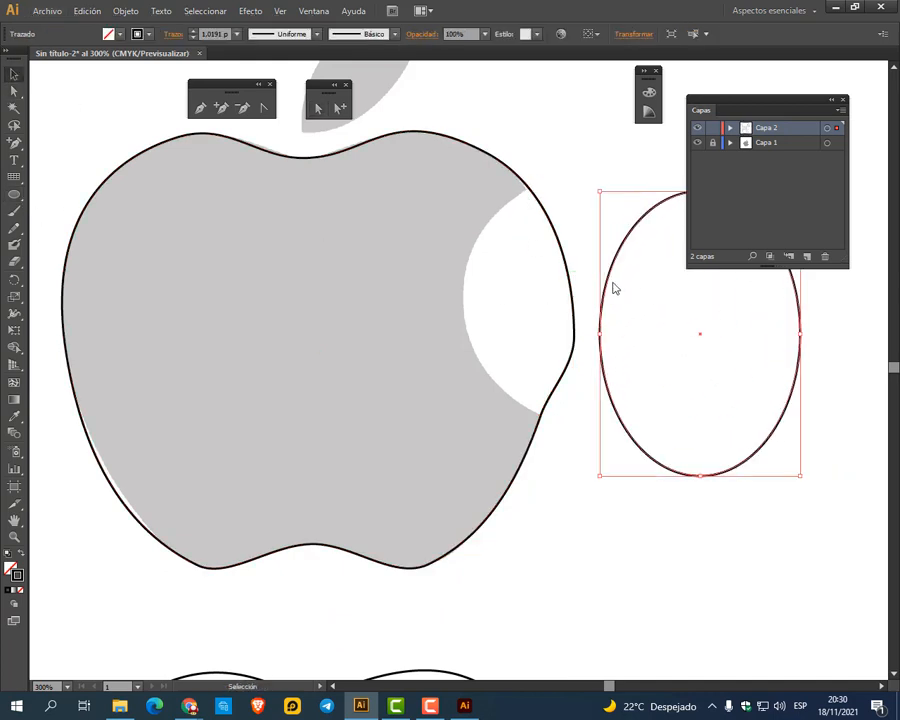
drag(662, 284, 508, 270)
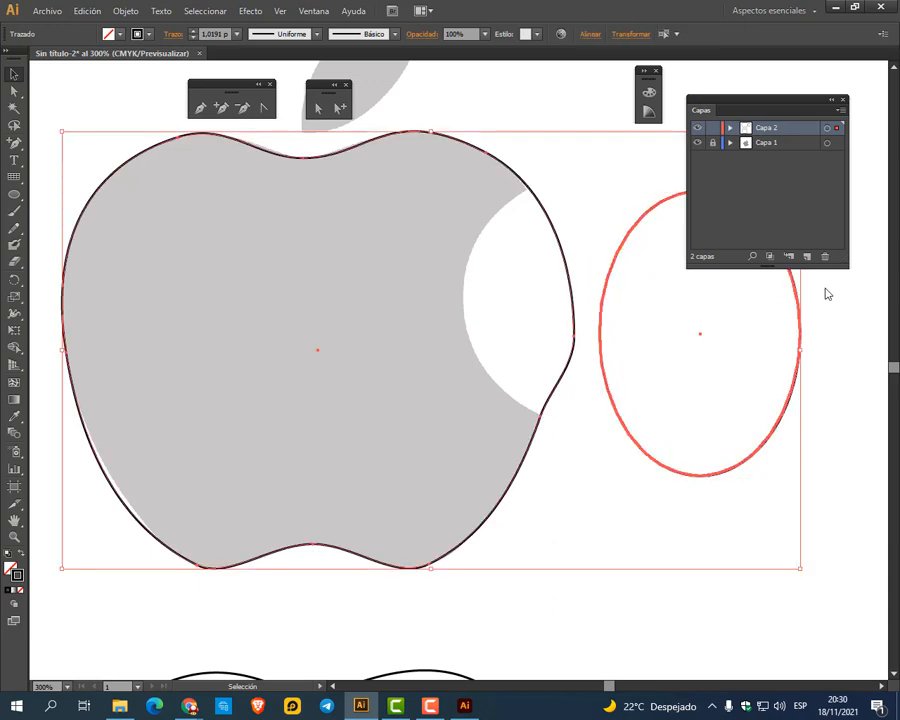
click(828, 293)
Move the new ellipse over the template's bite and resize it so its left side matches the bite curve
drag(624, 248, 498, 231)
drag(574, 458, 578, 421)
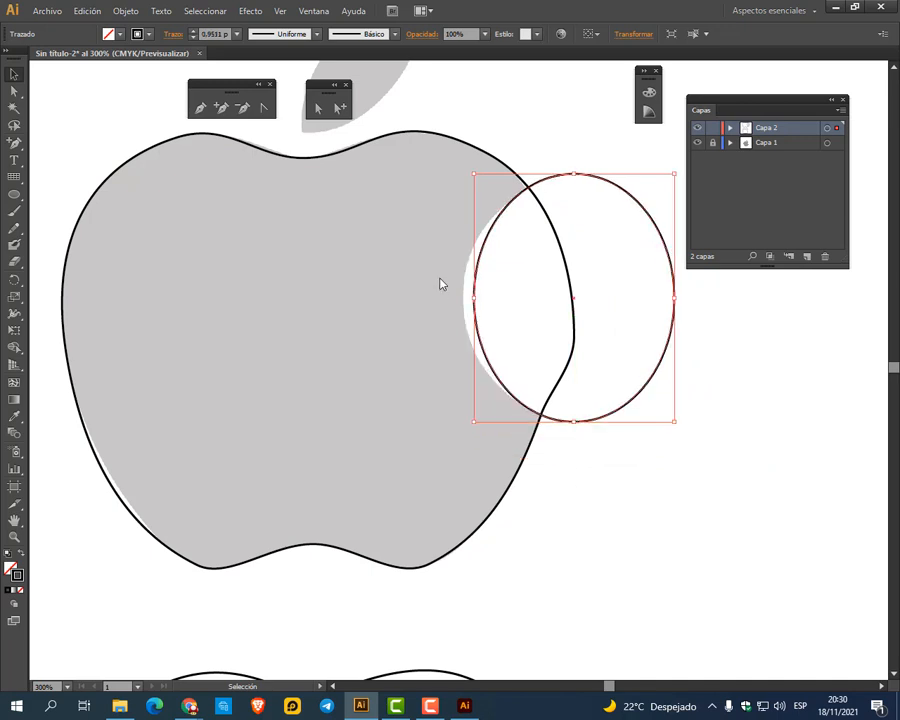
drag(477, 303, 463, 304)
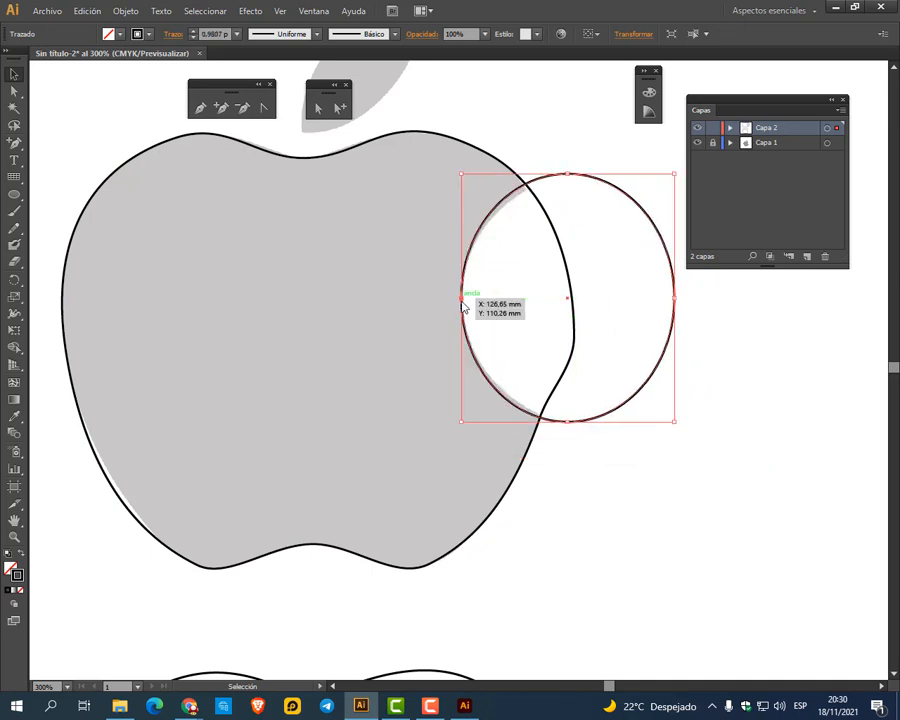
drag(568, 177, 567, 183)
drag(568, 422, 567, 422)
click(573, 443)
Subtract the bite ellipse from the apple outline with the Pathfinder's Minus Front operation
scroll(573, 435, down, 1)
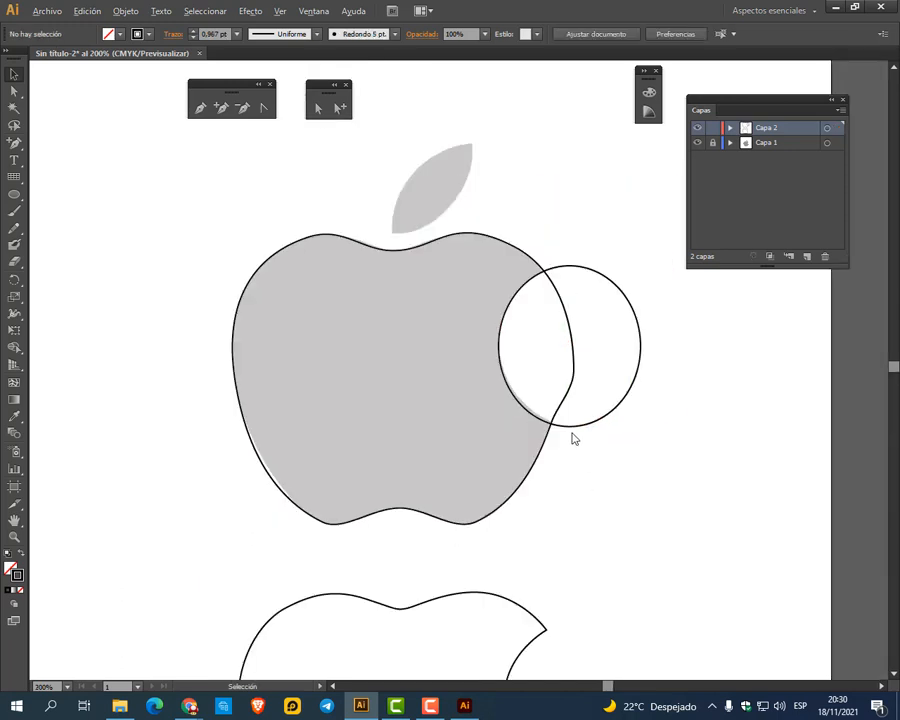
drag(591, 240, 511, 328)
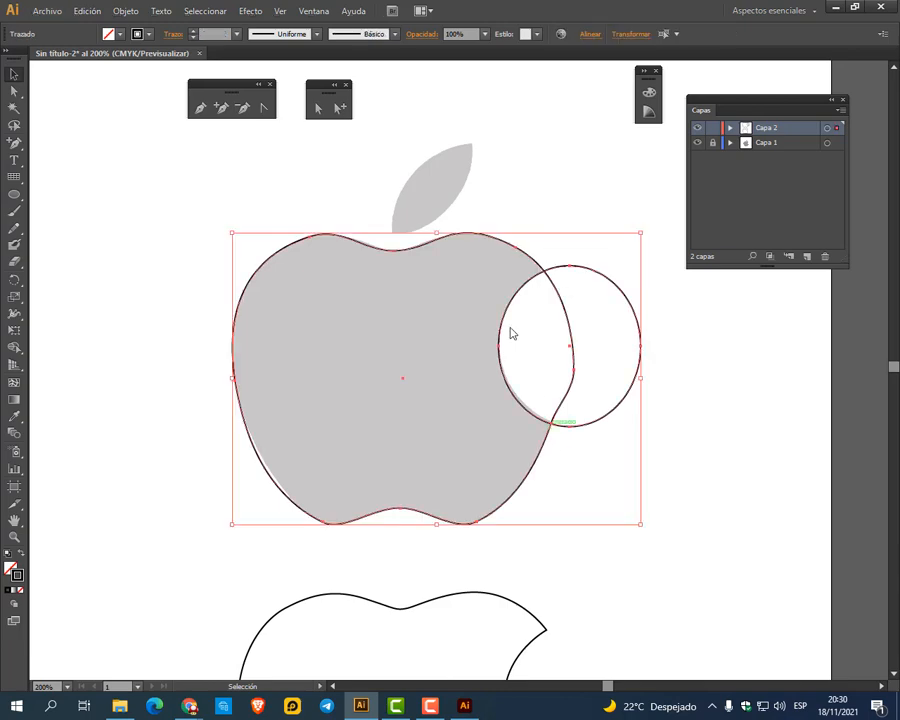
click(311, 14)
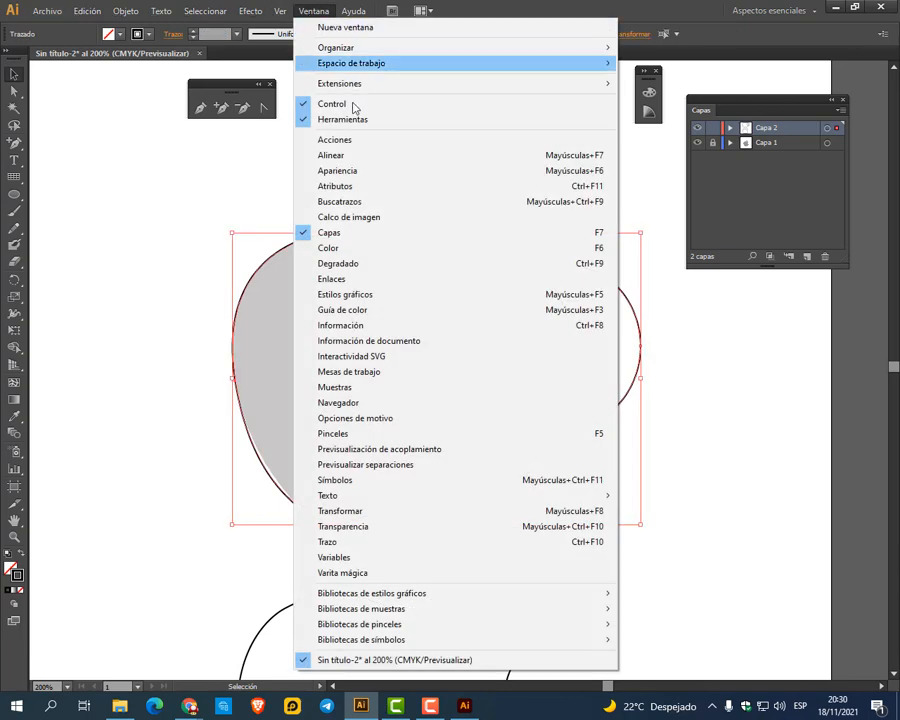
click(381, 201)
click(427, 131)
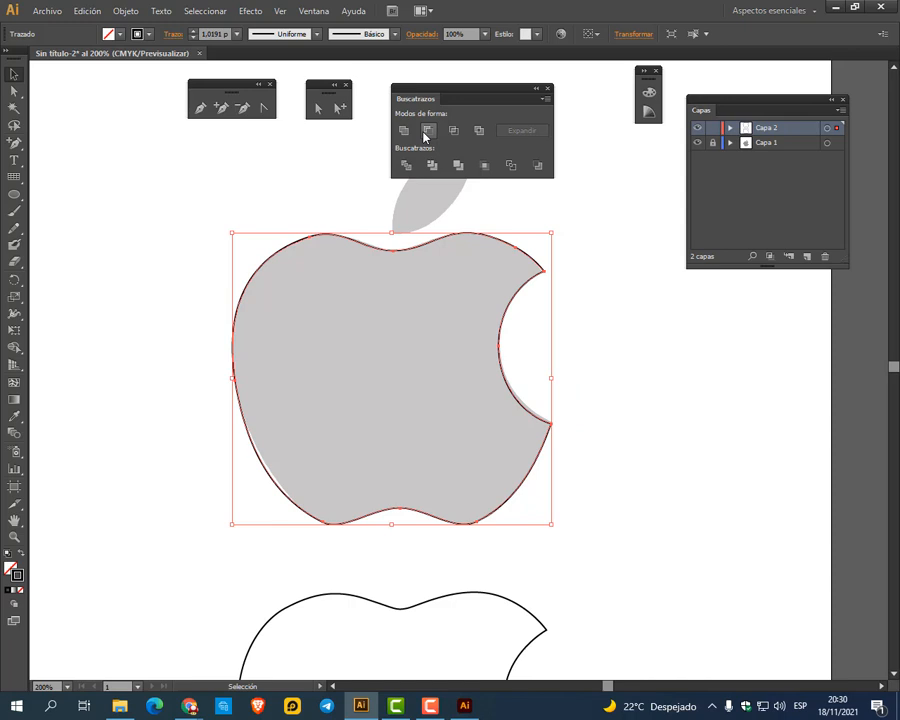
Move the finished apple outline off the template to the upper-left area of the artboard and put the Pathfinder away
click(669, 372)
scroll(492, 352, down, 2)
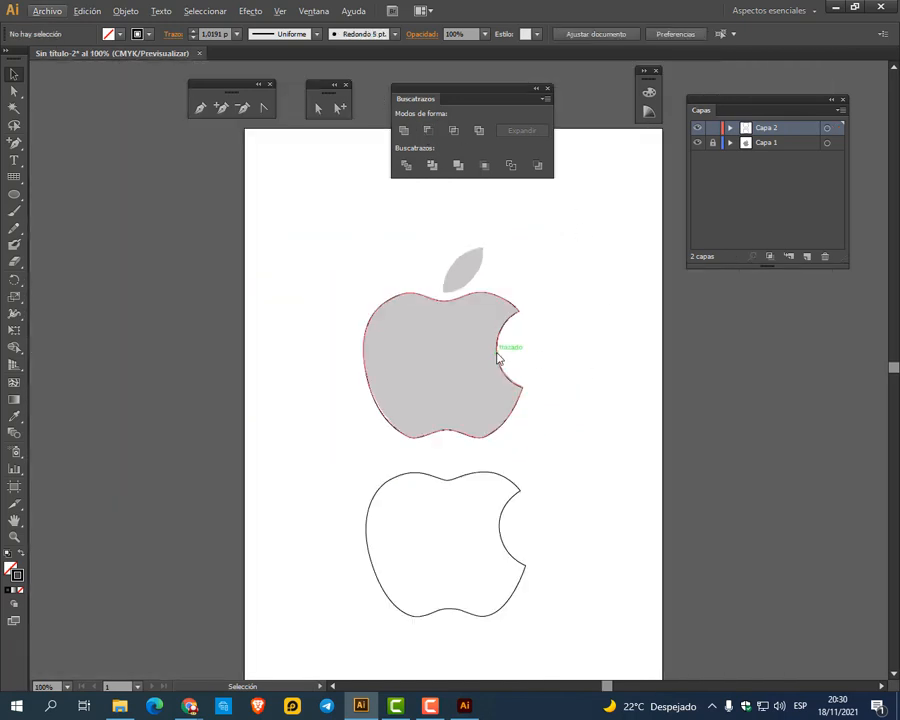
drag(496, 352, 410, 176)
click(549, 89)
click(277, 218)
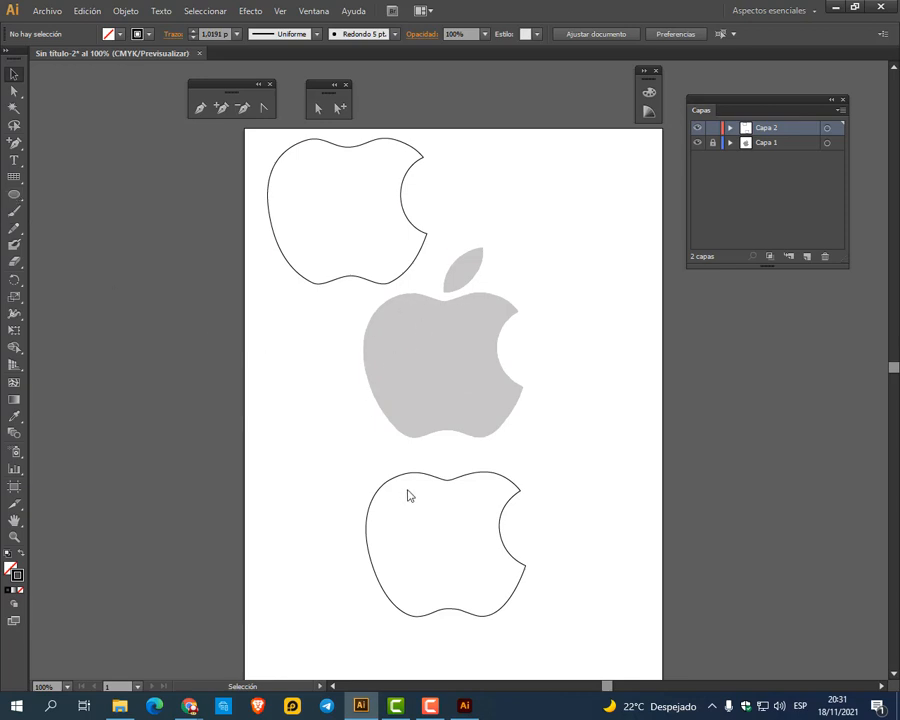
click(13, 195)
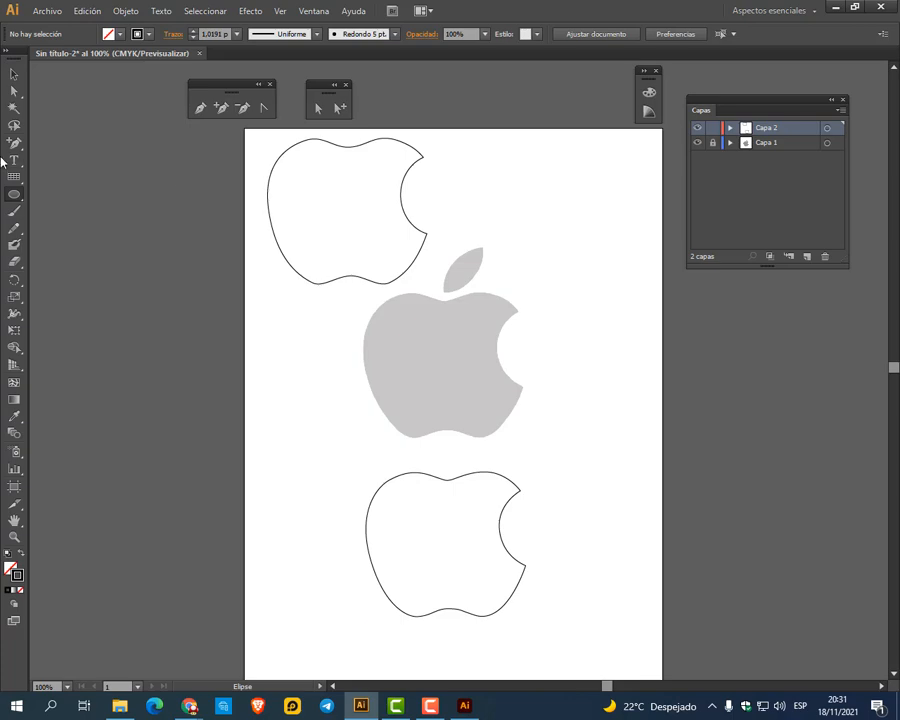
click(15, 73)
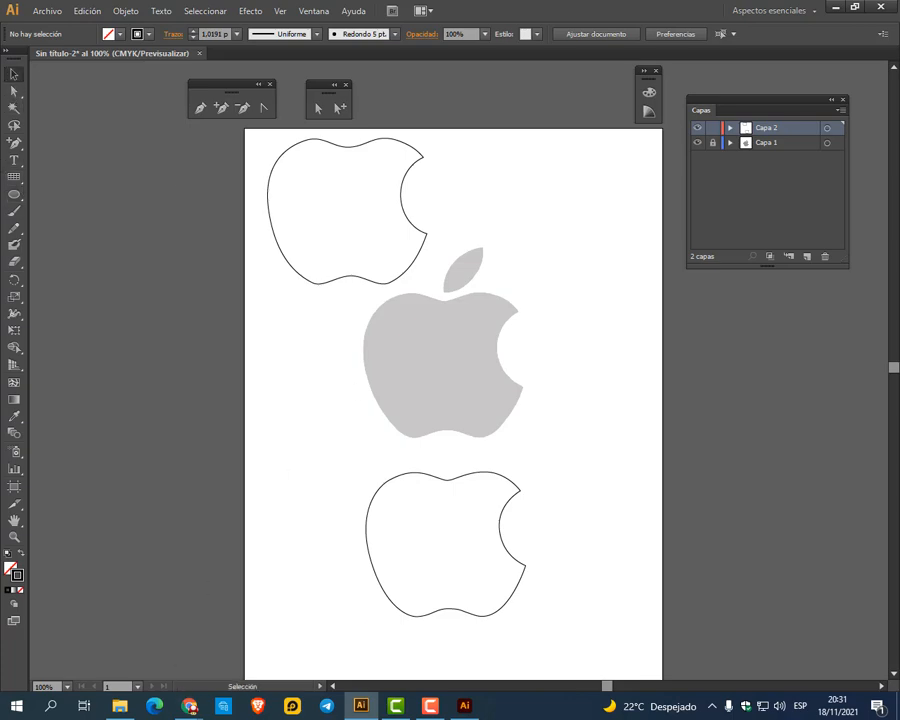
mouse_move(190, 706)
click(80, 630)
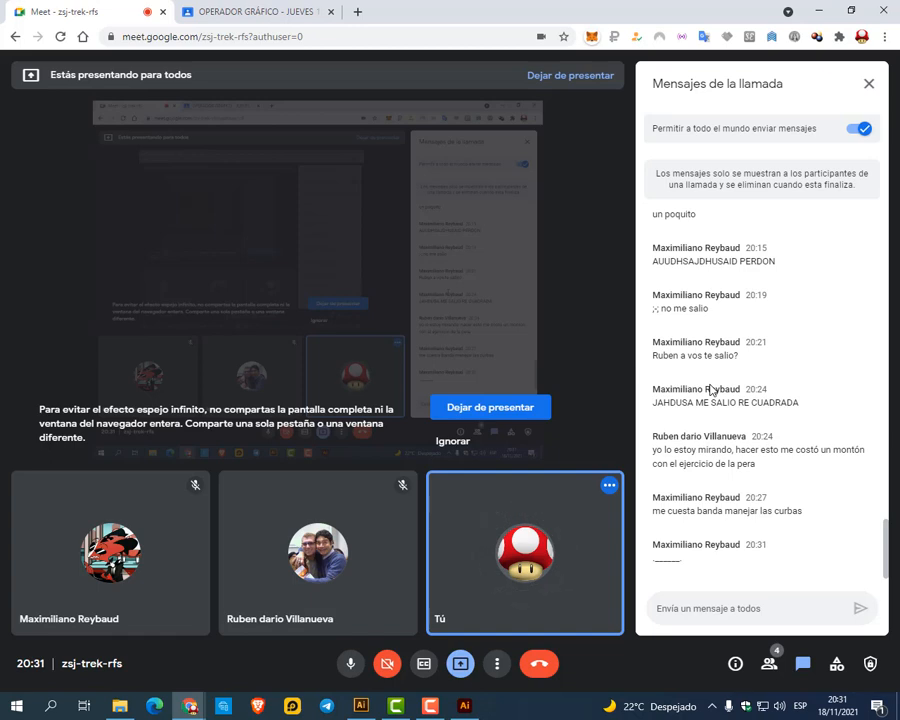
Switch to the newer Illustrator's document and delete the traced outline lying over the Apple logo template
key(alt+Tab)
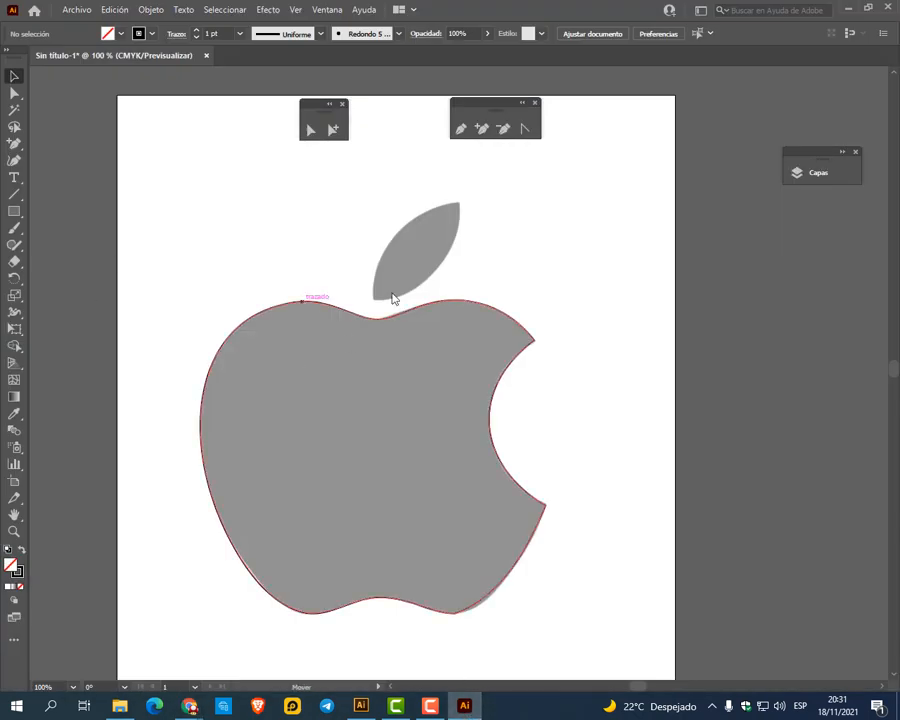
drag(322, 300, 672, 193)
key(Delete)
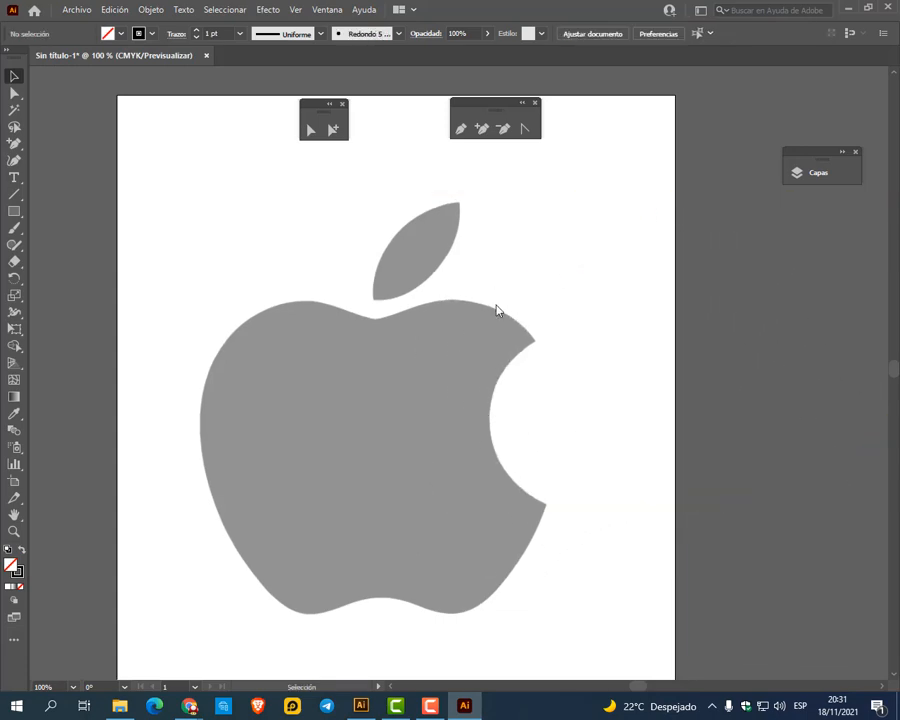
Unlock the Capa 1 layer and select the linked Apple logo image on it
click(327, 9)
click(450, 272)
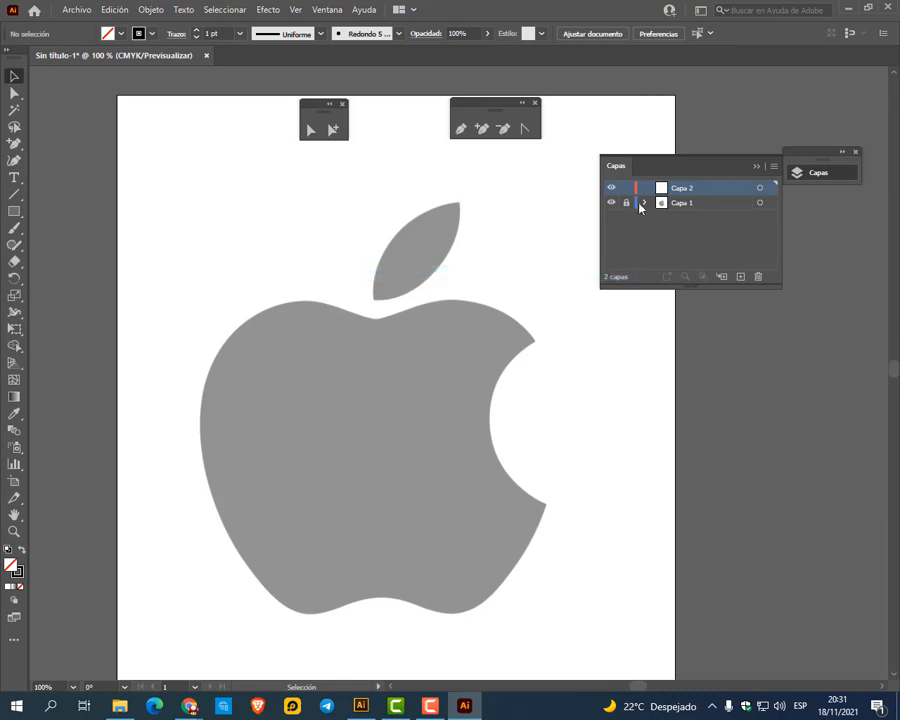
click(430, 350)
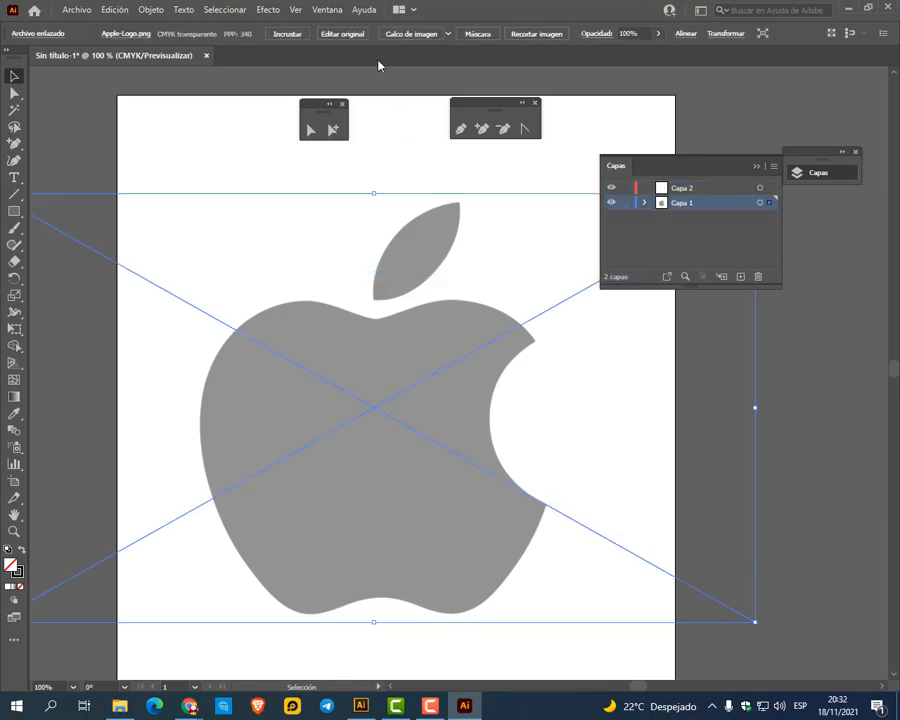
Trace the logo image with the 3 colores Image Trace preset and expand the result into paths
click(448, 34)
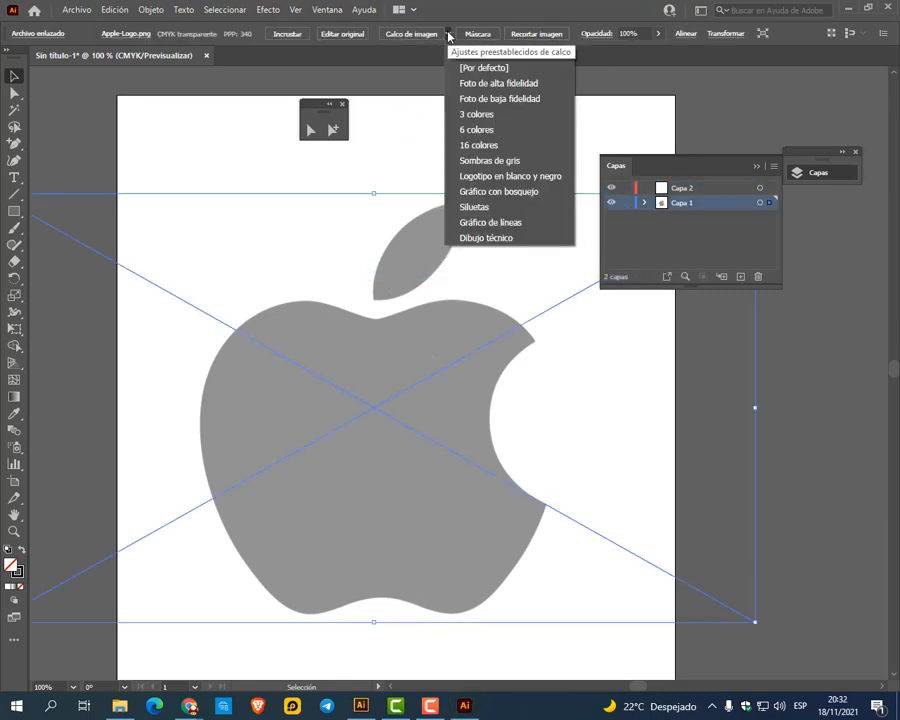
click(487, 122)
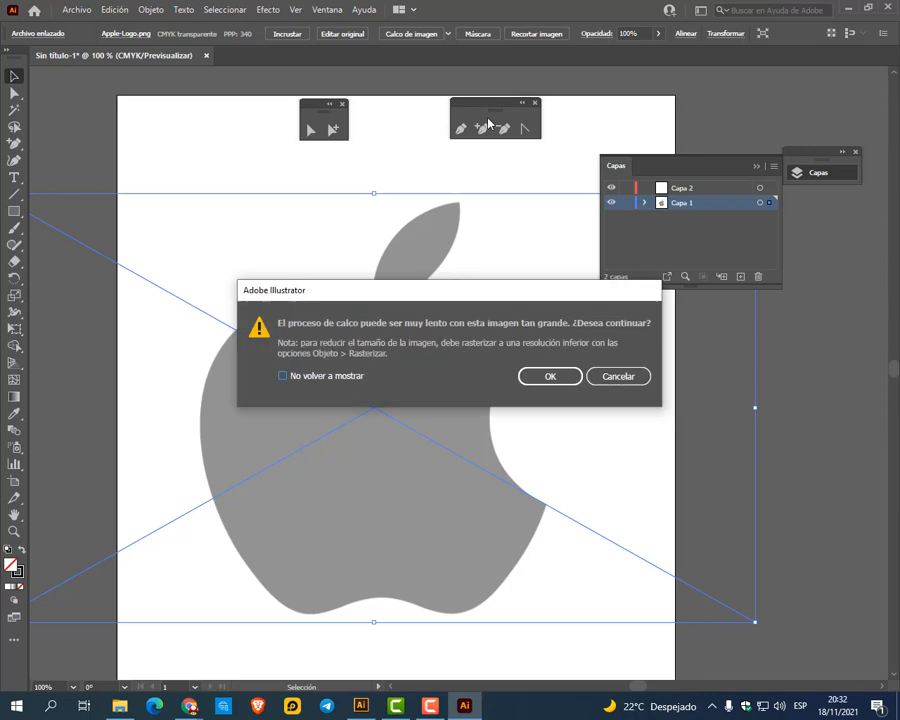
click(550, 376)
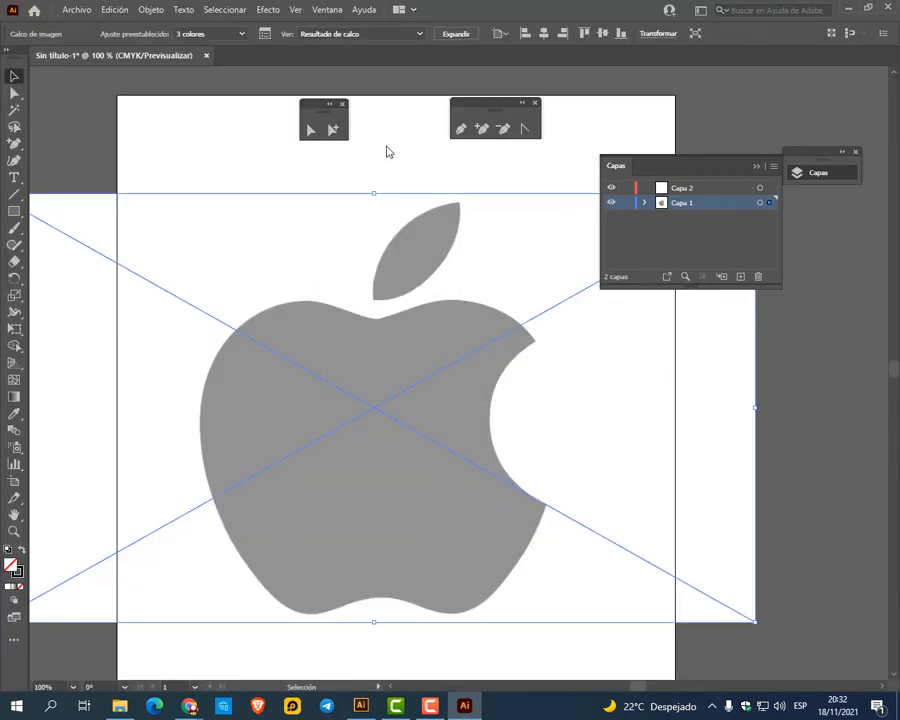
click(463, 38)
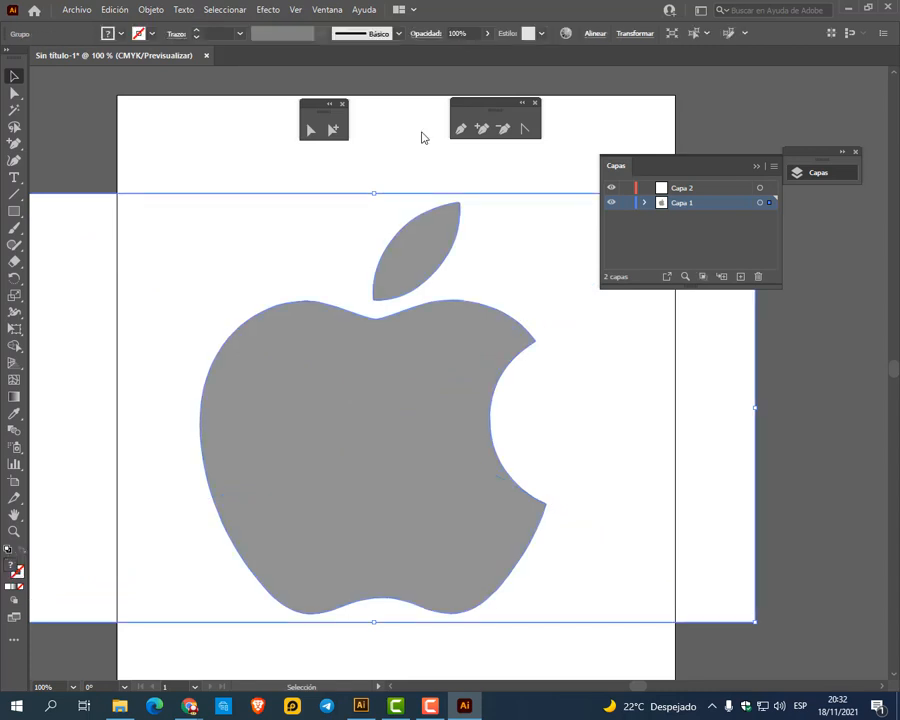
Ungroup the expanded logo, delete its white background and display the apple body's anchor points with the Direct Selection tool
right_click(411, 245)
click(443, 357)
click(252, 185)
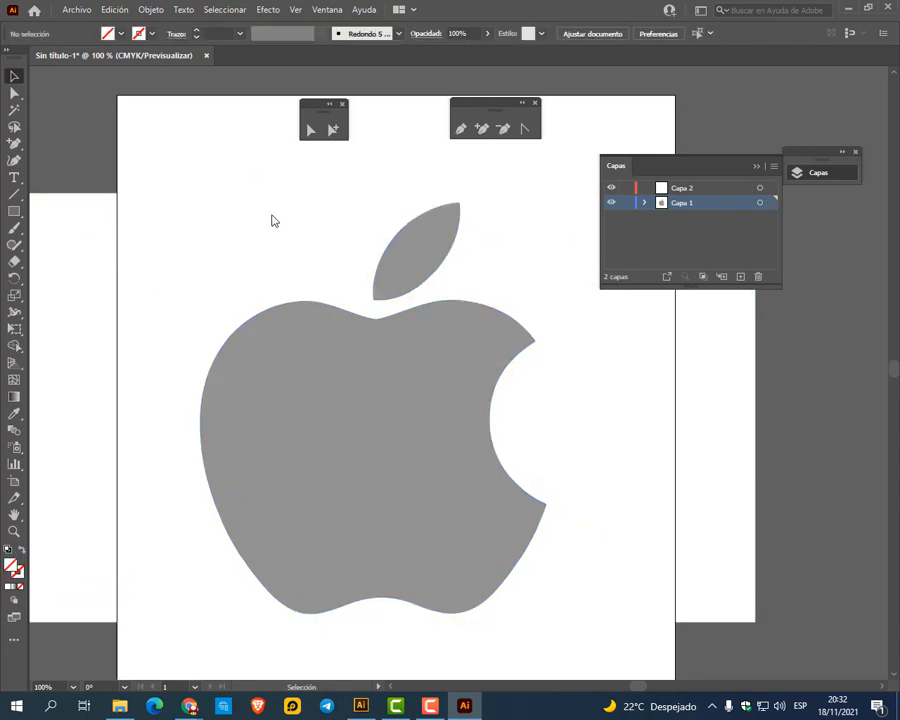
click(273, 216)
key(Delete)
click(484, 343)
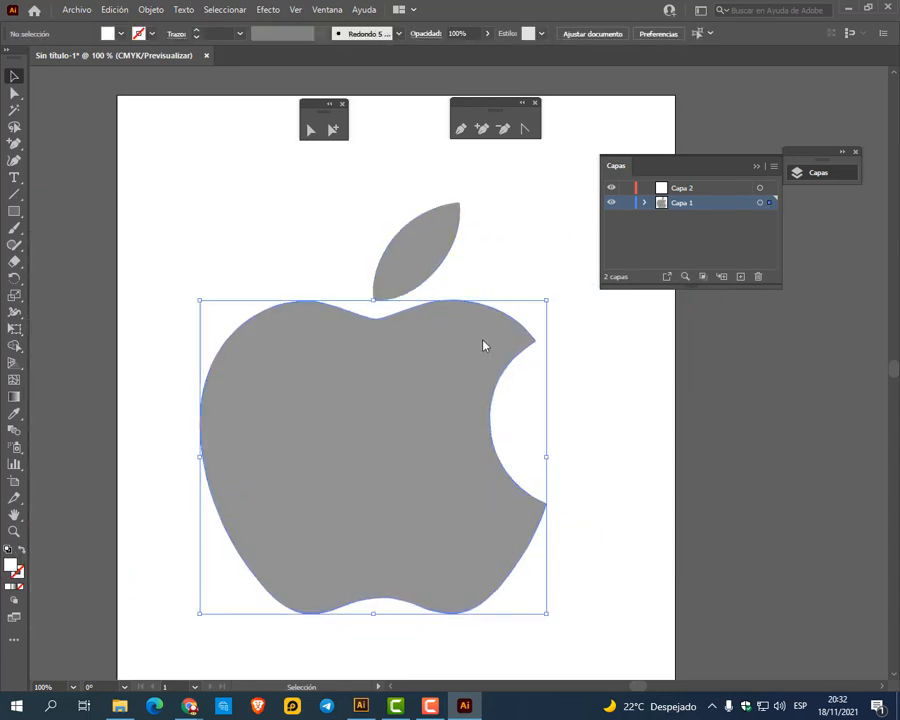
click(14, 93)
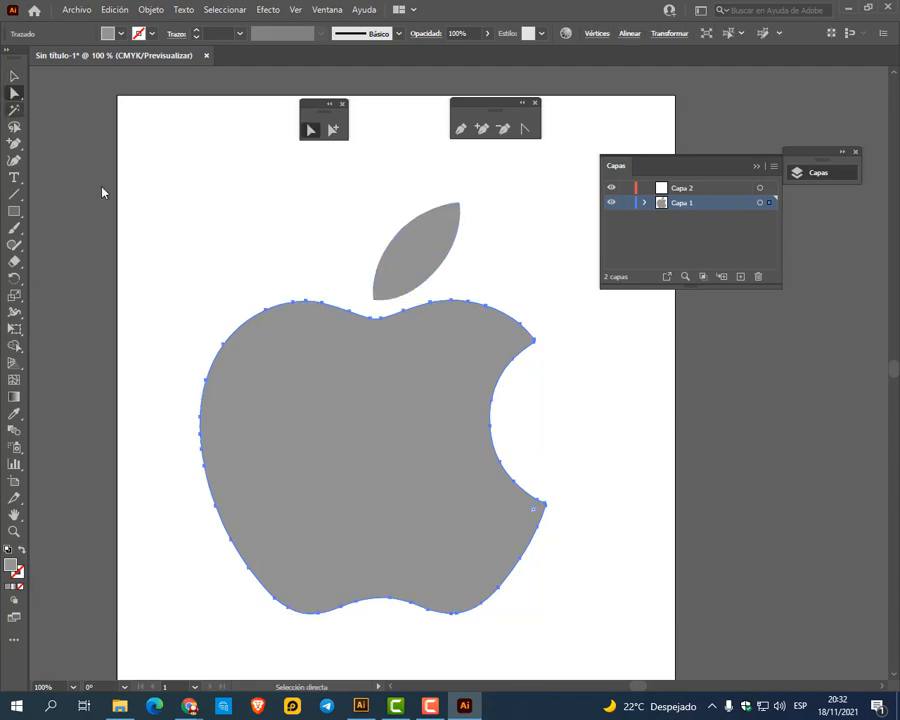
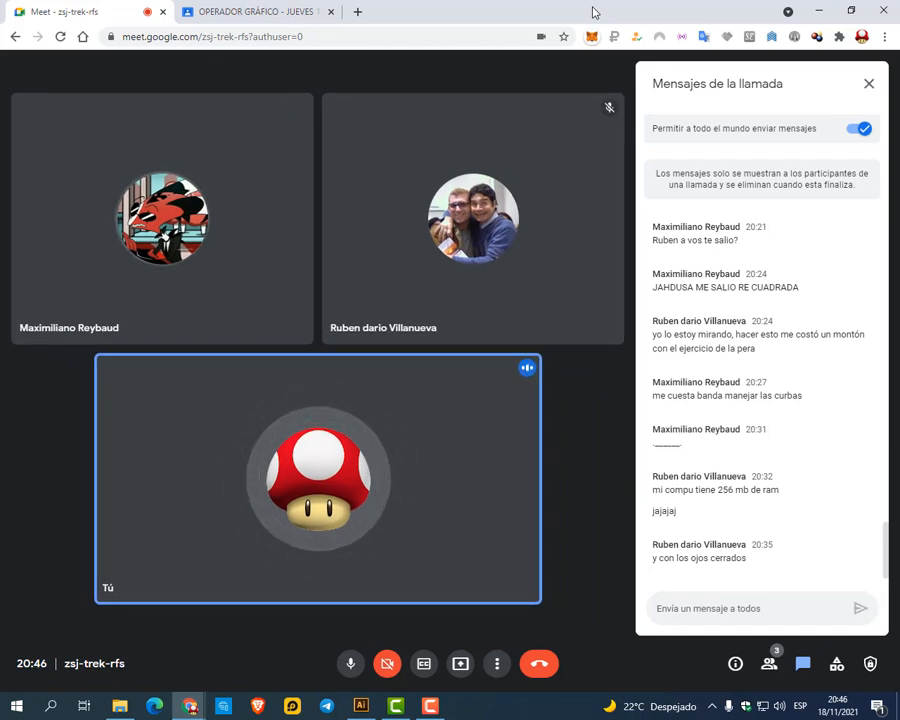
Share the entire screen in the Google Meet call and hide the sharing notice
click(460, 663)
click(522, 561)
click(441, 204)
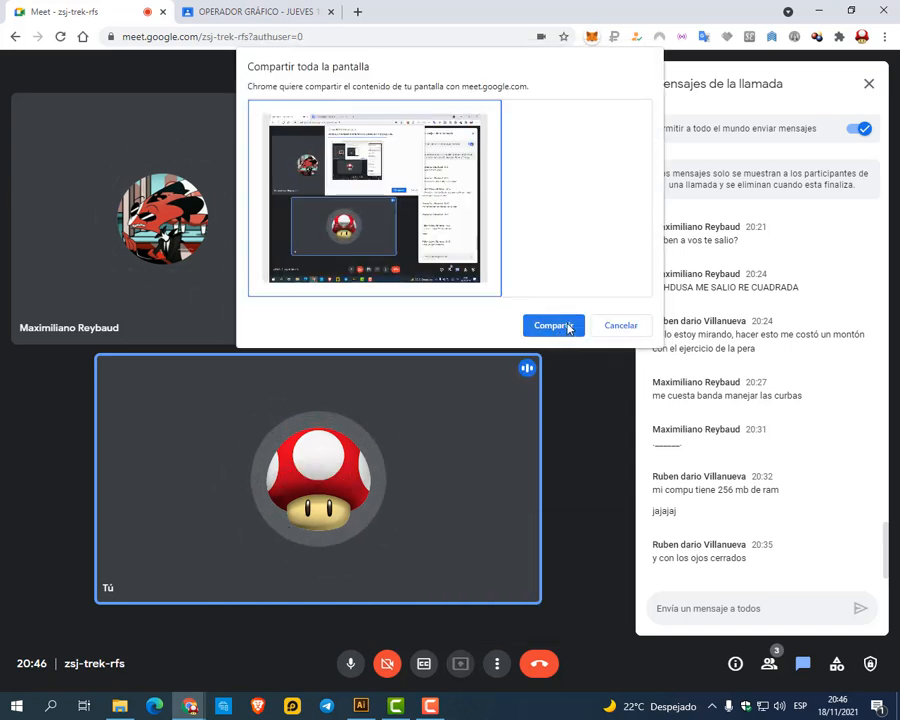
click(565, 326)
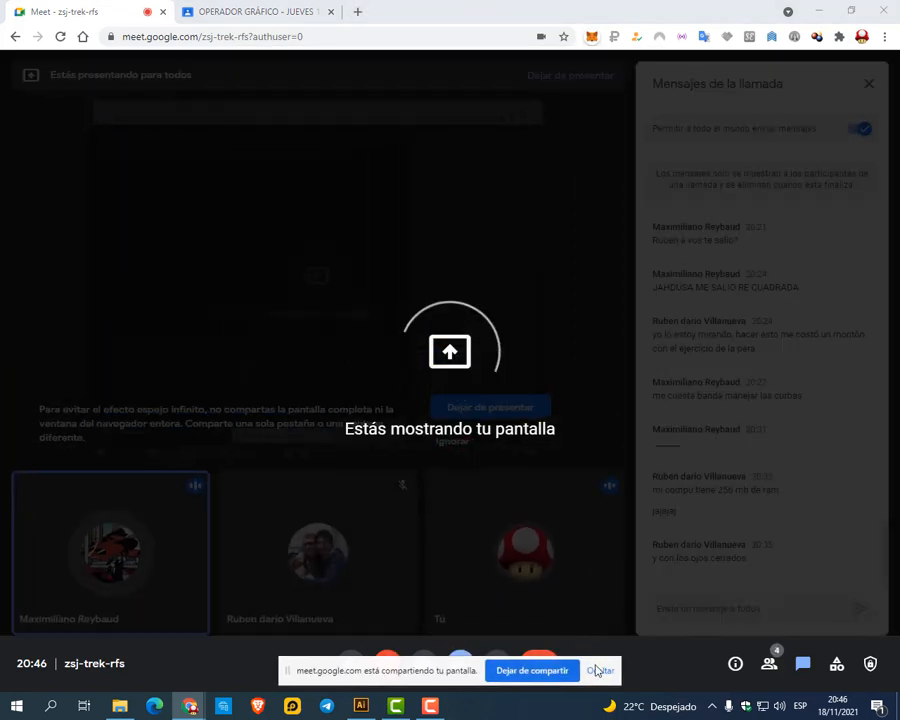
click(600, 670)
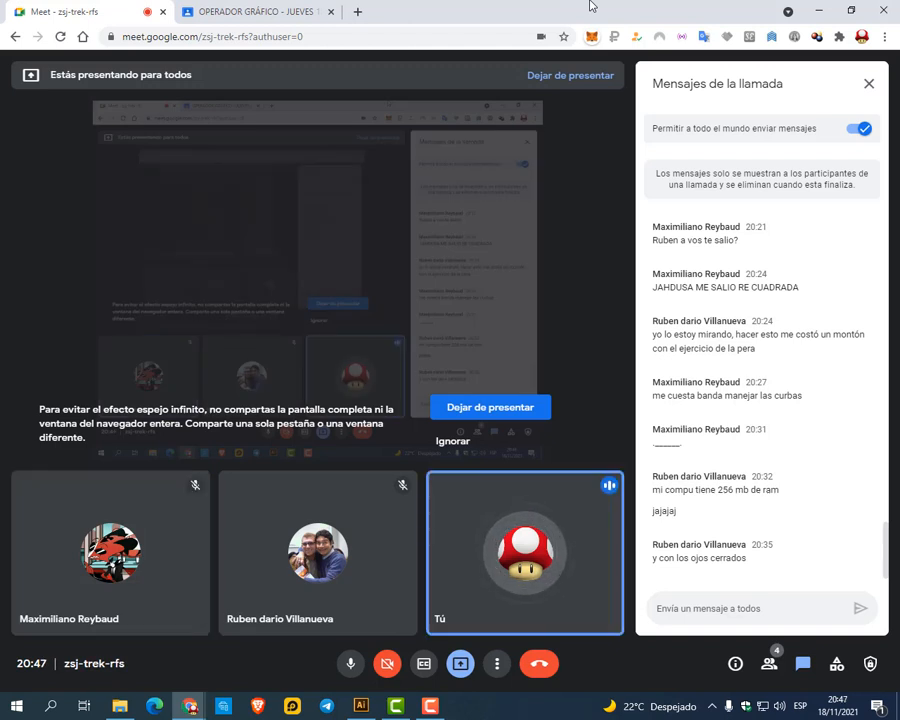
Search Google Images for "anime siluetas" in a new browser tab, browse the silhouettes and check the call's chat
click(357, 12)
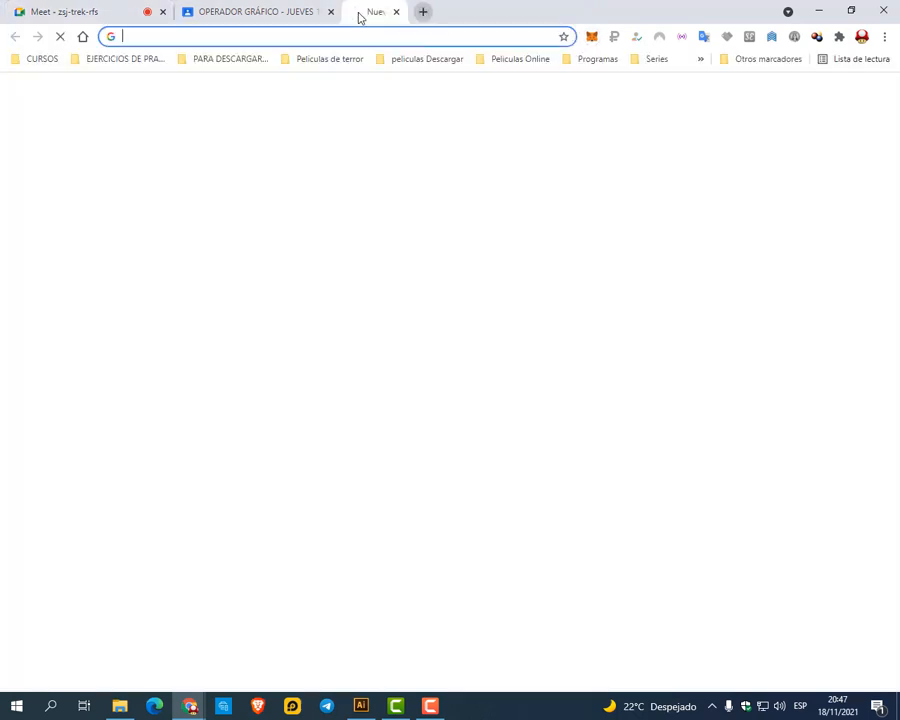
text(anime )
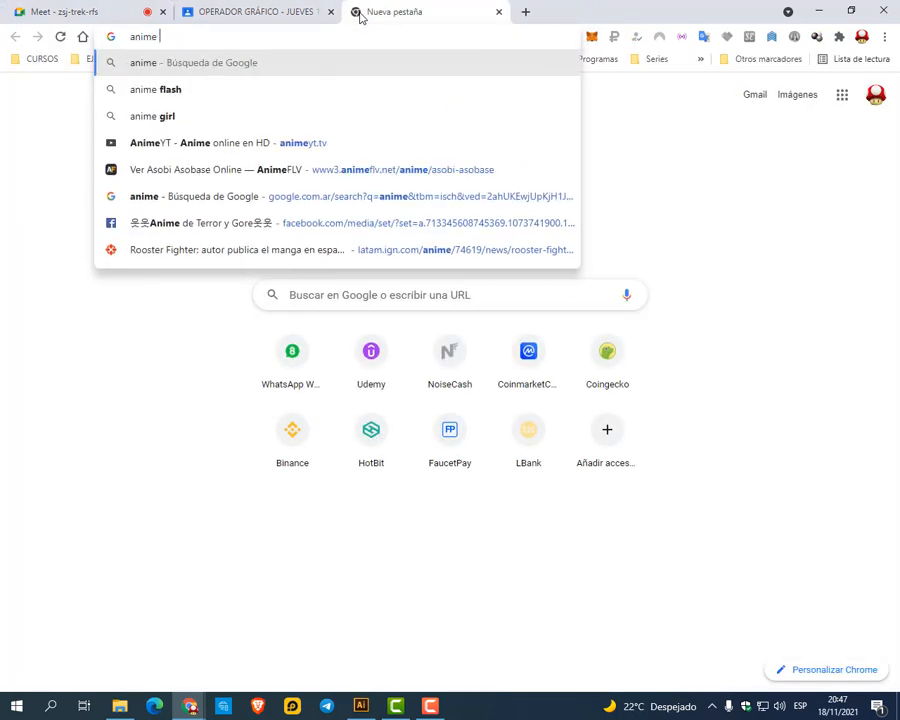
text(silueta)
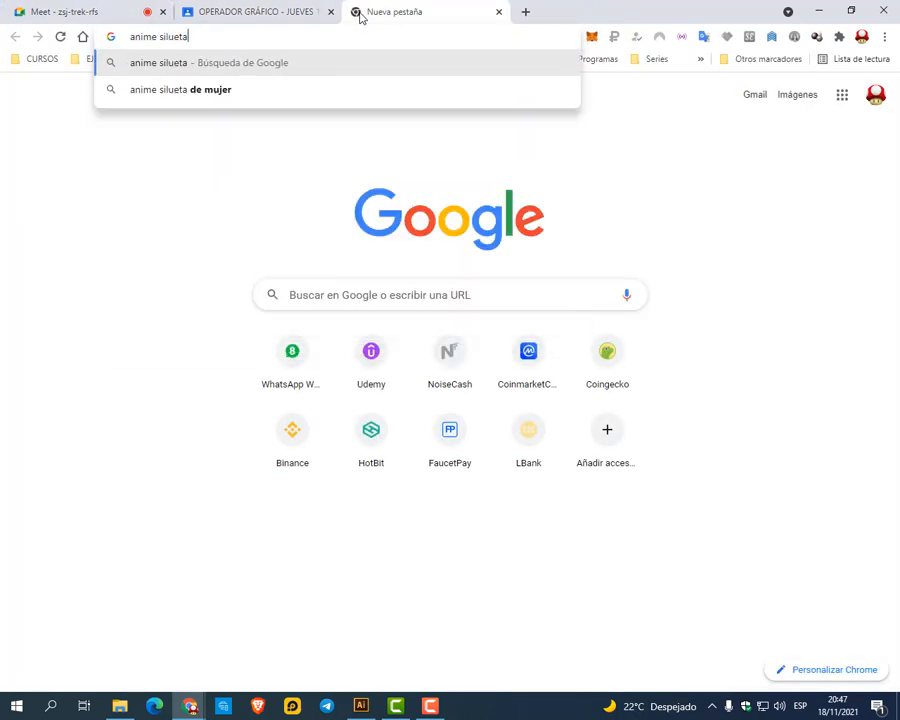
text(s)
key(Return)
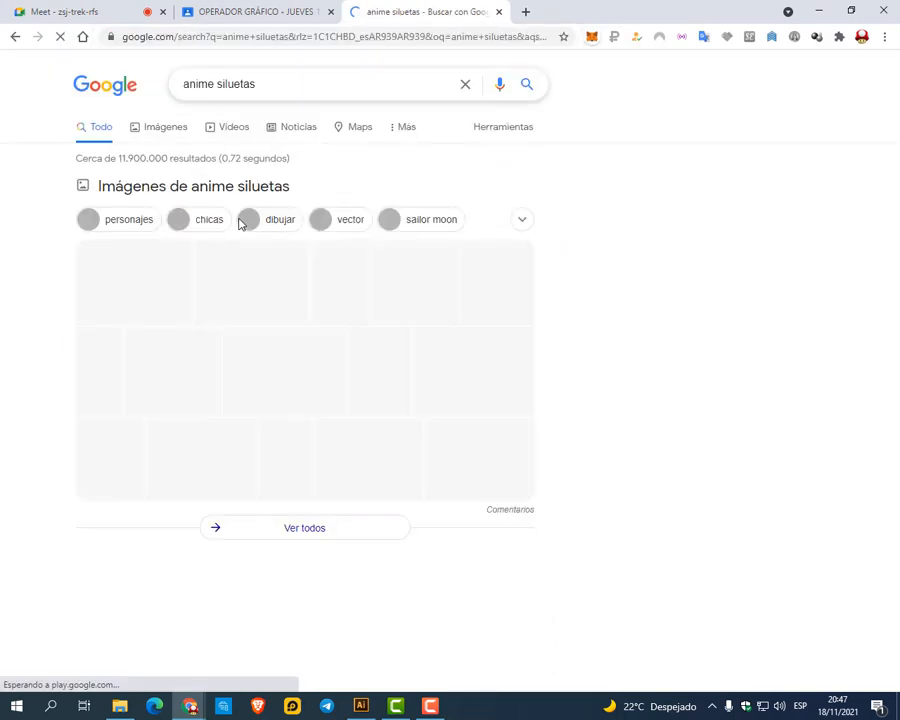
click(157, 128)
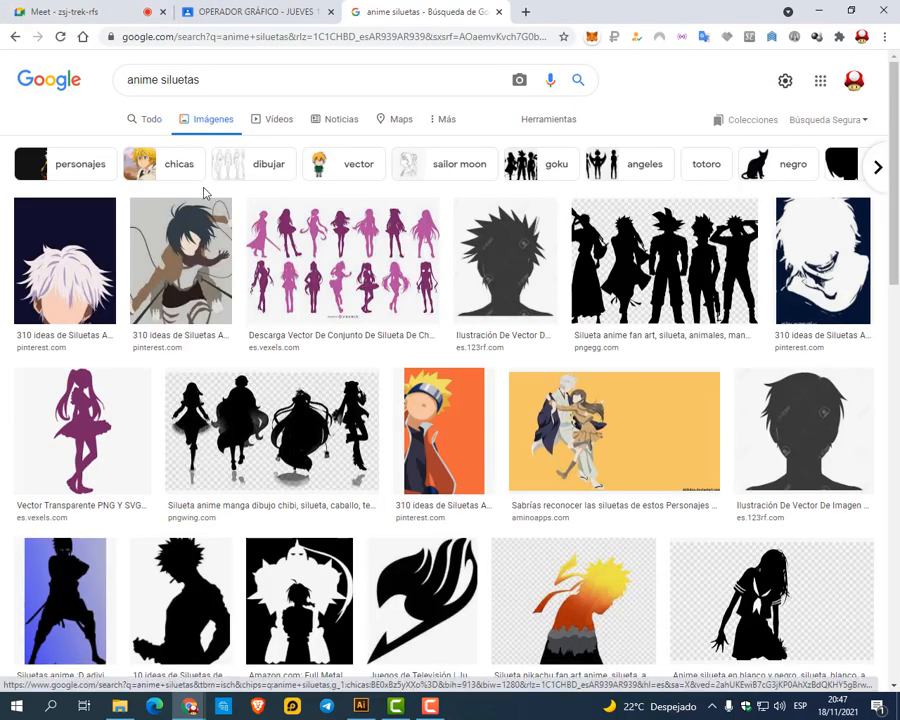
scroll(626, 450, down, 3)
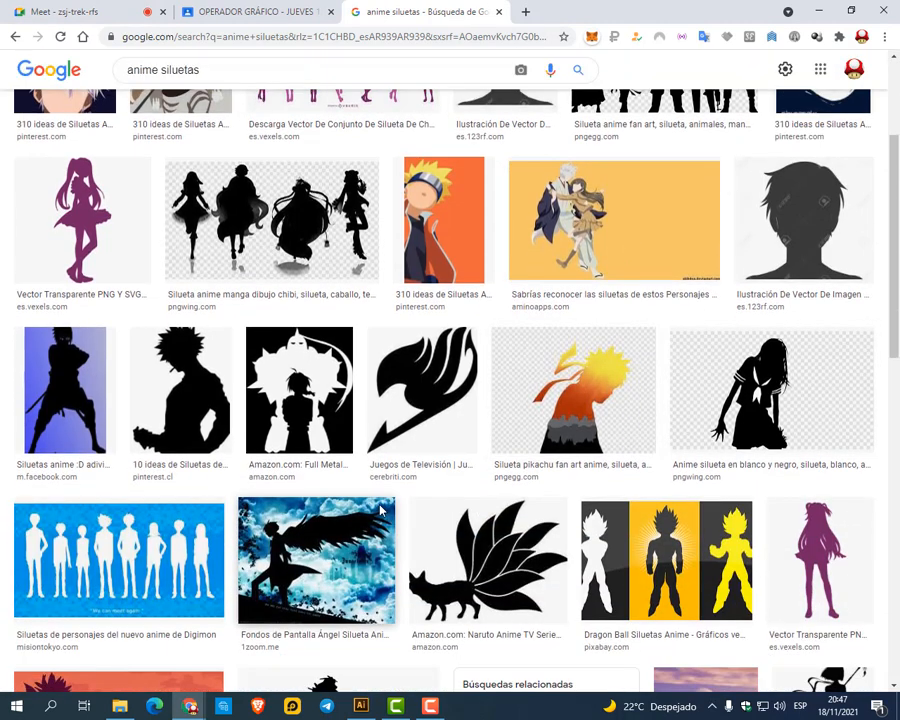
click(117, 8)
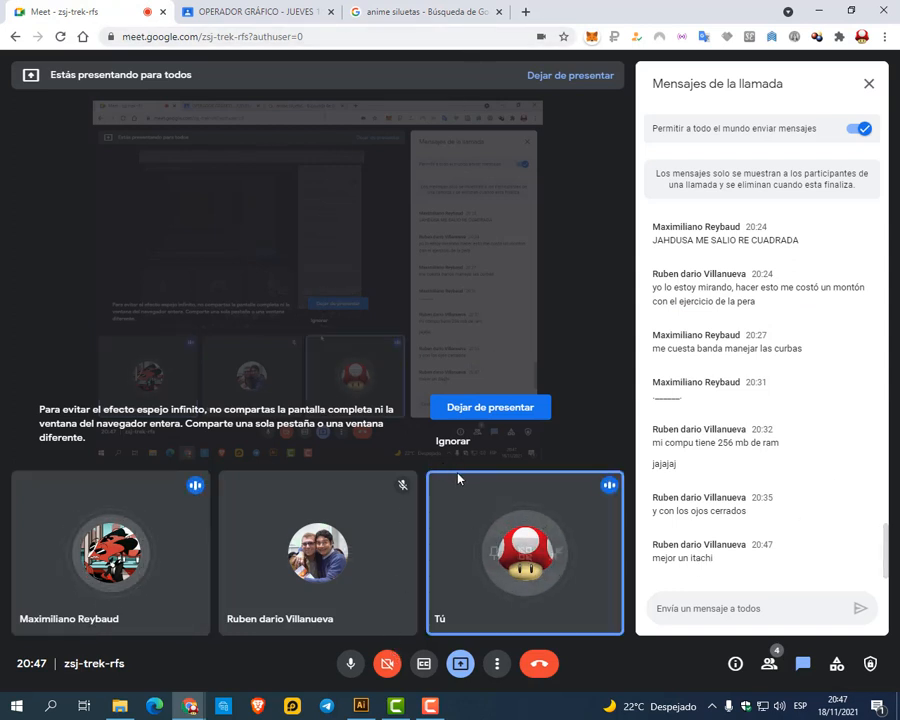
click(422, 13)
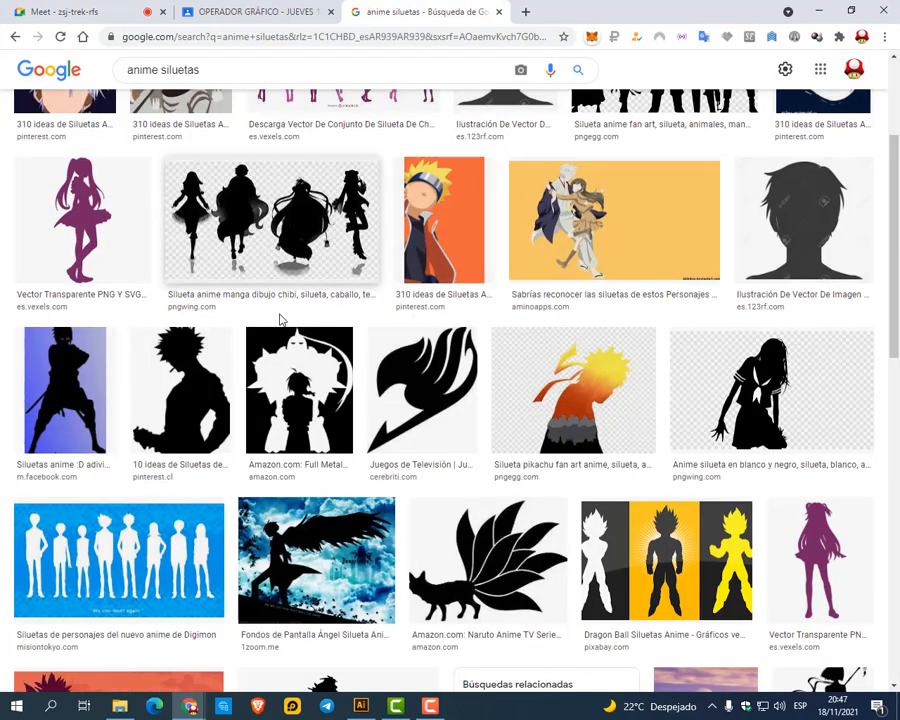
scroll(281, 320, up, 3)
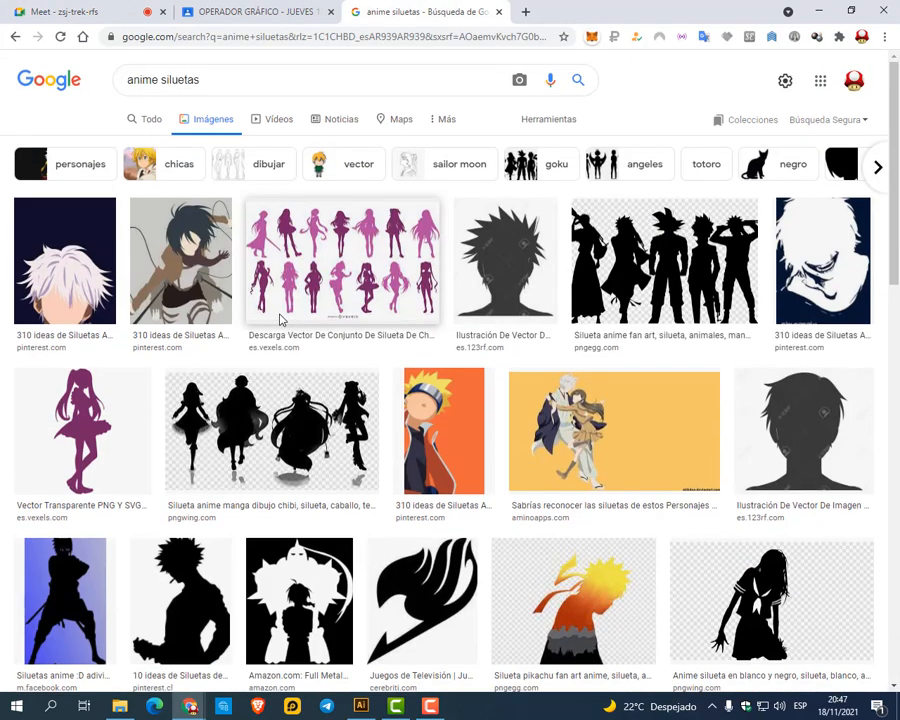
Open the watermark-free 123RF version of the boy's head silhouette and save it to the desktop as a JPEG
click(800, 430)
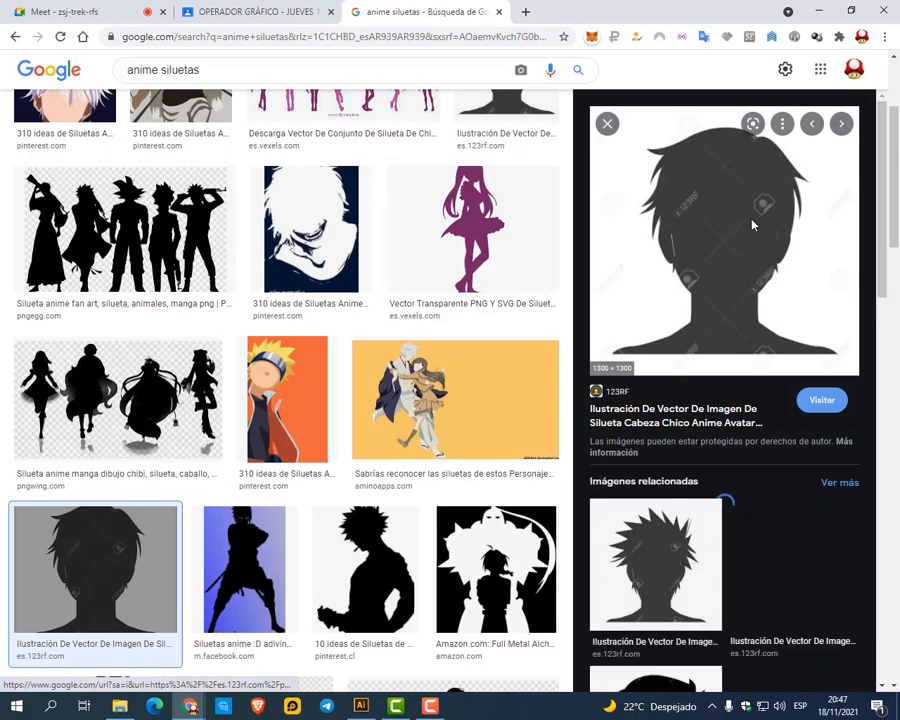
scroll(745, 234, down, 2)
click(811, 337)
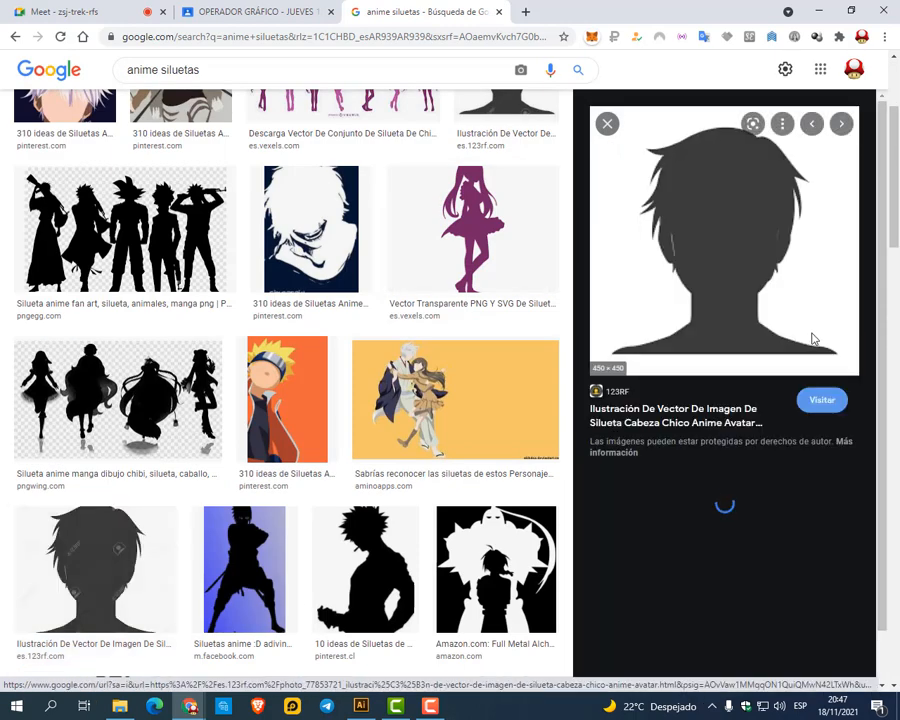
right_click(686, 198)
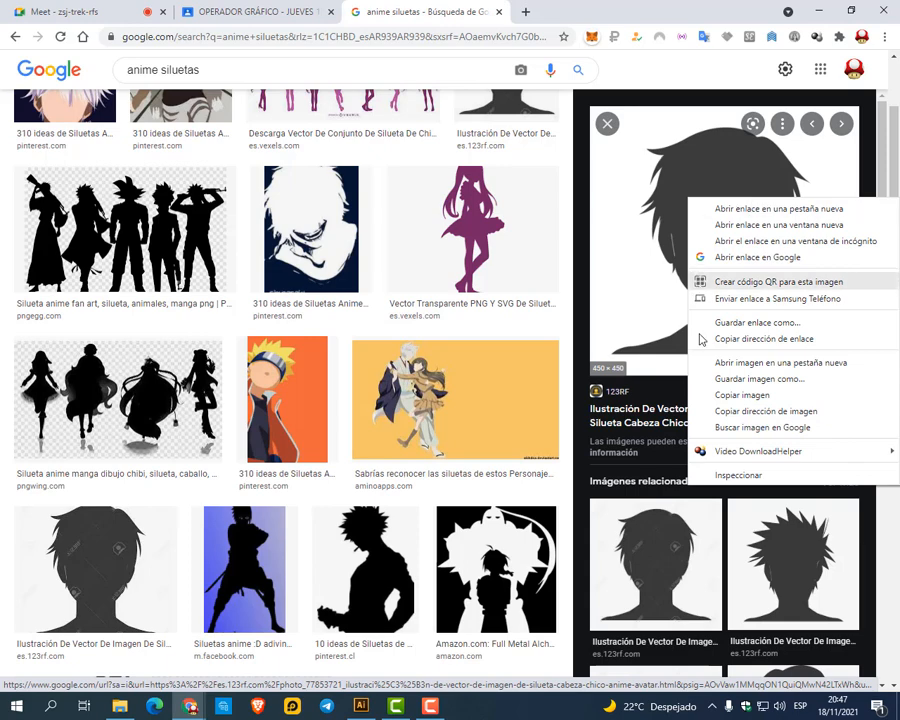
click(727, 384)
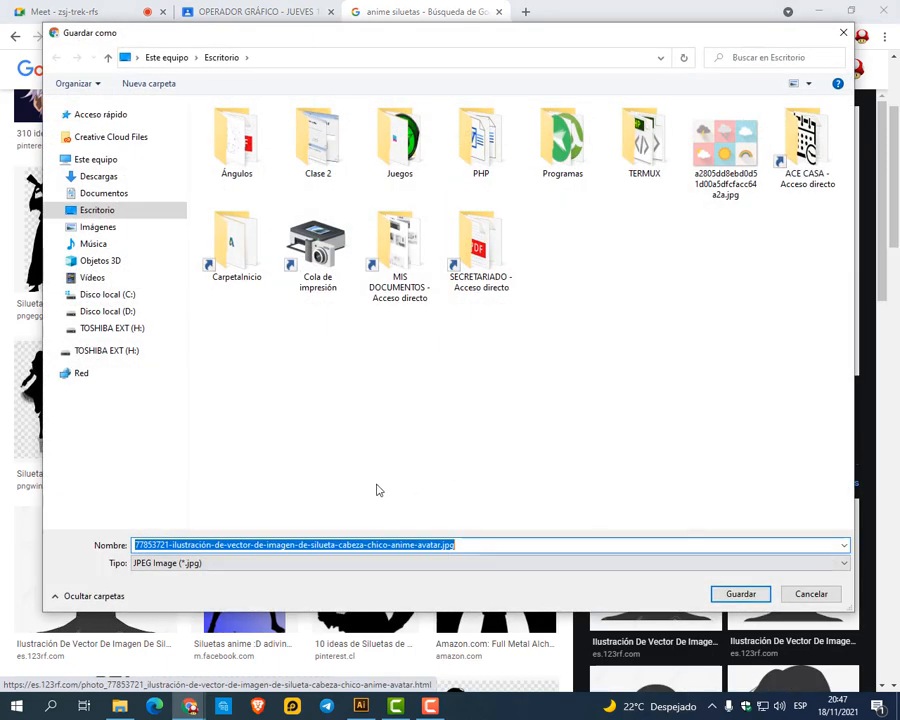
click(741, 594)
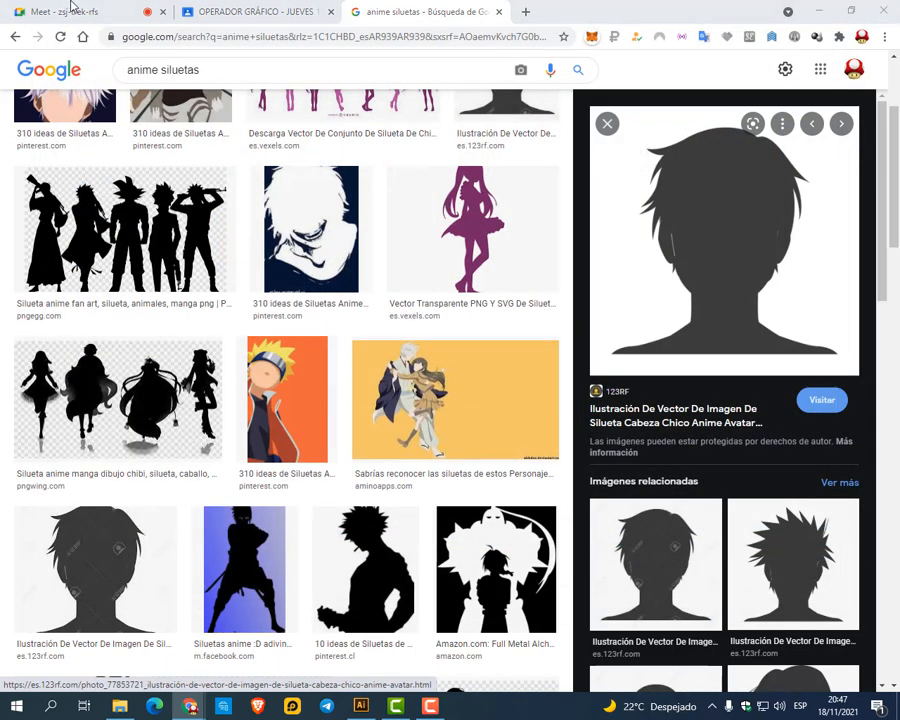
Place the saved head silhouette from the desktop into the older Illustrator's document and move it across the artboard's left edge
click(80, 12)
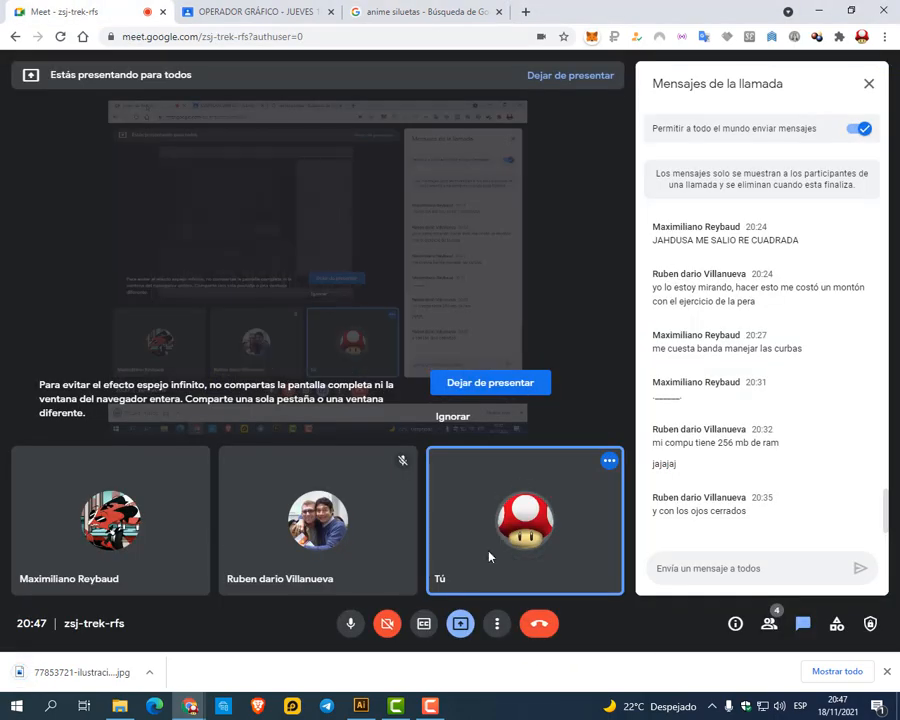
key(super+d)
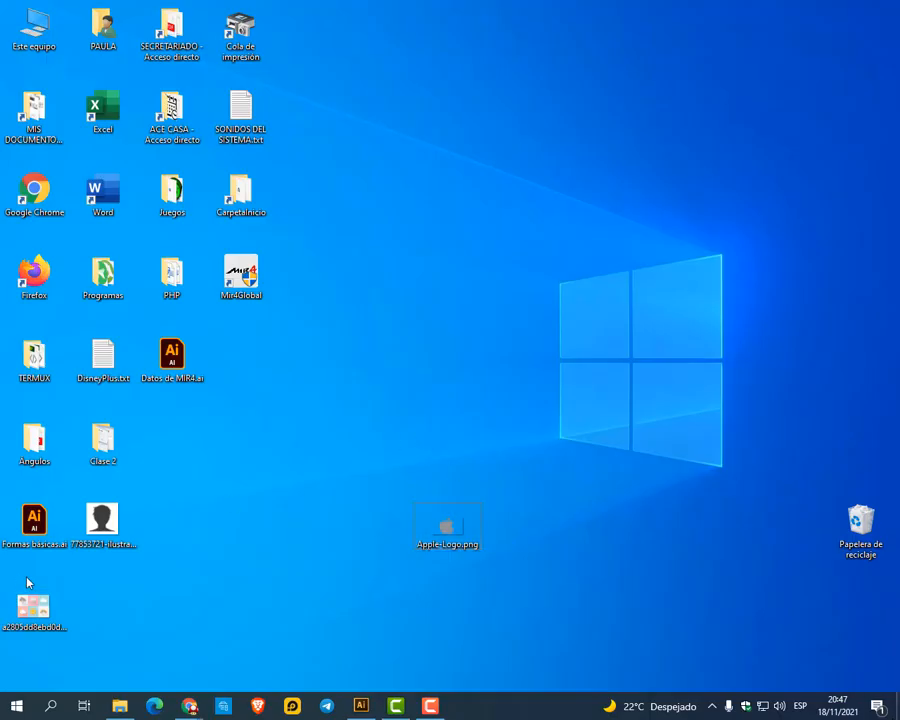
drag(101, 535, 504, 613)
drag(338, 465, 180, 328)
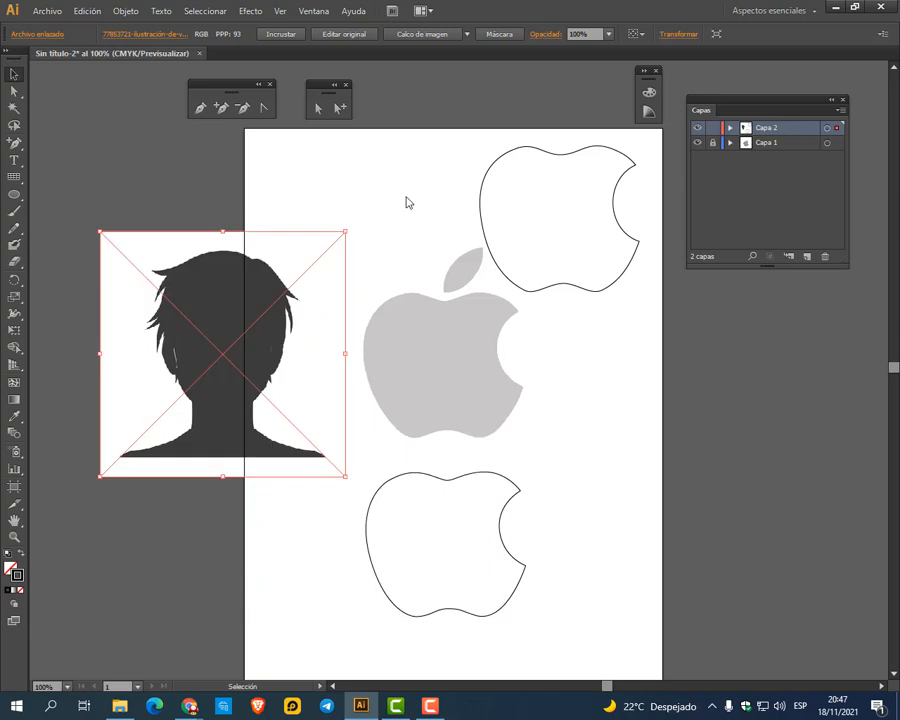
Delete the two traced apple outlines and move the head silhouette onto the lower part of the artboard
drag(412, 195, 556, 490)
click(305, 341)
drag(258, 361, 488, 525)
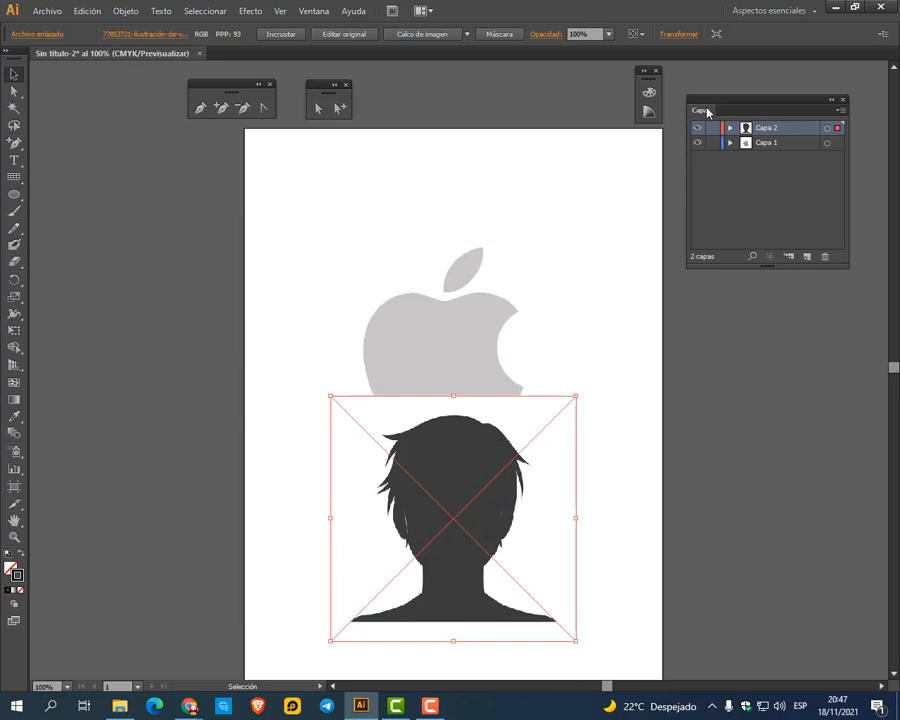
Delete the Capa 1 layer with the grey Apple logo, and raise and enlarge the head silhouette on the artboard
click(755, 146)
click(824, 257)
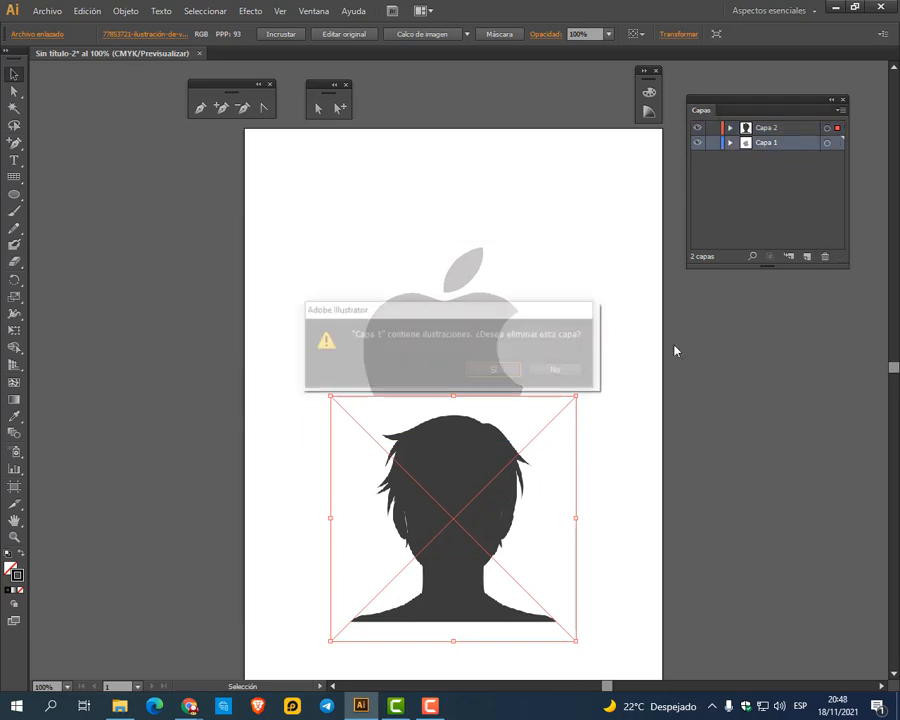
click(494, 367)
drag(420, 484, 401, 420)
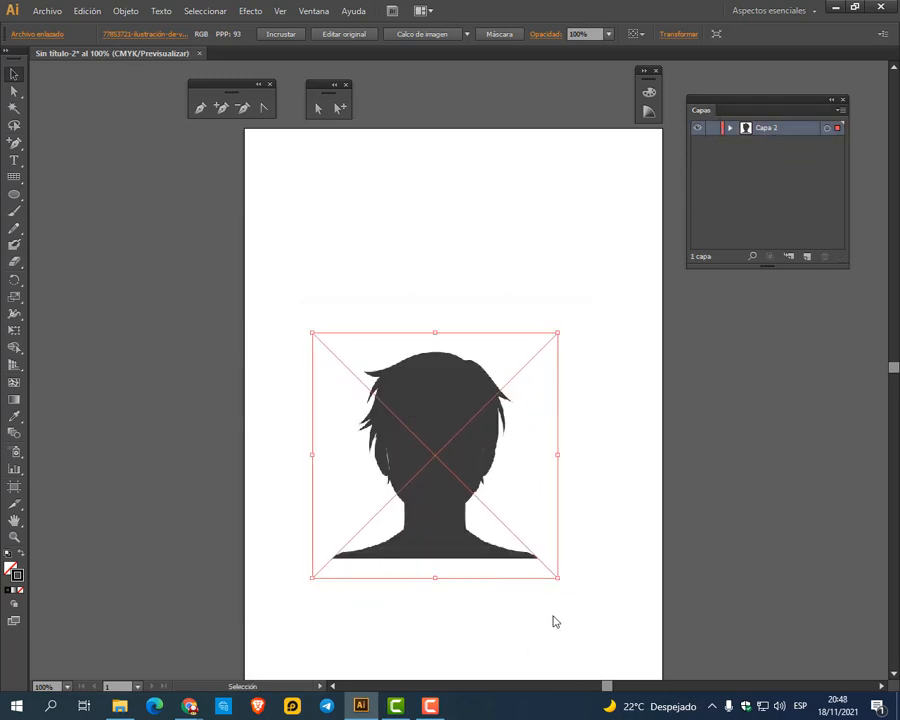
drag(559, 583, 603, 622)
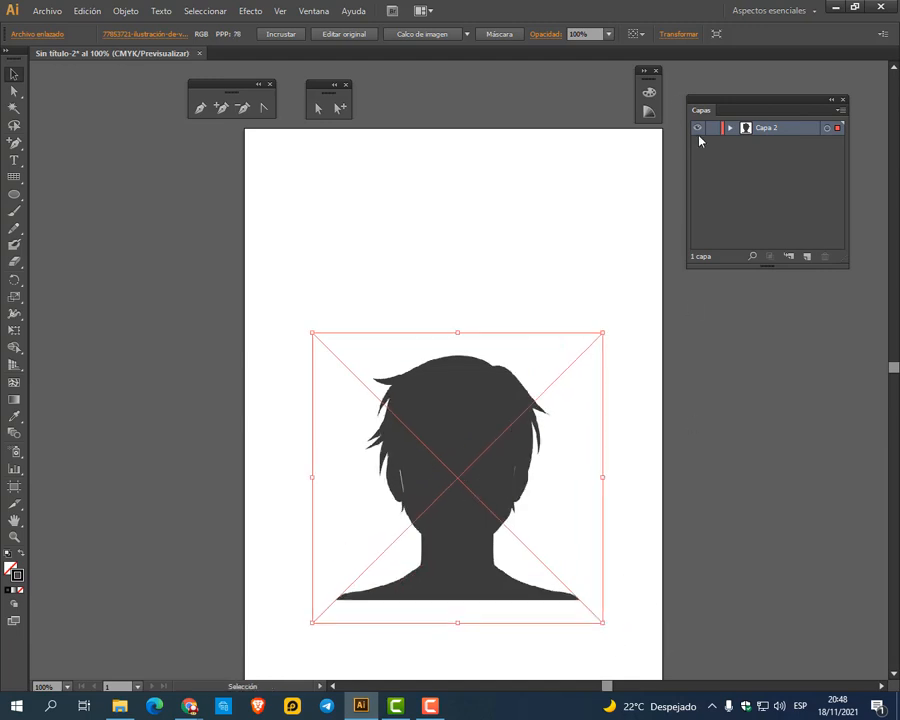
Lock Capa 2 with the head silhouette and add a new empty layer above it
click(712, 128)
click(807, 257)
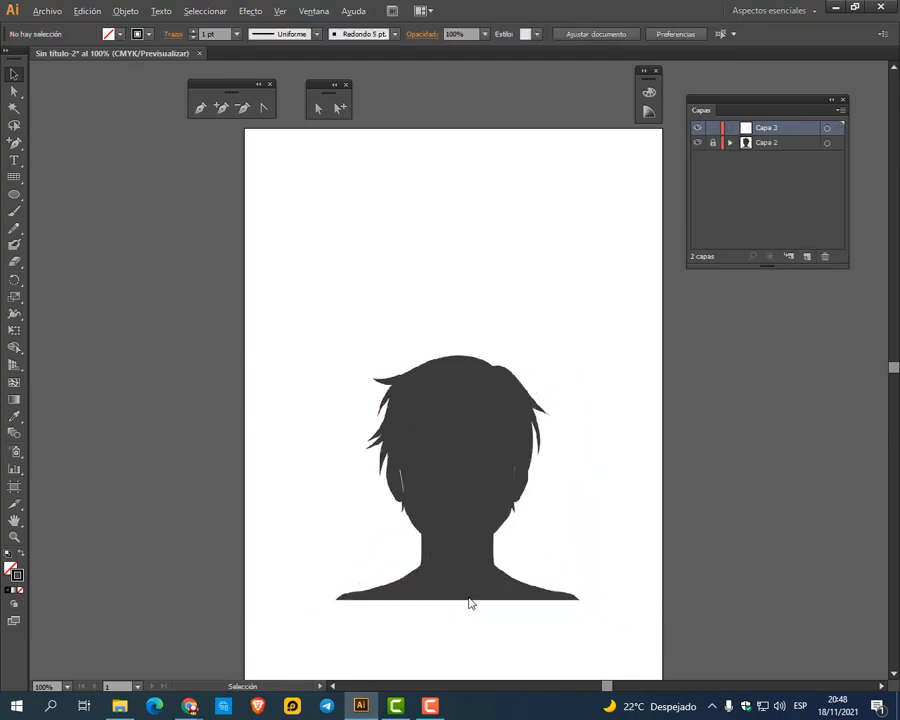
scroll(470, 603, up, 2)
Dim the images of Capa 2 to 50% and make the empty Capa 3 the active layer for the Pen tool
click(785, 143)
click(840, 111)
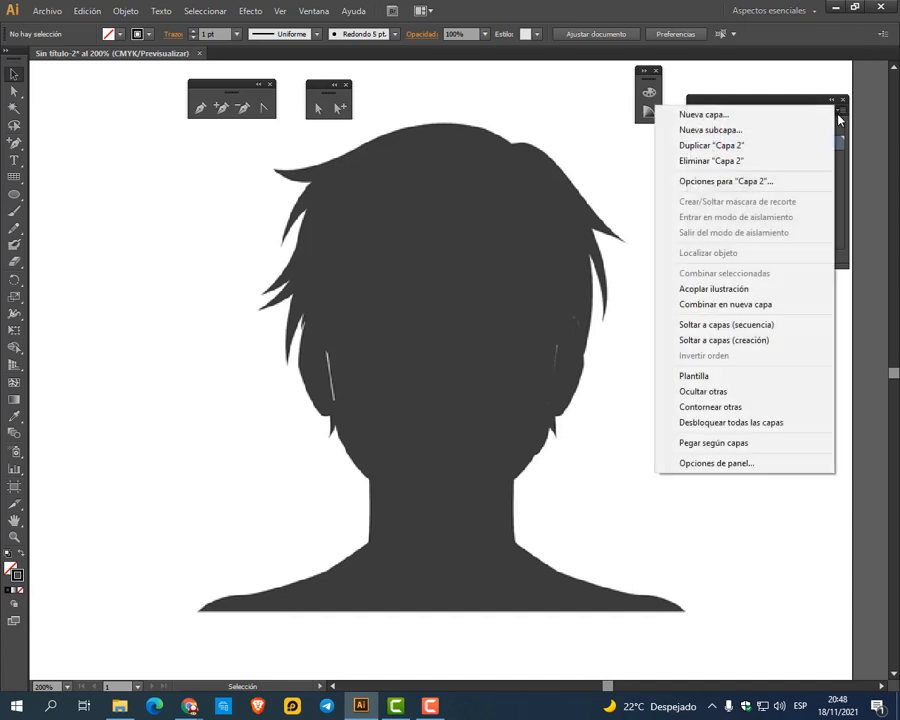
click(727, 181)
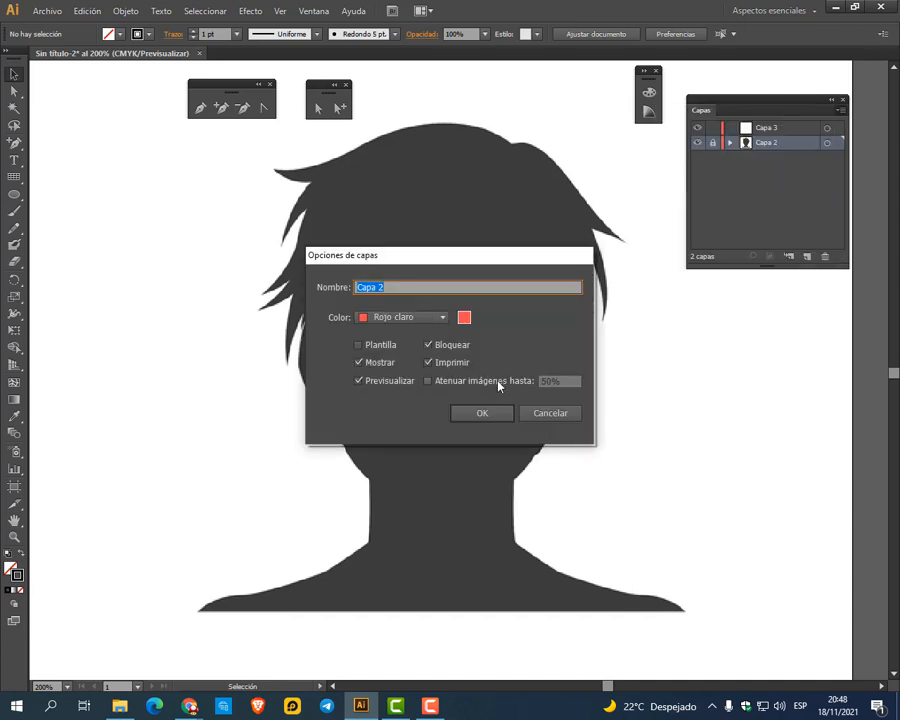
click(499, 386)
click(485, 414)
drag(792, 108, 827, 95)
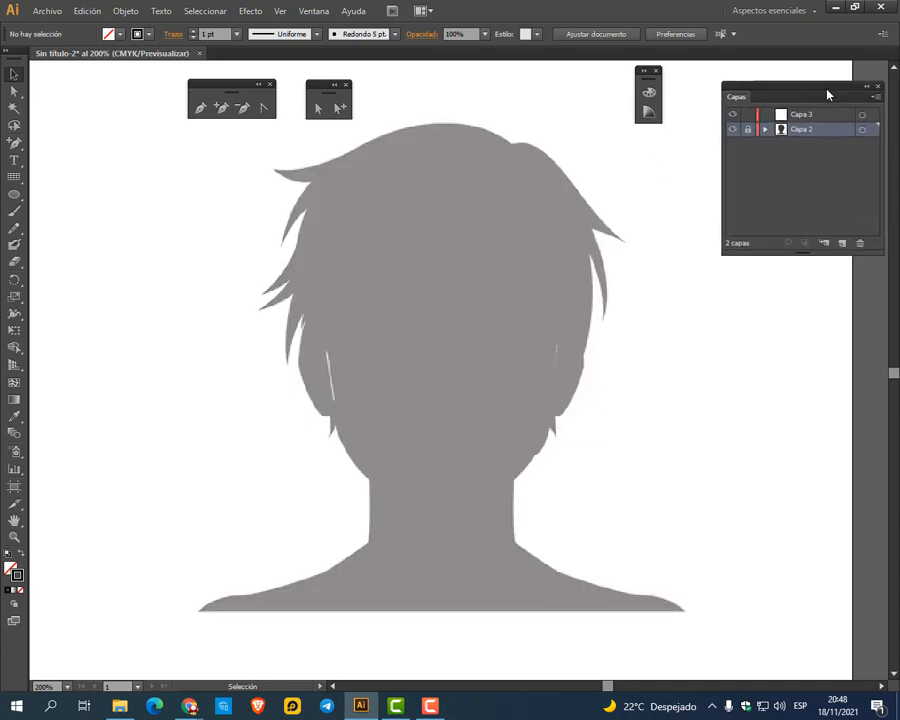
click(200, 109)
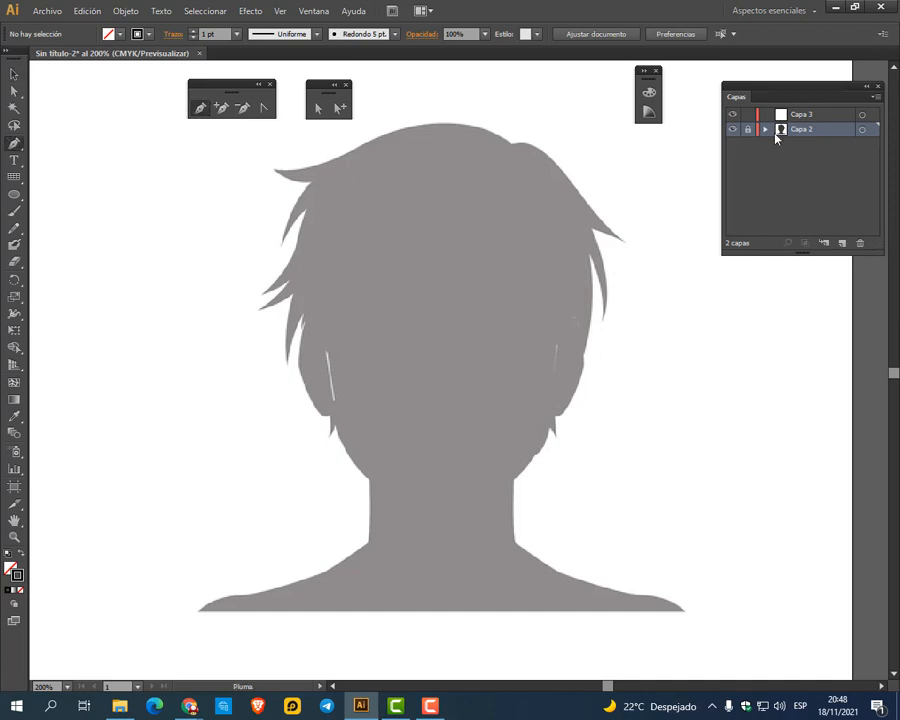
click(813, 118)
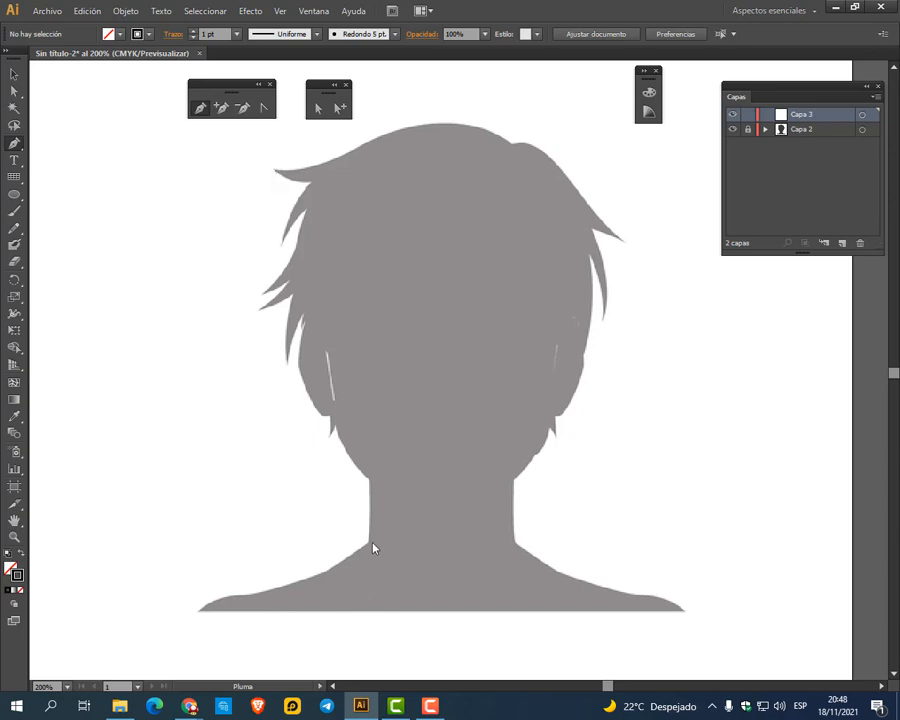
click(200, 612)
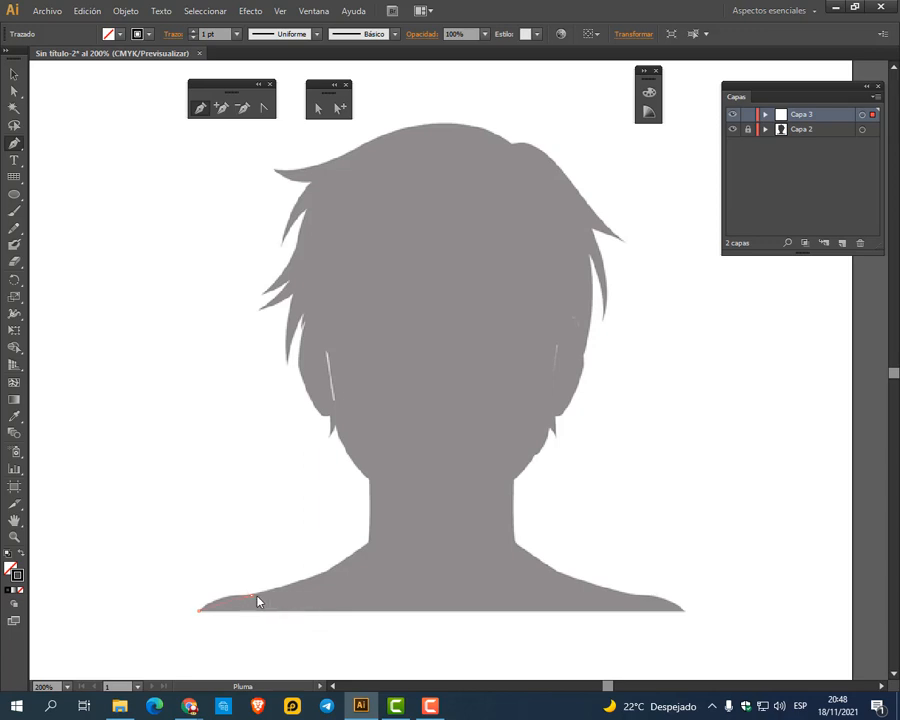
drag(290, 599, 255, 598)
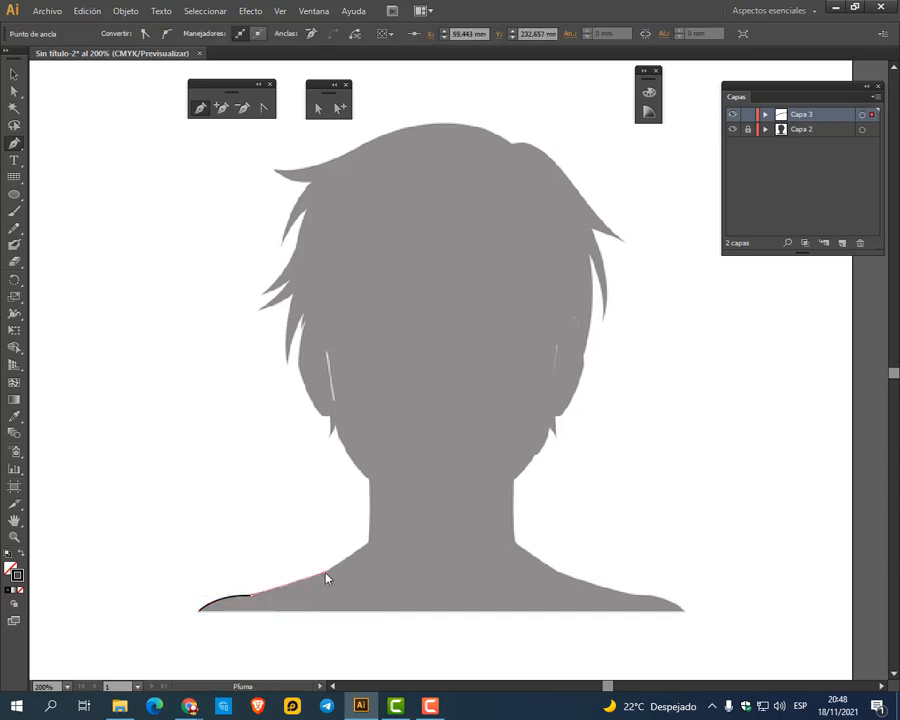
drag(335, 570, 352, 537)
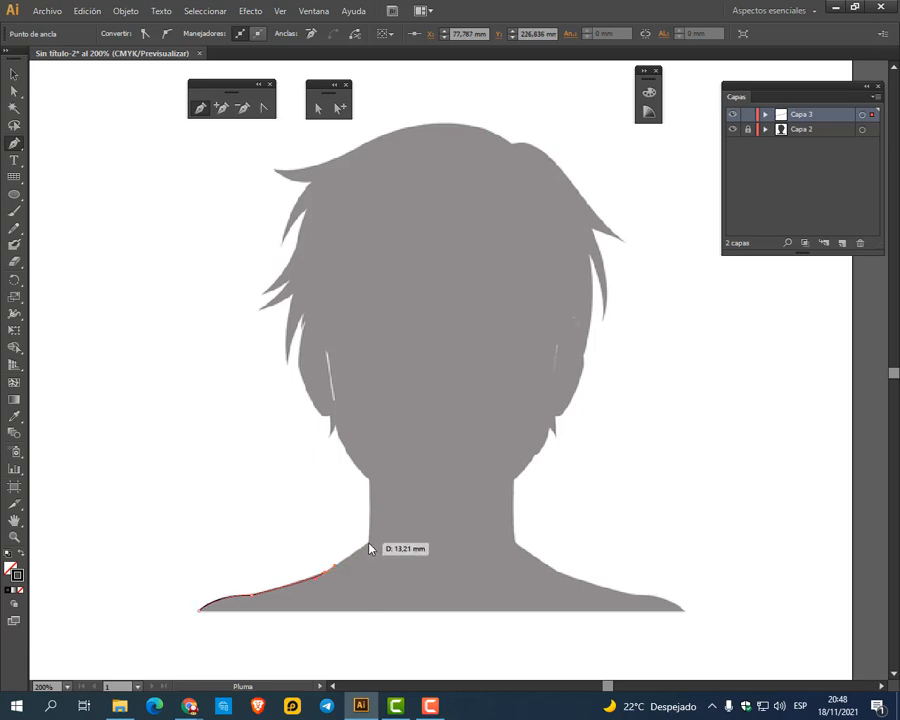
mouse_move(369, 543)
mouse_down()
mouse_move(376, 557)
mouse_move(379, 522)
mouse_up()
scroll(329, 606, up, 5)
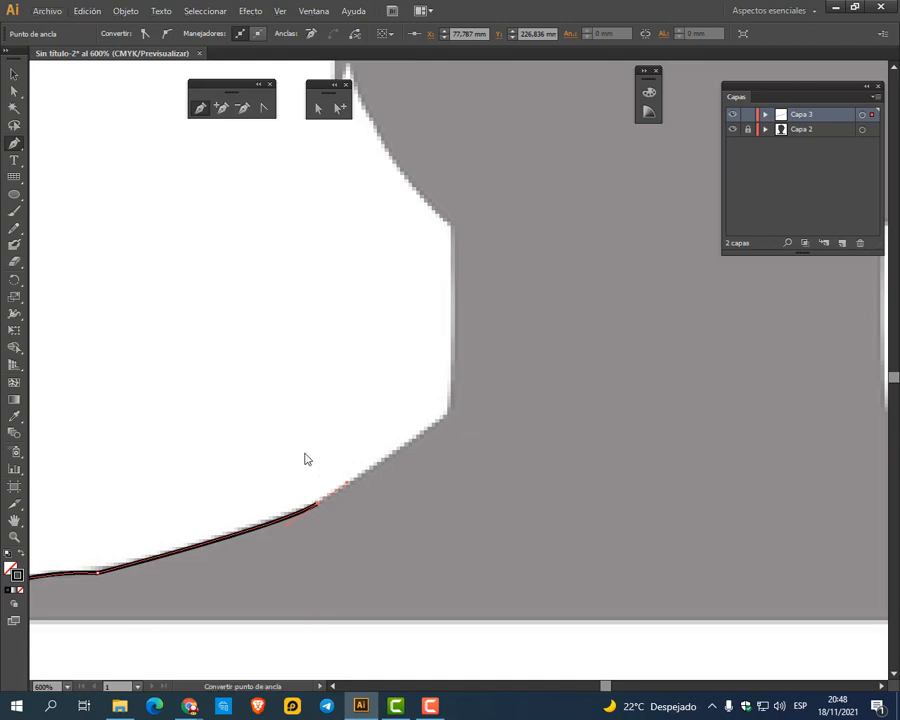
scroll(305, 456, down, 3)
click(13, 76)
key(ctrl+z)
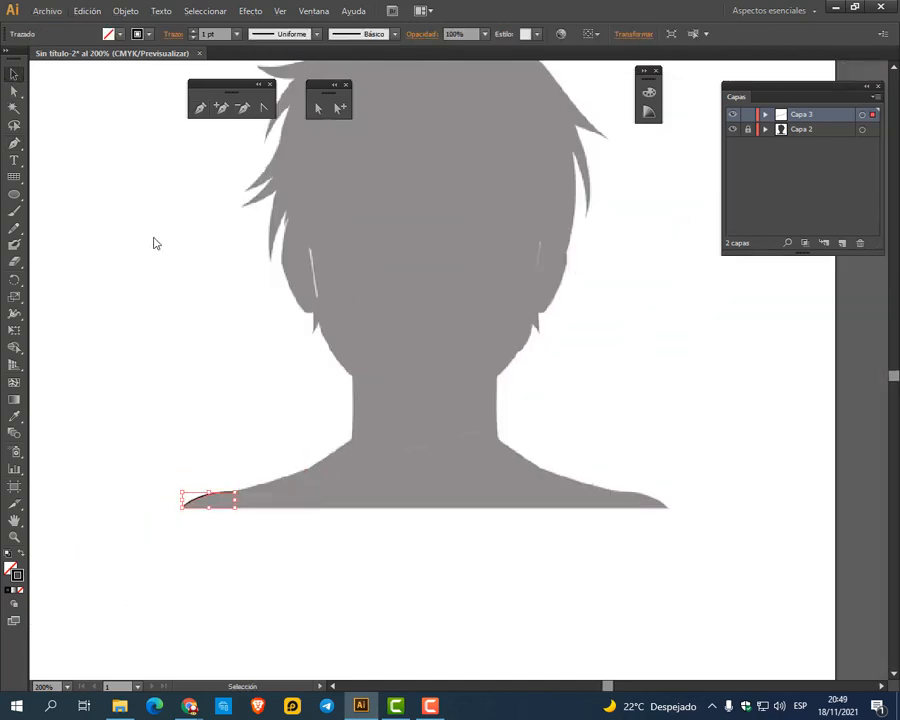
drag(141, 442, 249, 579)
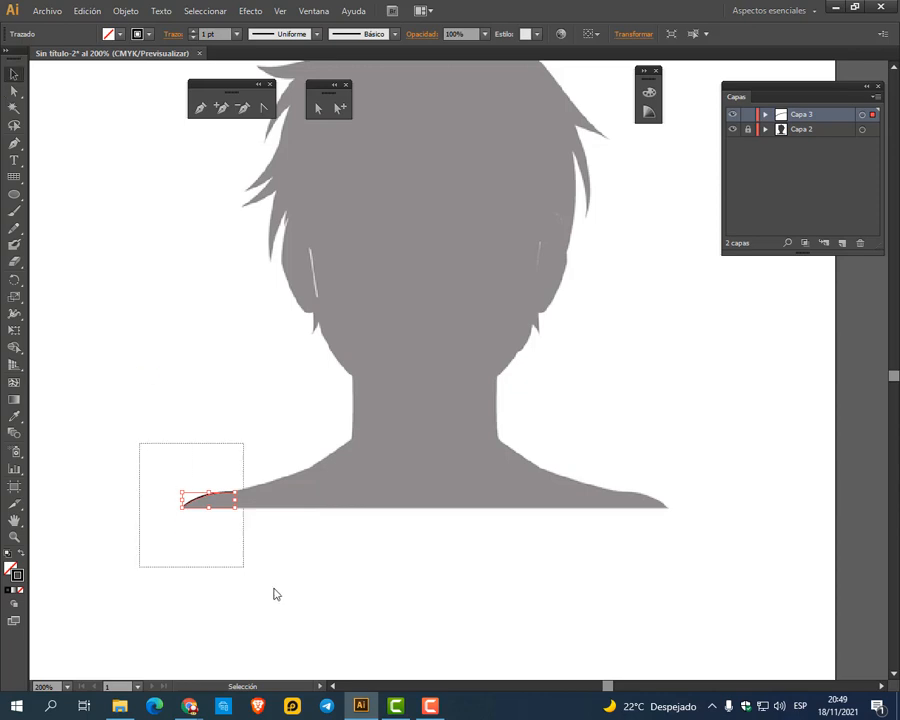
key(Delete)
Trace the silhouette's left shoulder and neck with straight Pen segments, starting at the shoulder's outer tip
click(200, 107)
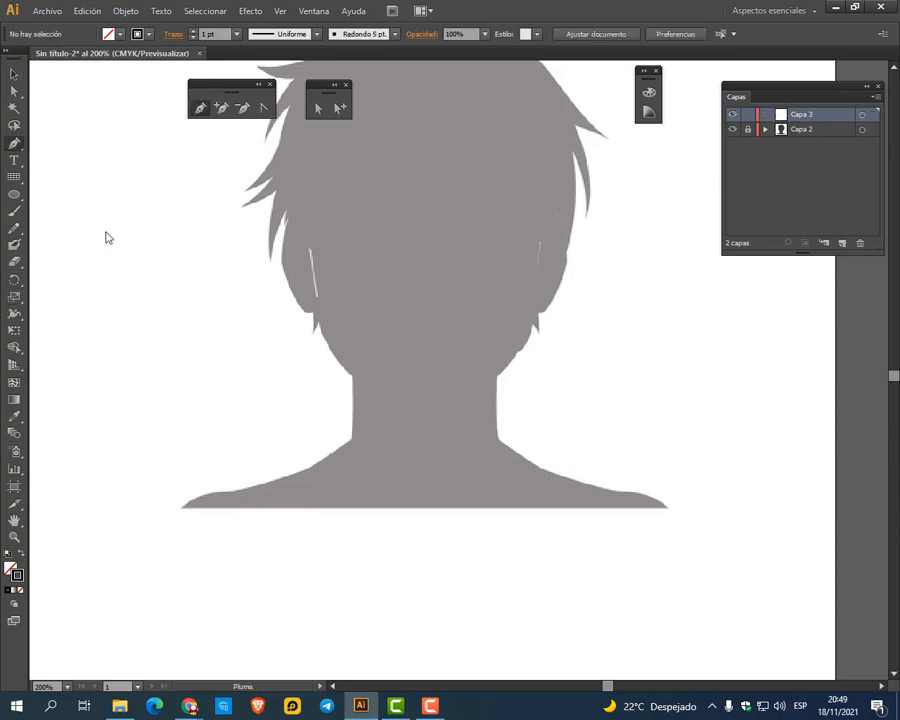
click(182, 507)
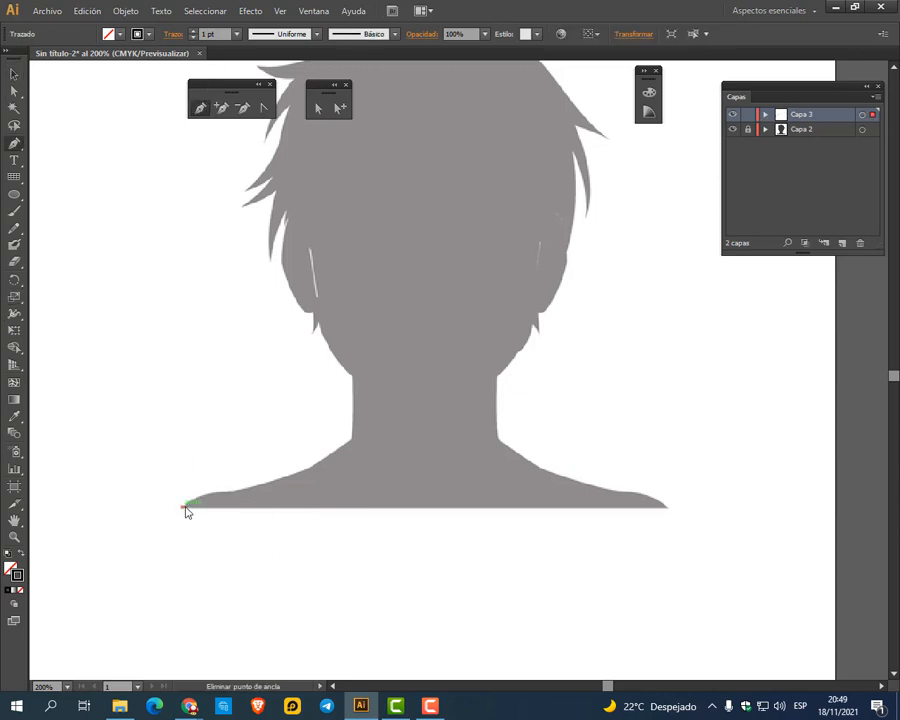
click(234, 492)
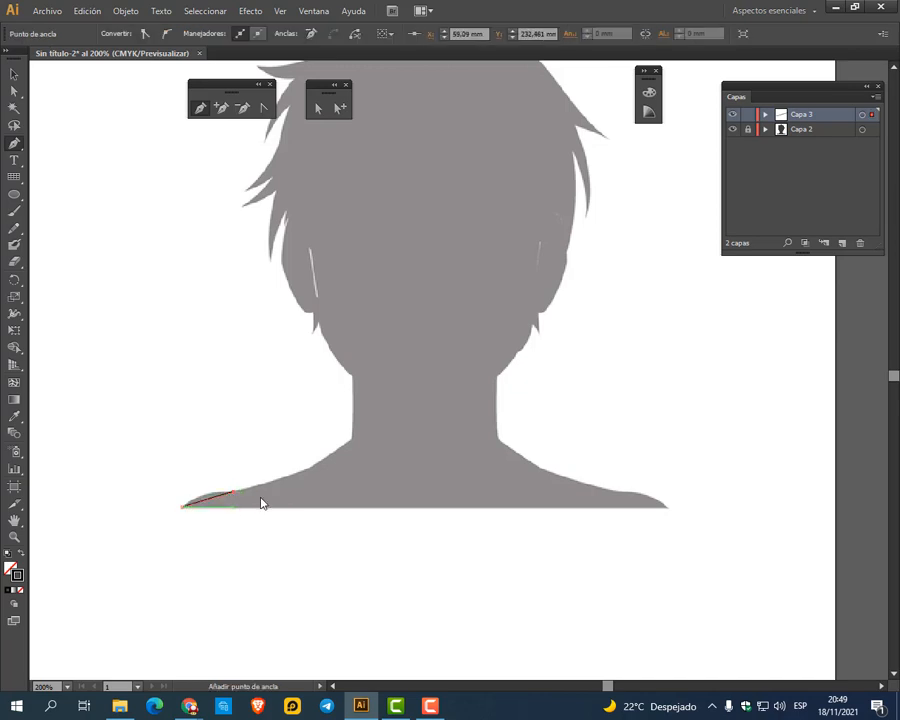
click(308, 469)
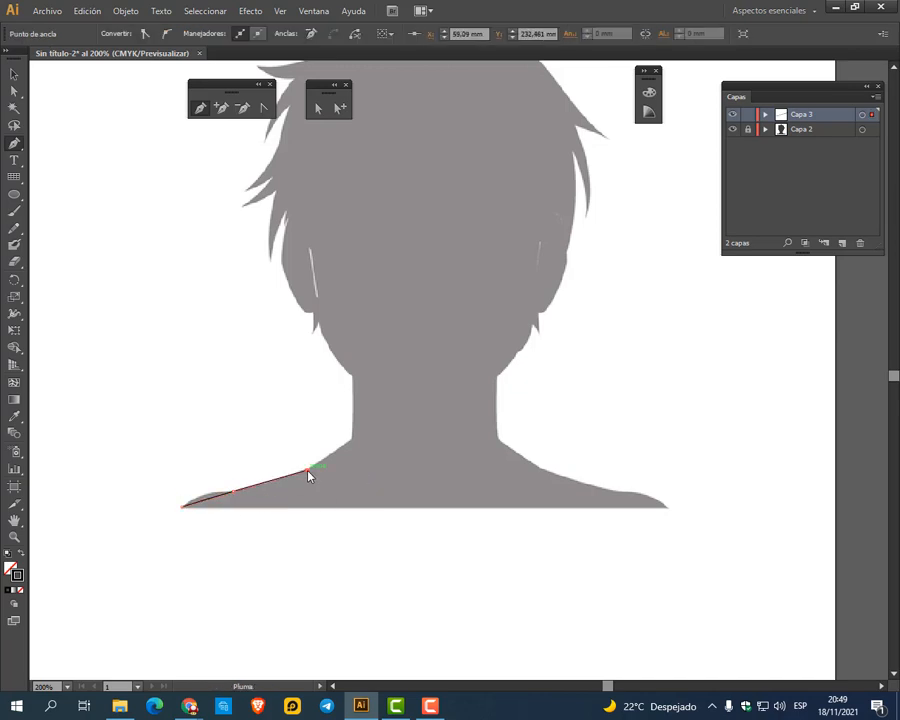
click(351, 438)
click(351, 375)
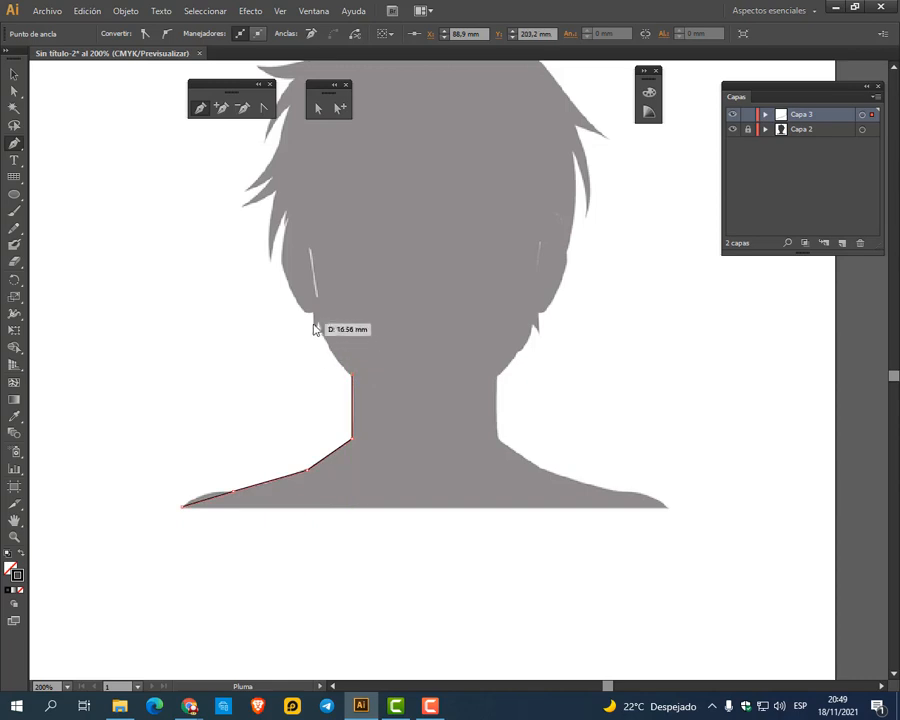
Continue the straight-segment path along the left jaw, around the small hair tuft and up the ear's lower edge
click(318, 324)
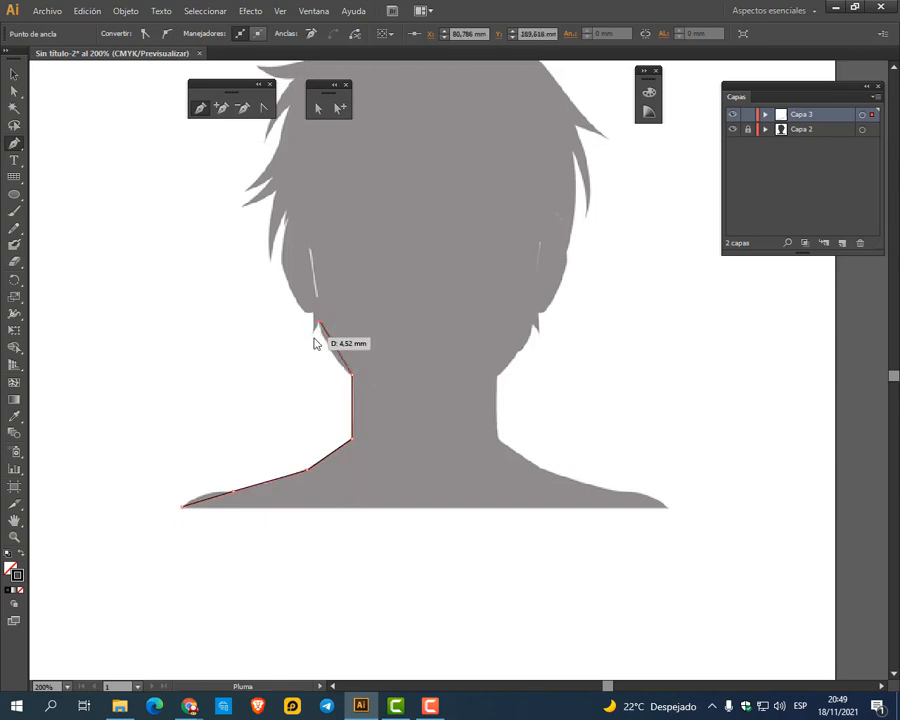
click(312, 312)
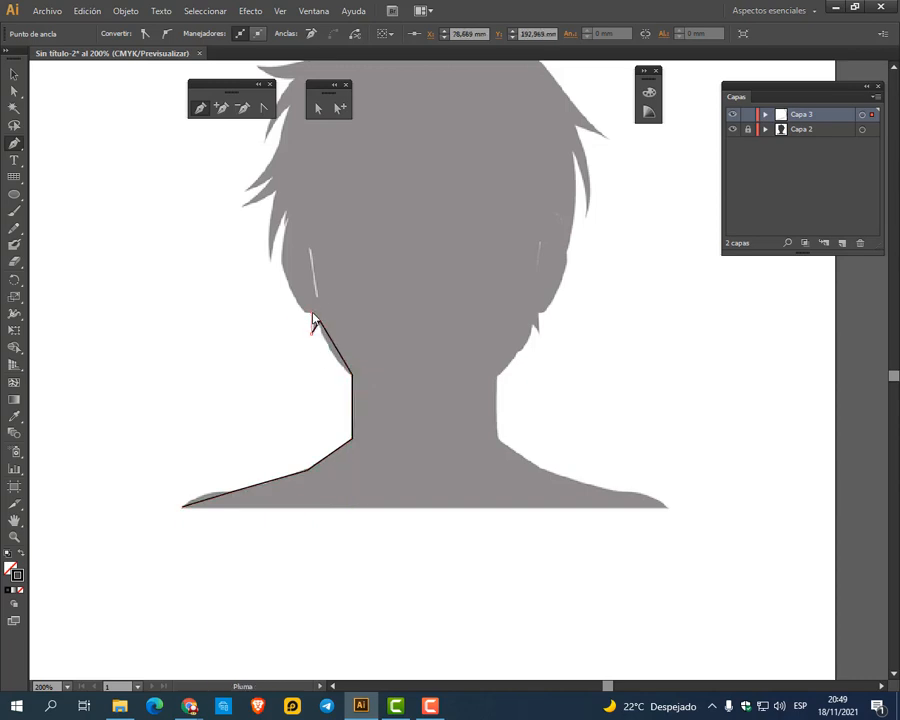
scroll(310, 290, up, 1)
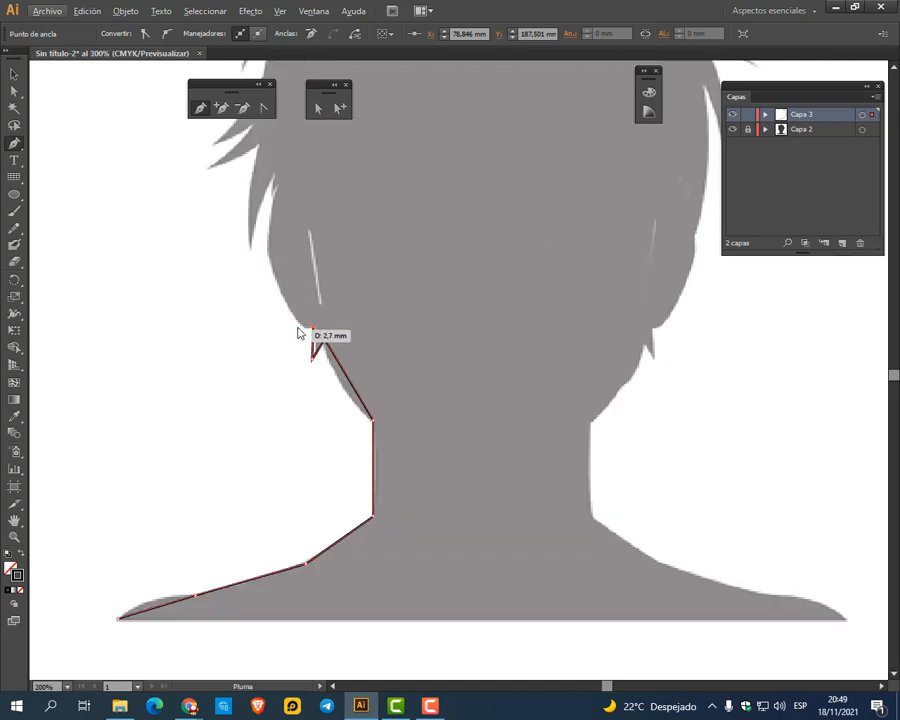
click(300, 326)
click(266, 254)
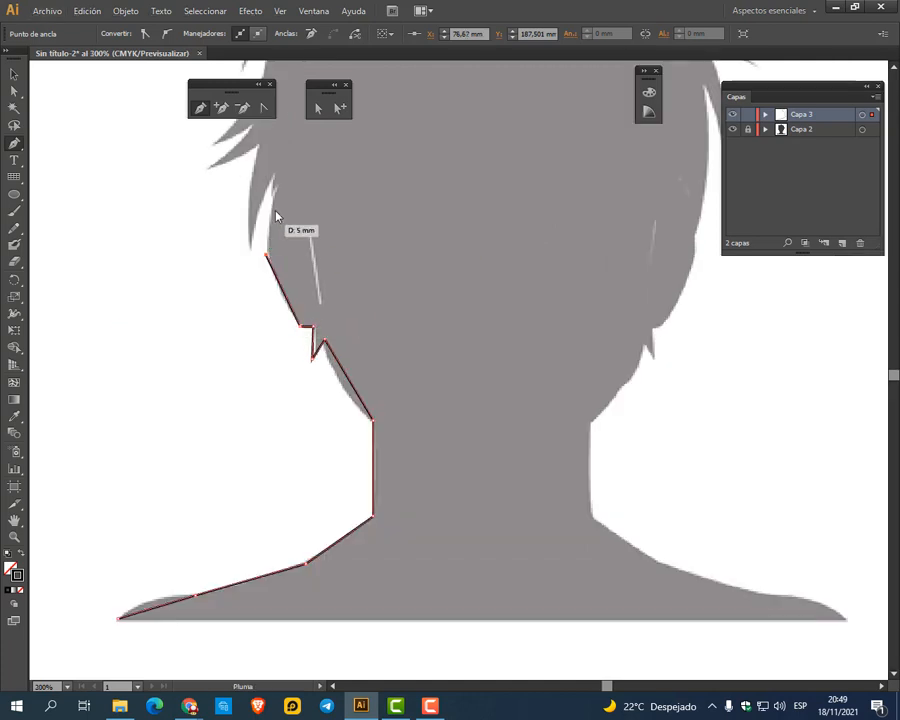
Extend the path up the left ear and down to the tip of the hair lock beside it
scroll(283, 180, up, 2)
scroll(281, 185, up, 1)
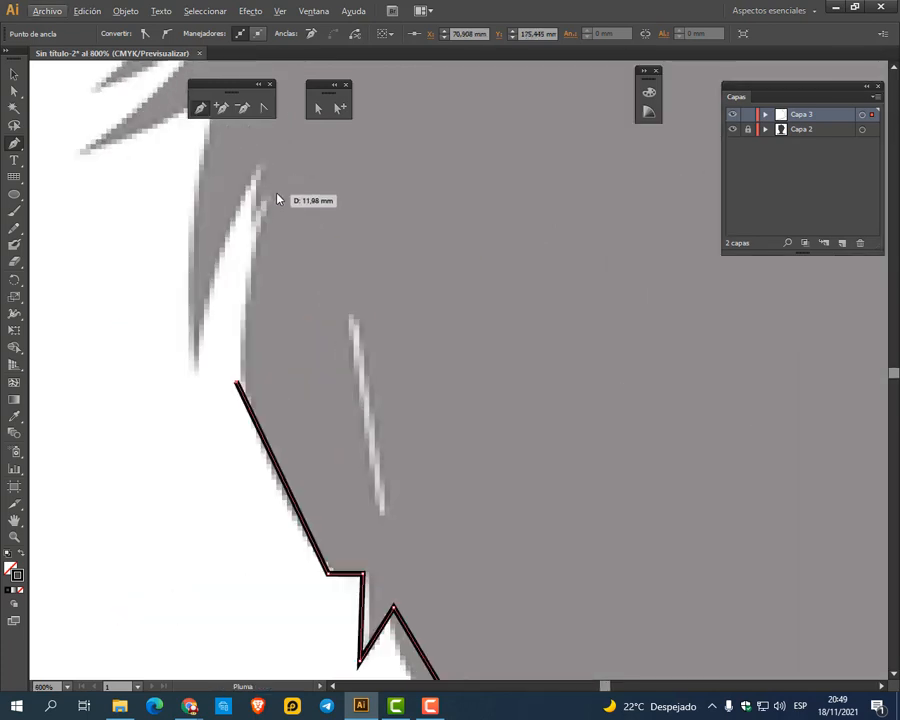
click(275, 196)
click(253, 226)
click(261, 166)
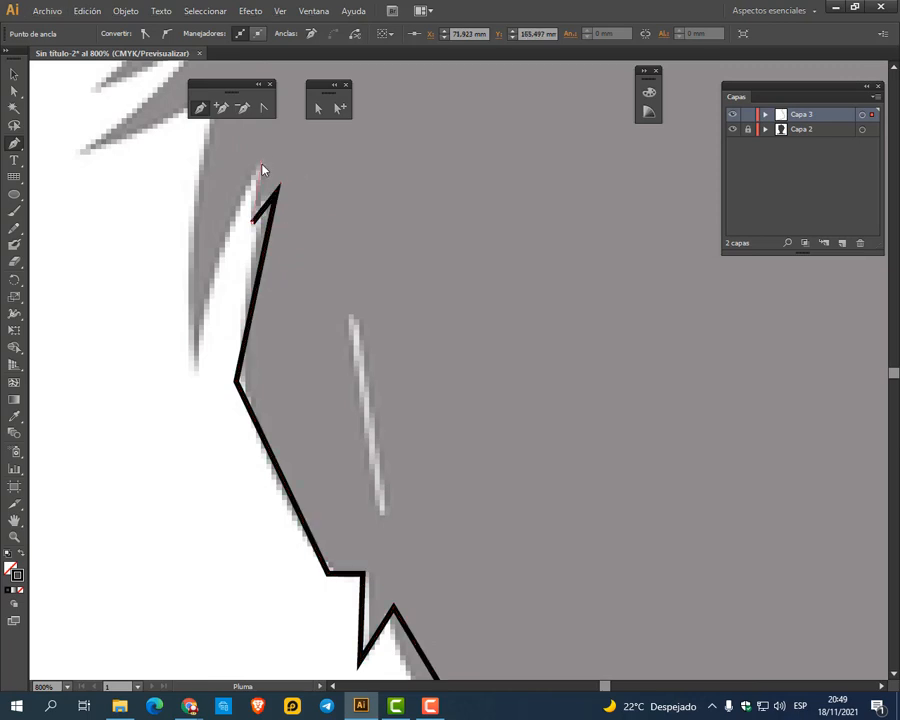
click(199, 362)
Trace the two middle hair spikes on the head's left side with straight segments between tips and notches
drag(358, 334, 460, 618)
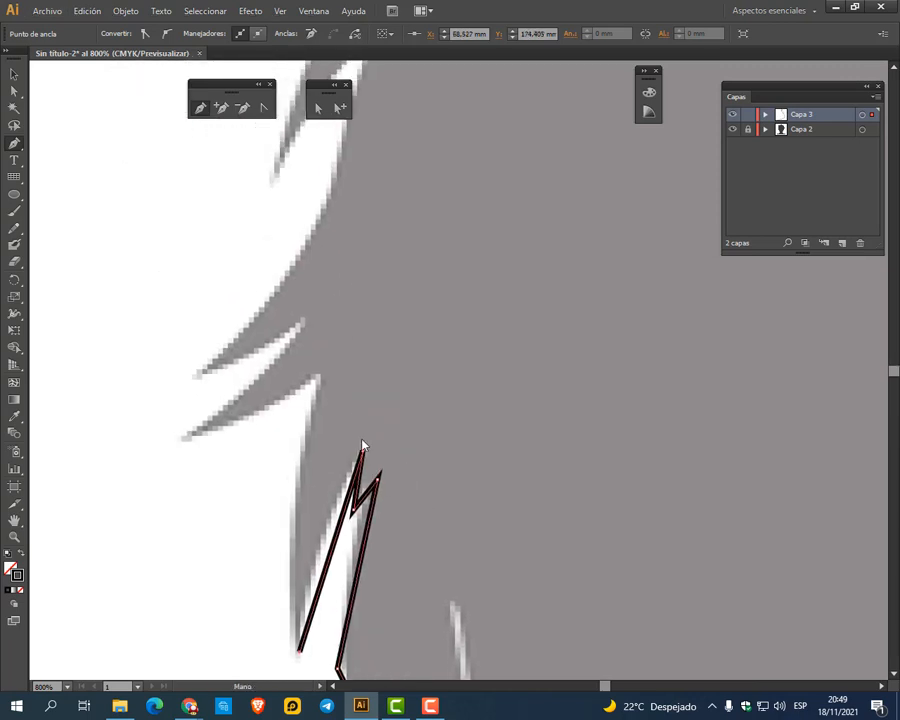
click(318, 376)
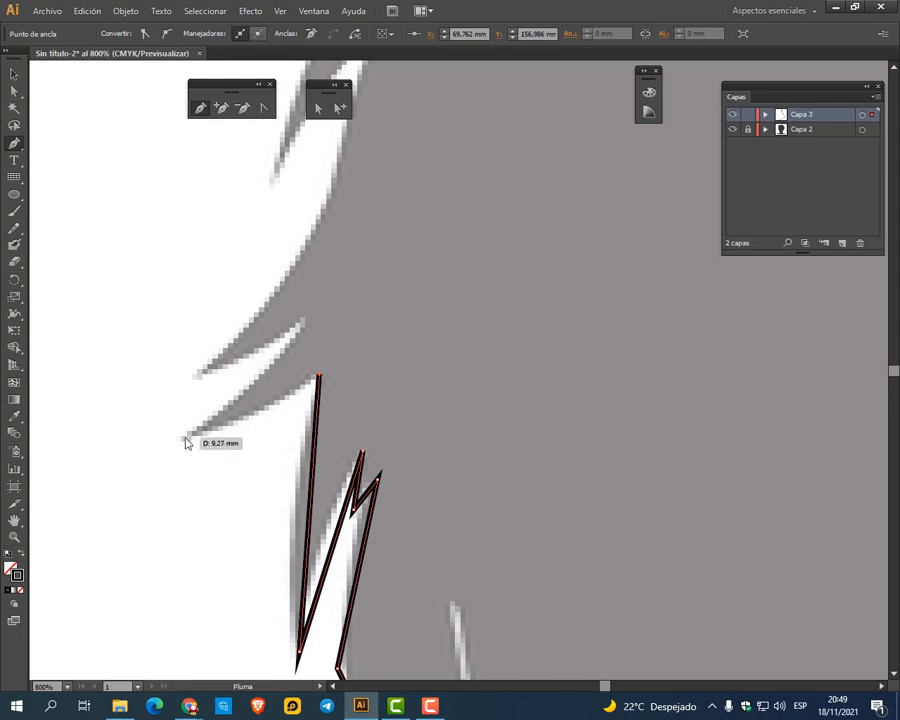
click(183, 436)
click(305, 317)
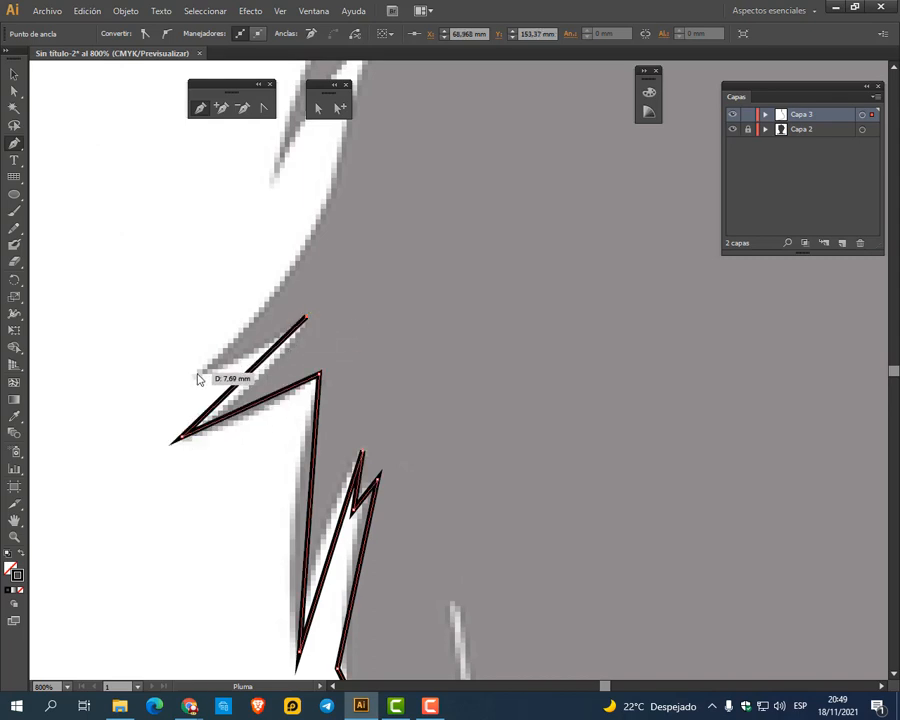
click(199, 376)
Trace the upper left hair spike and continue the path to the tip of the topmost left lock
drag(440, 258, 461, 467)
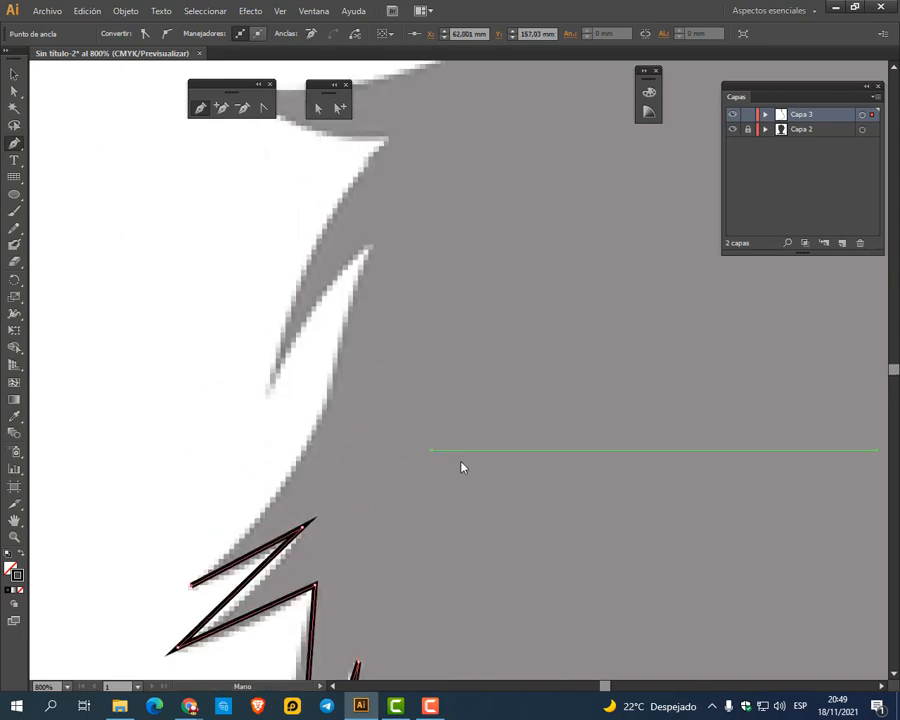
click(377, 243)
click(271, 386)
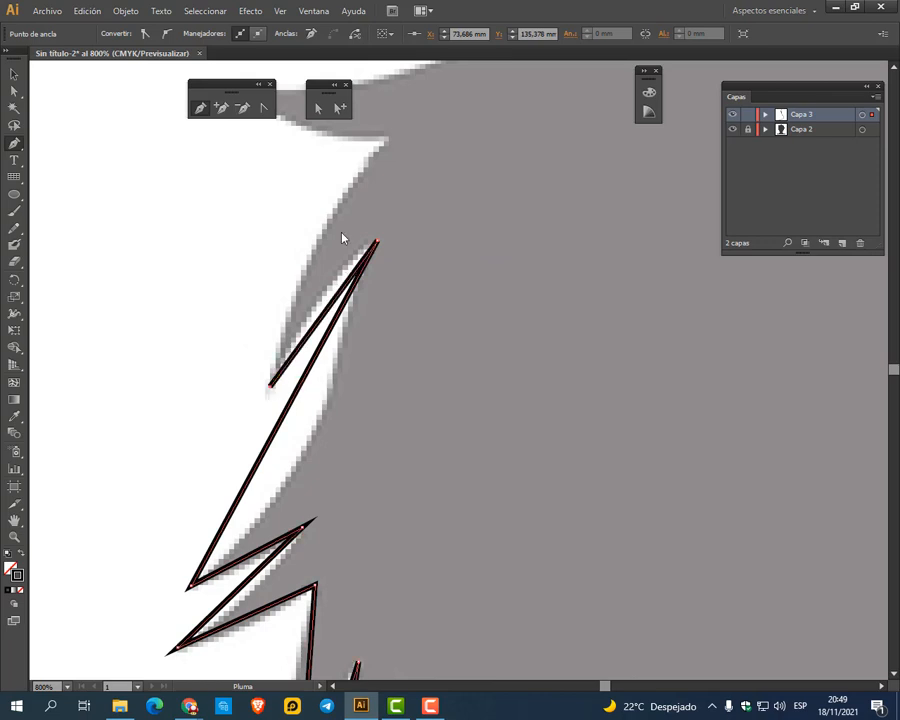
click(385, 143)
drag(476, 248, 505, 416)
click(269, 255)
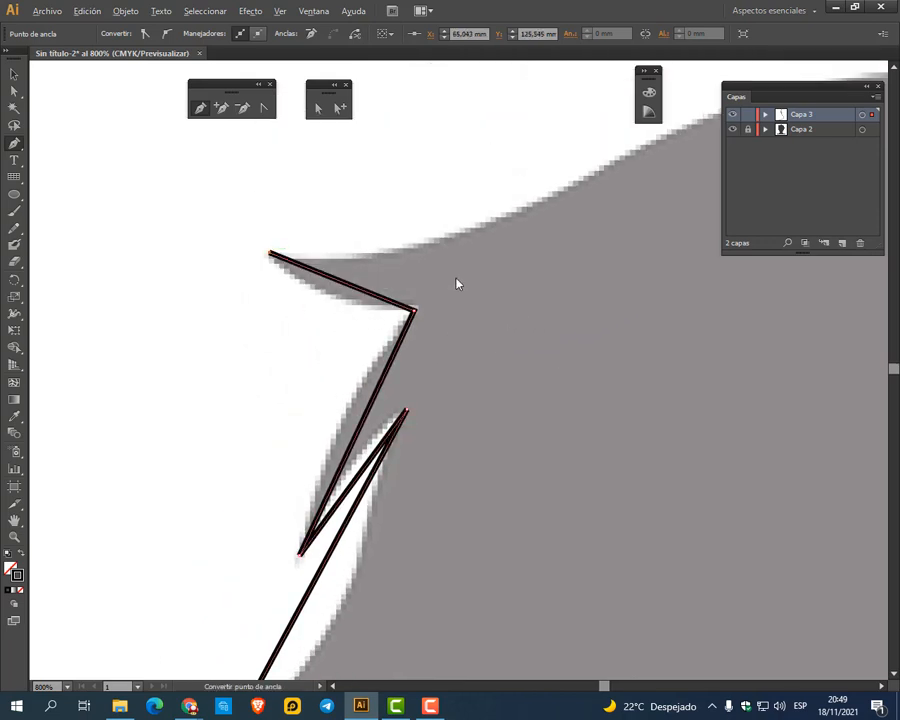
Carry the path across the top of the head to the right hair tip and into the notch beneath it
key(ctrl+0)
scroll(629, 284, up, 3)
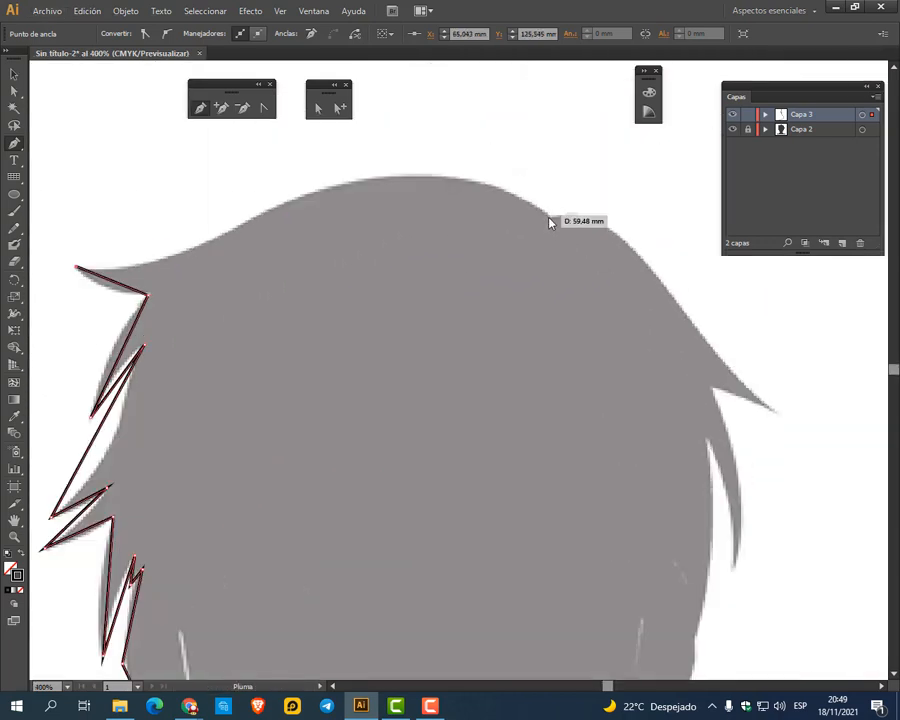
click(548, 217)
click(779, 412)
click(712, 388)
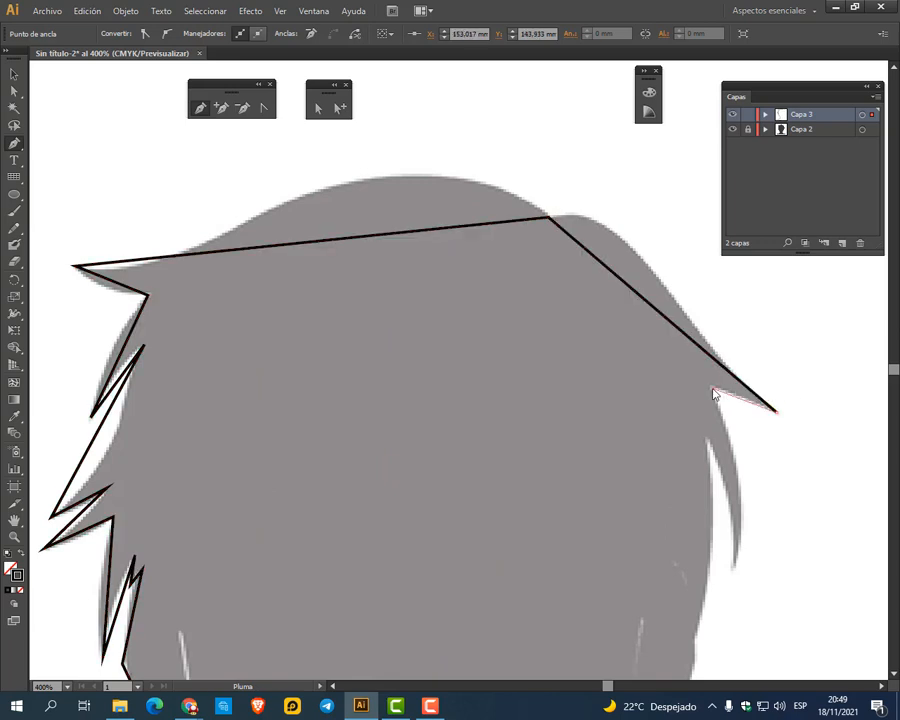
Trace the narrow hair lock on the right and continue down the side of the head to the base of the right ear
click(732, 565)
click(705, 439)
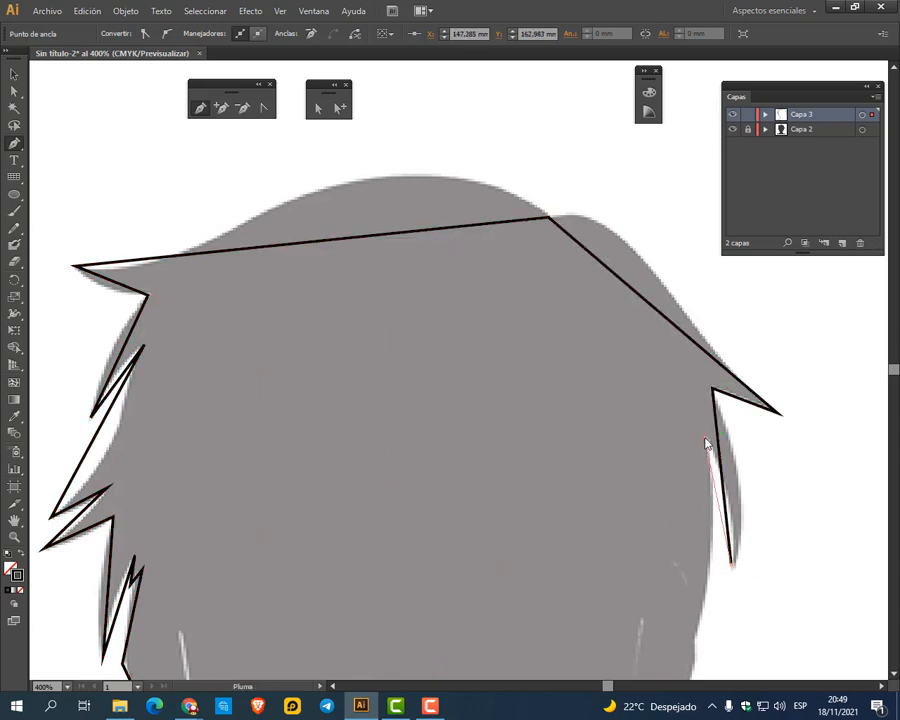
drag(632, 486, 515, 281)
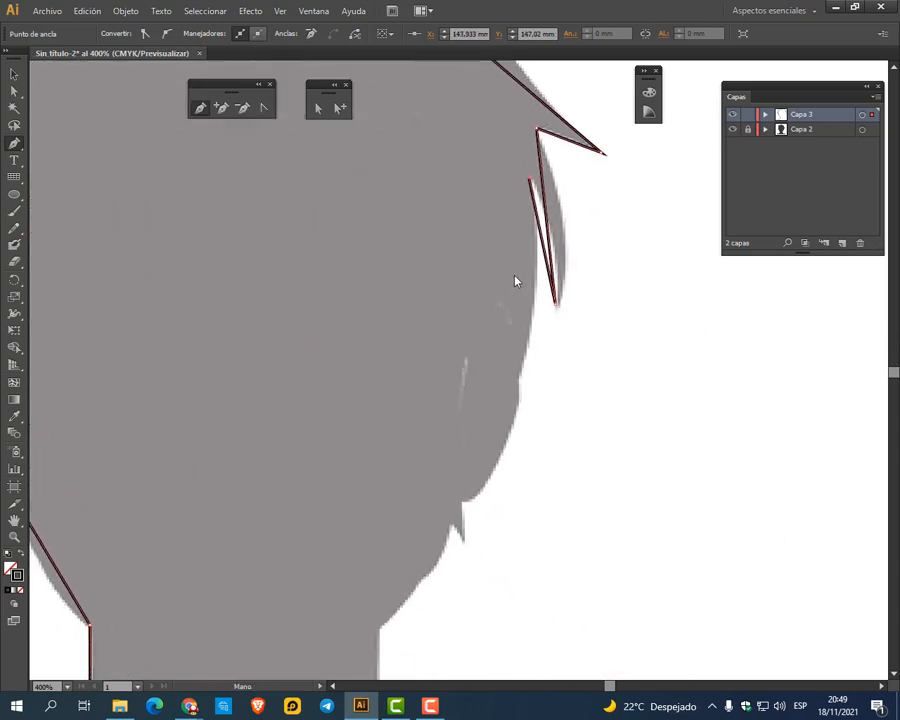
click(518, 375)
click(464, 497)
Trace the small hair spike below the right ear and follow the jaw to the top of the neck with straight segments
click(463, 541)
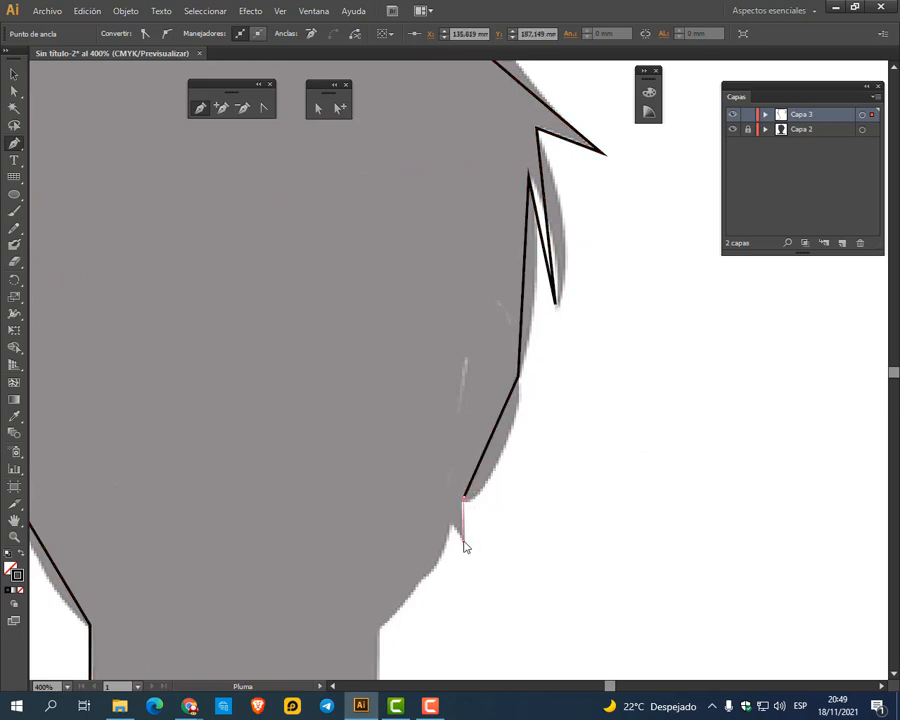
click(450, 521)
click(423, 576)
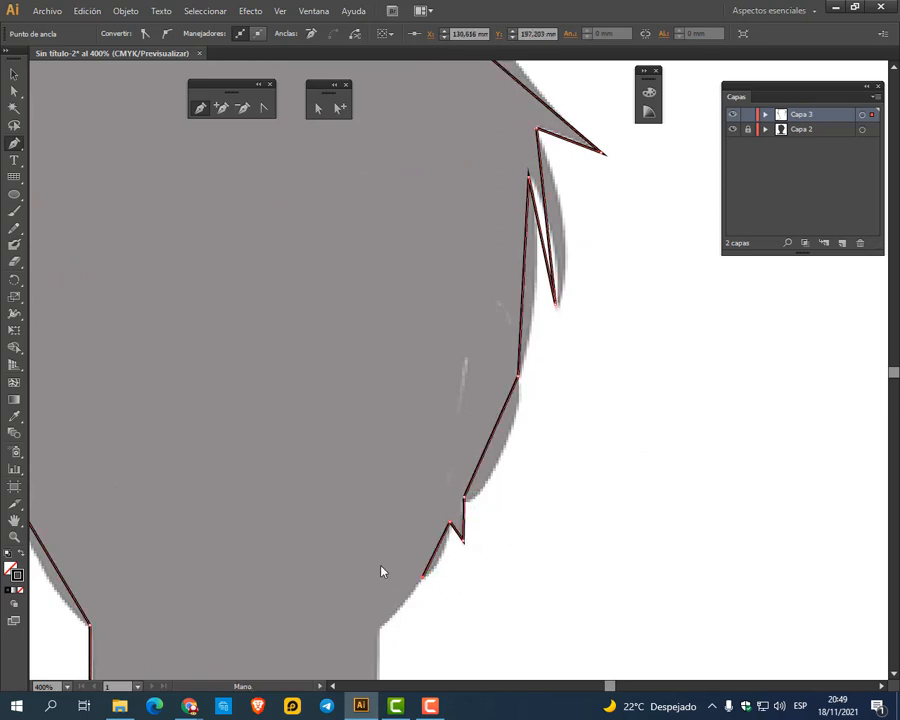
drag(380, 570, 422, 354)
click(425, 403)
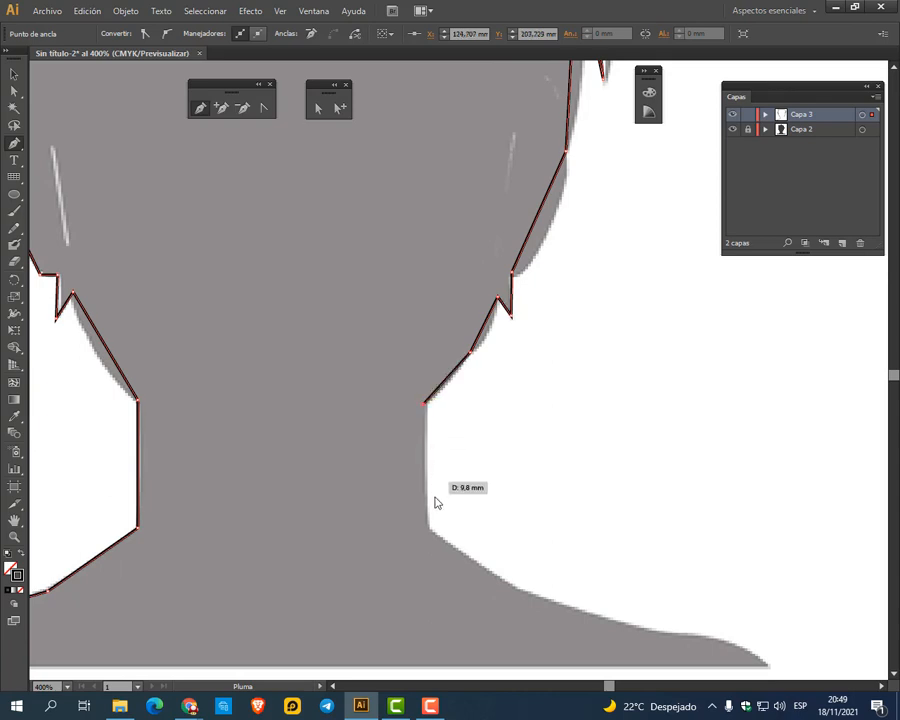
Trace the right side of the neck and the shoulder, then close the path along the base at the left shoulder tip
click(430, 531)
drag(580, 583, 420, 318)
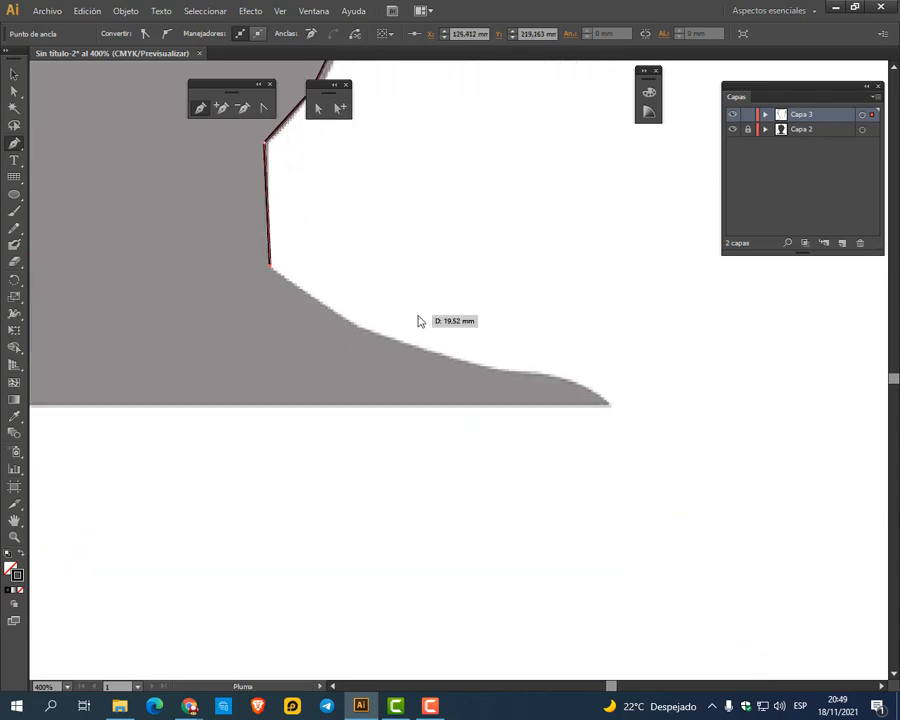
click(358, 328)
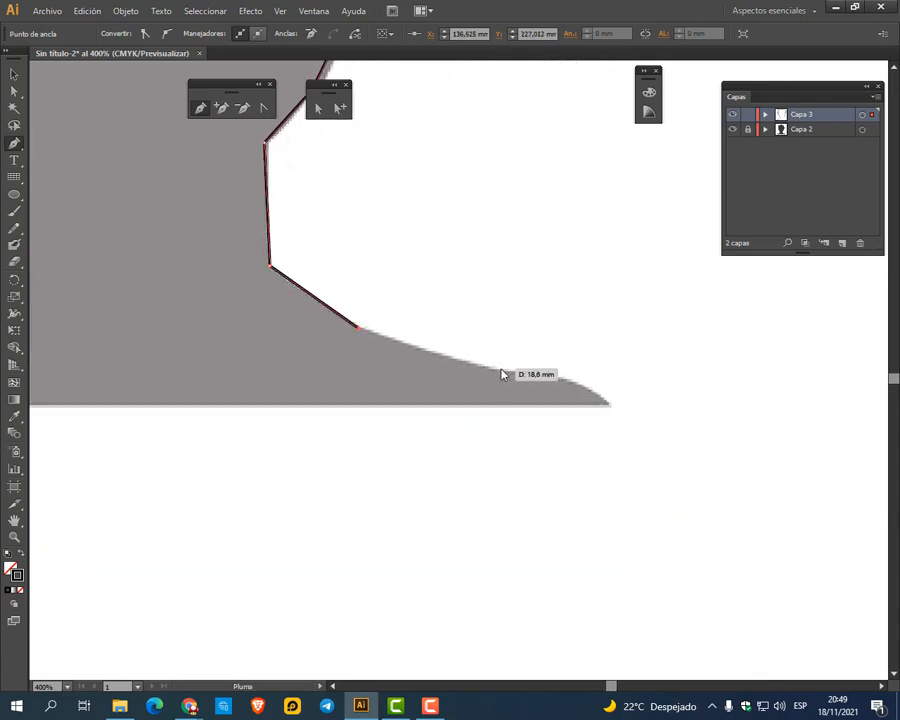
click(497, 371)
click(606, 404)
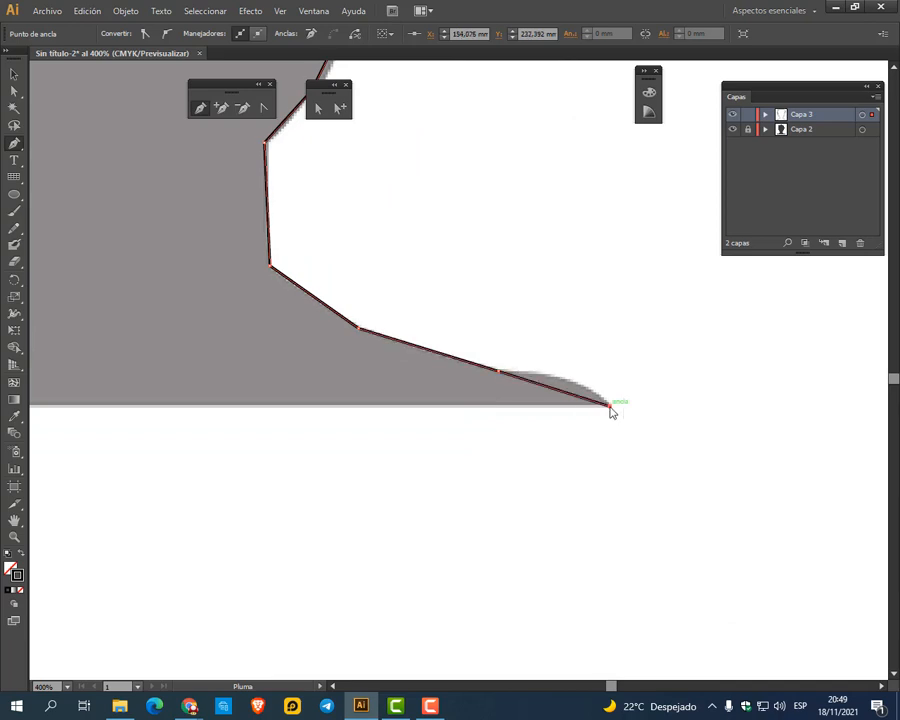
alt+scroll(454, 392, down, 1)
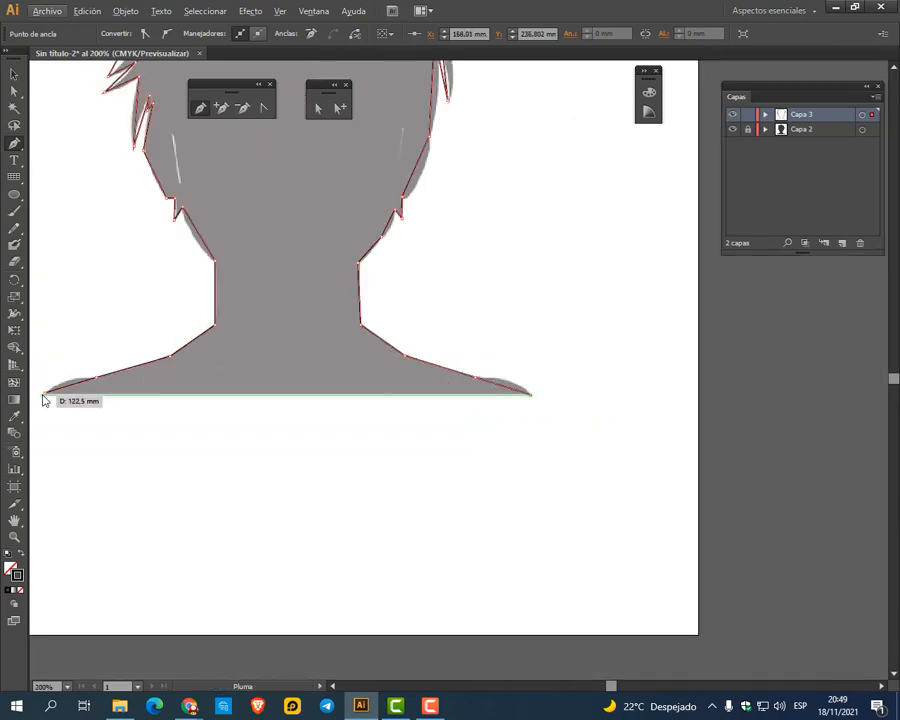
click(45, 394)
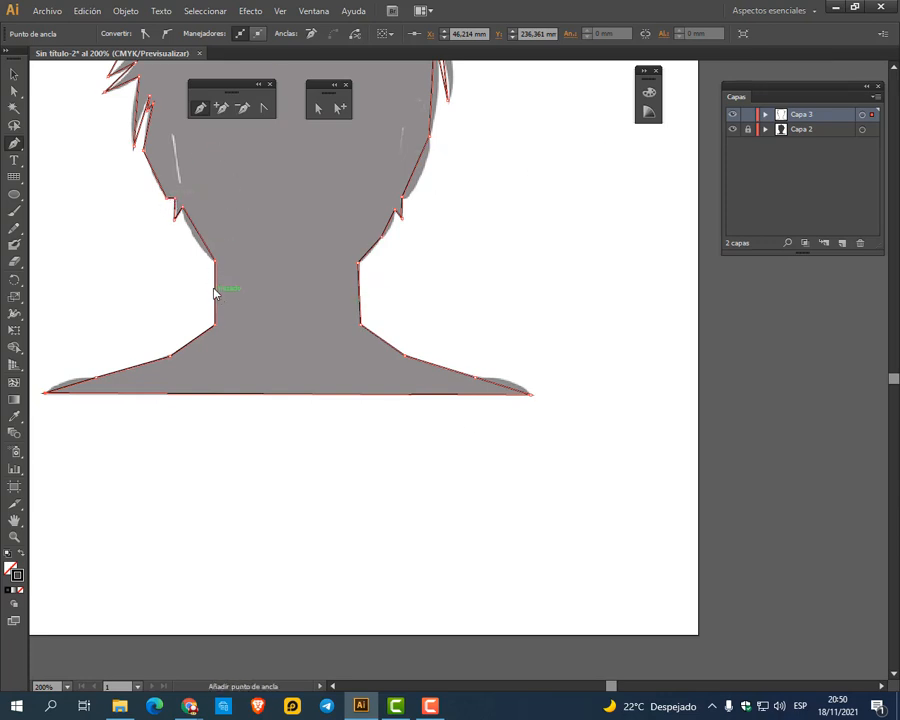
Convert the anchor between the two crown bumps to a smooth point and pull its handles until the path follows the larger left bump
drag(198, 263, 330, 322)
scroll(370, 313, up, 5)
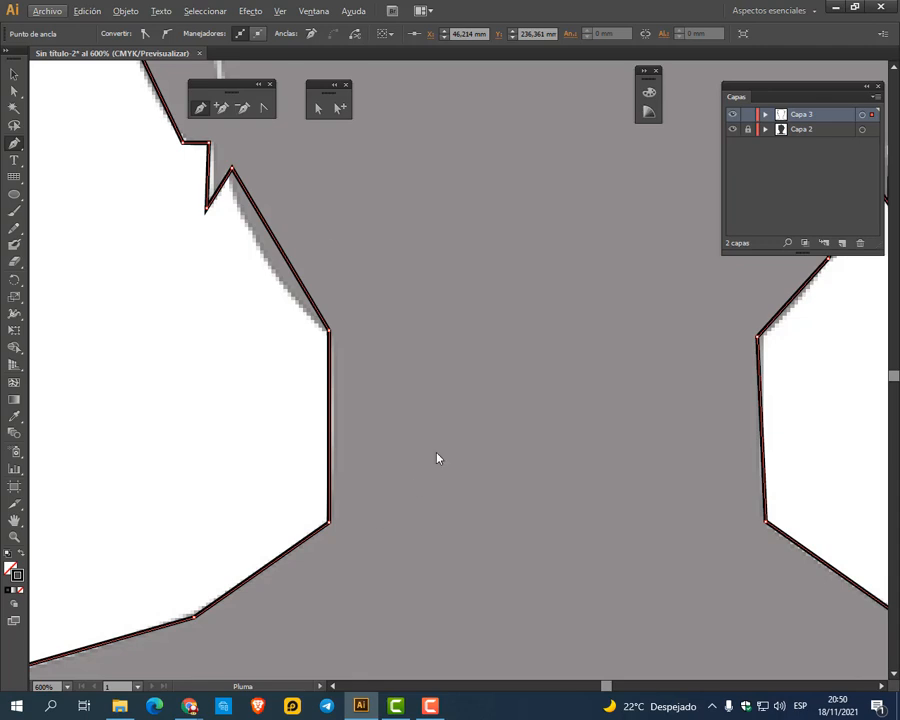
scroll(406, 242, down, 4)
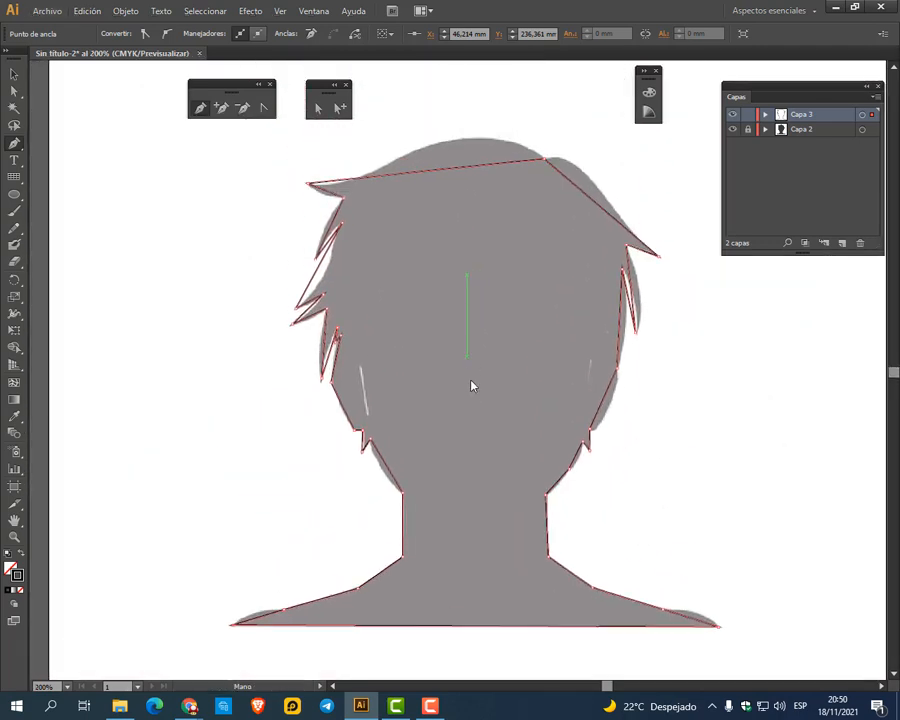
scroll(534, 205, up, 5)
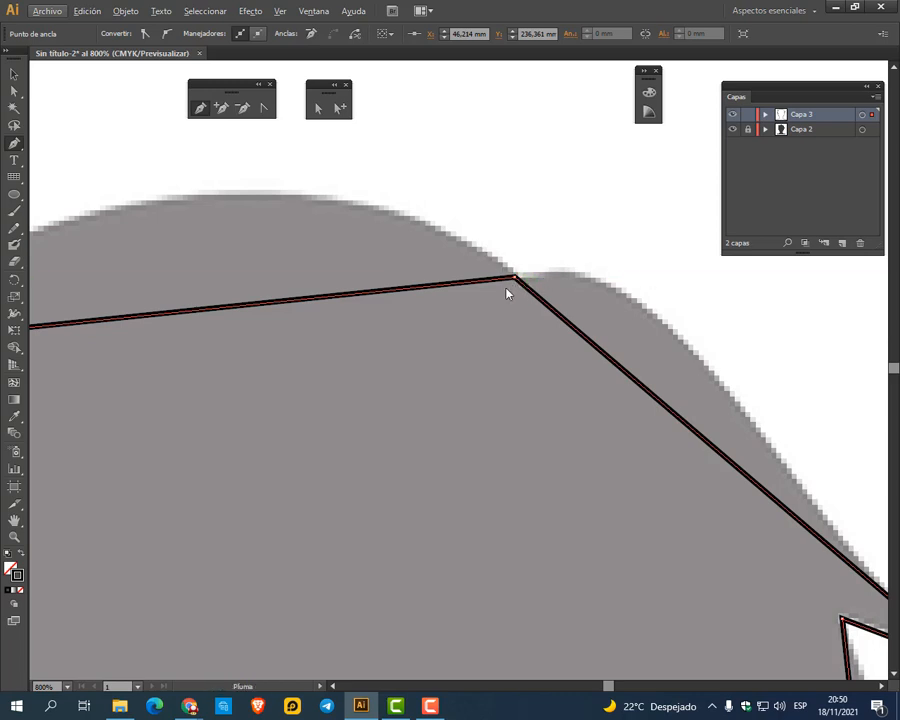
click(319, 108)
click(514, 202)
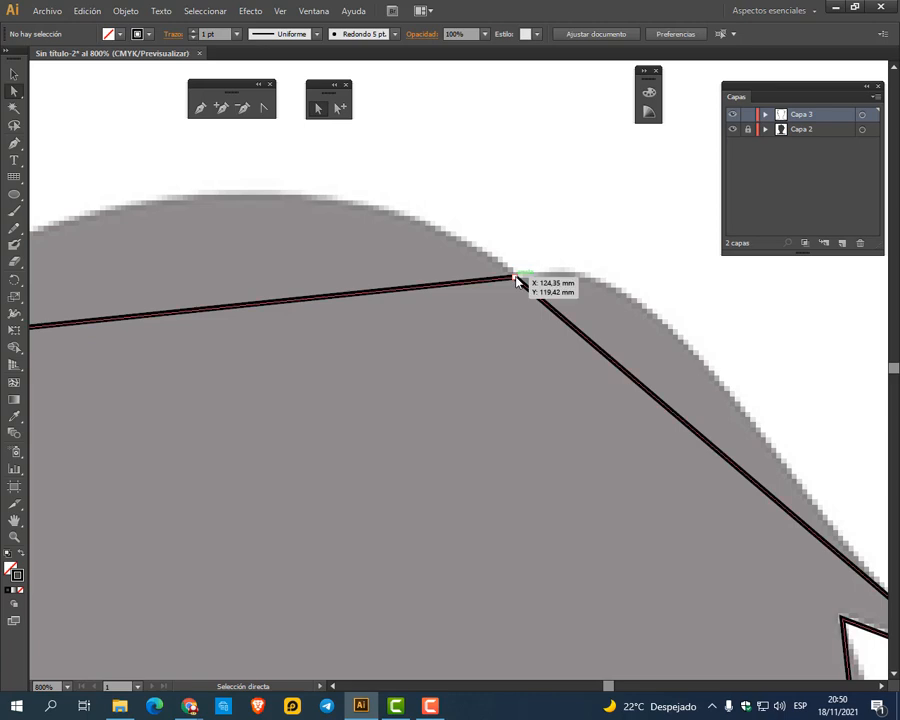
click(515, 277)
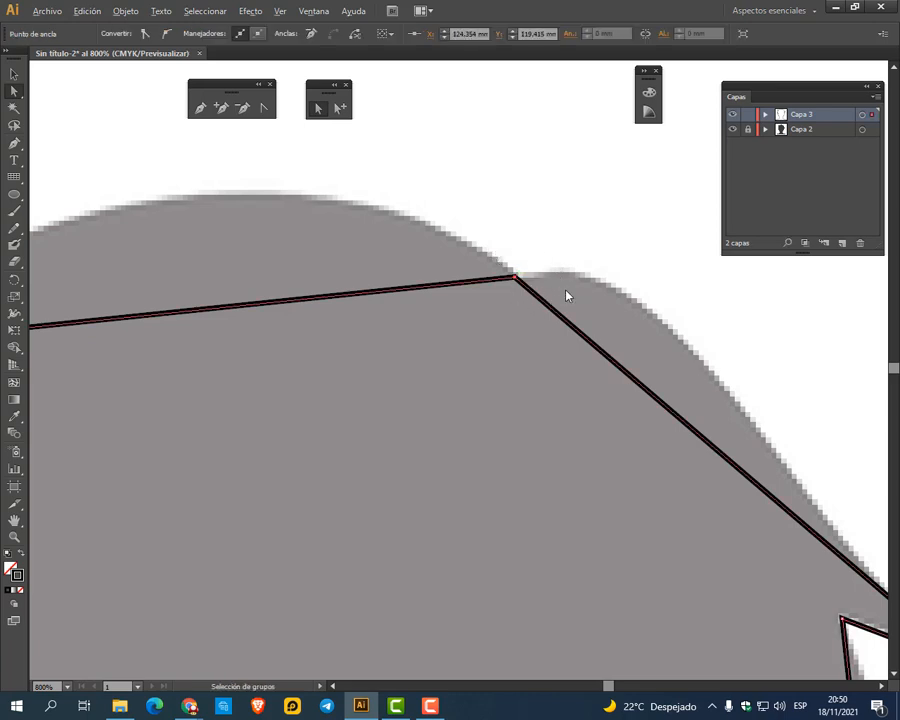
scroll(566, 296, down, 1)
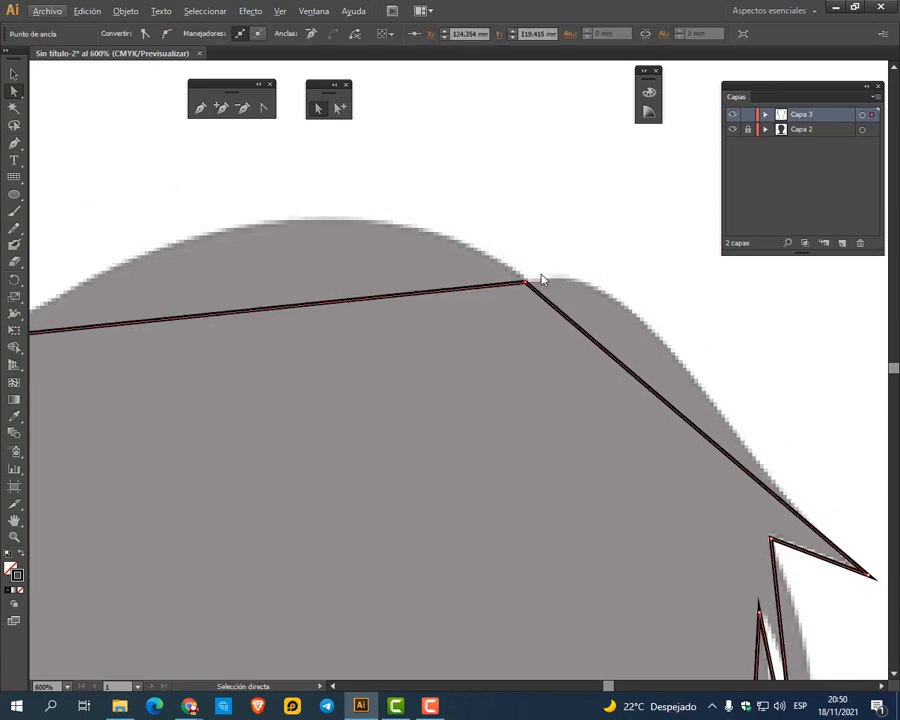
key(ctrl)
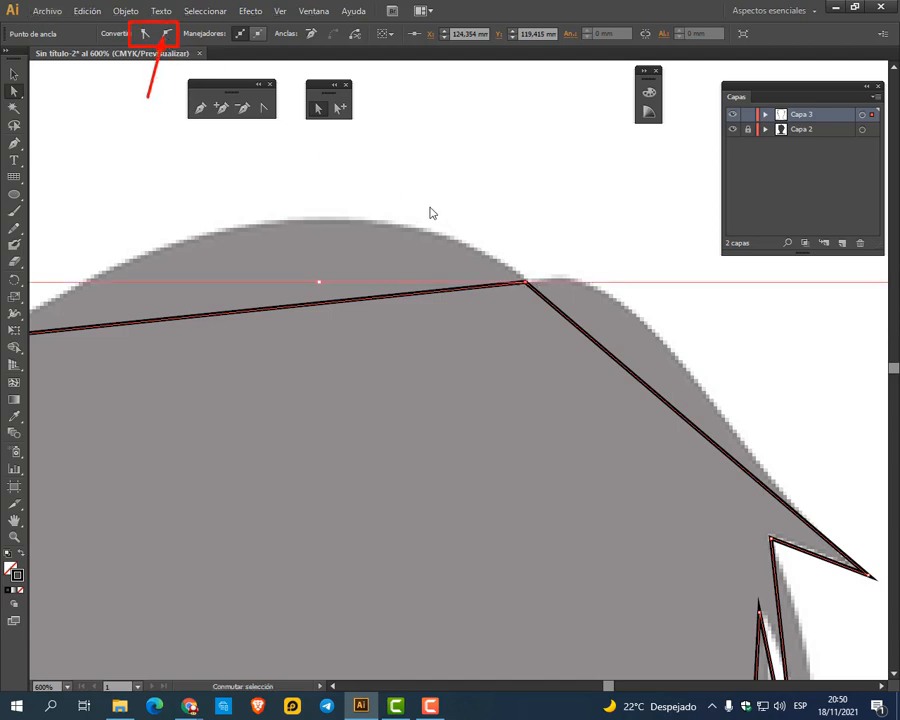
click(167, 35)
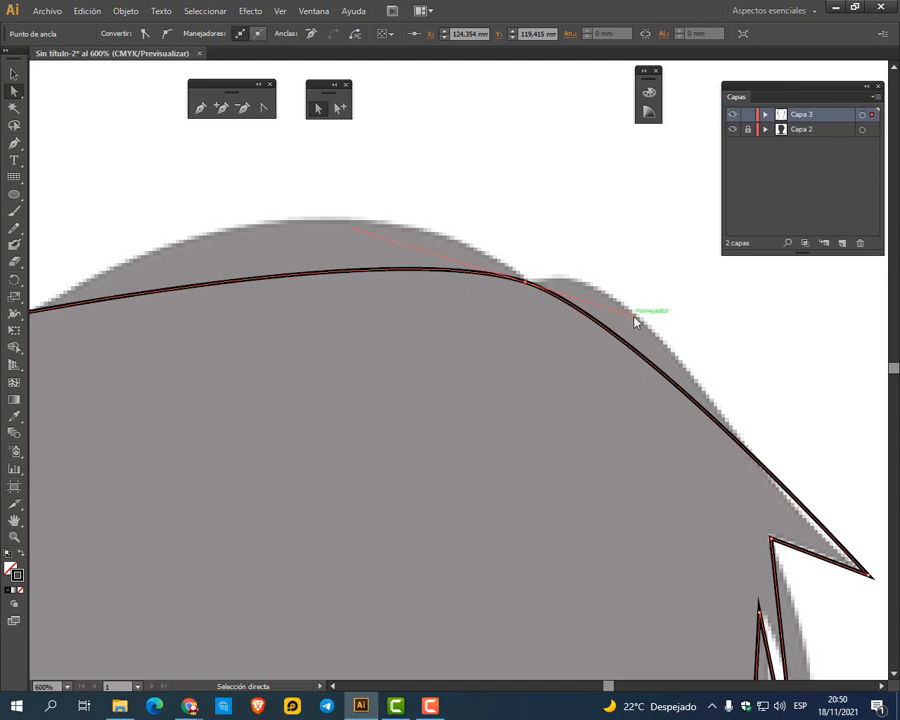
drag(633, 315, 670, 251)
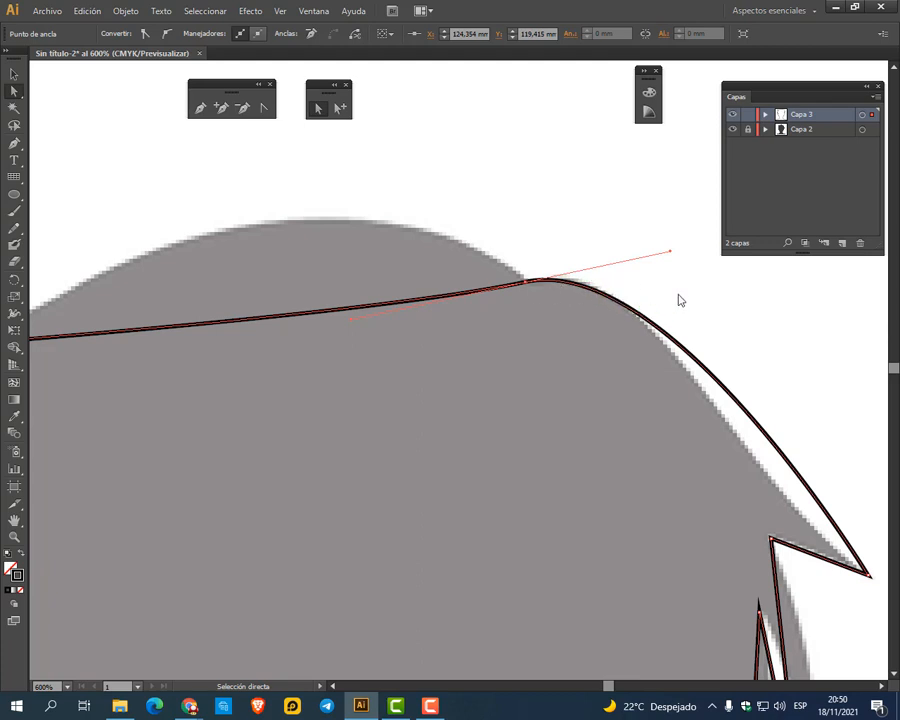
drag(350, 325, 356, 115)
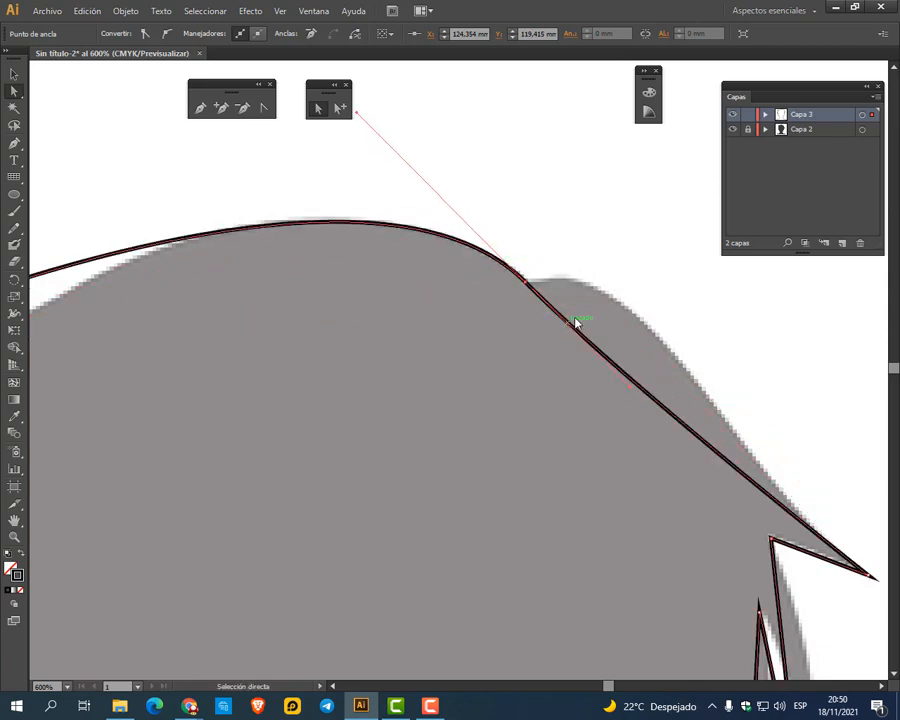
Set the color of layer Capa 3 to Azul eléctrico in its layer options
click(876, 97)
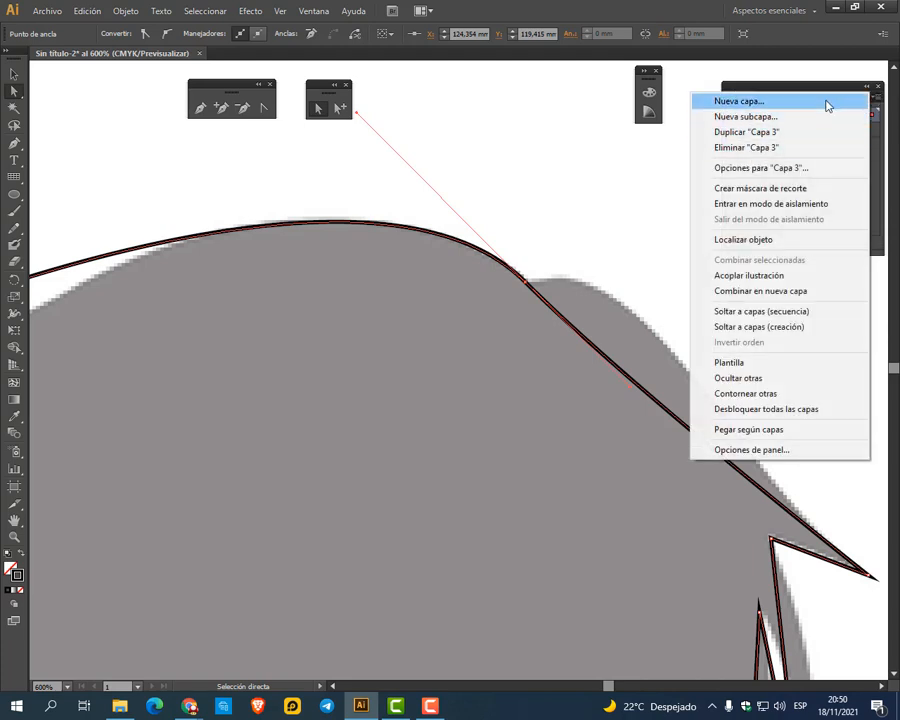
click(825, 86)
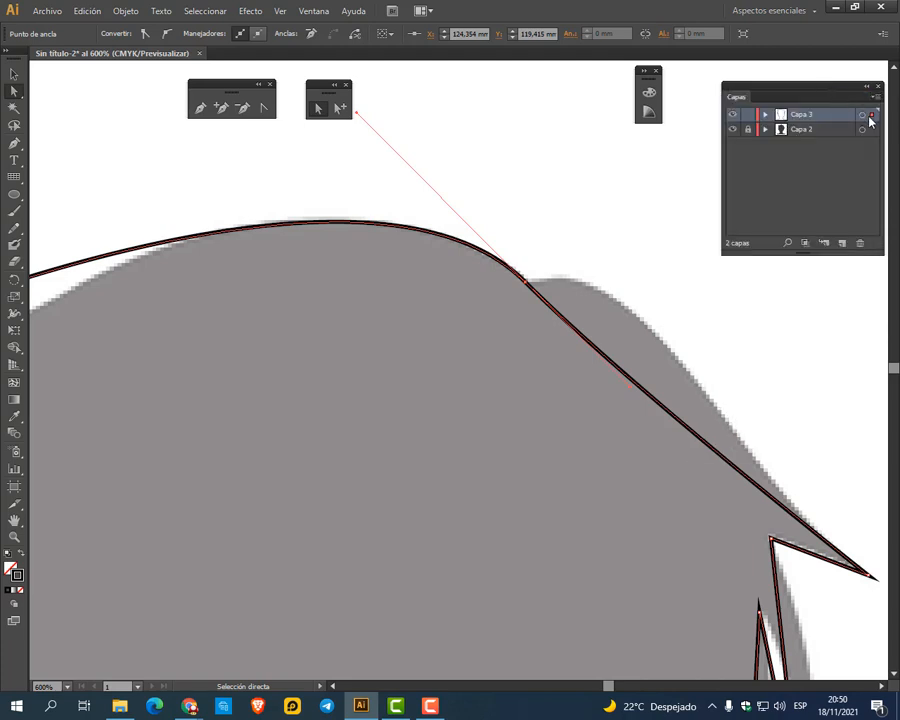
click(876, 100)
click(760, 168)
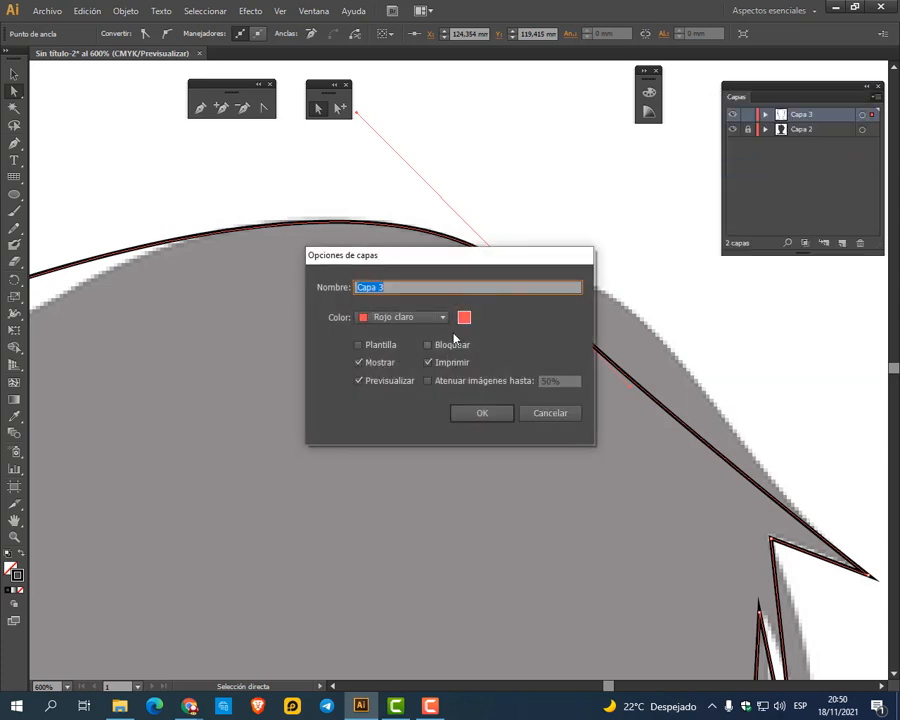
click(441, 318)
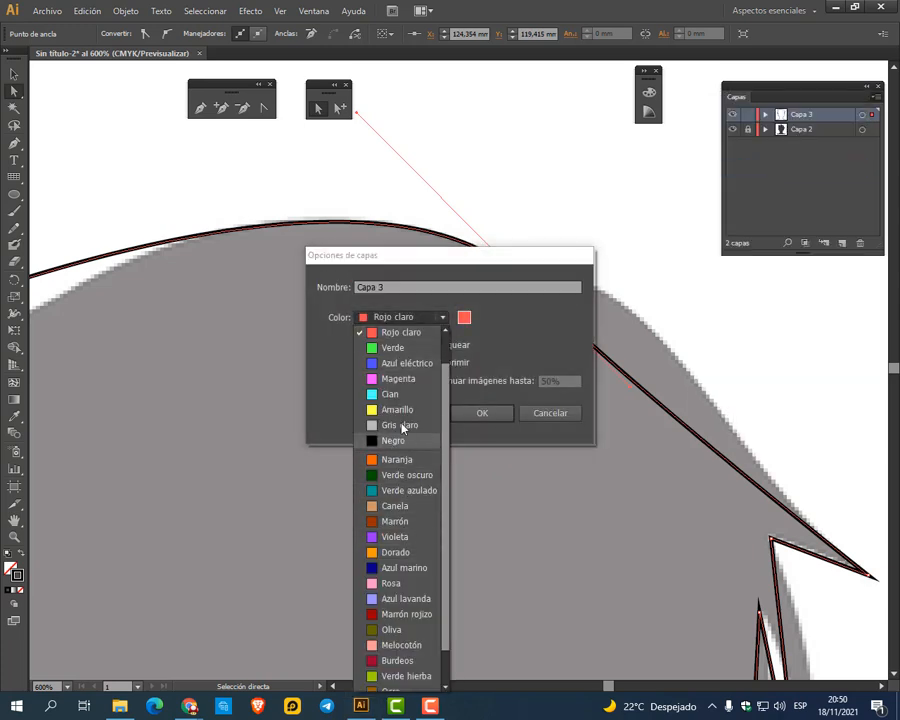
click(425, 367)
click(476, 412)
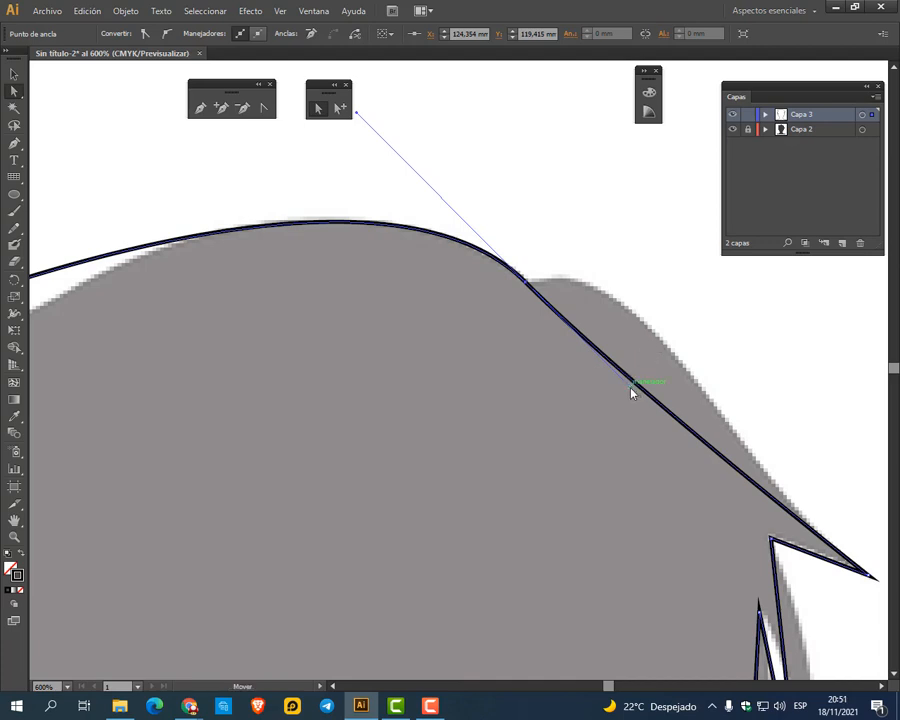
Refine the crown anchor's handles along the left bump and move the floating selection and pen tool palettes clear of the handle
mouse_move(628, 388)
mouse_down()
mouse_move(644, 368)
mouse_move(632, 384)
mouse_move(637, 393)
mouse_up()
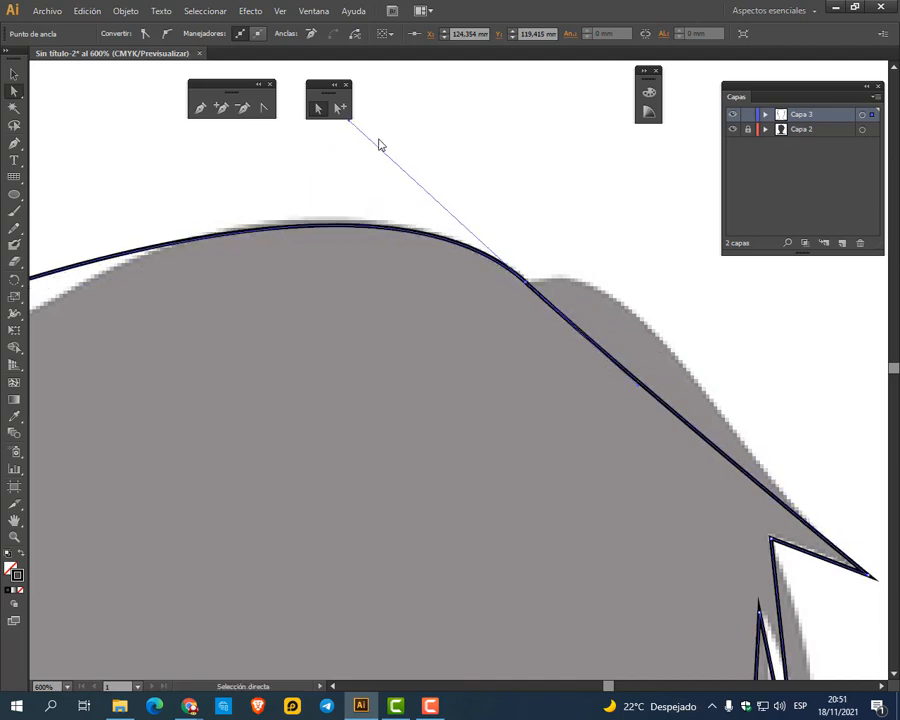
drag(316, 86, 410, 88)
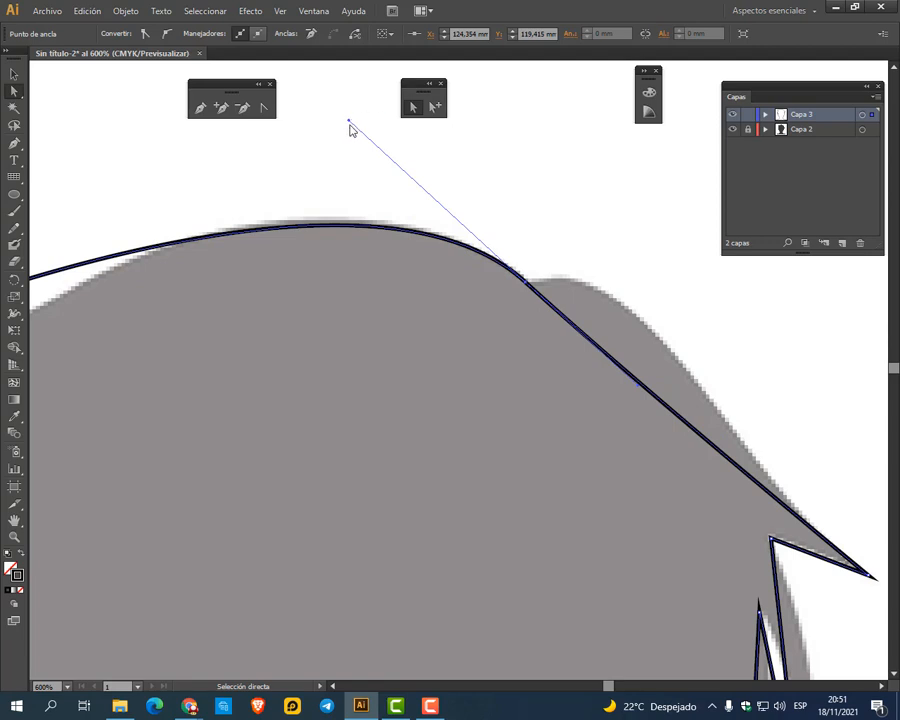
drag(348, 121, 341, 109)
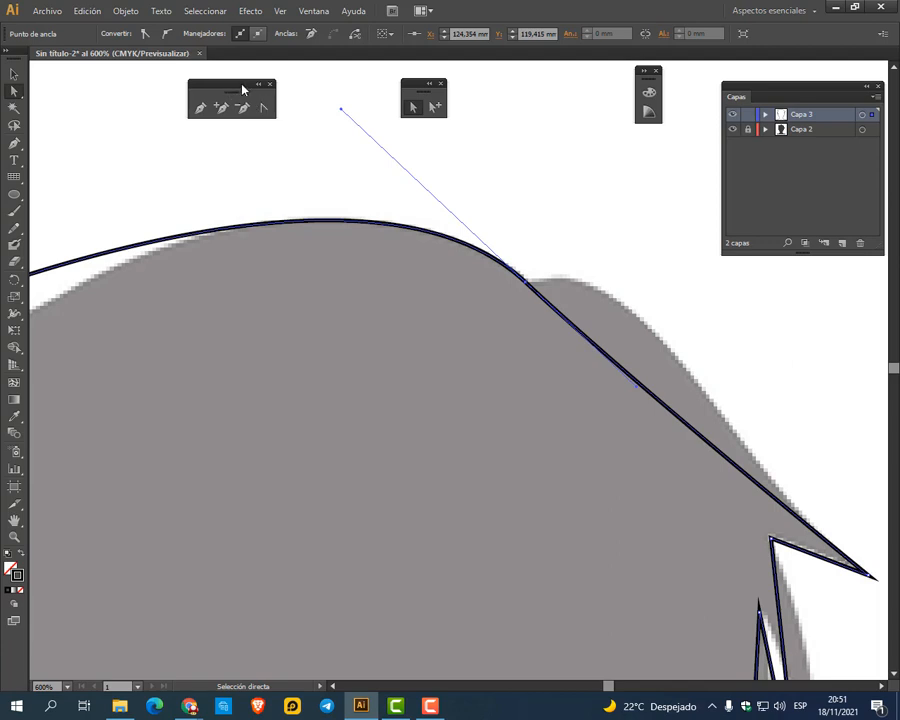
drag(242, 90, 265, 88)
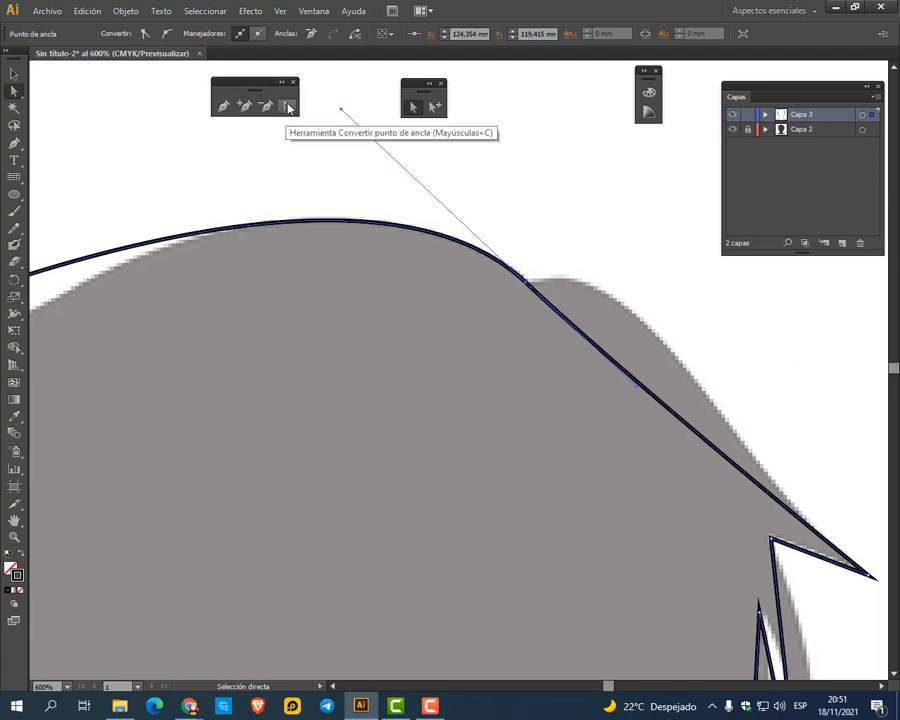
Use the Convert Anchor Point tool to break the crown anchor's right handle free and curve the path over the right bump
click(14, 143)
click(104, 195)
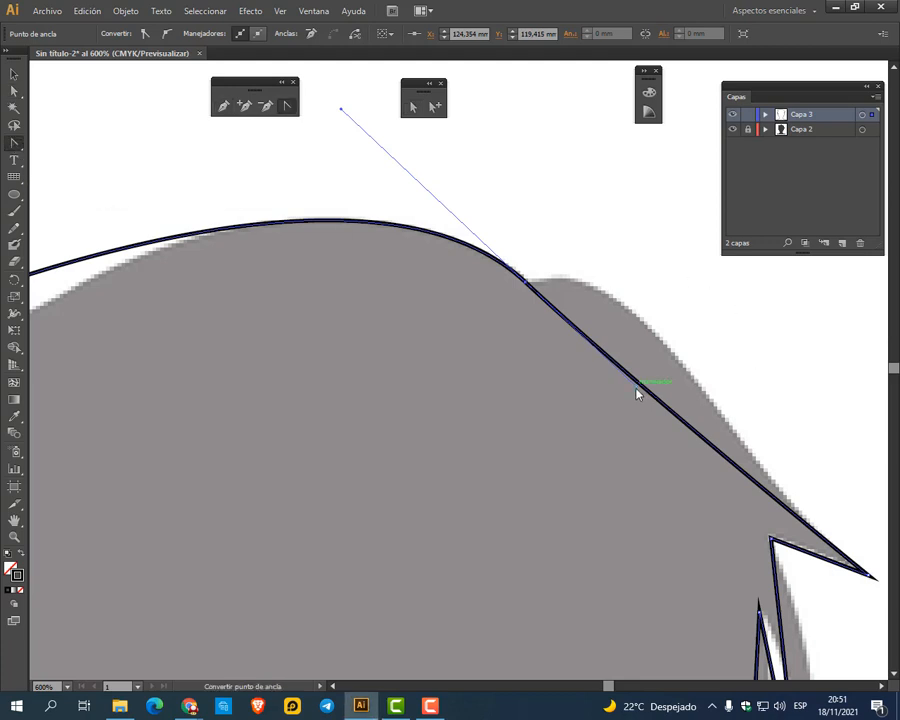
drag(636, 393, 682, 248)
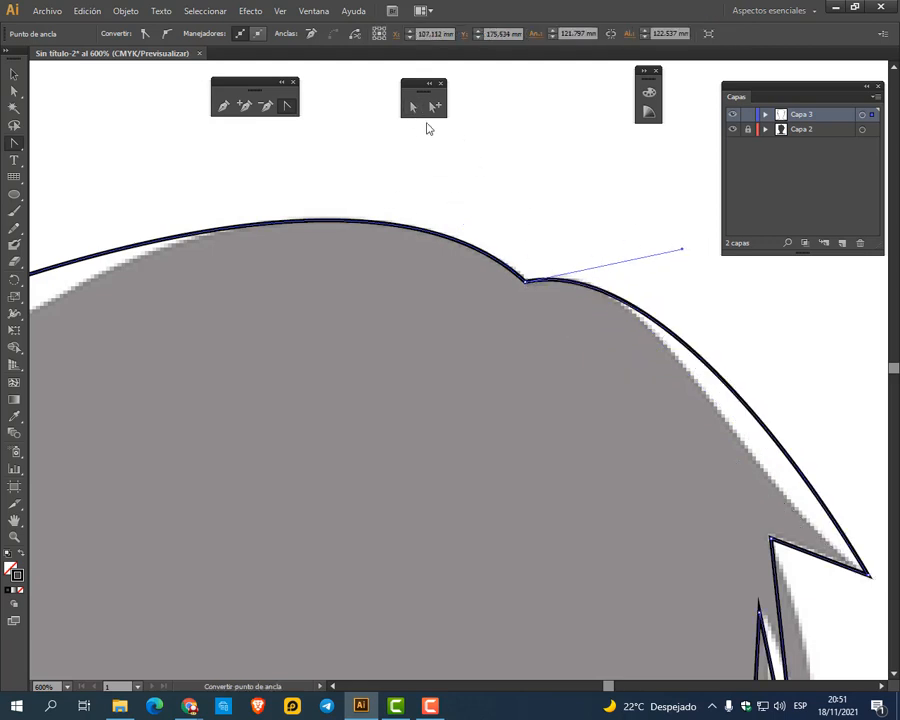
Reselect the crown anchor with Direct Selection and fine-tune both independent handles to fit the bumps on either side
click(414, 115)
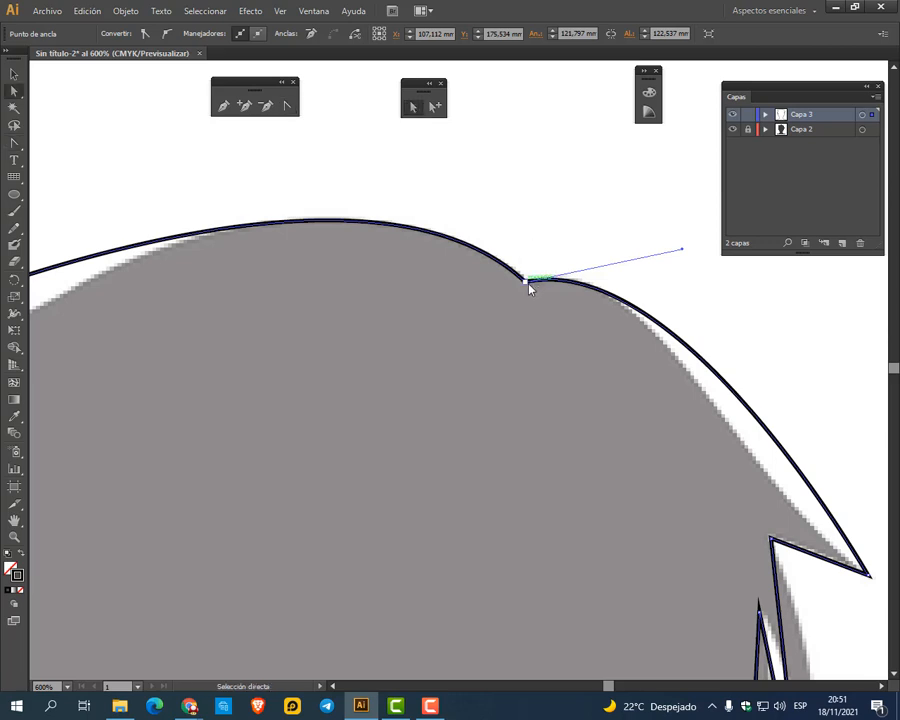
drag(527, 283, 336, 112)
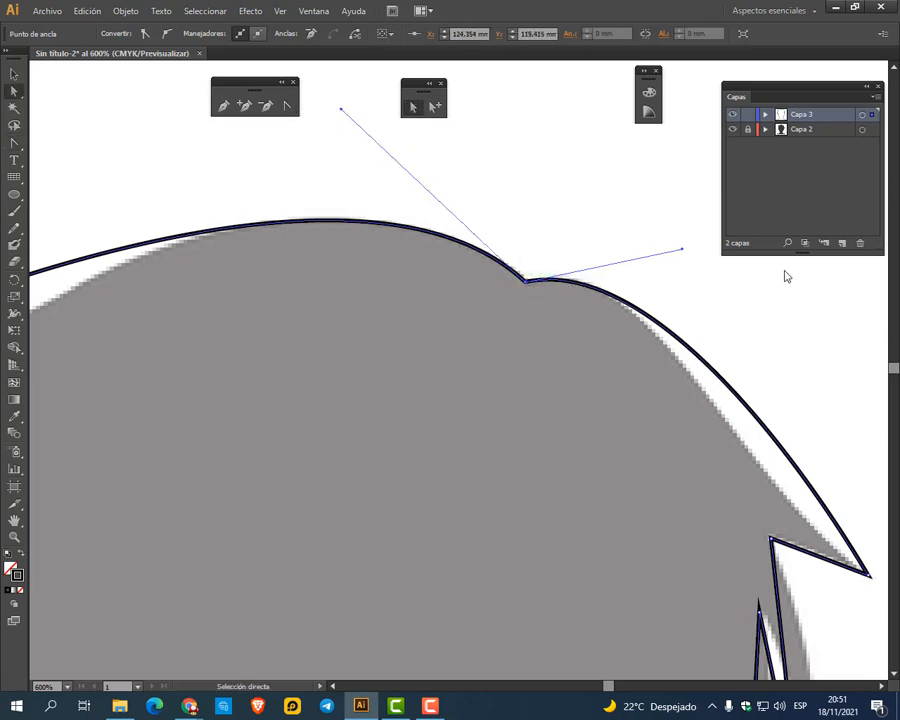
mouse_move(684, 251)
mouse_down()
mouse_move(679, 209)
mouse_move(677, 244)
mouse_up()
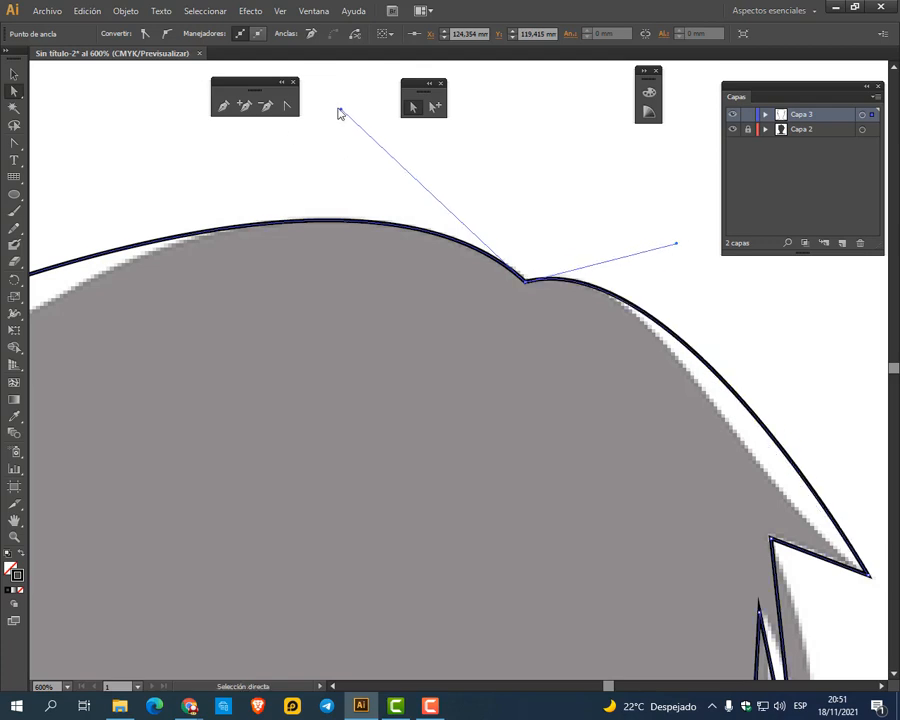
mouse_move(341, 111)
mouse_down()
mouse_move(323, 127)
mouse_move(353, 105)
mouse_up()
Convert the right hair tip anchor to smooth and break its upper handle free to curve the segment toward the crown
drag(643, 421, 397, 329)
click(625, 485)
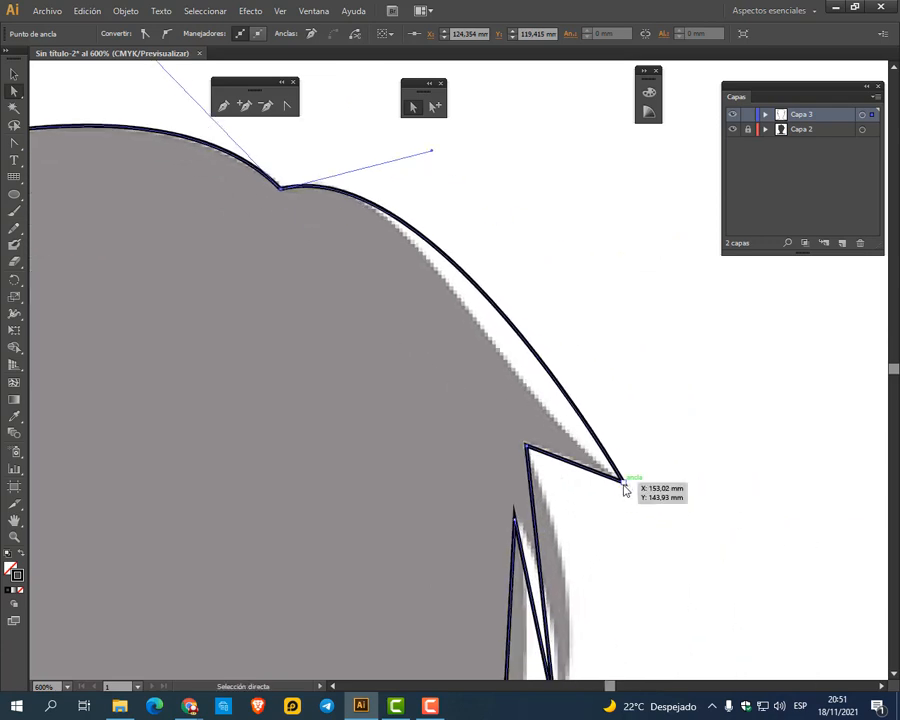
click(168, 36)
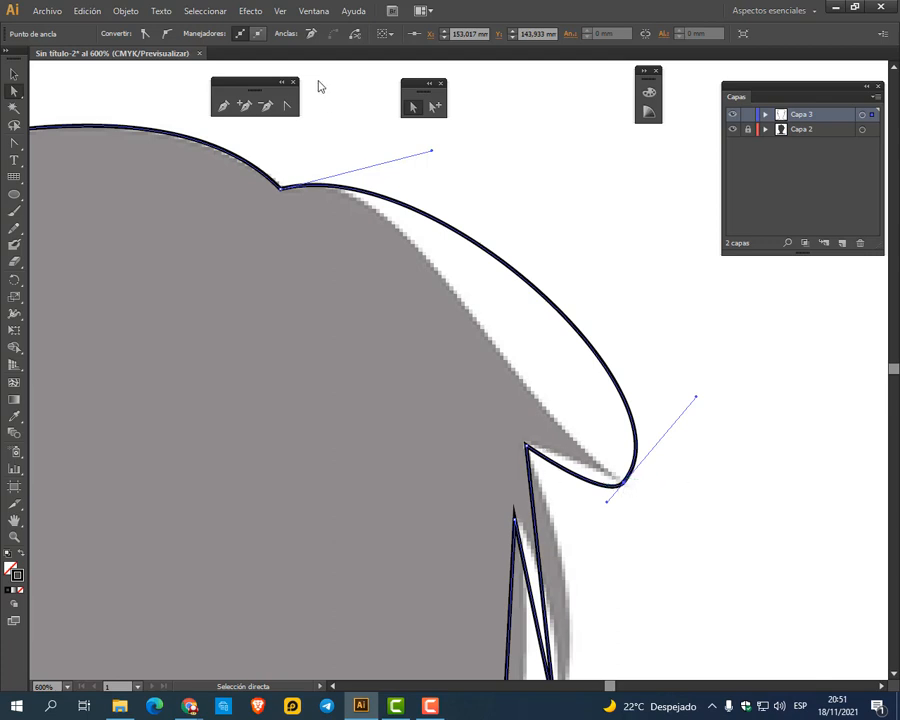
click(289, 107)
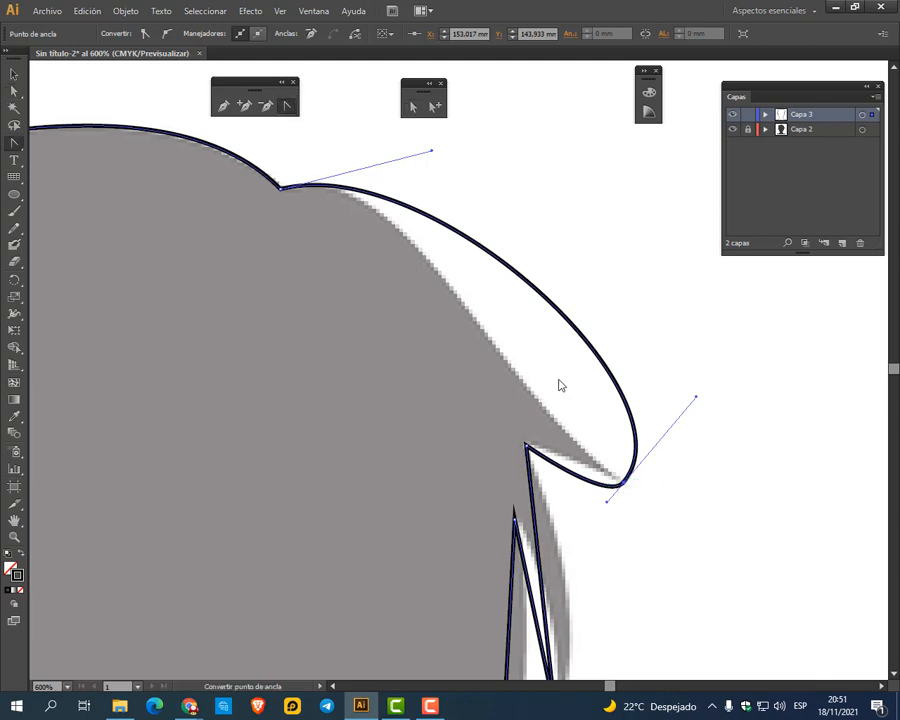
drag(699, 399, 460, 371)
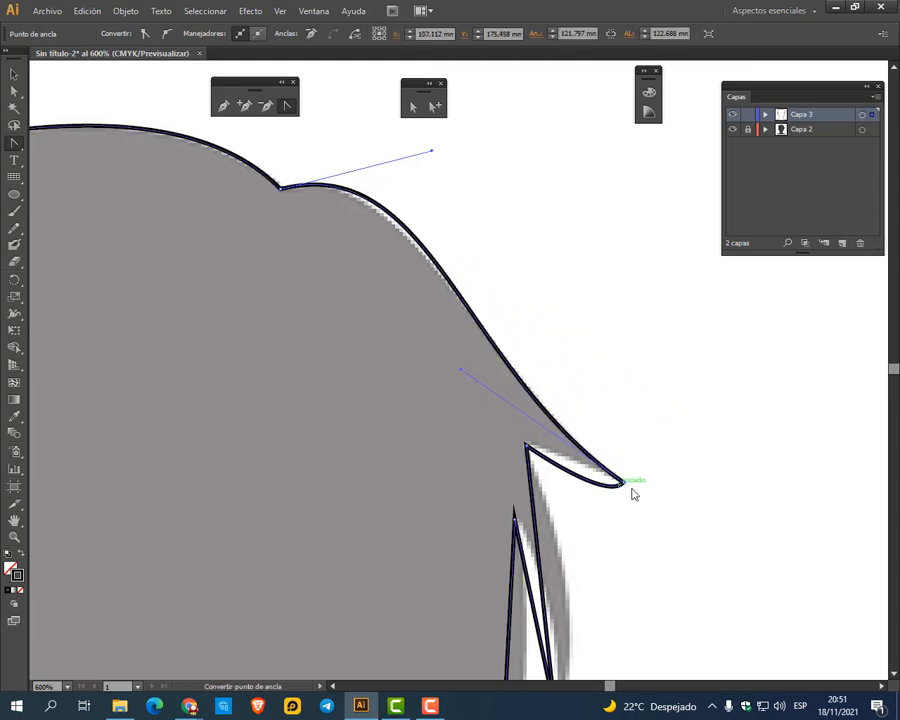
Refine the hair tip's upper handle with the Convert Anchor Point tool so the long segment follows the template edge
click(288, 107)
scroll(625, 480, up, 1)
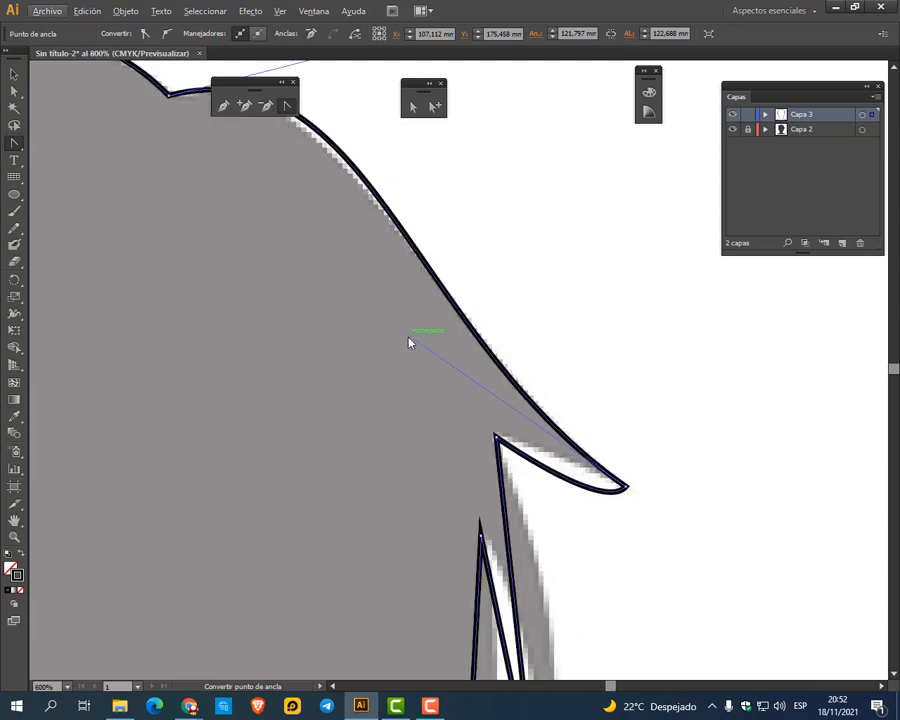
drag(408, 342, 391, 312)
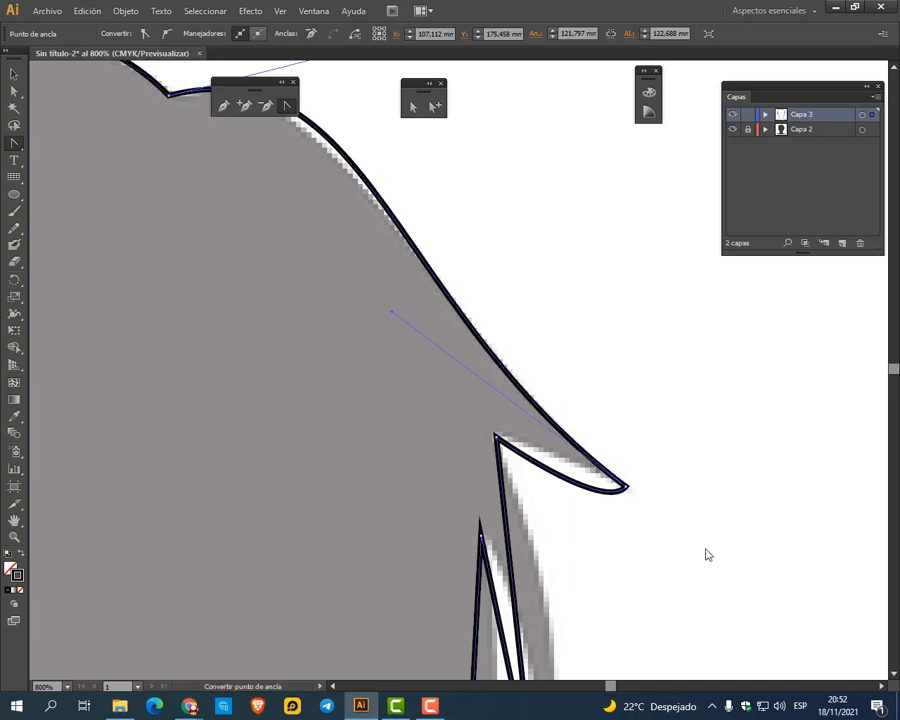
mouse_move(394, 314)
mouse_down()
mouse_move(386, 322)
mouse_move(406, 314)
mouse_move(412, 325)
mouse_move(424, 313)
mouse_move(378, 329)
mouse_move(382, 318)
mouse_up()
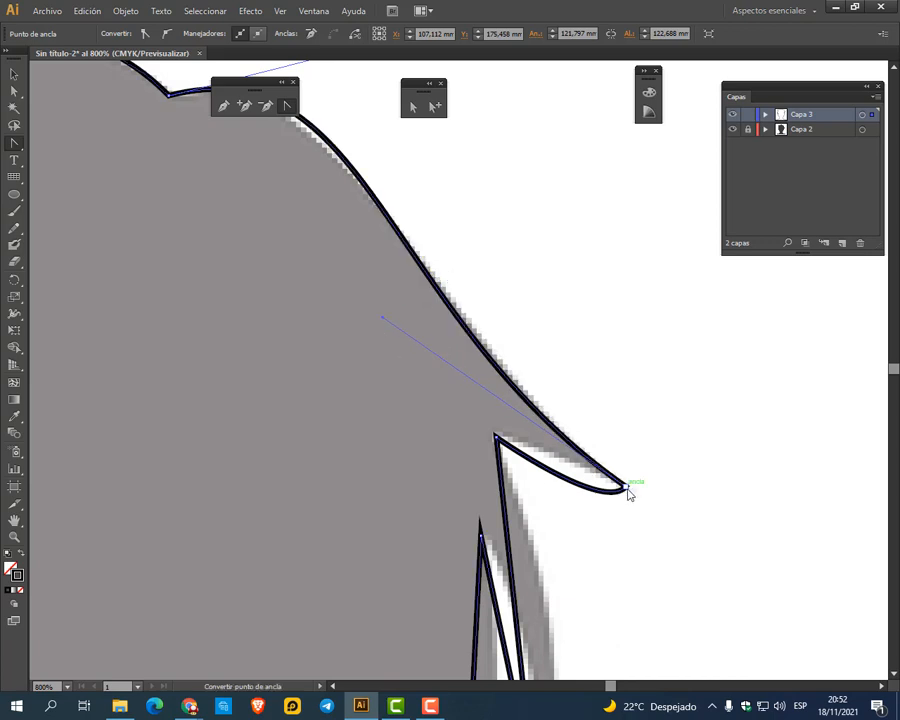
click(626, 487)
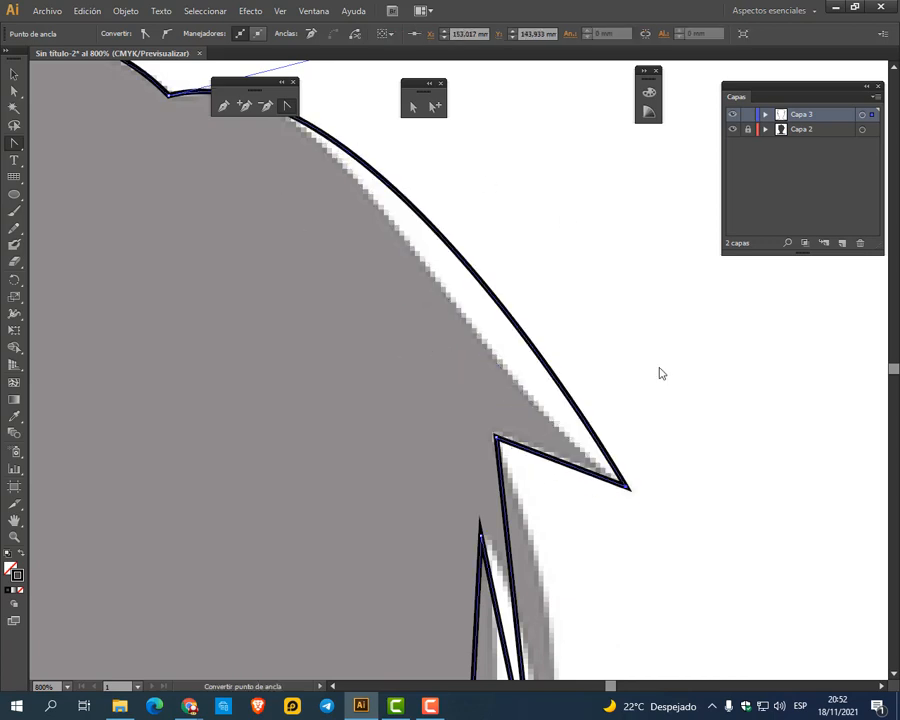
key(ctrl+z)
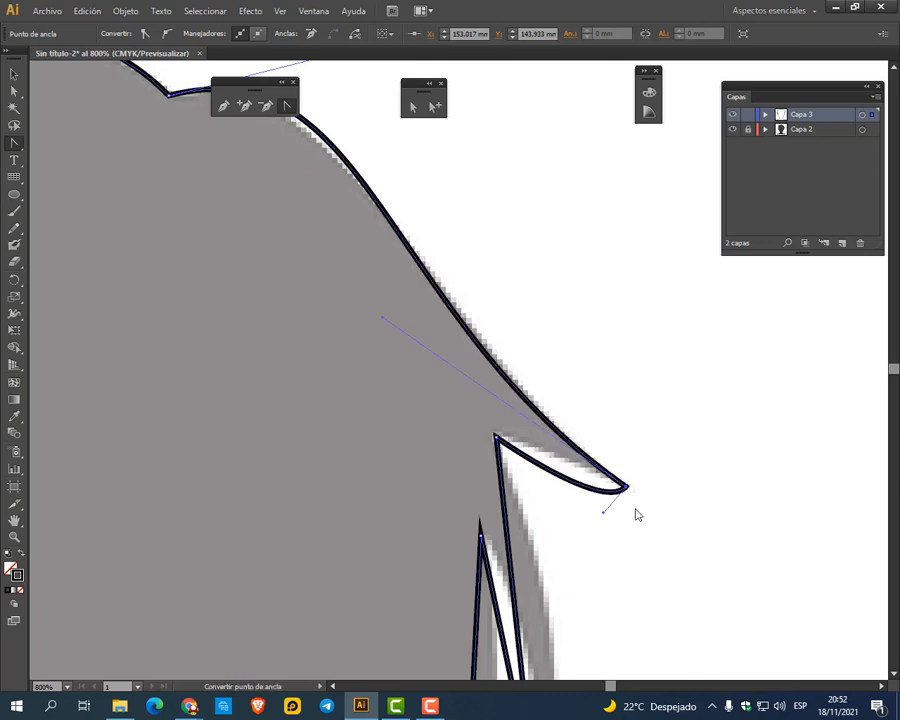
drag(626, 487, 630, 556)
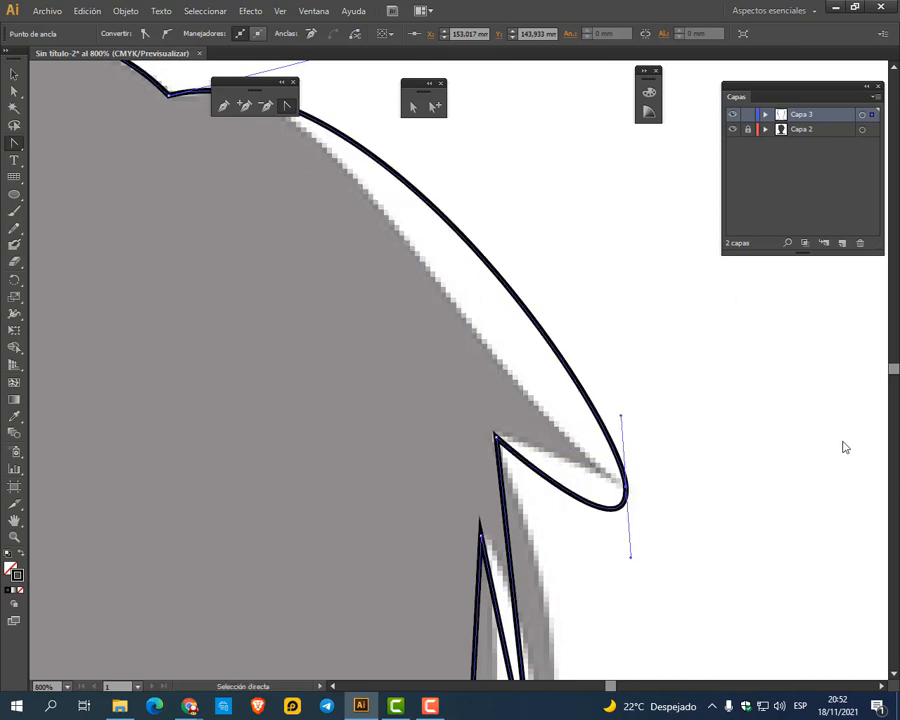
key(ctrl+z)
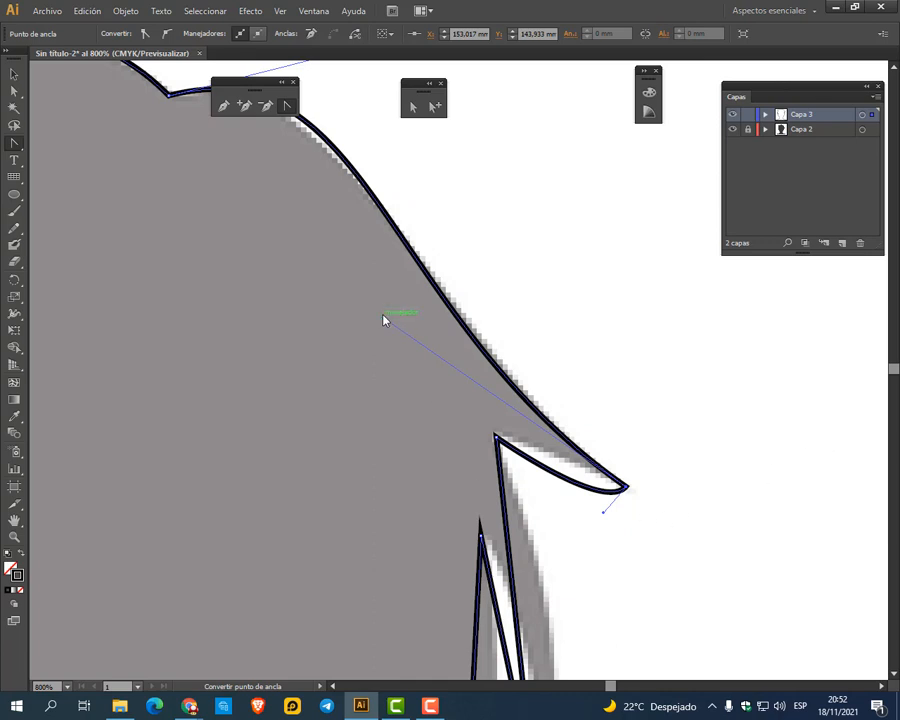
Readjust the hair tip's upper handle, then reselect the anchor and swing its lower handle inward to shape the tip's underside
mouse_move(382, 318)
mouse_down()
mouse_move(366, 327)
mouse_move(382, 313)
mouse_move(379, 301)
mouse_up()
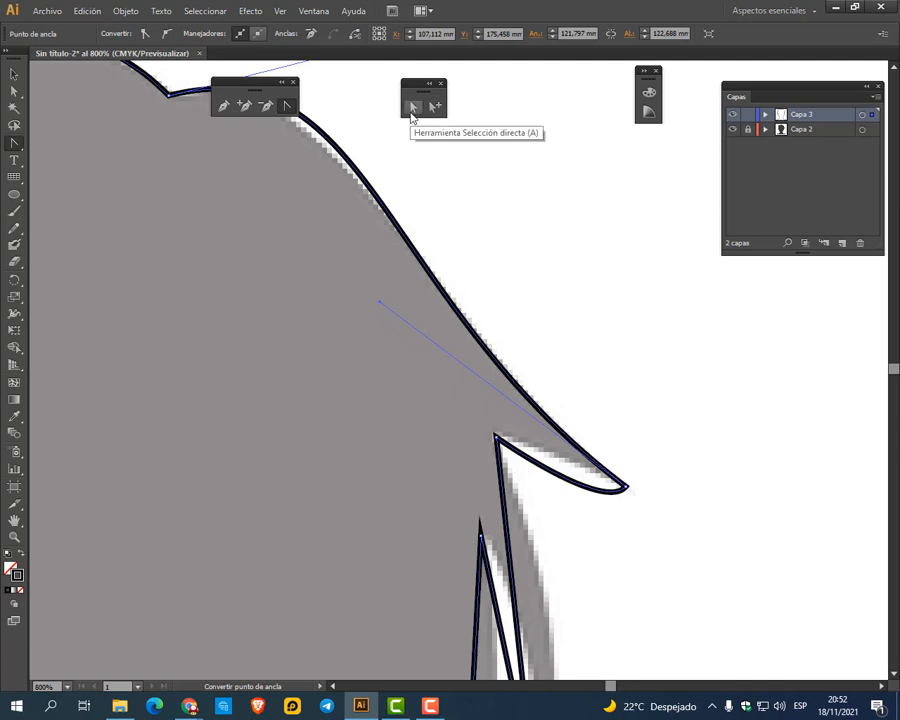
click(411, 109)
click(624, 487)
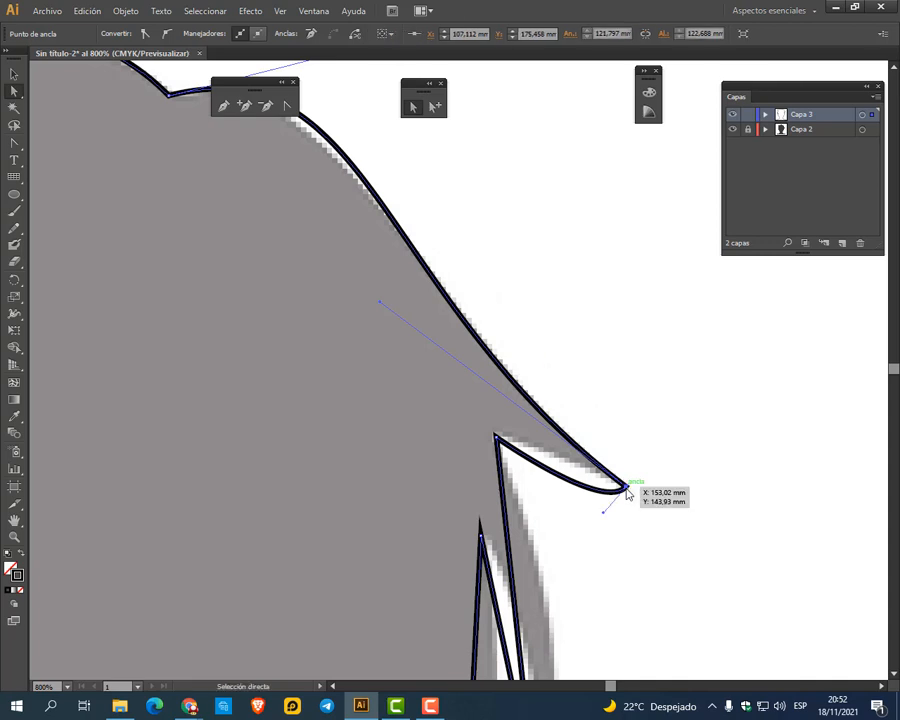
click(286, 105)
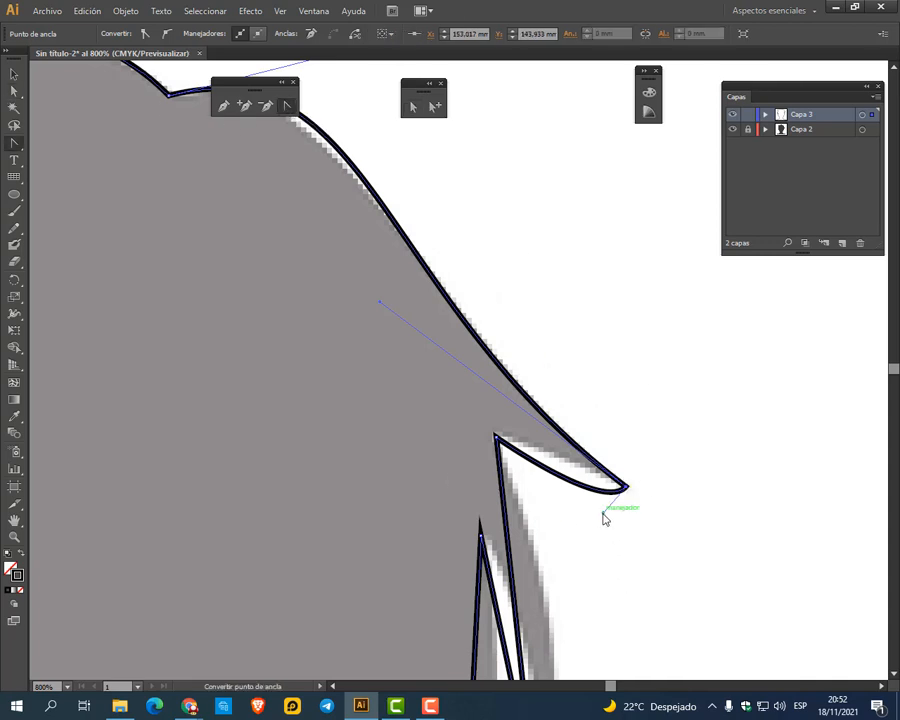
drag(603, 517, 569, 476)
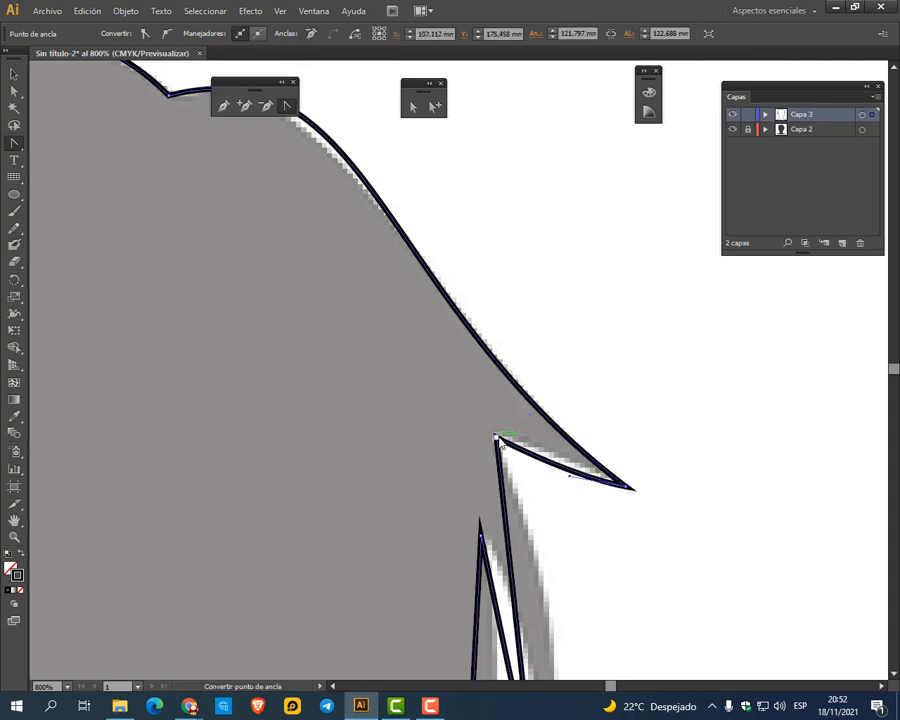
Reposition the notch anchor beneath the right hair tip with Direct Selection to fit the template
key(a)
drag(497, 437, 497, 431)
key(space)
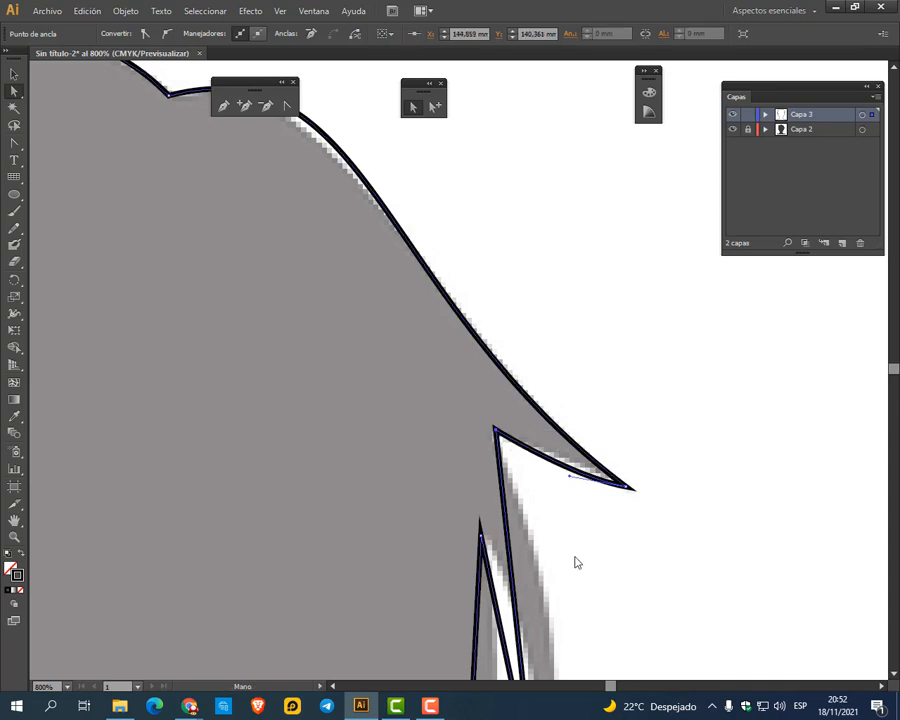
drag(574, 557, 472, 308)
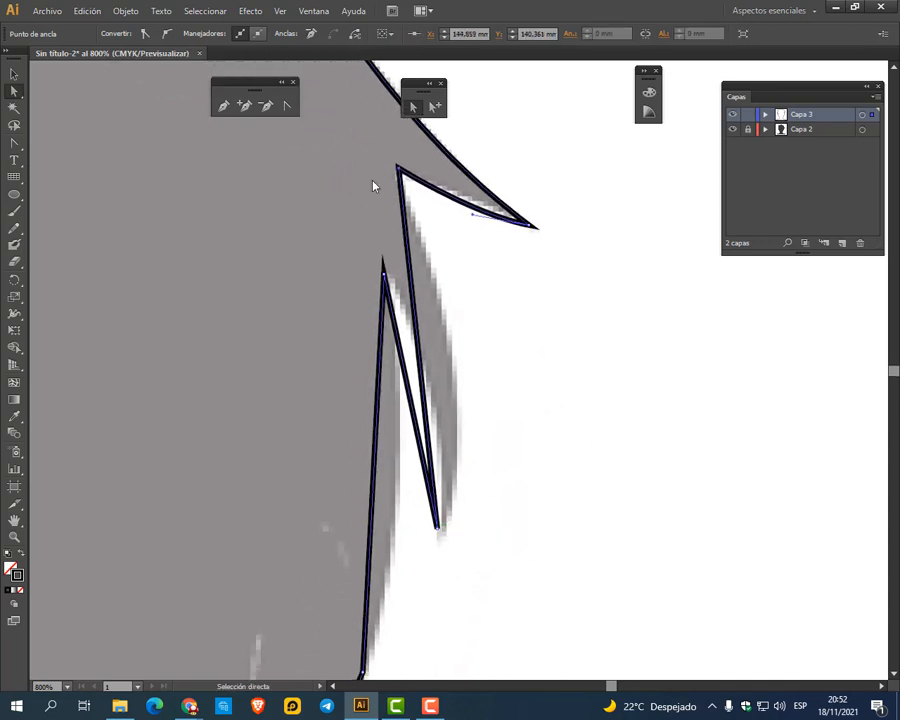
mouse_move(400, 170)
mouse_down()
mouse_move(420, 200)
mouse_move(400, 173)
mouse_up()
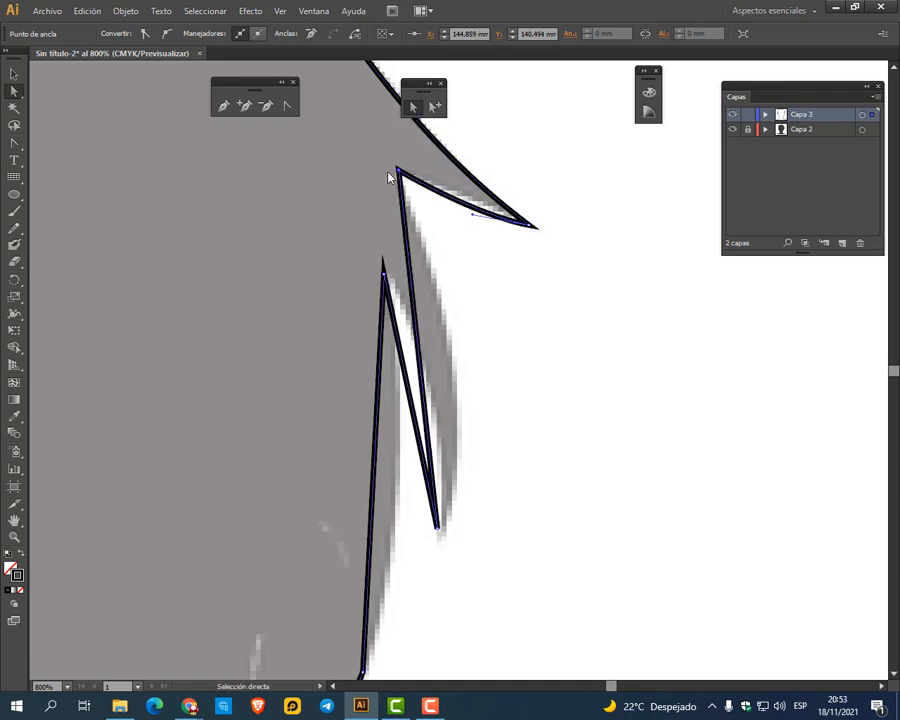
Shift the hanging strand's tip anchor rightward, pull out its handles and curve the strand's outer edge along the template
mouse_move(440, 528)
mouse_down()
mouse_move(454, 524)
mouse_move(445, 529)
mouse_up()
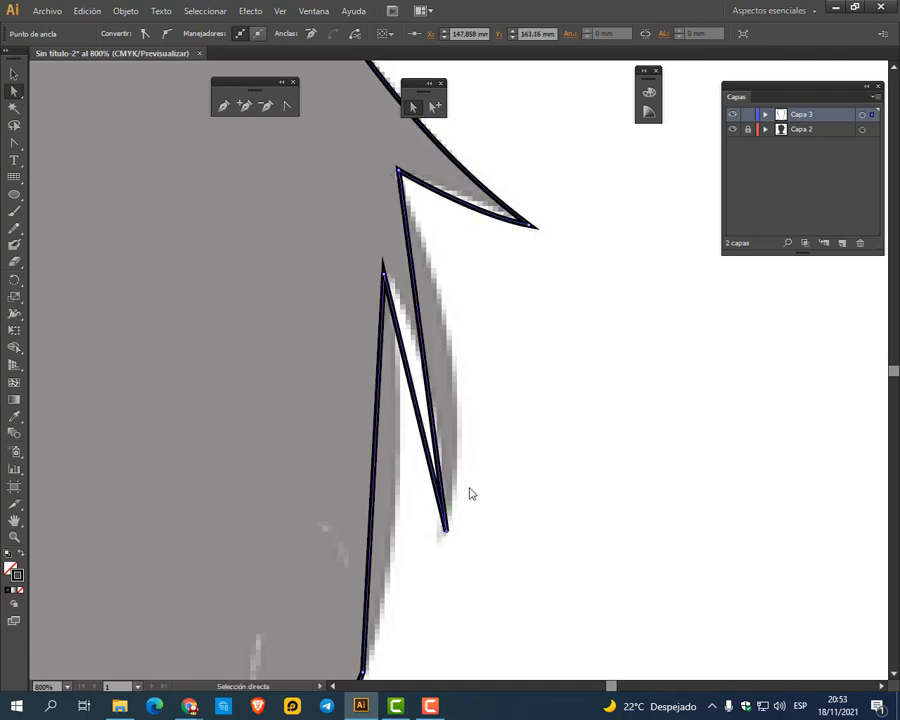
click(285, 108)
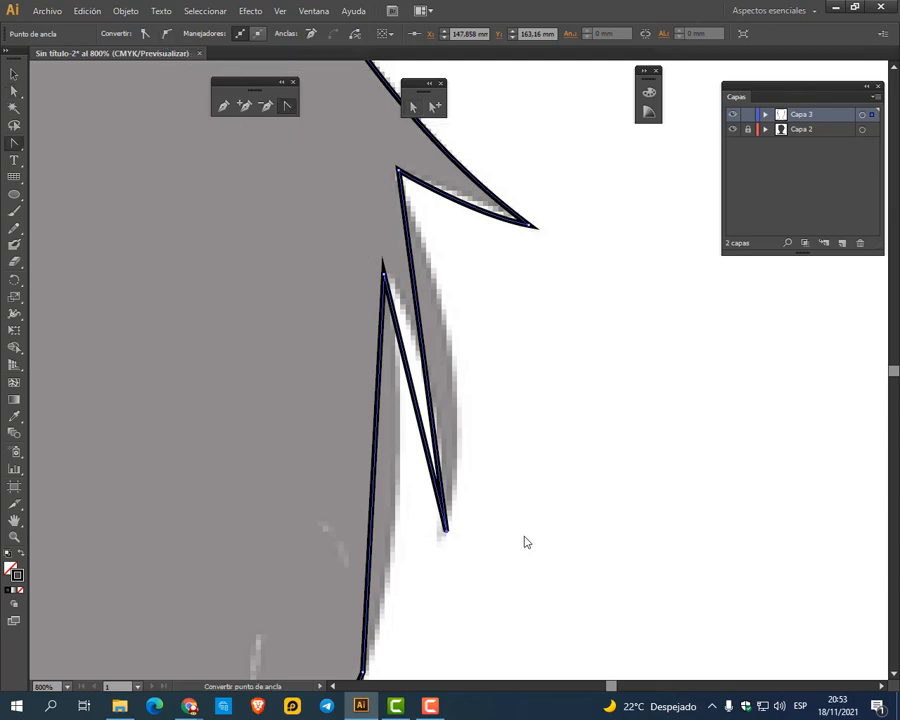
drag(446, 531, 414, 594)
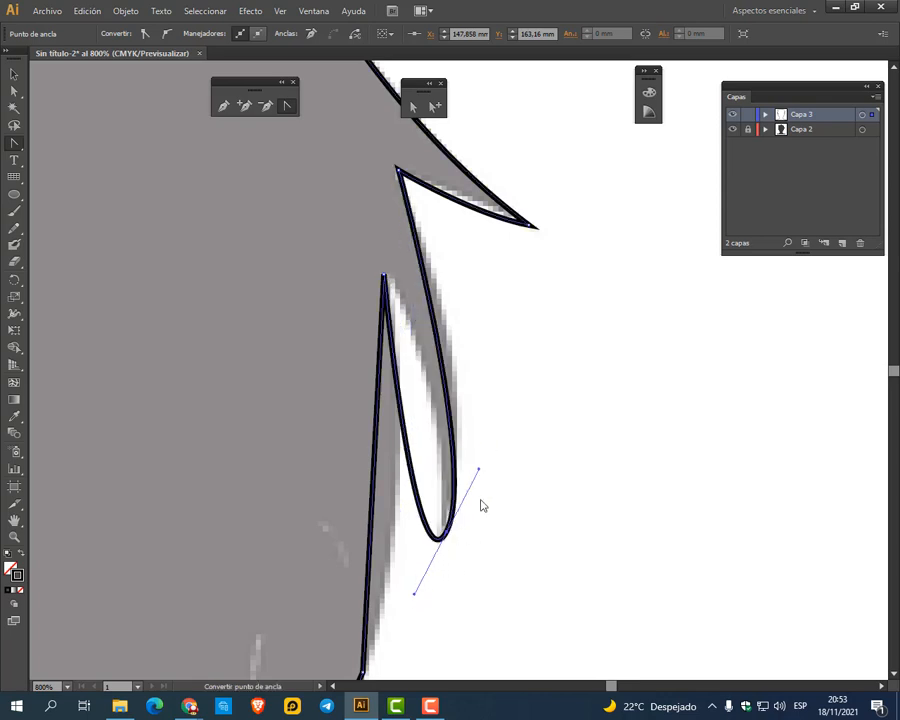
drag(481, 464, 490, 406)
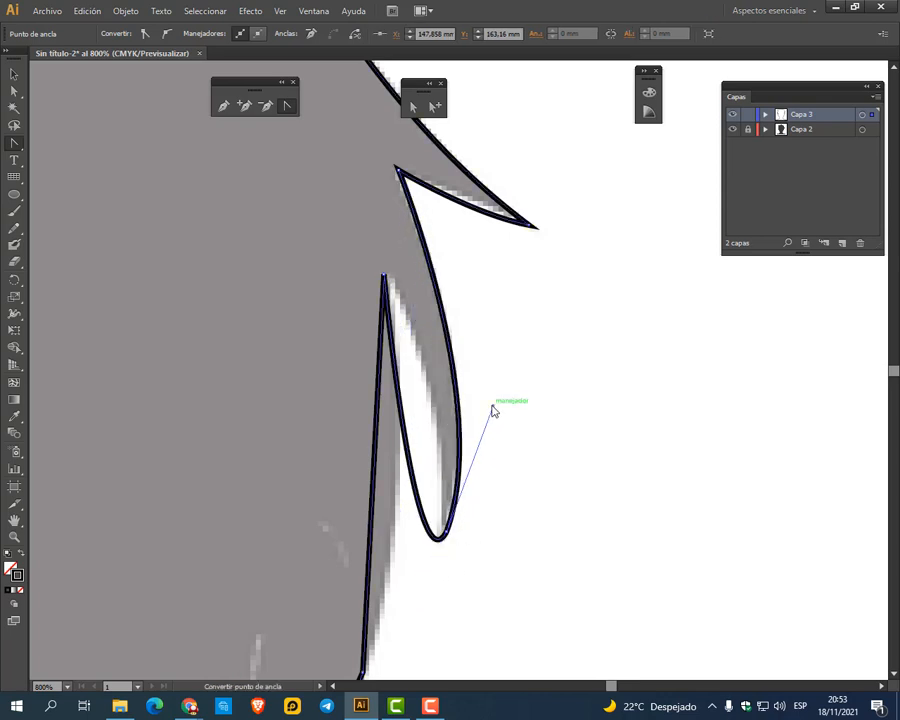
Reselect the hanging strand's tip anchor and swing its lower handle up independently to curve the strand's inner edge
key(a)
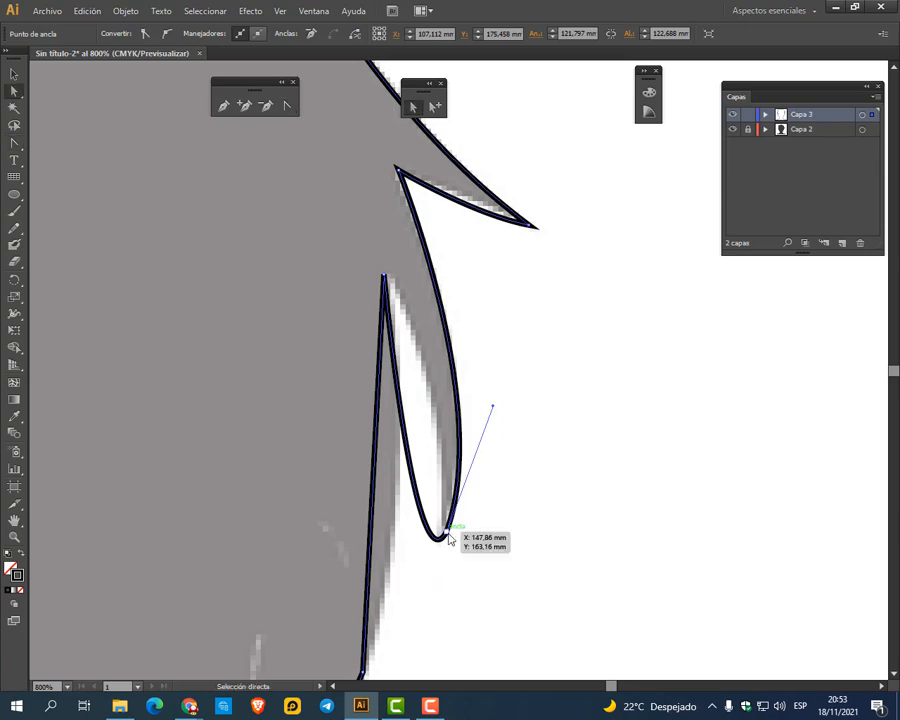
click(447, 537)
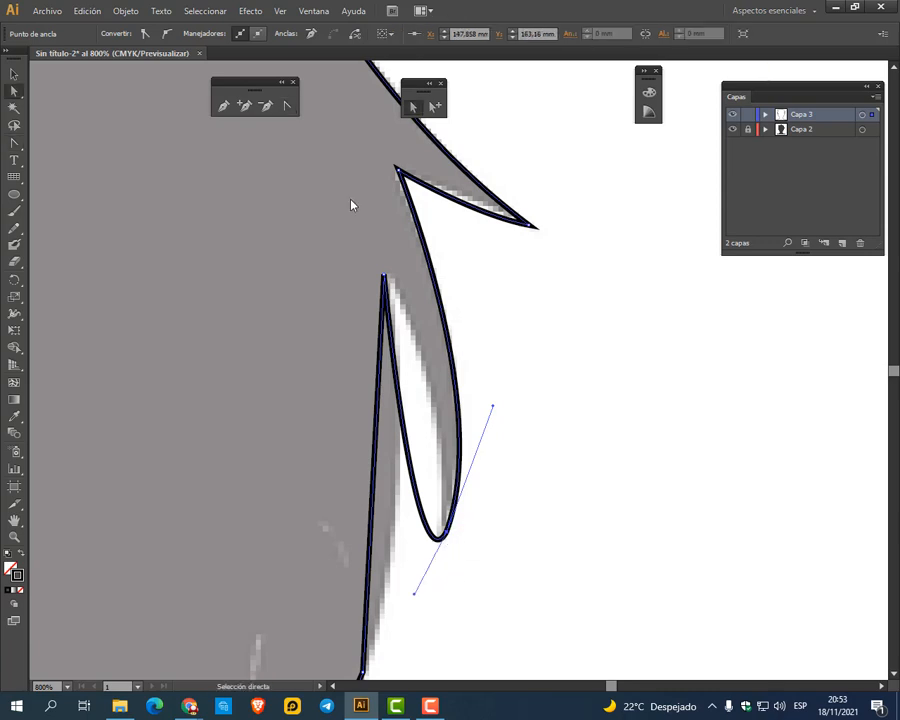
click(289, 107)
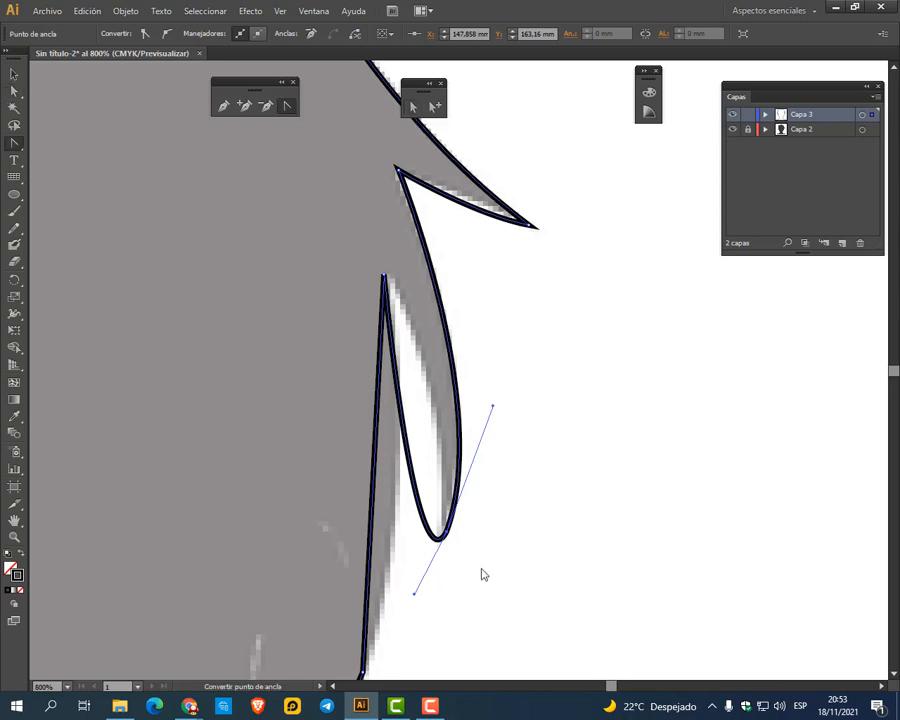
drag(412, 593, 444, 358)
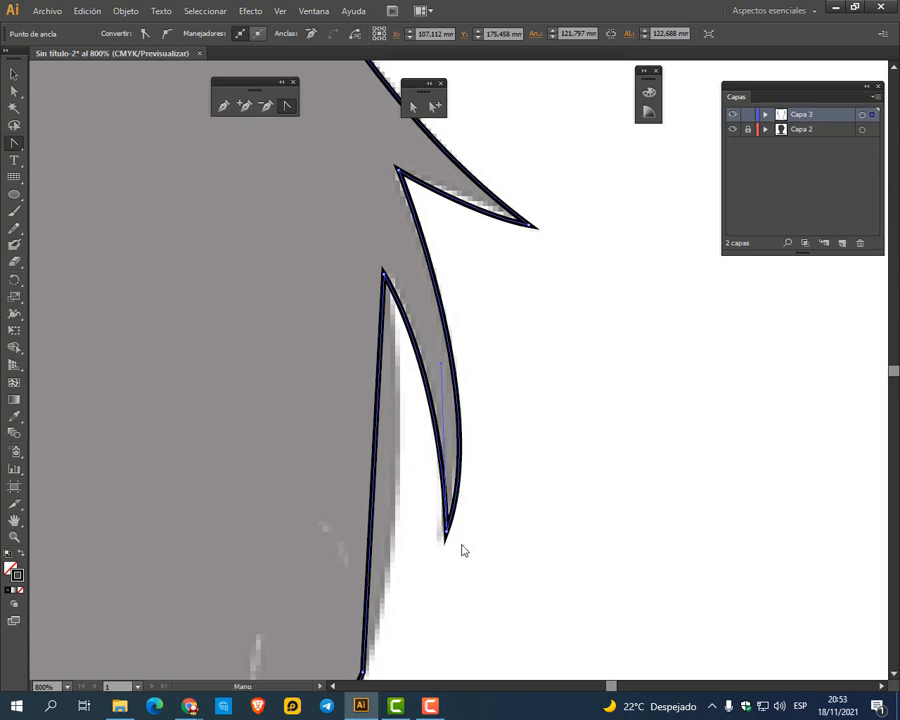
Move the notch anchor at the top of the hanging strand's inner edge slightly right with Direct Selection
drag(462, 546, 547, 455)
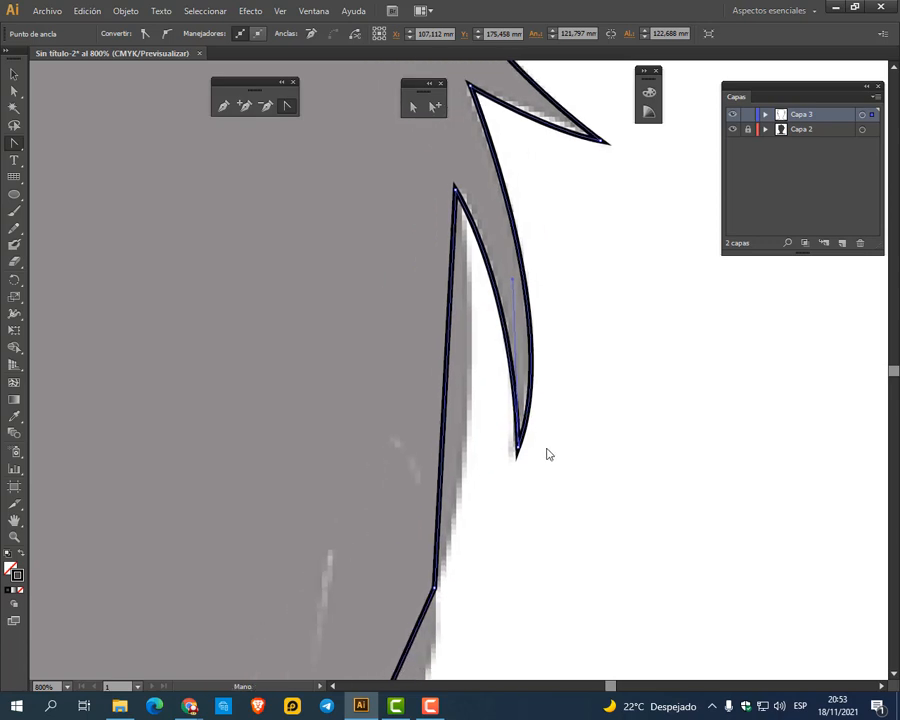
click(14, 143)
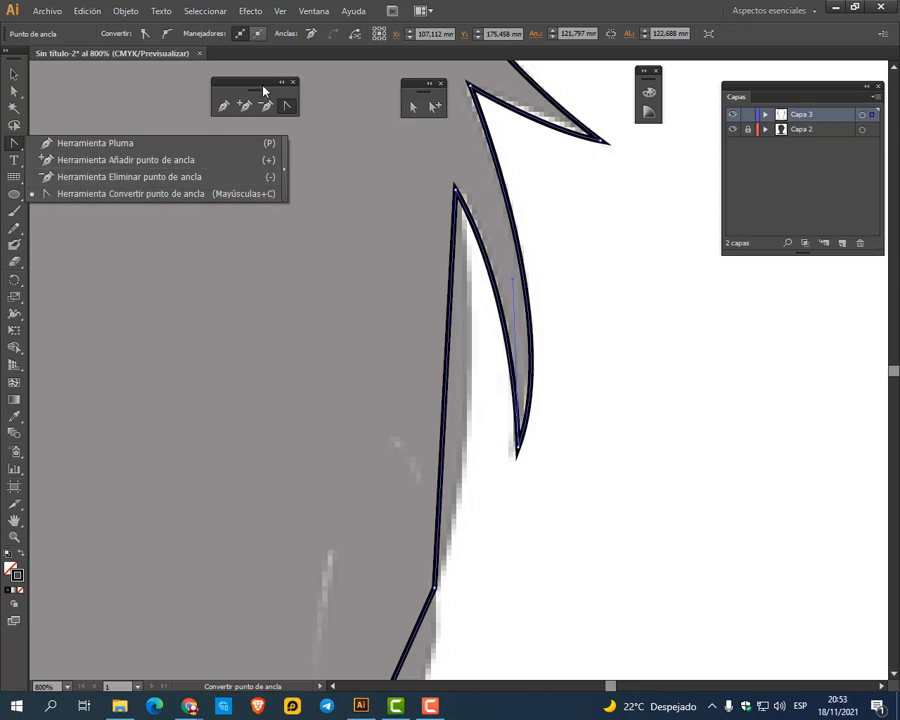
click(415, 108)
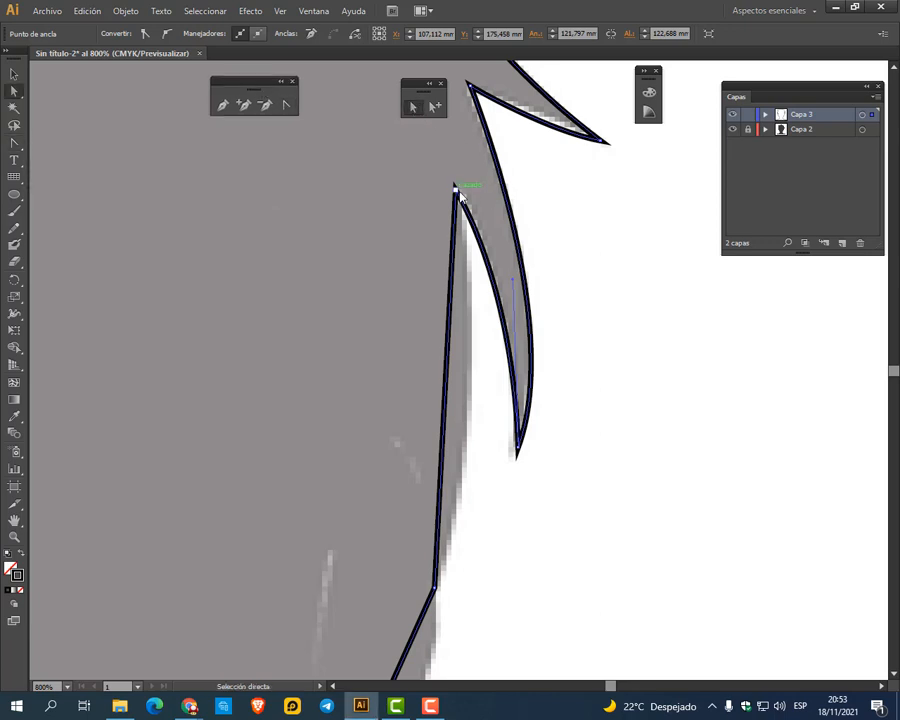
drag(458, 192, 466, 193)
Pull handles from the side anchor below the strand with the Convert Anchor Point tool to curve the segment up to the notch
drag(459, 483, 459, 408)
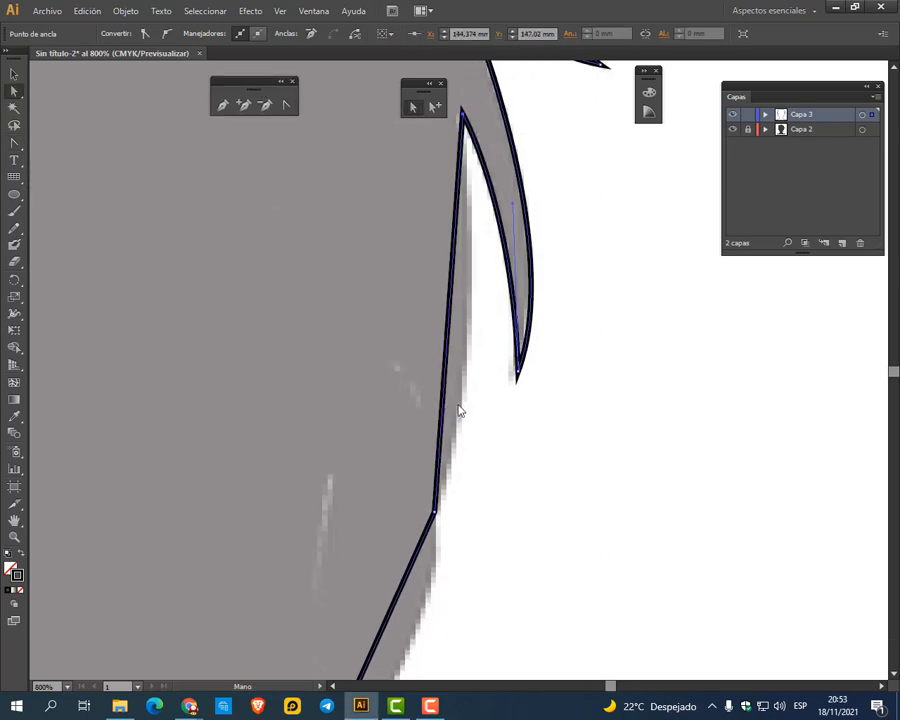
click(436, 513)
scroll(482, 522, down, 1)
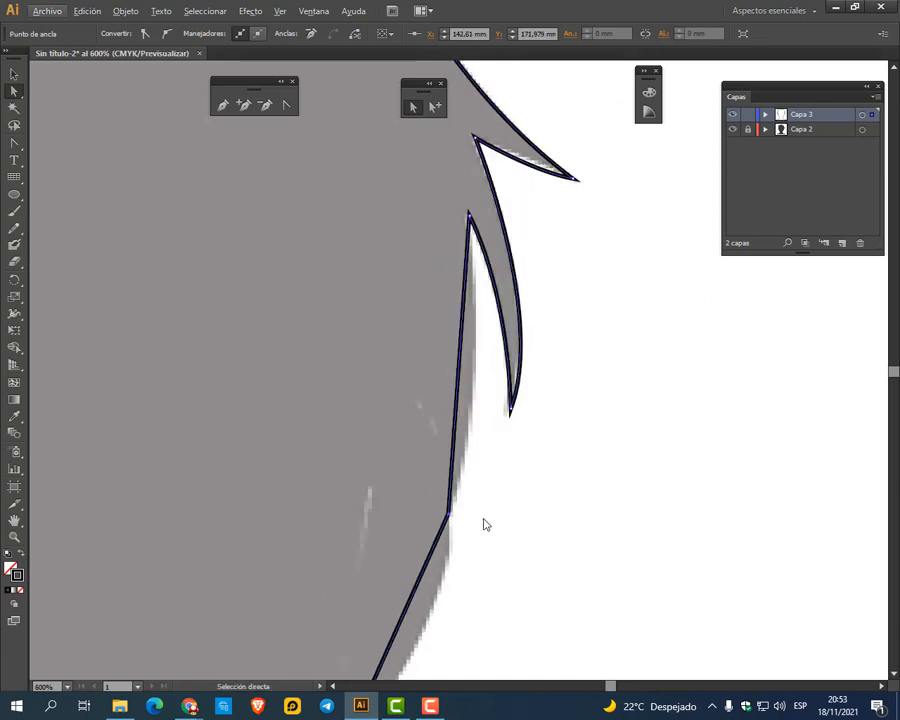
key(alt+c)
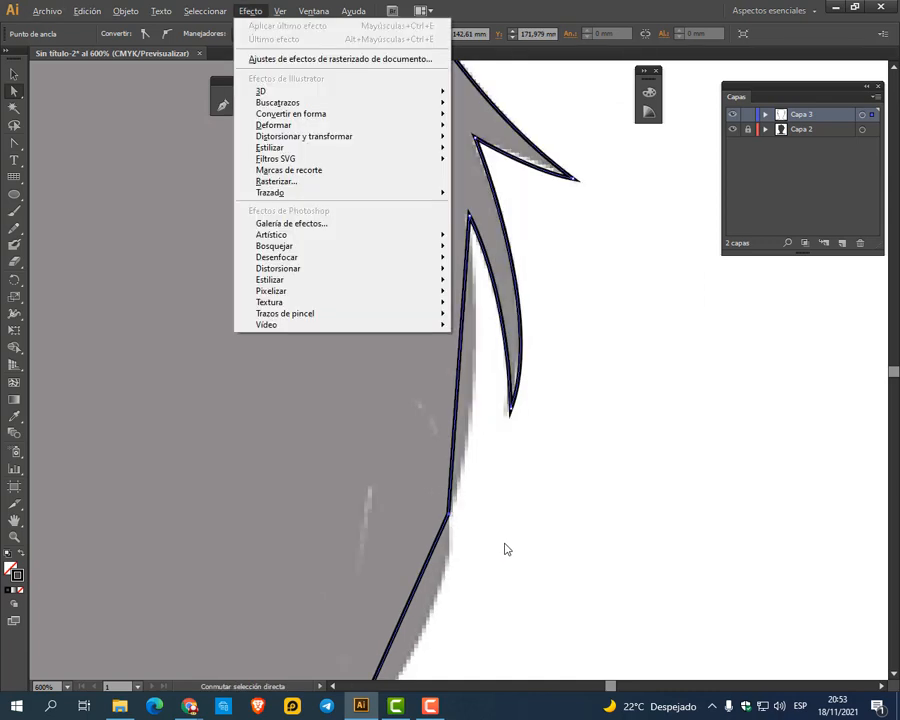
key(Escape)
key(shift+c)
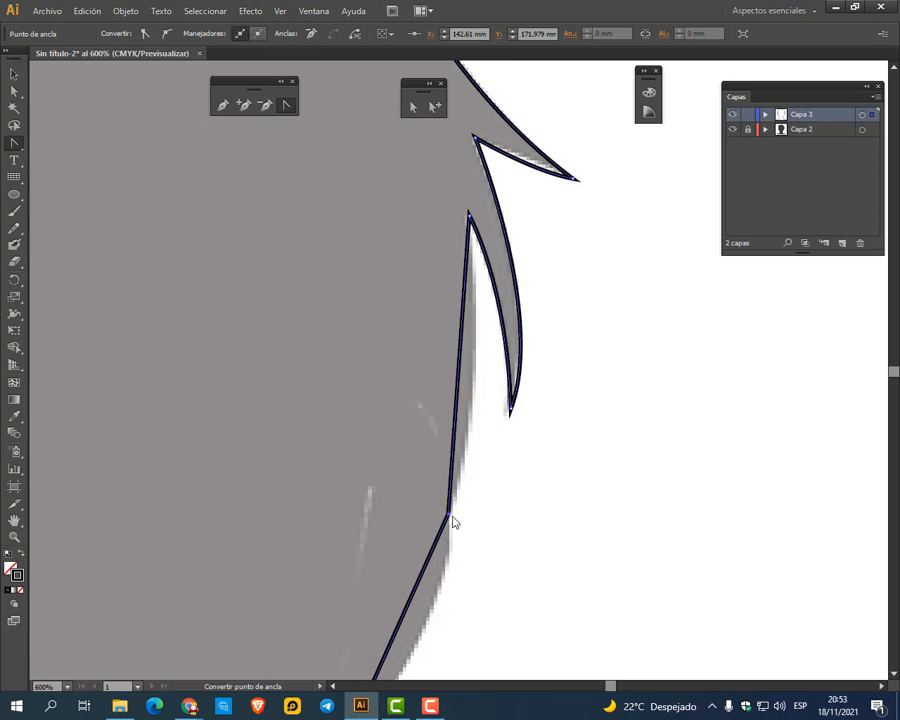
drag(448, 514, 411, 587)
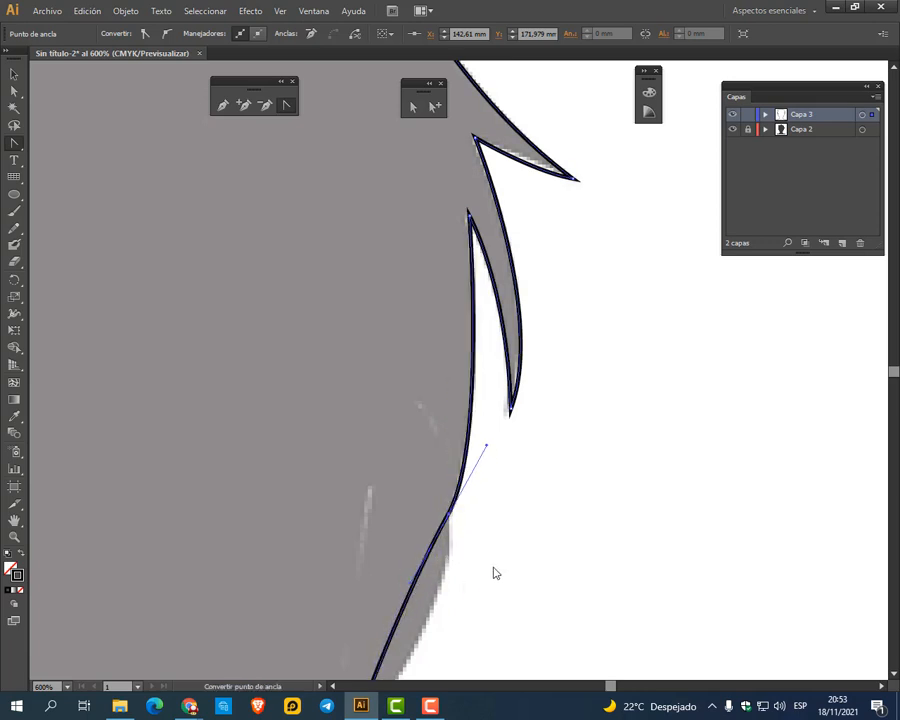
scroll(494, 573, down, 5)
scroll(534, 343, left, 2)
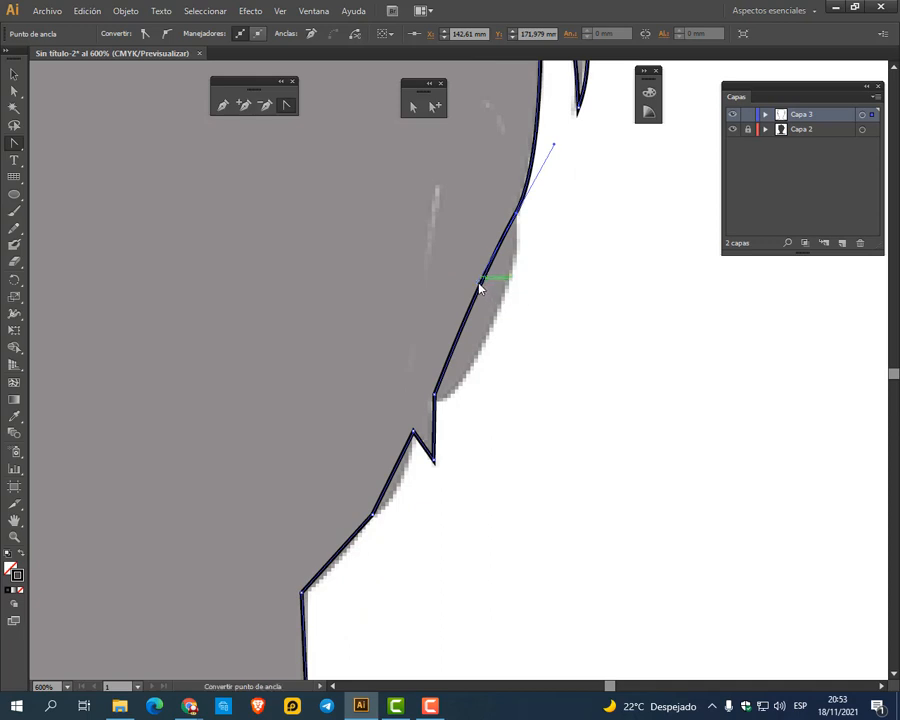
Swing the side anchor's lower handle independently to curve the cheek segment, and lower the anchor at its end slightly to fit the template
drag(486, 287, 521, 328)
key(a)
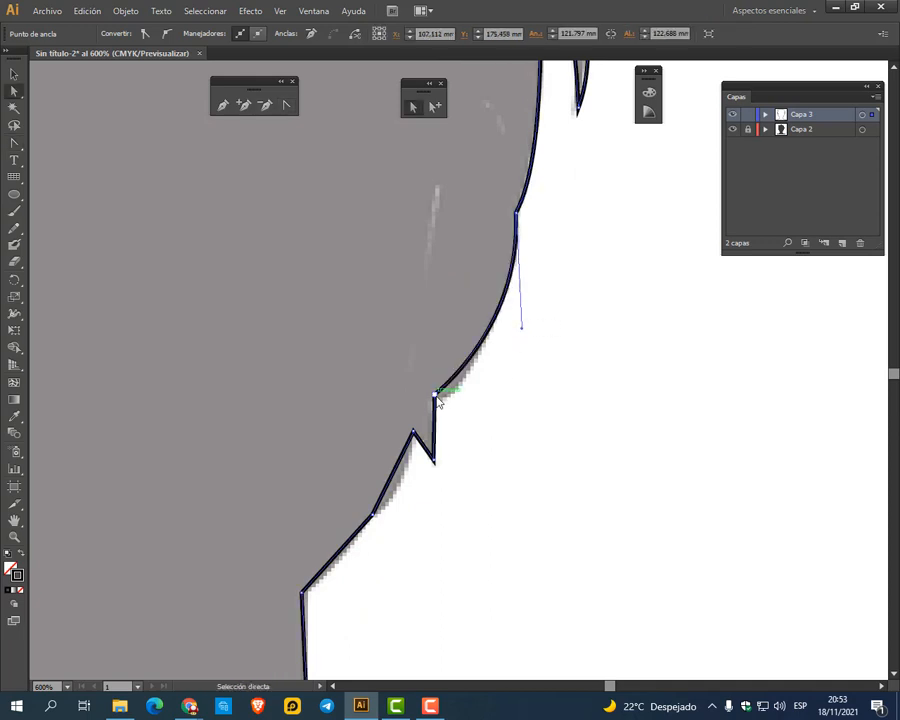
mouse_move(435, 396)
mouse_down()
mouse_move(446, 415)
mouse_move(433, 406)
mouse_up()
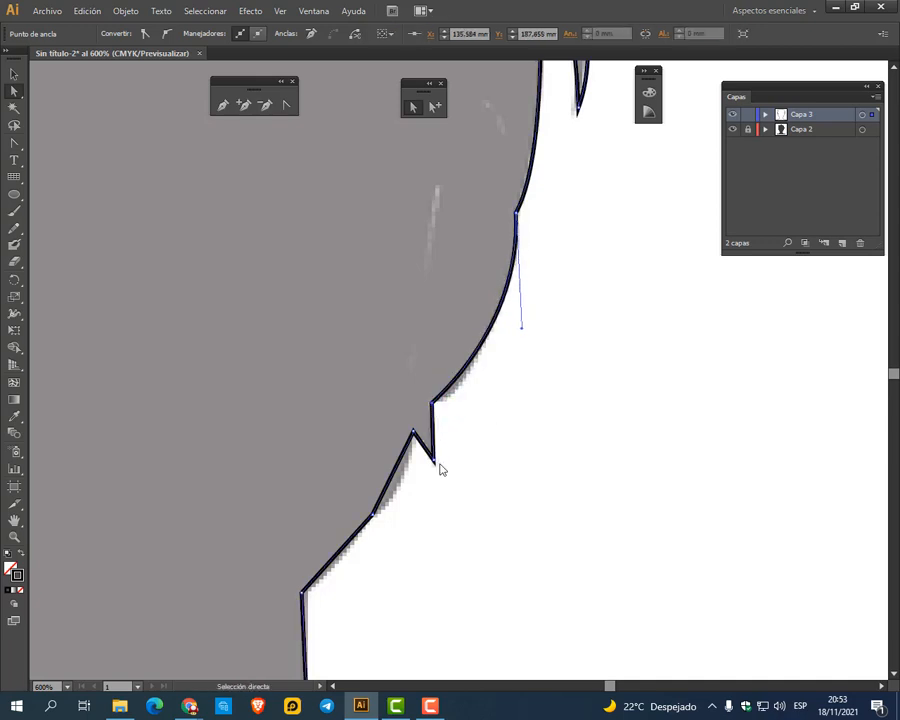
Pull handles from the jaw anchor below the small tuft to curve the segments on both sides of it
drag(440, 468, 458, 446)
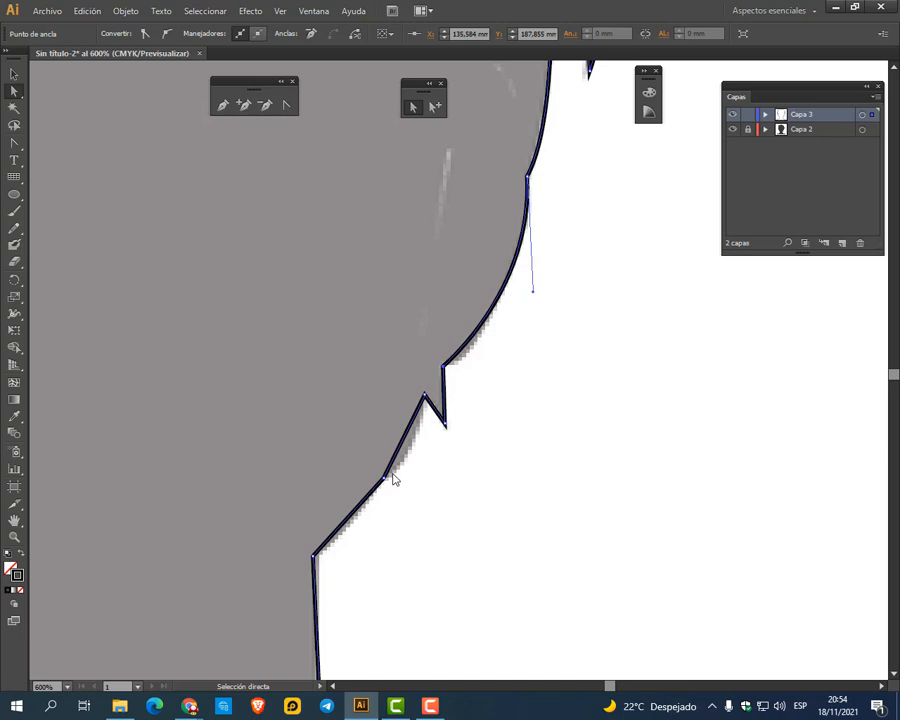
key(shift+c)
drag(385, 478, 362, 518)
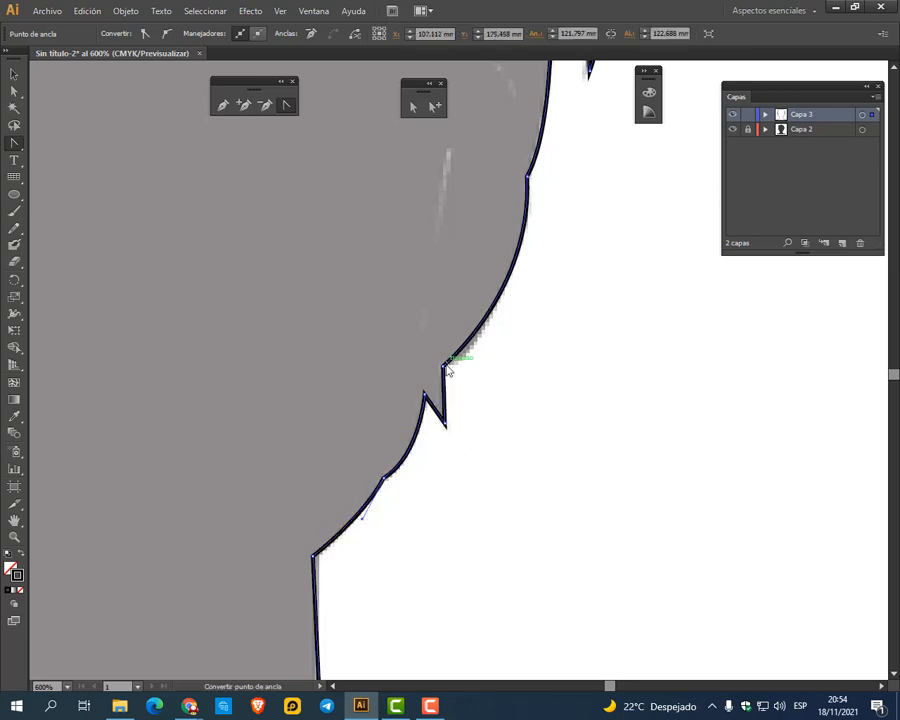
Pull handles from the anchor where the cheek meets the small tuft and swing the upper one outward to round the cheek's lower end
drag(445, 366, 454, 392)
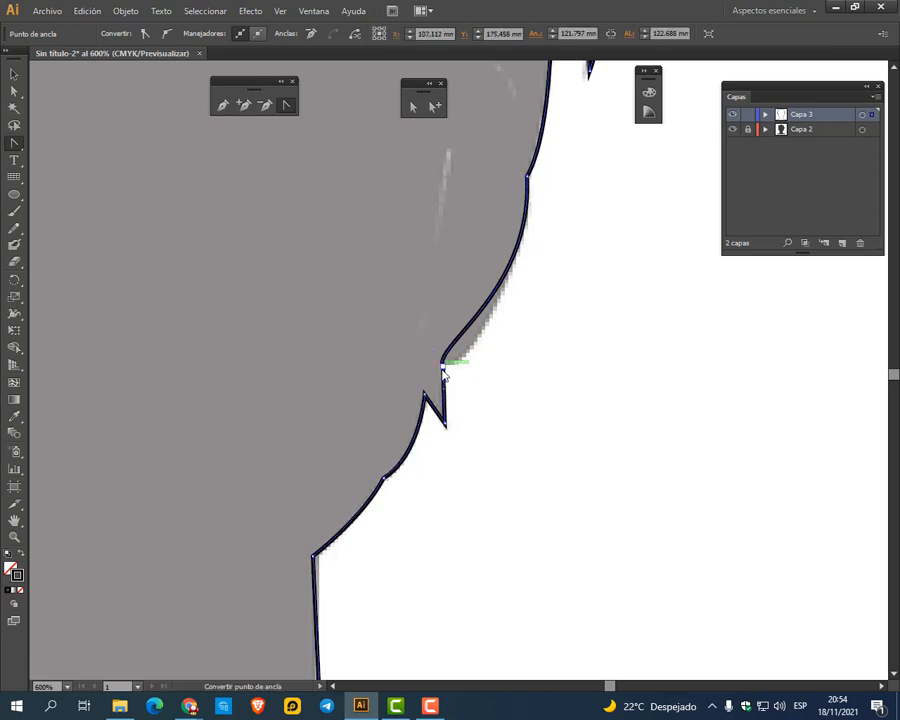
click(443, 369)
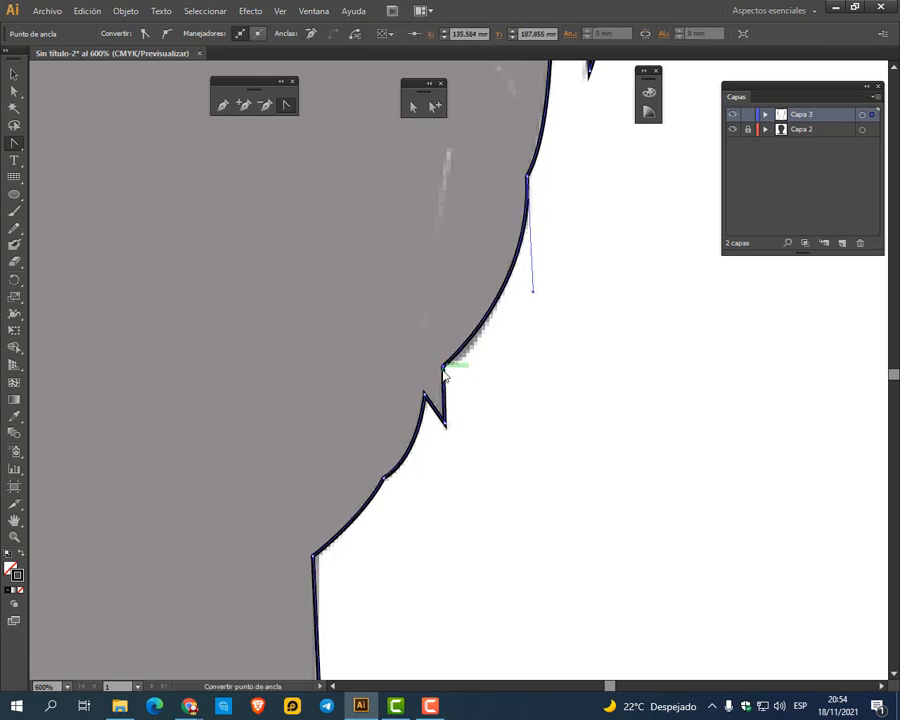
key(ctrl+z)
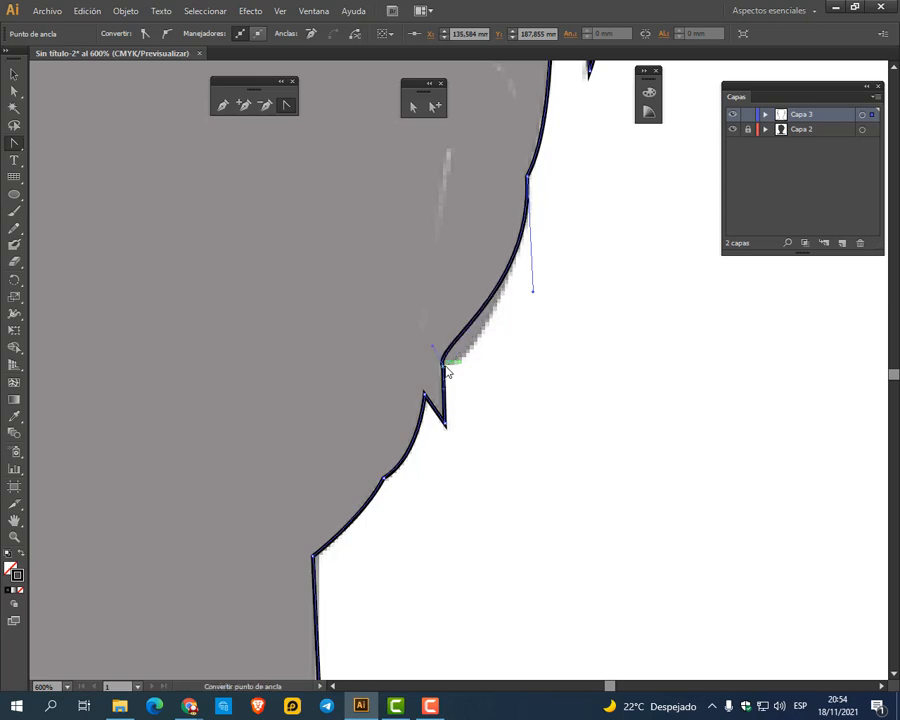
drag(434, 351, 471, 357)
Pull handles from the anchor before the right shoulder tip and swing the outer one up independently to curve the shoulder's end
key(space)
drag(405, 668, 496, 351)
drag(588, 509, 267, 389)
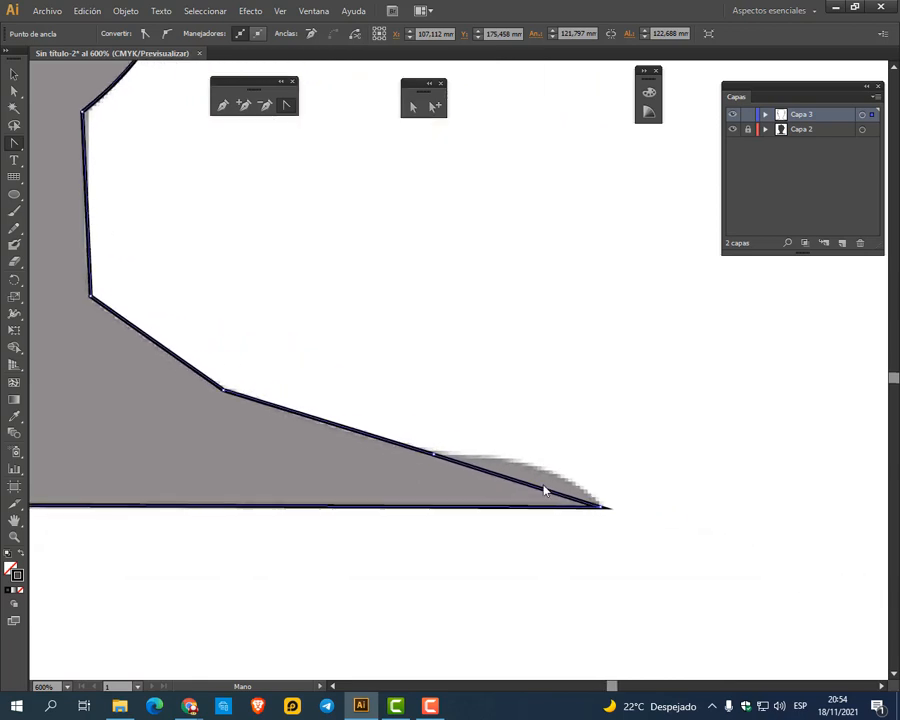
drag(434, 454, 464, 462)
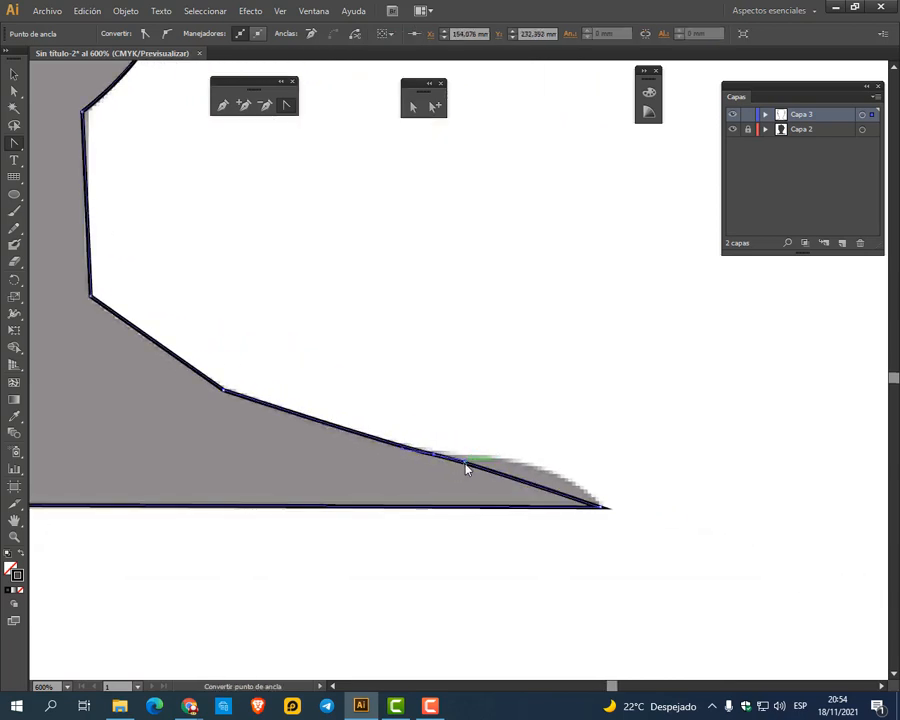
click(464, 463)
click(582, 371)
drag(463, 466, 554, 450)
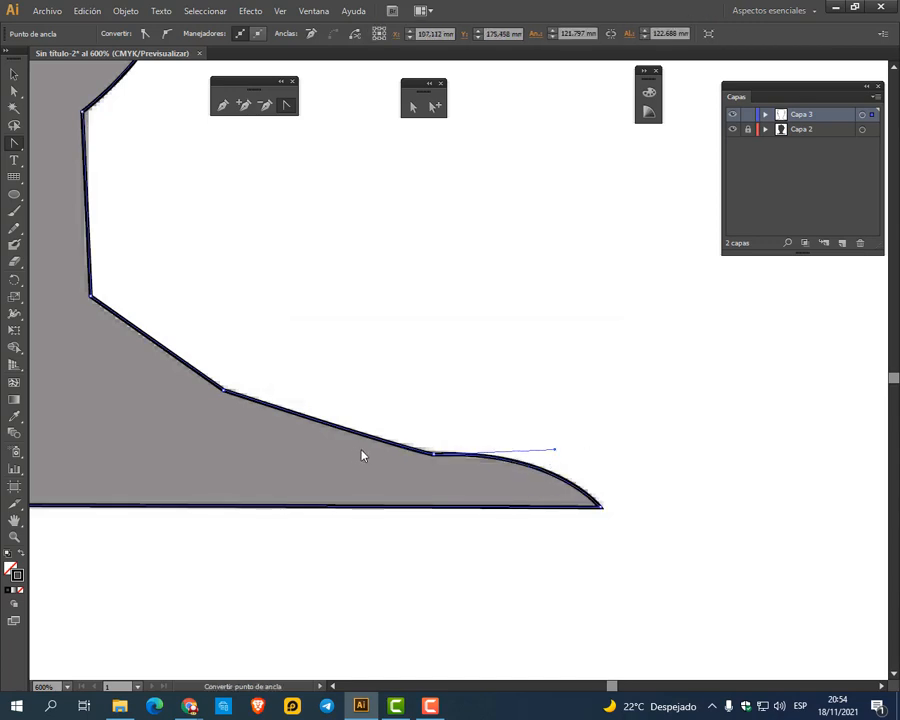
Select the notch anchor on top of the hair and shorten its right handle to pull the curve in to the template
scroll(363, 454, down, 3)
drag(313, 283, 526, 462)
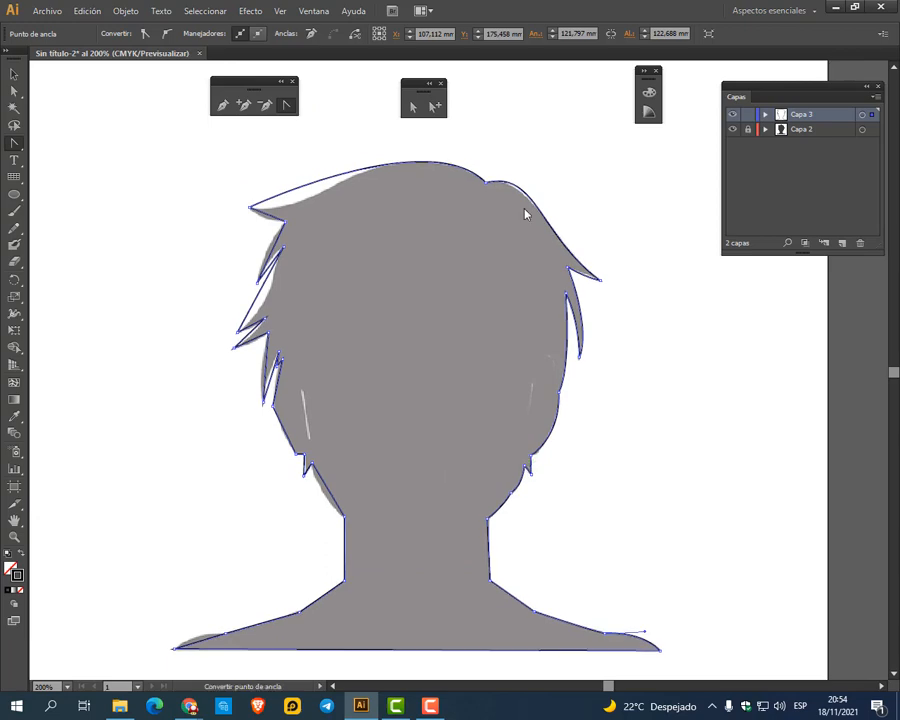
scroll(525, 173, up, 3)
key(a)
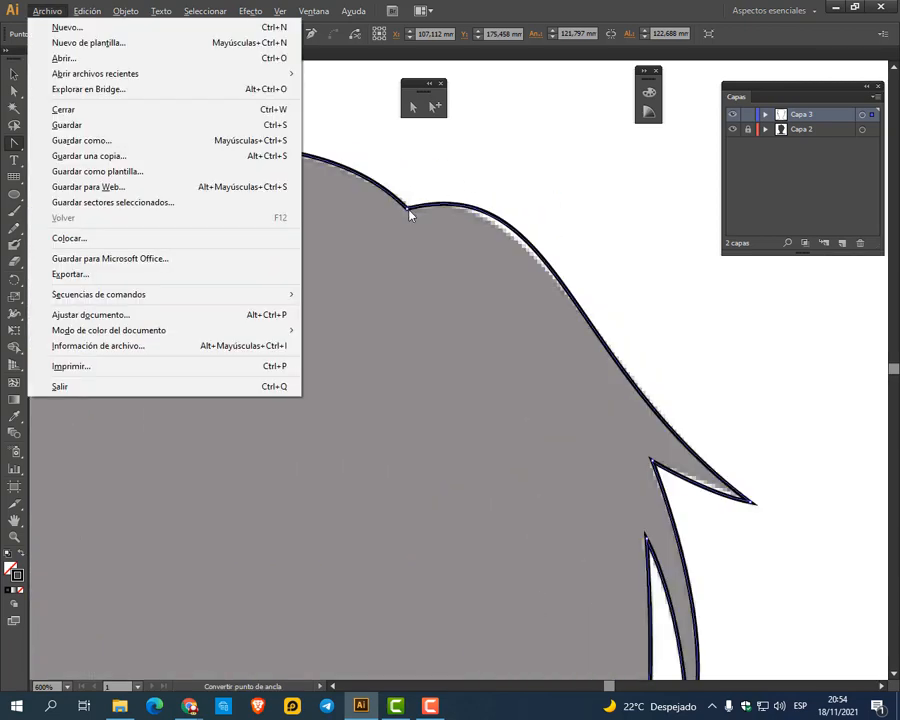
key(ctrl+o)
key(Escape)
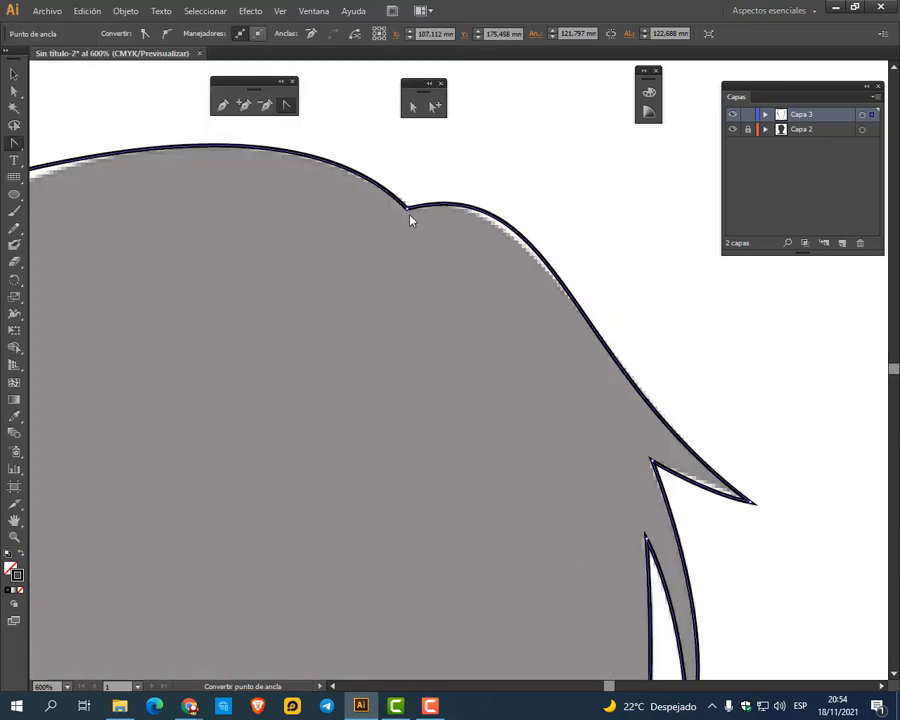
key(a)
click(408, 208)
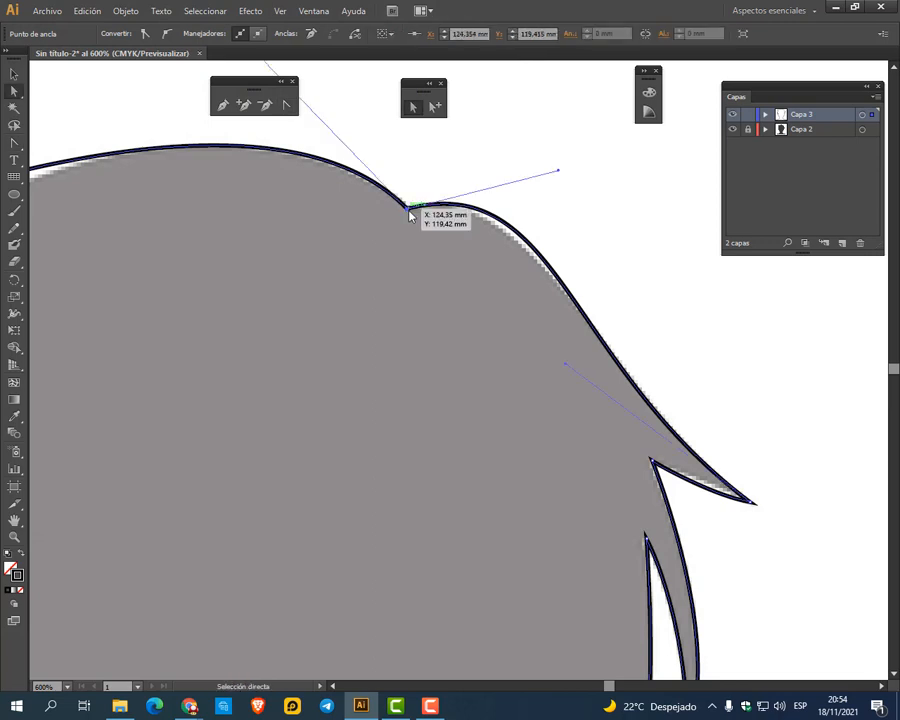
drag(559, 172, 542, 183)
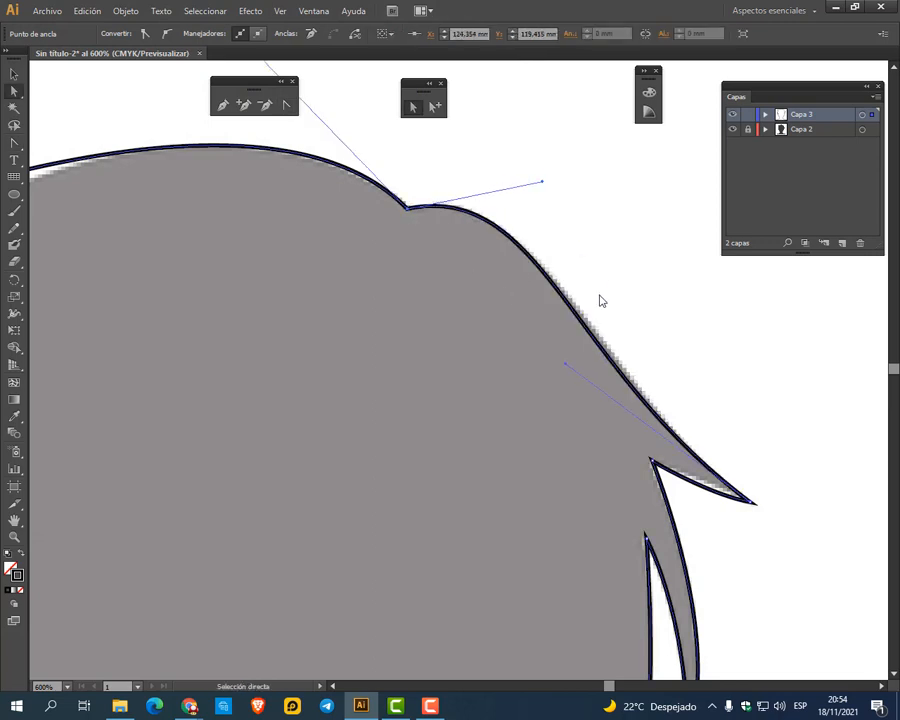
Try a winding freehand Paintbrush stroke on Capa 3 beside the hair, and undo it
click(15, 211)
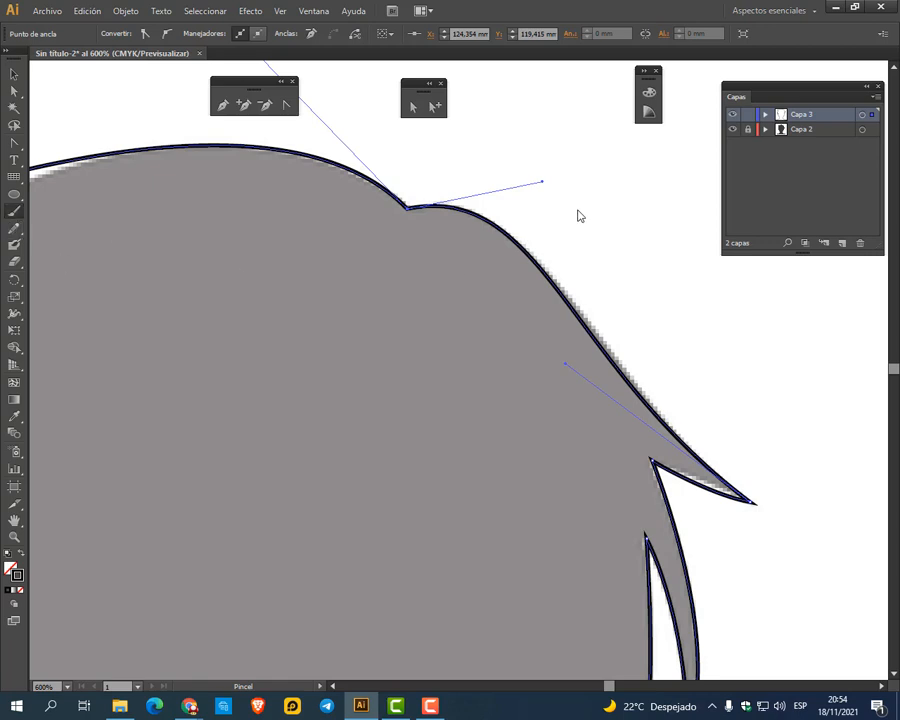
scroll(575, 193, down, 2)
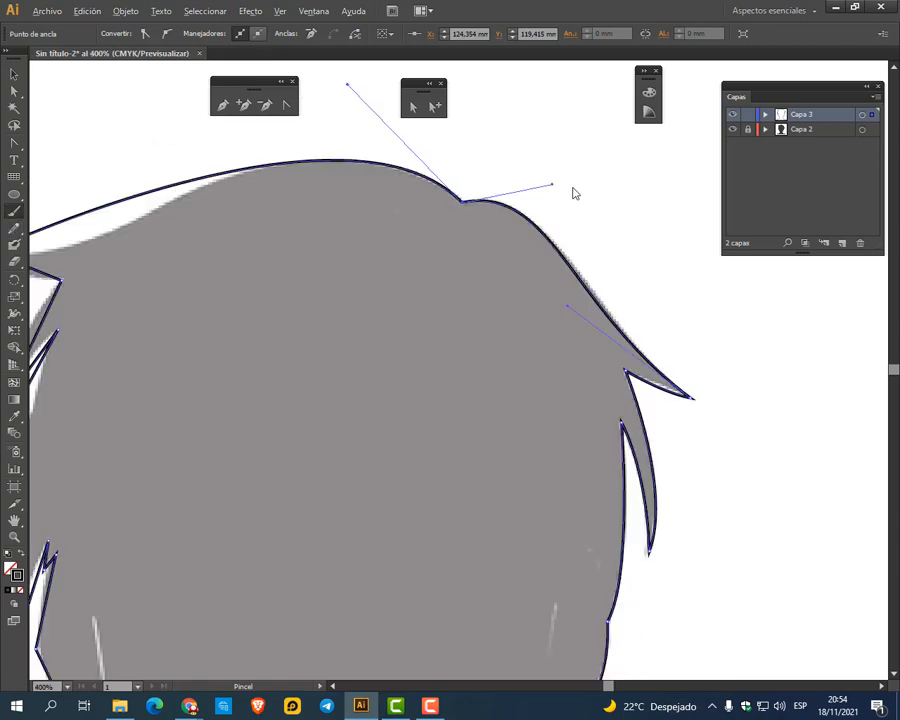
drag(620, 176, 456, 221)
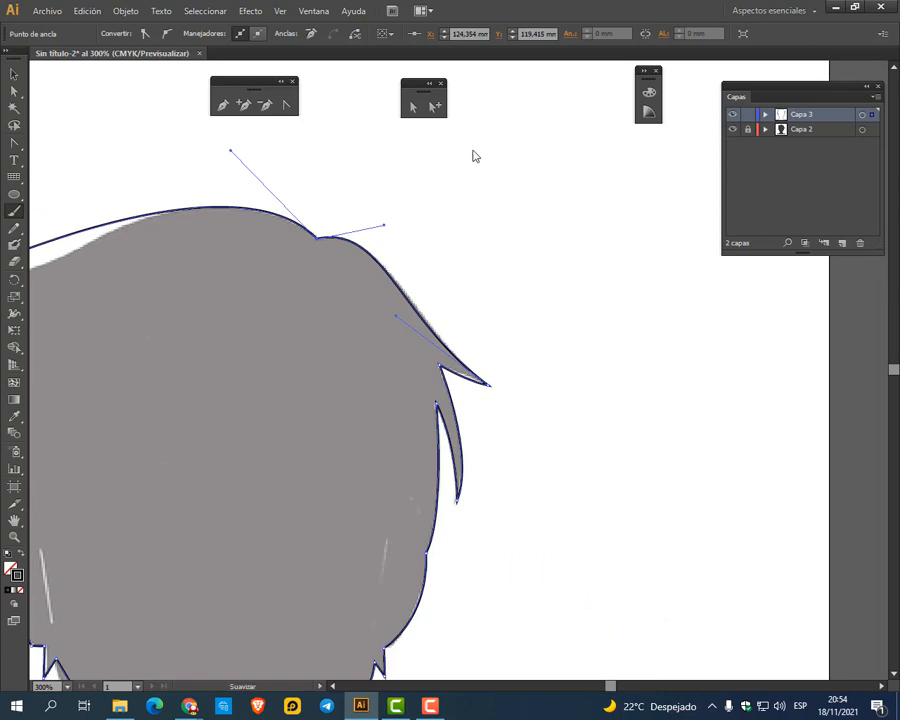
mouse_move(452, 136)
mouse_down()
mouse_move(441, 167)
mouse_move(491, 179)
mouse_move(491, 266)
mouse_move(532, 299)
mouse_move(571, 370)
mouse_move(648, 353)
mouse_move(594, 249)
mouse_move(571, 149)
mouse_move(515, 82)
mouse_move(436, 108)
mouse_move(378, 163)
mouse_move(481, 330)
mouse_move(522, 418)
mouse_move(717, 430)
mouse_move(696, 278)
mouse_move(667, 171)
mouse_move(612, 105)
mouse_up()
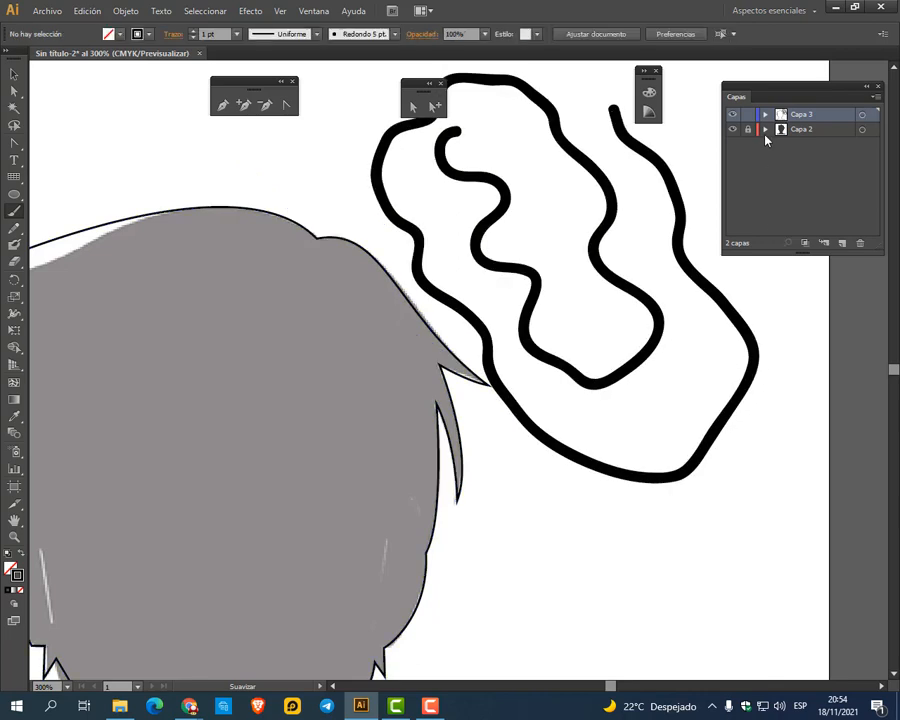
key(ctrl+z)
Make the locked layer Capa 2 active and switch among the Selection, Paintbrush and Pen tools to test drawing on it
click(802, 130)
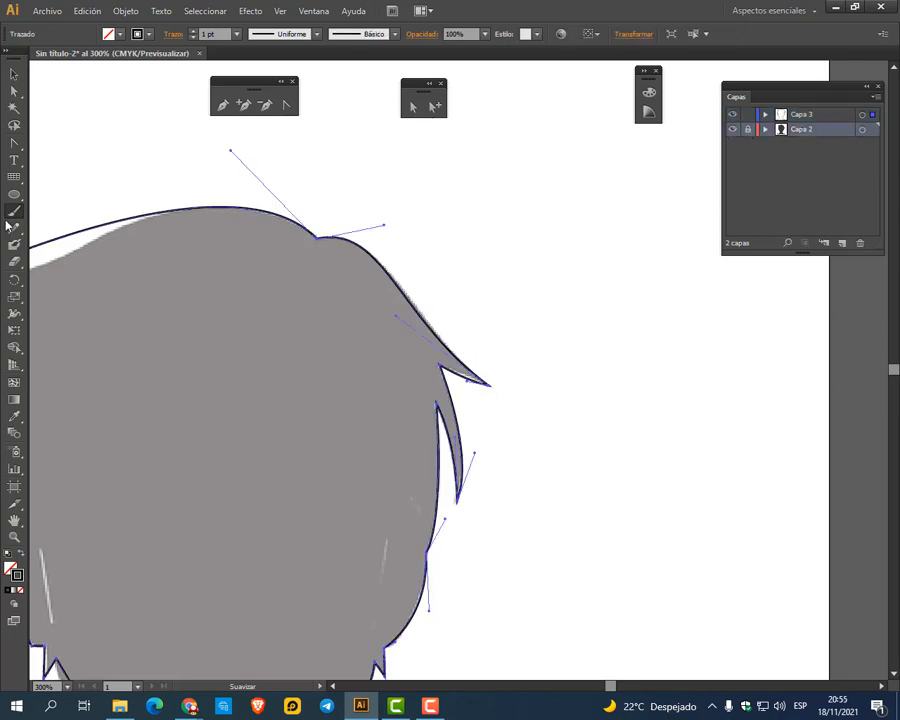
click(13, 73)
click(14, 211)
click(222, 104)
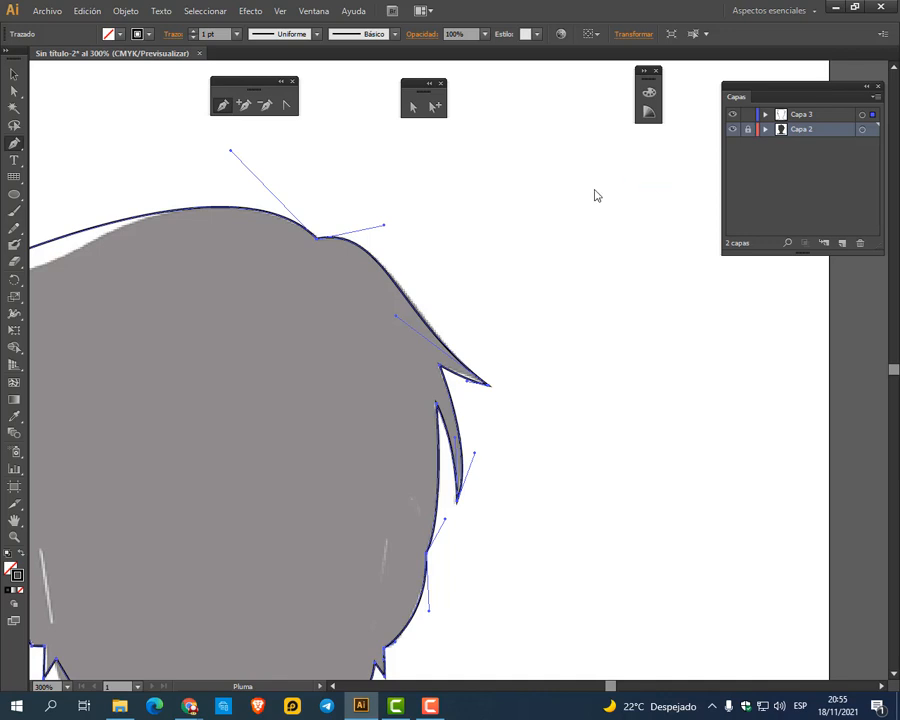
Unlock Capa 2, try a Paintbrush stroke across the right side of the head, and undo back to the locked layer
click(748, 130)
click(748, 131)
key(b)
mouse_move(464, 231)
mouse_down()
mouse_move(371, 307)
mouse_move(358, 405)
mouse_move(367, 516)
mouse_move(551, 551)
mouse_move(588, 422)
mouse_move(476, 216)
mouse_up()
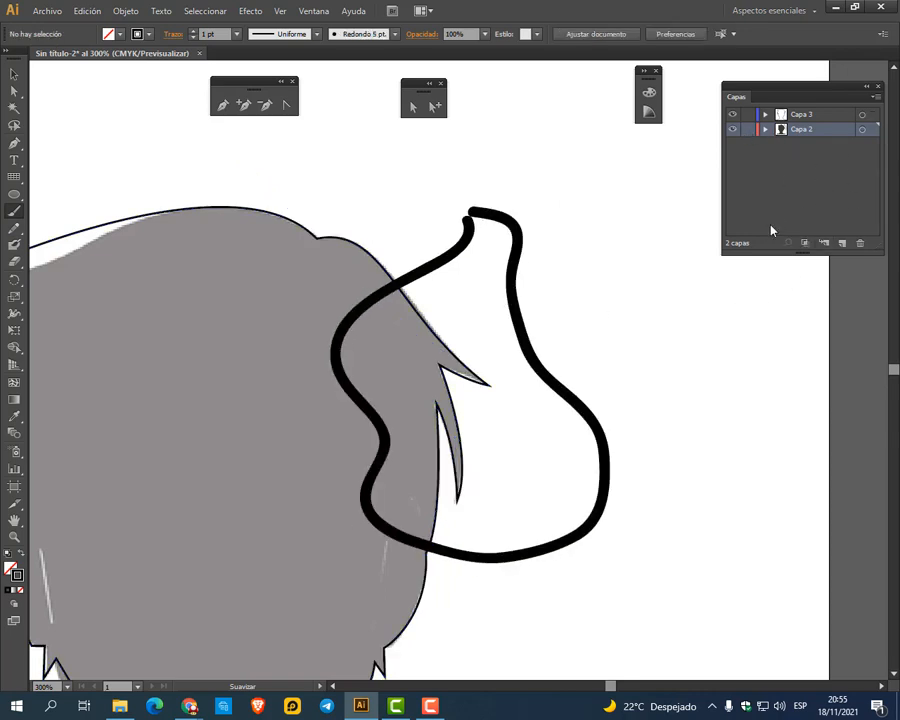
key(ctrl+z)
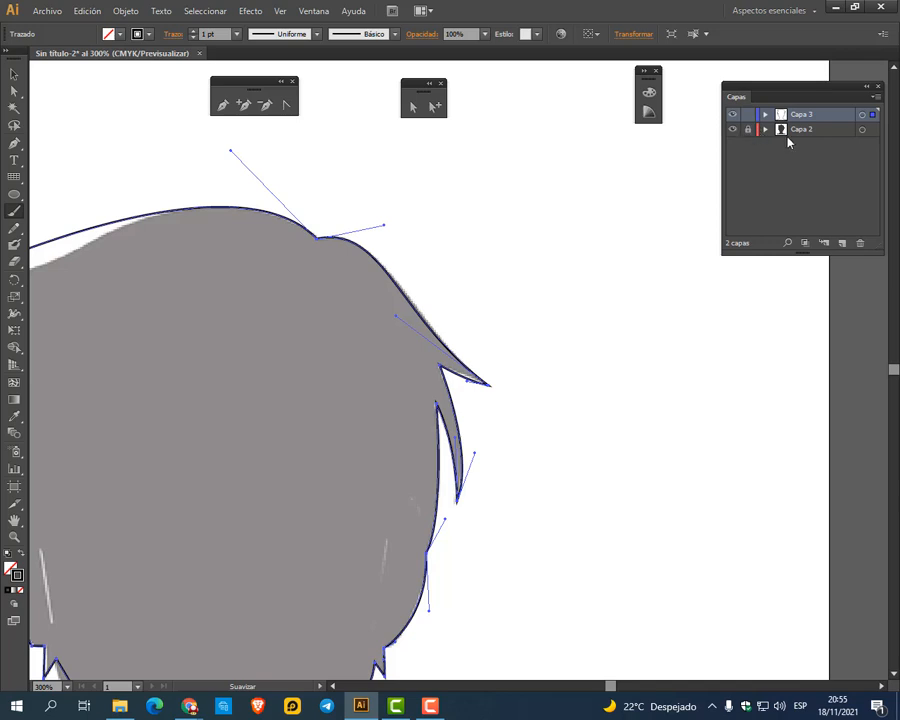
With the Selection tool chosen, switch the active layer to Capa 2 and back to Capa 3
click(13, 74)
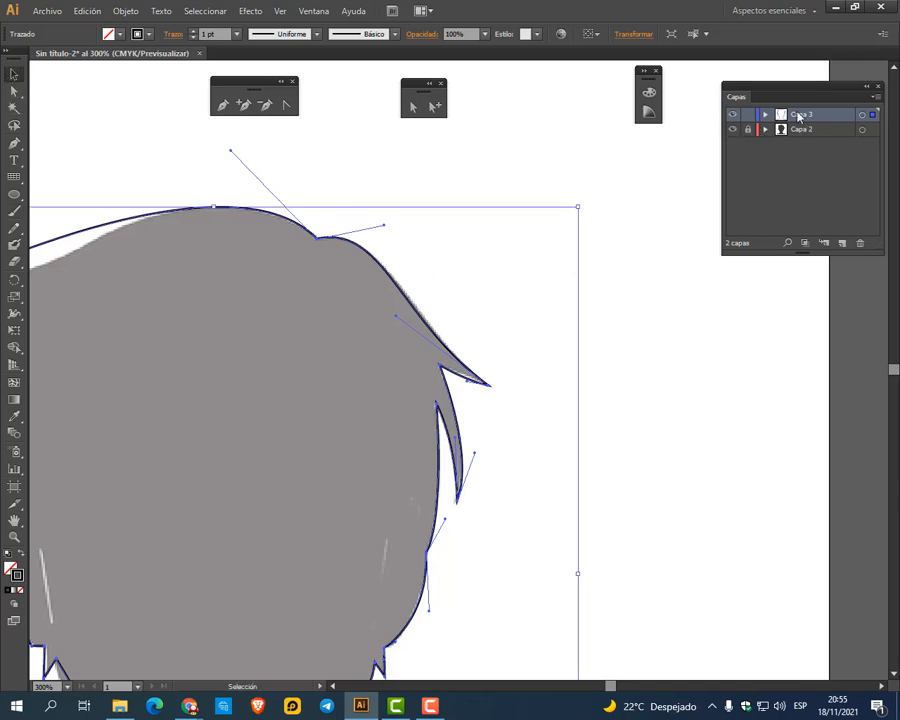
drag(217, 338, 510, 331)
scroll(440, 232, up, 1)
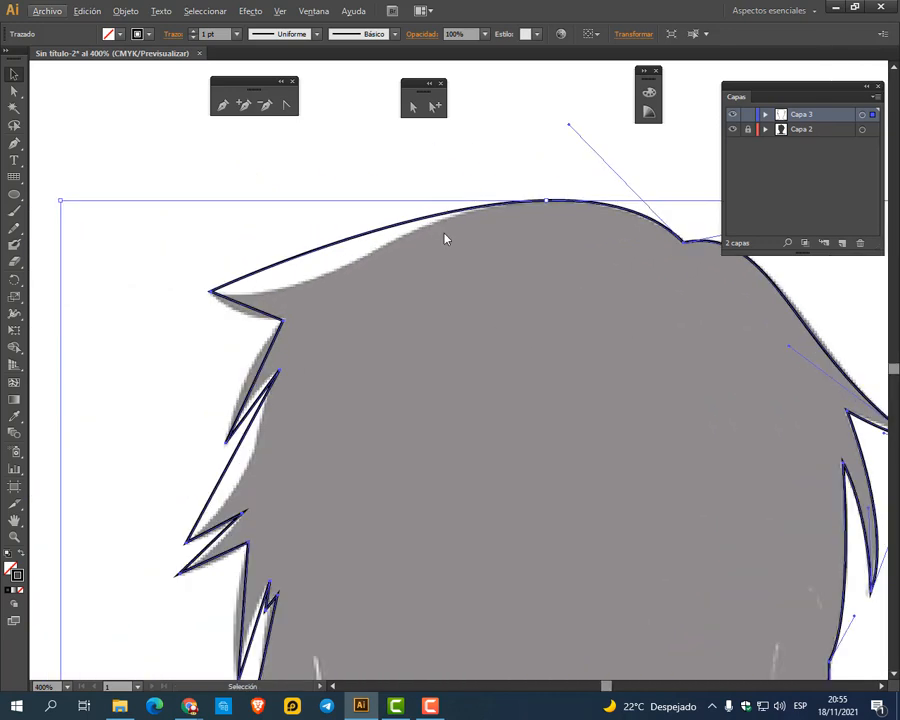
click(807, 130)
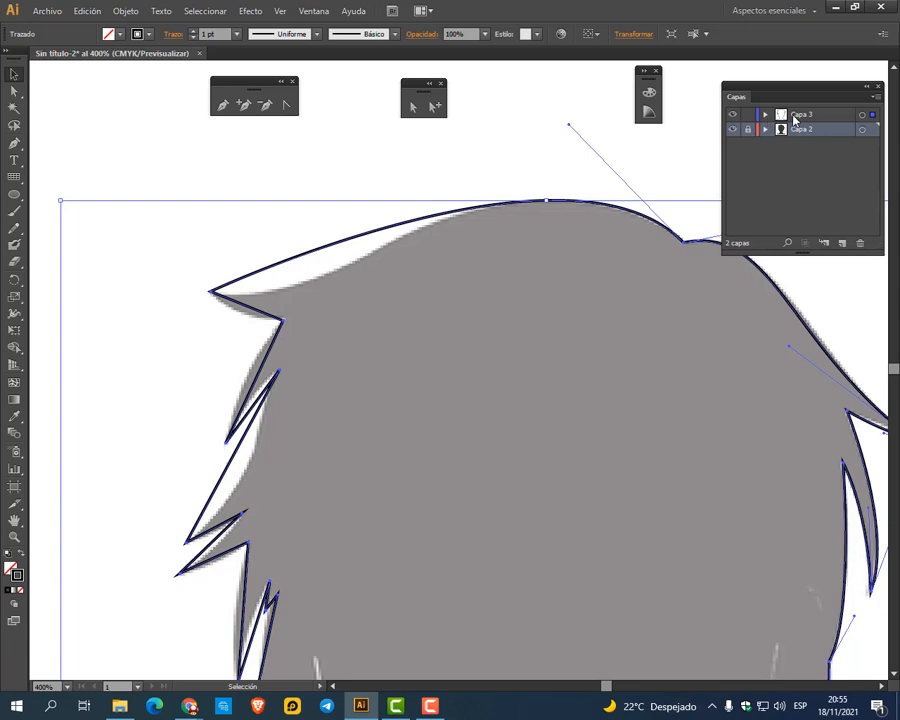
click(802, 115)
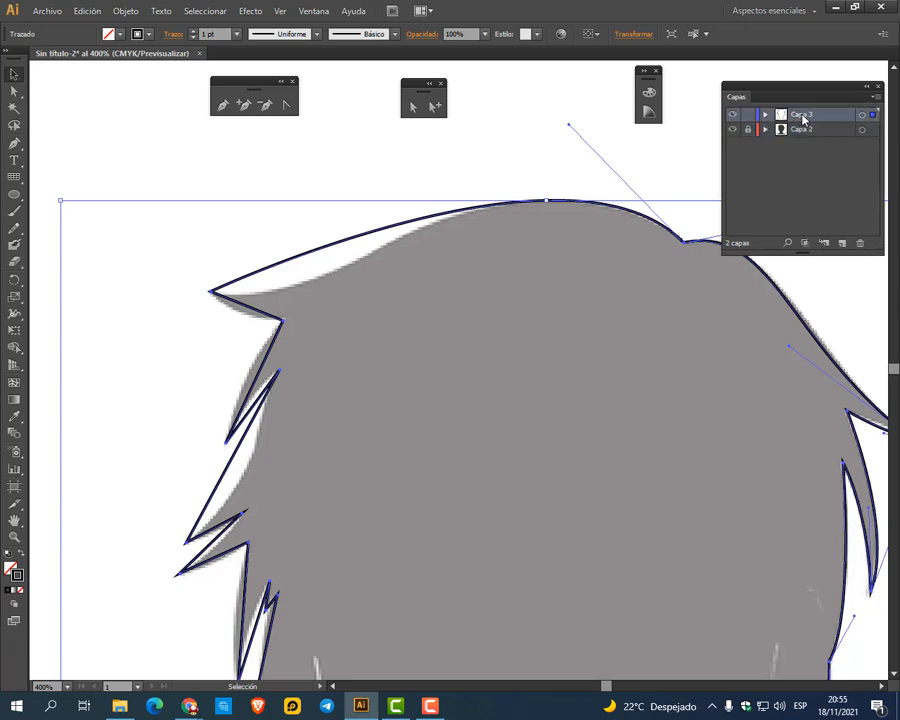